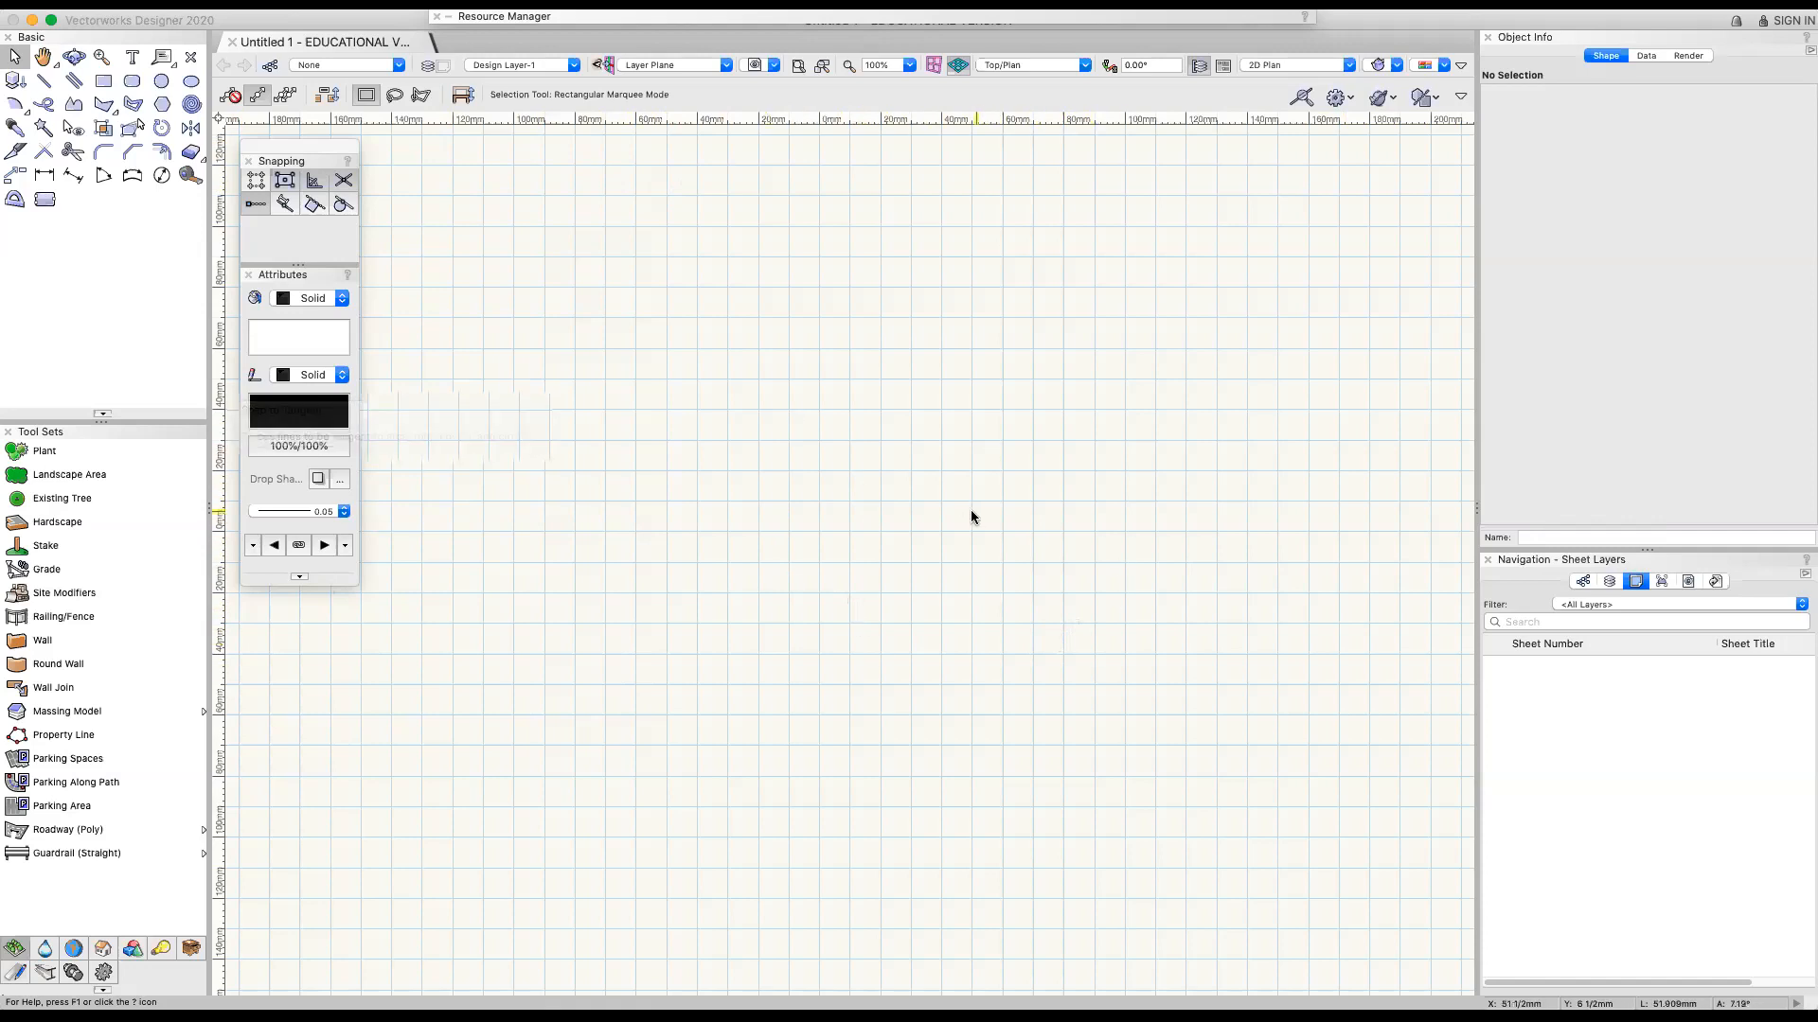
{"action": "scroll", "coordinate": [964, 515], "scroll_direction": "down", "scroll_amount": 10}
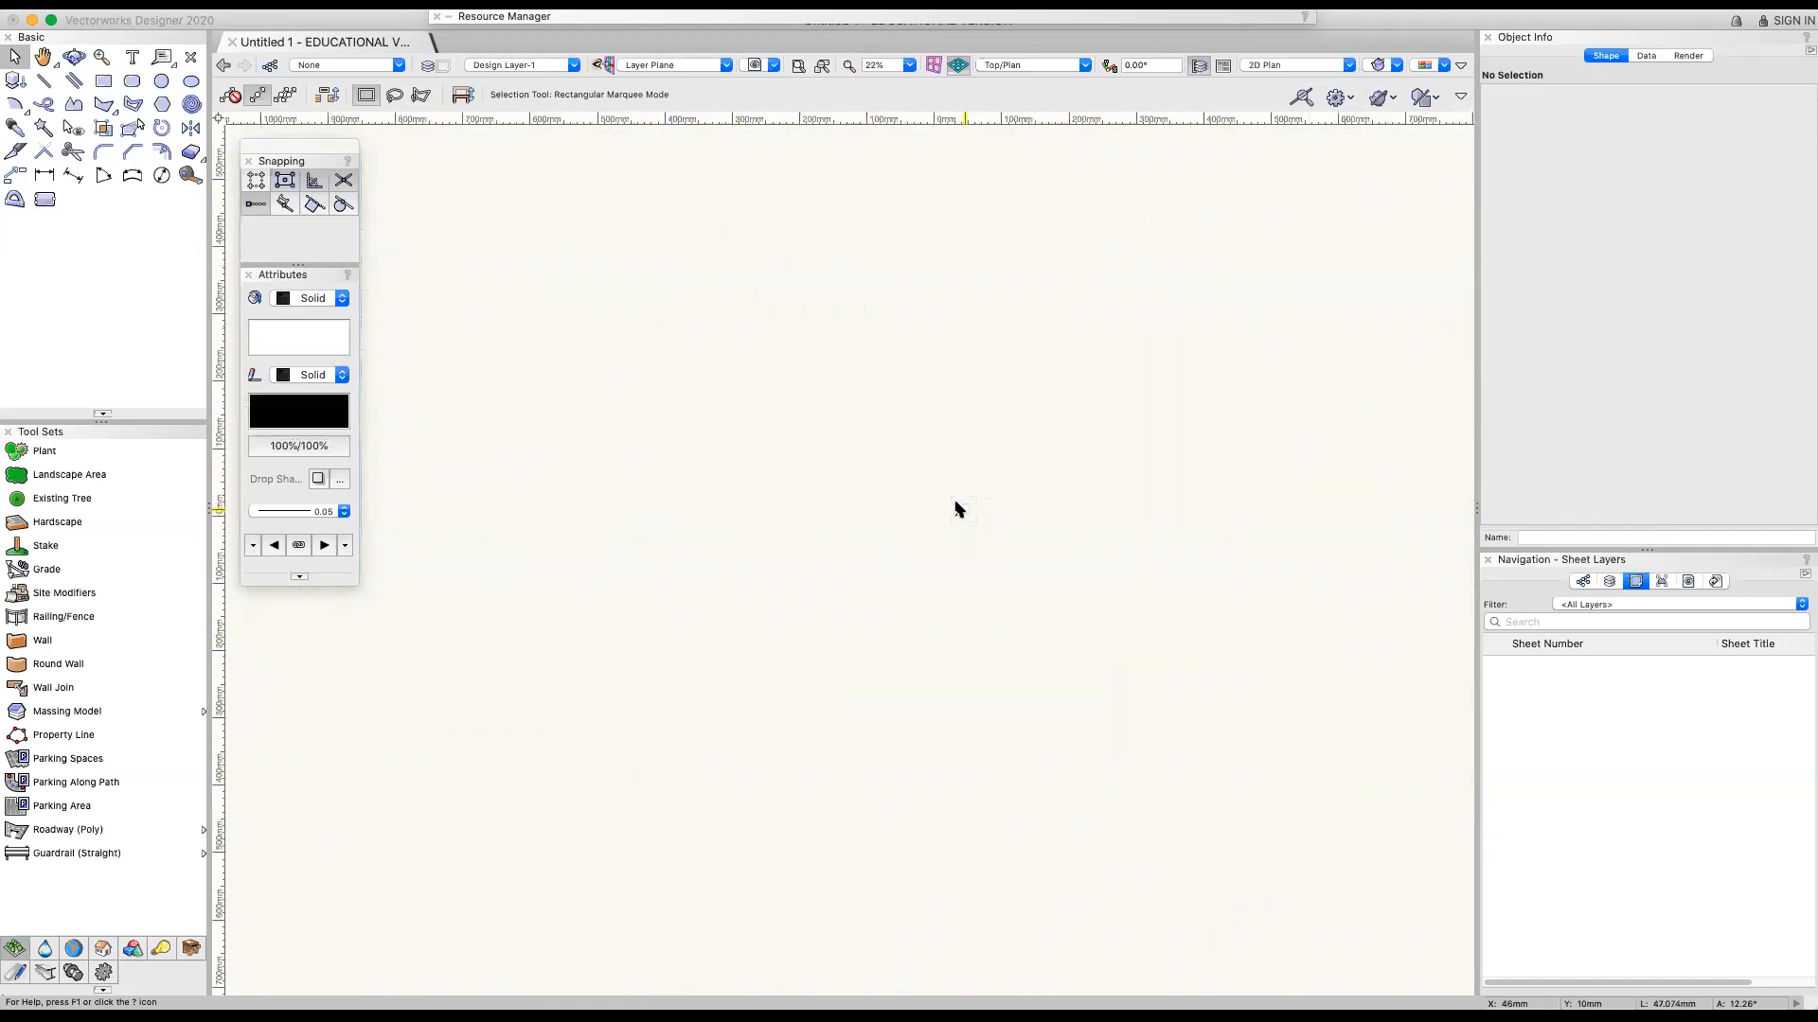
{"action": "scroll", "coordinate": [964, 118], "scroll_direction": "down", "scroll_amount": 3}
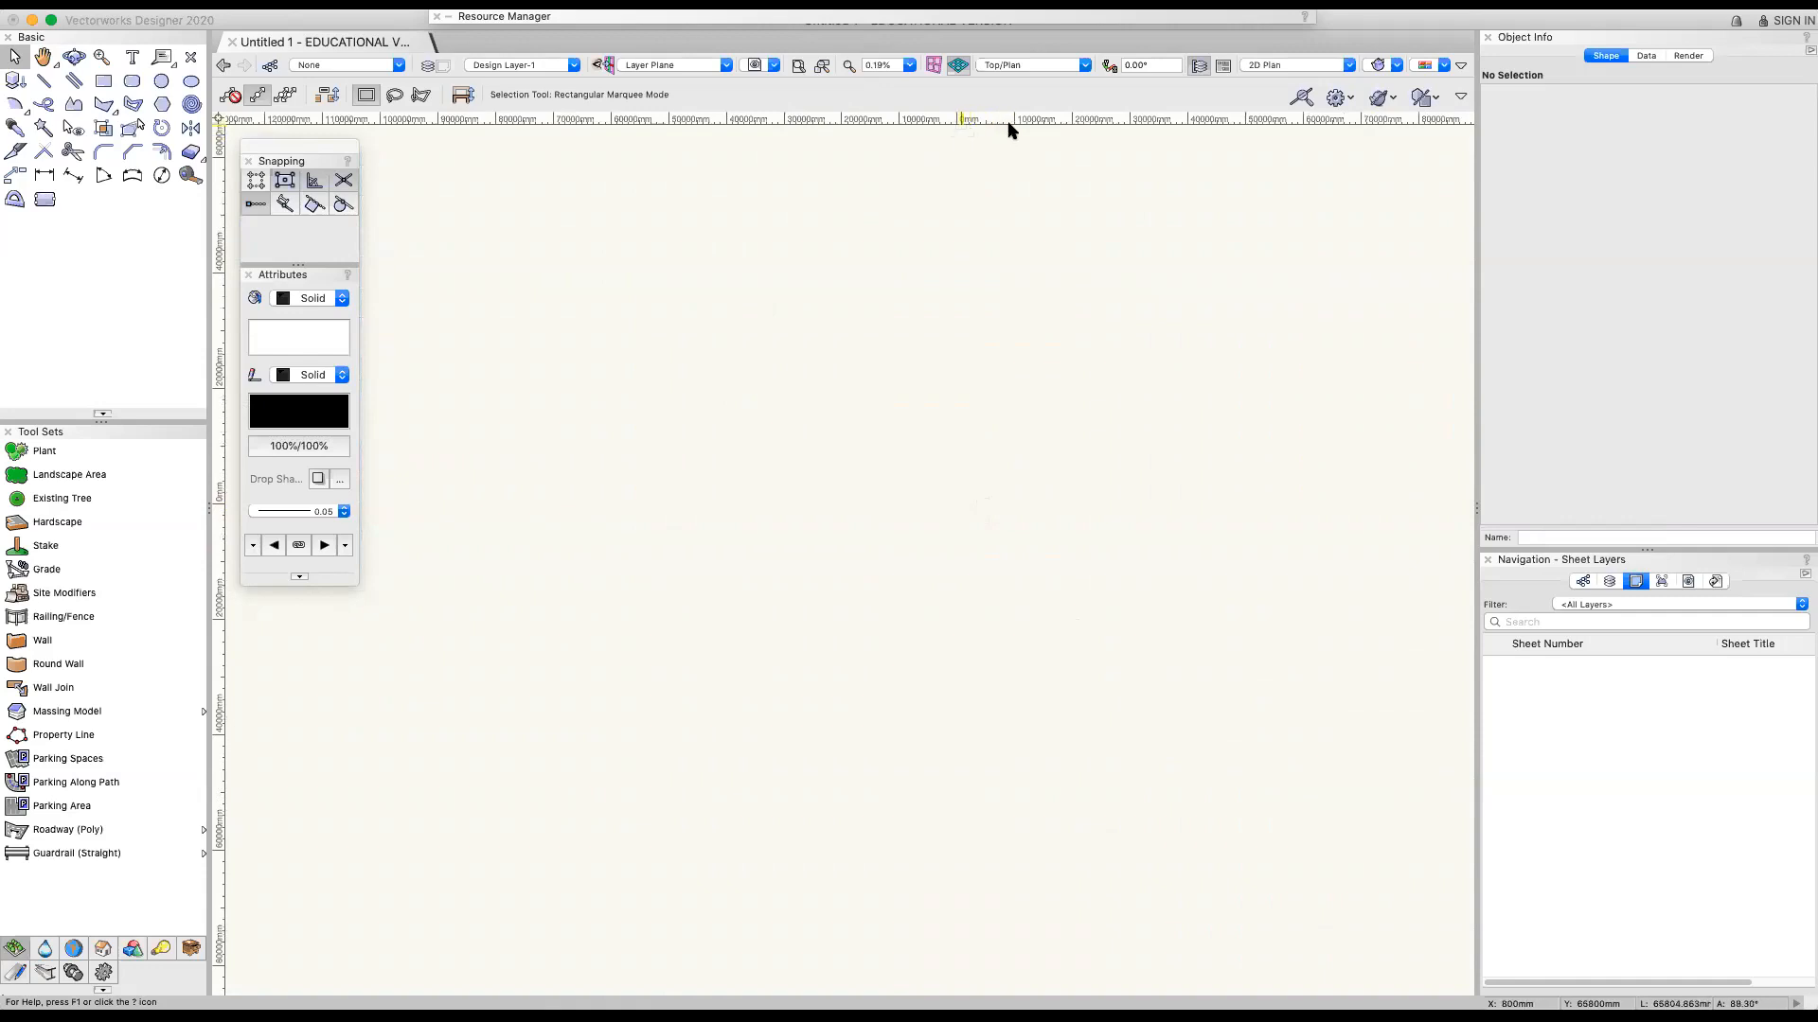
{"action": "scroll", "coordinate": [1010, 422], "scroll_direction": "up", "scroll_amount": 3}
{"action": "scroll", "coordinate": [1010, 422], "scroll_direction": "up", "scroll_amount": 20}
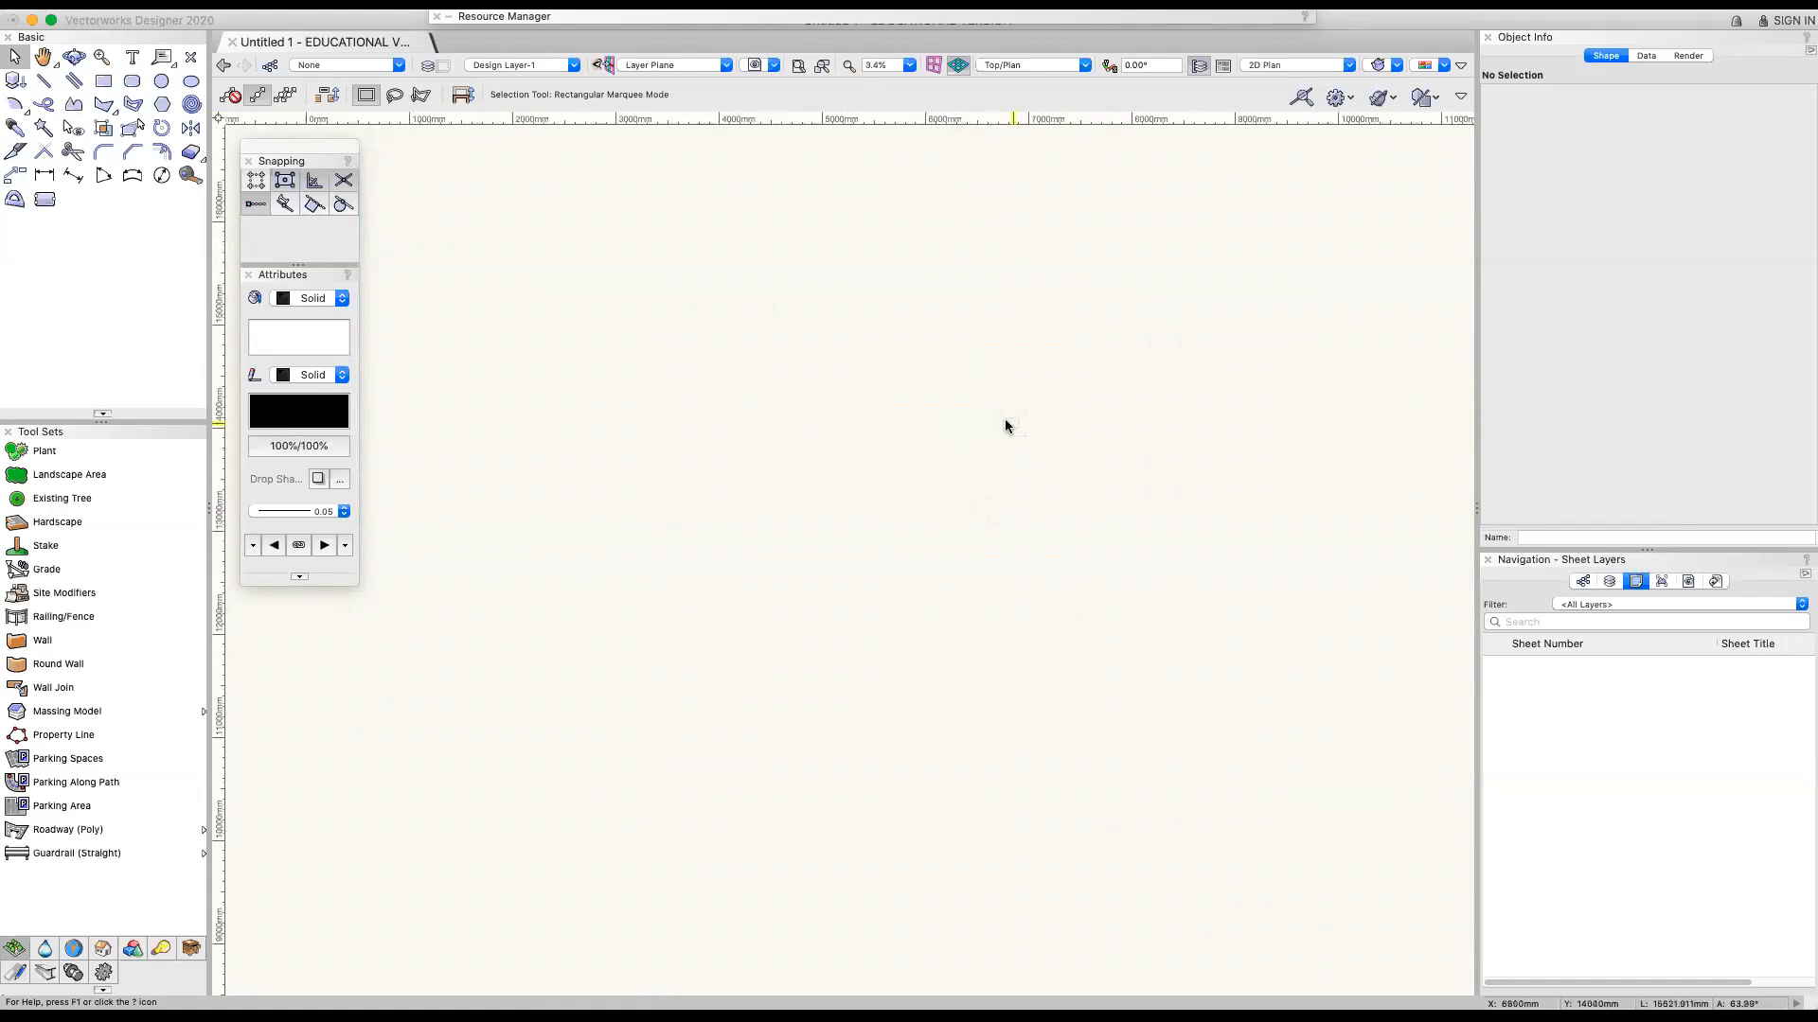
{"action": "scroll", "coordinate": [953, 132], "scroll_direction": "up", "scroll_amount": 2}
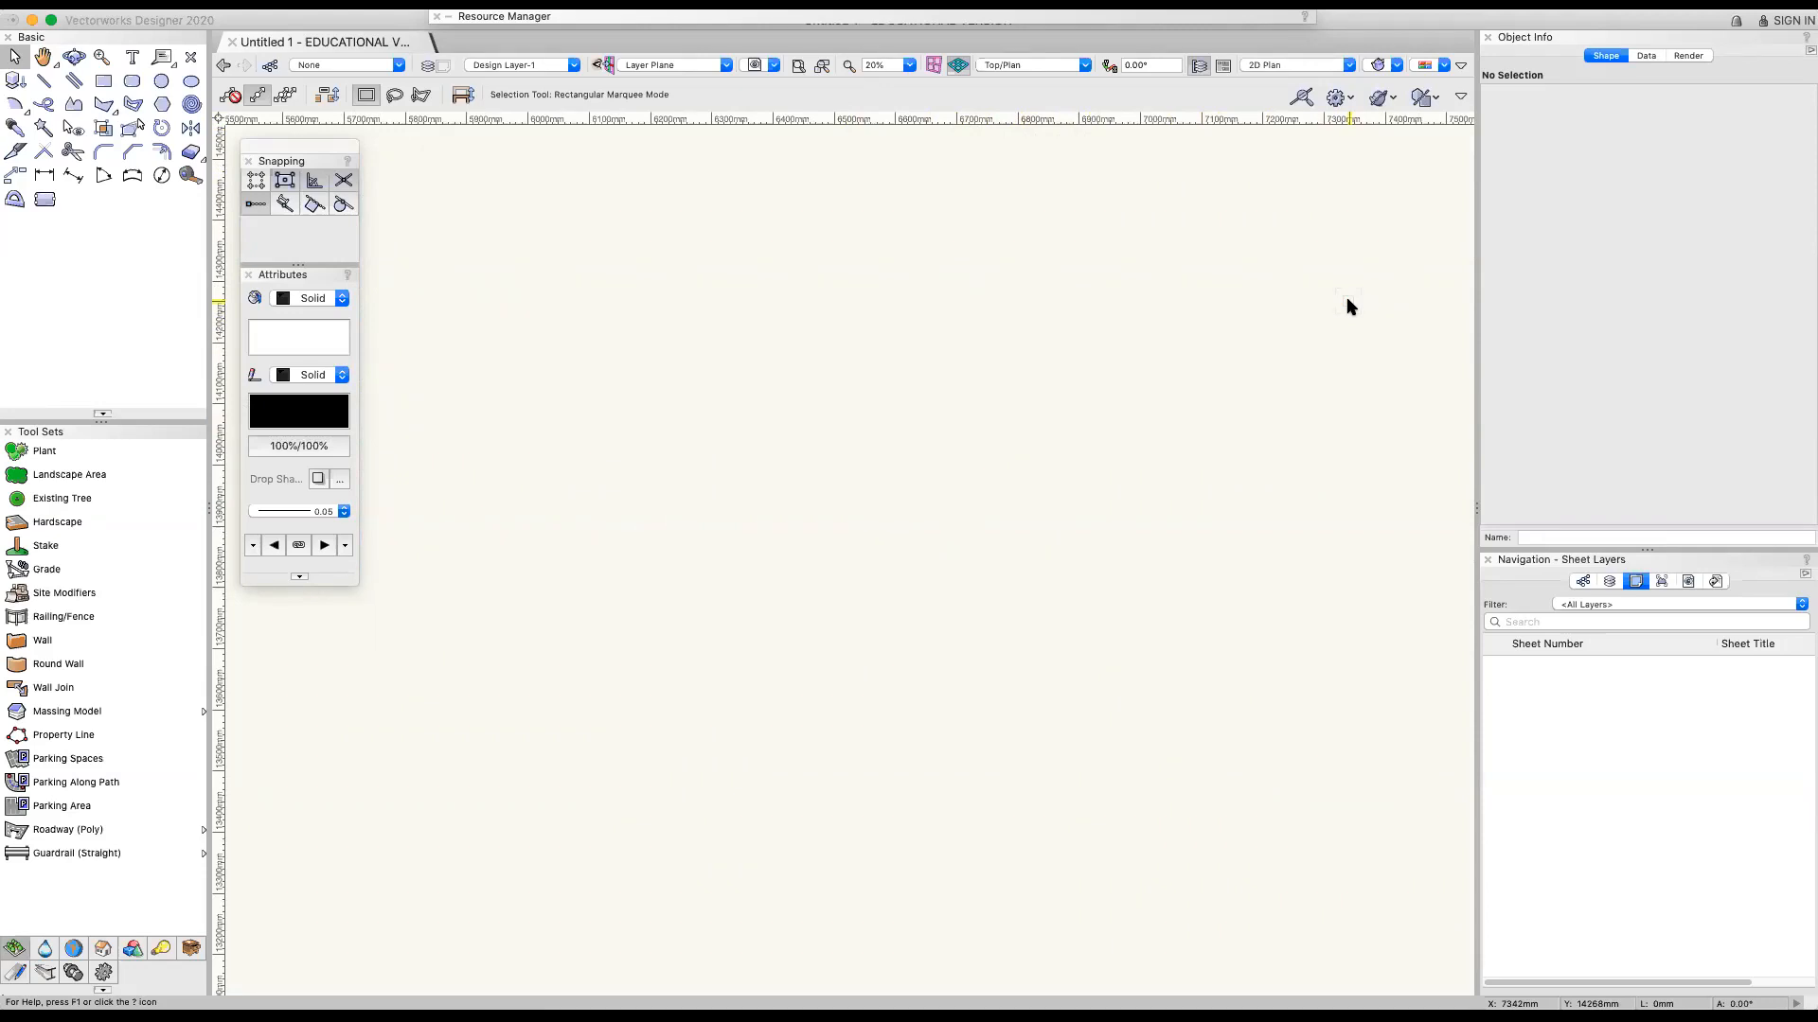
Open the recently used drawing dated 20200421, version v1.1
{"action": "left_click", "coordinate": [161, 5]}
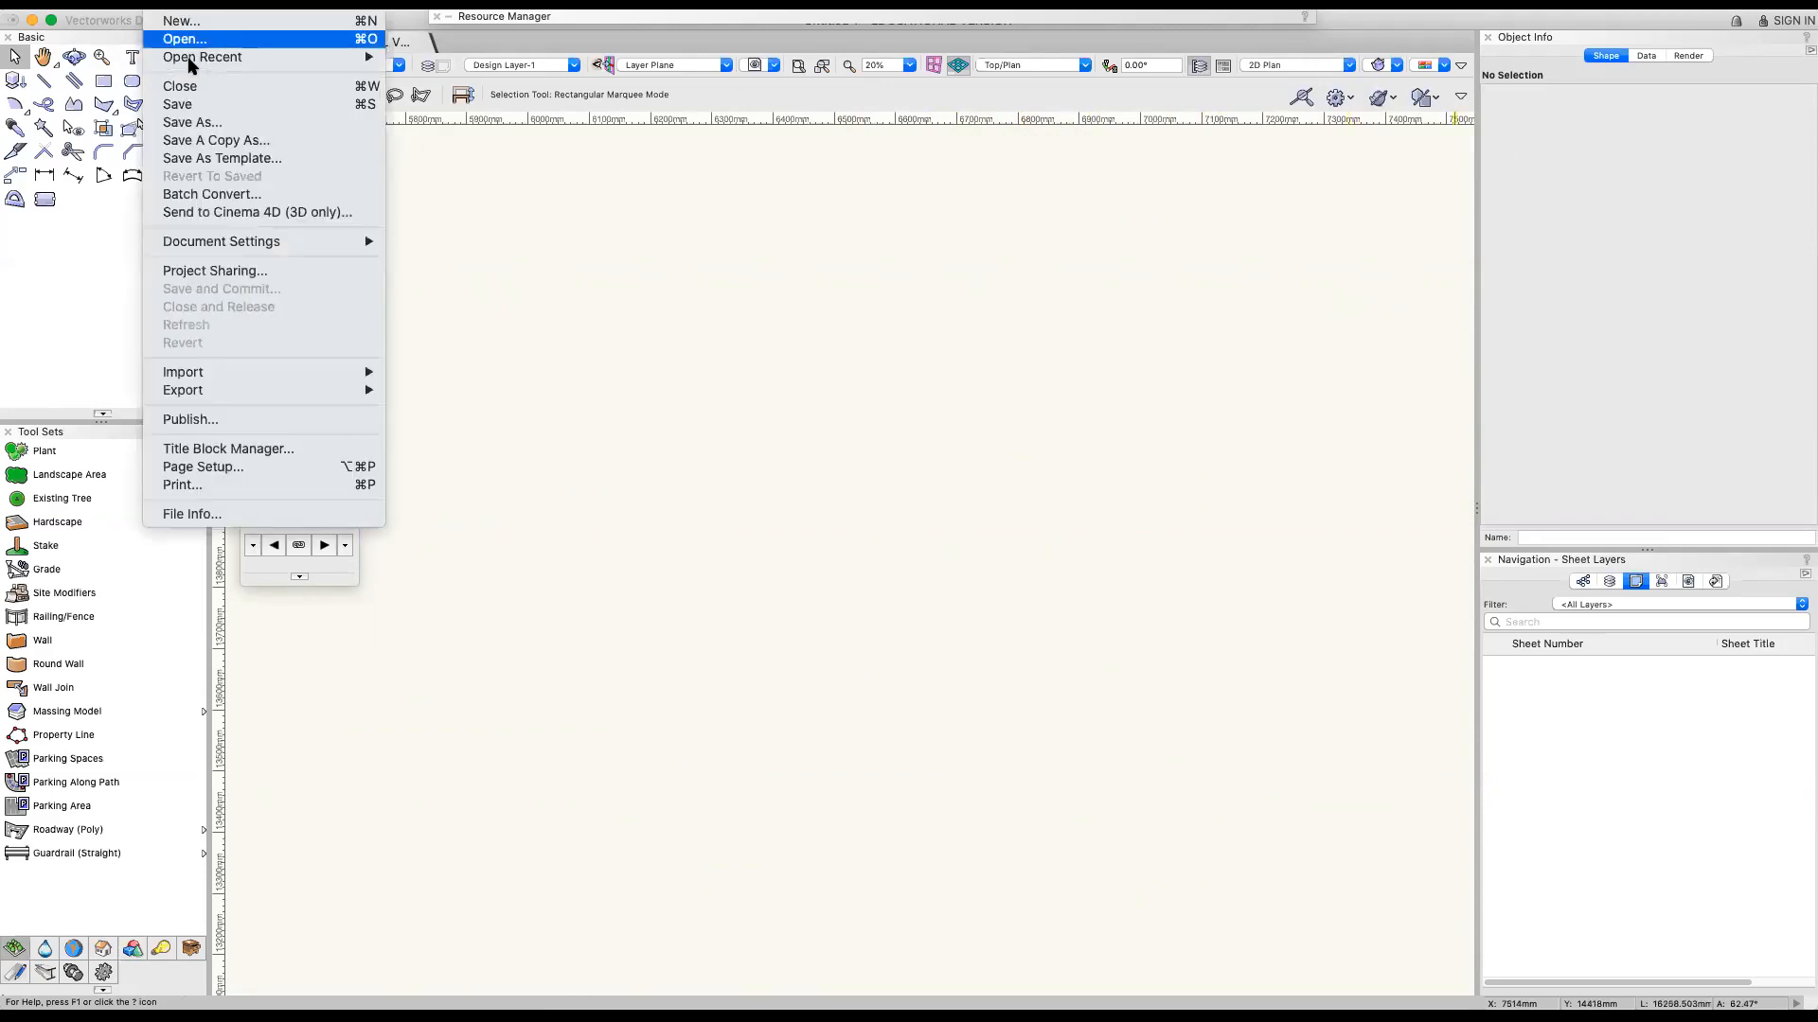
{"action": "mouse_move", "coordinate": [217, 57]}
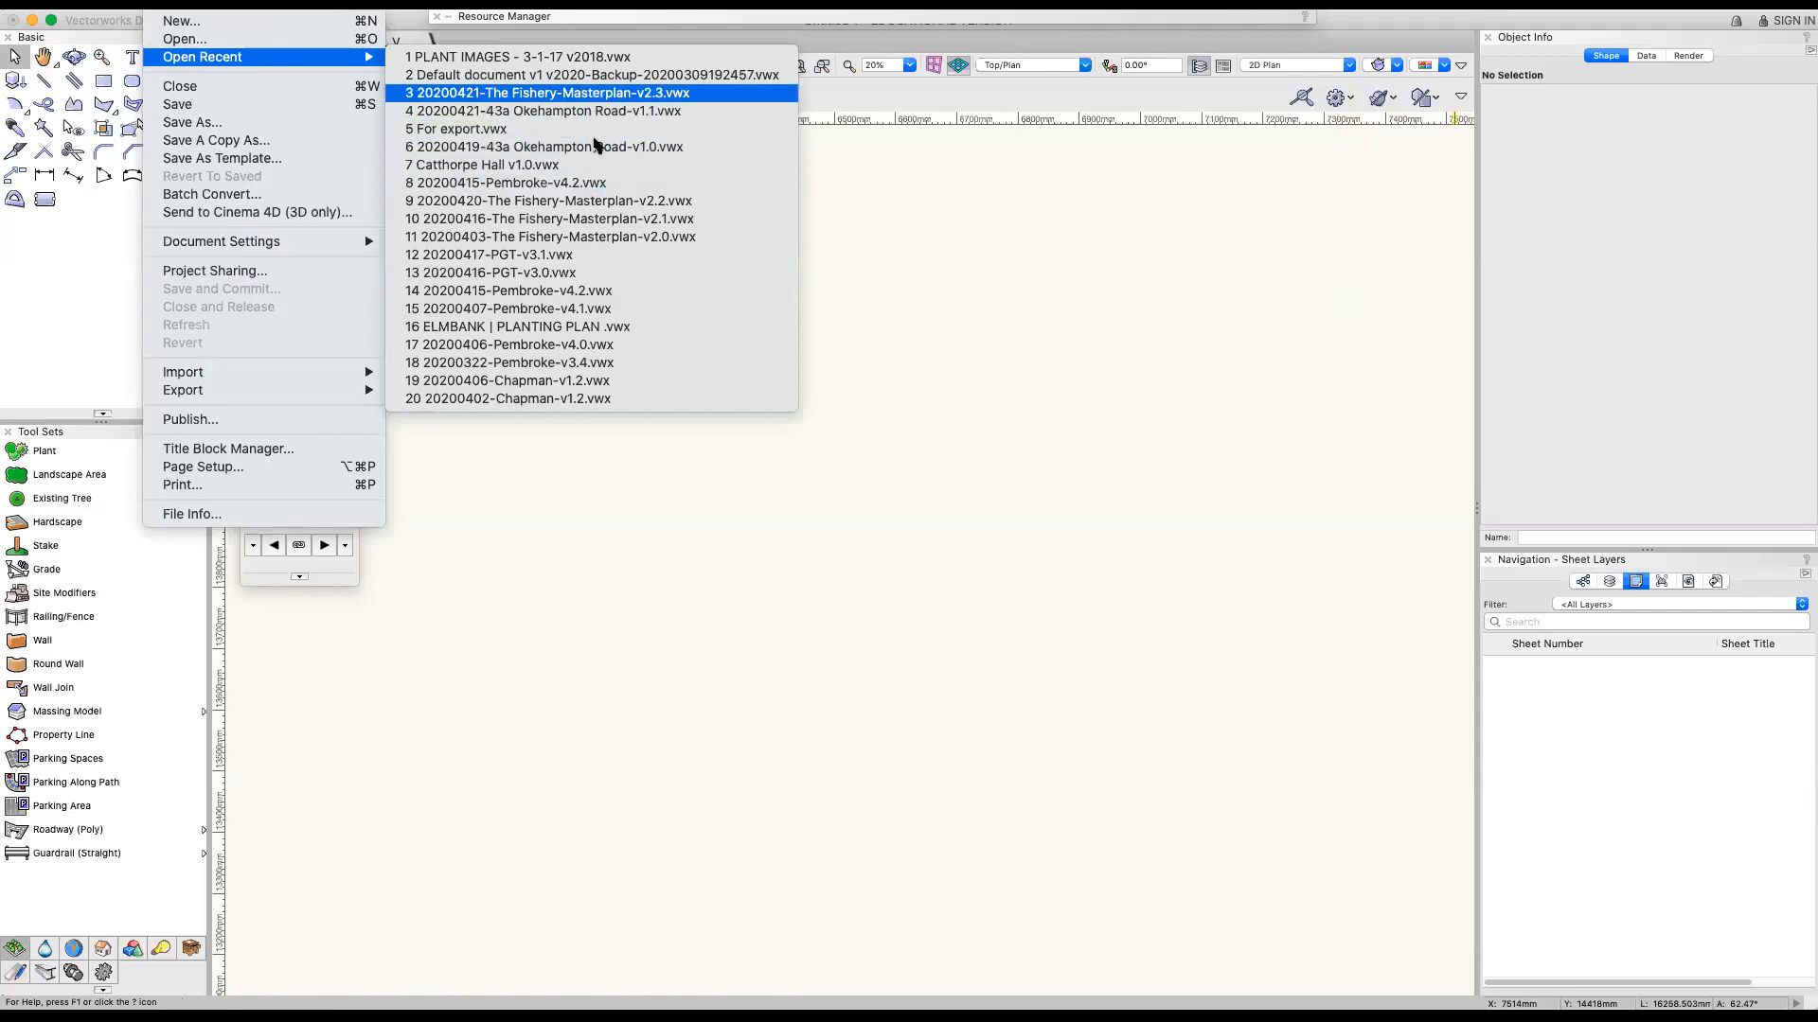
{"action": "key", "text": "Down"}
{"action": "key", "text": "Down"}
{"action": "key", "text": "Down"}
{"action": "key", "text": "Down"}
{"action": "key", "text": "Return"}
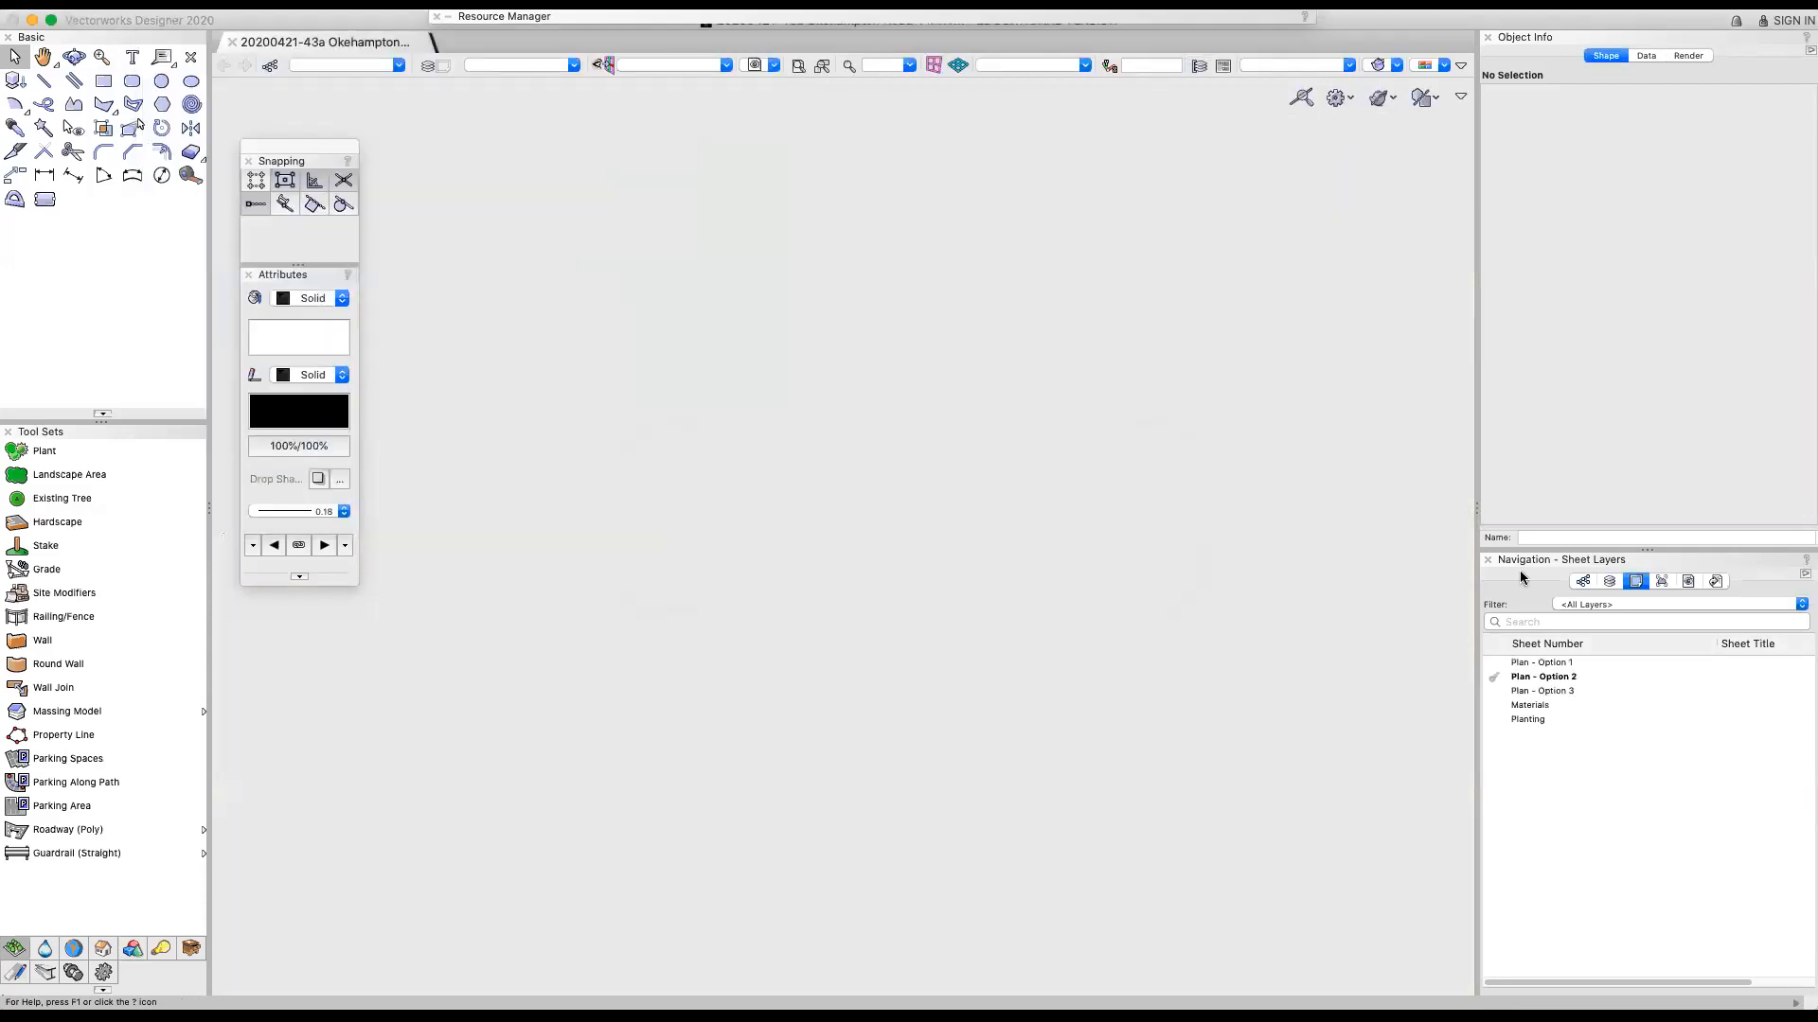
Show the list of design layers and make 3-Trees and plant lines the active layer
{"action": "left_click", "coordinate": [1609, 581]}
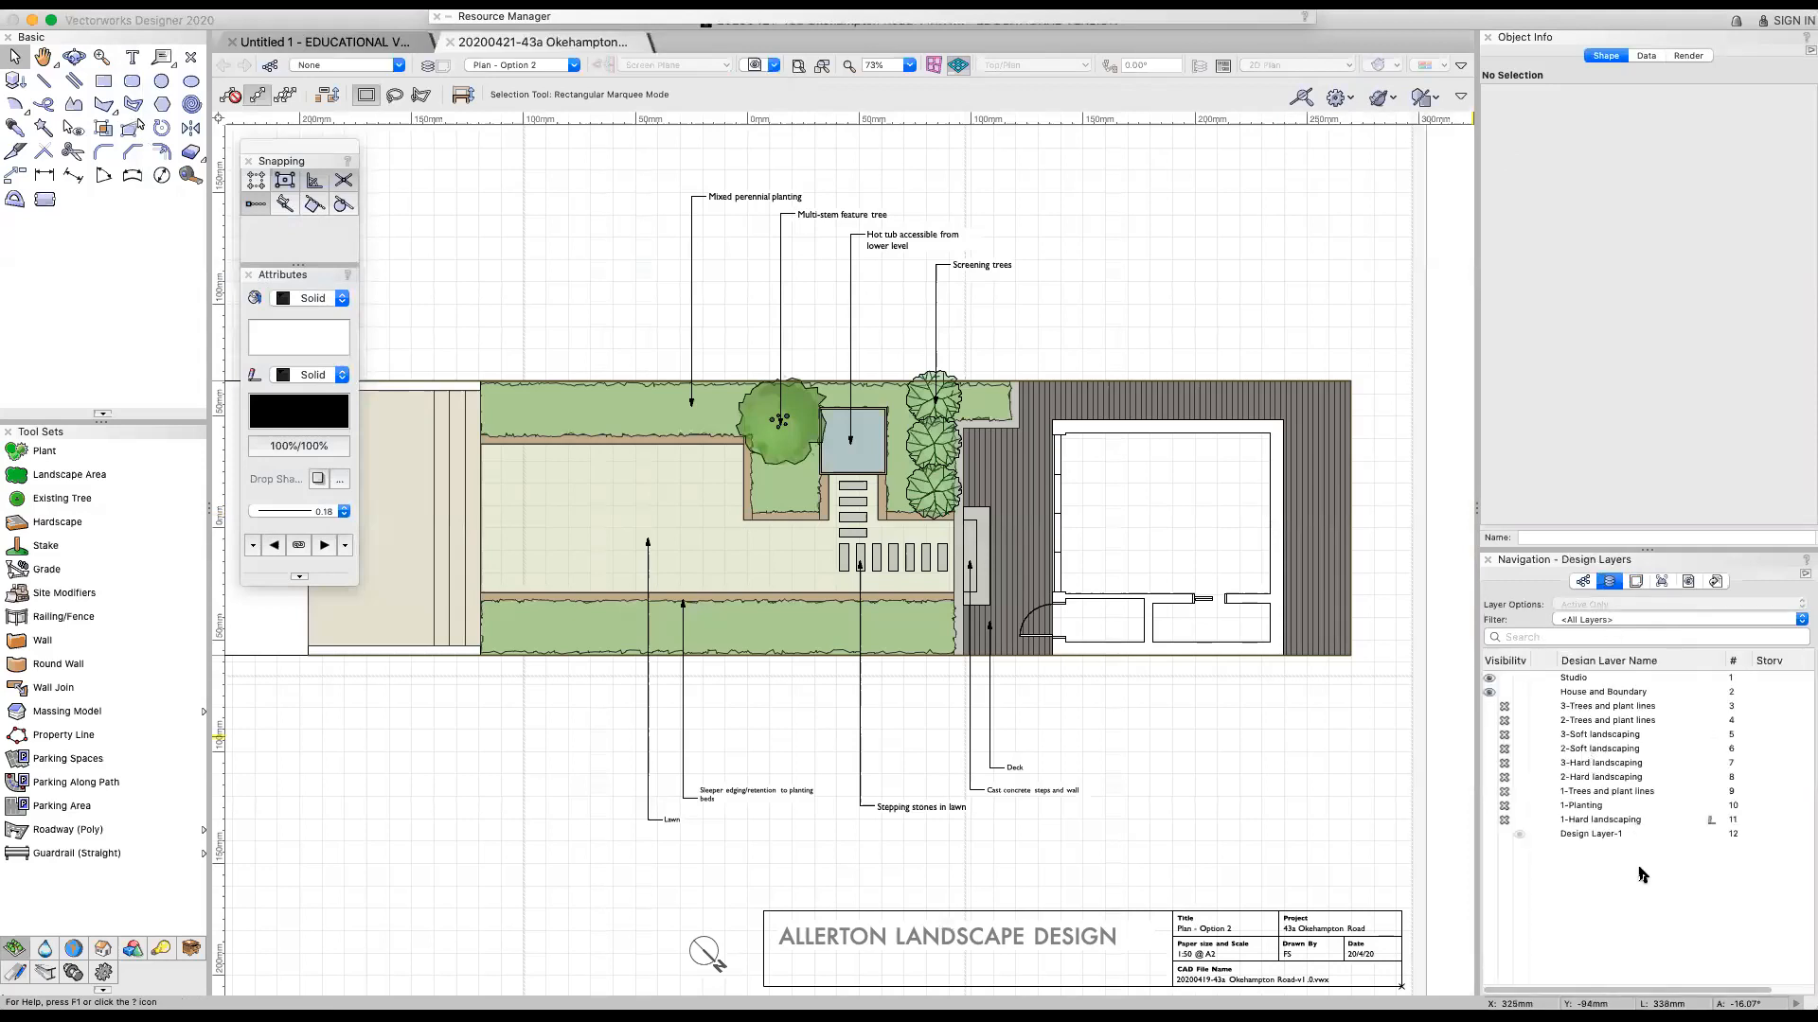
{"action": "left_click", "coordinate": [1575, 681]}
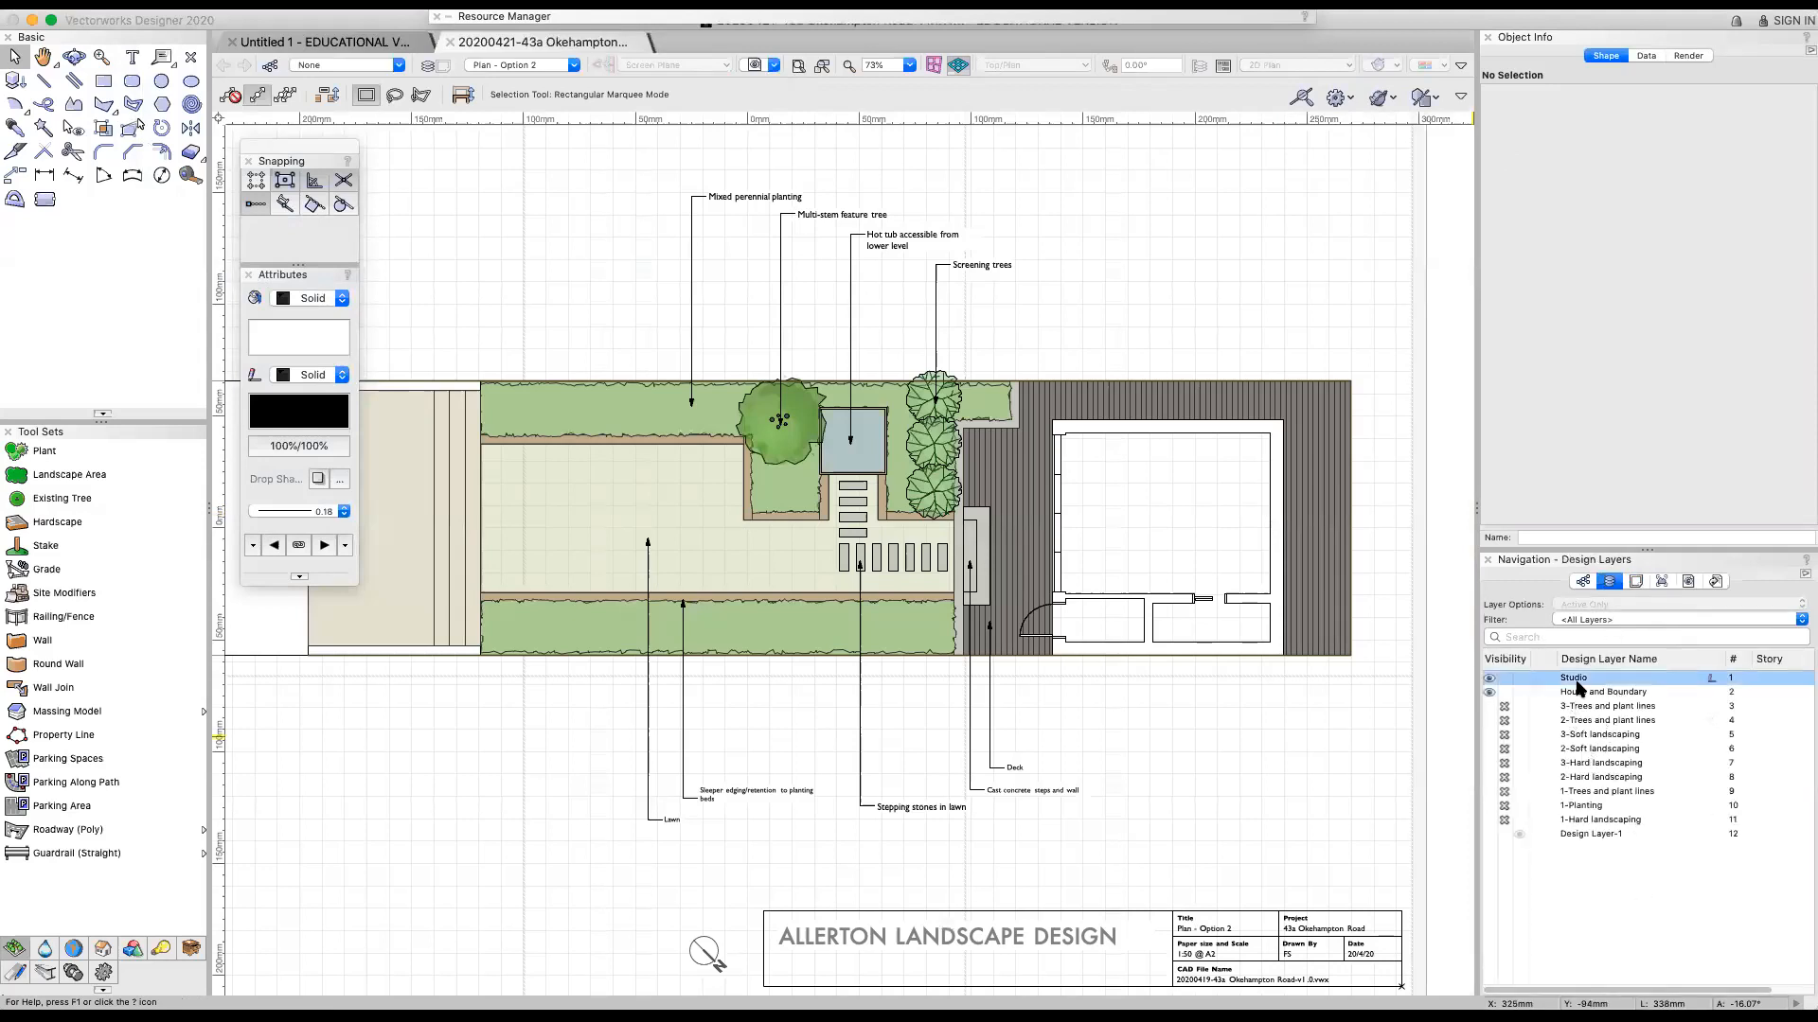
{"action": "left_click", "coordinate": [1636, 710]}
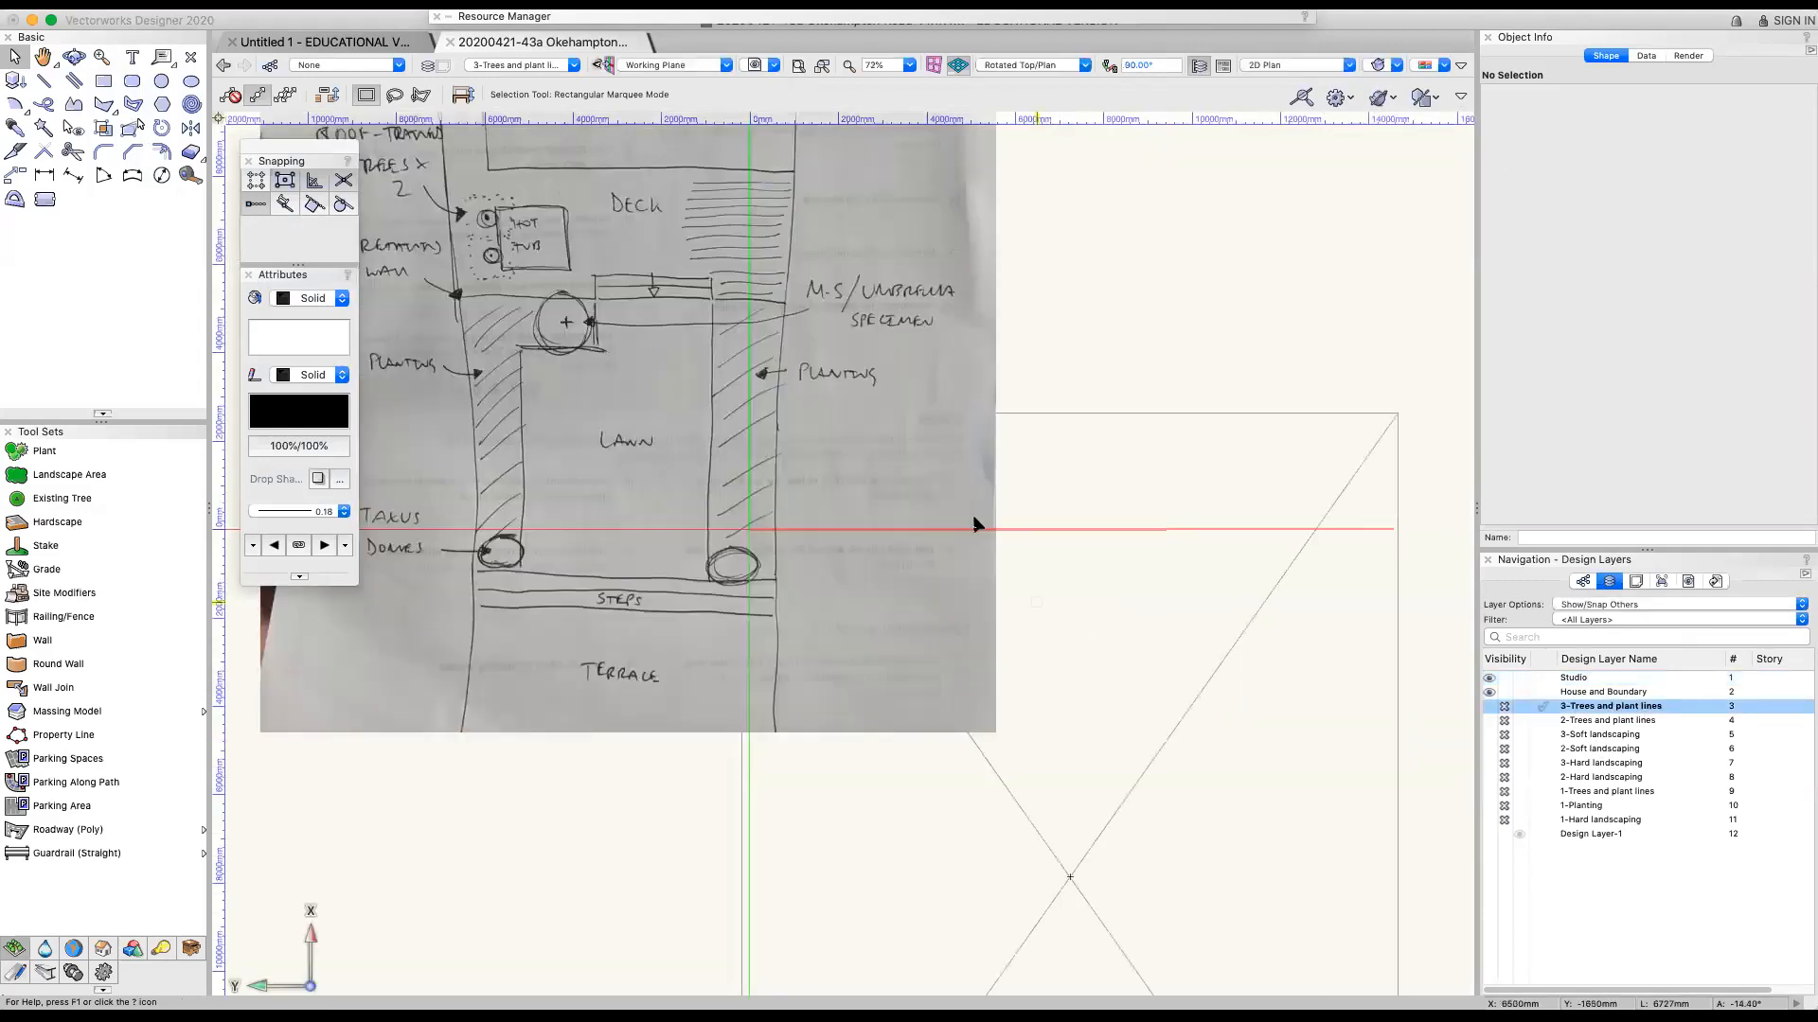
Make the 1-Trees and plant lines, 1-Planting and 1-Hard landscaping layers visible
{"action": "scroll", "coordinate": [1351, 559], "scroll_direction": "down", "scroll_amount": 5}
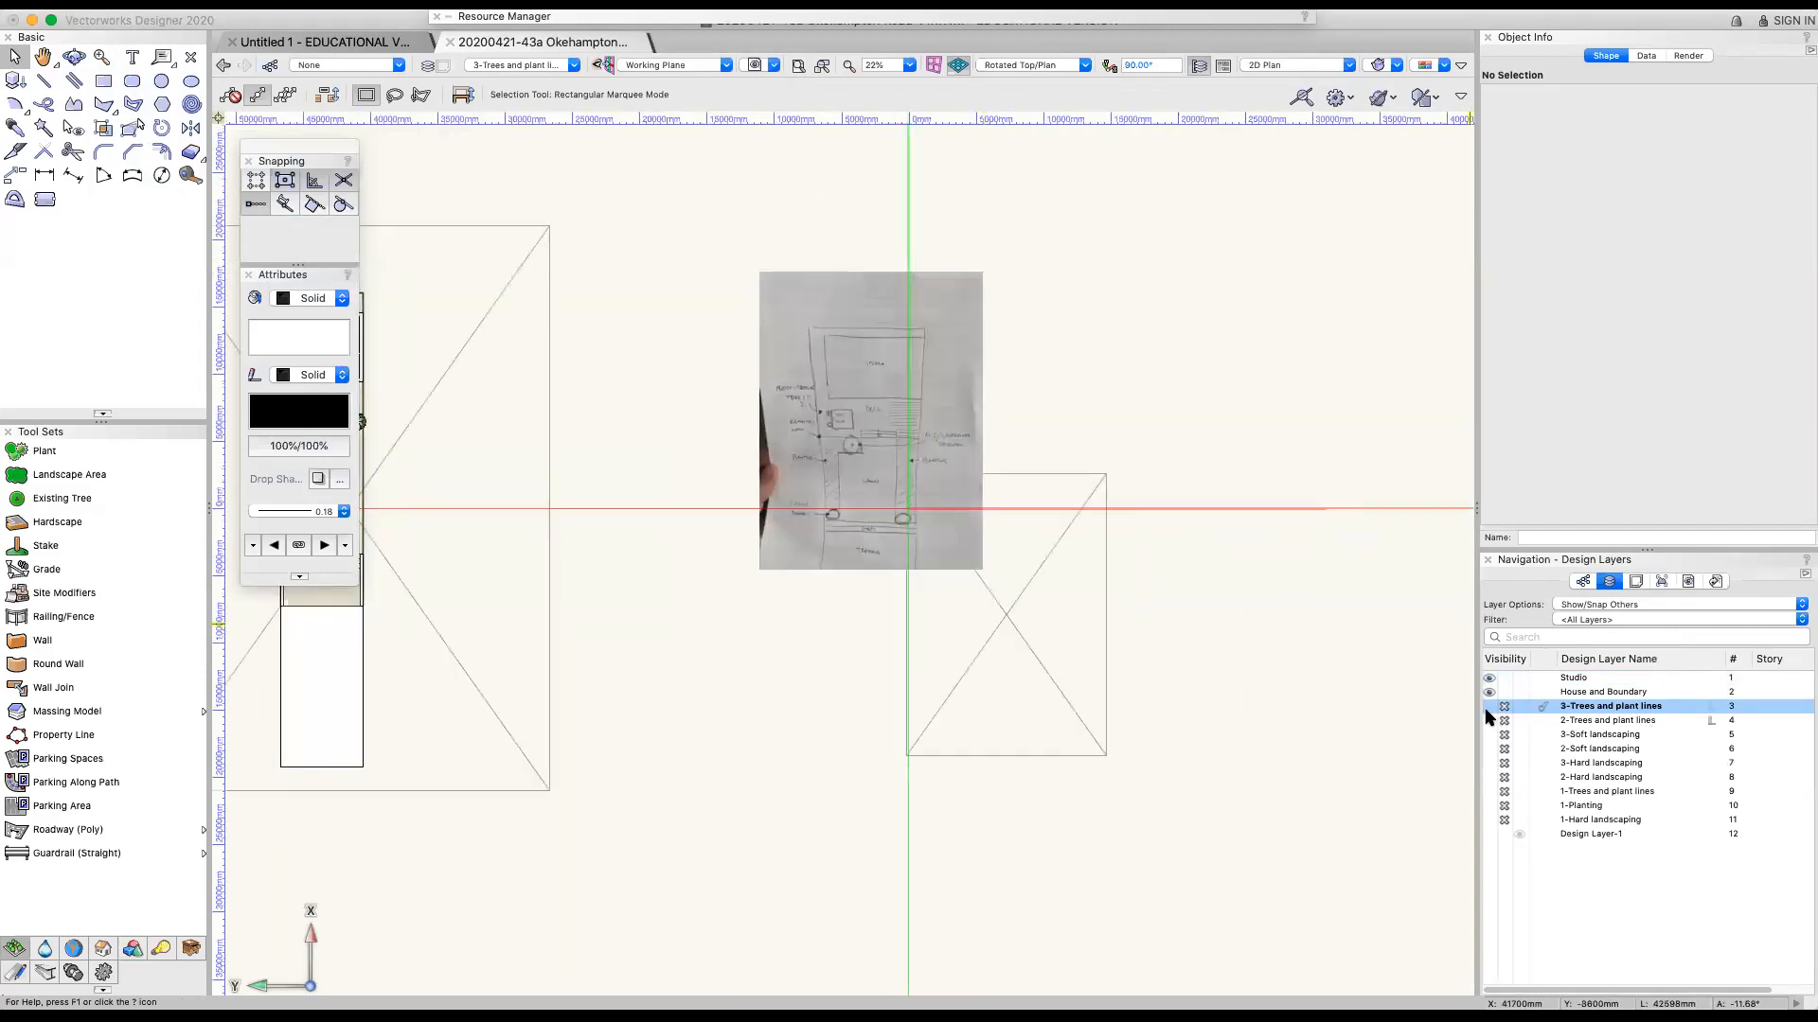
{"action": "left_click", "coordinate": [1498, 791]}
{"action": "left_click", "coordinate": [1491, 805]}
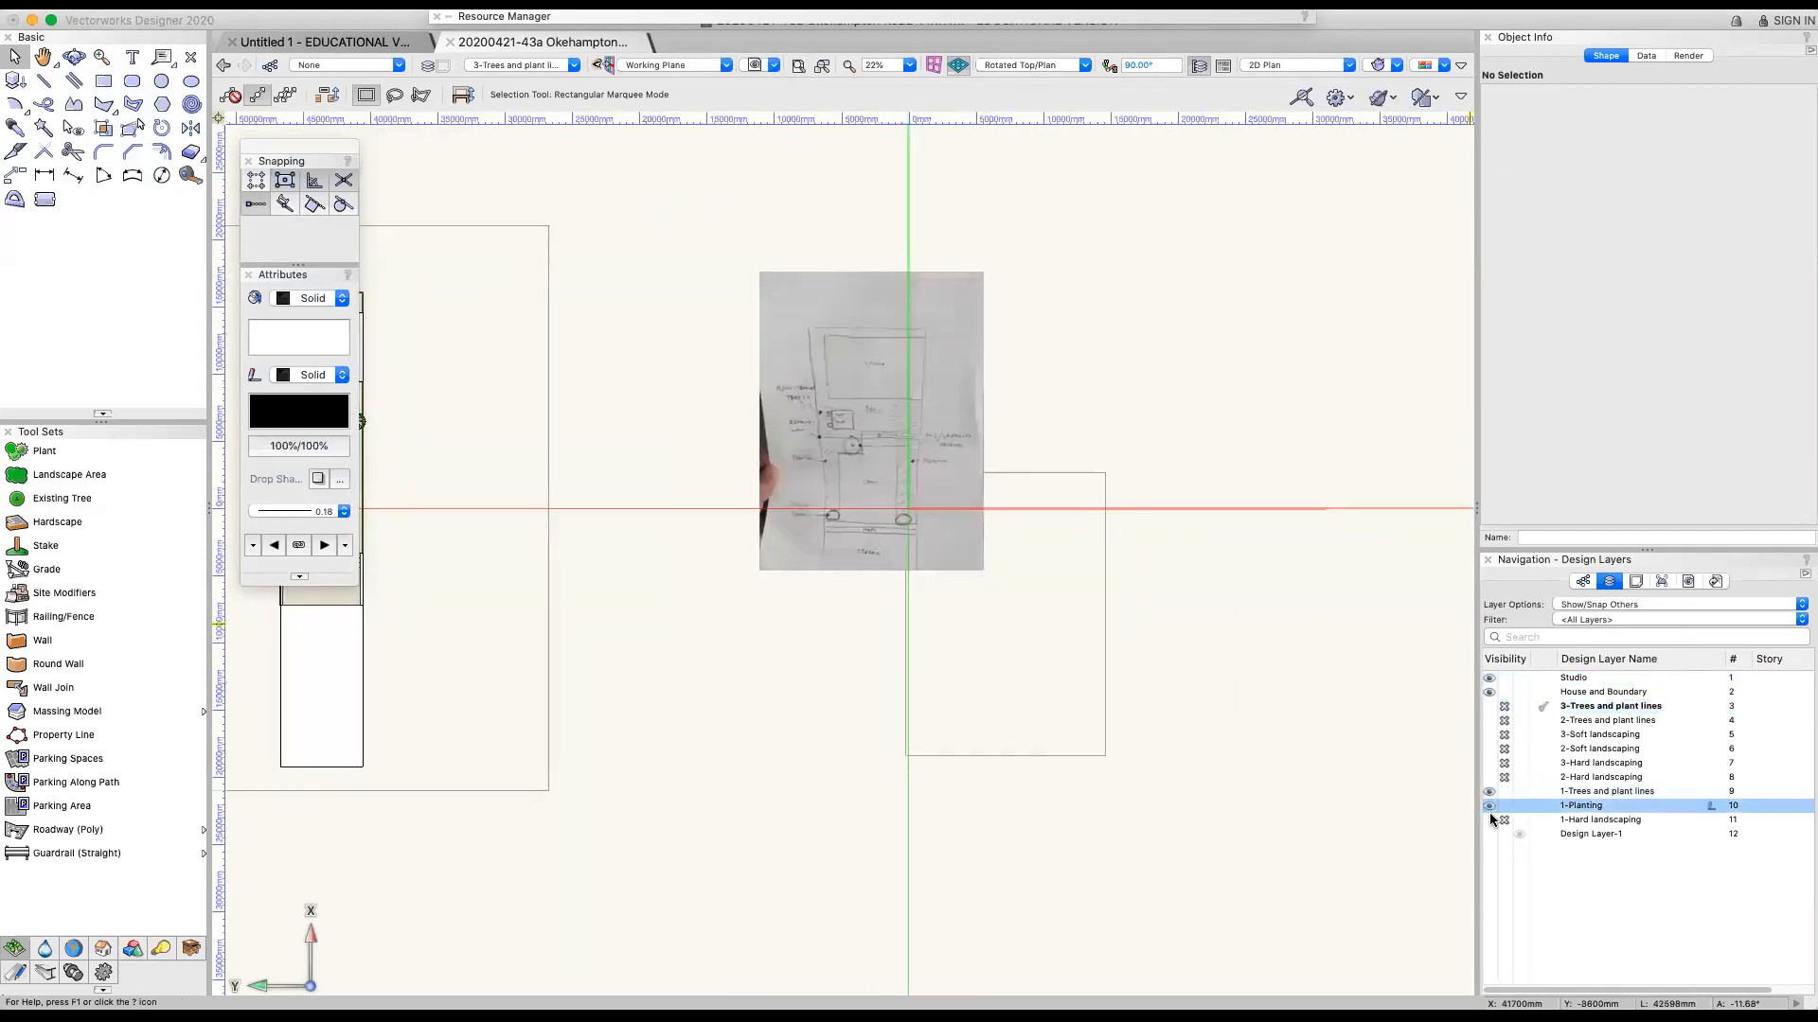
{"action": "left_click", "coordinate": [1488, 819]}
Examine the first option's garden plan, from the studio down to the terrace, alongside the photographed hand sketch
{"action": "scroll", "coordinate": [1304, 585], "scroll_direction": "down", "scroll_amount": 1}
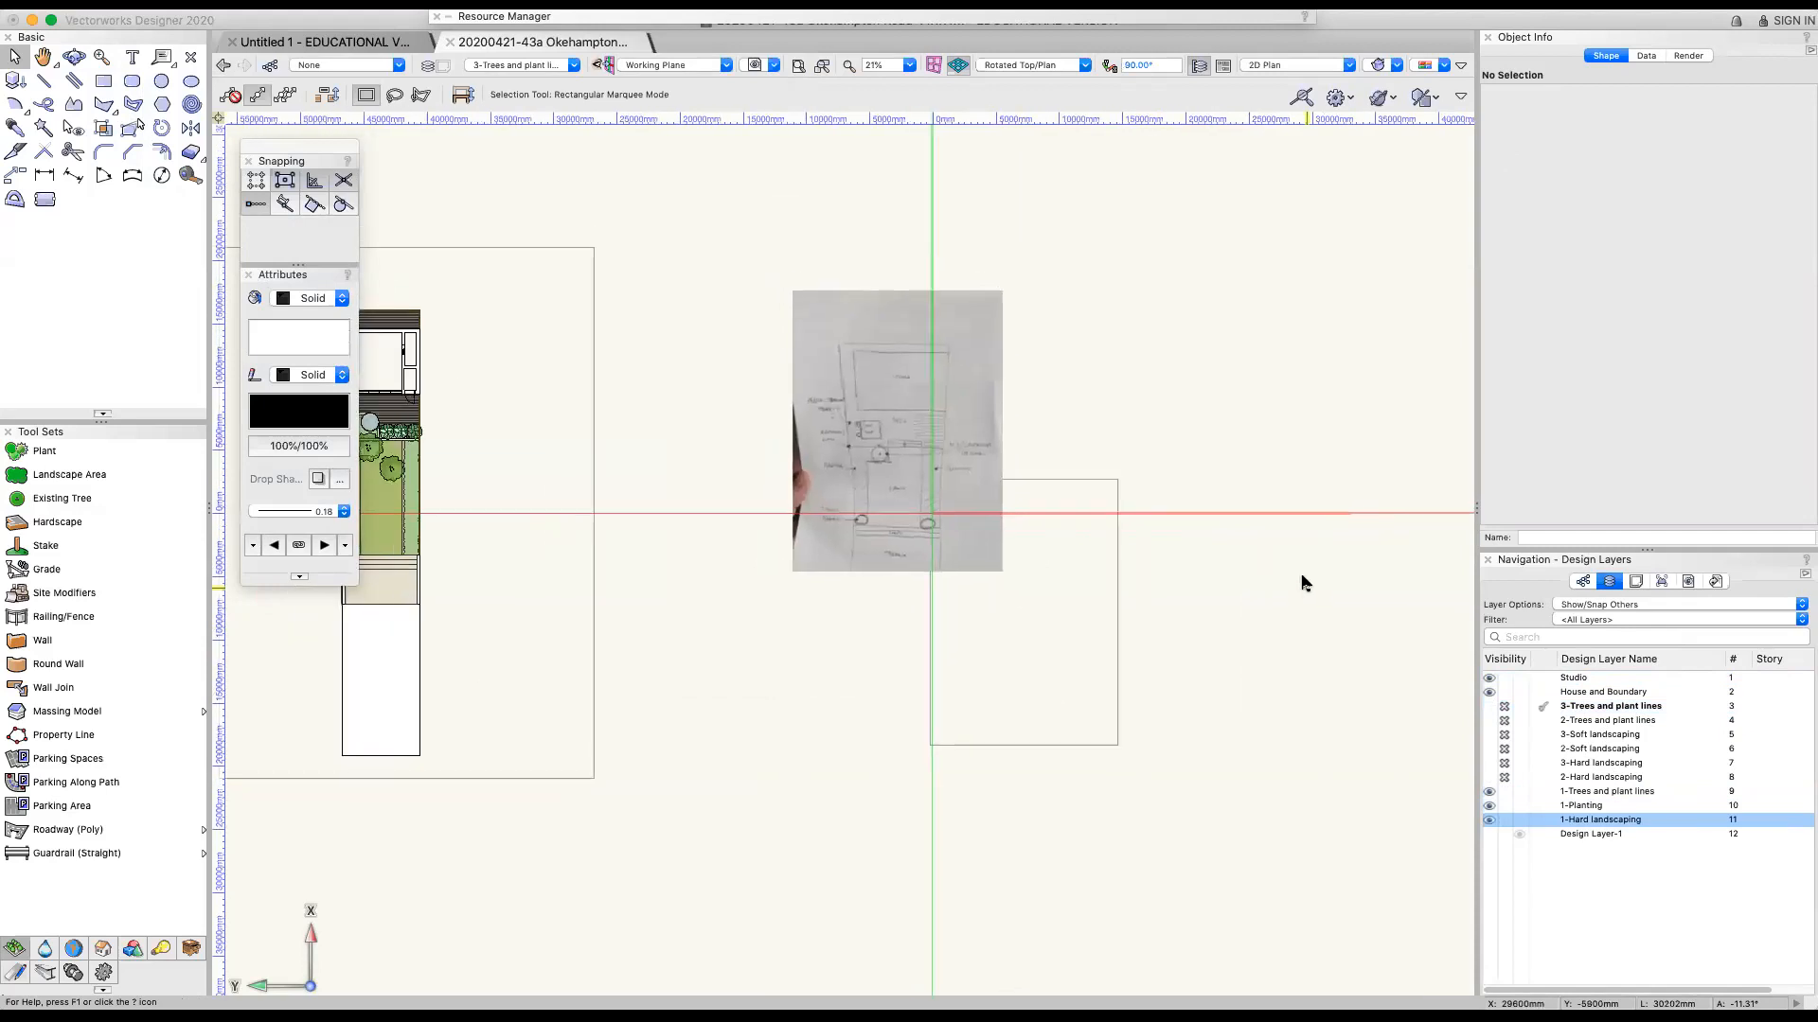
{"action": "scroll", "coordinate": [569, 470], "scroll_direction": "down", "scroll_amount": 1}
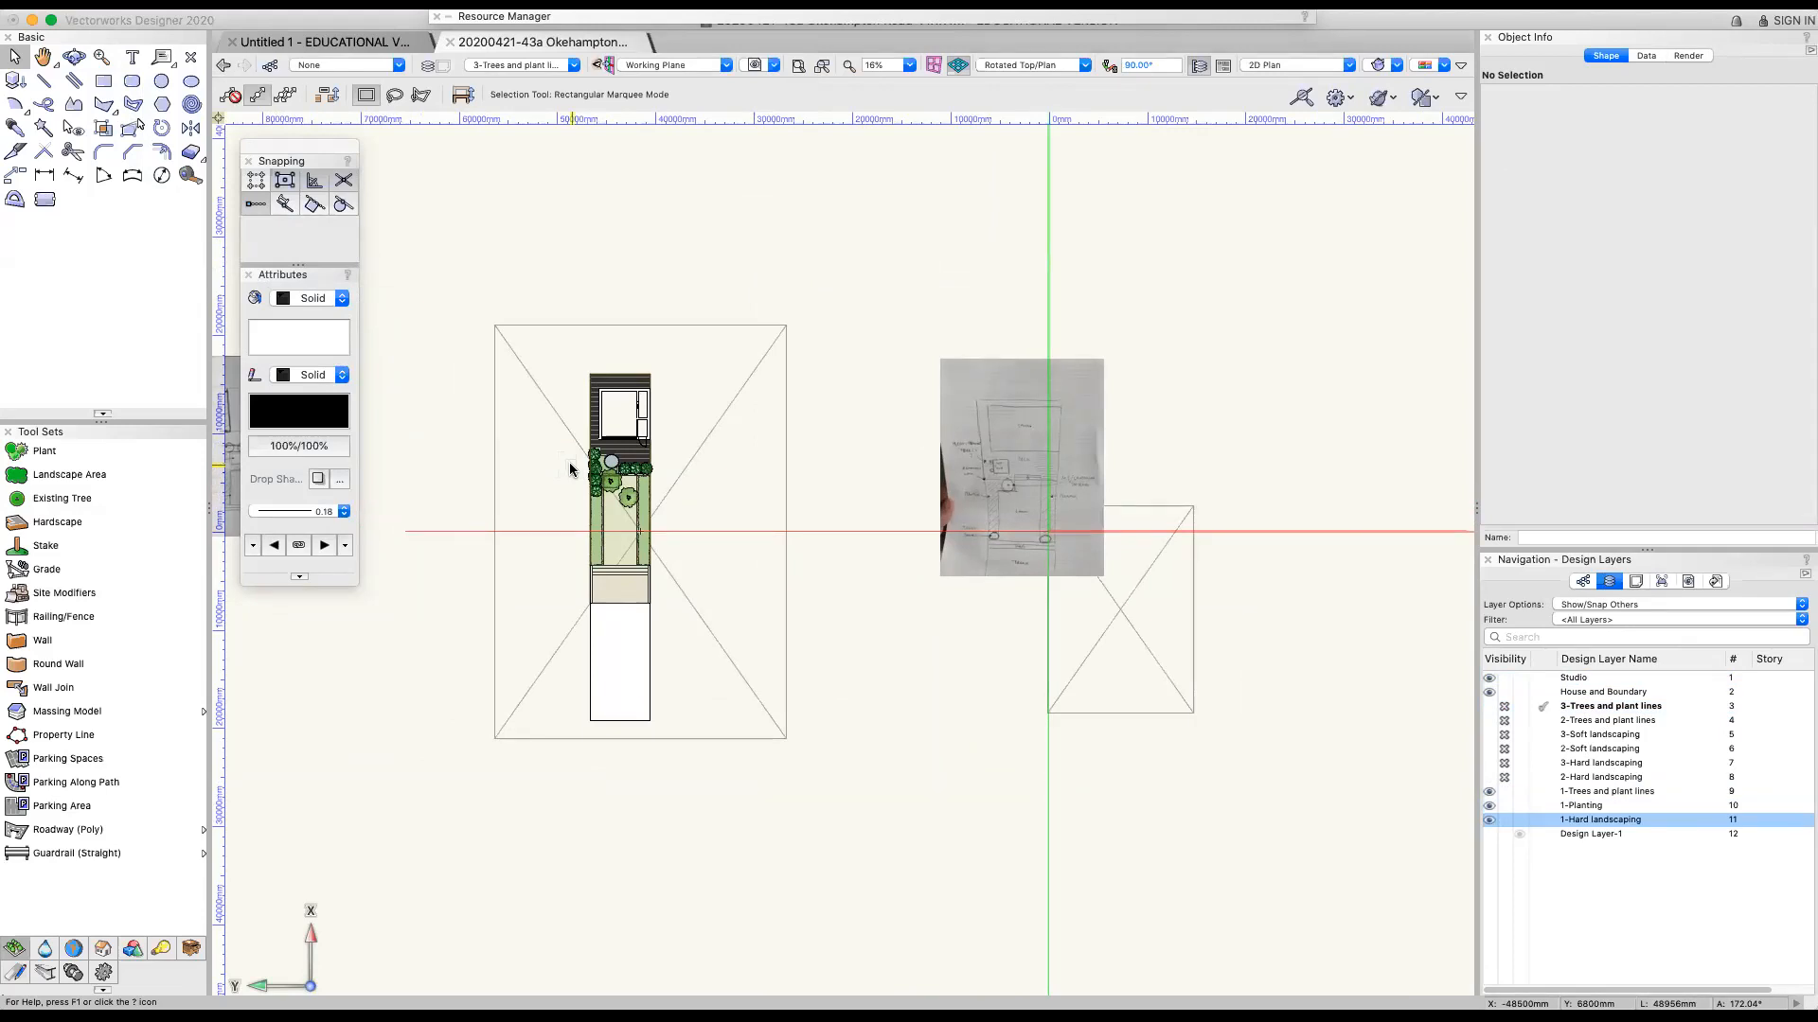
{"action": "scroll", "coordinate": [617, 636], "scroll_direction": "up", "scroll_amount": 5}
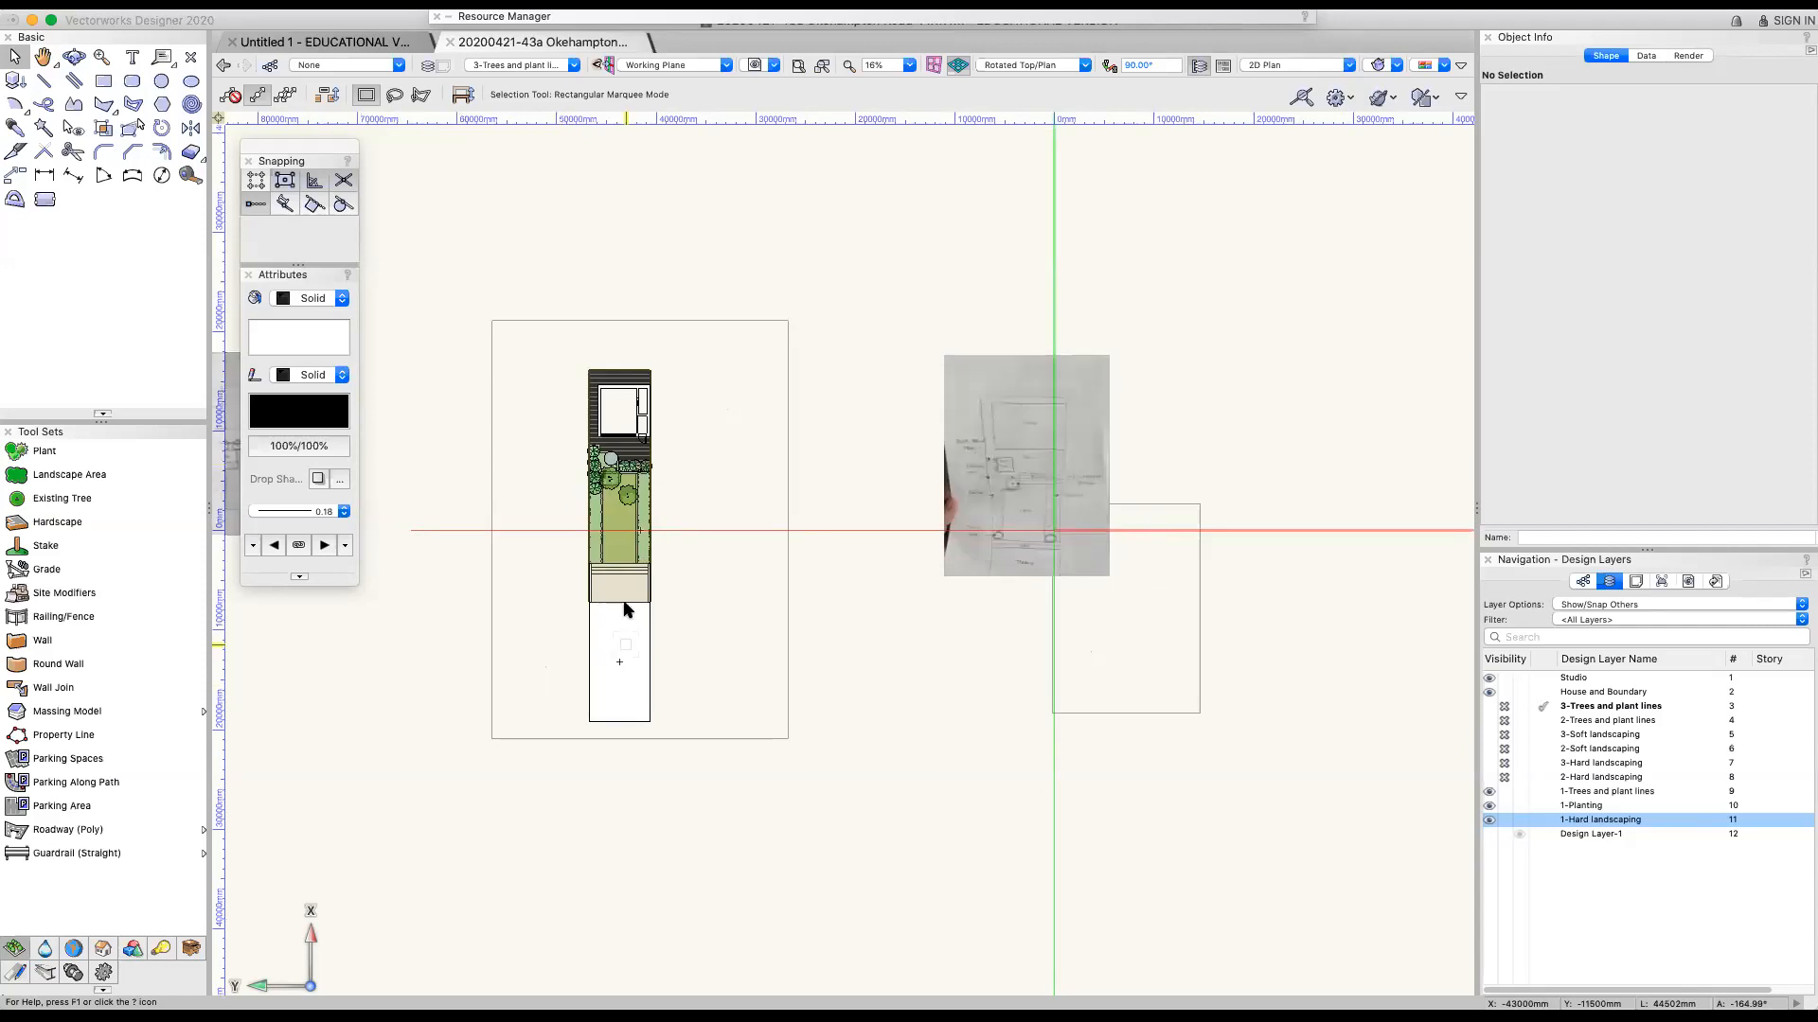
{"action": "scroll", "coordinate": [641, 517], "scroll_direction": "down", "scroll_amount": 5}
{"action": "scroll", "coordinate": [633, 496], "scroll_direction": "up", "scroll_amount": 5}
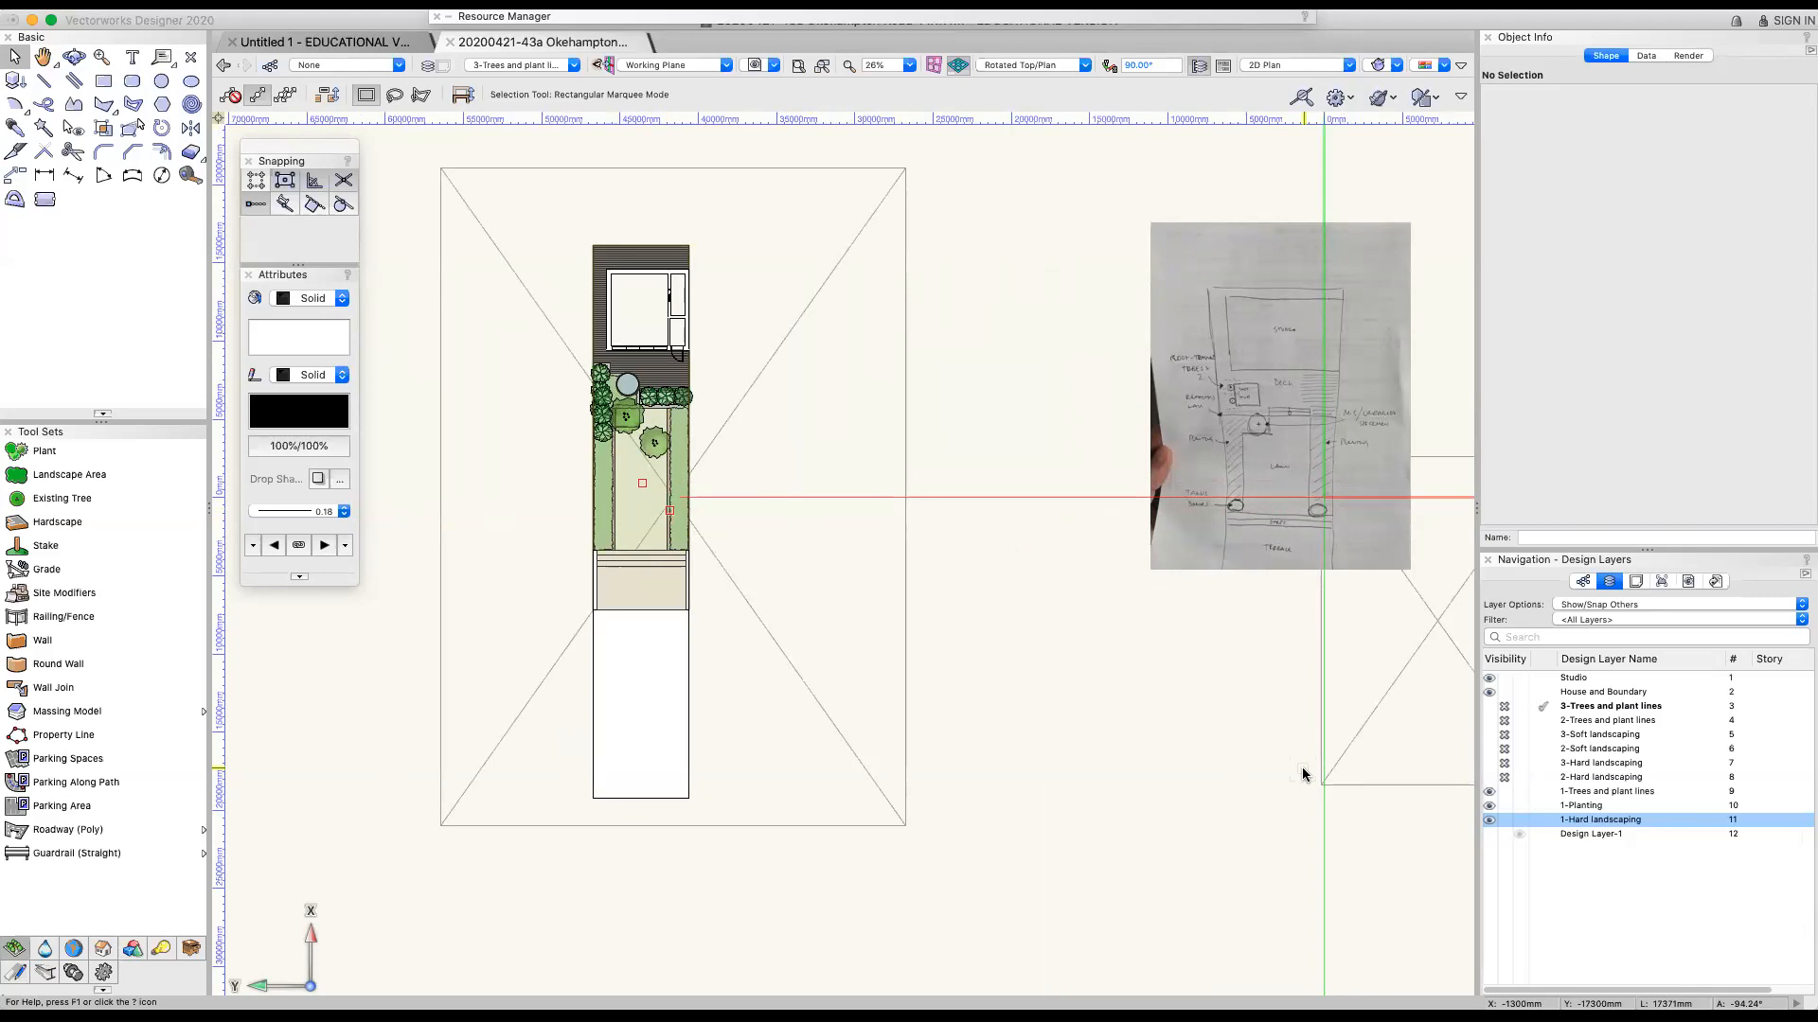
{"action": "scroll", "coordinate": [1302, 774], "scroll_direction": "down", "scroll_amount": 3}
{"action": "scroll", "coordinate": [1303, 775], "scroll_direction": "up", "scroll_amount": 5}
{"action": "scroll", "coordinate": [1303, 775], "scroll_direction": "down", "scroll_amount": 6}
{"action": "scroll", "coordinate": [1302, 774], "scroll_direction": "up", "scroll_amount": 4}
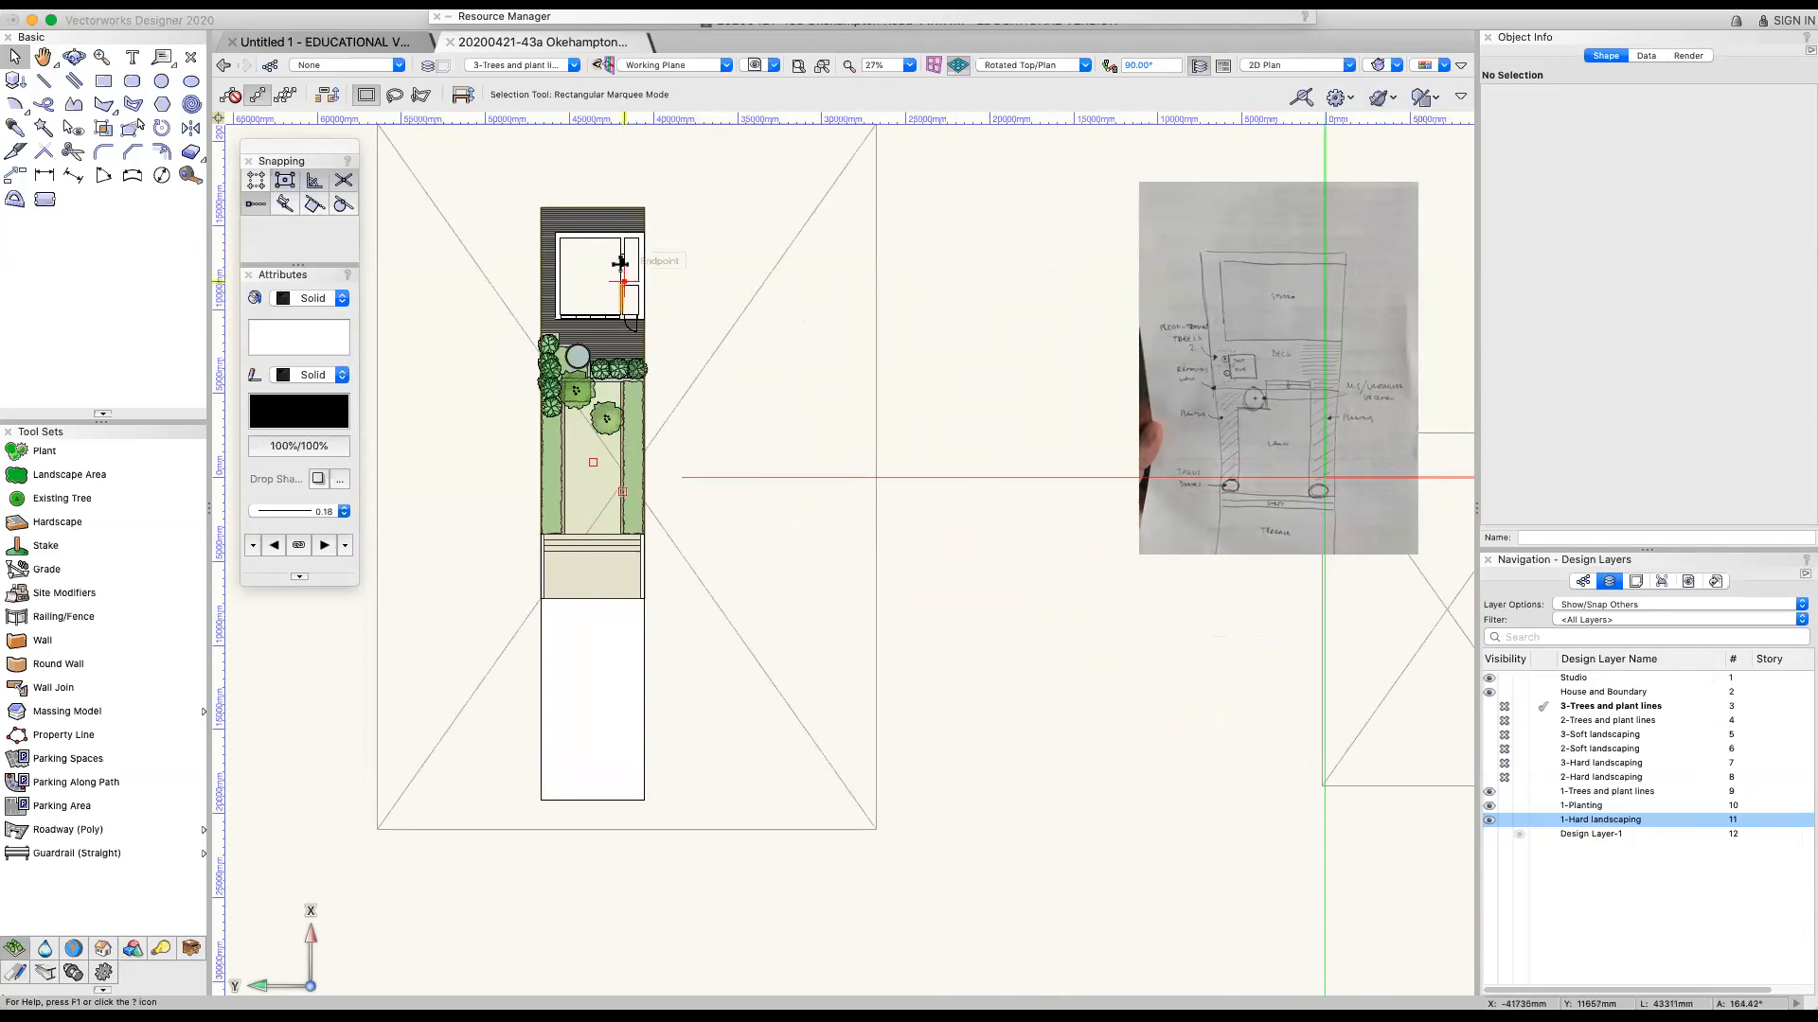
{"action": "scroll", "coordinate": [624, 281], "scroll_direction": "up", "scroll_amount": 1}
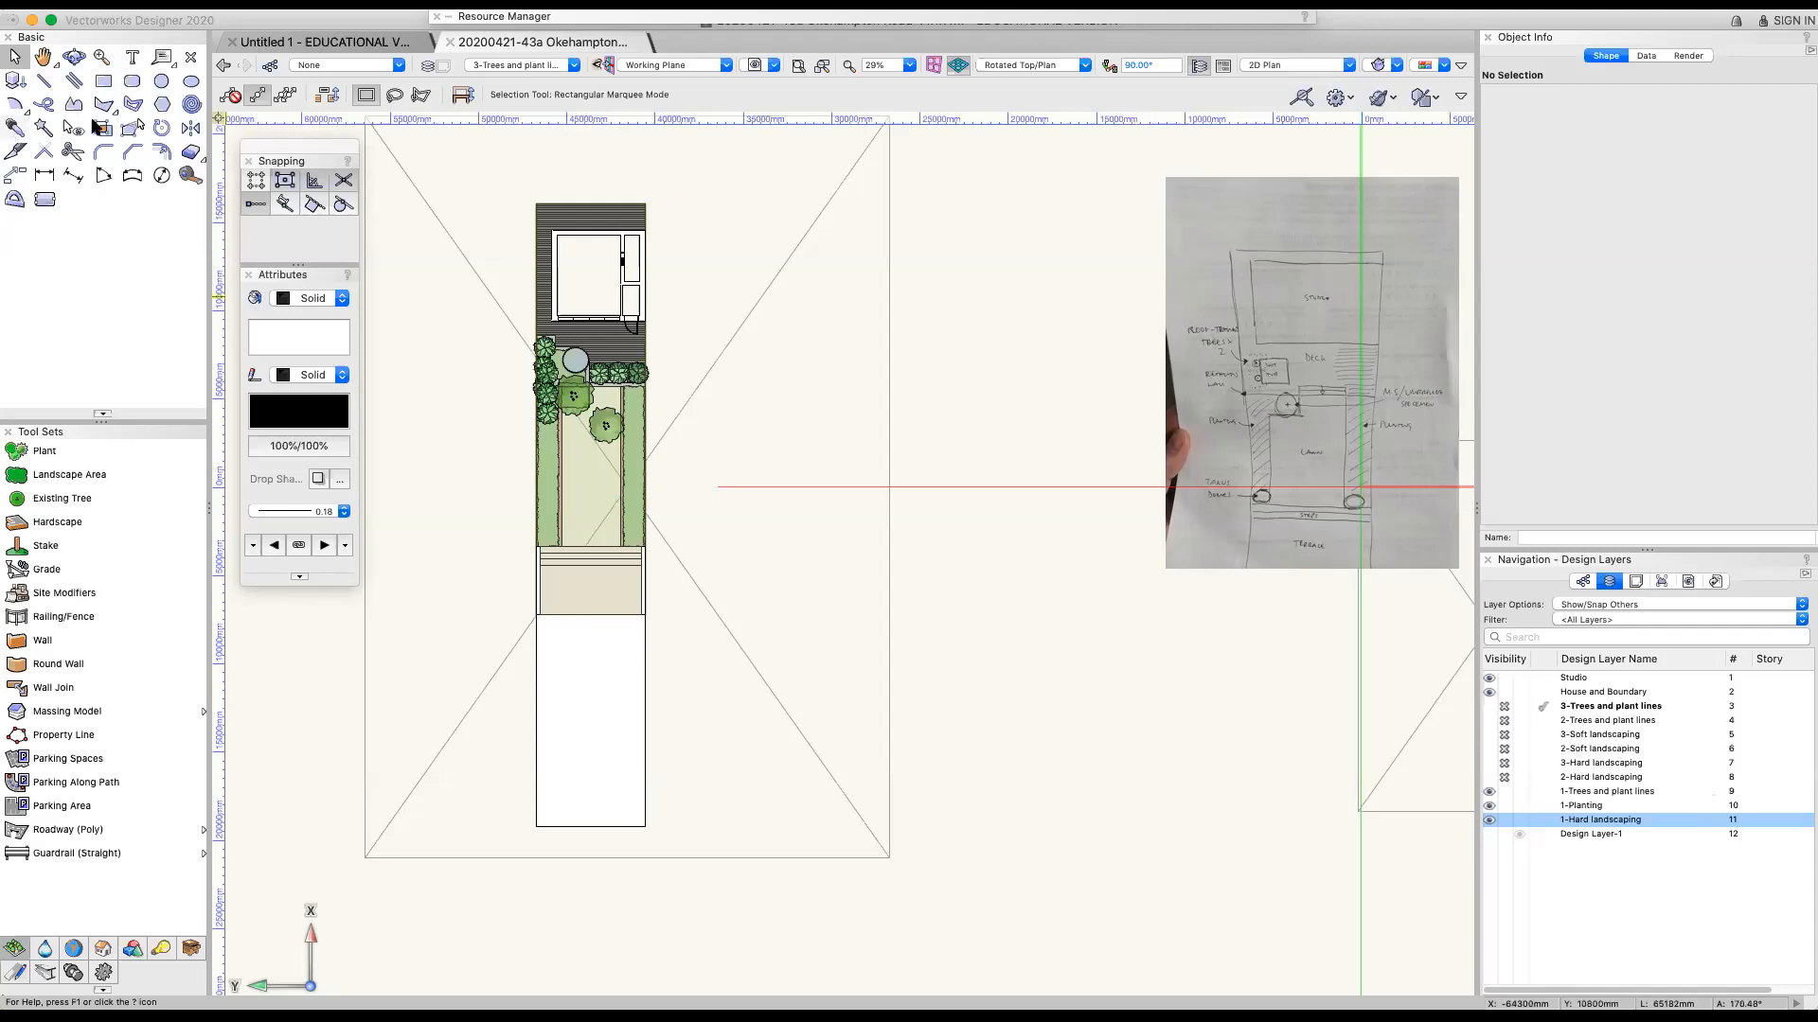
{"action": "scroll", "coordinate": [459, 248], "scroll_direction": "up", "scroll_amount": 1}
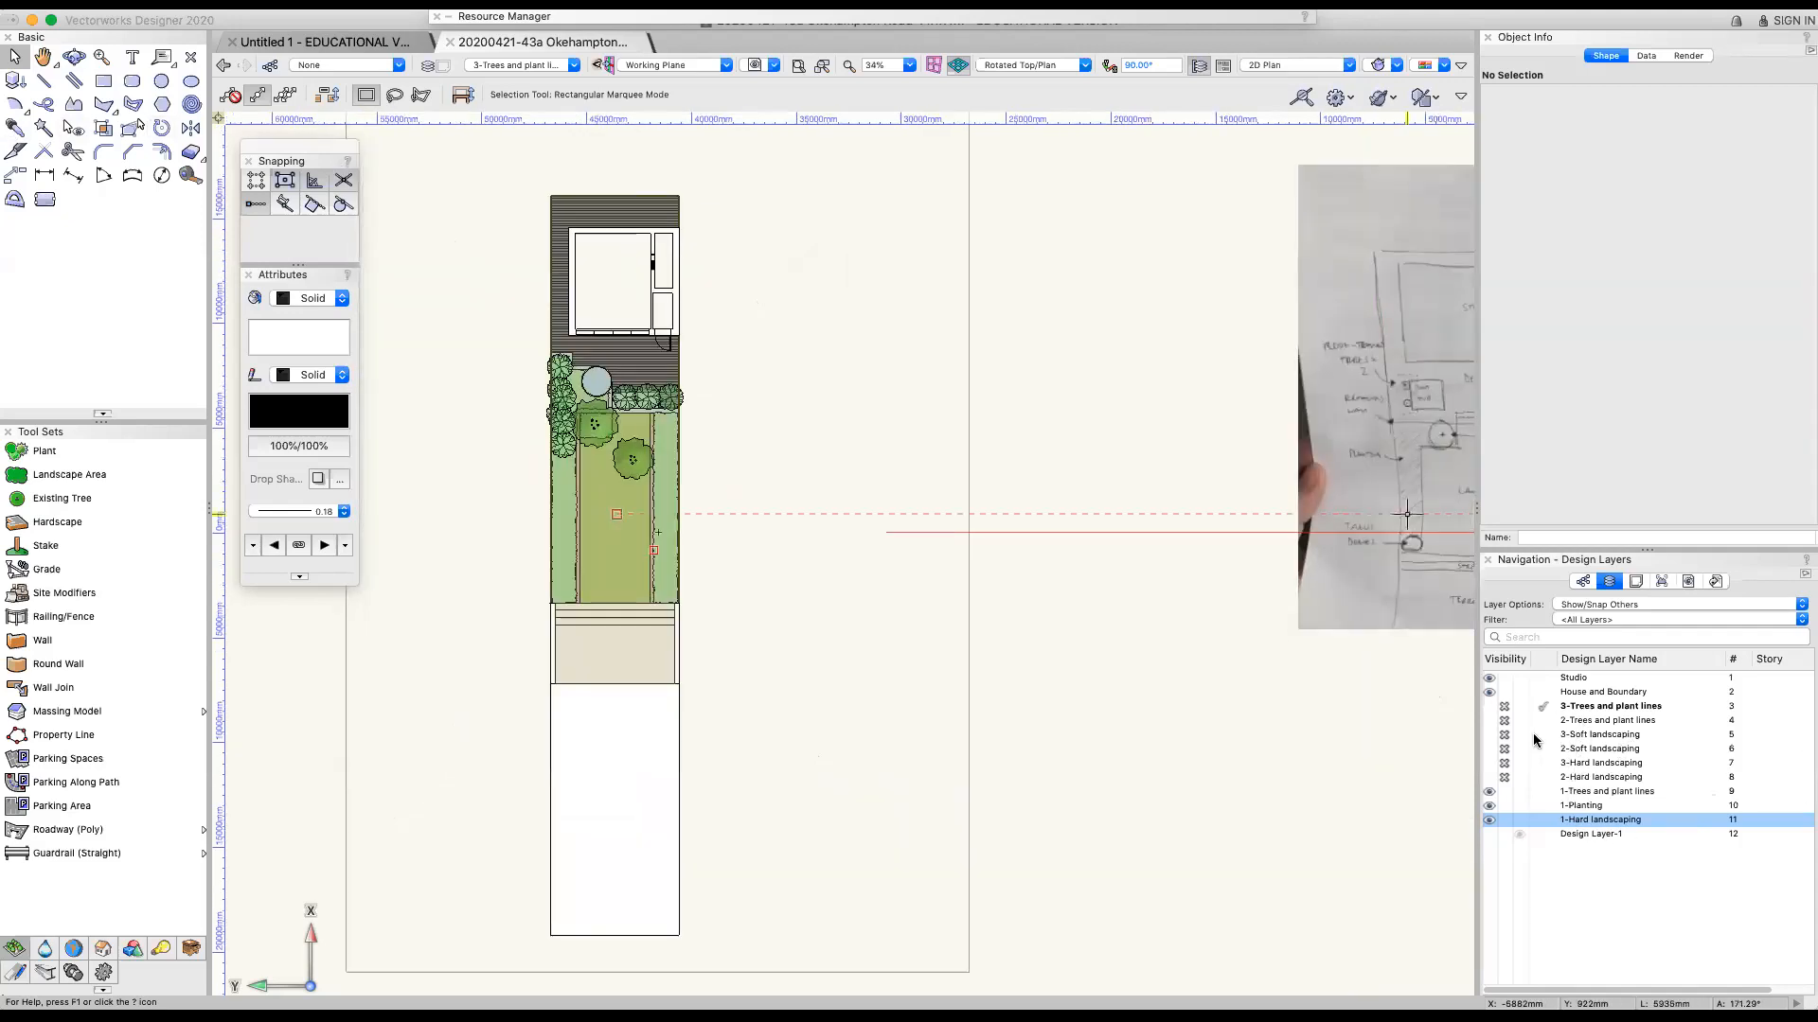
Make 1-Planting the active layer, clear the selection and inspect the planting beds and terrace up close
{"action": "left_click", "coordinate": [1610, 806]}
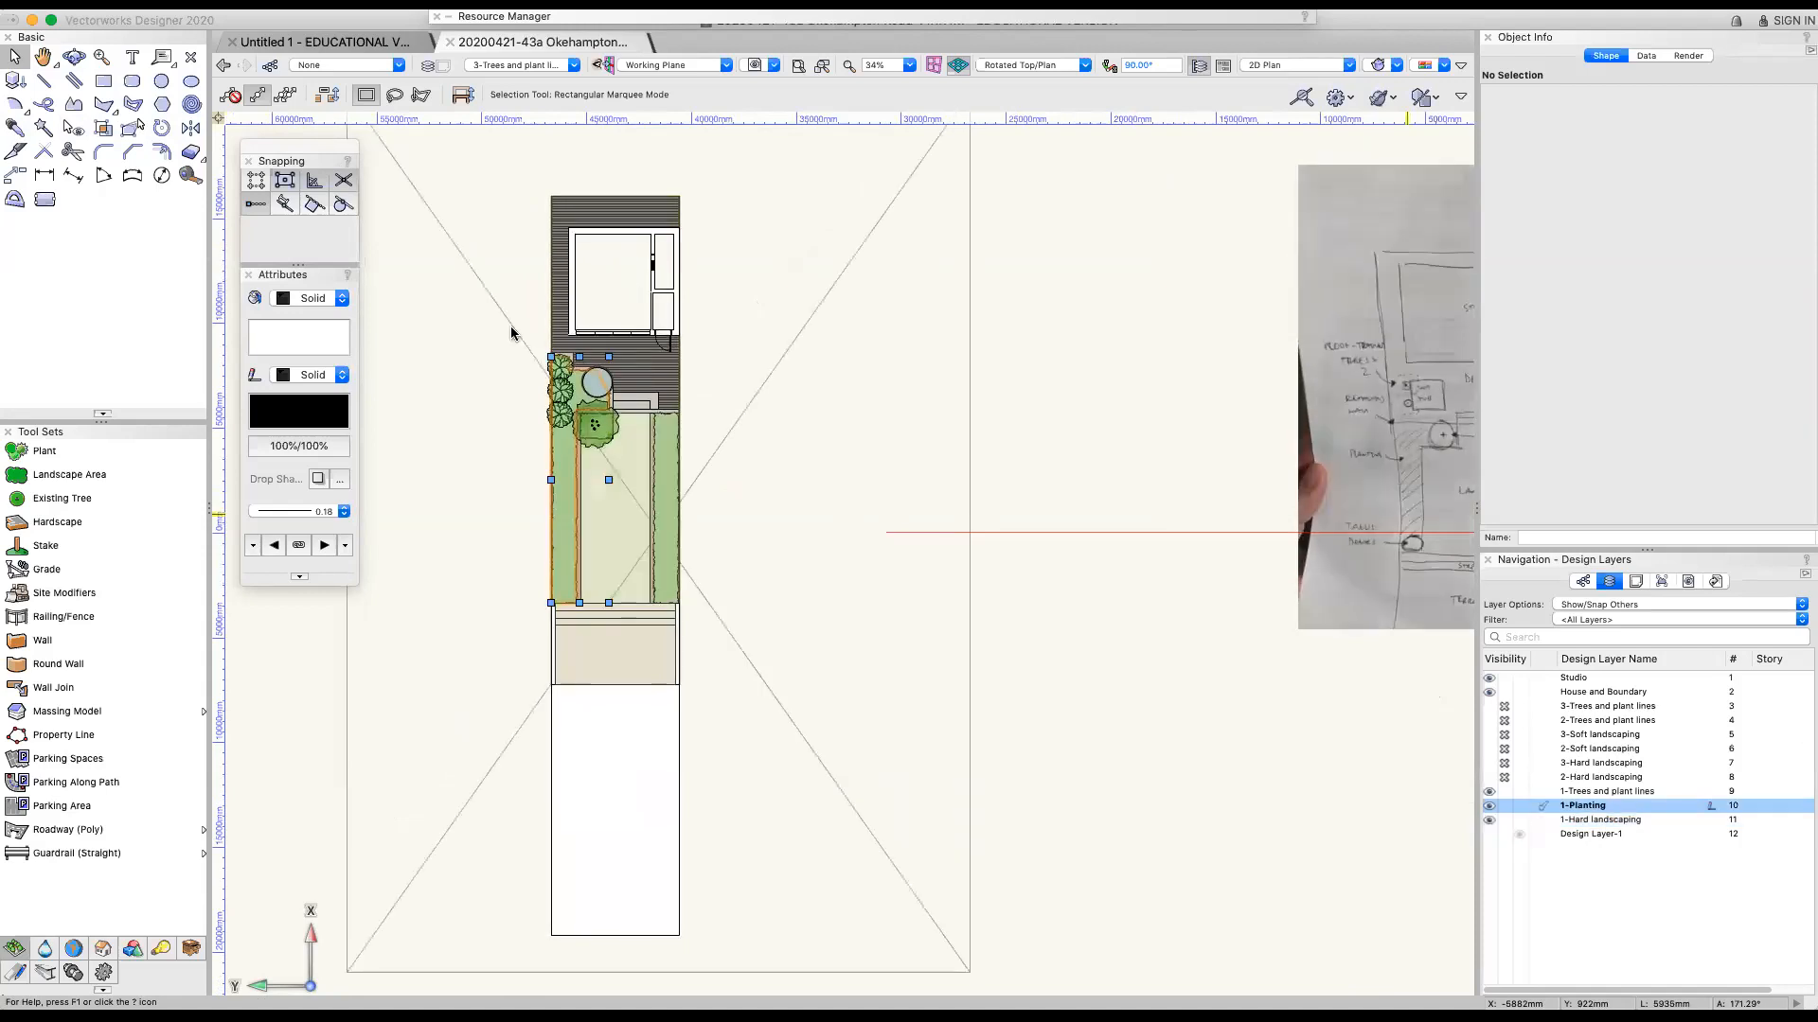
{"action": "scroll", "coordinate": [505, 331], "scroll_direction": "up", "scroll_amount": 1}
{"action": "left_click", "coordinate": [472, 465]}
{"action": "scroll", "coordinate": [475, 463], "scroll_direction": "up", "scroll_amount": 1}
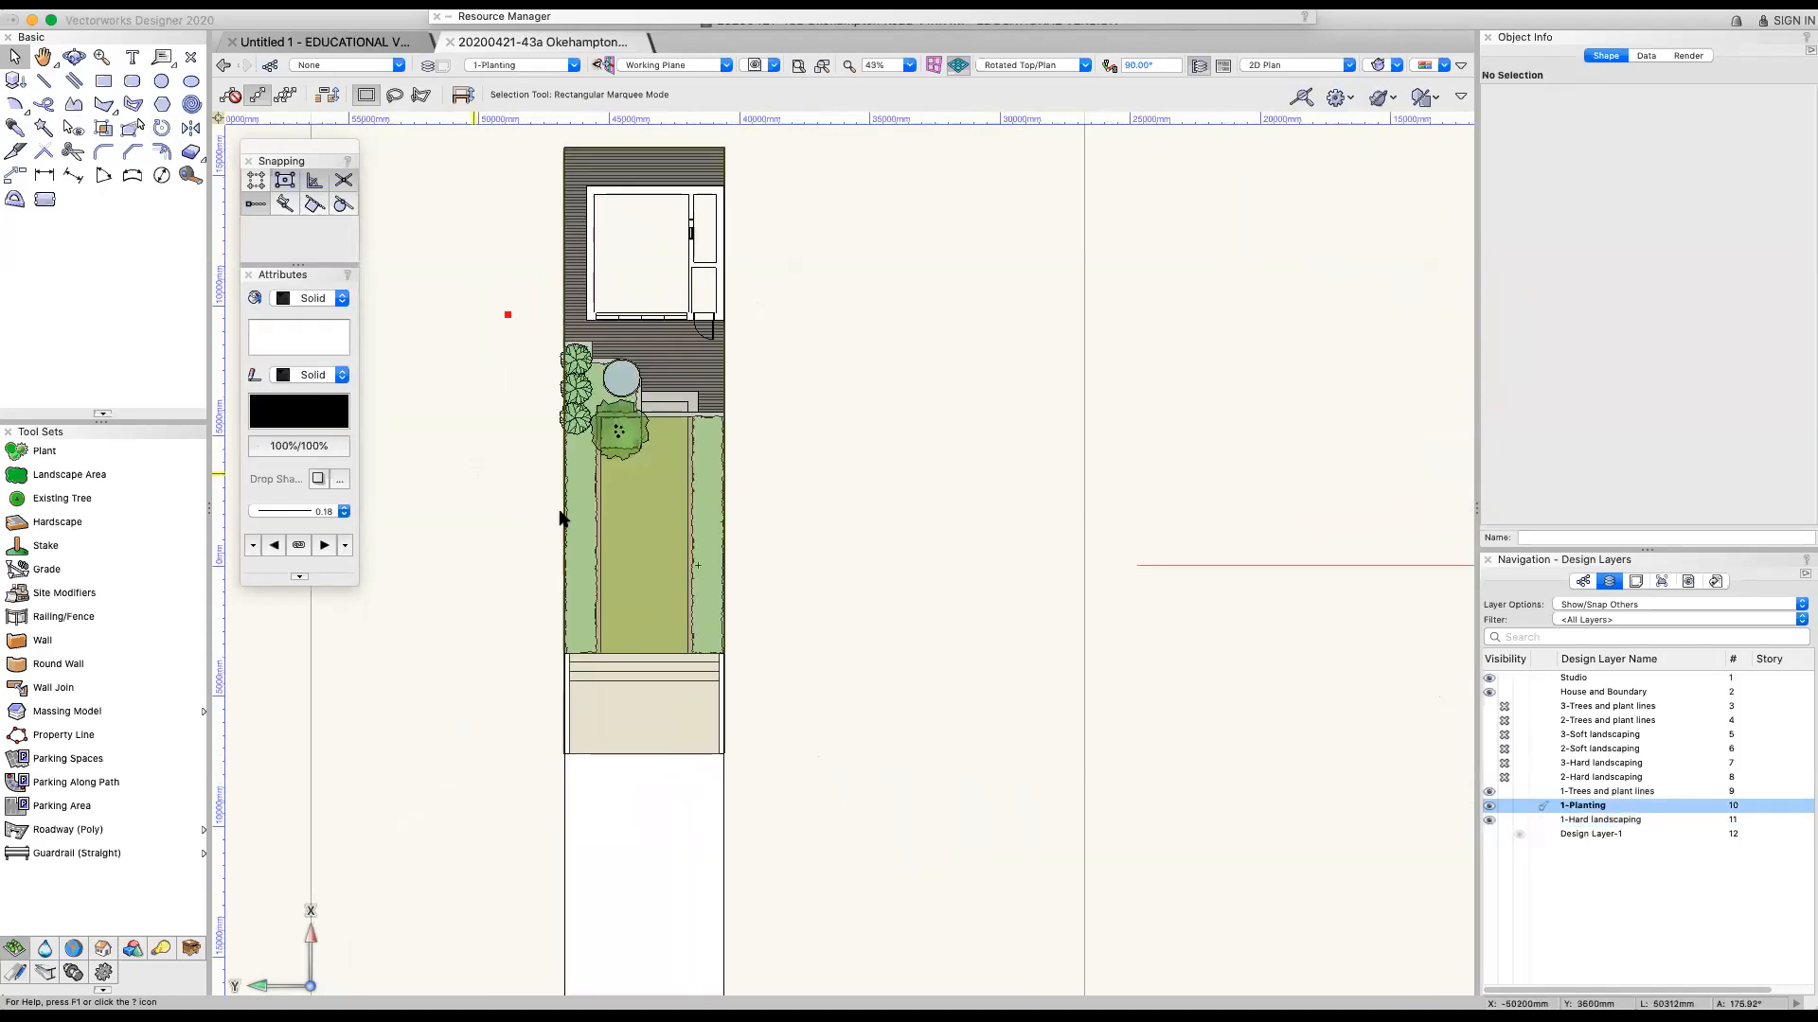
{"action": "scroll", "coordinate": [609, 710], "scroll_direction": "up", "scroll_amount": 5}
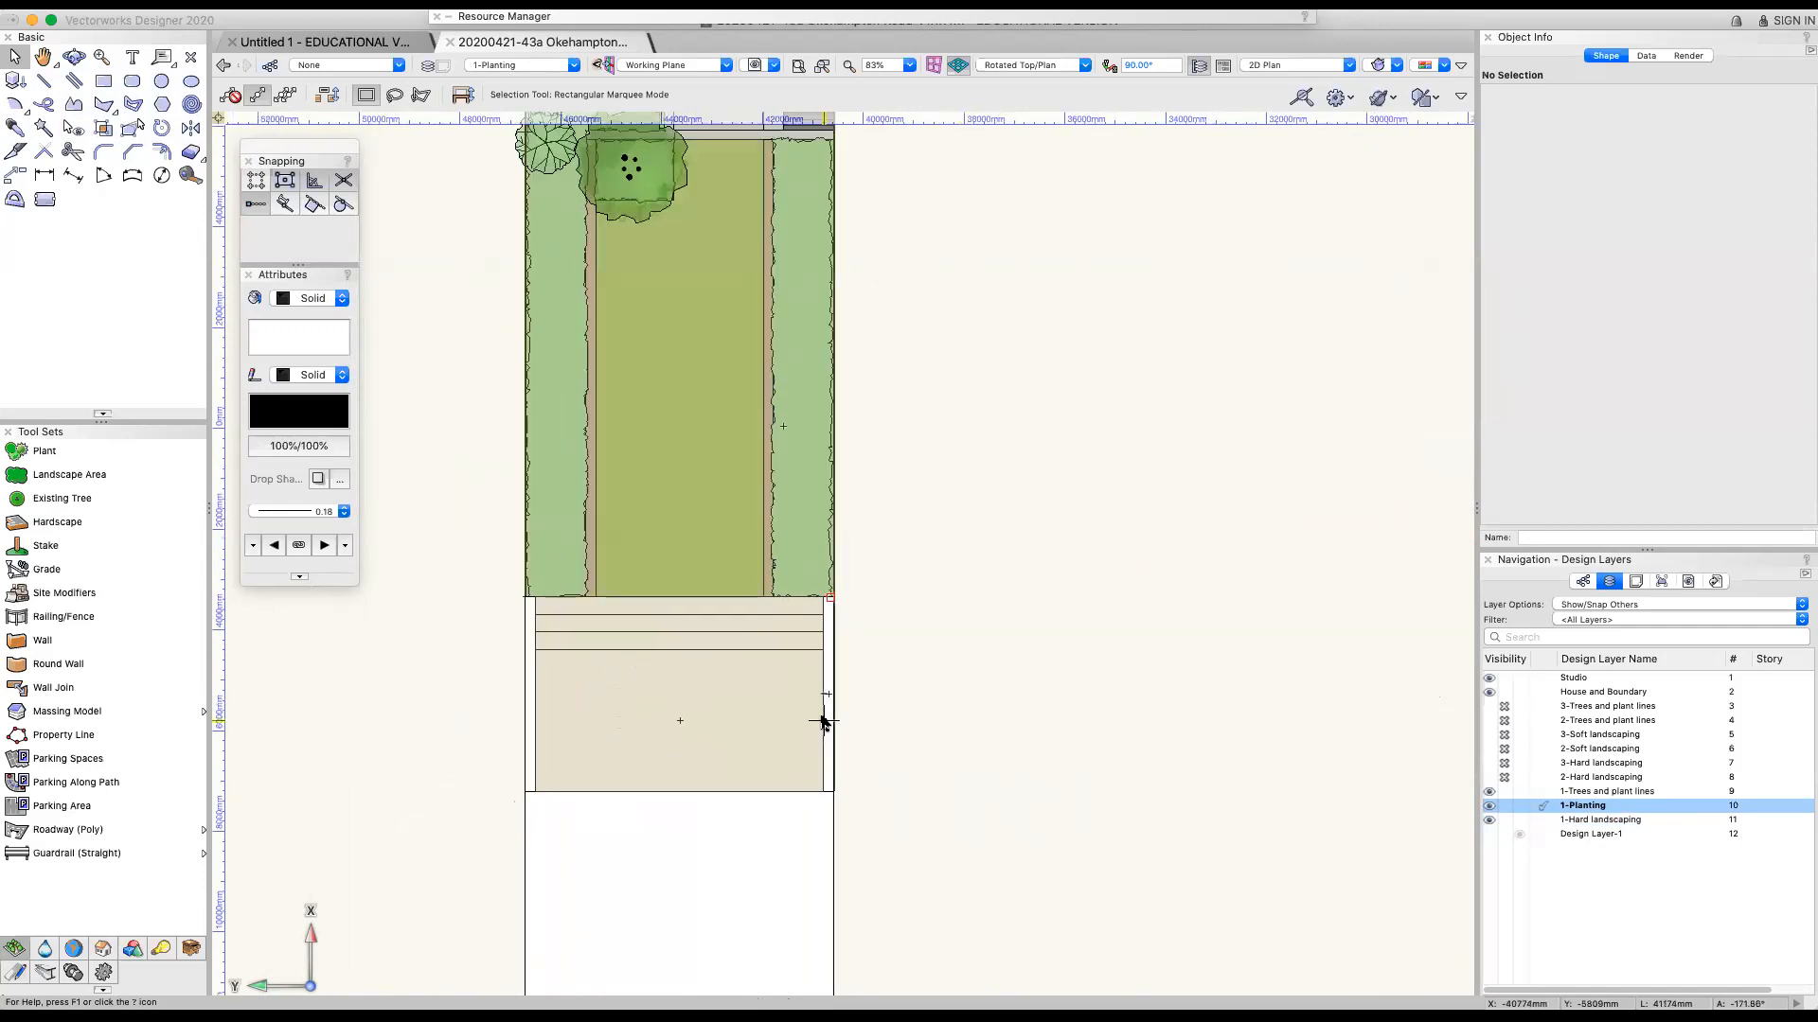
{"action": "scroll", "coordinate": [822, 762], "scroll_direction": "down", "scroll_amount": 1}
{"action": "key", "text": "space"}
{"action": "scroll", "coordinate": [1079, 626], "scroll_direction": "up", "scroll_amount": 5}
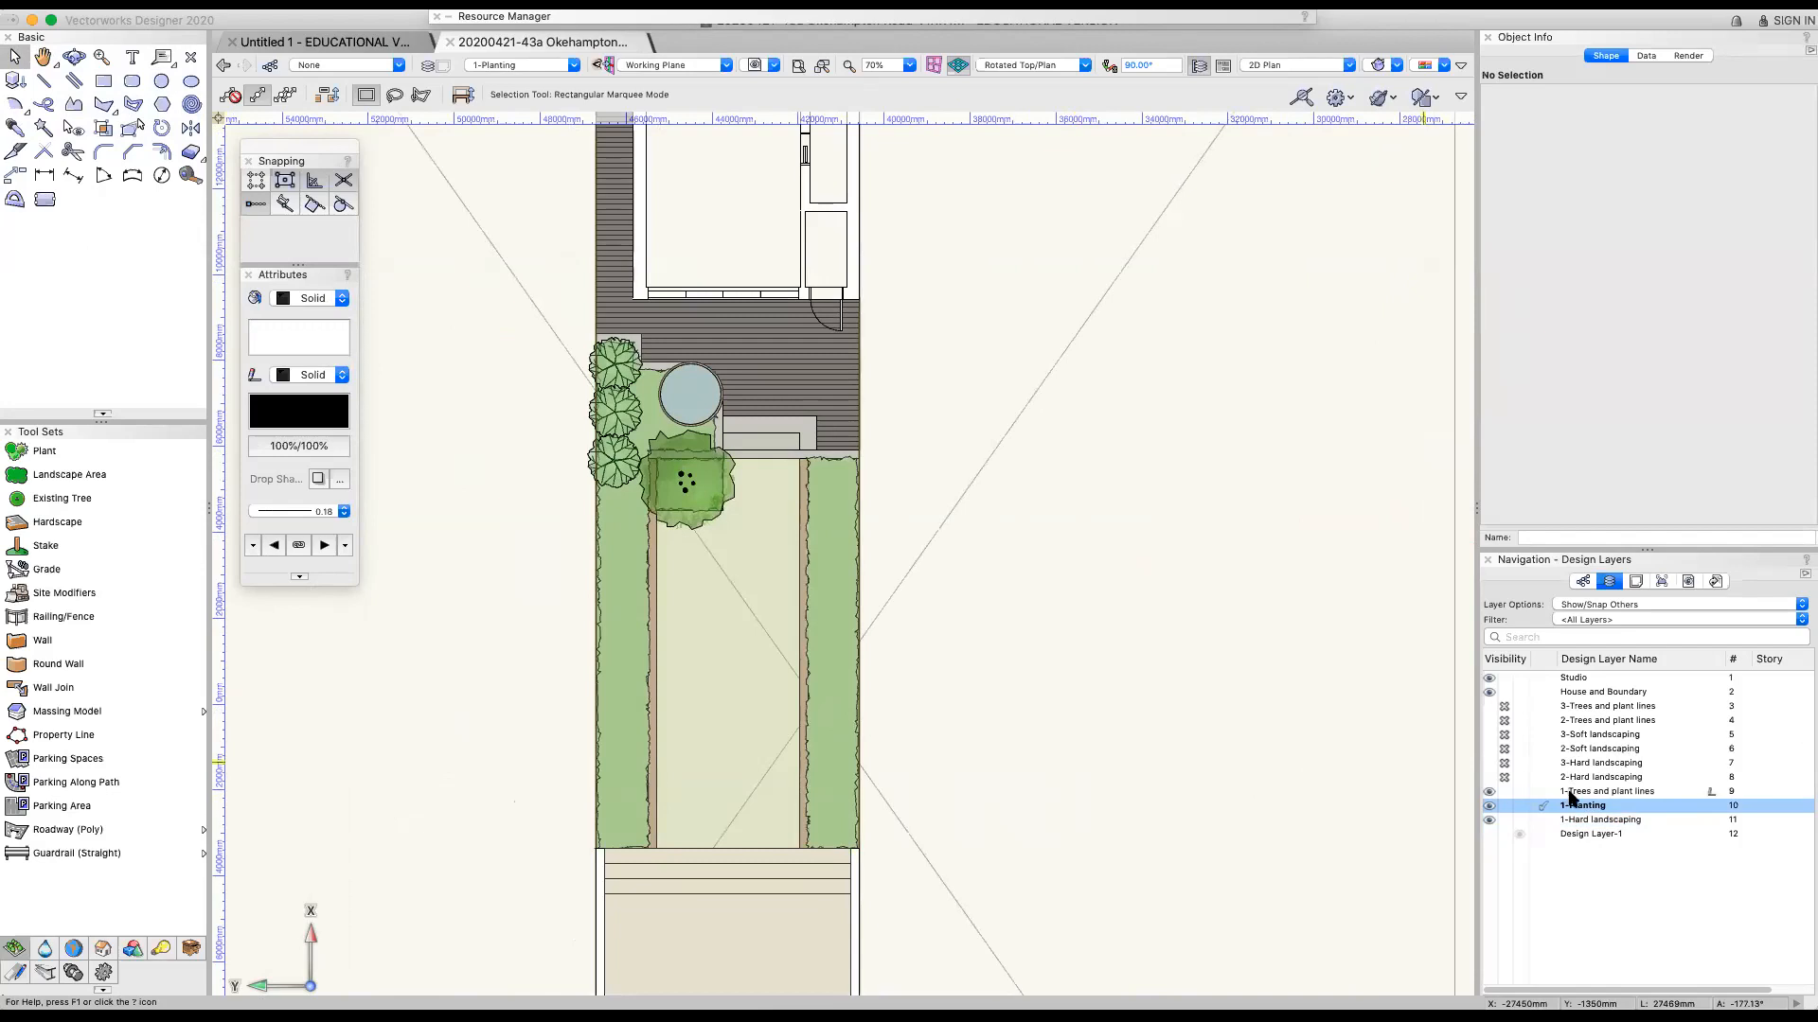
Make 2-Hard landscaping the active layer and hide the 1-Trees and plant lines, 1-Planting and 1-Hard landscaping layers
{"action": "left_click", "coordinate": [1571, 777]}
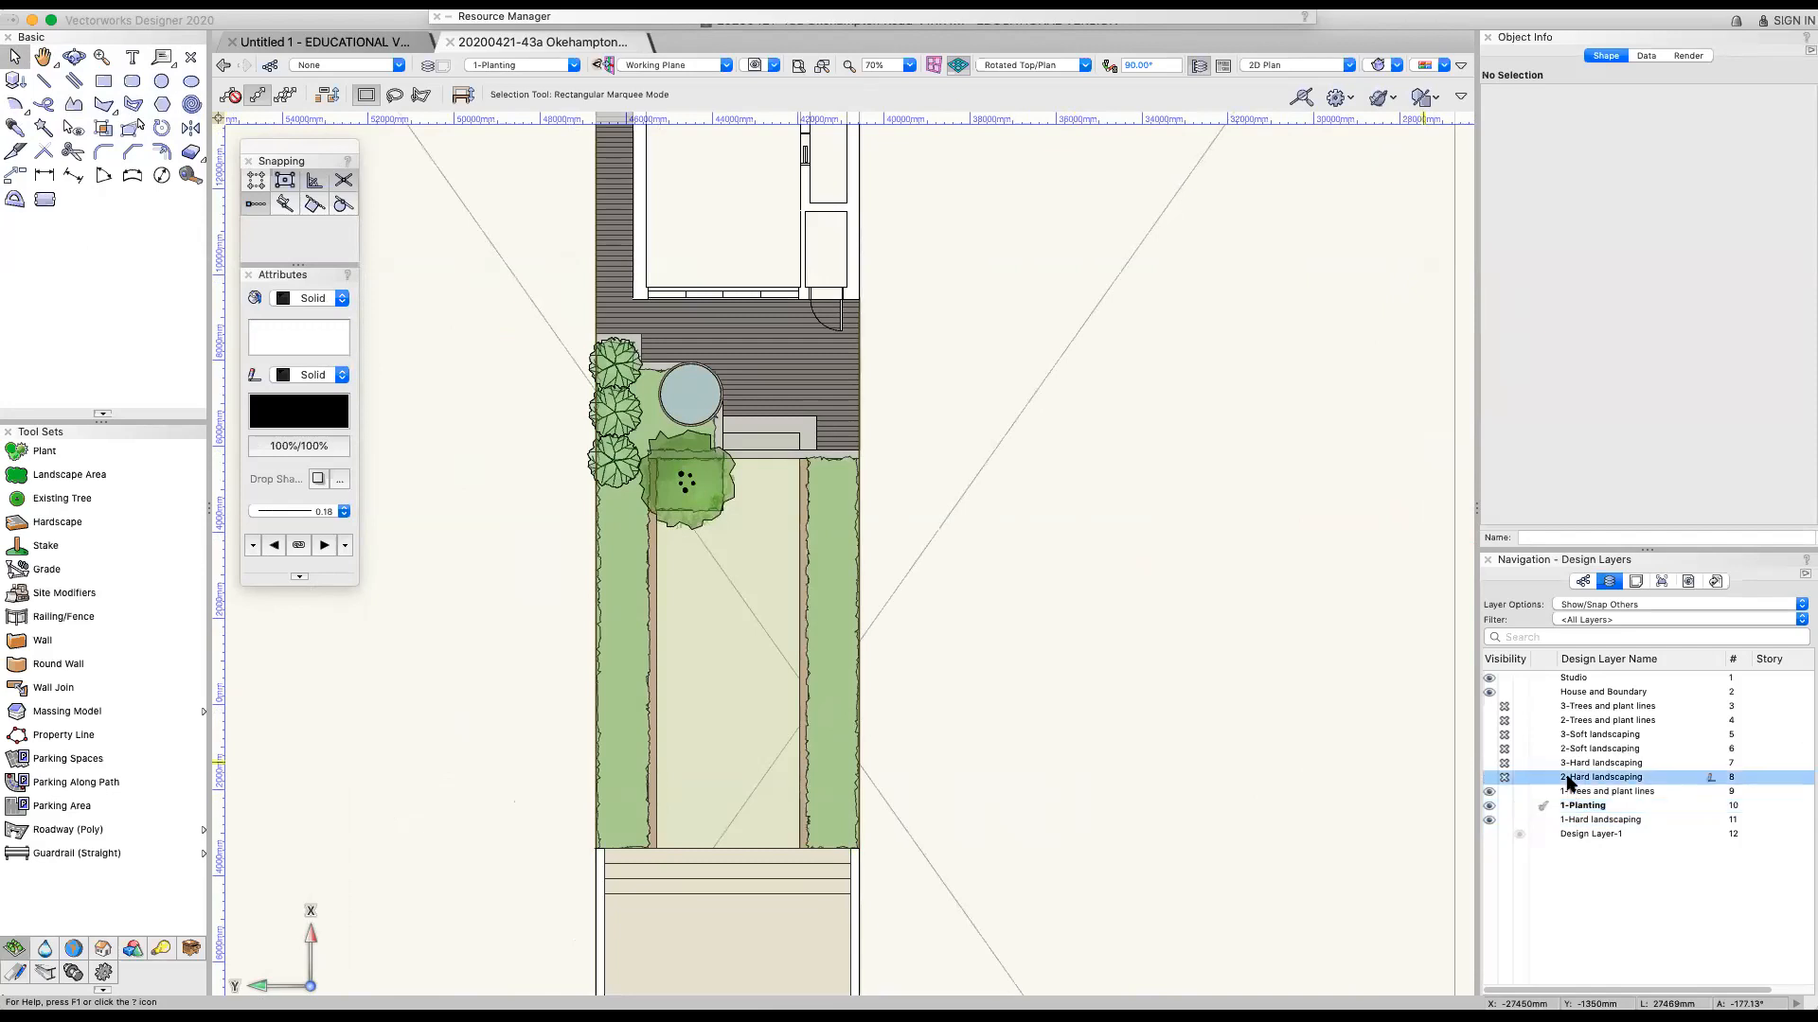
{"action": "left_click", "coordinate": [1504, 792]}
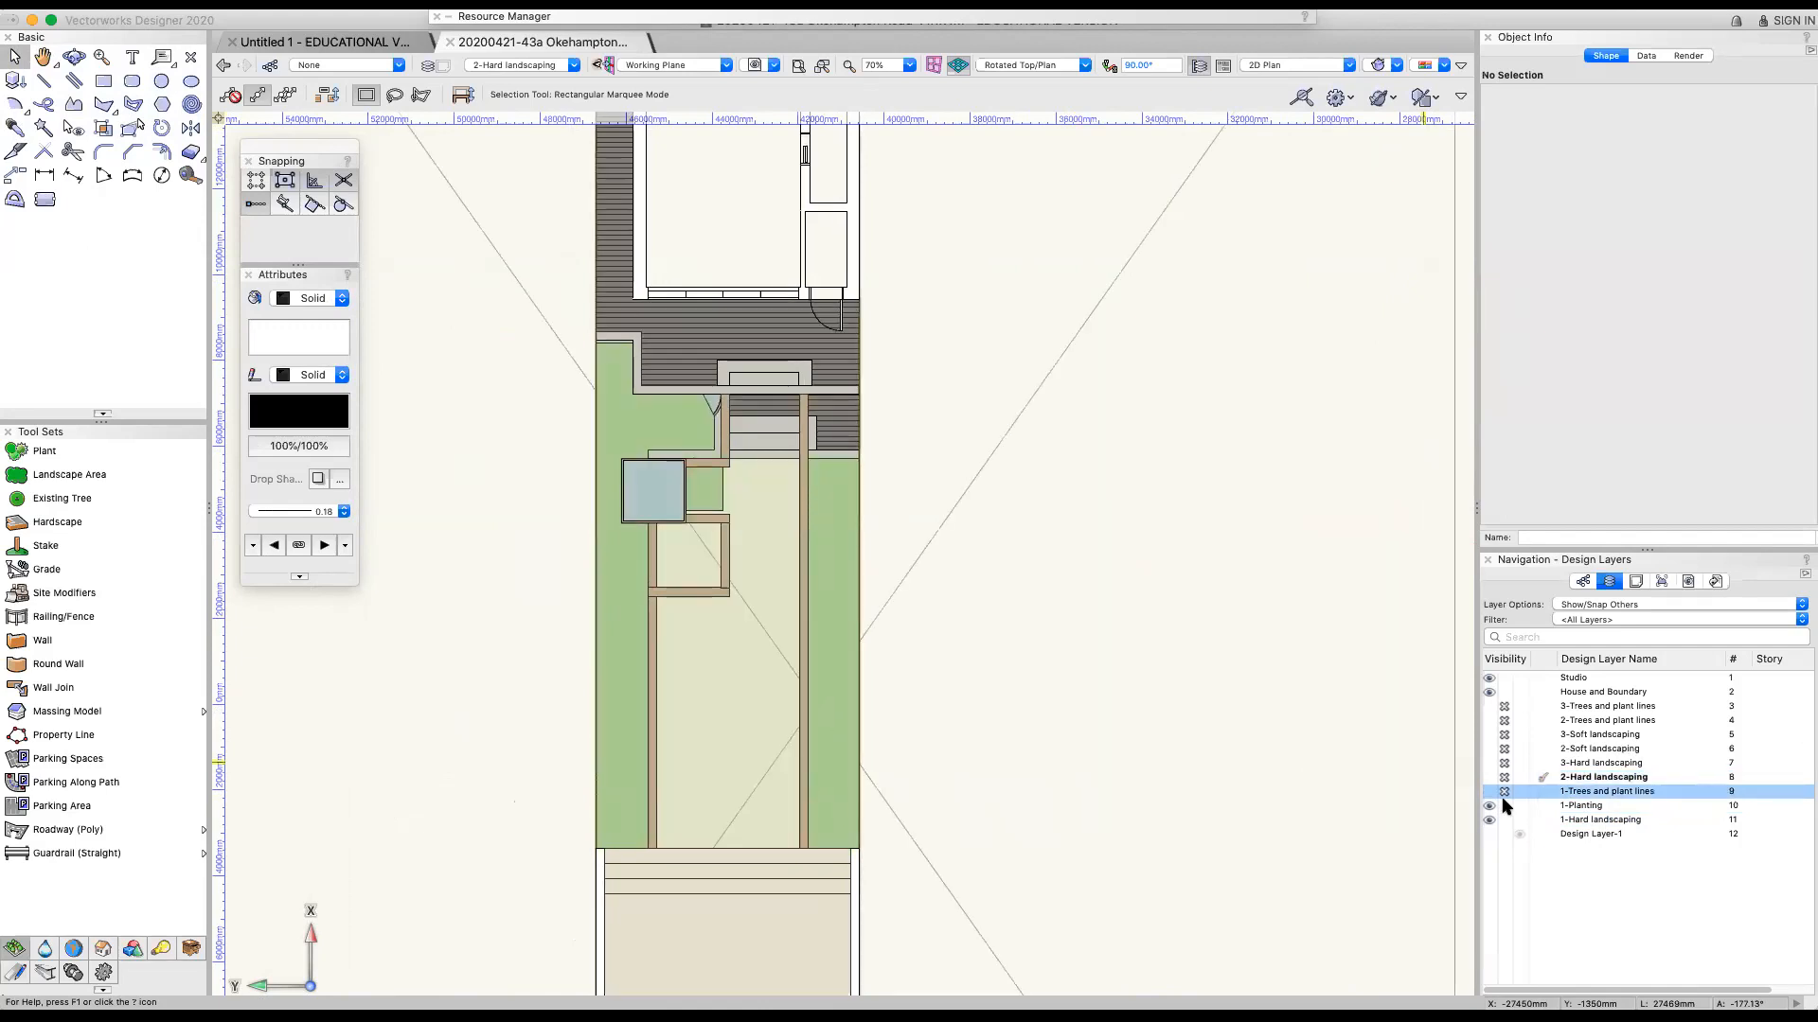
{"action": "left_click", "coordinate": [1505, 806]}
{"action": "left_click", "coordinate": [1504, 820]}
Show the 2-Hard landscaping, 2-Soft landscaping and 2-Trees and plant lines layers, leaving all layers of option 3 hidden
{"action": "left_click", "coordinate": [1488, 777]}
{"action": "left_click", "coordinate": [1488, 763]}
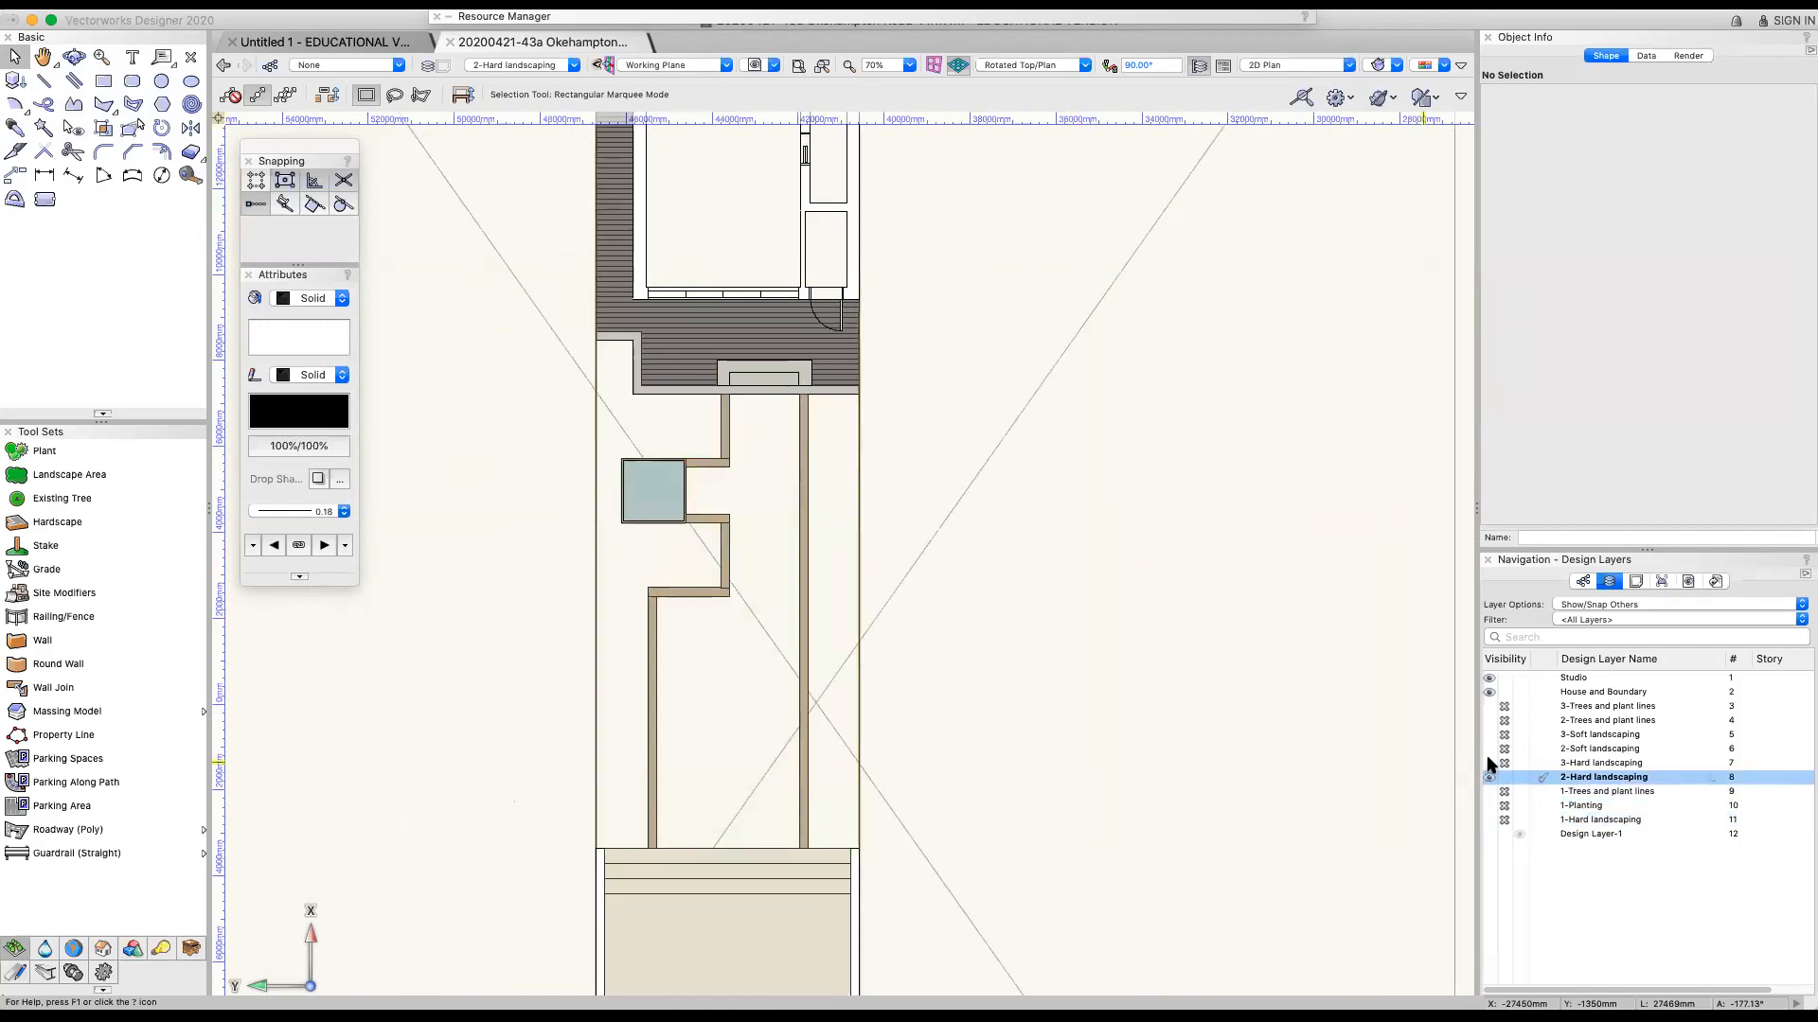
{"action": "left_click", "coordinate": [1488, 735]}
{"action": "left_click", "coordinate": [1488, 749]}
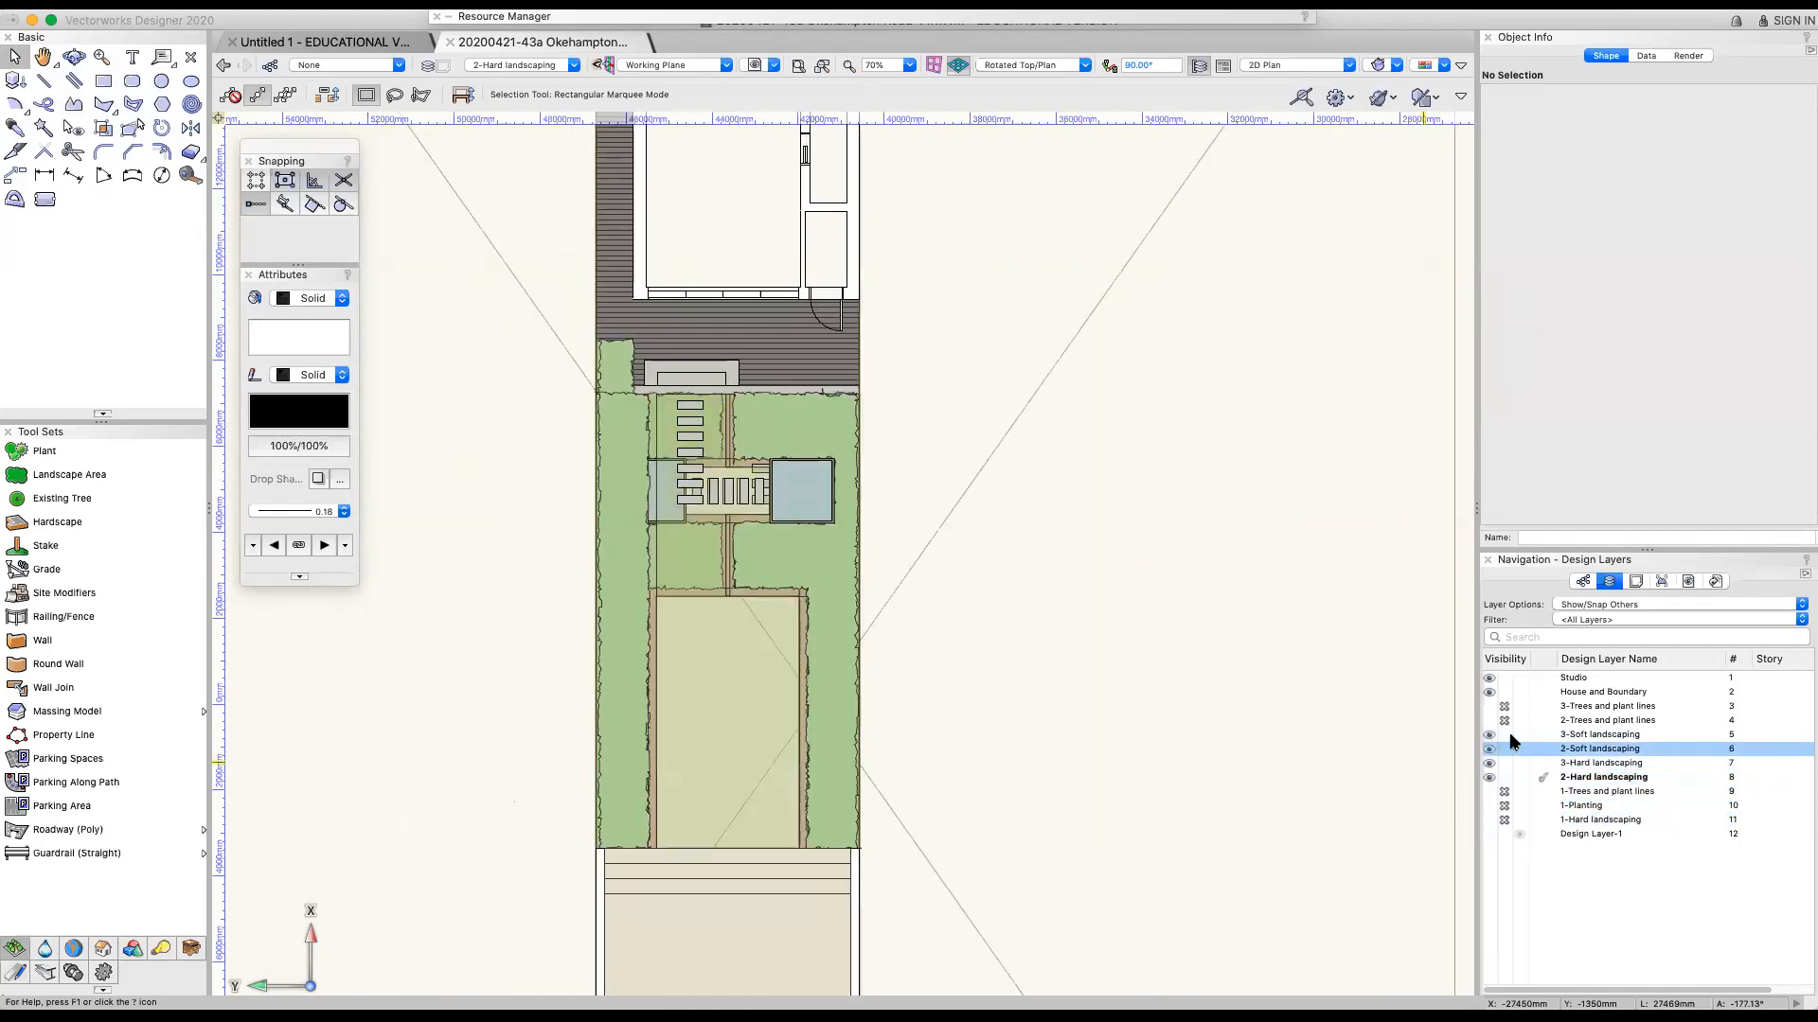
{"action": "left_click", "coordinate": [1503, 734]}
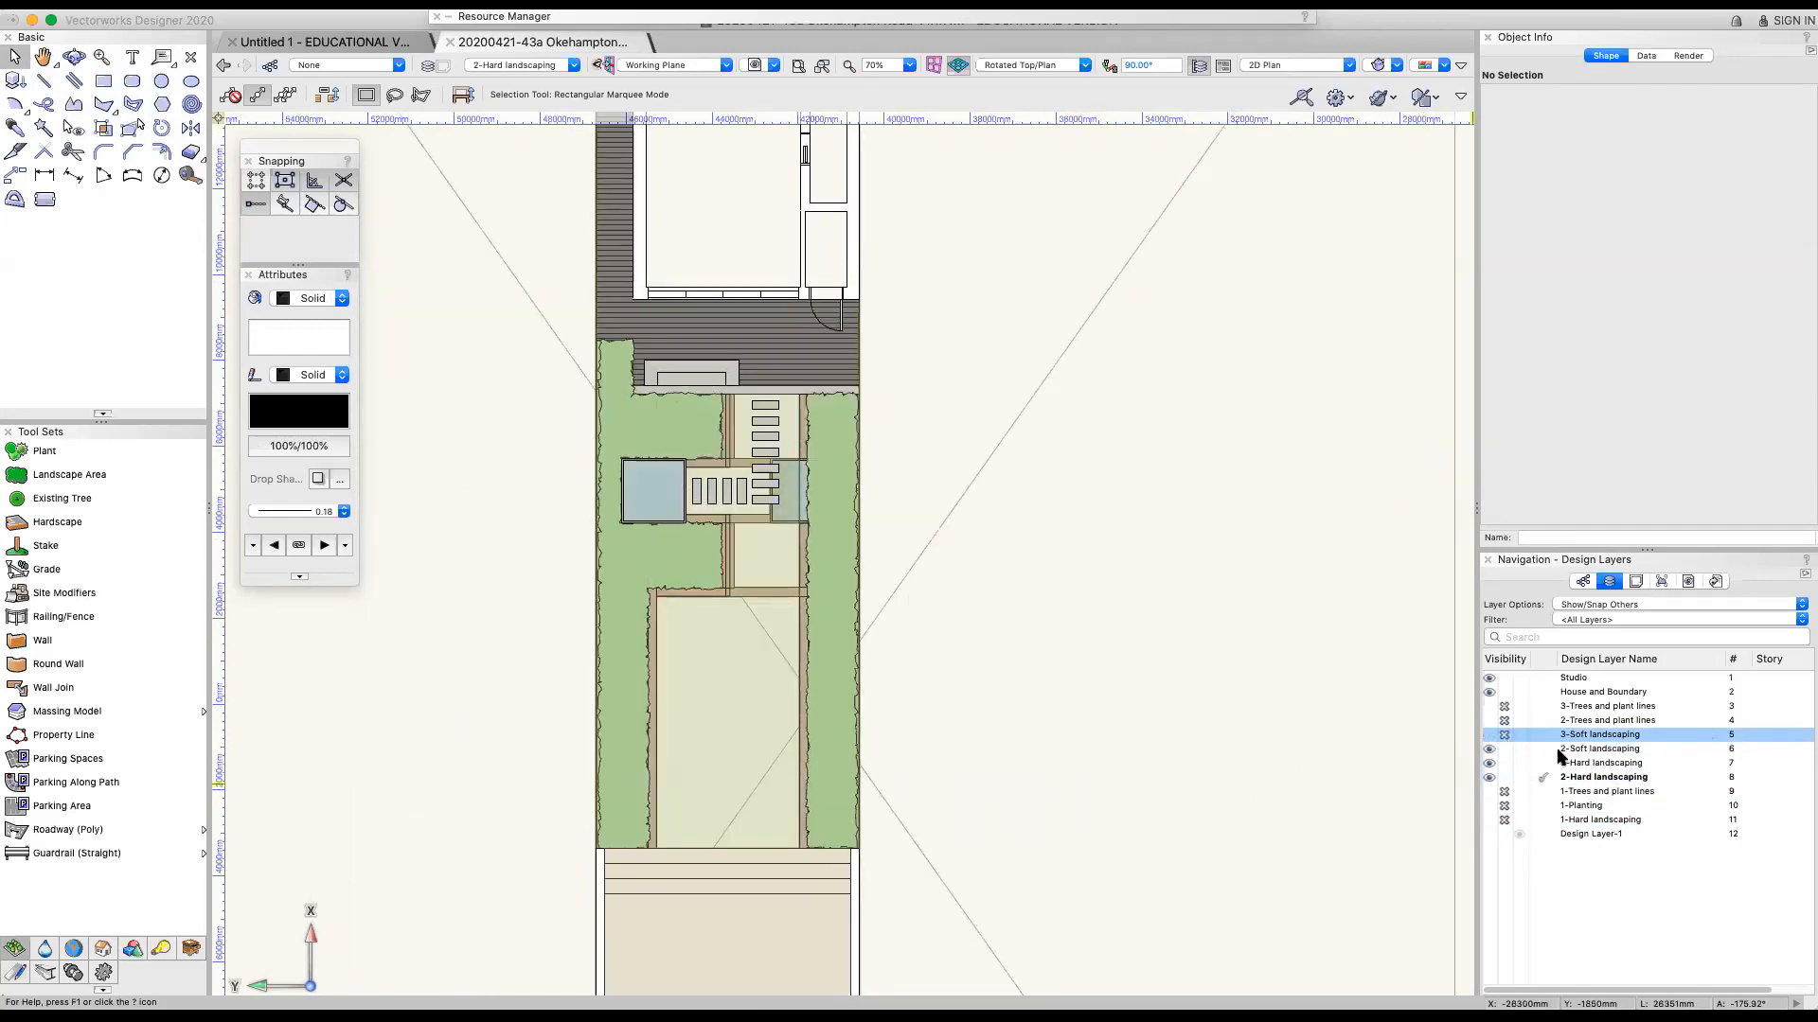
{"action": "left_click", "coordinate": [1499, 721]}
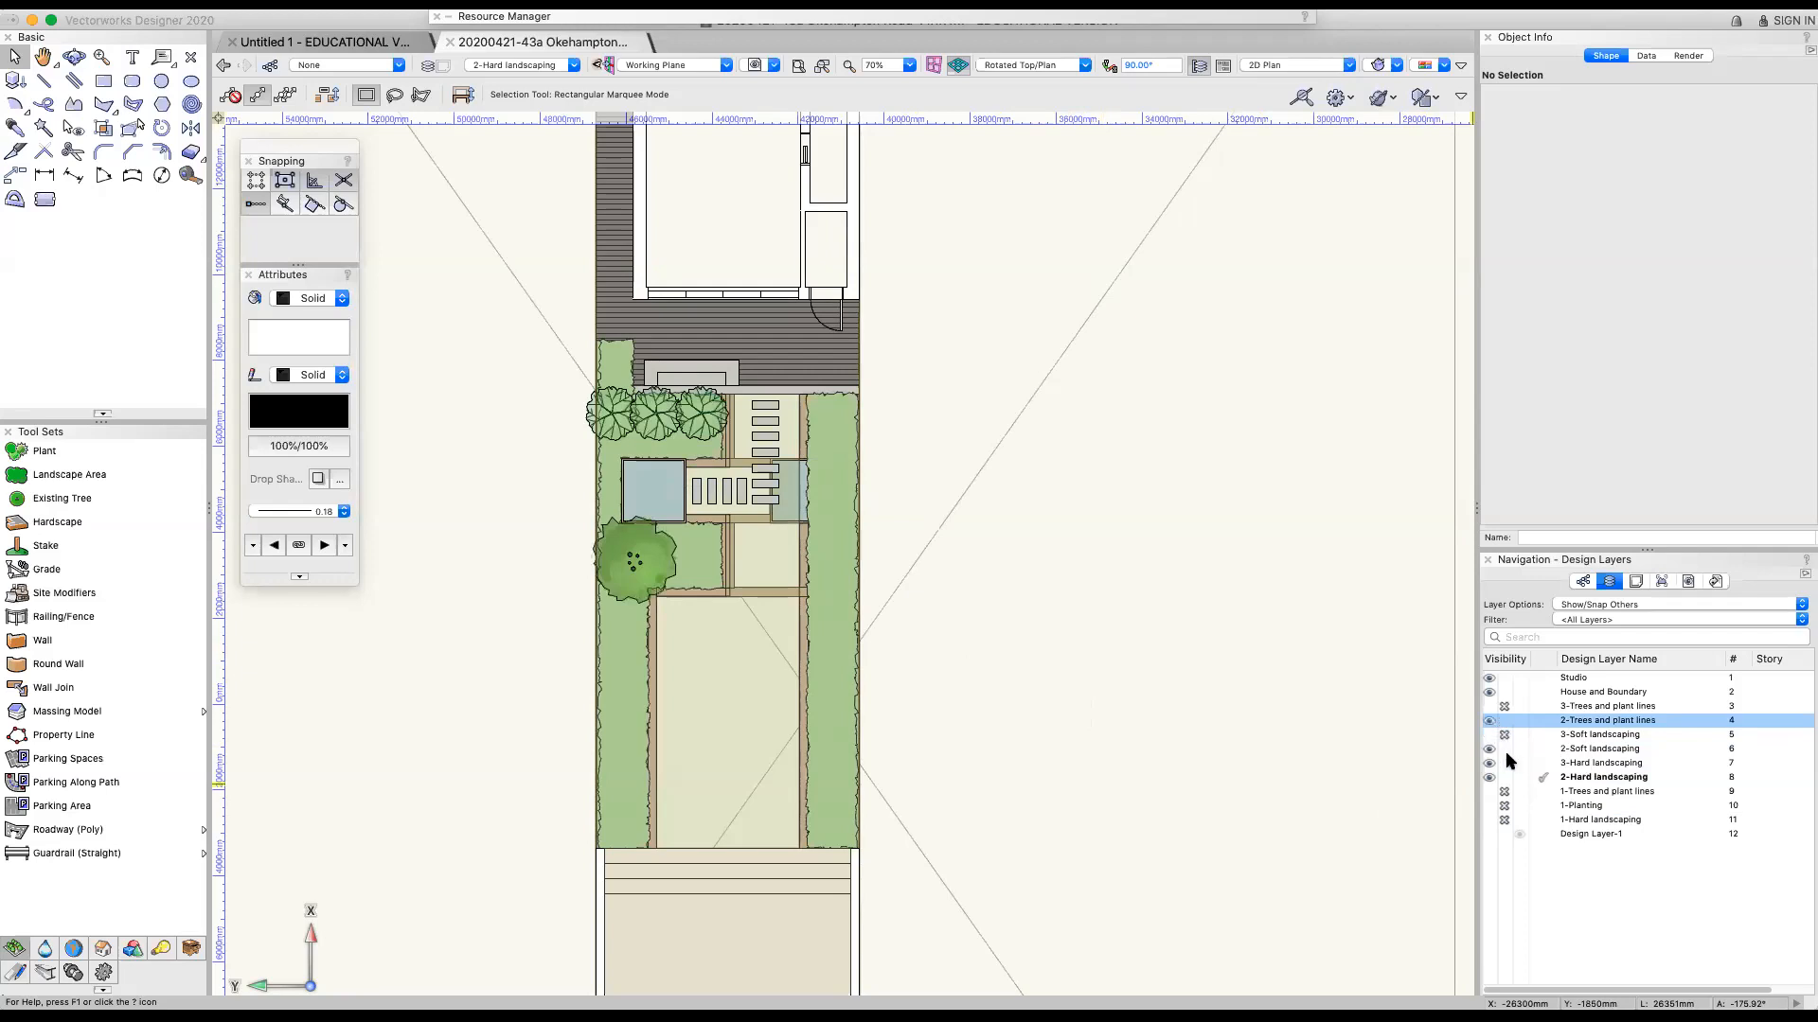
{"action": "left_click", "coordinate": [1504, 762]}
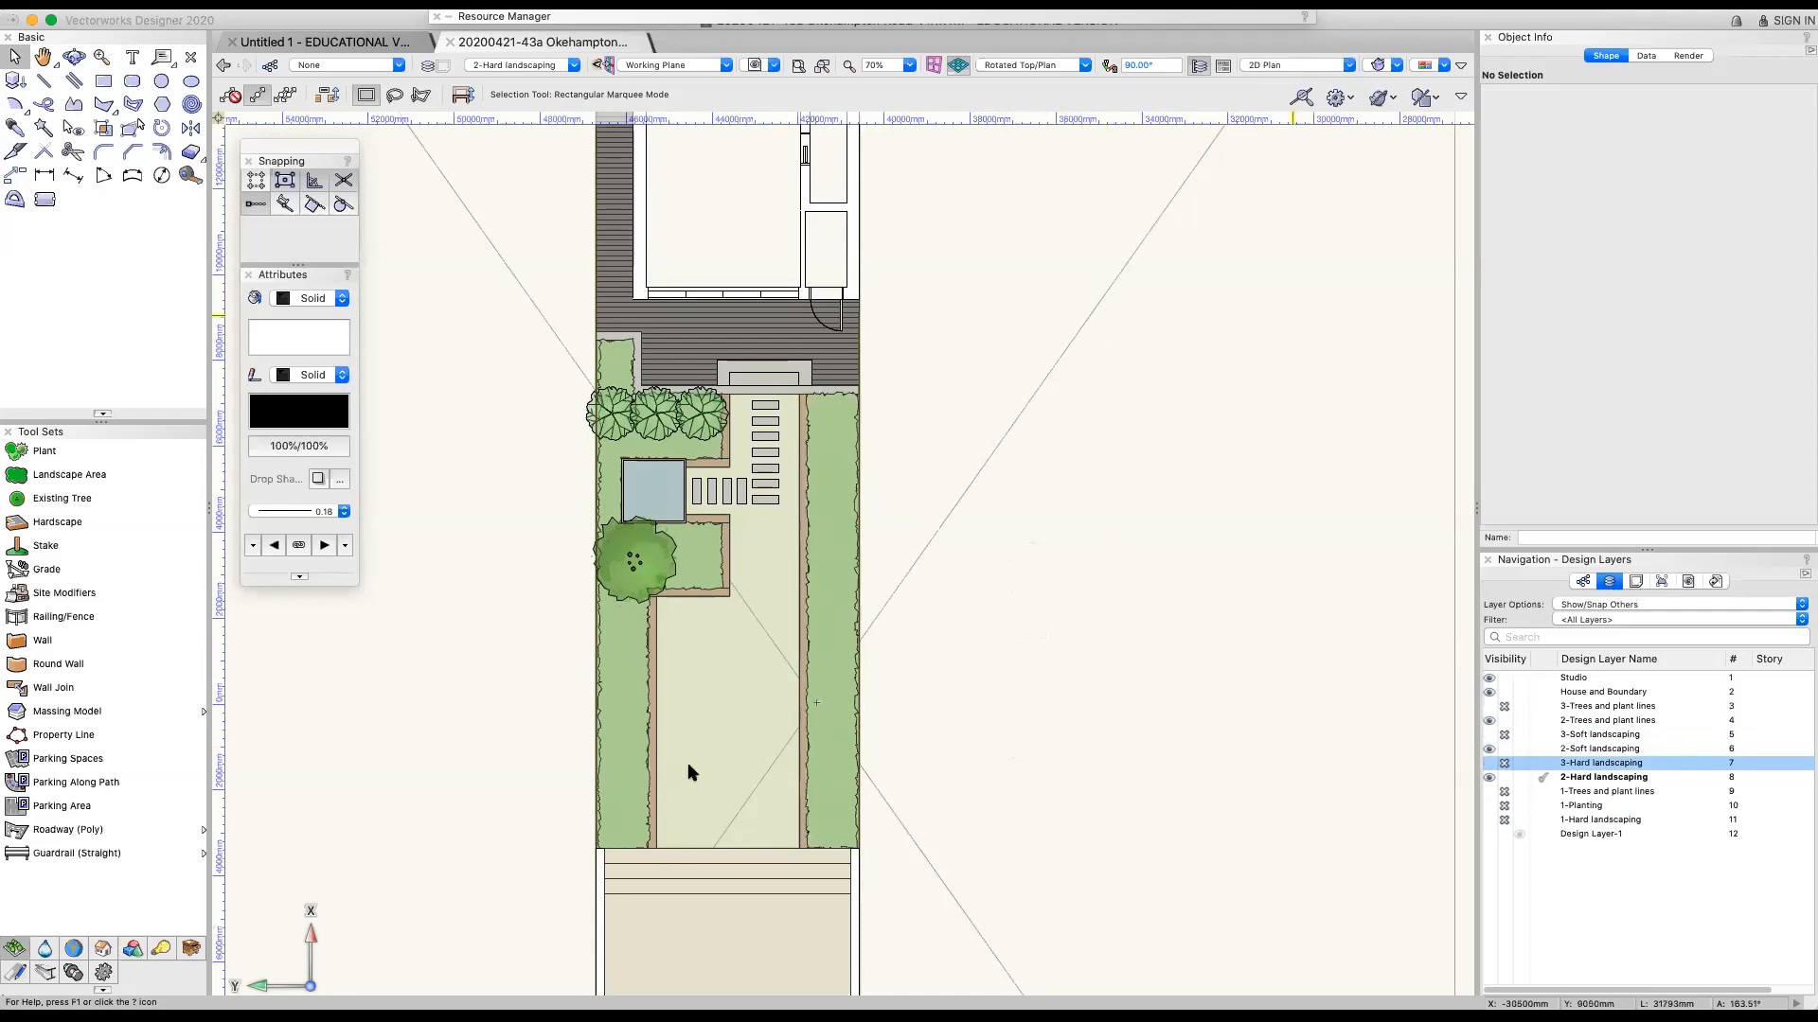
Compare the photographed hand sketch with the second option's plan, including its steps and terrace
{"action": "scroll", "coordinate": [773, 717], "scroll_direction": "down", "scroll_amount": 8}
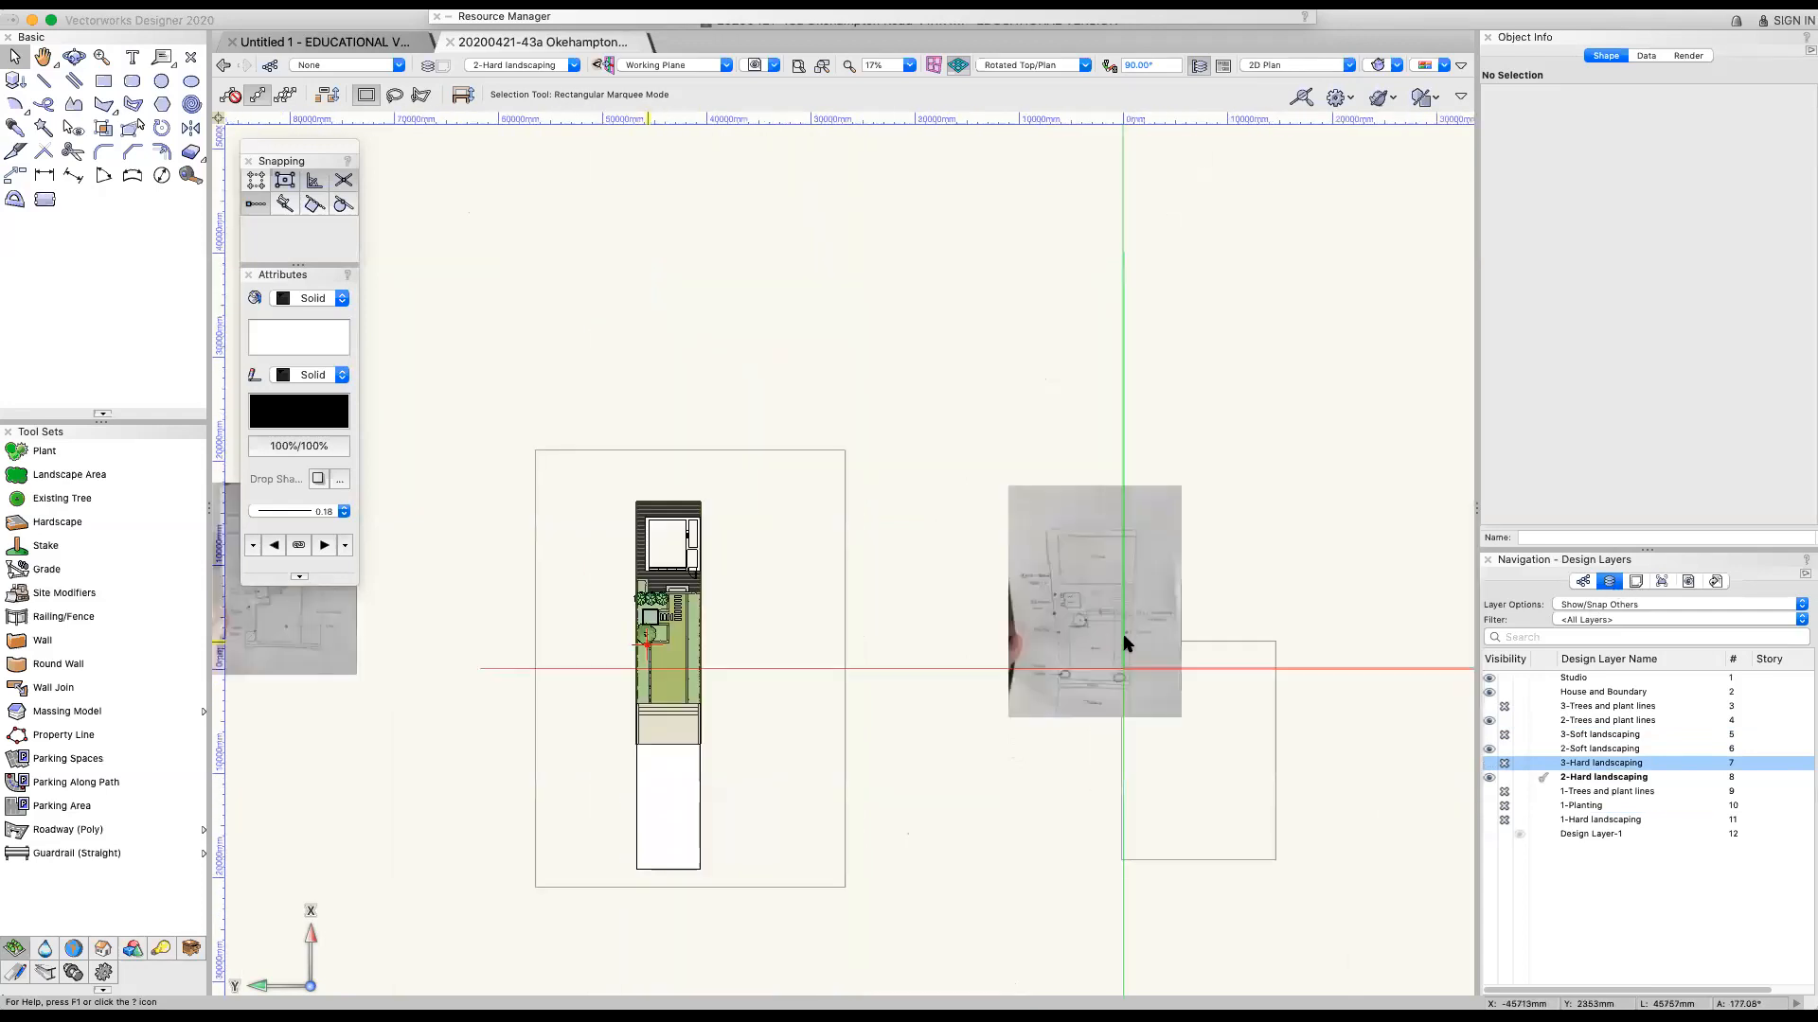
{"action": "scroll", "coordinate": [1191, 627], "scroll_direction": "up", "scroll_amount": 7}
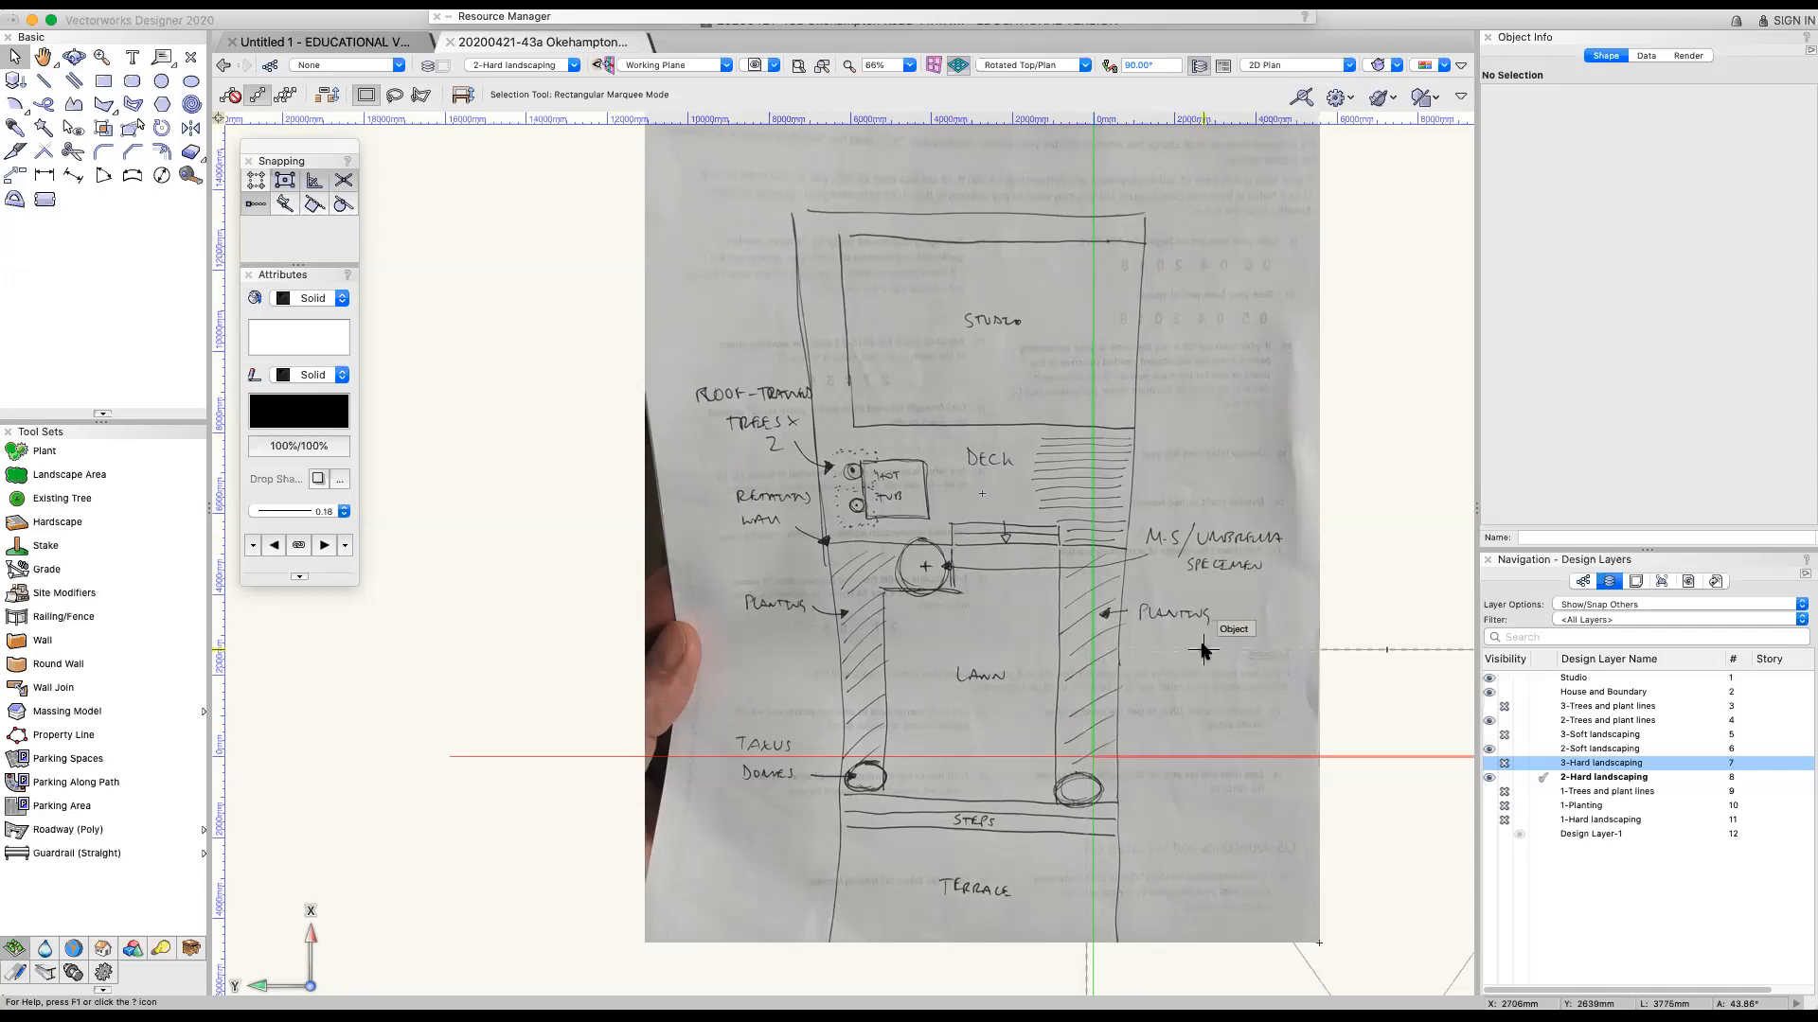
{"action": "scroll", "coordinate": [1174, 621], "scroll_direction": "down", "scroll_amount": 1}
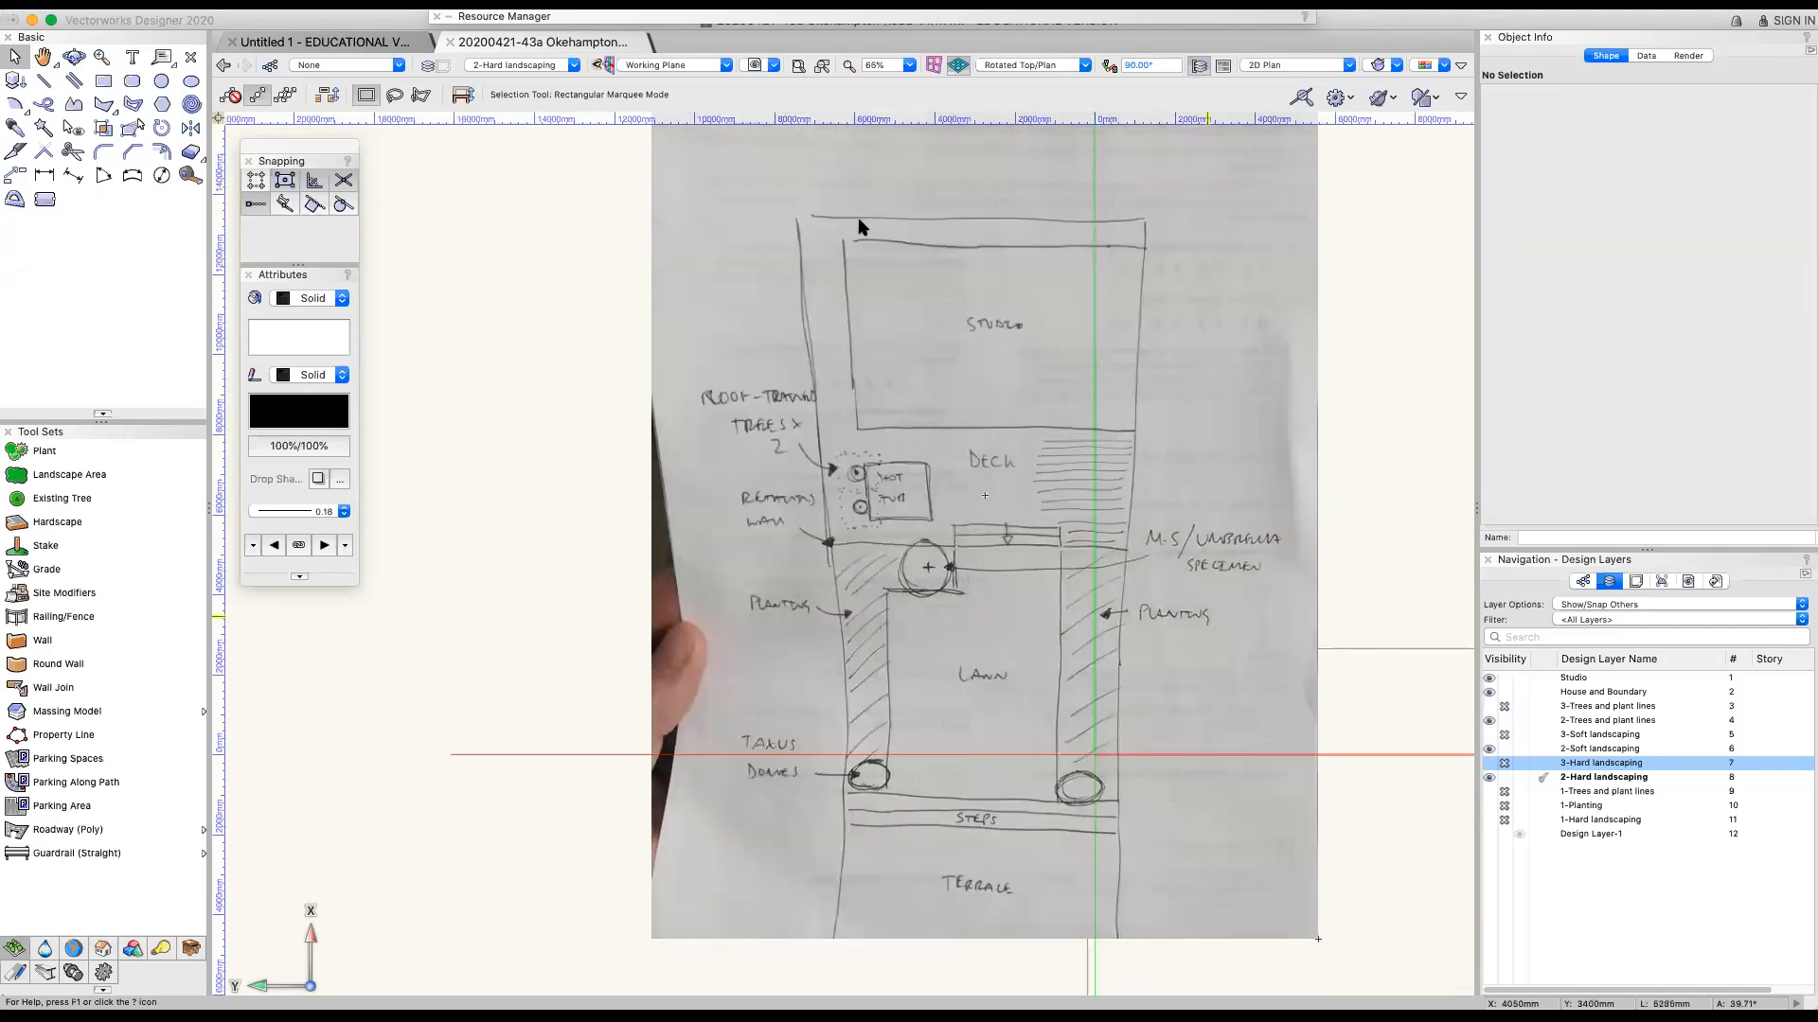
{"action": "scroll", "coordinate": [822, 666], "scroll_direction": "down", "scroll_amount": 2}
{"action": "scroll", "coordinate": [1214, 629], "scroll_direction": "down", "scroll_amount": 6}
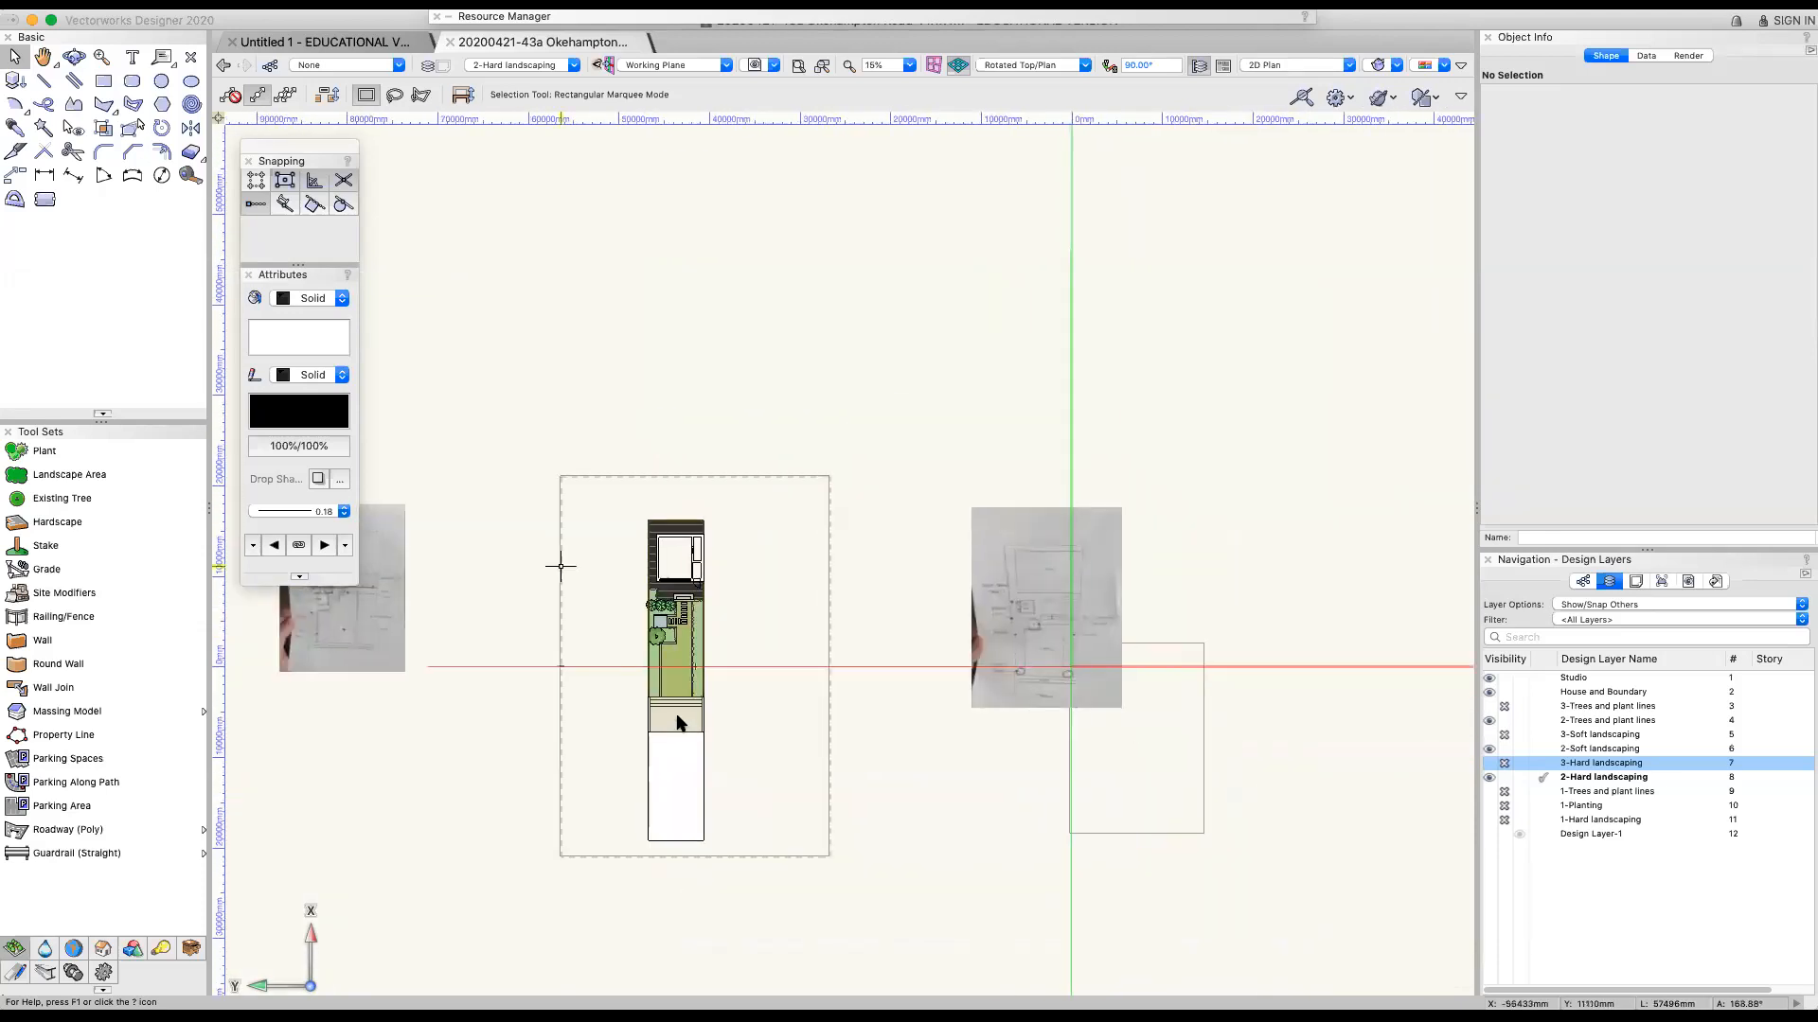
{"action": "scroll", "coordinate": [680, 739], "scroll_direction": "up", "scroll_amount": 14}
{"action": "scroll", "coordinate": [905, 828], "scroll_direction": "down", "scroll_amount": 8}
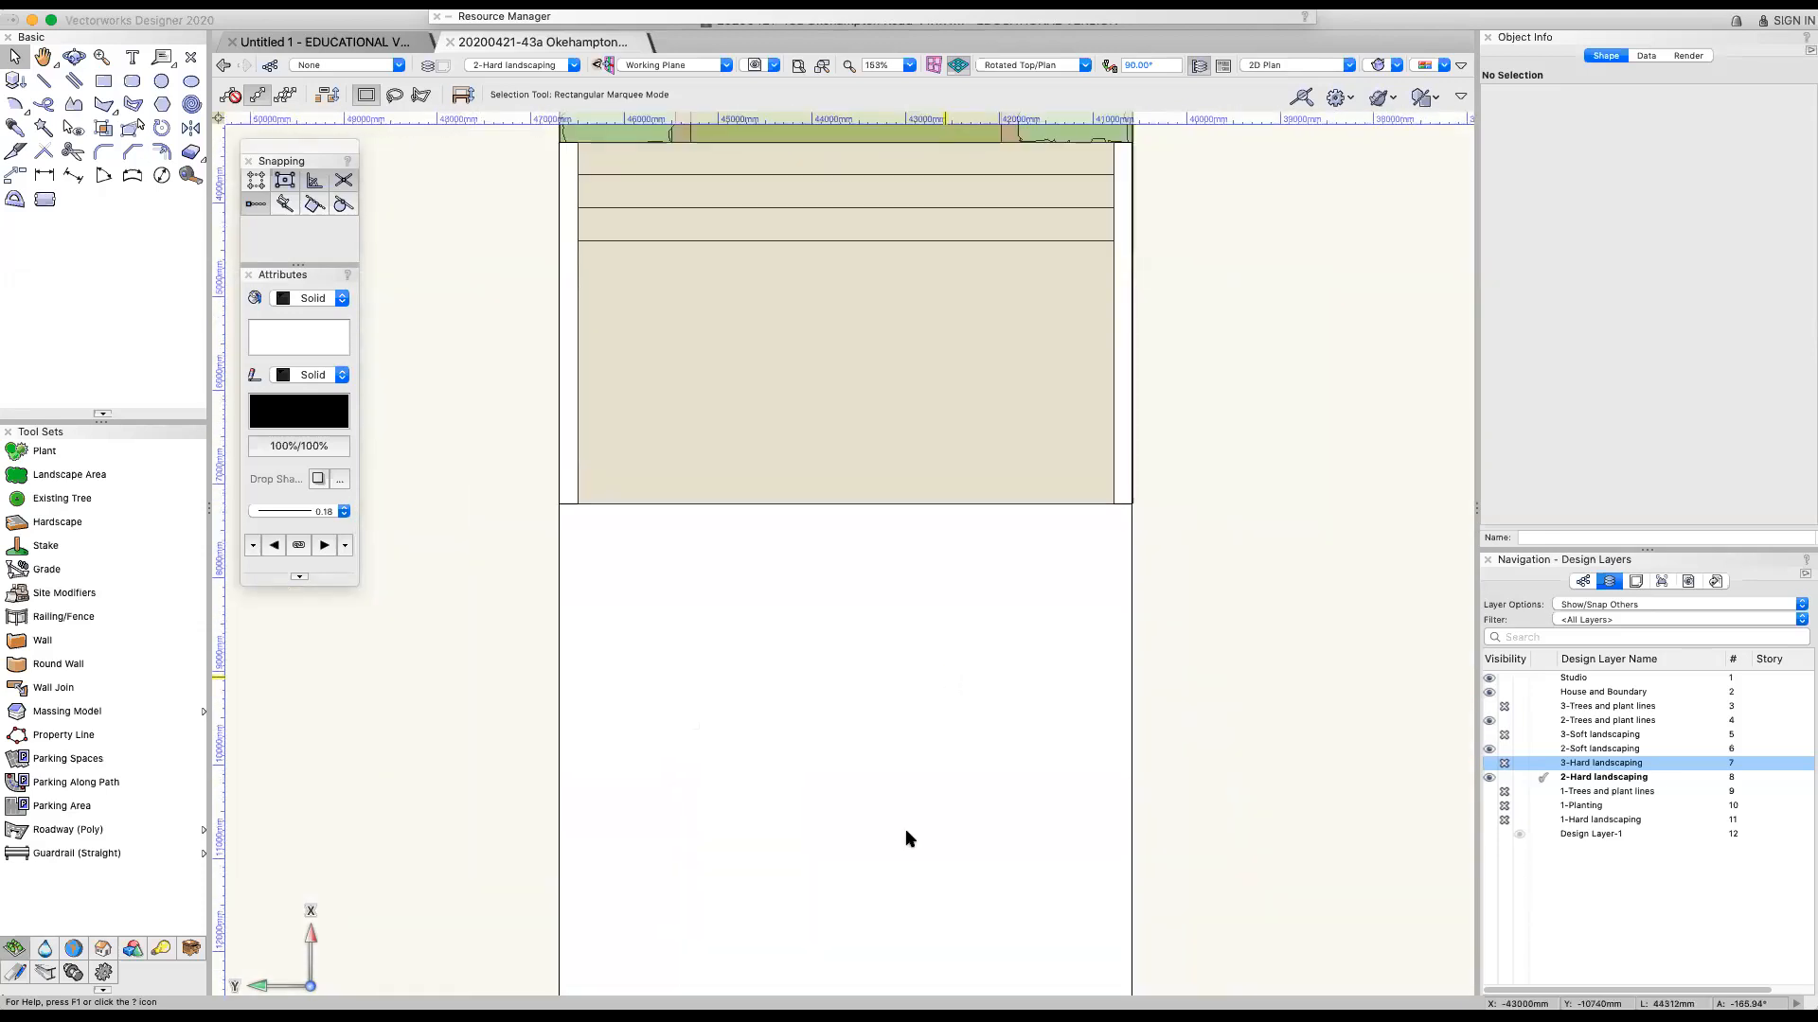
Open the Plan - Option 1 sheet layer, select its plan viewport and check its scale options, keeping 1:50
{"action": "left_click", "coordinate": [1637, 583]}
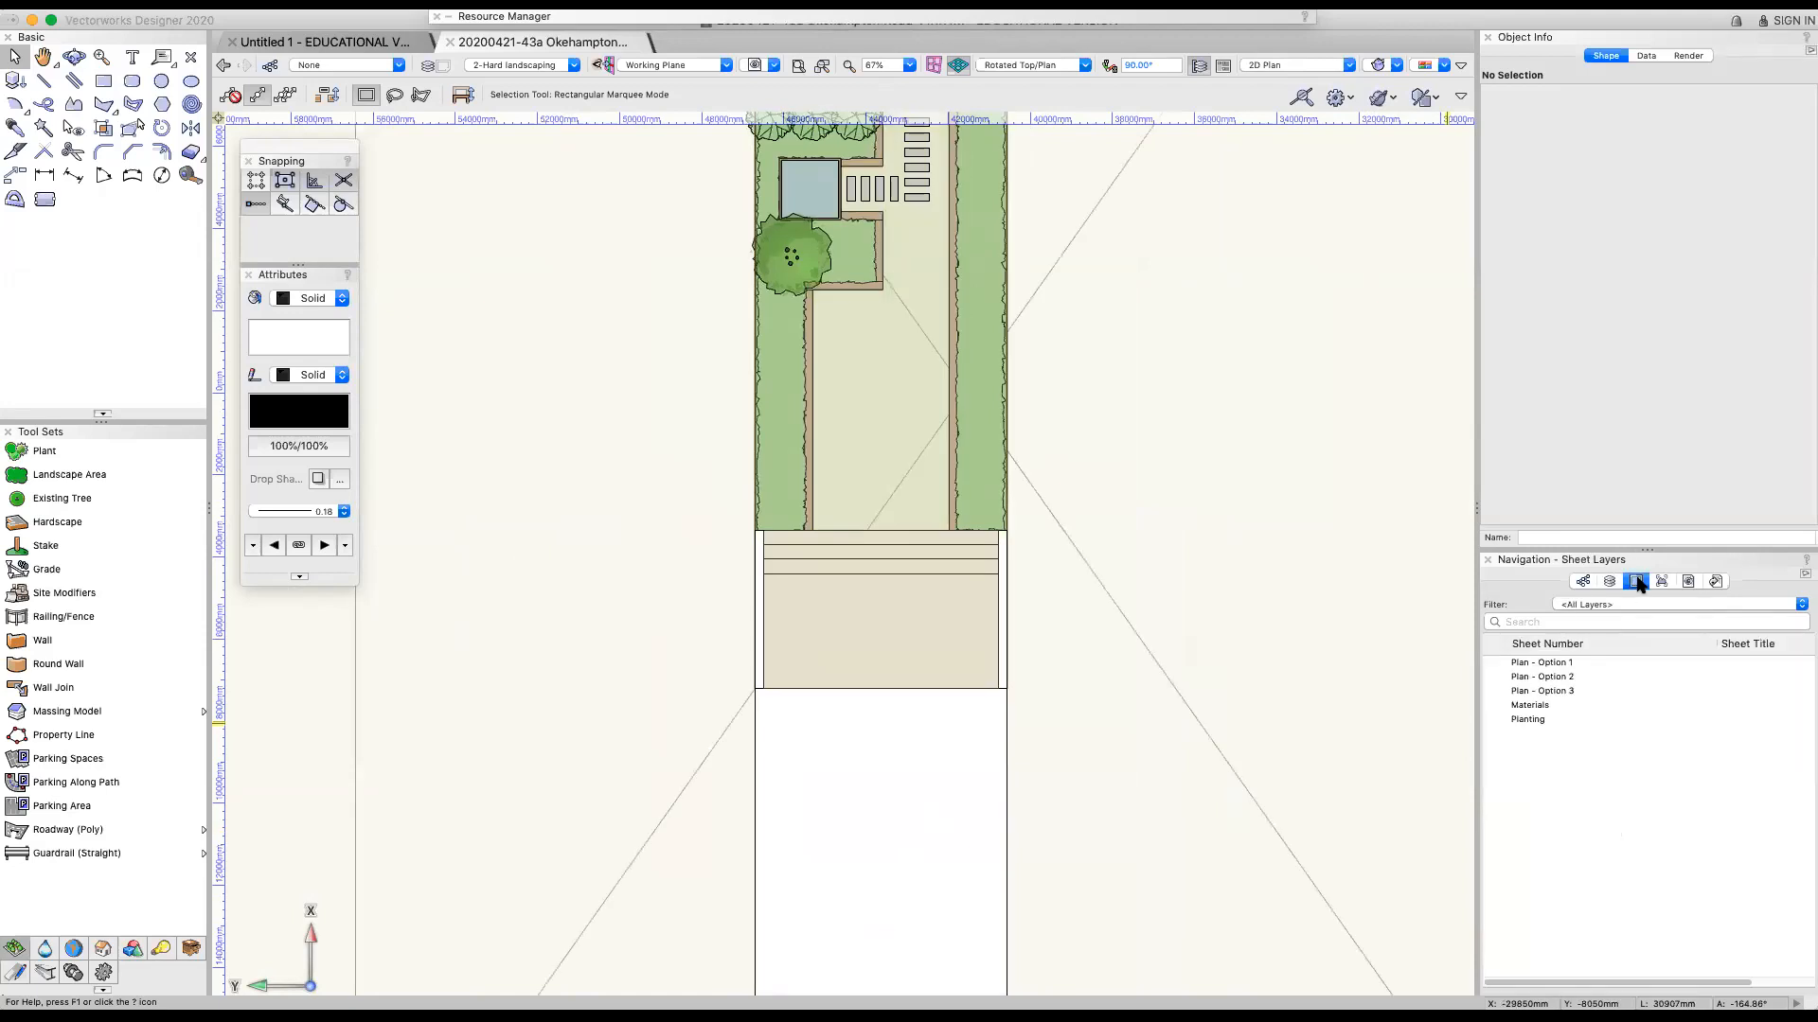
{"action": "left_click", "coordinate": [1589, 664]}
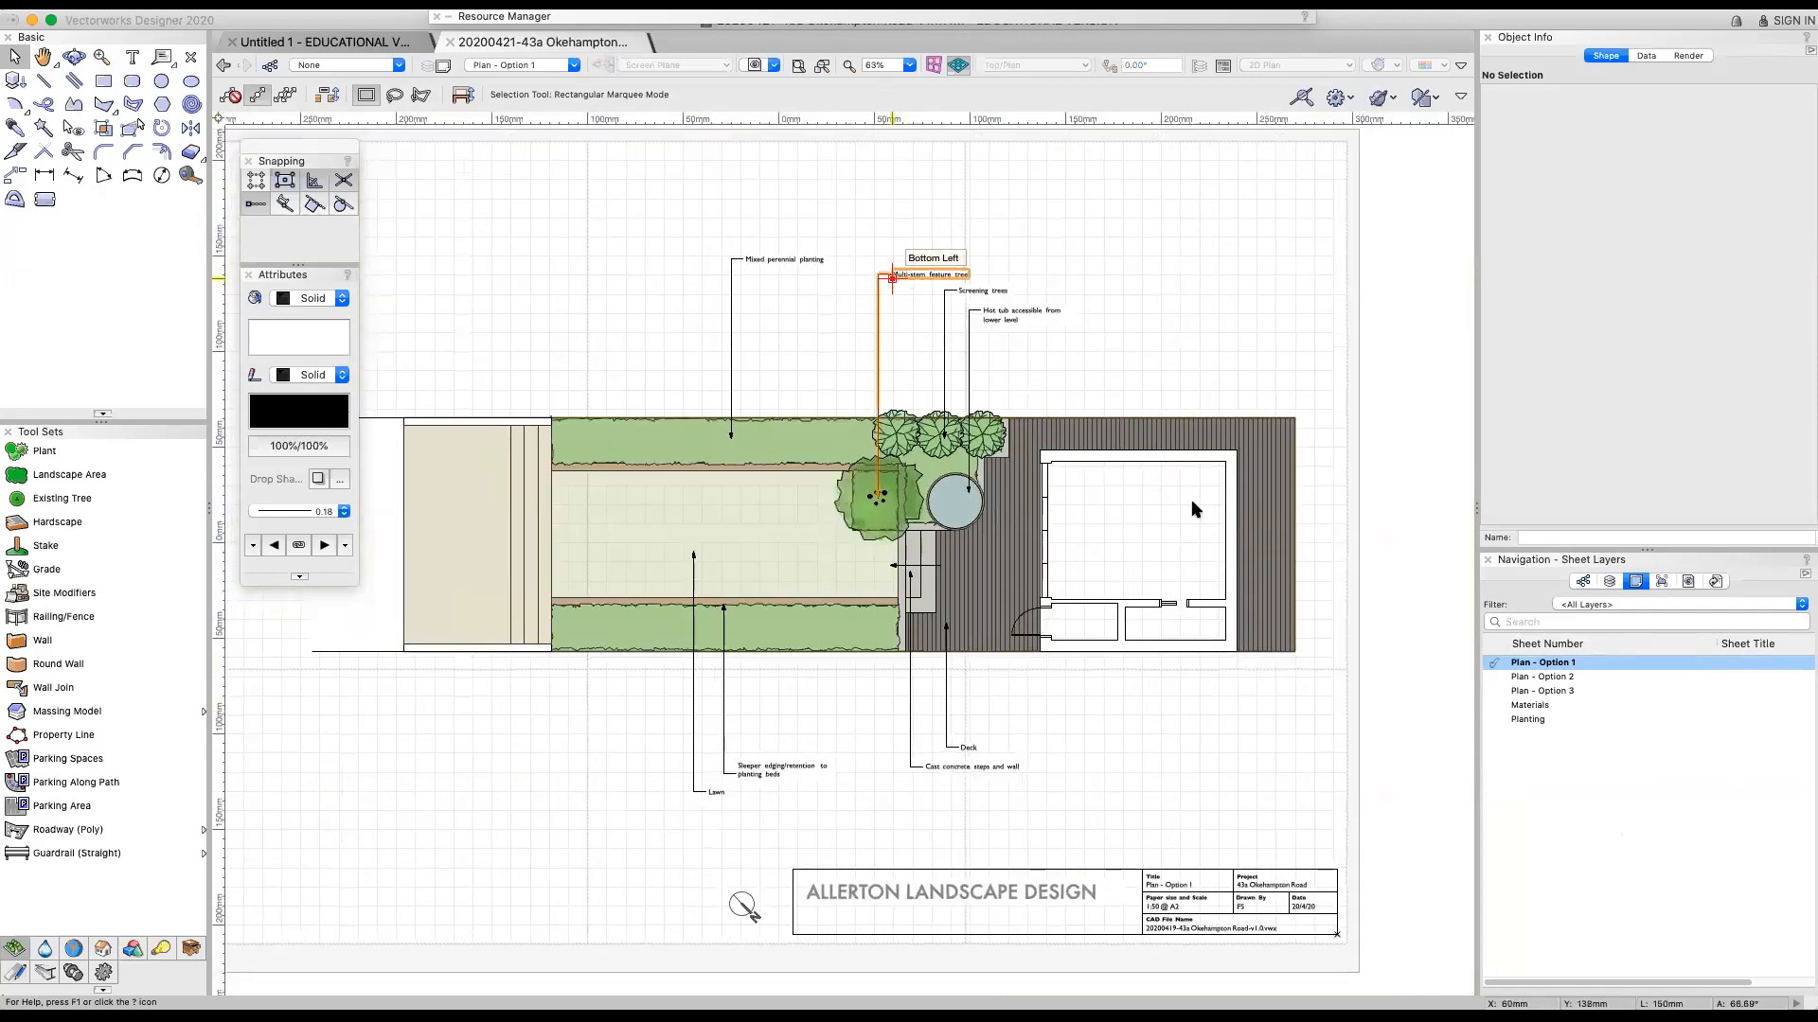
{"action": "left_click", "coordinate": [1240, 484]}
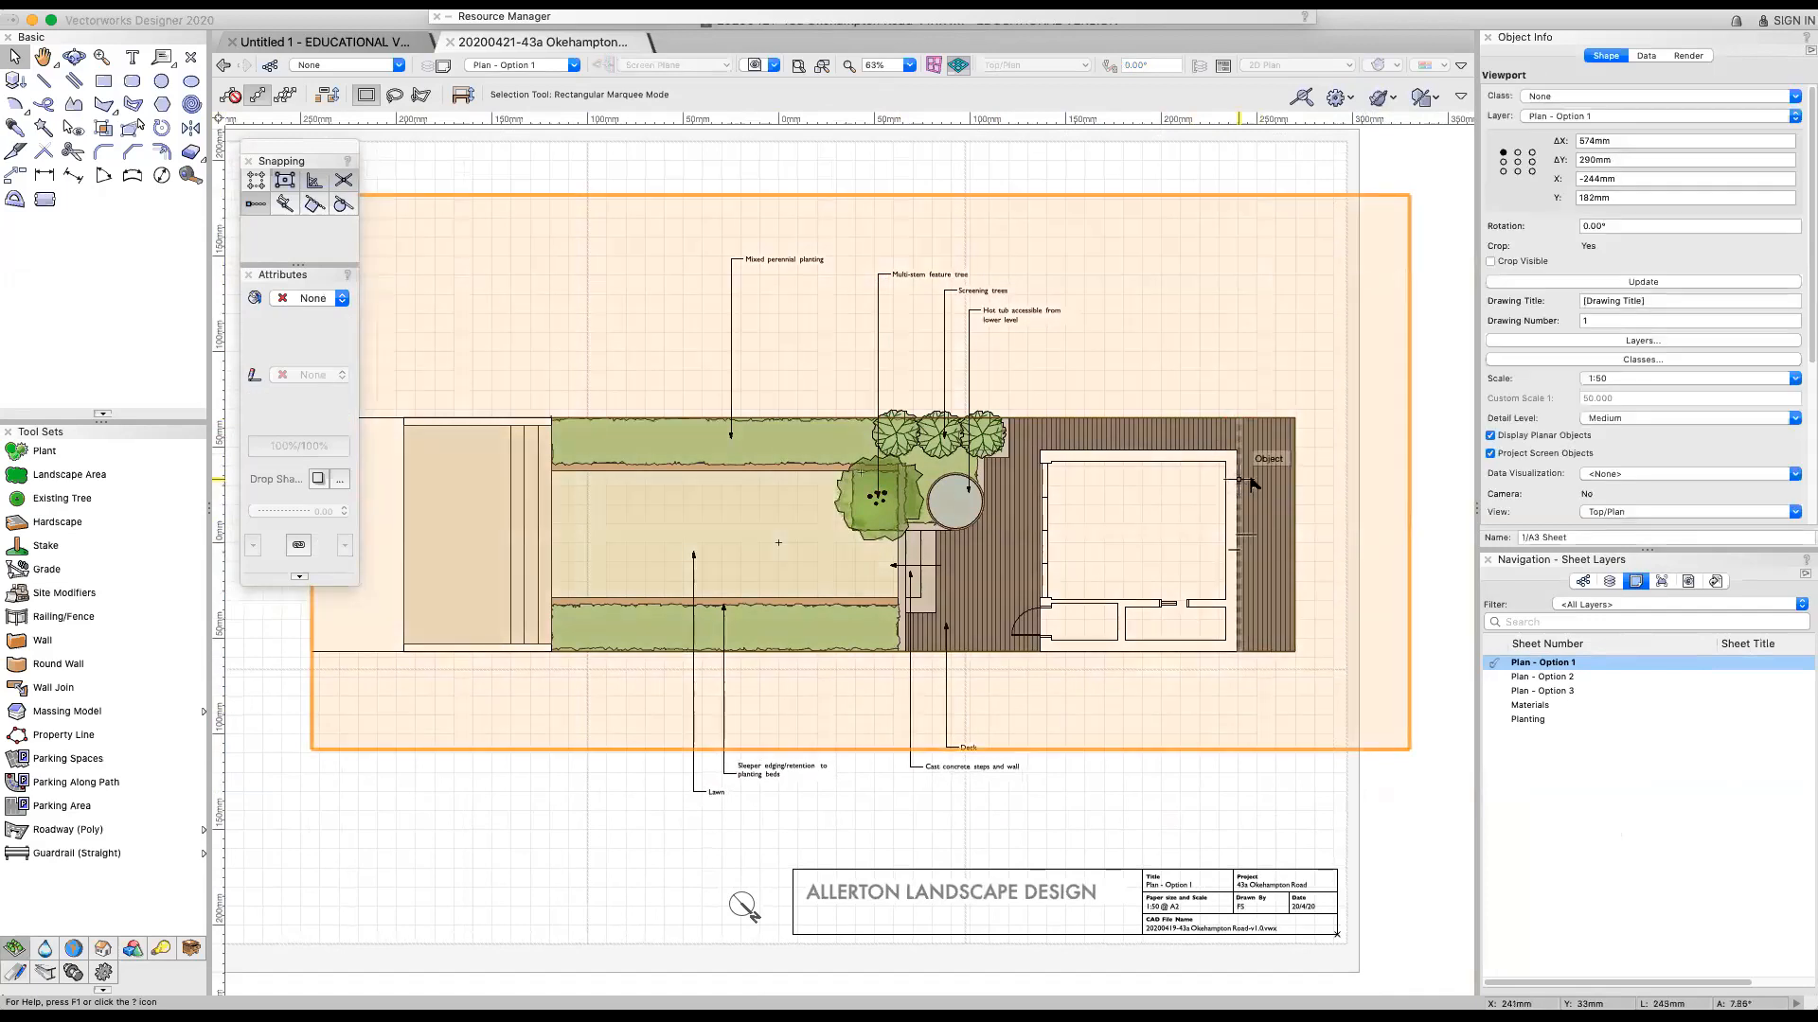
{"action": "left_click", "coordinate": [1748, 379]}
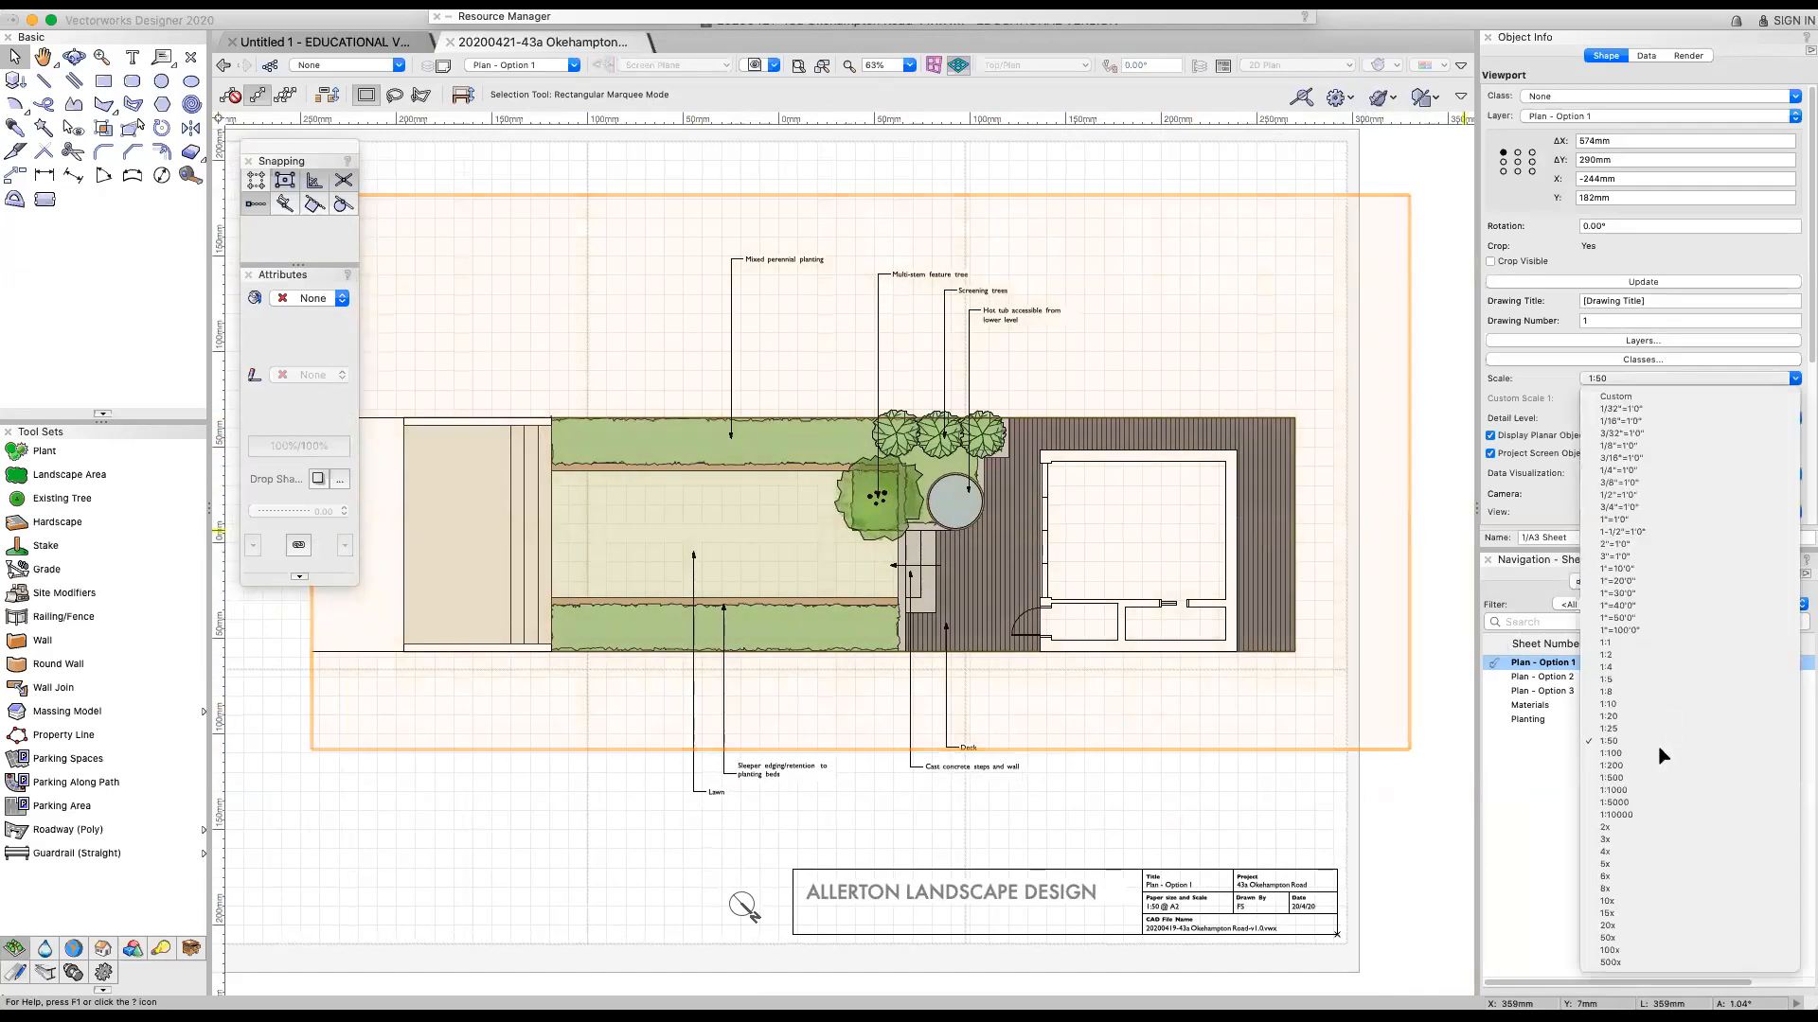
{"action": "left_click", "coordinate": [1704, 742]}
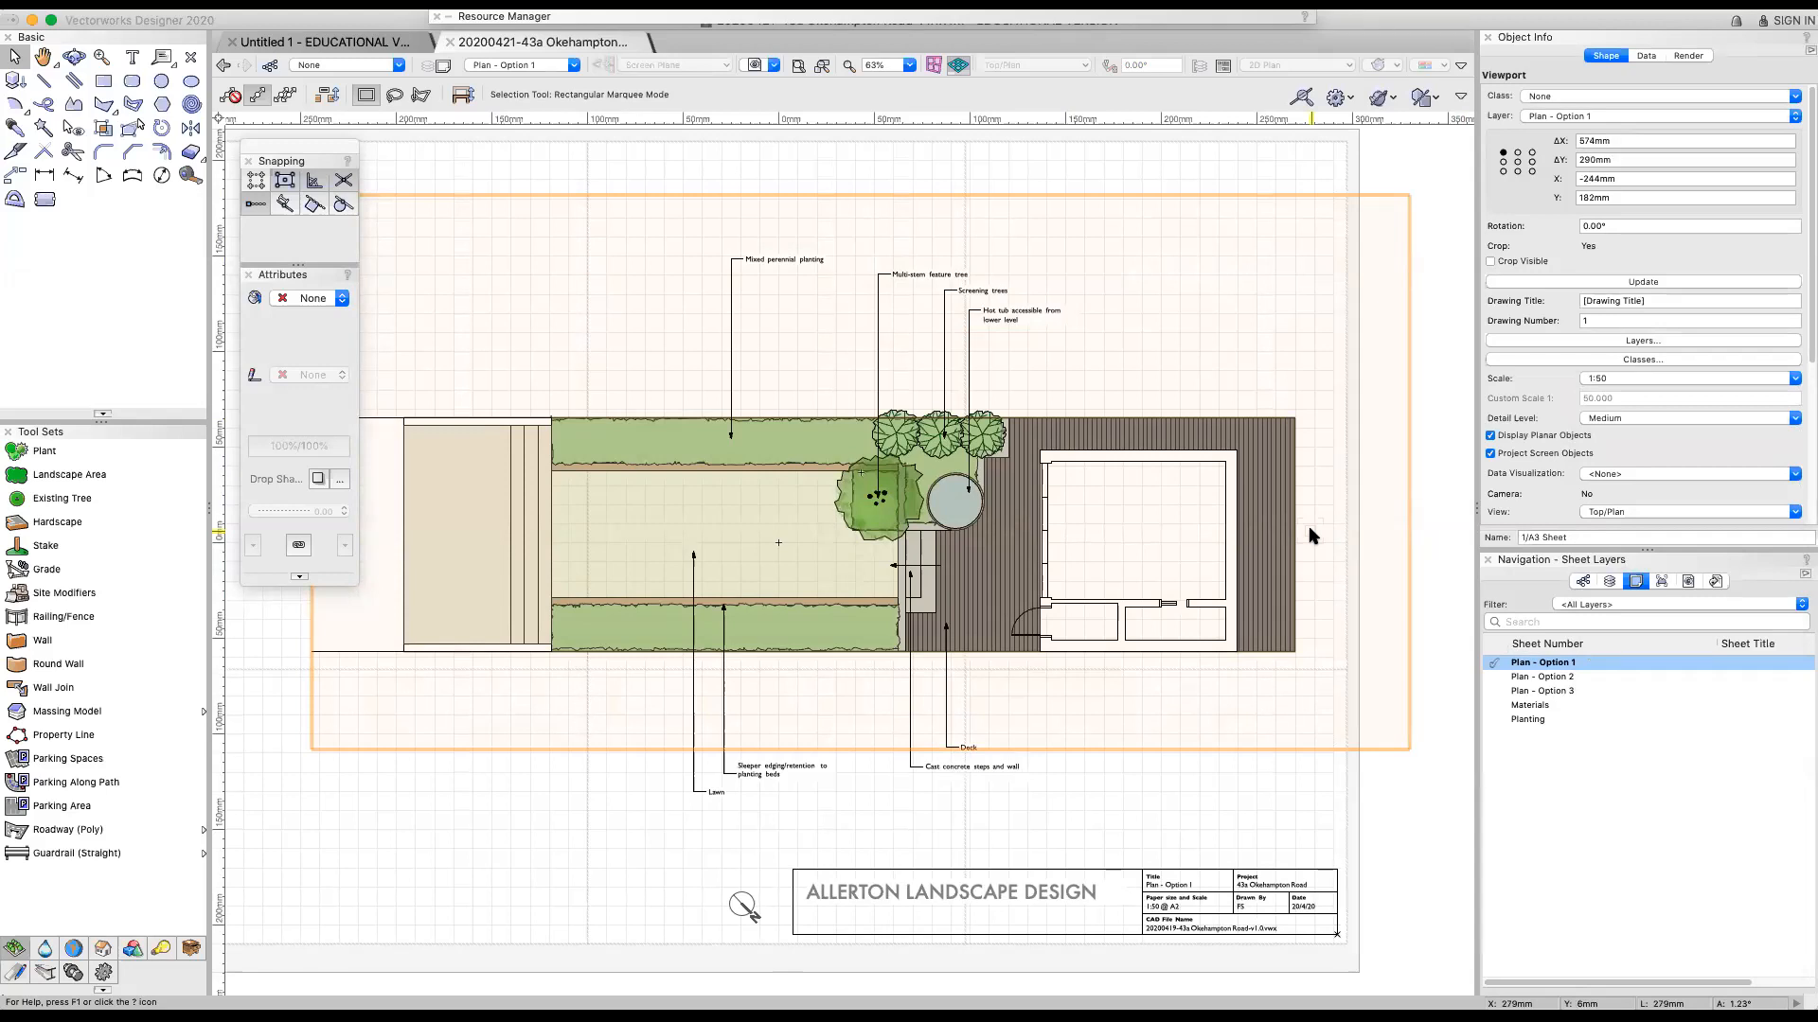
Set the Plan - Option 1 viewport's scale to 1:25 and restore it to 1:50
{"action": "left_click", "coordinate": [1704, 380]}
{"action": "left_click", "coordinate": [1550, 391]}
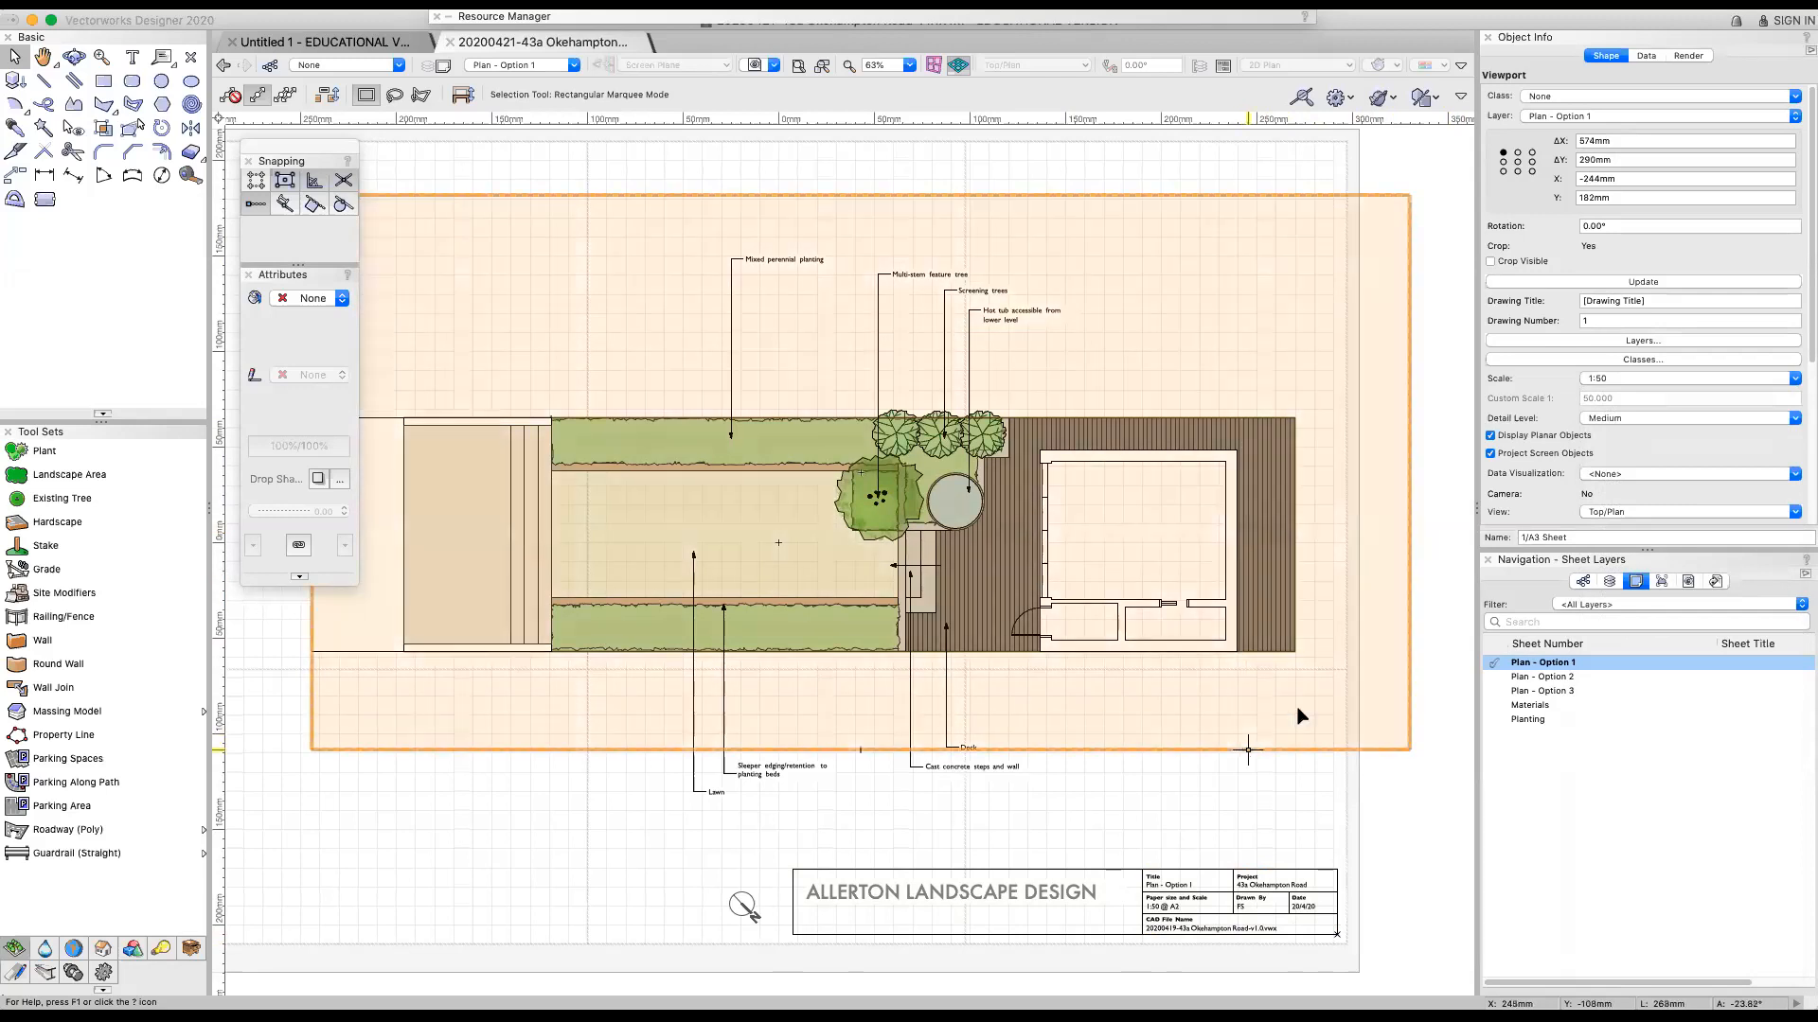
{"action": "left_click", "coordinate": [1616, 513]}
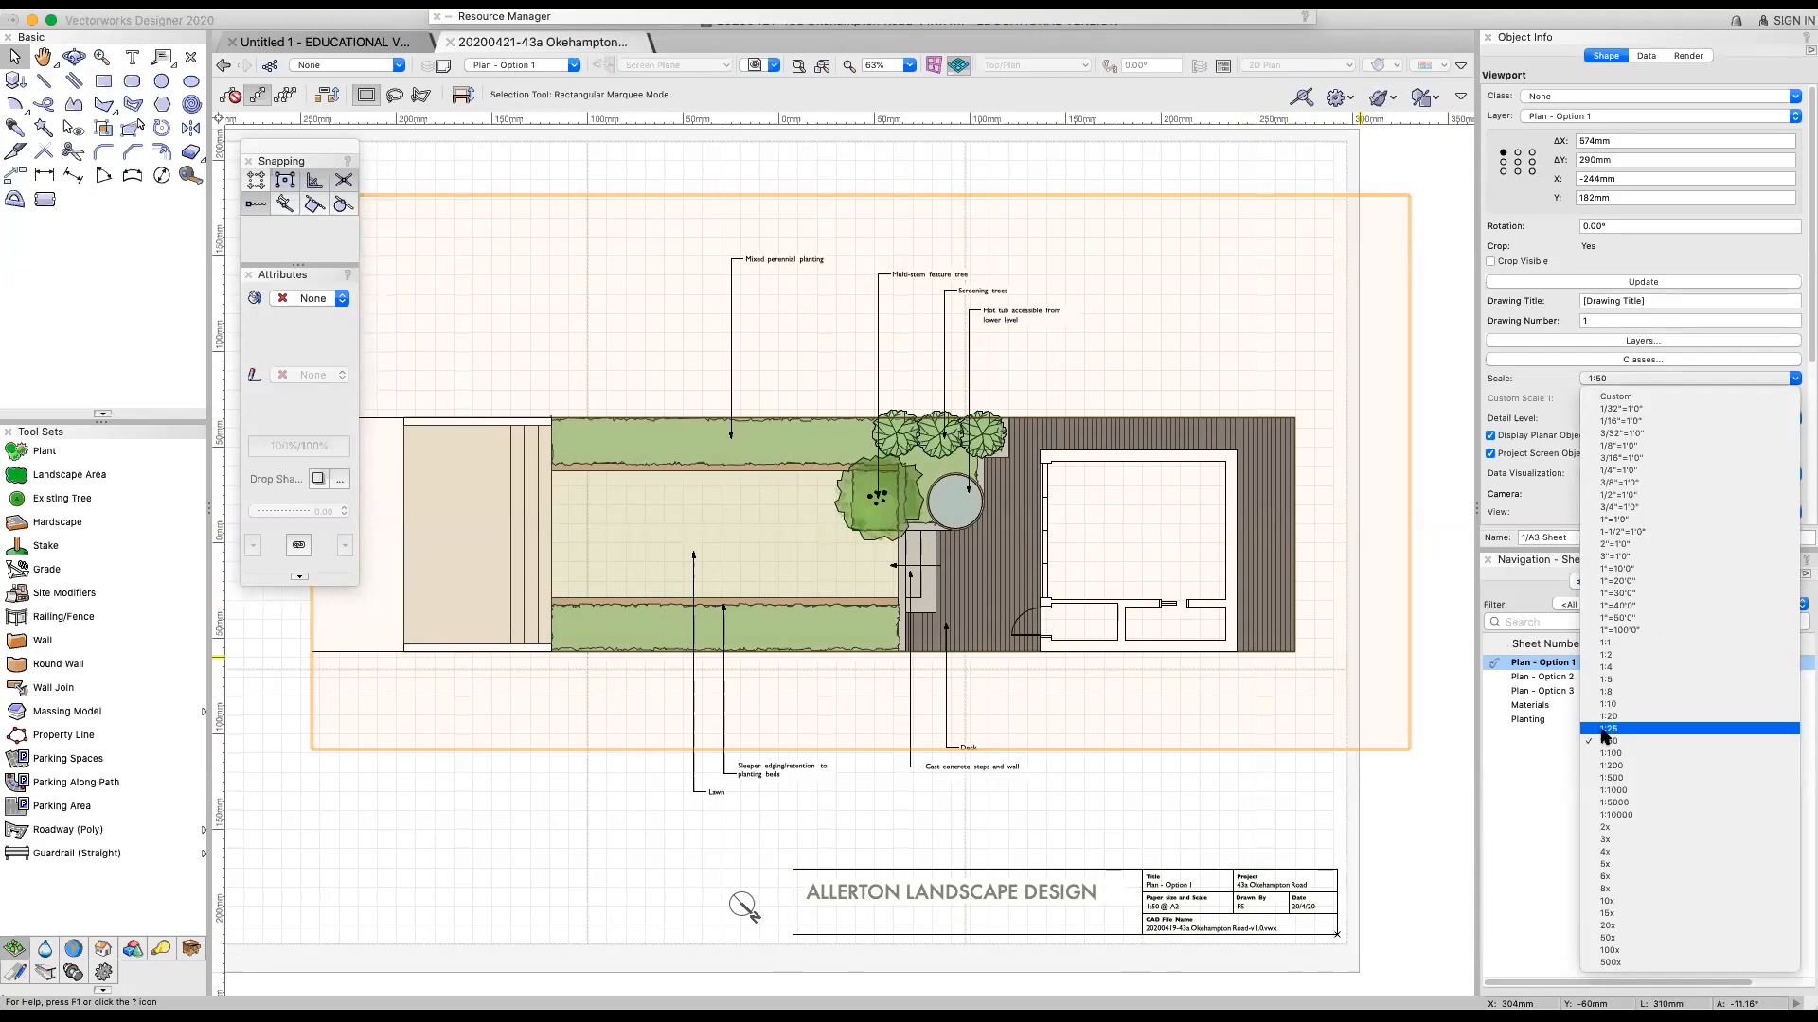
{"action": "left_click", "coordinate": [1516, 695]}
{"action": "key", "text": "super+z"}
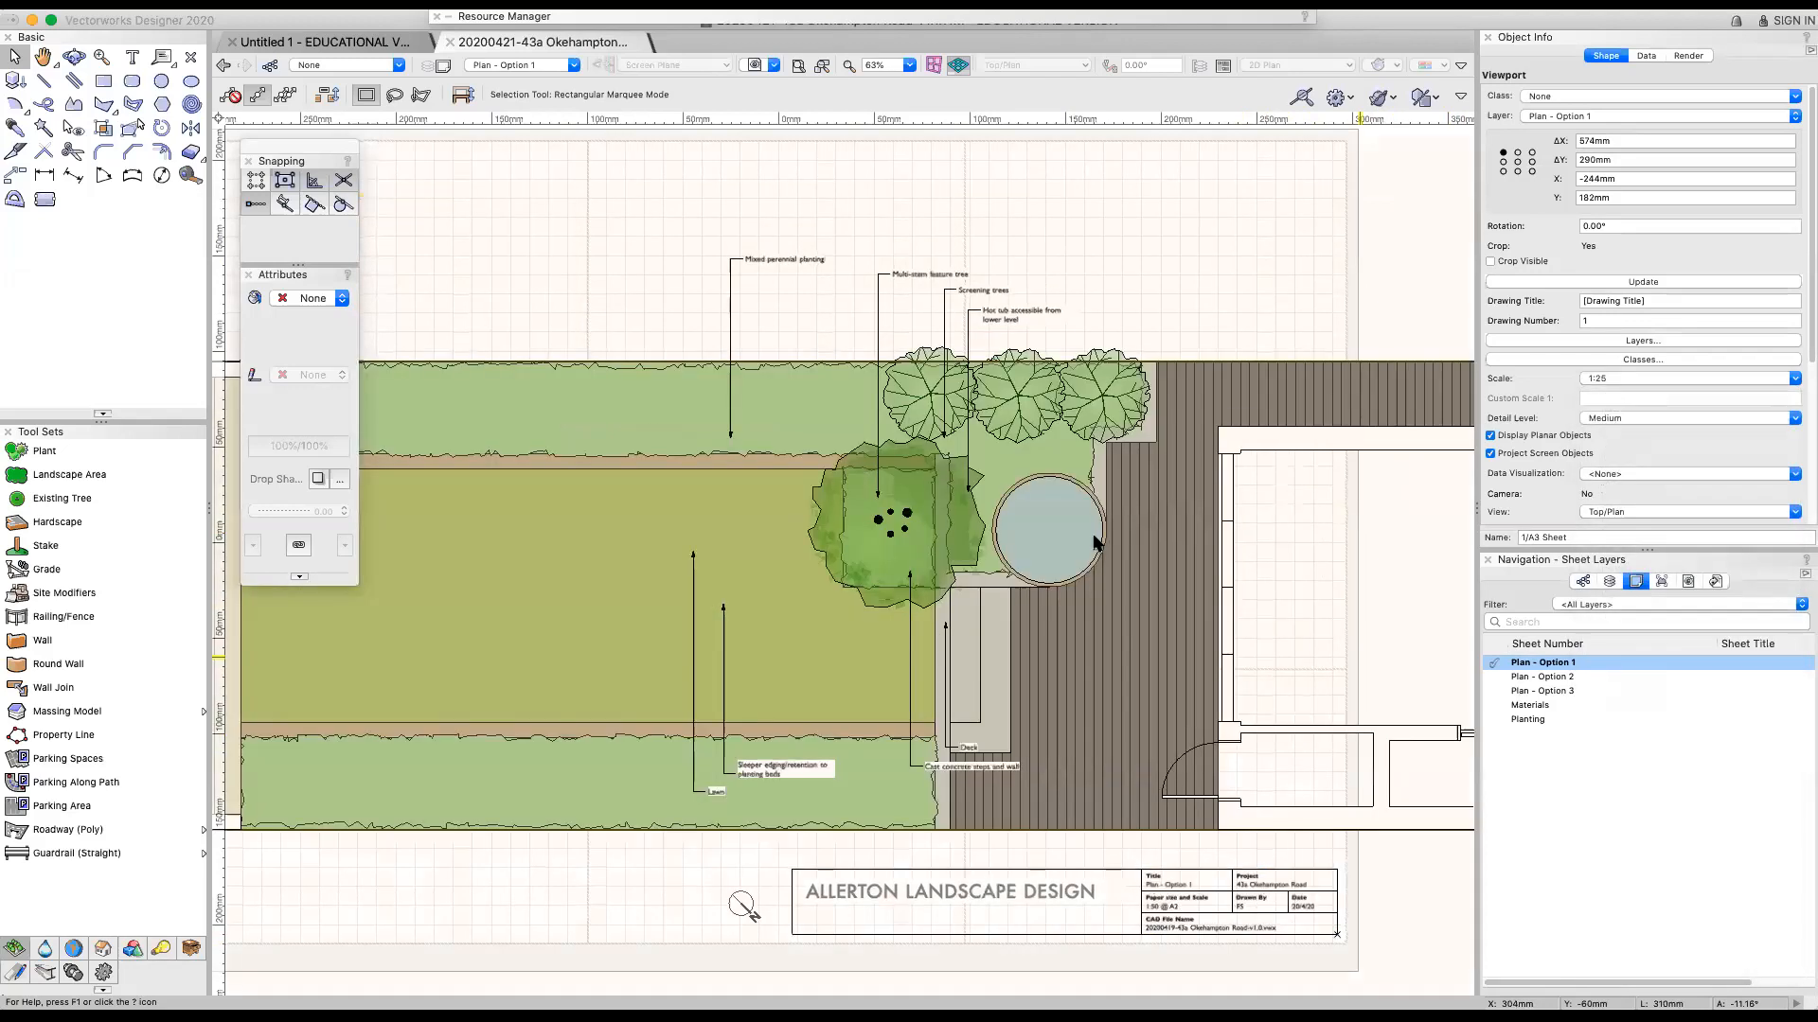
{"action": "left_click", "coordinate": [1646, 380]}
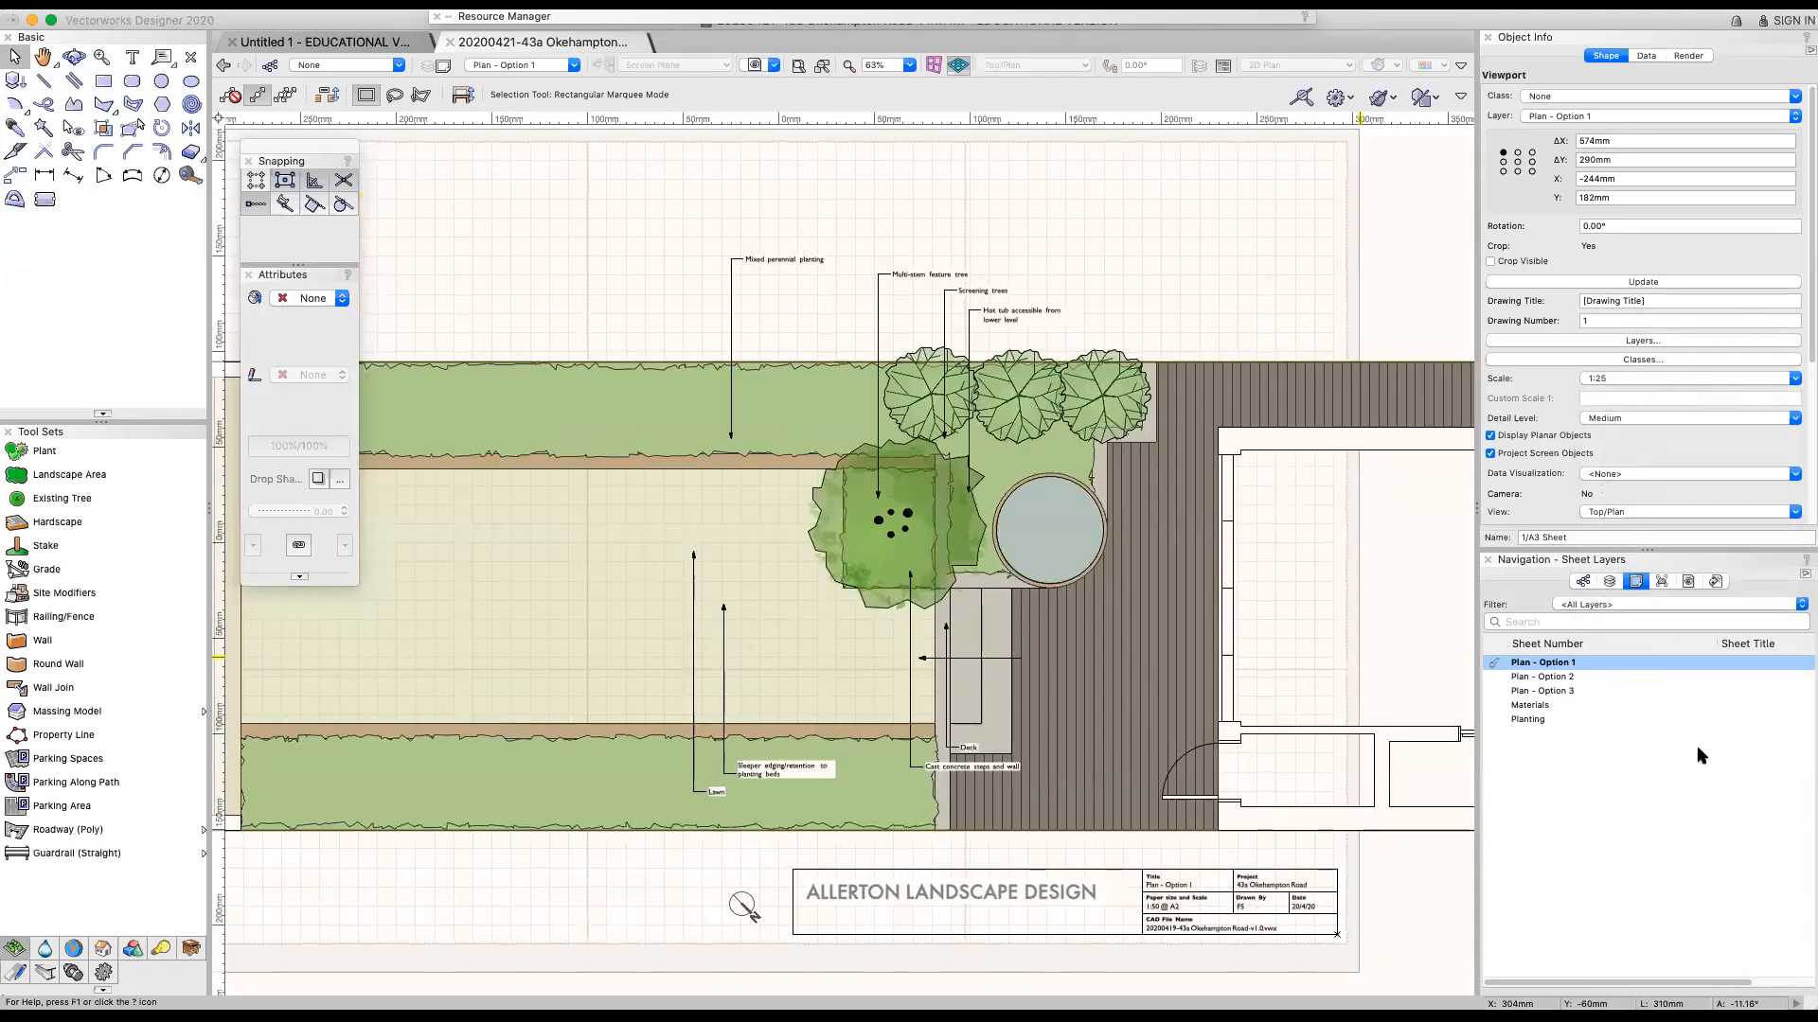
{"action": "left_click", "coordinate": [1684, 741]}
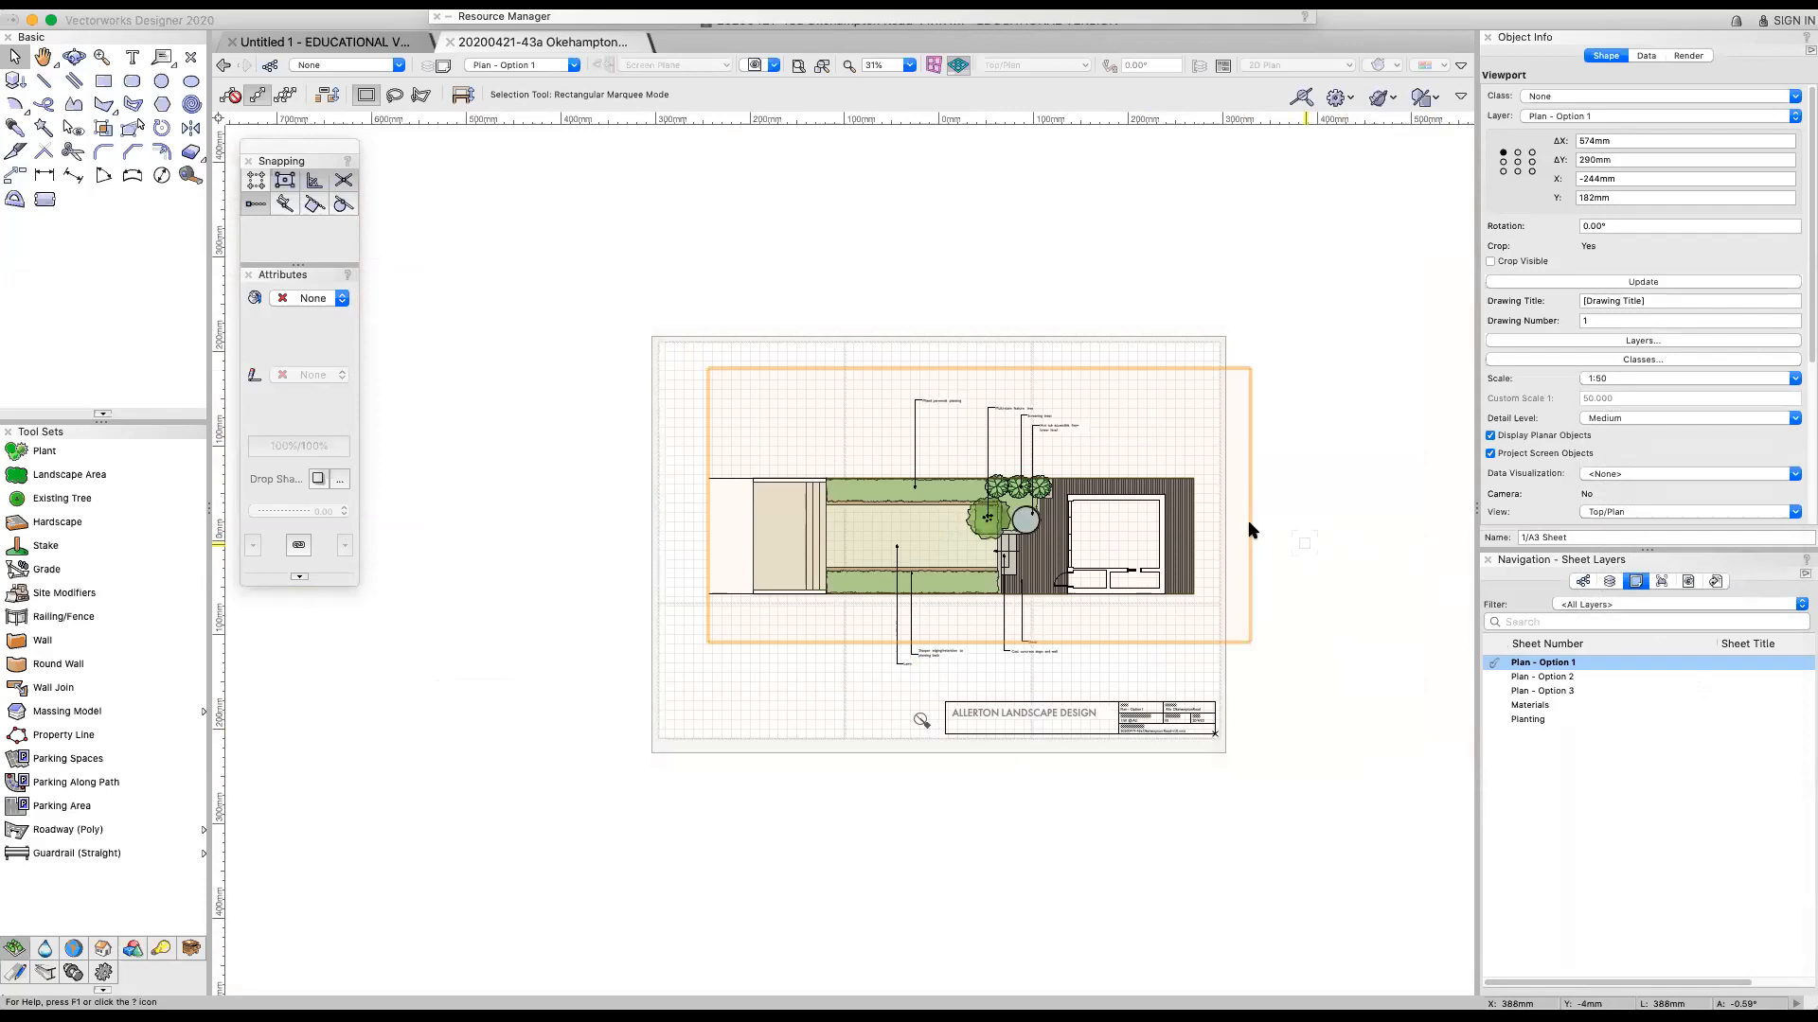
Examine the Plan - Option 1 sheet's annotated layout and its title block up close
{"action": "scroll", "coordinate": [1079, 844], "scroll_direction": "up", "scroll_amount": 1}
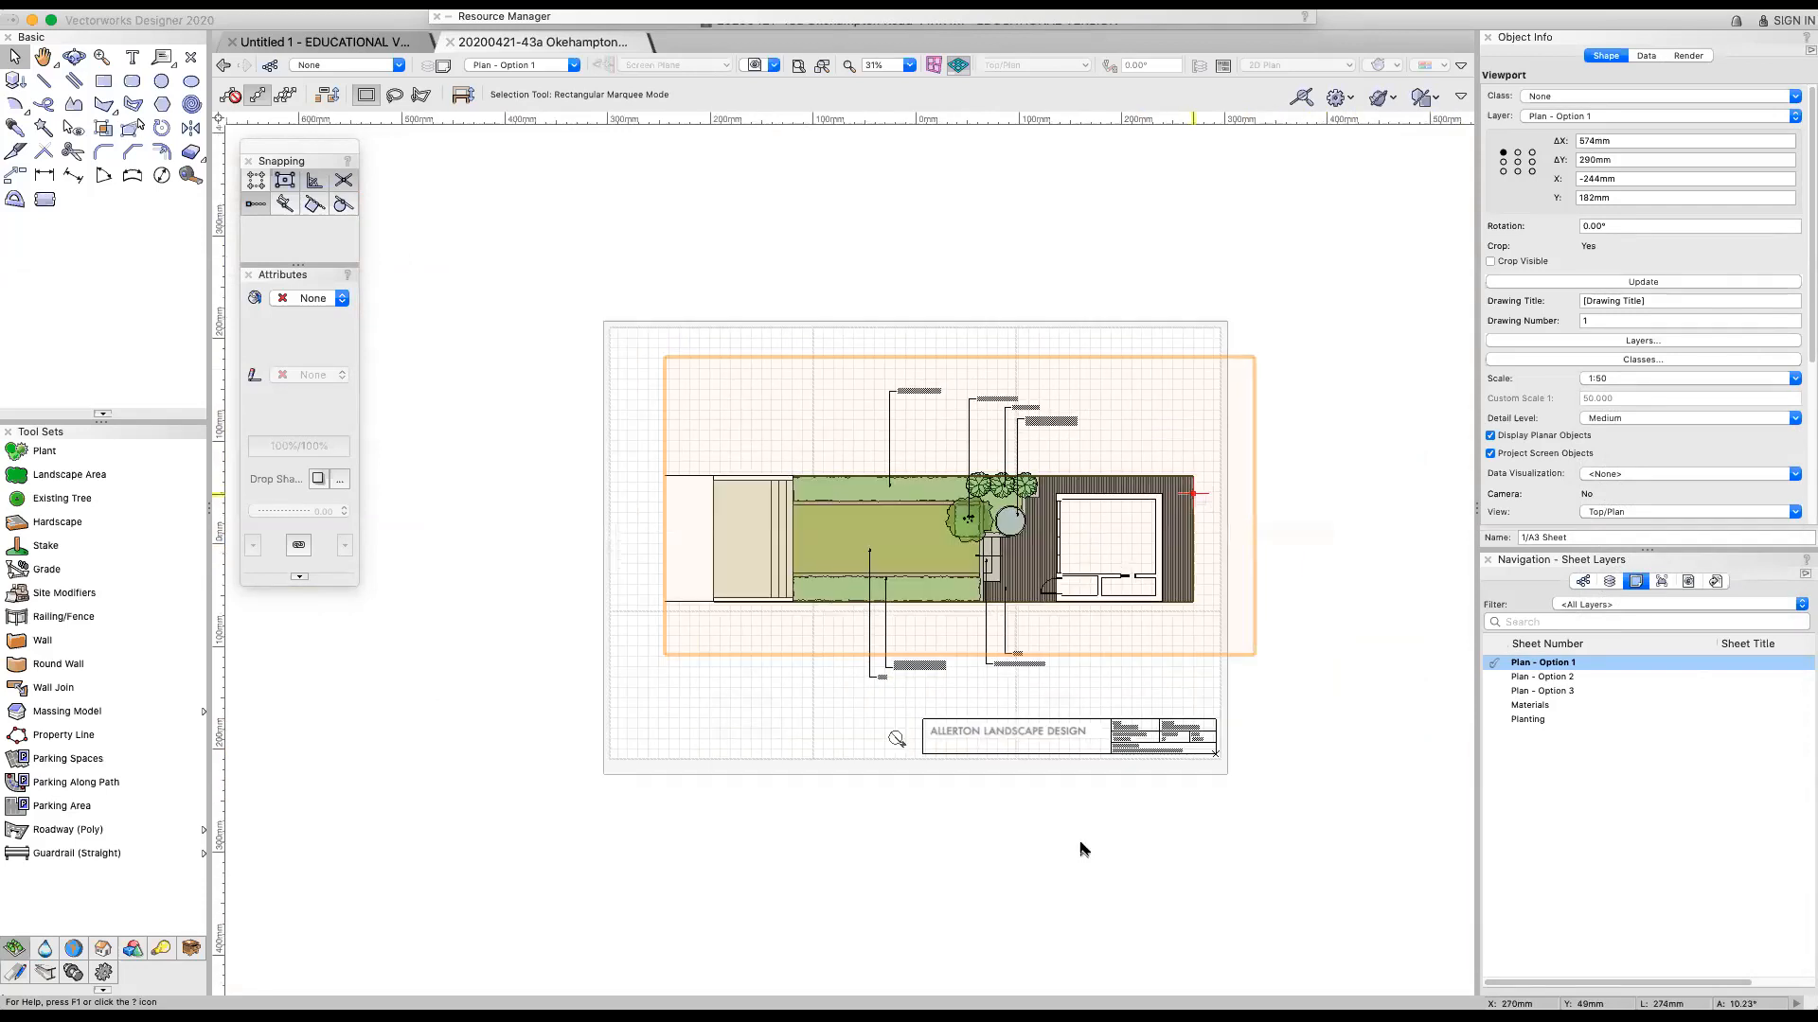
{"action": "scroll", "coordinate": [937, 609], "scroll_direction": "up", "scroll_amount": 1}
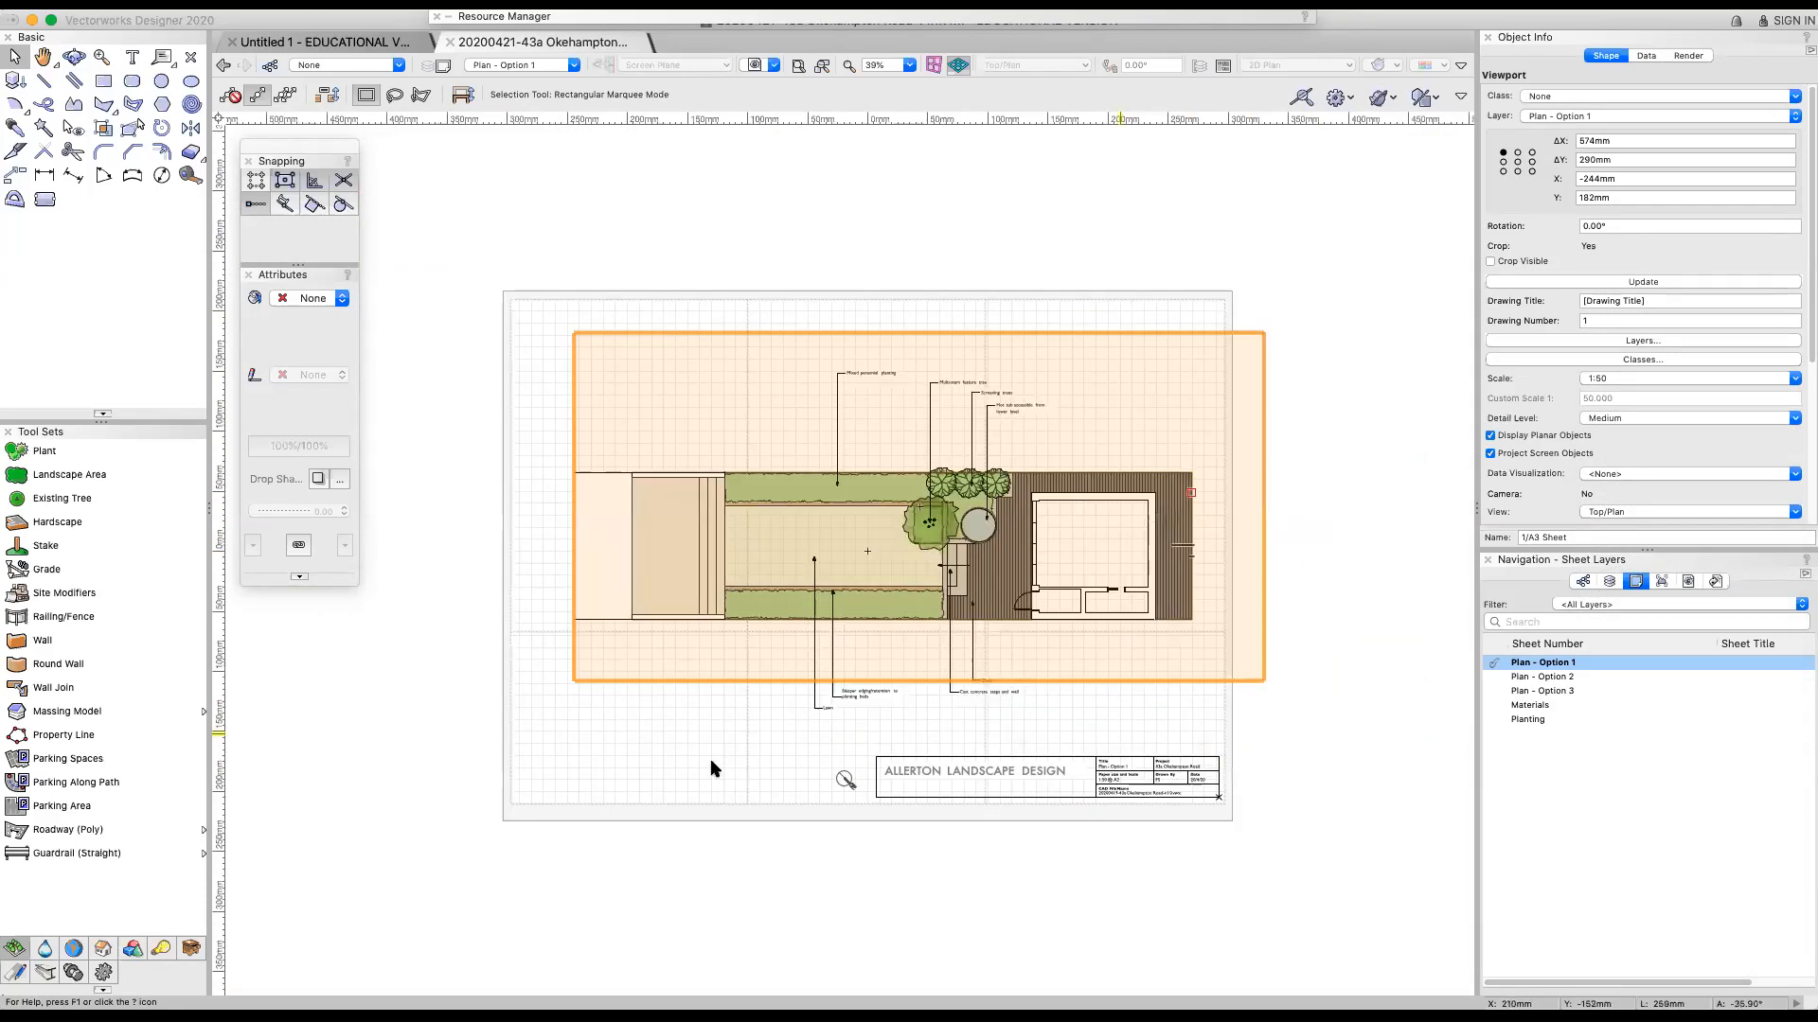
{"action": "scroll", "coordinate": [1168, 724], "scroll_direction": "up", "scroll_amount": 1}
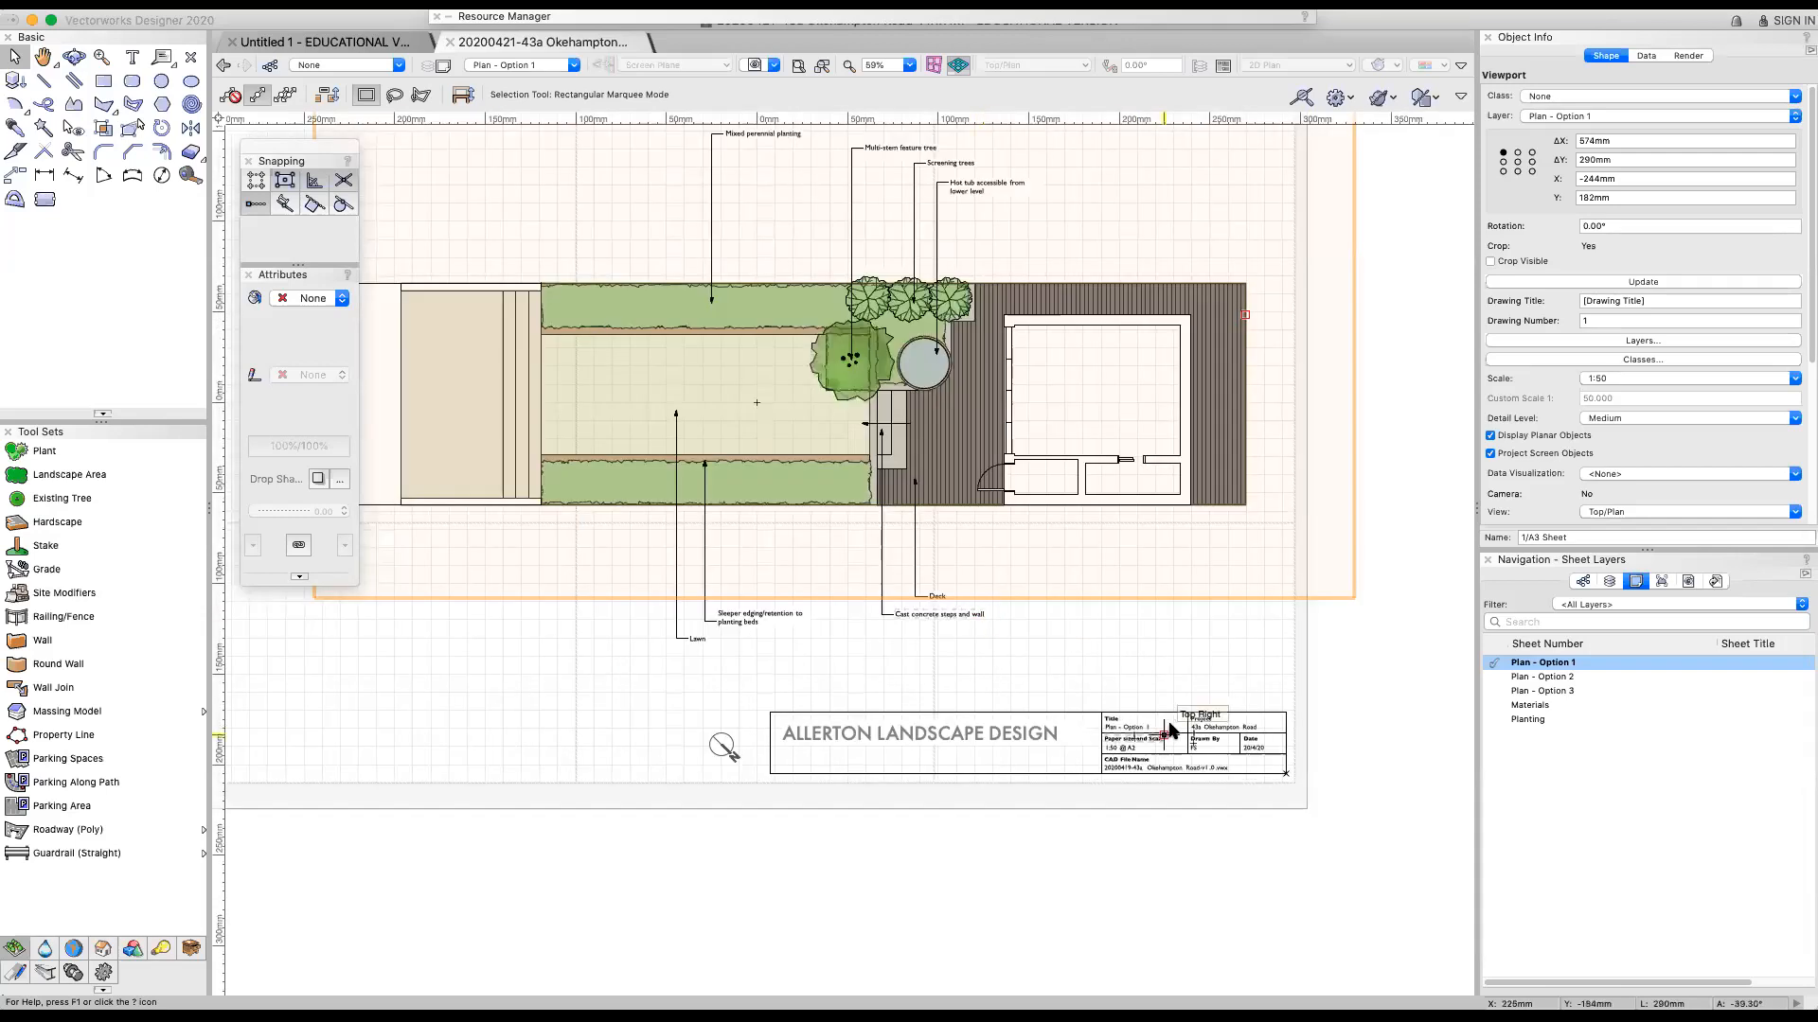
{"action": "scroll", "coordinate": [1165, 734], "scroll_direction": "up", "scroll_amount": 1}
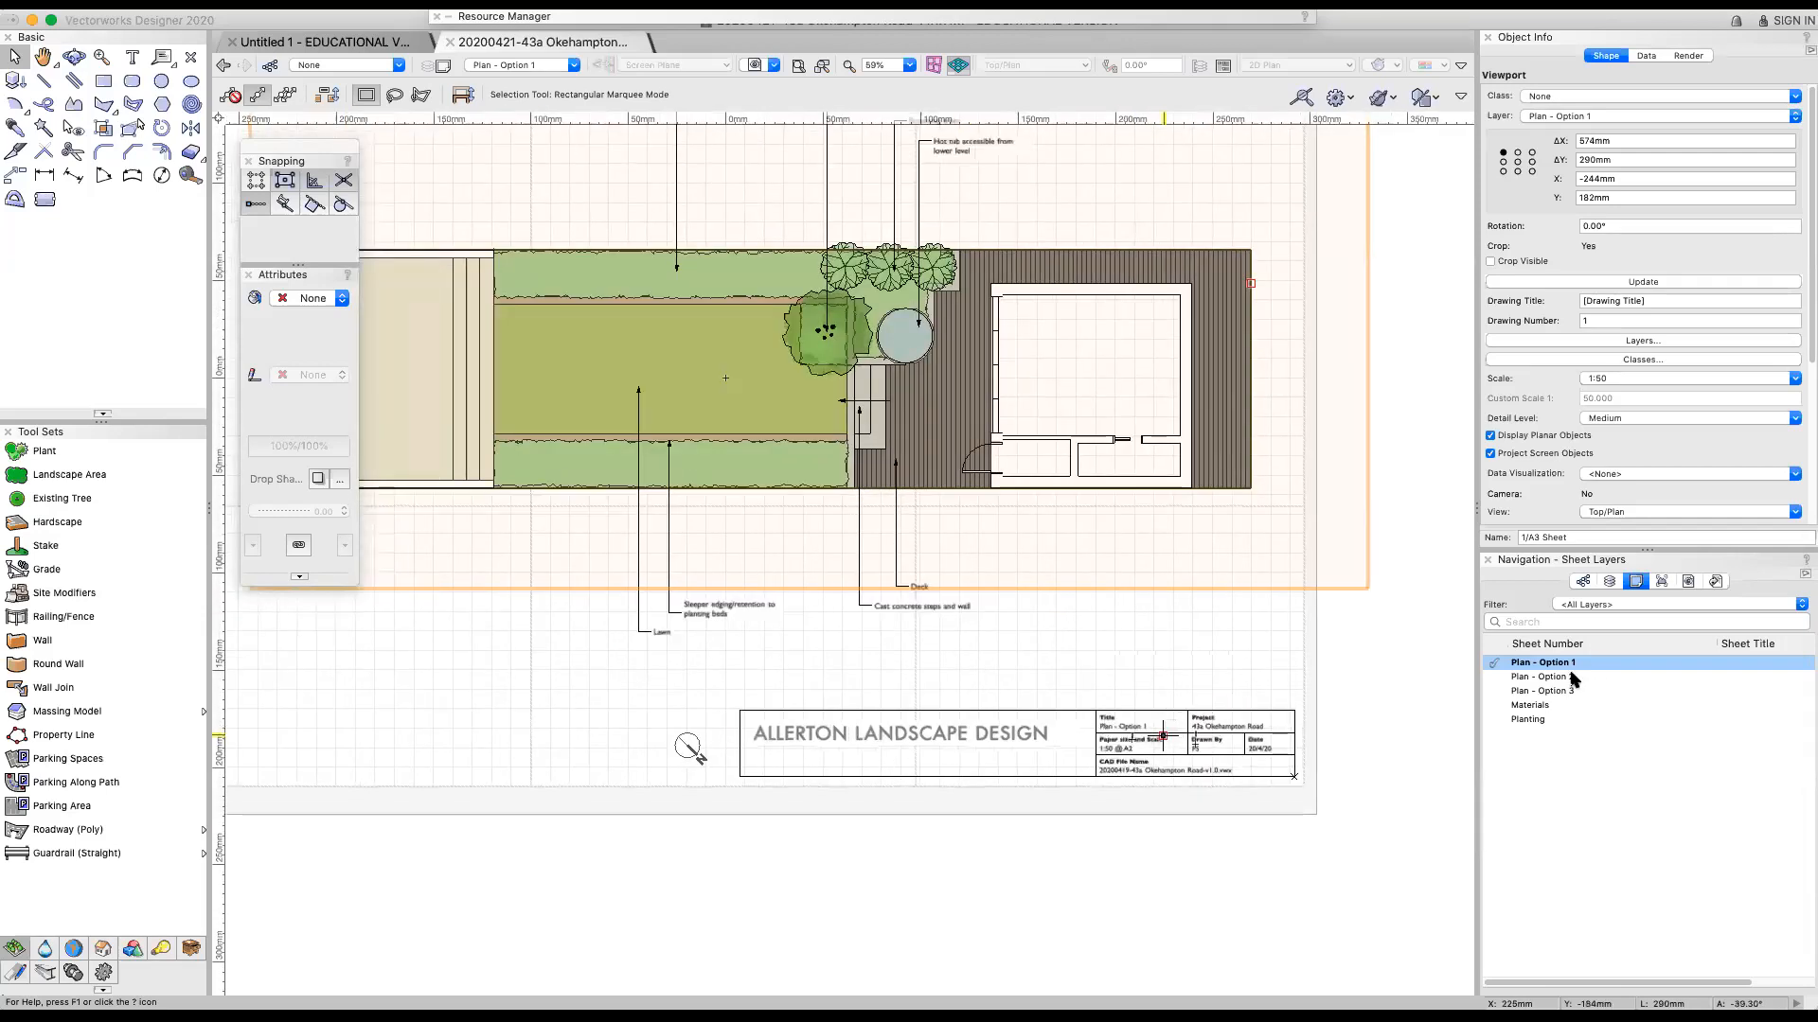
View the Plan - Option 2 and Plan - Option 3 sheet layers to compare their annotated layouts
{"action": "double_click", "coordinate": [1553, 676]}
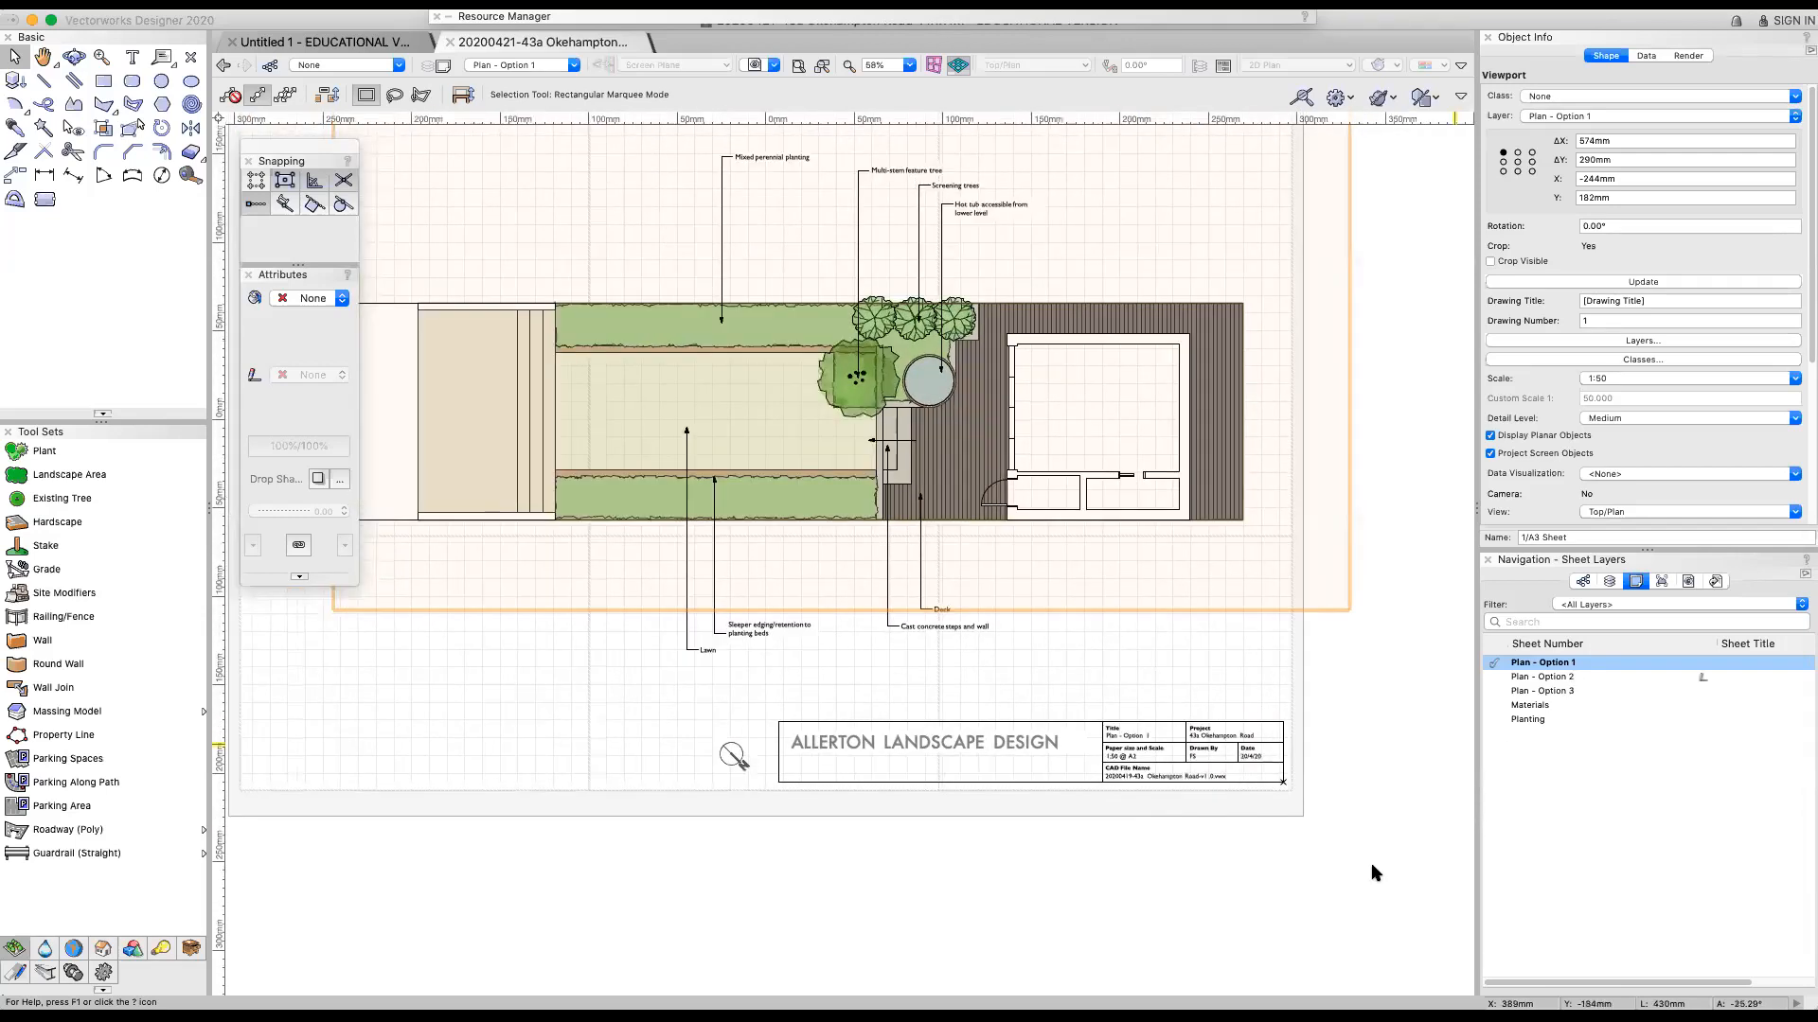
{"action": "scroll", "coordinate": [1372, 865], "scroll_direction": "down", "scroll_amount": 1}
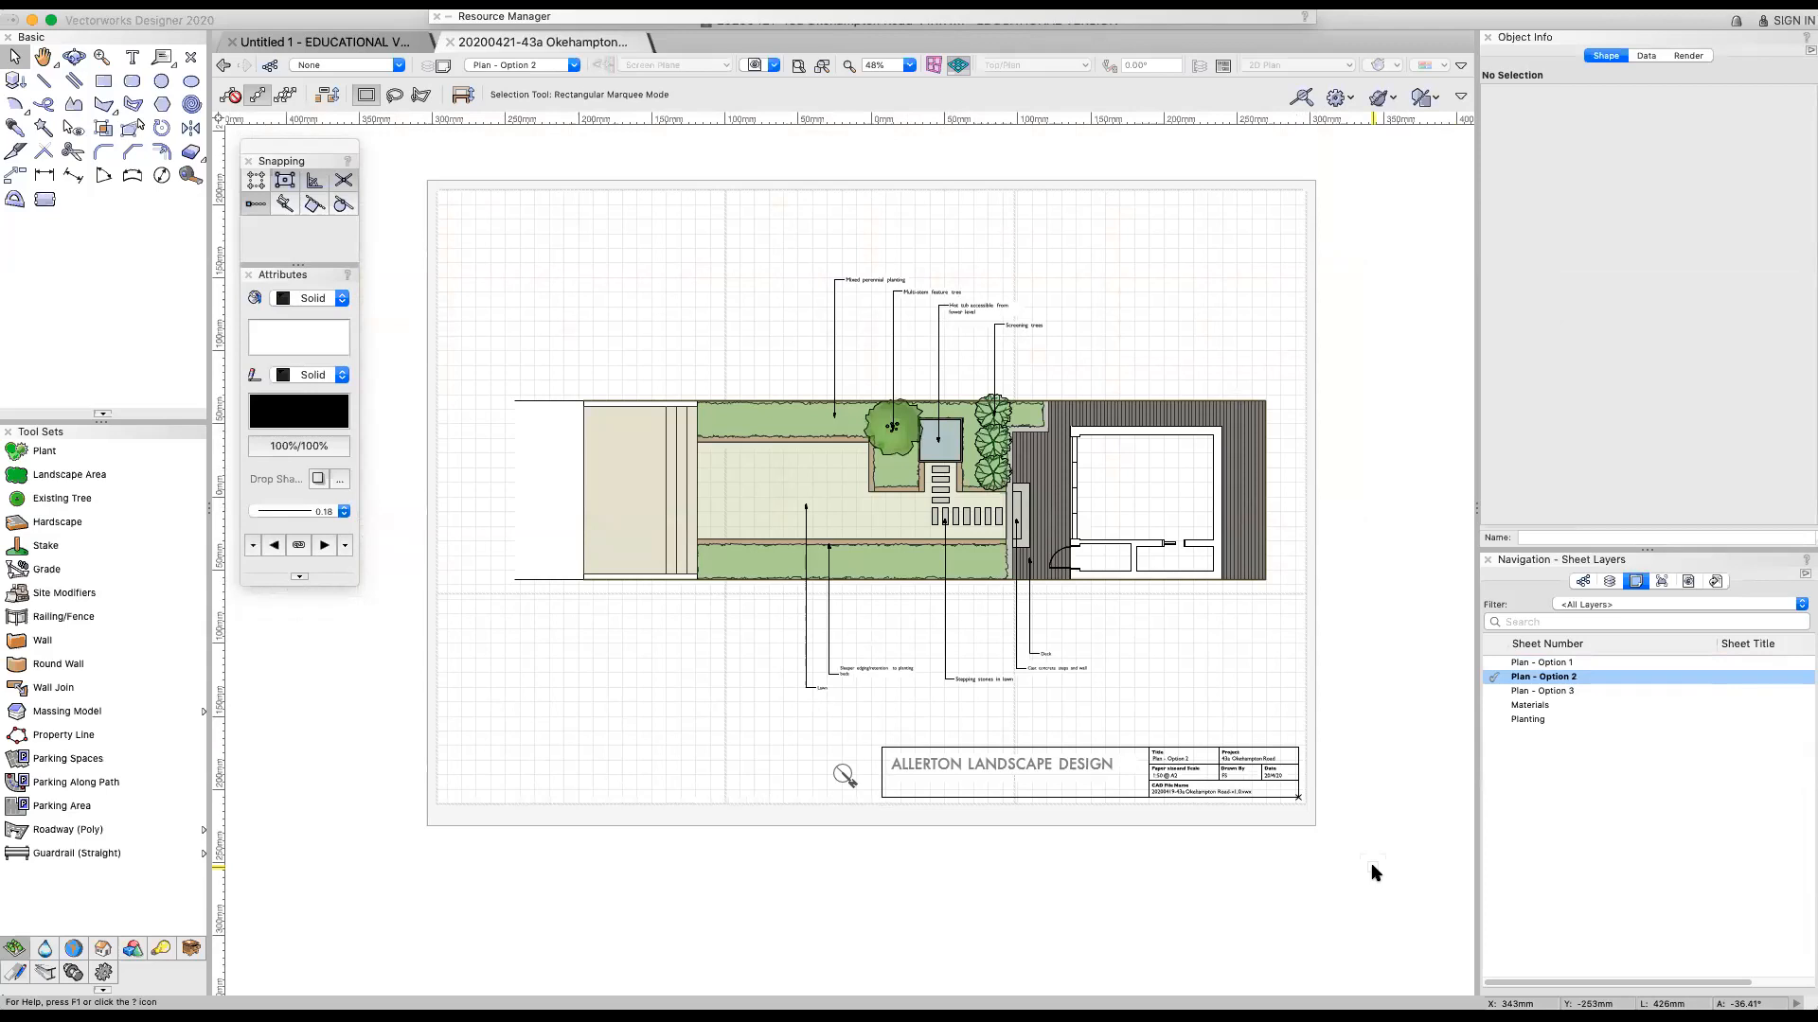
{"action": "left_click", "coordinate": [1563, 691]}
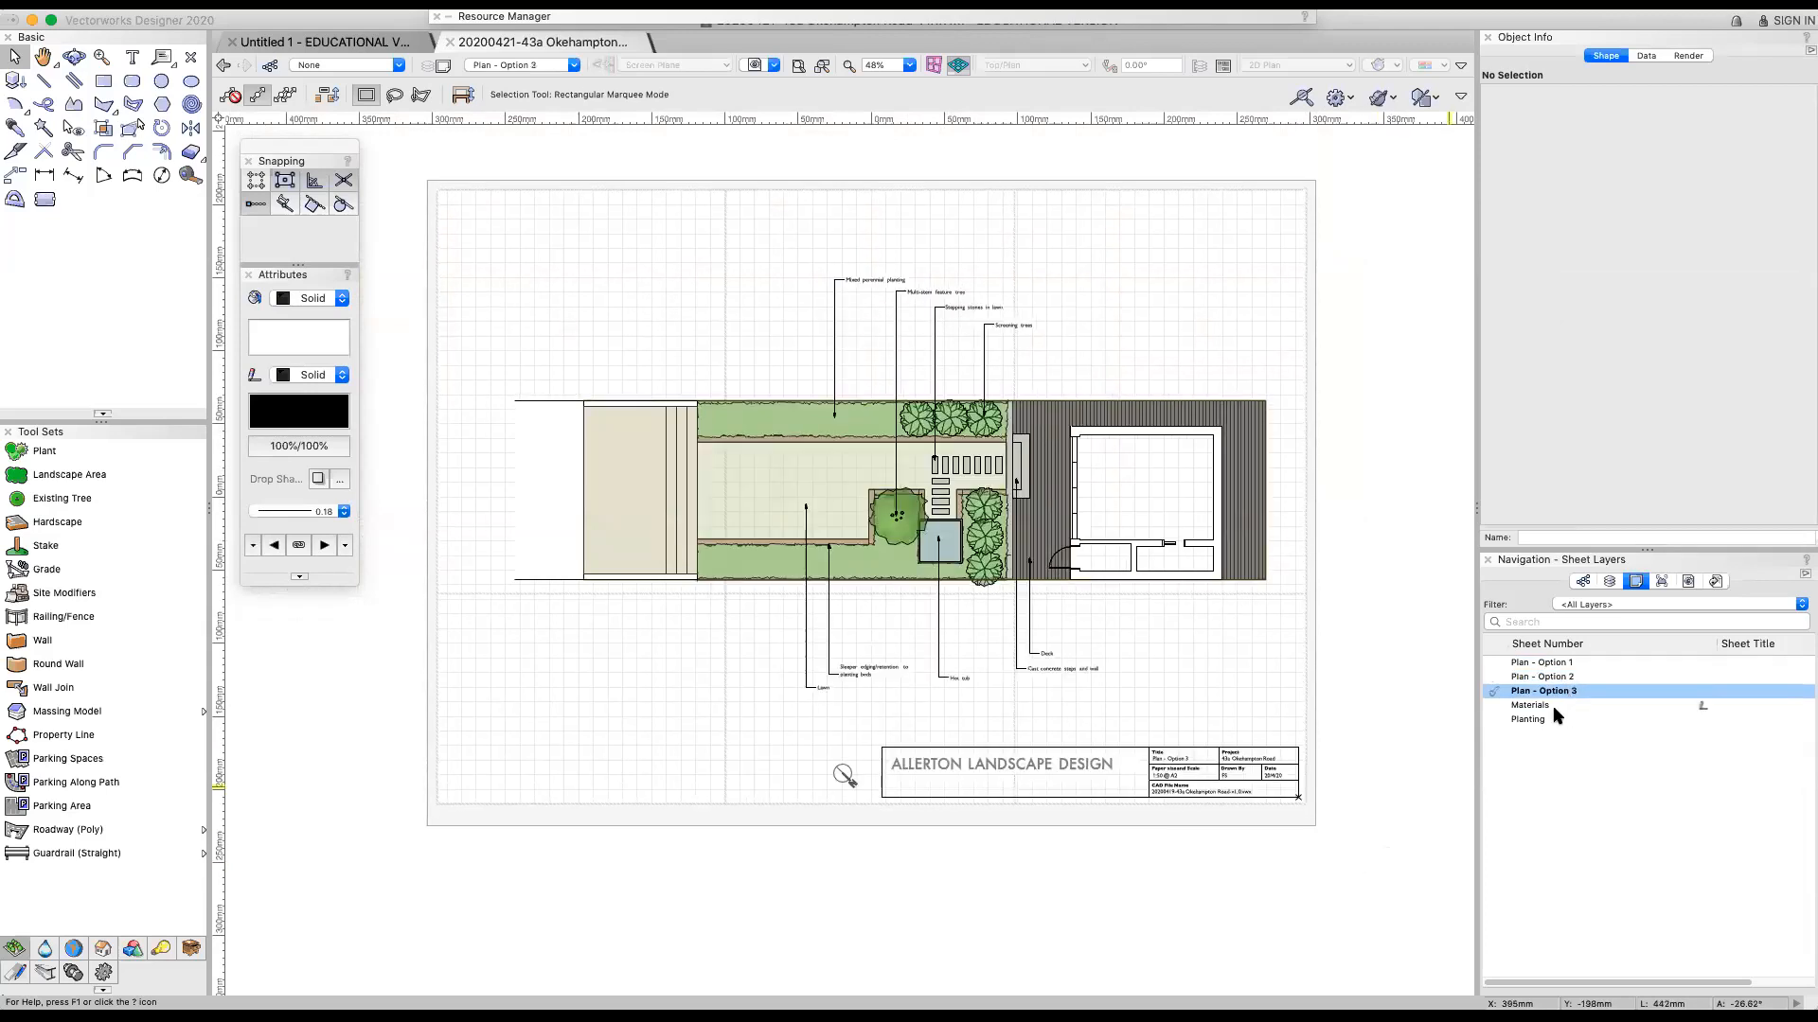
Open the Materials sheet layer and examine its captioned photos of steps, fencing, decking and hot tub
{"action": "left_click", "coordinate": [1554, 707]}
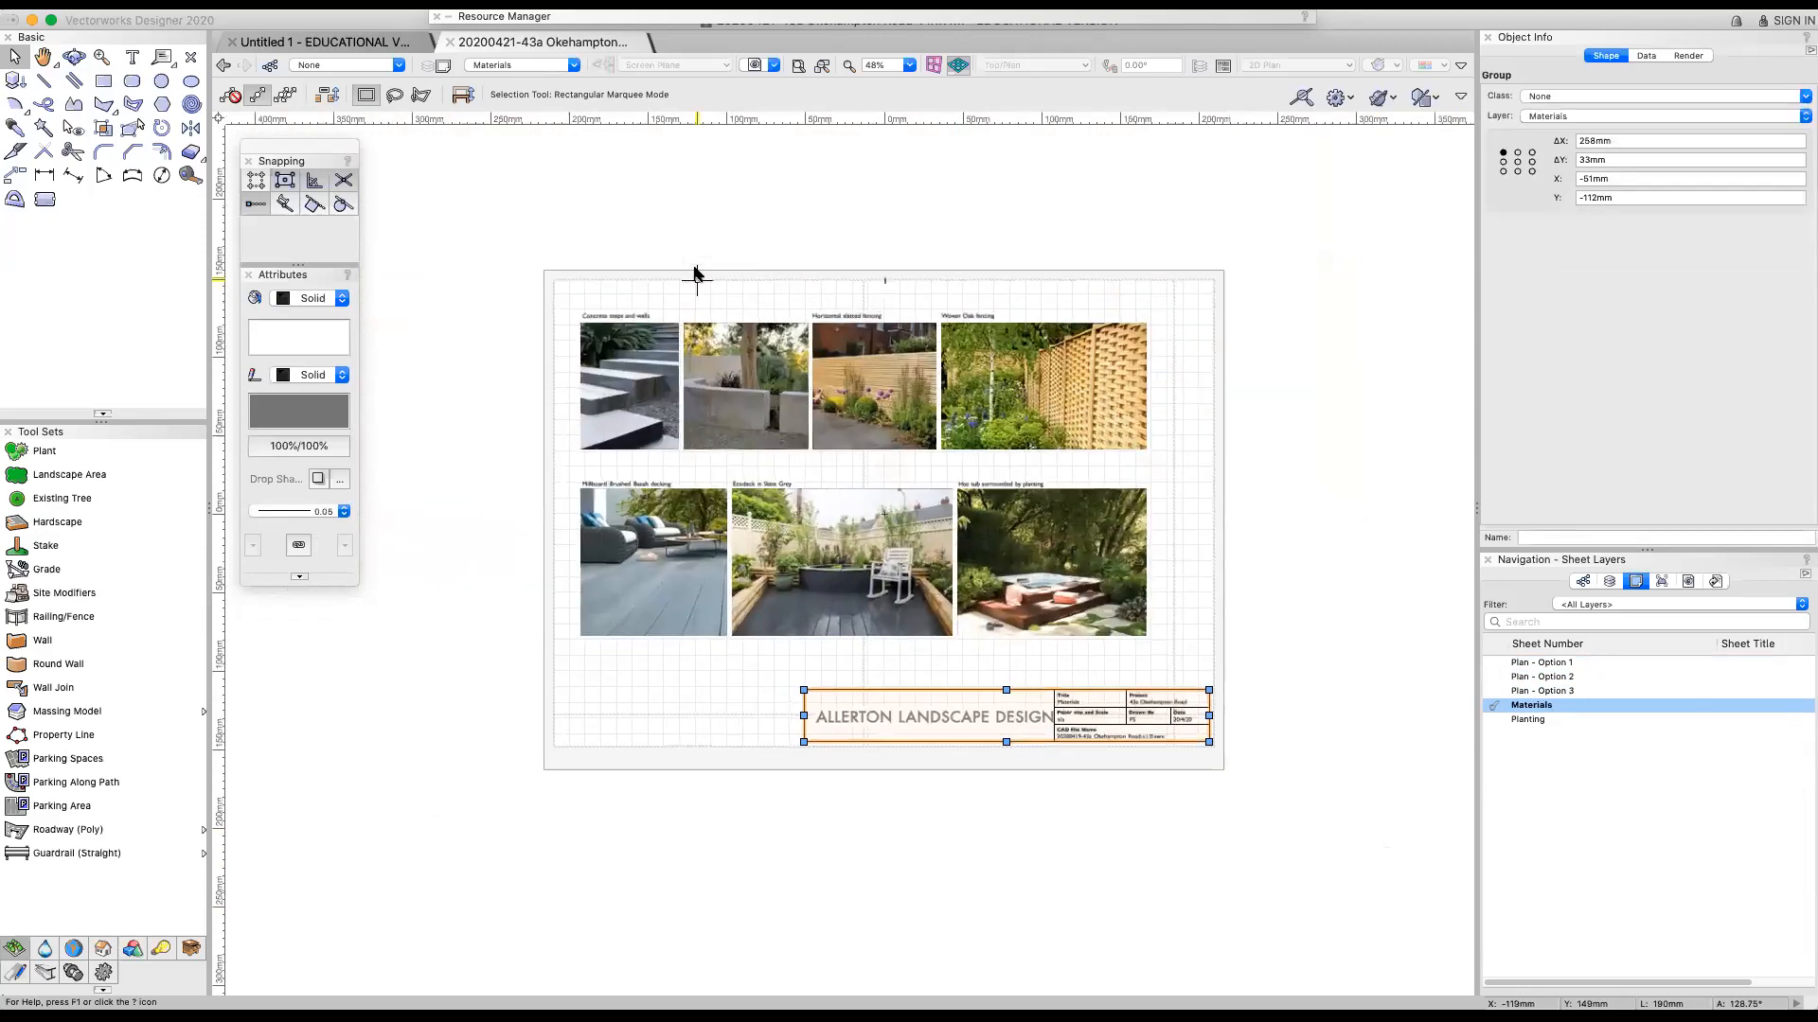
{"action": "scroll", "coordinate": [694, 274], "scroll_direction": "up", "scroll_amount": 1}
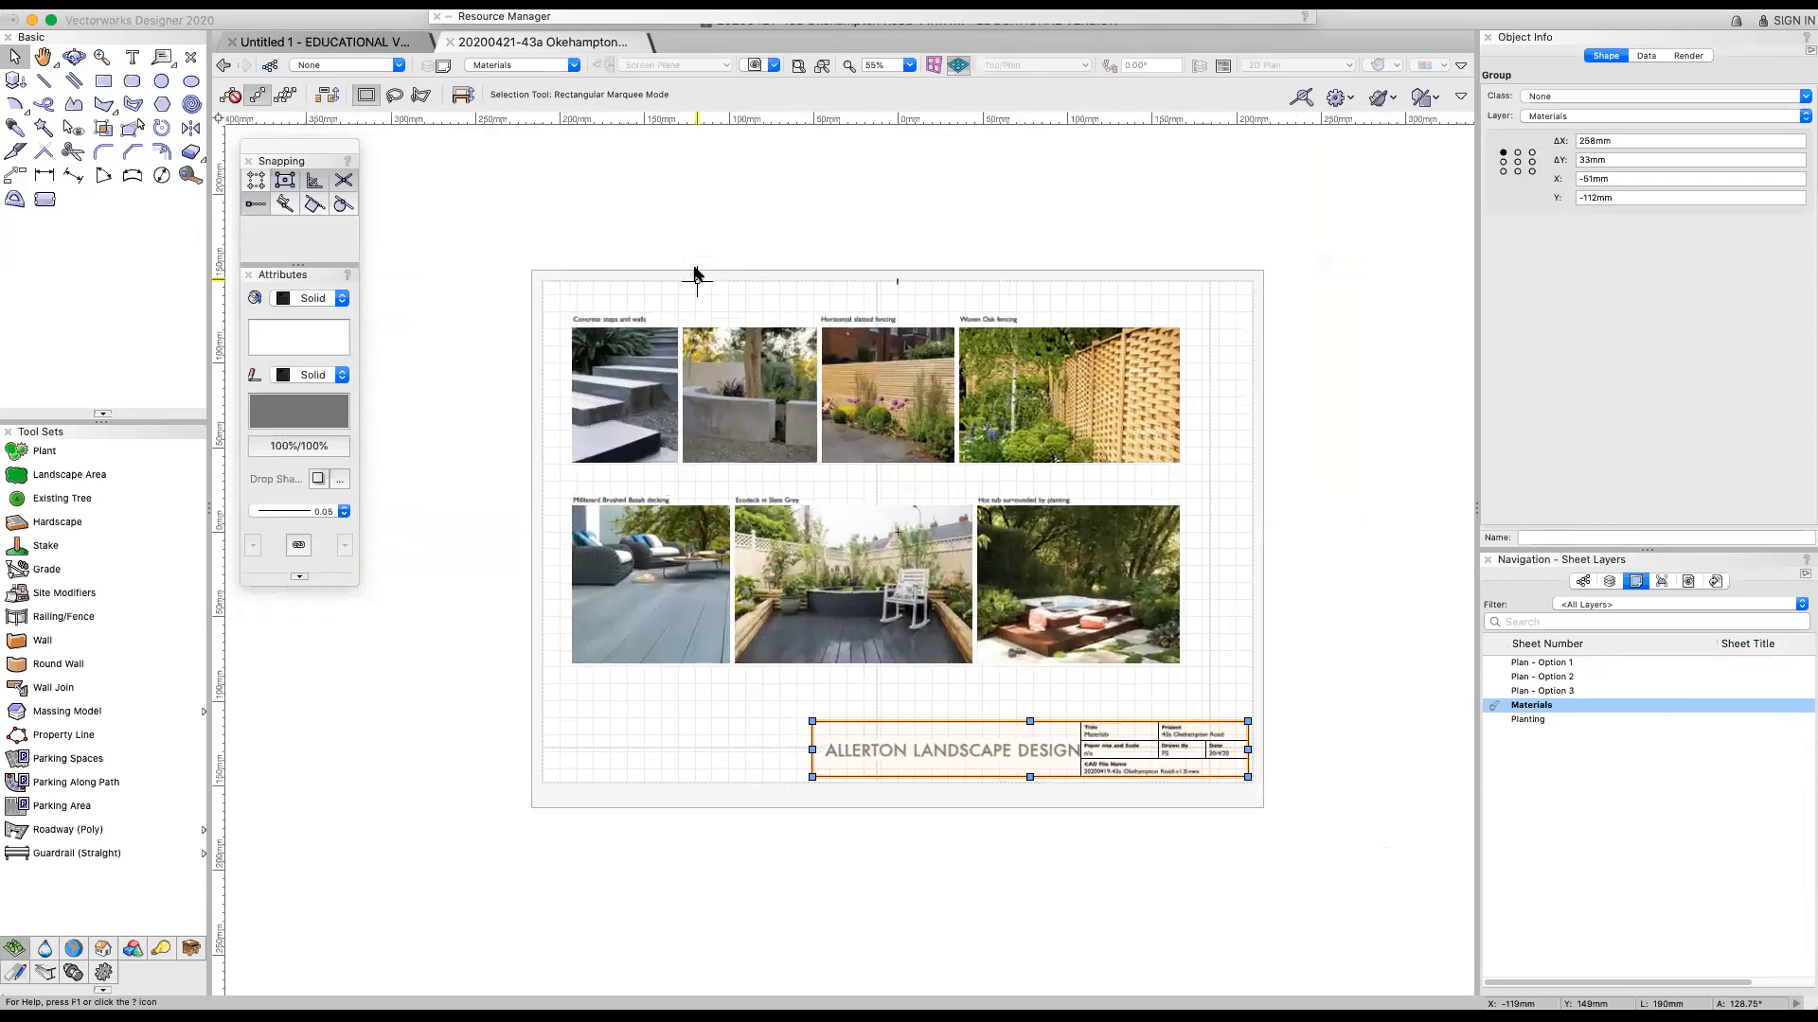
{"action": "scroll", "coordinate": [696, 275], "scroll_direction": "up", "scroll_amount": 1}
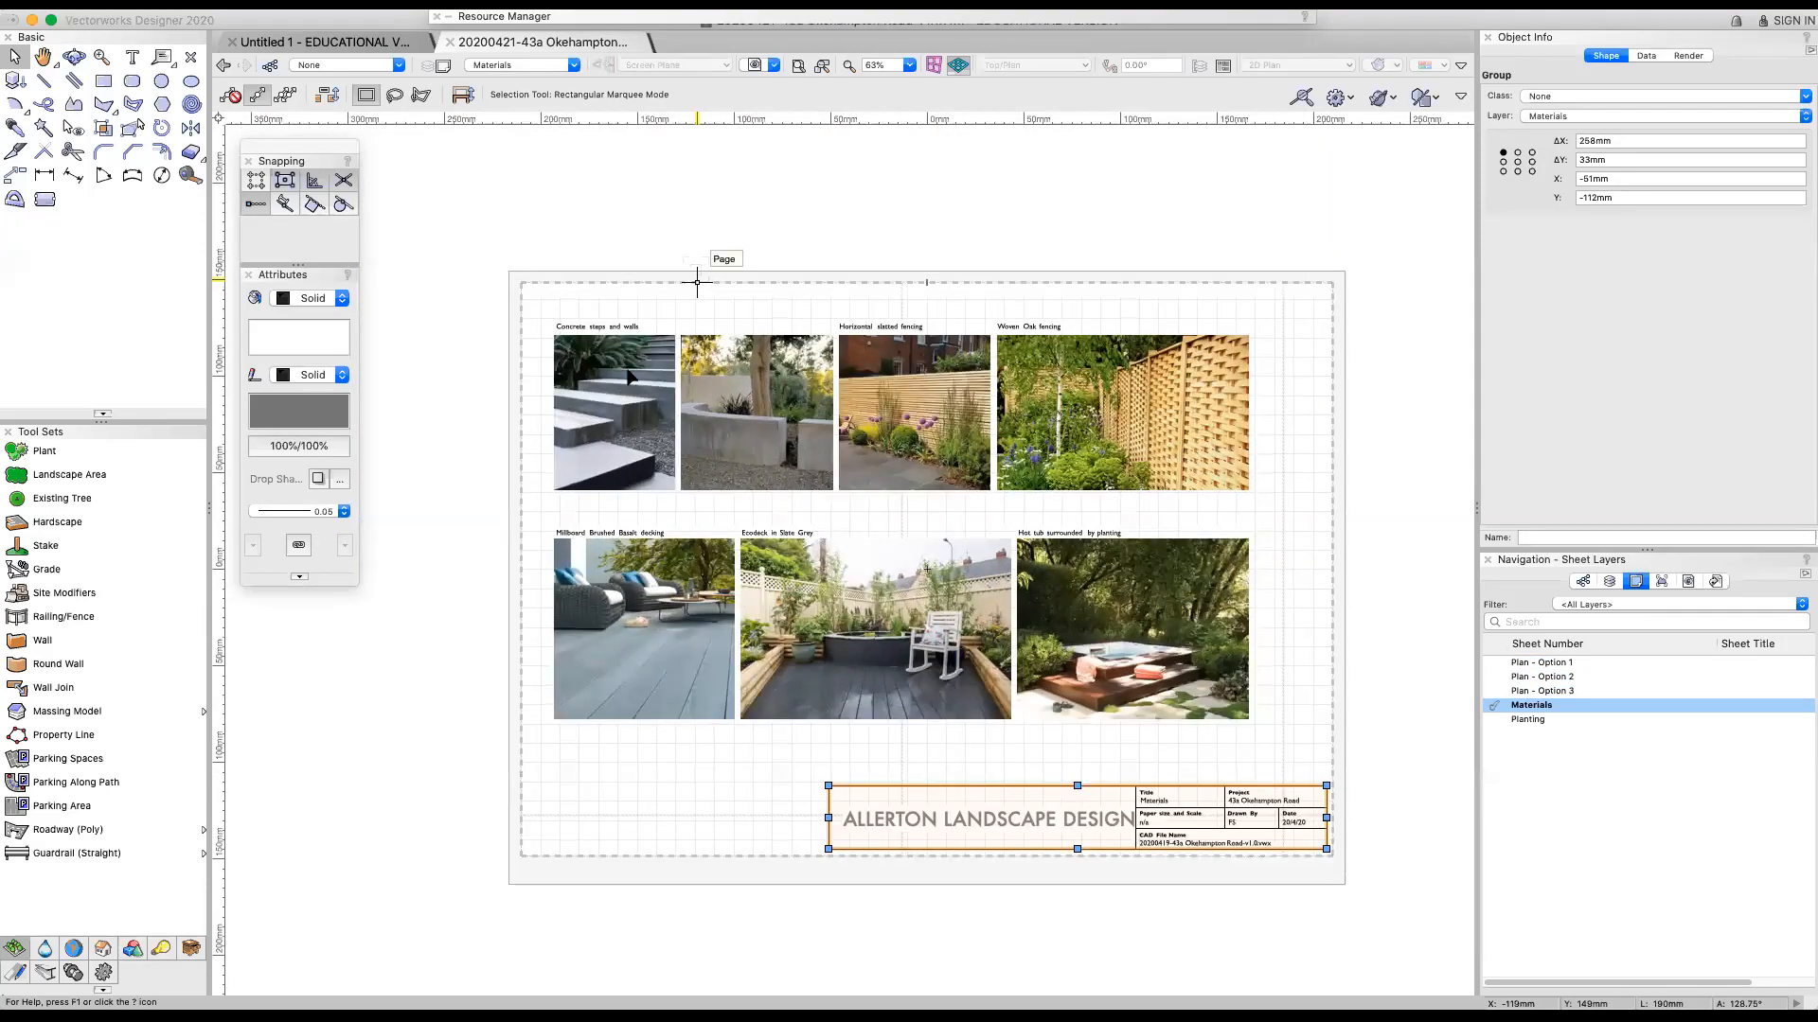
{"action": "scroll", "coordinate": [820, 216], "scroll_direction": "up", "scroll_amount": 1}
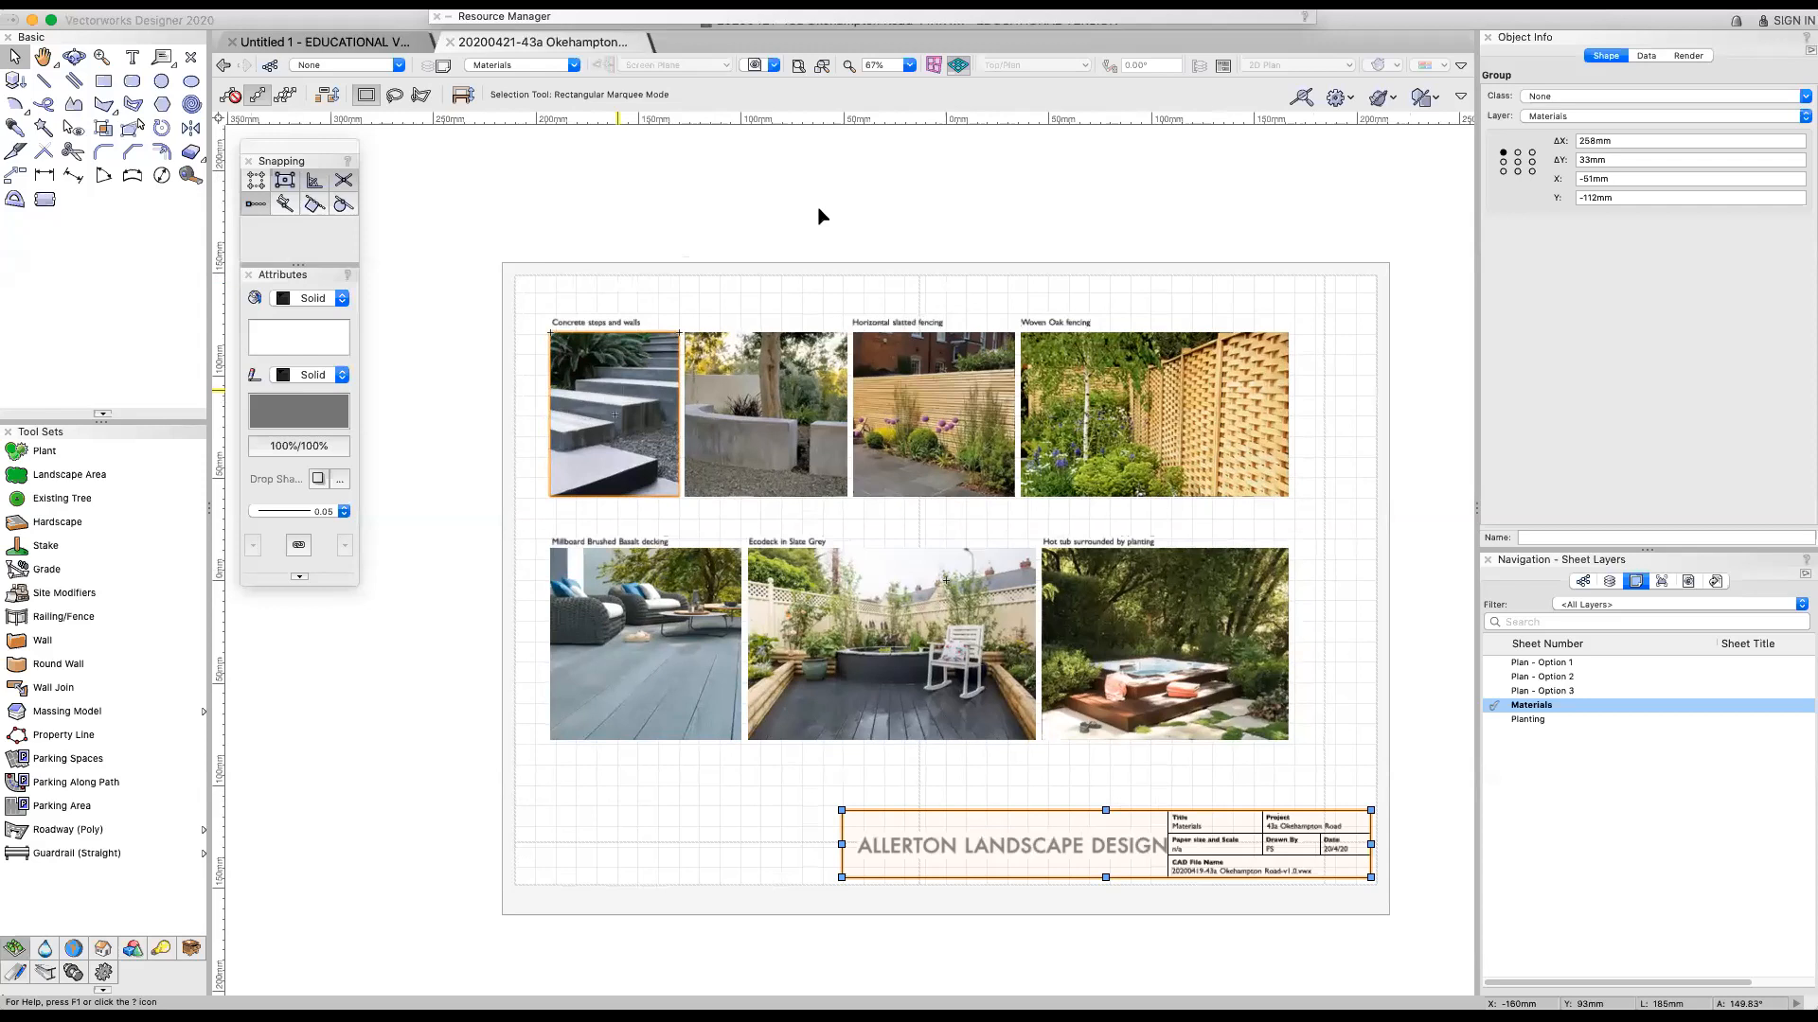
{"action": "scroll", "coordinate": [820, 216], "scroll_direction": "up", "scroll_amount": 1}
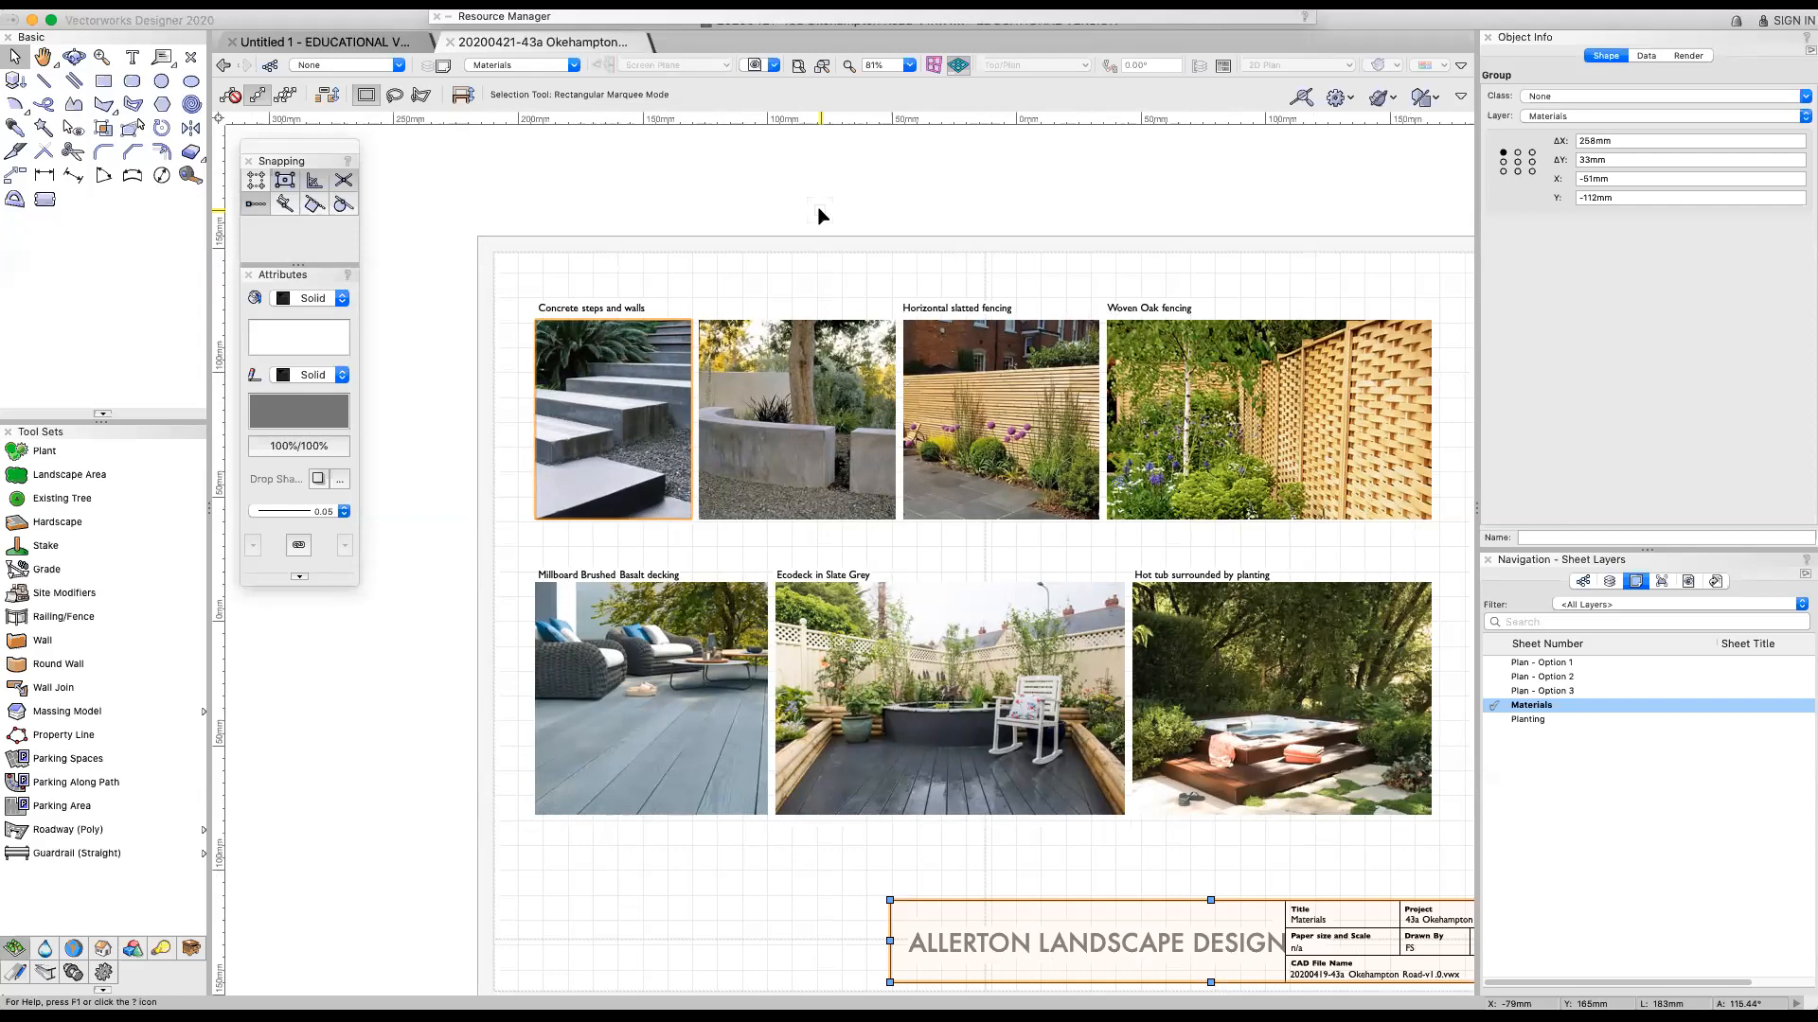
{"action": "scroll", "coordinate": [818, 208], "scroll_direction": "down", "scroll_amount": 1}
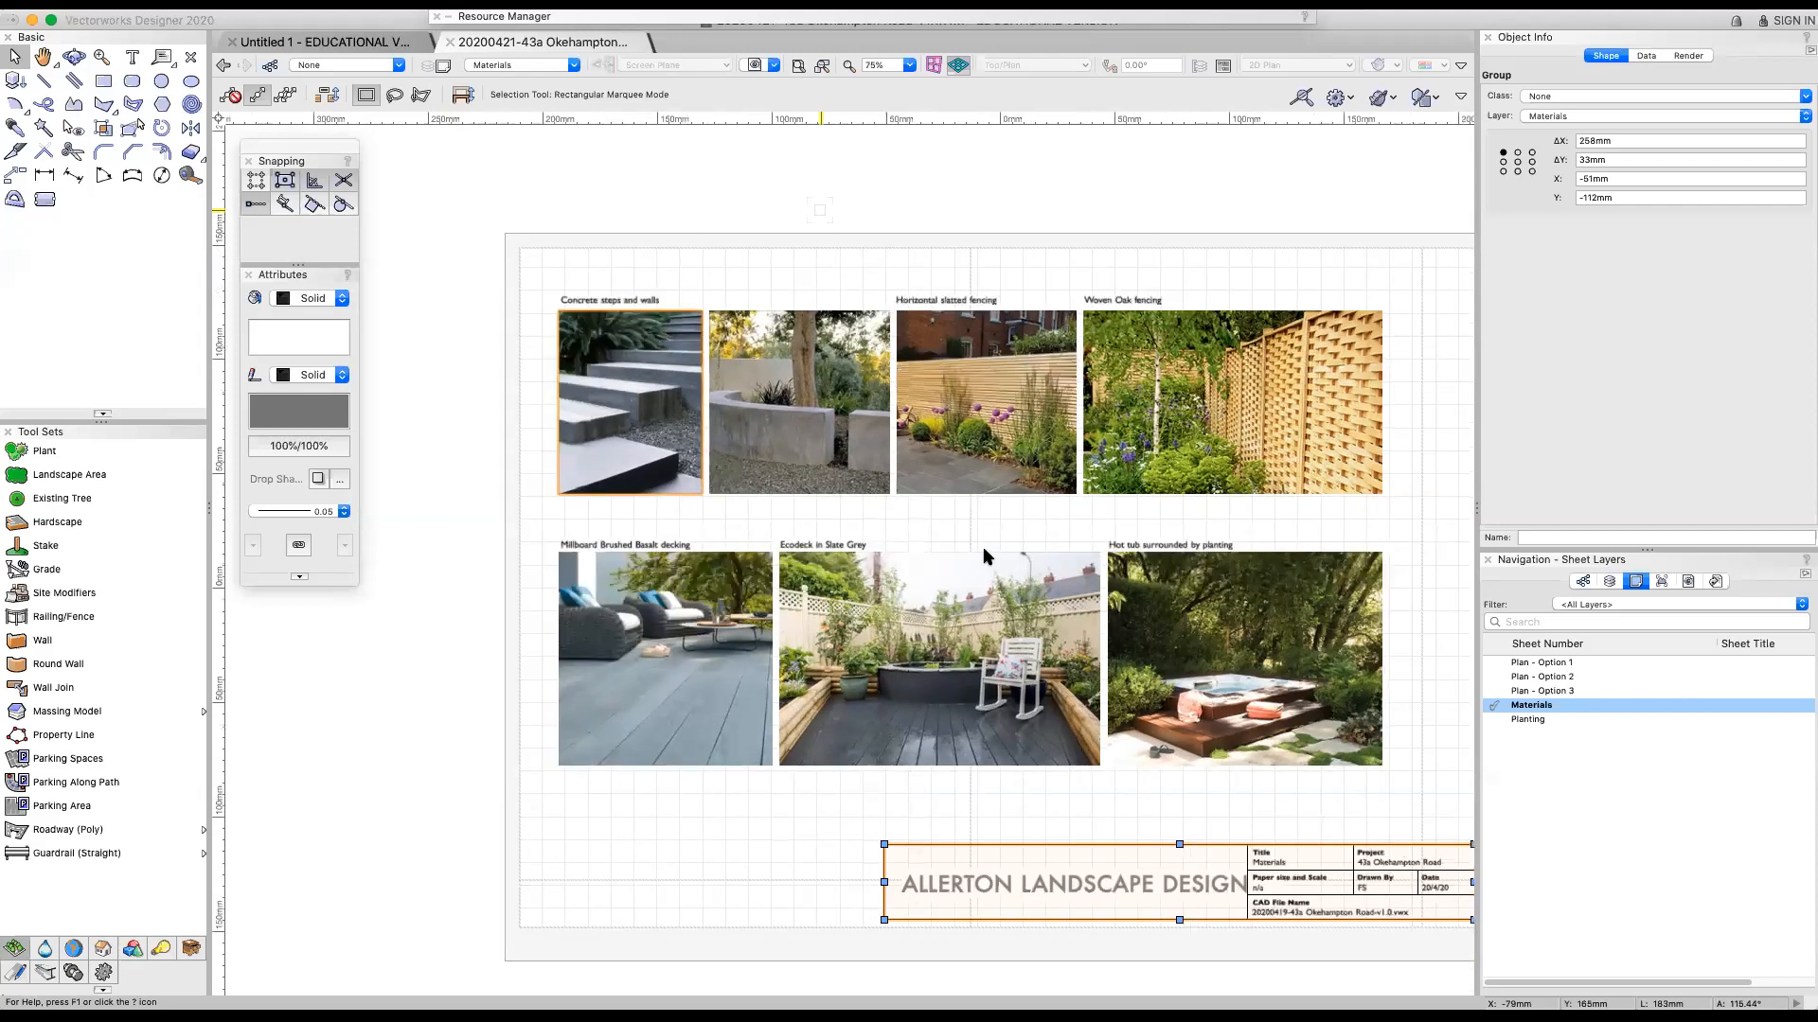
{"action": "scroll", "coordinate": [987, 558], "scroll_direction": "down", "scroll_amount": 1}
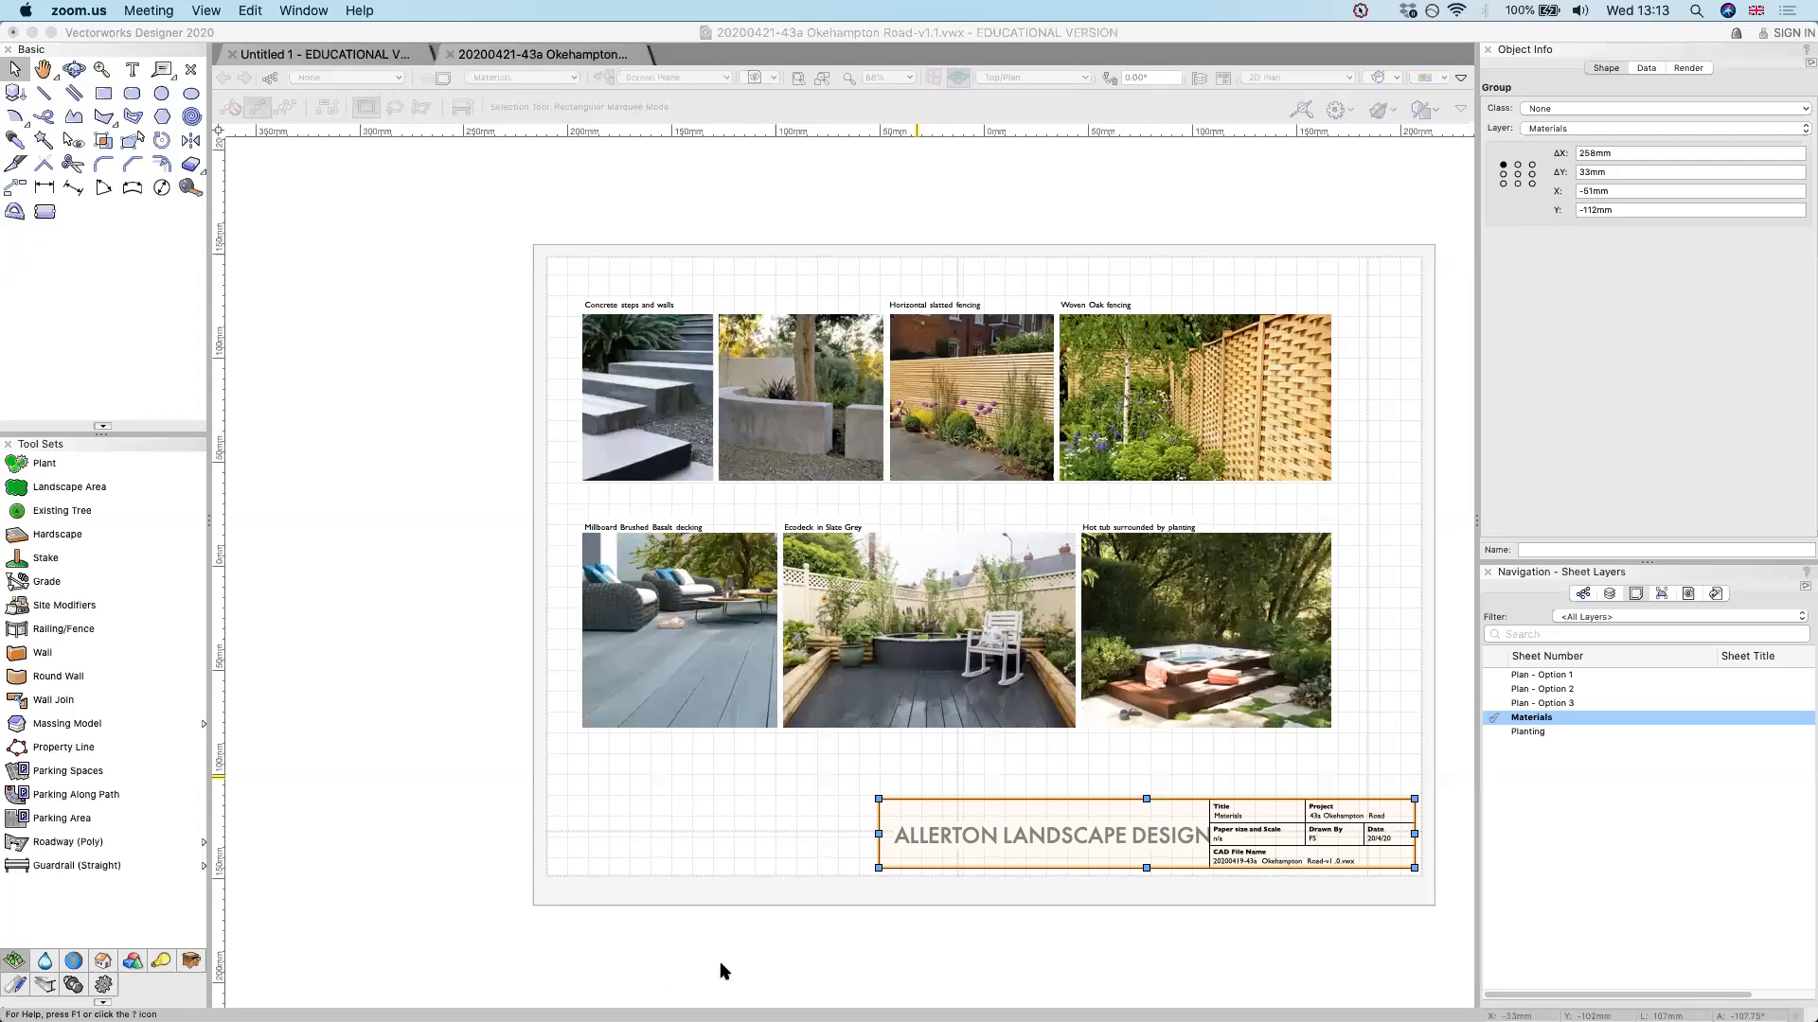
Switch to Preview and view the exported Plan - Option 1 PDF as a whole page
{"action": "mouse_move", "coordinate": [700, 966]}
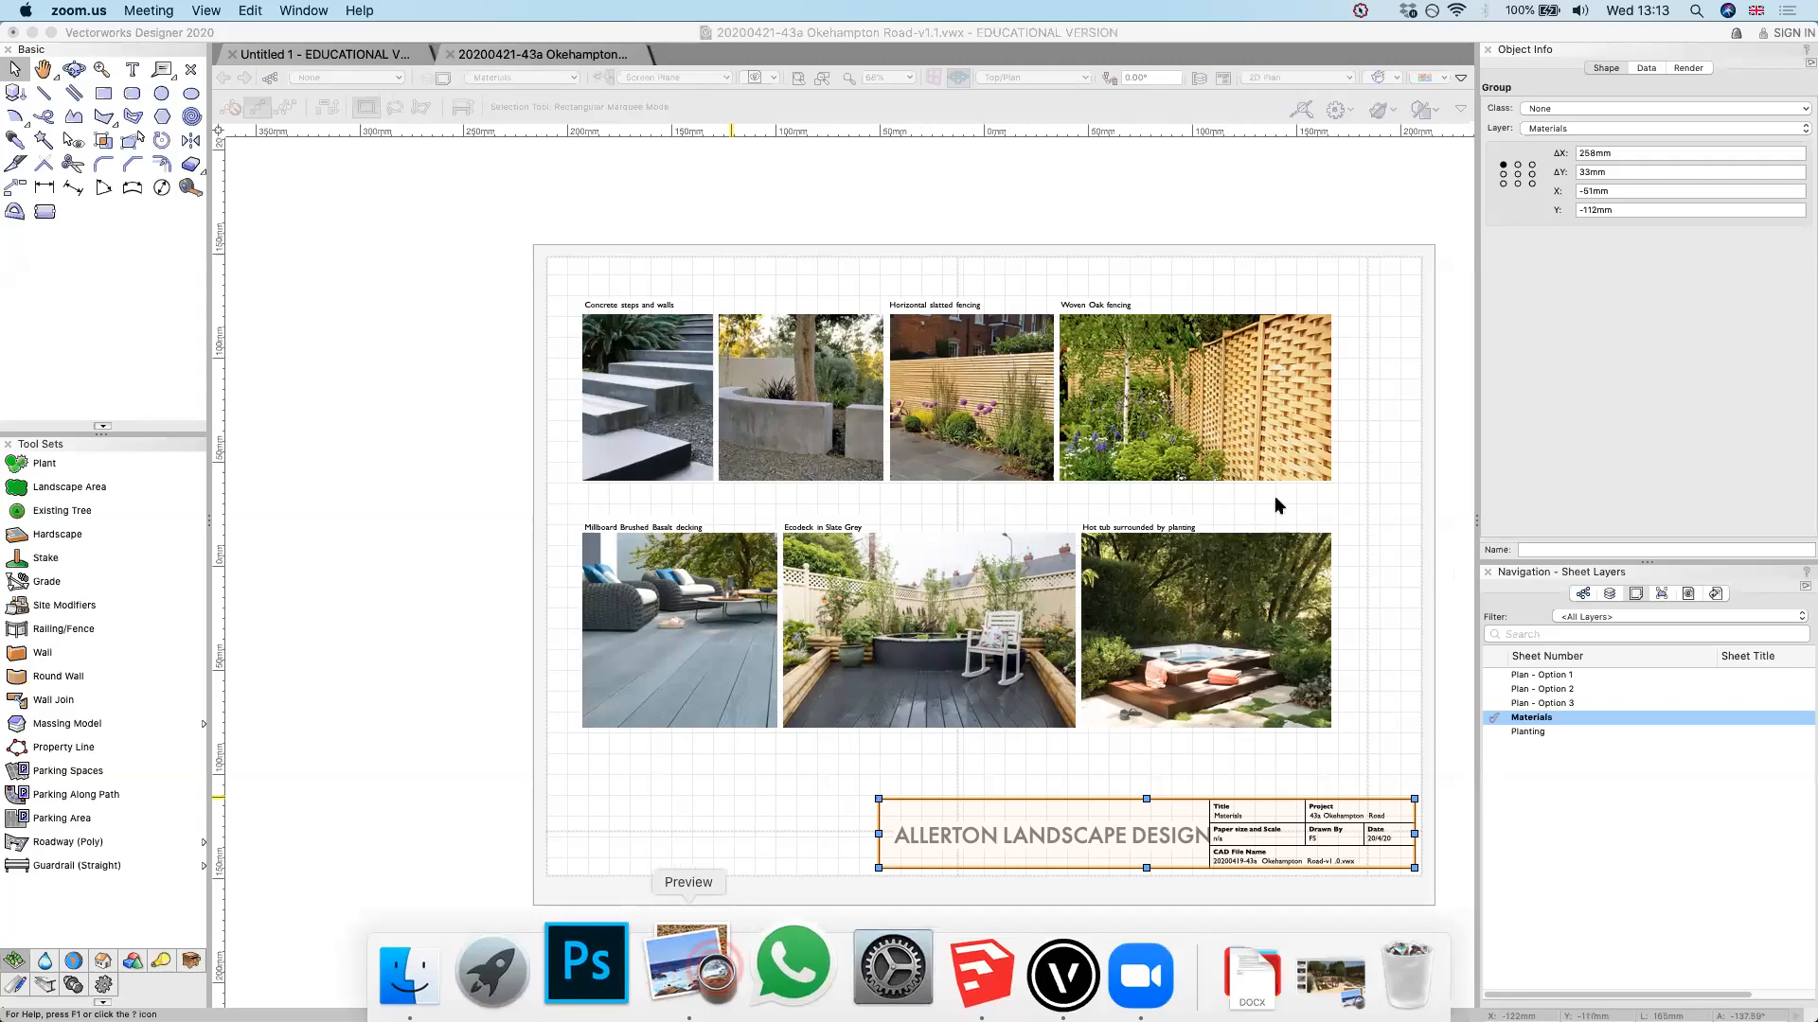
{"action": "left_click", "coordinate": [717, 973]}
{"action": "left_click", "coordinate": [1503, 615]}
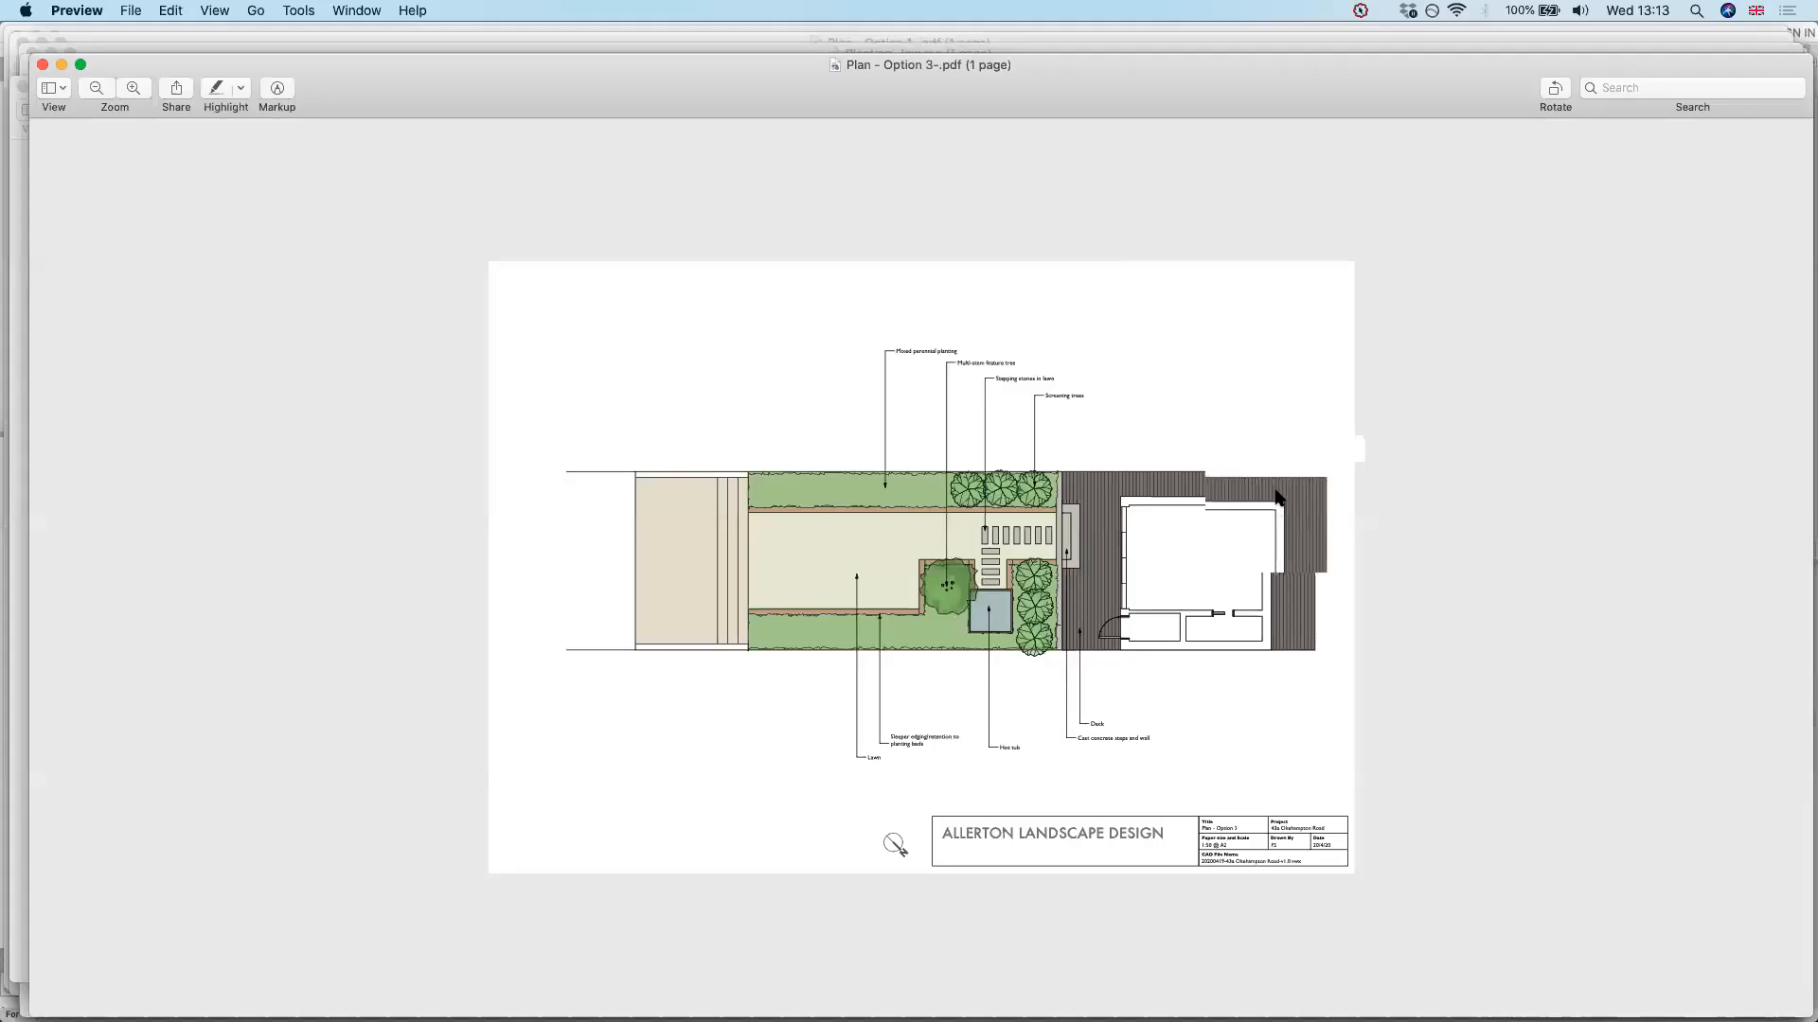
{"action": "key", "text": "ctrl+Down"}
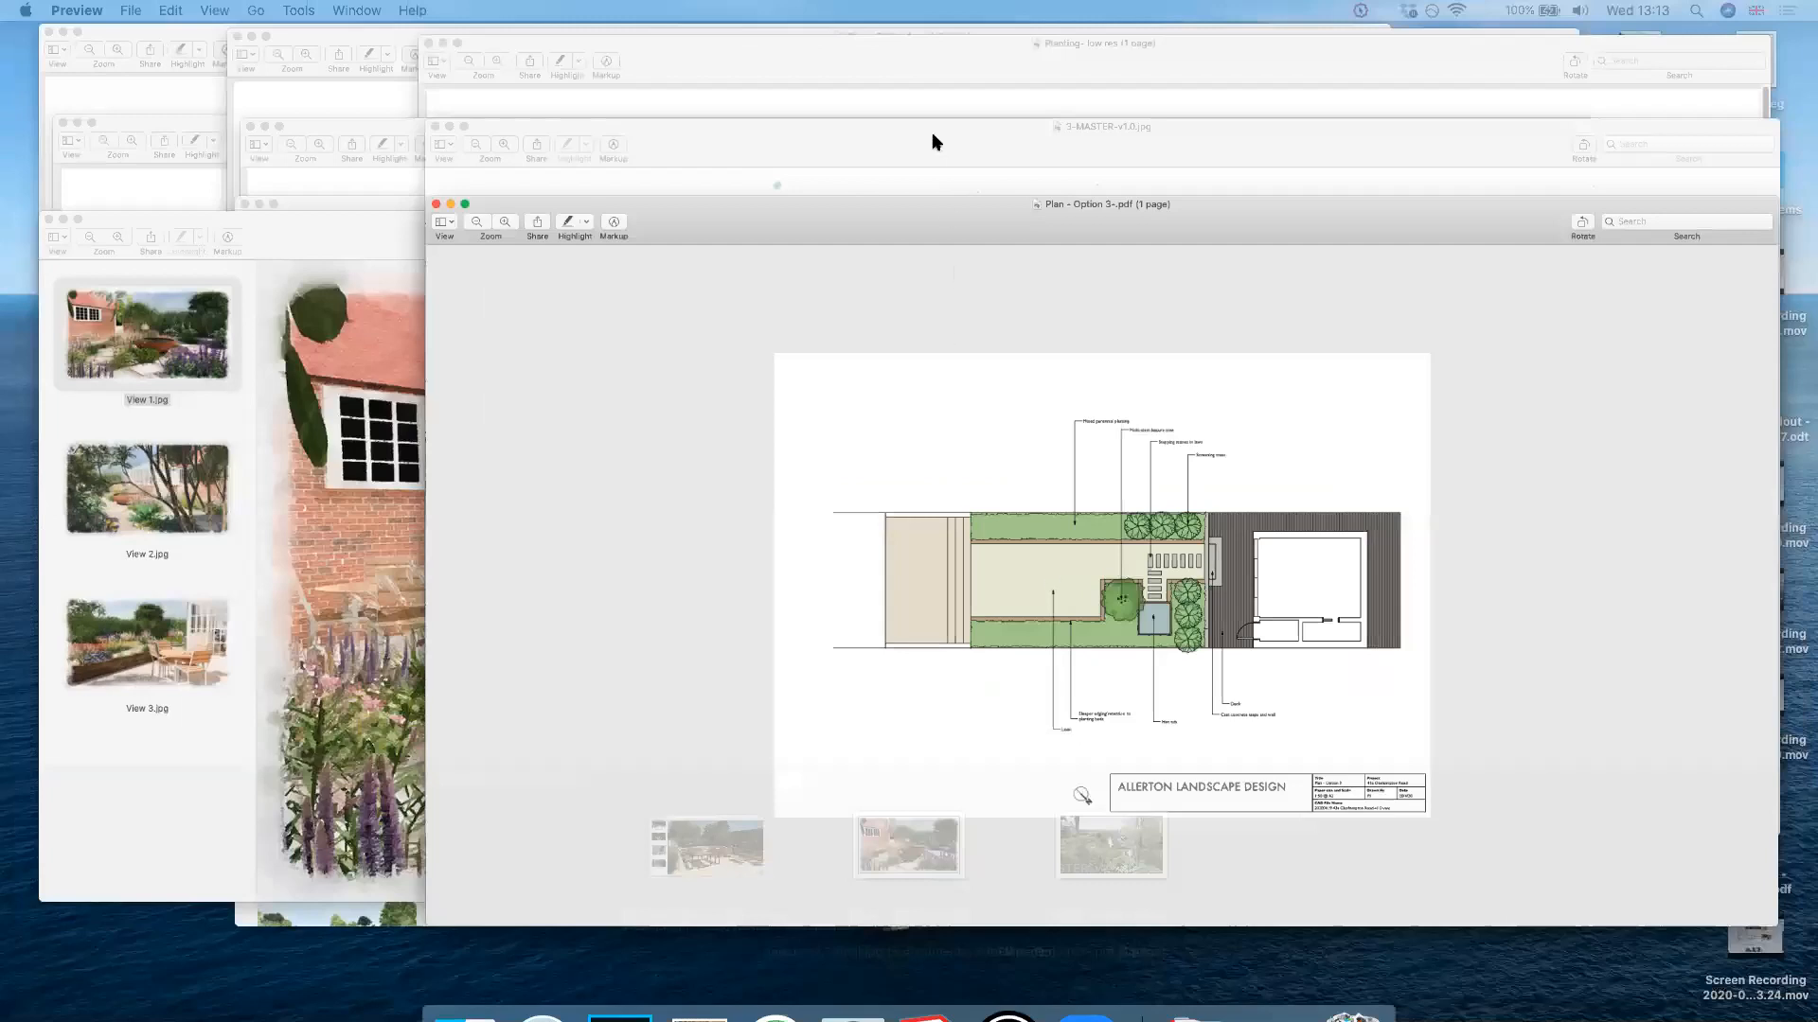
{"action": "key", "text": "super+grave"}
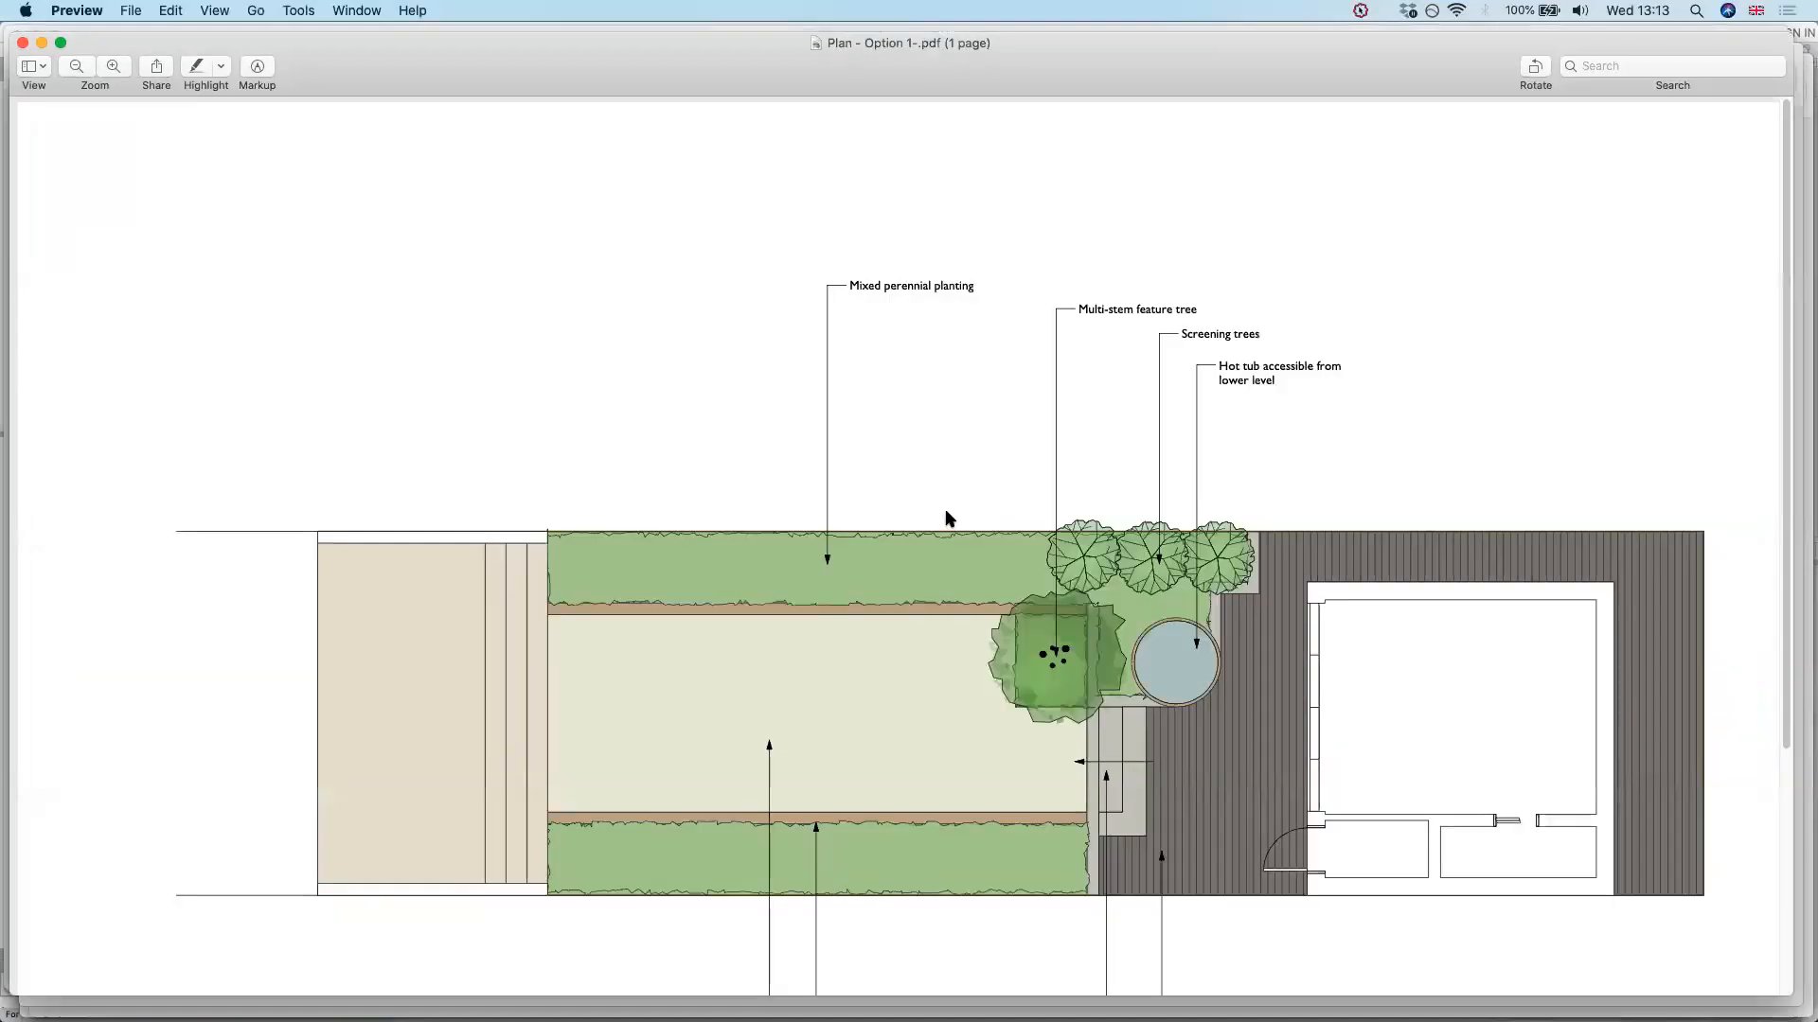
{"action": "key", "text": "super+minus"}
{"action": "key", "text": "super+minus"}
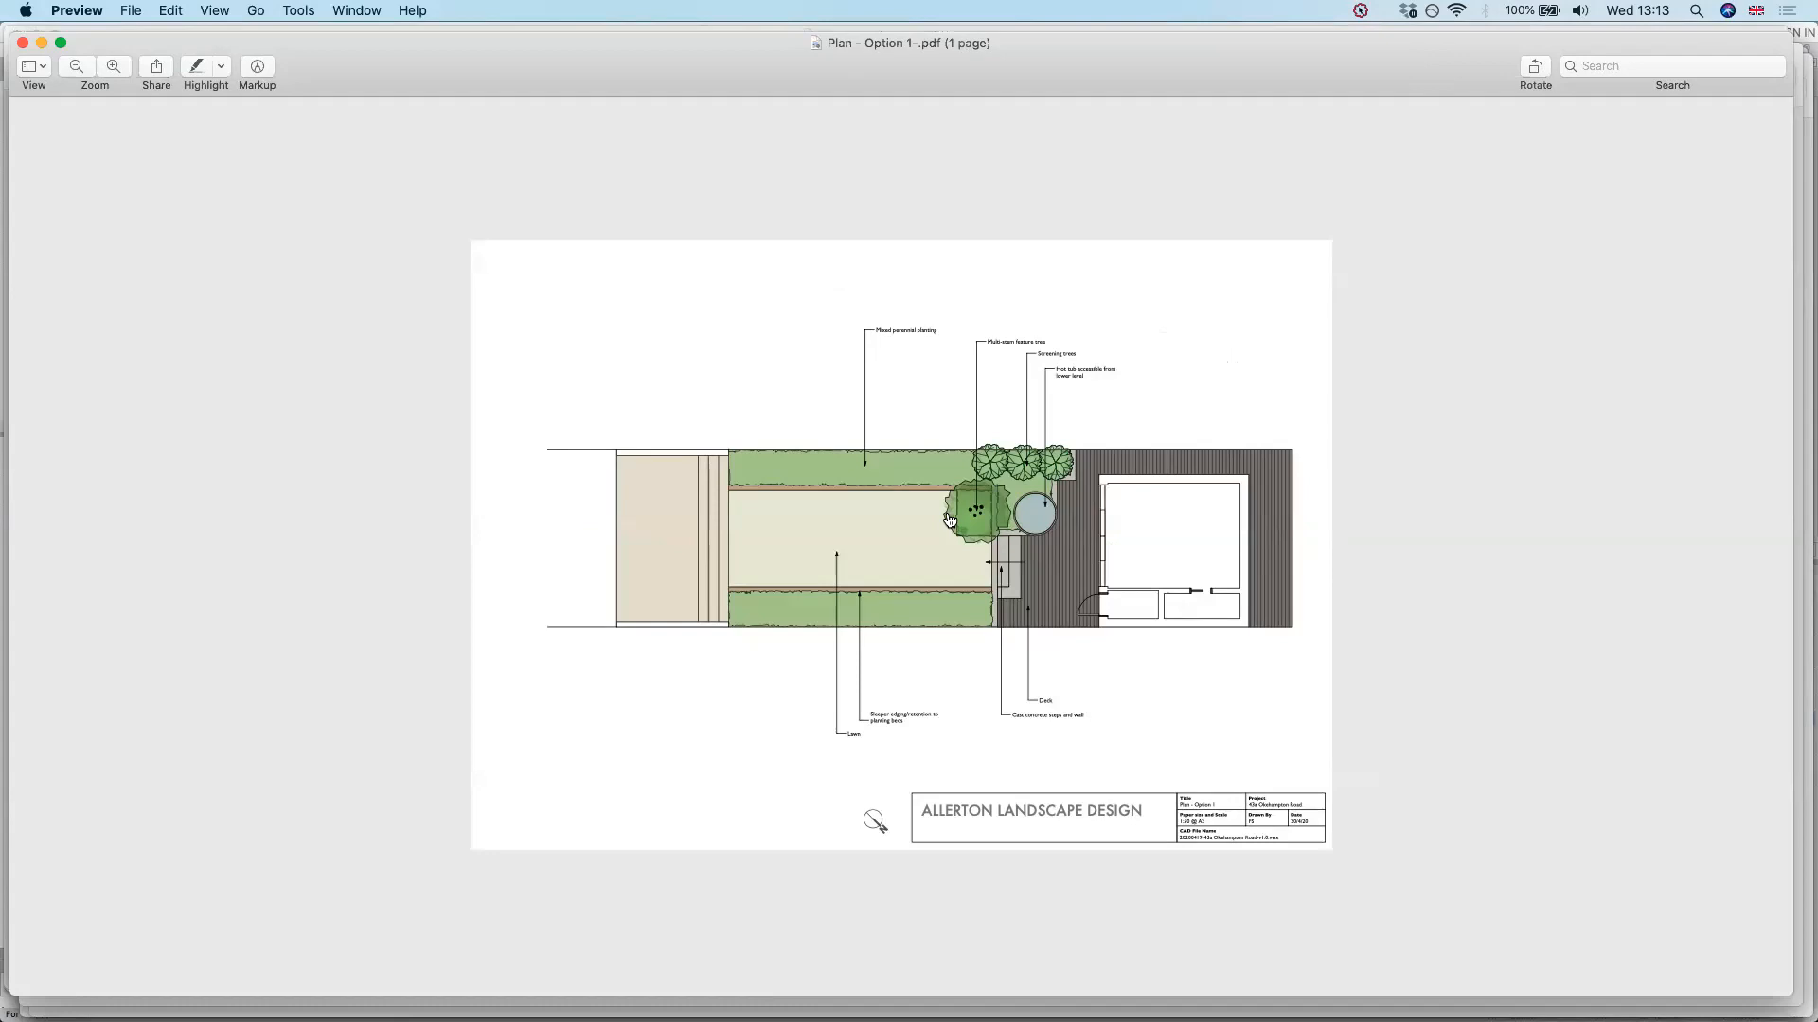
Switch back to Vectorworks, survey all open windows in an overview and bring Zoom to the front
{"action": "key", "text": "super+Tab"}
{"action": "key", "text": "super+Tab"}
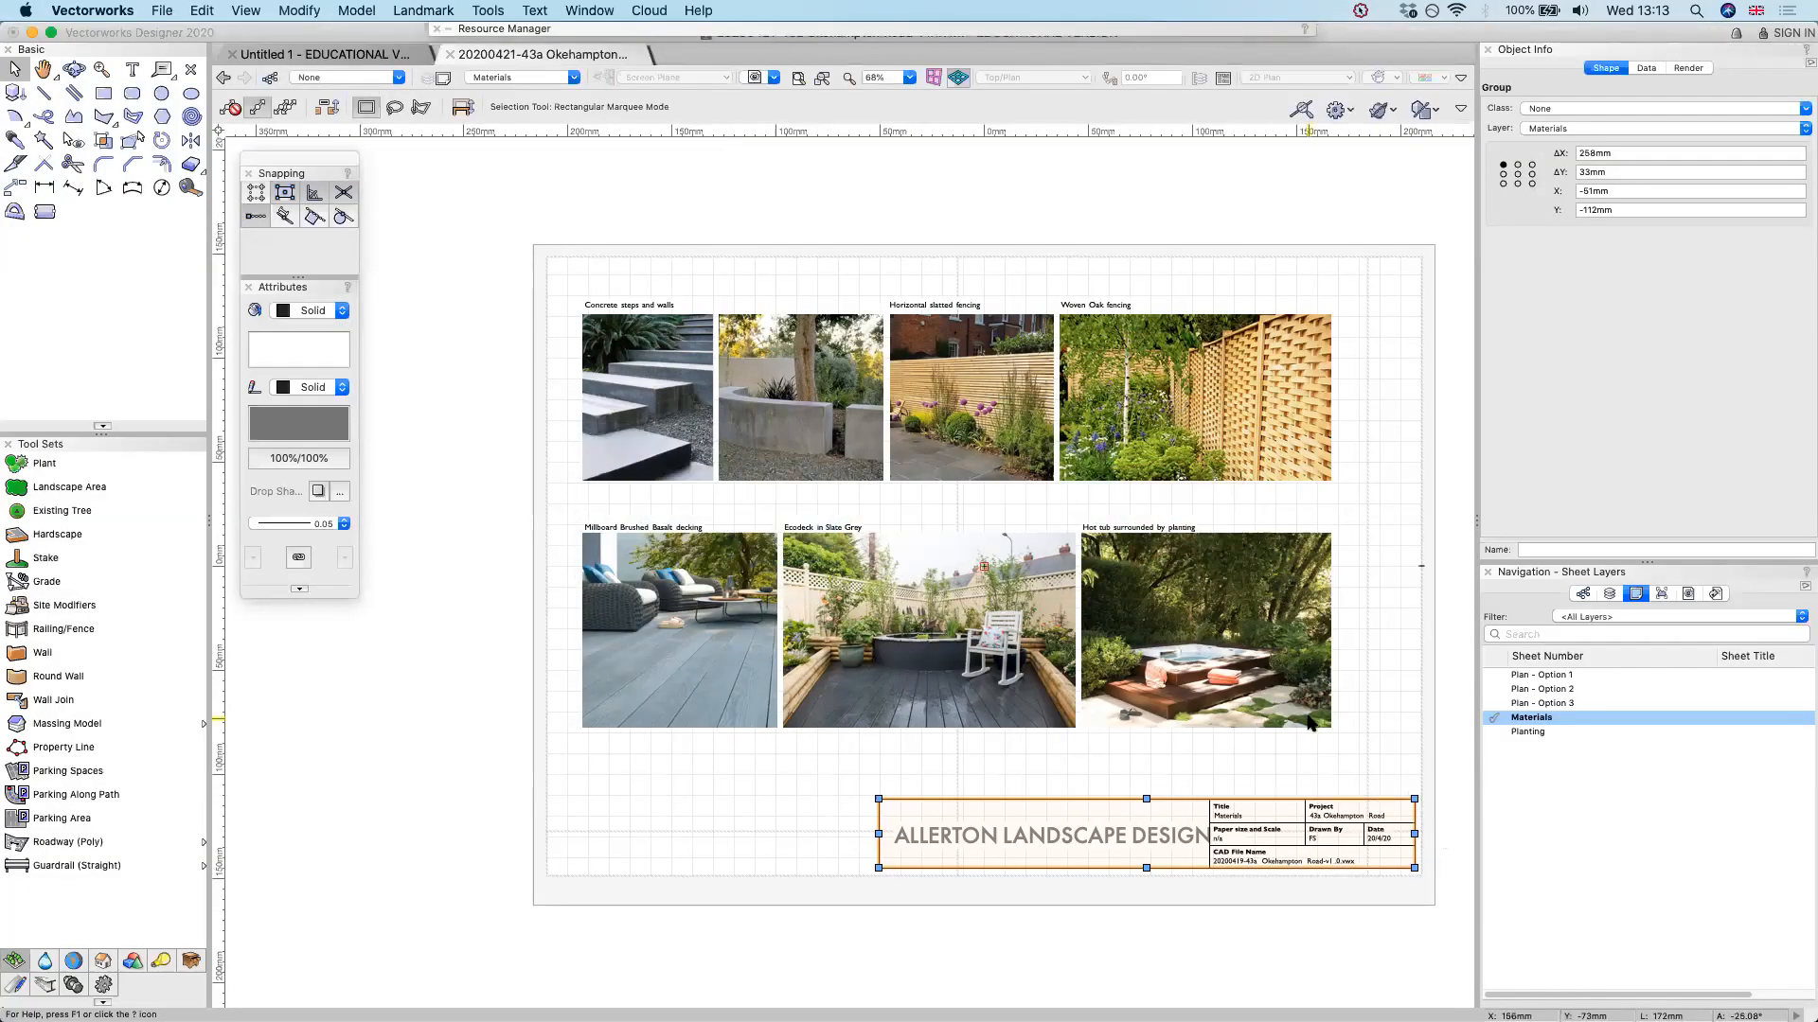
{"action": "key", "text": "ctrl+Up"}
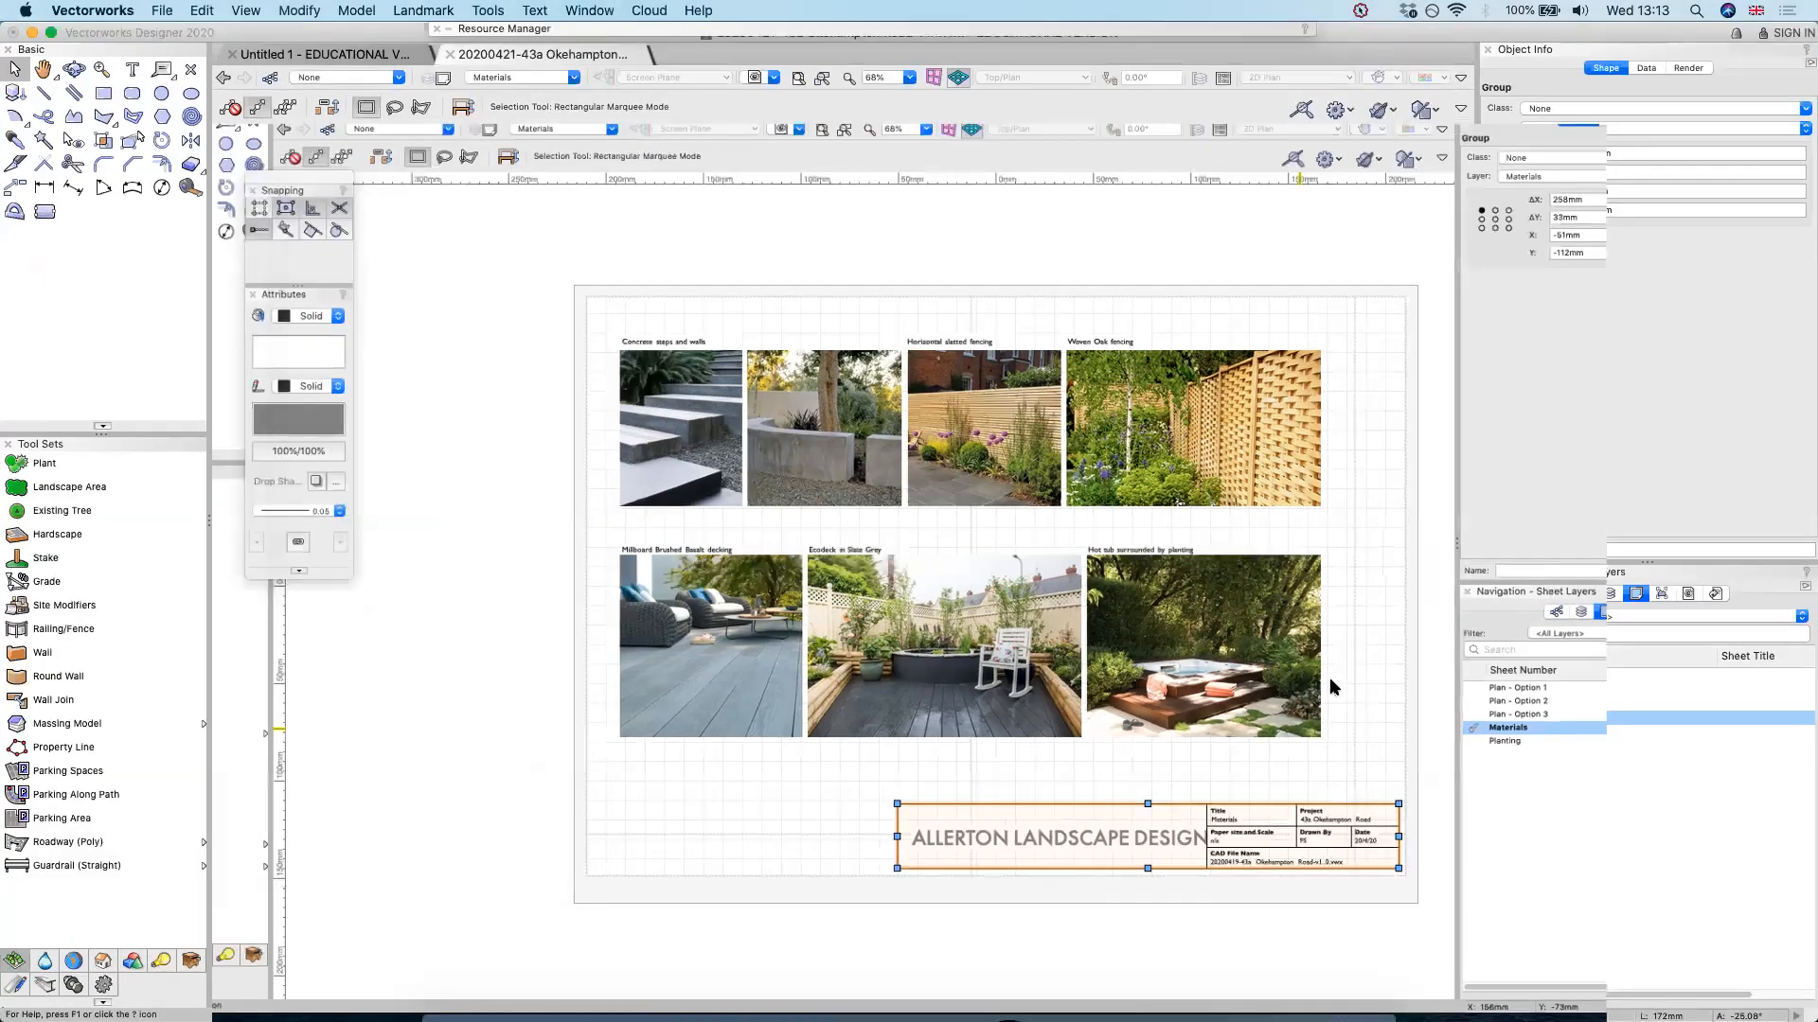
{"action": "key", "text": "ctrl+Up"}
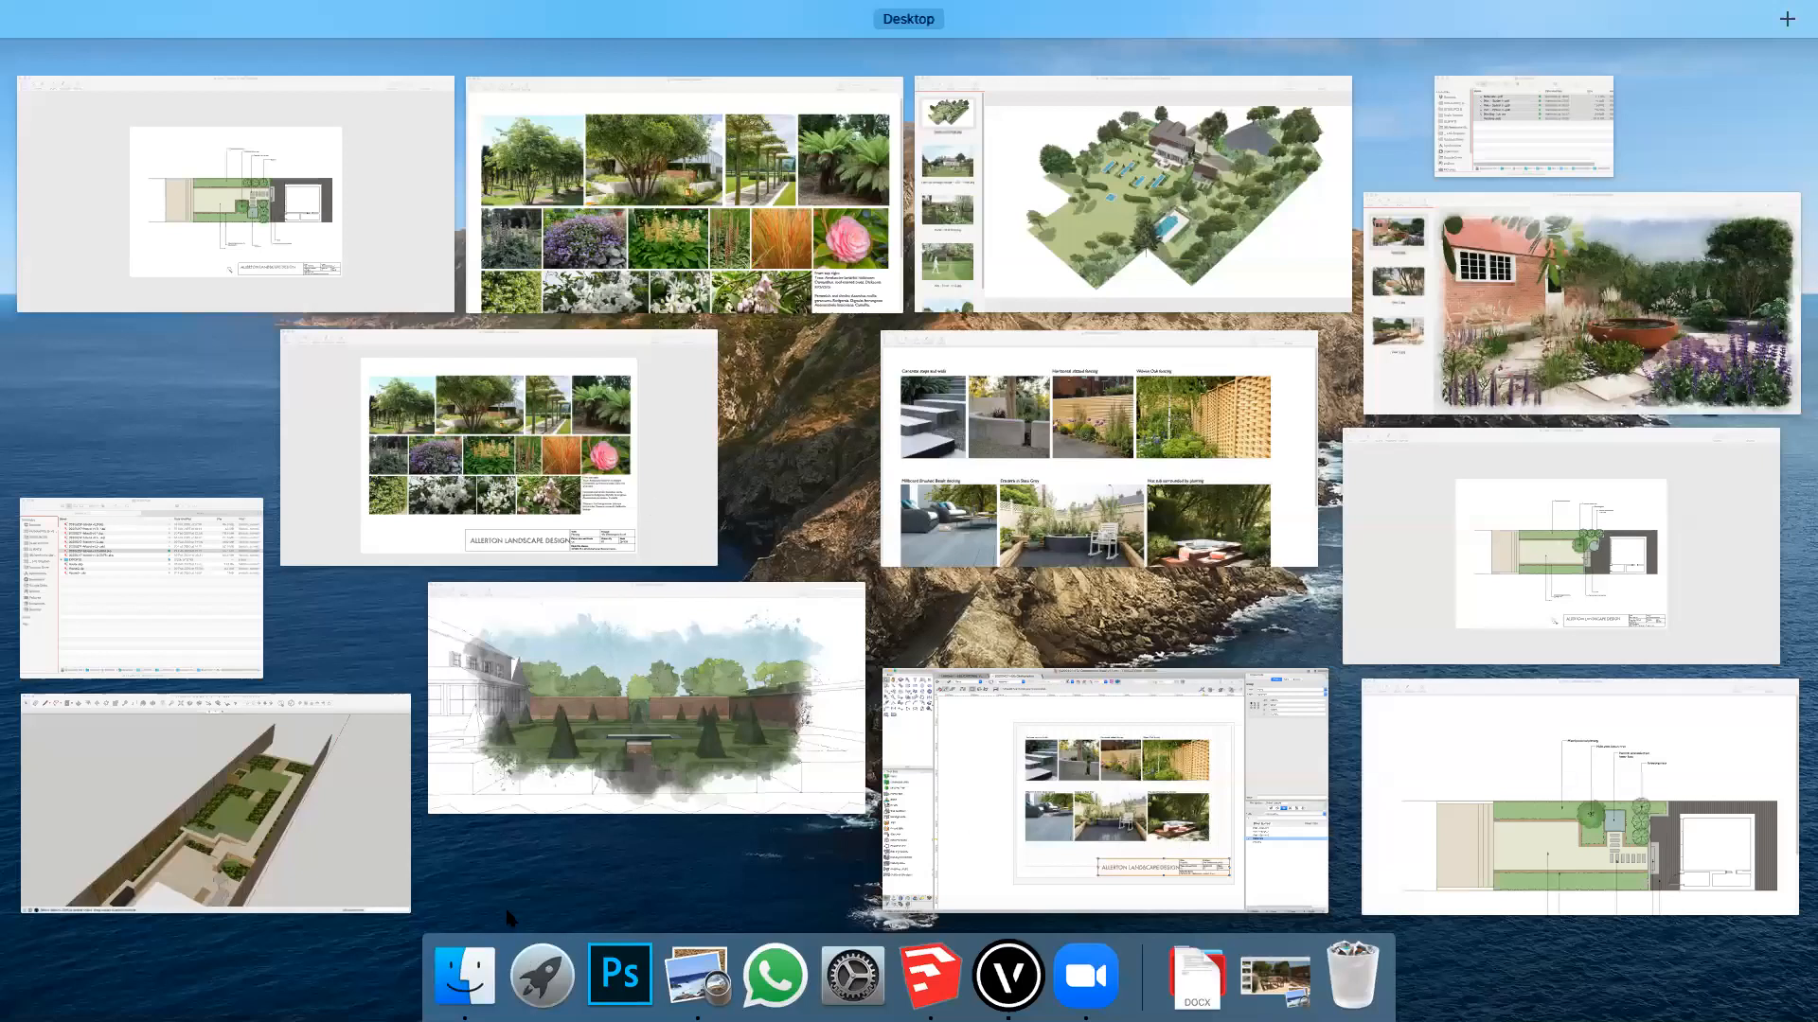
{"action": "left_click", "coordinate": [803, 822]}
{"action": "left_click", "coordinate": [1079, 961]}
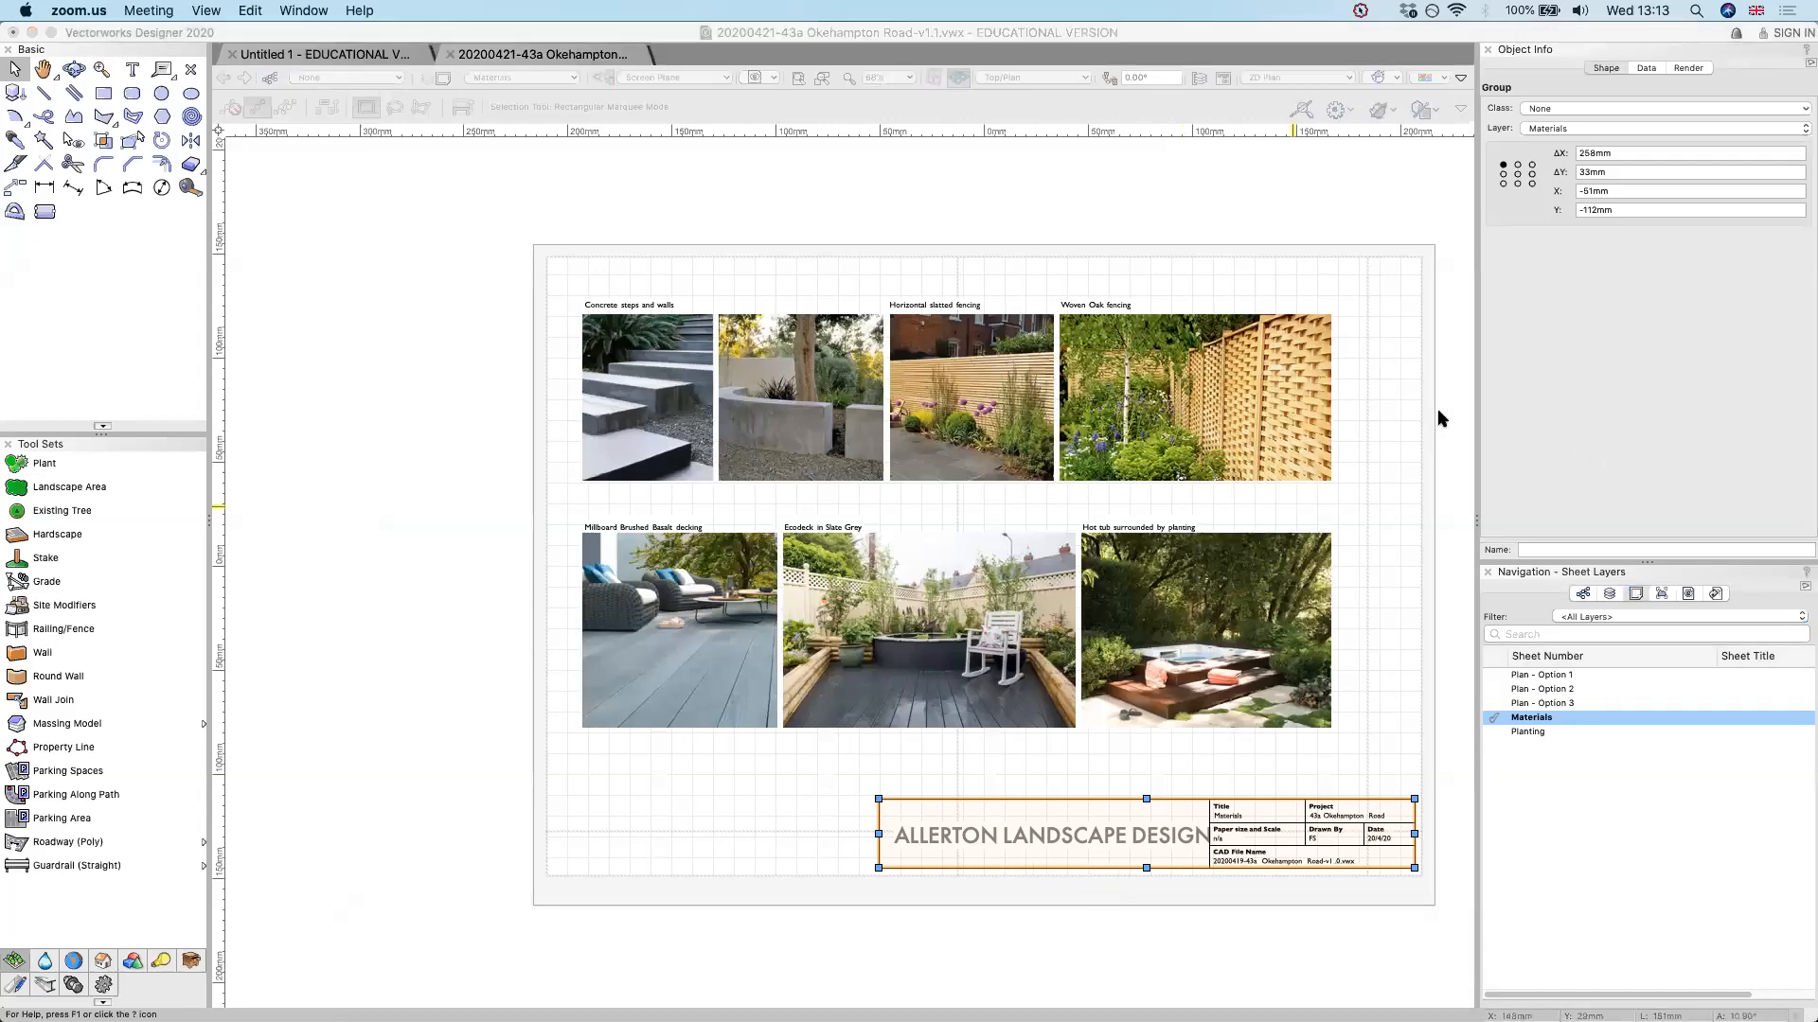
{"action": "left_click", "coordinate": [1776, 405]}
{"action": "left_click", "coordinate": [1693, 449]}
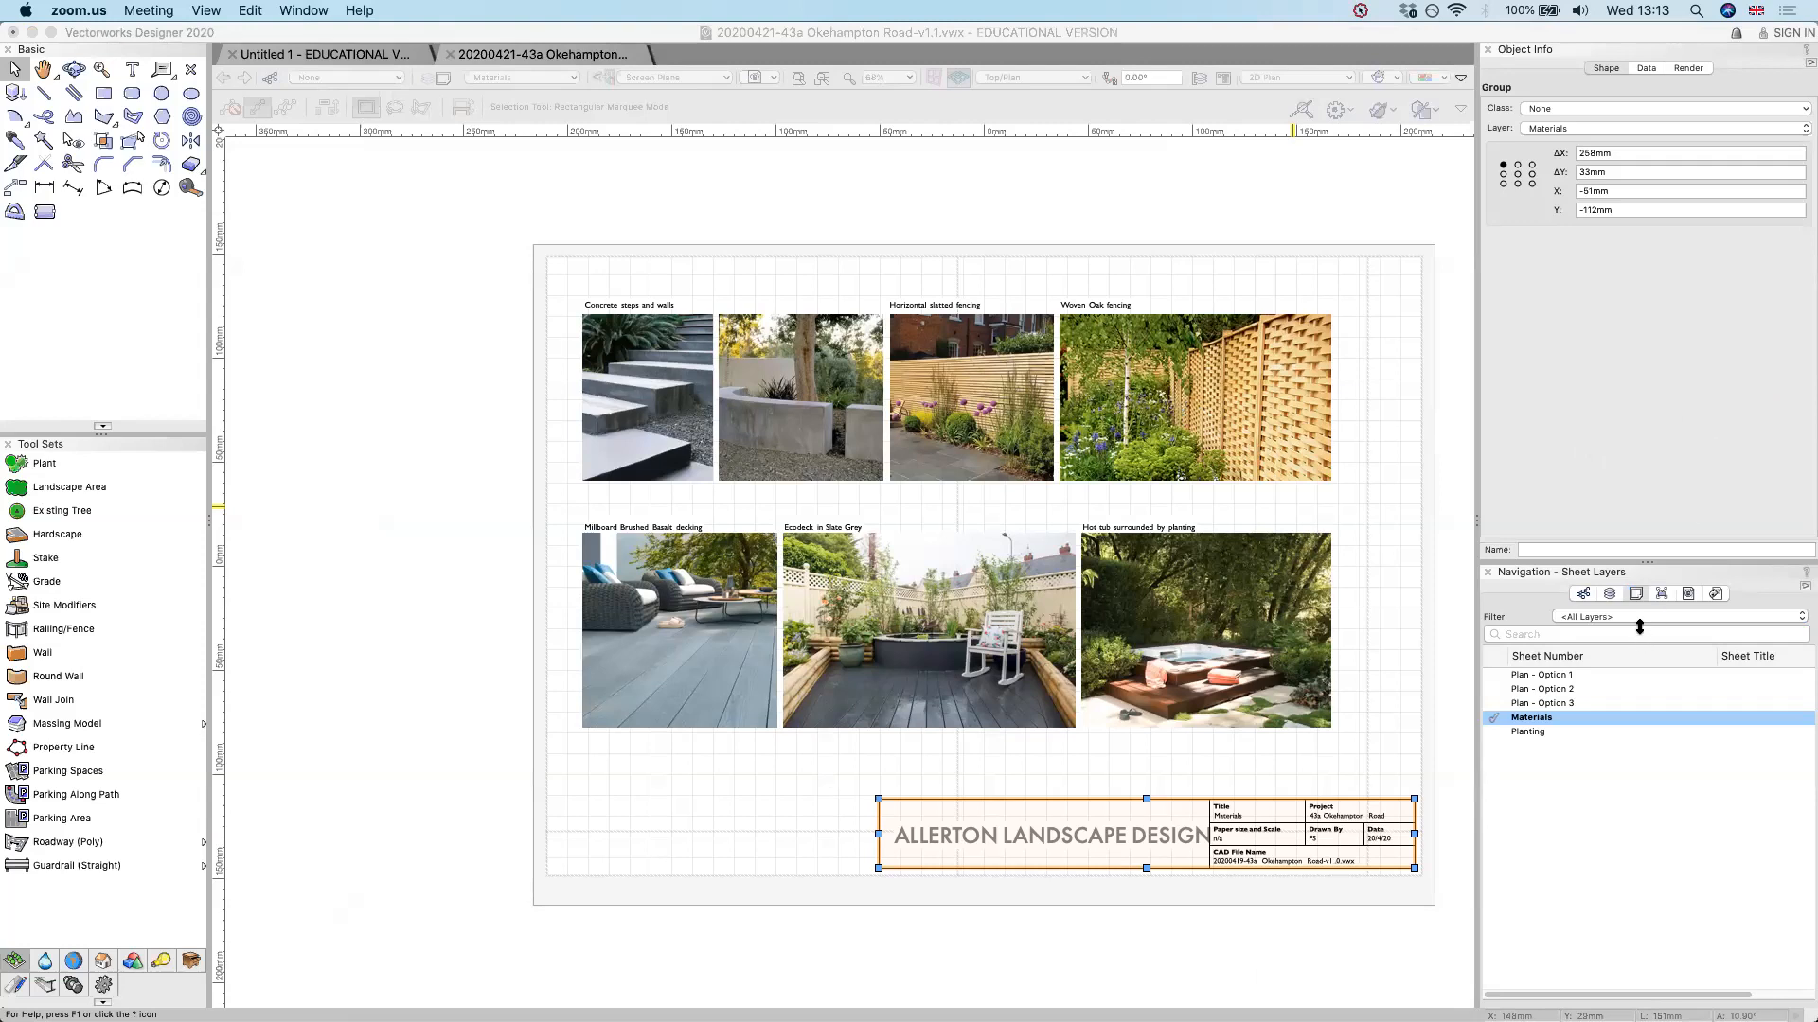
{"action": "left_click", "coordinate": [1600, 514]}
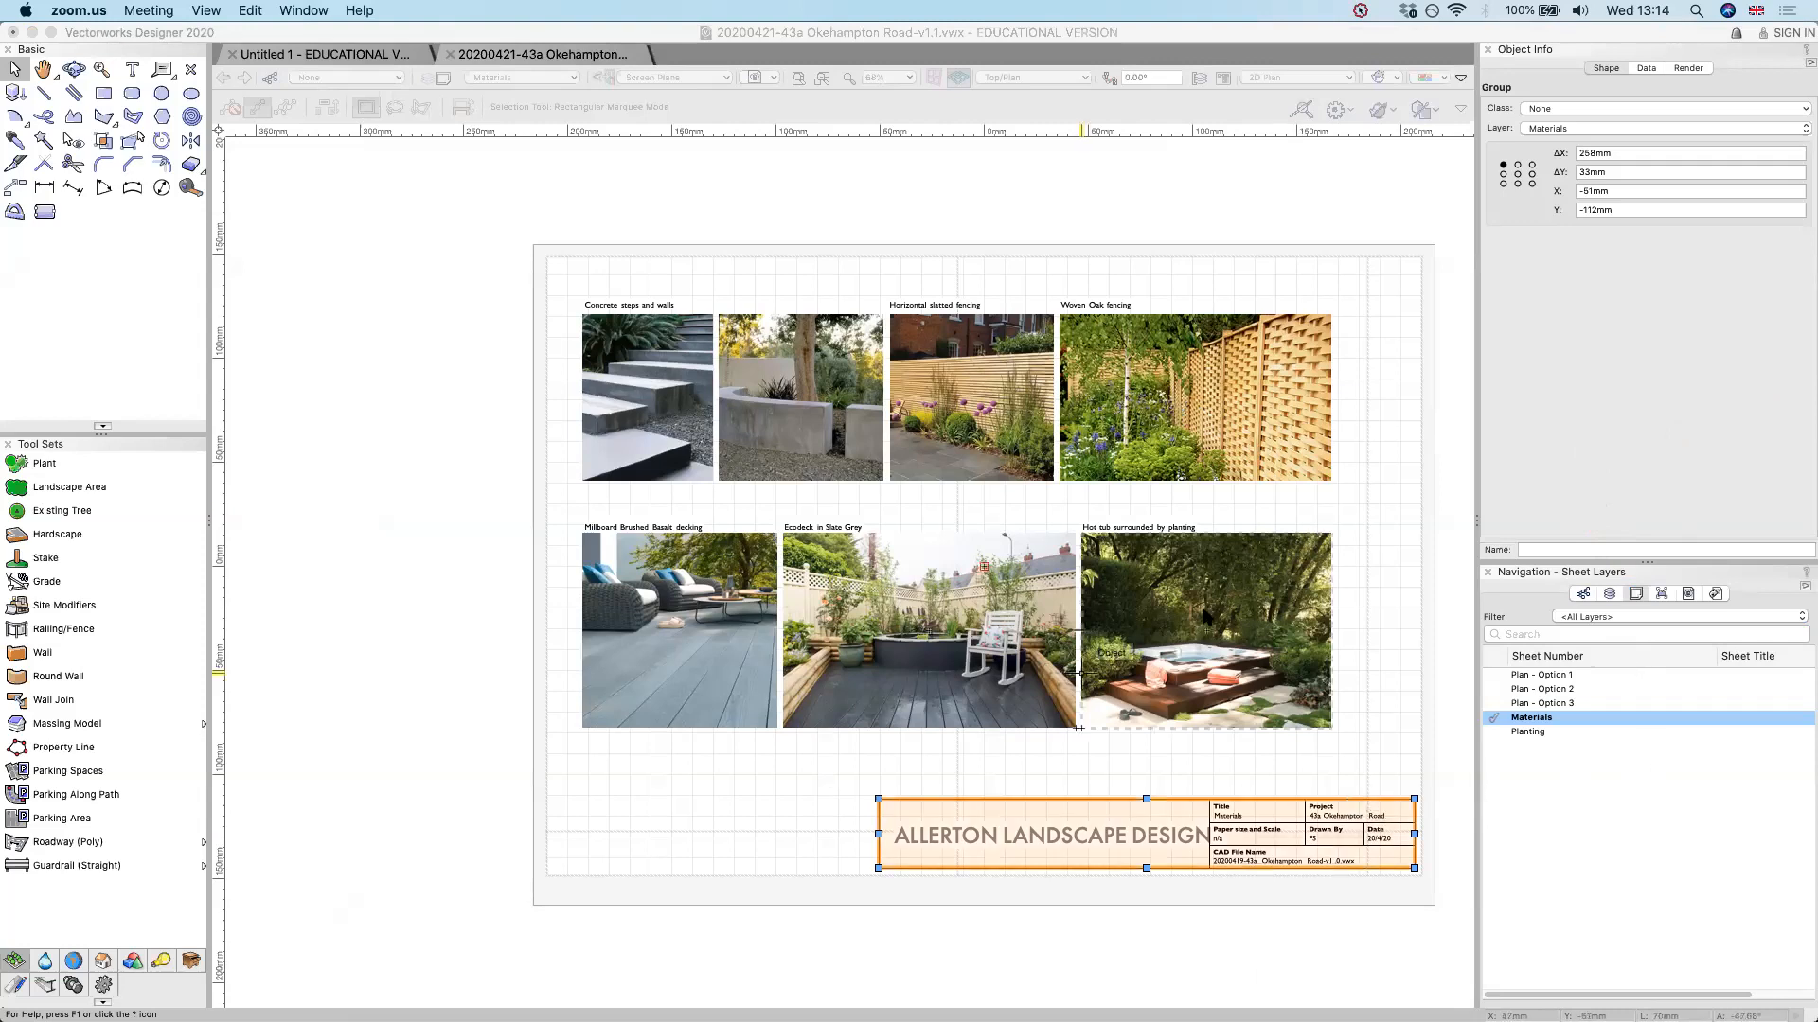
Return to Vectorworks, open the blank Untitled 1 document and fit its page to the window
{"action": "left_click", "coordinate": [1612, 508]}
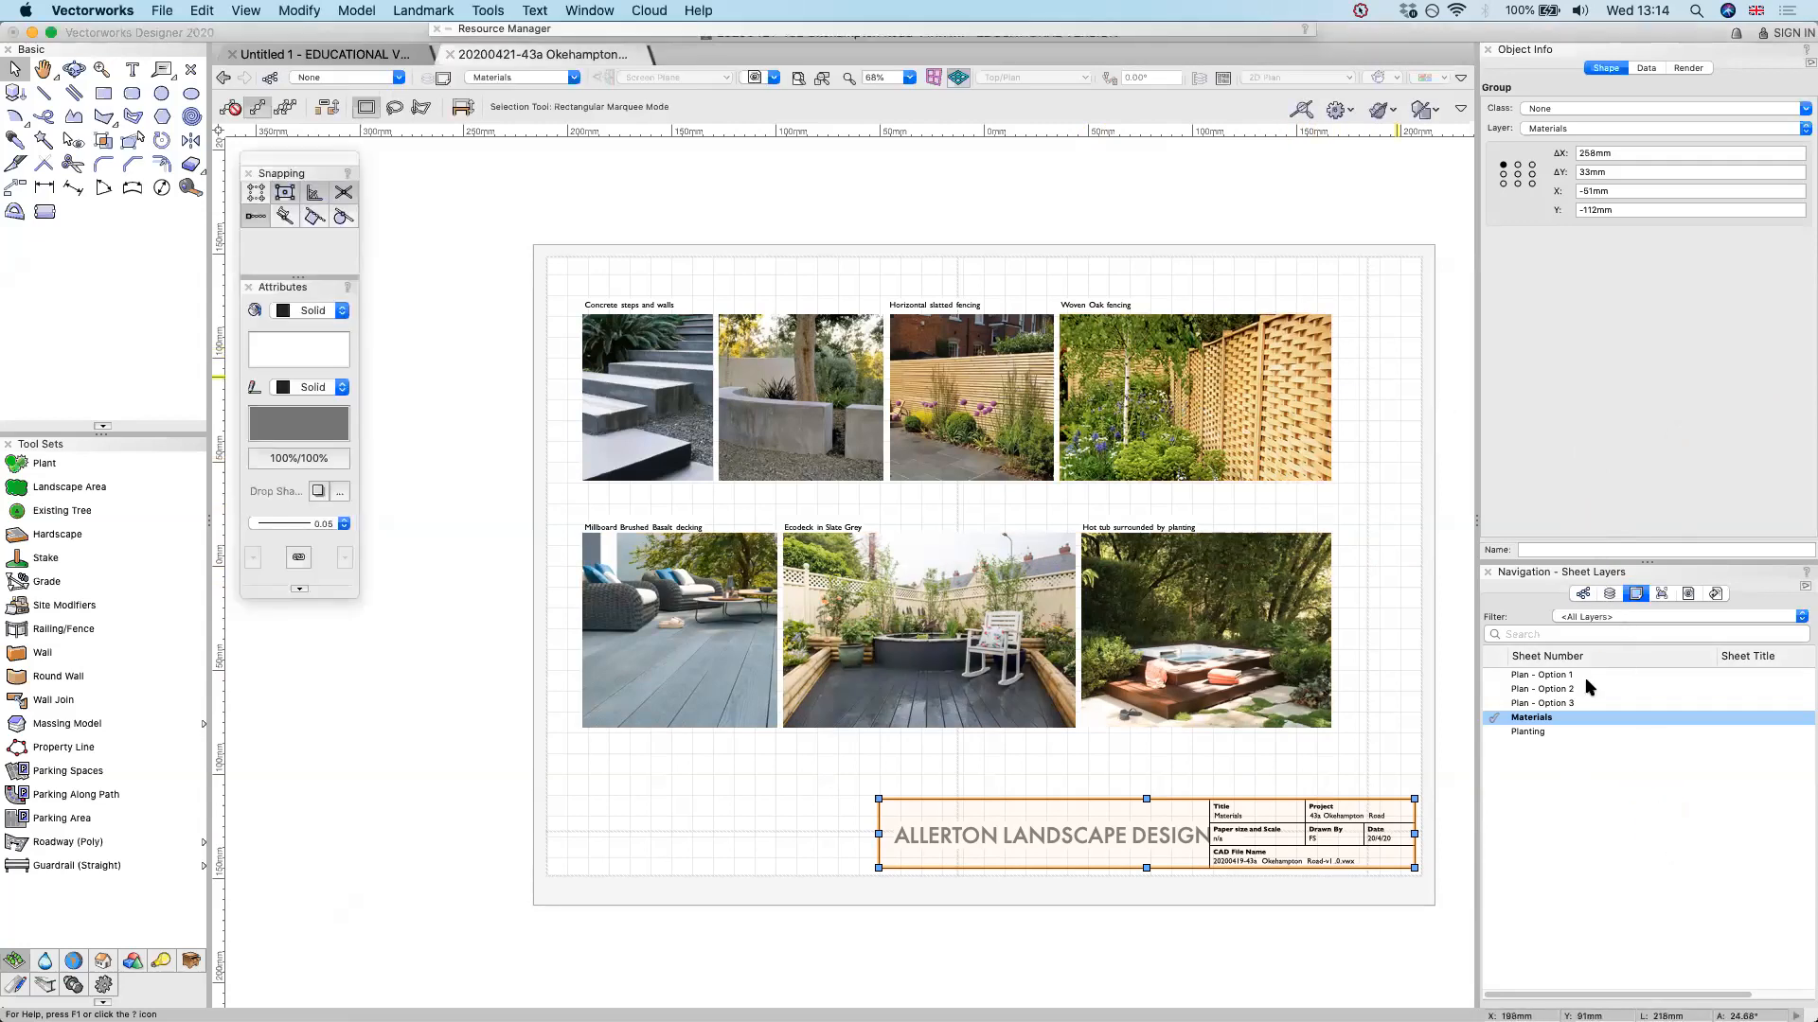
{"action": "left_click", "coordinate": [360, 54]}
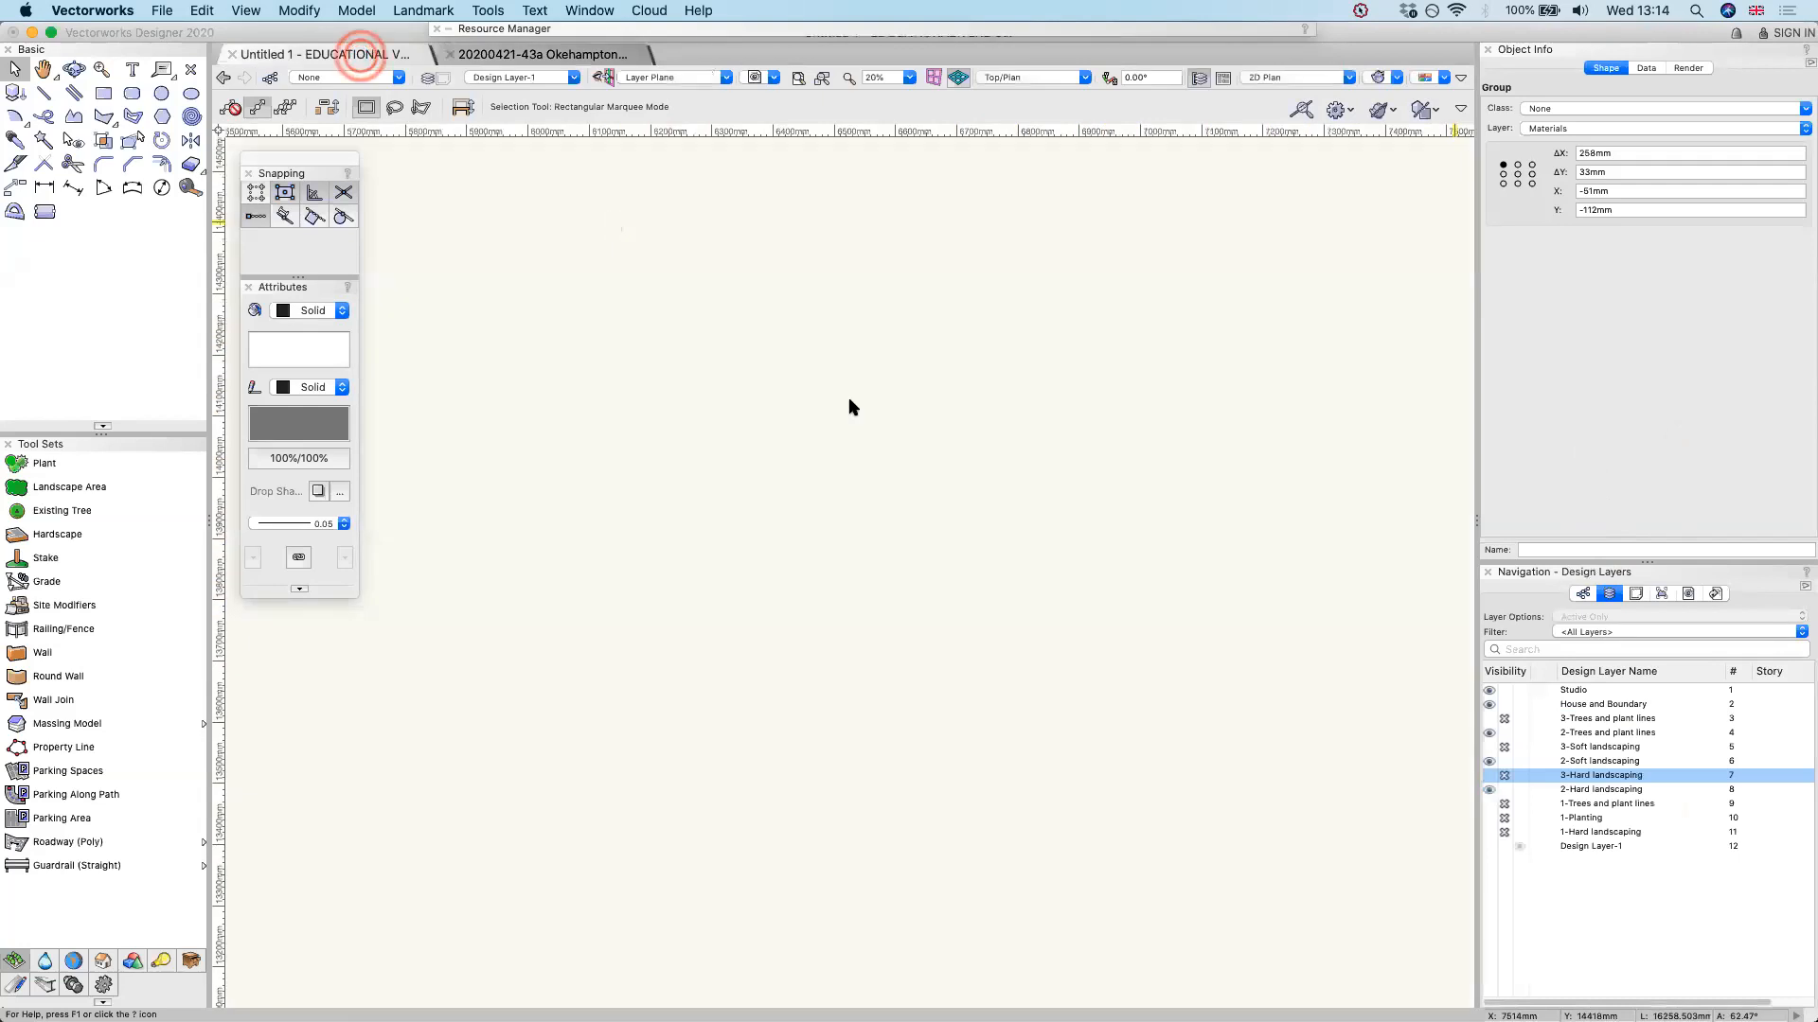
{"action": "left_click", "coordinate": [798, 78]}
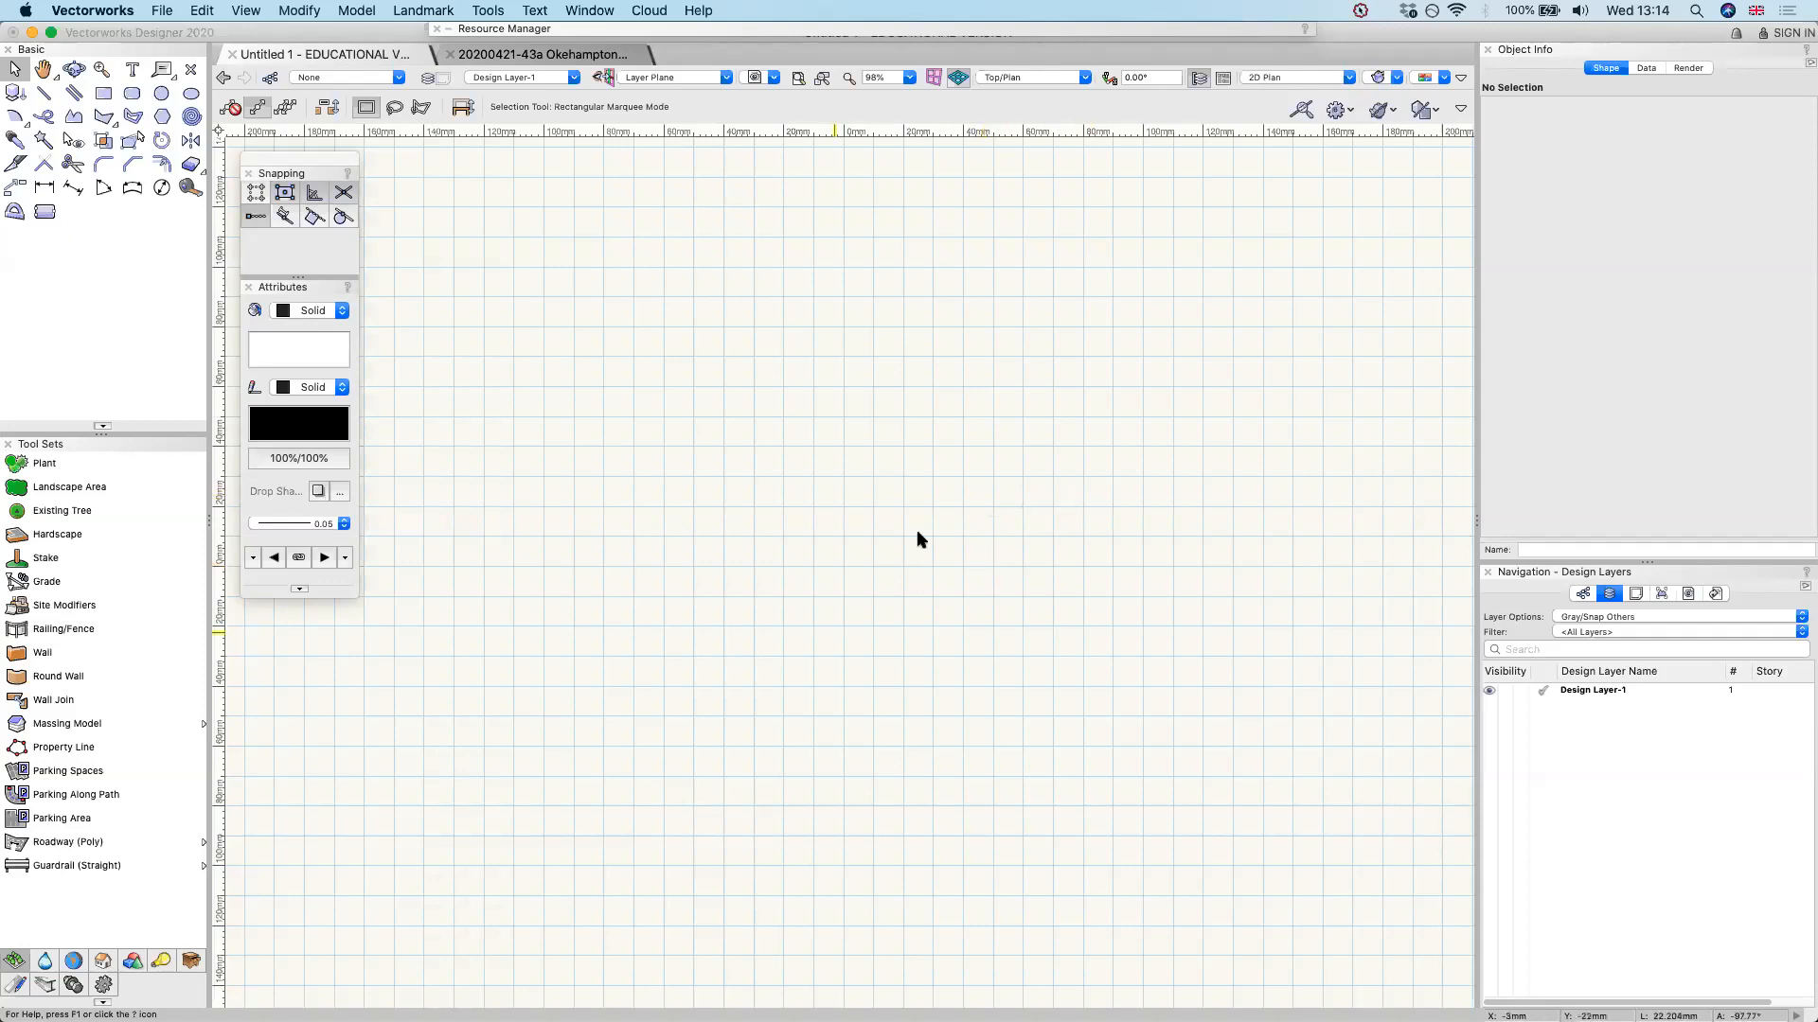
{"action": "scroll", "coordinate": [927, 569], "scroll_direction": "down", "scroll_amount": 1}
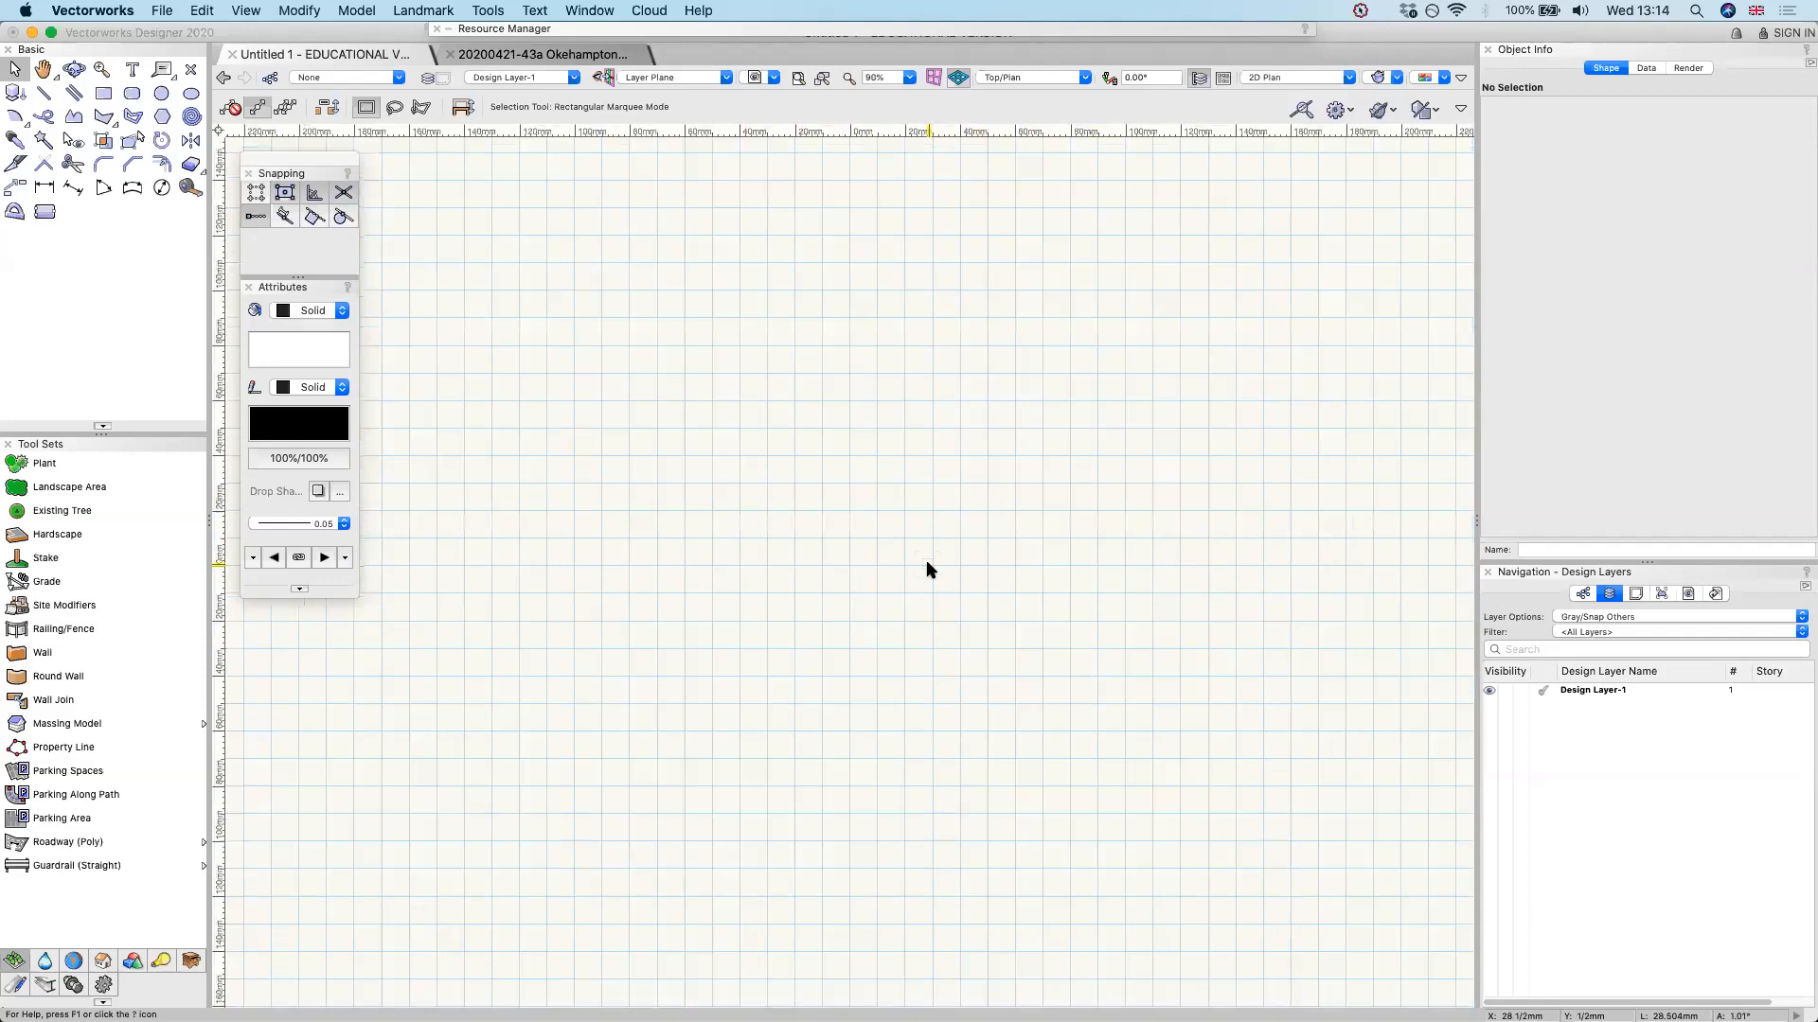
{"action": "scroll", "coordinate": [927, 569], "scroll_direction": "down", "scroll_amount": 1}
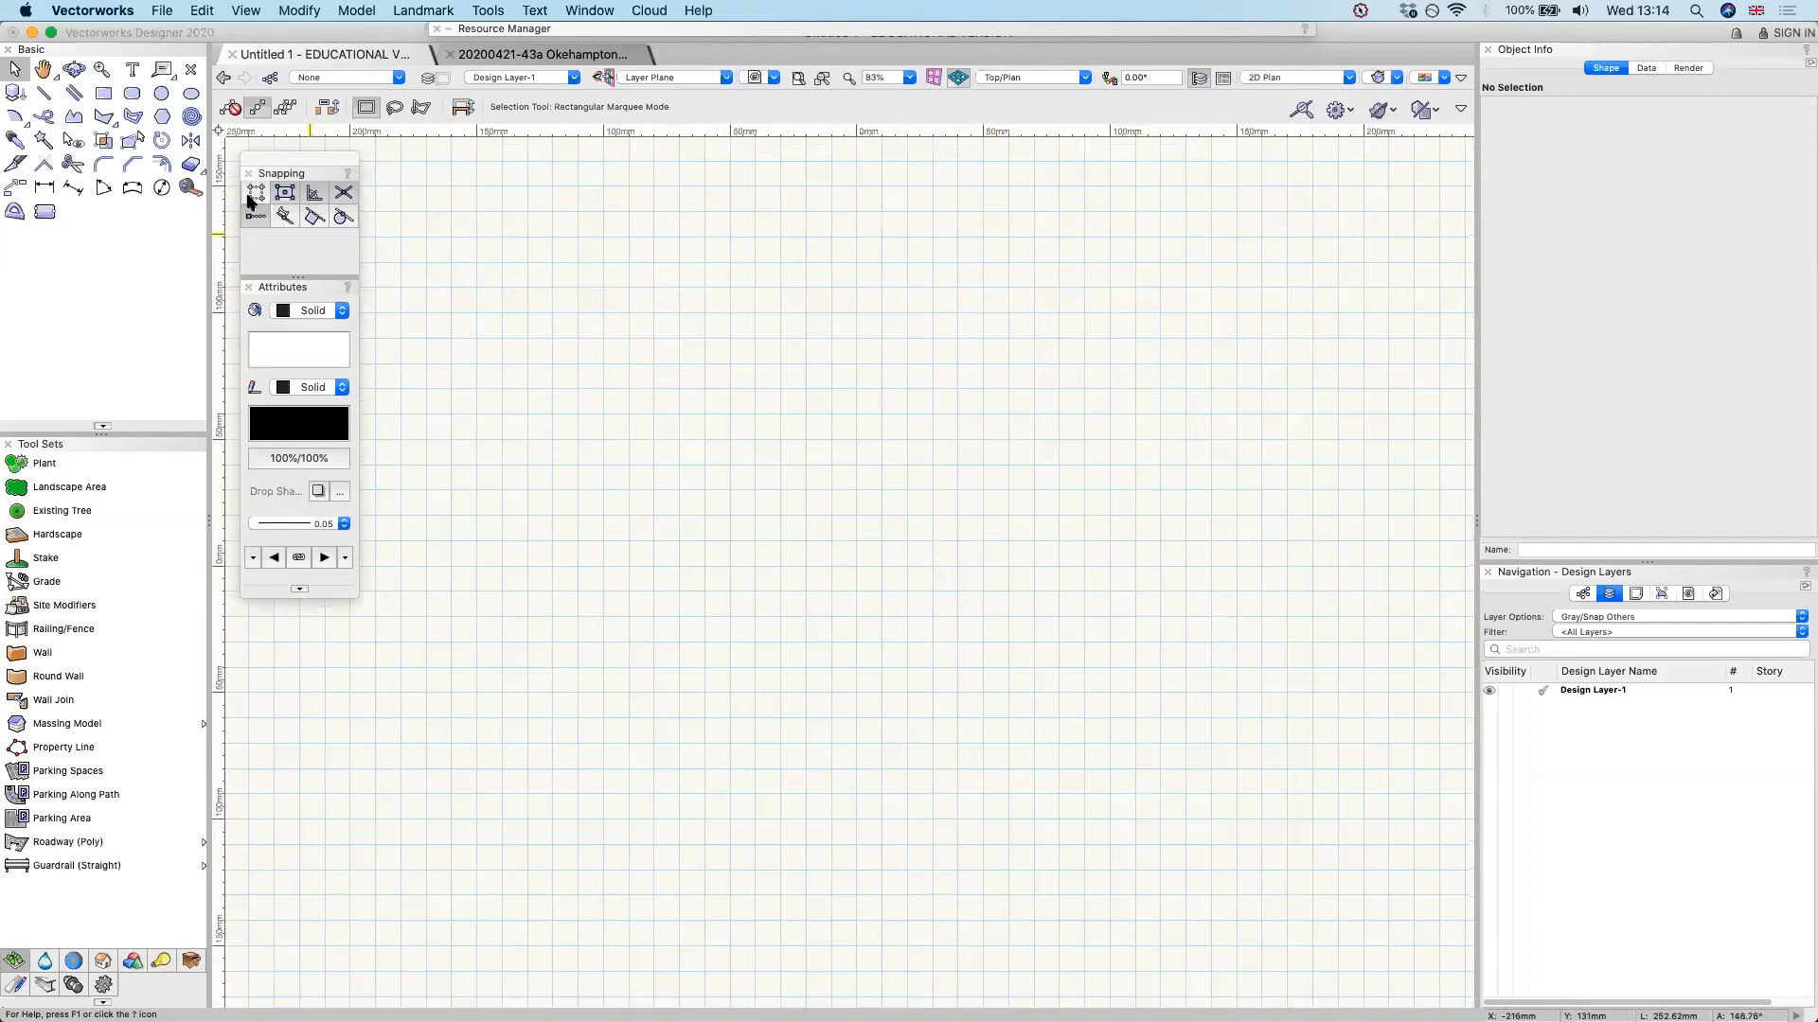
Activate the Rectangle tool, zoom far out from the drawing and fit the page back to the window
{"action": "left_click", "coordinate": [104, 98]}
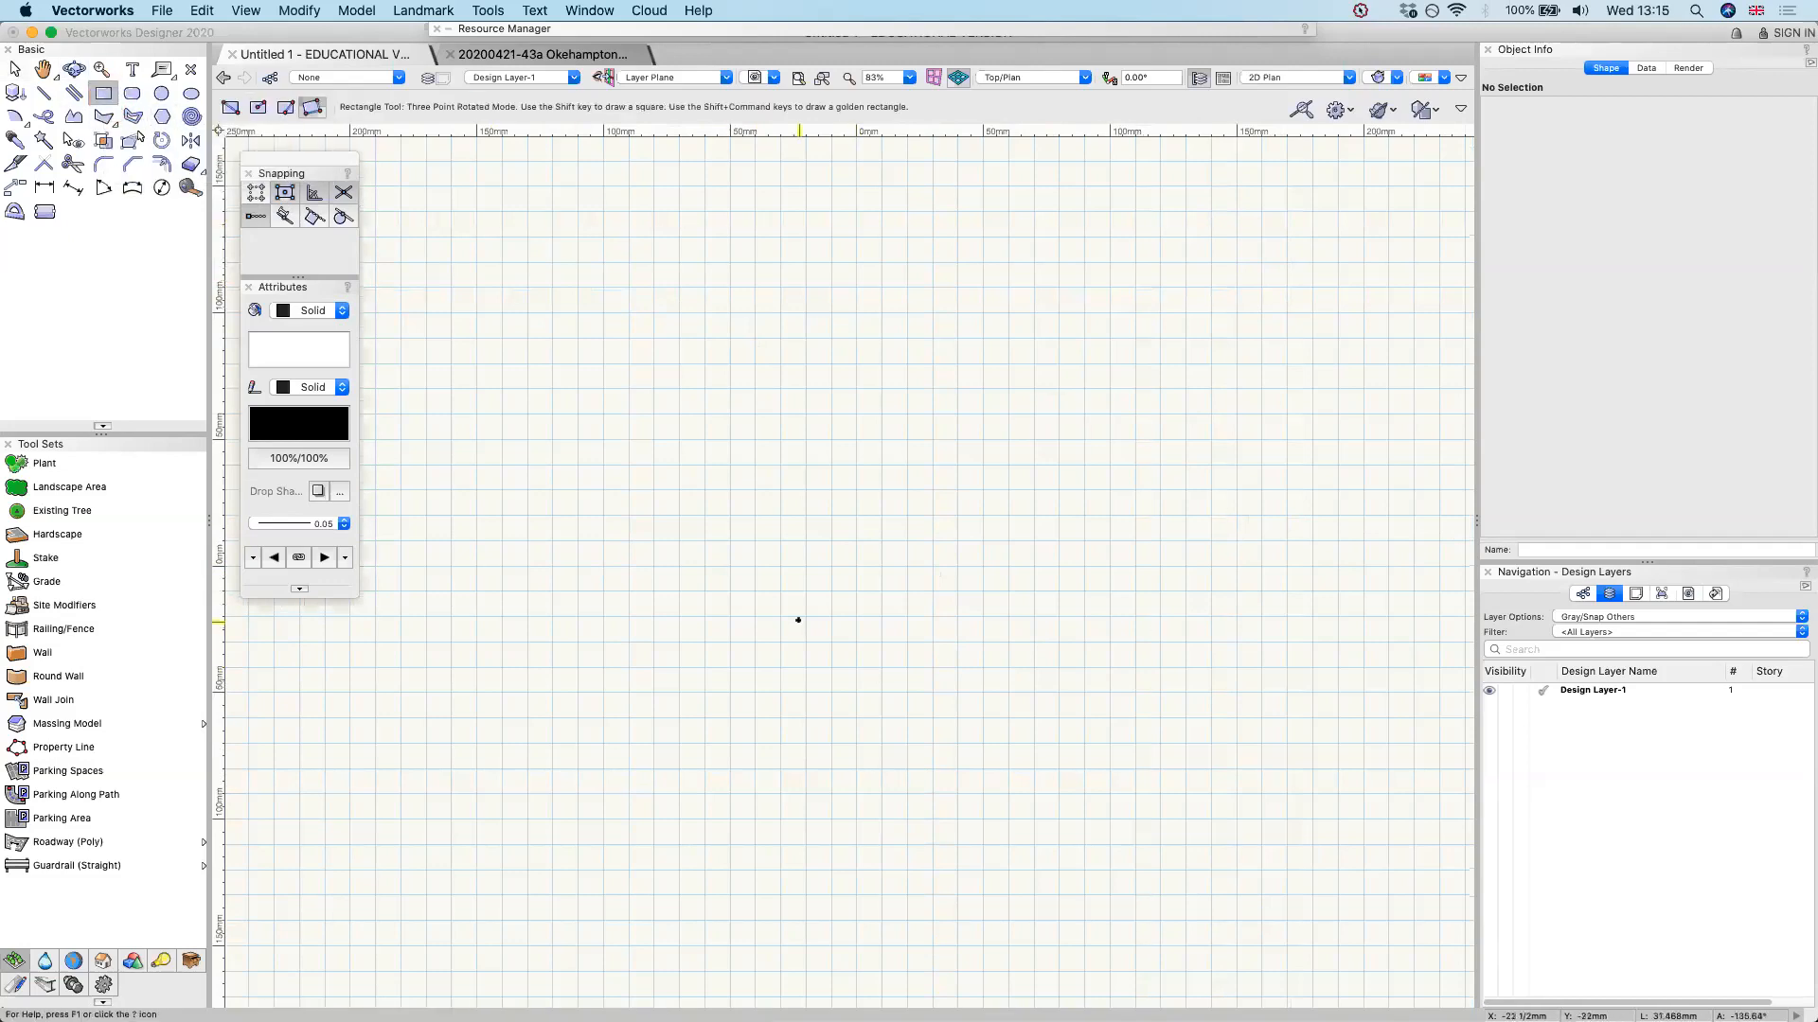
{"action": "scroll", "coordinate": [798, 620], "scroll_direction": "down", "scroll_amount": 1}
{"action": "scroll", "coordinate": [798, 620], "scroll_direction": "down", "scroll_amount": 1}
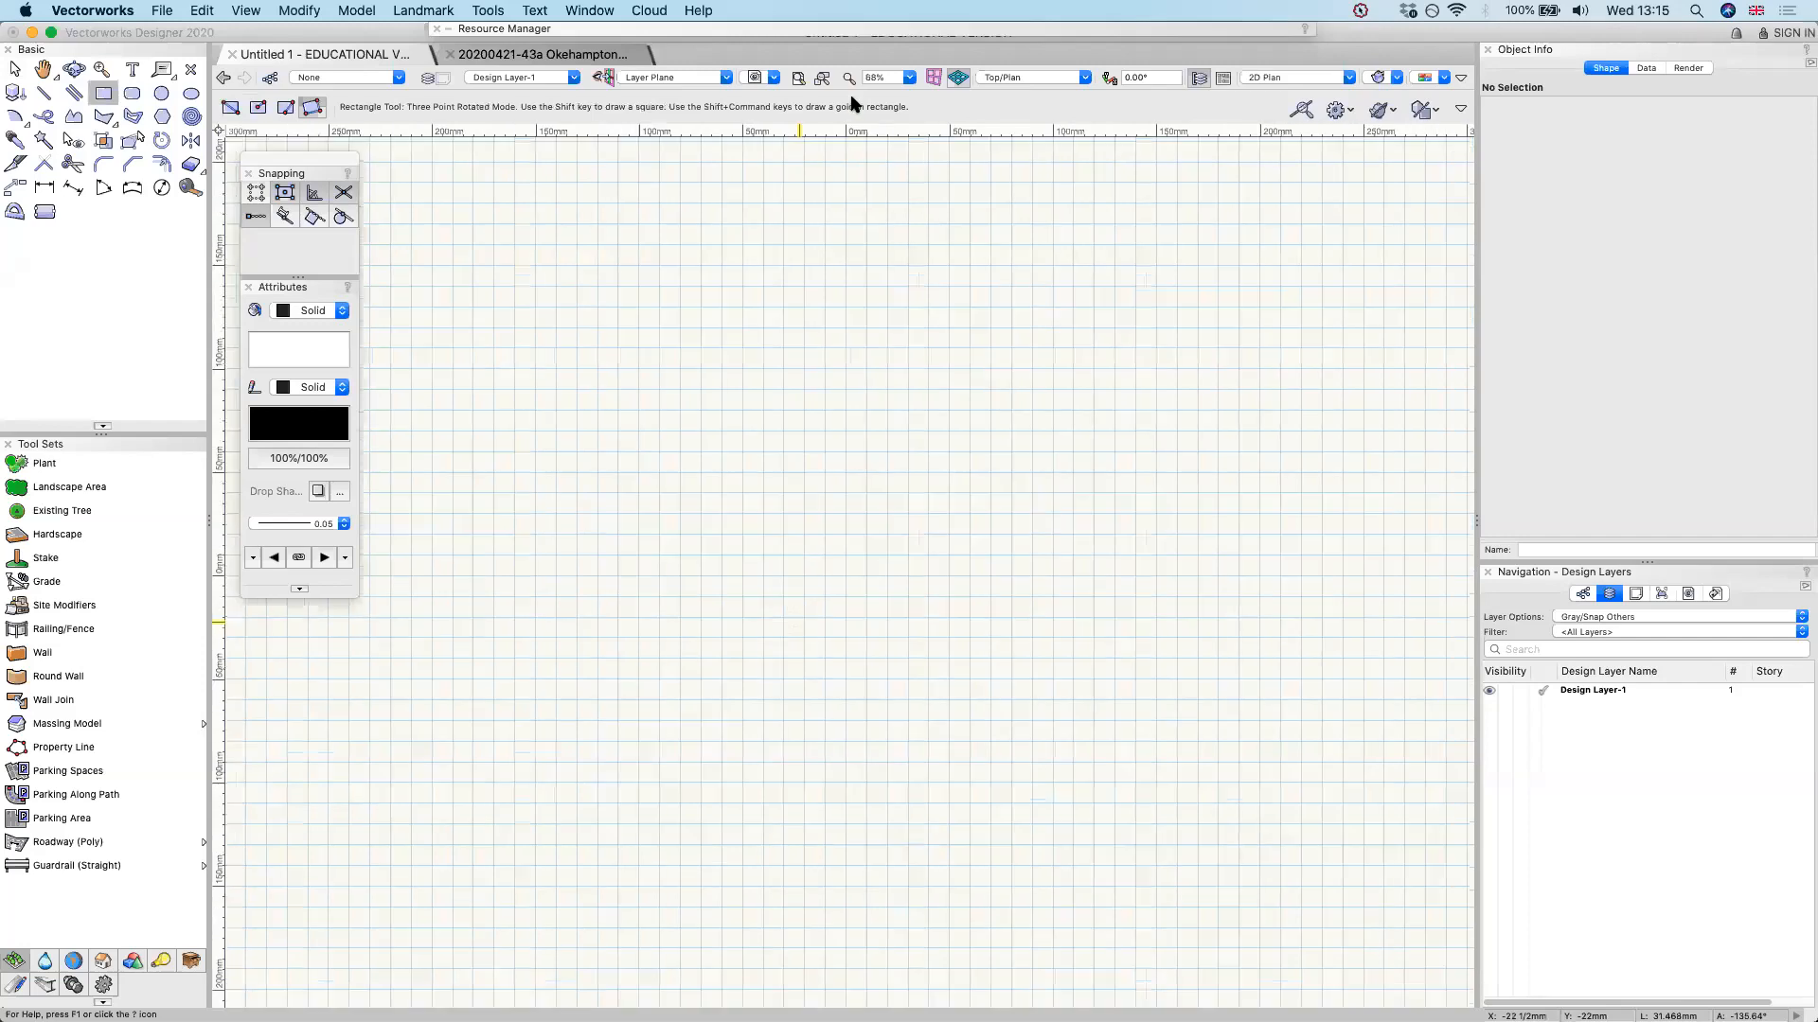
{"action": "scroll", "coordinate": [815, 149], "scroll_direction": "down", "scroll_amount": 2}
{"action": "left_click", "coordinate": [838, 151]}
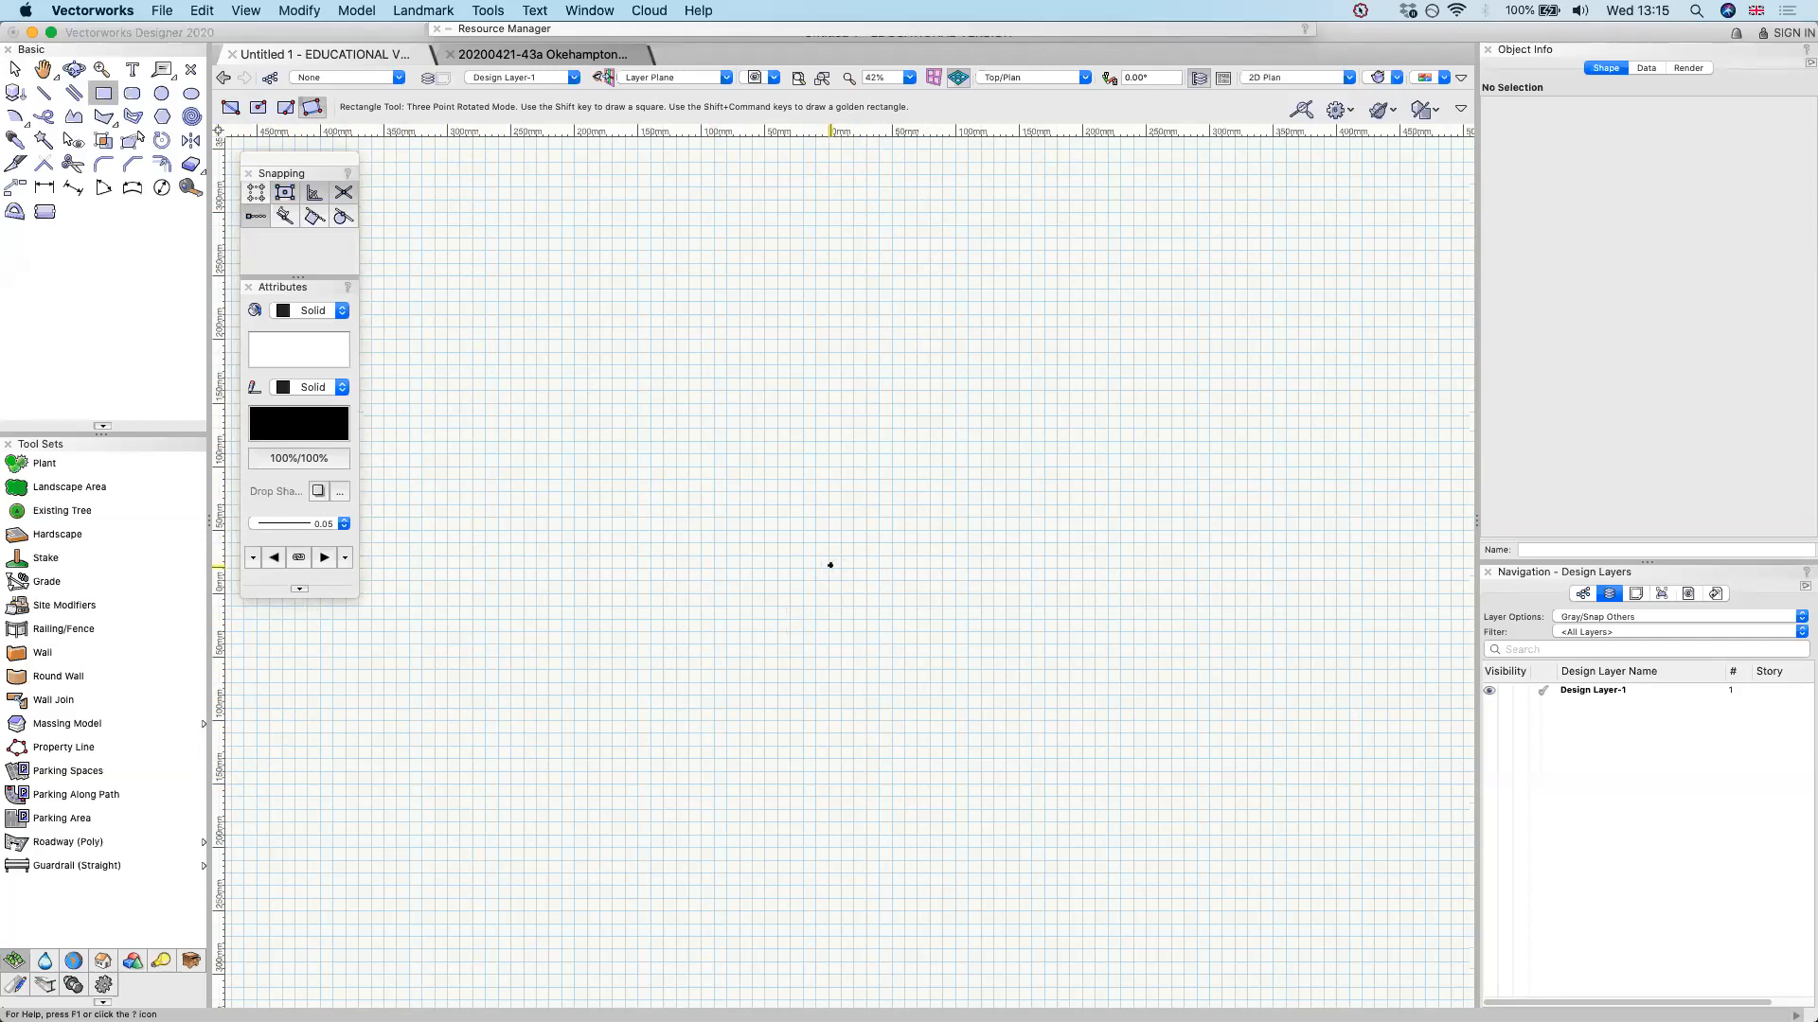
{"action": "scroll", "coordinate": [830, 566], "scroll_direction": "down", "scroll_amount": 20}
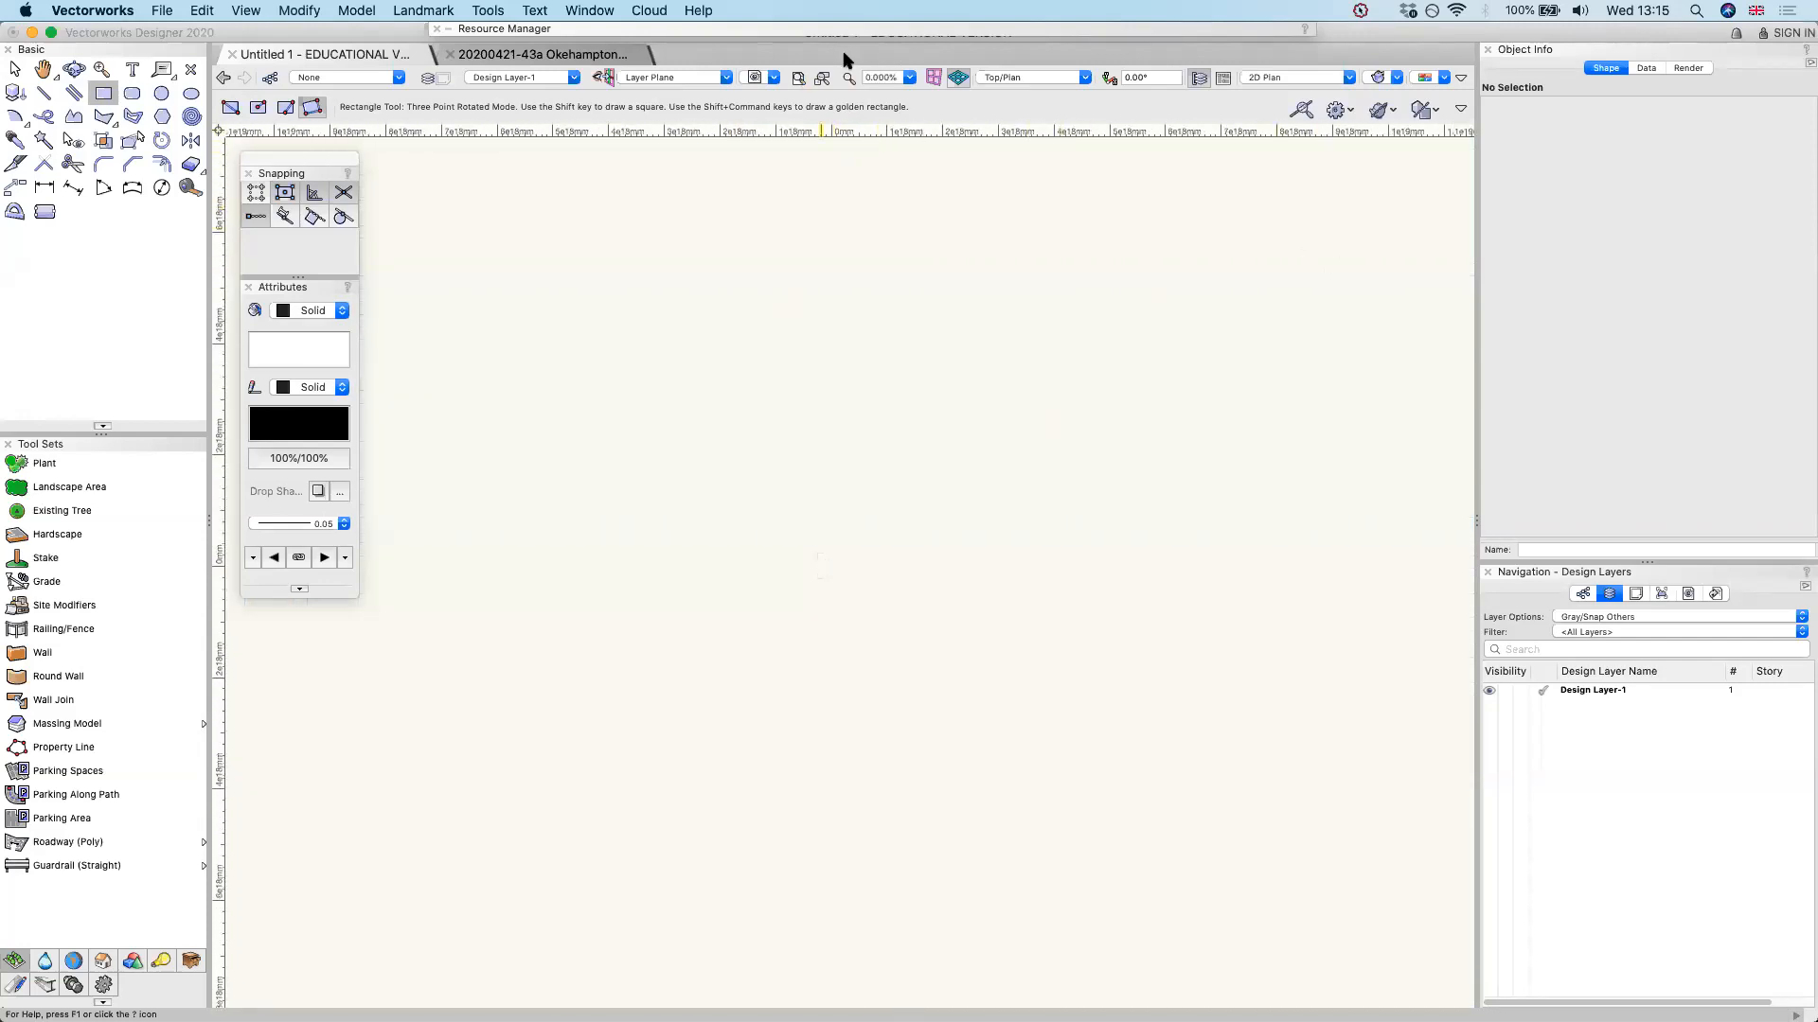
{"action": "left_click", "coordinate": [798, 77]}
{"action": "left_click", "coordinate": [799, 77]}
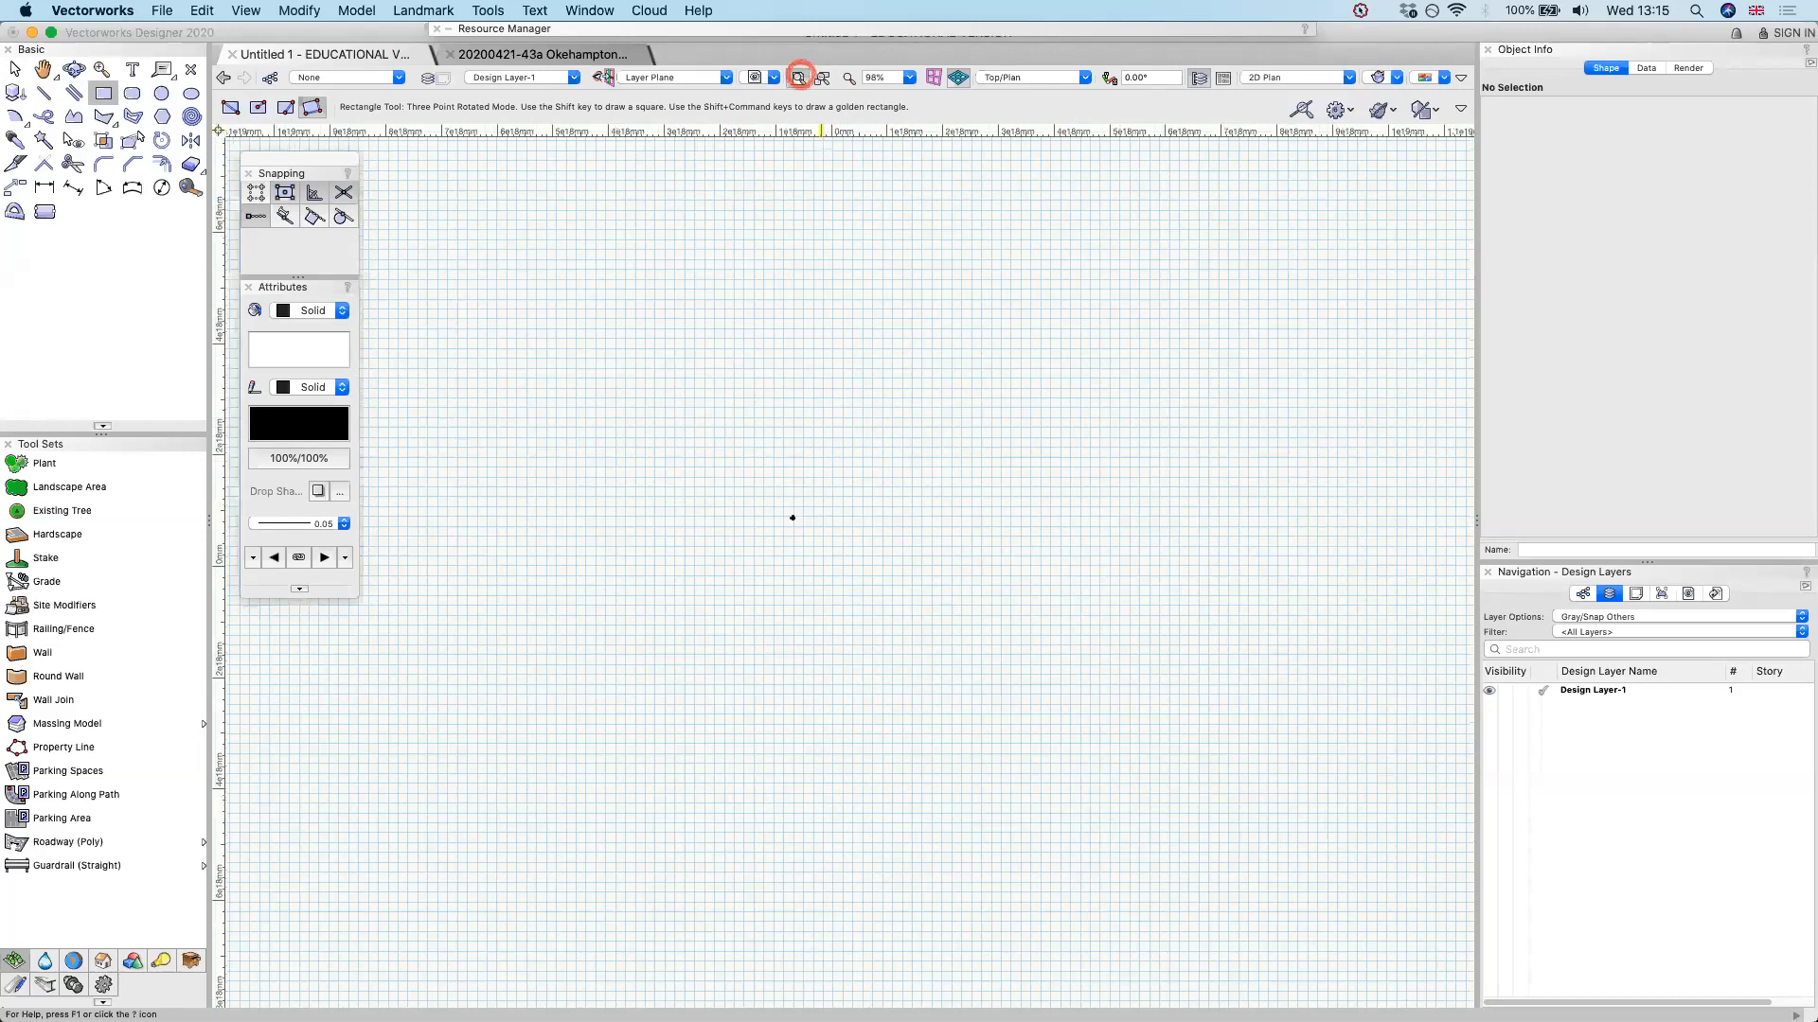
{"action": "left_click", "coordinate": [675, 446]}
{"action": "key", "text": "Escape"}
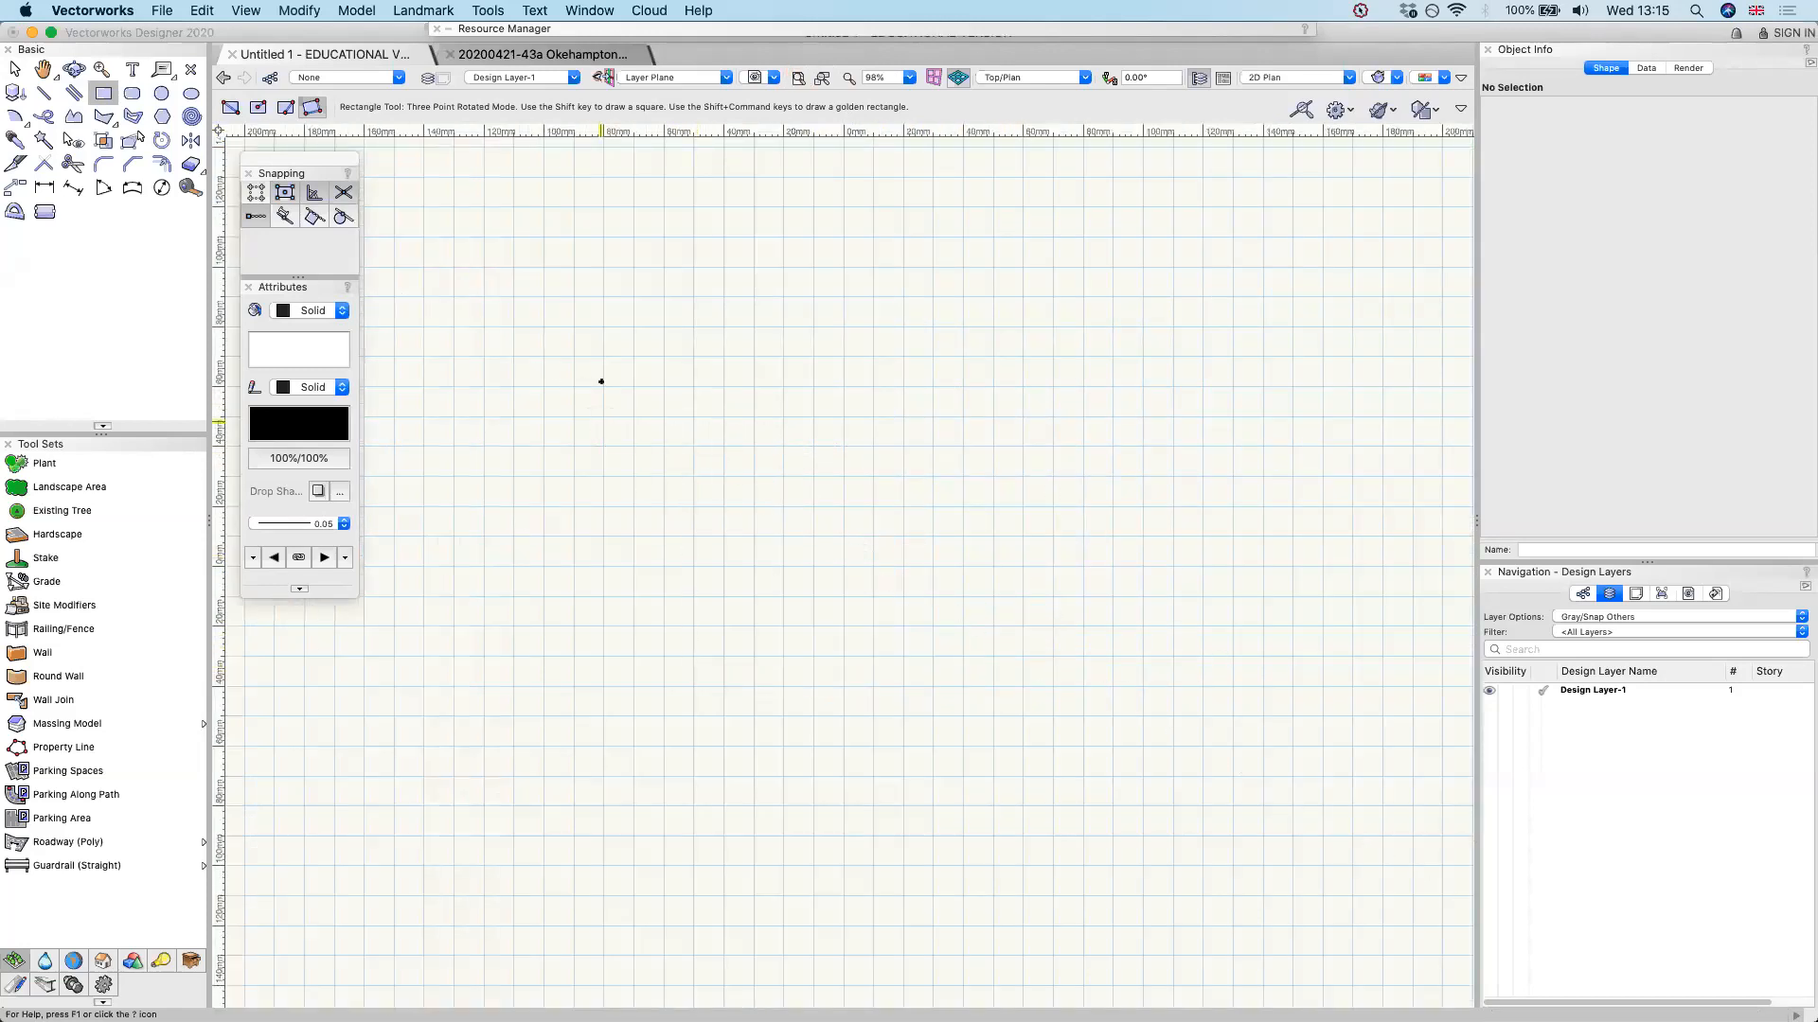
Draw a rectangle 200 mm wide and 150 mm high on the page in Corner to Corner mode
{"action": "key", "text": "u"}
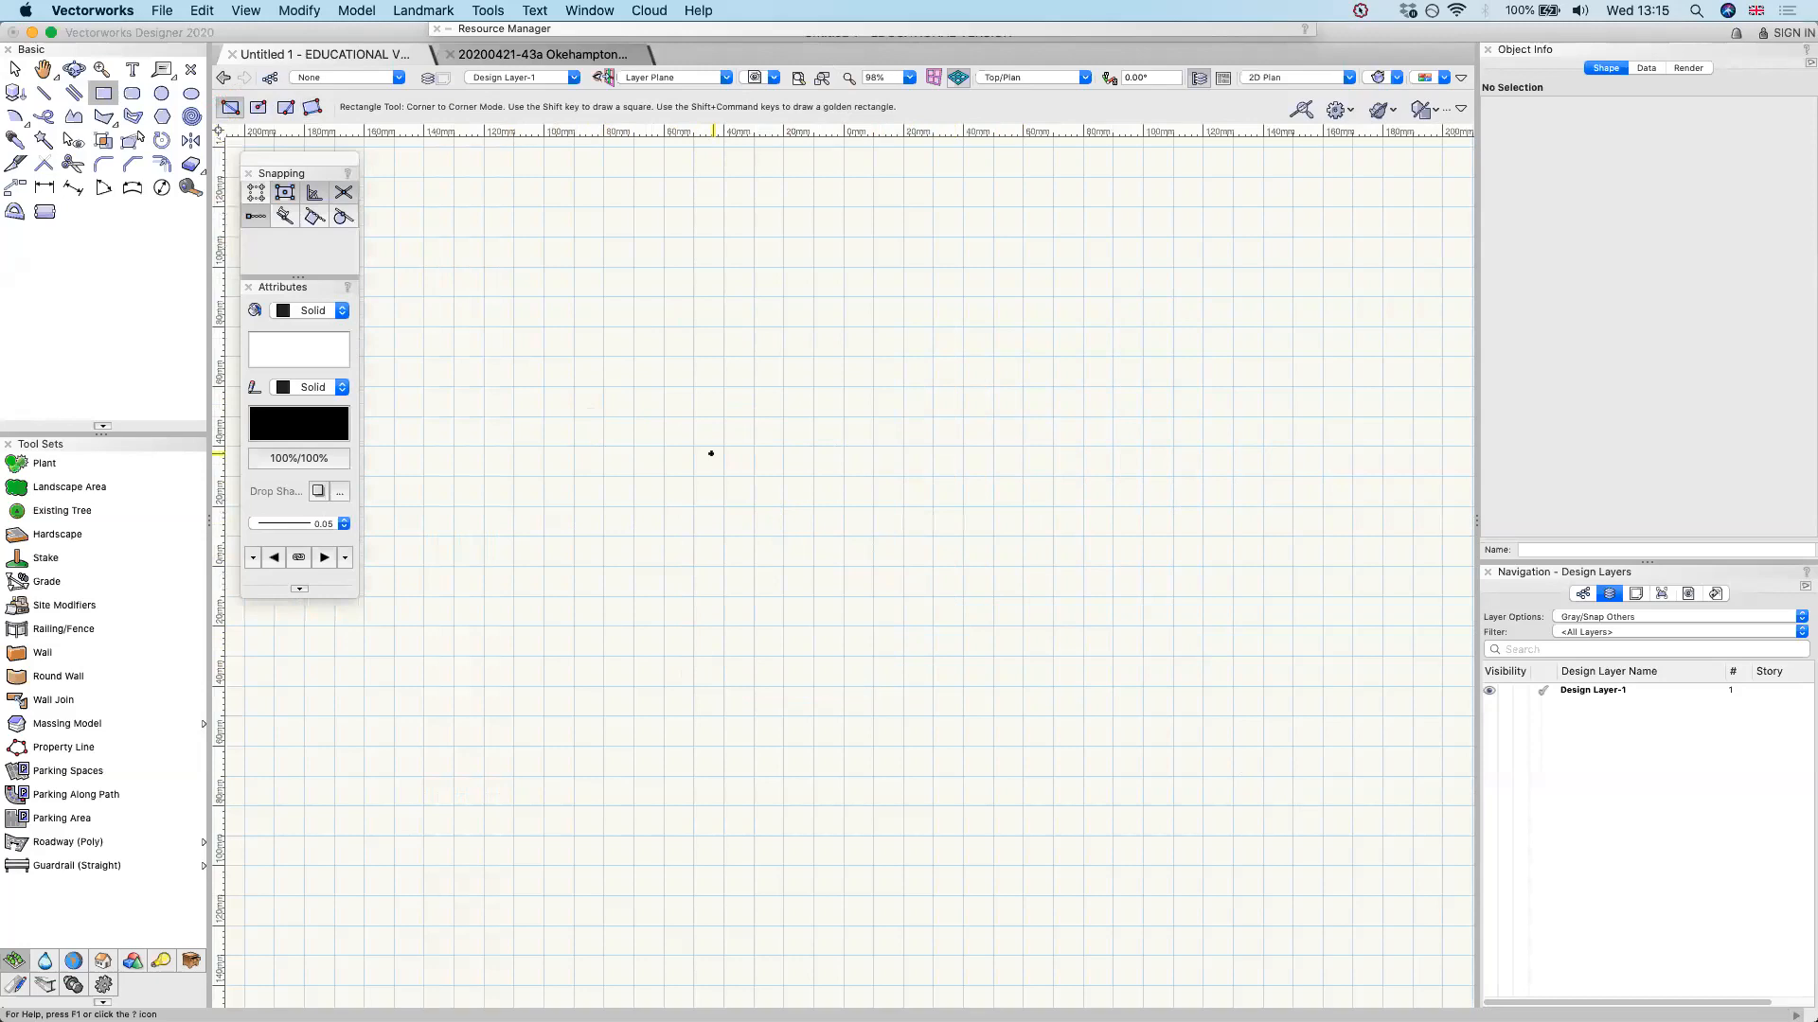
{"action": "left_click", "coordinate": [711, 453]}
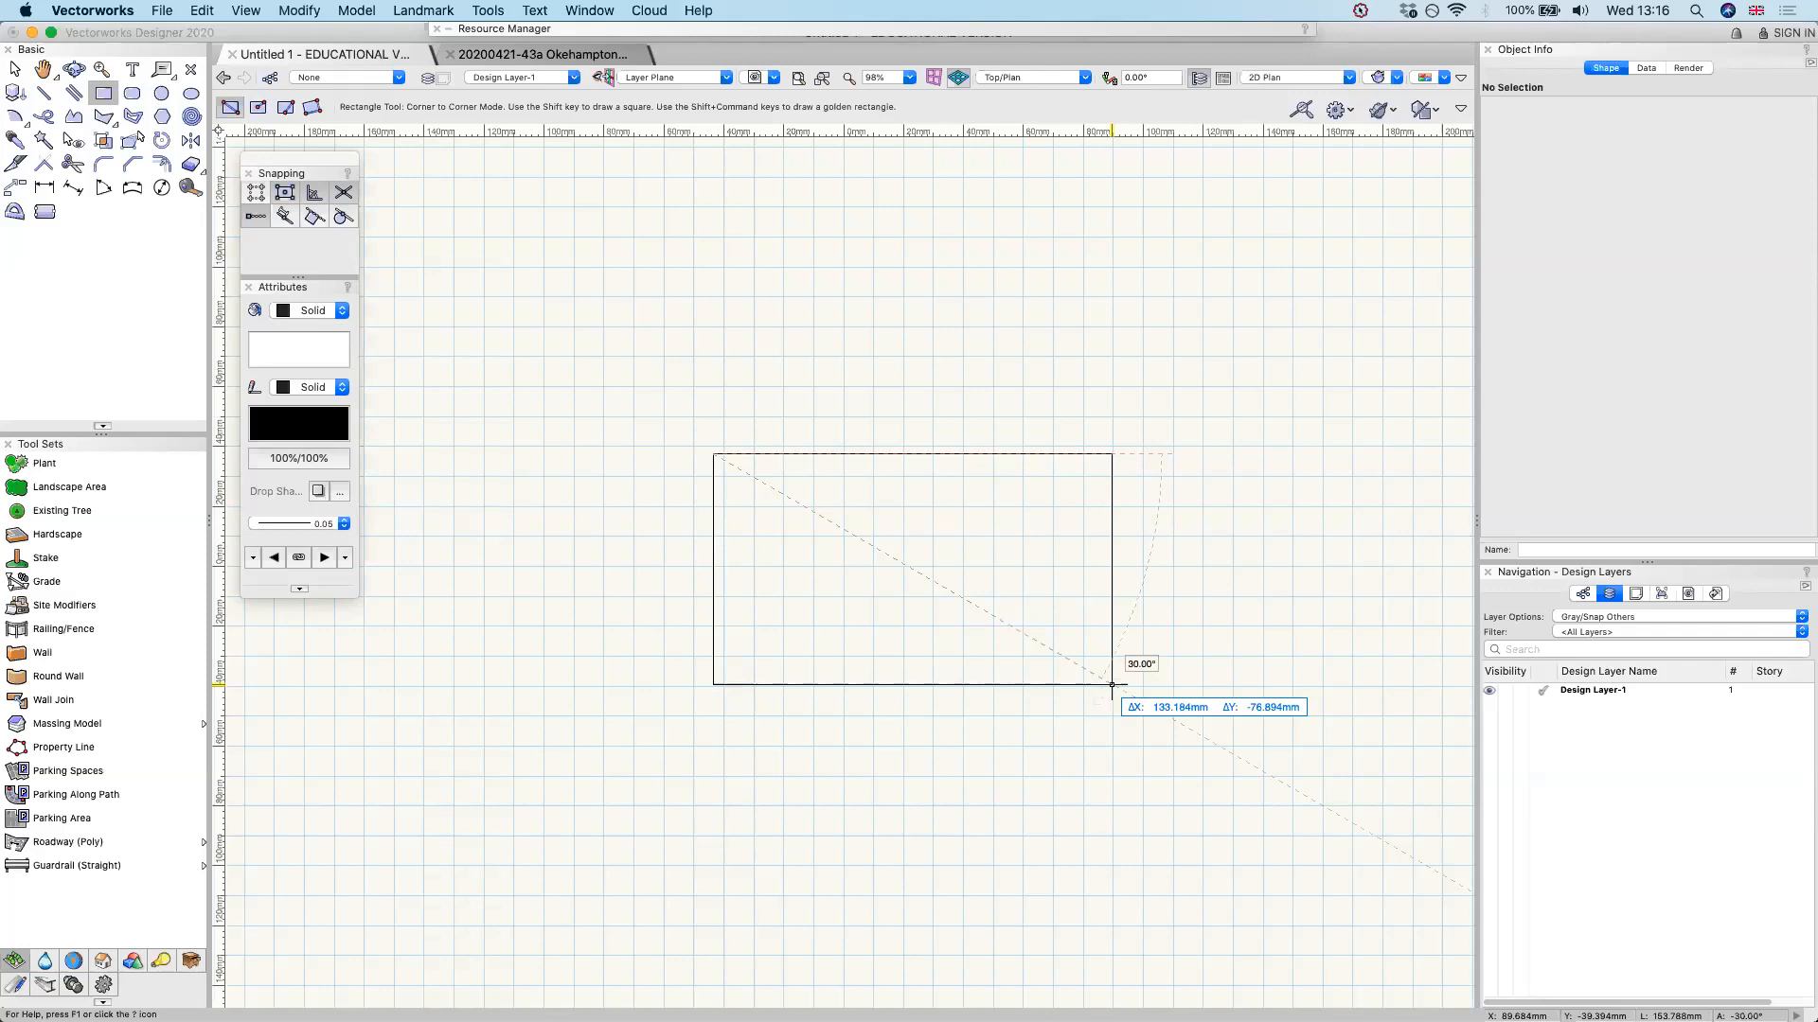
{"action": "key", "text": "Tab"}
{"action": "type", "text": "200"}
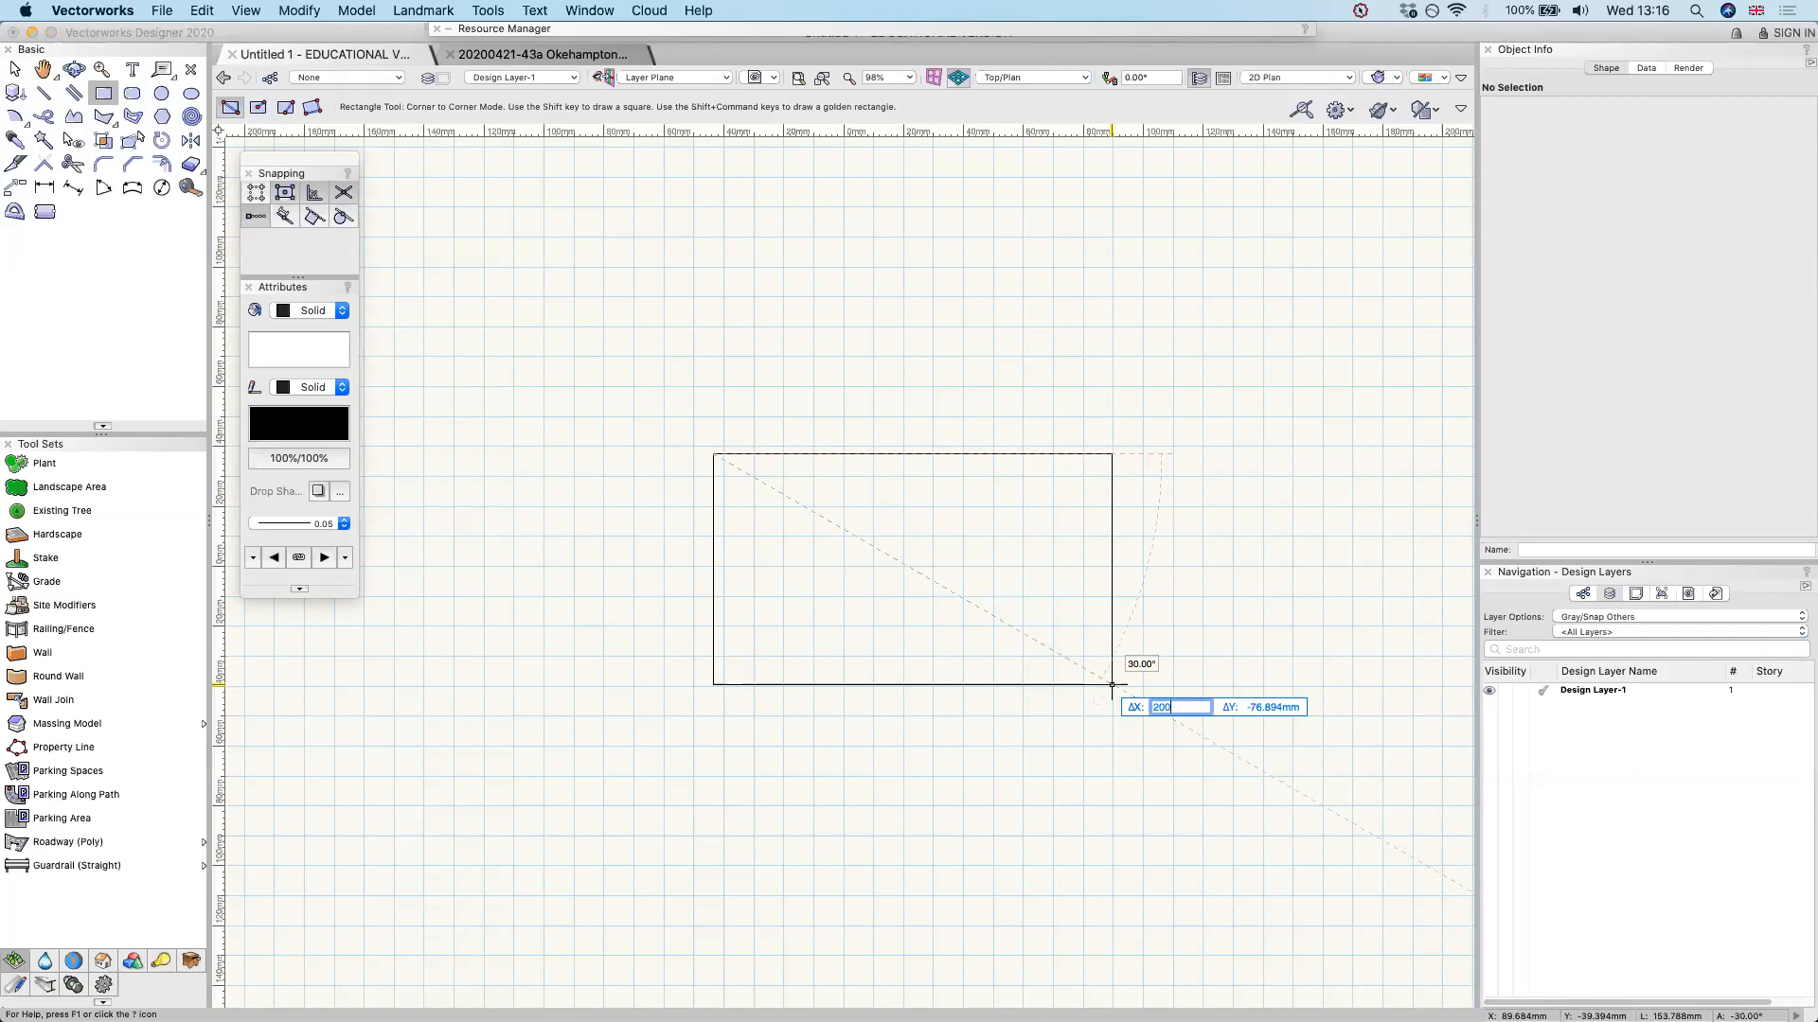
{"action": "key", "text": "Tab"}
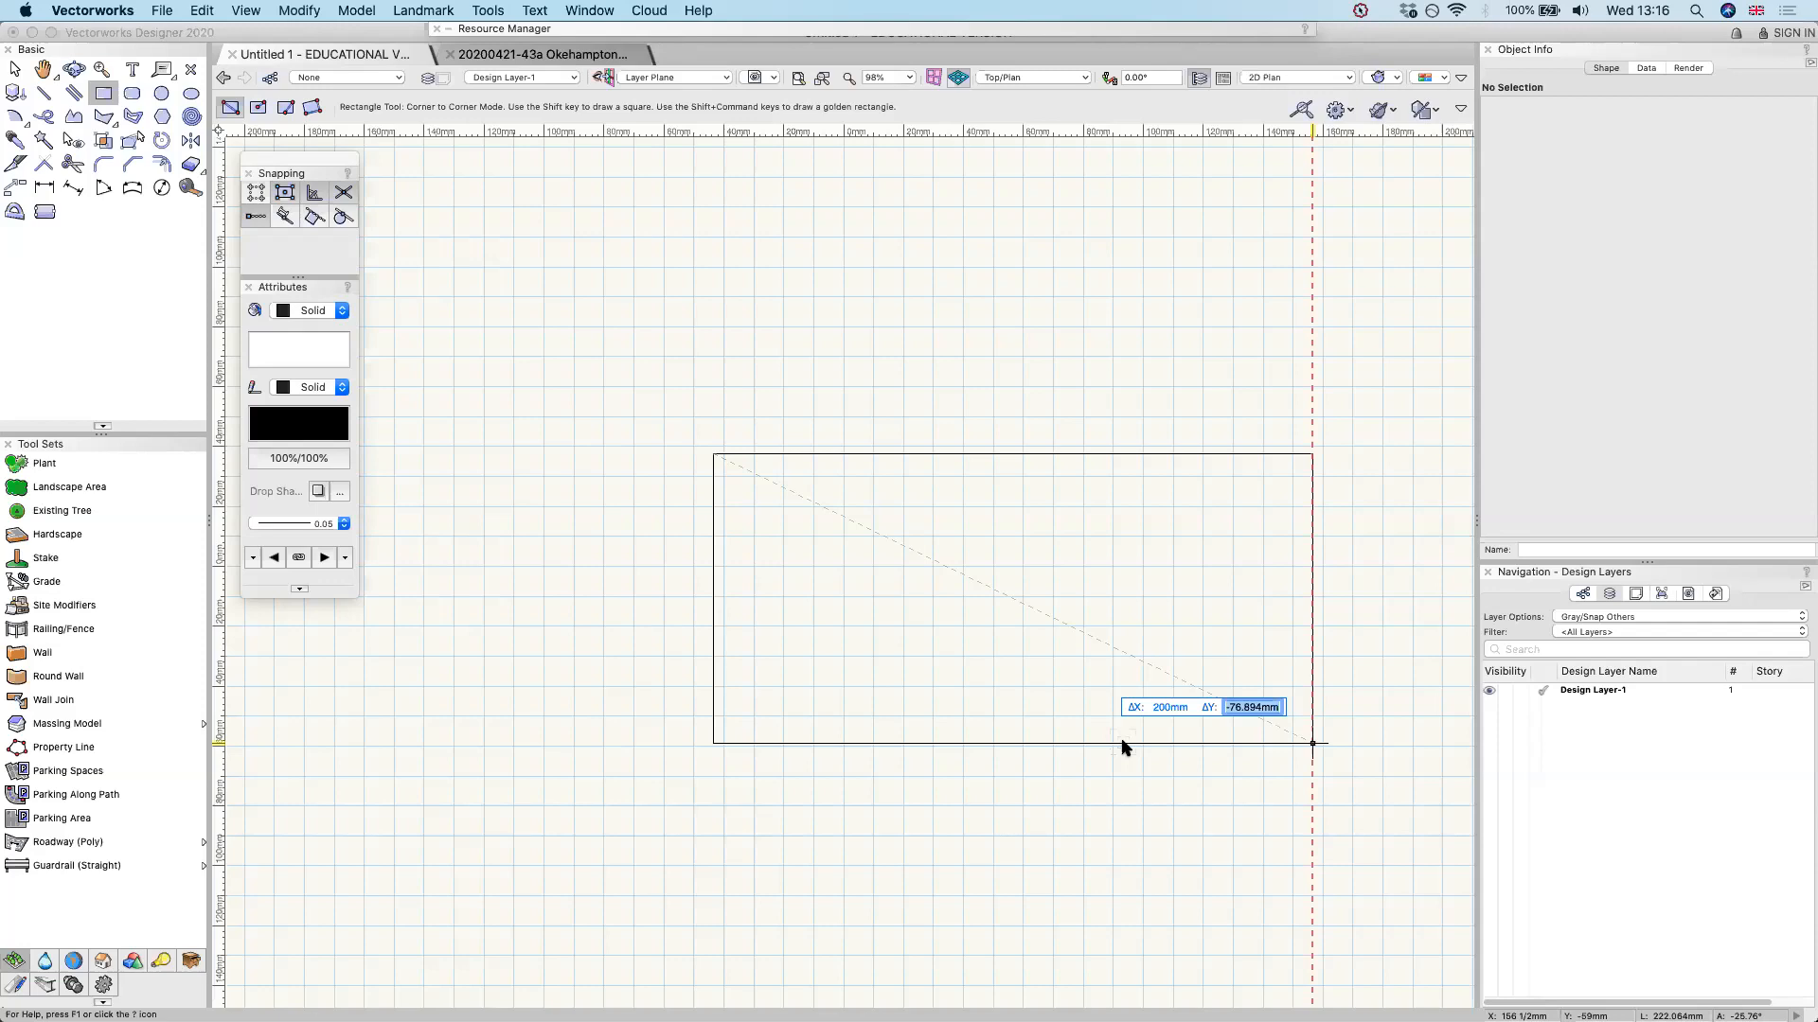
{"action": "type", "text": "150"}
{"action": "key", "text": "Return"}
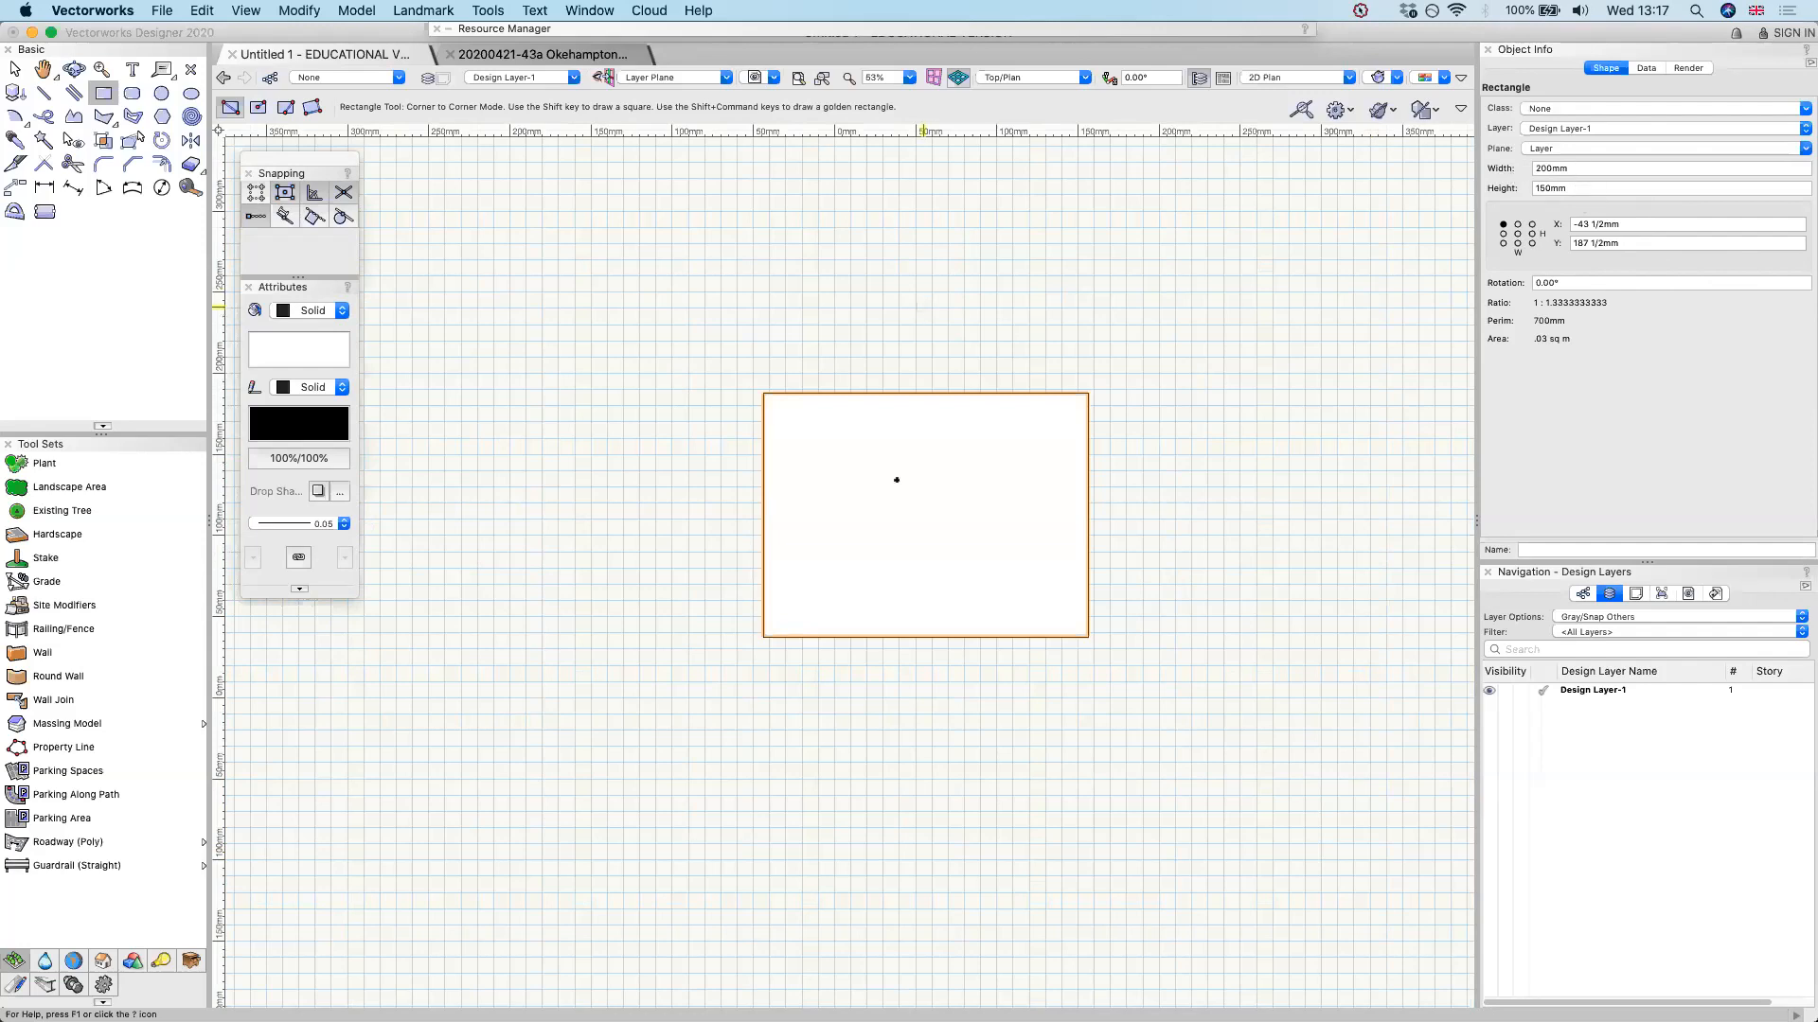
Draw a second 200 by 150 mm rectangle below the first one
{"action": "scroll", "coordinate": [840, 858], "scroll_direction": "down", "scroll_amount": 1}
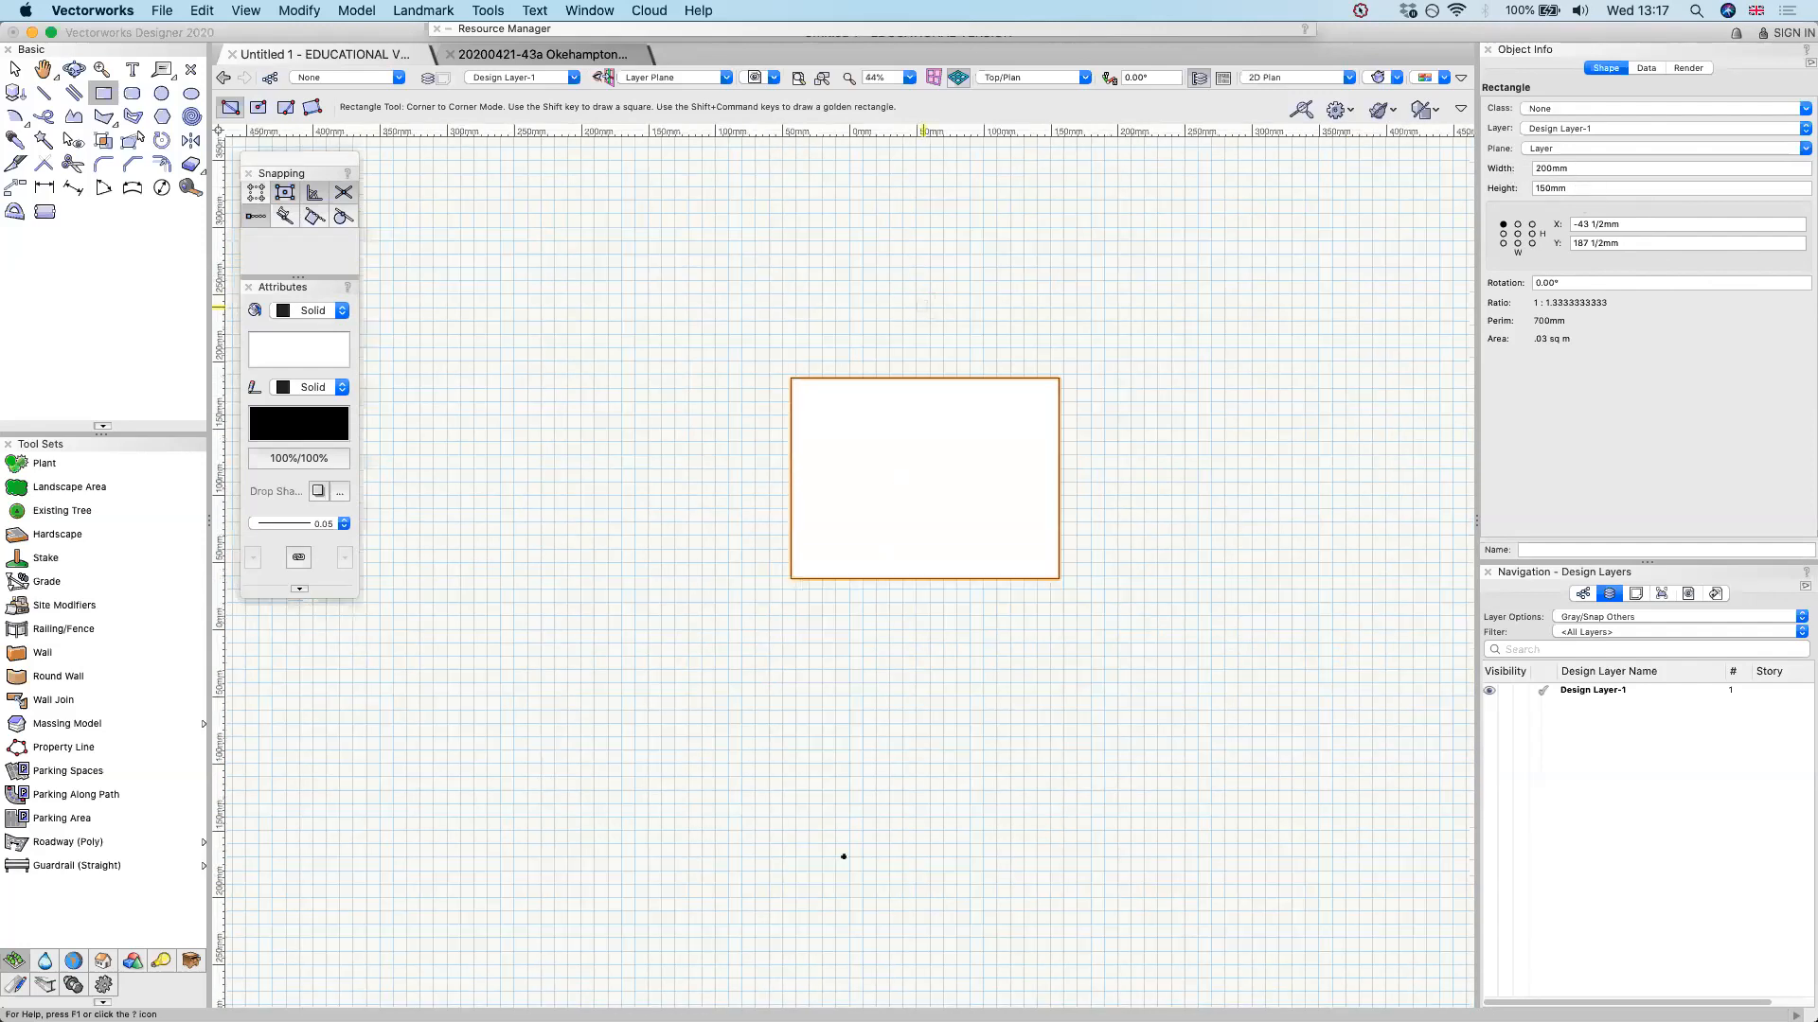
{"action": "scroll", "coordinate": [984, 736], "scroll_direction": "down", "scroll_amount": 1}
{"action": "left_click", "coordinate": [841, 860]}
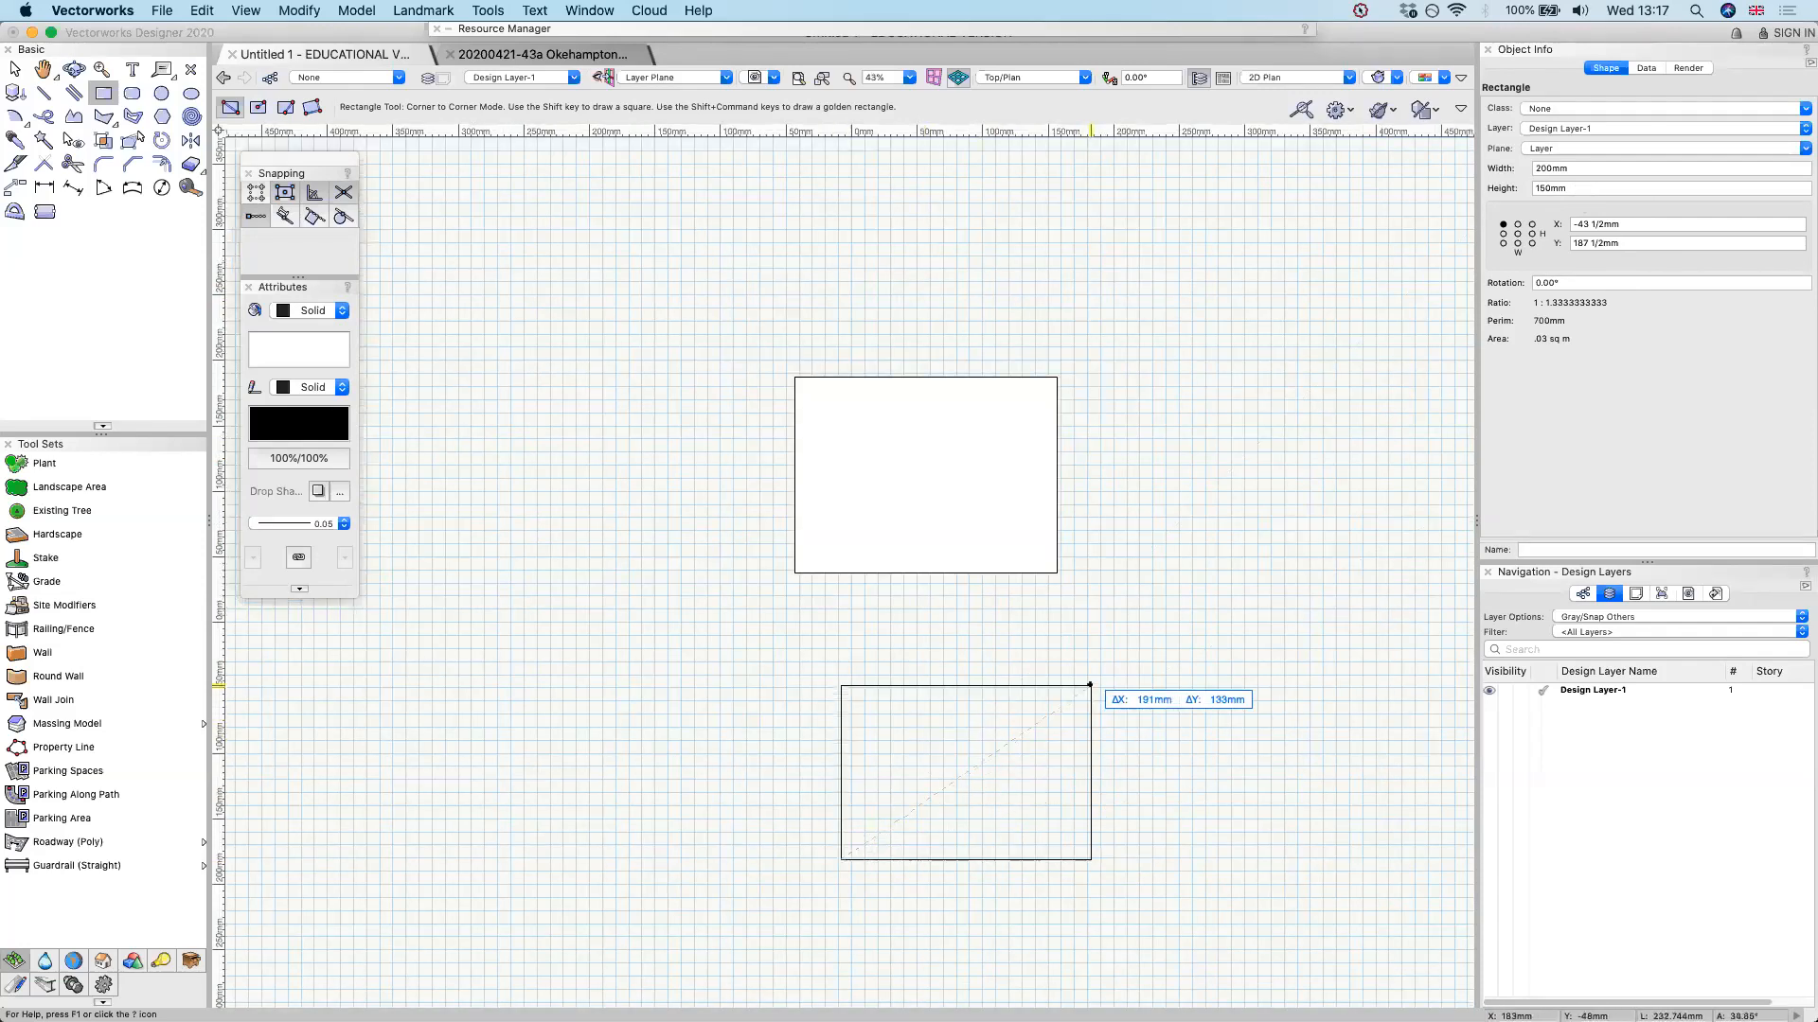
{"action": "key", "text": "Tab"}
{"action": "type", "text": "200"}
{"action": "key", "text": "Tab"}
{"action": "type", "text": "150"}
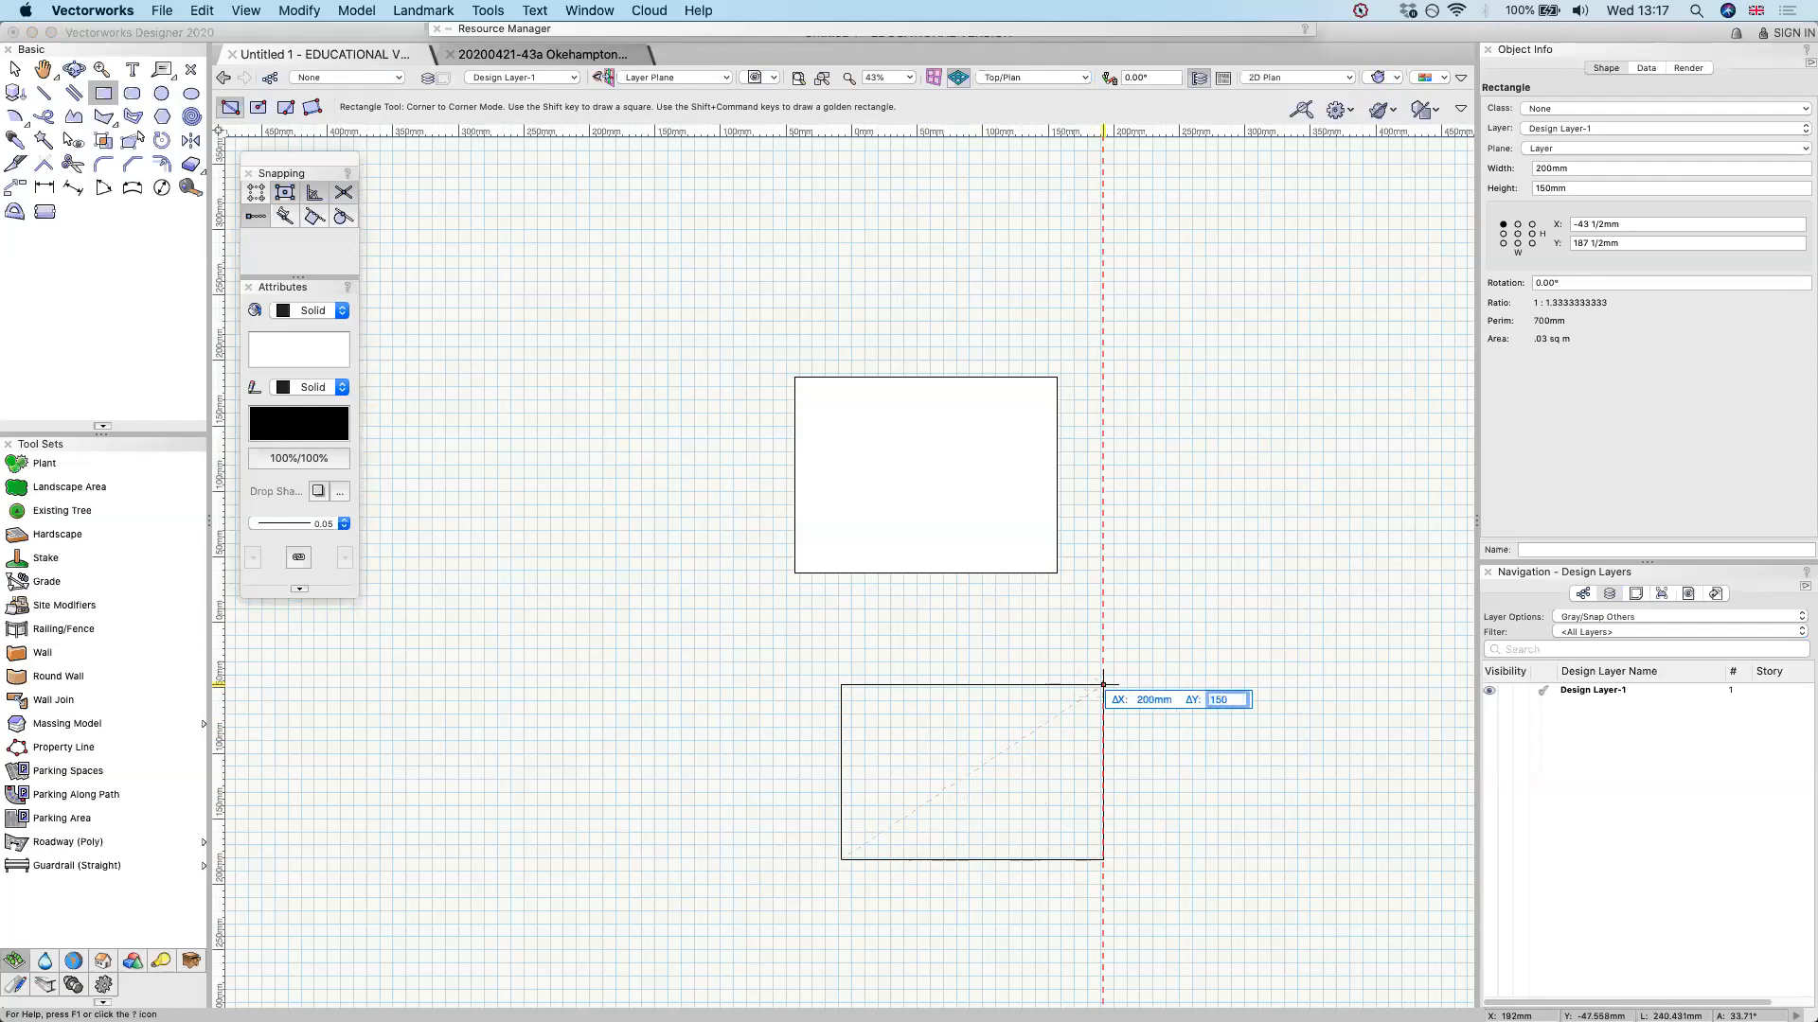
{"action": "key", "text": "Tab"}
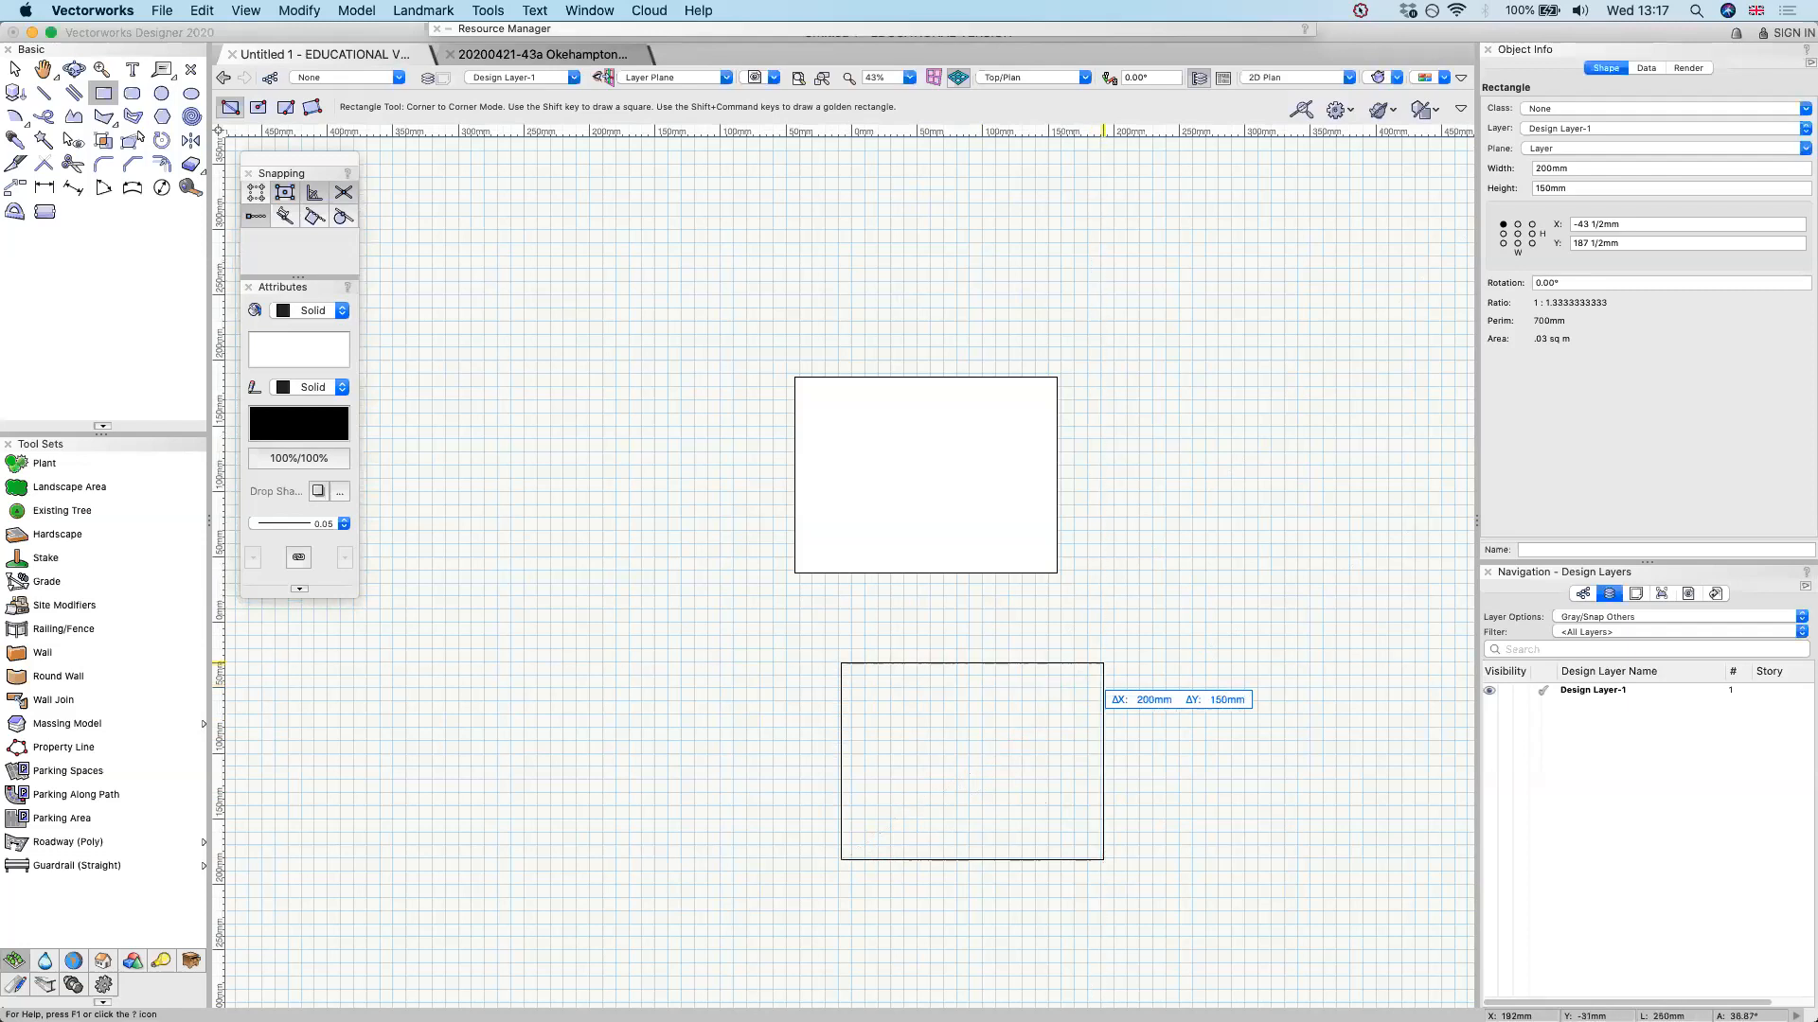
{"action": "key", "text": "Return"}
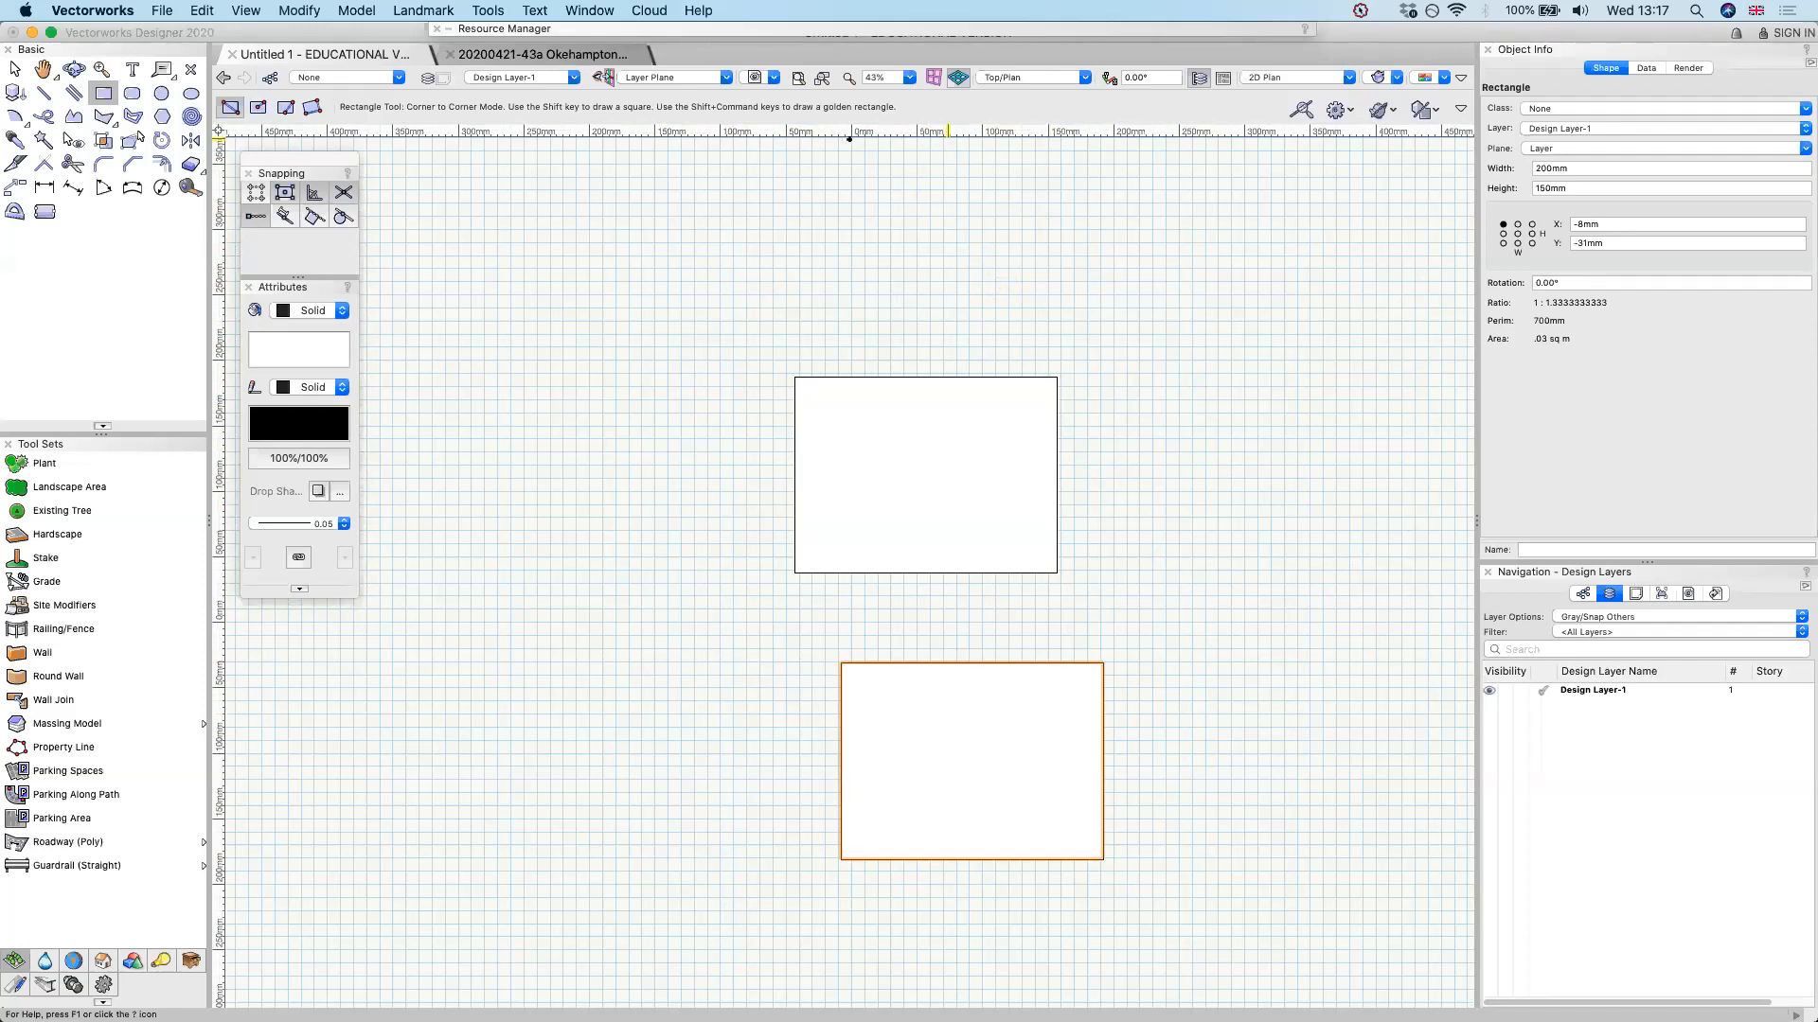
Create a new blank document, and back in Untitled 1 review the length units and rounding precision in the Units settings
{"action": "key", "text": "super+n"}
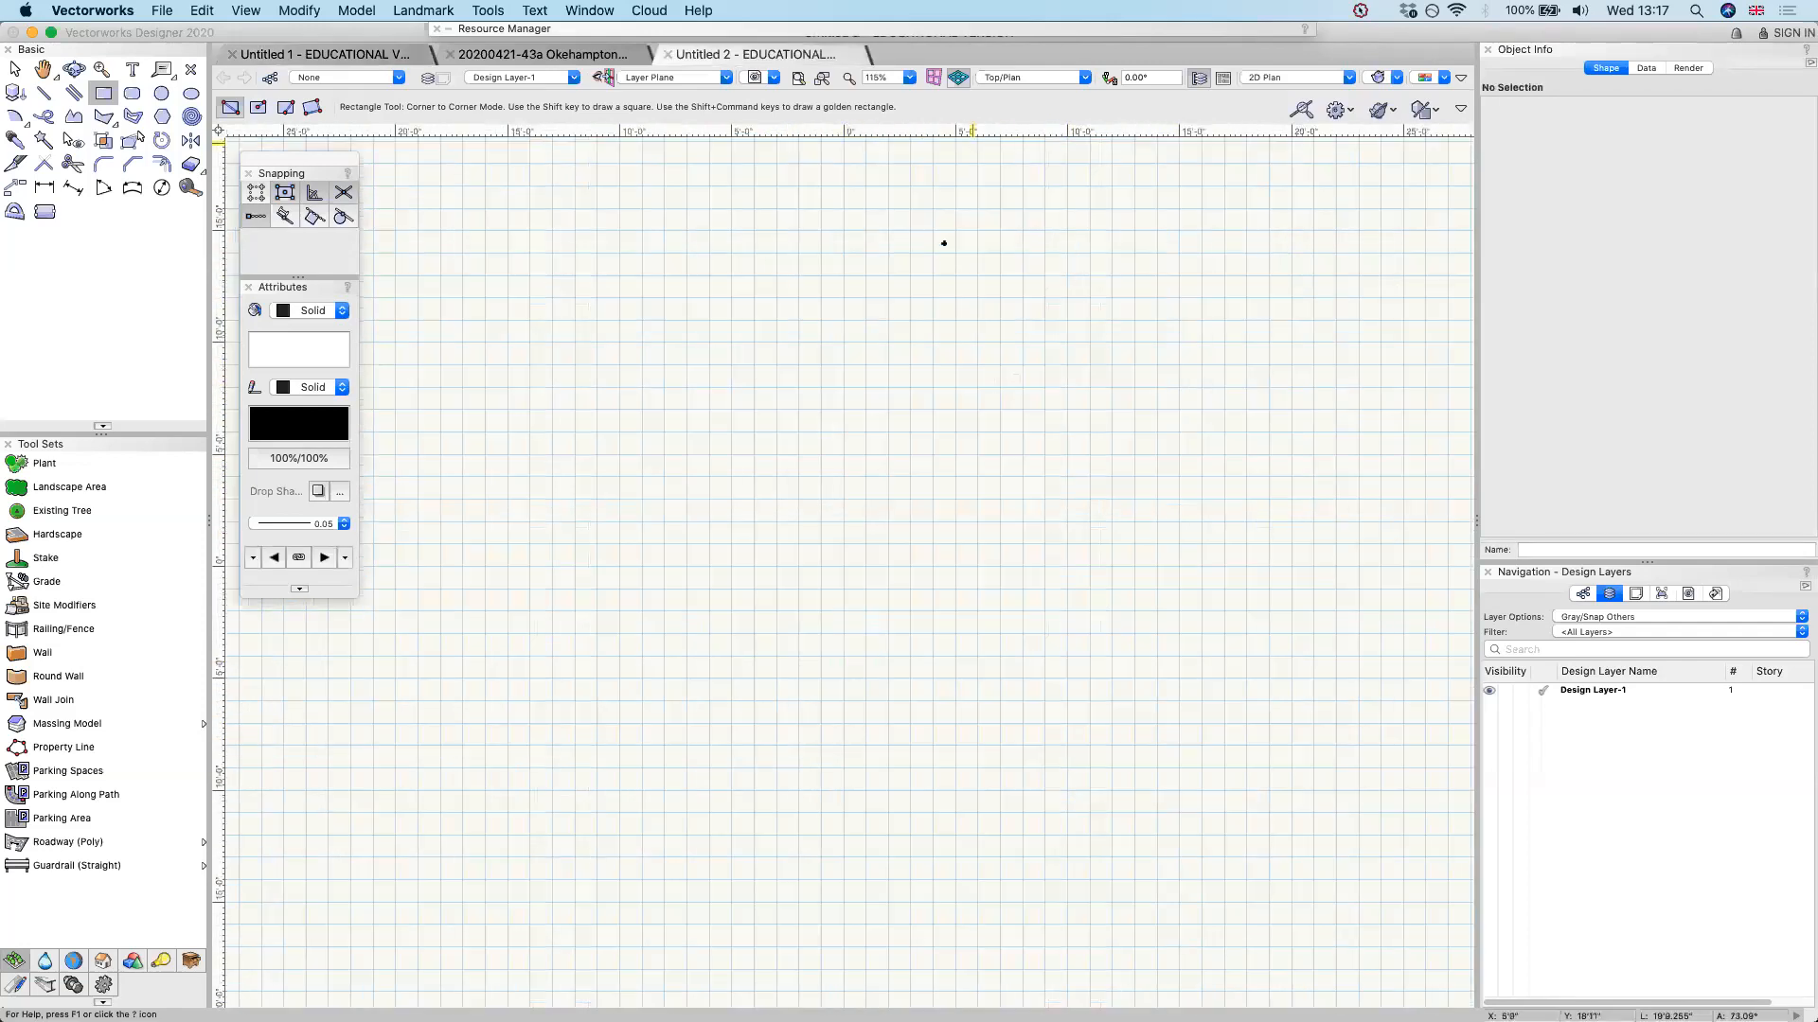
{"action": "left_click", "coordinate": [388, 54]}
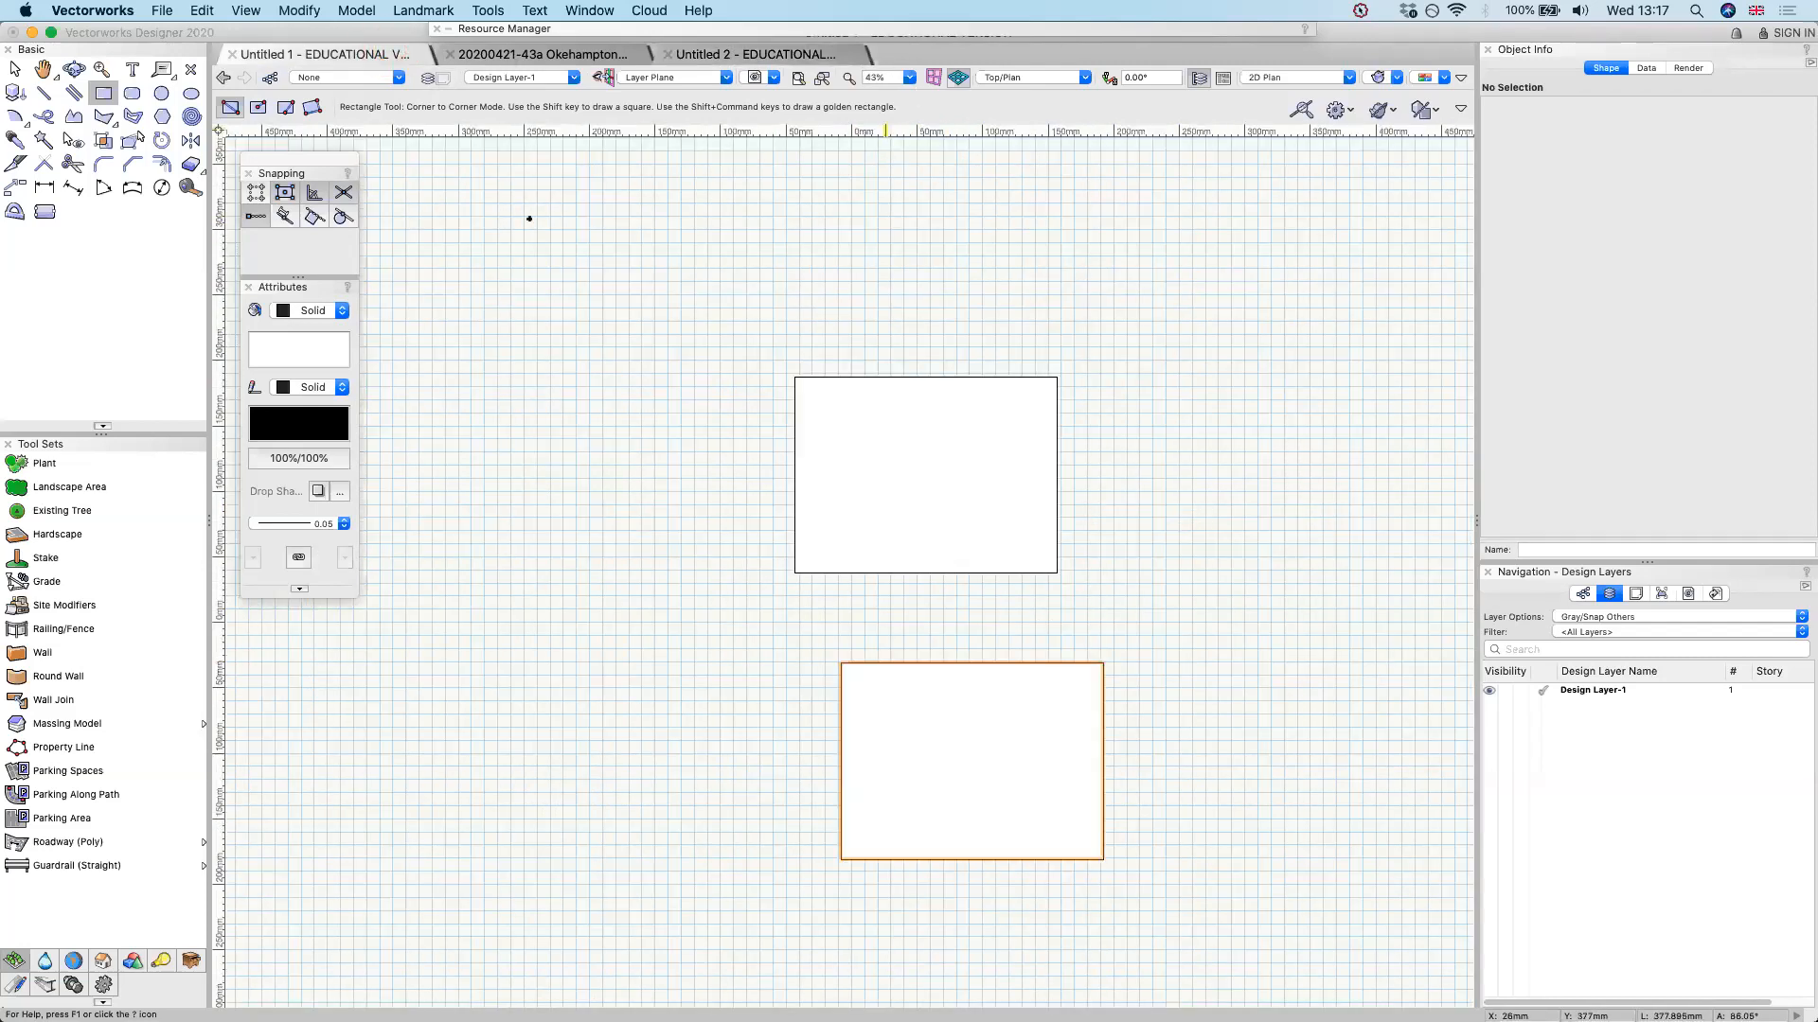
{"action": "left_click", "coordinate": [162, 10]}
{"action": "mouse_move", "coordinate": [251, 253]}
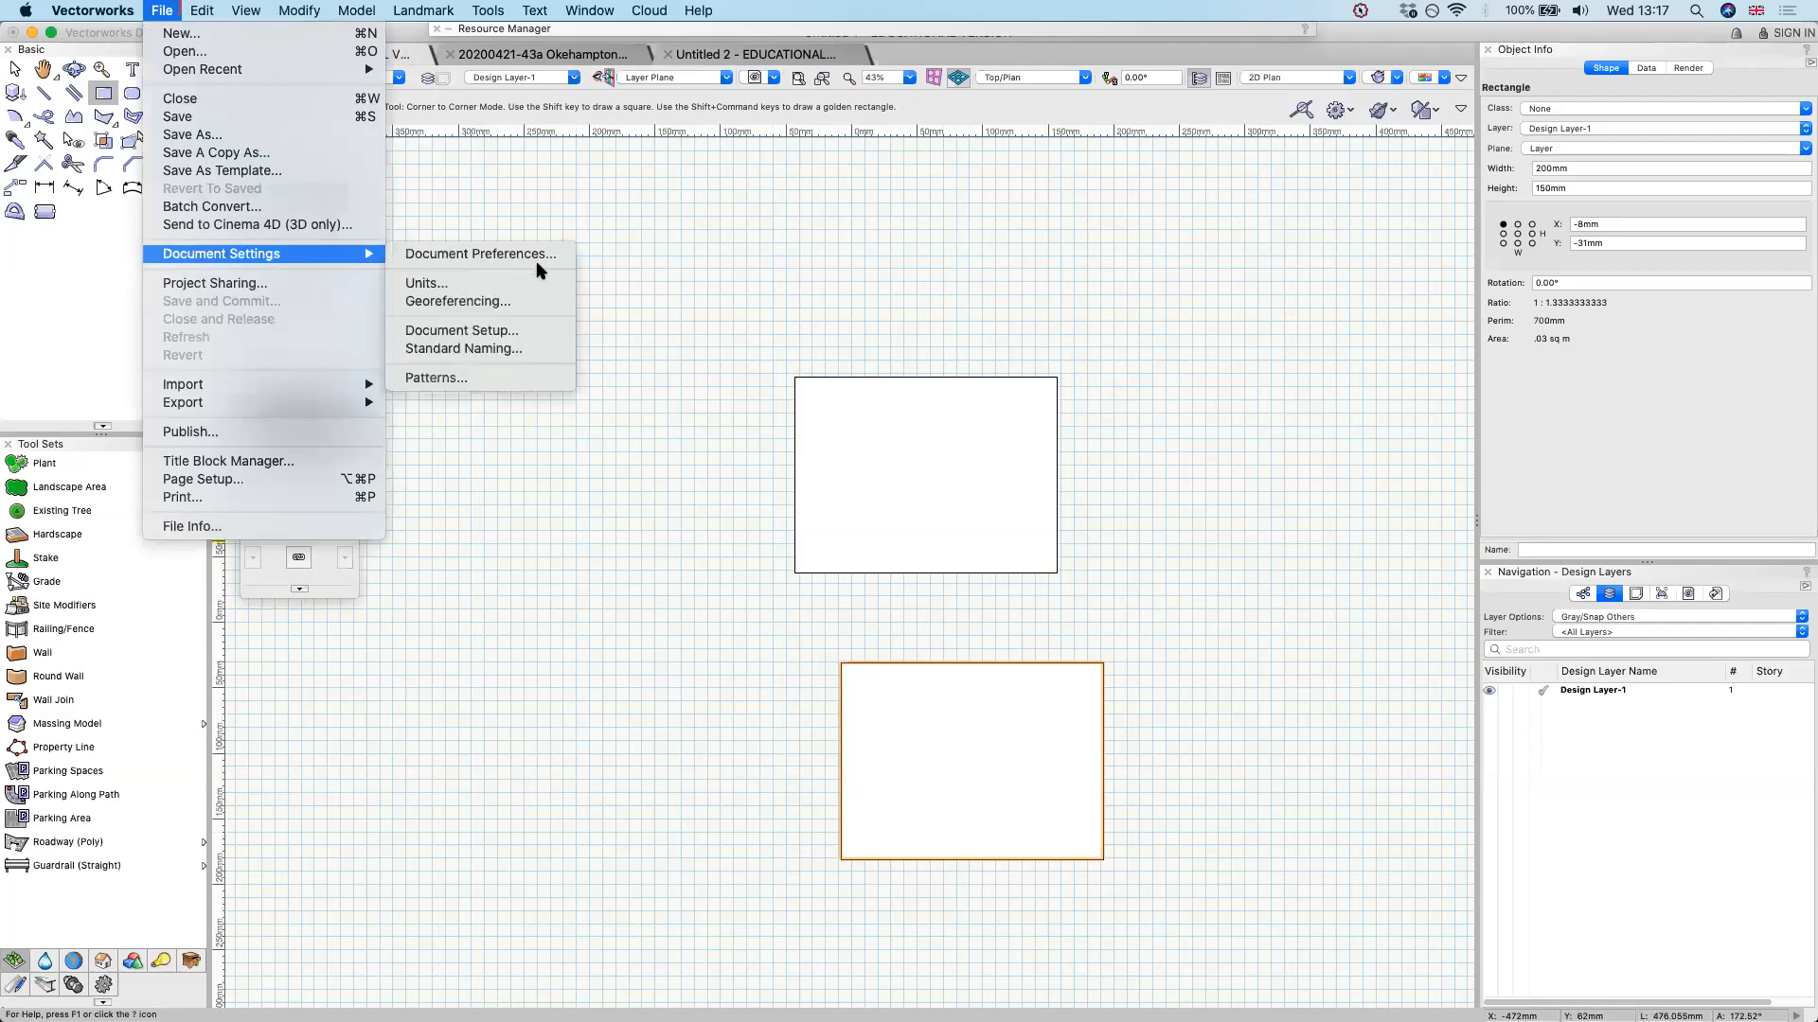
{"action": "left_click", "coordinate": [512, 282]}
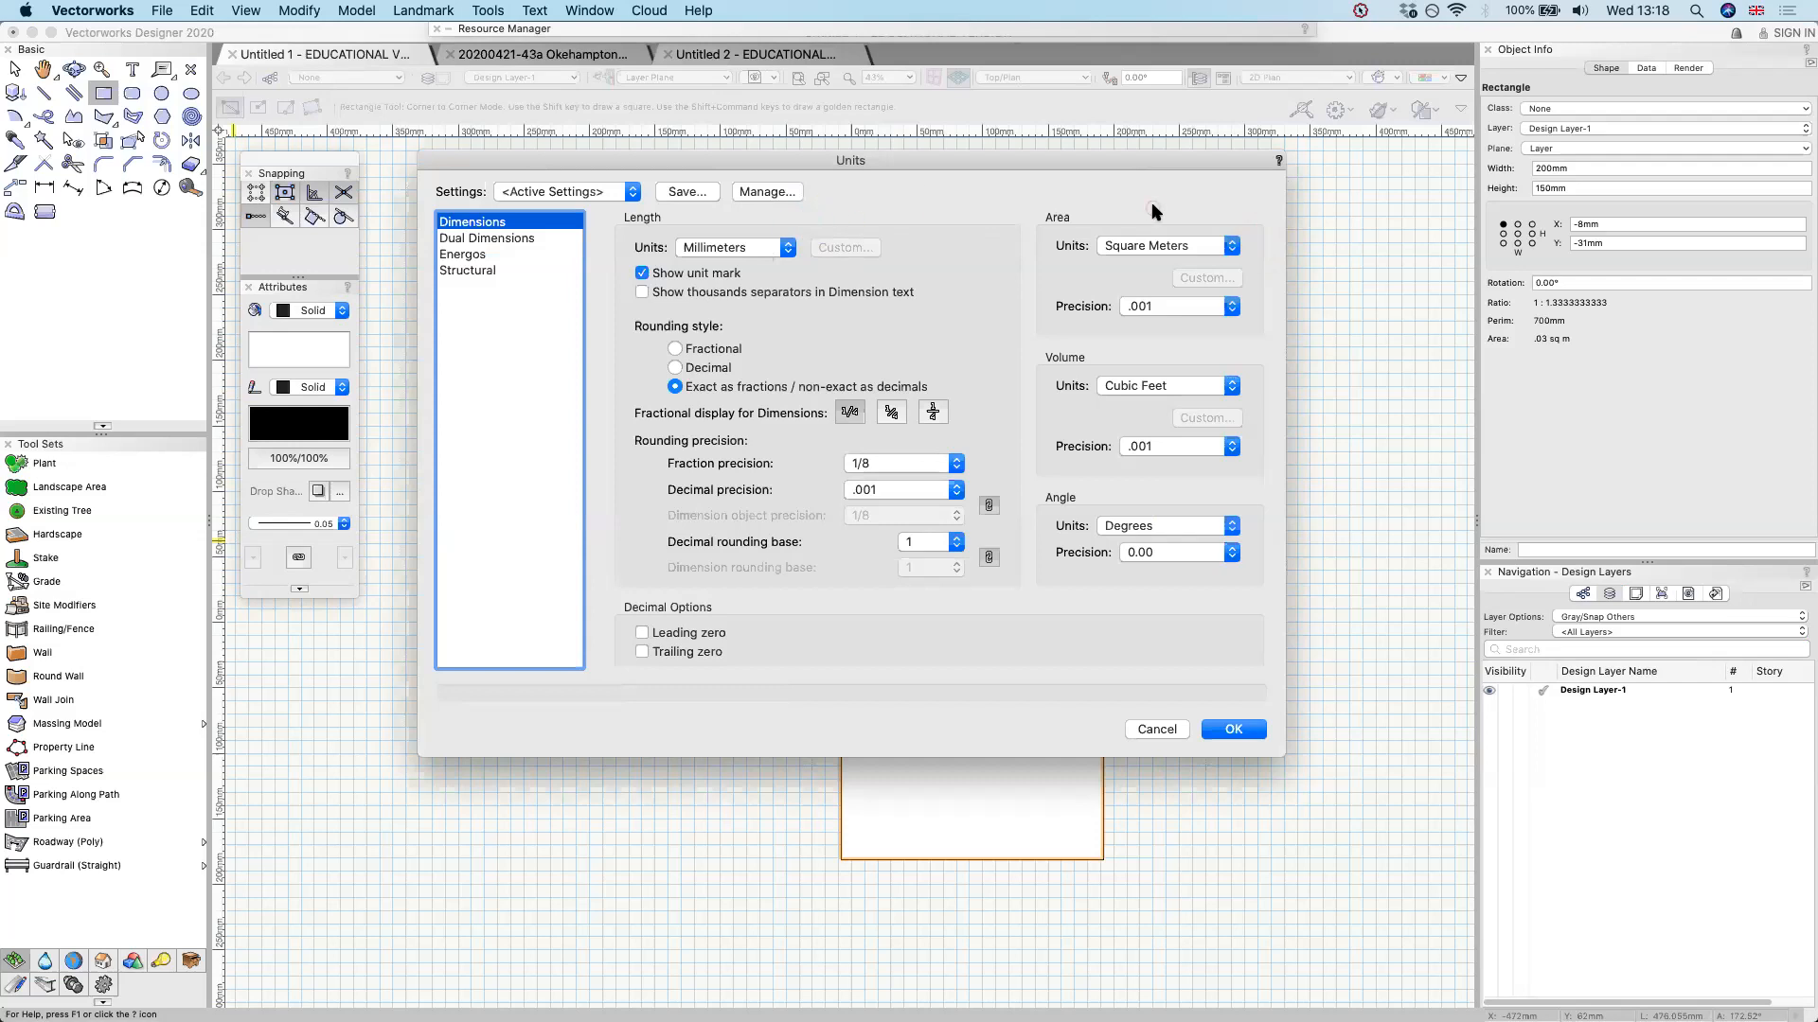
{"action": "left_click", "coordinate": [763, 203]}
{"action": "left_click", "coordinate": [895, 489]}
{"action": "left_click", "coordinate": [892, 449]}
{"action": "left_click", "coordinate": [1246, 729]}
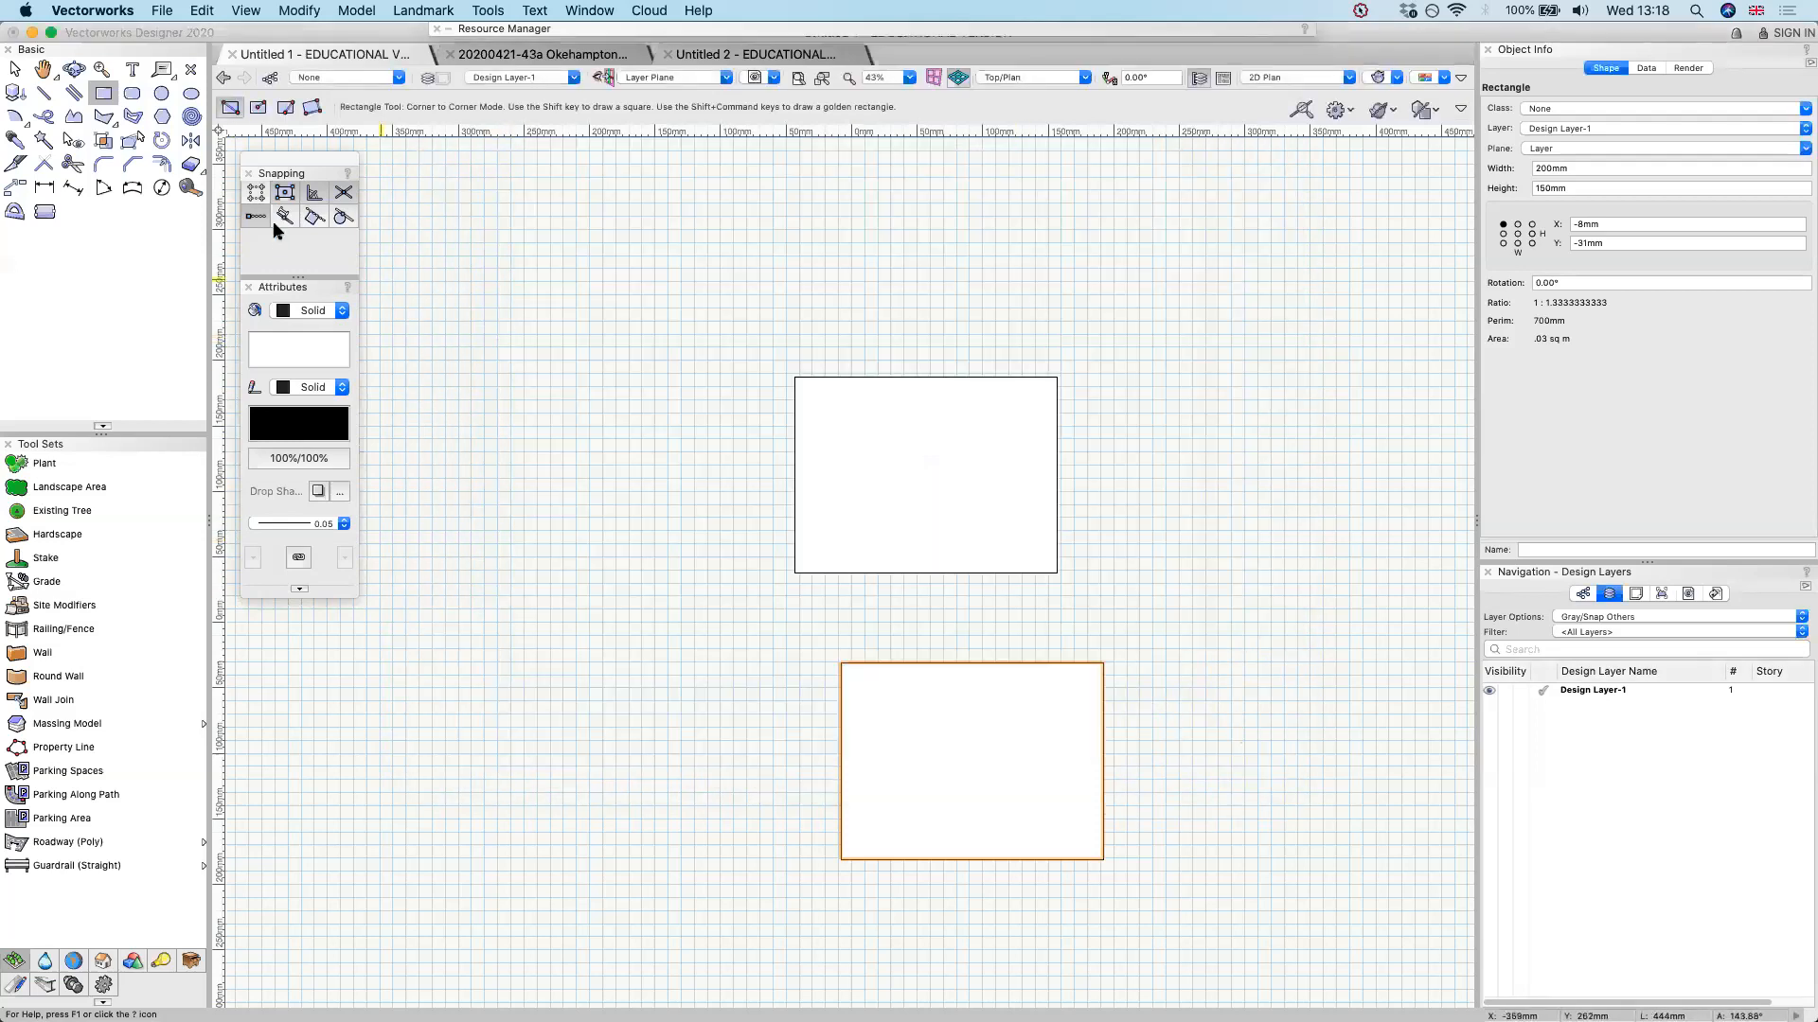
Move both rectangles to a new place on the page and snap the second one flush beneath the first with aligned corners
{"action": "left_click", "coordinate": [16, 66]}
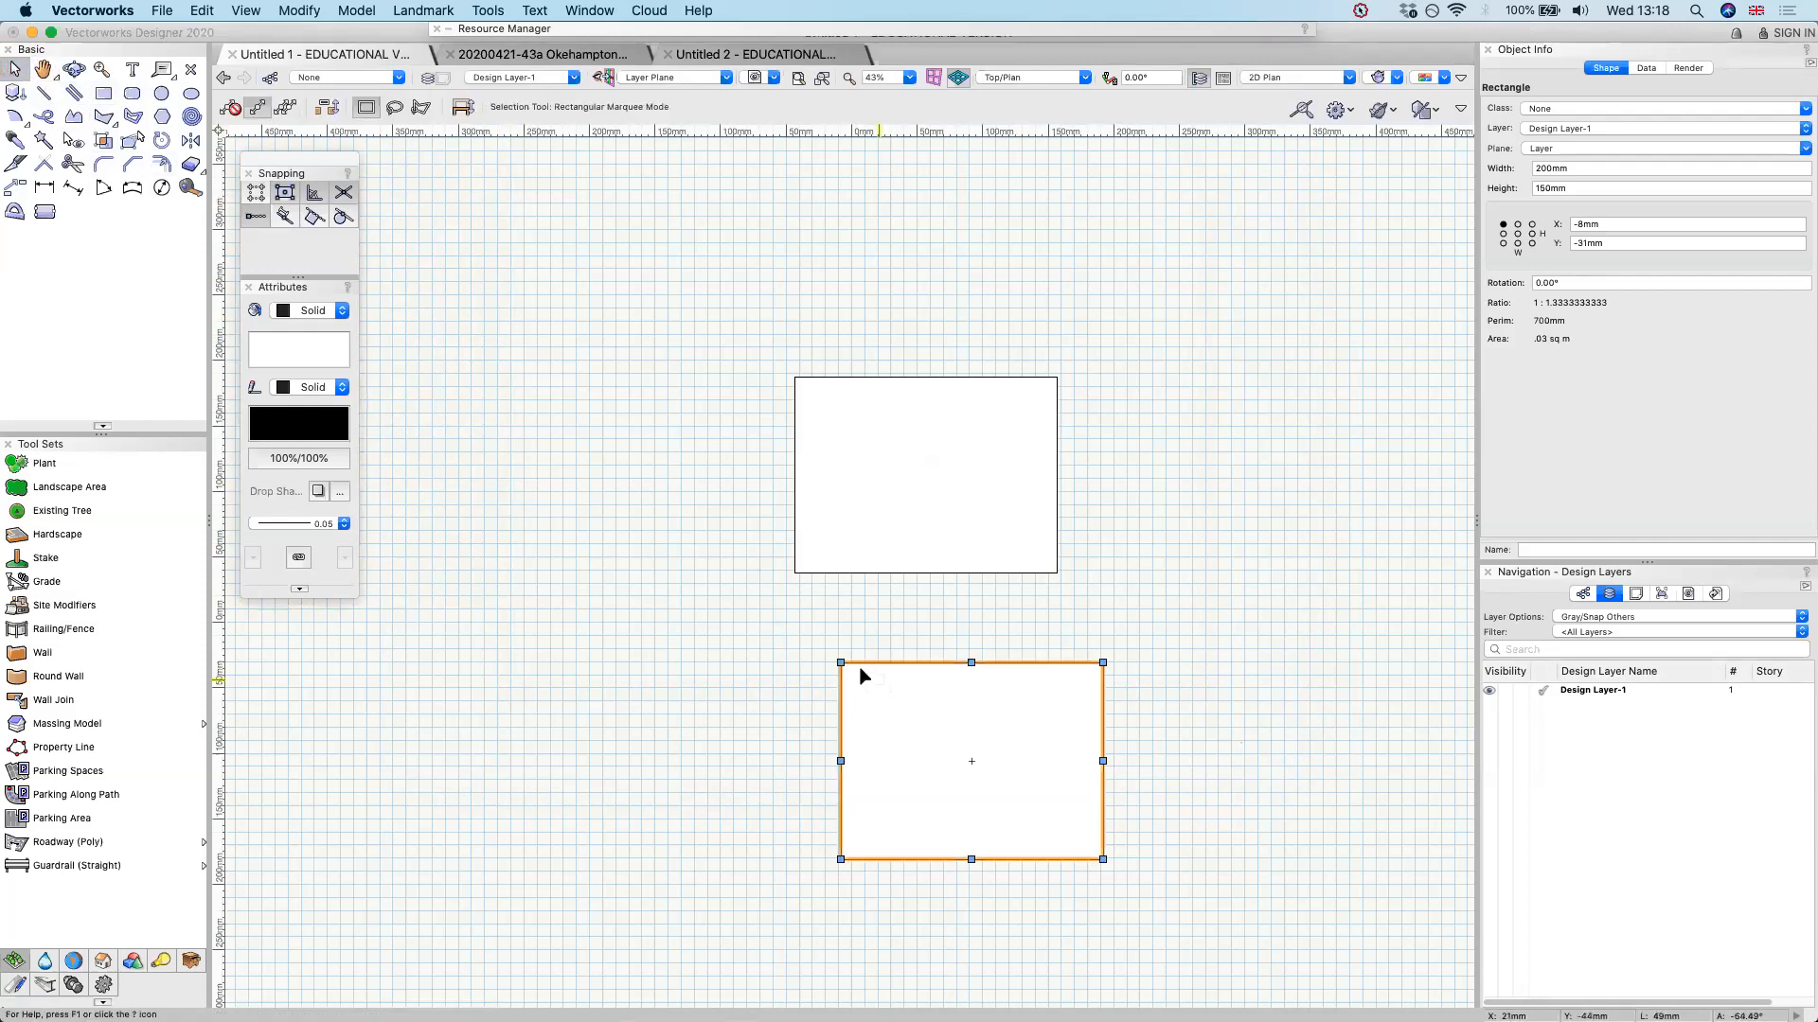
{"action": "left_click_drag", "start_coordinate": [817, 618], "coordinate": [796, 574]}
{"action": "left_click", "coordinate": [1162, 466]}
{"action": "left_click_drag", "start_coordinate": [1009, 479], "coordinate": [1006, 293]}
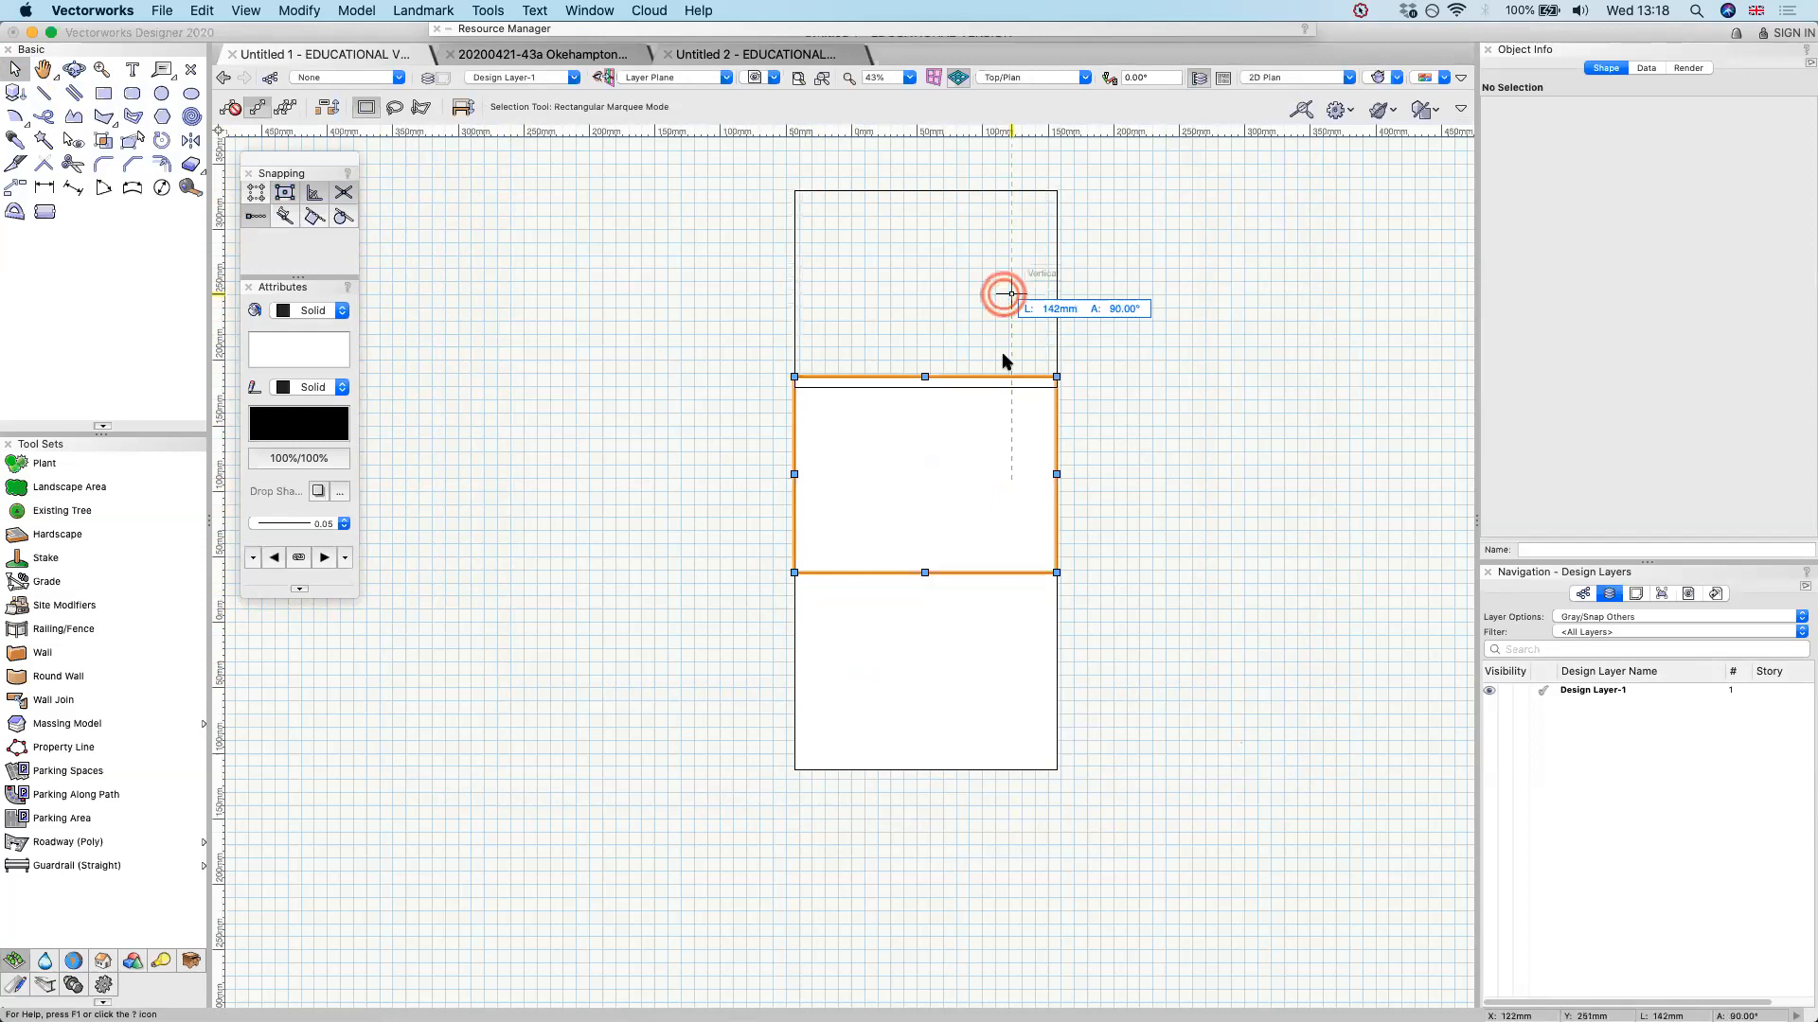
{"action": "left_click_drag", "start_coordinate": [1003, 676], "coordinate": [750, 646]}
{"action": "left_click_drag", "start_coordinate": [926, 272], "coordinate": [810, 306]}
{"action": "left_click_drag", "start_coordinate": [542, 542], "coordinate": [678, 425]}
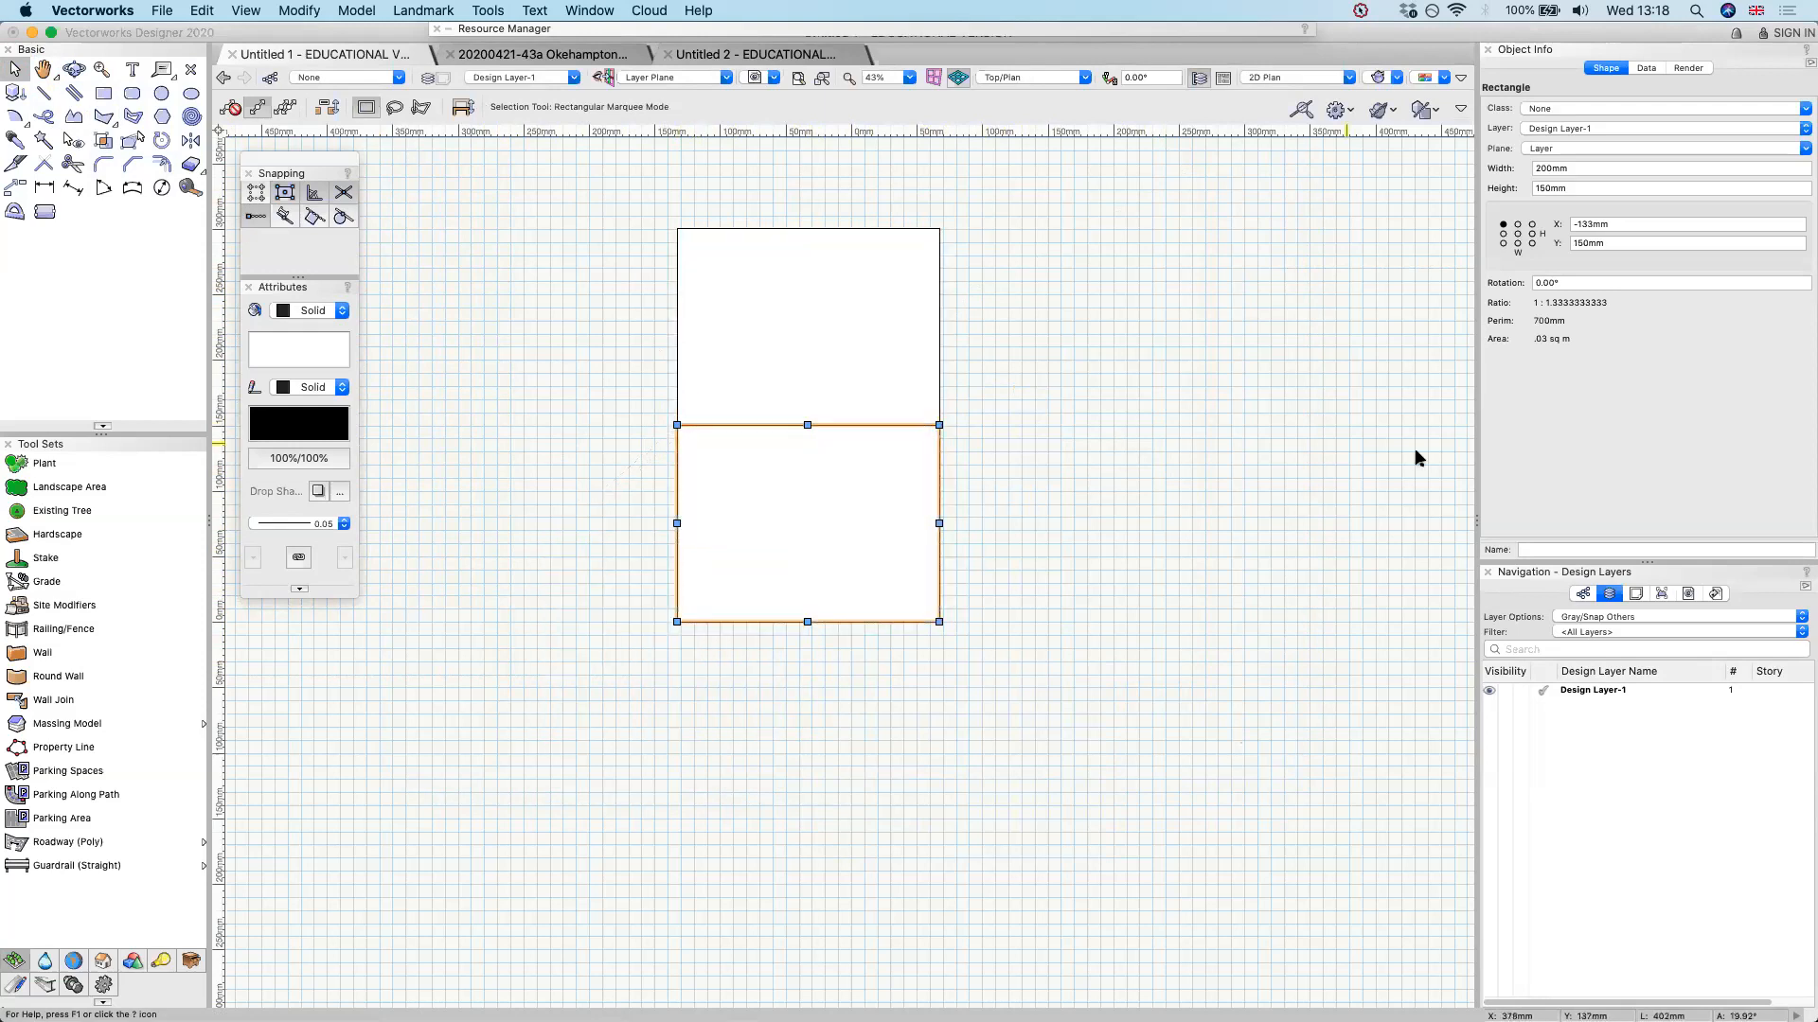
{"action": "left_click", "coordinate": [1783, 409]}
{"action": "scroll", "coordinate": [973, 377], "scroll_direction": "down", "scroll_amount": 1}
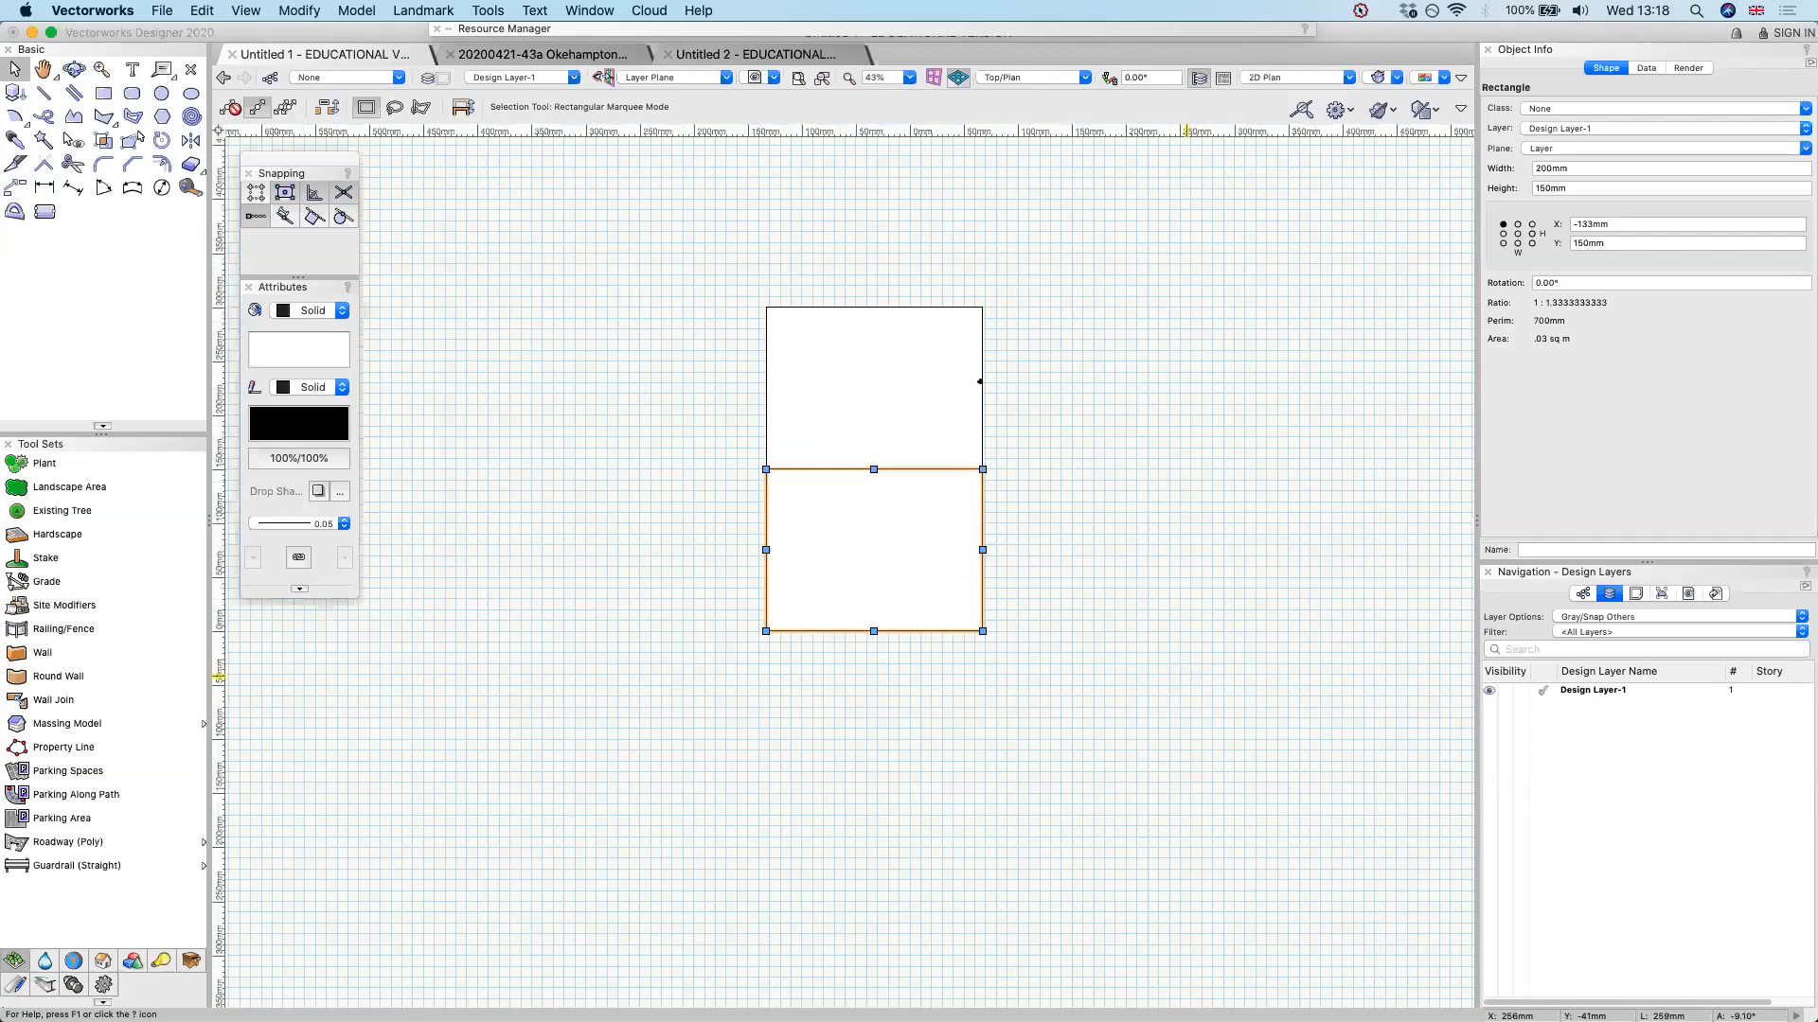
Choose Euphorbia characias subsp. wulfenii from the Perennials folder of the exported plant library as the Plant tool's style
{"action": "left_click", "coordinate": [161, 94]}
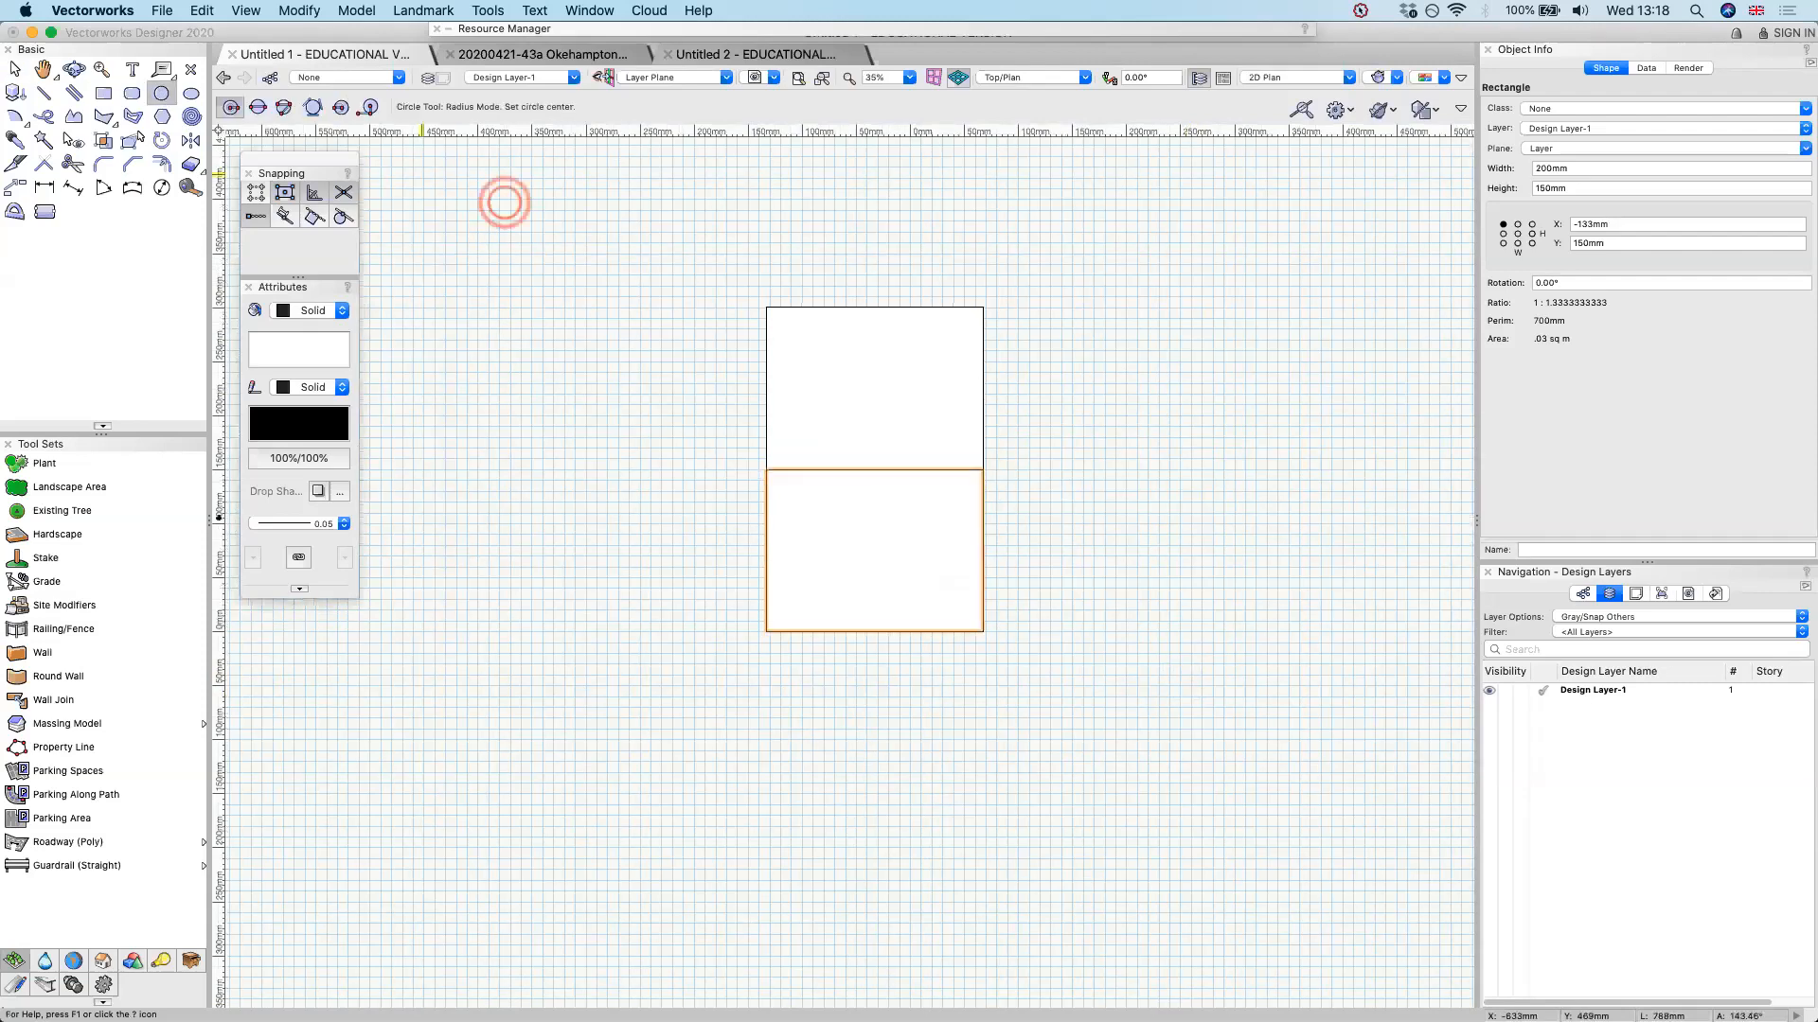
{"action": "left_click", "coordinate": [85, 490]}
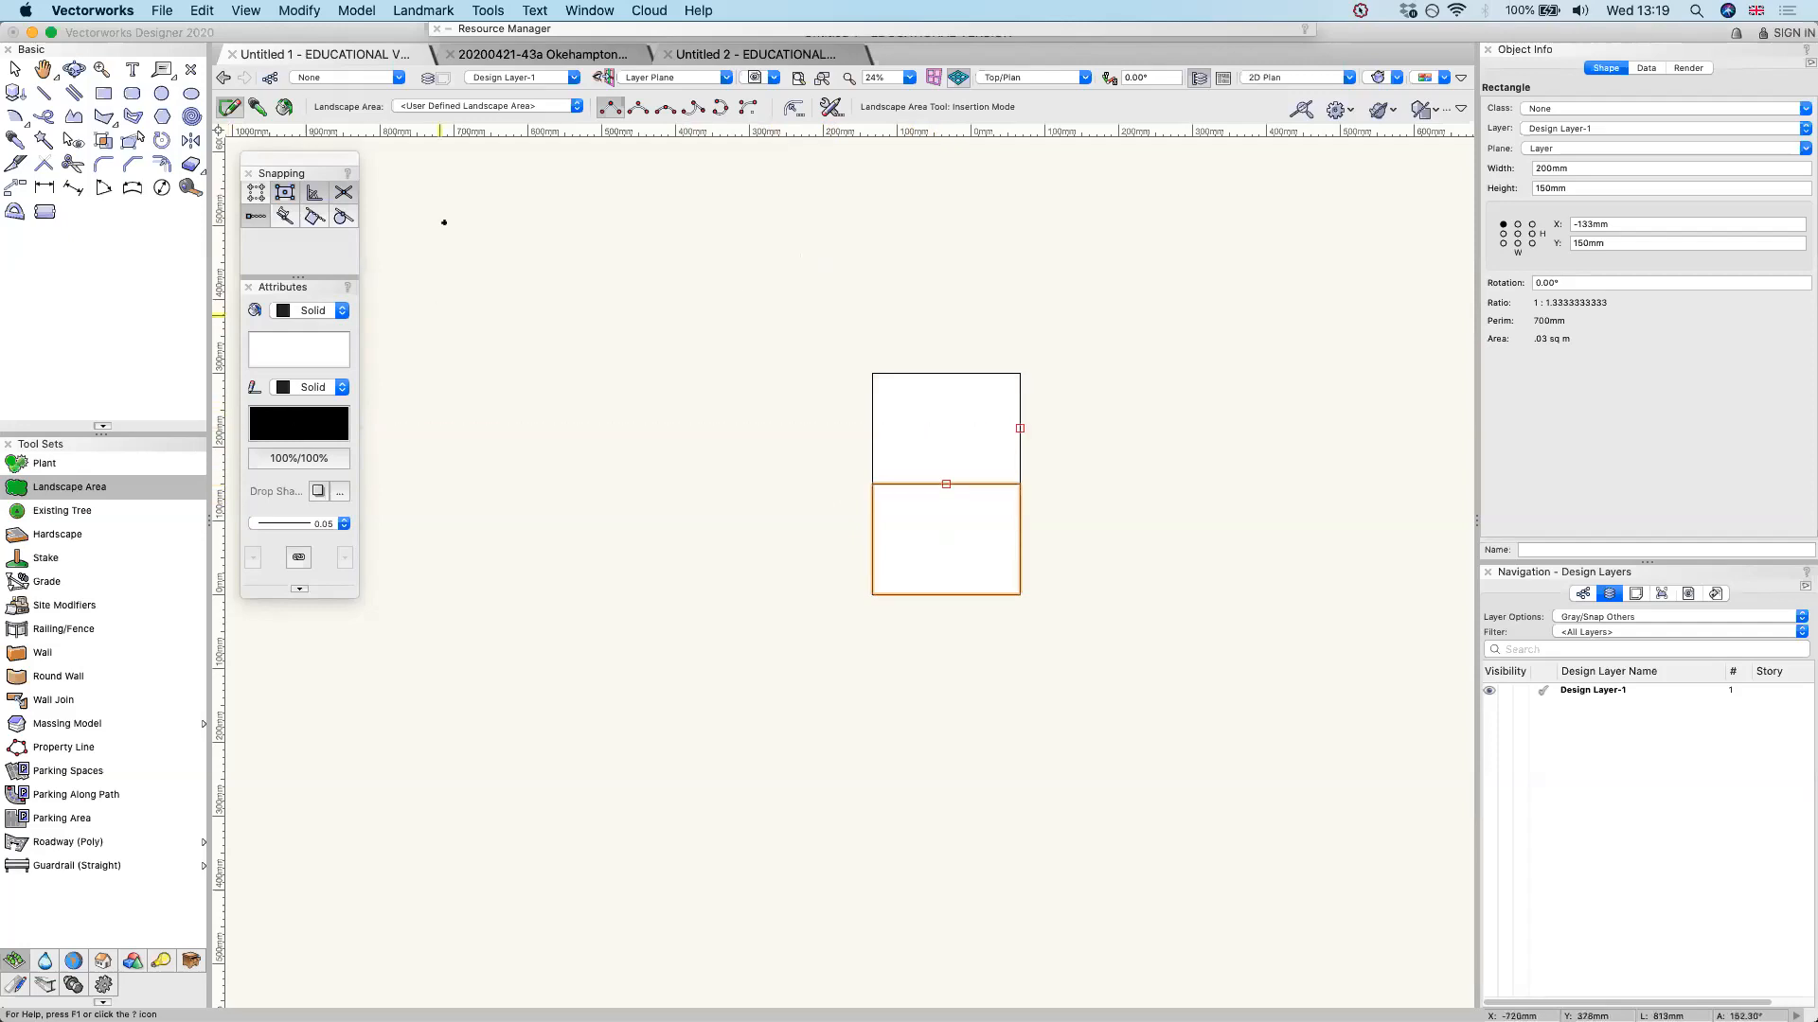
{"action": "left_click", "coordinate": [78, 471]}
{"action": "left_click", "coordinate": [450, 105]}
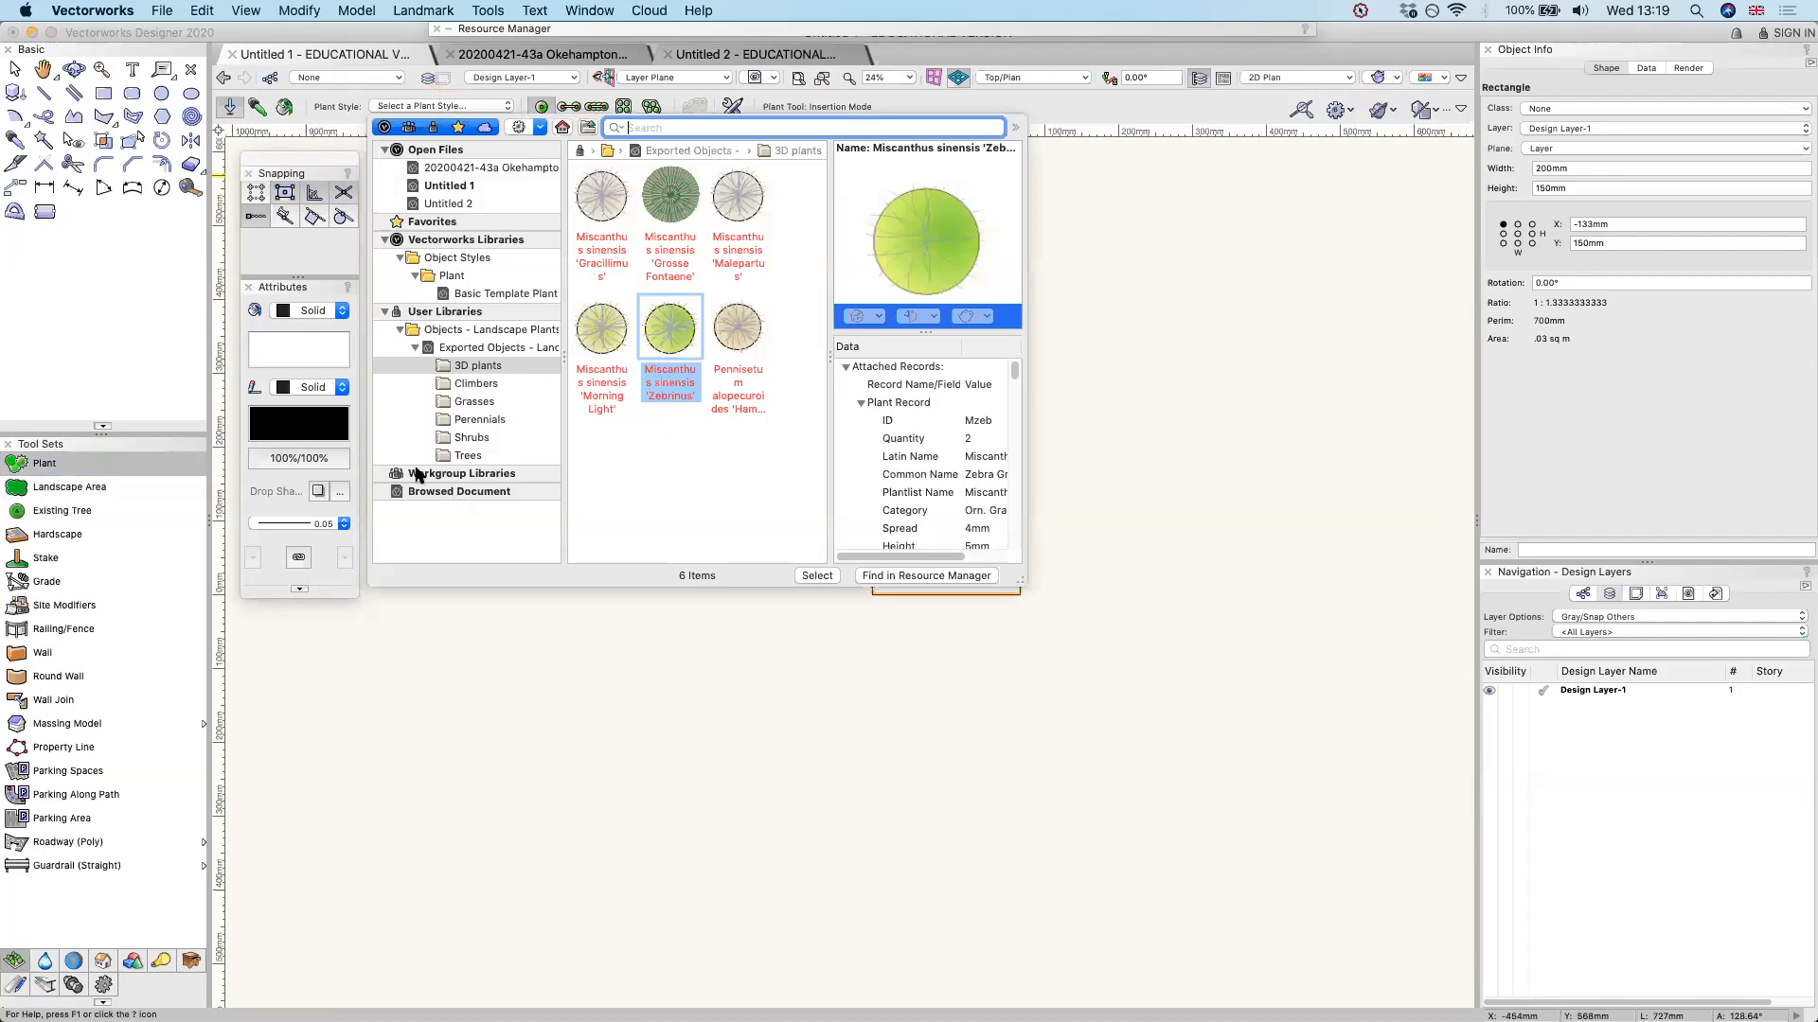
{"action": "left_click", "coordinate": [445, 347]}
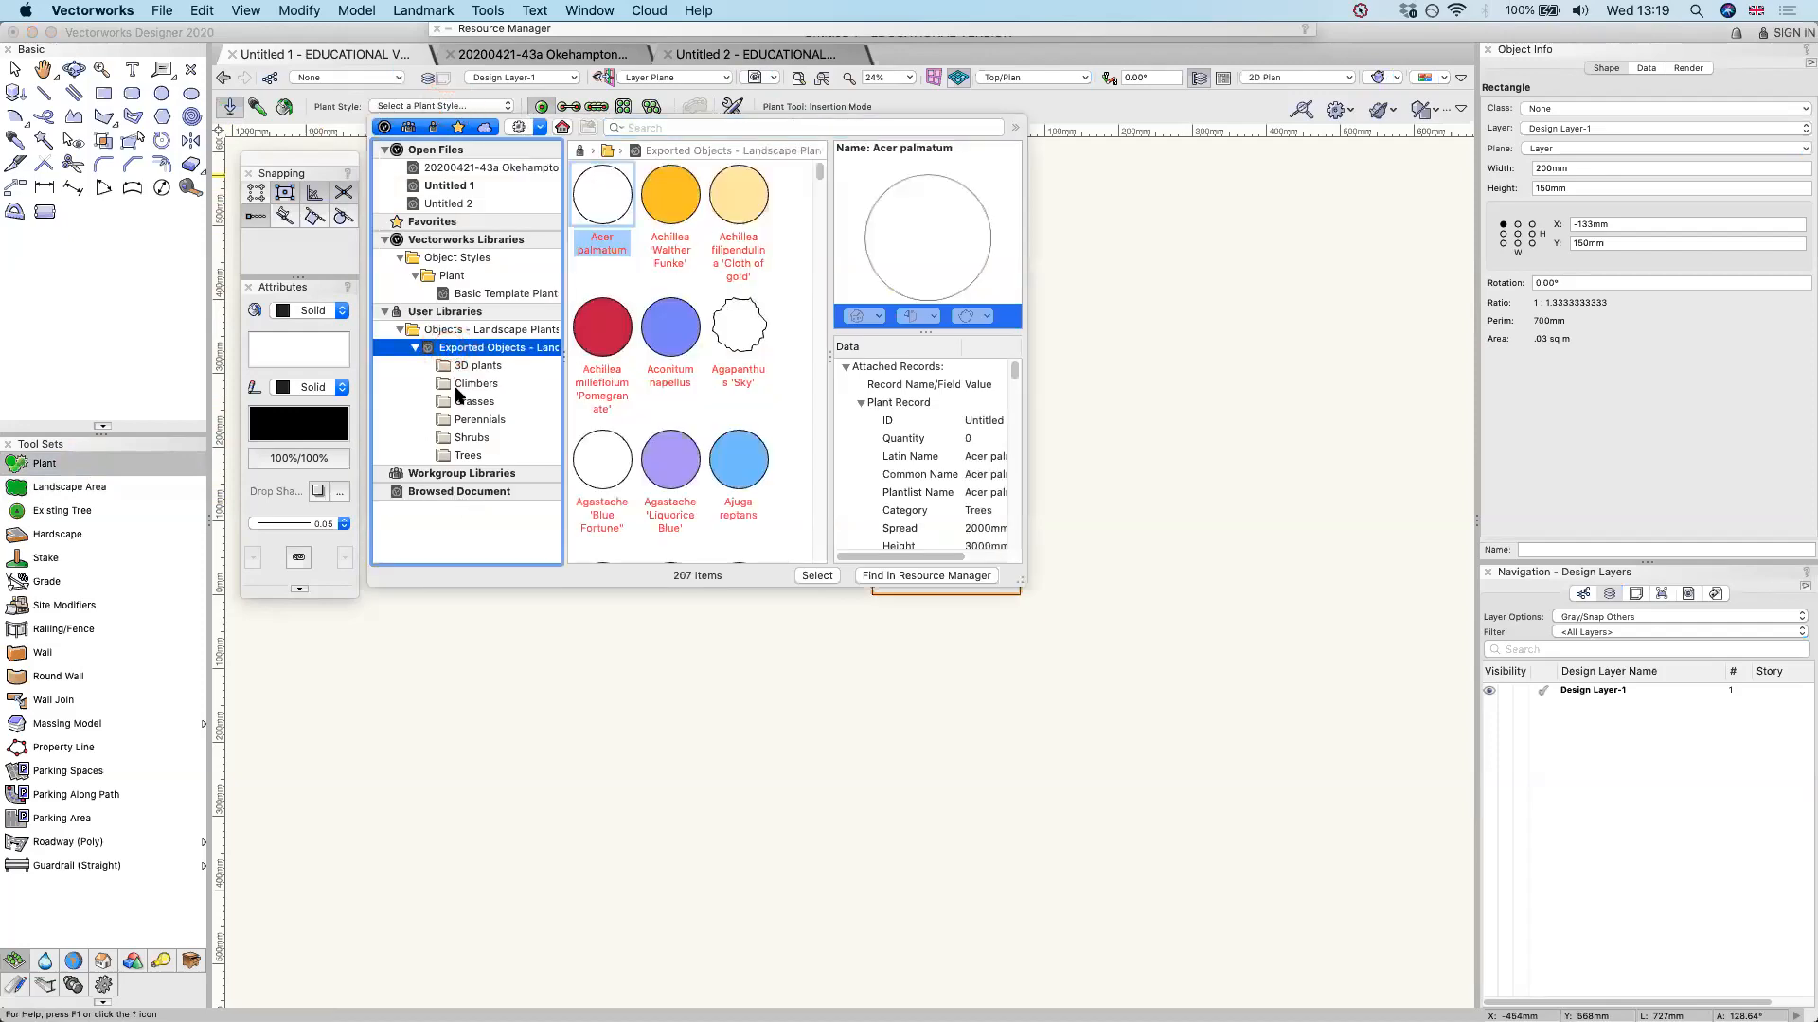
{"action": "left_click", "coordinate": [462, 420]}
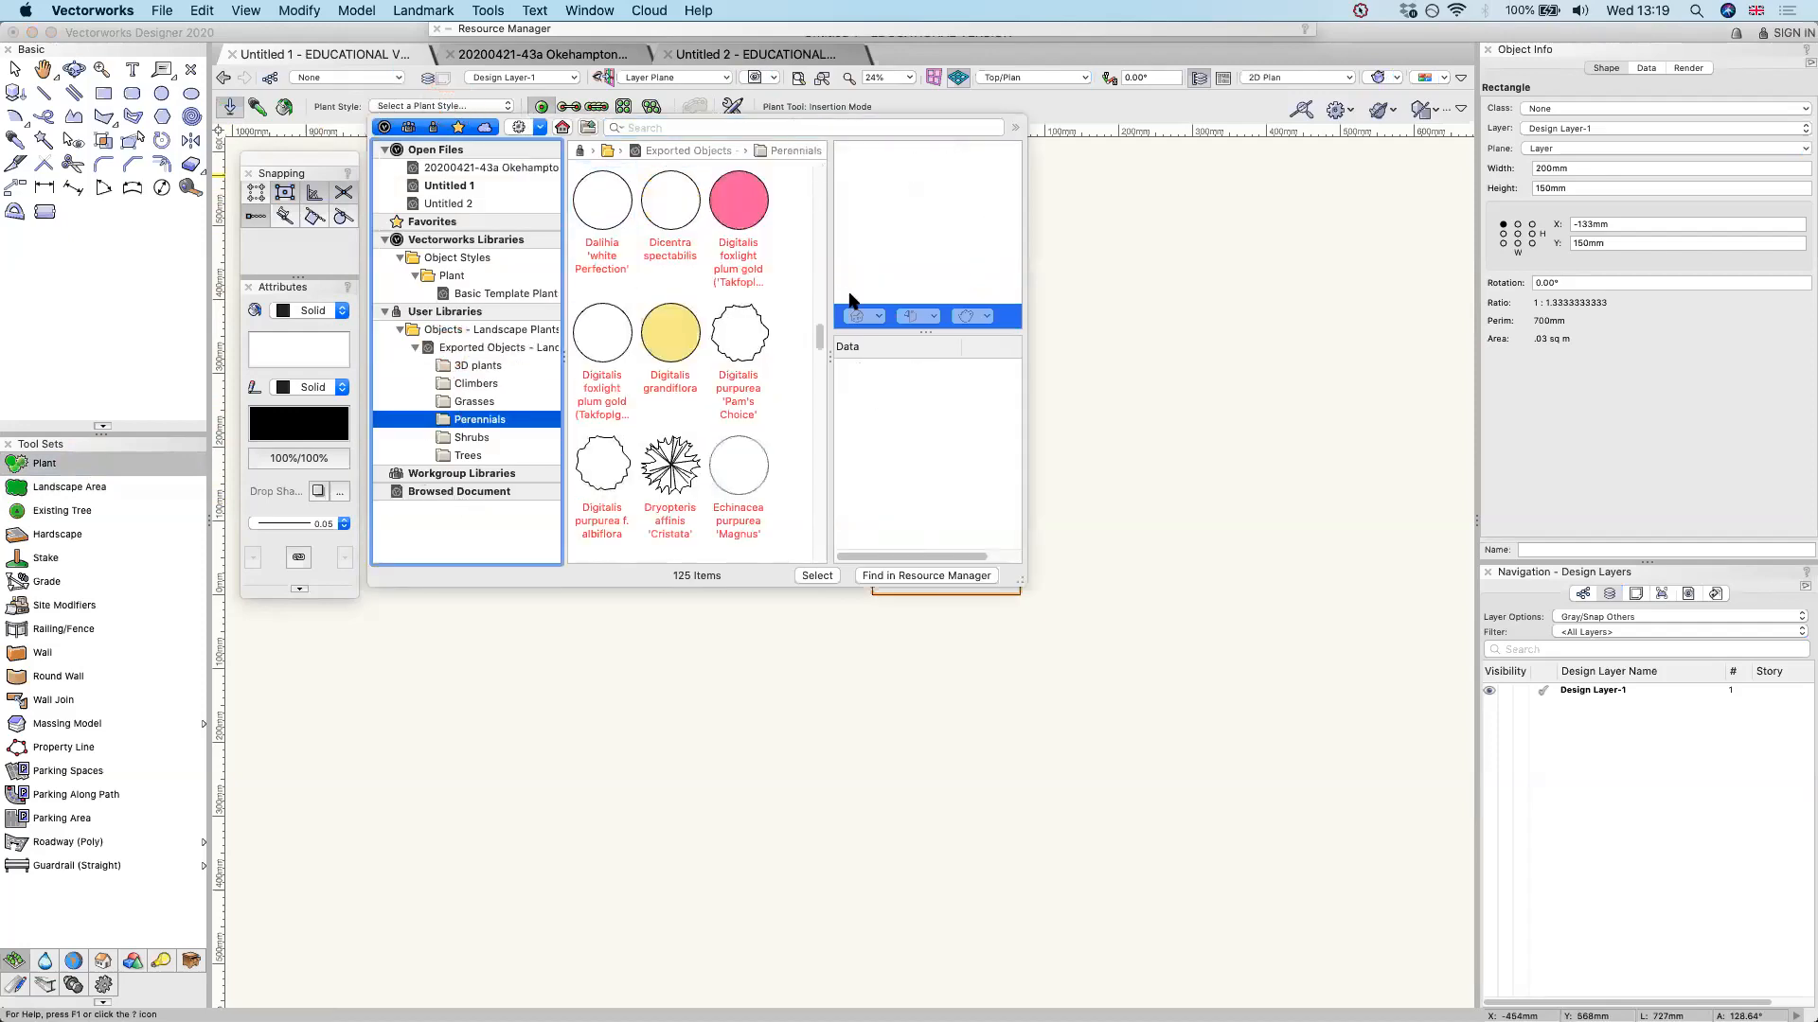
{"action": "scroll", "coordinate": [758, 246], "scroll_direction": "down", "scroll_amount": 5}
{"action": "scroll", "coordinate": [753, 254], "scroll_direction": "down", "scroll_amount": 4}
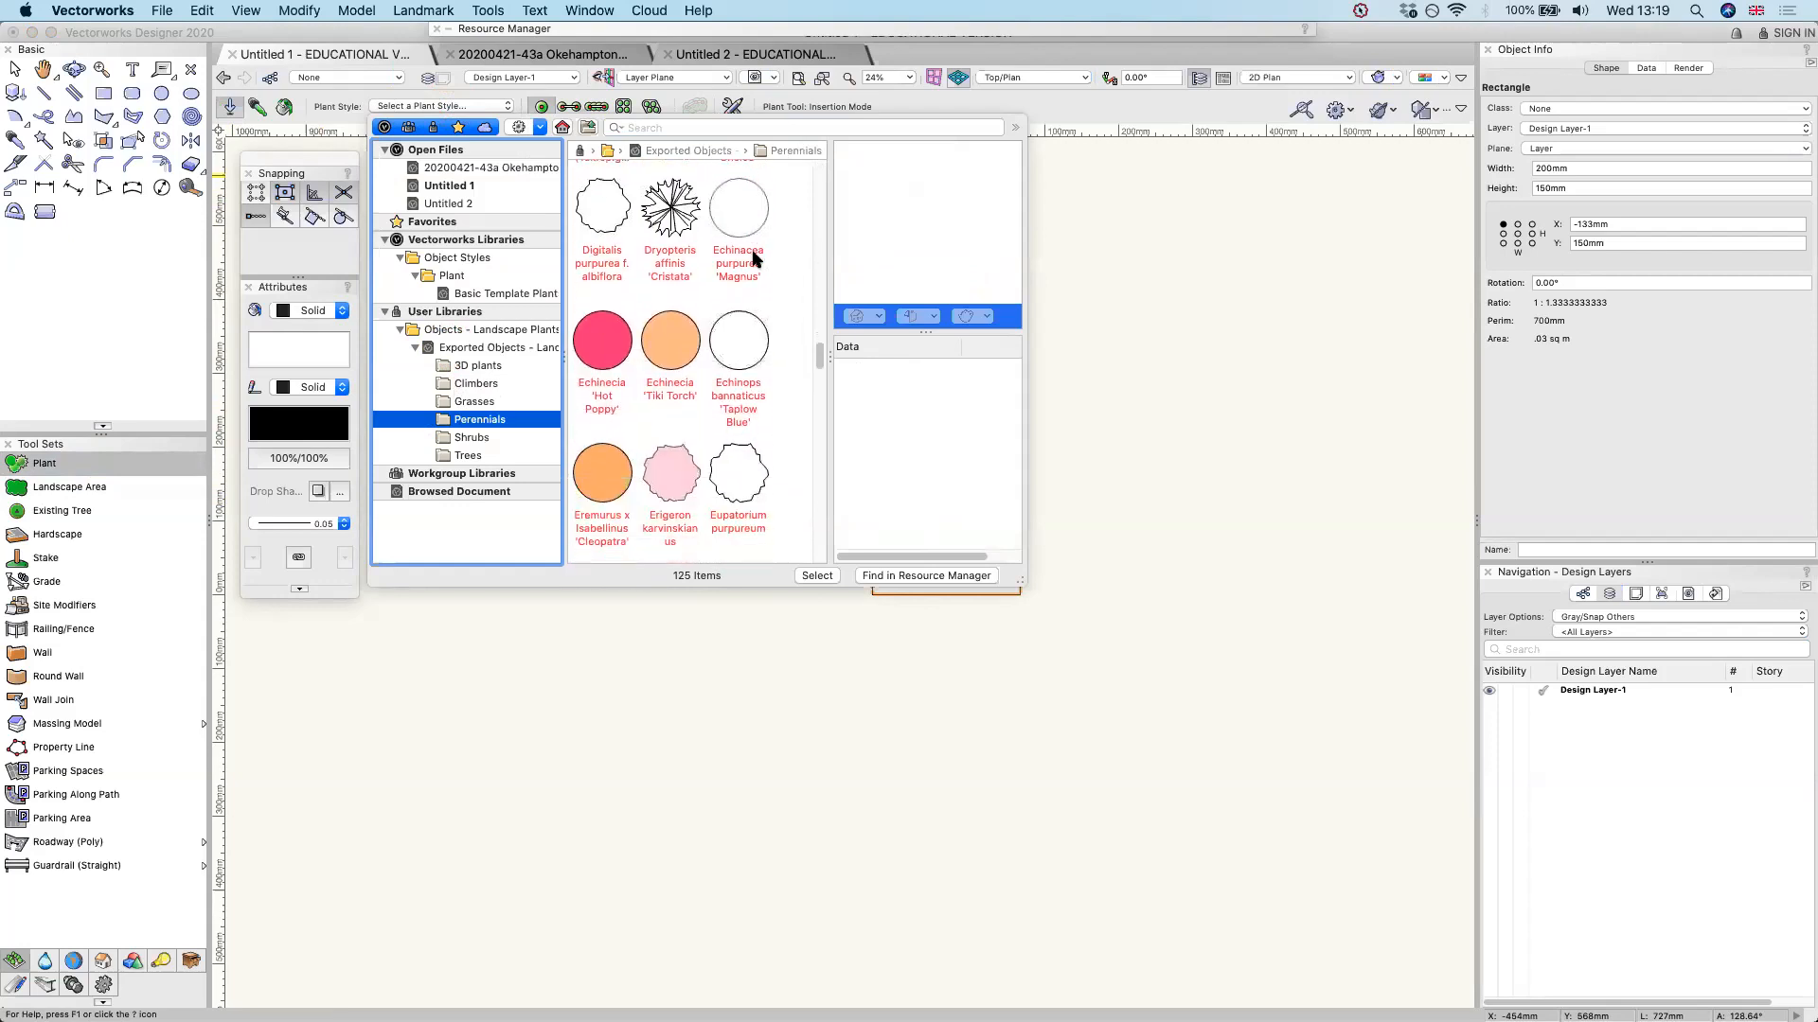
{"action": "scroll", "coordinate": [754, 255], "scroll_direction": "down", "scroll_amount": 2}
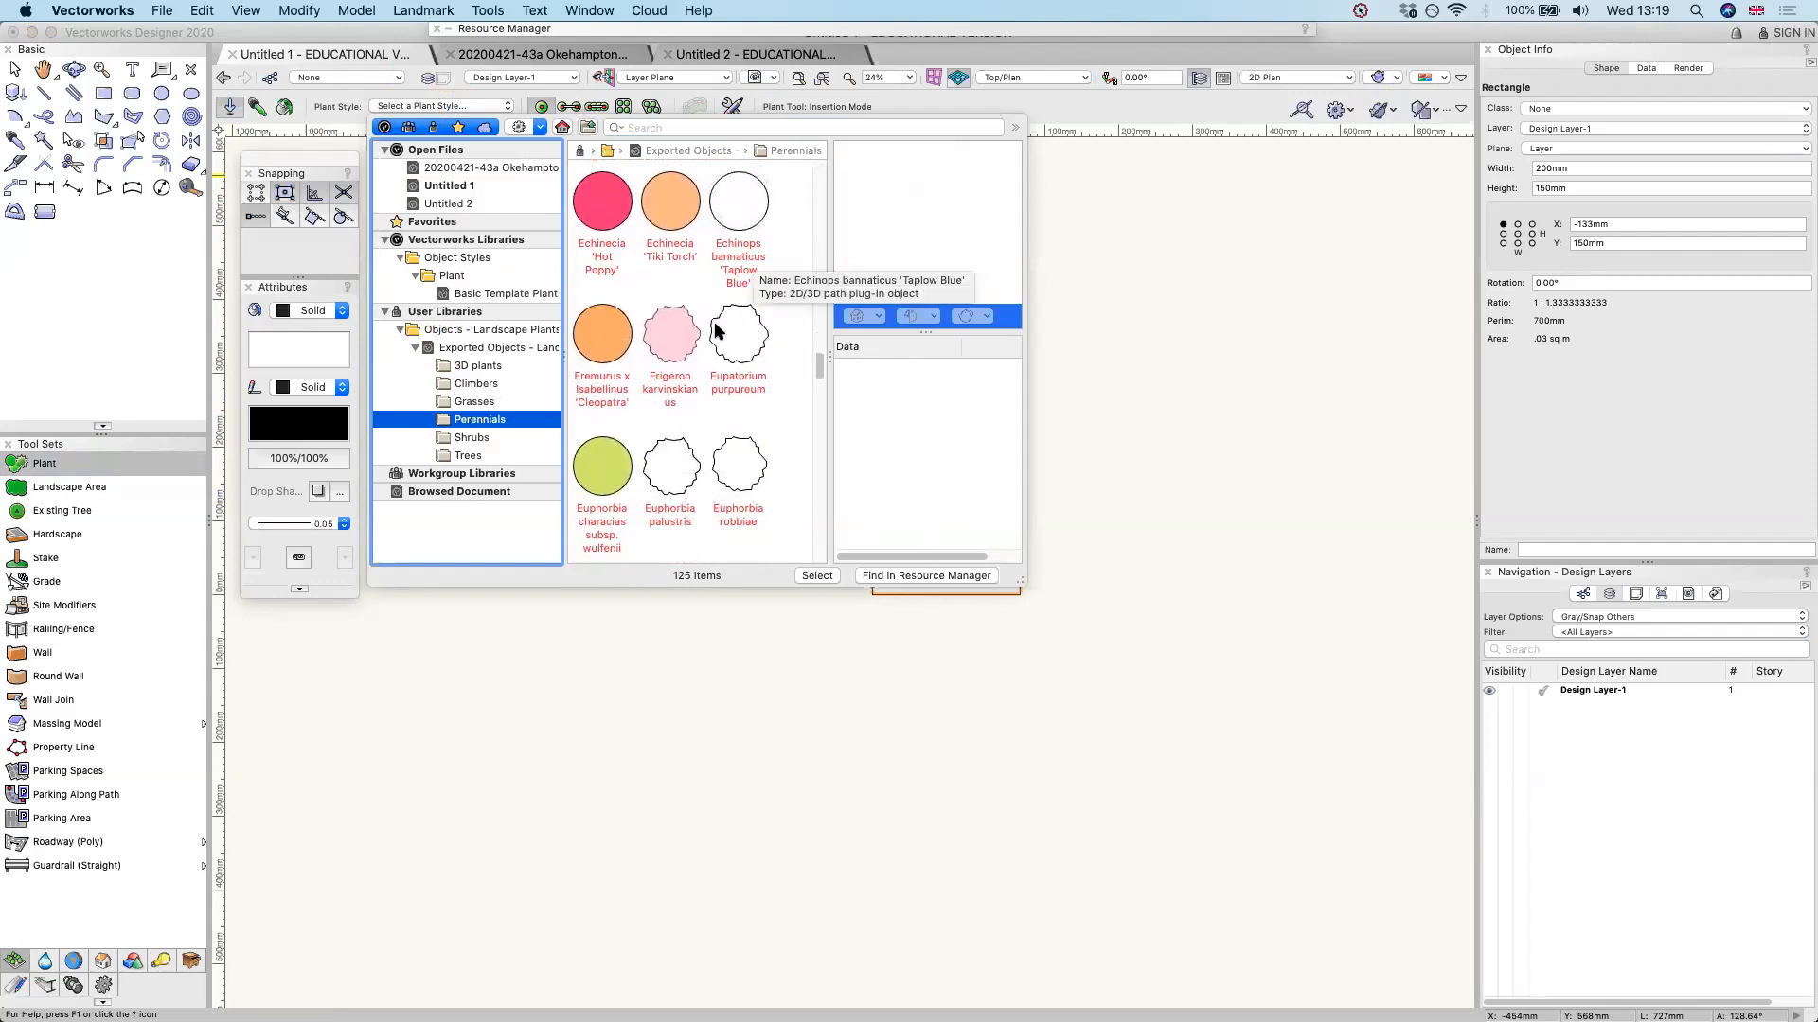
{"action": "left_click", "coordinate": [602, 462]}
{"action": "left_click", "coordinate": [816, 576]}
Place a single Euphorbia plant in the empty area well to the left of the two rectangles
{"action": "scroll", "coordinate": [1192, 490], "scroll_direction": "down", "scroll_amount": 3}
{"action": "scroll", "coordinate": [1194, 487], "scroll_direction": "down", "scroll_amount": 5}
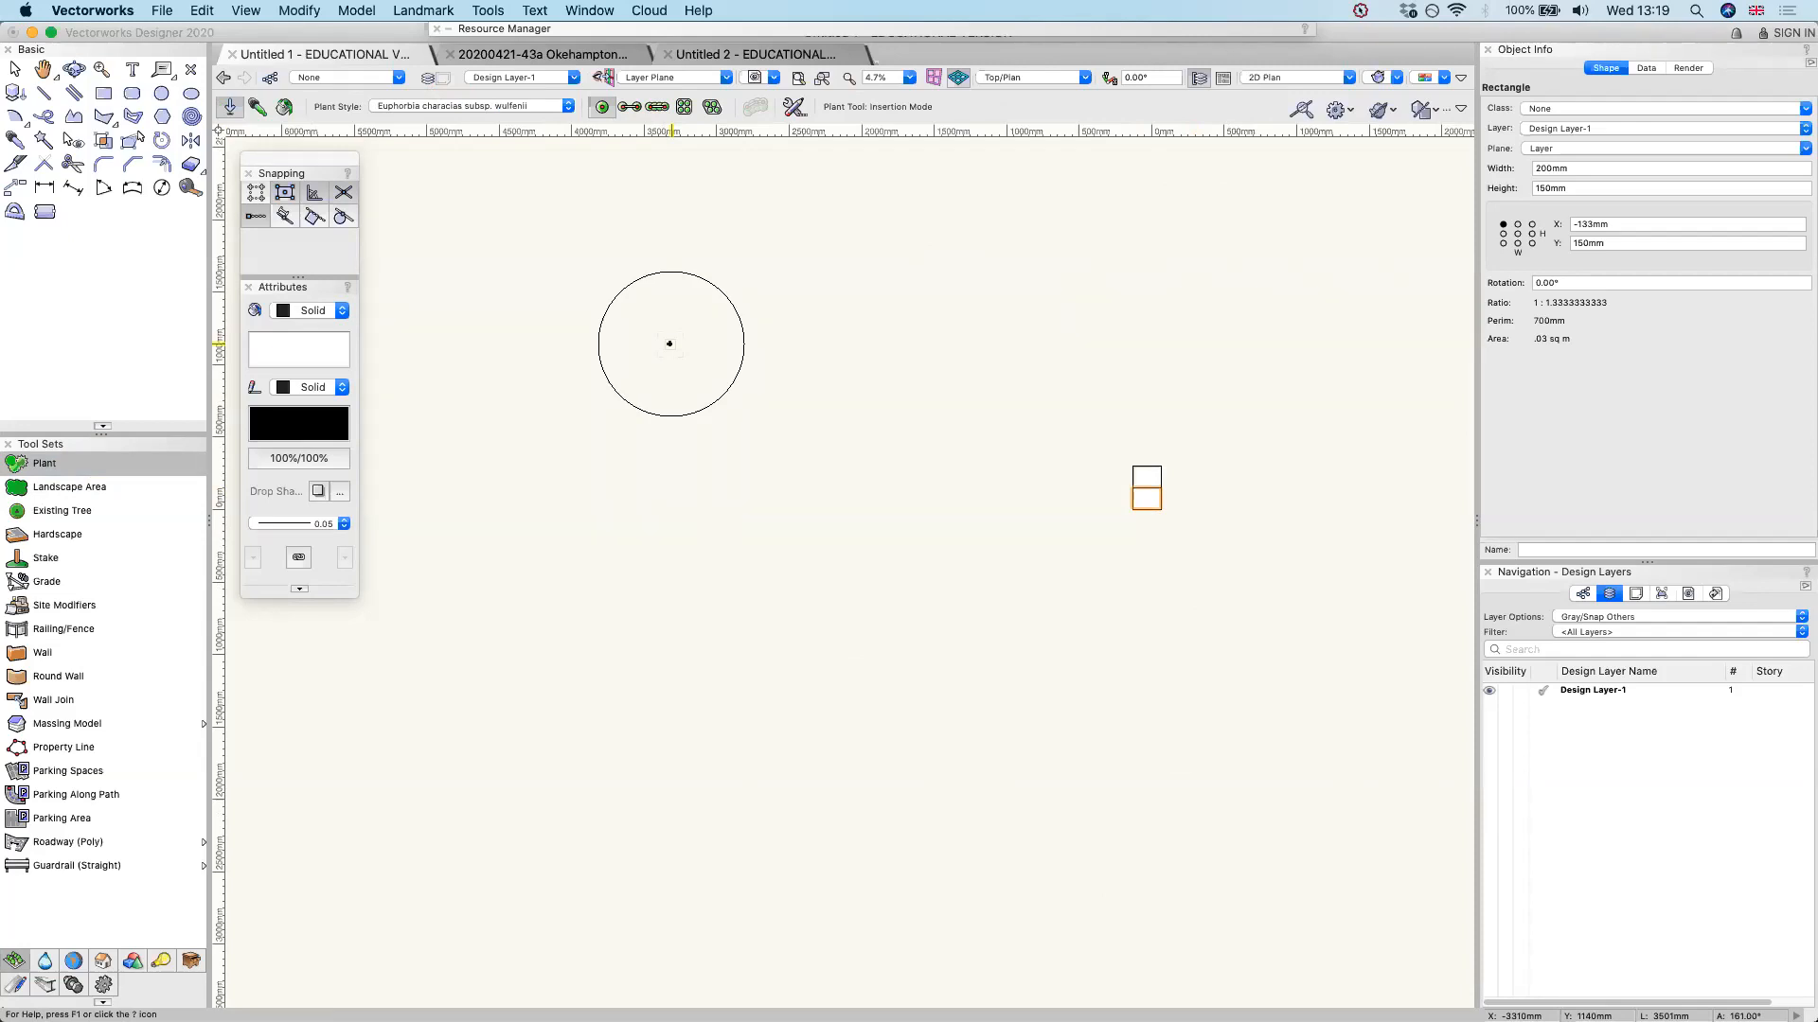
{"action": "left_click", "coordinate": [585, 350]}
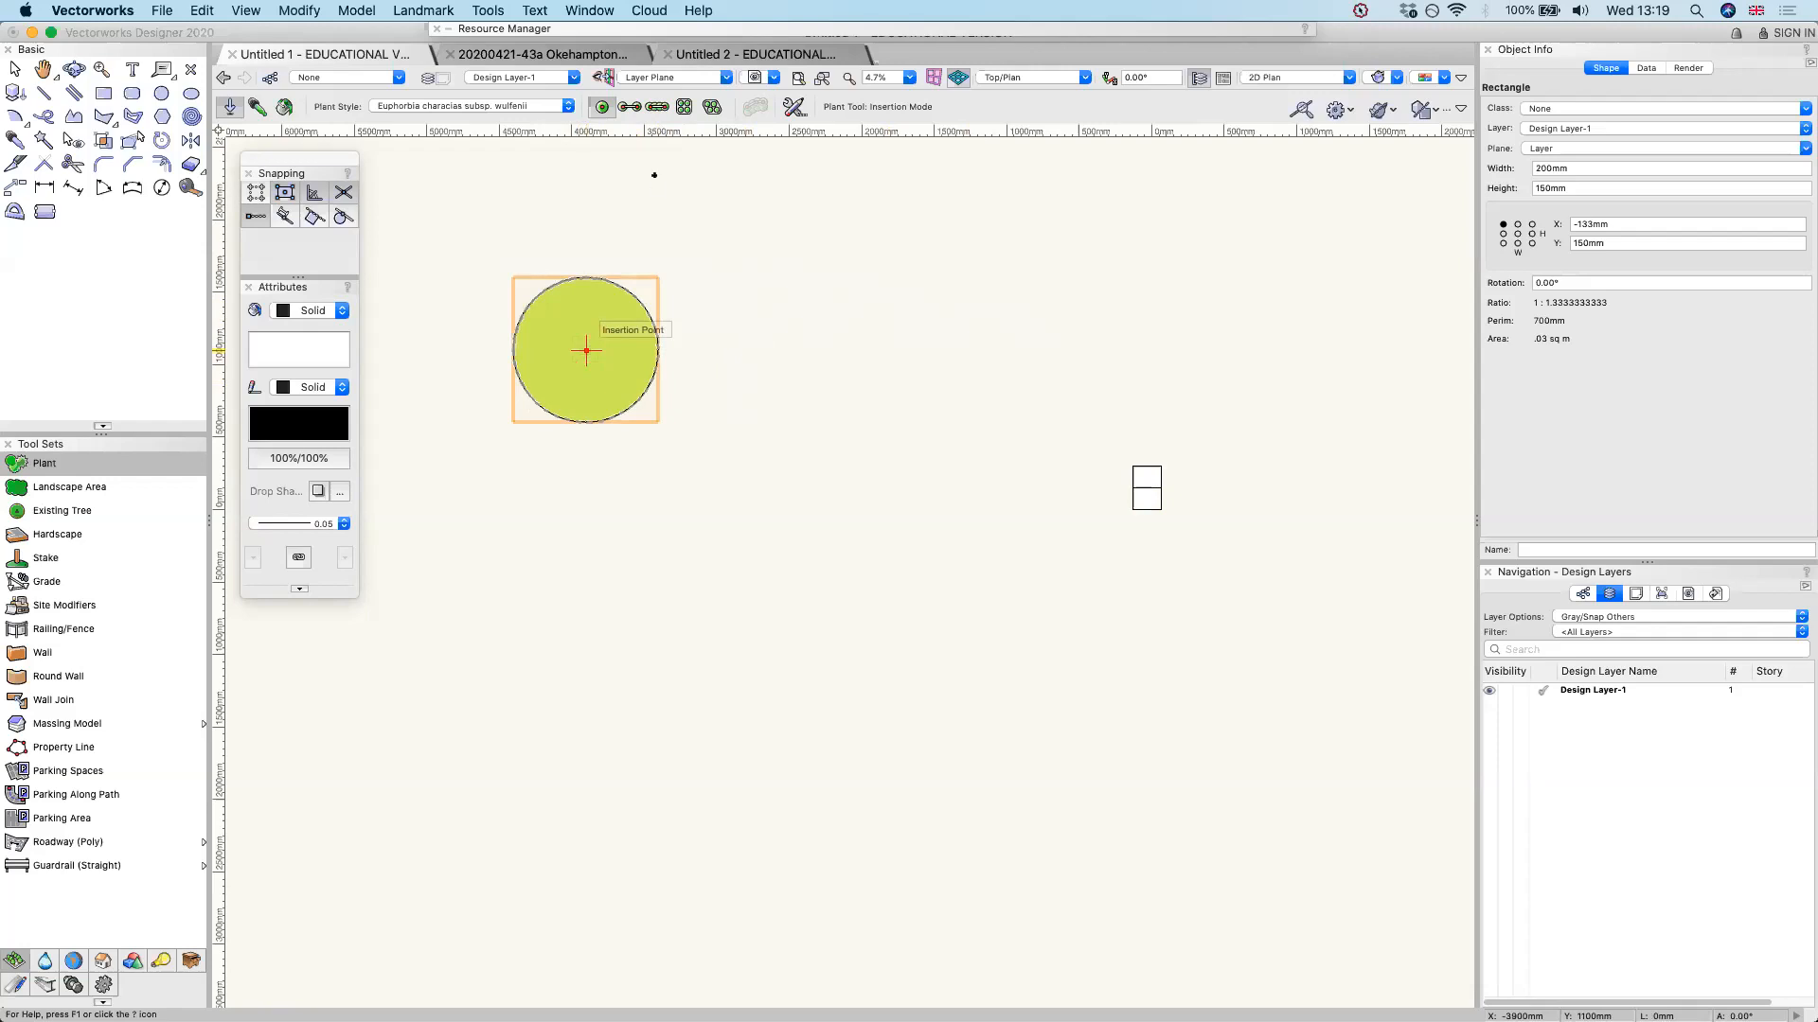
Place a massed group of four overlapping Euphorbia plants at polyline vertices between the single plant and the rectangles
{"action": "left_click", "coordinate": [626, 108]}
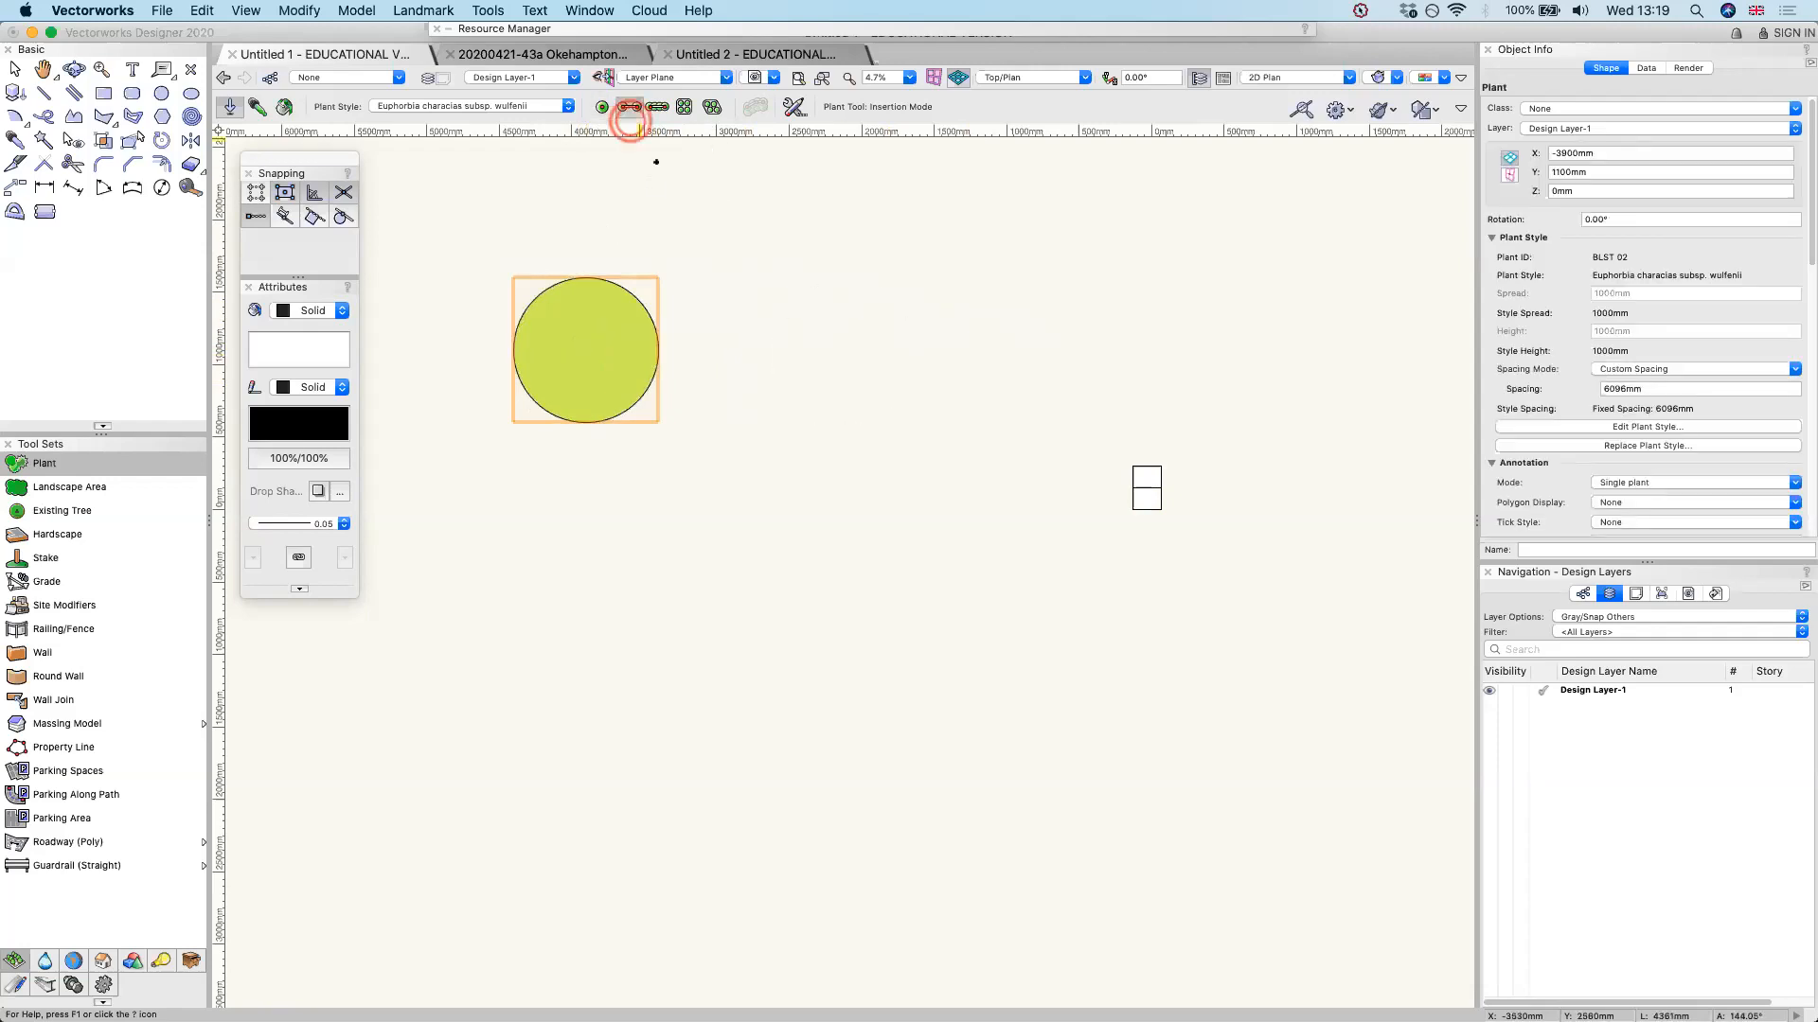
{"action": "left_click", "coordinate": [880, 393]}
{"action": "left_click", "coordinate": [790, 483]}
{"action": "left_click", "coordinate": [909, 517]}
{"action": "double_click", "coordinate": [815, 610]}
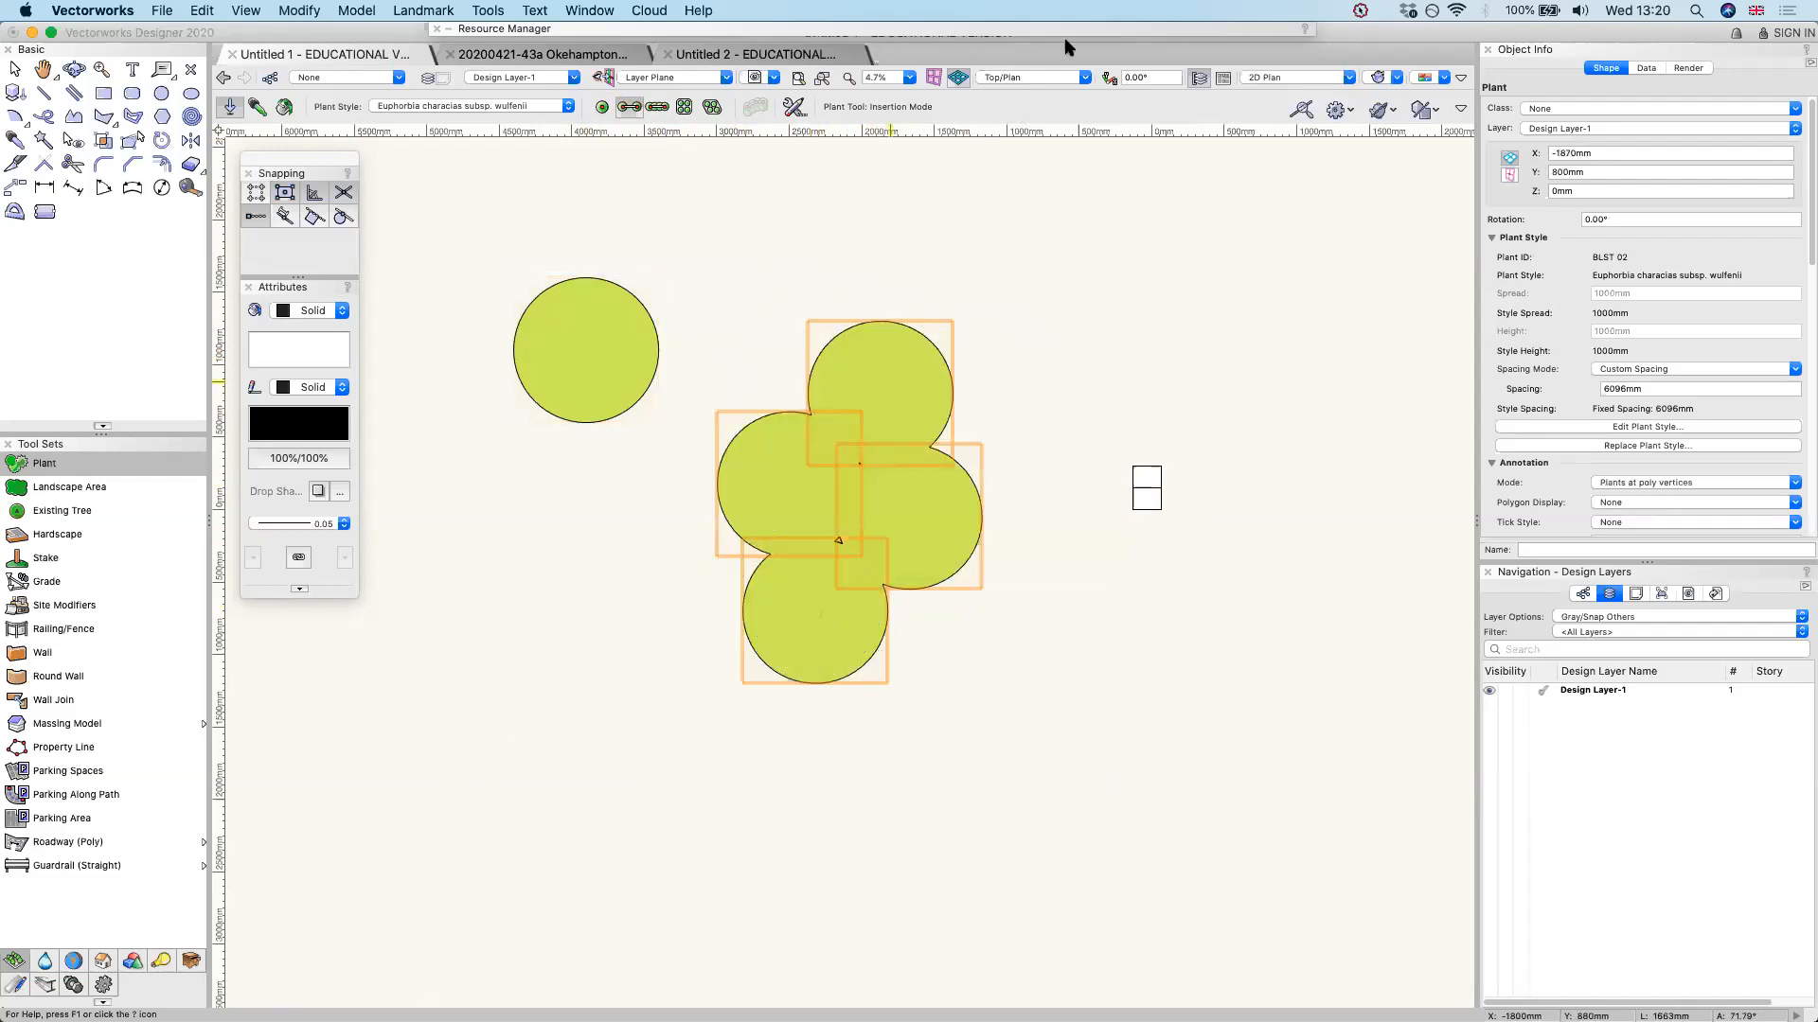
Set the plant group's tag display to Left
{"action": "scroll", "coordinate": [1558, 479], "scroll_direction": "down", "scroll_amount": 3}
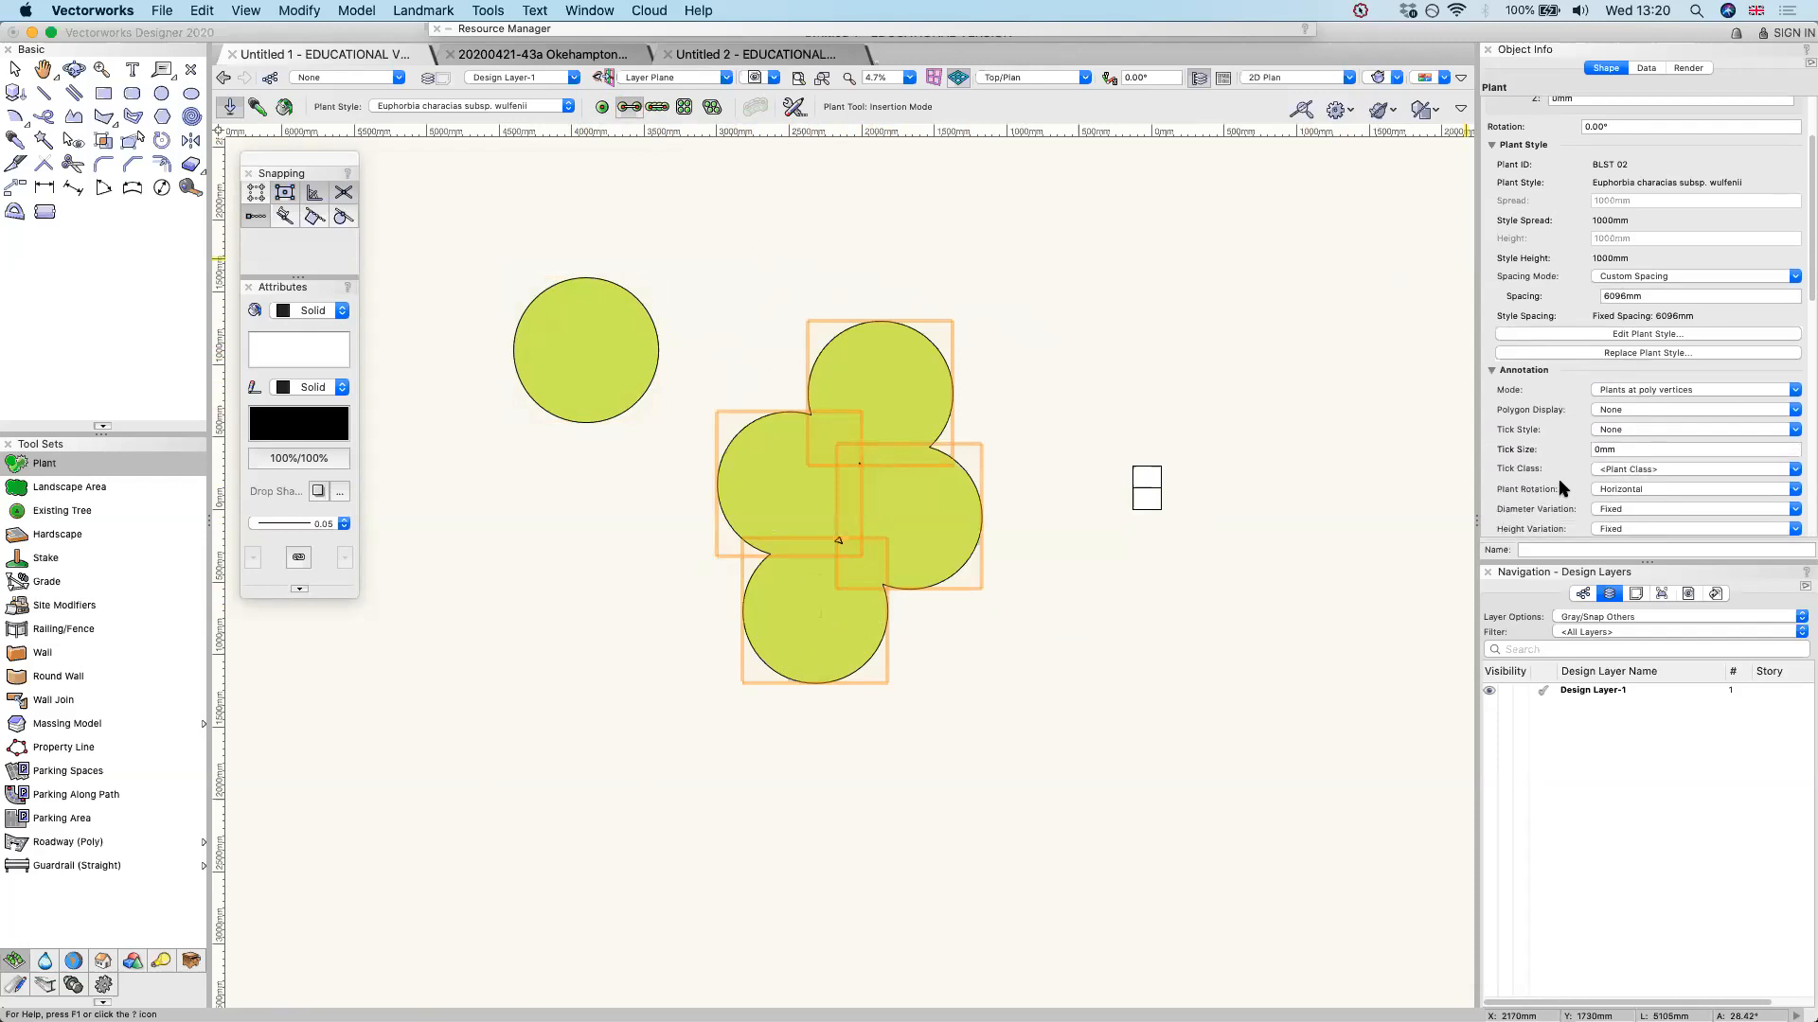
{"action": "scroll", "coordinate": [1558, 479], "scroll_direction": "down", "scroll_amount": 8}
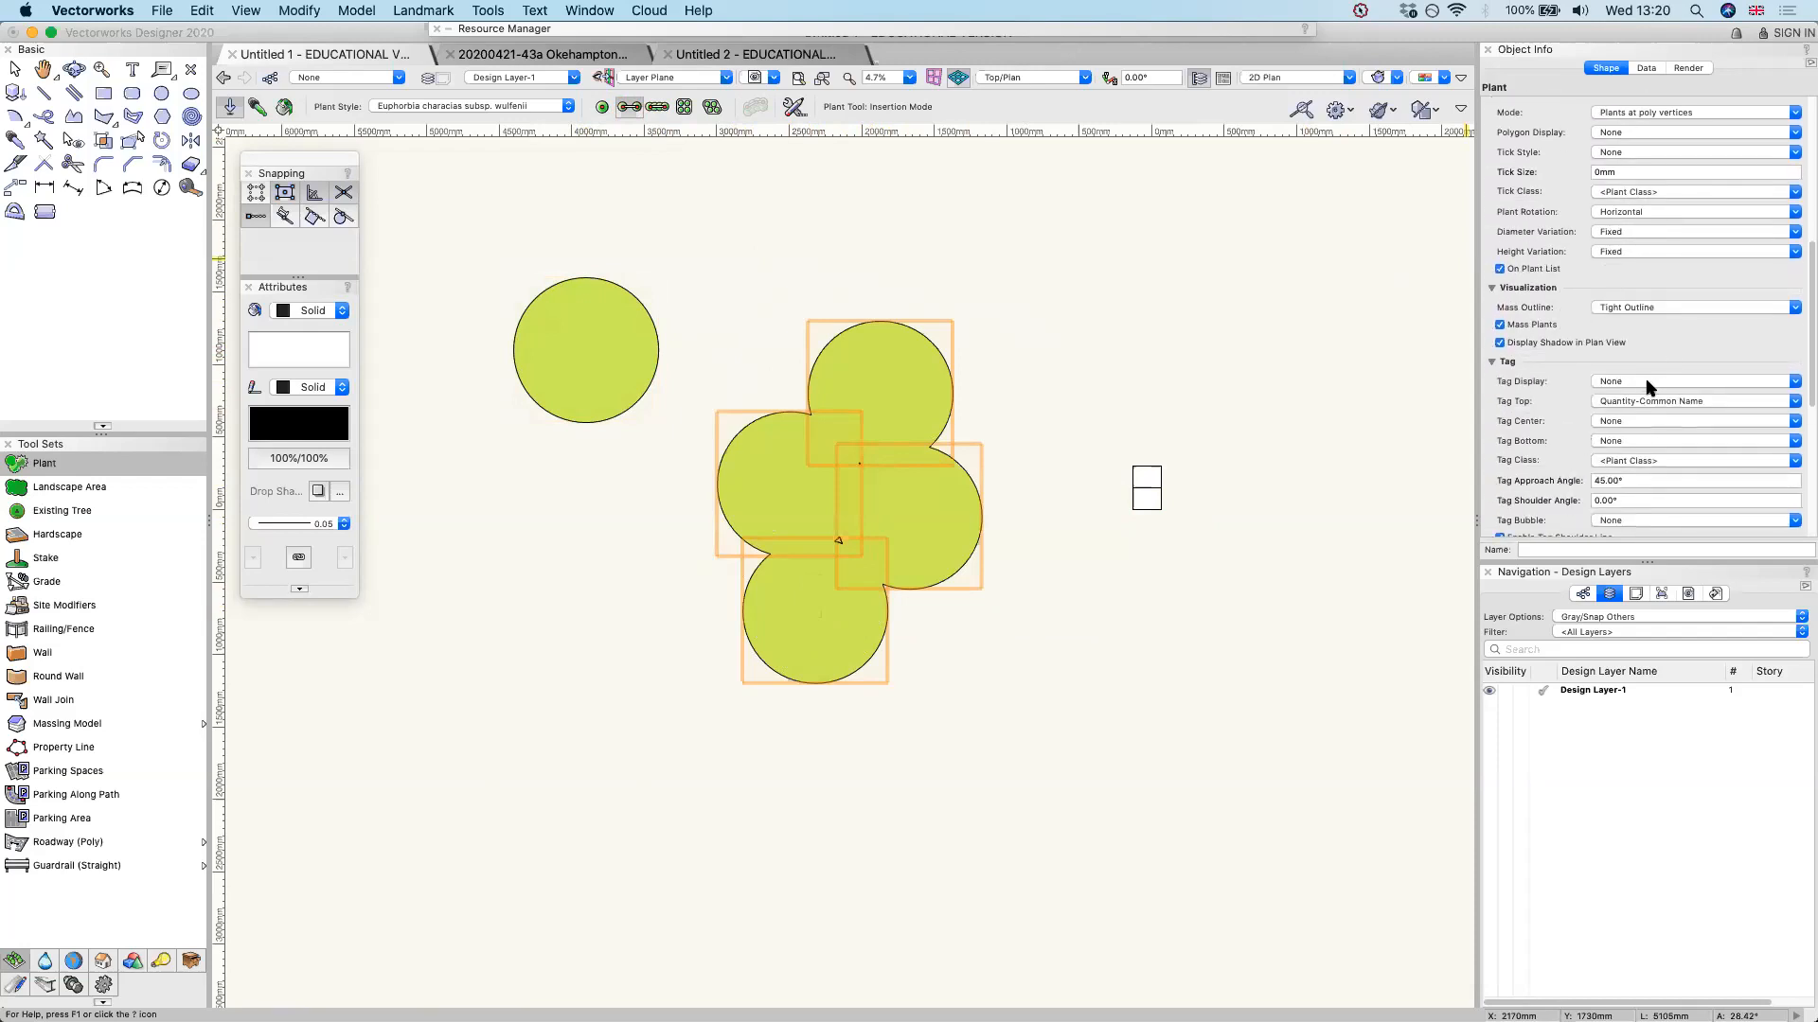
{"action": "left_click", "coordinate": [1648, 381]}
{"action": "left_click", "coordinate": [1620, 412]}
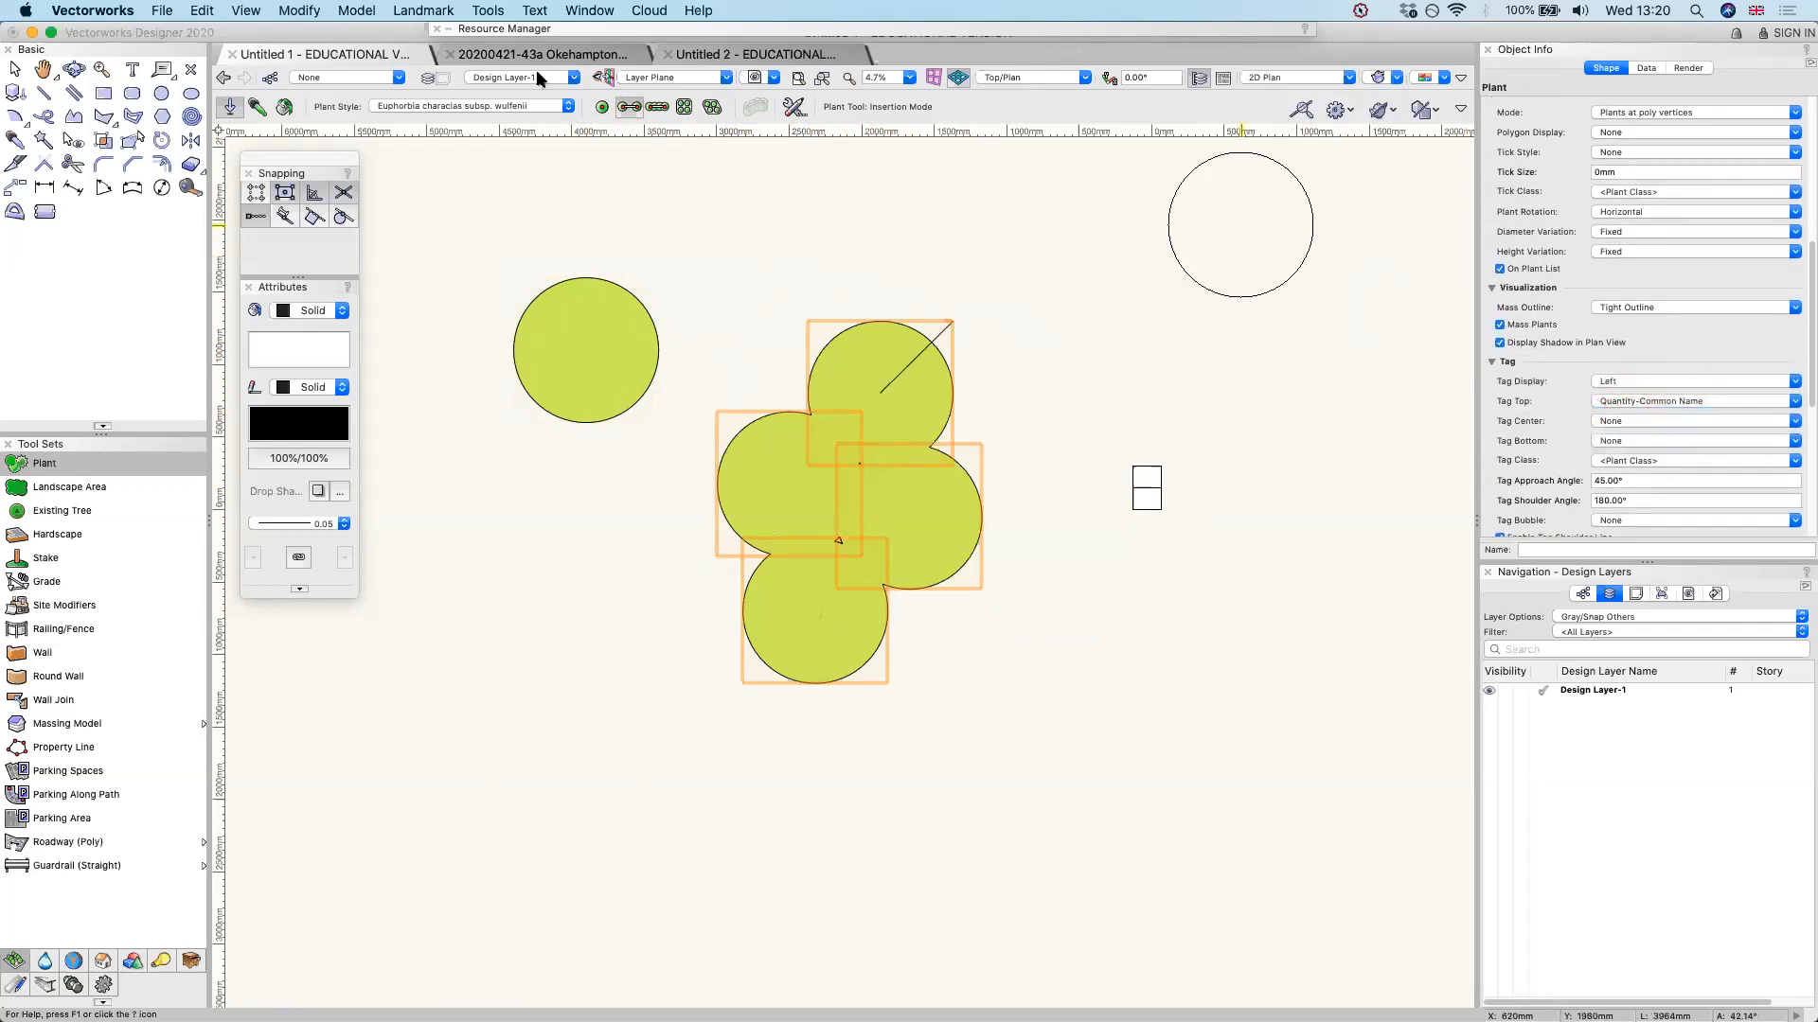
Set the text size of the plant group's tag to 400 points
{"action": "mouse_move", "coordinate": [558, 51]}
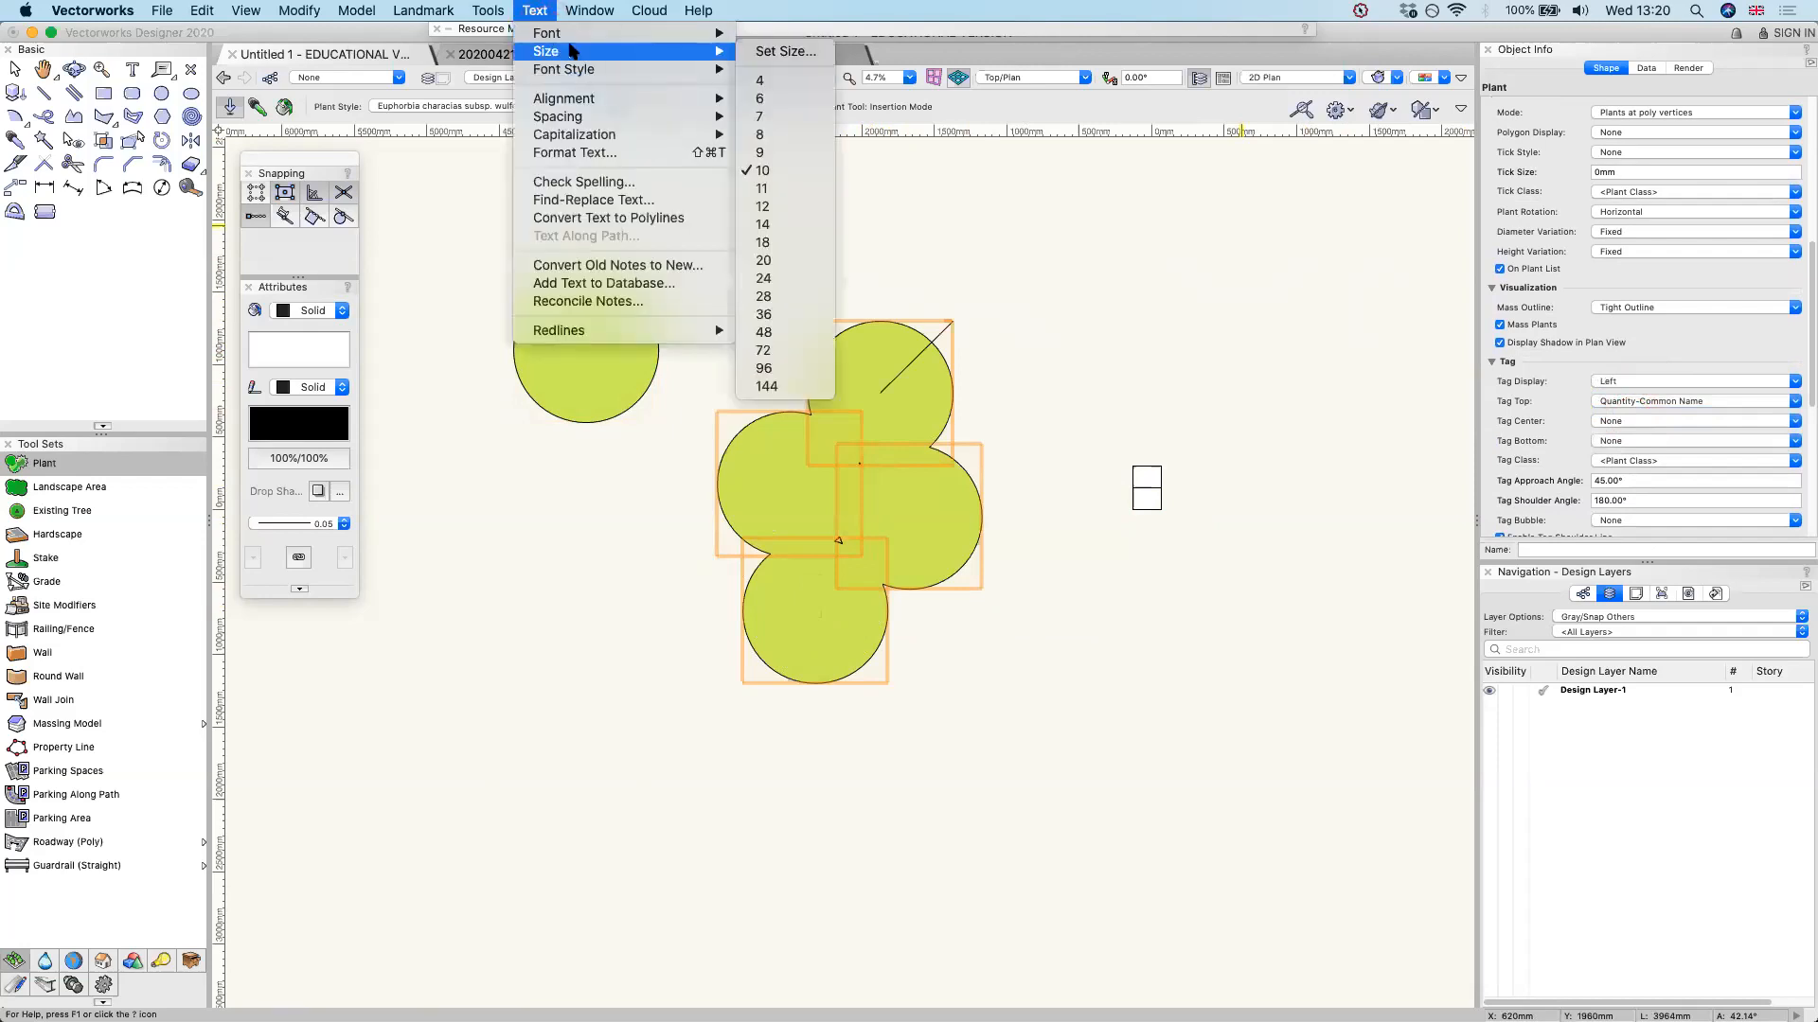
{"action": "left_click", "coordinate": [766, 52]}
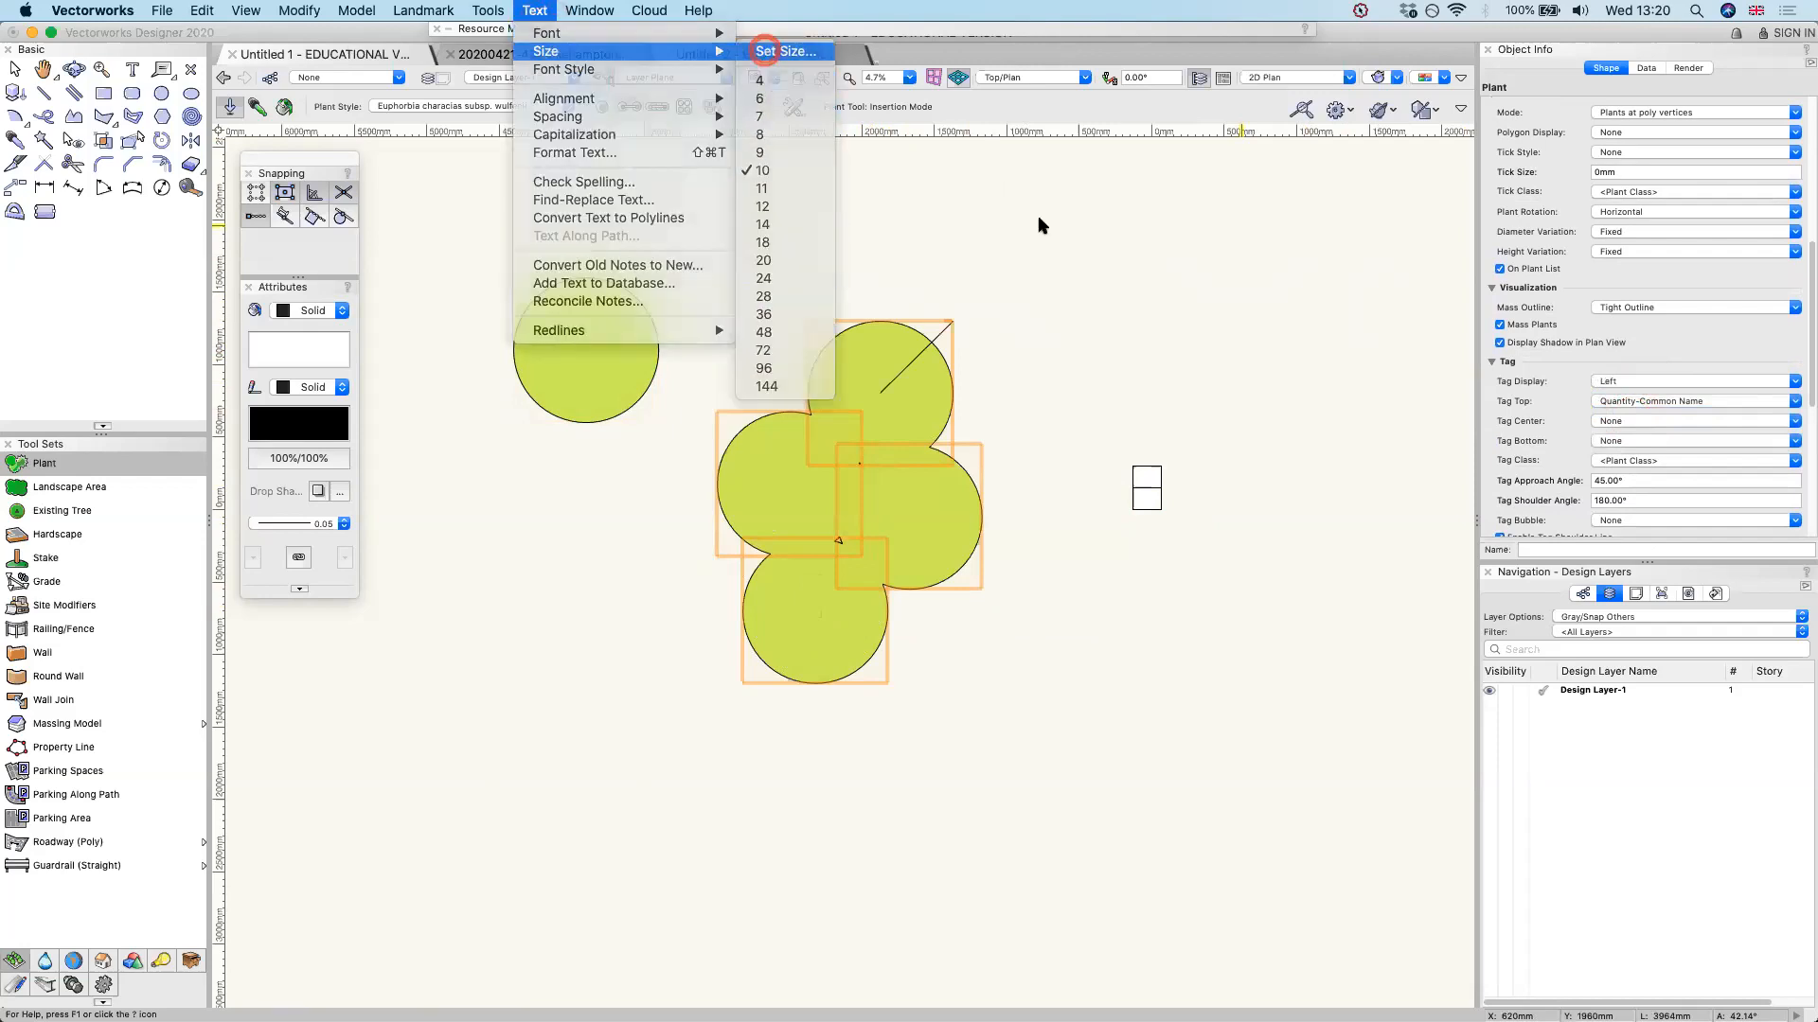
{"action": "type", "text": "400"}
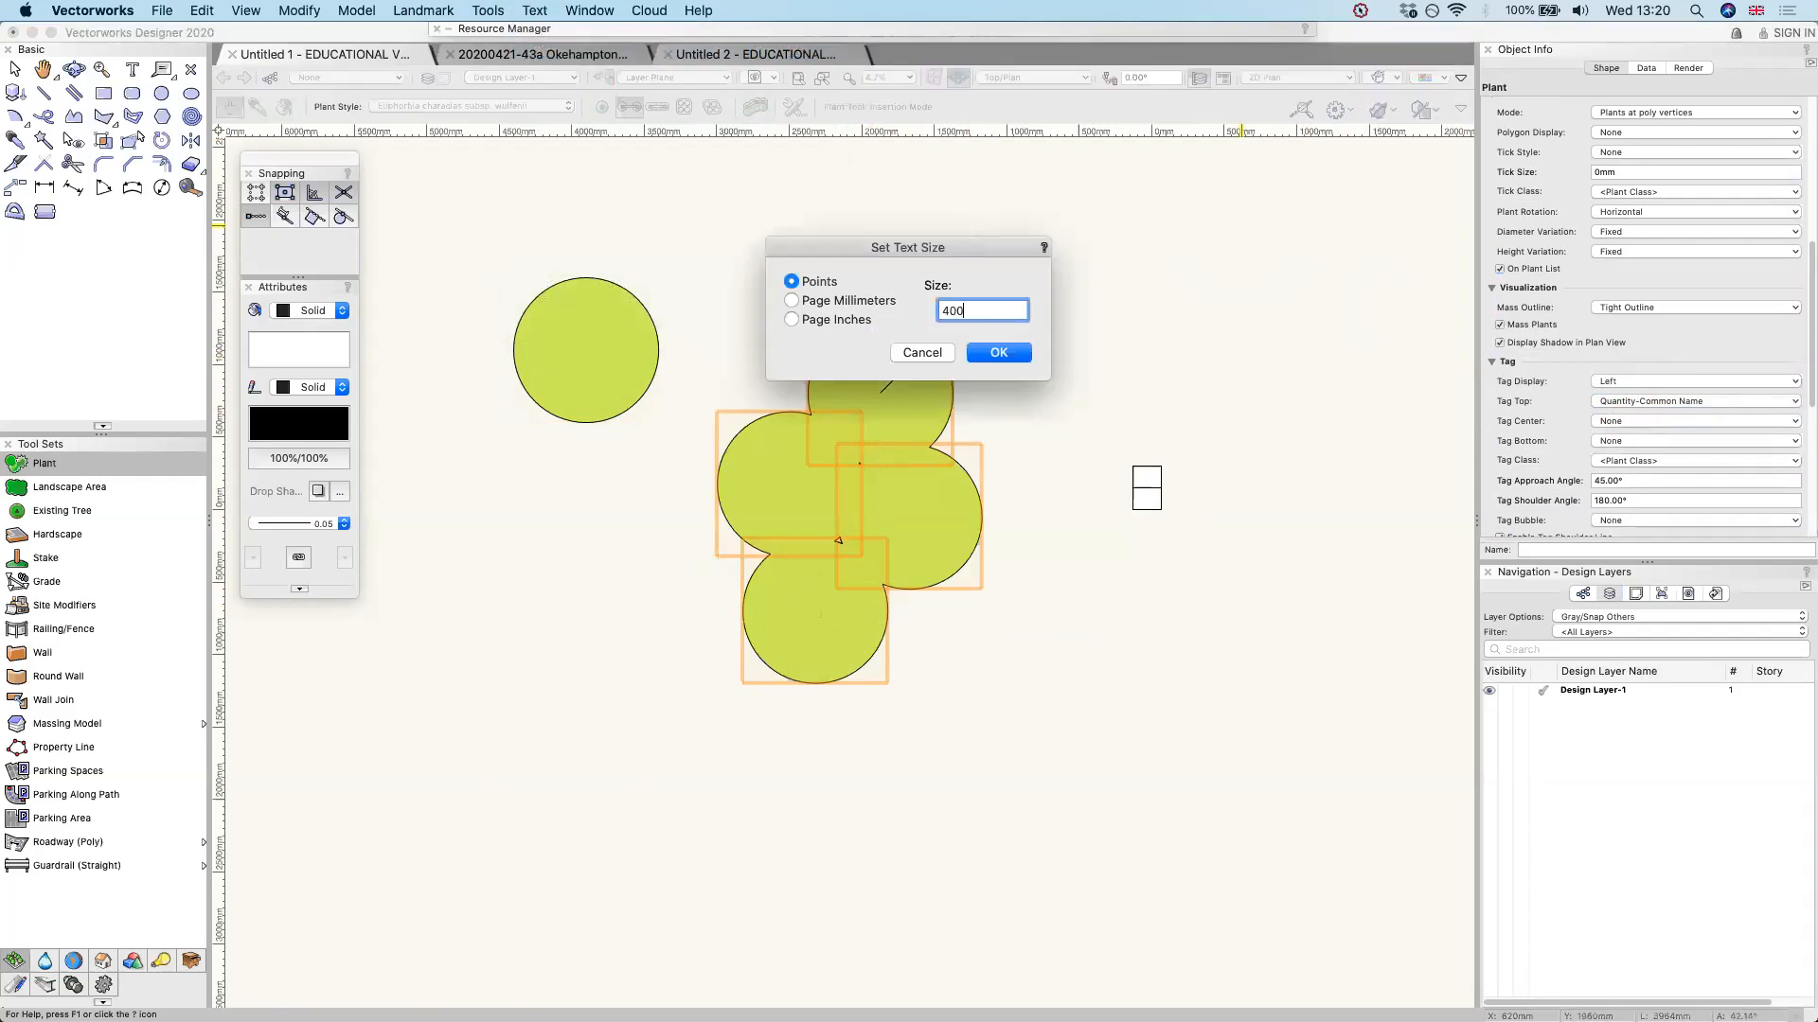
{"action": "key", "text": "Return"}
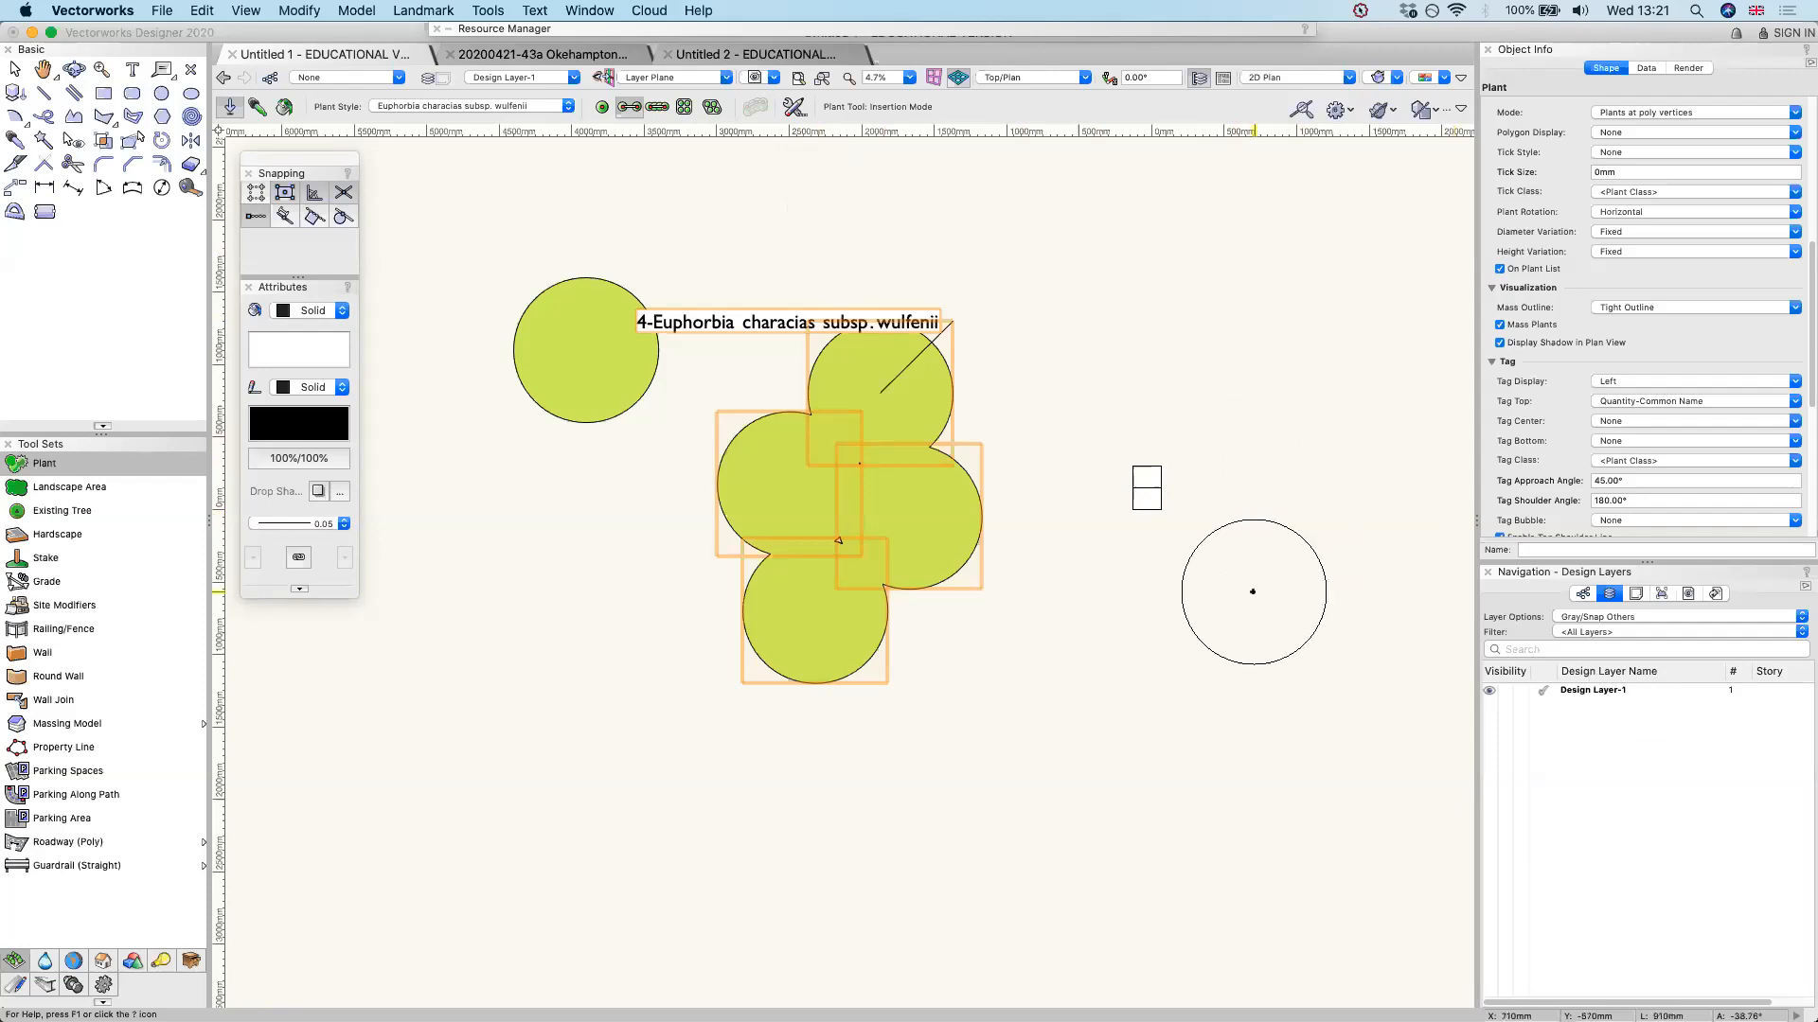
{"action": "left_click", "coordinate": [483, 107]}
{"action": "left_click", "coordinate": [71, 465]}
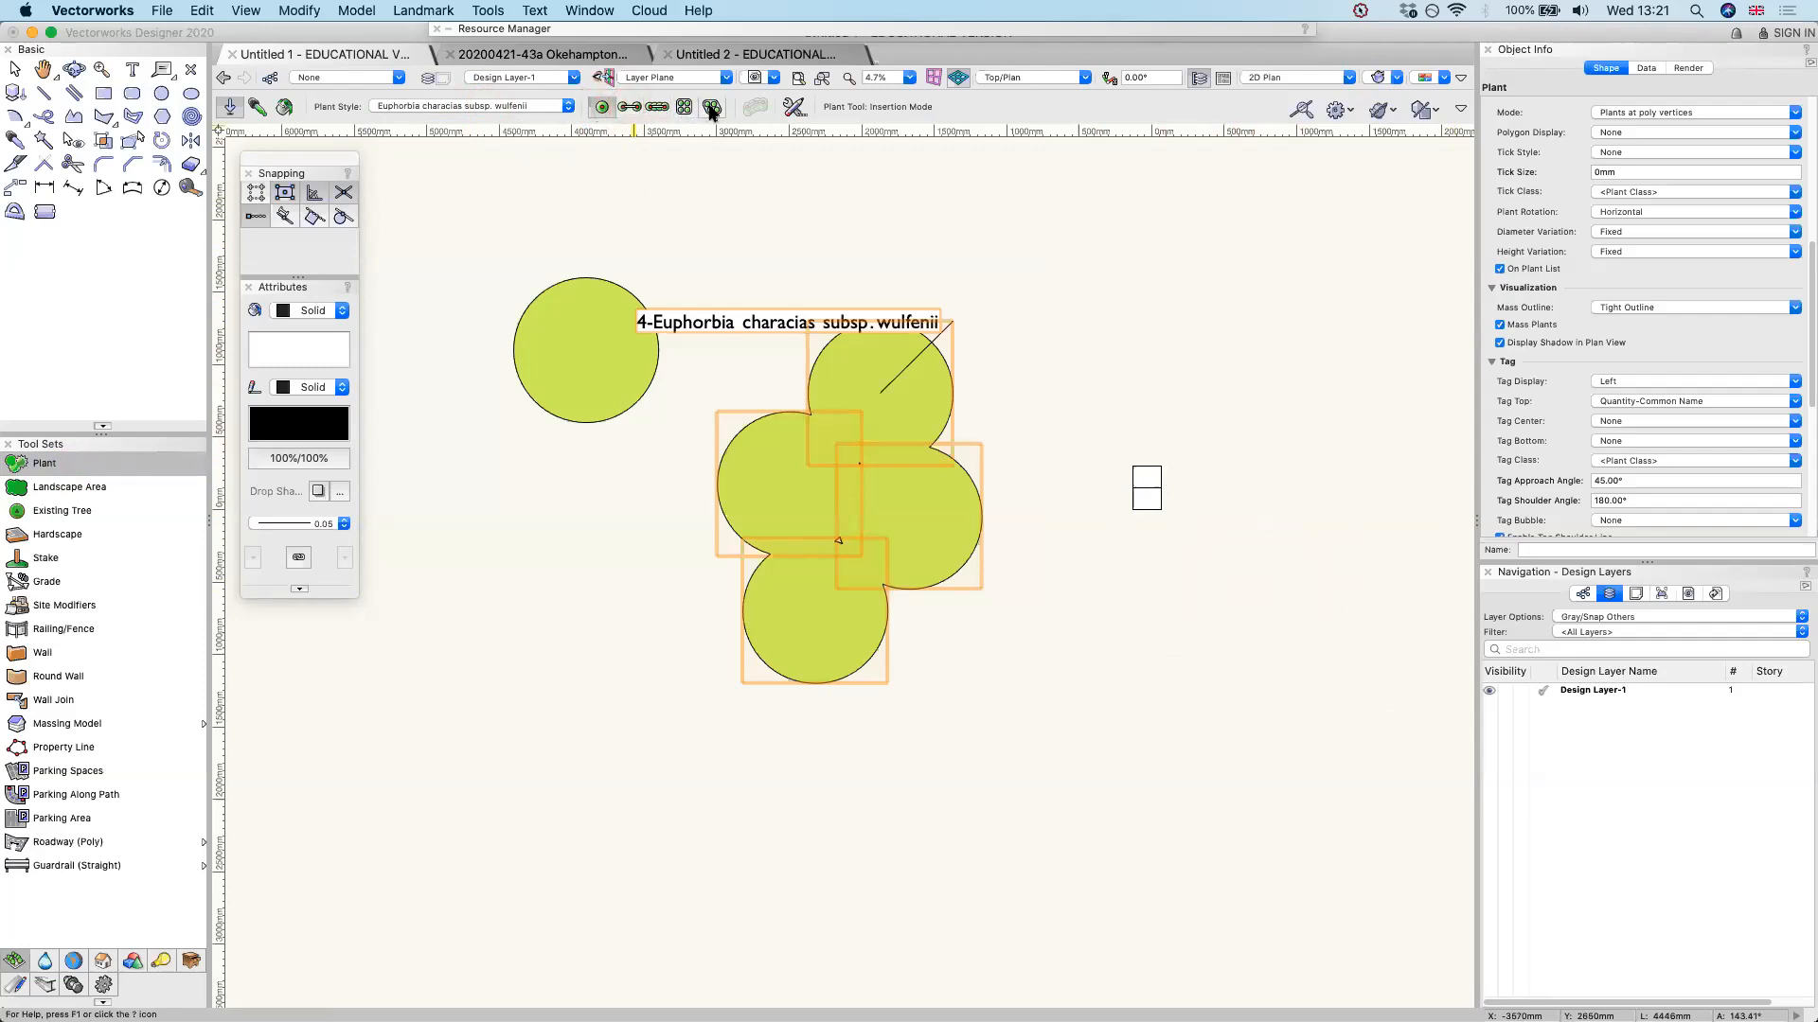
{"action": "left_click", "coordinate": [631, 107]}
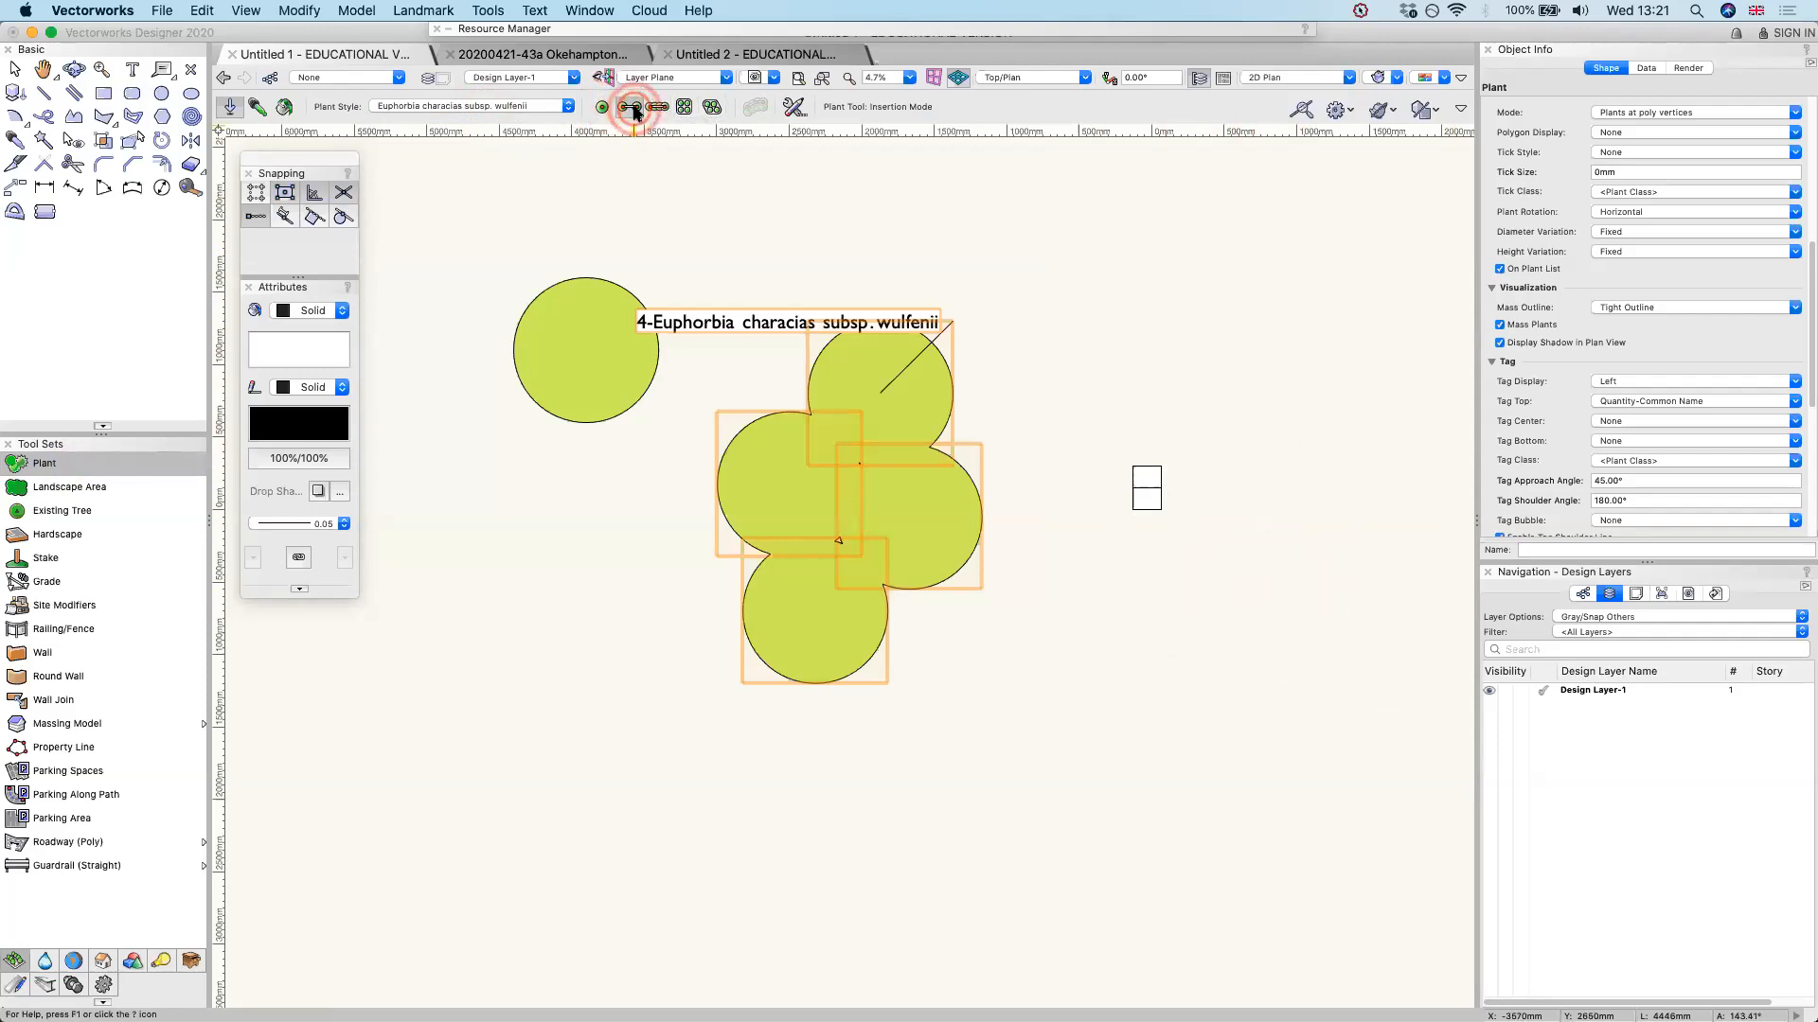
{"action": "left_click", "coordinate": [657, 107]}
{"action": "scroll", "coordinate": [772, 265], "scroll_direction": "down", "scroll_amount": 1}
{"action": "scroll", "coordinate": [772, 265], "scroll_direction": "down", "scroll_amount": 1}
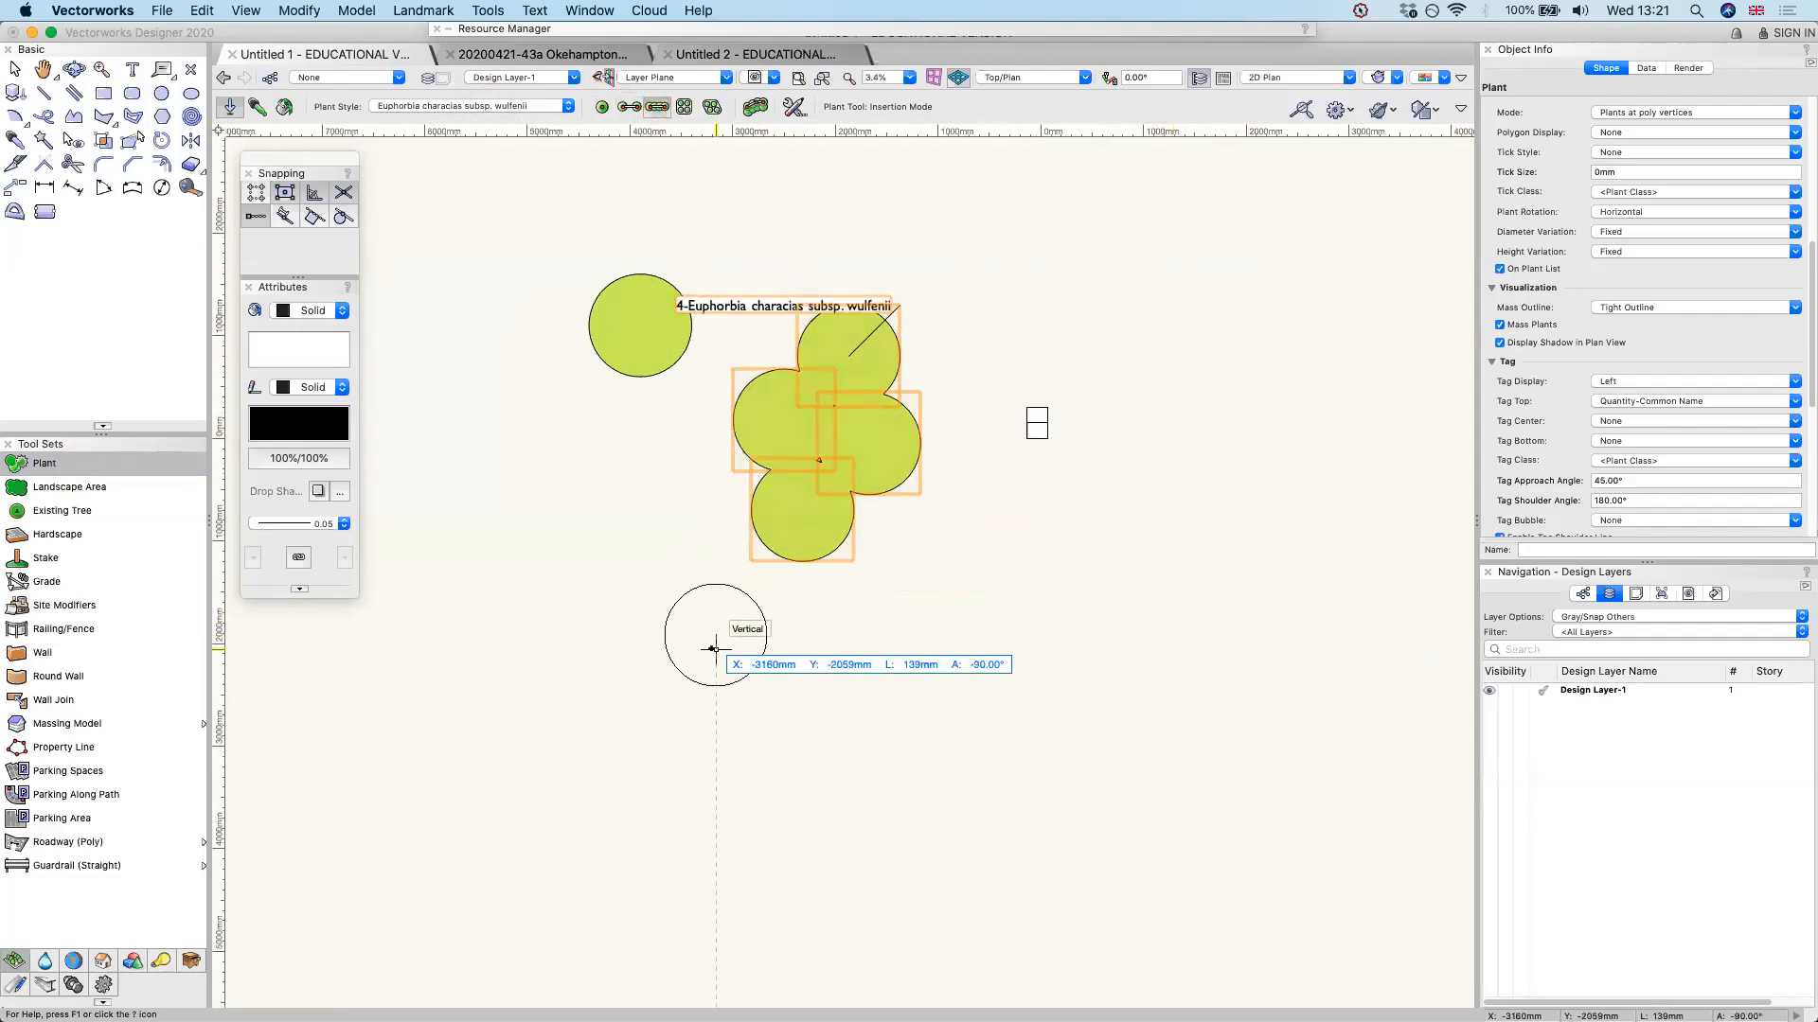
{"action": "key", "text": "Escape"}
{"action": "left_click", "coordinate": [631, 107]}
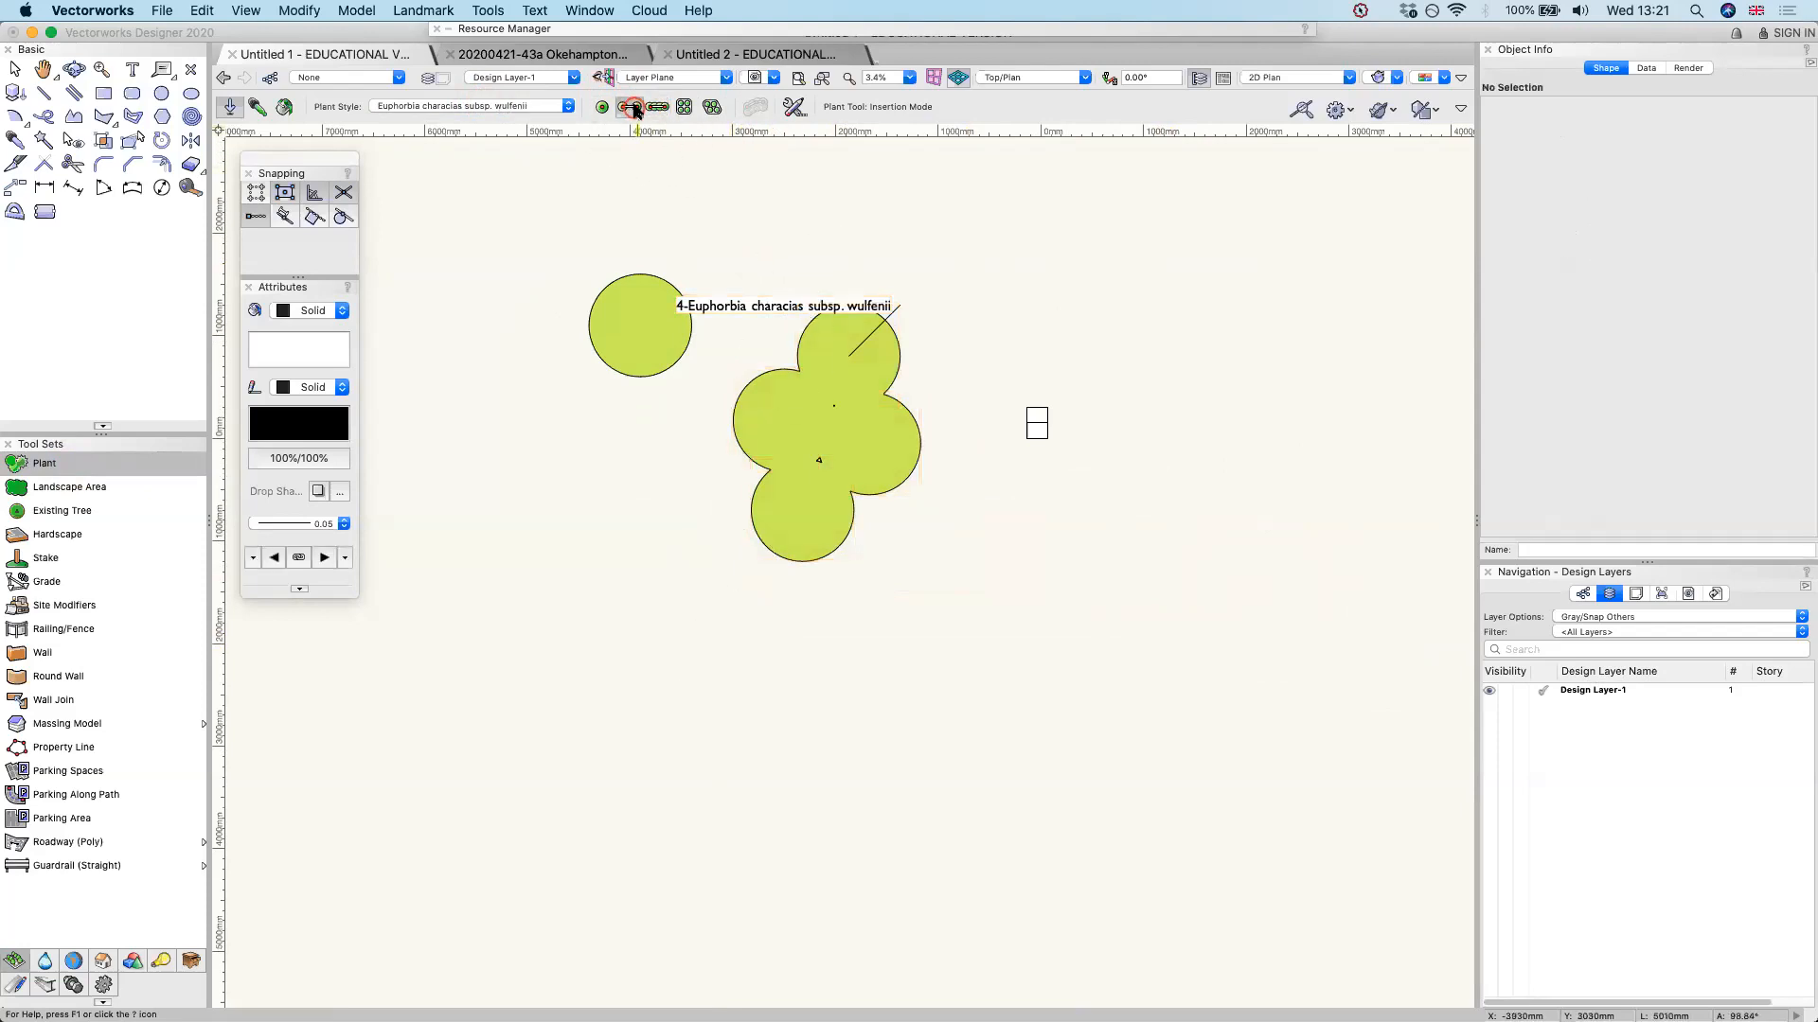
Examine the plant symbols in the Basic Template Plants file of the Vectorworks Libraries
{"action": "left_click", "coordinate": [525, 106]}
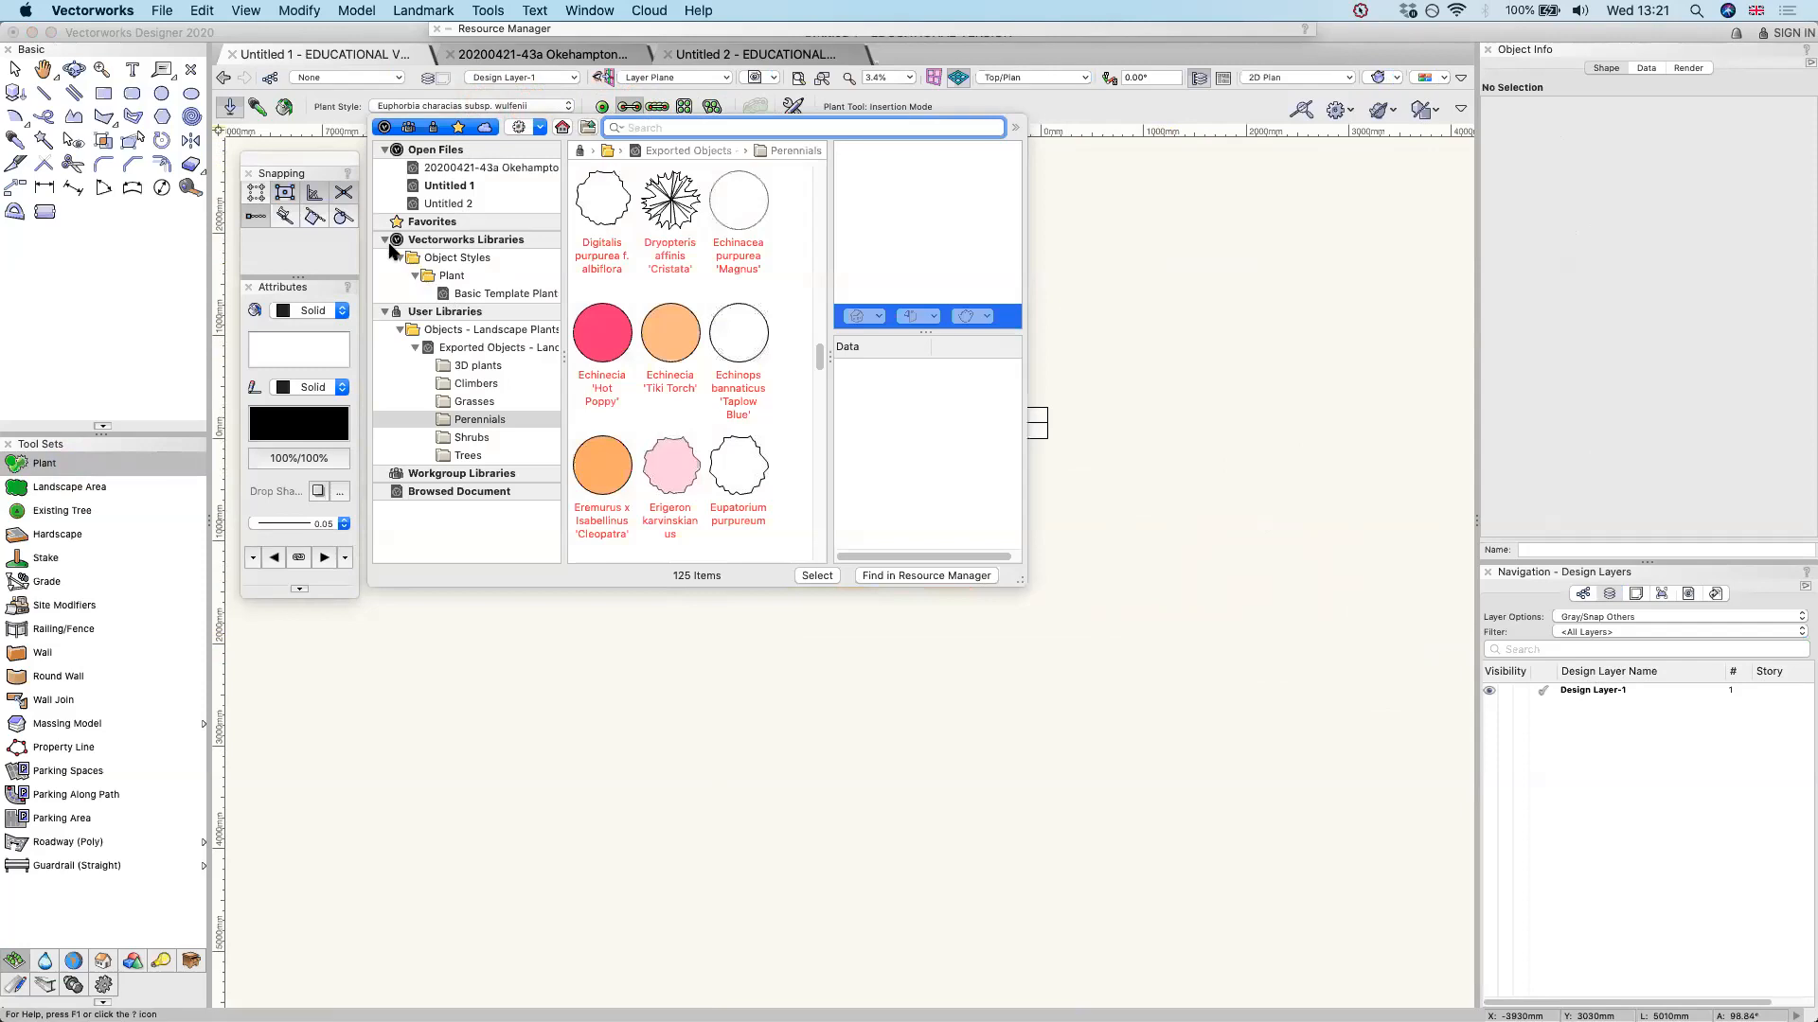
{"action": "left_click", "coordinate": [478, 293]}
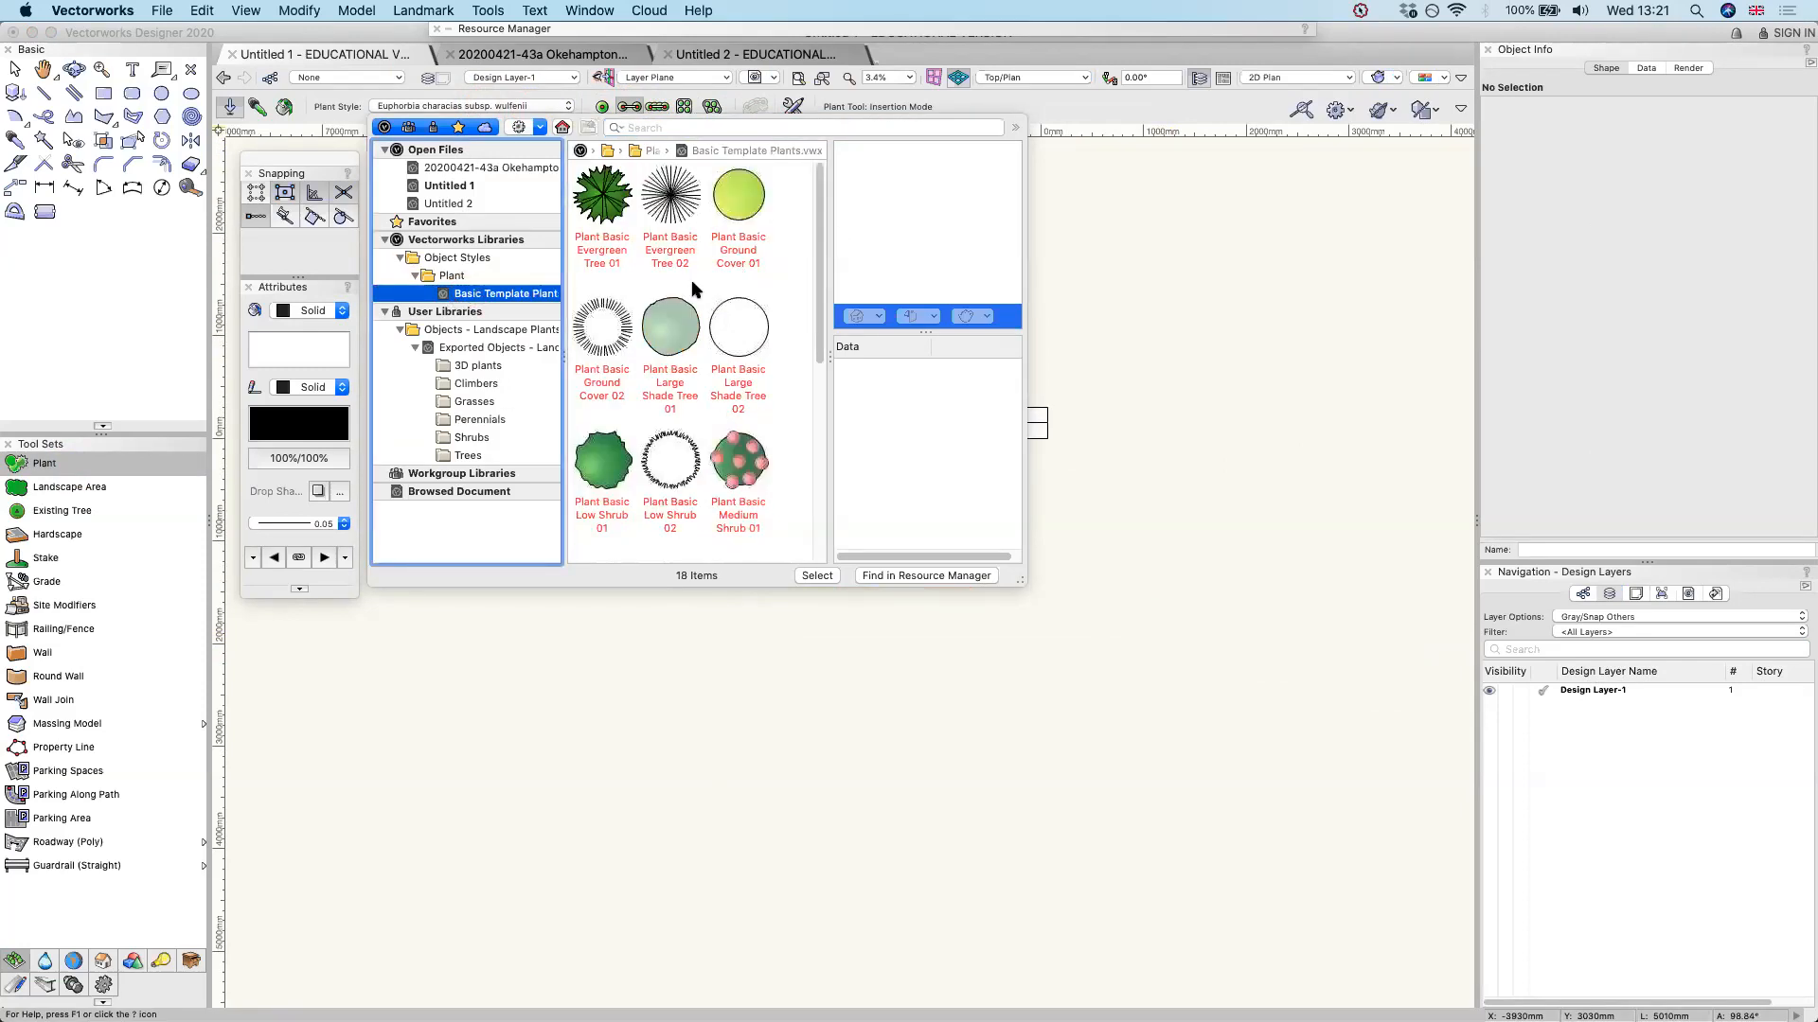
{"action": "scroll", "coordinate": [694, 289], "scroll_direction": "down", "scroll_amount": 5}
{"action": "scroll", "coordinate": [694, 288], "scroll_direction": "up", "scroll_amount": 5}
{"action": "scroll", "coordinate": [693, 289], "scroll_direction": "down", "scroll_amount": 4}
{"action": "scroll", "coordinate": [694, 289], "scroll_direction": "up", "scroll_amount": 2}
{"action": "scroll", "coordinate": [694, 289], "scroll_direction": "down", "scroll_amount": 3}
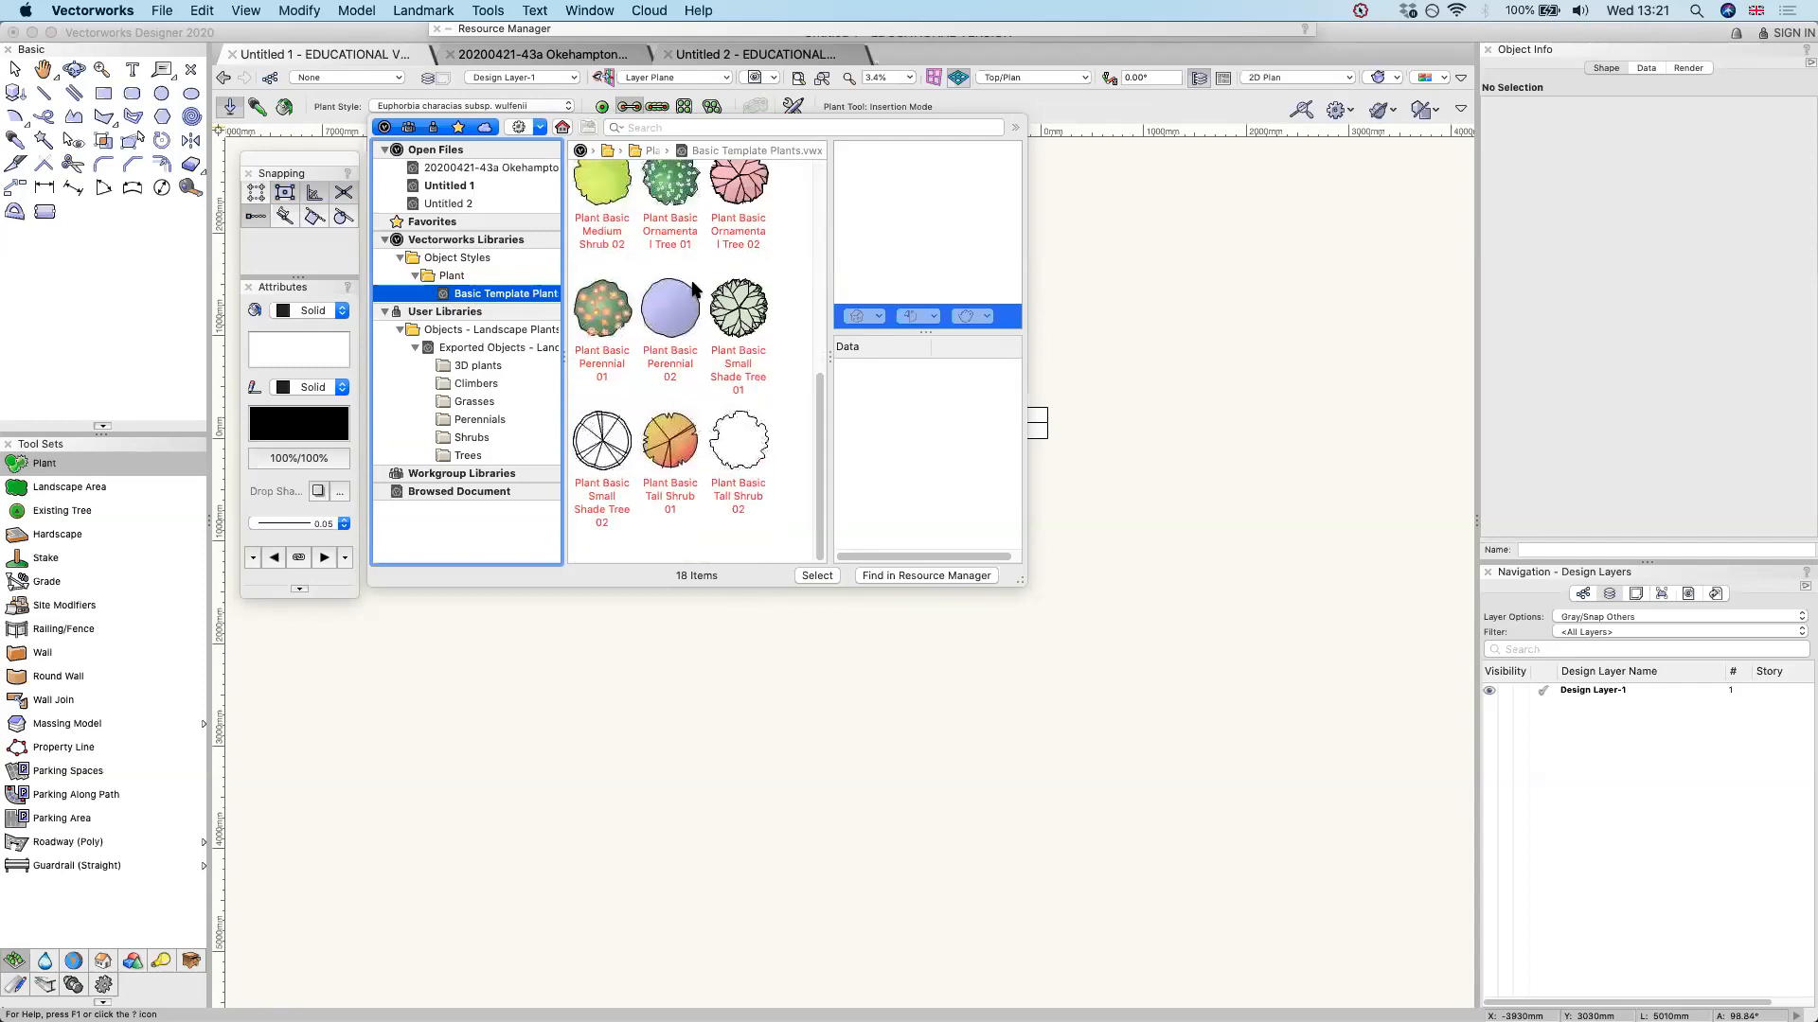
{"action": "scroll", "coordinate": [694, 289], "scroll_direction": "up", "scroll_amount": 1}
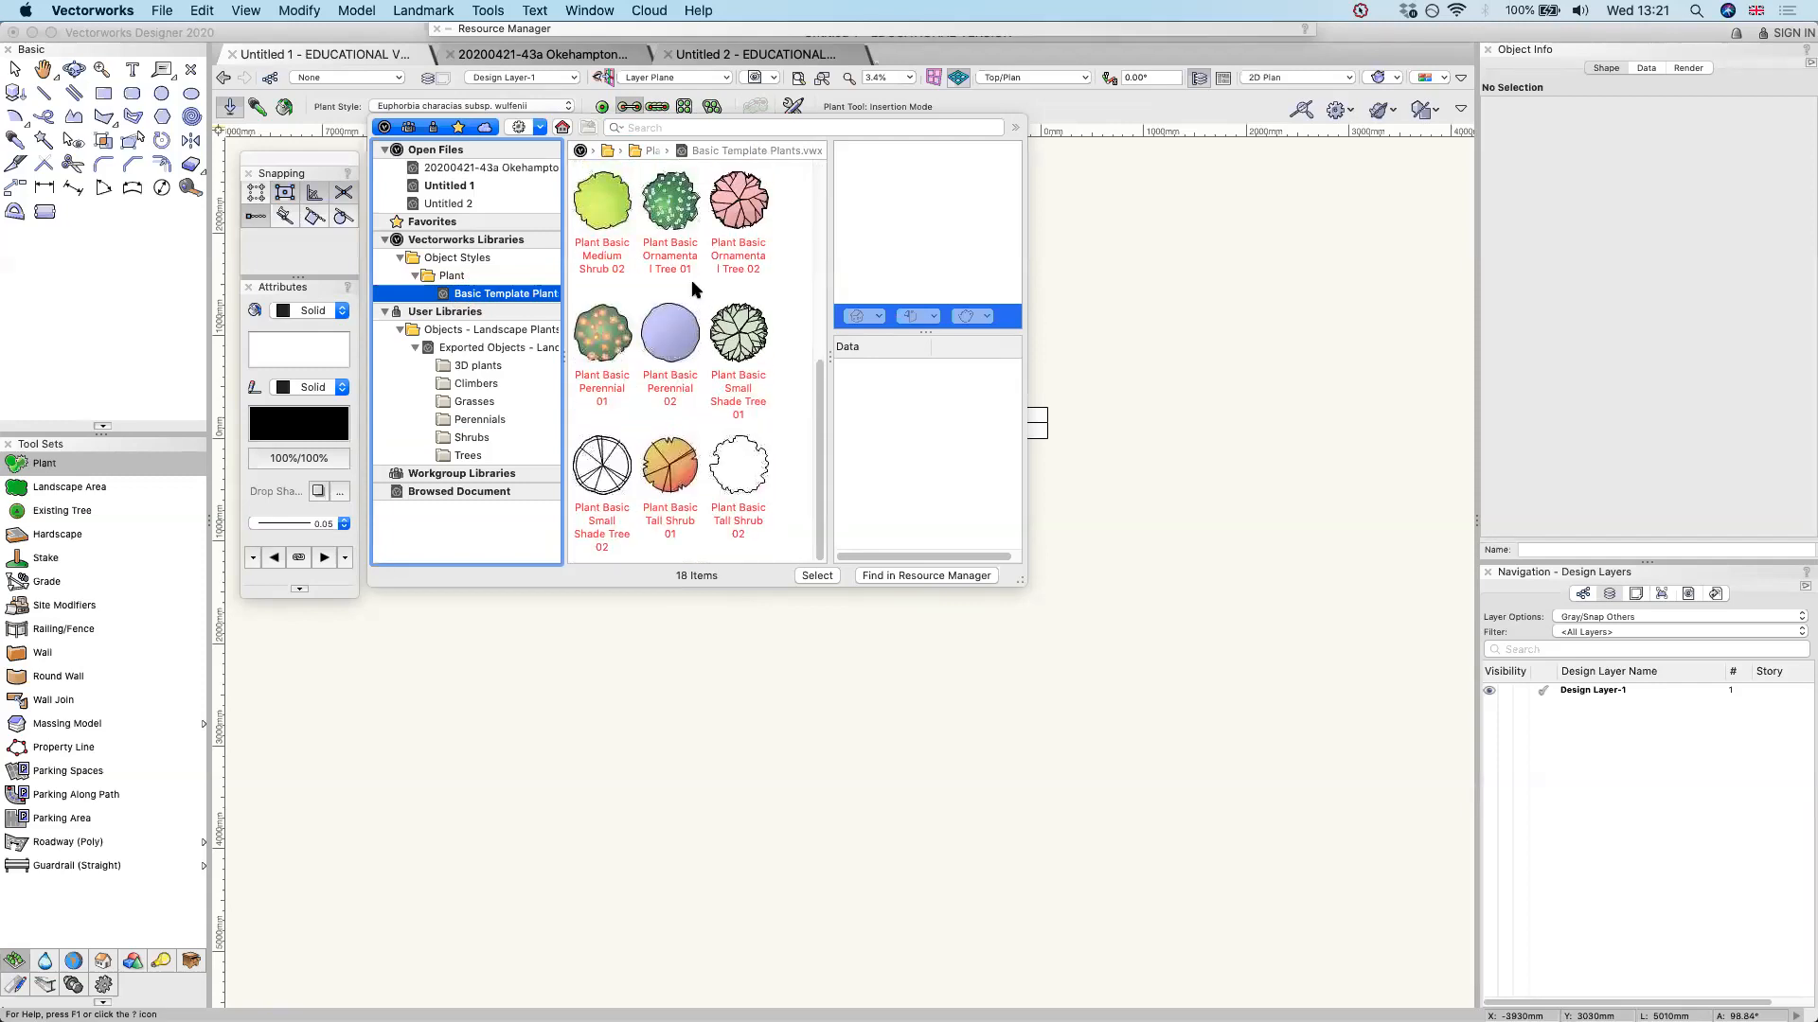
Switch to Google Chrome, search for the tutor's YouTube channel and open the Vectorworks playlist
{"action": "key", "text": "super+space"}
{"action": "type", "text": "chr"}
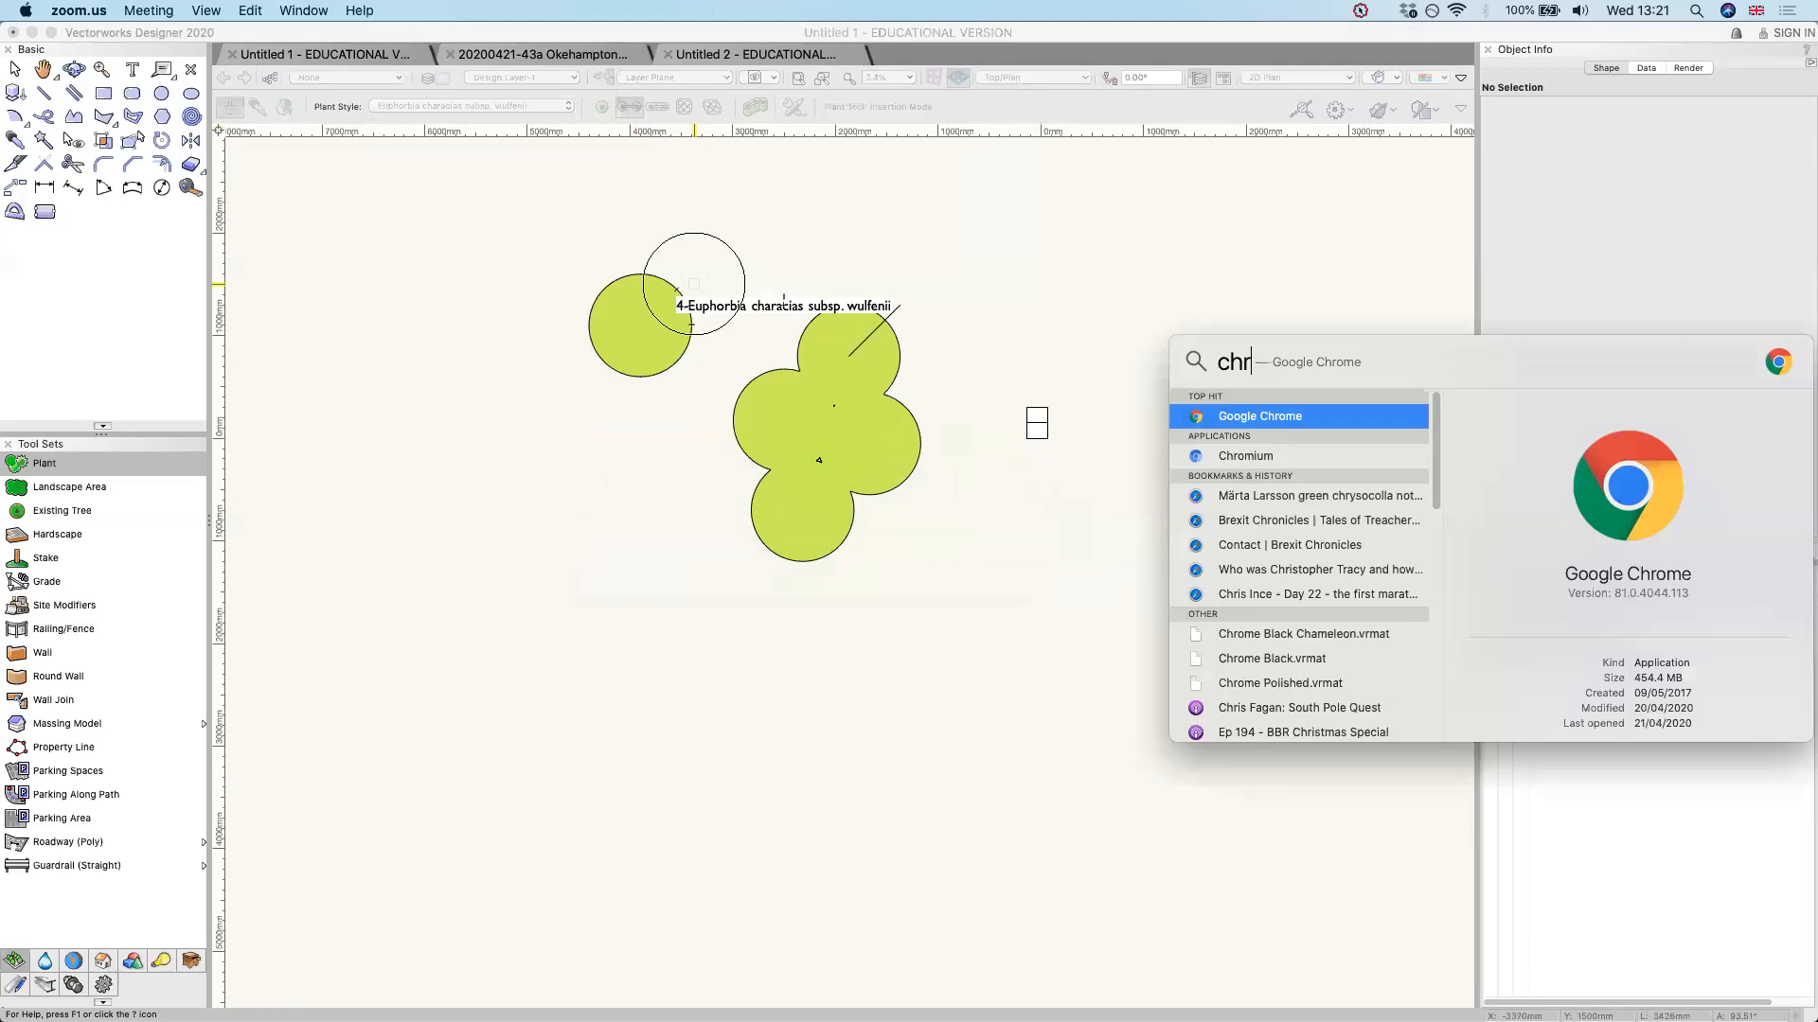
{"action": "key", "text": "Return"}
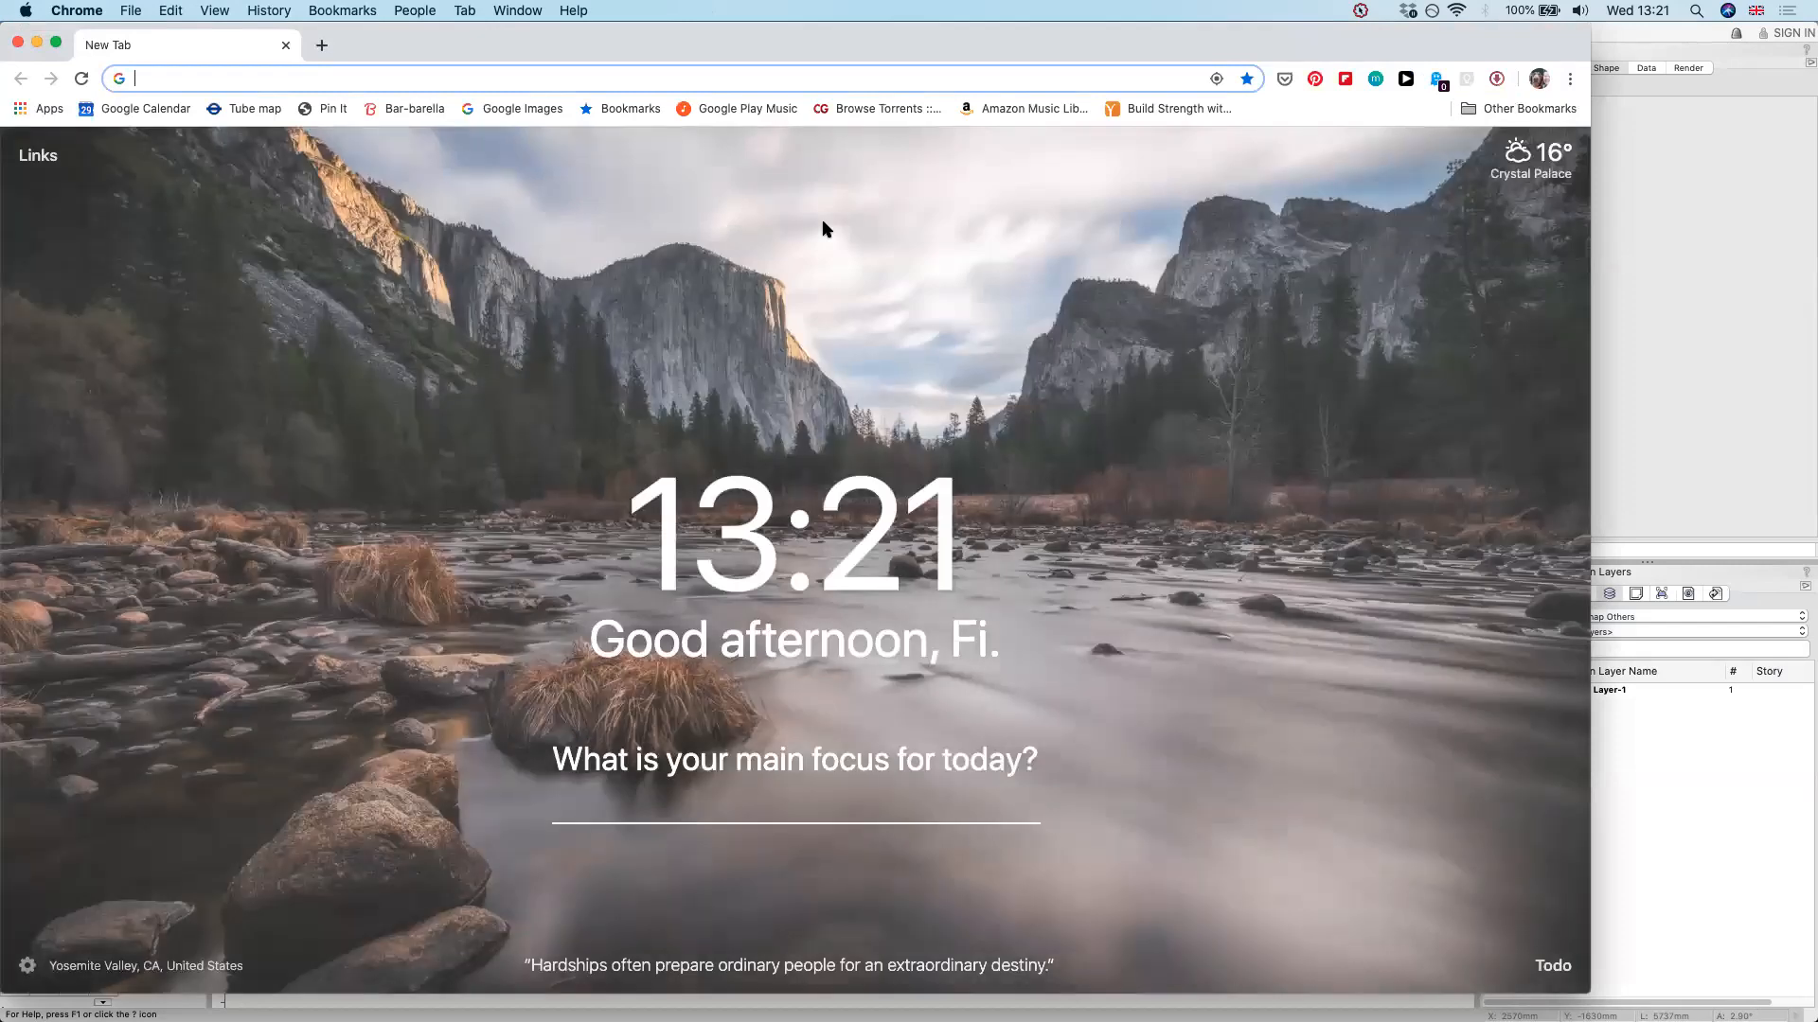
{"action": "type", "text": "youtube fiona silk"}
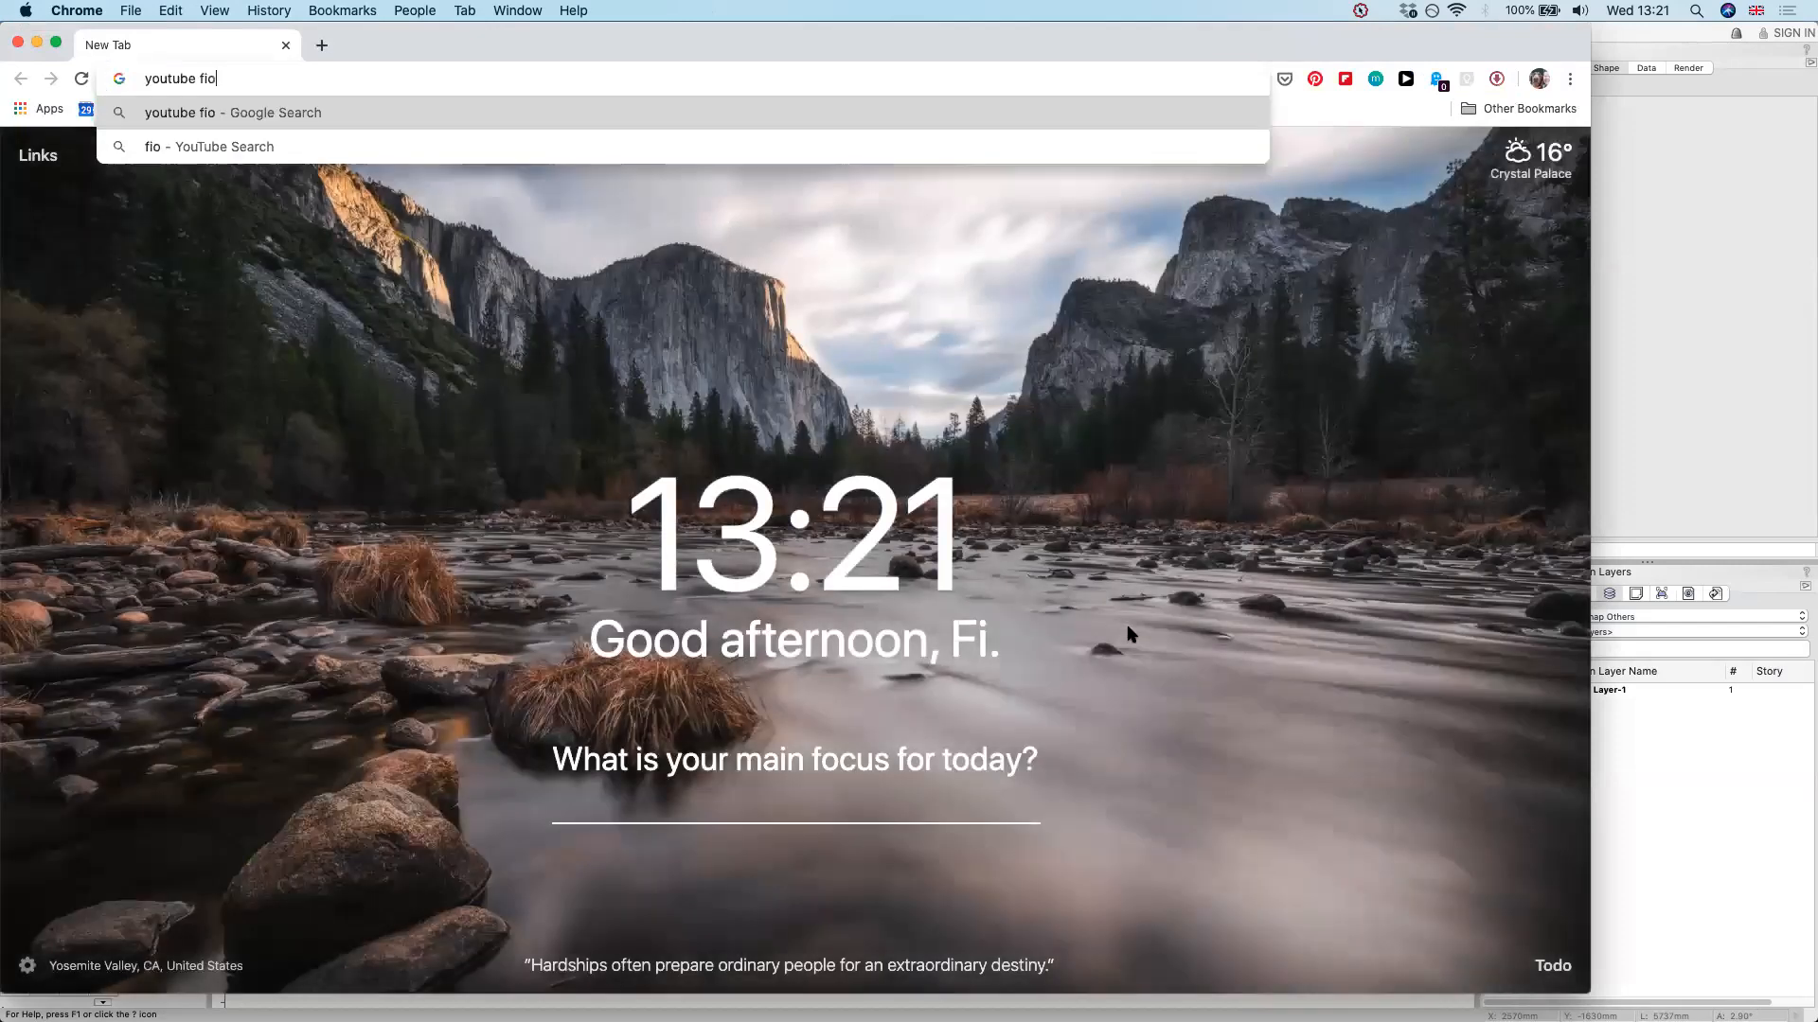
{"action": "key", "text": "Return"}
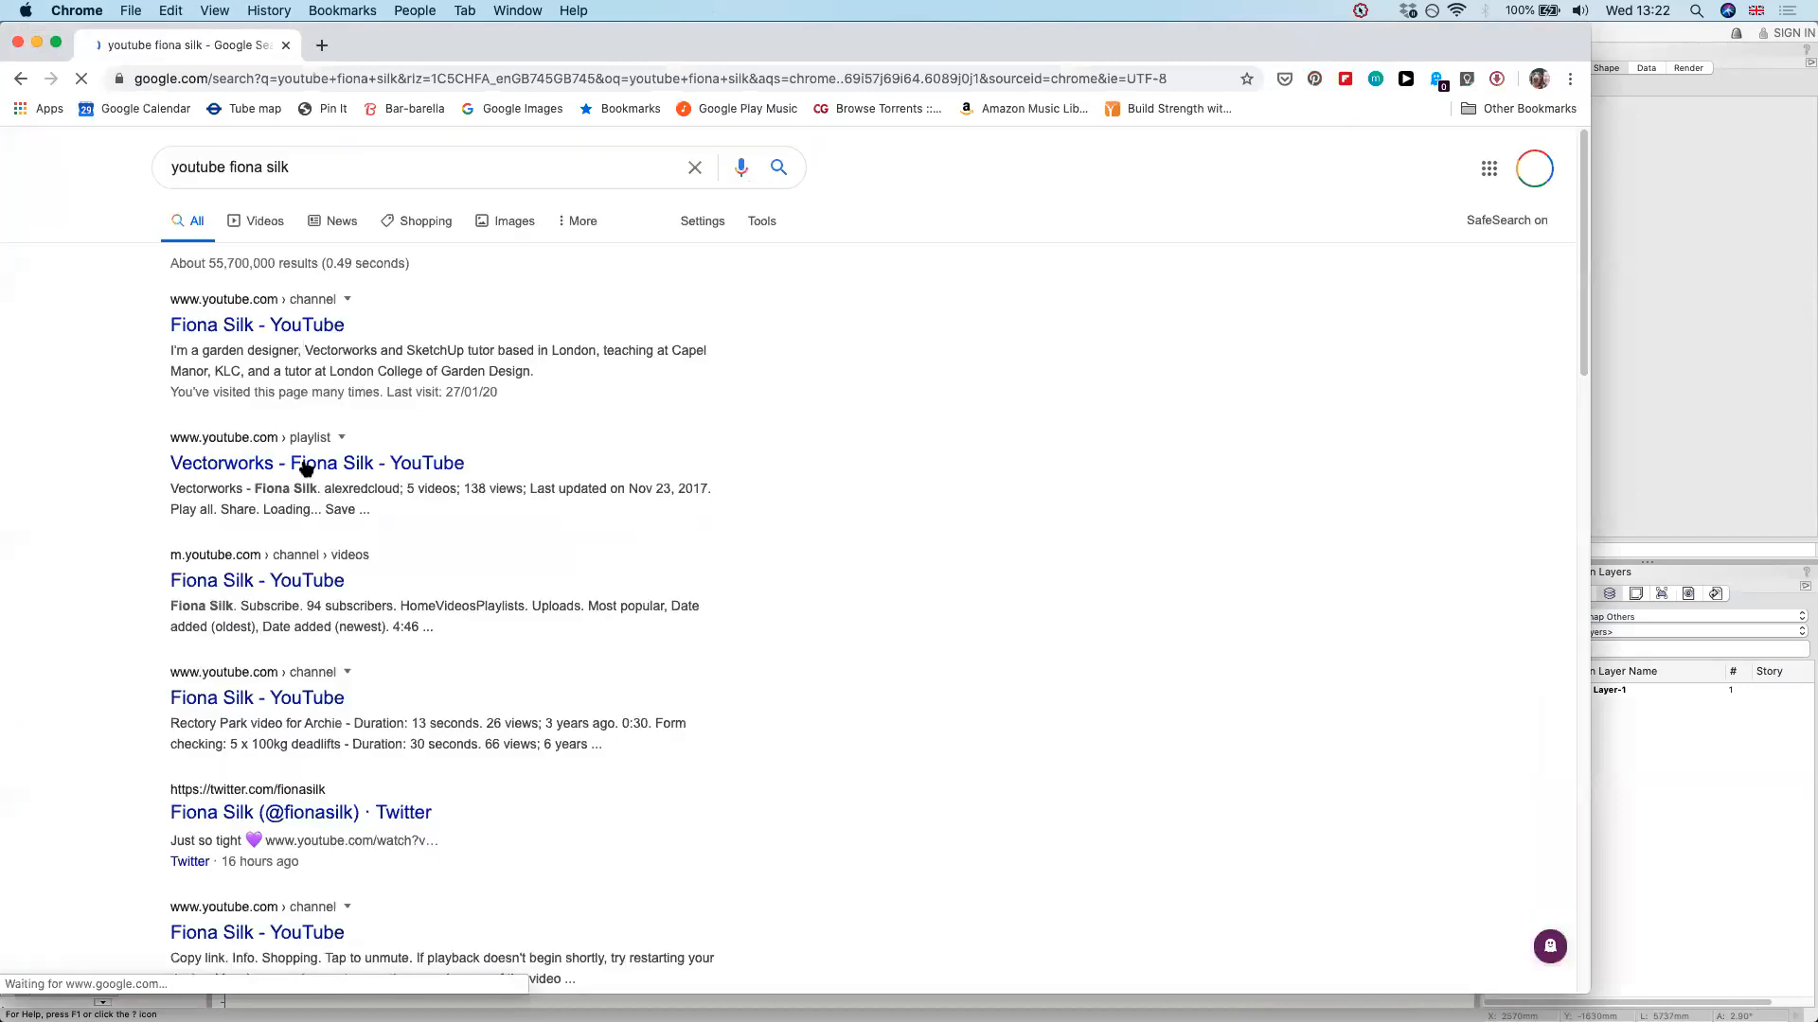
{"action": "left_click", "coordinate": [417, 460]}
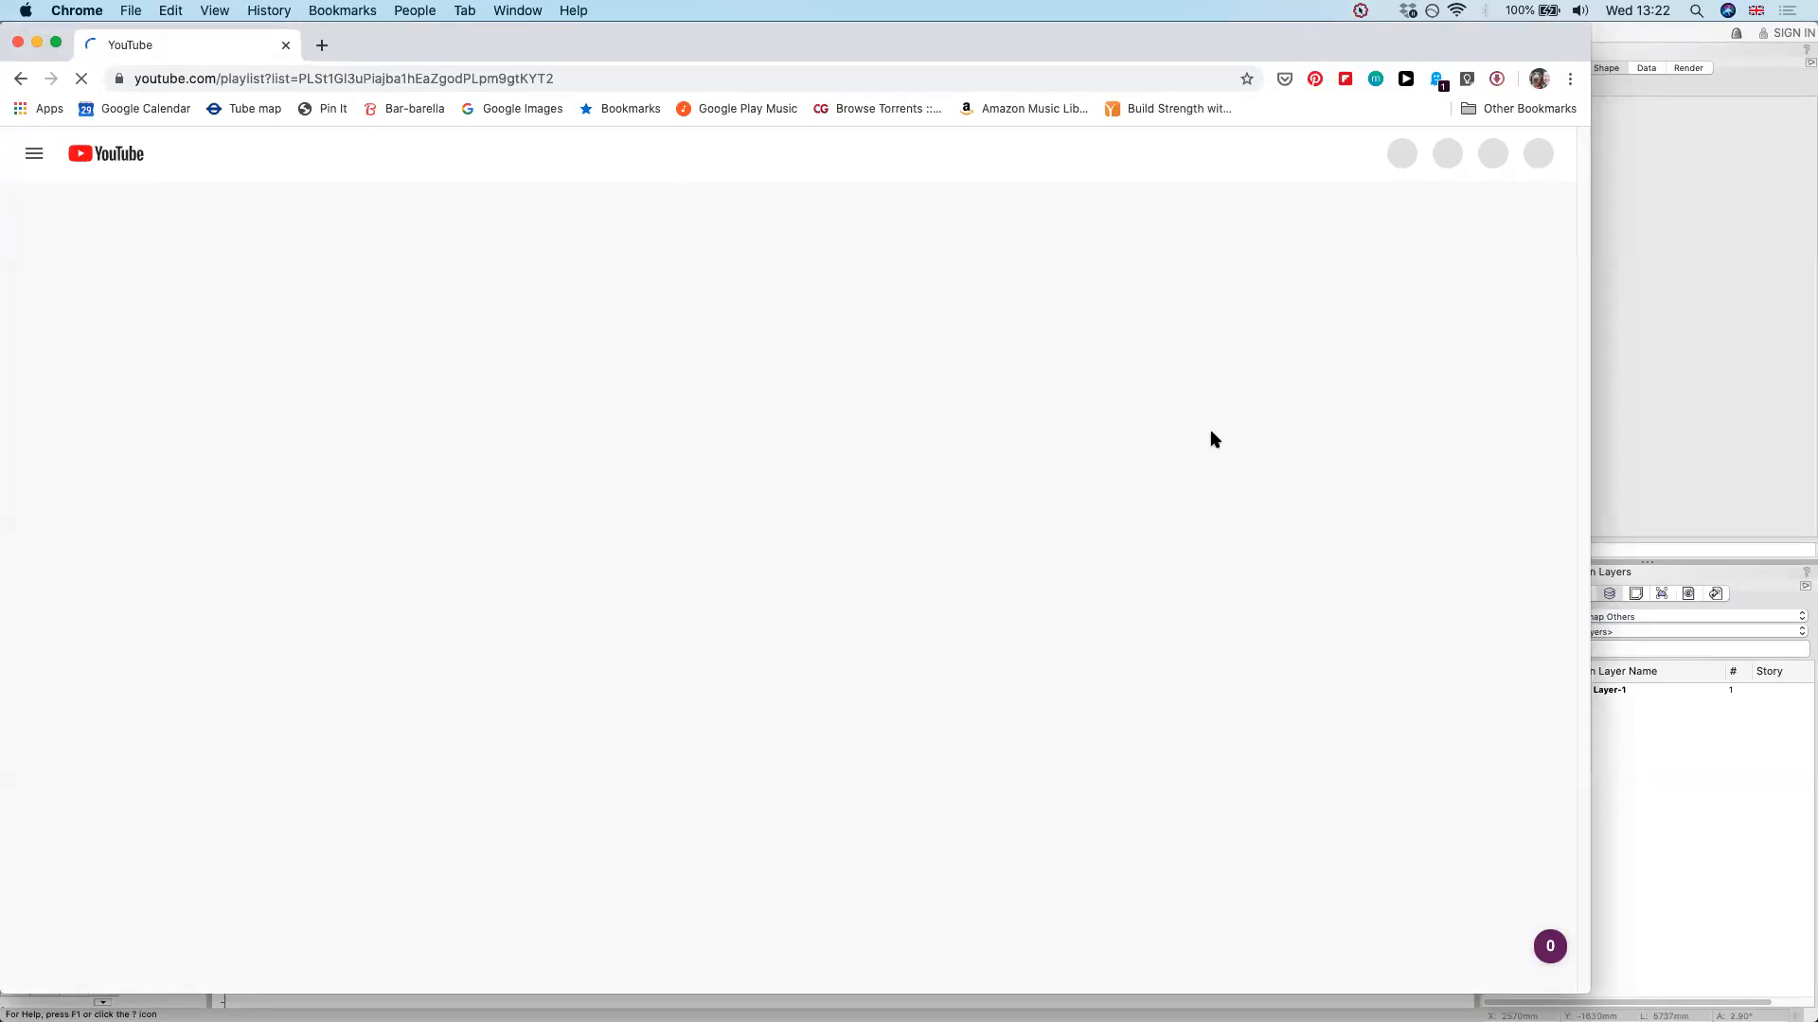
Switch back to Vectorworks, draw a circle of about 660 mm radius below the plant group and start a plant style from it
{"action": "key", "text": "super+Tab"}
{"action": "key", "text": "super+Tab"}
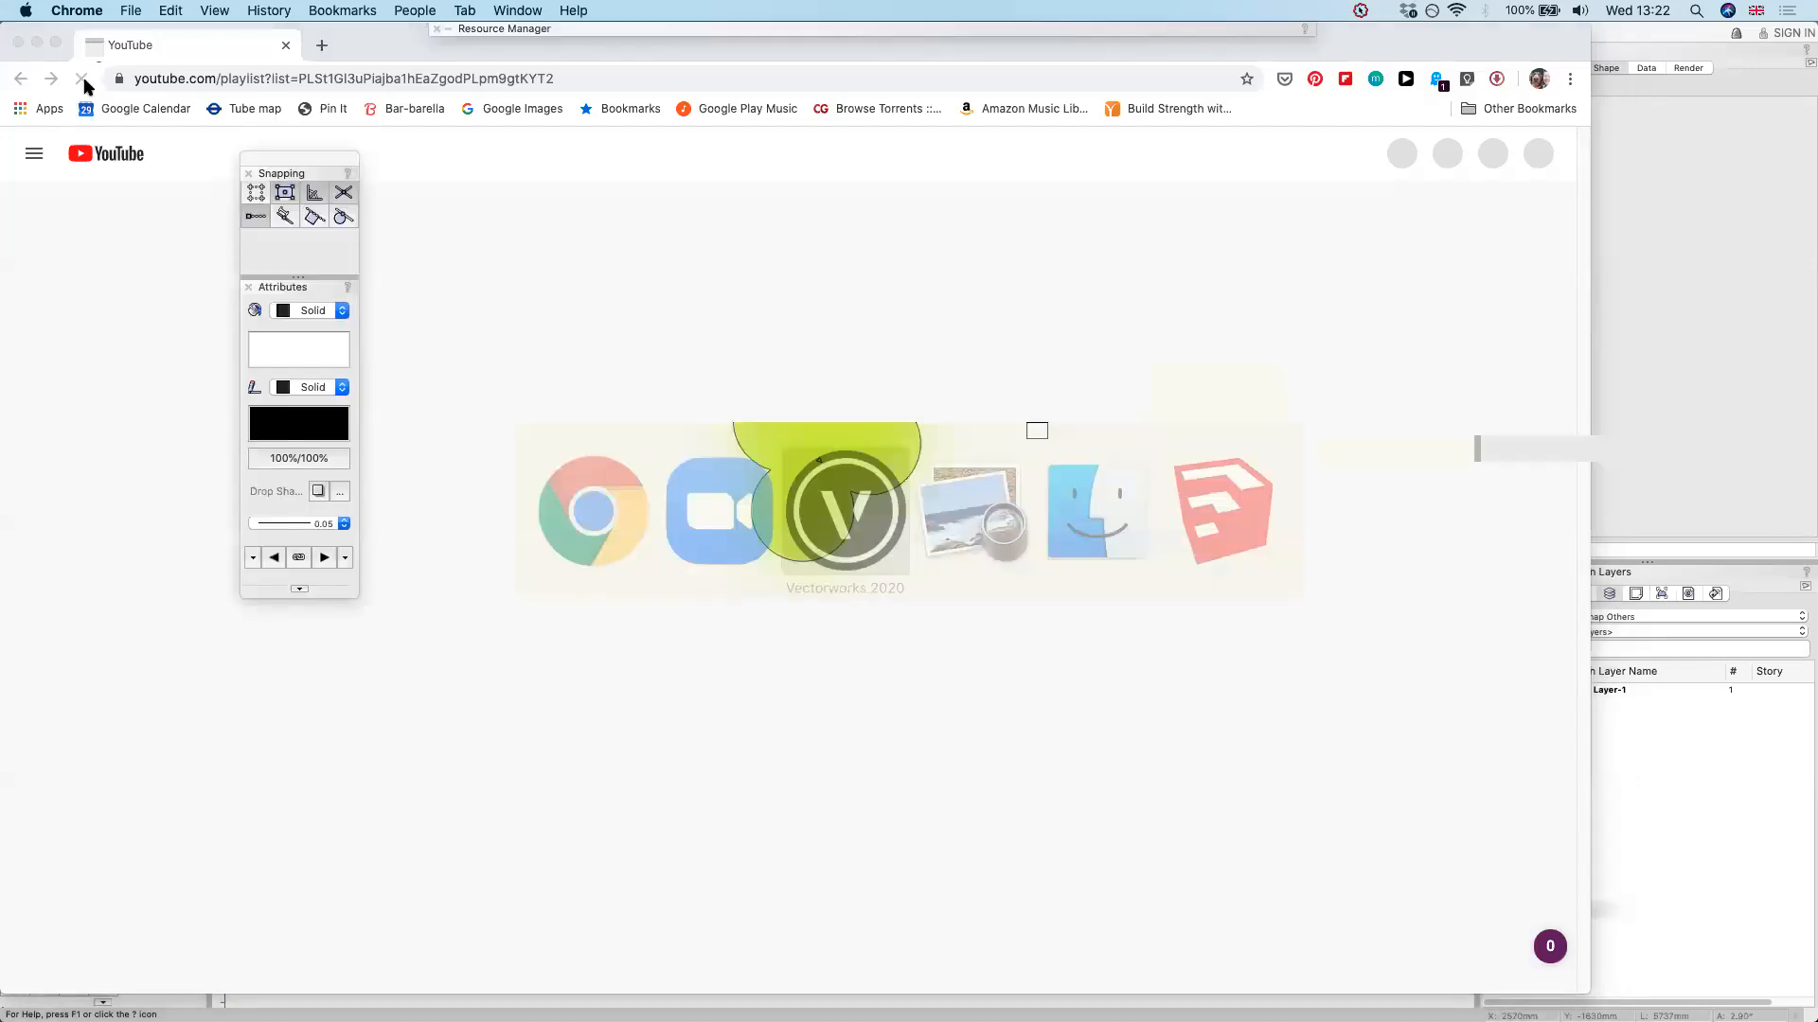
{"action": "left_click_drag", "start_coordinate": [824, 775], "coordinate": [892, 775]}
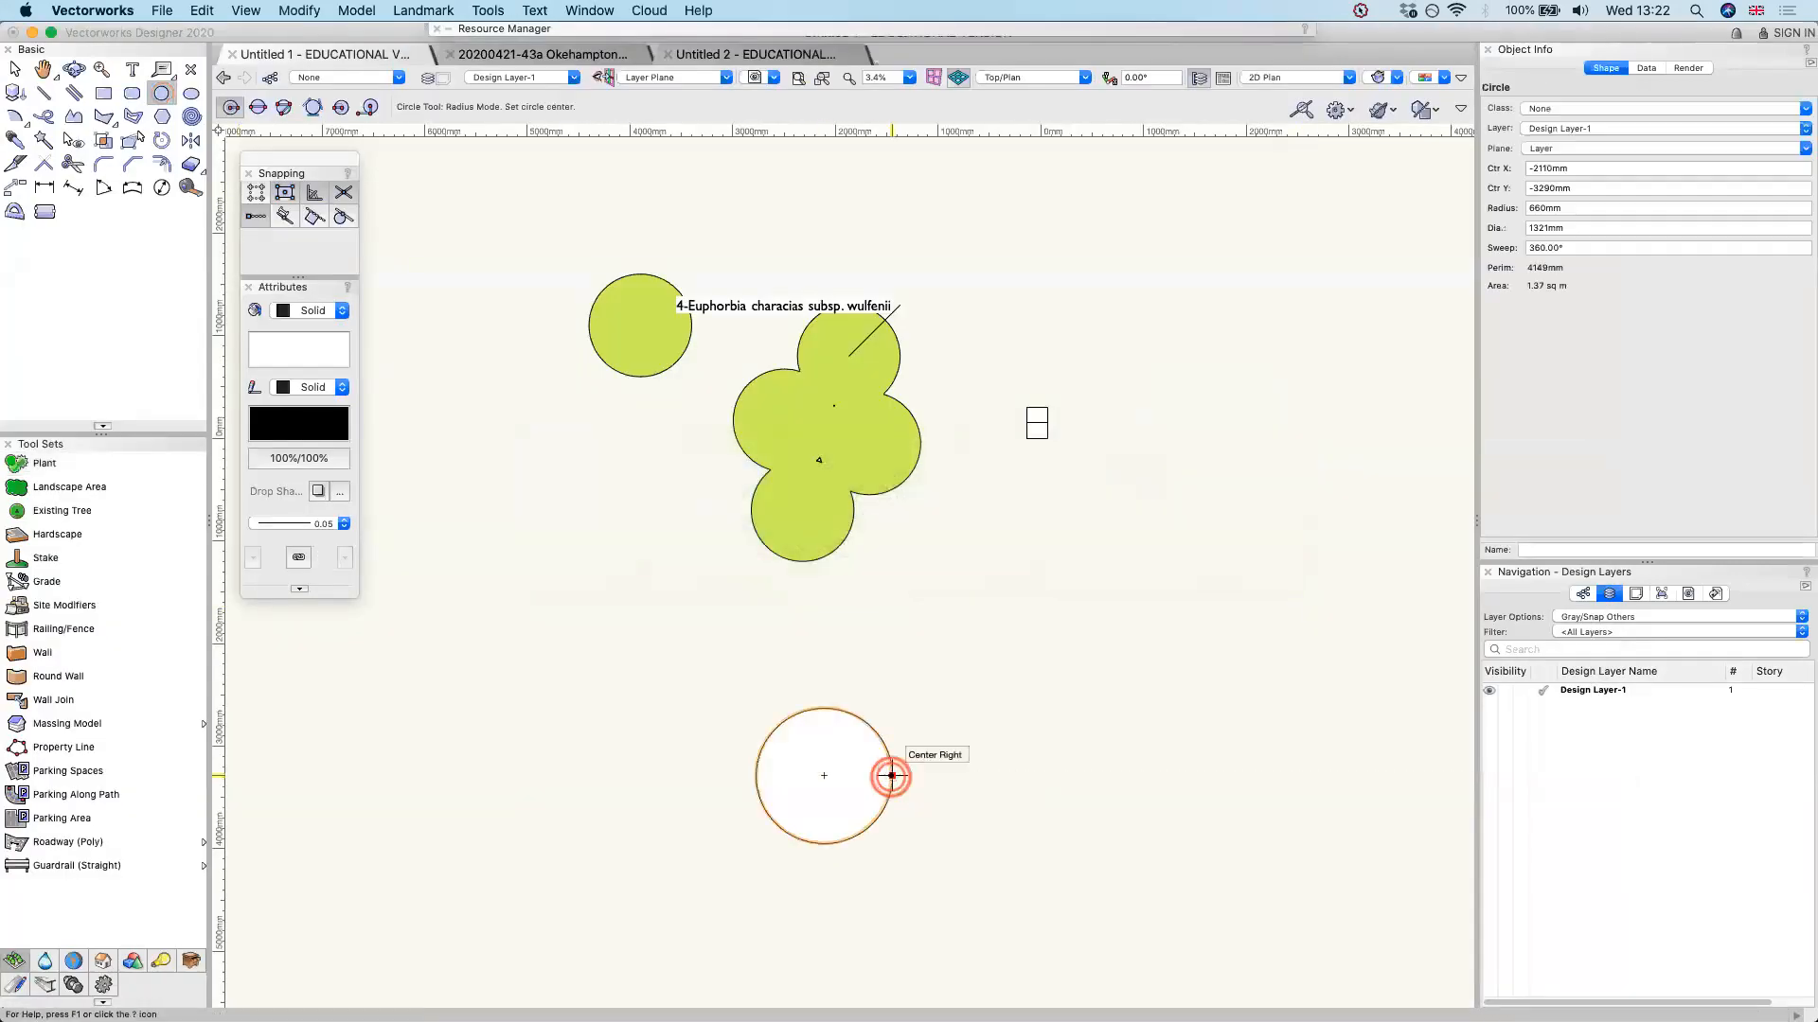
{"action": "left_click", "coordinate": [423, 11]}
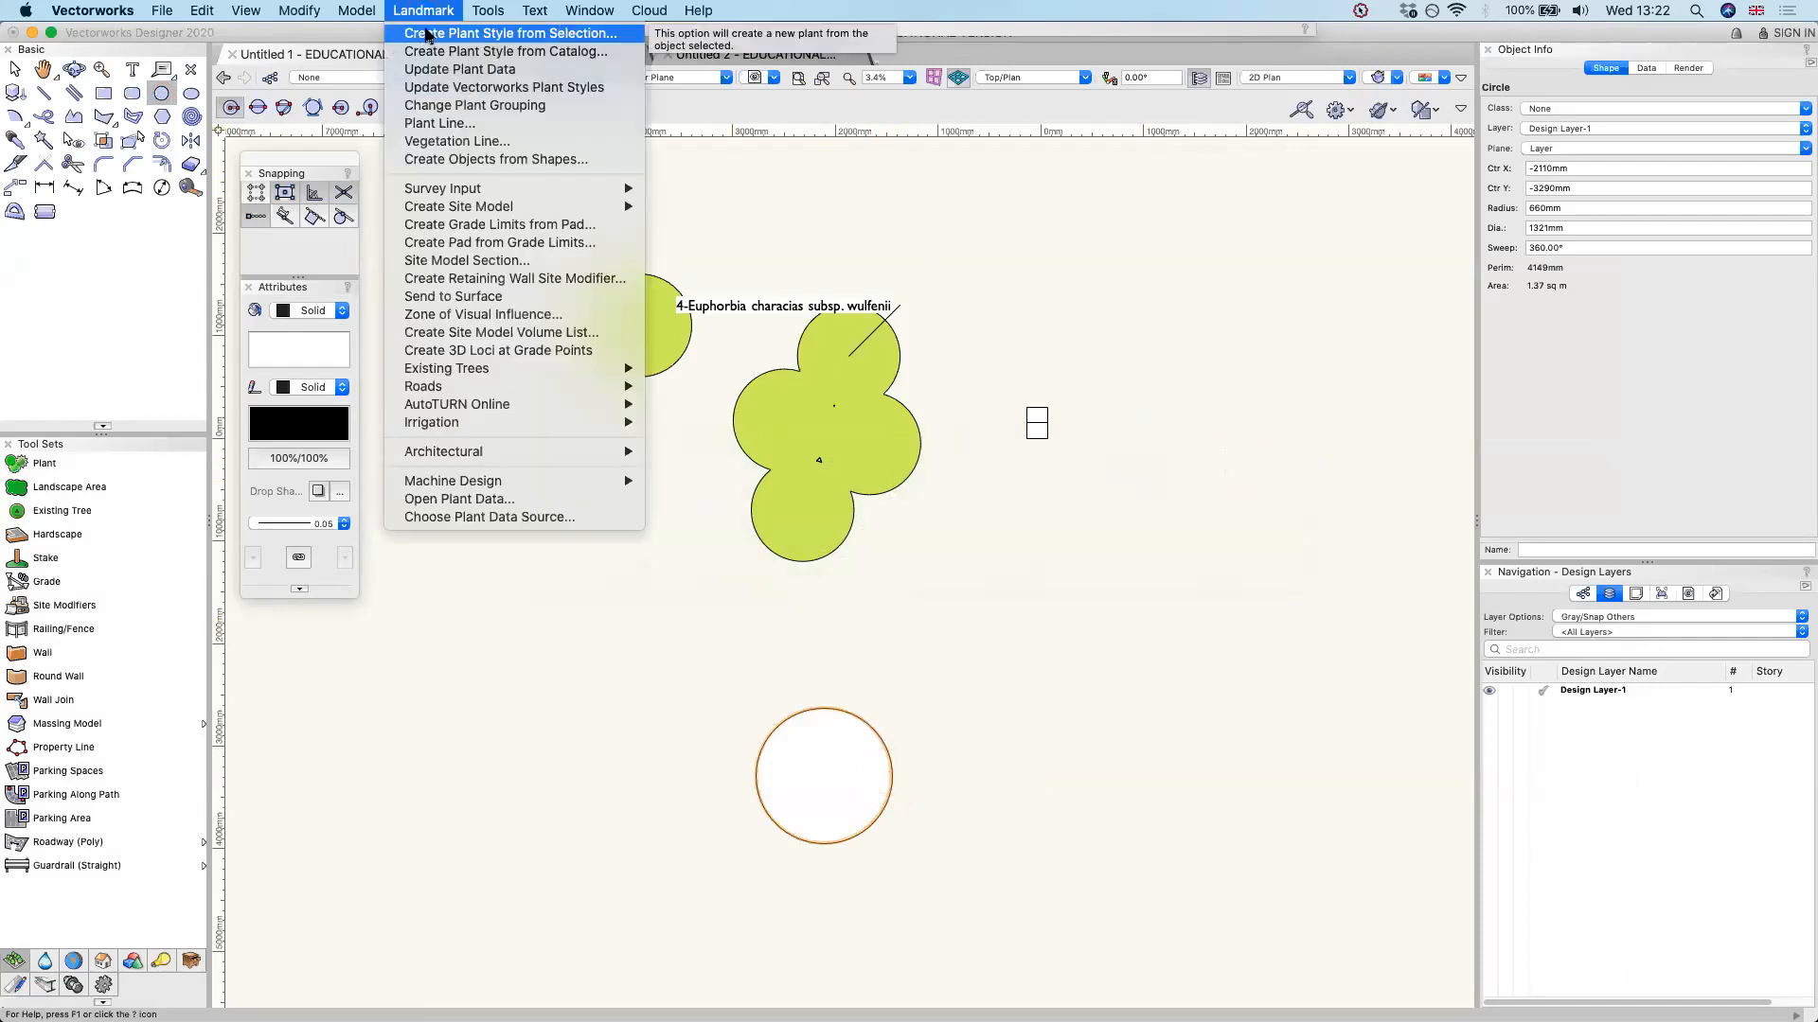
{"action": "left_click", "coordinate": [428, 35]}
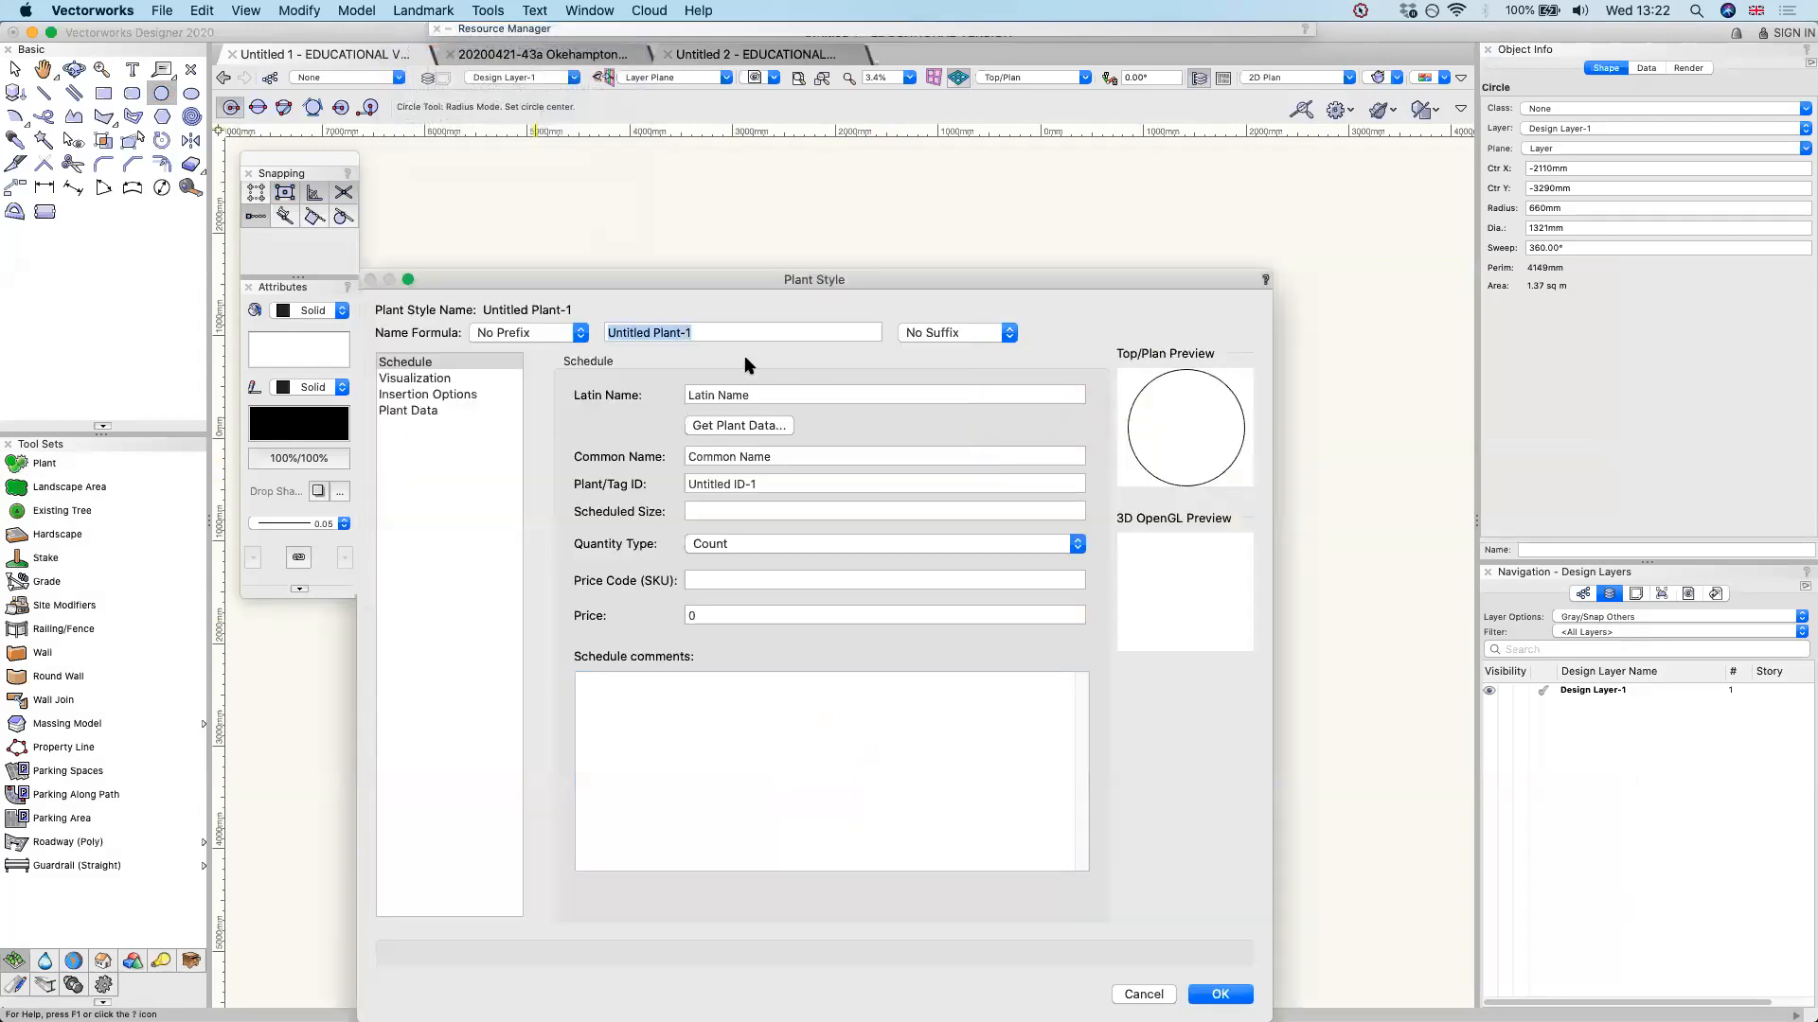
Enter Salvia caradonna as the Latin name of the new plant style
{"action": "left_click", "coordinate": [524, 402]}
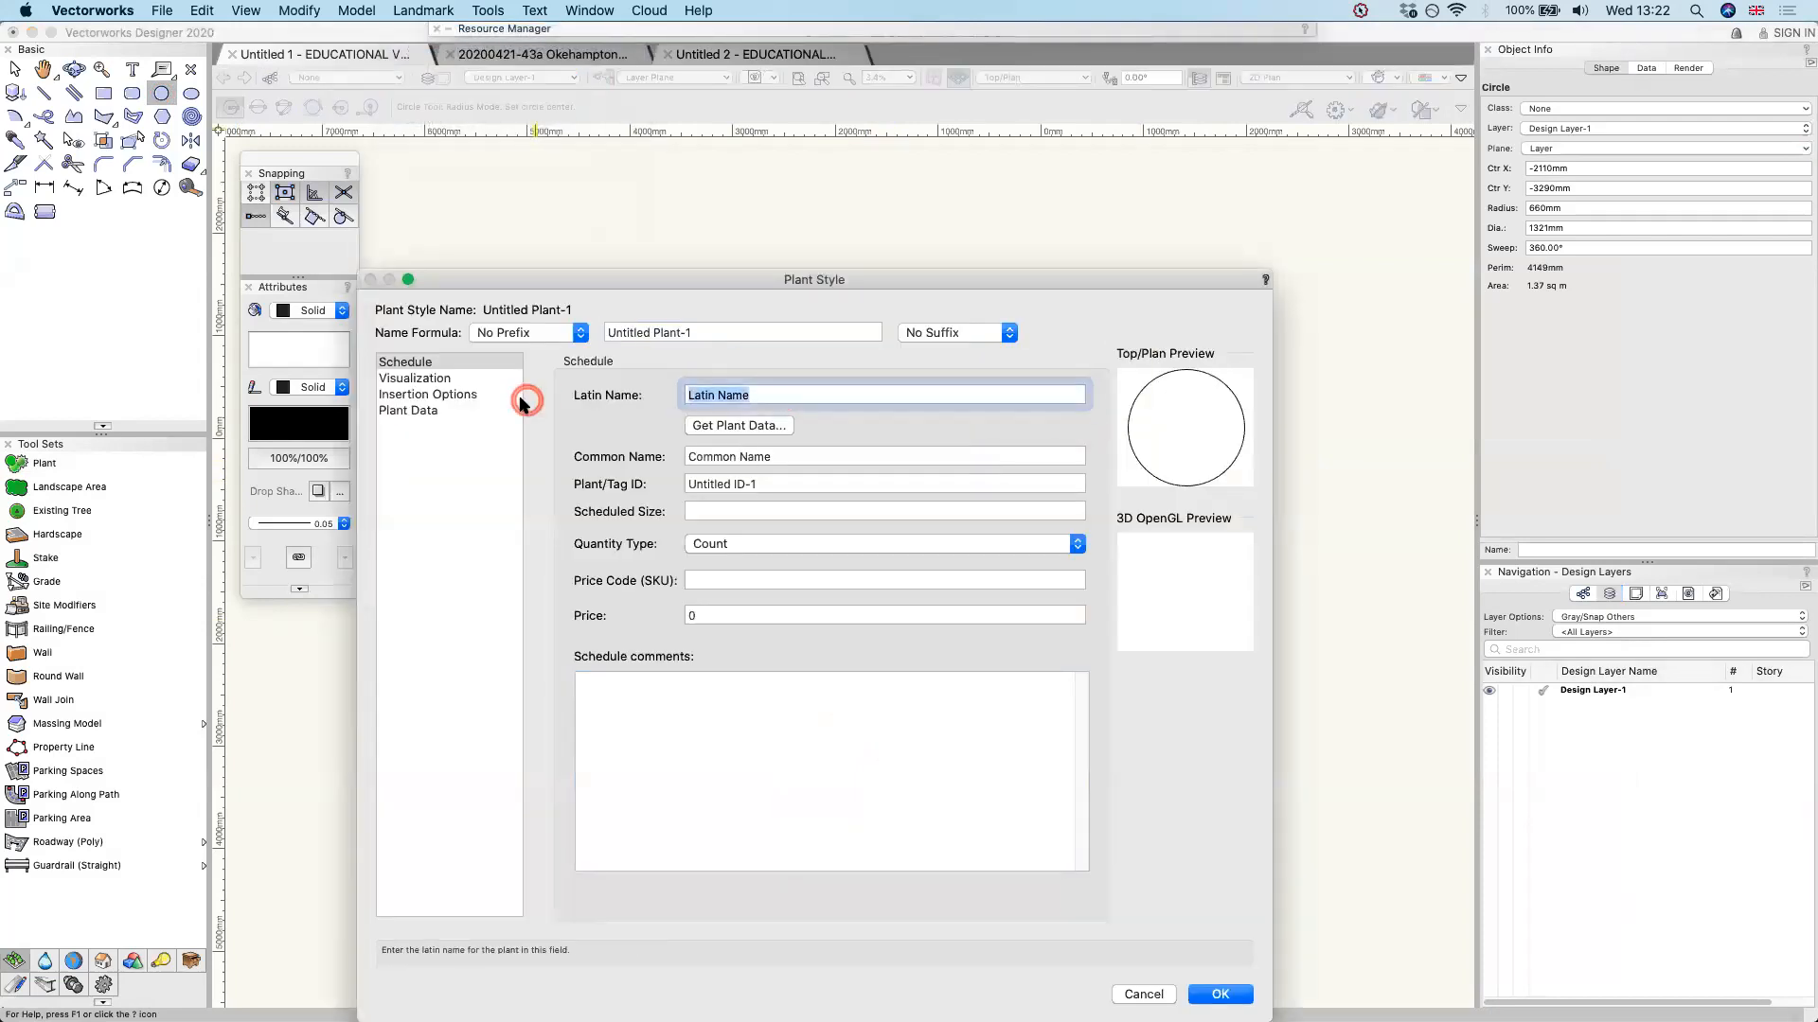
{"action": "type", "text": "Salvia cardo"}
{"action": "key", "text": "BackSpace"}
{"action": "key", "text": "BackSpace"}
{"action": "key", "text": "BackSpace"}
{"action": "type", "text": "aradonna"}
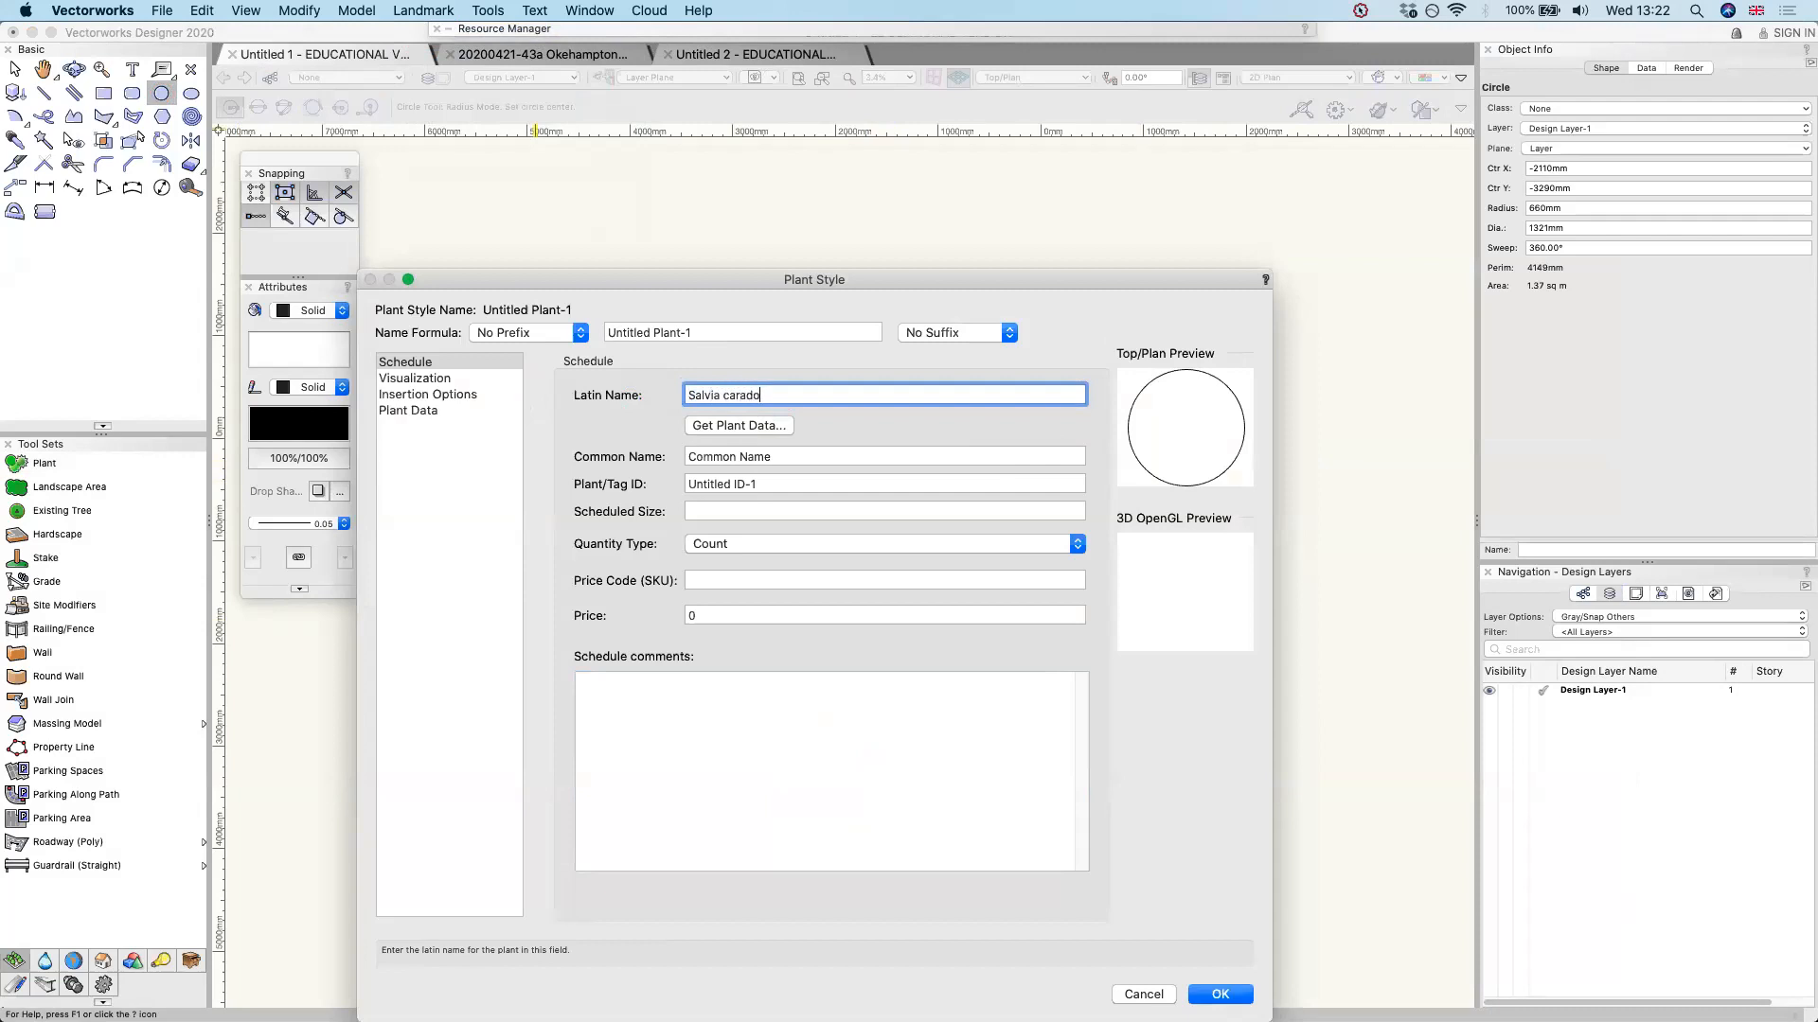
Copy the Latin name into the common name and set the scheduled size to 2 litre
{"action": "key", "text": "super+a"}
{"action": "key", "text": "super+c"}
{"action": "left_click", "coordinate": [741, 459]}
{"action": "key", "text": "super+a"}
{"action": "key", "text": "super+v"}
{"action": "left_click", "coordinate": [835, 510]}
{"action": "type", "text": "2 litre"}
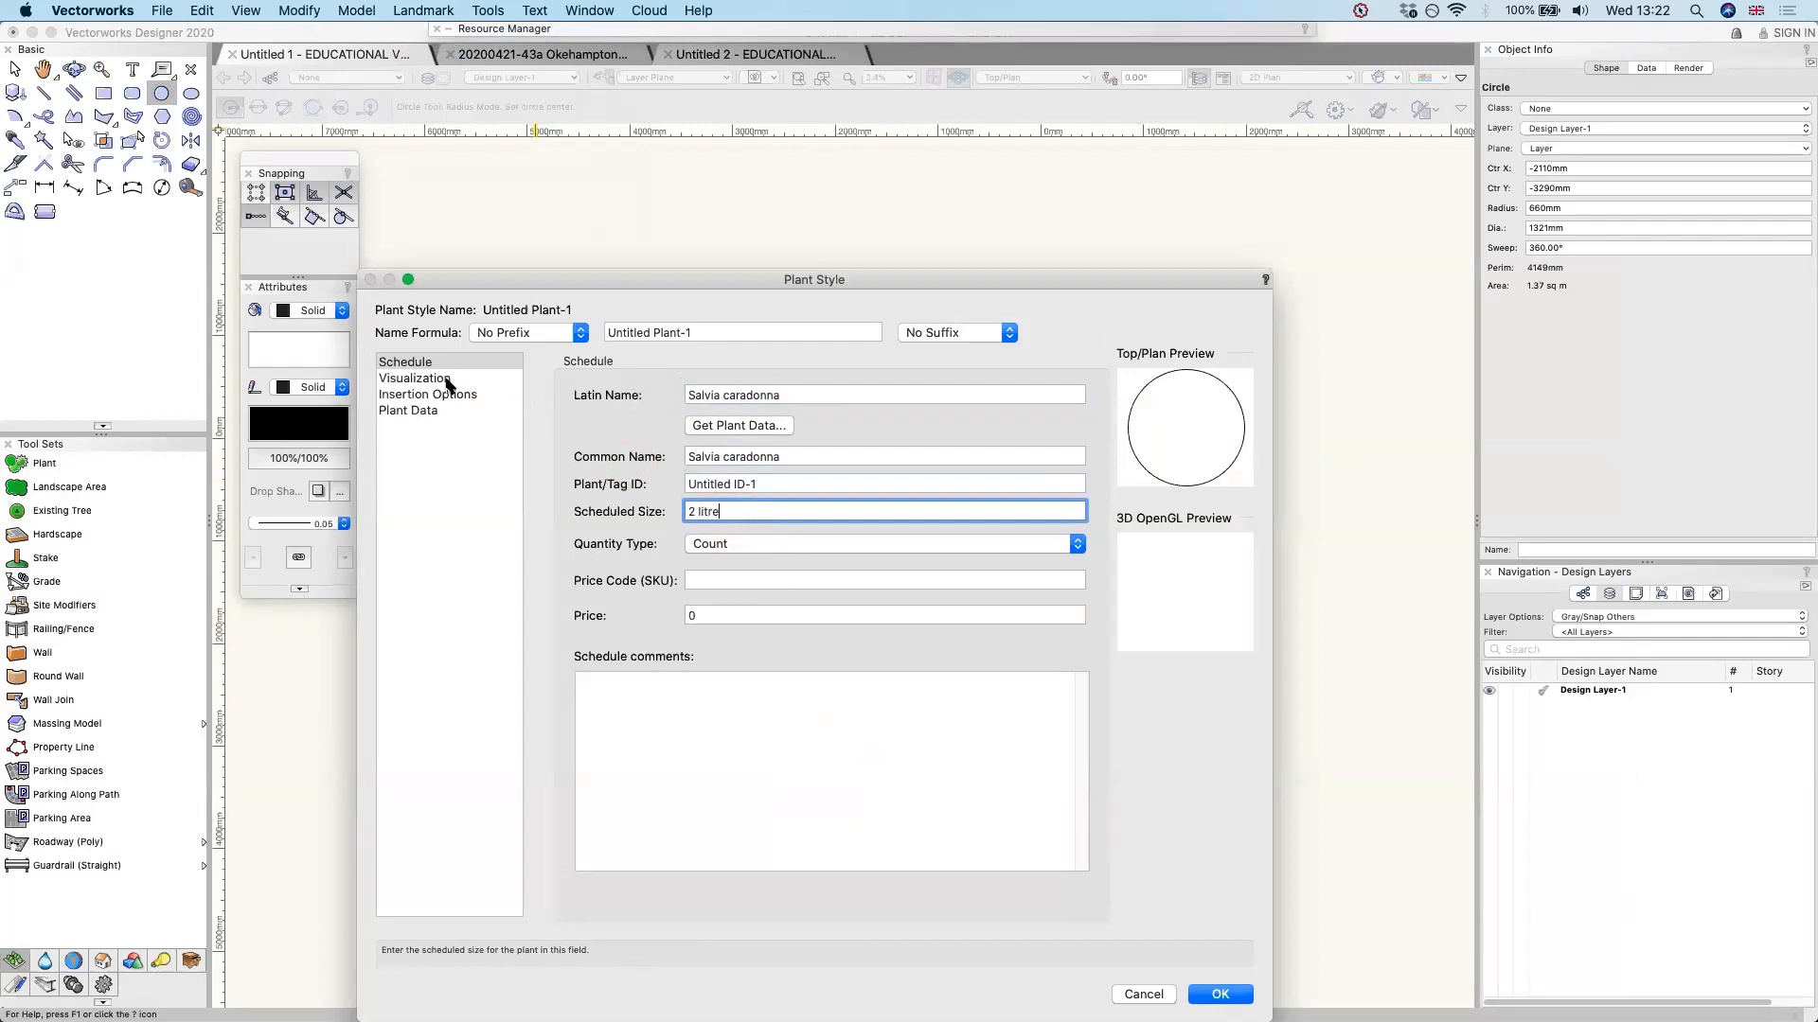
Enable Mass Plants, set the spread, height and fixed spacing to 450 mm each, and create the plant style
{"action": "left_click", "coordinate": [417, 378]}
{"action": "left_click", "coordinate": [654, 443]}
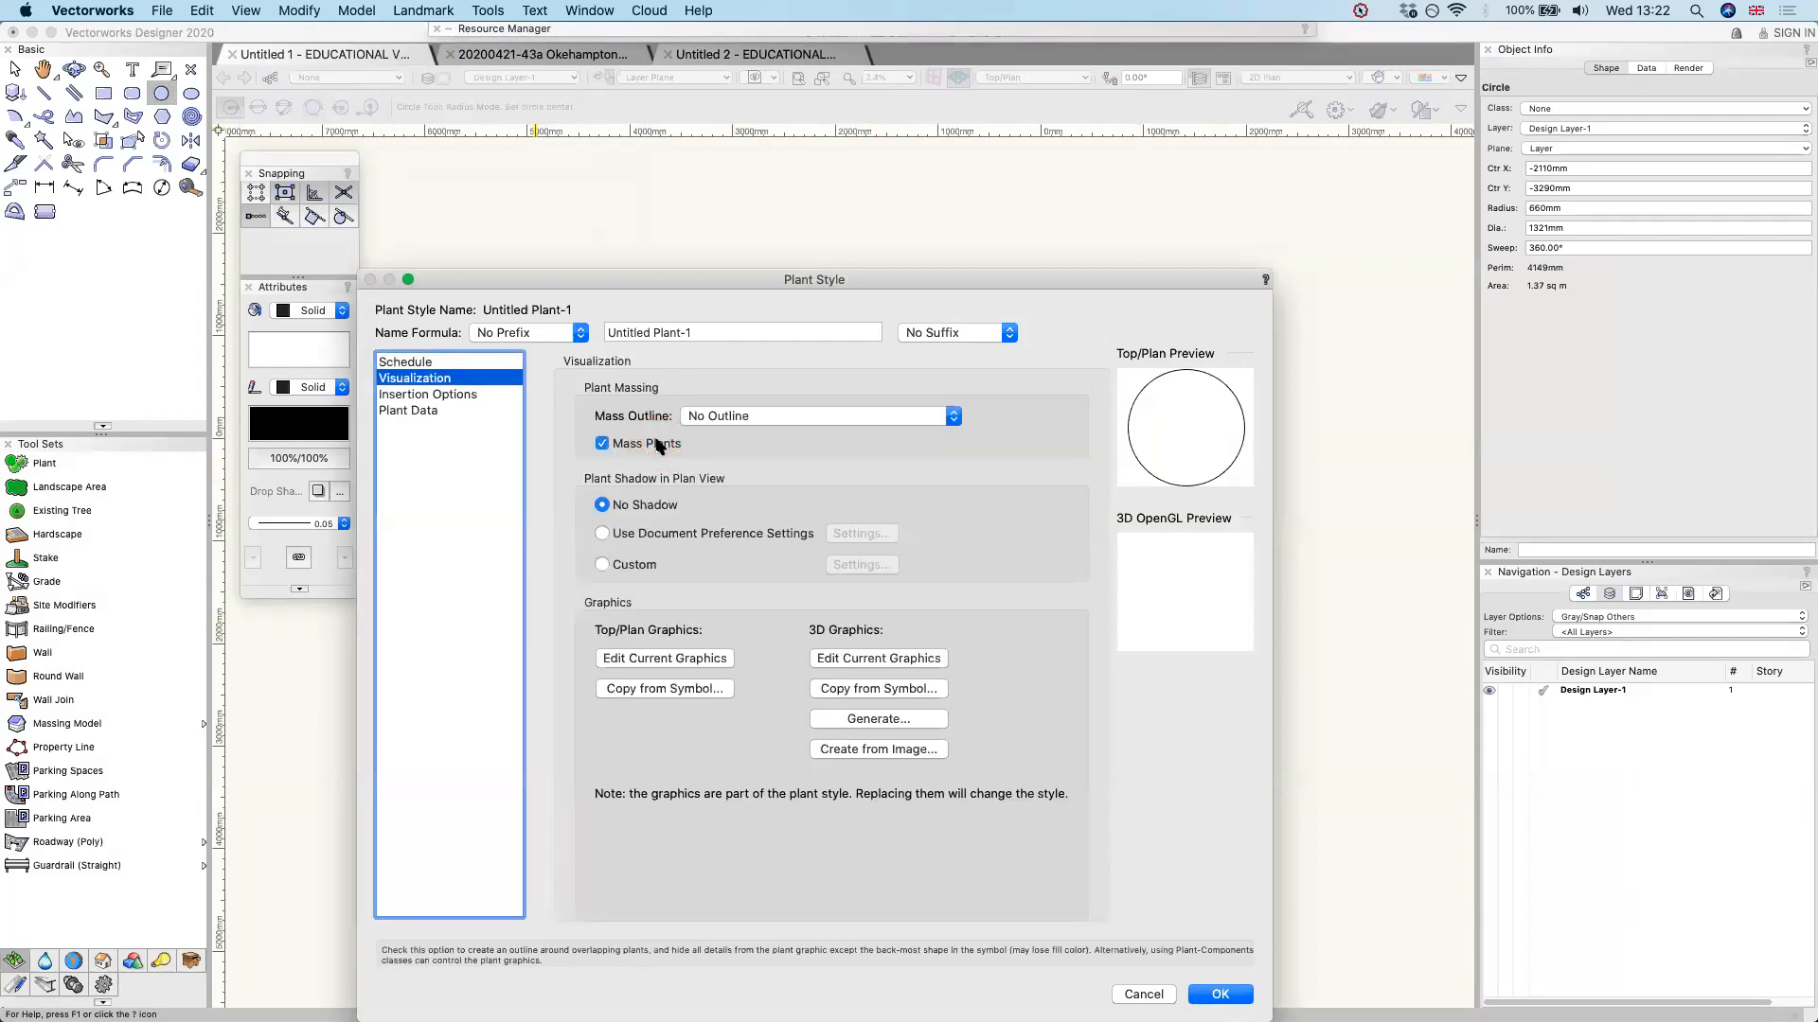
{"action": "left_click", "coordinate": [460, 395]}
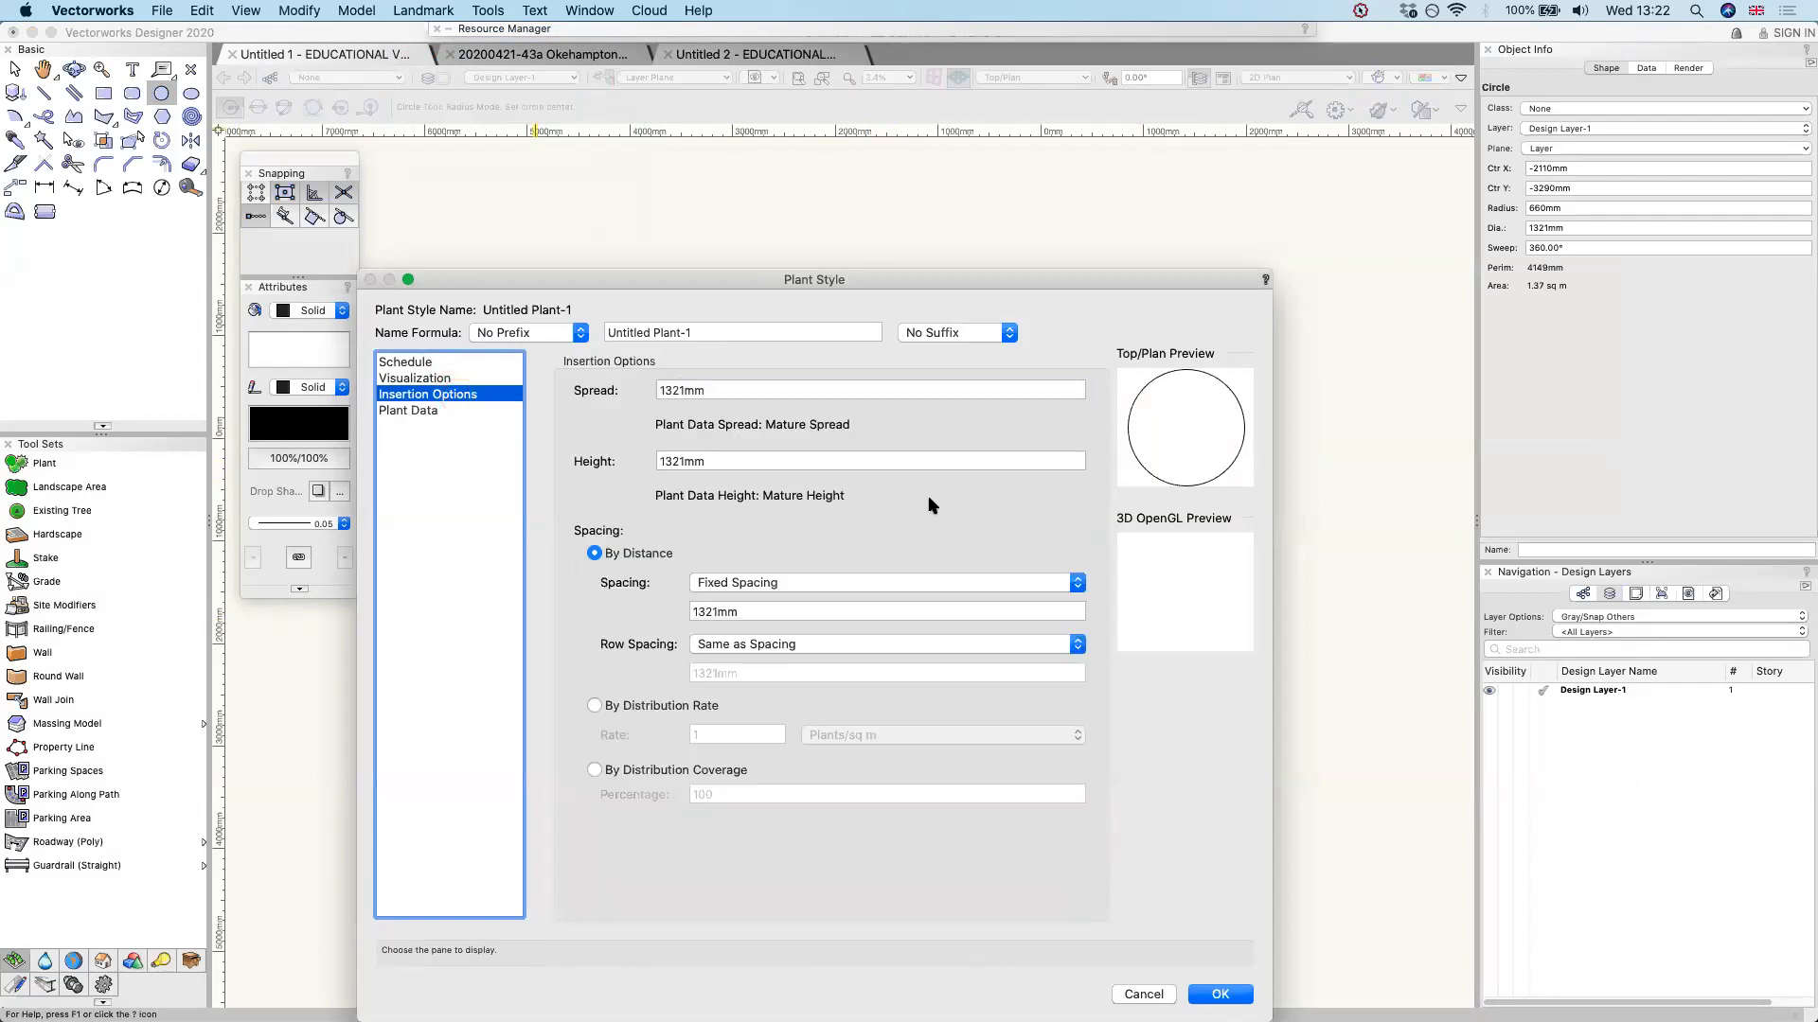
{"action": "double_click", "coordinate": [751, 390]}
{"action": "type", "text": "450"}
{"action": "key", "text": "Tab"}
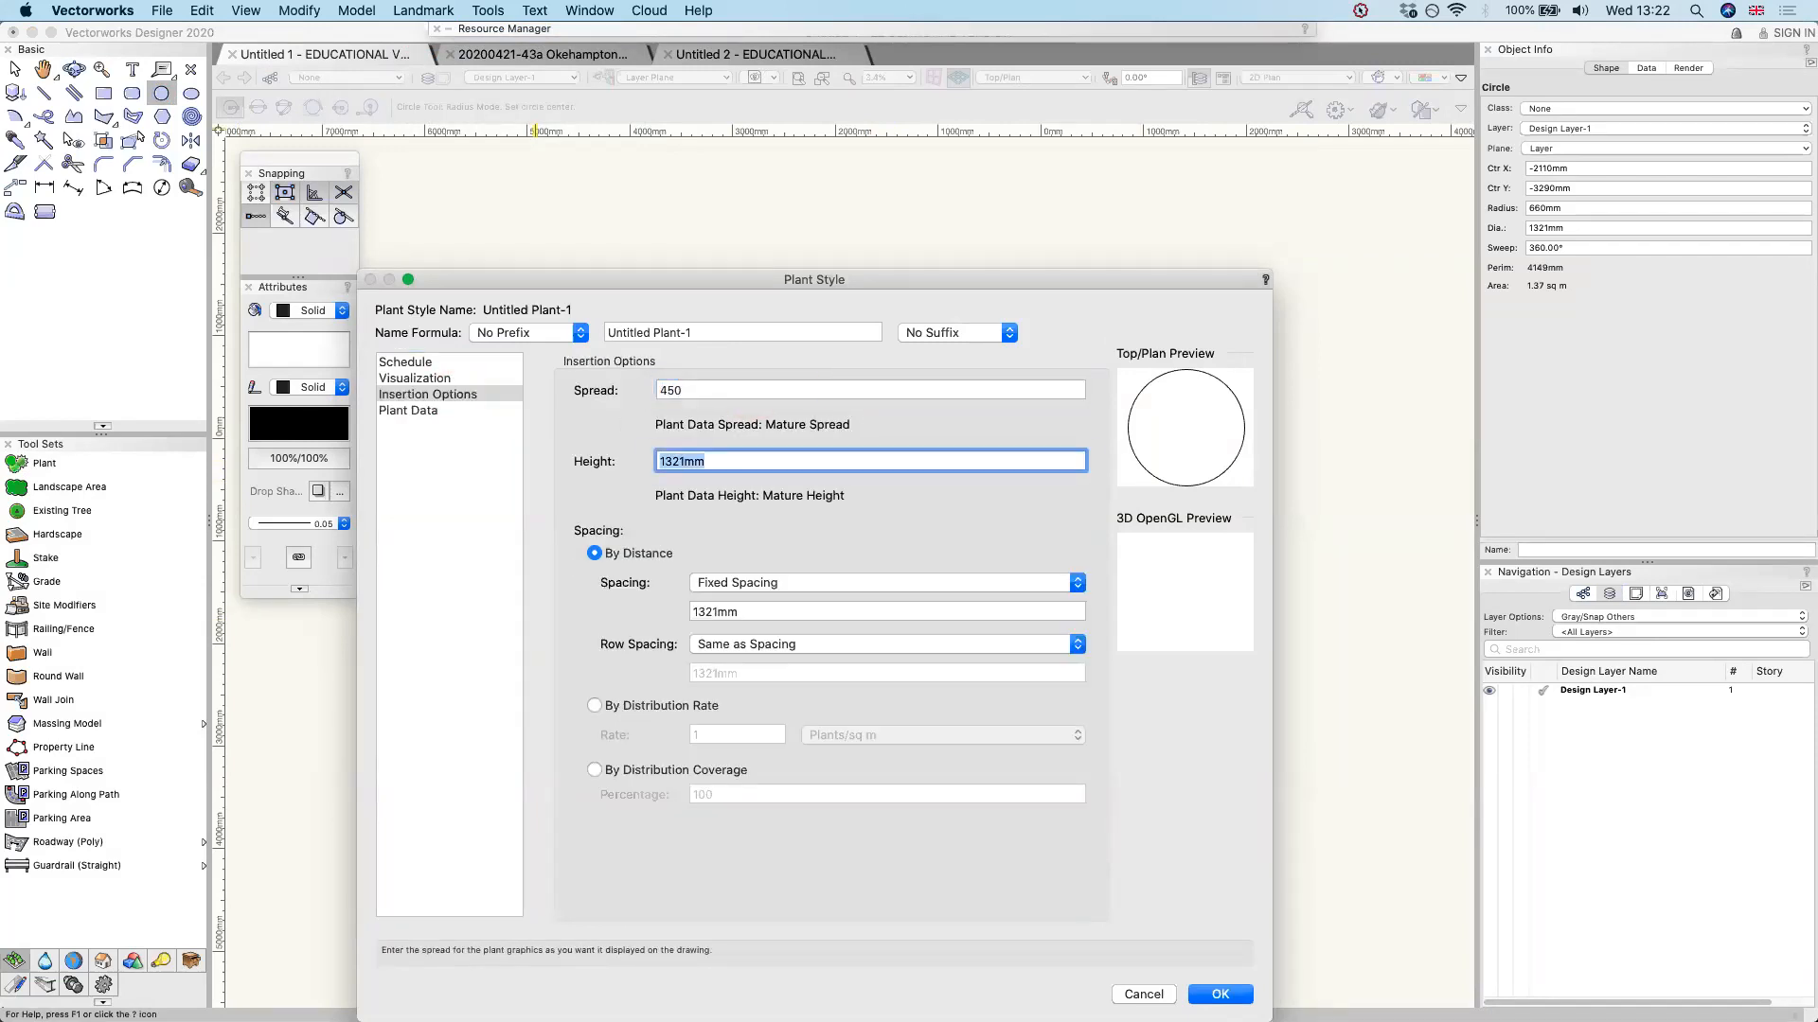
{"action": "type", "text": "450"}
{"action": "key", "text": "Tab"}
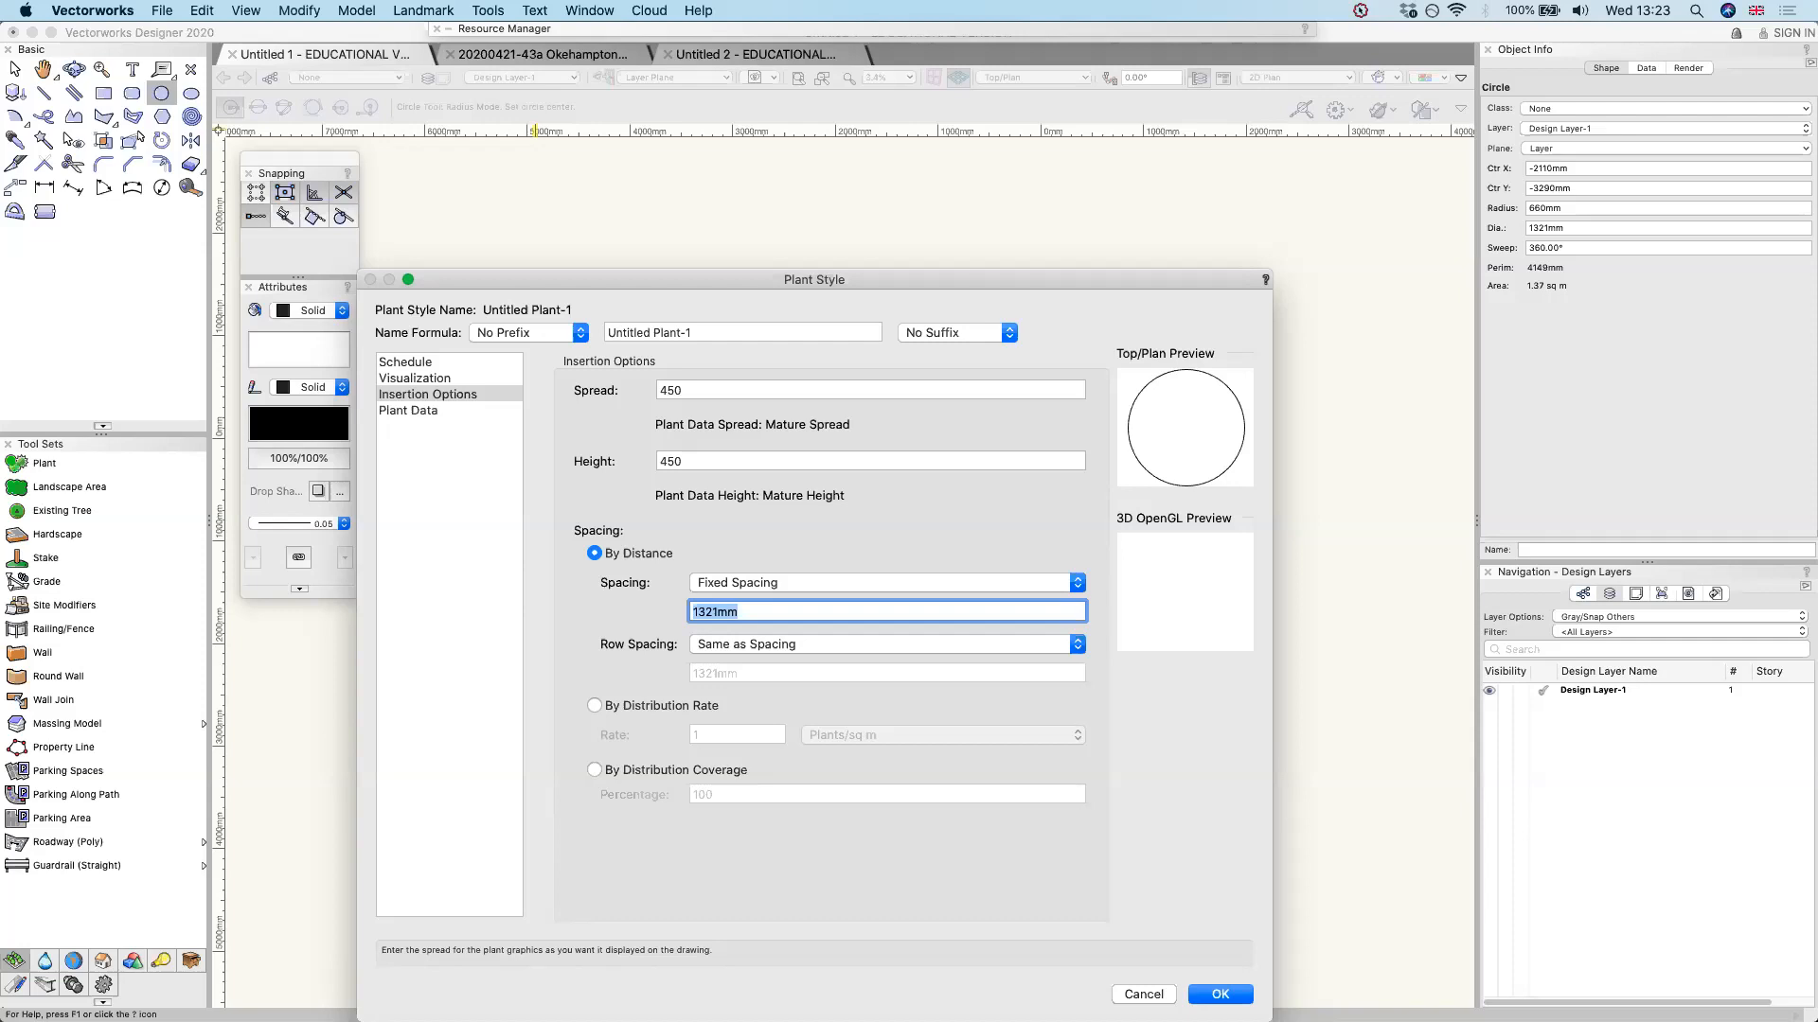
{"action": "type", "text": "450"}
{"action": "left_click", "coordinate": [1220, 995]}
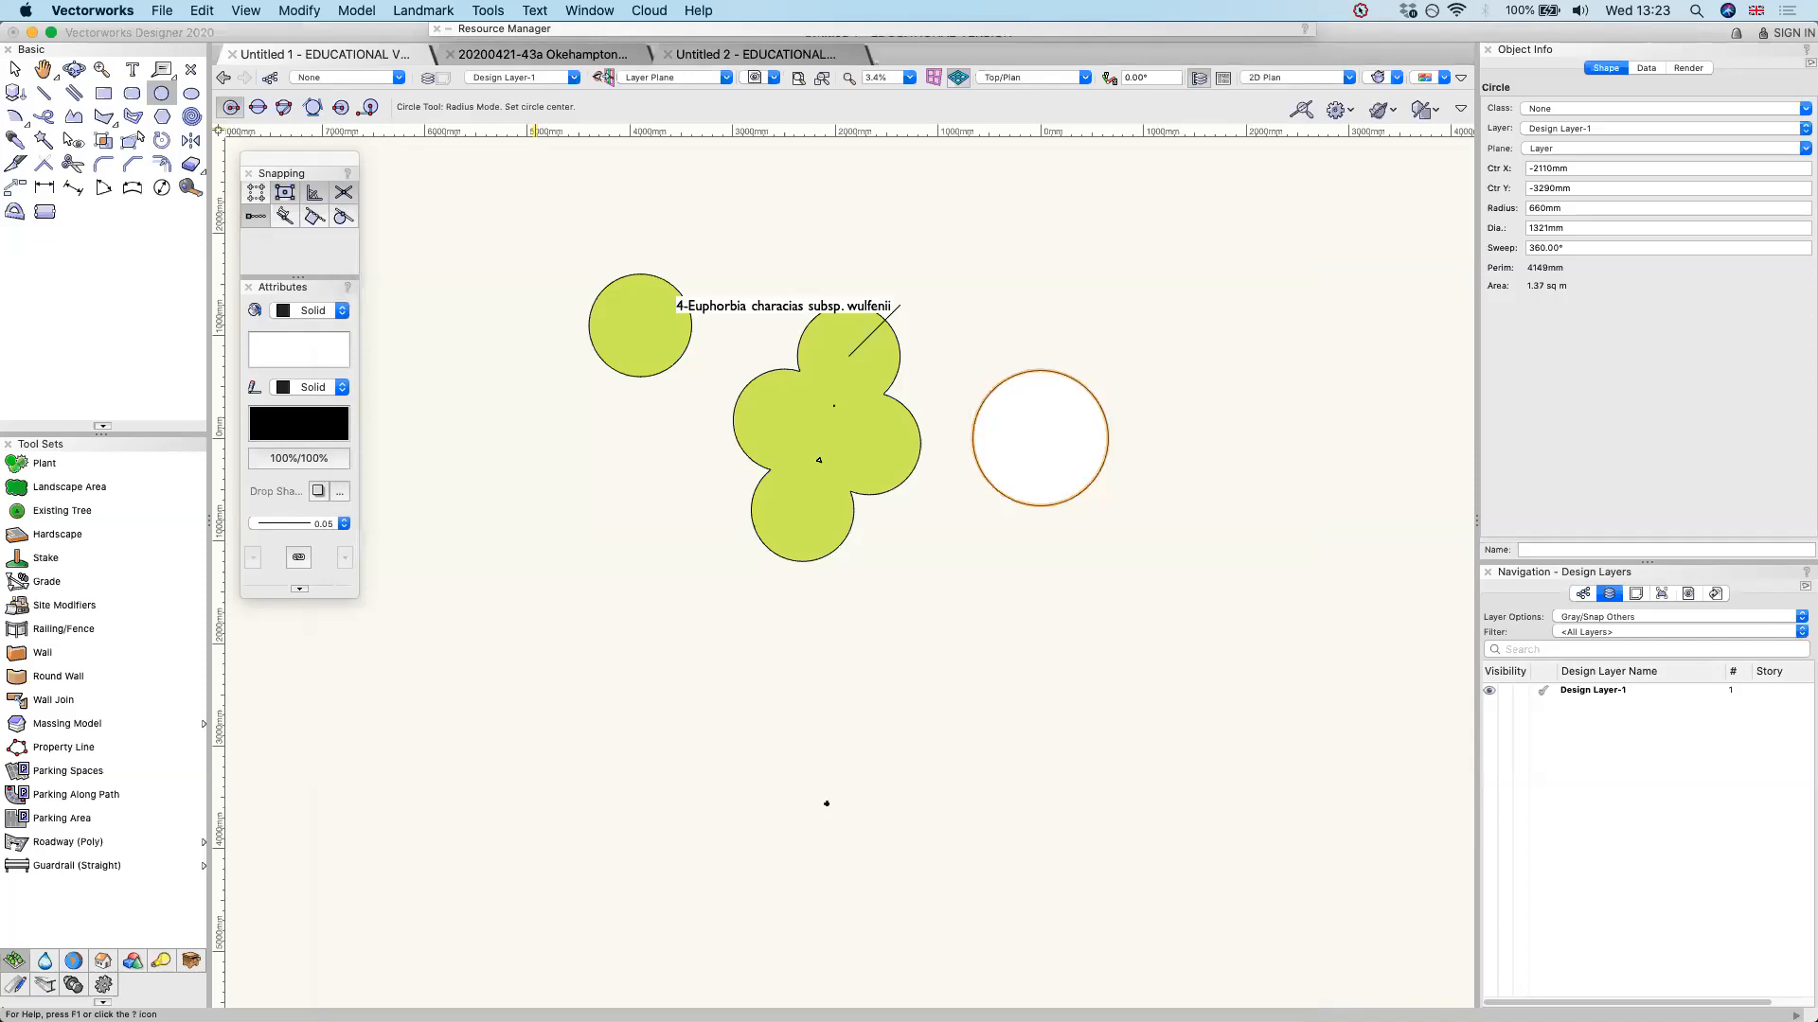
Place a horizontal row of Untitled Plant-1 plants along a straight edge below and beside the Euphorbia group
{"action": "left_click", "coordinate": [38, 463]}
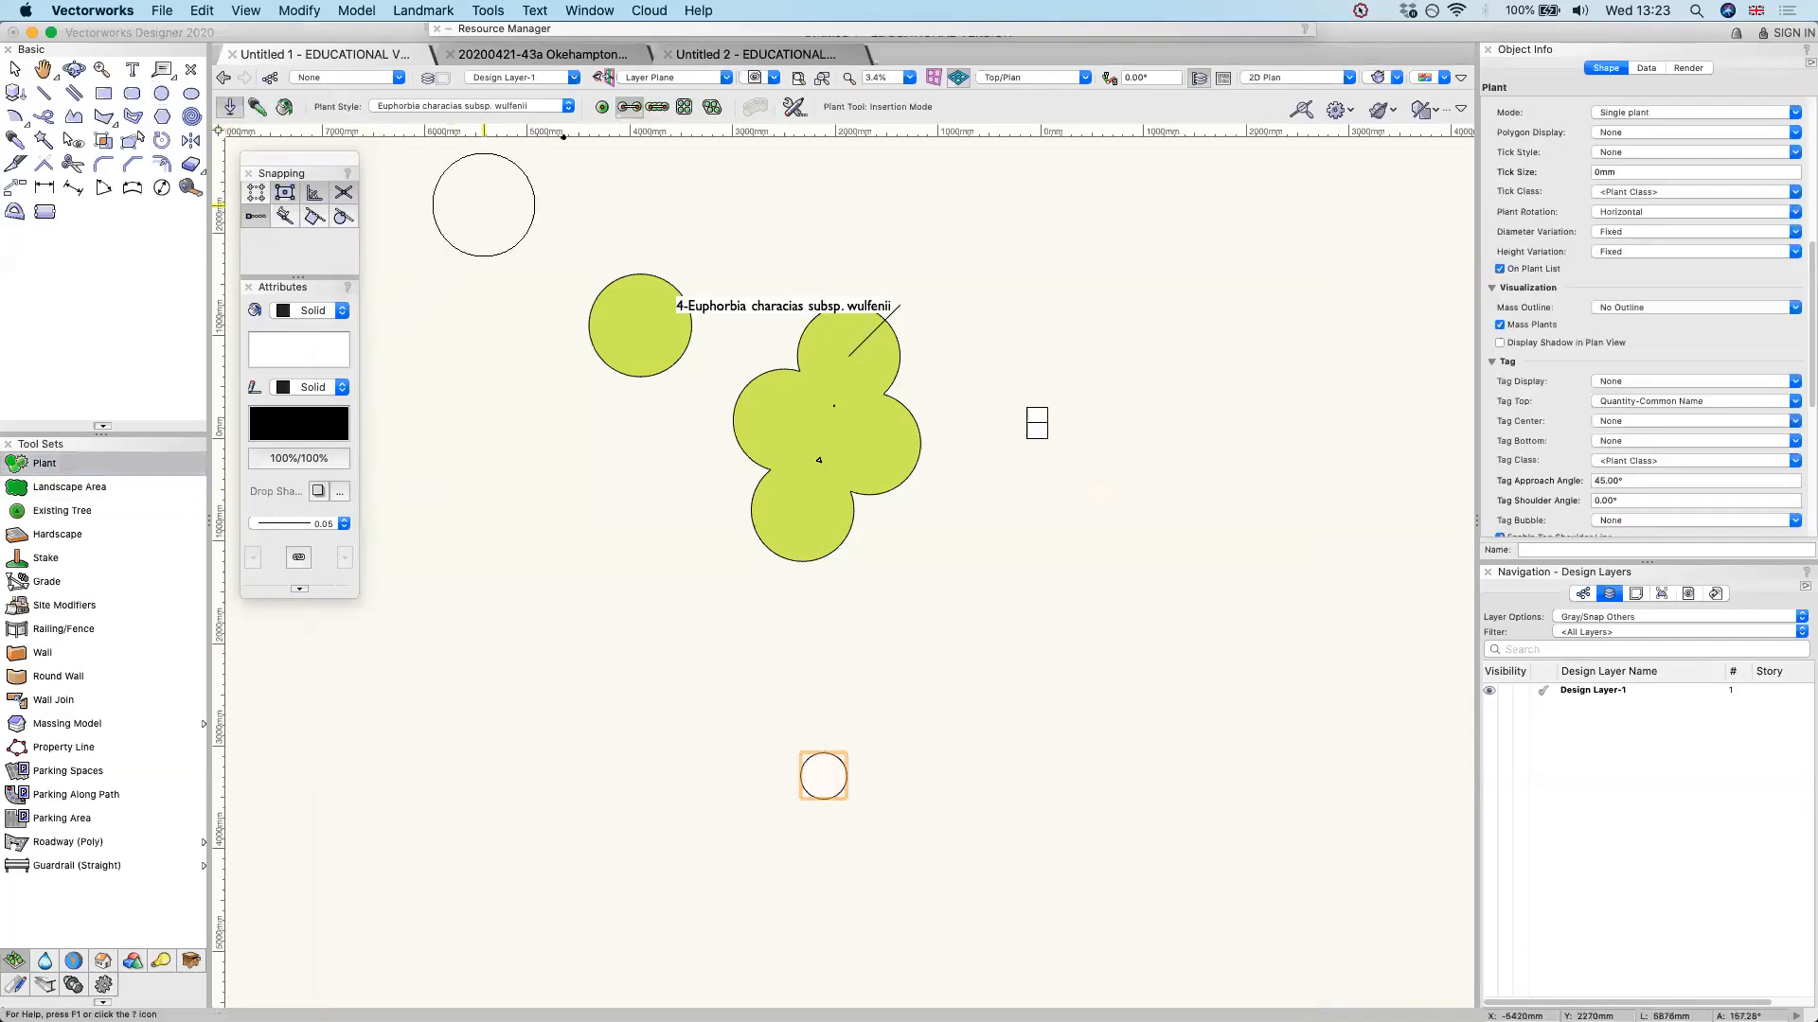
{"action": "left_click", "coordinate": [549, 108]}
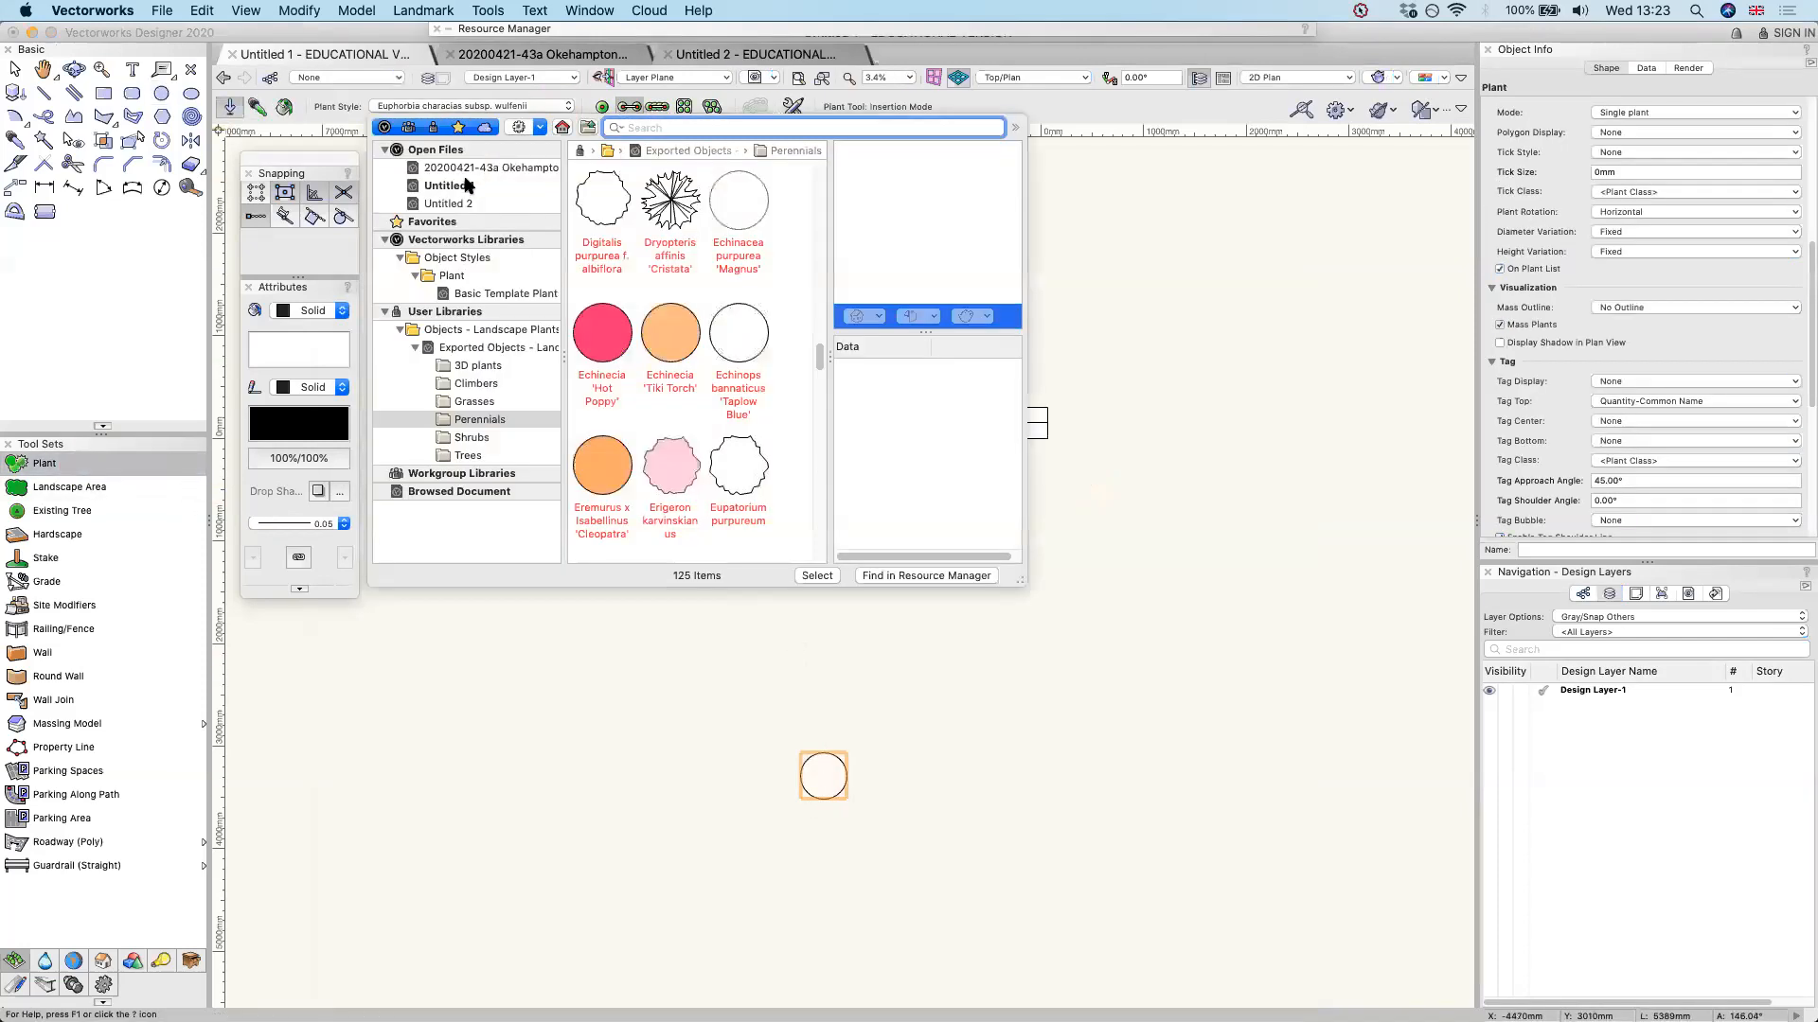
{"action": "left_click", "coordinate": [467, 184]}
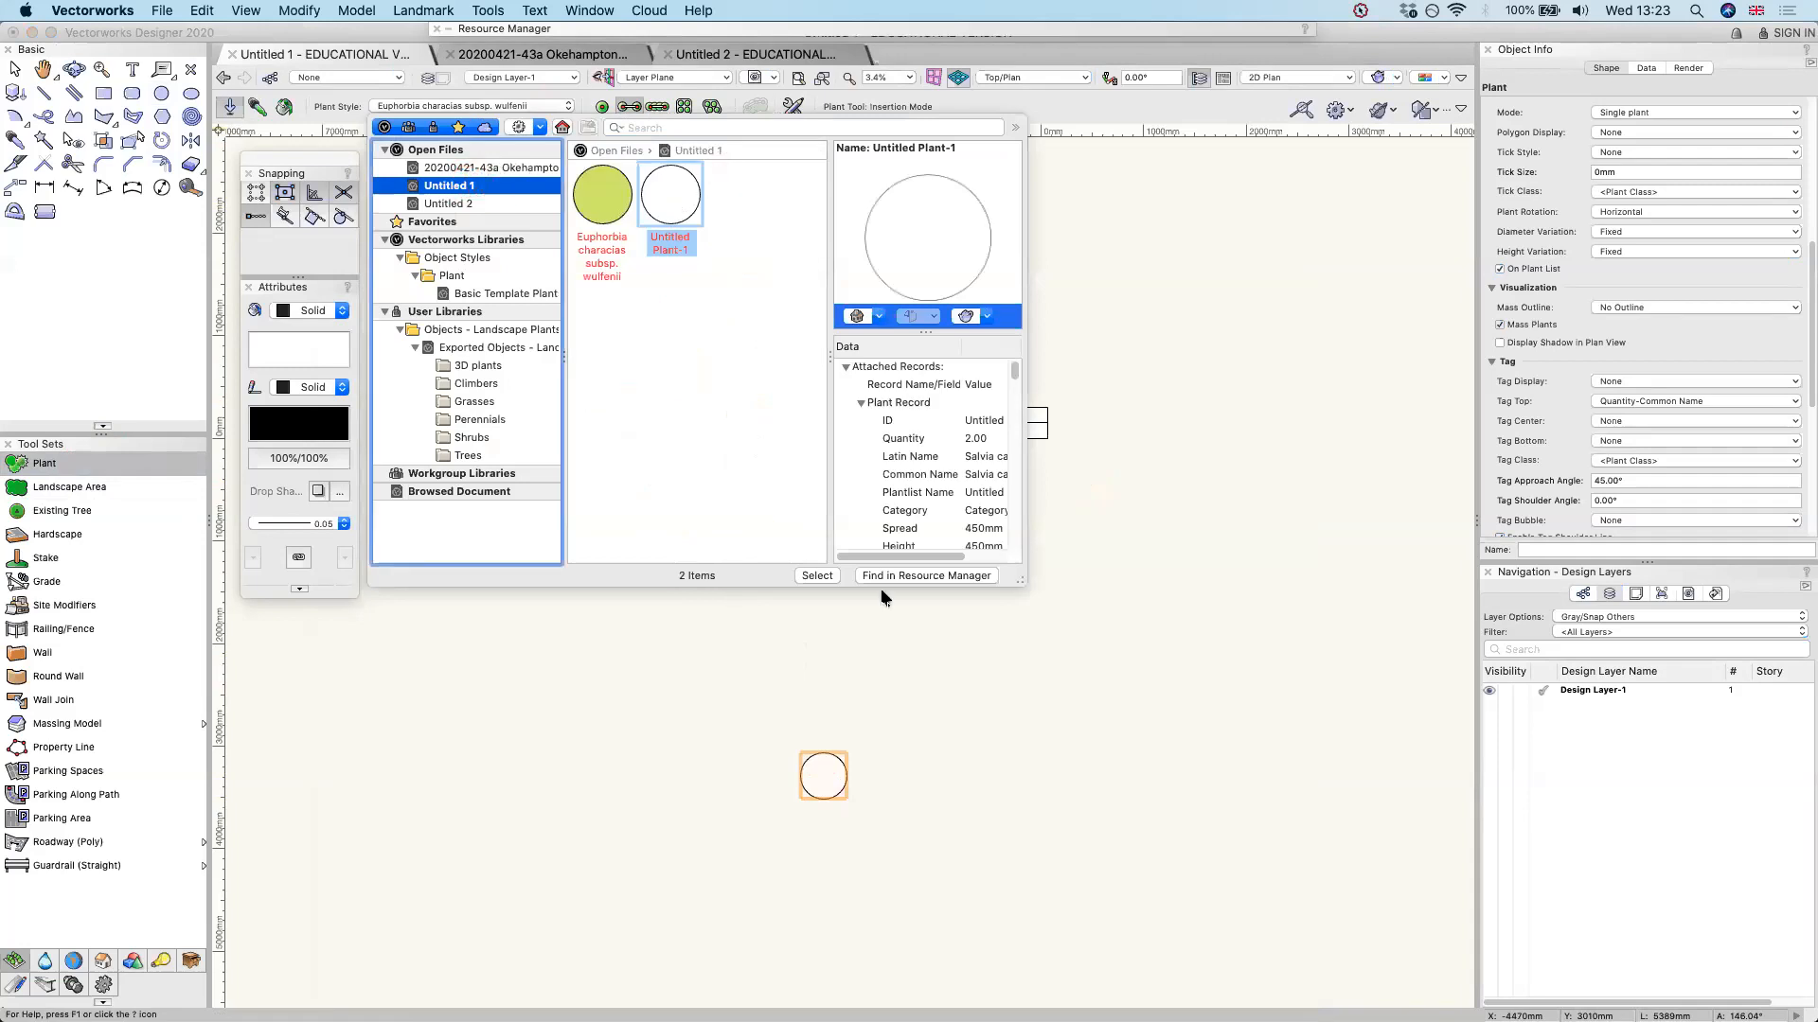
{"action": "left_click", "coordinate": [822, 575]}
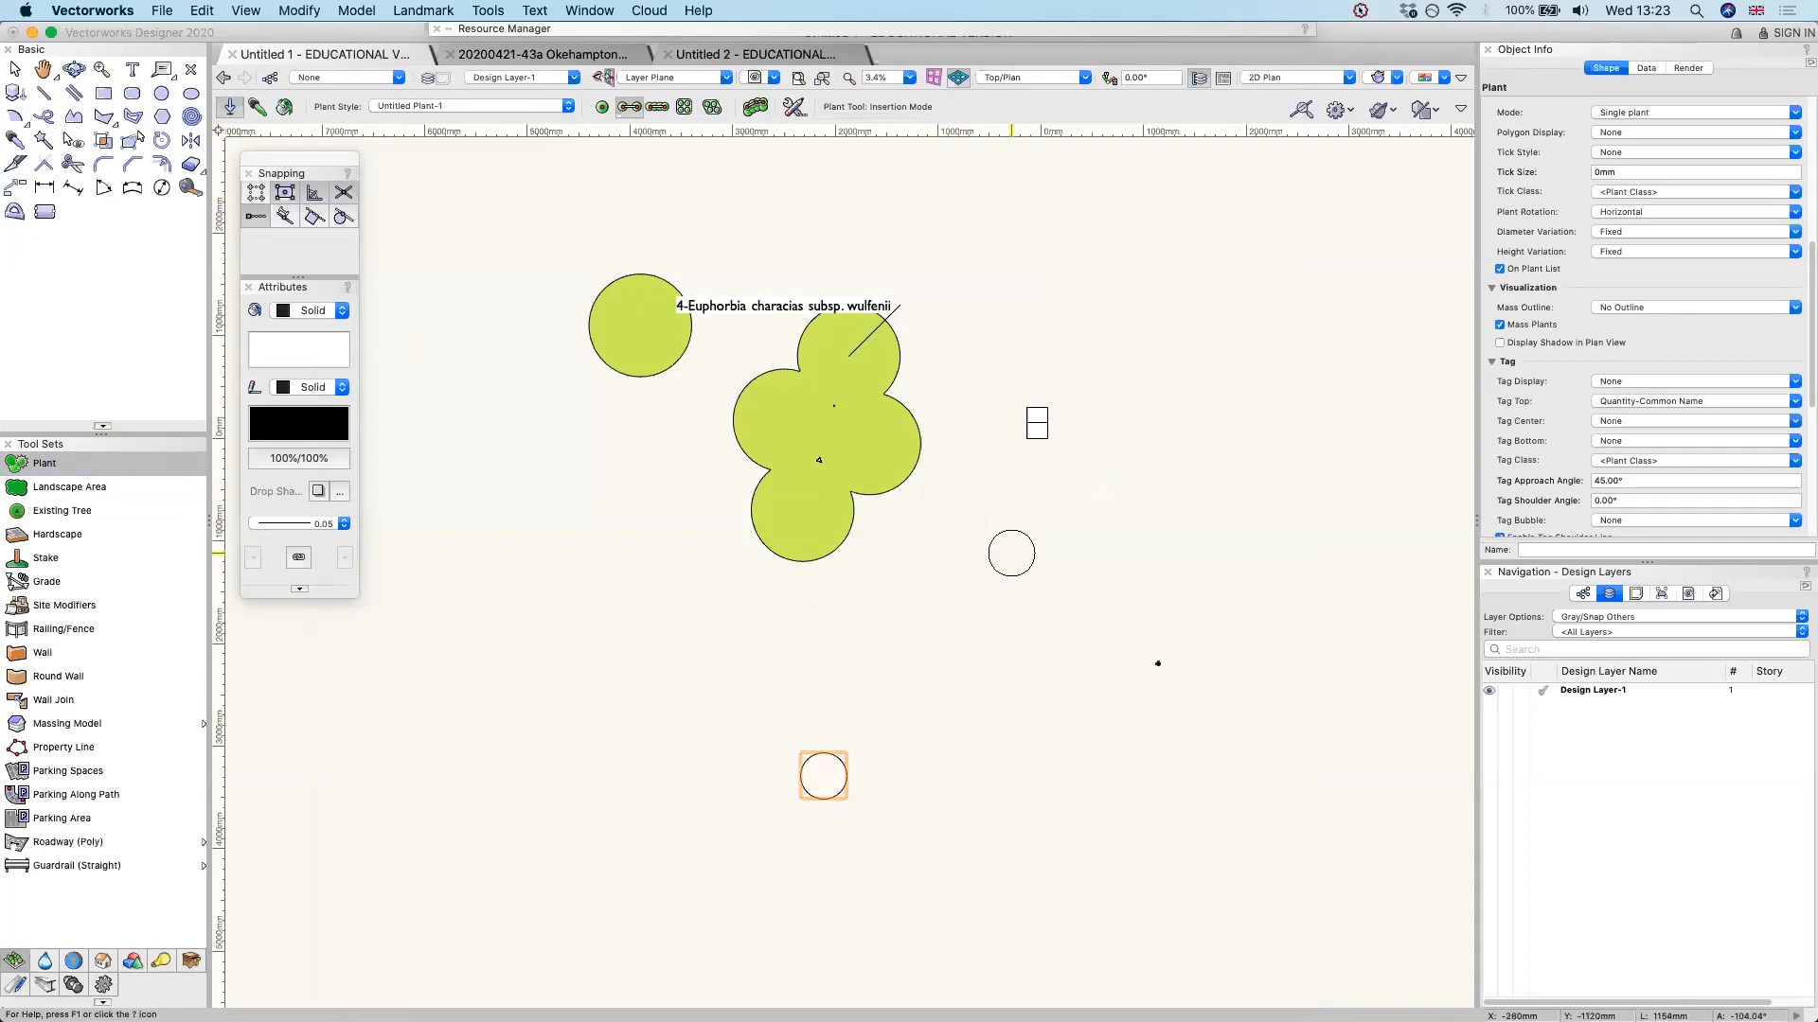
{"action": "left_click", "coordinate": [658, 108]}
{"action": "left_click", "coordinate": [938, 653]}
{"action": "double_click", "coordinate": [1228, 653]}
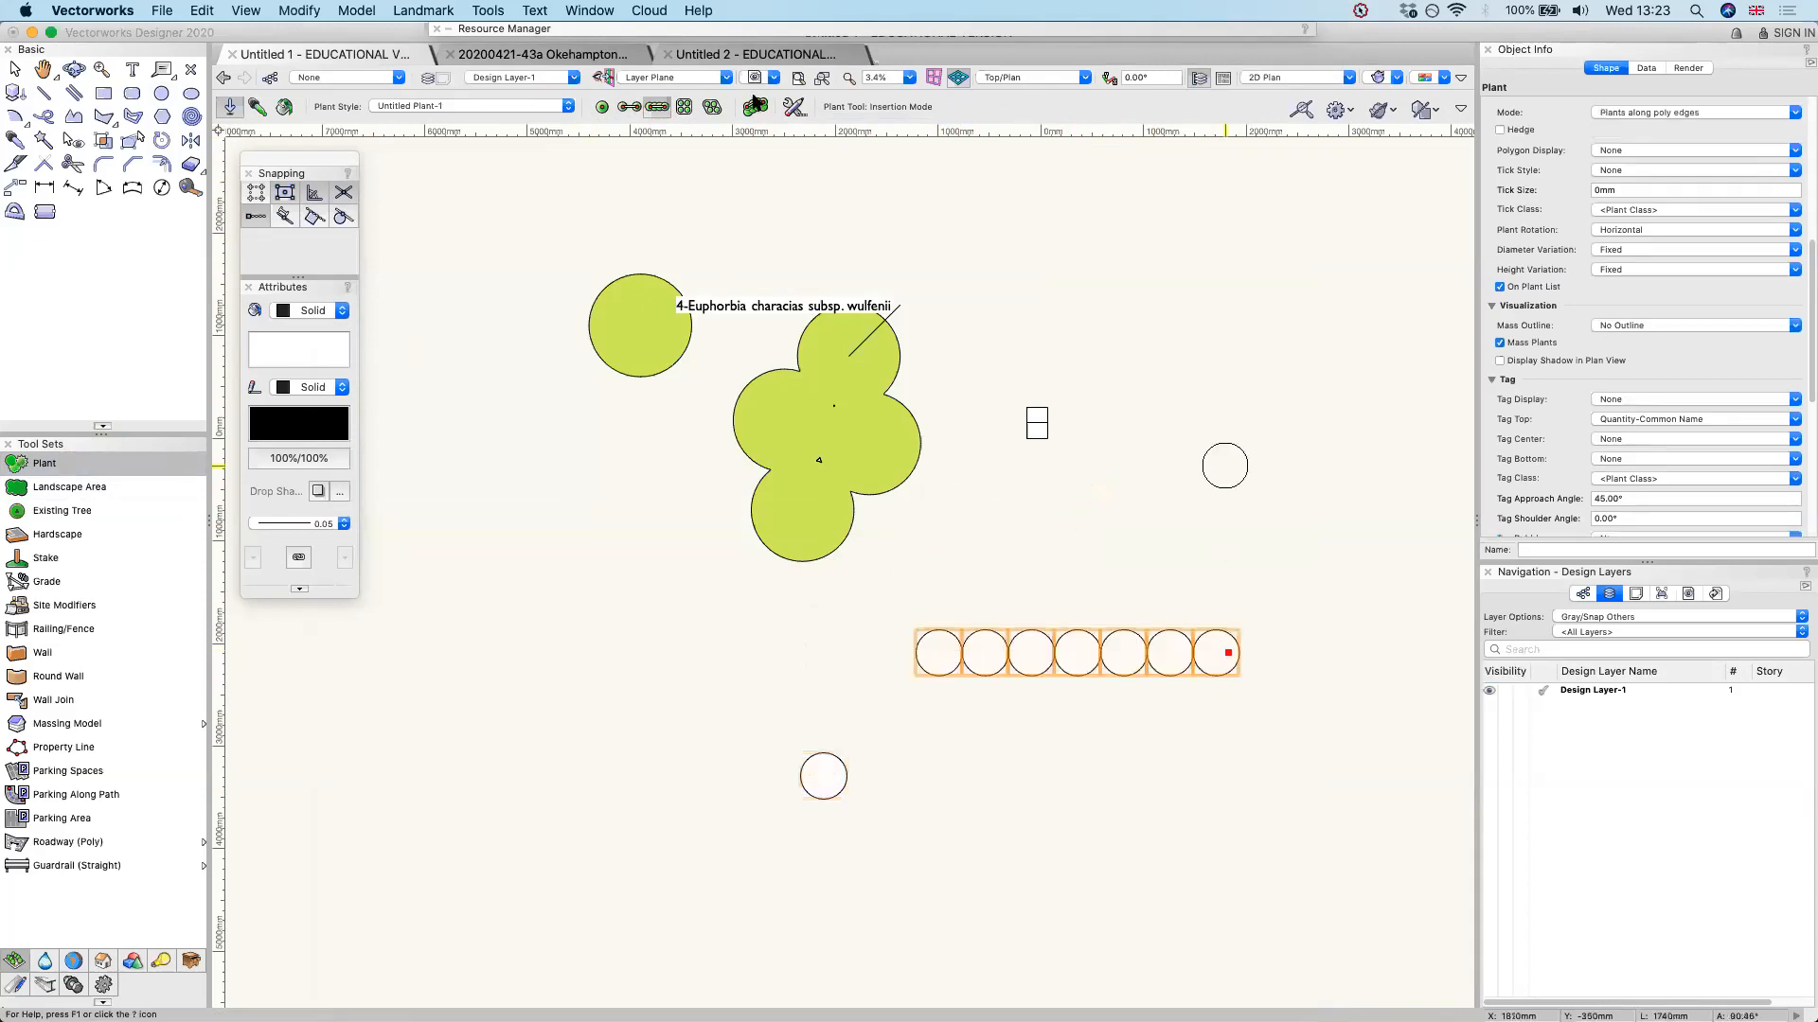
Fill a four-sided area above the plant row with Untitled Plant-1 plants in a rectangular array
{"action": "scroll", "coordinate": [1193, 744], "scroll_direction": "up", "scroll_amount": 3}
{"action": "left_click", "coordinate": [683, 106]}
{"action": "left_click", "coordinate": [1037, 486]}
{"action": "left_click", "coordinate": [1126, 201]}
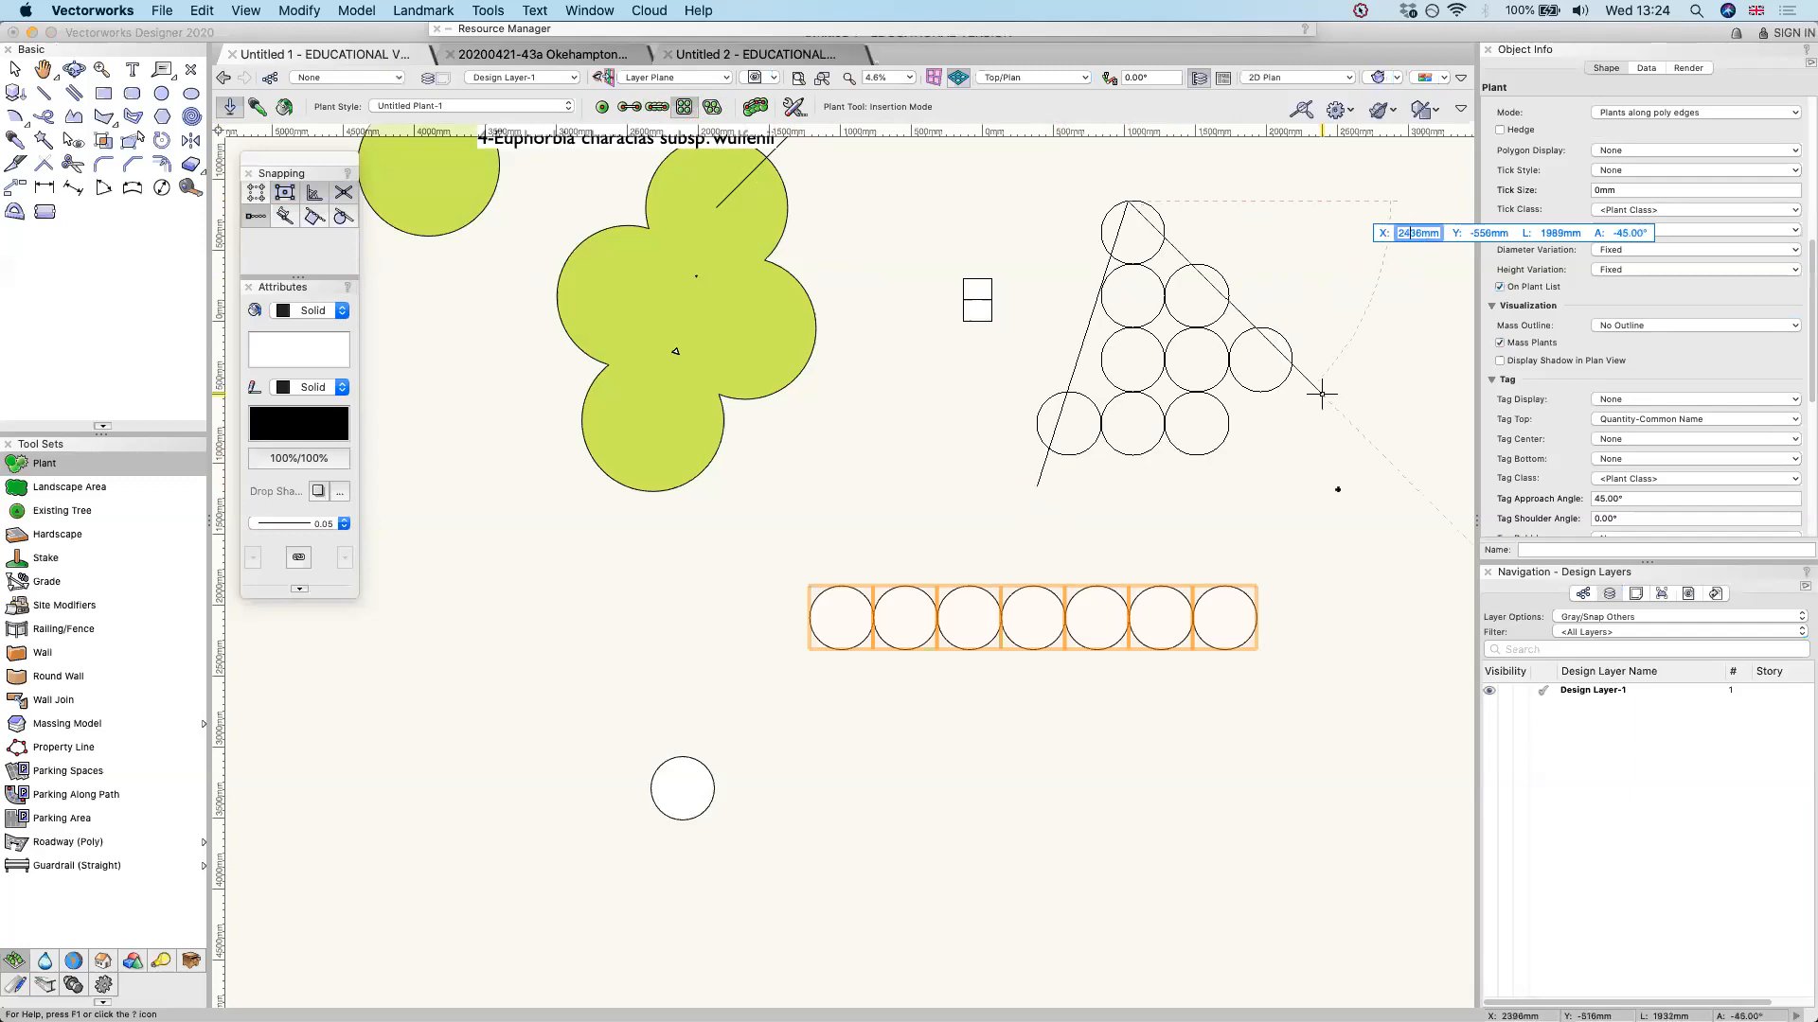
{"action": "left_click", "coordinate": [1379, 516]}
{"action": "left_click", "coordinate": [1079, 567]}
{"action": "left_click", "coordinate": [1037, 486]}
Fill a triangular outline below the Euphorbia group with a second rectangular array of the same plant
{"action": "left_click", "coordinate": [458, 649]}
{"action": "left_click", "coordinate": [836, 414]}
{"action": "left_click", "coordinate": [938, 858]}
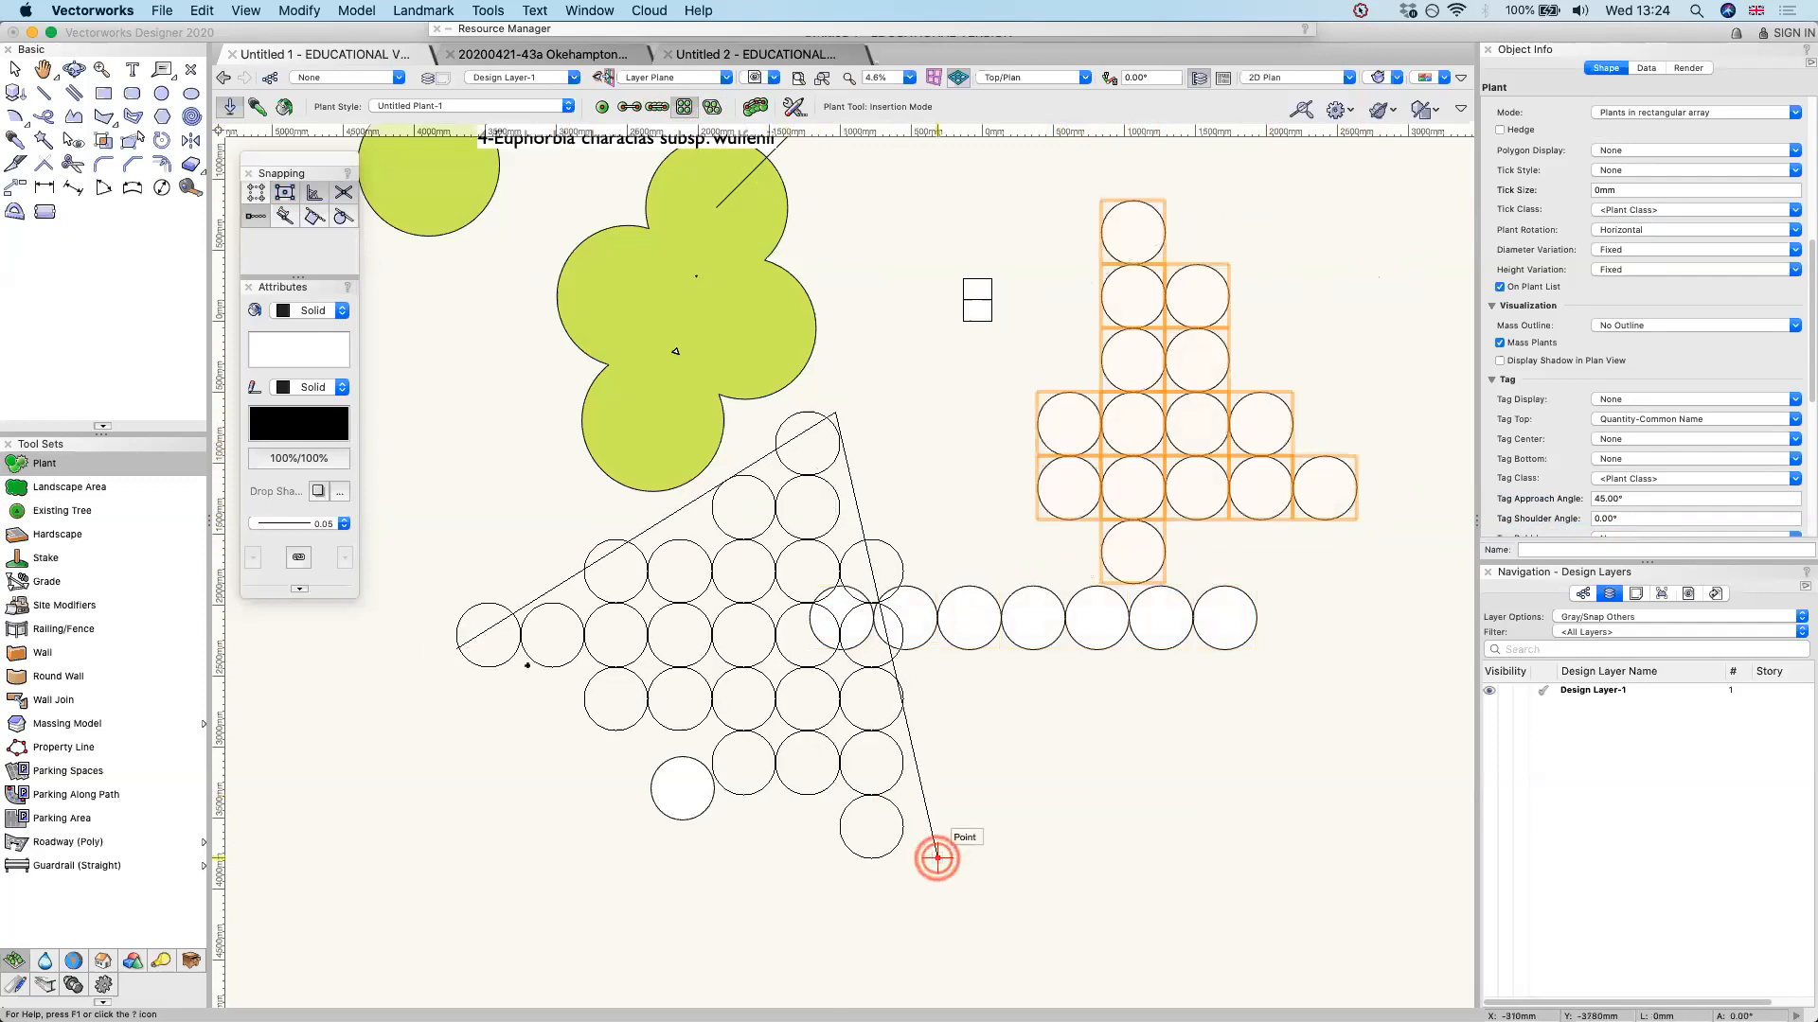
{"action": "left_click", "coordinate": [457, 649]}
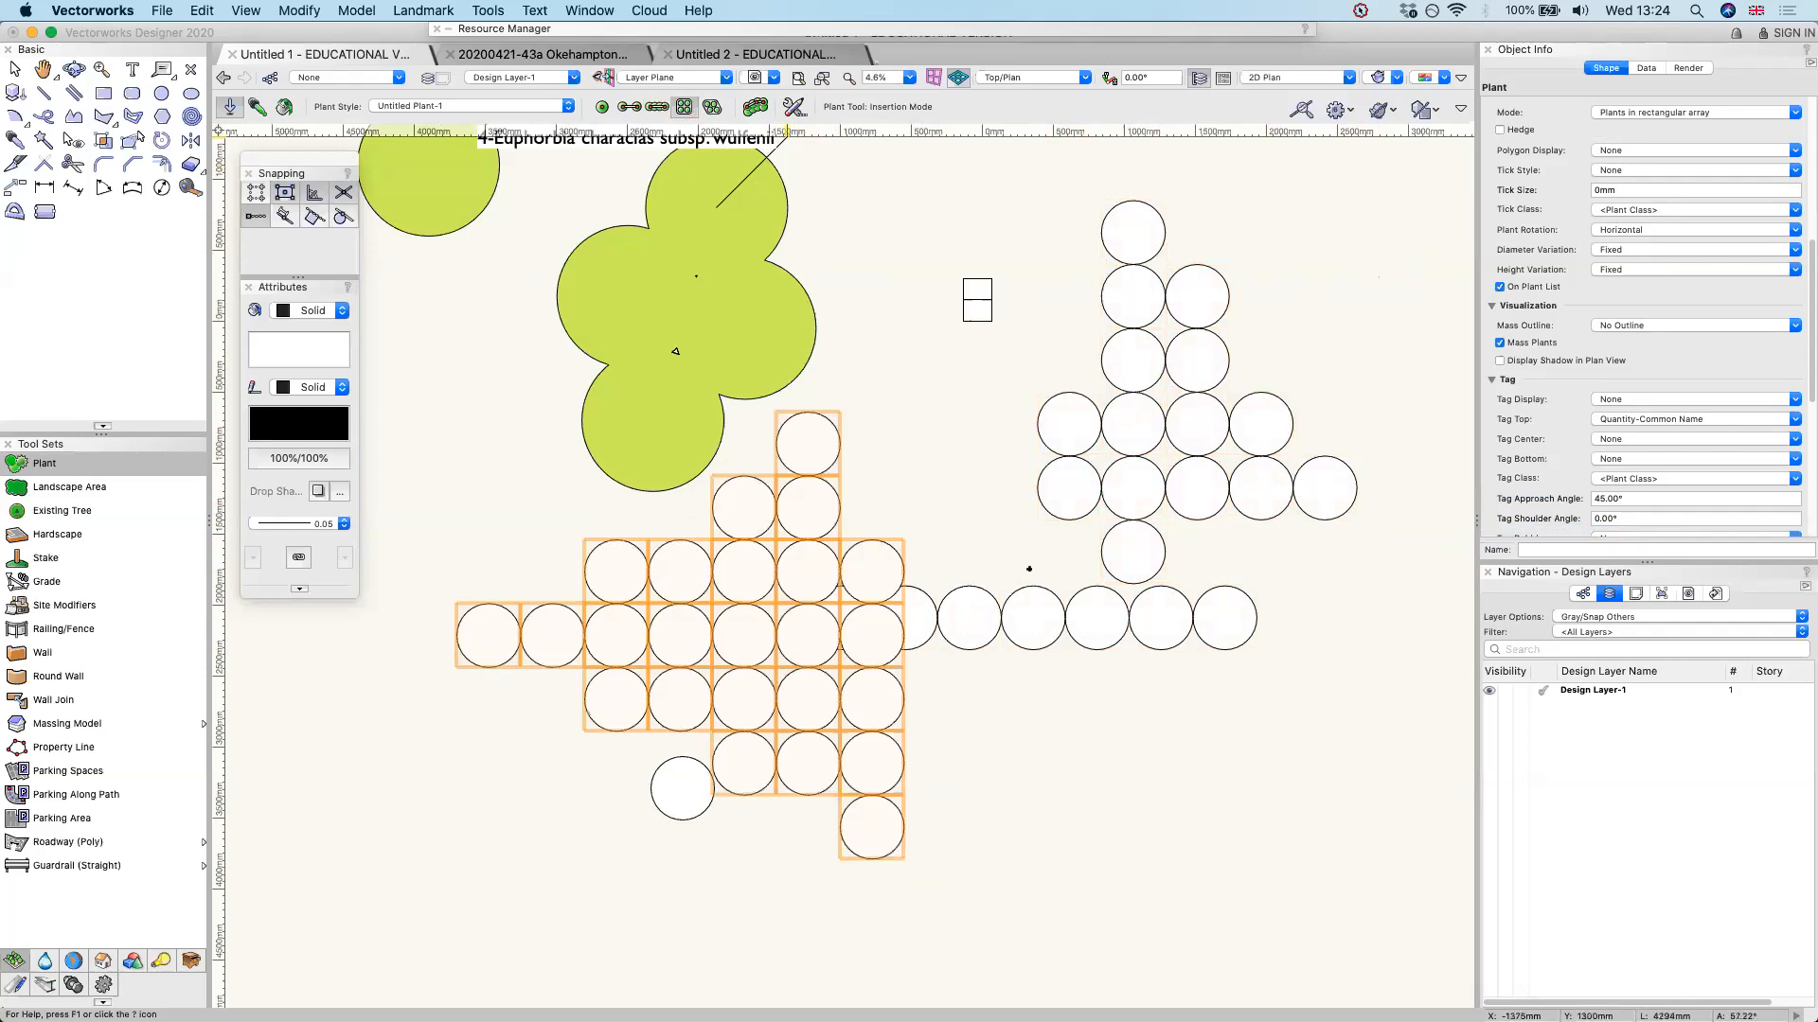
Fill a triangular outline below the plant row with Untitled Plant-1 plants in a triangular array
{"action": "left_click", "coordinate": [712, 107]}
{"action": "scroll", "coordinate": [928, 284], "scroll_direction": "down", "scroll_amount": 3}
{"action": "left_click", "coordinate": [1022, 775]}
{"action": "left_click", "coordinate": [1323, 600]}
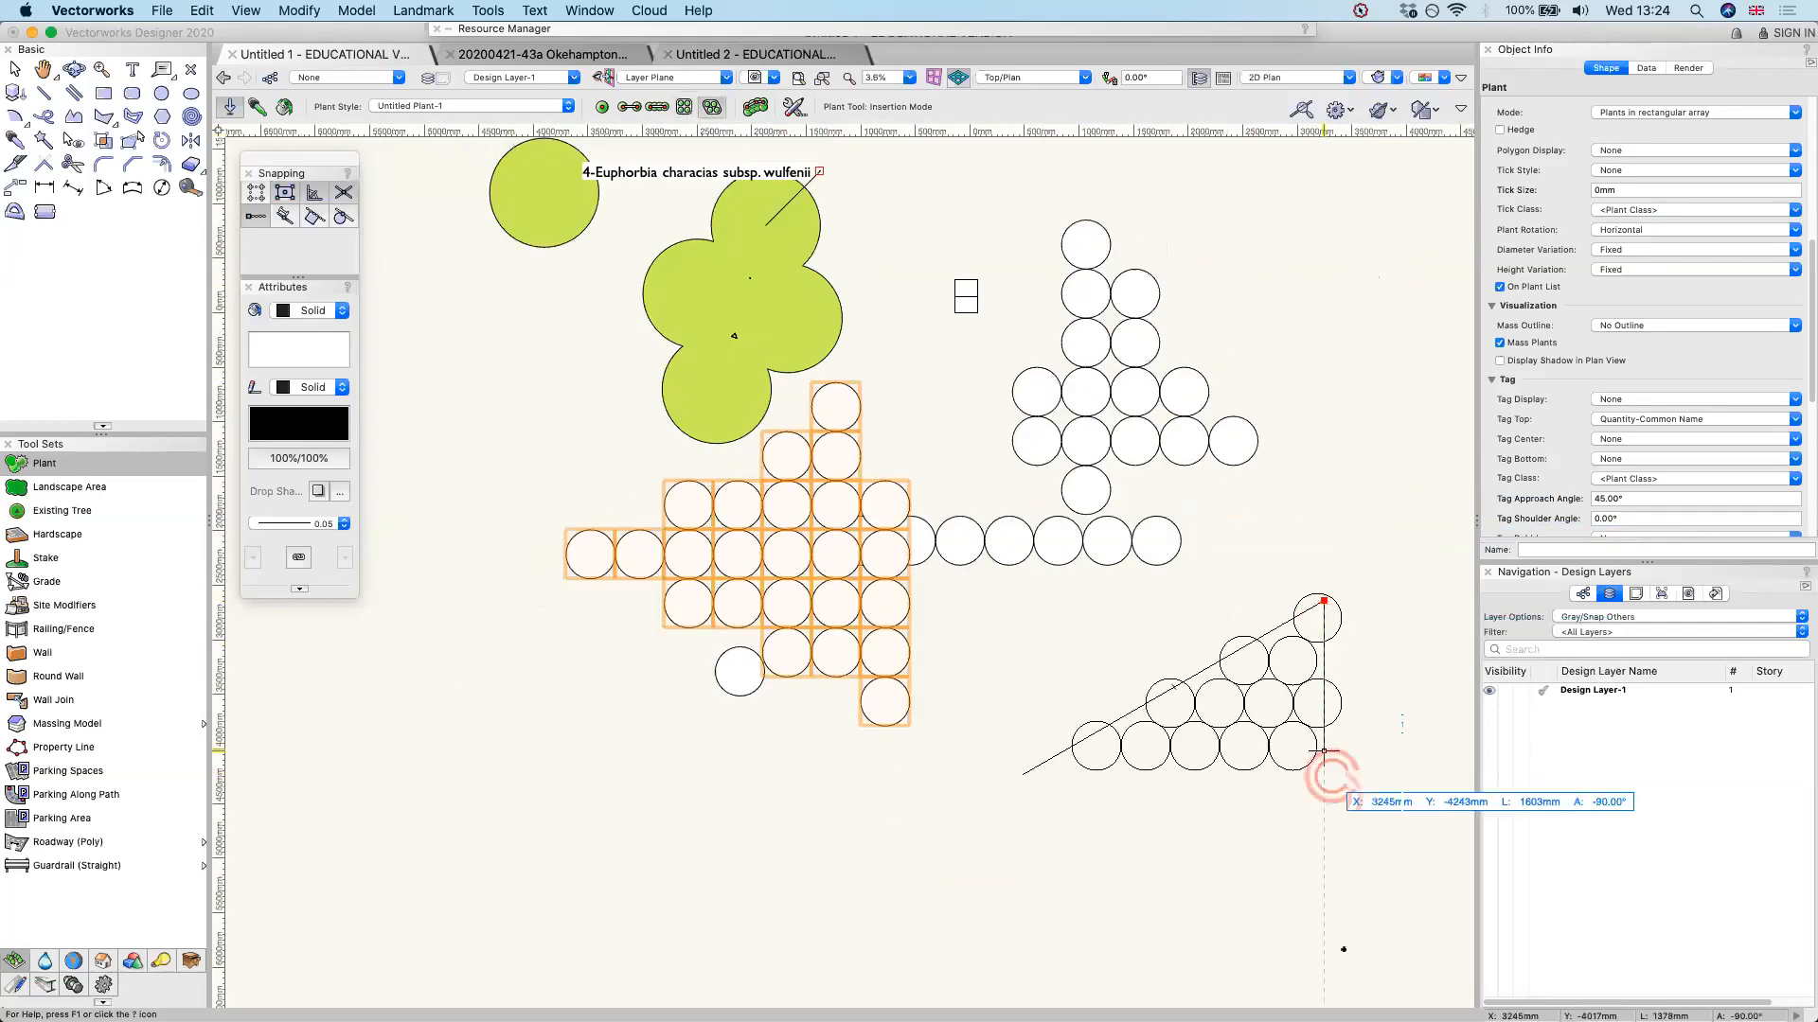
{"action": "left_click", "coordinate": [1344, 949]}
{"action": "left_click", "coordinate": [1025, 770]}
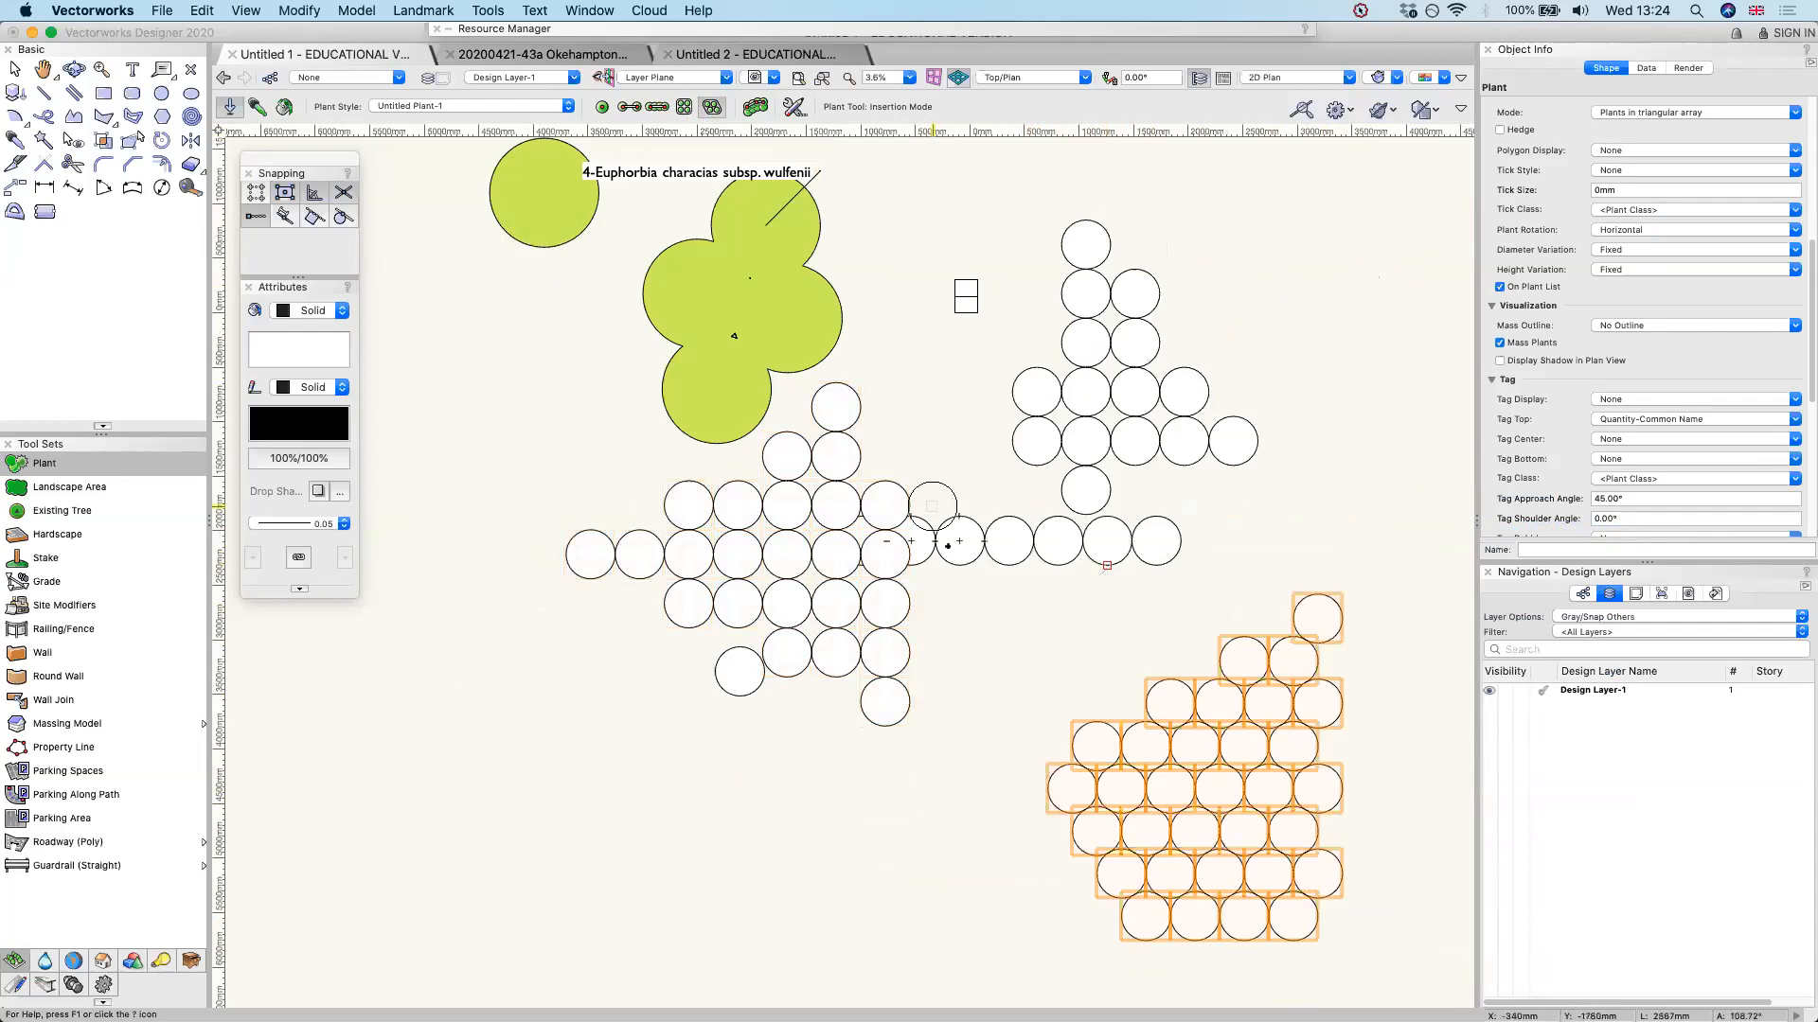
Move the second rectangular plant array sideways, clear of the plant row and the single plant
{"action": "key", "text": "x"}
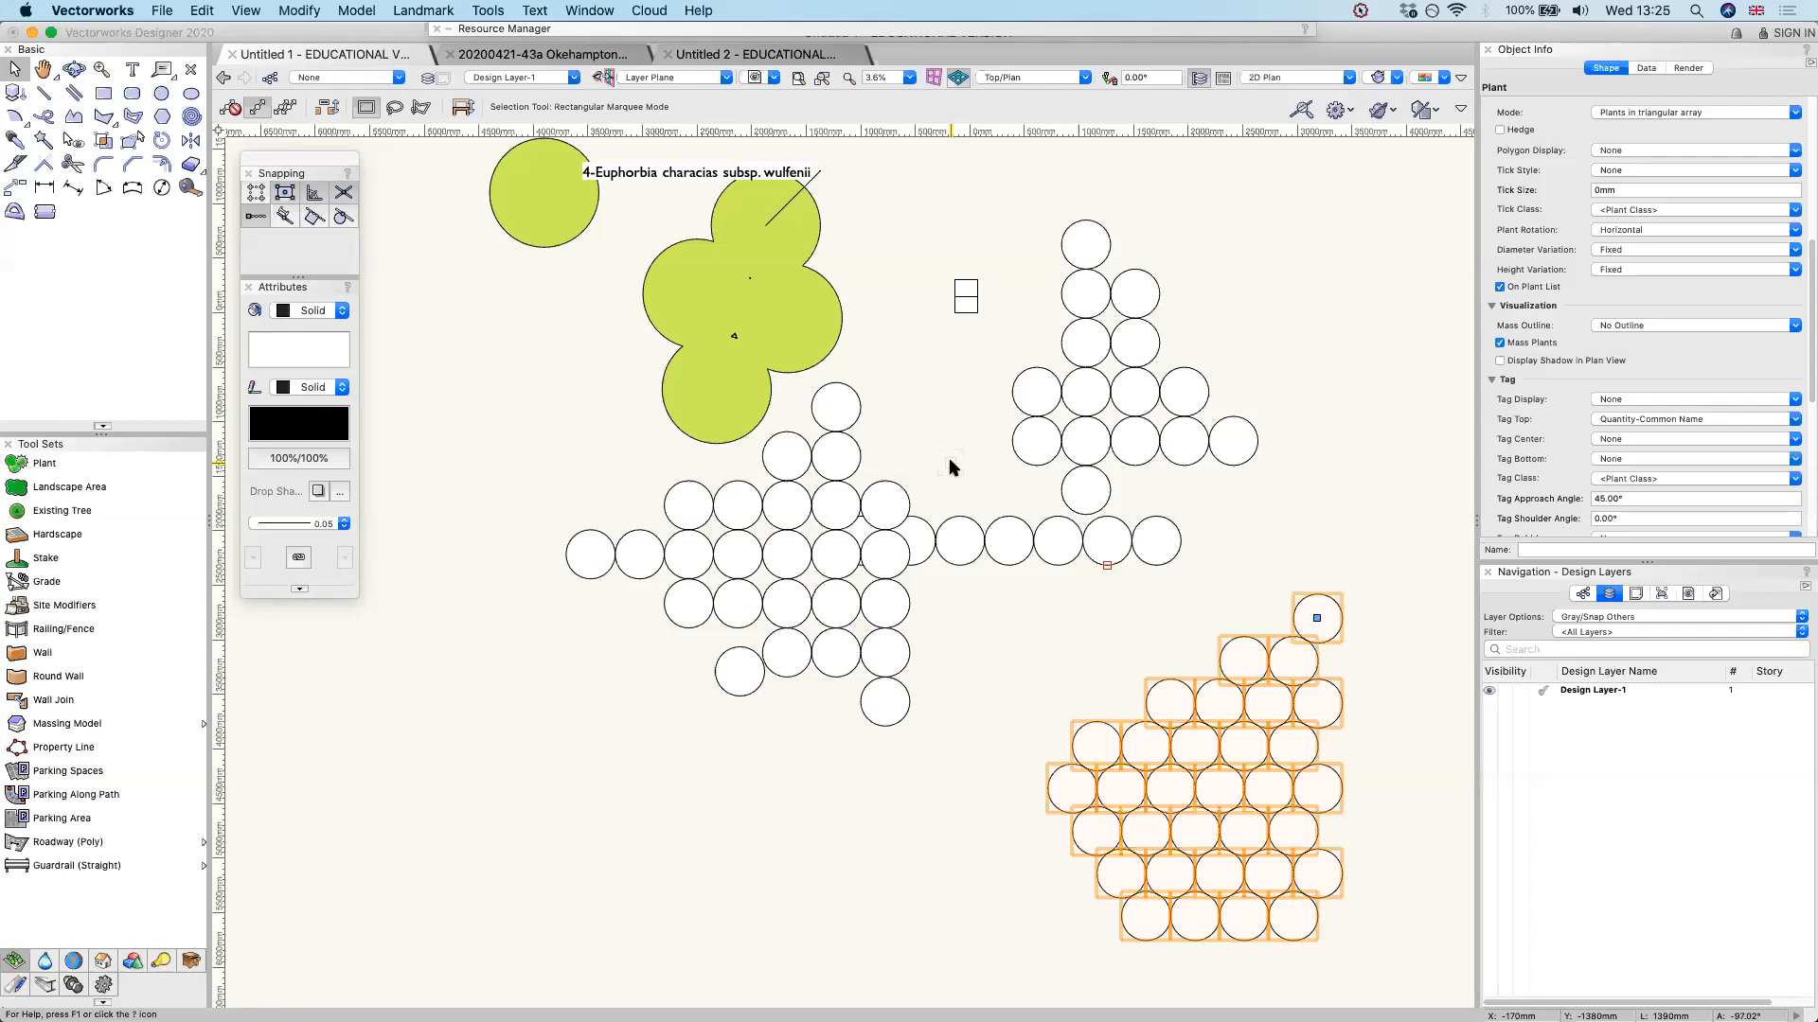
{"action": "left_click_drag", "start_coordinate": [835, 433], "coordinate": [510, 468]}
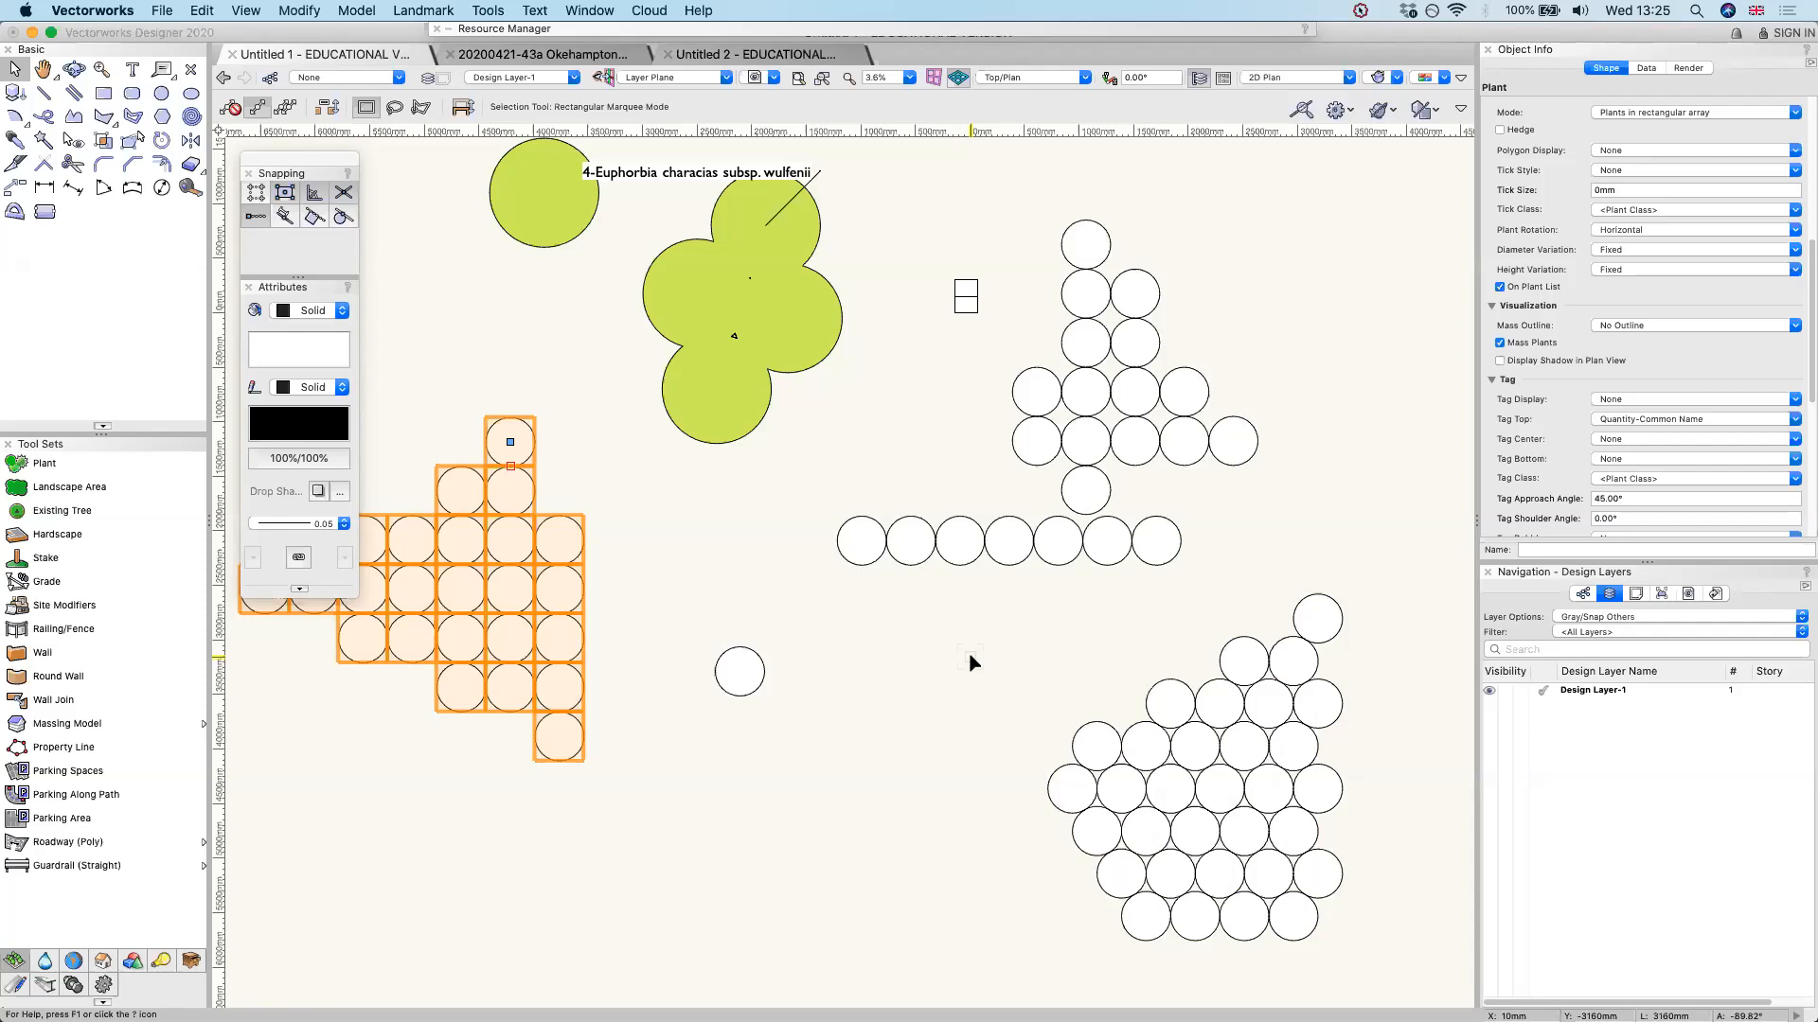
Switch to Google Chrome, return to the Vectorworks video playlist, select its address and close the tab
{"action": "key", "text": "super+Tab"}
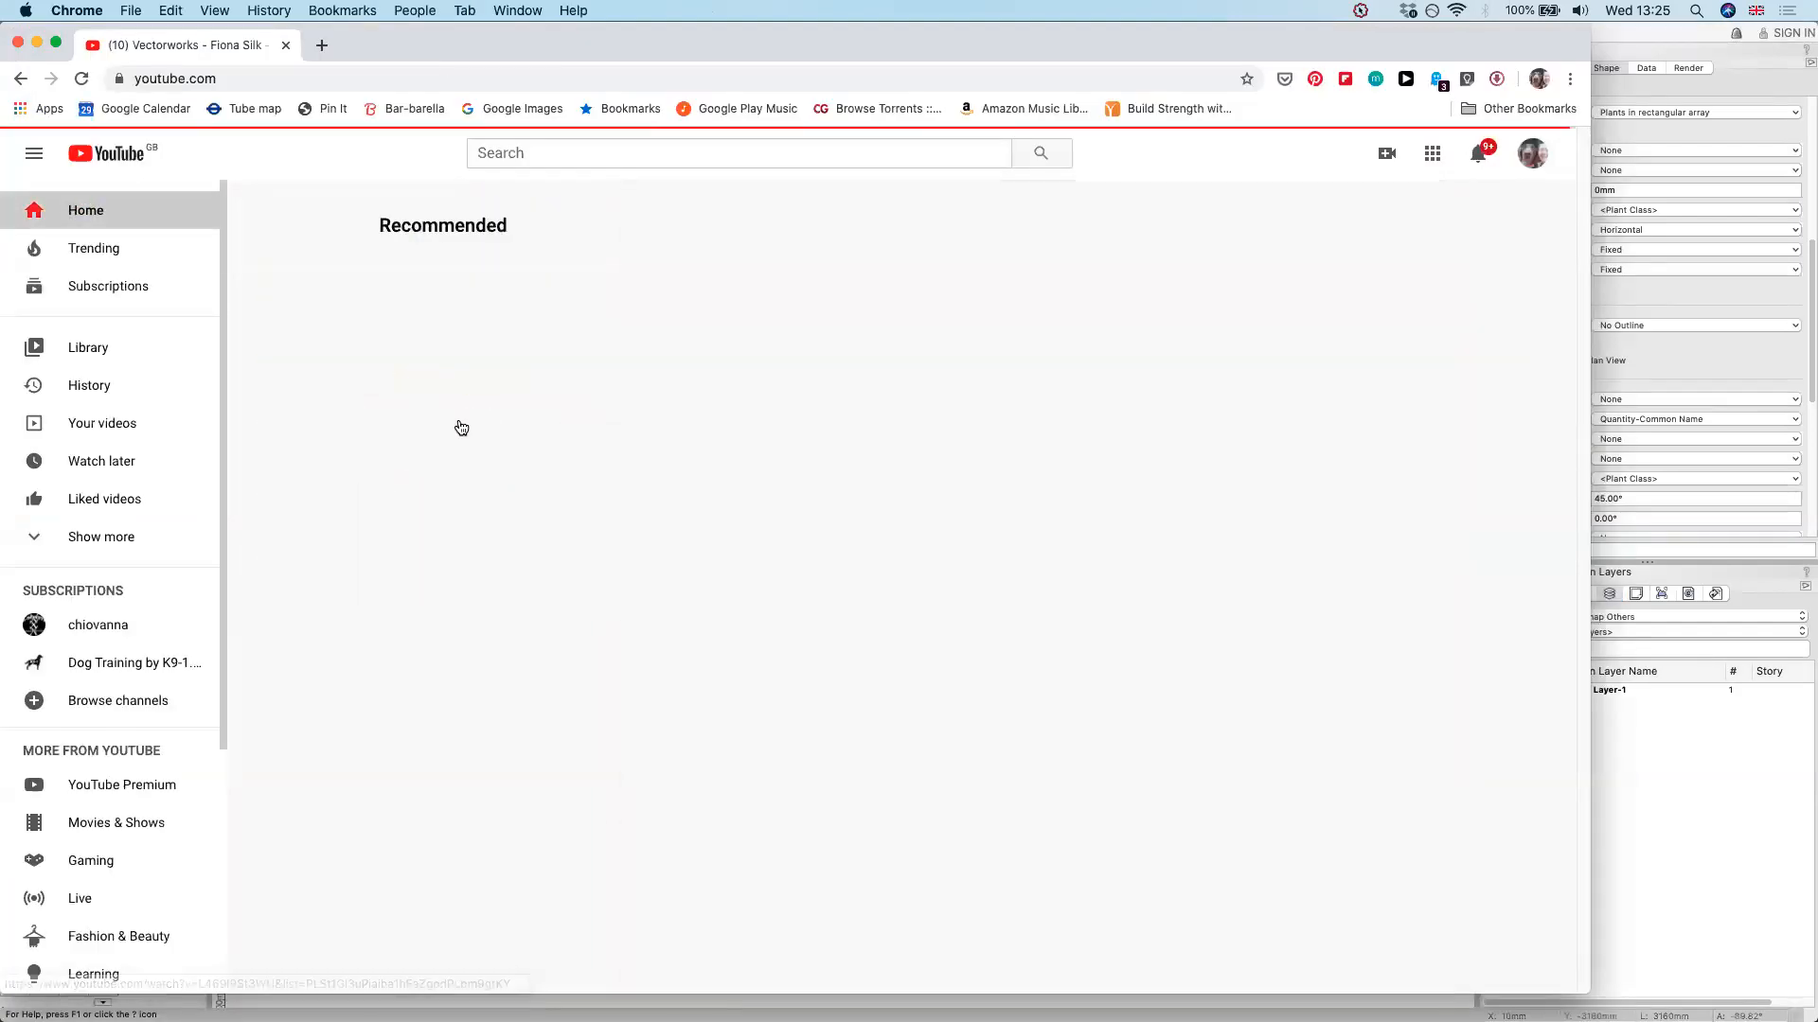
{"action": "left_click", "coordinate": [458, 421]}
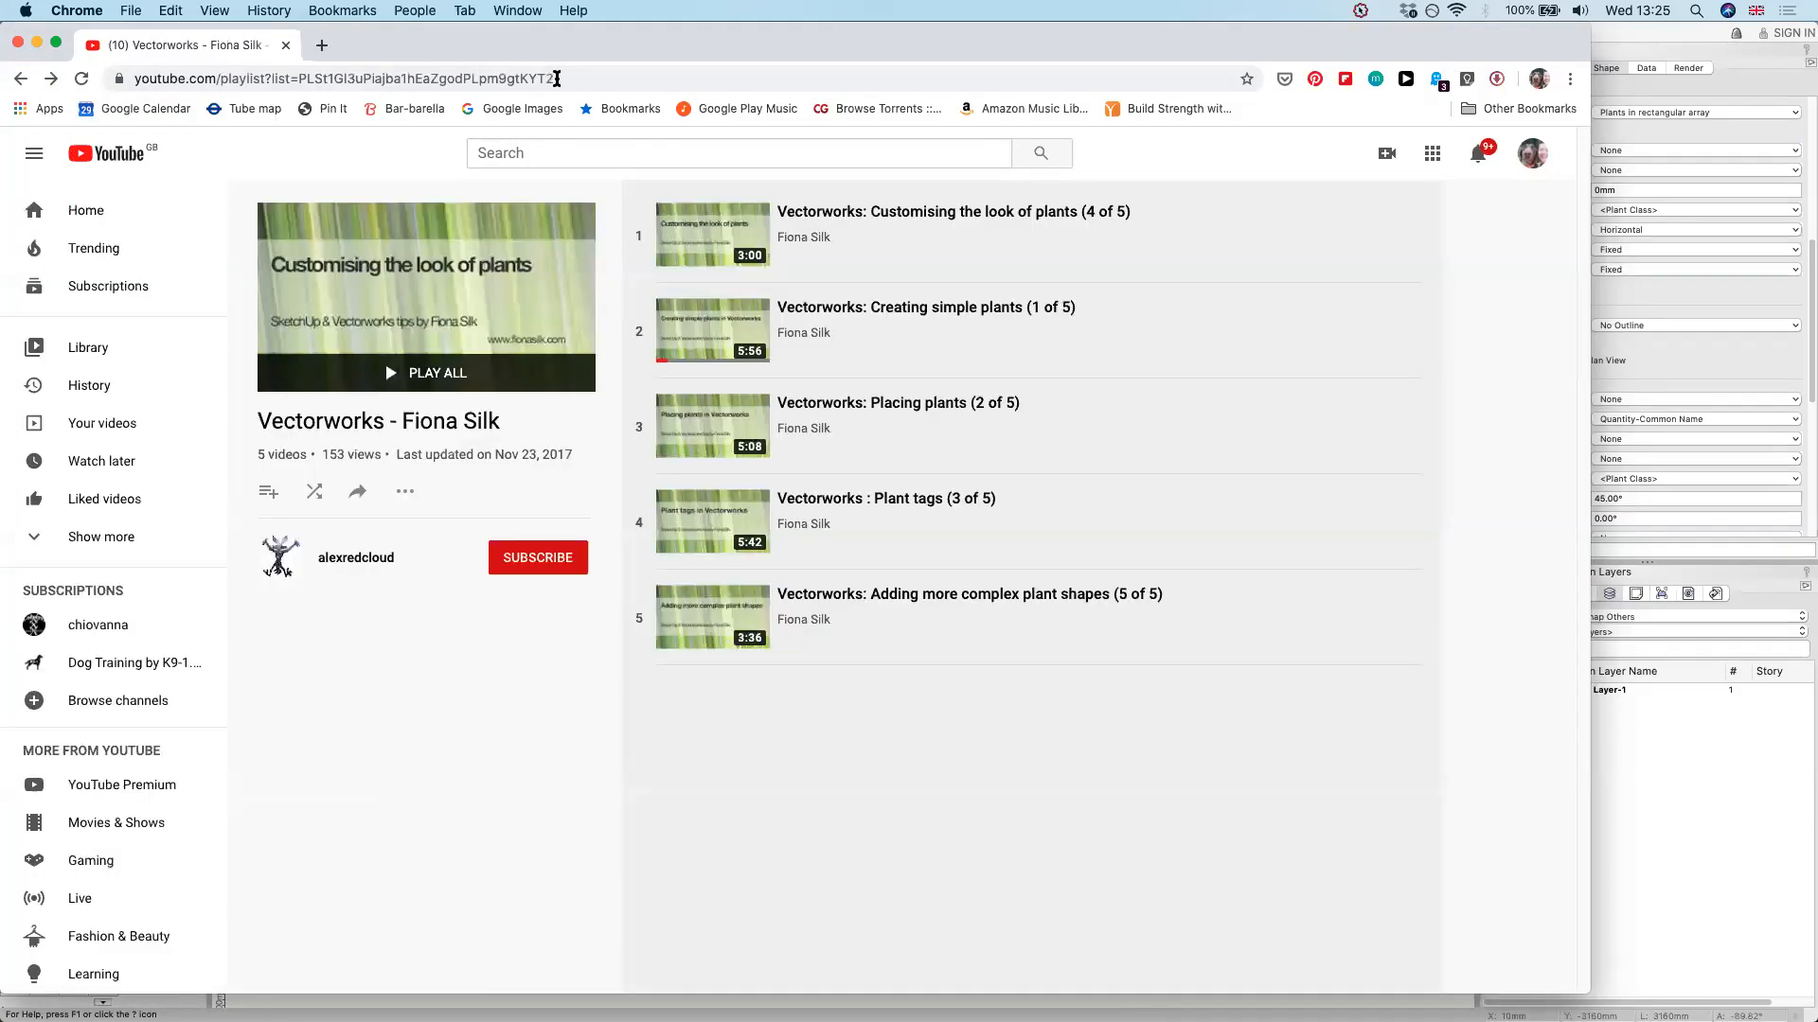
{"action": "left_click", "coordinate": [557, 79]}
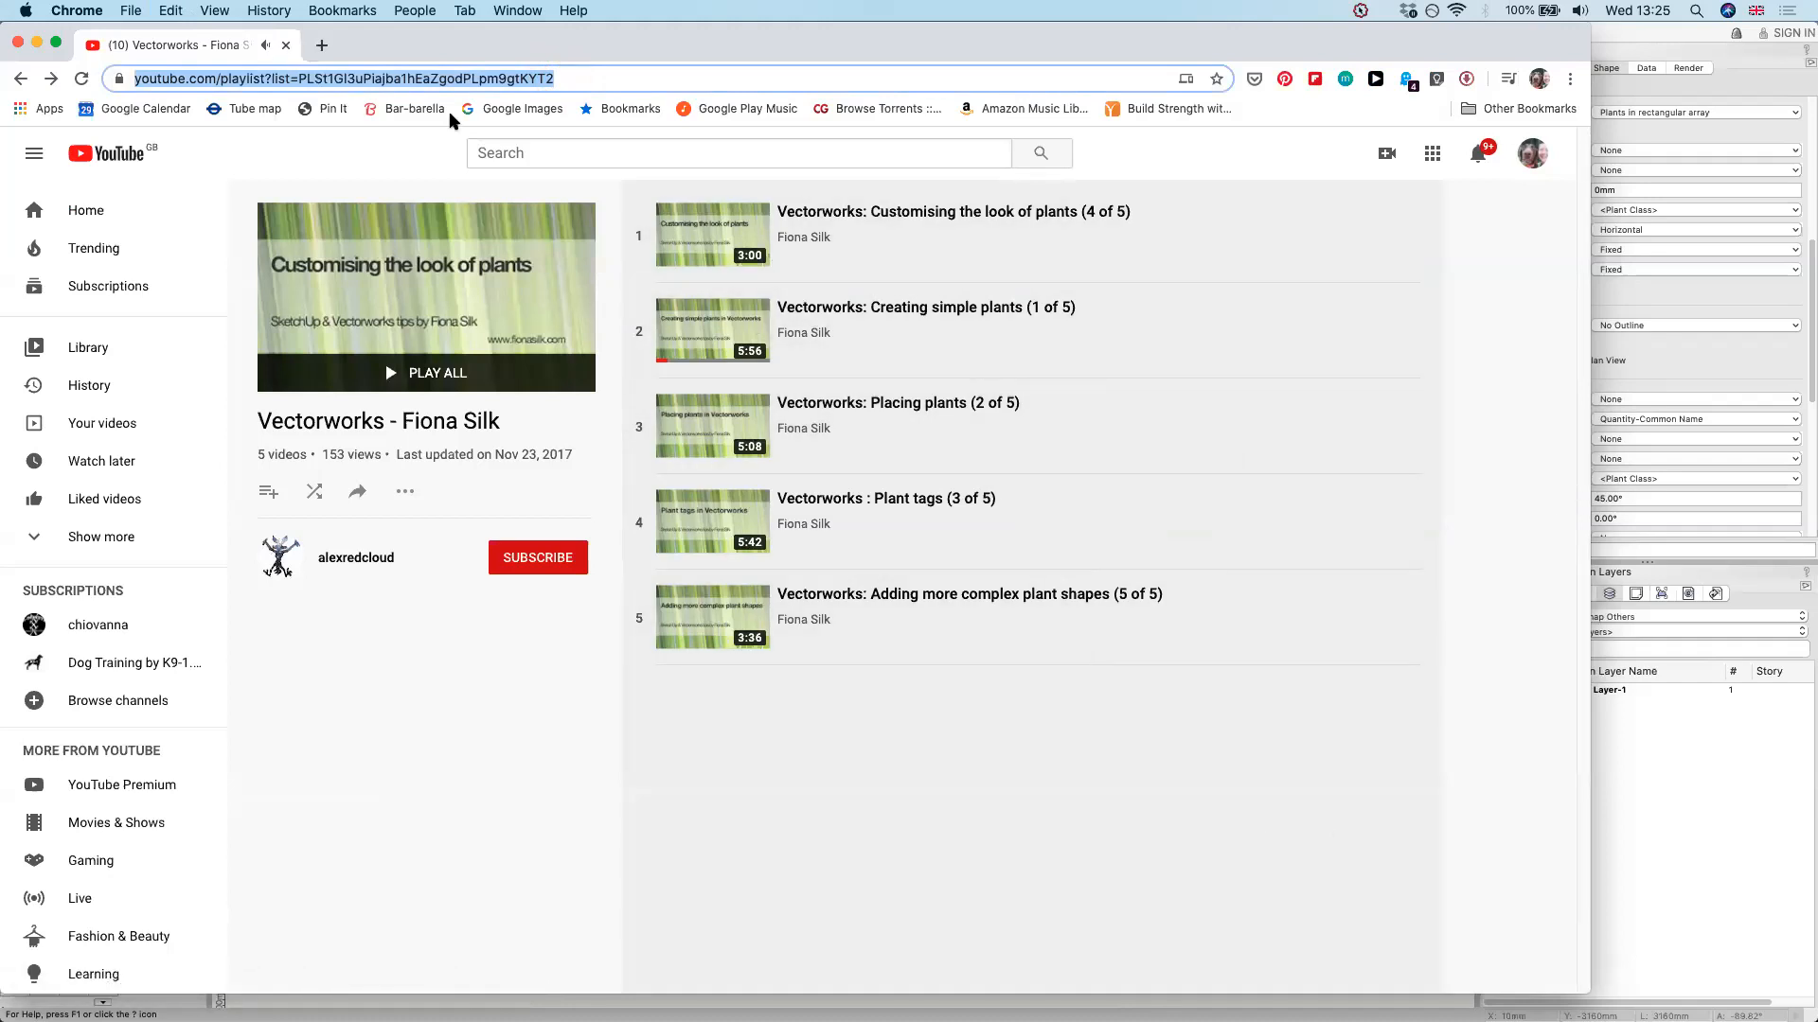
{"action": "left_click", "coordinate": [286, 45]}
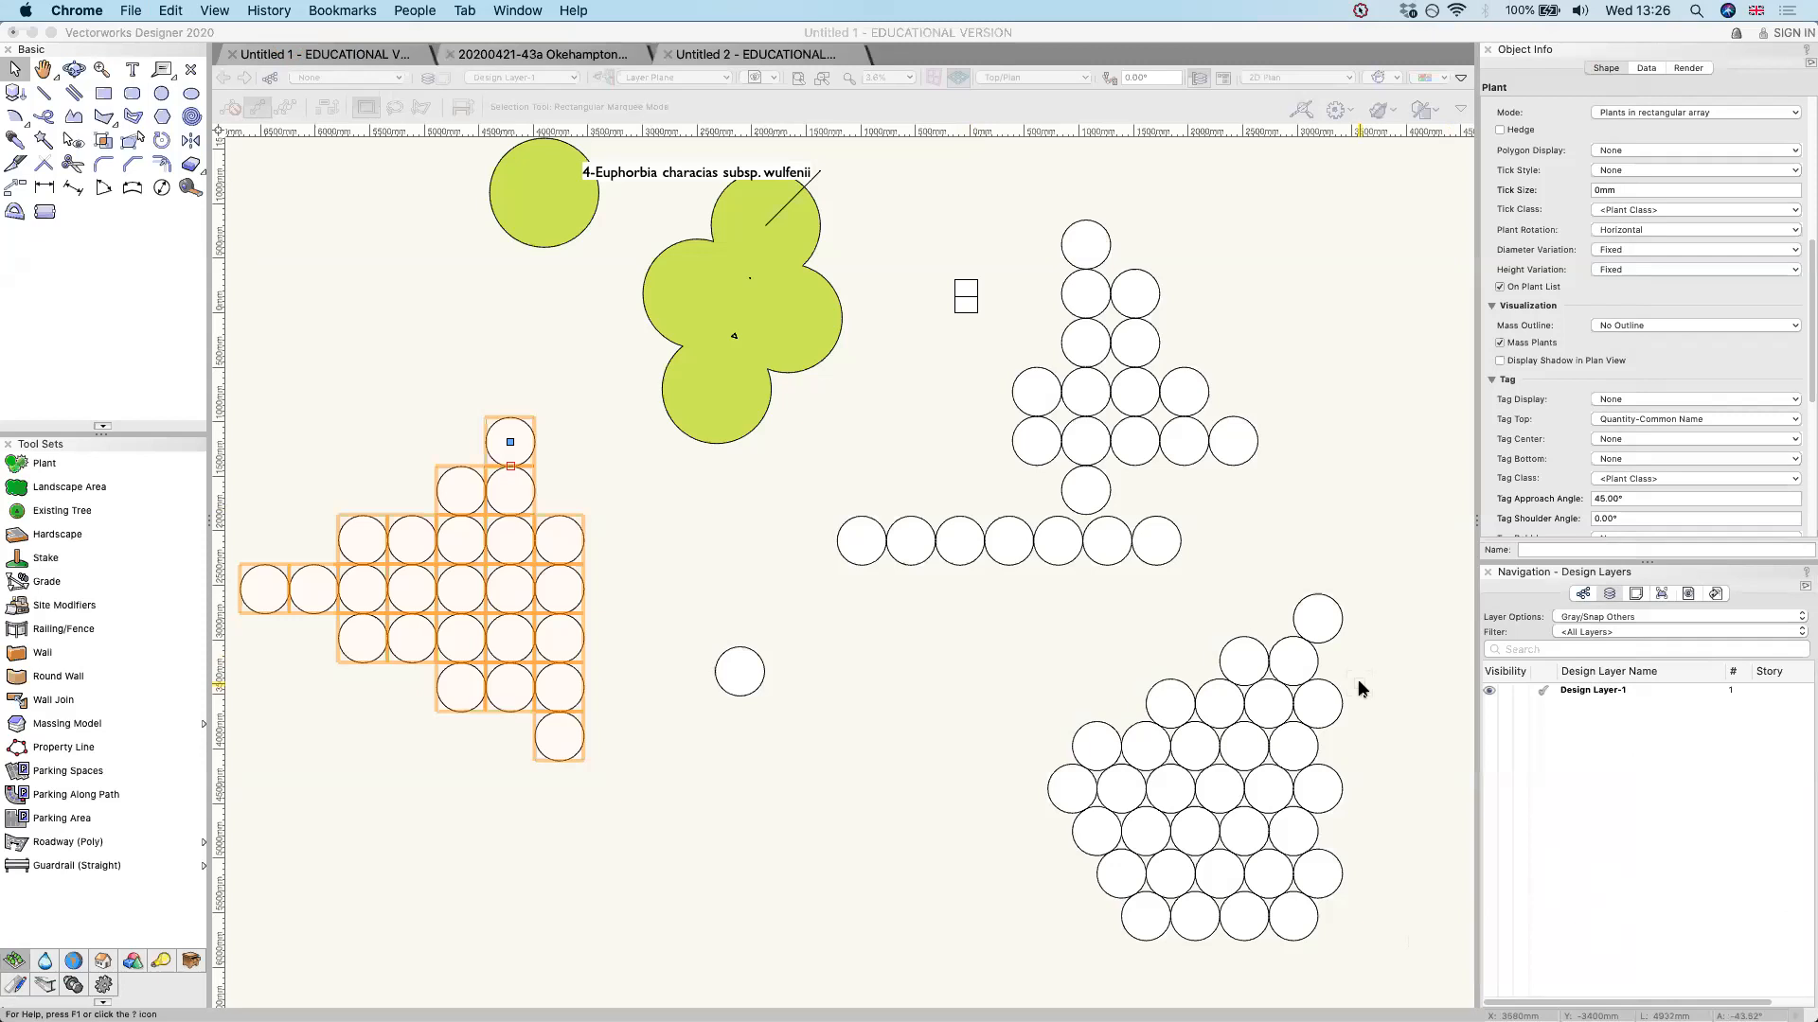
Look through the Plant and Landscape Area tools and the other tool sets, ending on the set with Geolocate
{"action": "left_click", "coordinate": [54, 461]}
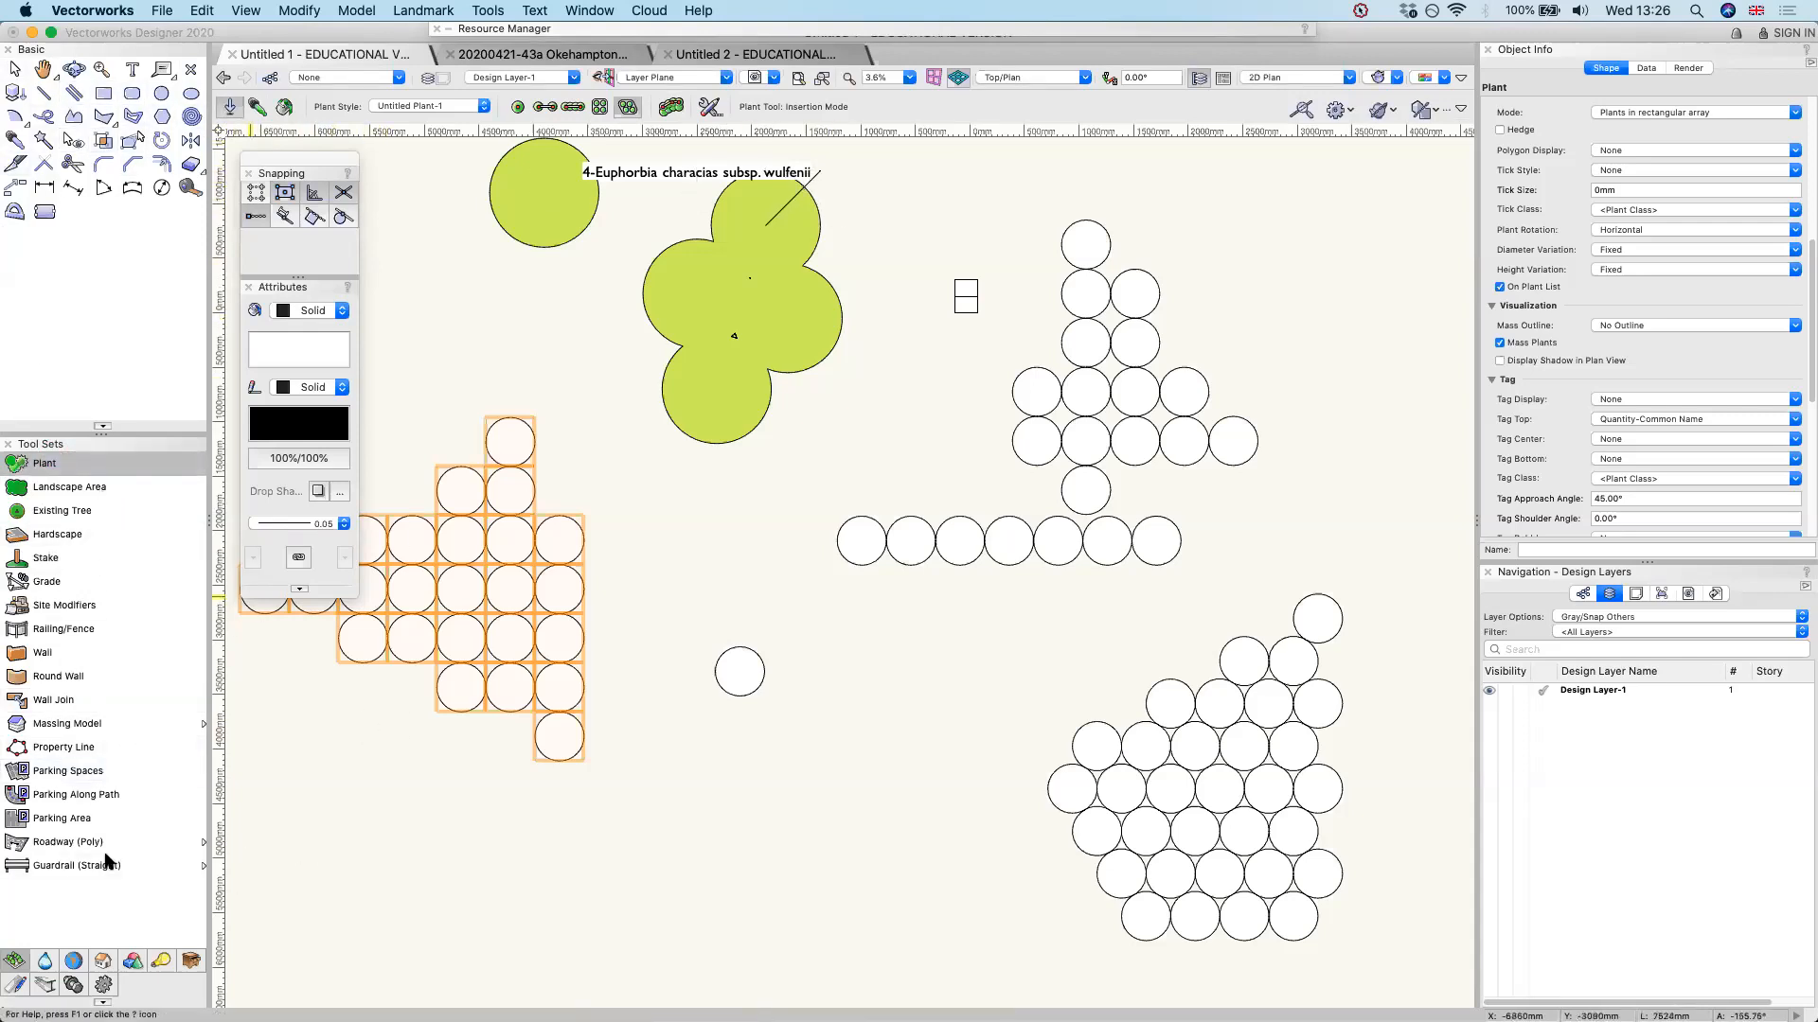
{"action": "left_click", "coordinate": [104, 487]}
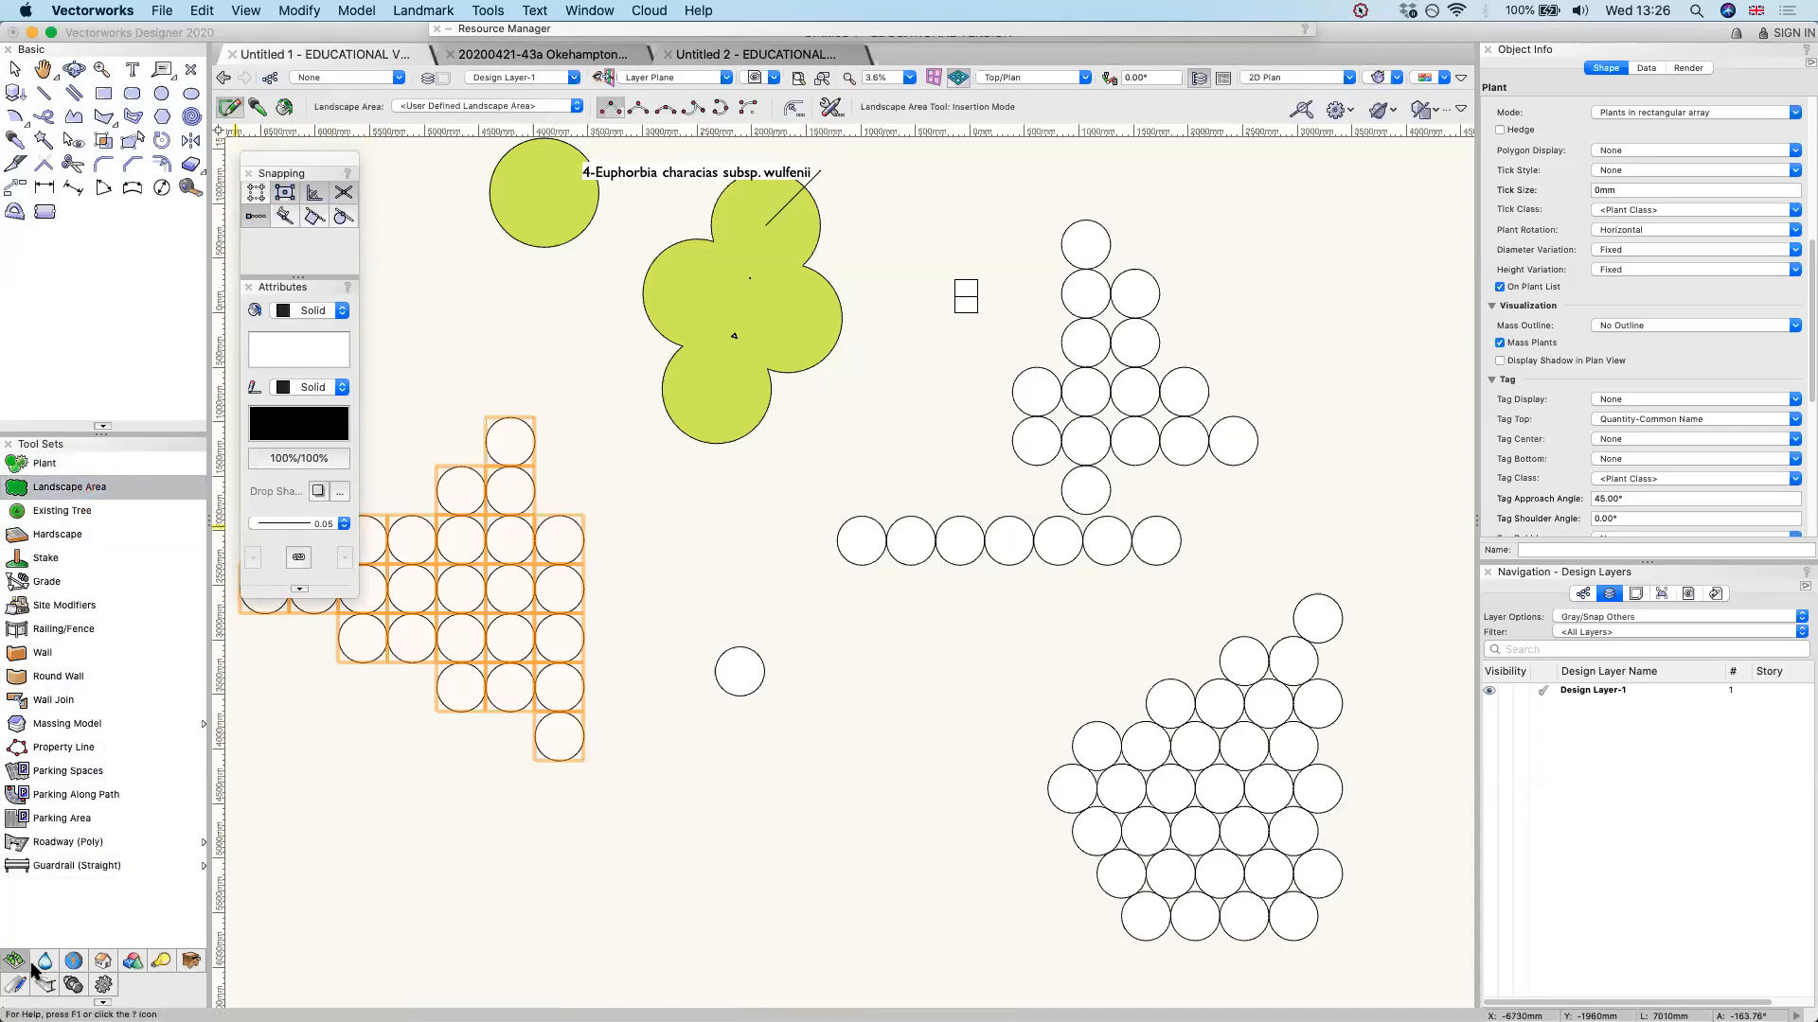
{"action": "left_click", "coordinate": [45, 960]}
{"action": "left_click", "coordinate": [72, 960]}
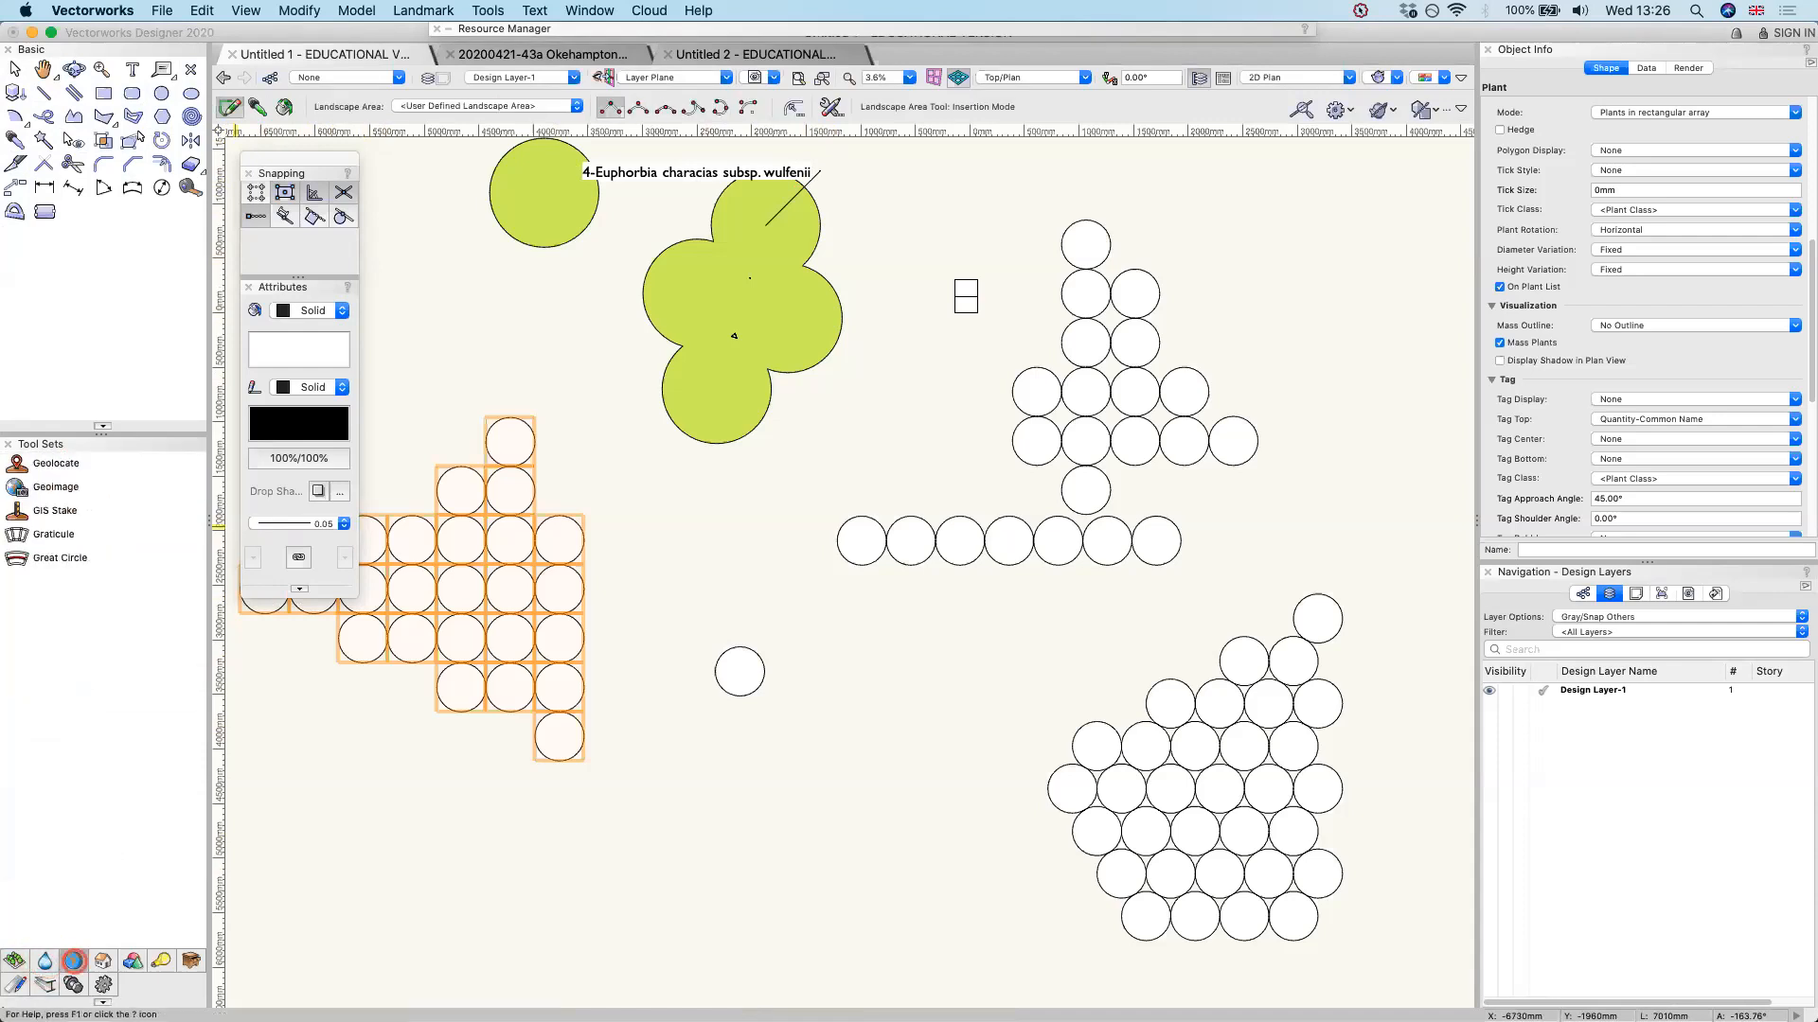
Show the tools in the tool sets as text only
{"action": "right_click", "coordinate": [177, 915]}
{"action": "mouse_move", "coordinate": [183, 905]}
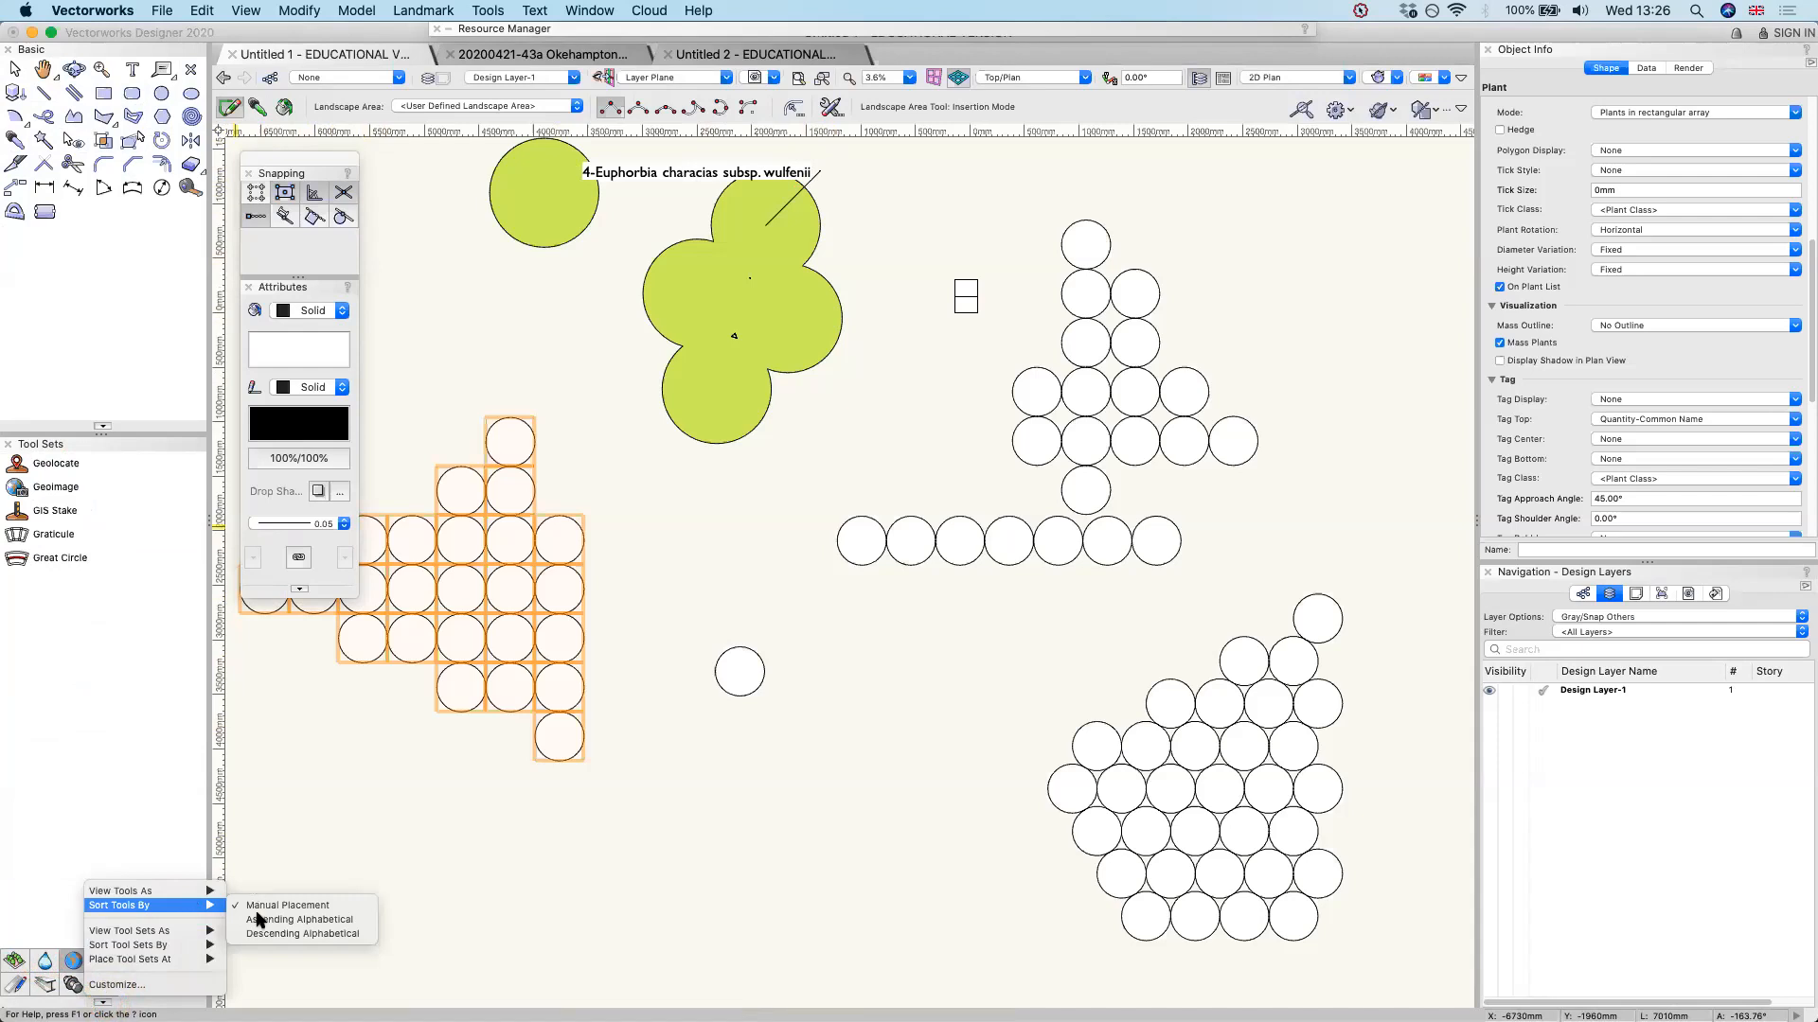
{"action": "left_click", "coordinate": [274, 919]}
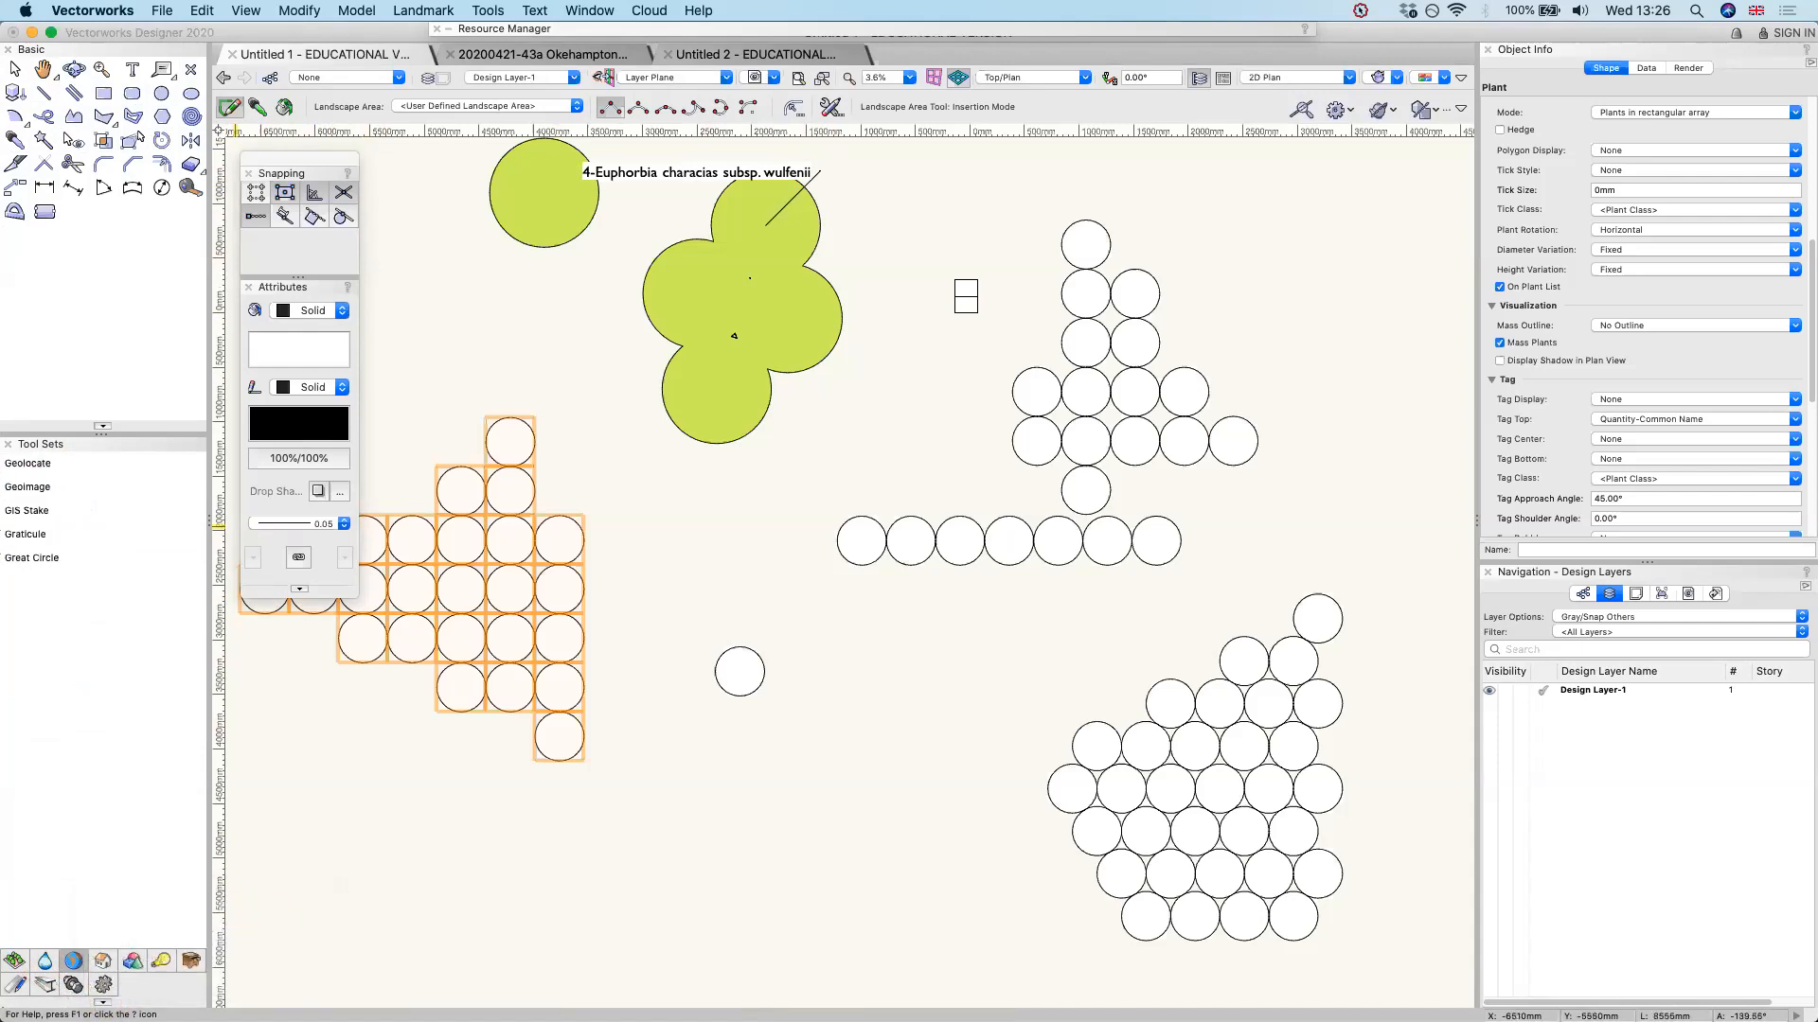
Change the display of the tools in the tool sets to icons only
{"action": "right_click", "coordinate": [83, 987]}
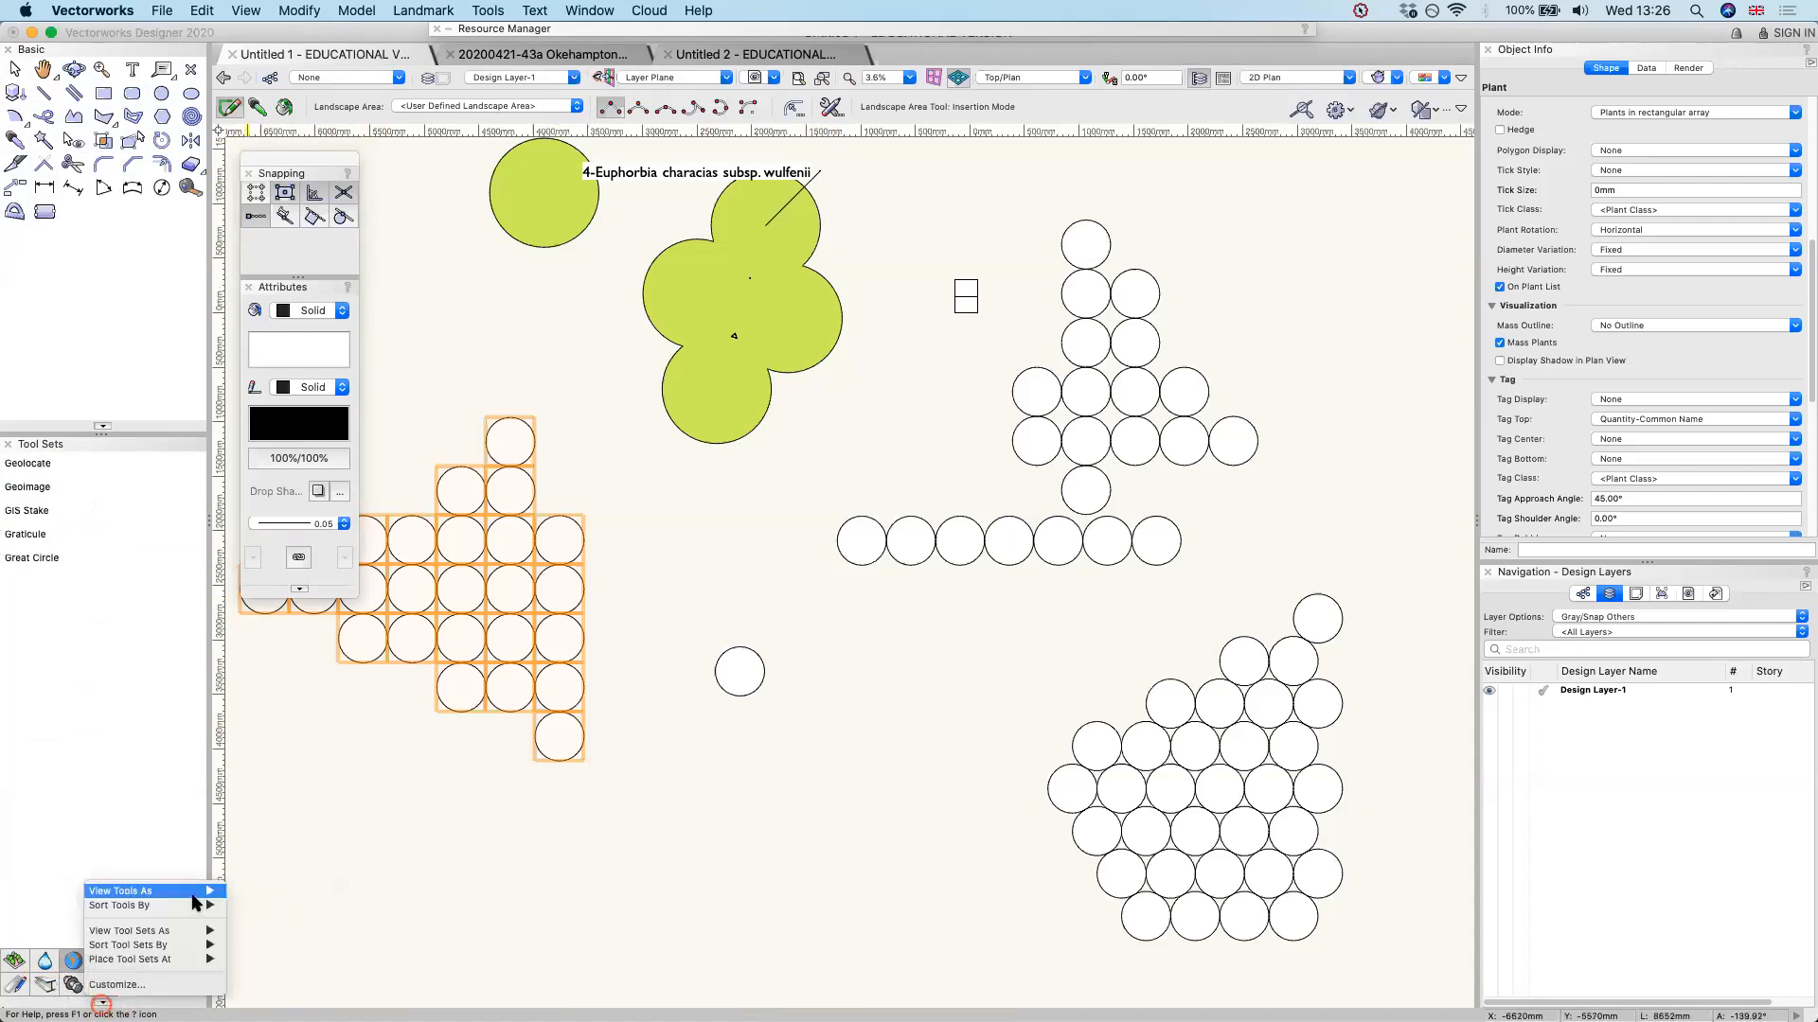
{"action": "mouse_move", "coordinate": [152, 891]}
{"action": "left_click", "coordinate": [250, 894]}
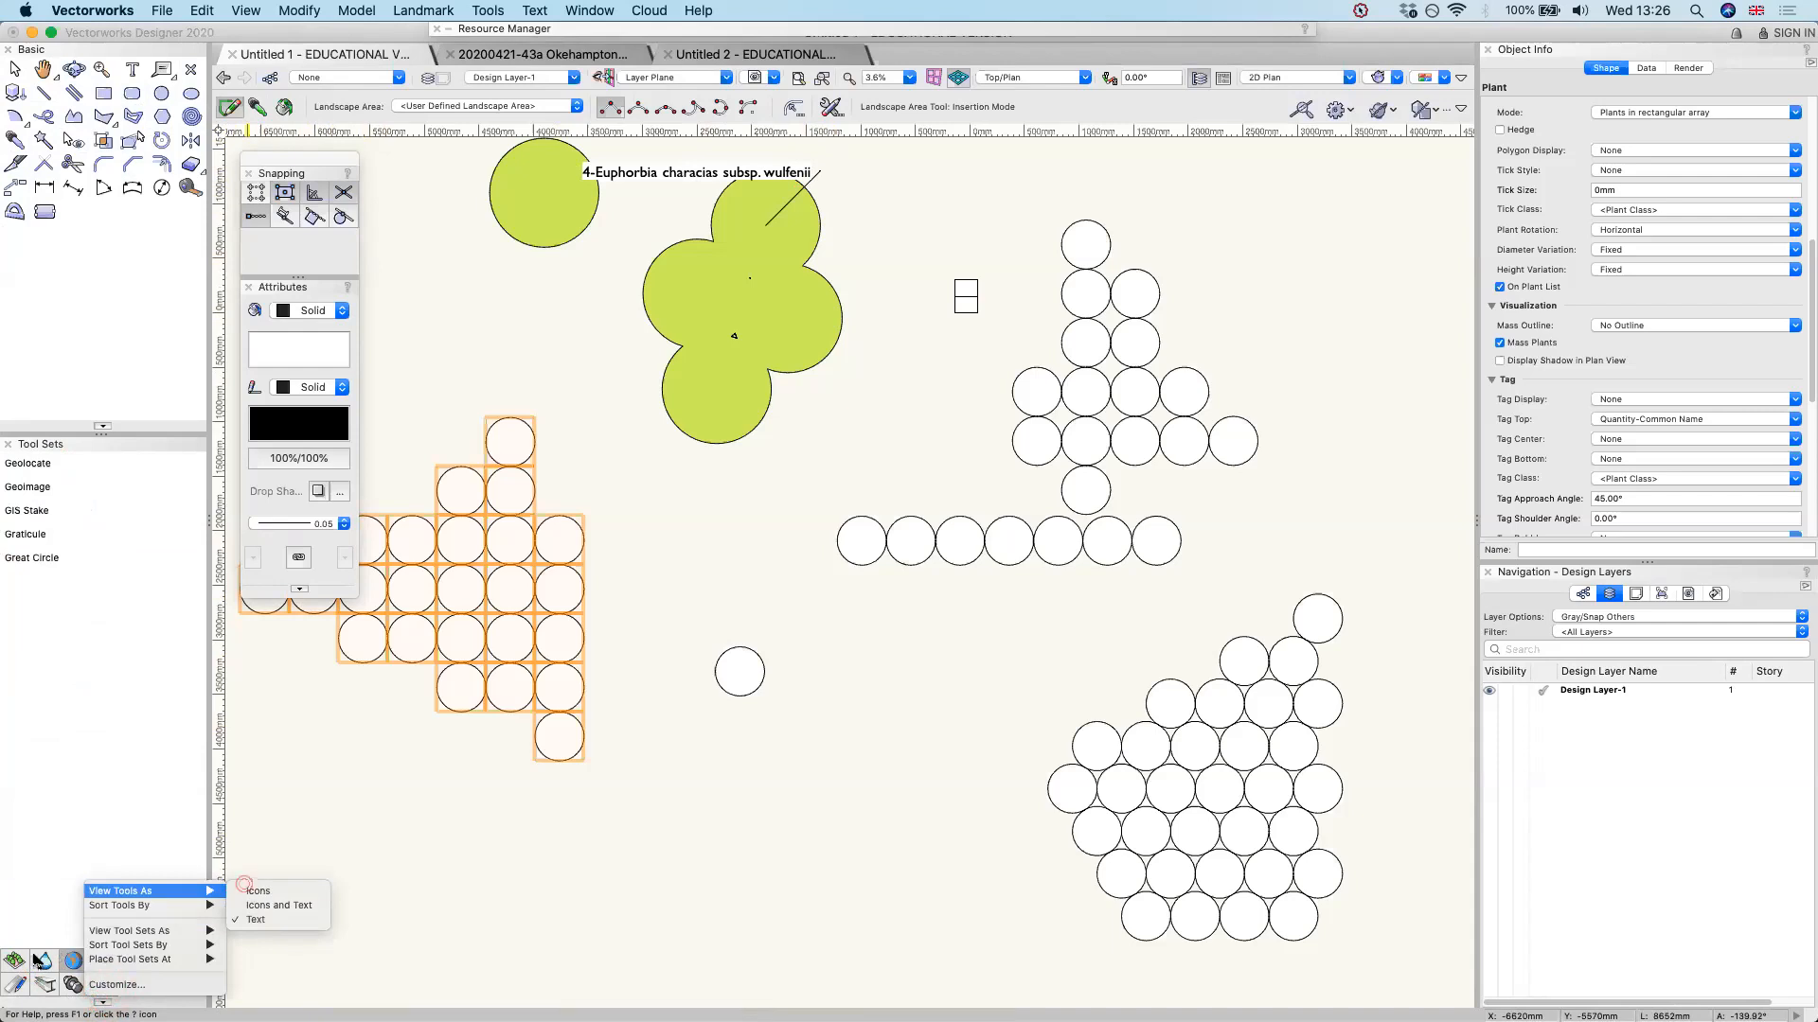
Look through the tool sets displayed as icons only, ending on the site planning set with the Plant tool
{"action": "left_click", "coordinate": [15, 961]}
{"action": "left_click", "coordinate": [45, 961]}
{"action": "left_click", "coordinate": [74, 961]}
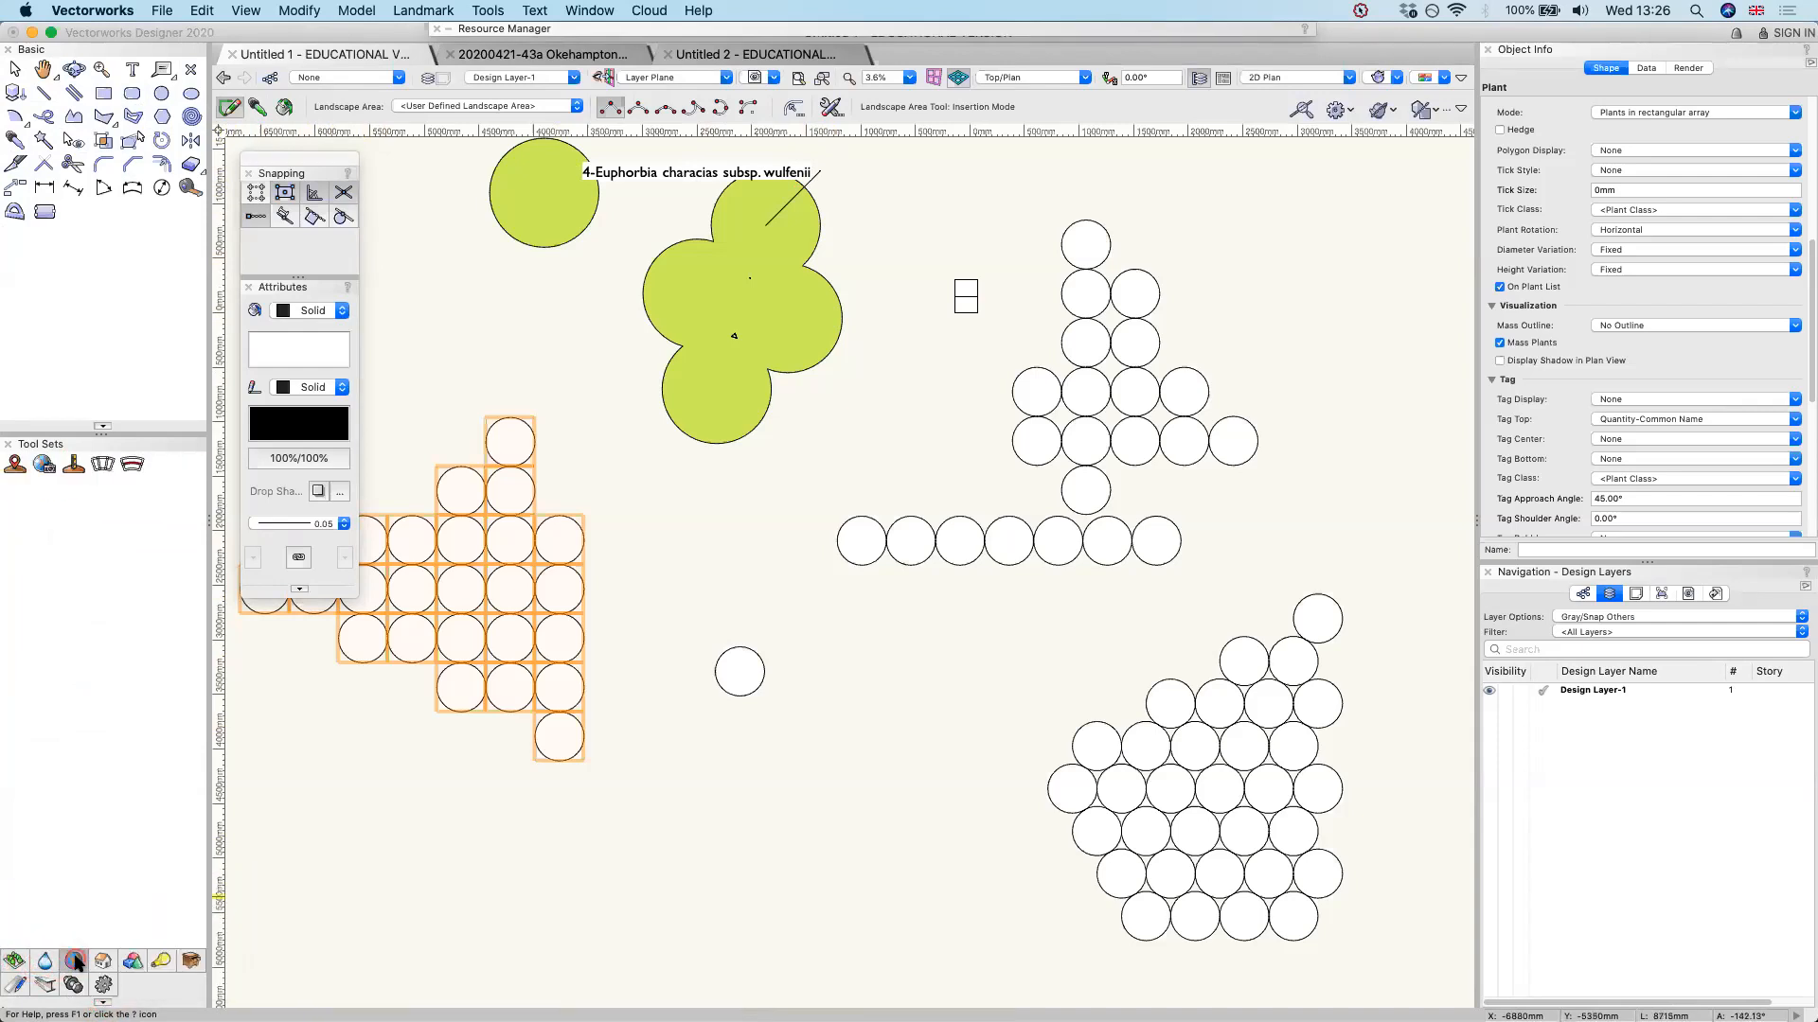
{"action": "left_click", "coordinate": [103, 985]}
{"action": "left_click", "coordinate": [74, 984]}
{"action": "left_click", "coordinate": [45, 984]}
{"action": "left_click", "coordinate": [14, 961]}
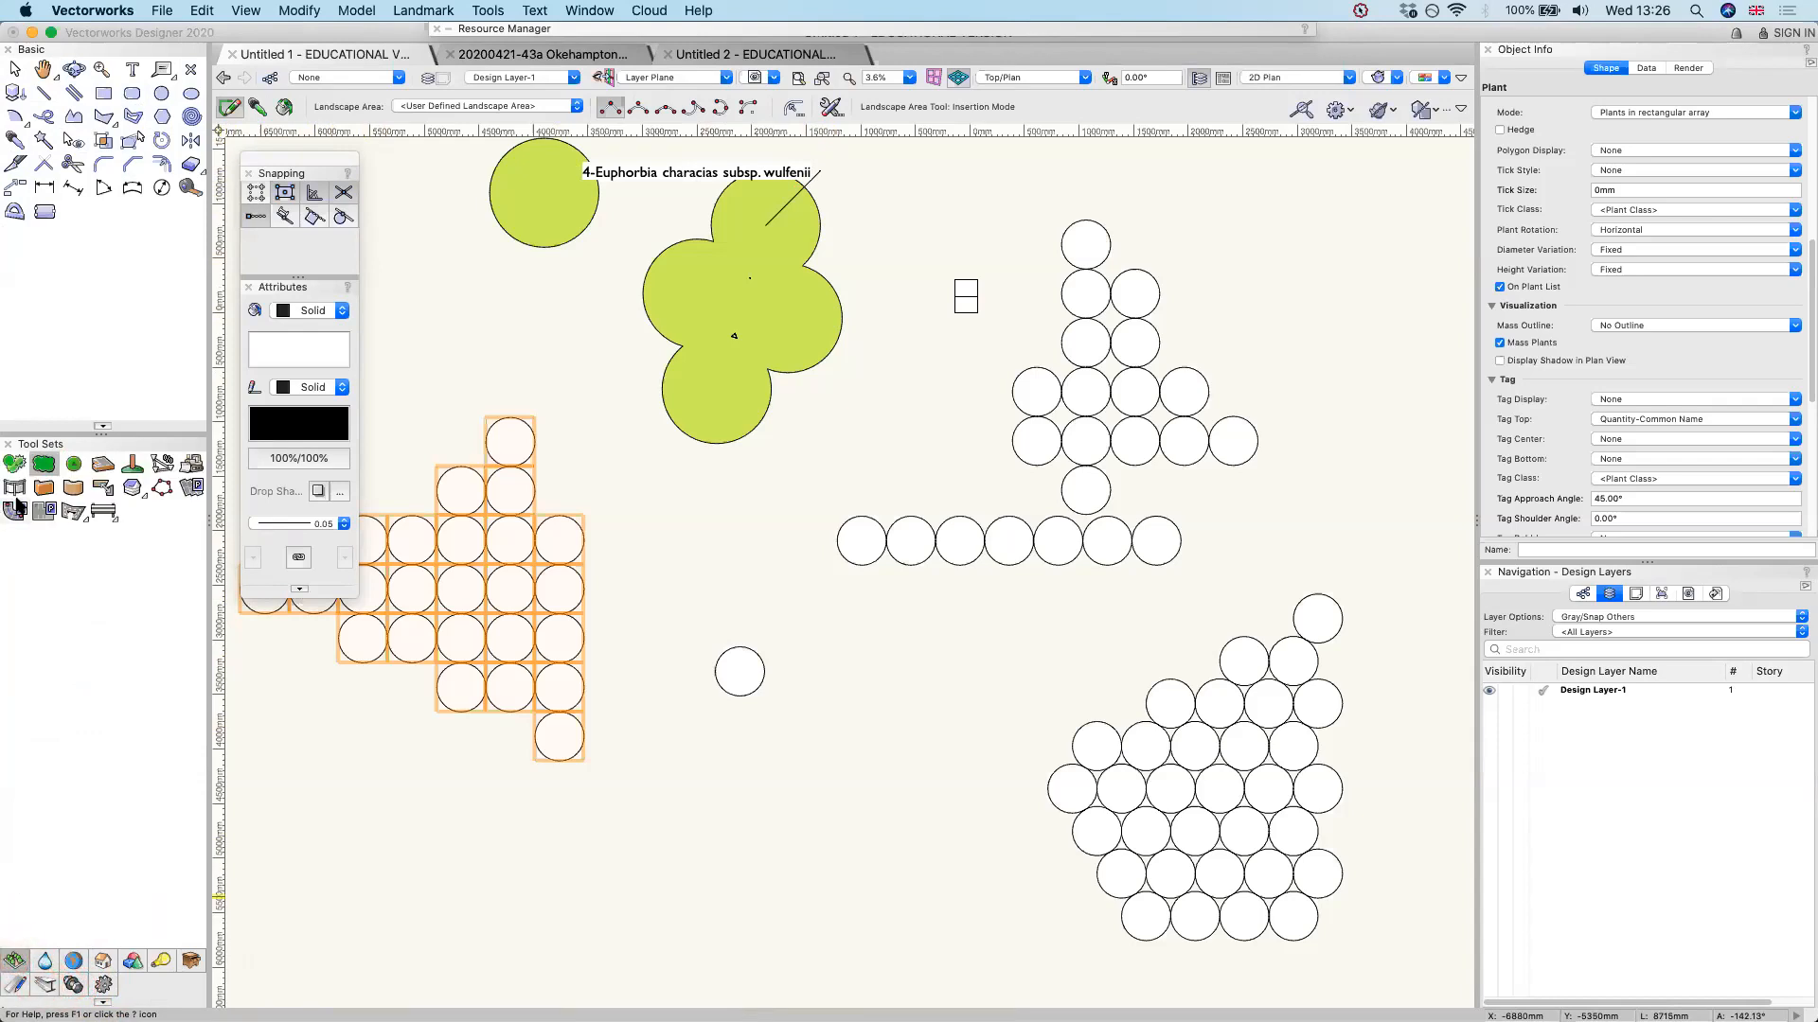
Look through the user library's Perennials, Grasses and Shrubs folders and place one Choysia x dewitteana 'Aztec Pearl' below the single row of circles
{"action": "left_click", "coordinate": [15, 463]}
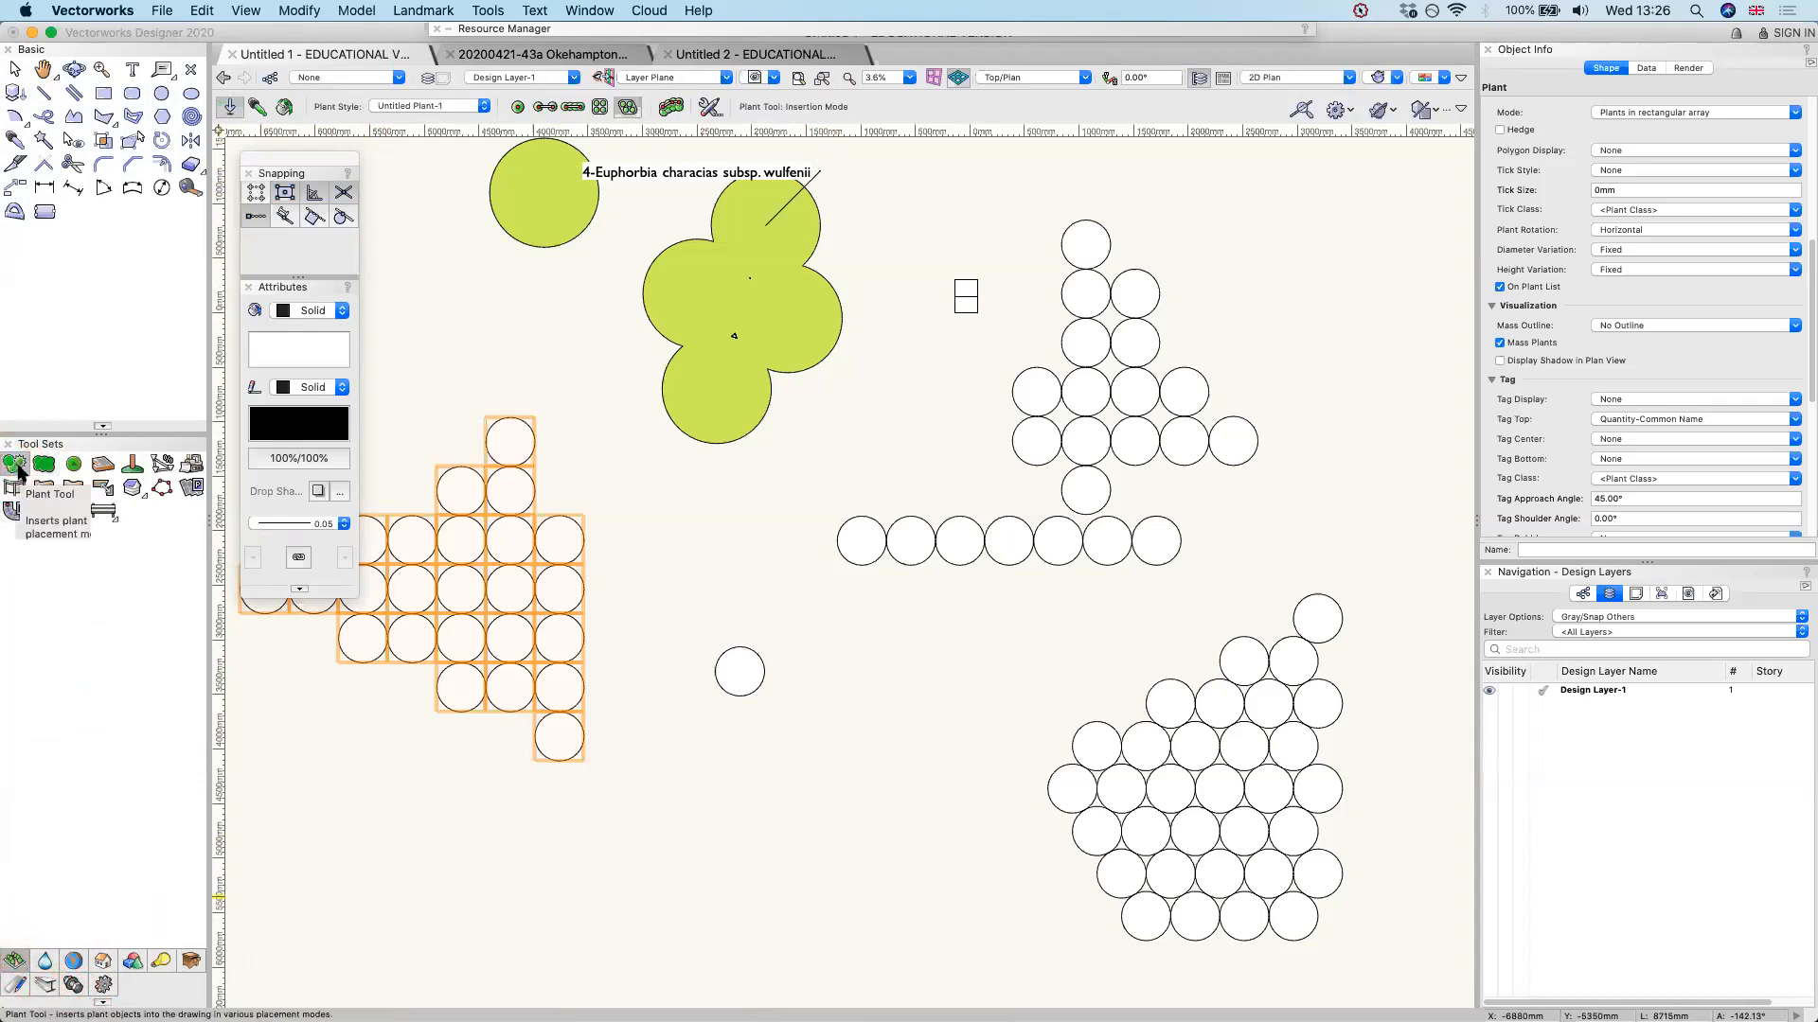
{"action": "left_click", "coordinate": [469, 105]}
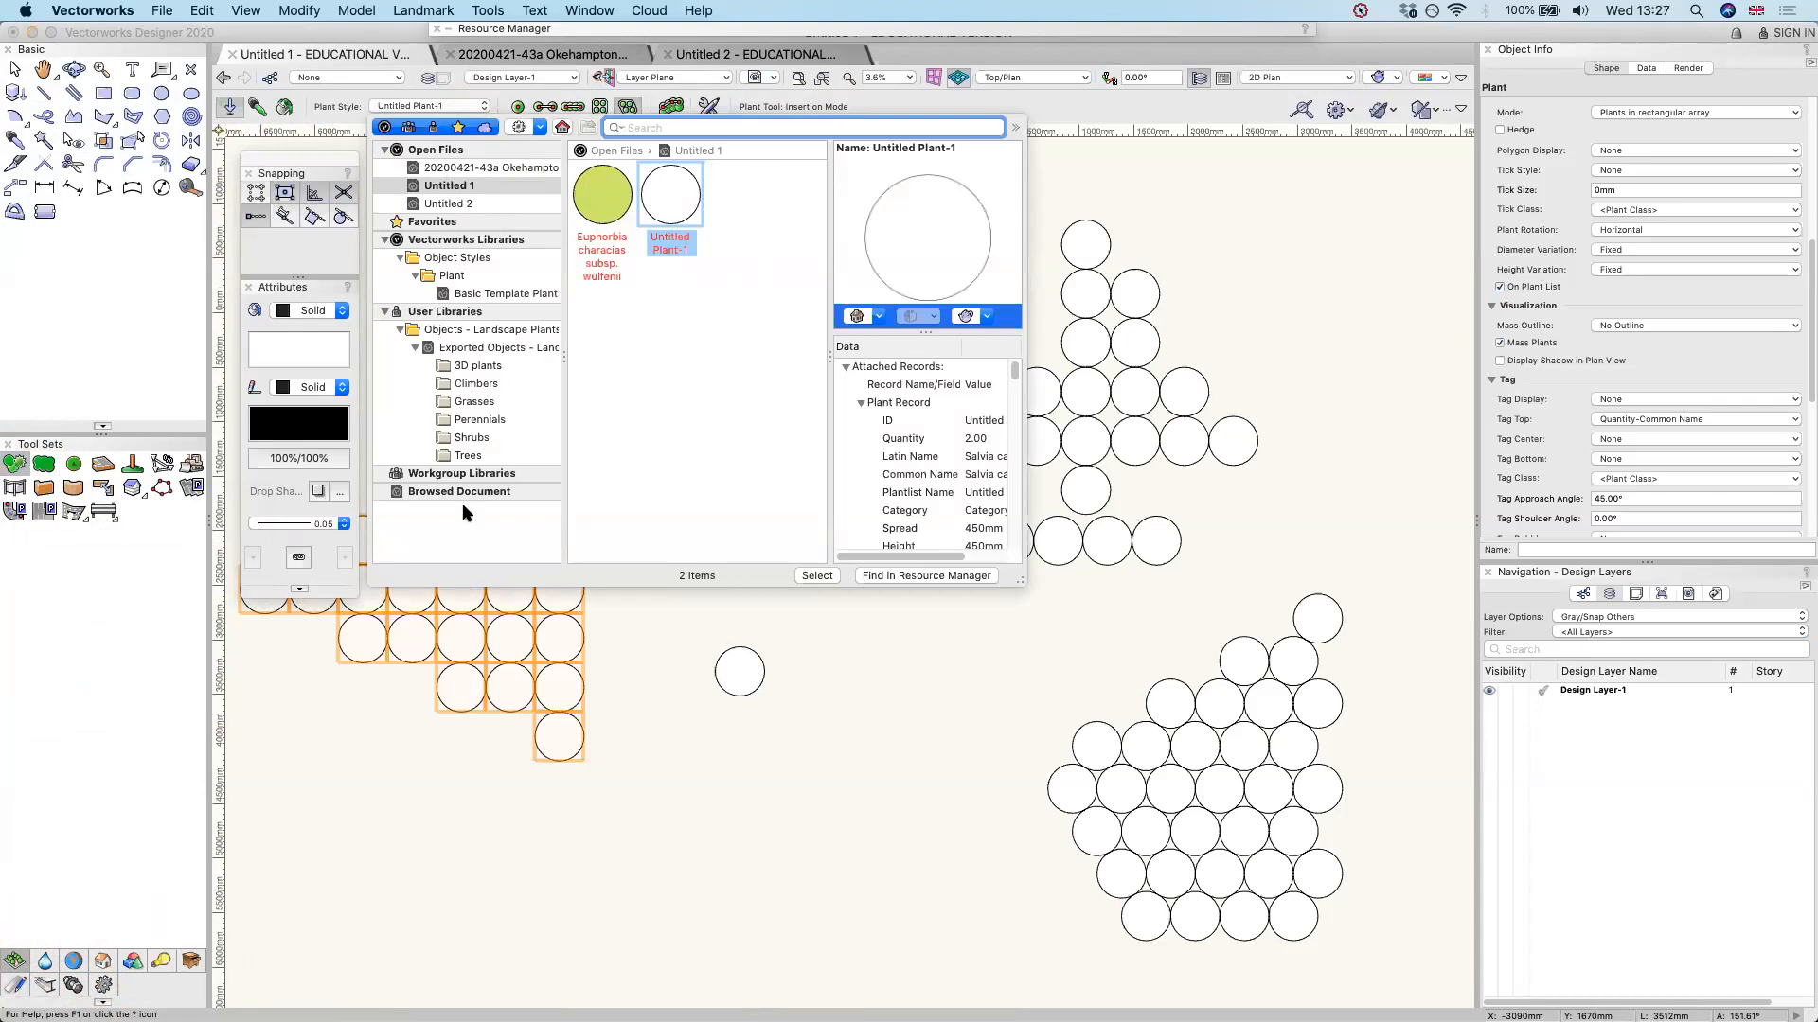
{"action": "left_click", "coordinate": [480, 416]}
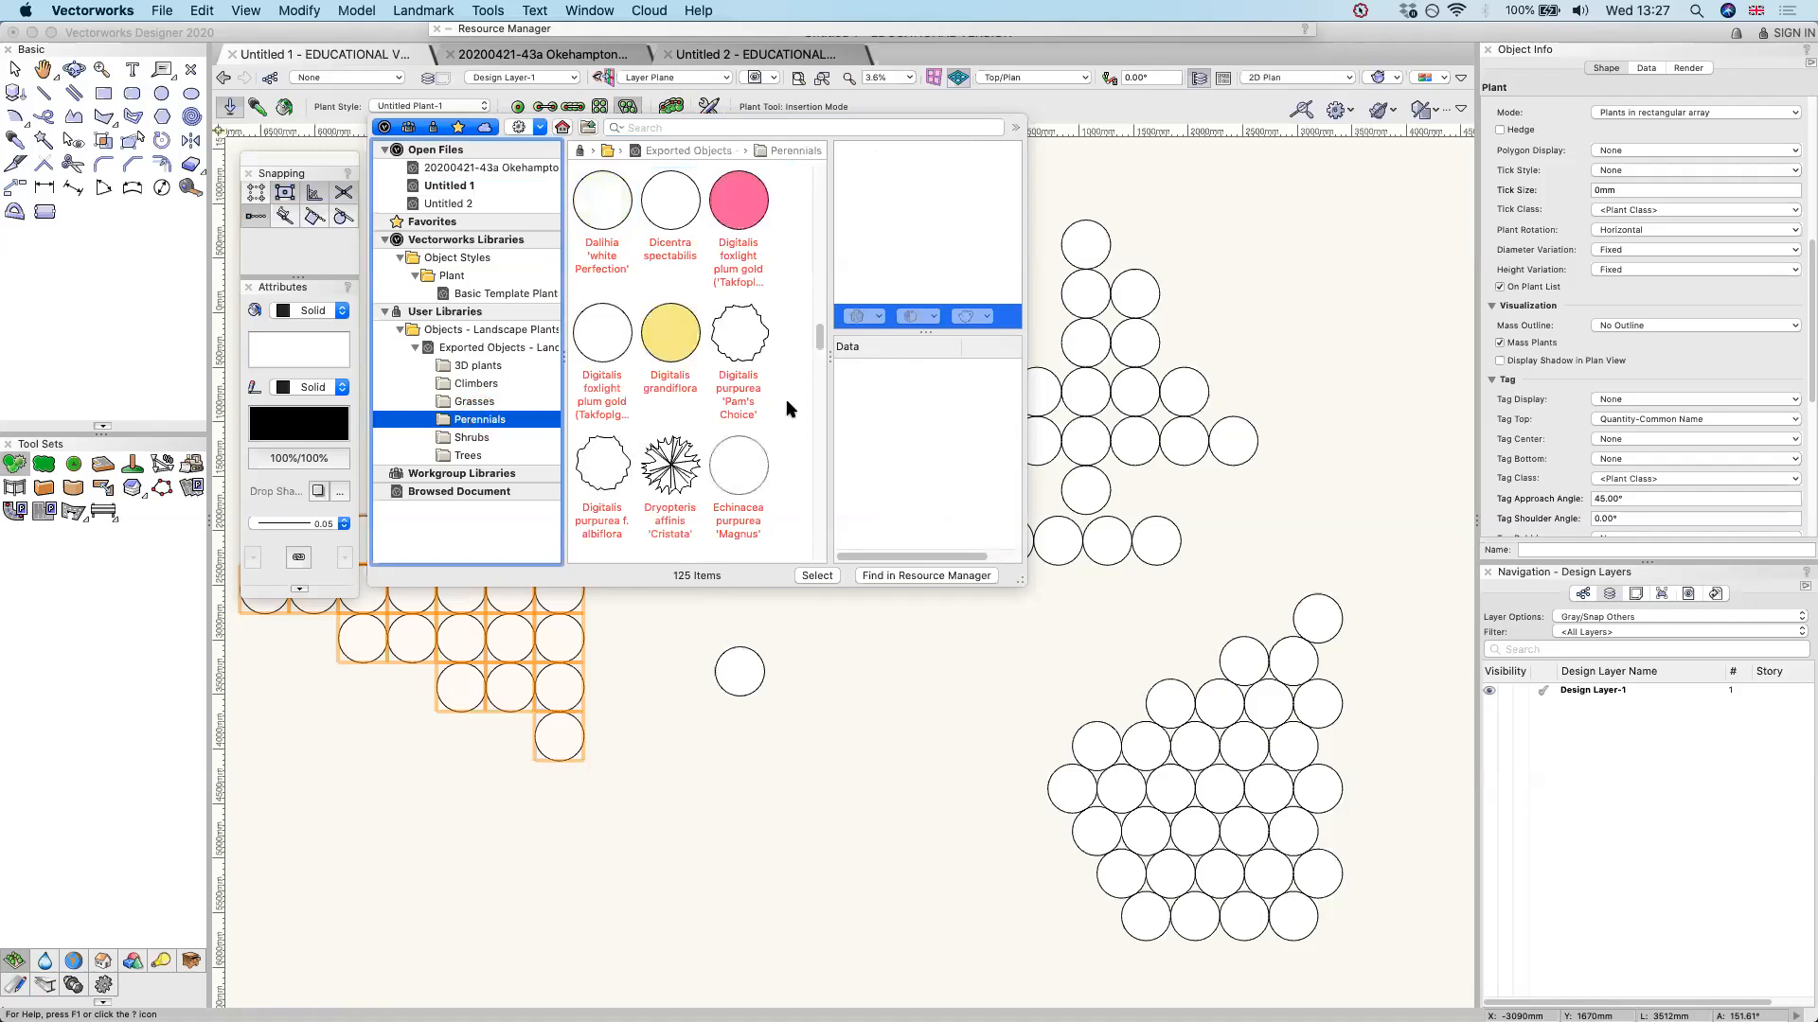
{"action": "left_click", "coordinate": [462, 402]}
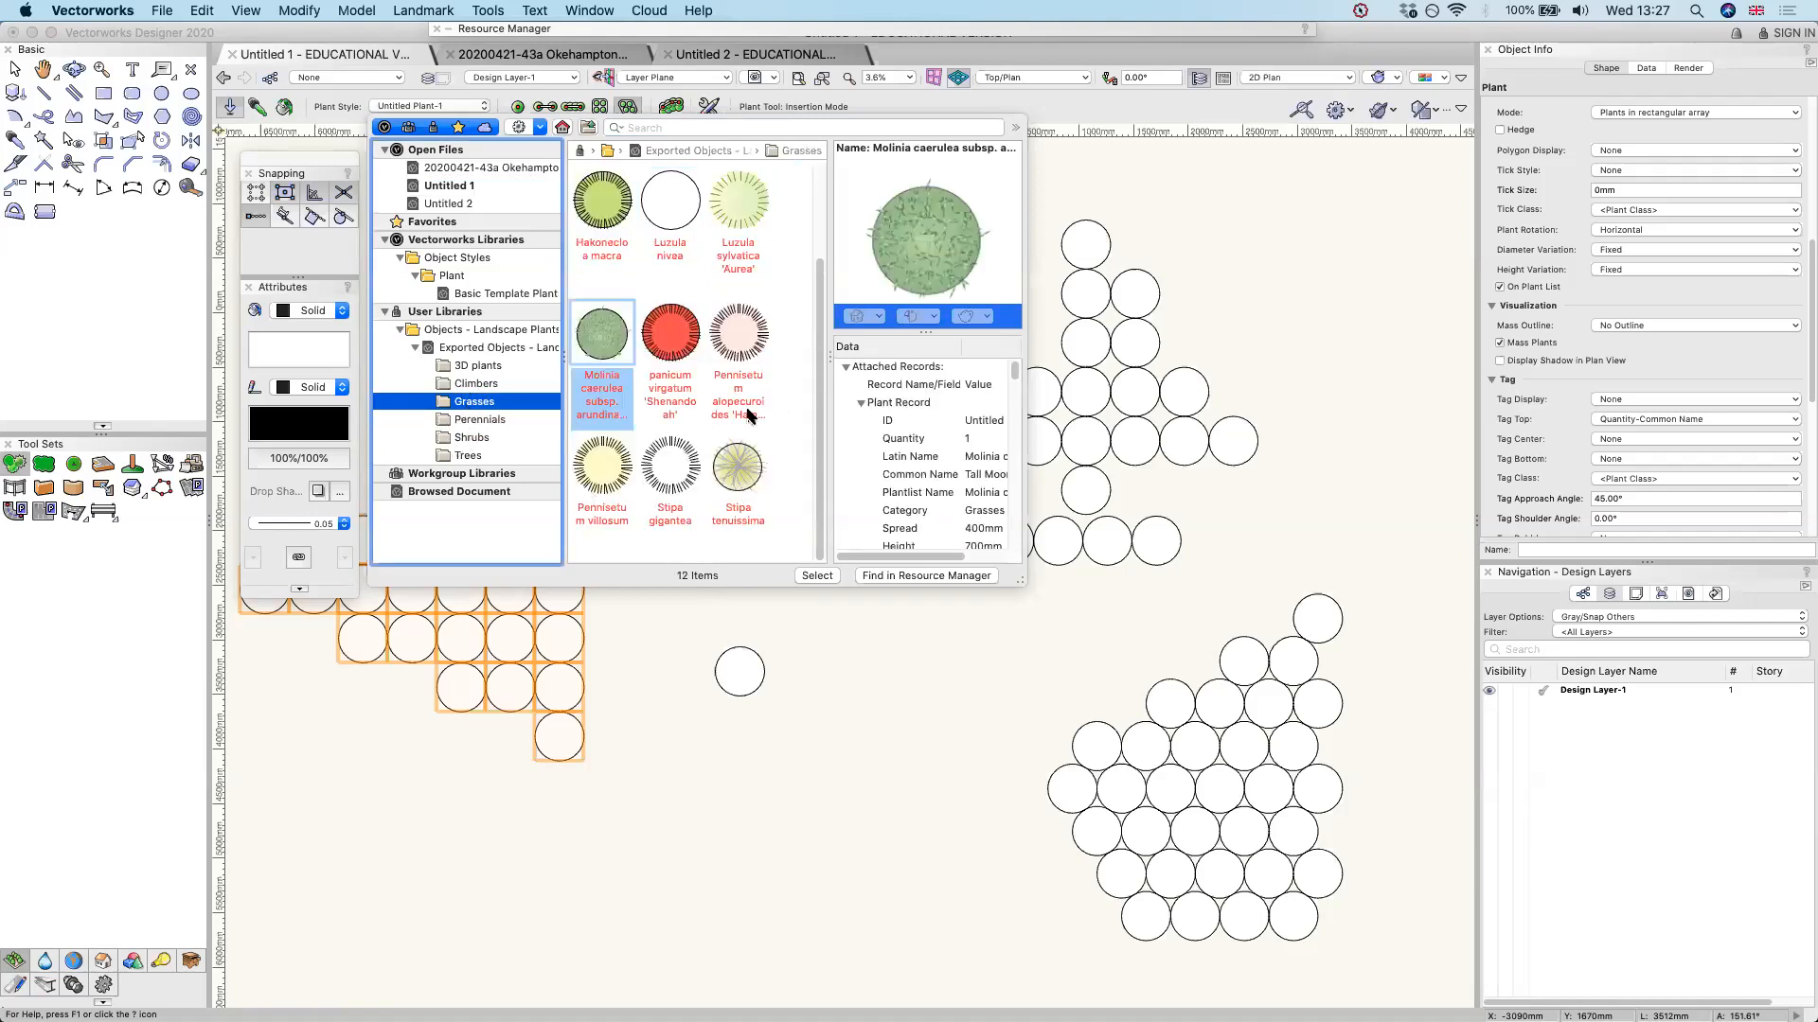
{"action": "scroll", "coordinate": [747, 414], "scroll_direction": "down", "scroll_amount": 10}
{"action": "scroll", "coordinate": [789, 390], "scroll_direction": "up", "scroll_amount": 10}
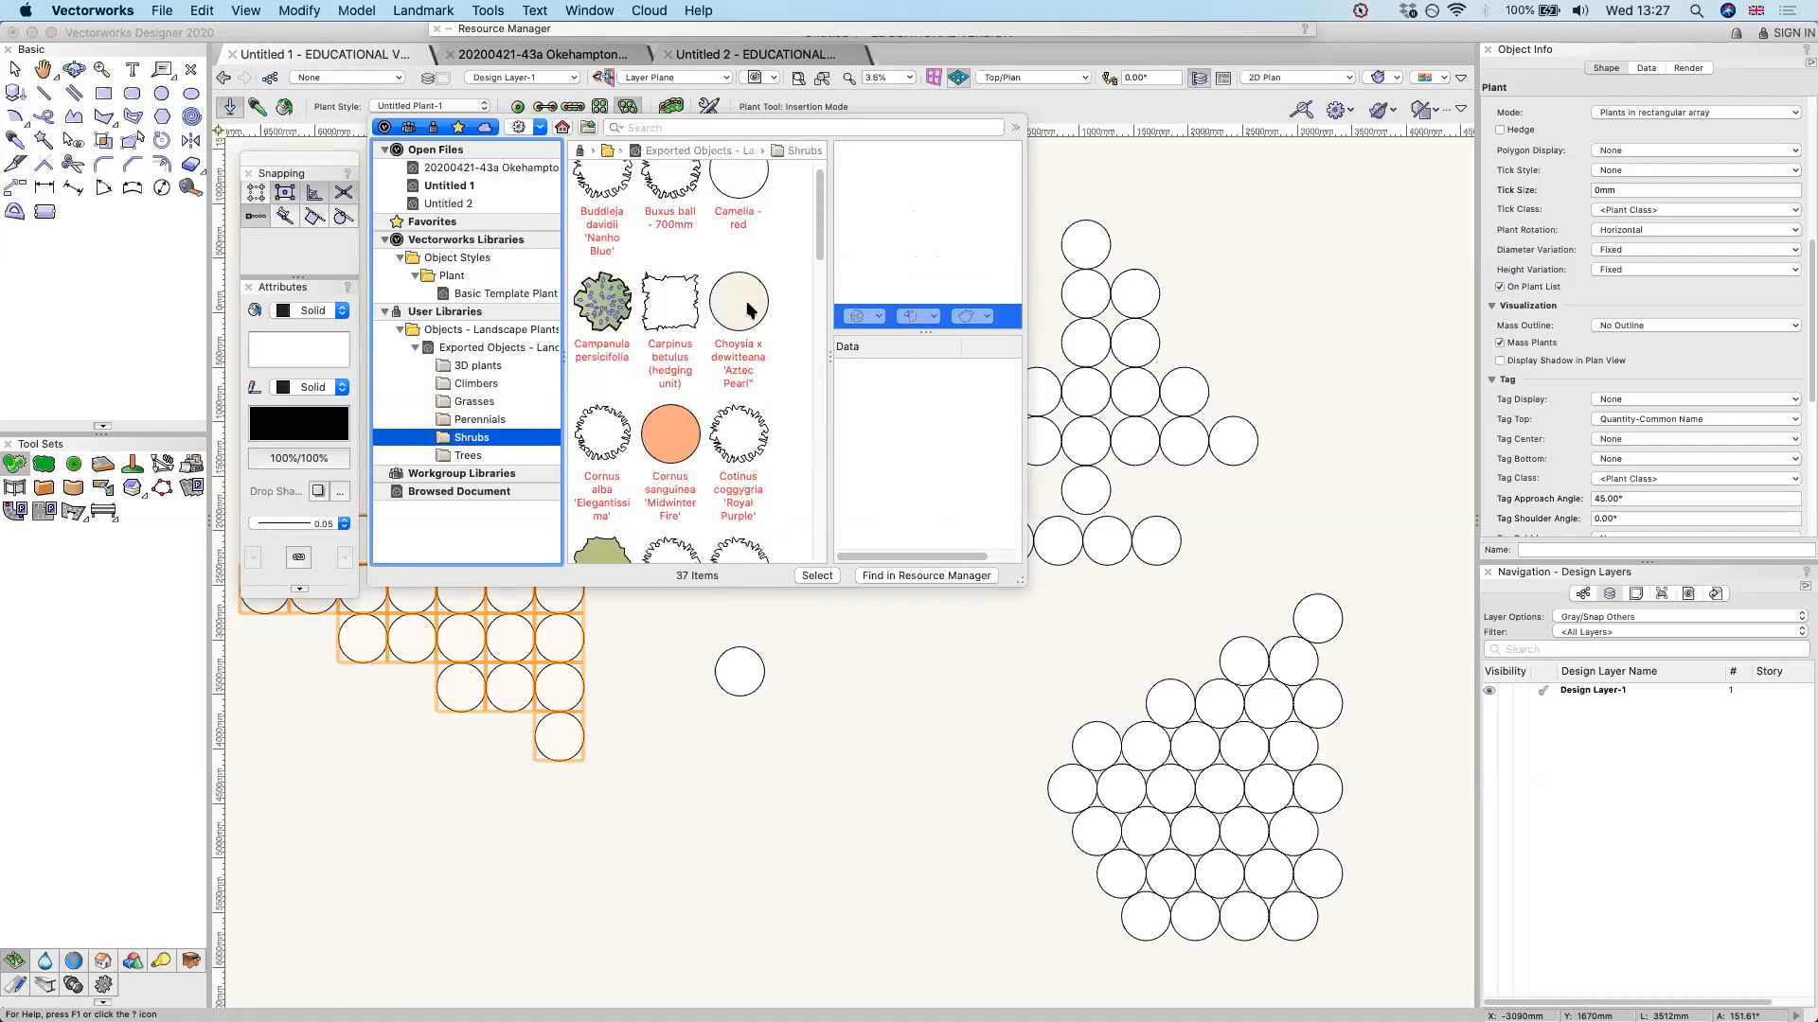
{"action": "double_click", "coordinate": [748, 308]}
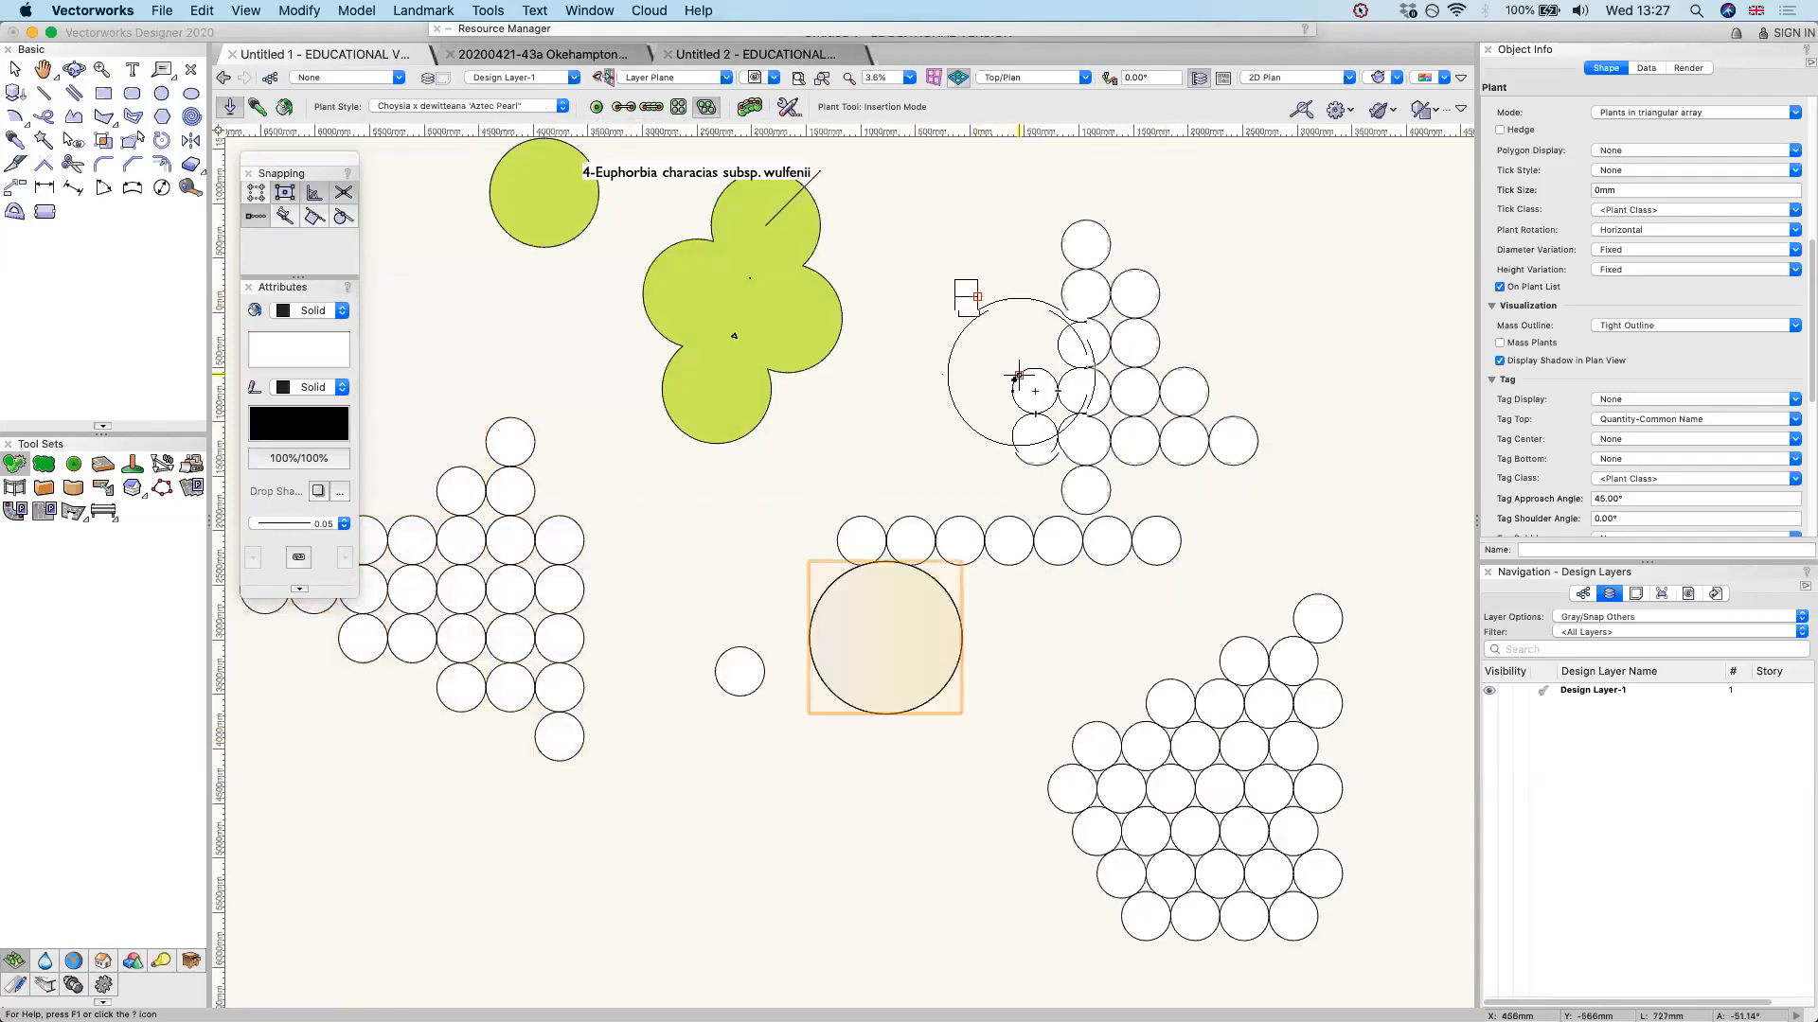
Draw a circle with a radius of 300 mm in the empty area below the plants
{"action": "scroll", "coordinate": [1019, 376], "scroll_direction": "down", "scroll_amount": 1}
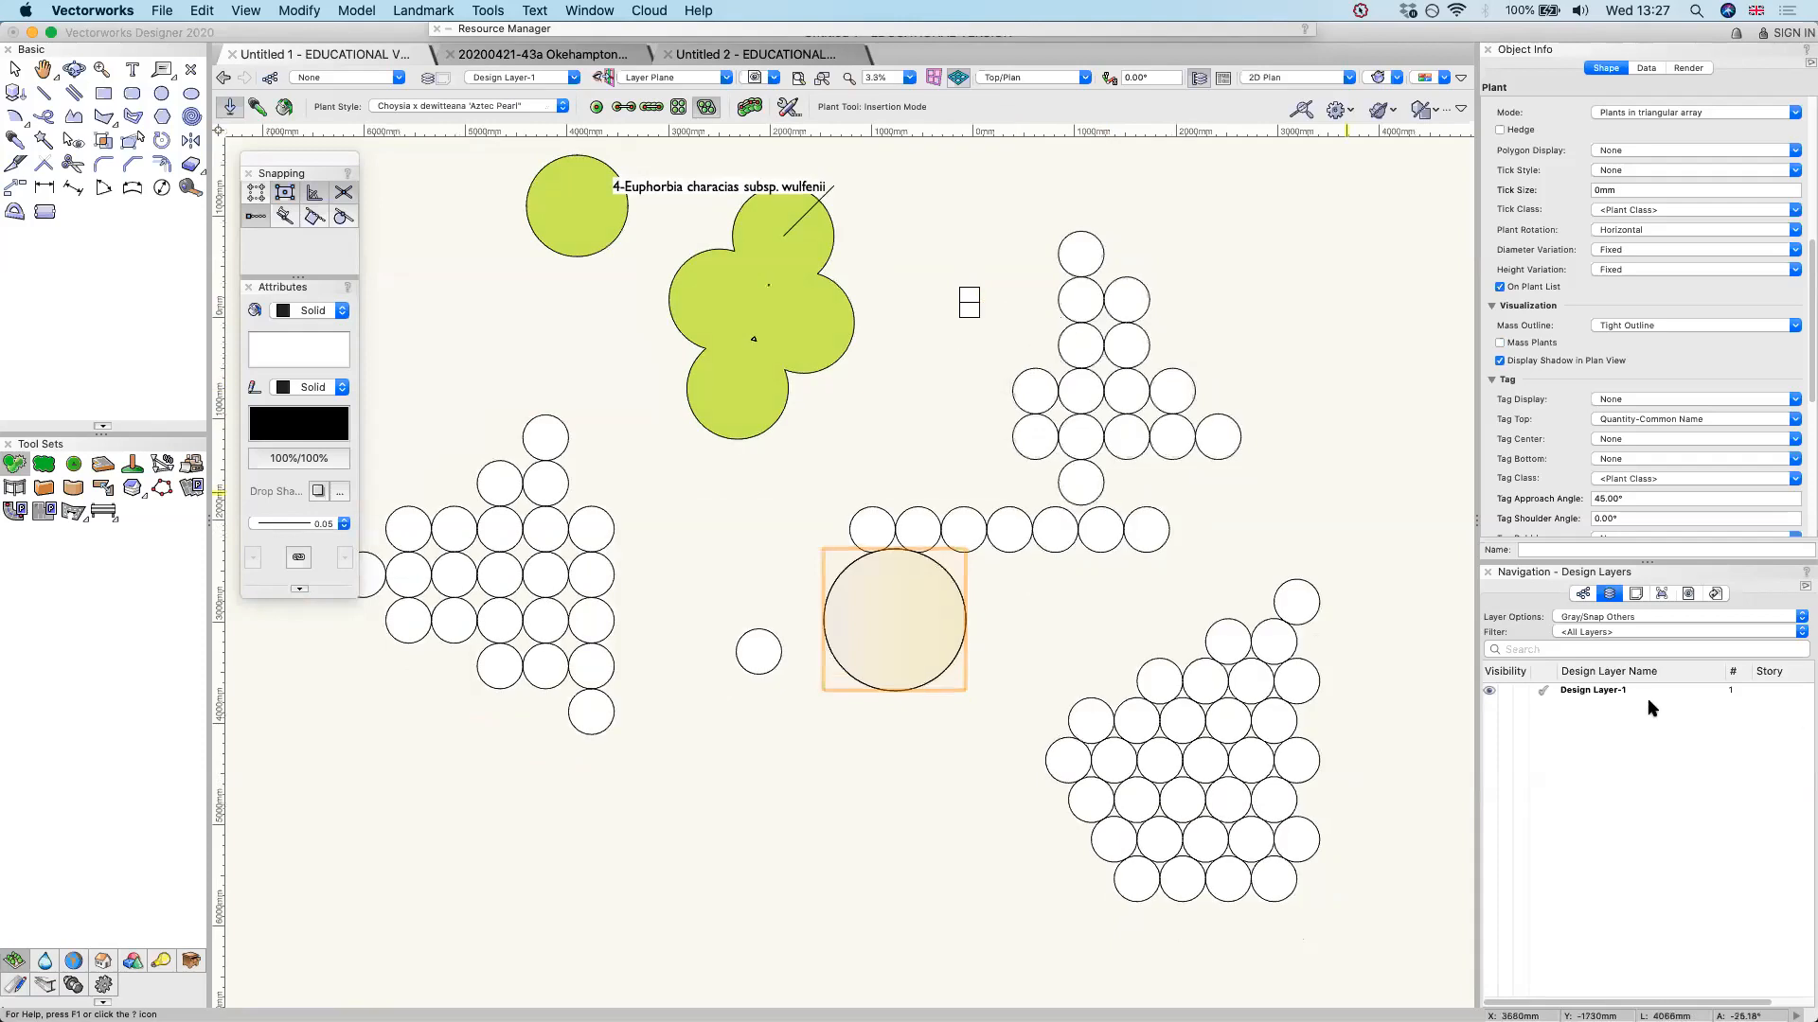
{"action": "scroll", "coordinate": [812, 303], "scroll_direction": "down", "scroll_amount": 2}
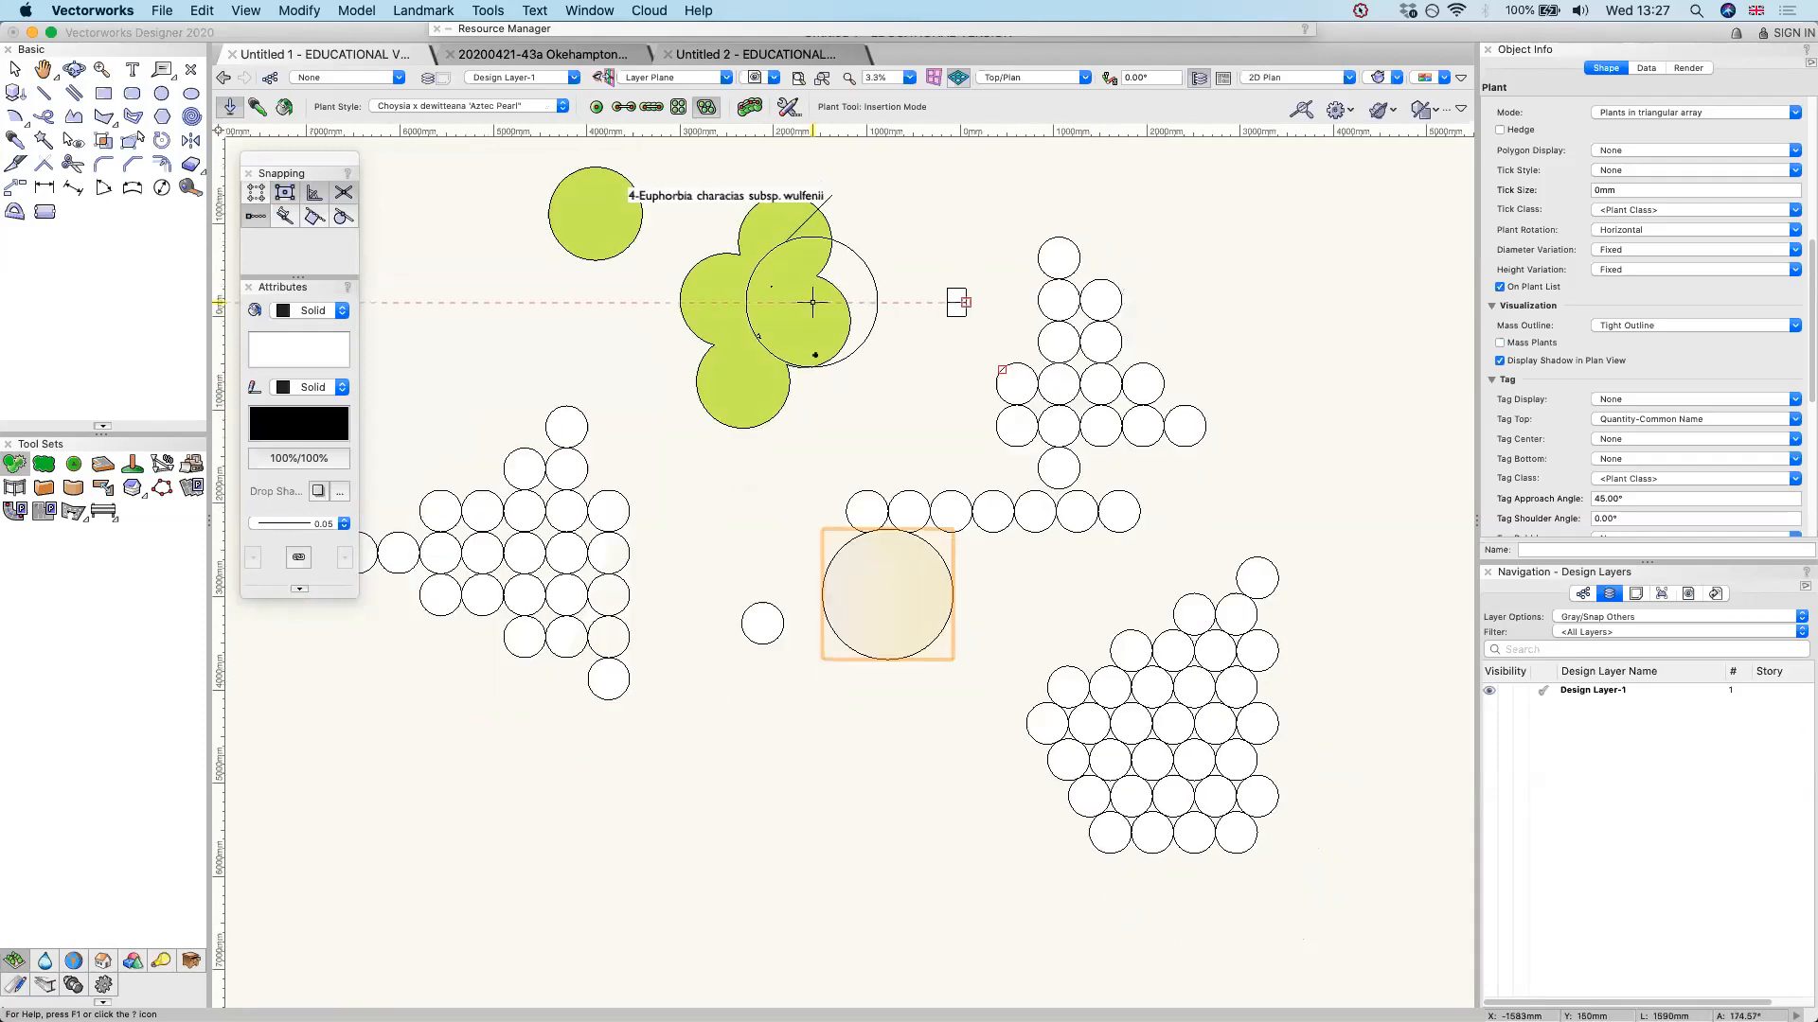
{"action": "scroll", "coordinate": [813, 303], "scroll_direction": "down", "scroll_amount": 1}
{"action": "left_click", "coordinate": [162, 93]}
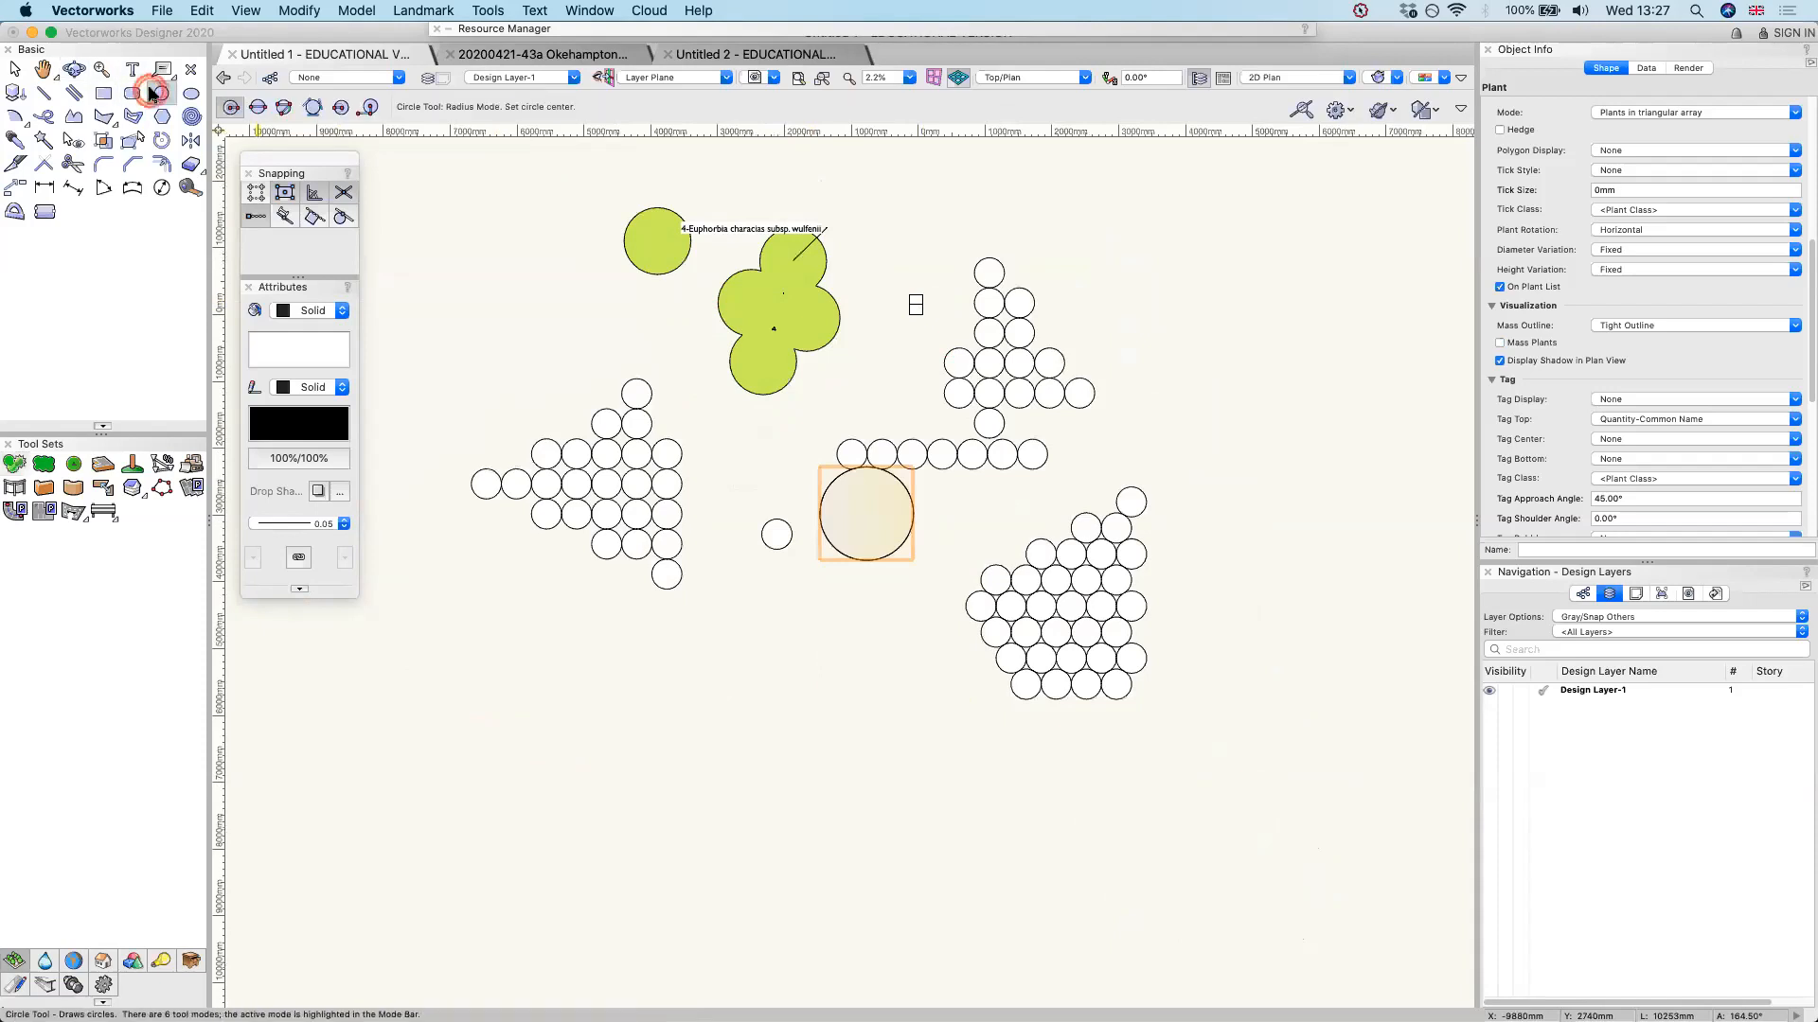
{"action": "scroll", "coordinate": [1056, 656], "scroll_direction": "down", "scroll_amount": 1}
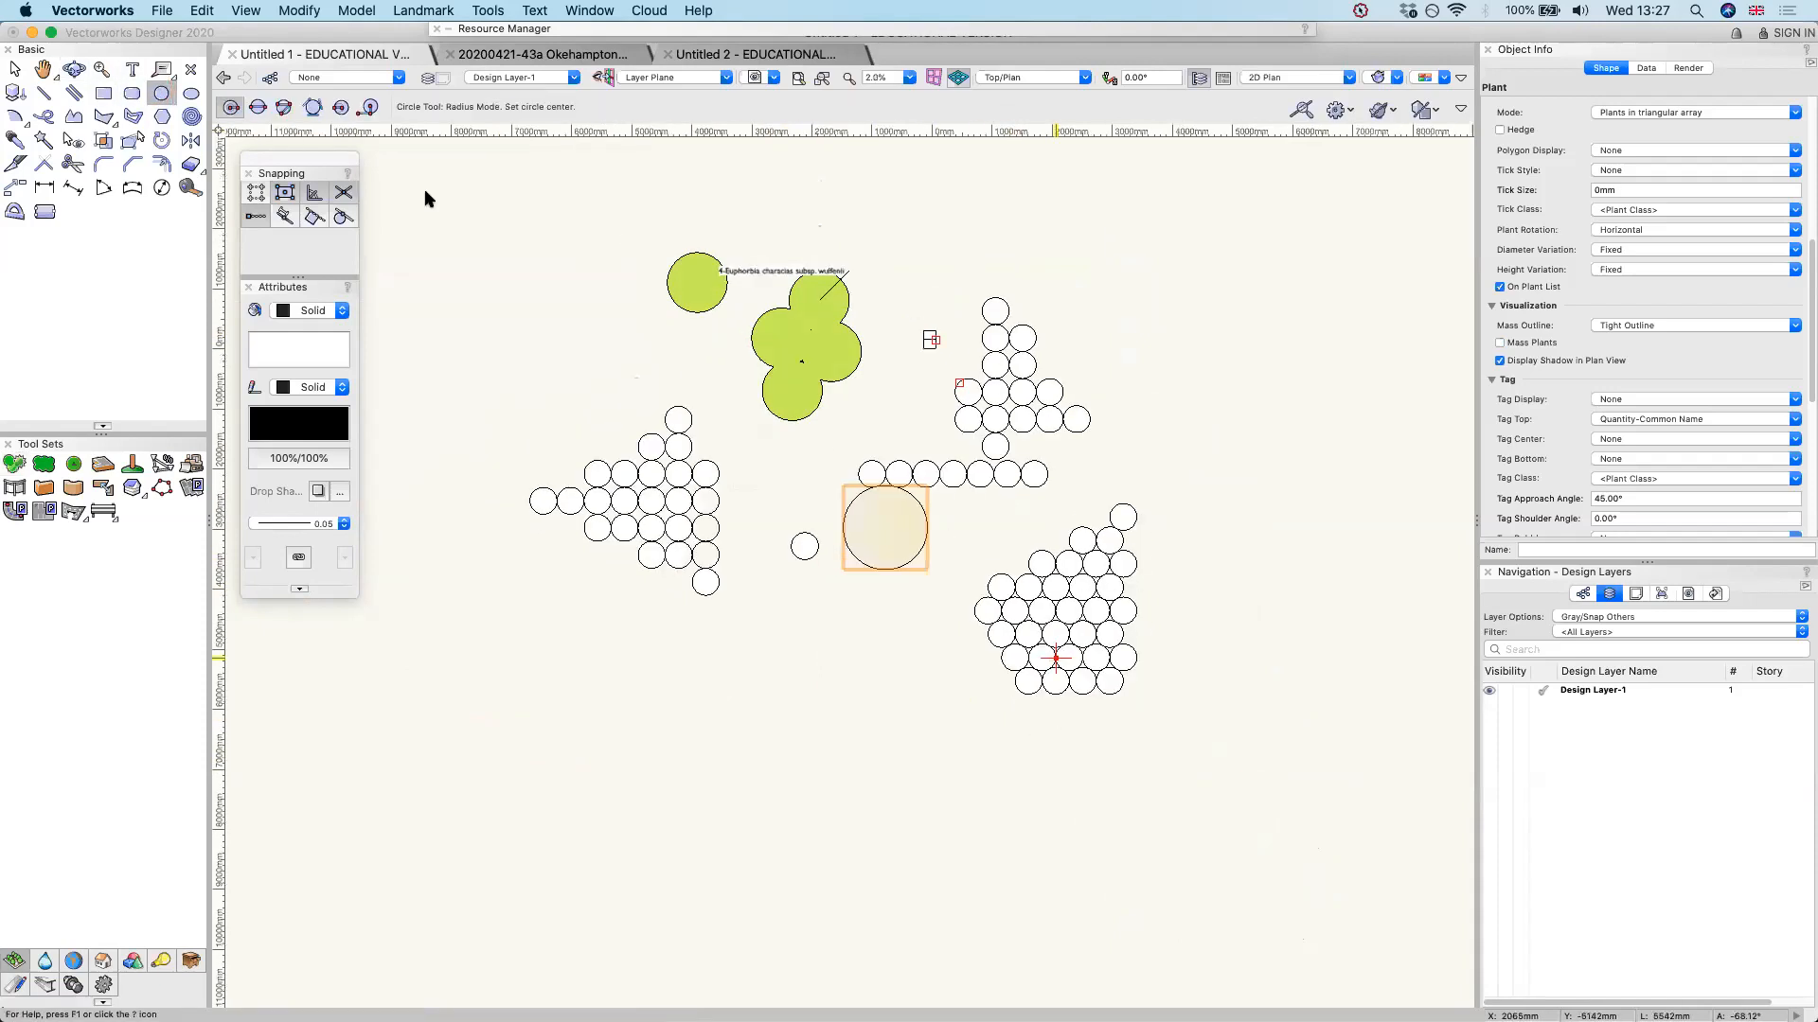
{"action": "left_click", "coordinate": [810, 798]}
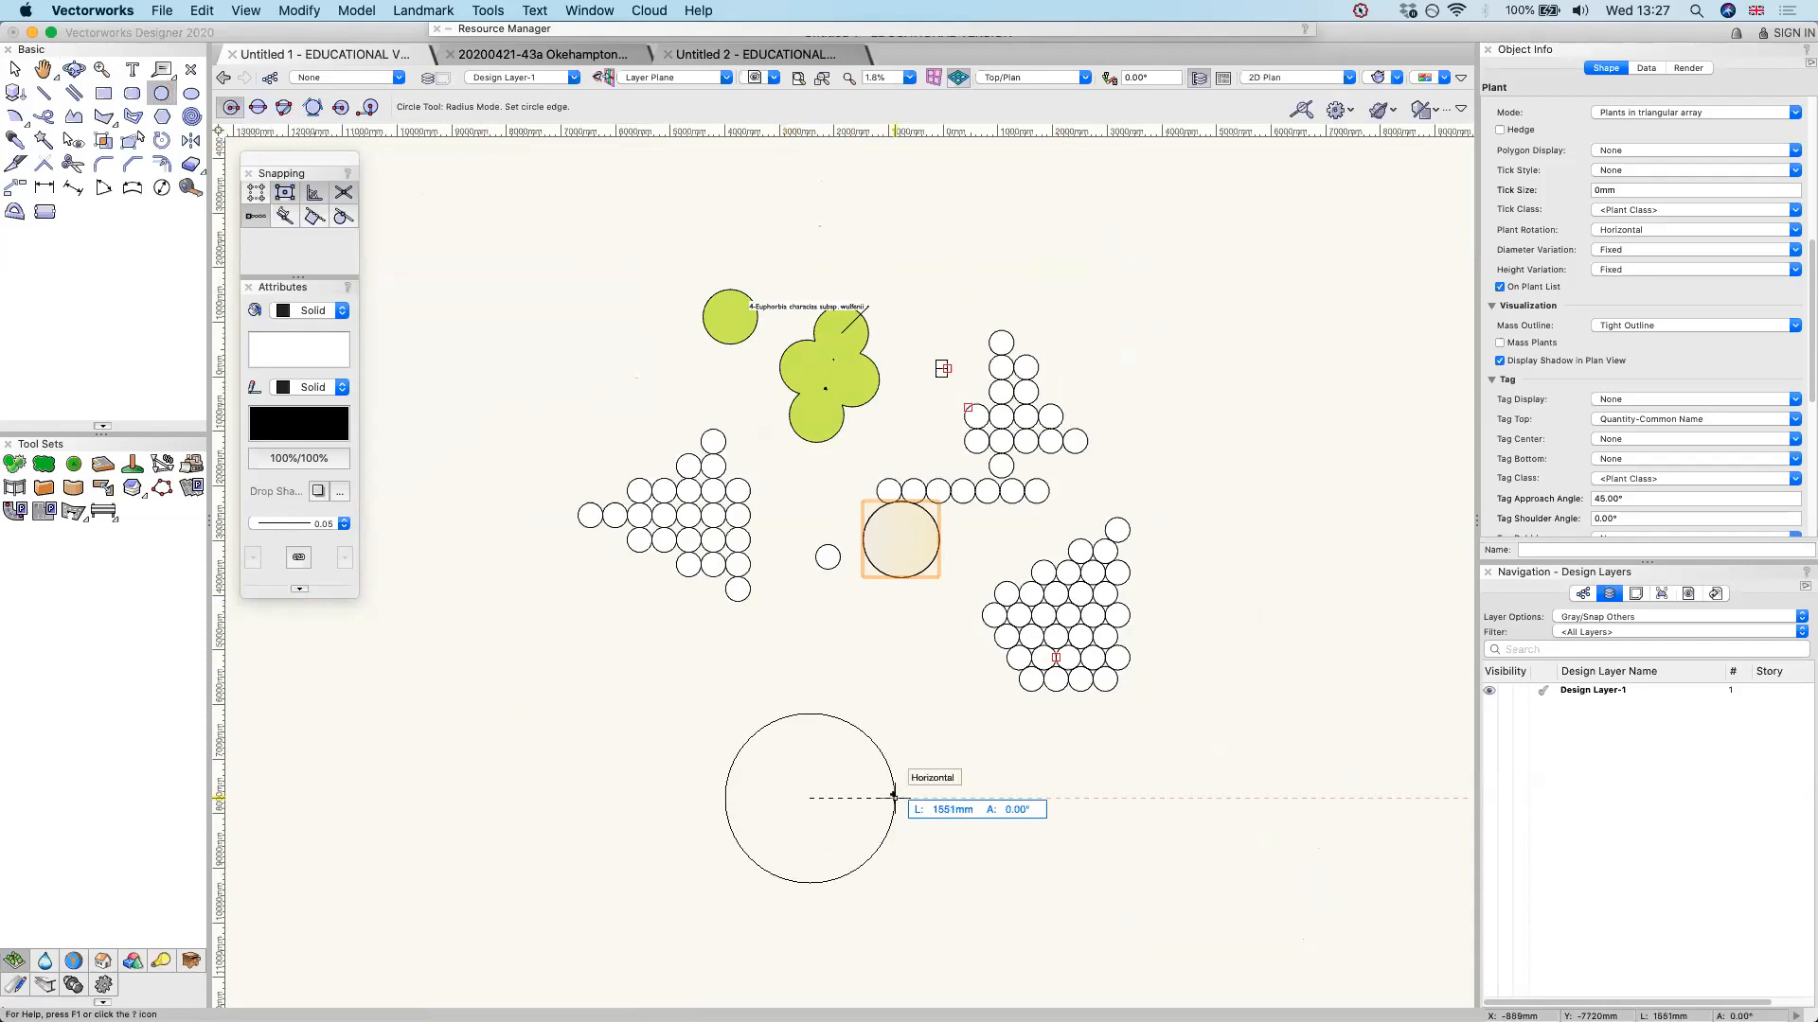
{"action": "scroll", "coordinate": [893, 799], "scroll_direction": "up", "scroll_amount": 3}
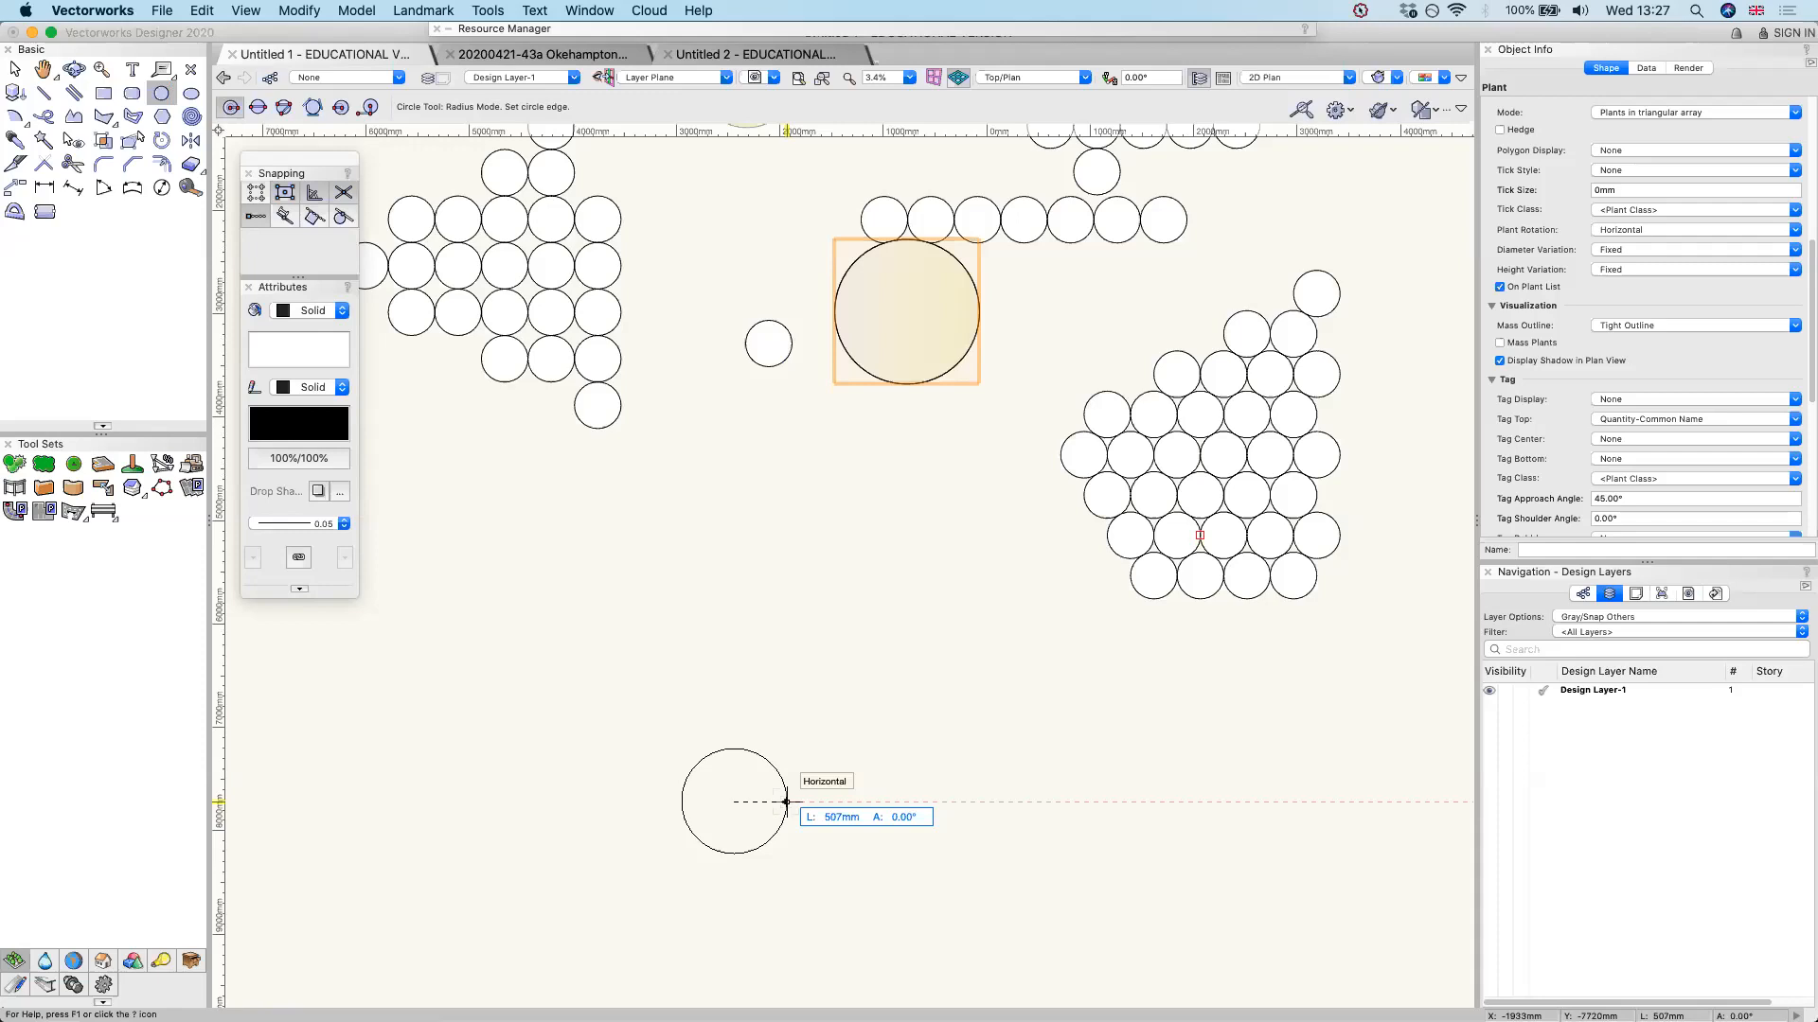
{"action": "type", "text": "30"}
{"action": "key", "text": "Return"}
{"action": "left_click", "coordinate": [748, 893]}
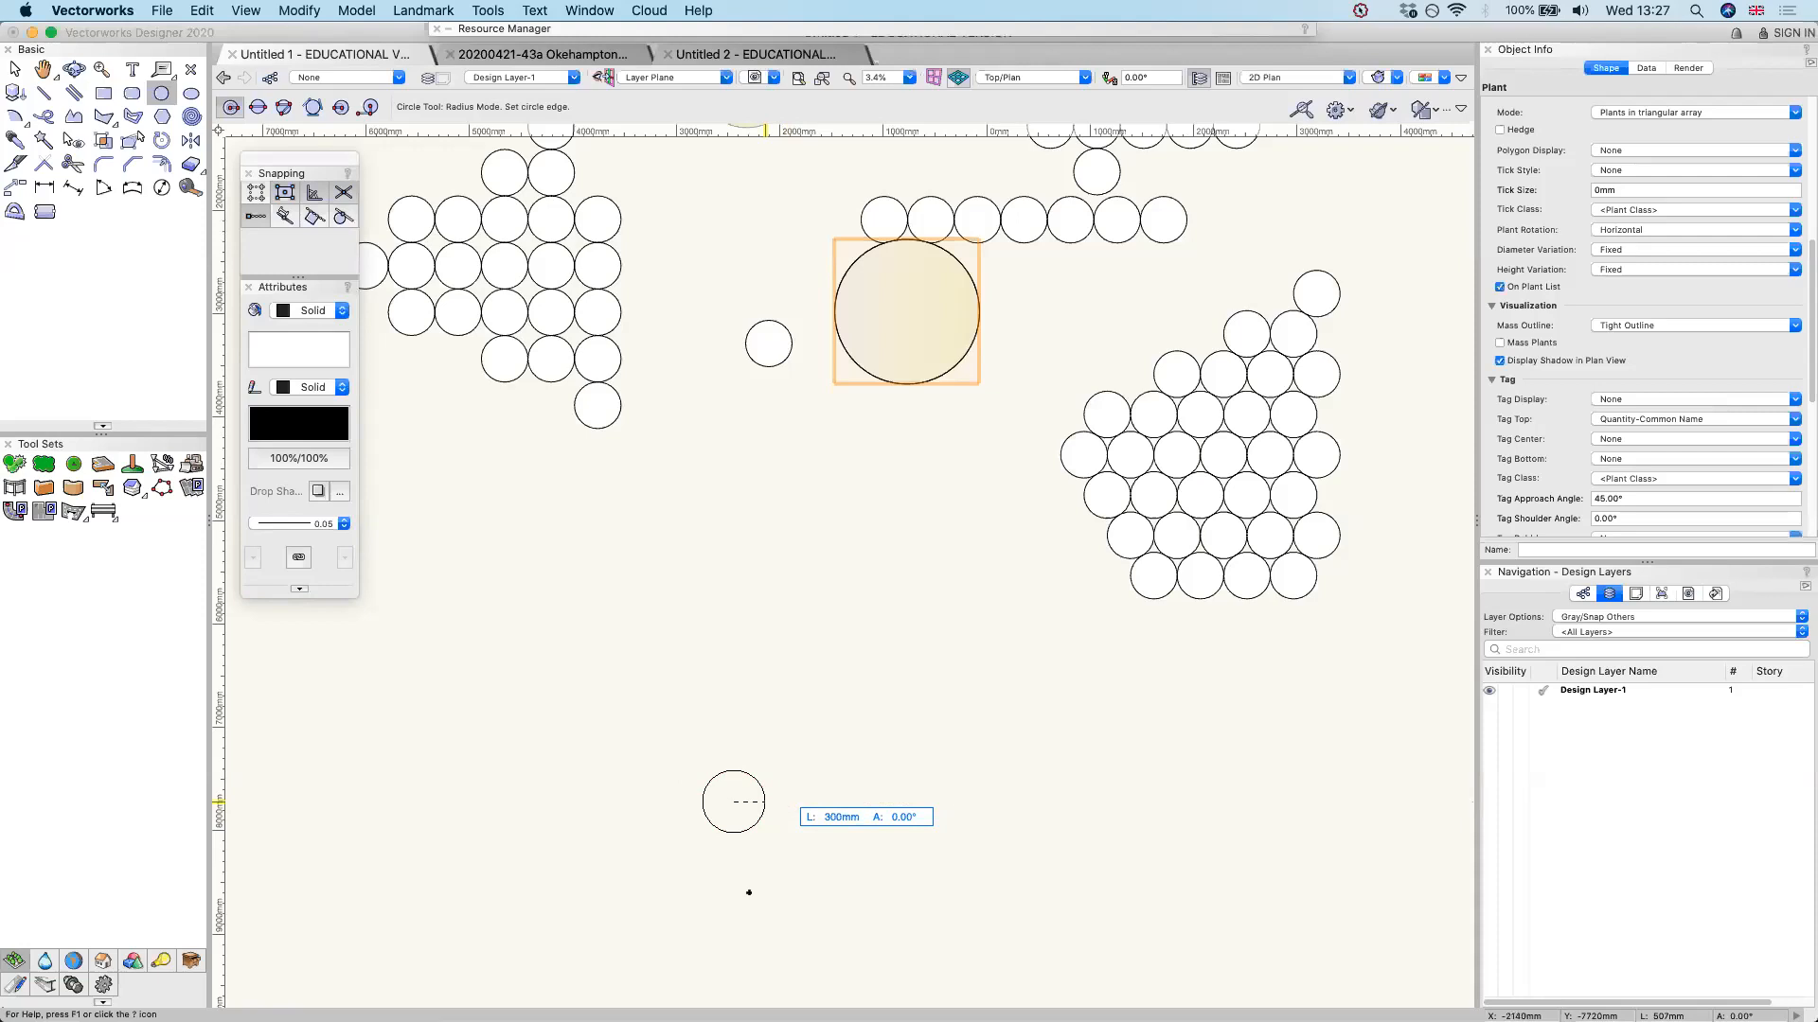
Duplicate the 300 mm radius circle and move the copy clear of the original, to a spot above it
{"action": "scroll", "coordinate": [749, 893], "scroll_direction": "up", "scroll_amount": 3}
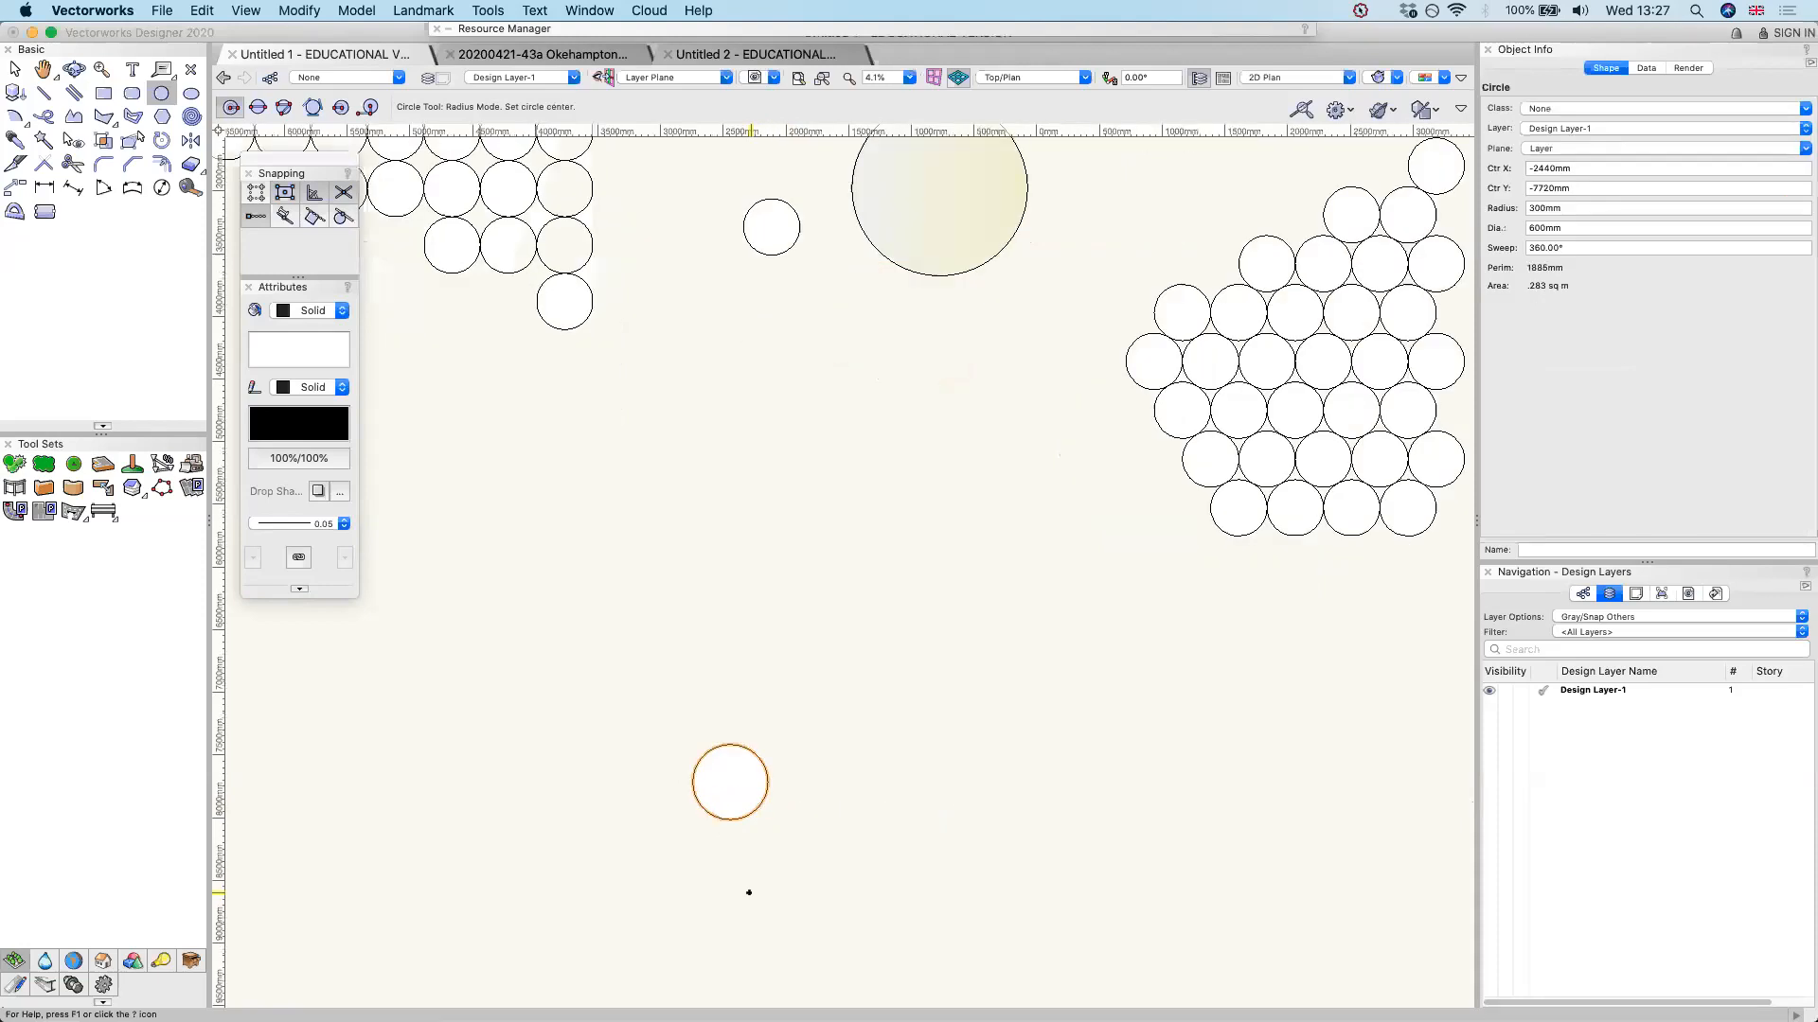
{"action": "left_click", "coordinate": [882, 735]}
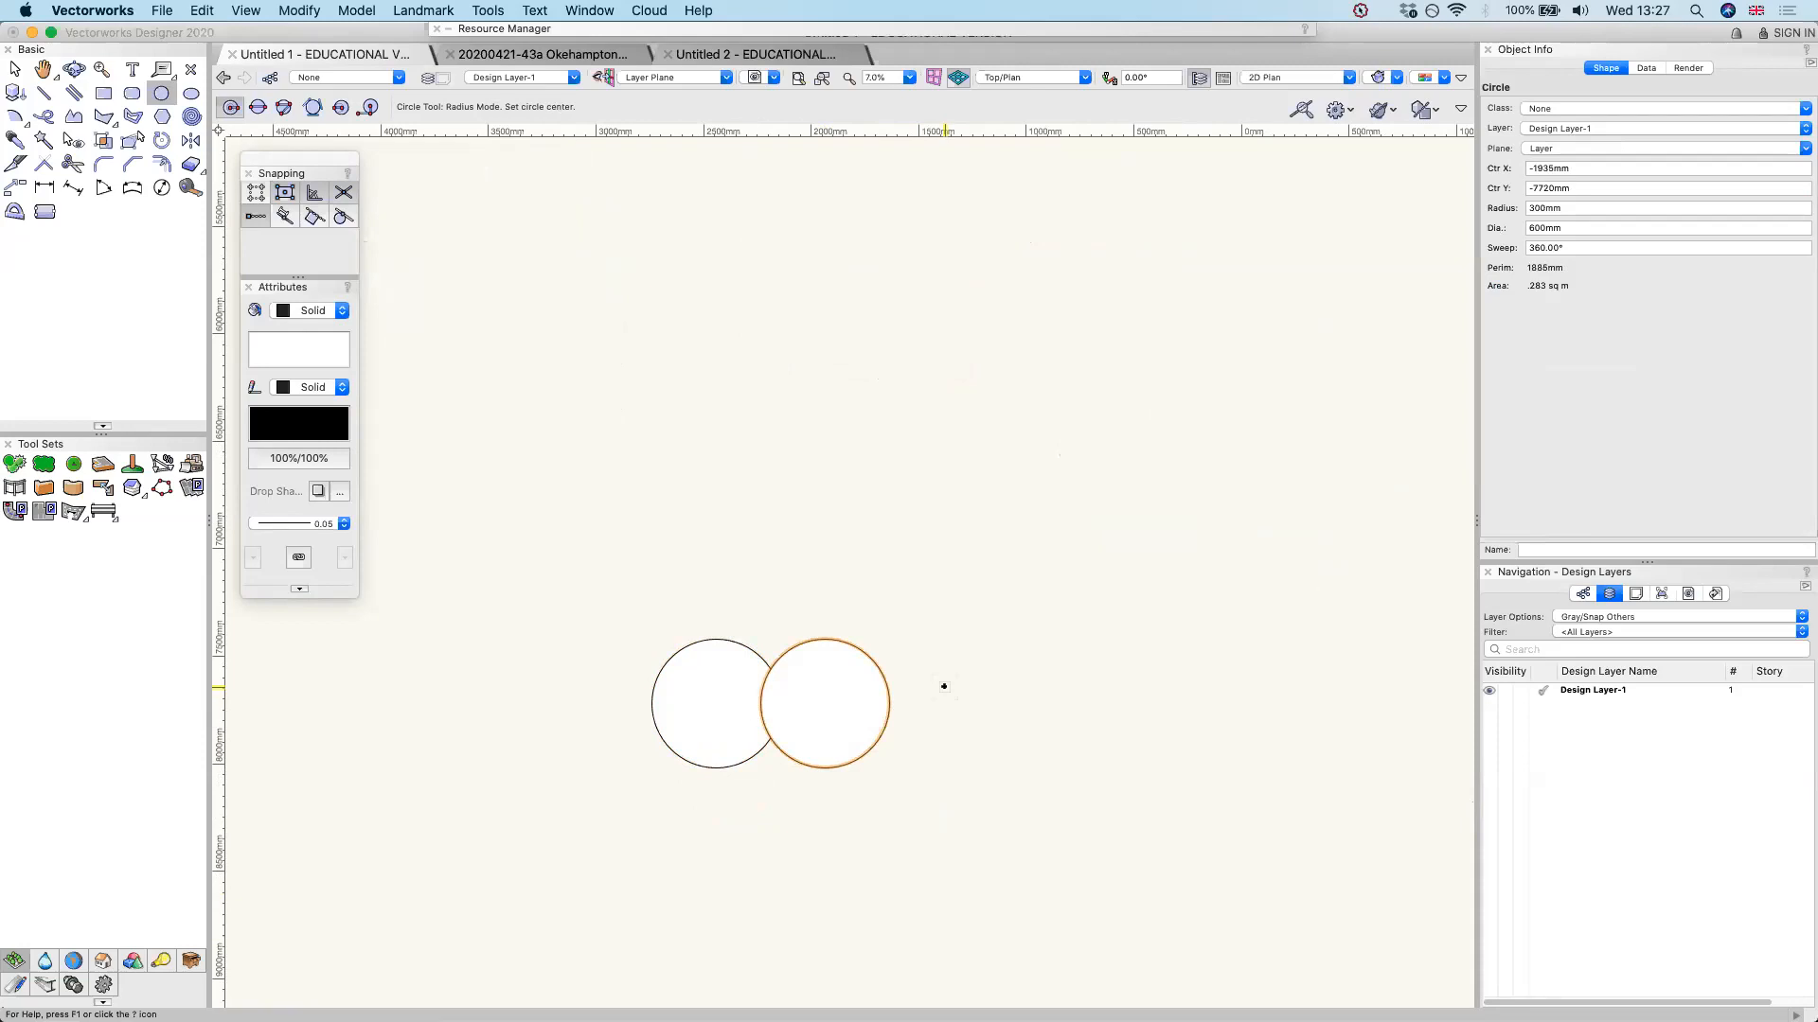
{"action": "key", "text": "x"}
{"action": "left_click_drag", "start_coordinate": [824, 698], "coordinate": [901, 564]}
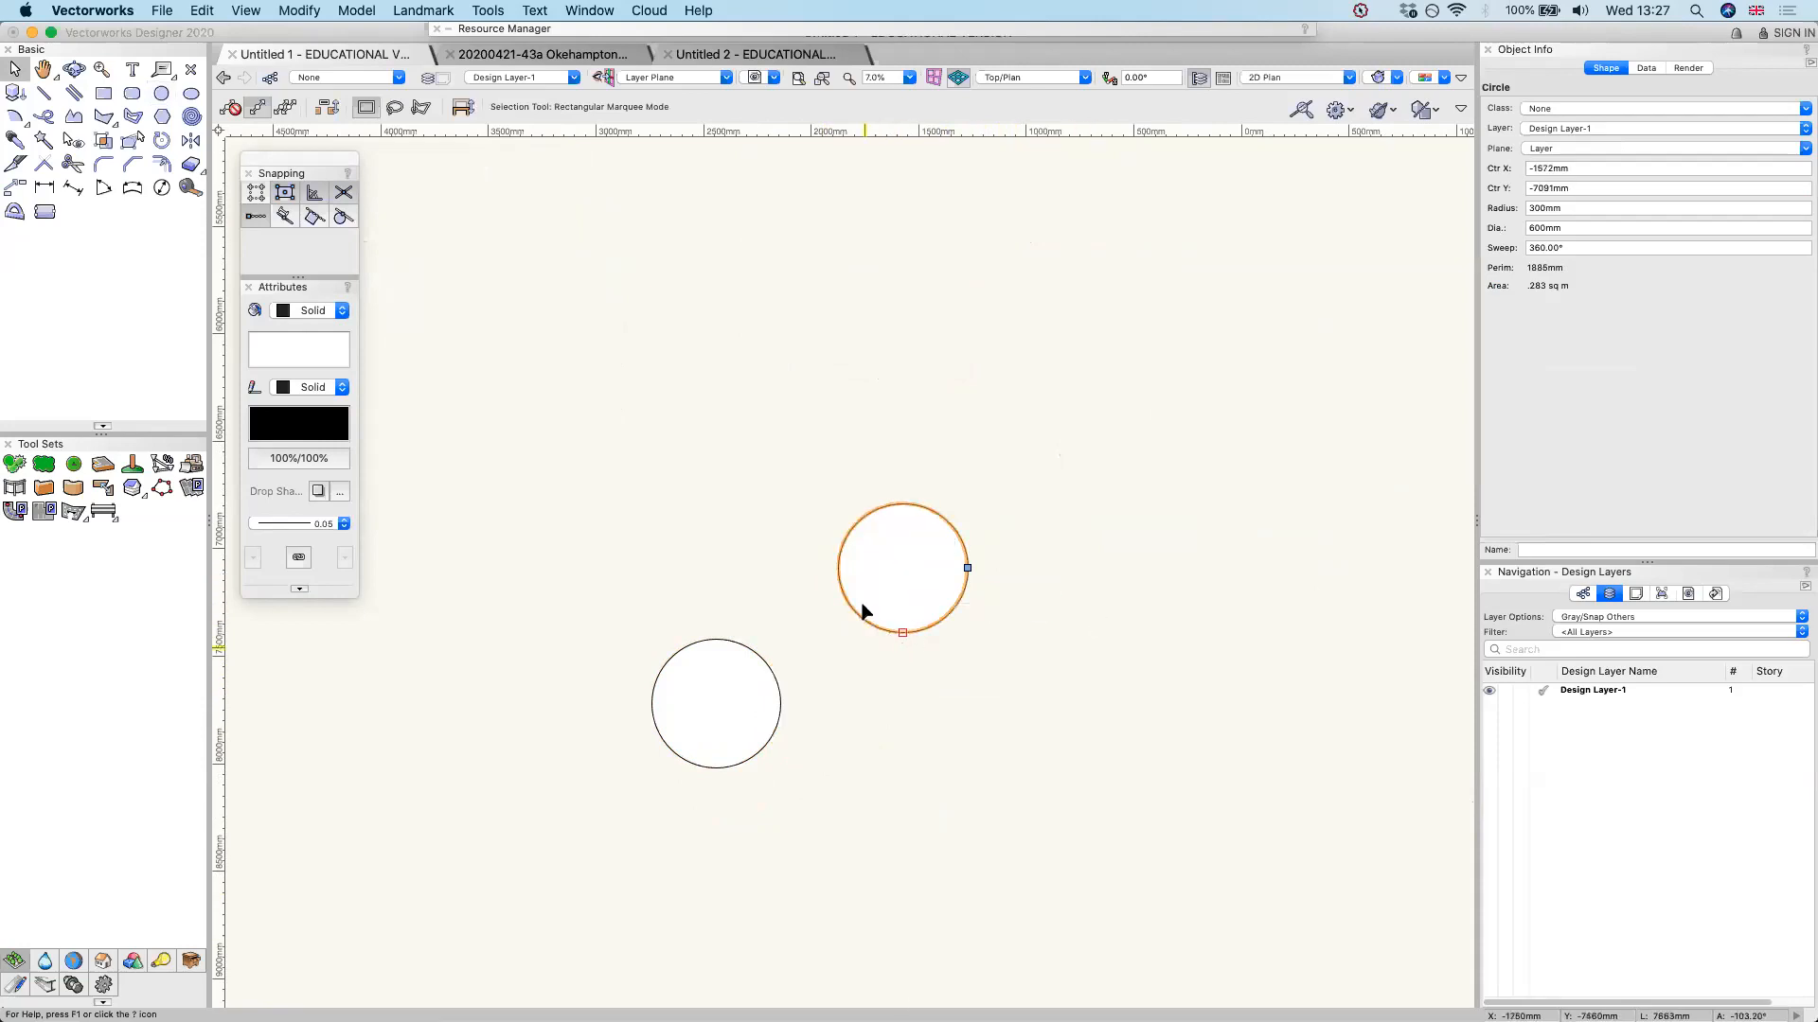
{"action": "left_click", "coordinate": [902, 630]}
{"action": "left_click_drag", "start_coordinate": [903, 631], "coordinate": [720, 562]}
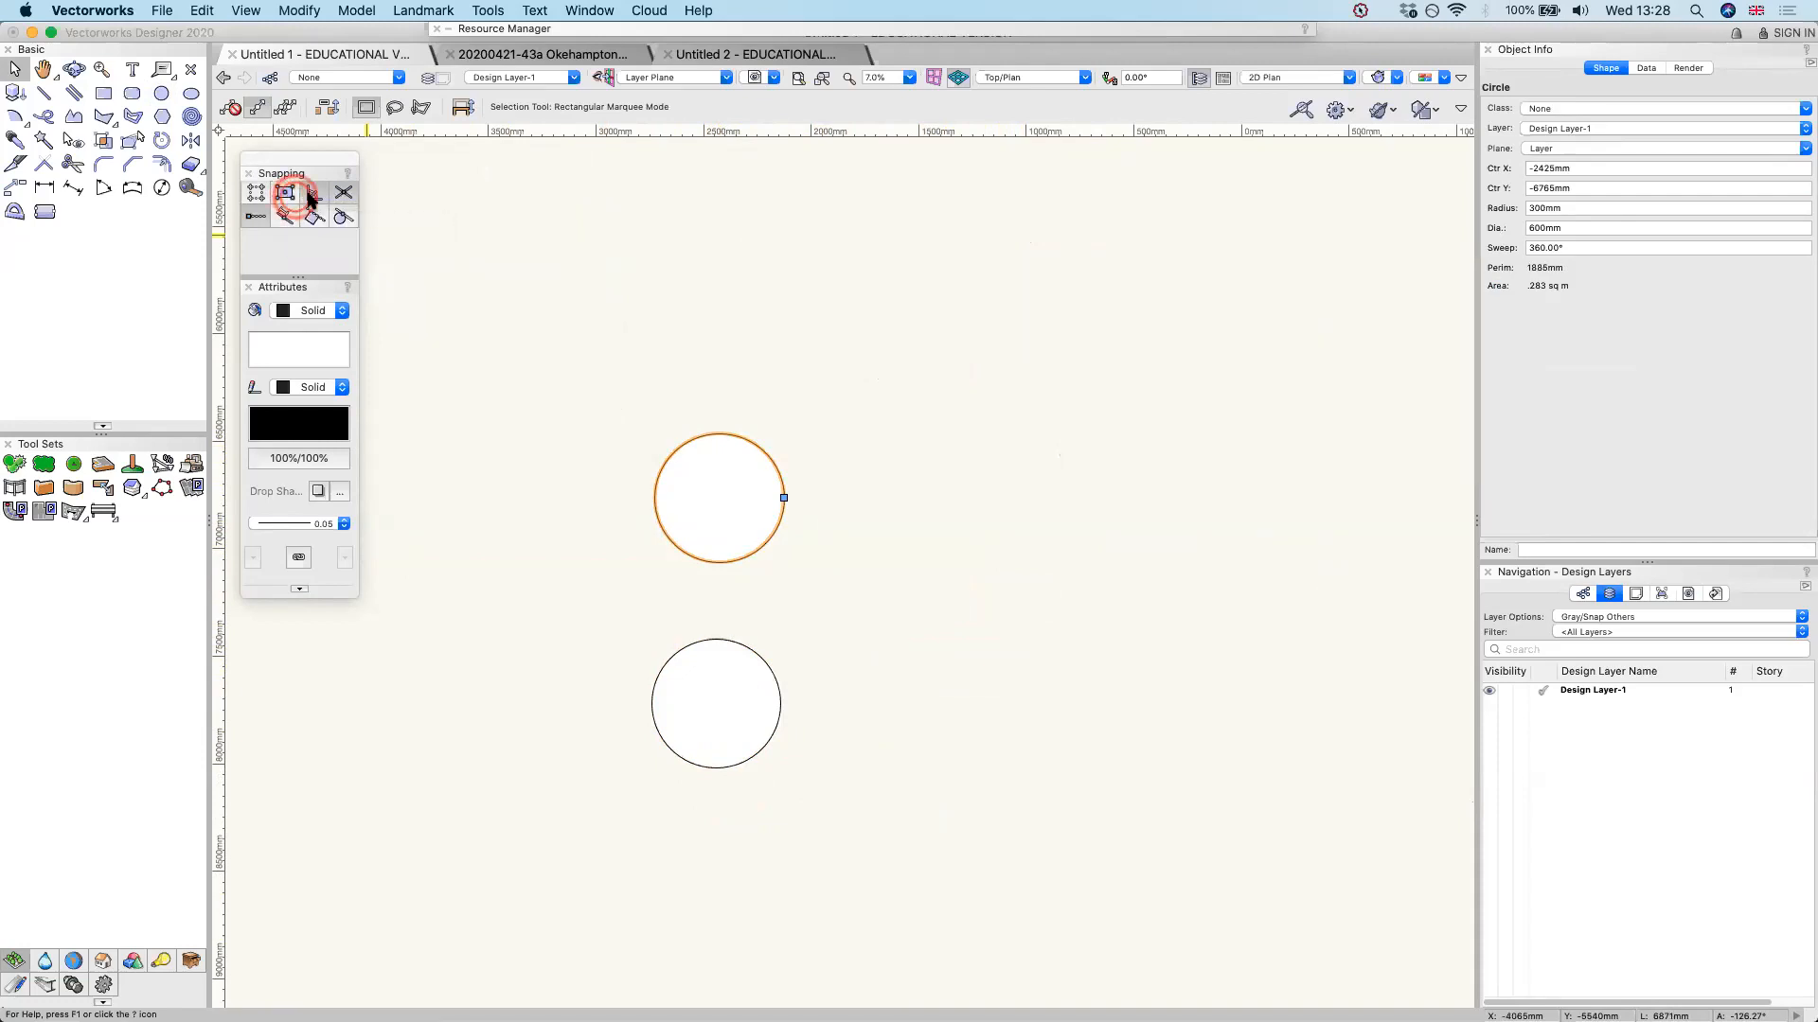
Try to place the copied circle against the original's right edge with all snapping turned off, and inspect the contact point
{"action": "left_click_drag", "start_coordinate": [702, 438], "coordinate": [782, 710]}
{"action": "scroll", "coordinate": [782, 712], "scroll_direction": "up", "scroll_amount": 5}
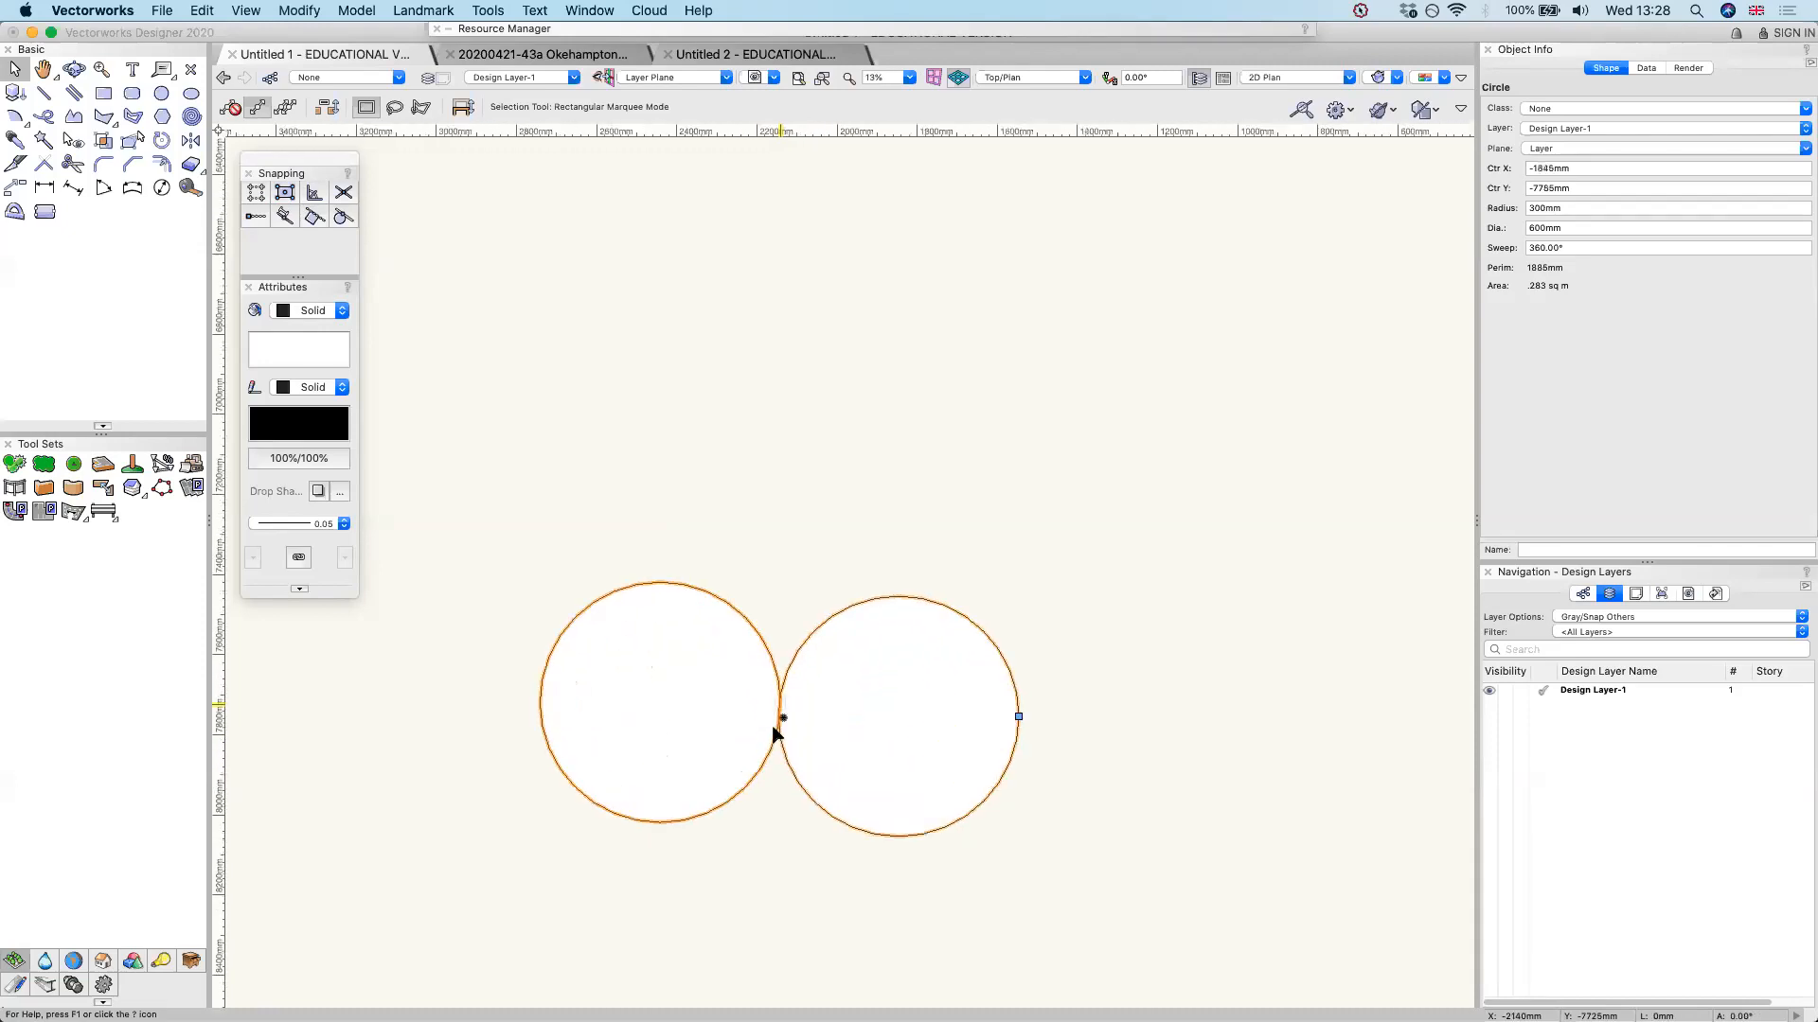
{"action": "scroll", "coordinate": [808, 268], "scroll_direction": "up", "scroll_amount": 8}
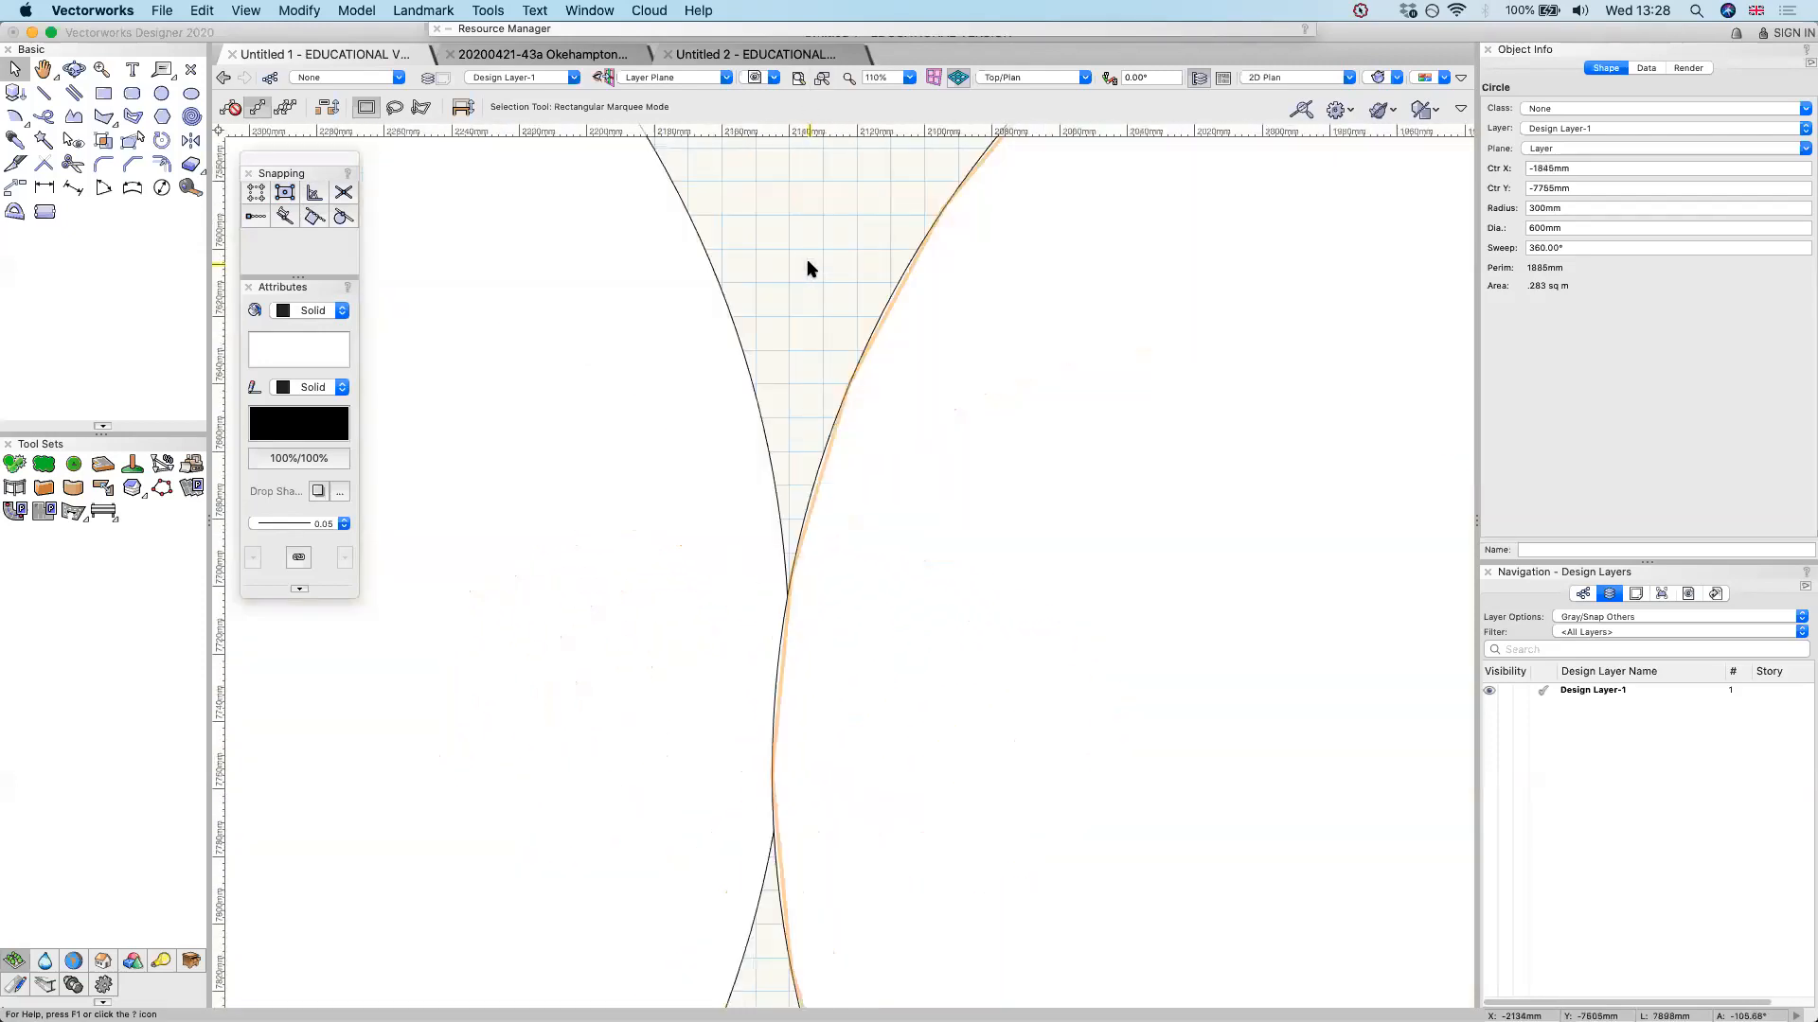
{"action": "scroll", "coordinate": [812, 770], "scroll_direction": "down", "scroll_amount": 8}
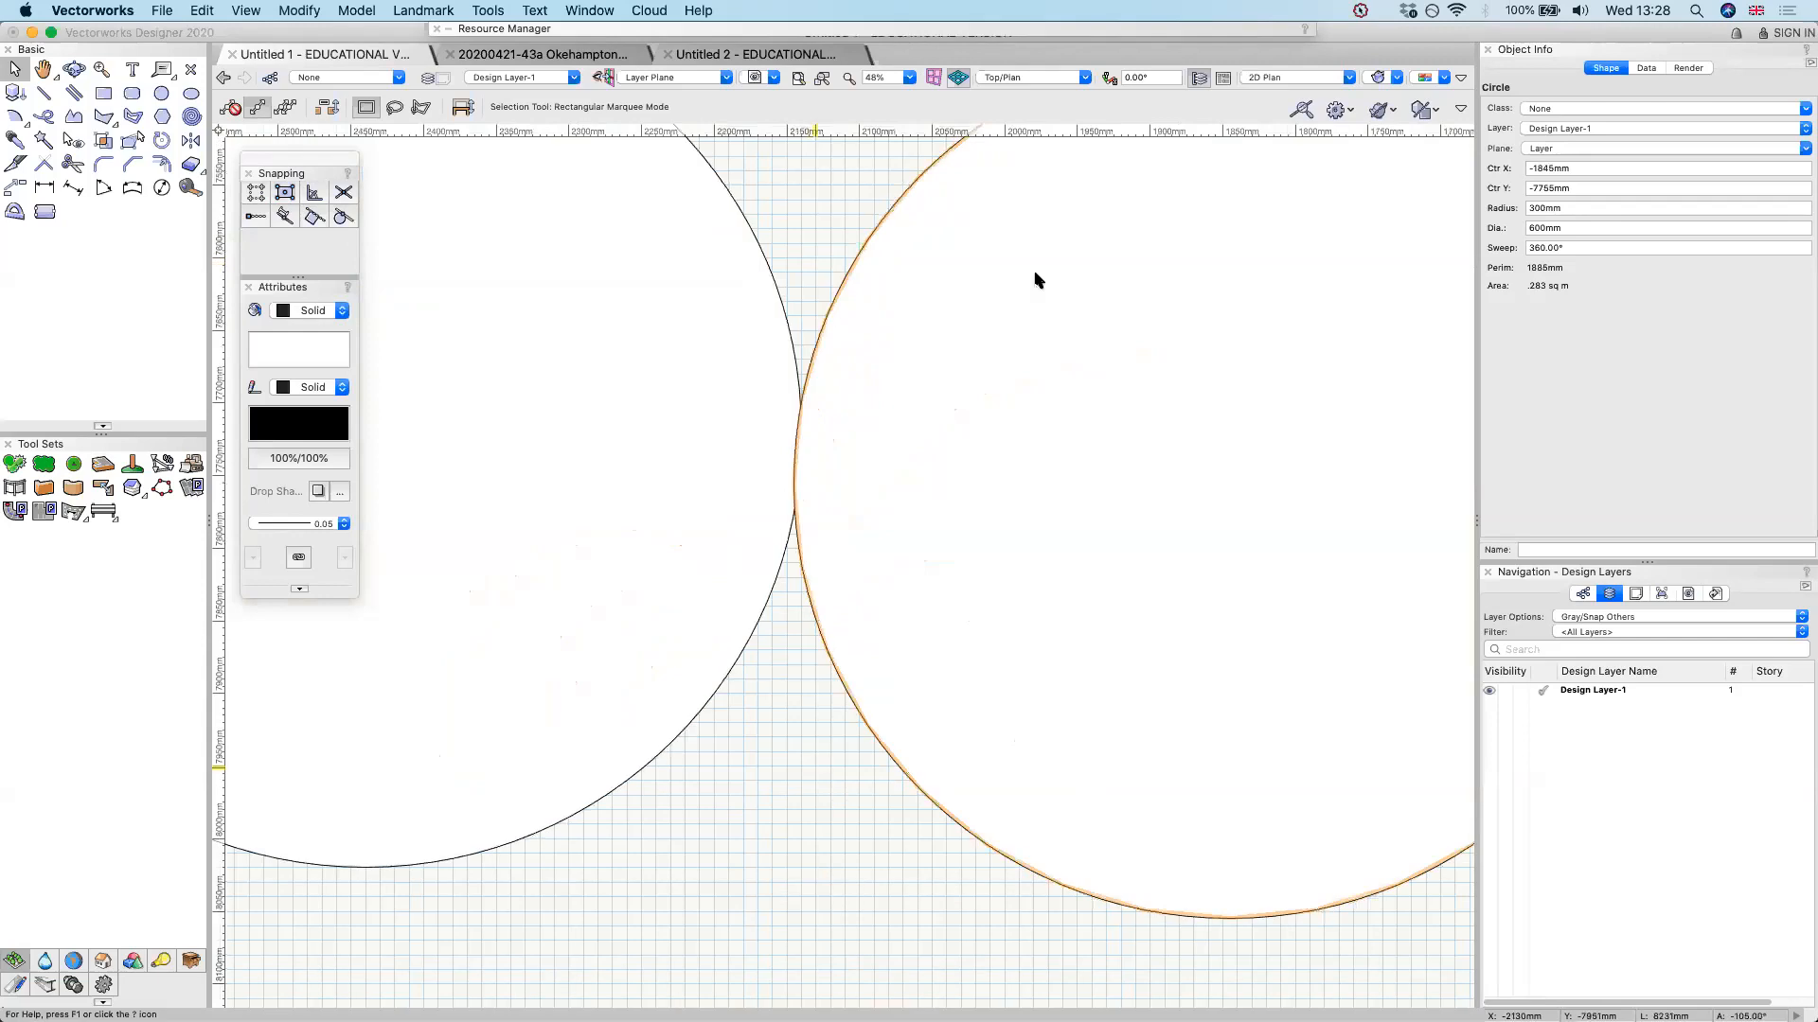
Turn on Snap to Object and move the copied circle so its center-left point meets the original's center-right point
{"action": "left_click", "coordinate": [284, 192]}
{"action": "left_click_drag", "start_coordinate": [978, 655], "coordinate": [1090, 442]}
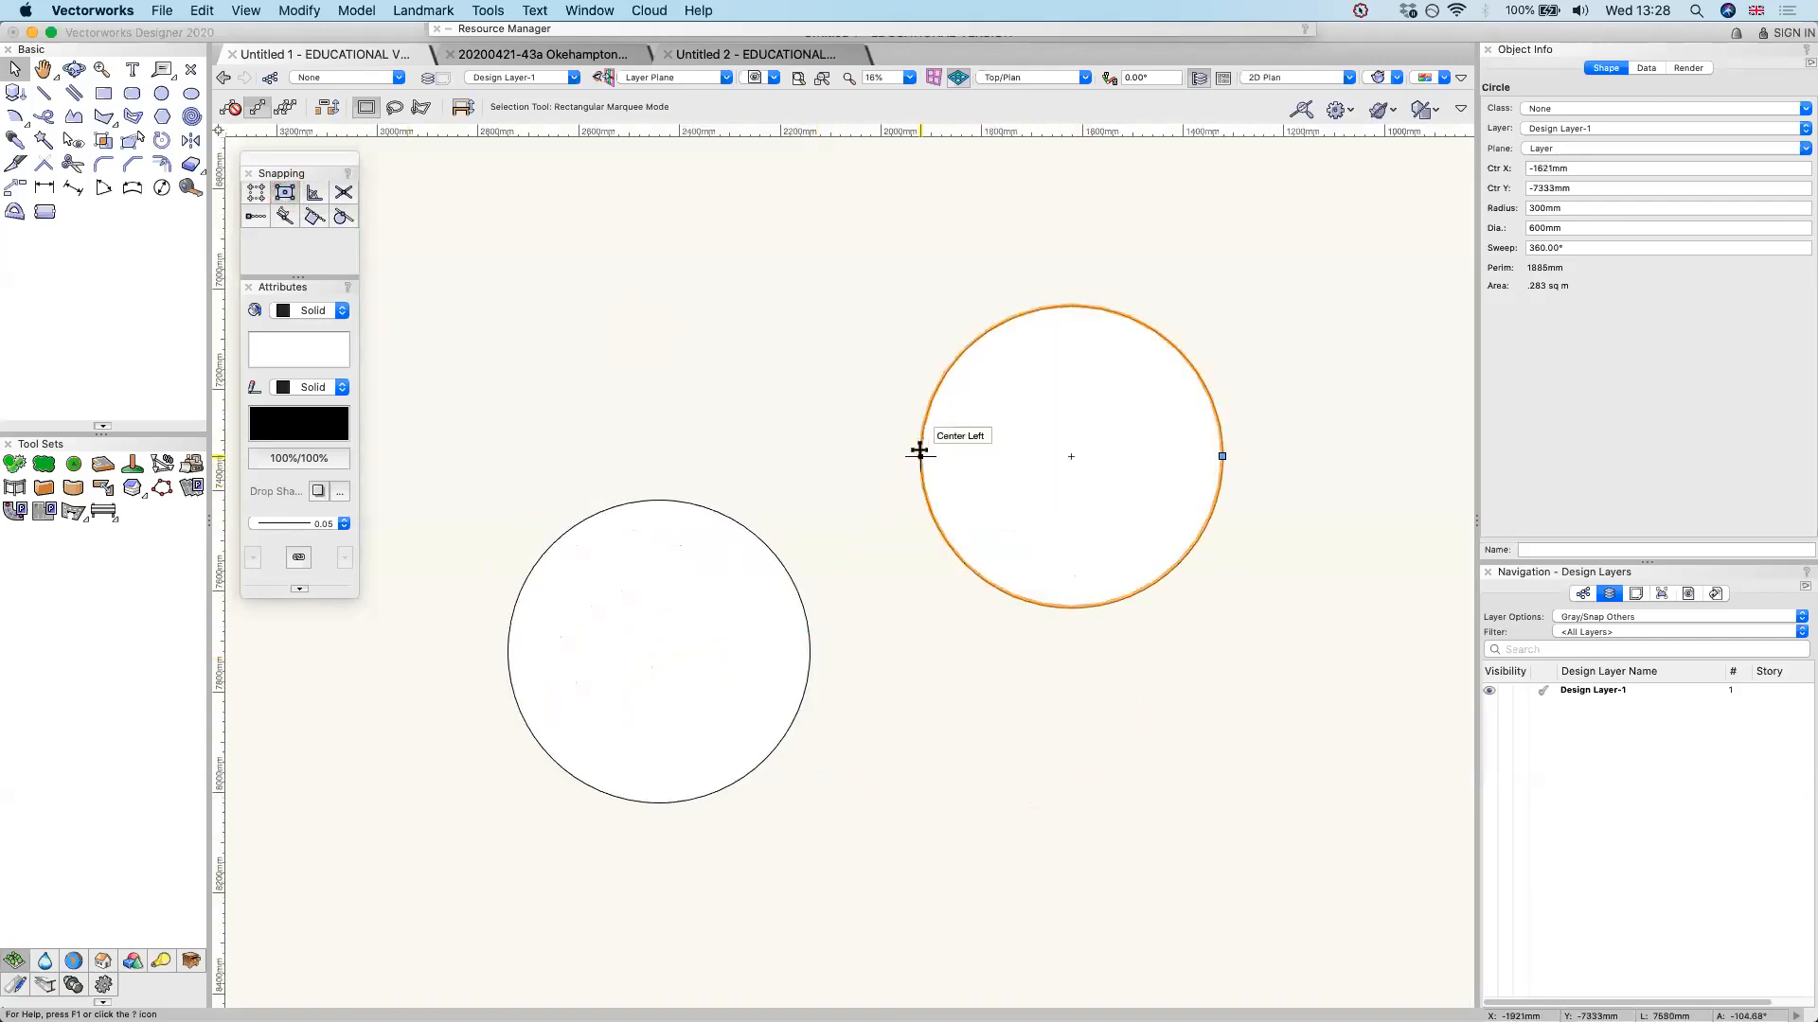
{"action": "left_click_drag", "start_coordinate": [919, 455], "coordinate": [811, 651]}
{"action": "scroll", "coordinate": [809, 651], "scroll_direction": "up", "scroll_amount": 2}
{"action": "scroll", "coordinate": [767, 688], "scroll_direction": "up", "scroll_amount": 8}
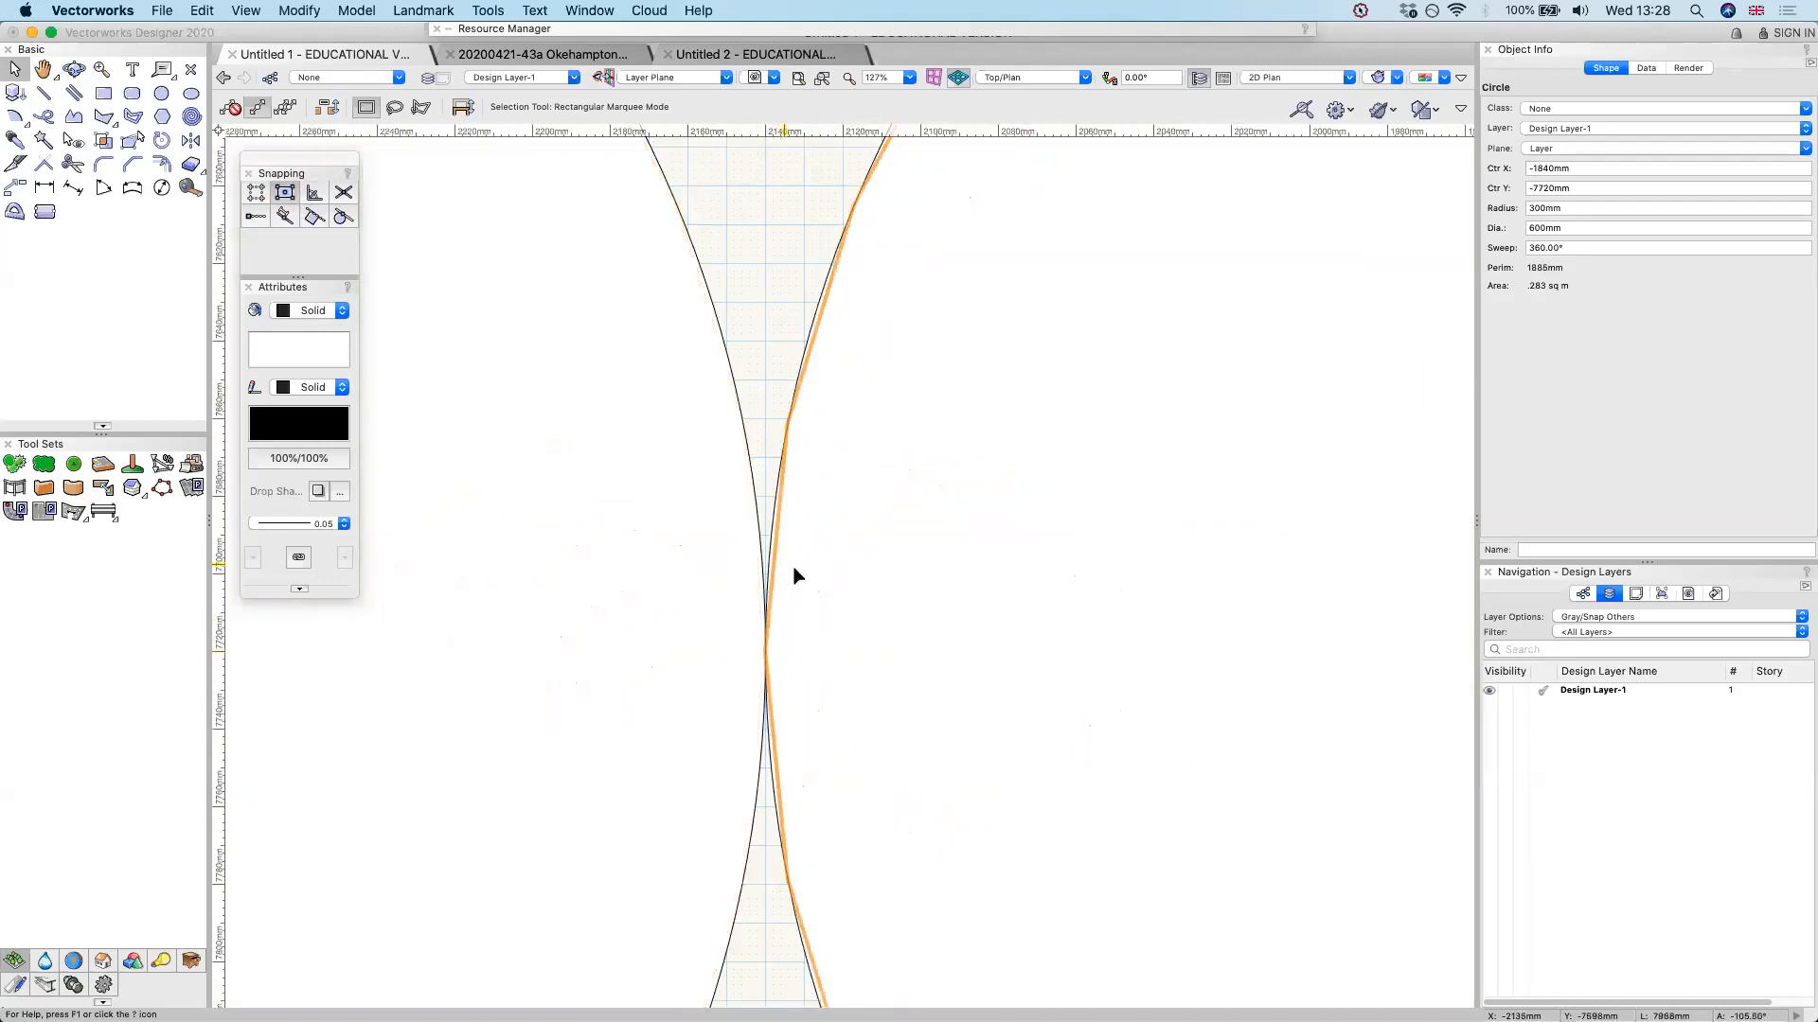
{"action": "scroll", "coordinate": [799, 633], "scroll_direction": "down", "scroll_amount": 10}
{"action": "left_click", "coordinate": [468, 237]}
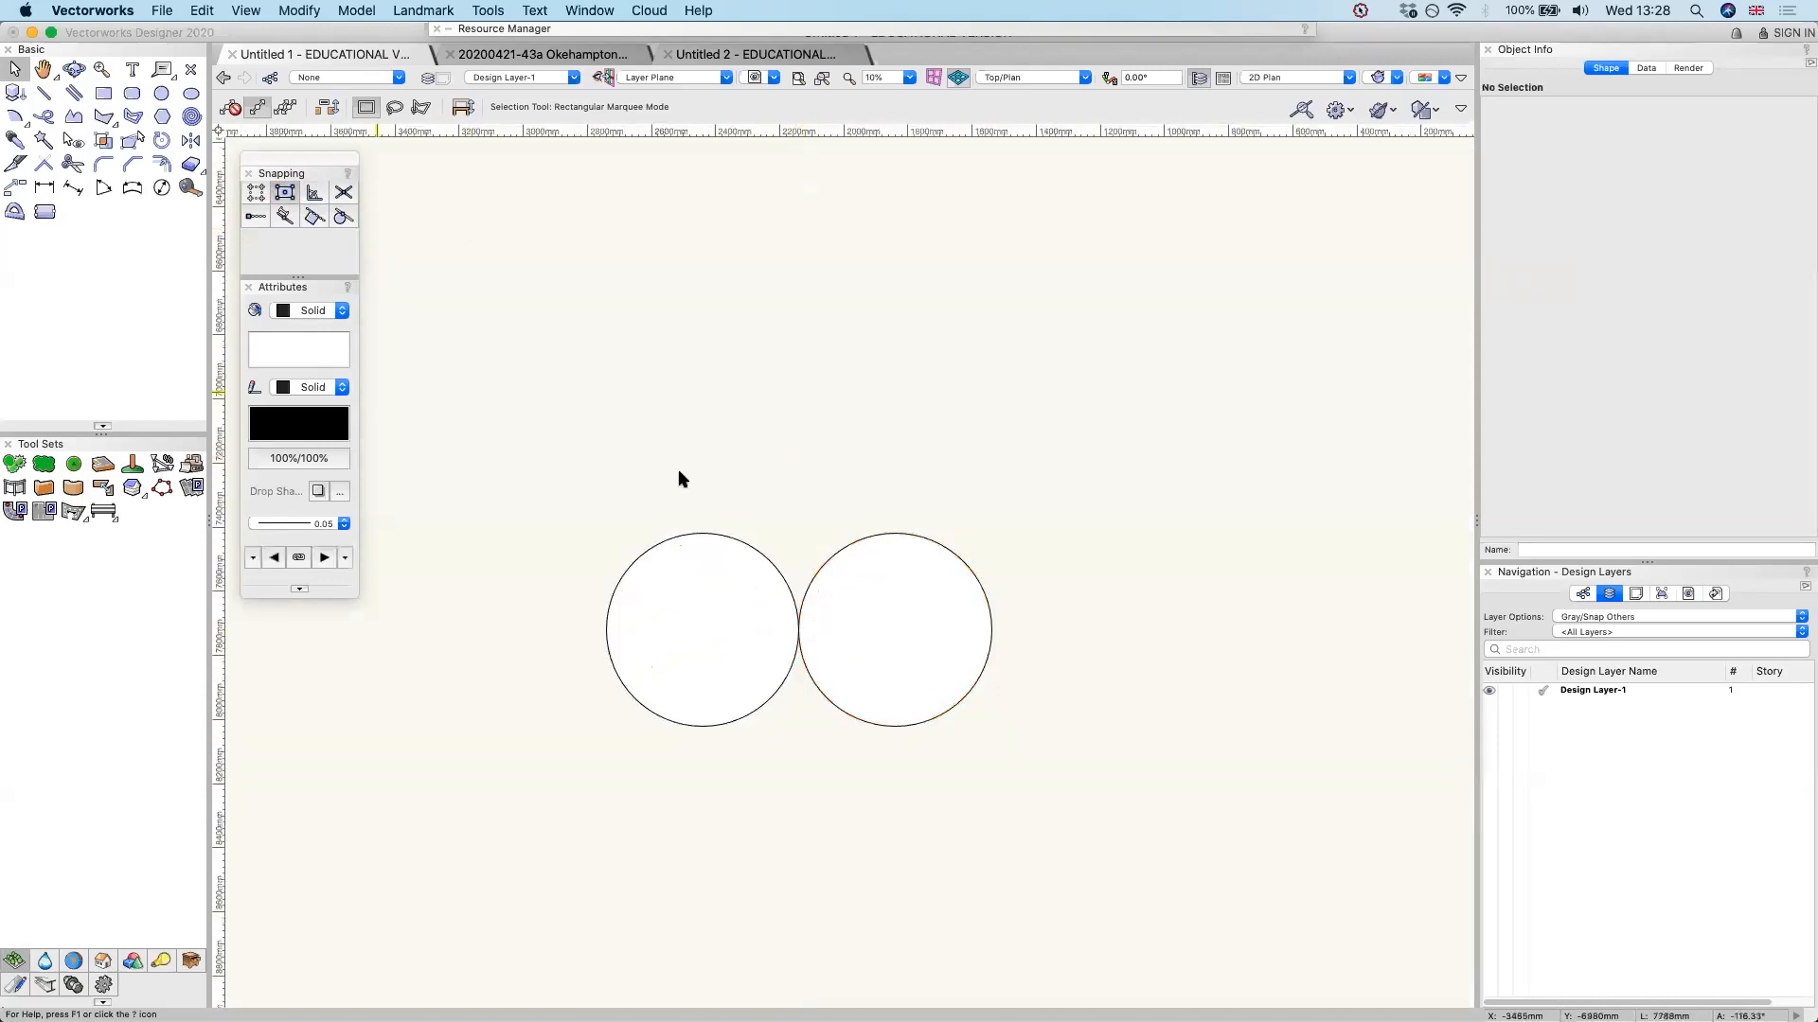
Turn on Snap to Angle, duplicate both circles and snap the copies directly above the originals to form a two-by-two block
{"action": "left_click", "coordinate": [316, 196]}
{"action": "left_click_drag", "start_coordinate": [898, 624], "coordinate": [804, 640]}
{"action": "left_click_drag", "start_coordinate": [494, 433], "coordinate": [1085, 820]}
{"action": "key", "text": "super+d"}
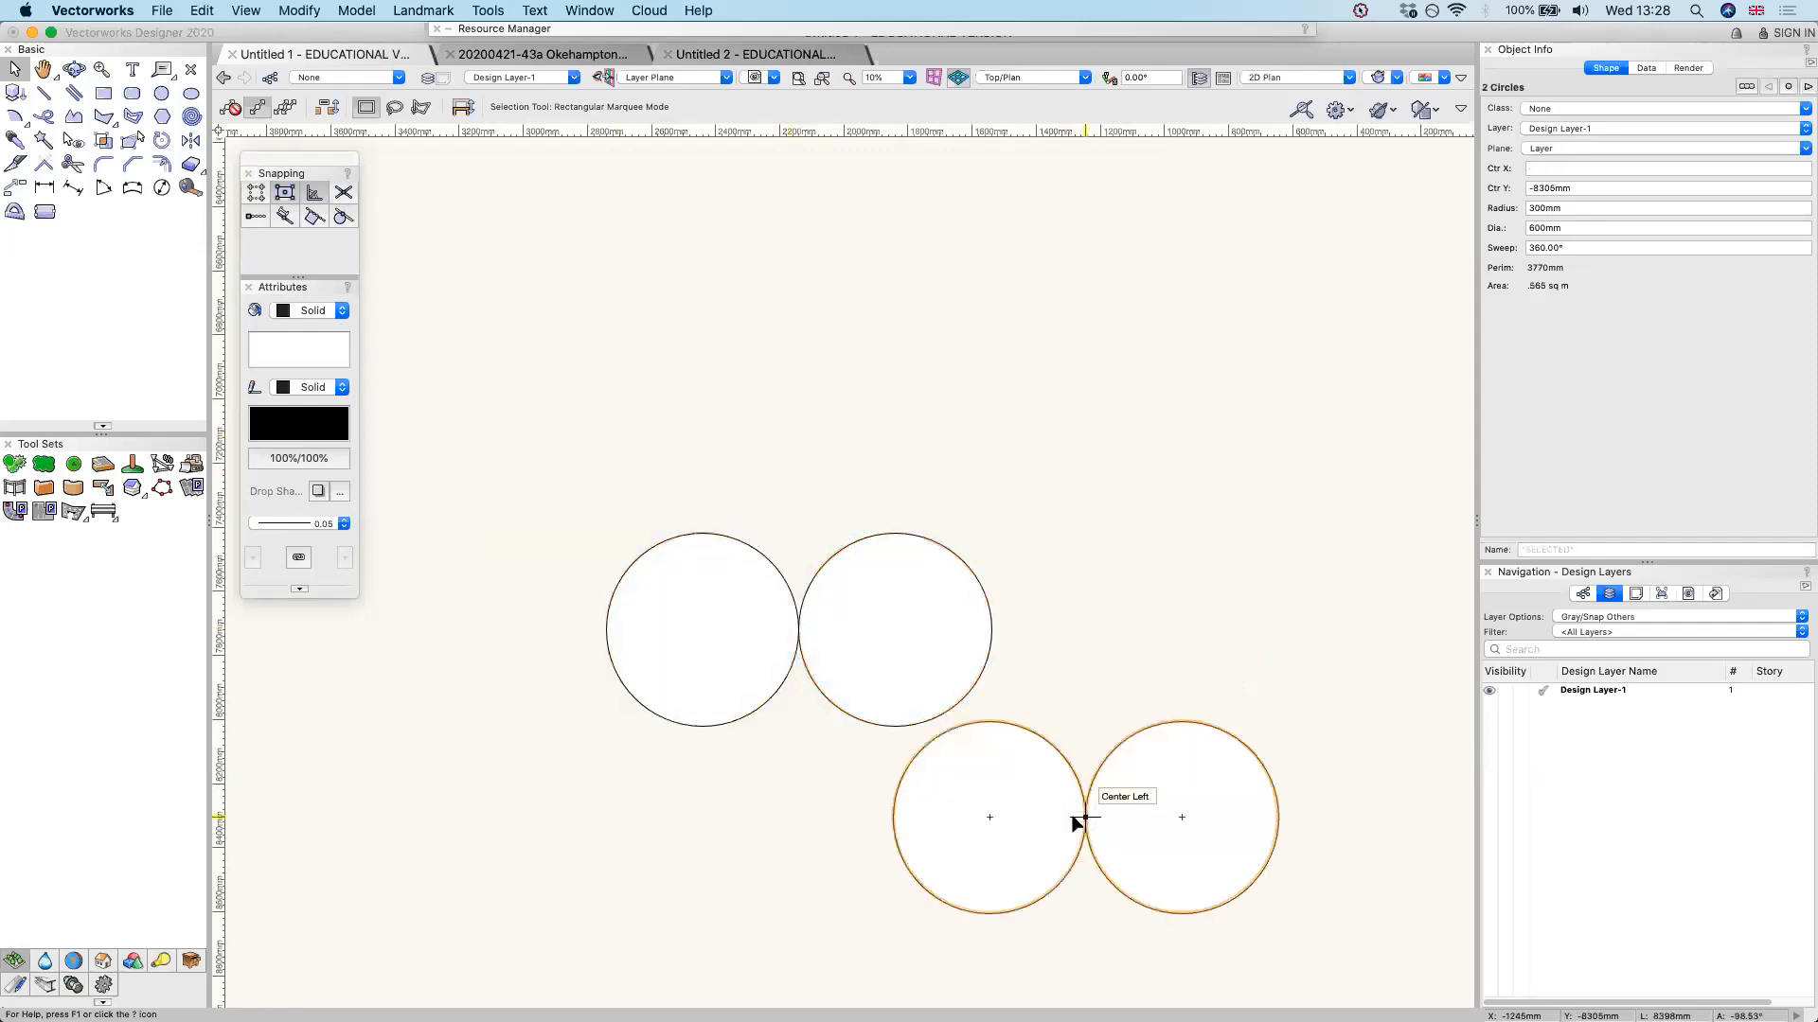
{"action": "left_click_drag", "start_coordinate": [990, 913], "coordinate": [702, 533]}
{"action": "left_click", "coordinate": [1059, 427]}
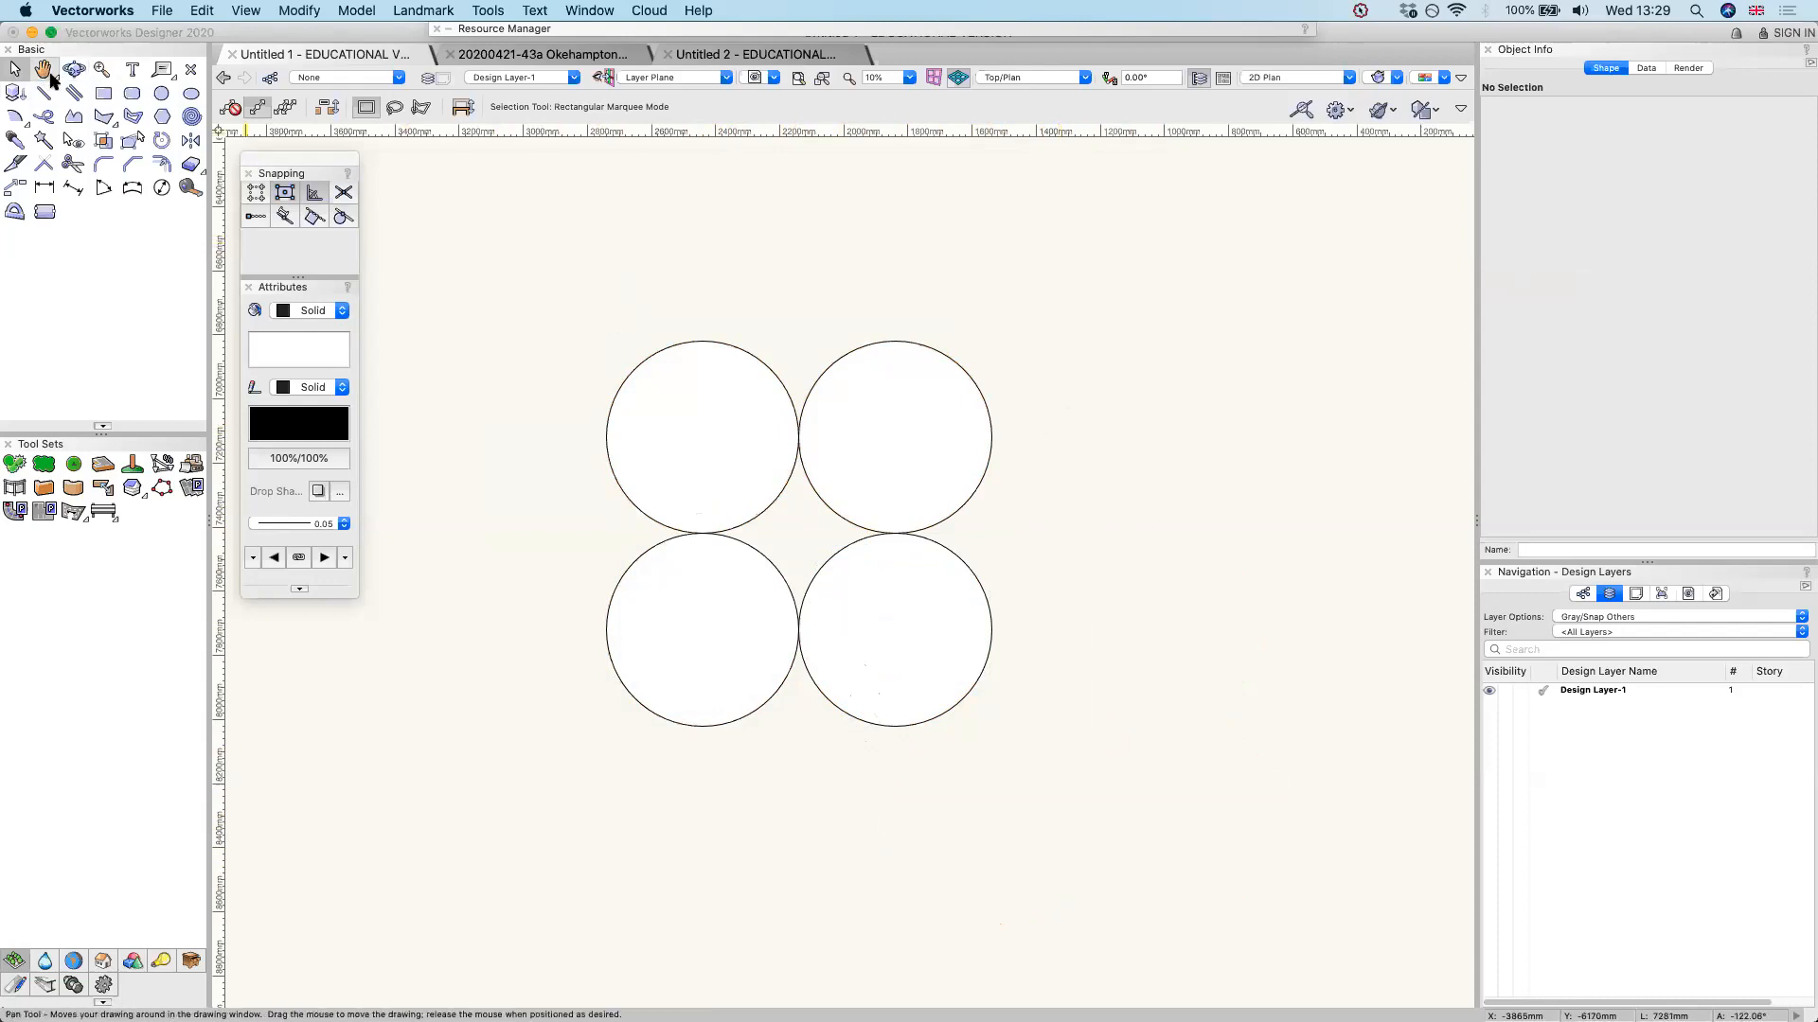
Add the text "Alchemilla" at 144 pt inside the upper-right circle of the two-by-two block
{"action": "left_click", "coordinate": [133, 69]}
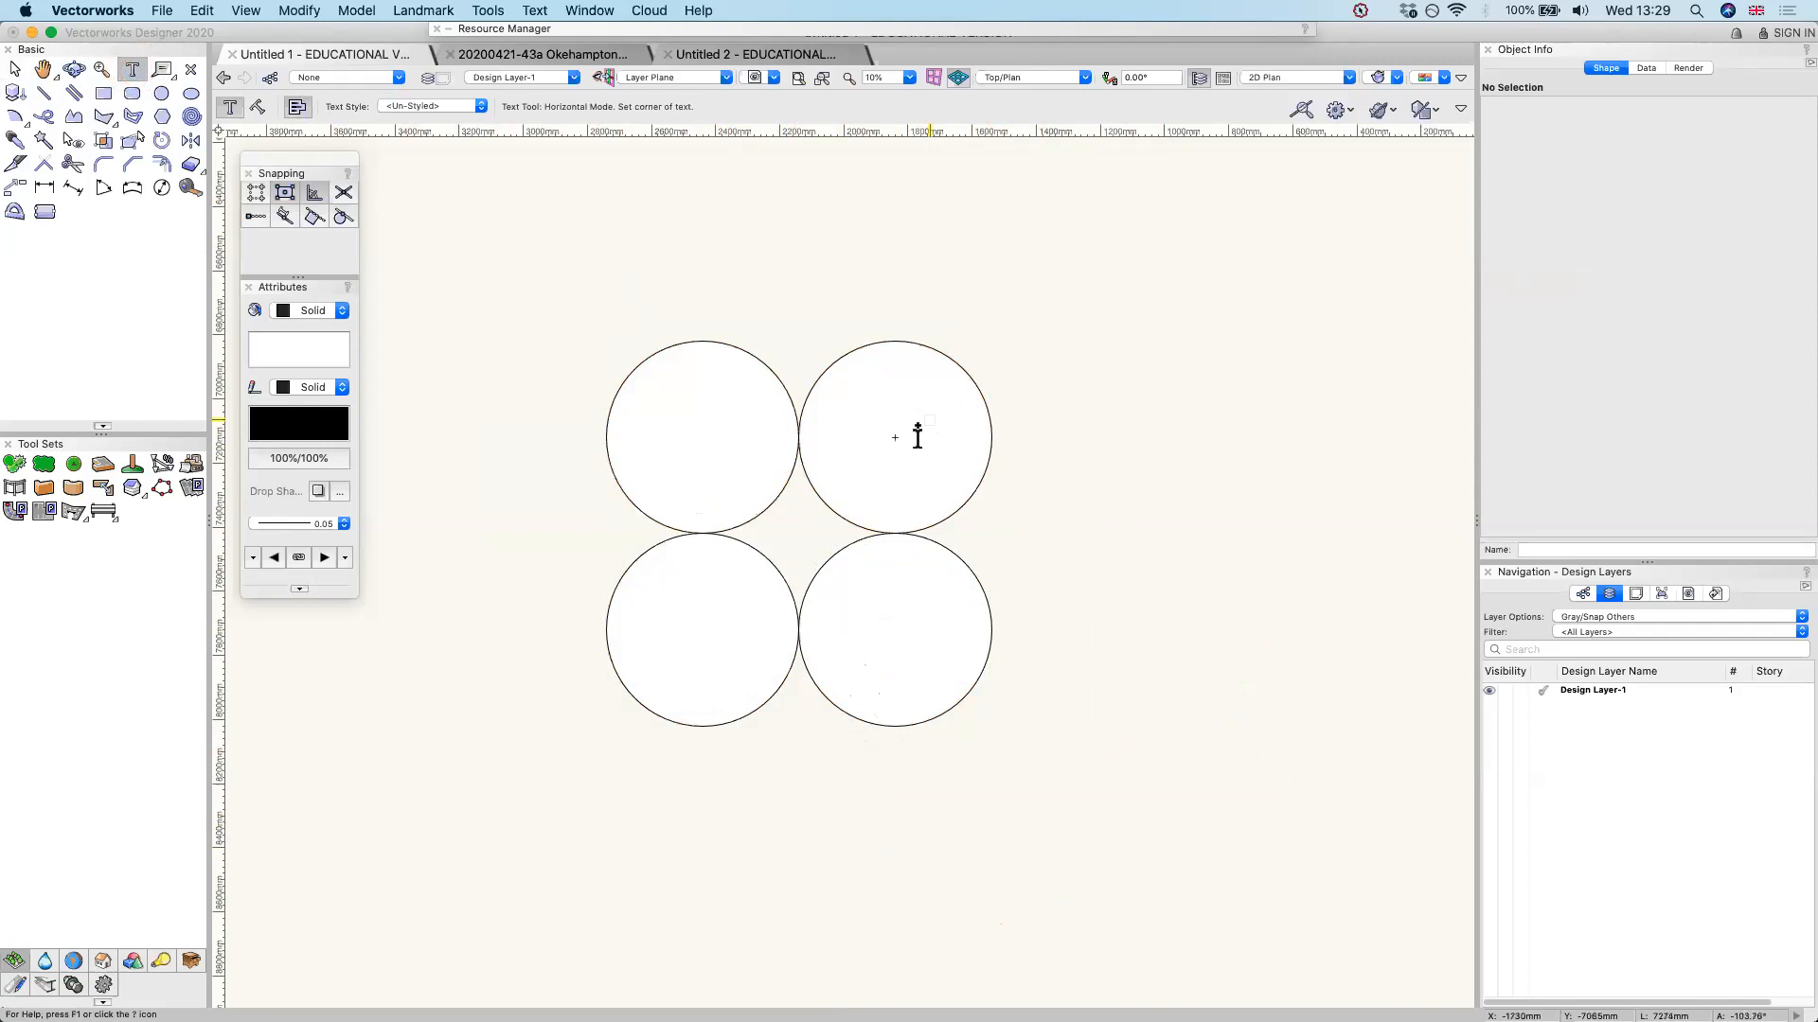
{"action": "left_click", "coordinate": [867, 428]}
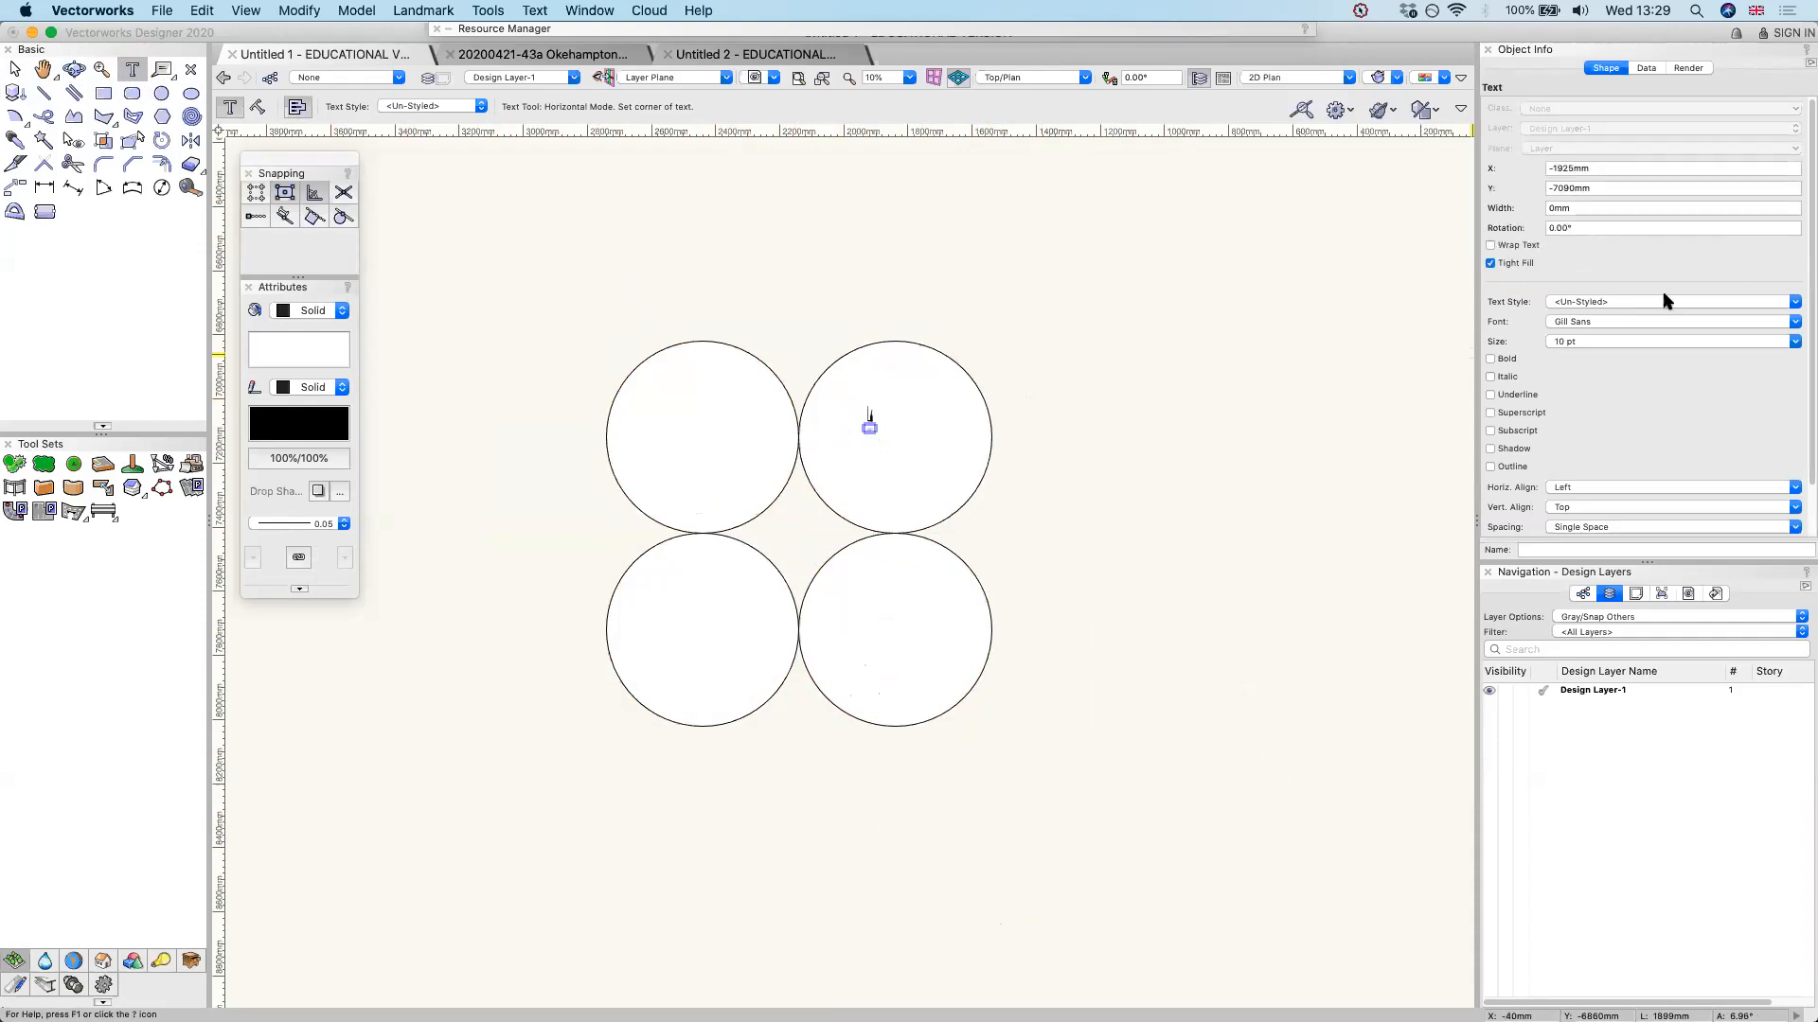
{"action": "left_click", "coordinate": [1617, 343]}
{"action": "left_click", "coordinate": [1621, 594]}
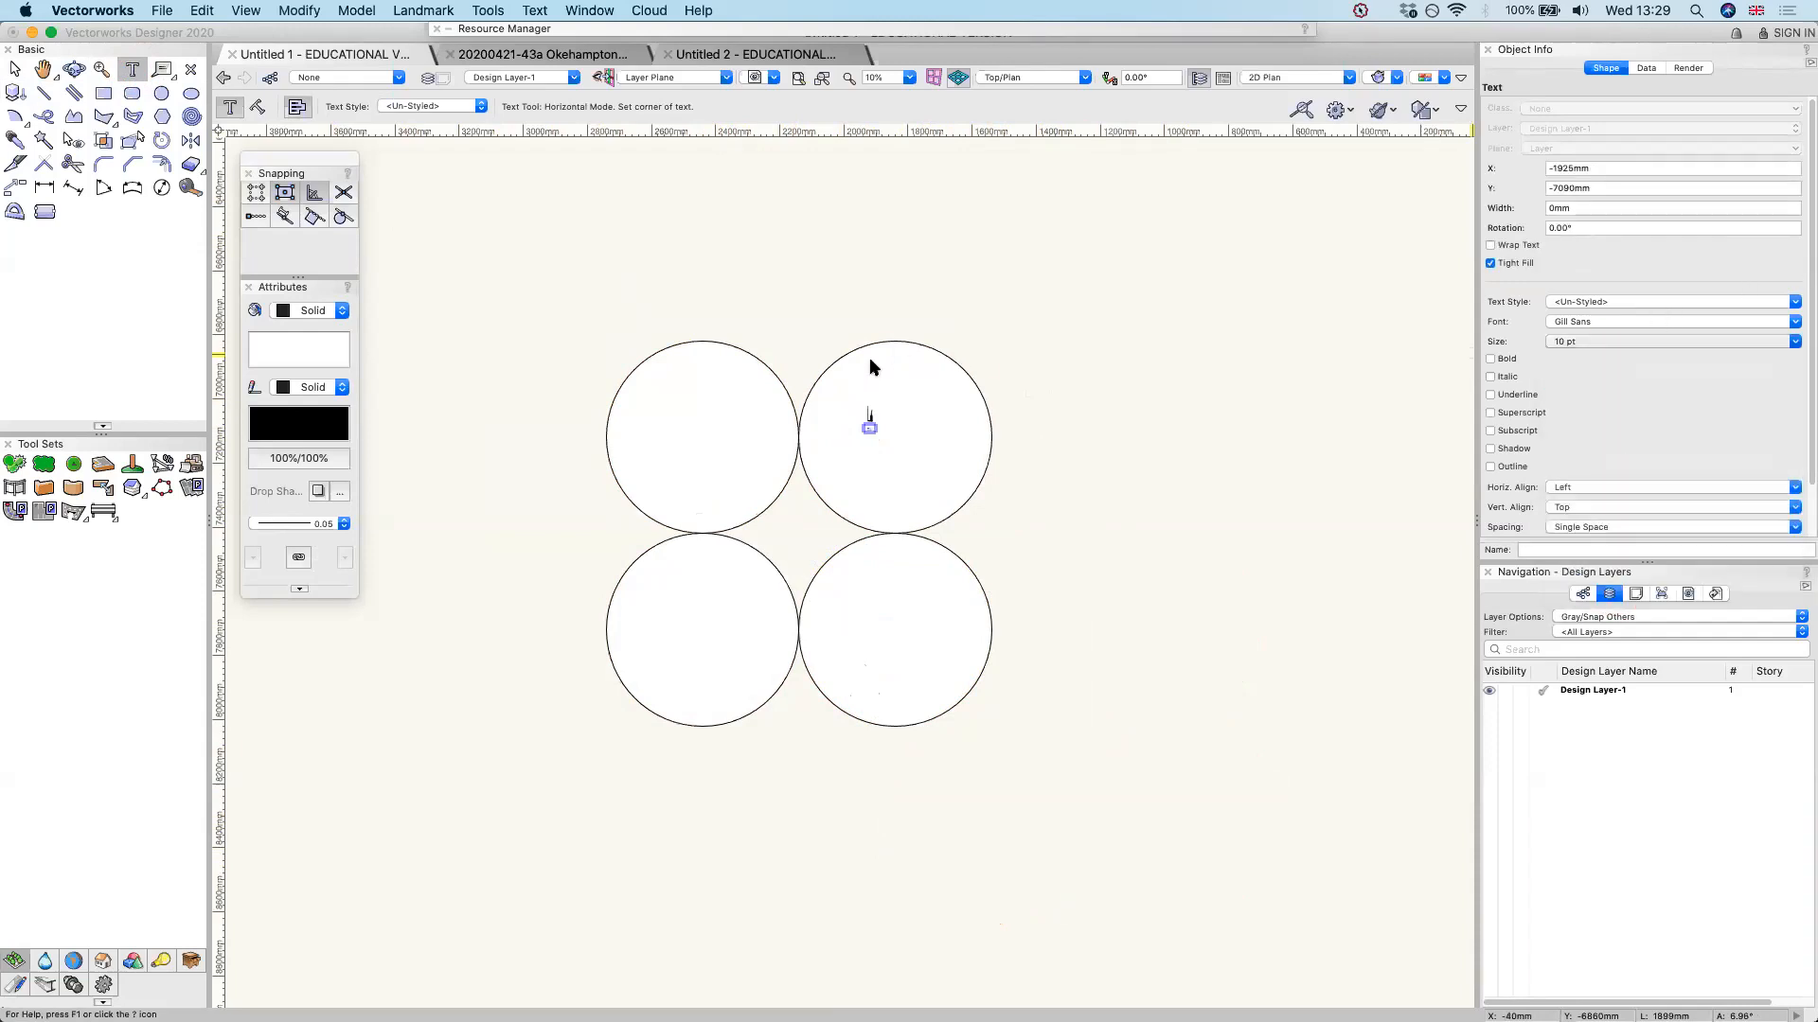
{"action": "scroll", "coordinate": [855, 383], "scroll_direction": "up", "scroll_amount": 3}
{"action": "key", "text": "Escape"}
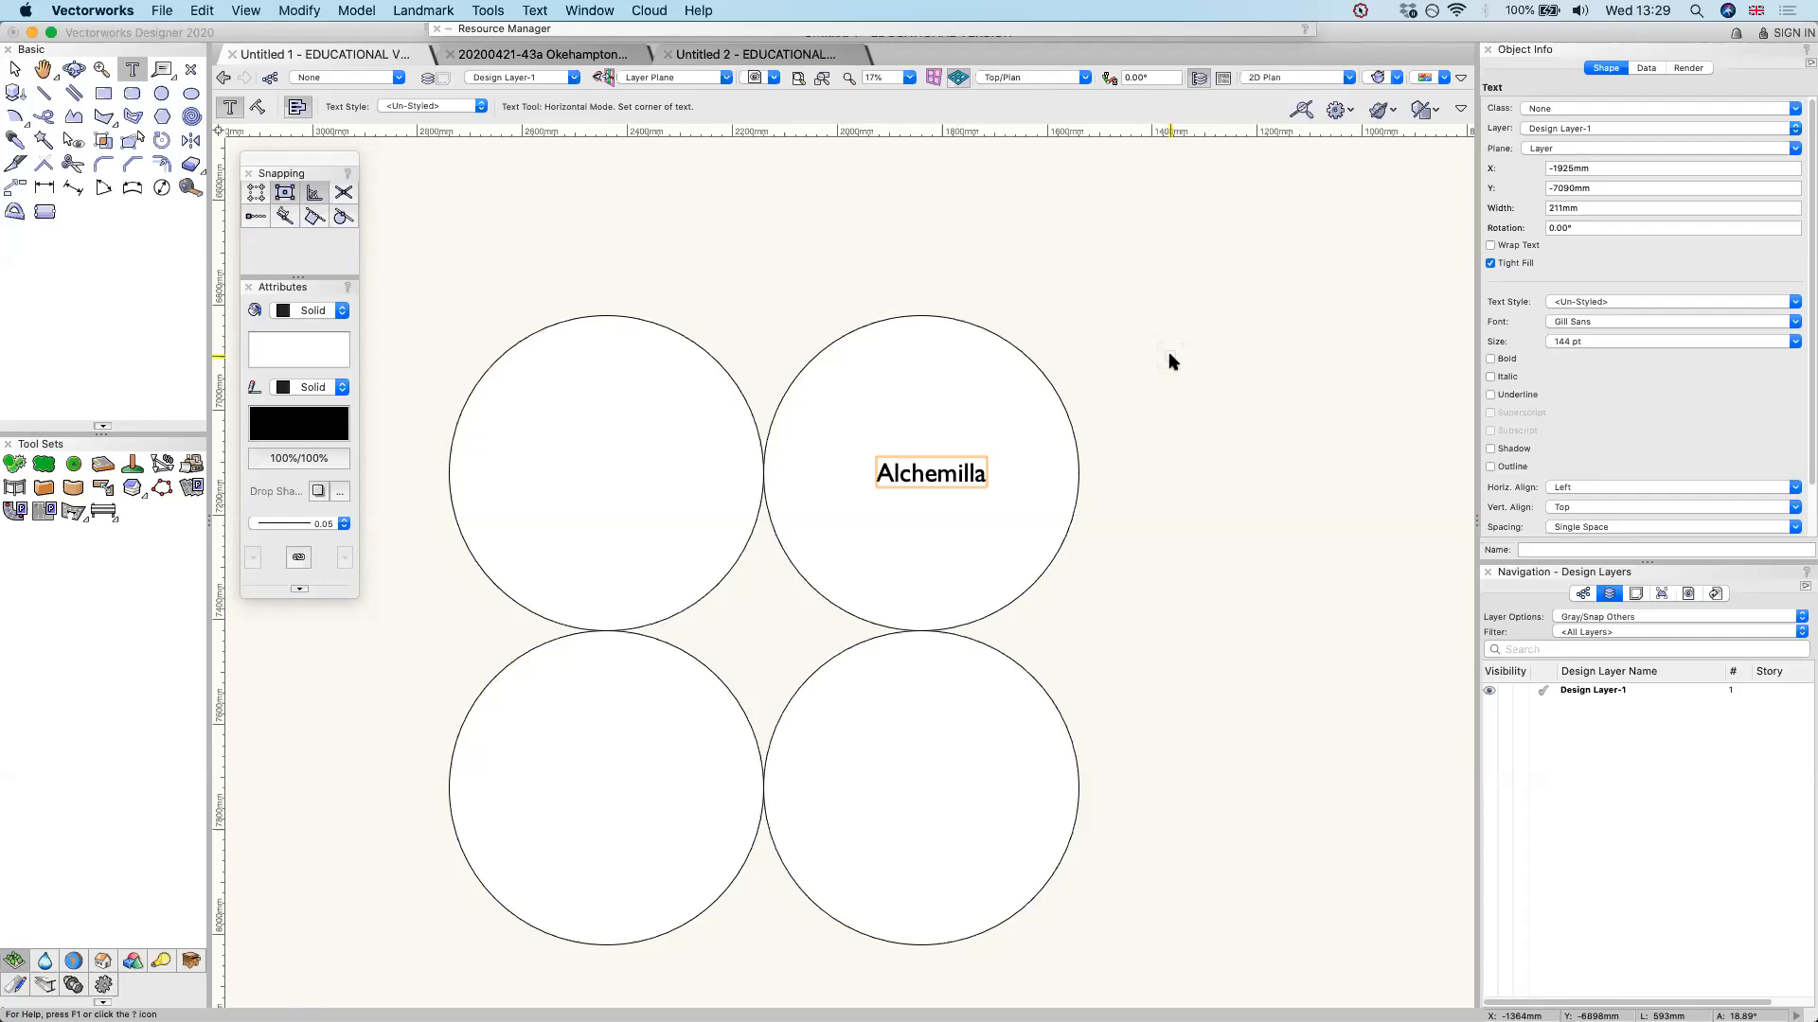
{"action": "left_click", "coordinate": [1370, 581]}
Open the recent file 20200421-The Fishery-Masterplan-v2.3.vwx
{"action": "scroll", "coordinate": [929, 374], "scroll_direction": "down", "scroll_amount": 2}
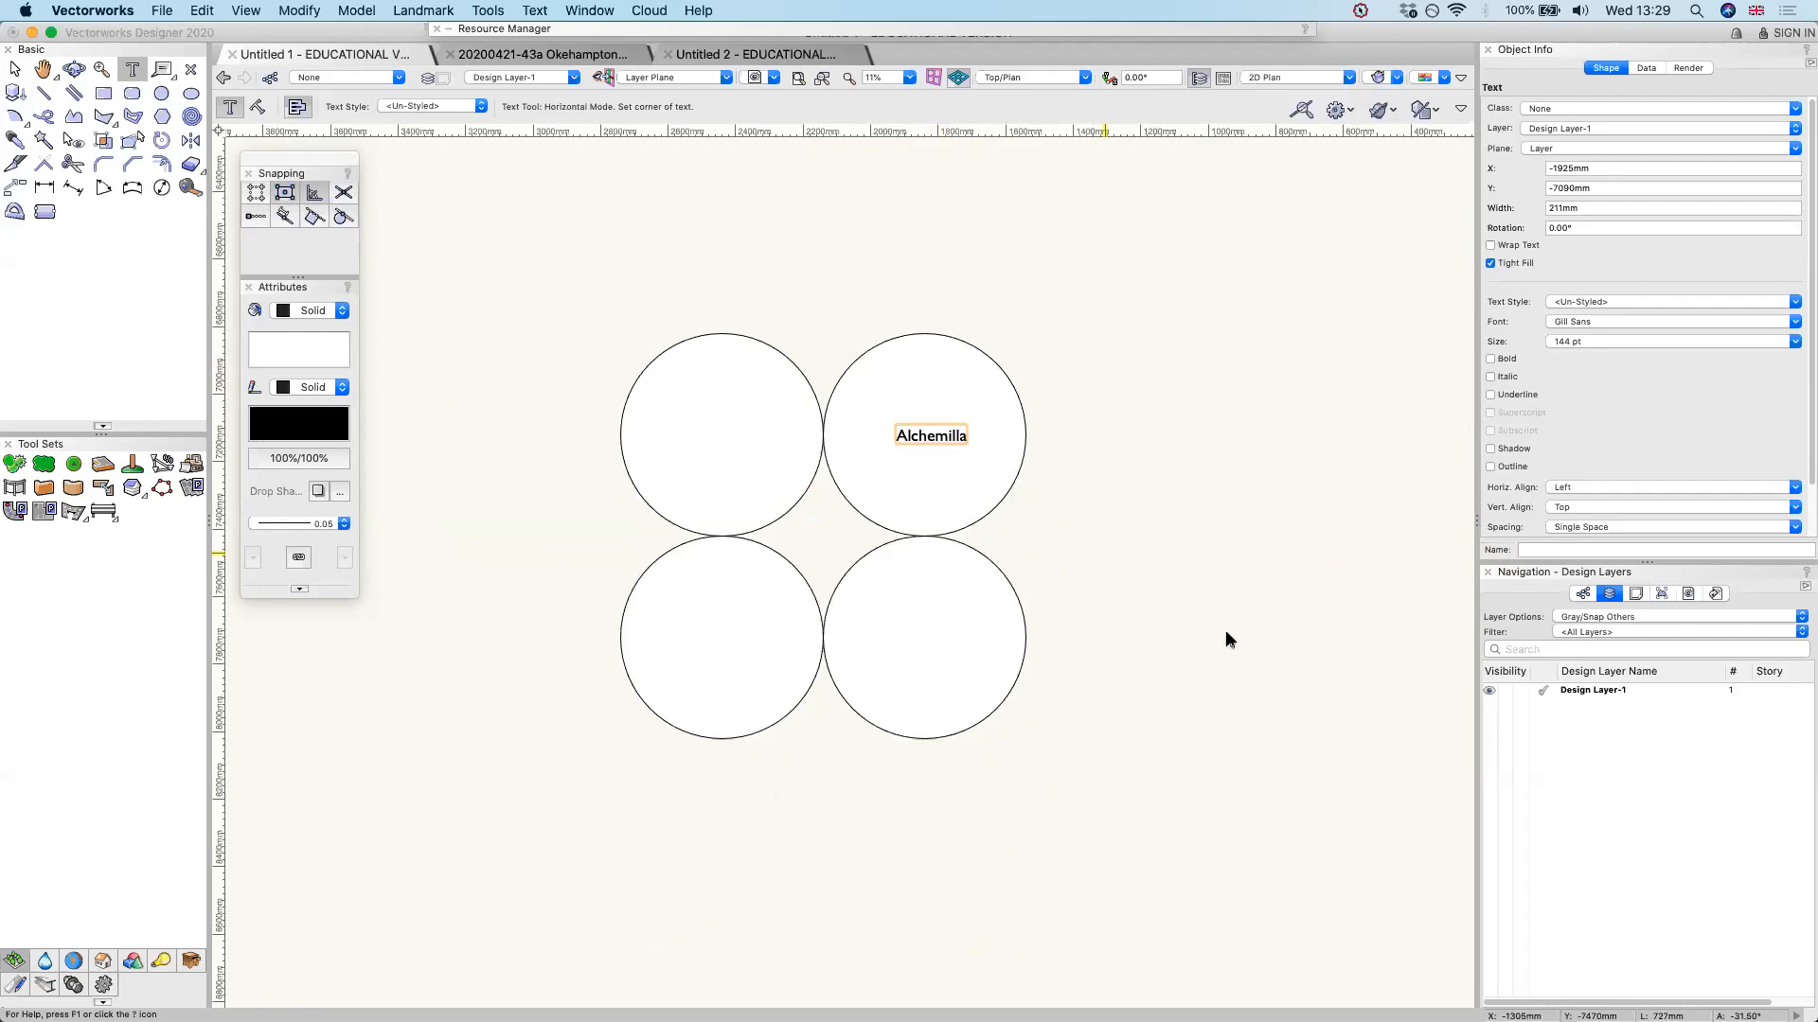
{"action": "scroll", "coordinate": [805, 768], "scroll_direction": "down", "scroll_amount": 1}
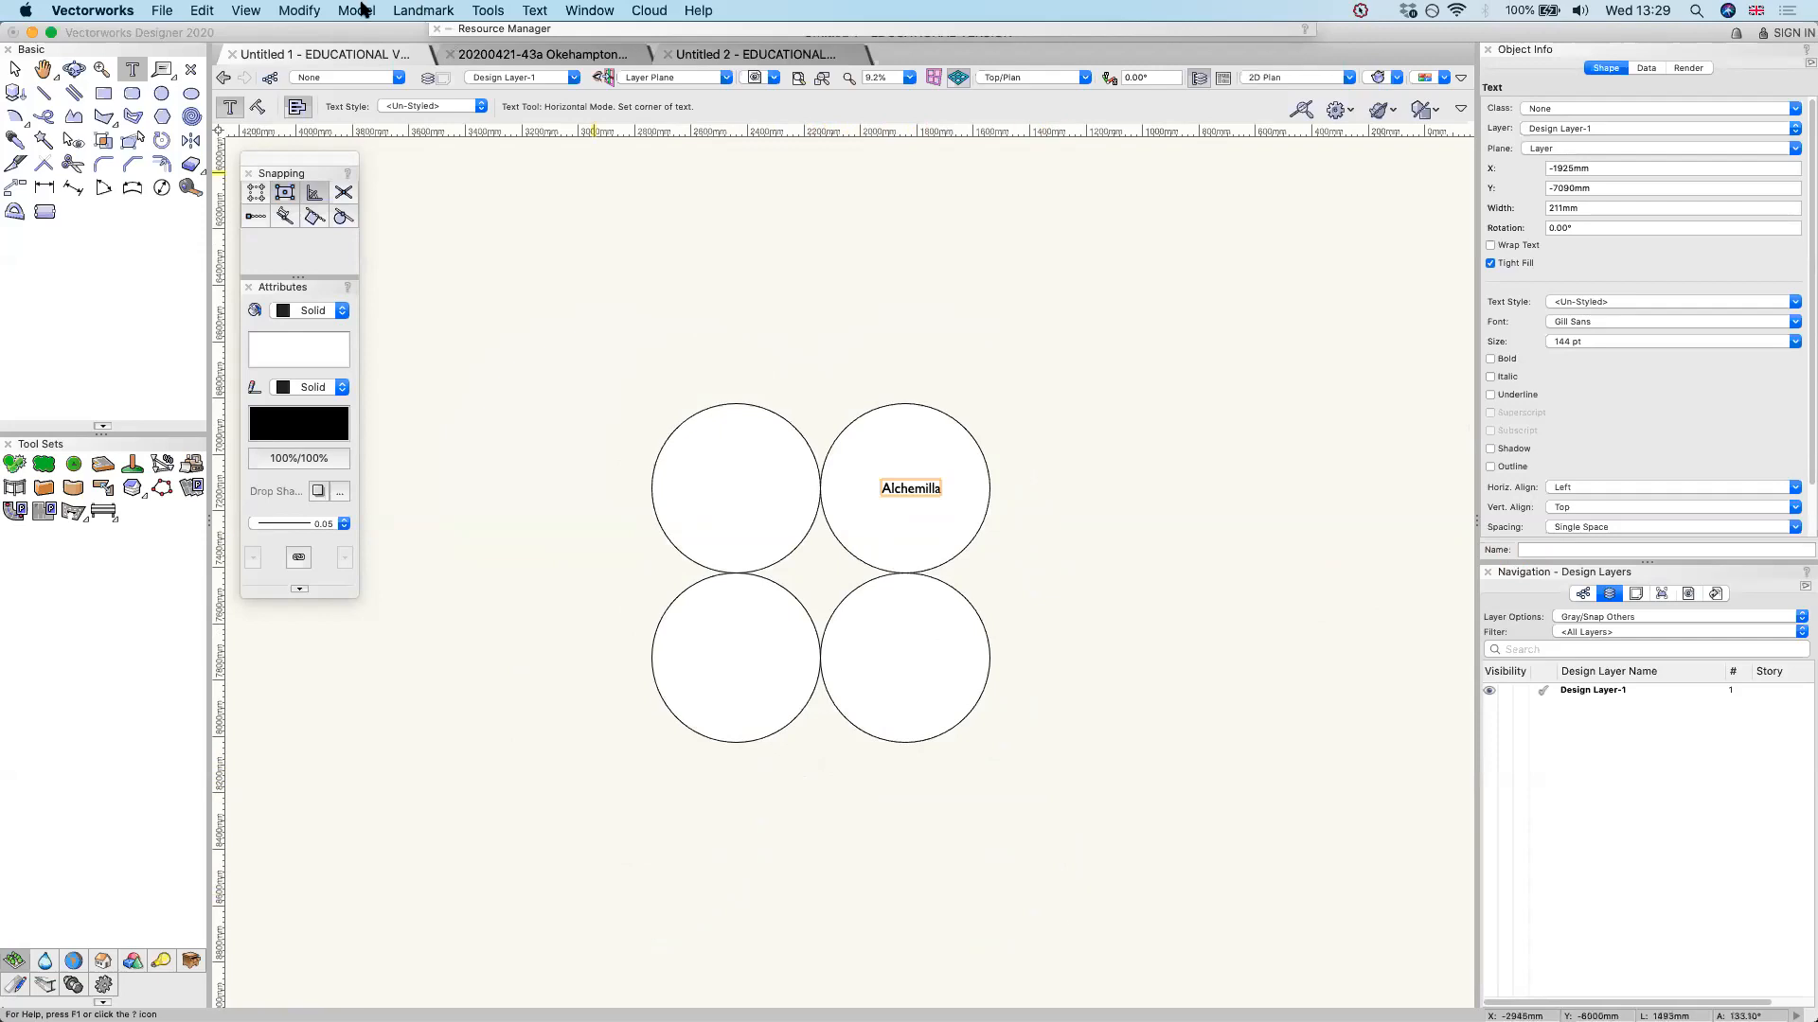
{"action": "left_click", "coordinate": [159, 11]}
{"action": "mouse_move", "coordinate": [190, 70]}
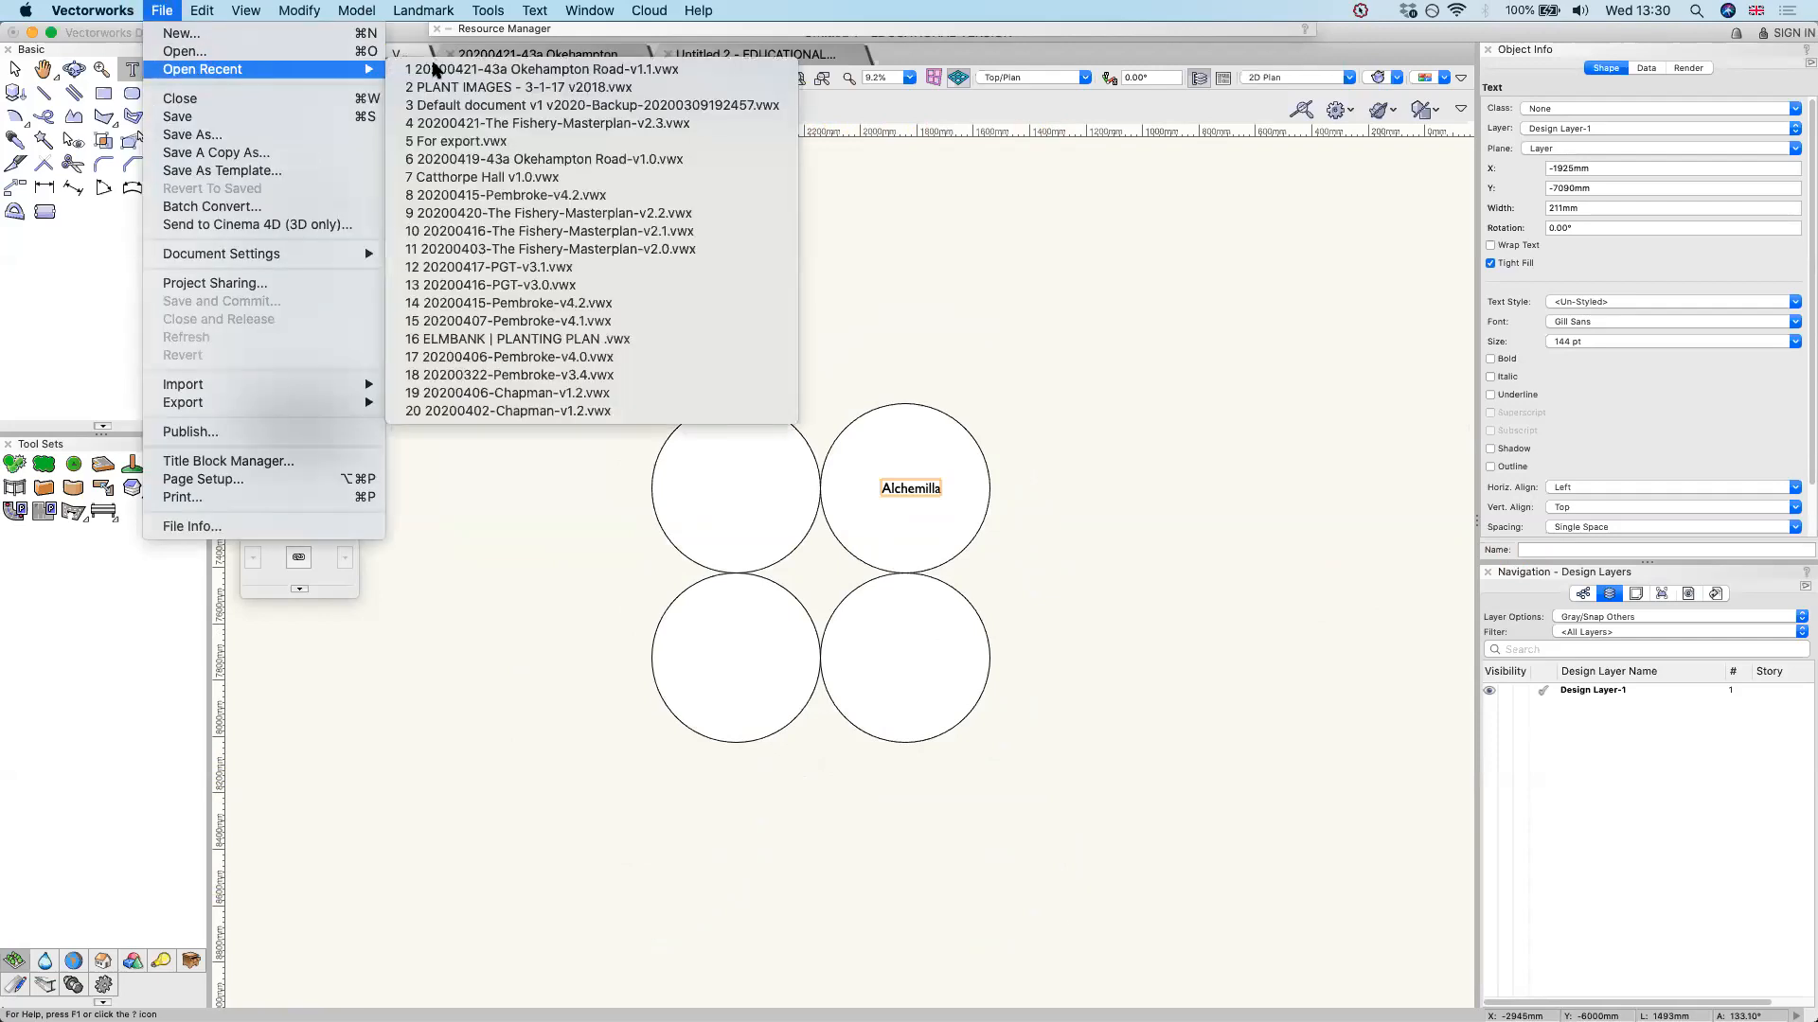
{"action": "left_click", "coordinate": [641, 126]}
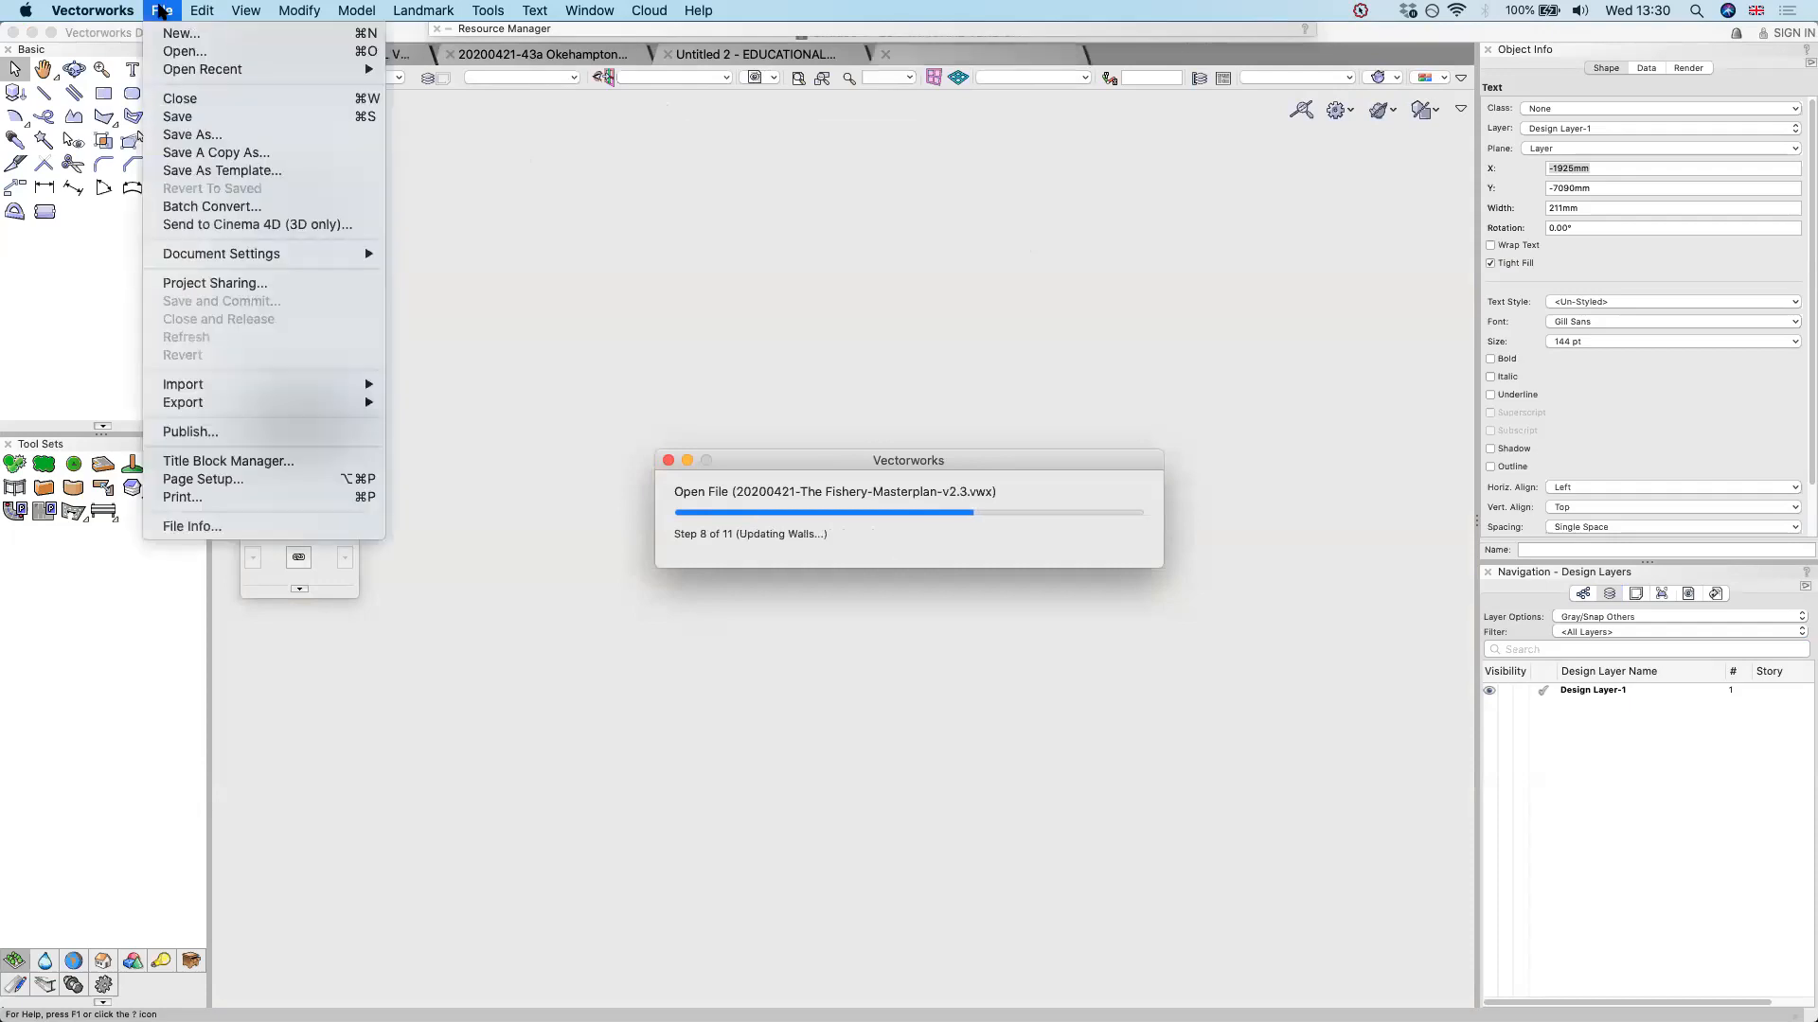
{"action": "mouse_move", "coordinate": [186, 72]}
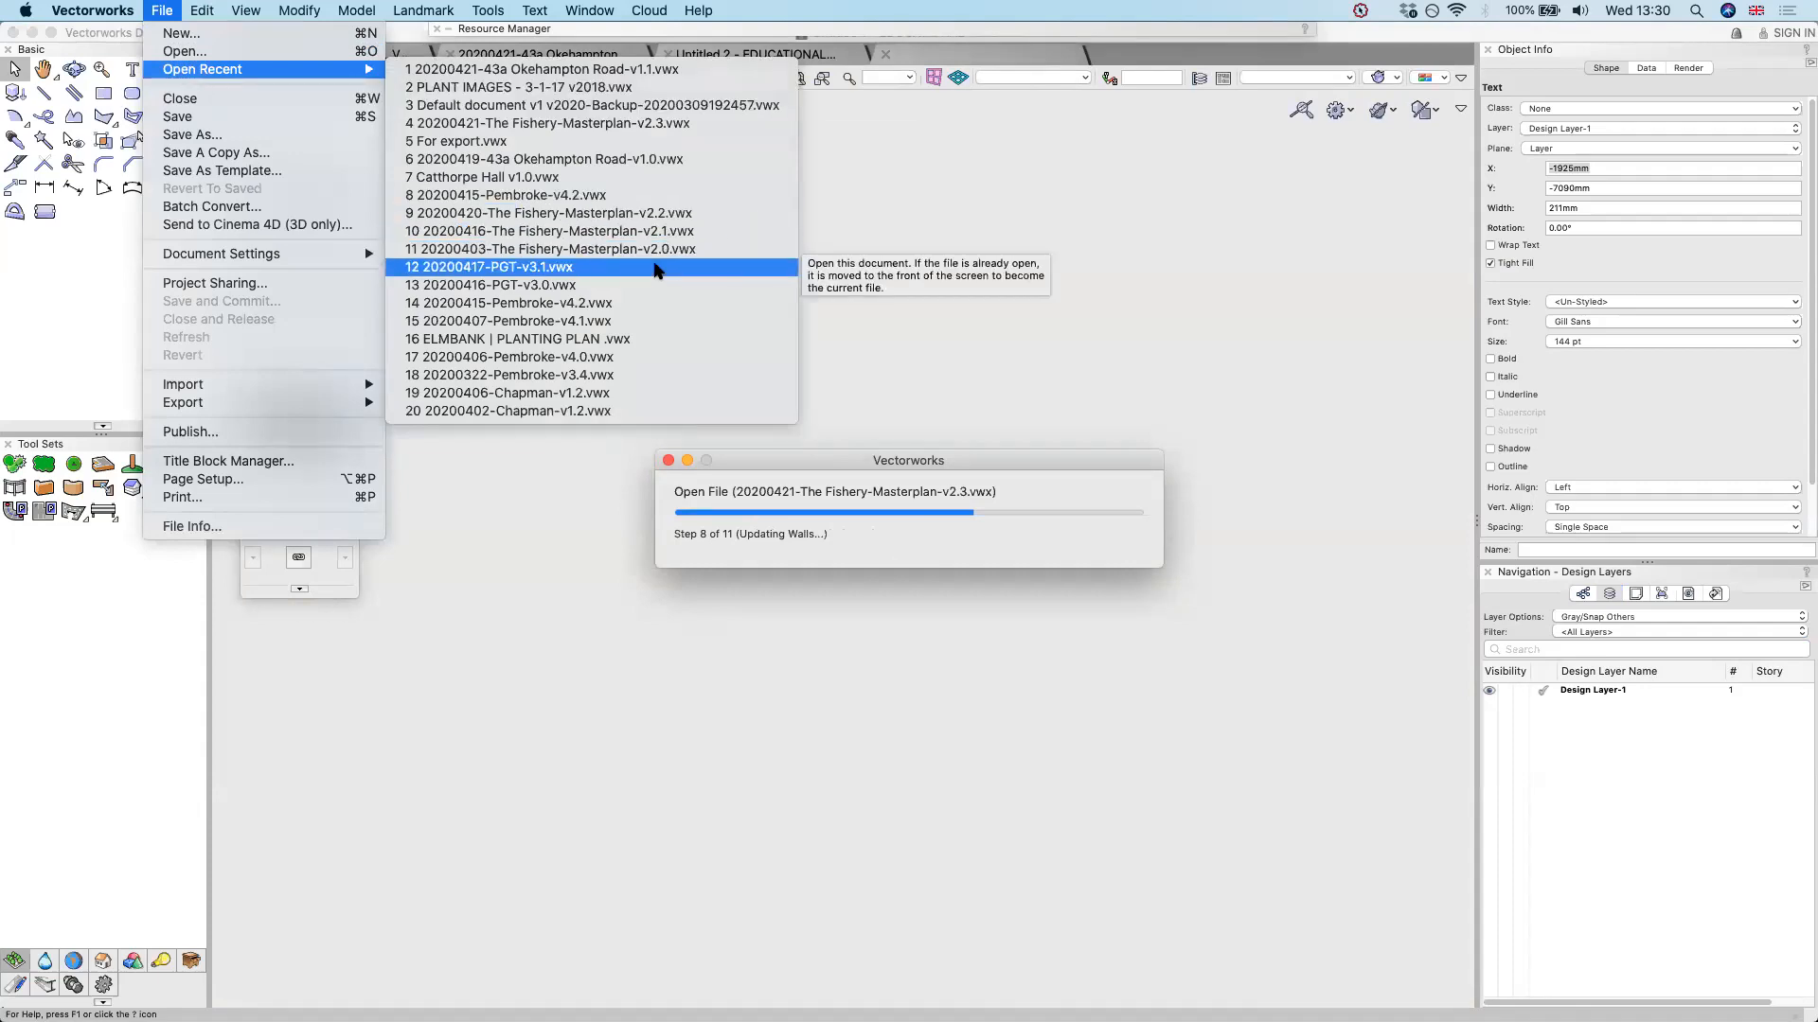
{"action": "left_click", "coordinate": [654, 265]}
{"action": "left_click", "coordinate": [1114, 405]}
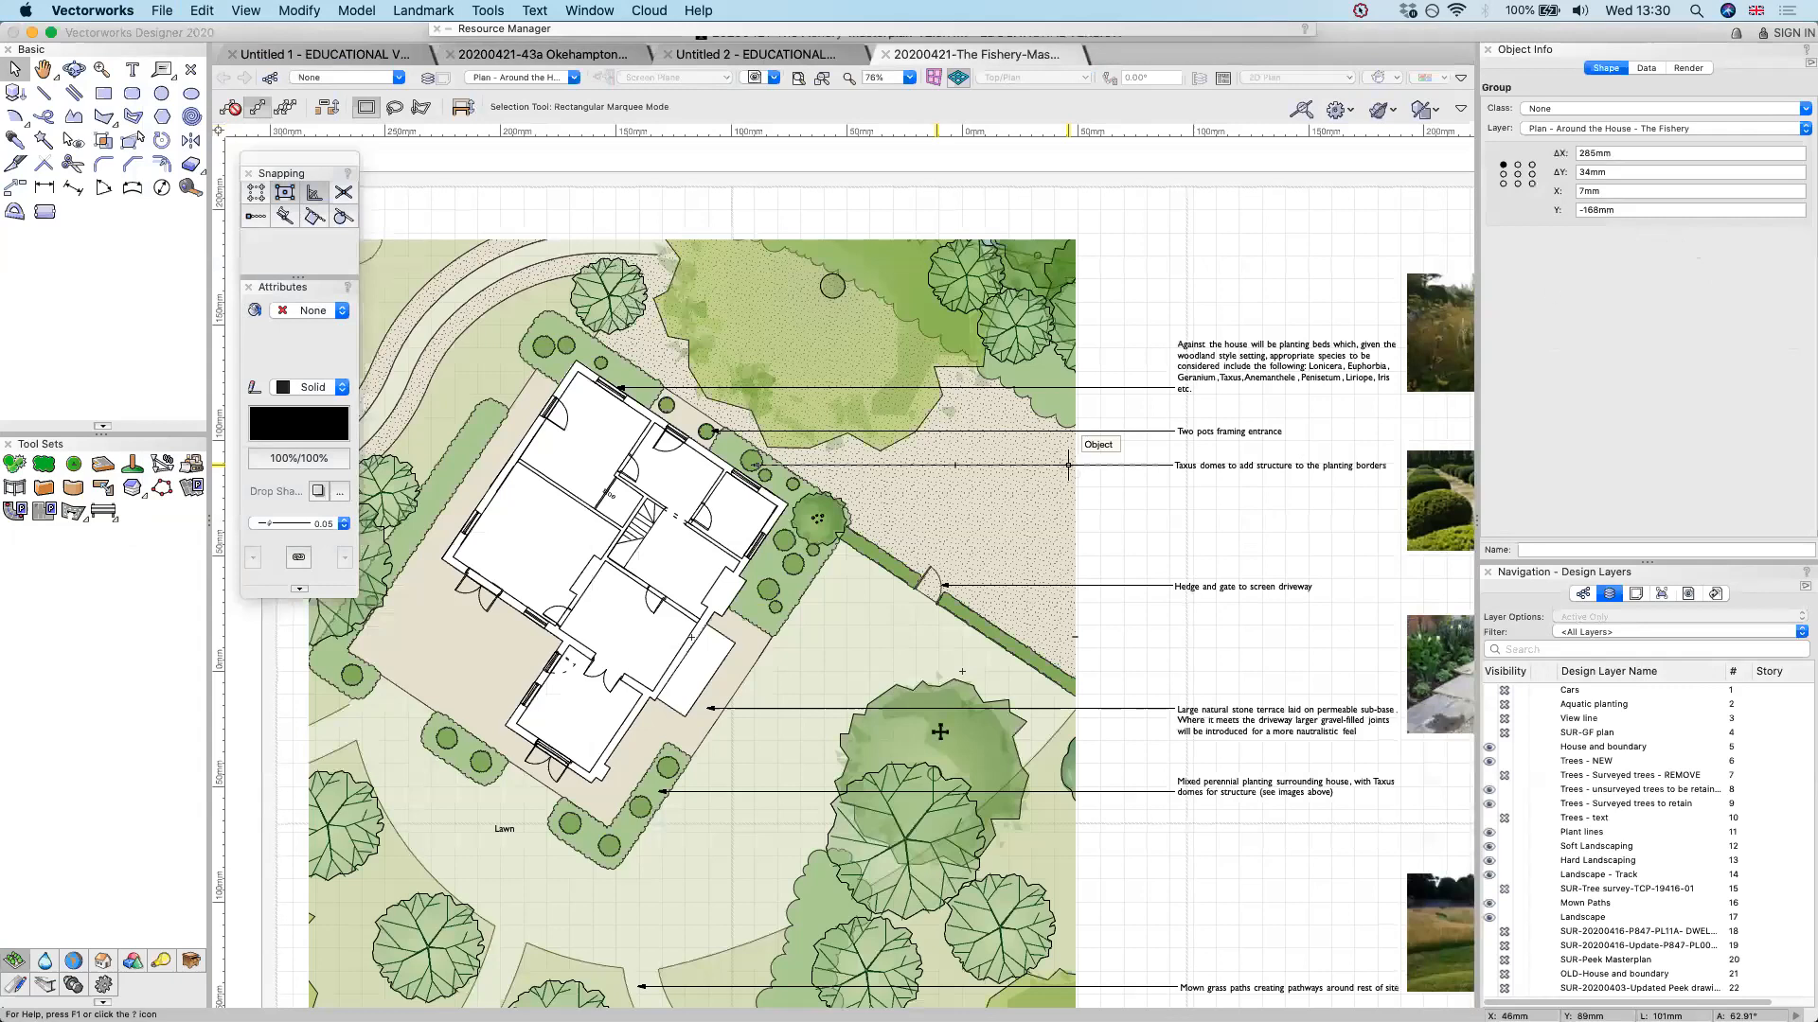
List the document's sheet layers and make the Landscape Masterplan - The Fishery sheet active
{"action": "scroll", "coordinate": [940, 738], "scroll_direction": "down", "scroll_amount": 1}
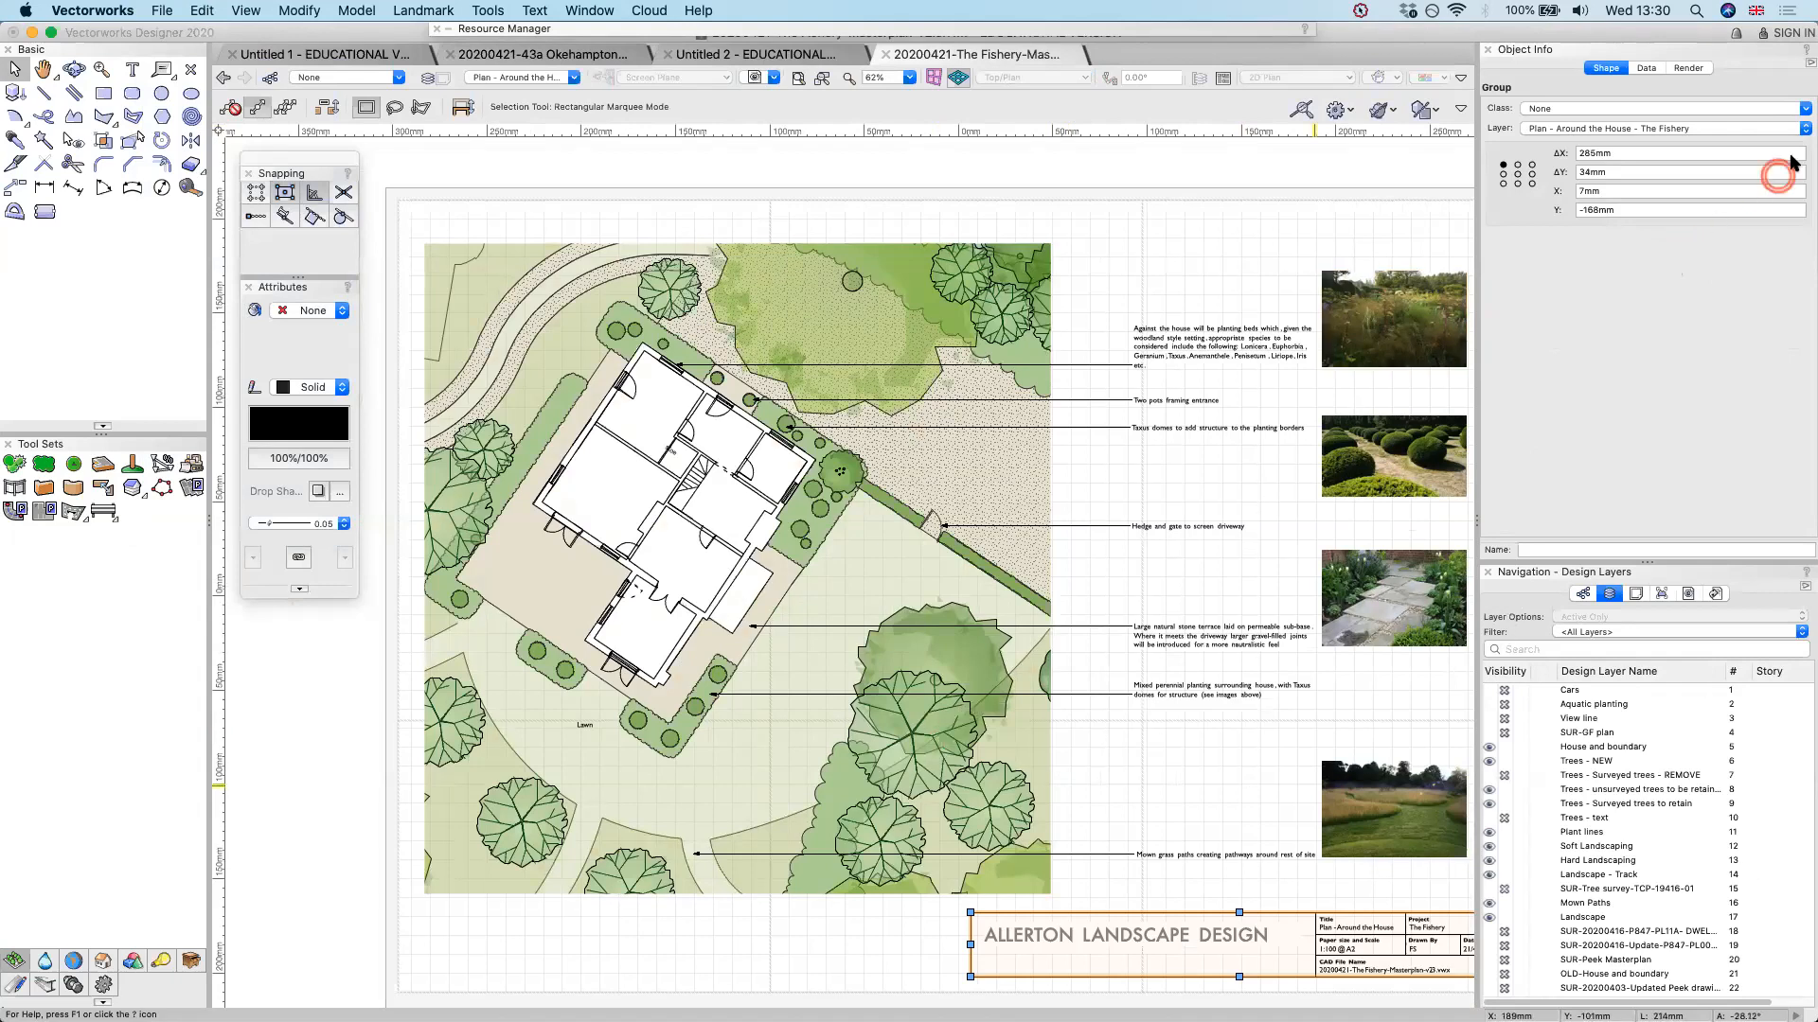
{"action": "left_click", "coordinate": [1636, 594]}
{"action": "left_click", "coordinate": [1597, 676]}
{"action": "double_click", "coordinate": [1597, 676]}
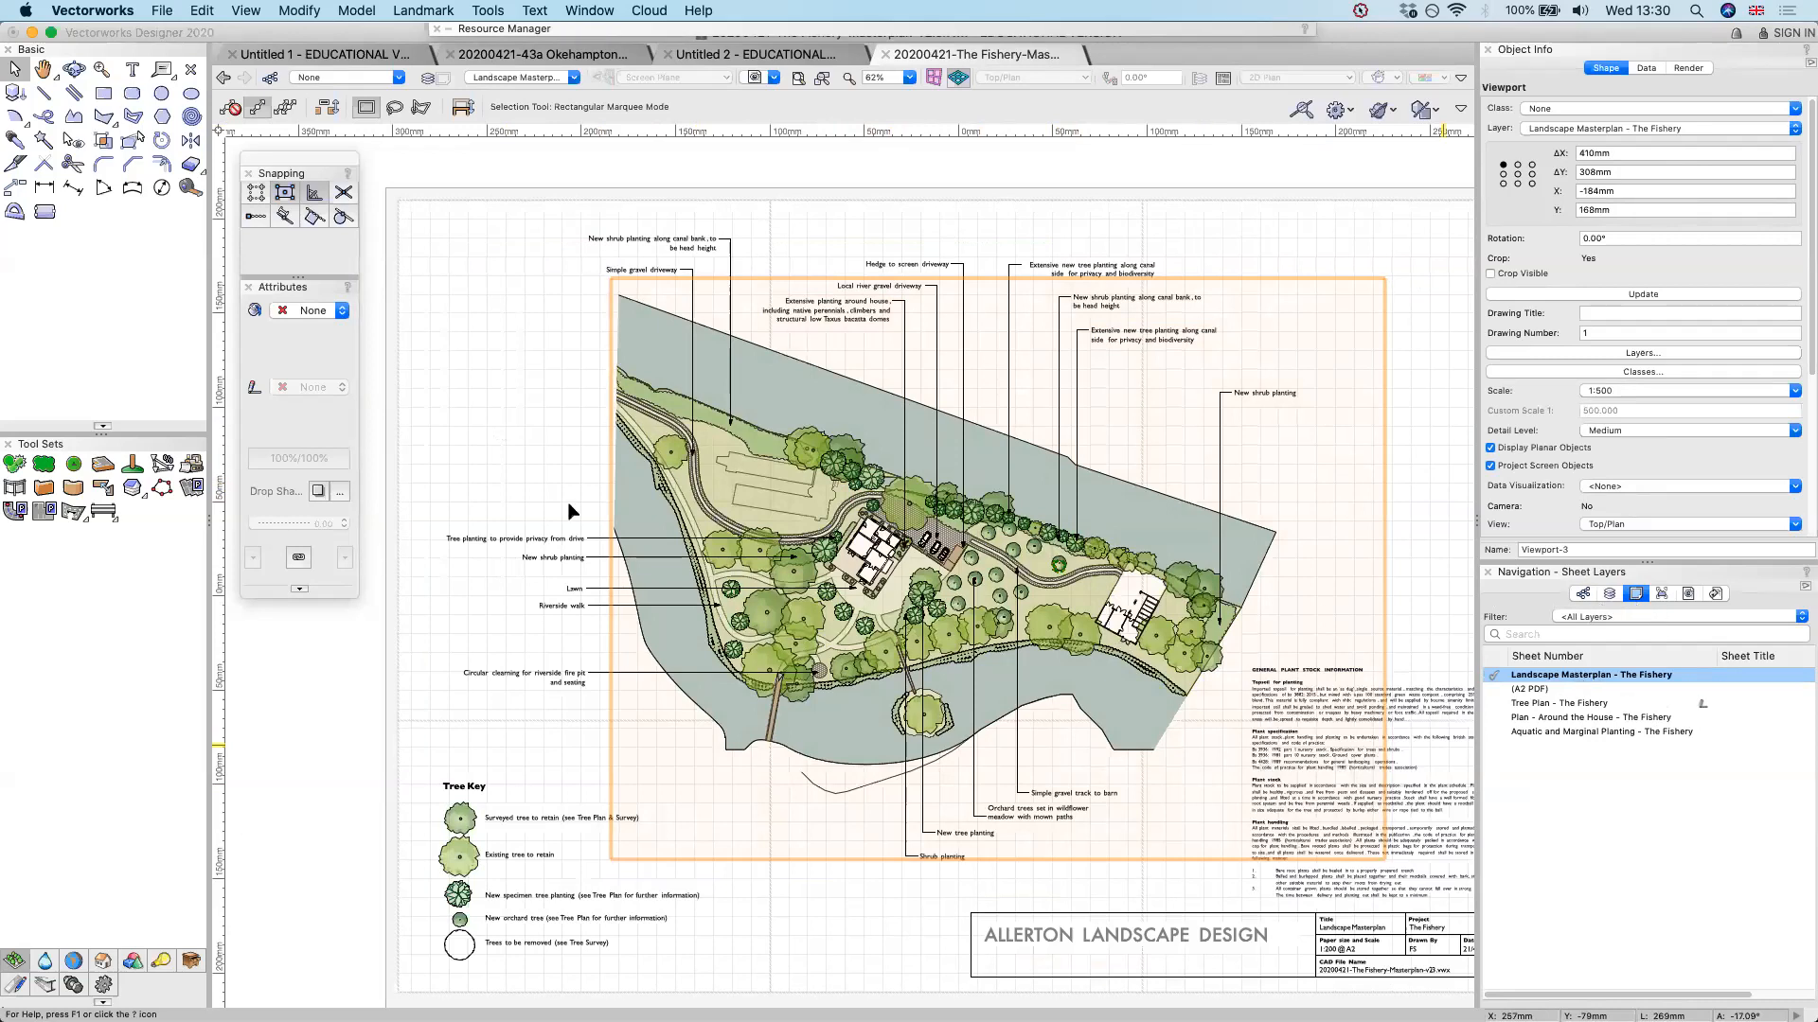
Examine the masterplan around the house, compare it with the Plan - Around the House sheet, and return to the Landscape Masterplan sheet
{"action": "scroll", "coordinate": [738, 558], "scroll_direction": "up", "scroll_amount": 2}
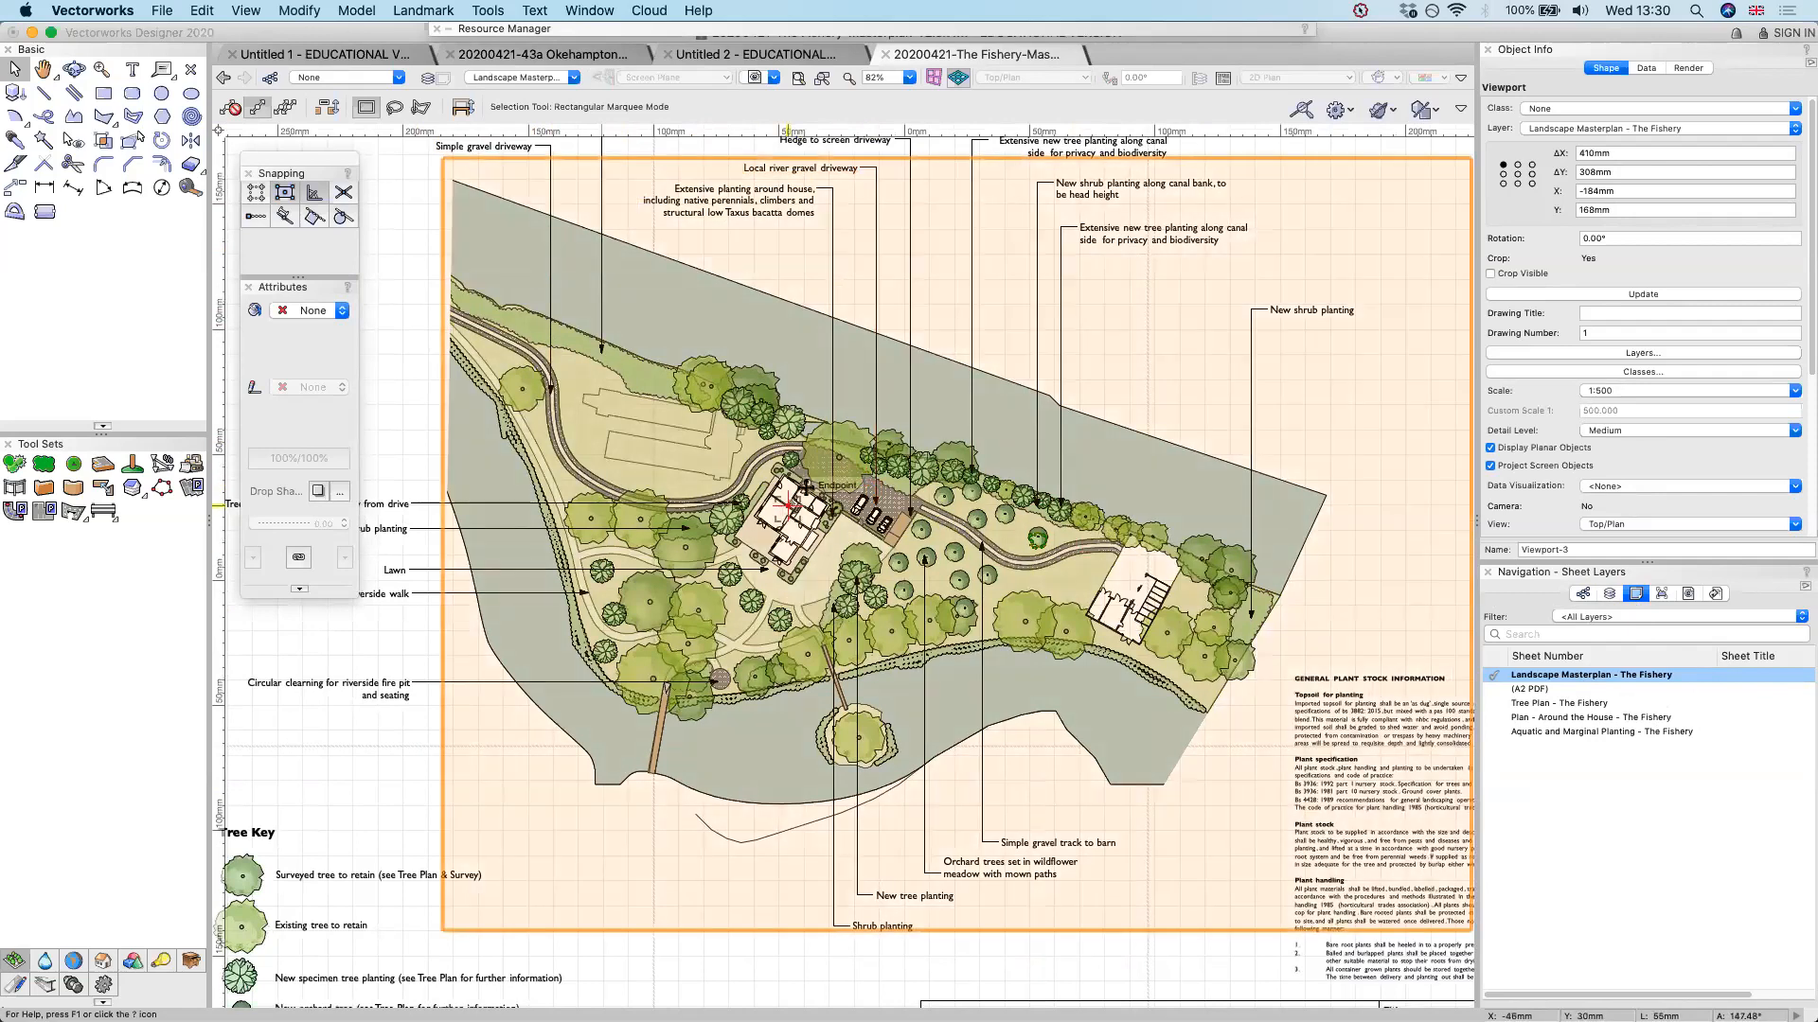
{"action": "scroll", "coordinate": [806, 485], "scroll_direction": "up", "scroll_amount": 3}
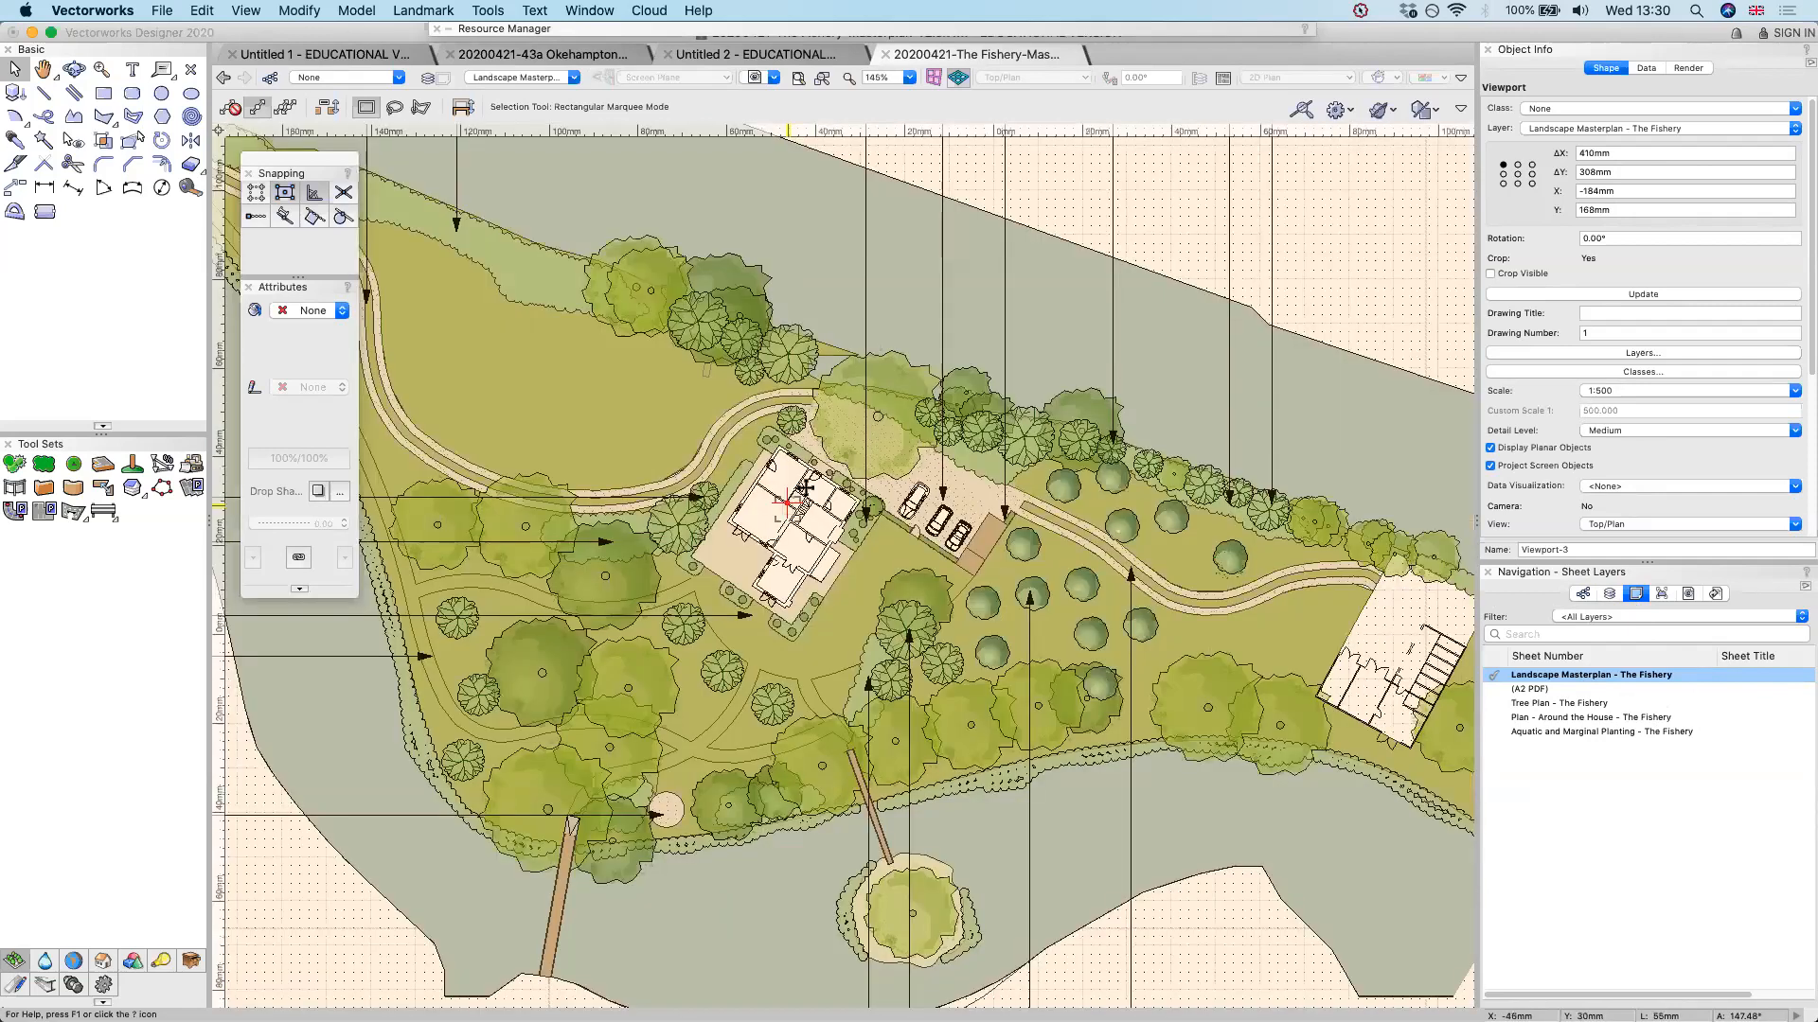
{"action": "scroll", "coordinate": [804, 488], "scroll_direction": "down", "scroll_amount": 2}
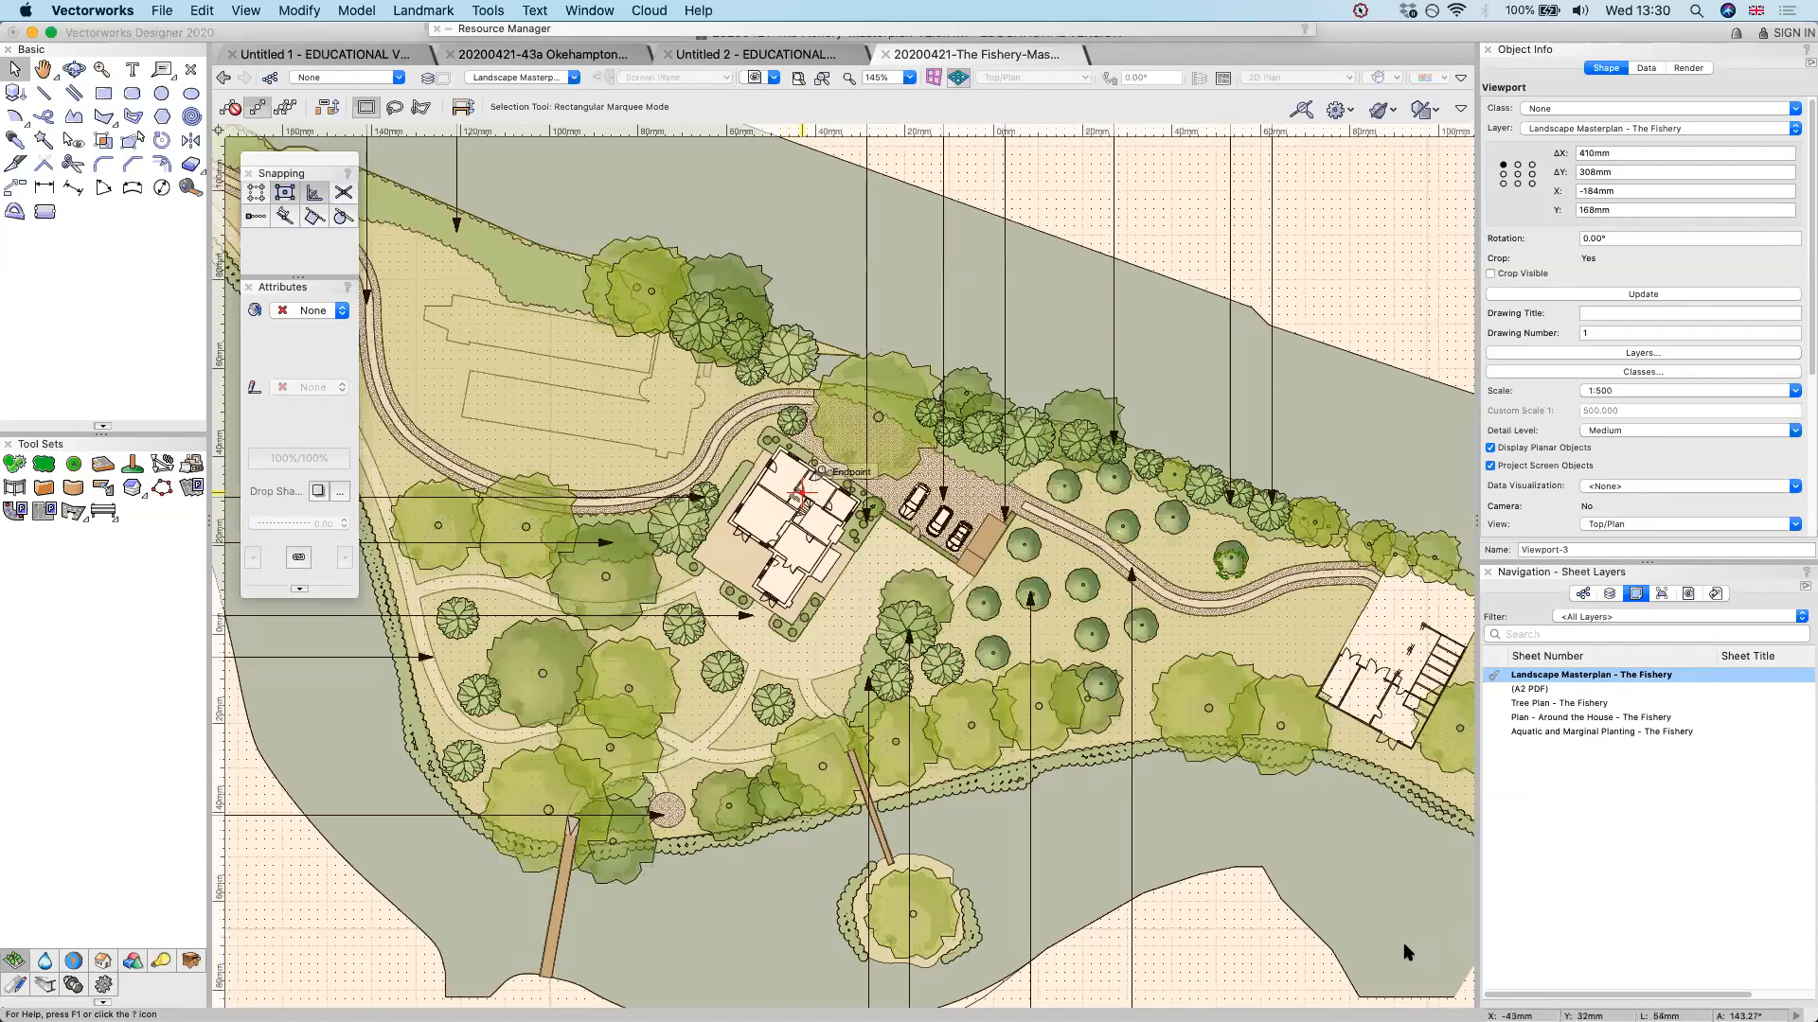
{"action": "scroll", "coordinate": [804, 487], "scroll_direction": "down", "scroll_amount": 2}
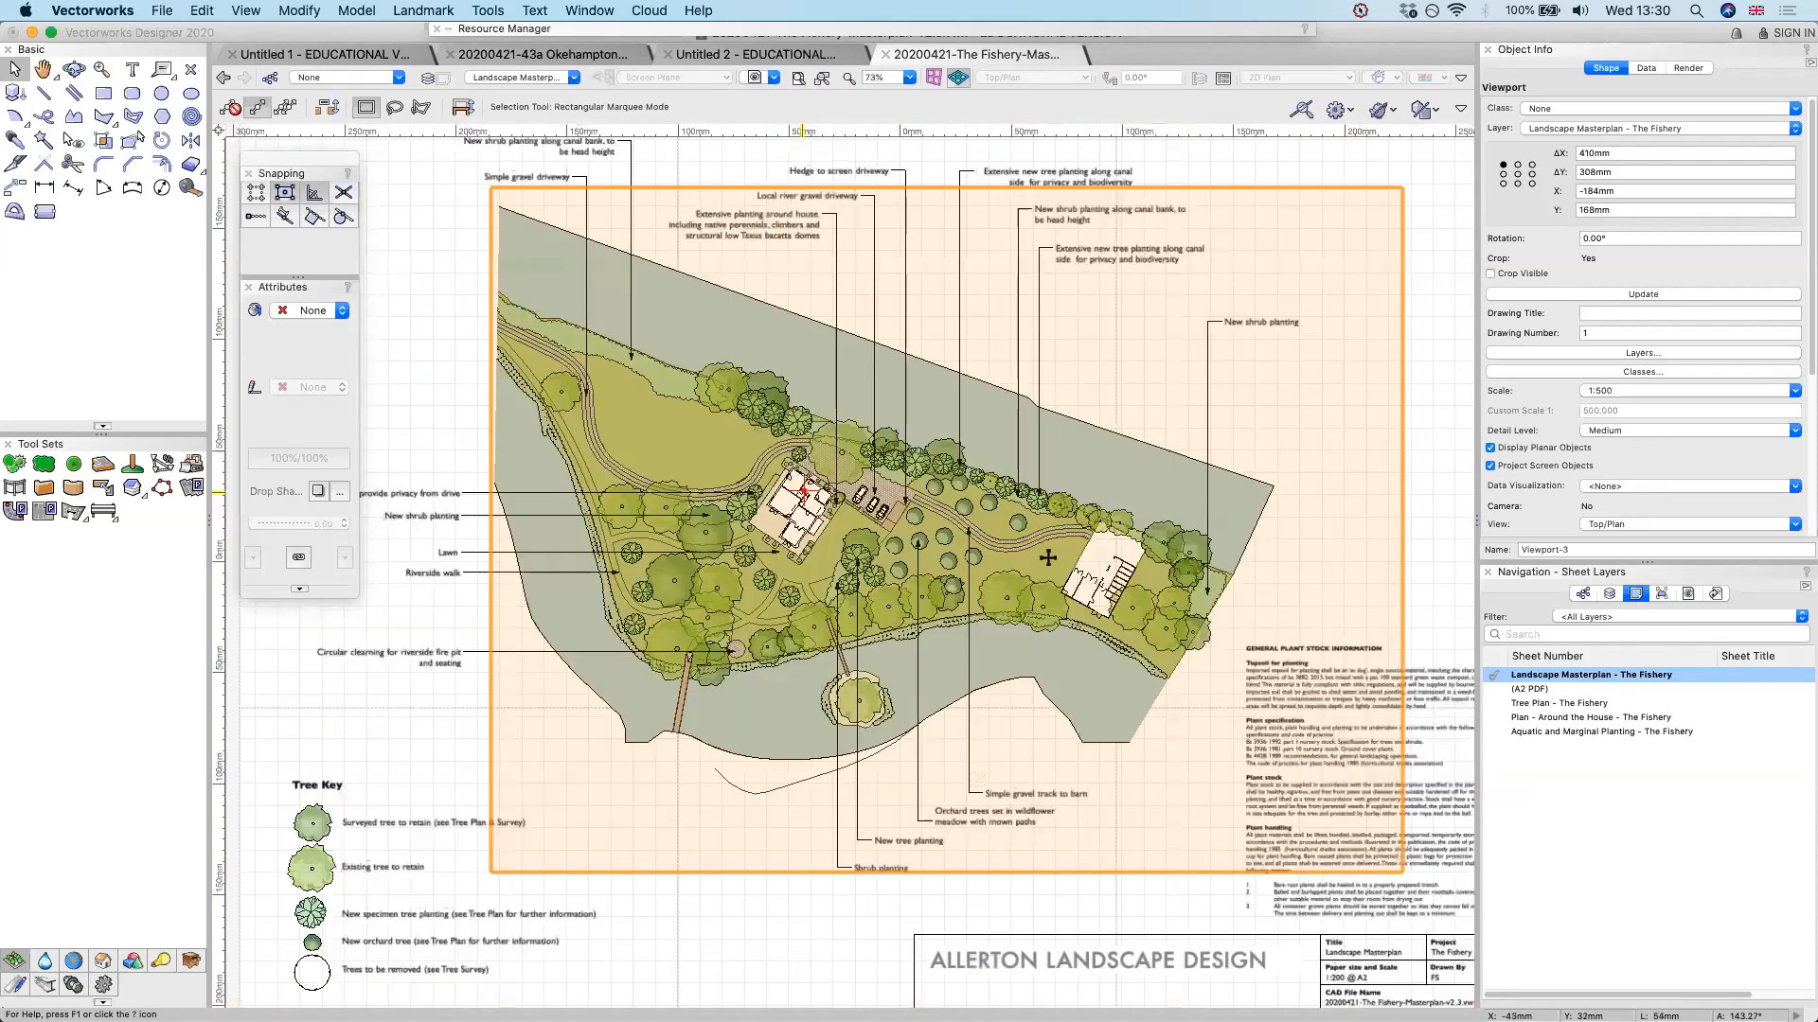
{"action": "scroll", "coordinate": [1047, 558], "scroll_direction": "down", "scroll_amount": 1}
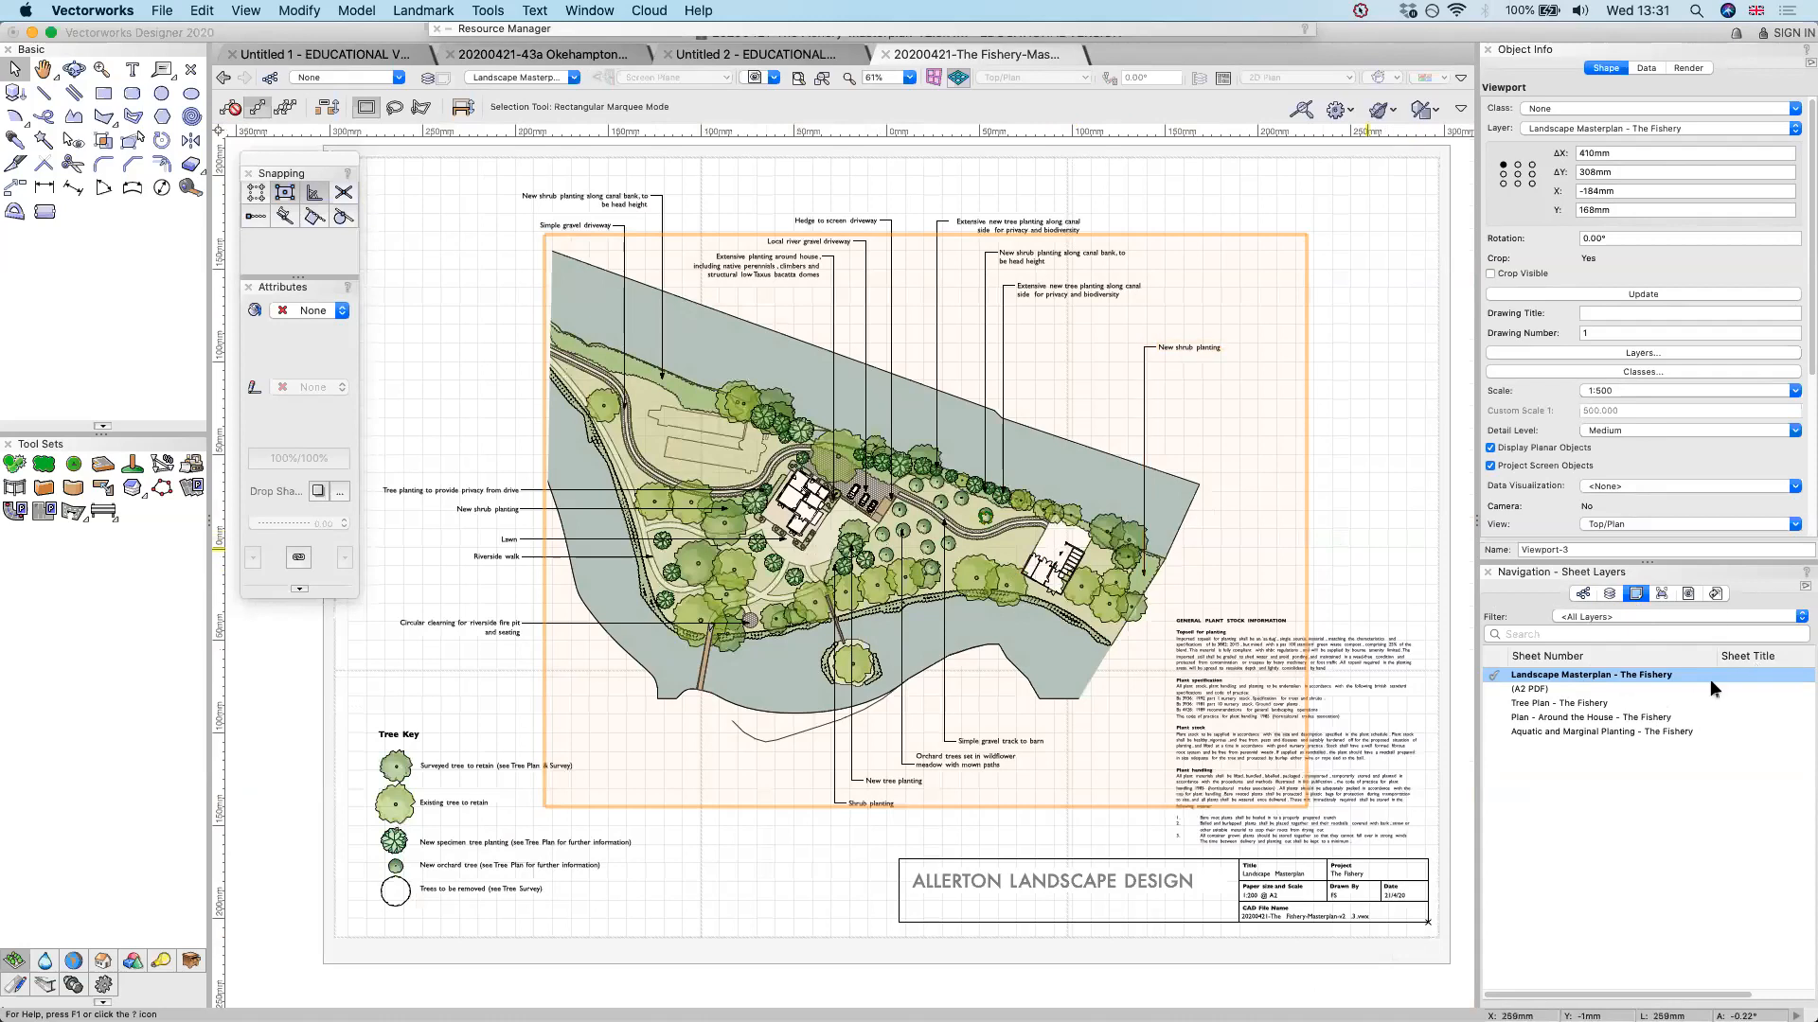
{"action": "left_click", "coordinate": [1581, 717]}
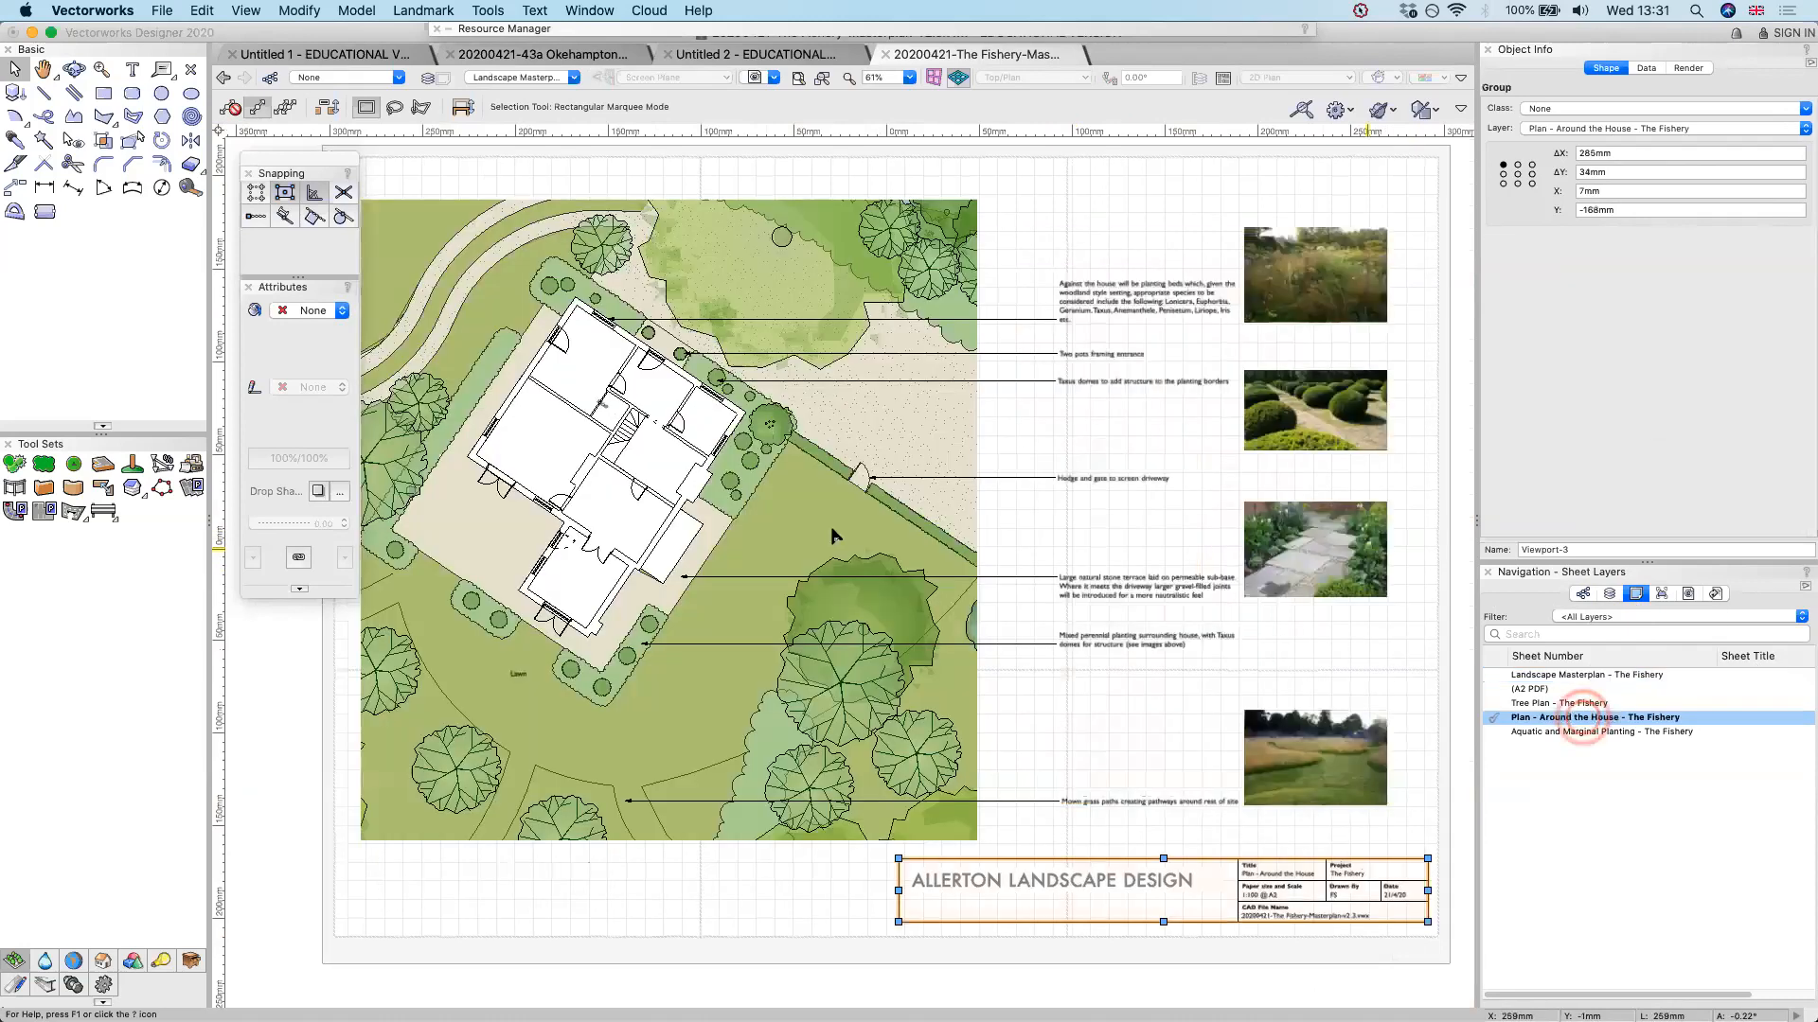
{"action": "left_click", "coordinate": [1600, 675]}
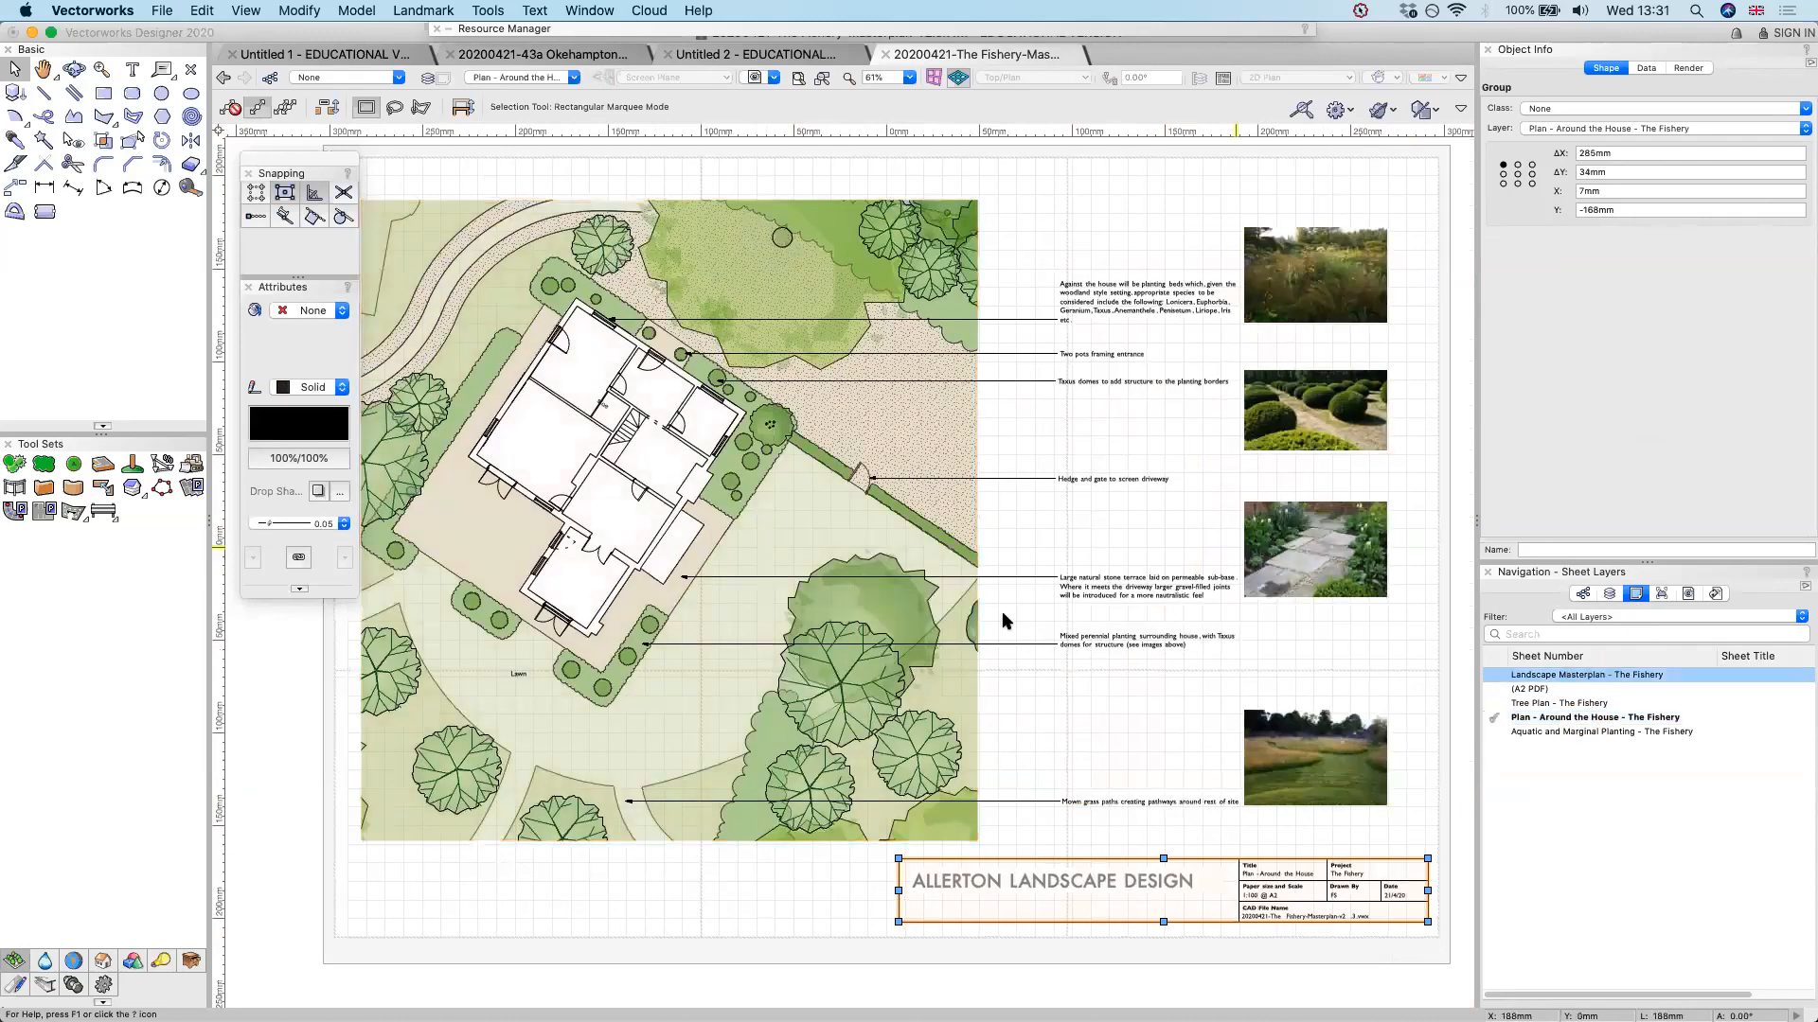
{"action": "left_click", "coordinate": [1008, 618]}
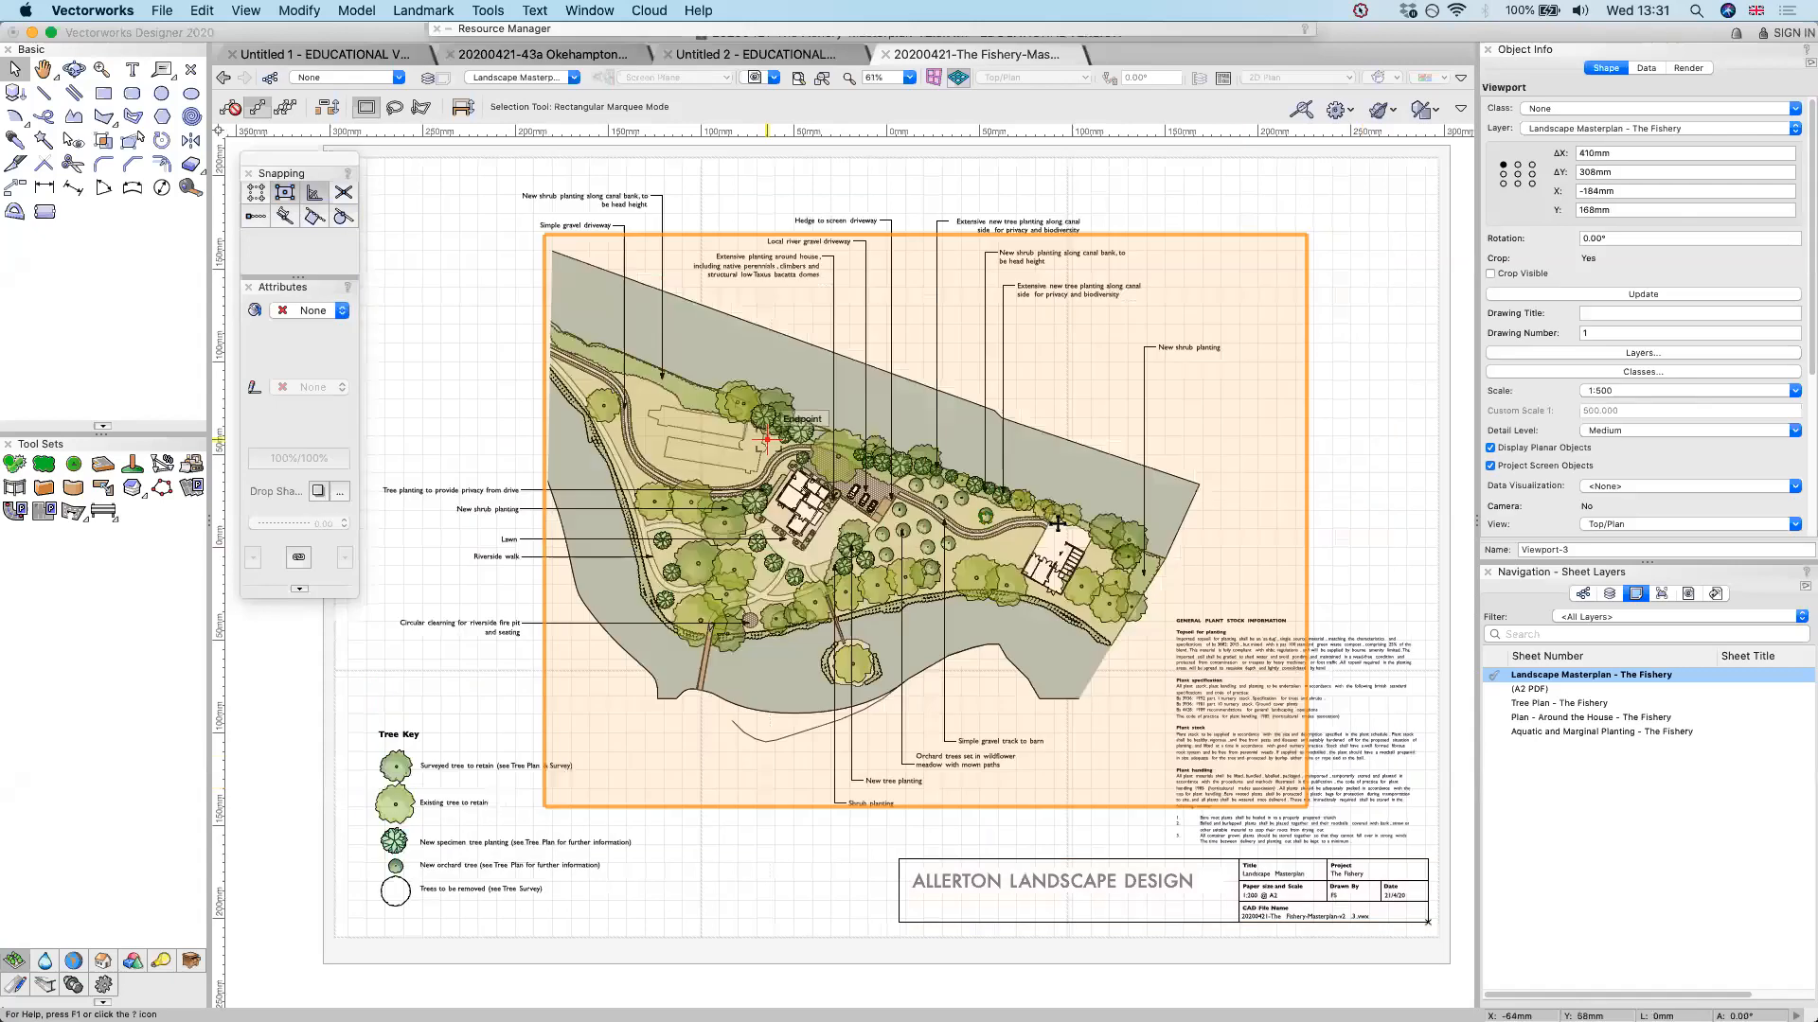
Paste a copy of the masterplan viewport and move it outside the sheet, up and to the left of the original
{"action": "key", "text": "super+v"}
{"action": "scroll", "coordinate": [1058, 524], "scroll_direction": "down", "scroll_amount": 2}
{"action": "left_click_drag", "start_coordinate": [848, 461], "coordinate": [464, 281]}
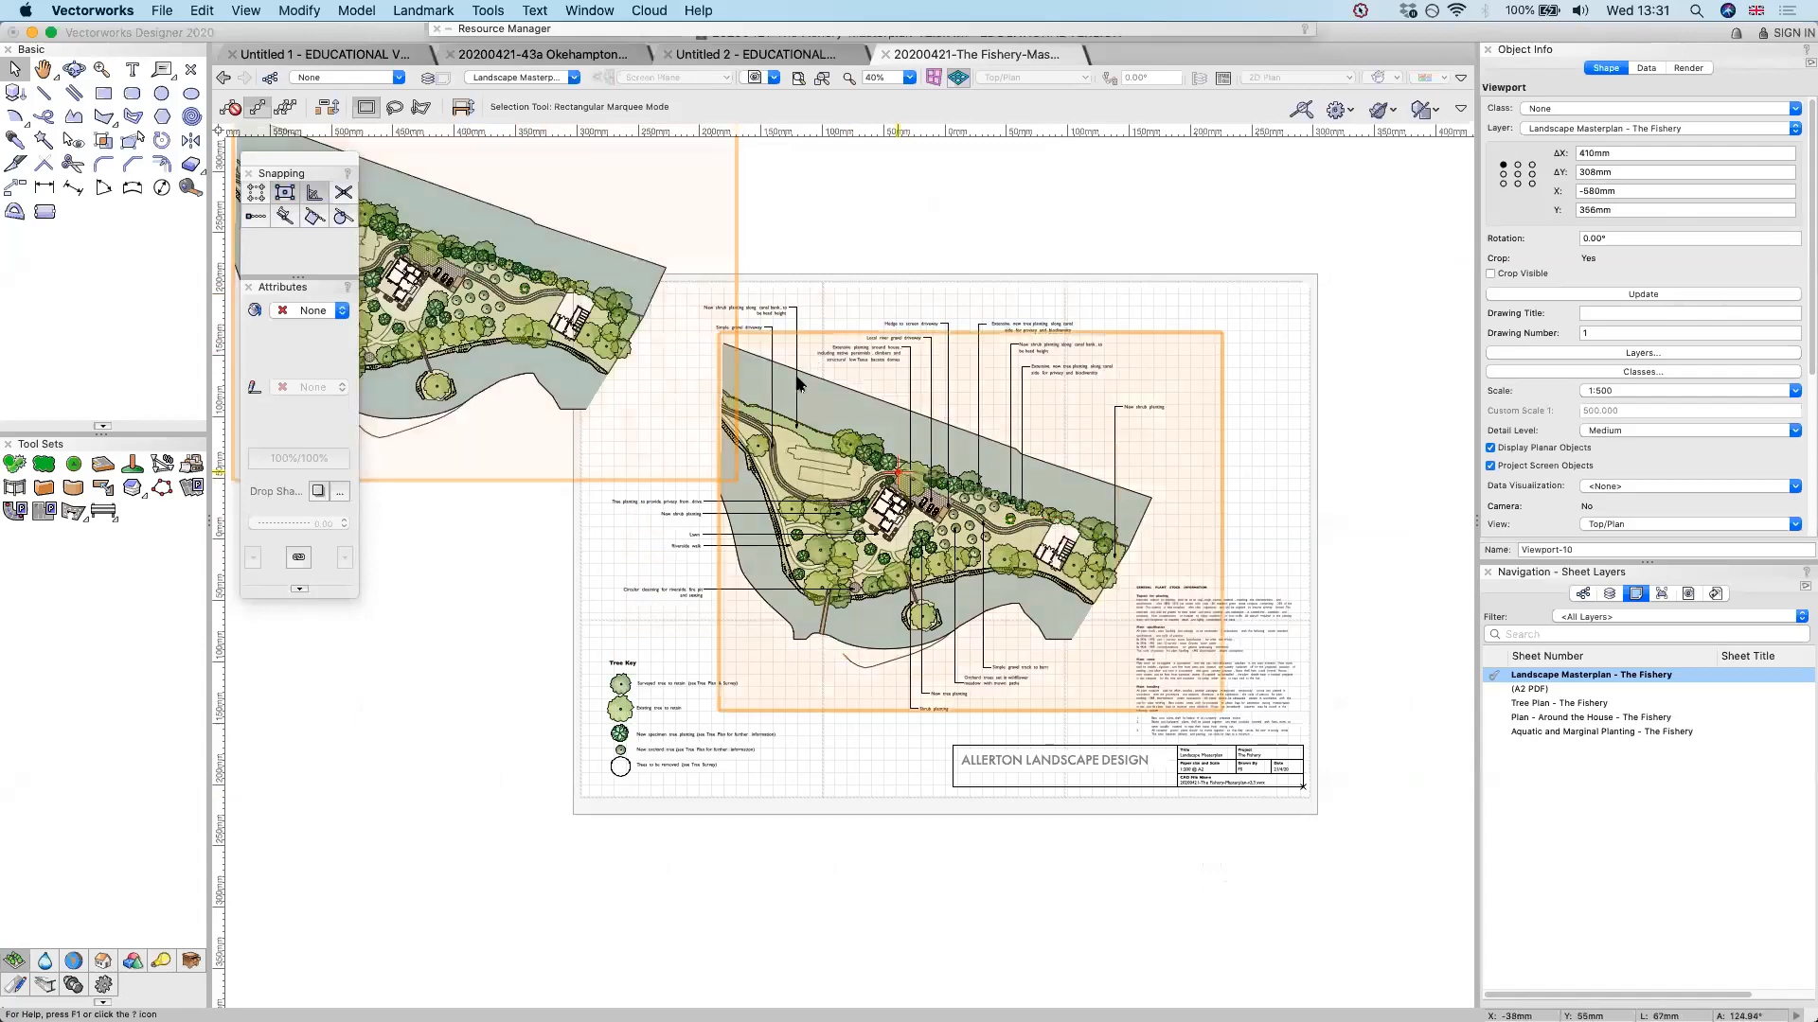
{"action": "middle_click_drag", "start_coordinate": [897, 470], "coordinate": [1190, 569]}
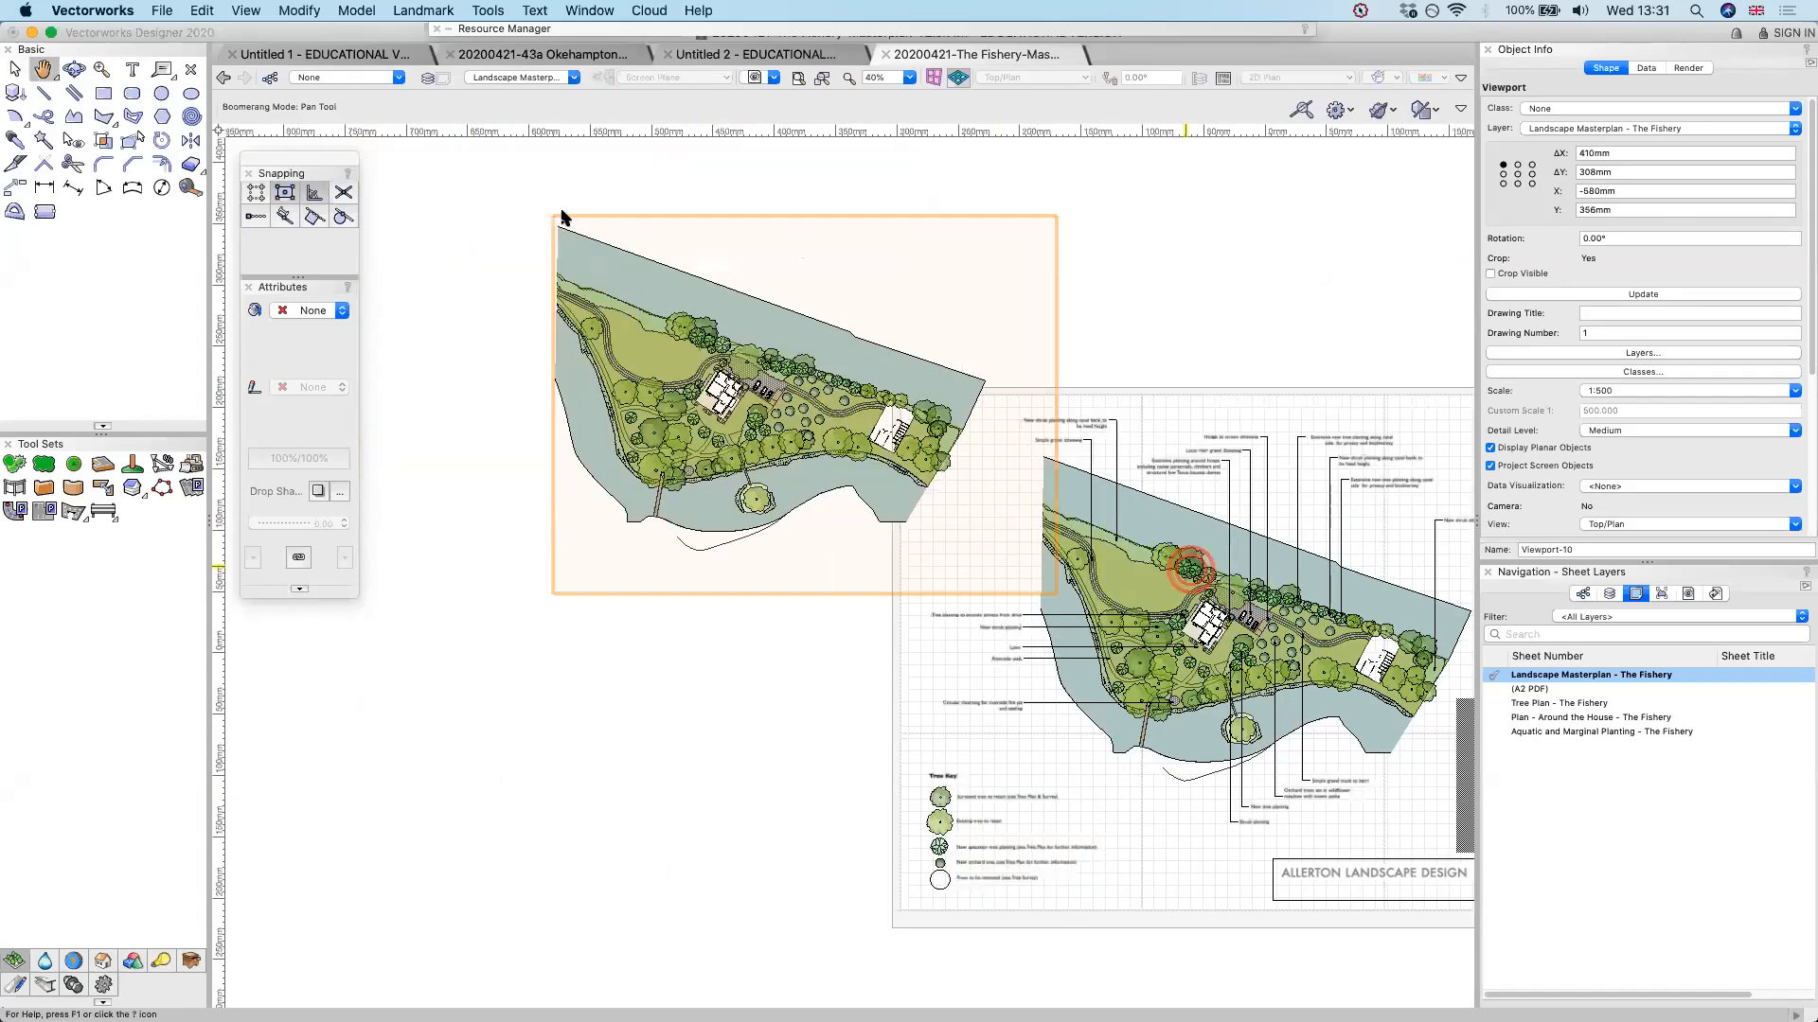
Crop the copied viewport to an area about 35 by 41 mm on the sheet around the parked cars
{"action": "double_click", "coordinate": [725, 321]}
{"action": "left_click", "coordinate": [1042, 589]}
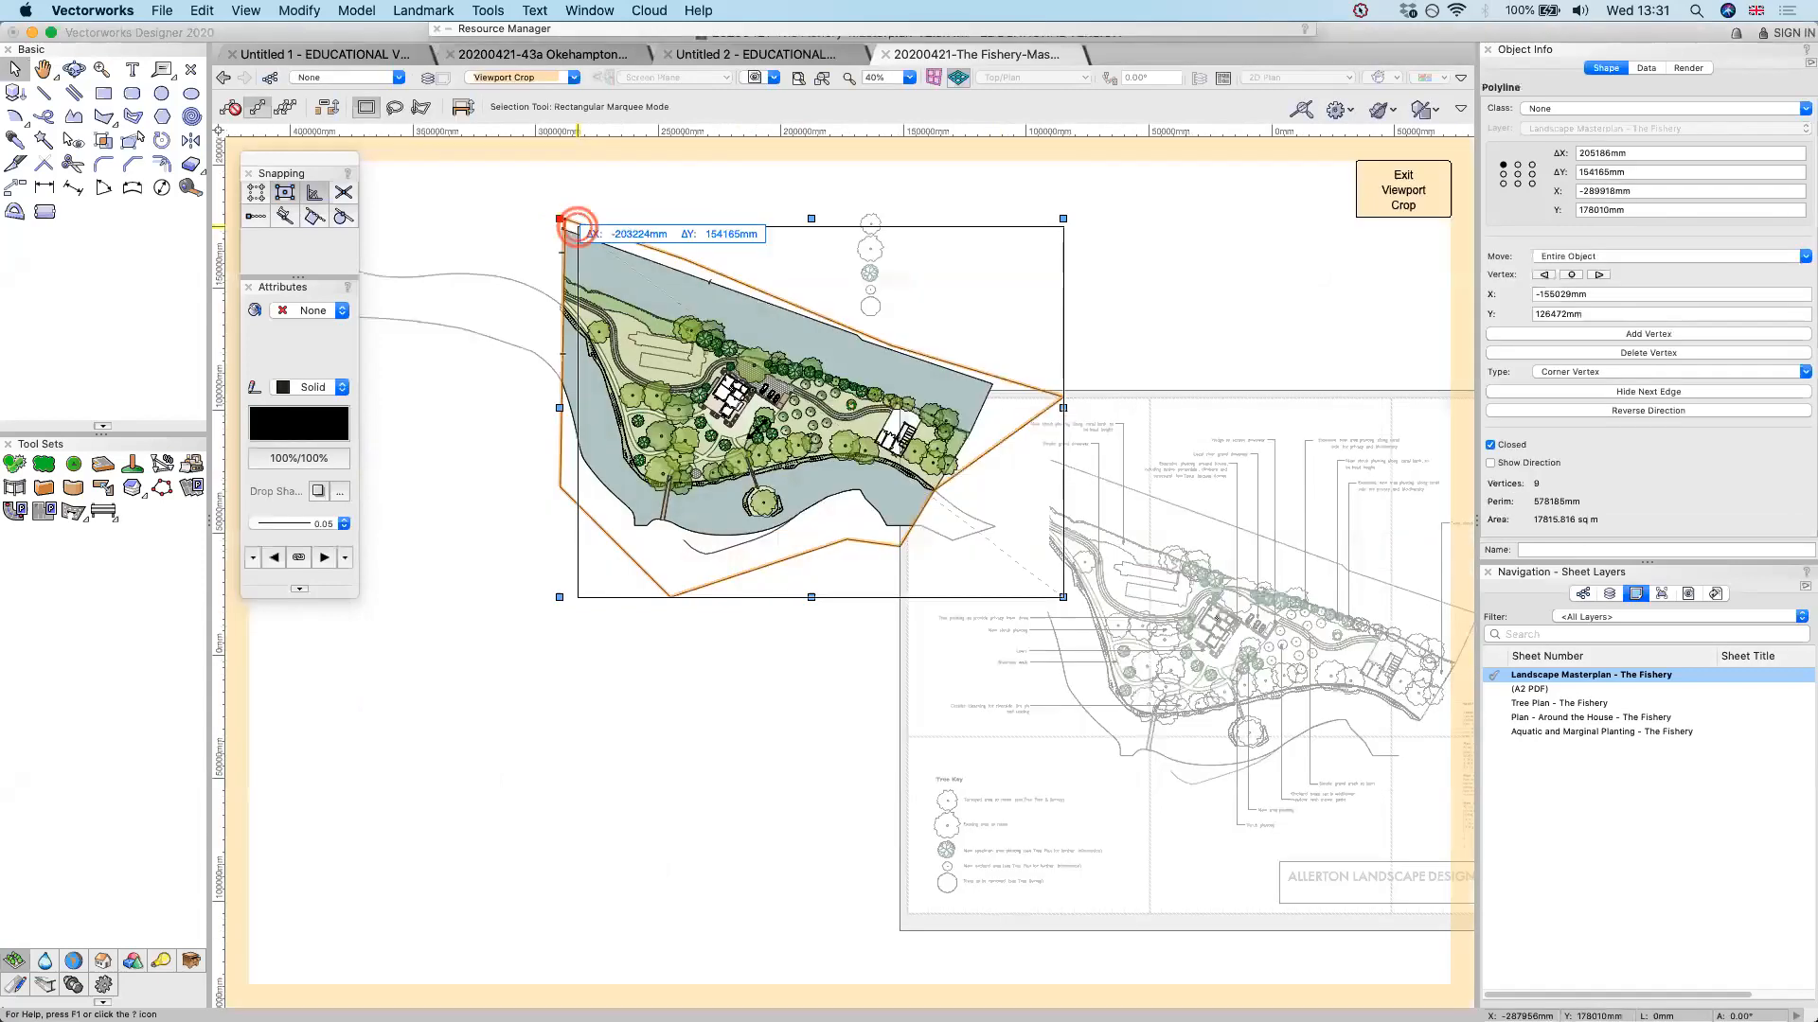
{"action": "left_click_drag", "start_coordinate": [578, 227], "coordinate": [795, 416], "text": "shift"}
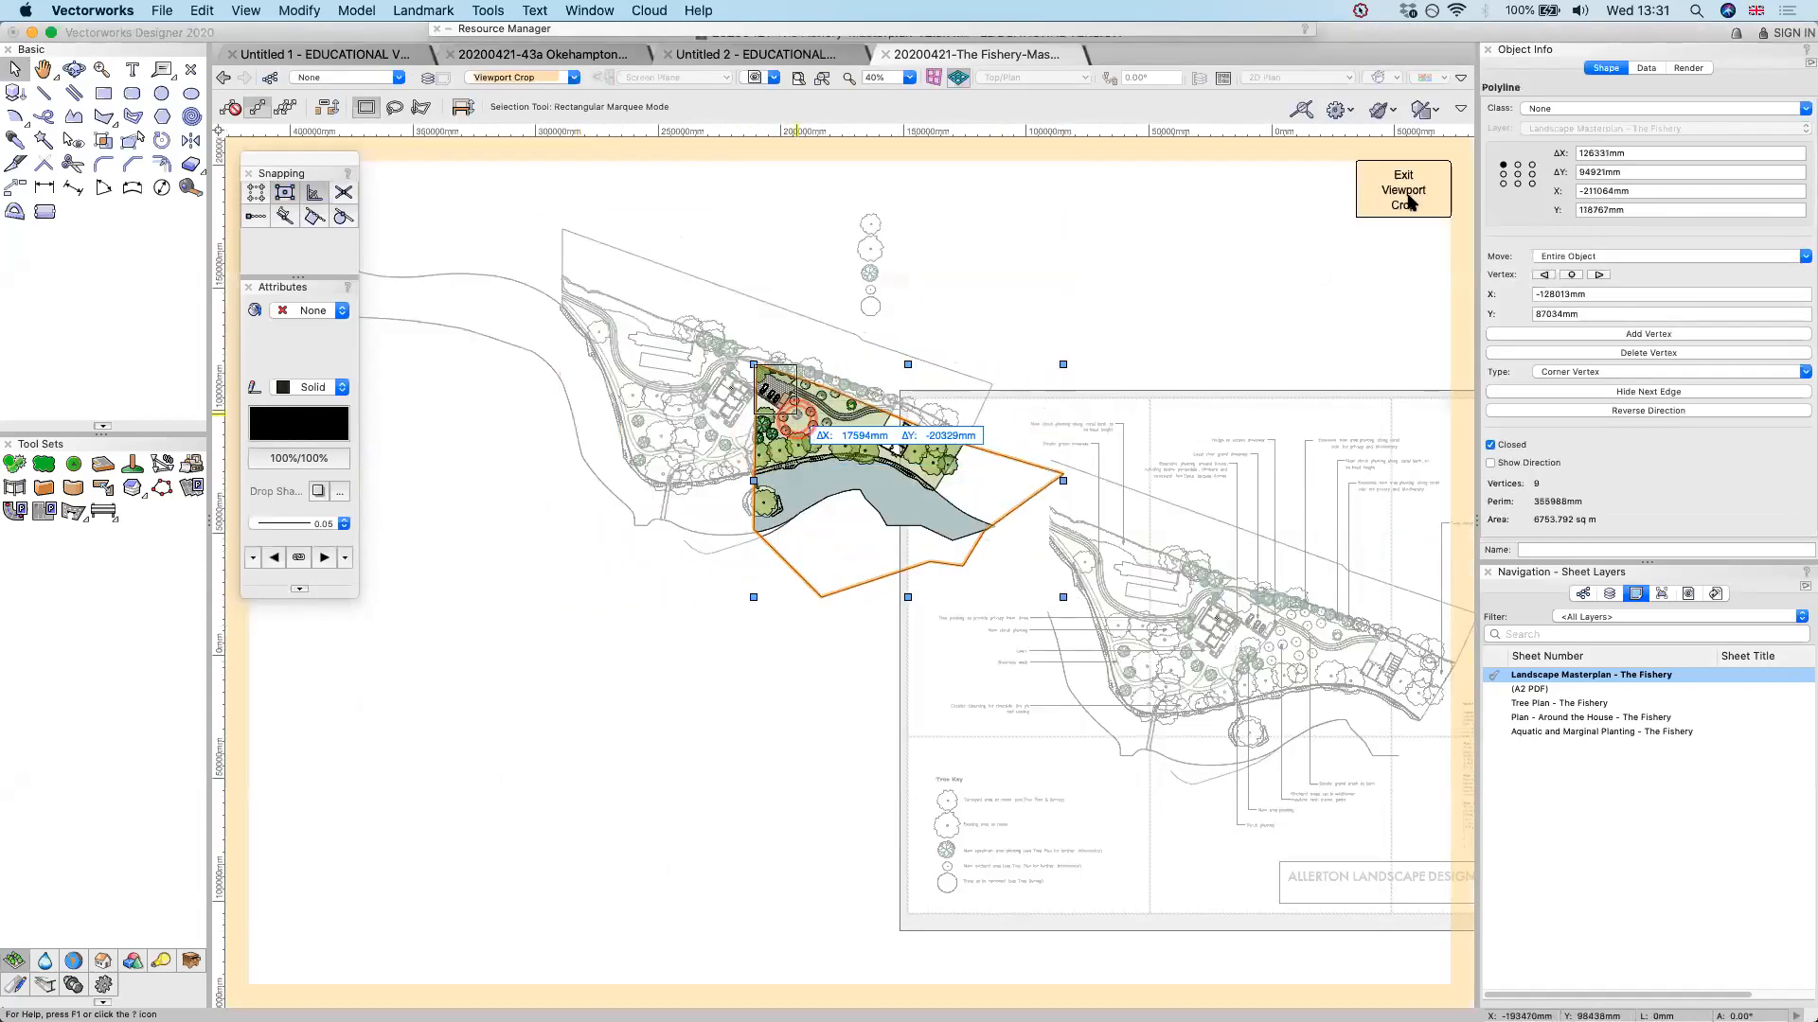
{"action": "left_click", "coordinate": [1406, 197]}
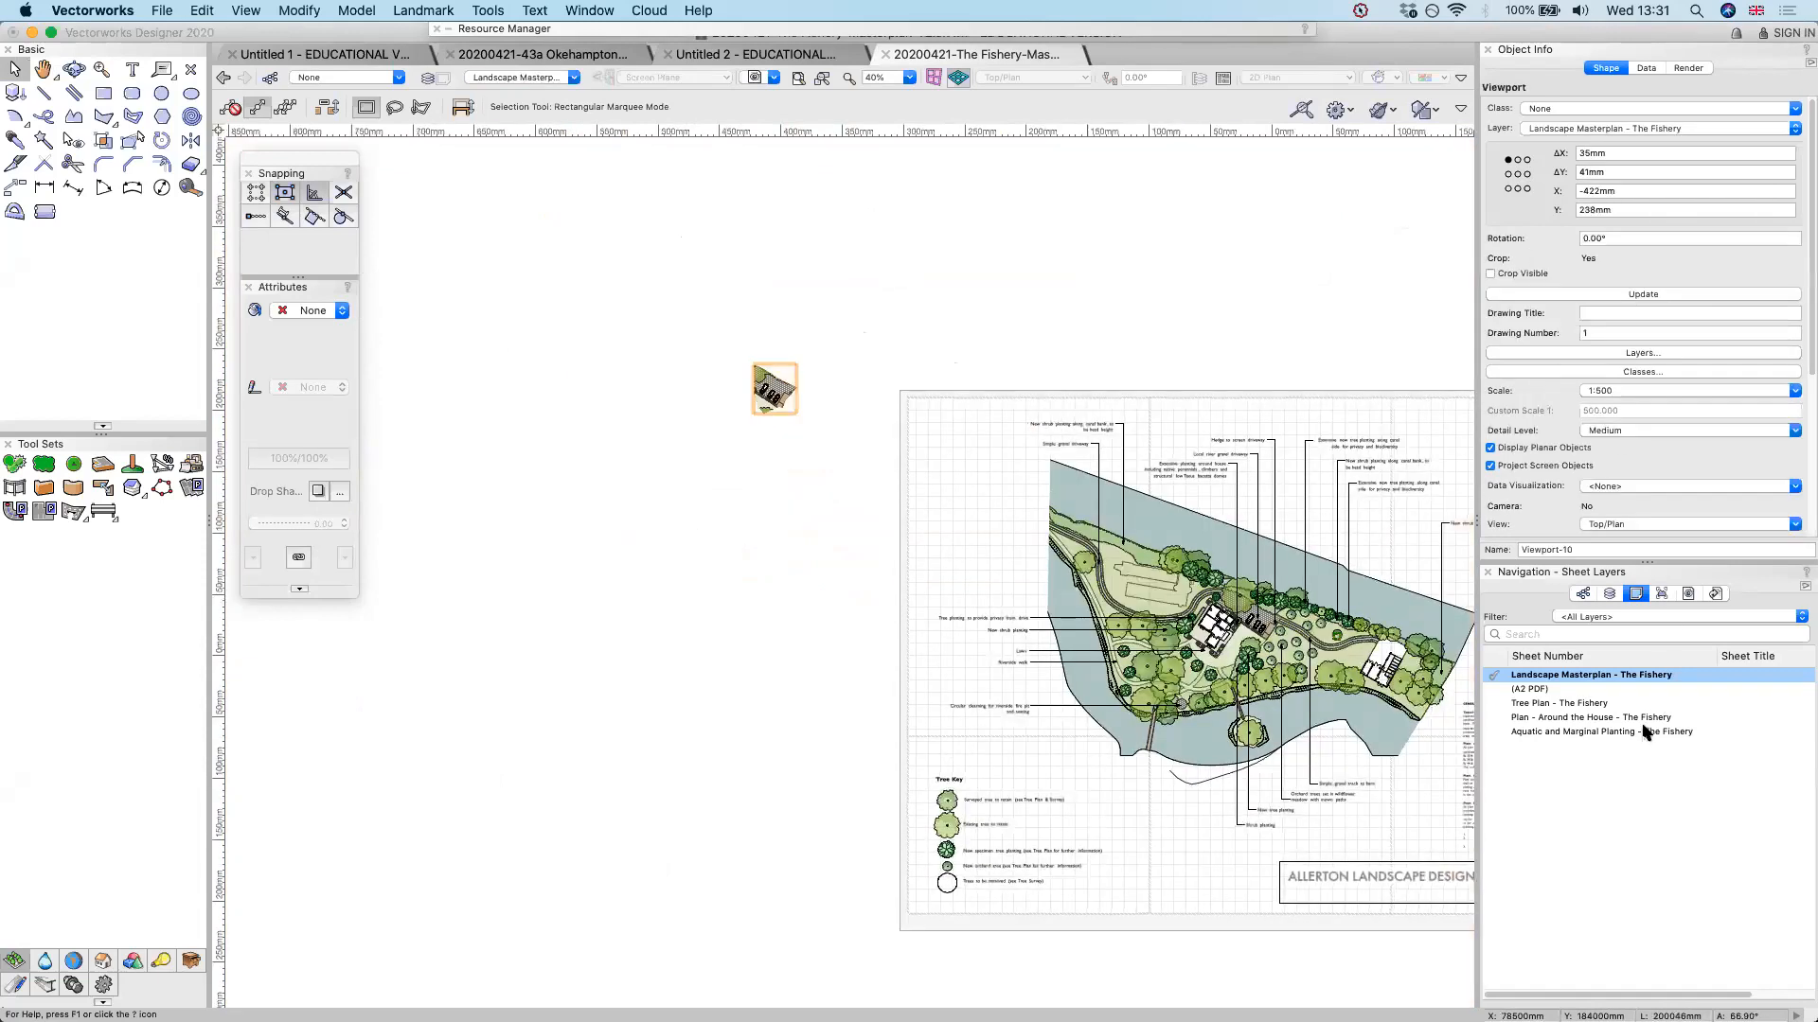
Try a 1:20 scale on the cropped viewport, change it to 1:100 and move it onto the sheet's upper-right corner
{"action": "left_click", "coordinate": [1688, 391]}
{"action": "left_click", "coordinate": [1643, 731]}
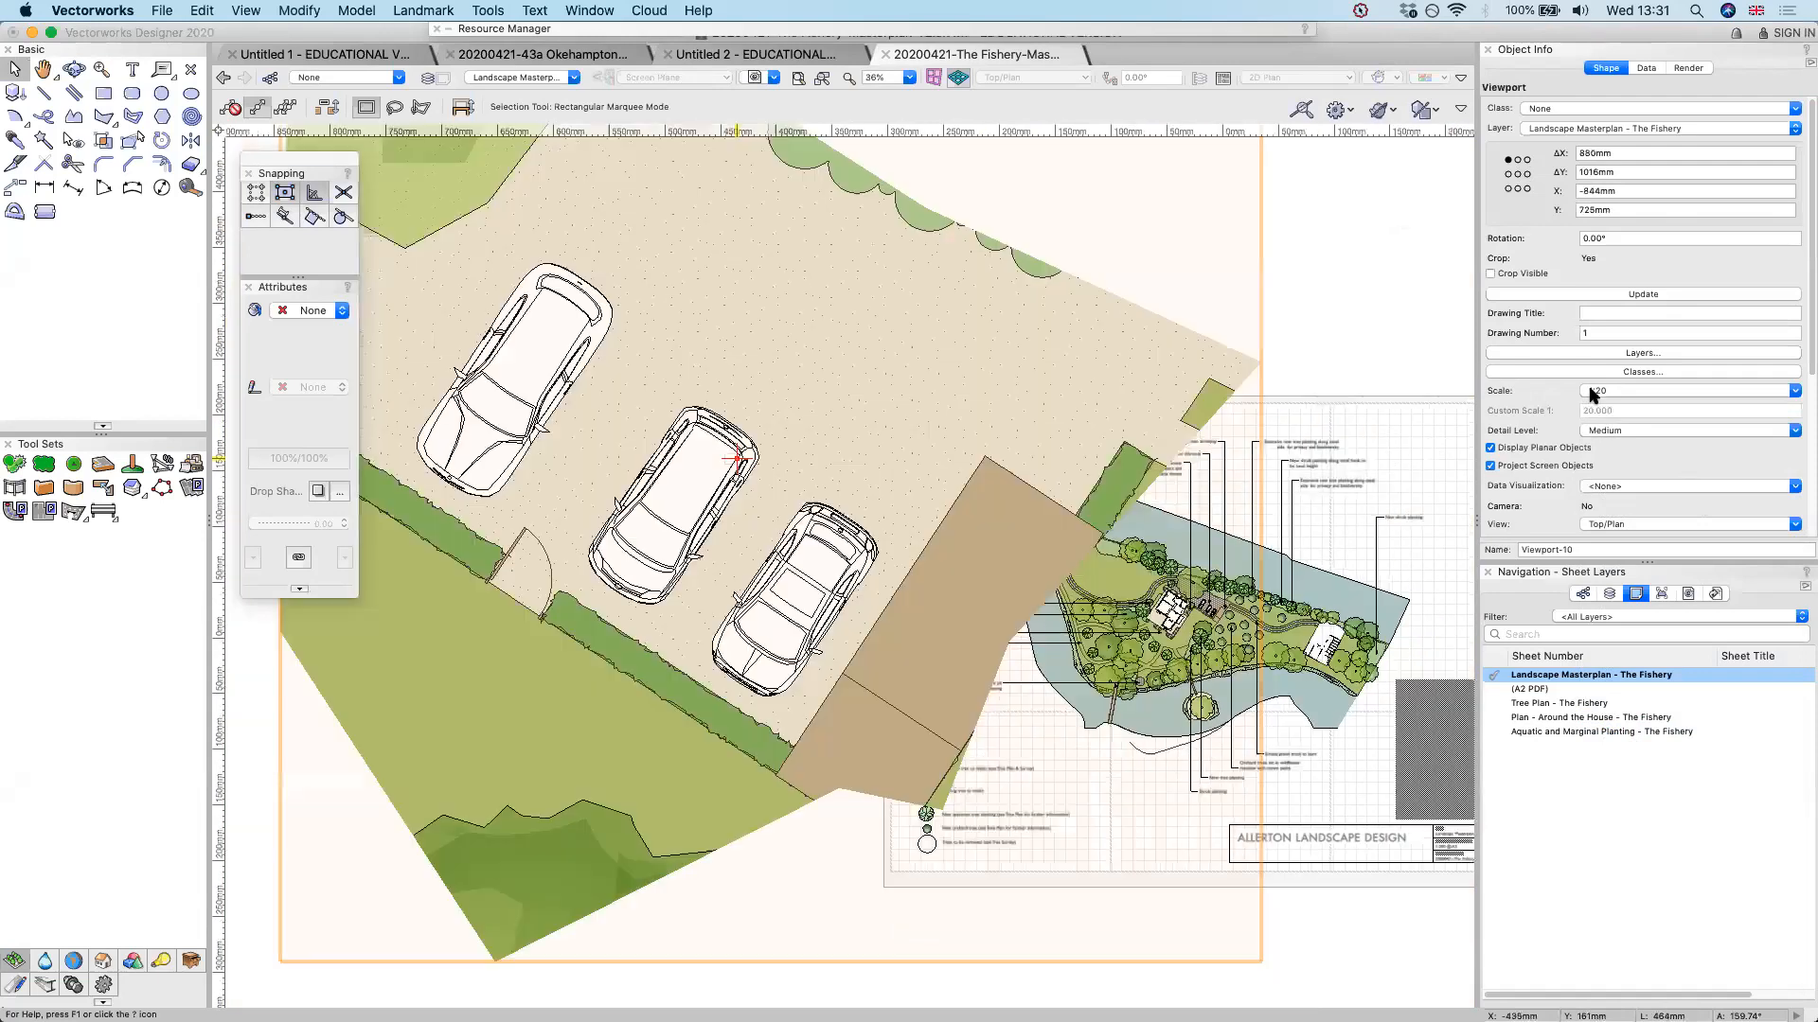
{"action": "left_click", "coordinate": [1651, 764]}
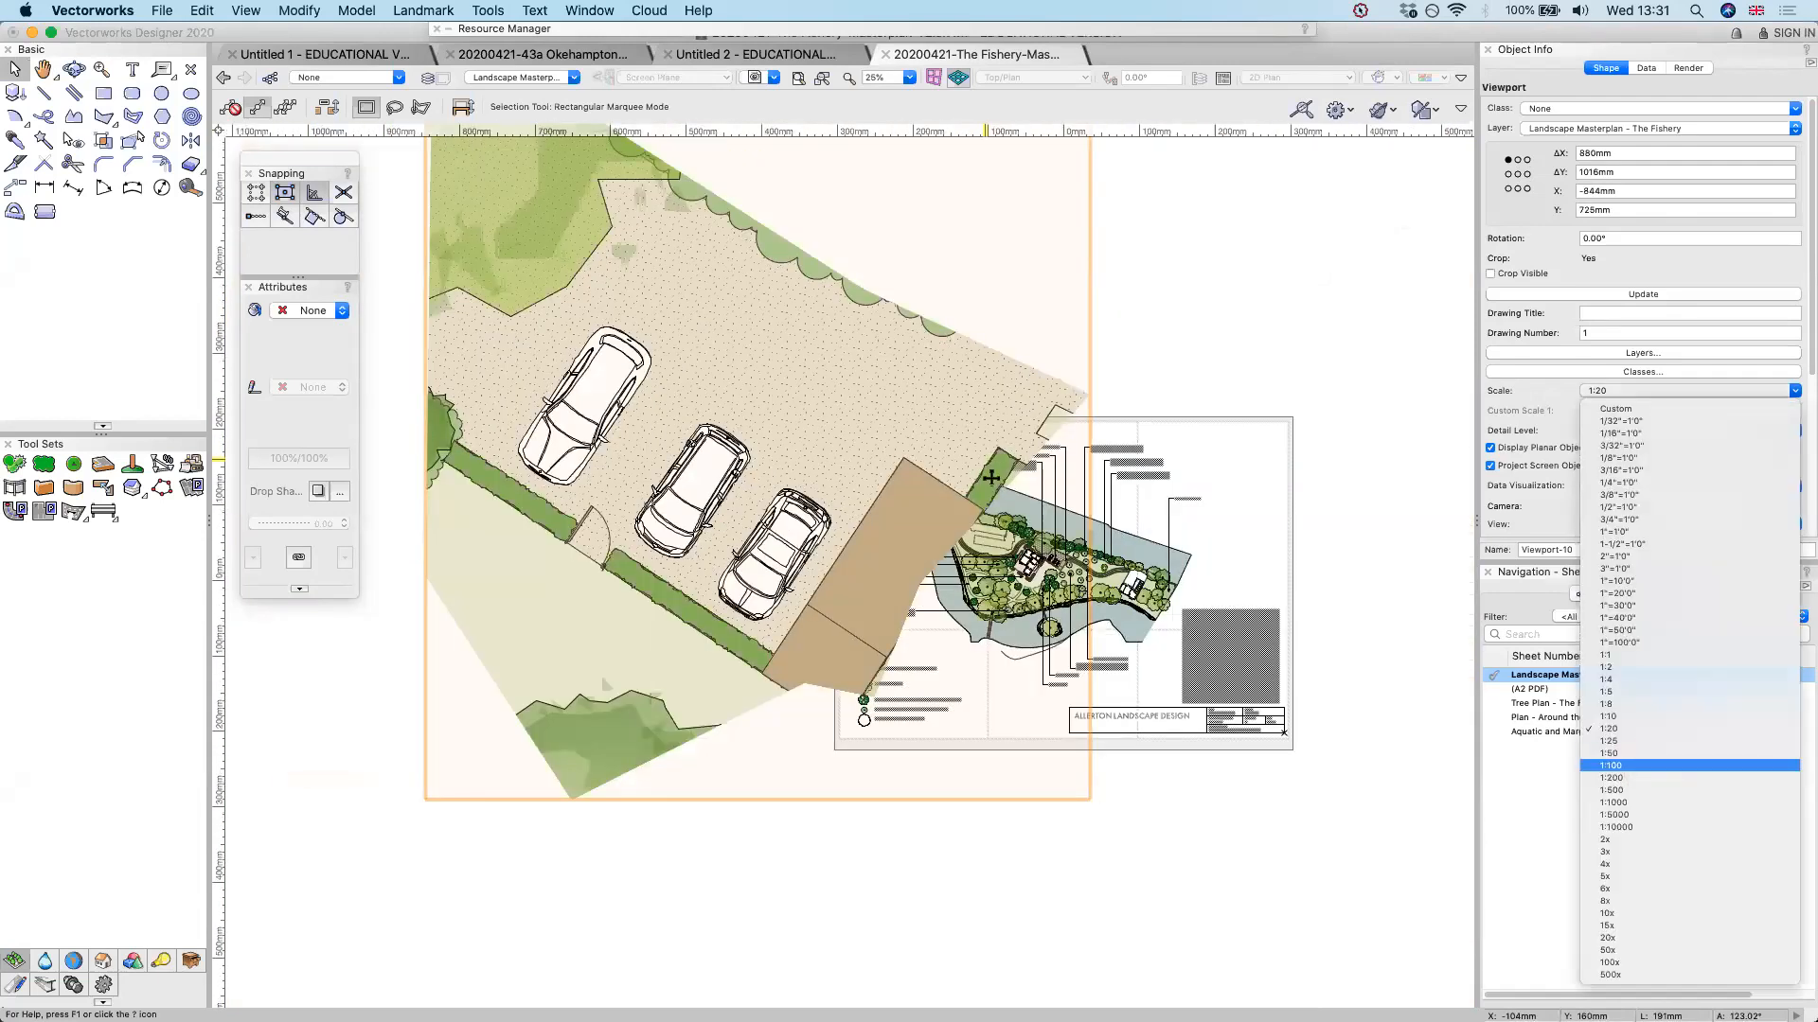
{"action": "left_click_drag", "start_coordinate": [1183, 508], "coordinate": [1339, 498]}
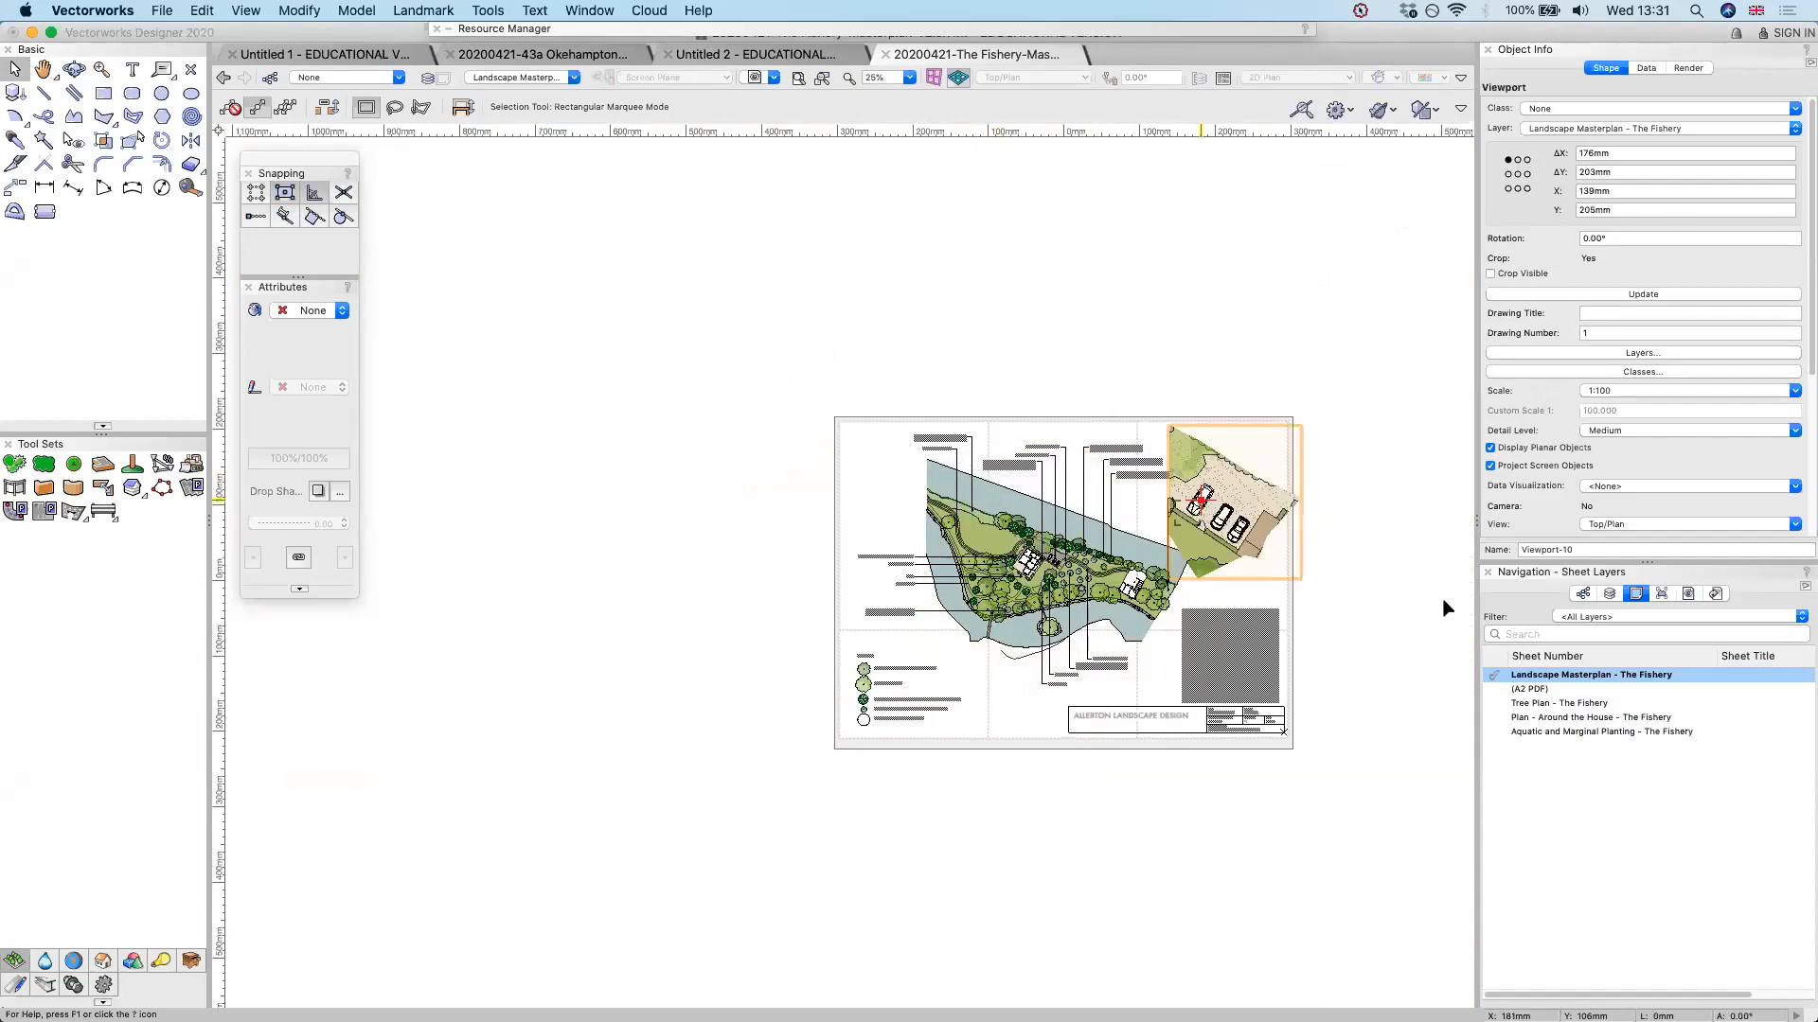
Inspect the enlarged parking detail up close and delete the cropped viewport copy from the sheet
{"action": "scroll", "coordinate": [1188, 515], "scroll_direction": "up", "scroll_amount": 3}
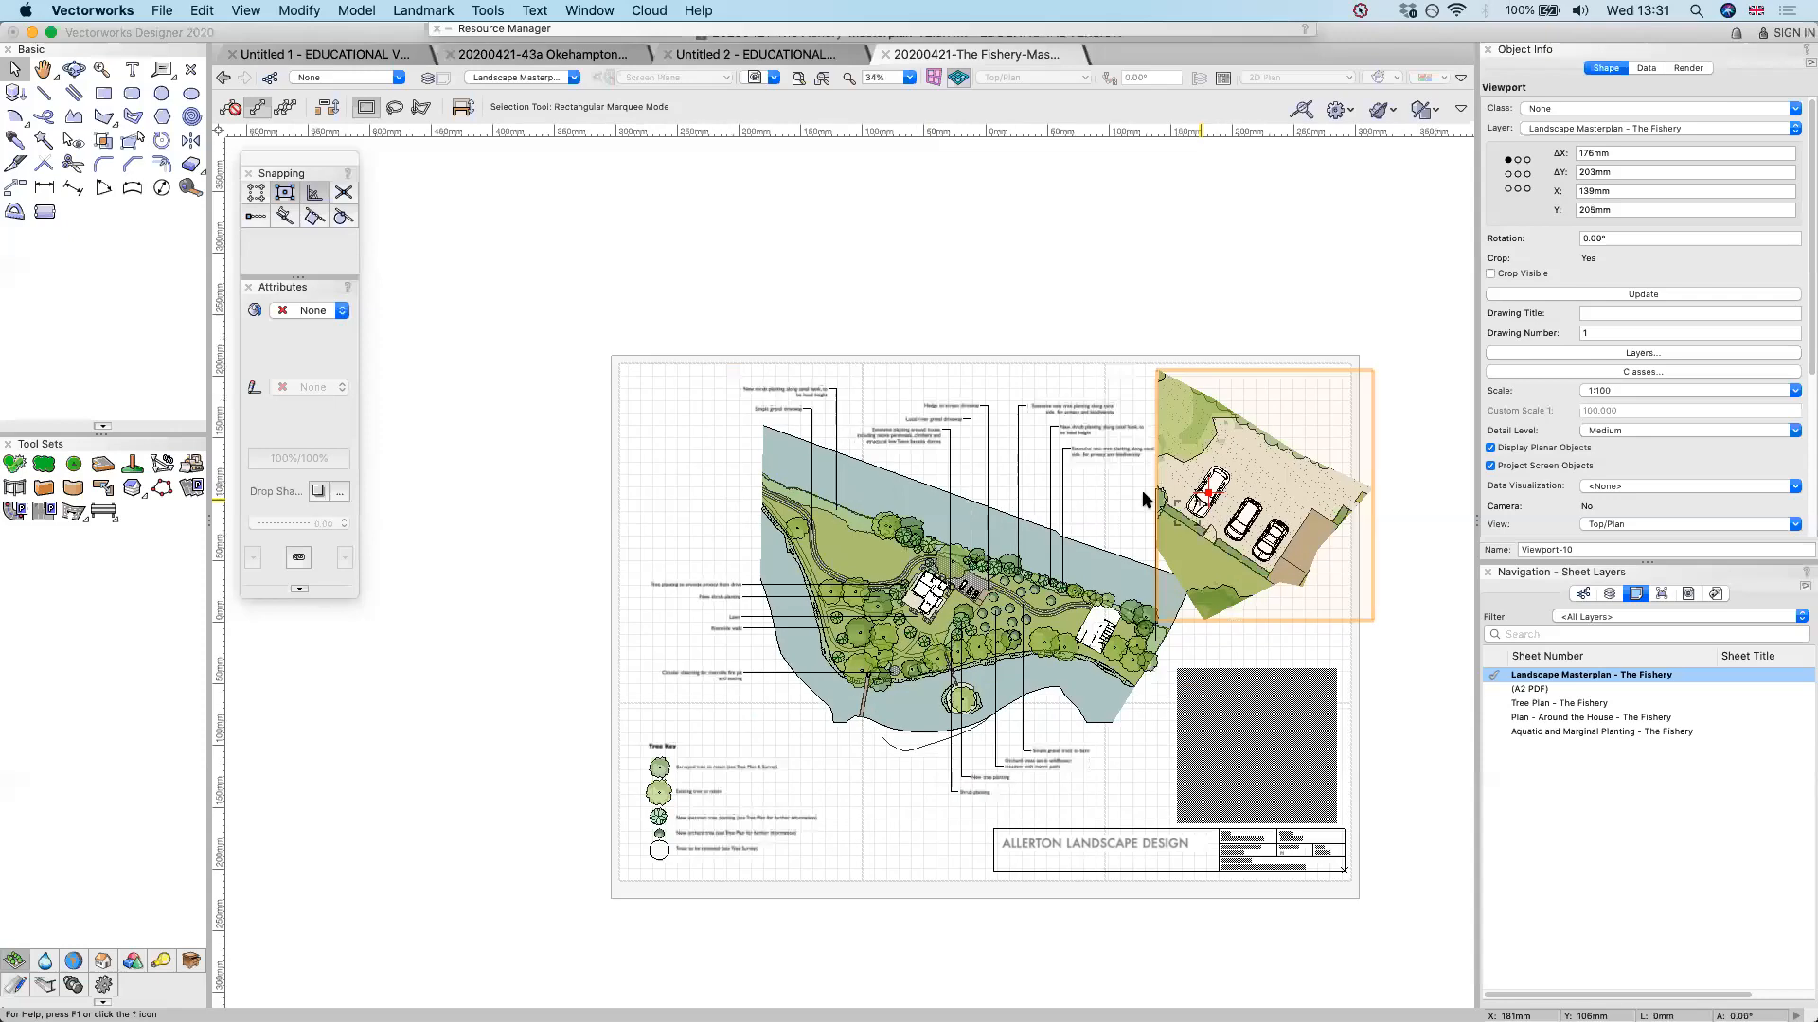
{"action": "scroll", "coordinate": [1443, 602], "scroll_direction": "up", "scroll_amount": 10}
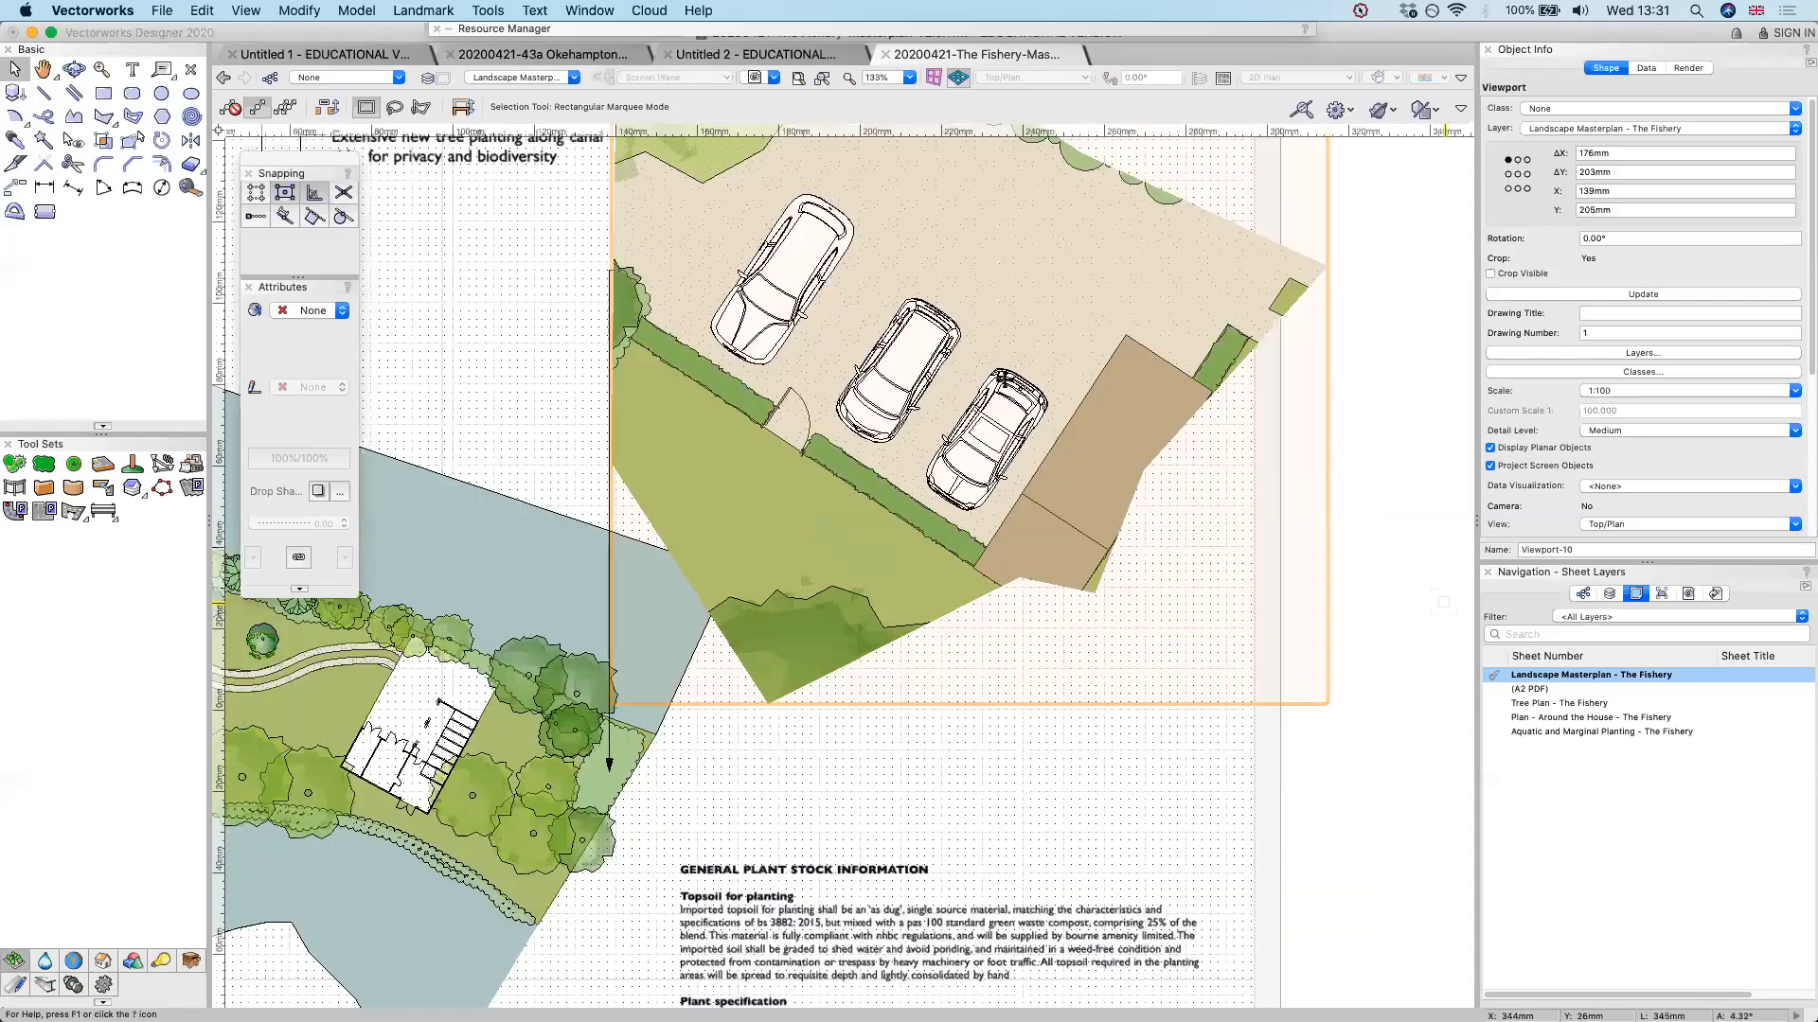
{"action": "scroll", "coordinate": [1004, 378], "scroll_direction": "down", "scroll_amount": 1}
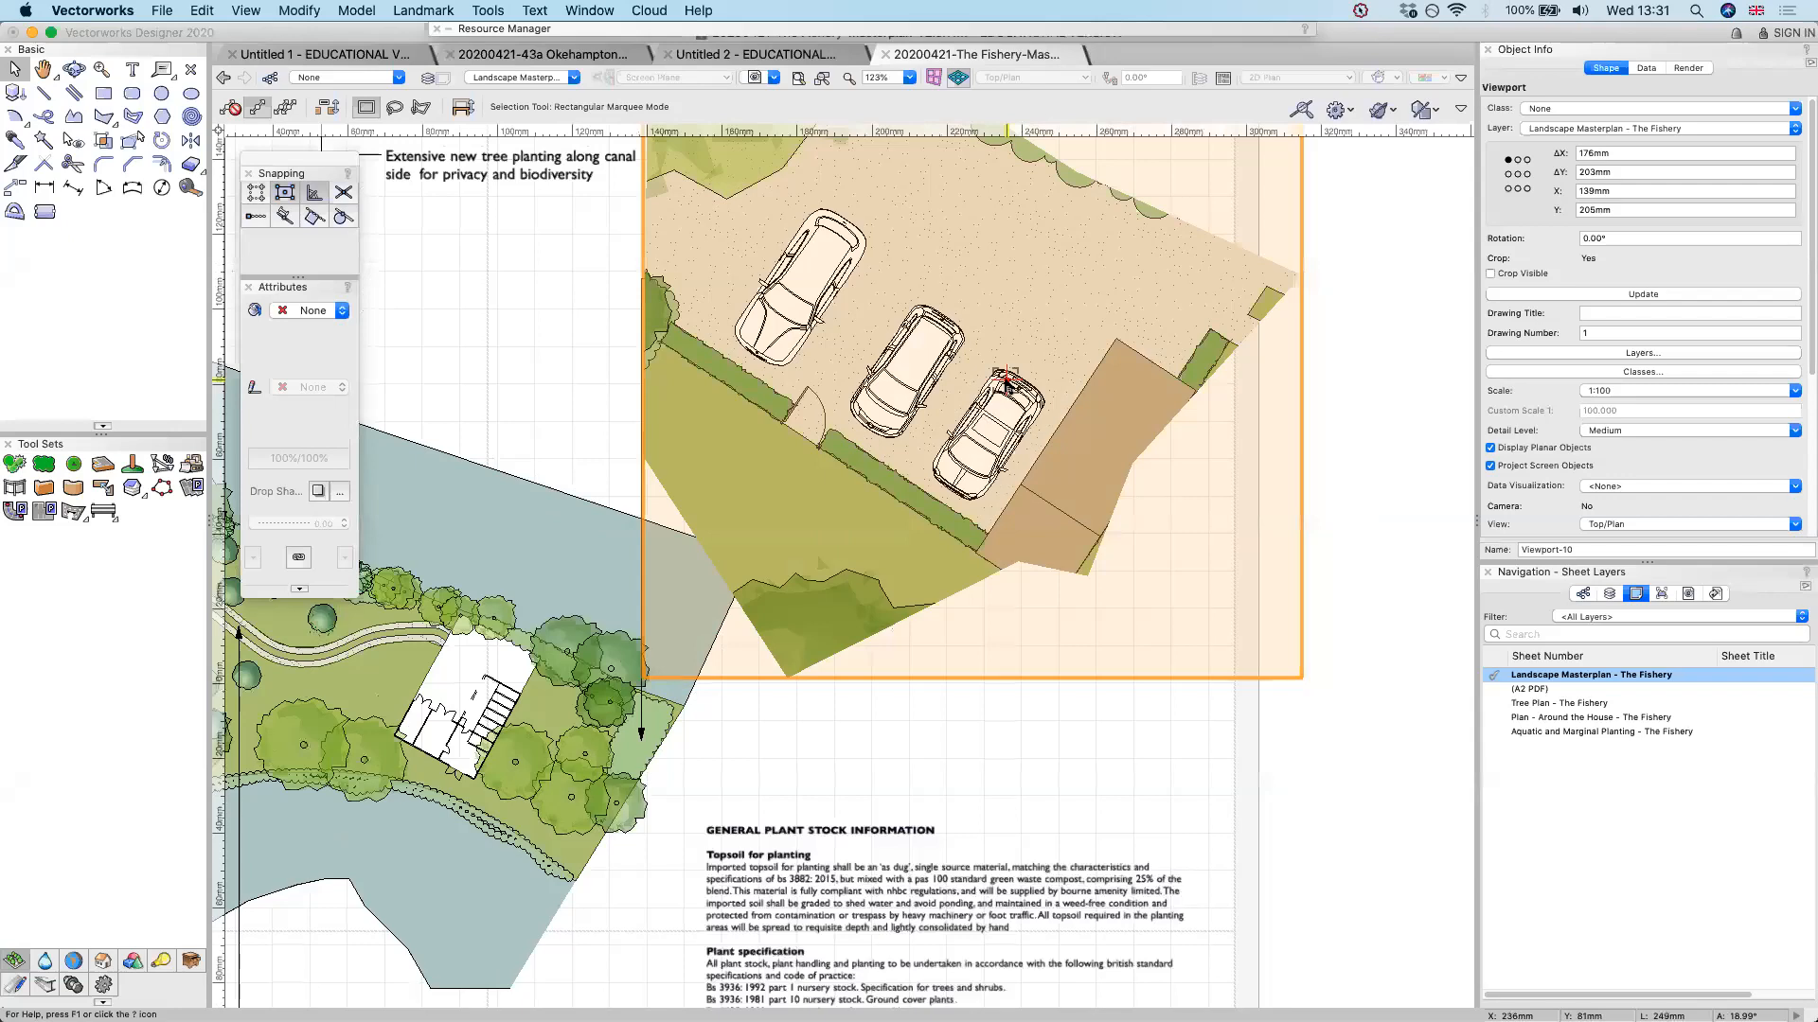
{"action": "scroll", "coordinate": [1007, 381], "scroll_direction": "down", "scroll_amount": 2}
{"action": "left_click", "coordinate": [1290, 642]}
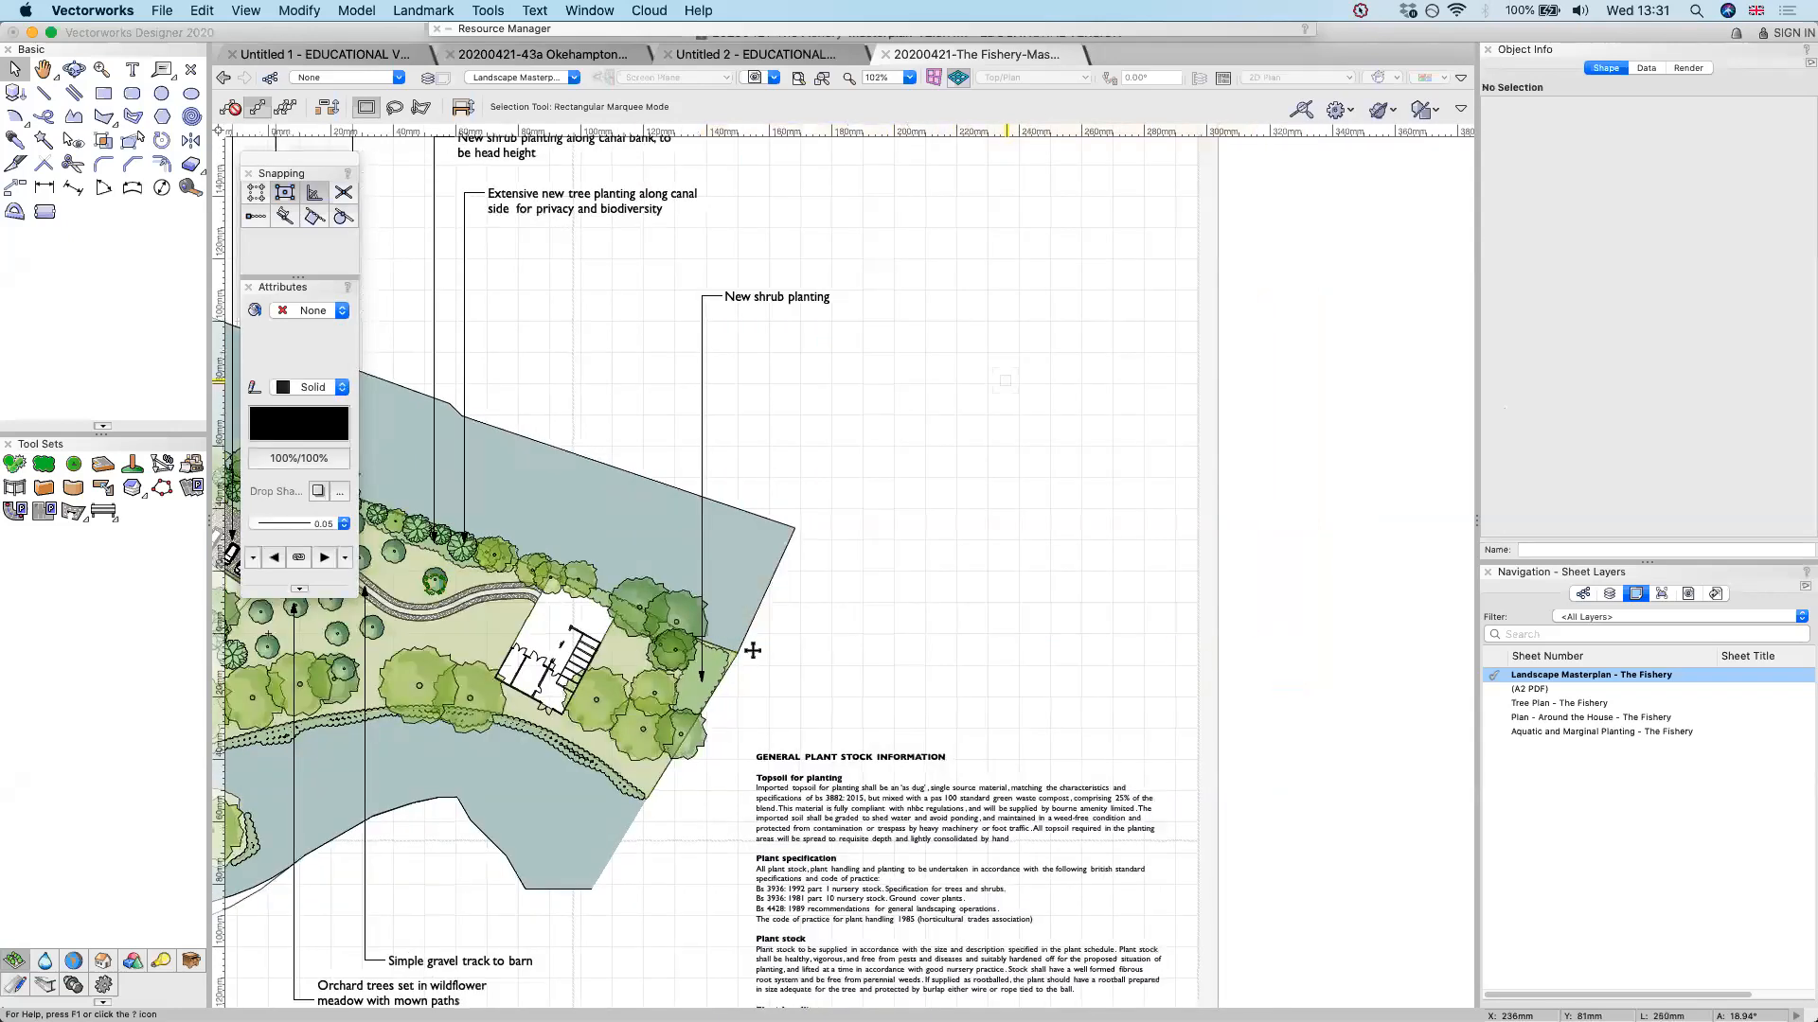
Open the Plan - Around the House - The Fishery sheet and examine its plan, annotations and reference photos
{"action": "scroll", "coordinate": [741, 651], "scroll_direction": "down", "scroll_amount": 3}
{"action": "middle_click_drag", "start_coordinate": [573, 563], "coordinate": [839, 569]}
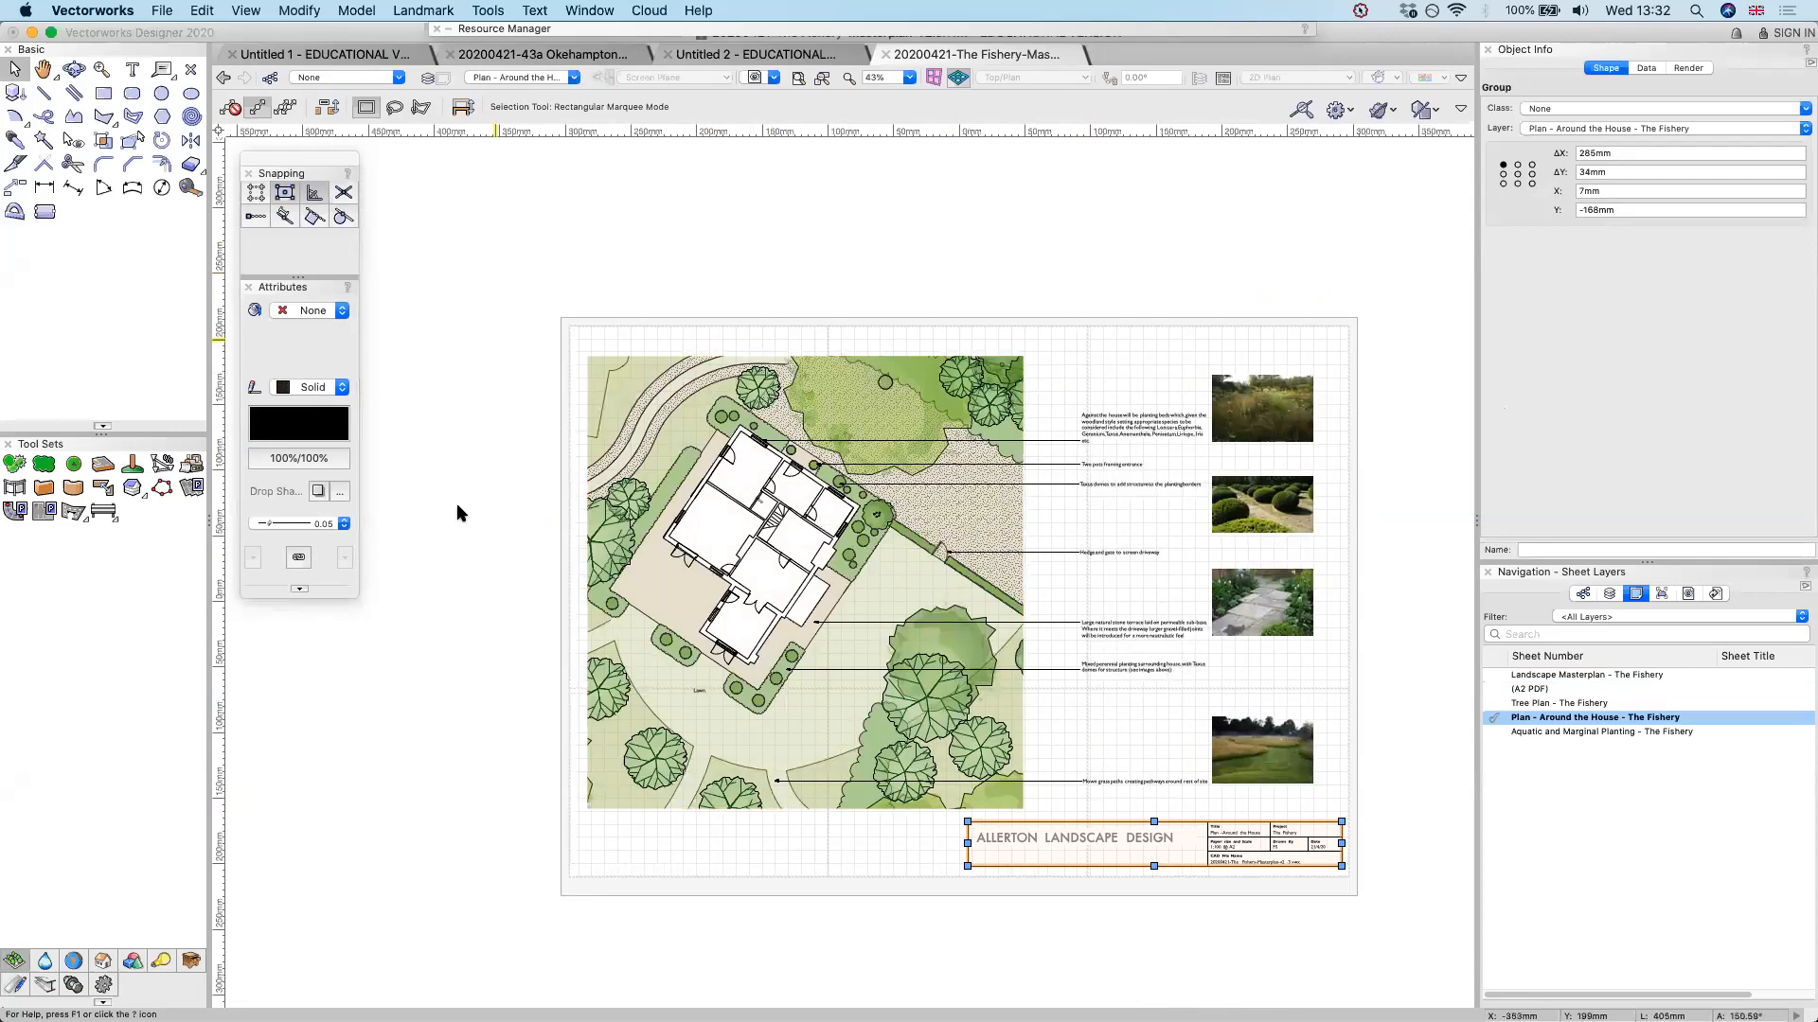
{"action": "scroll", "coordinate": [1243, 466], "scroll_direction": "up", "scroll_amount": 2}
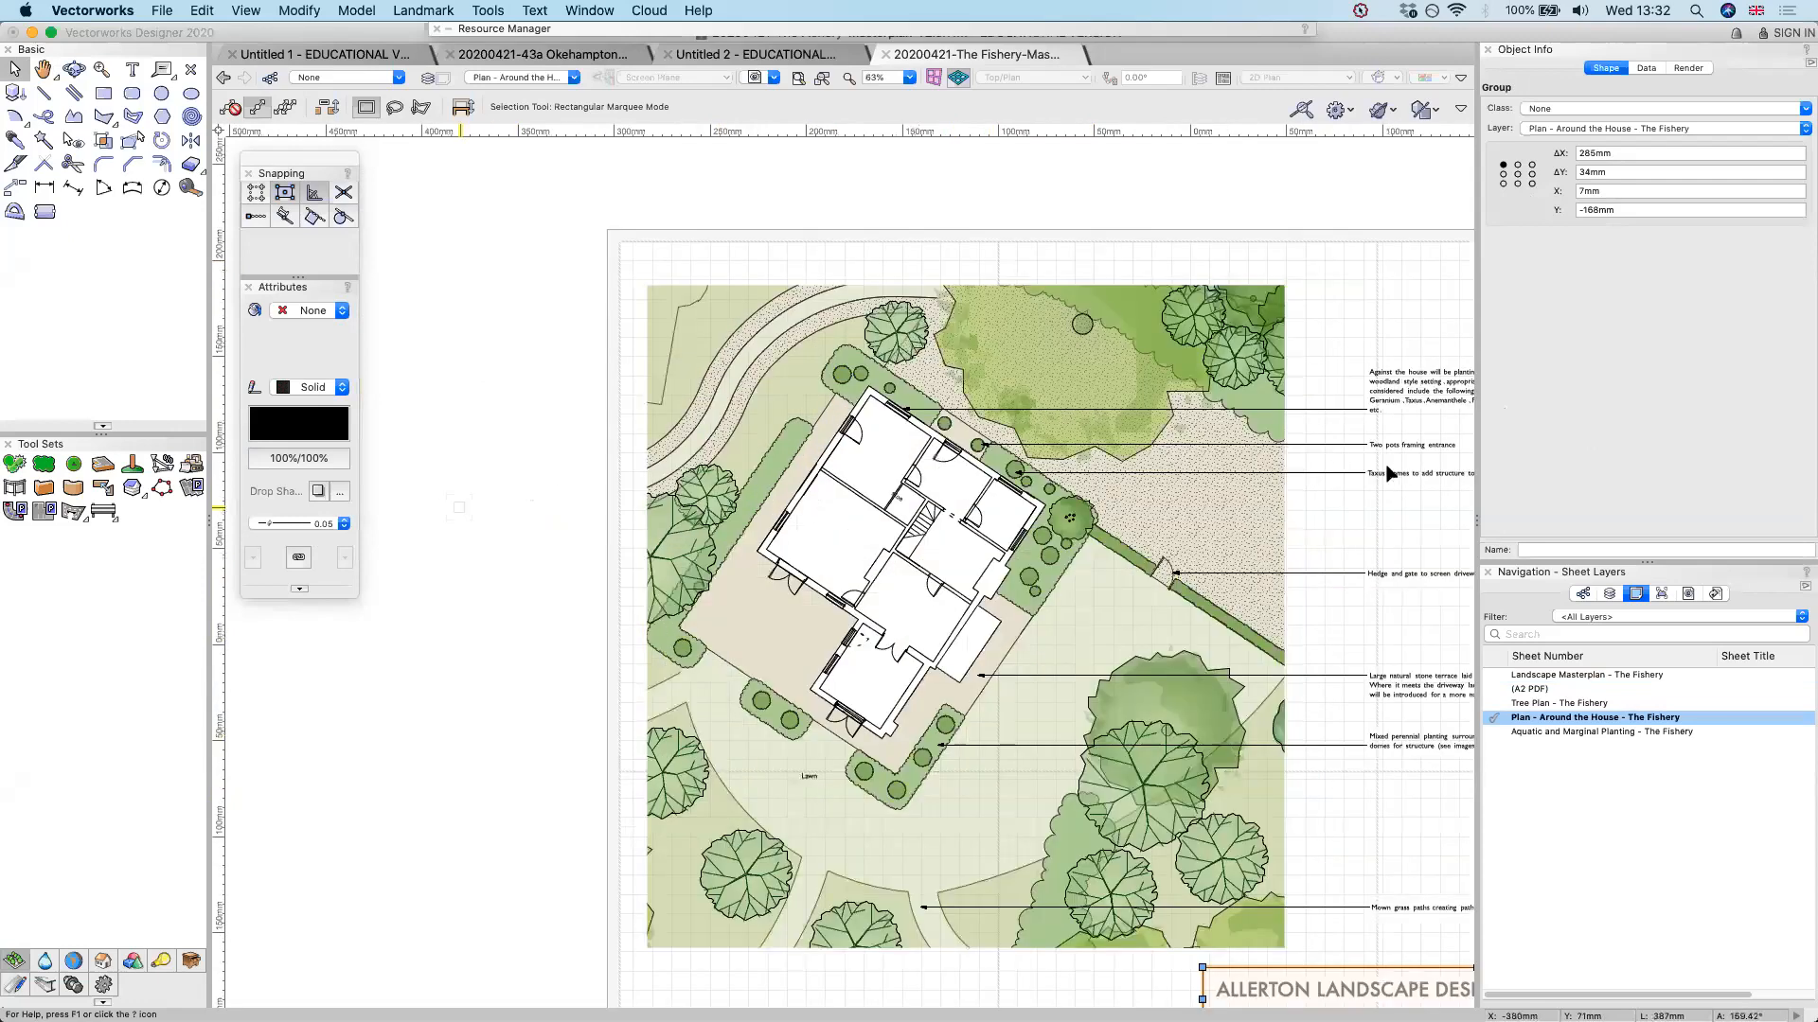
{"action": "scroll", "coordinate": [473, 501], "scroll_direction": "down", "scroll_amount": 2}
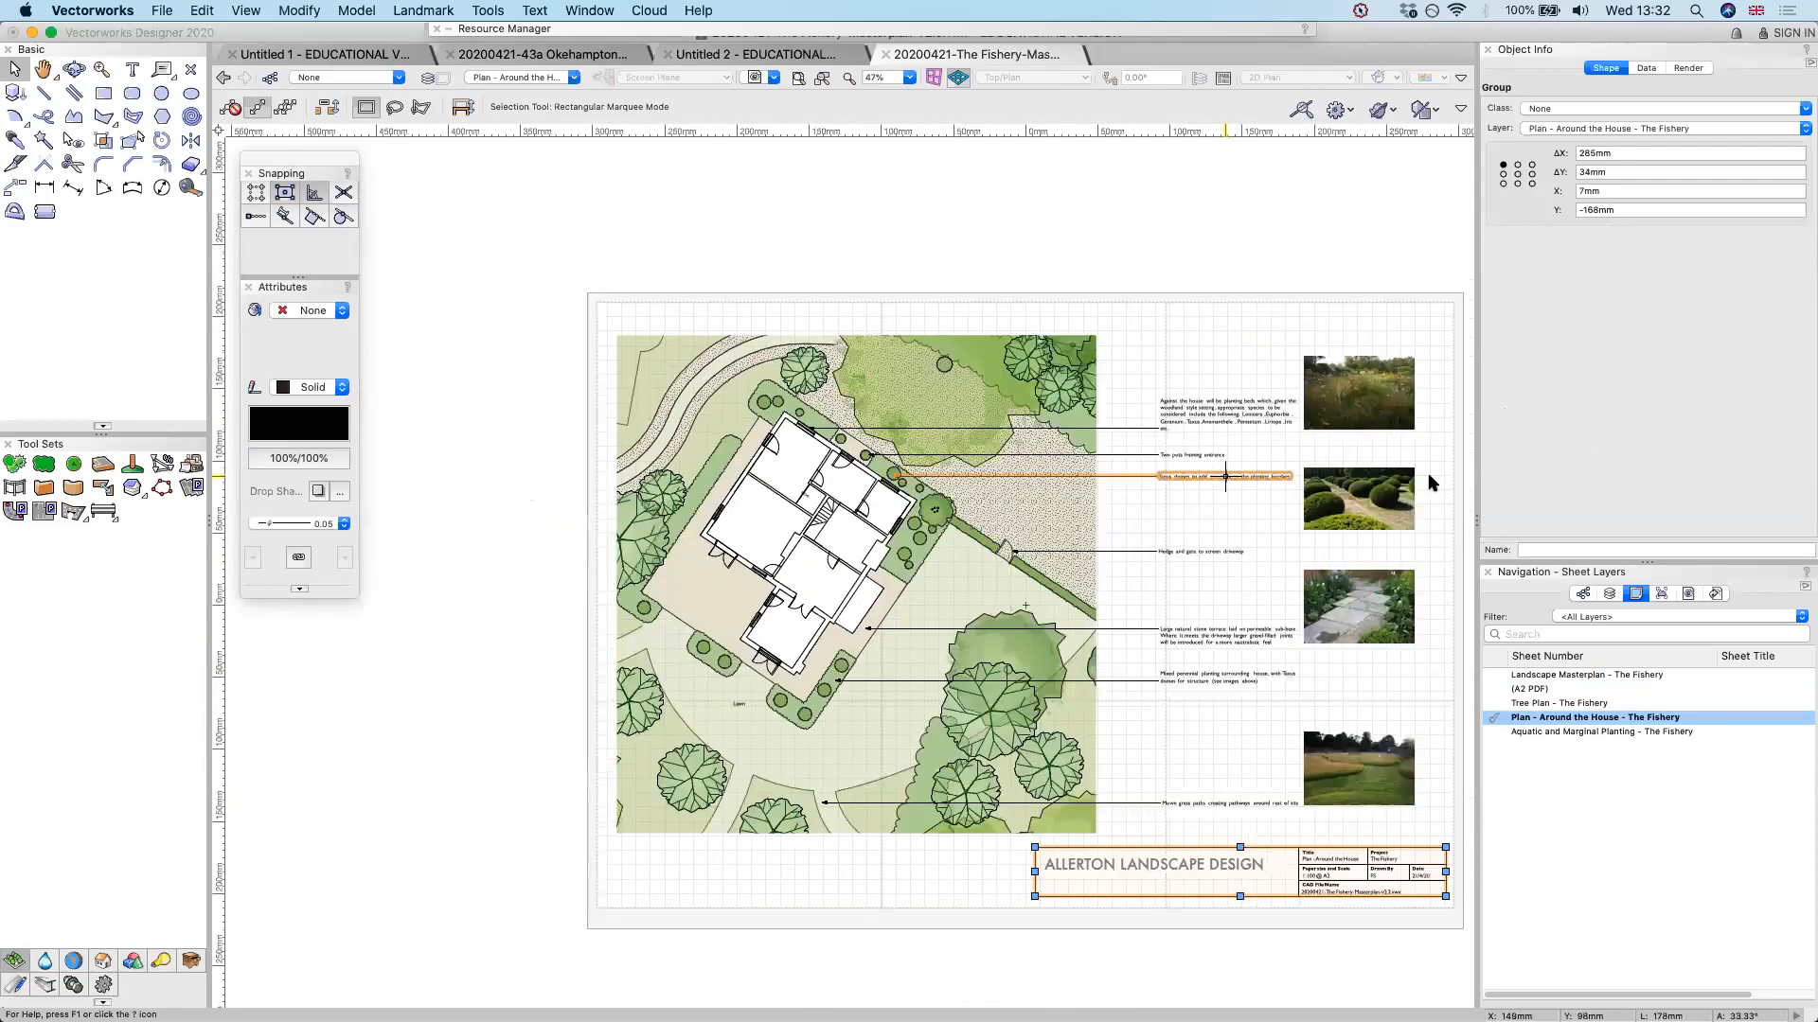
{"action": "scroll", "coordinate": [1433, 483], "scroll_direction": "up", "scroll_amount": 2}
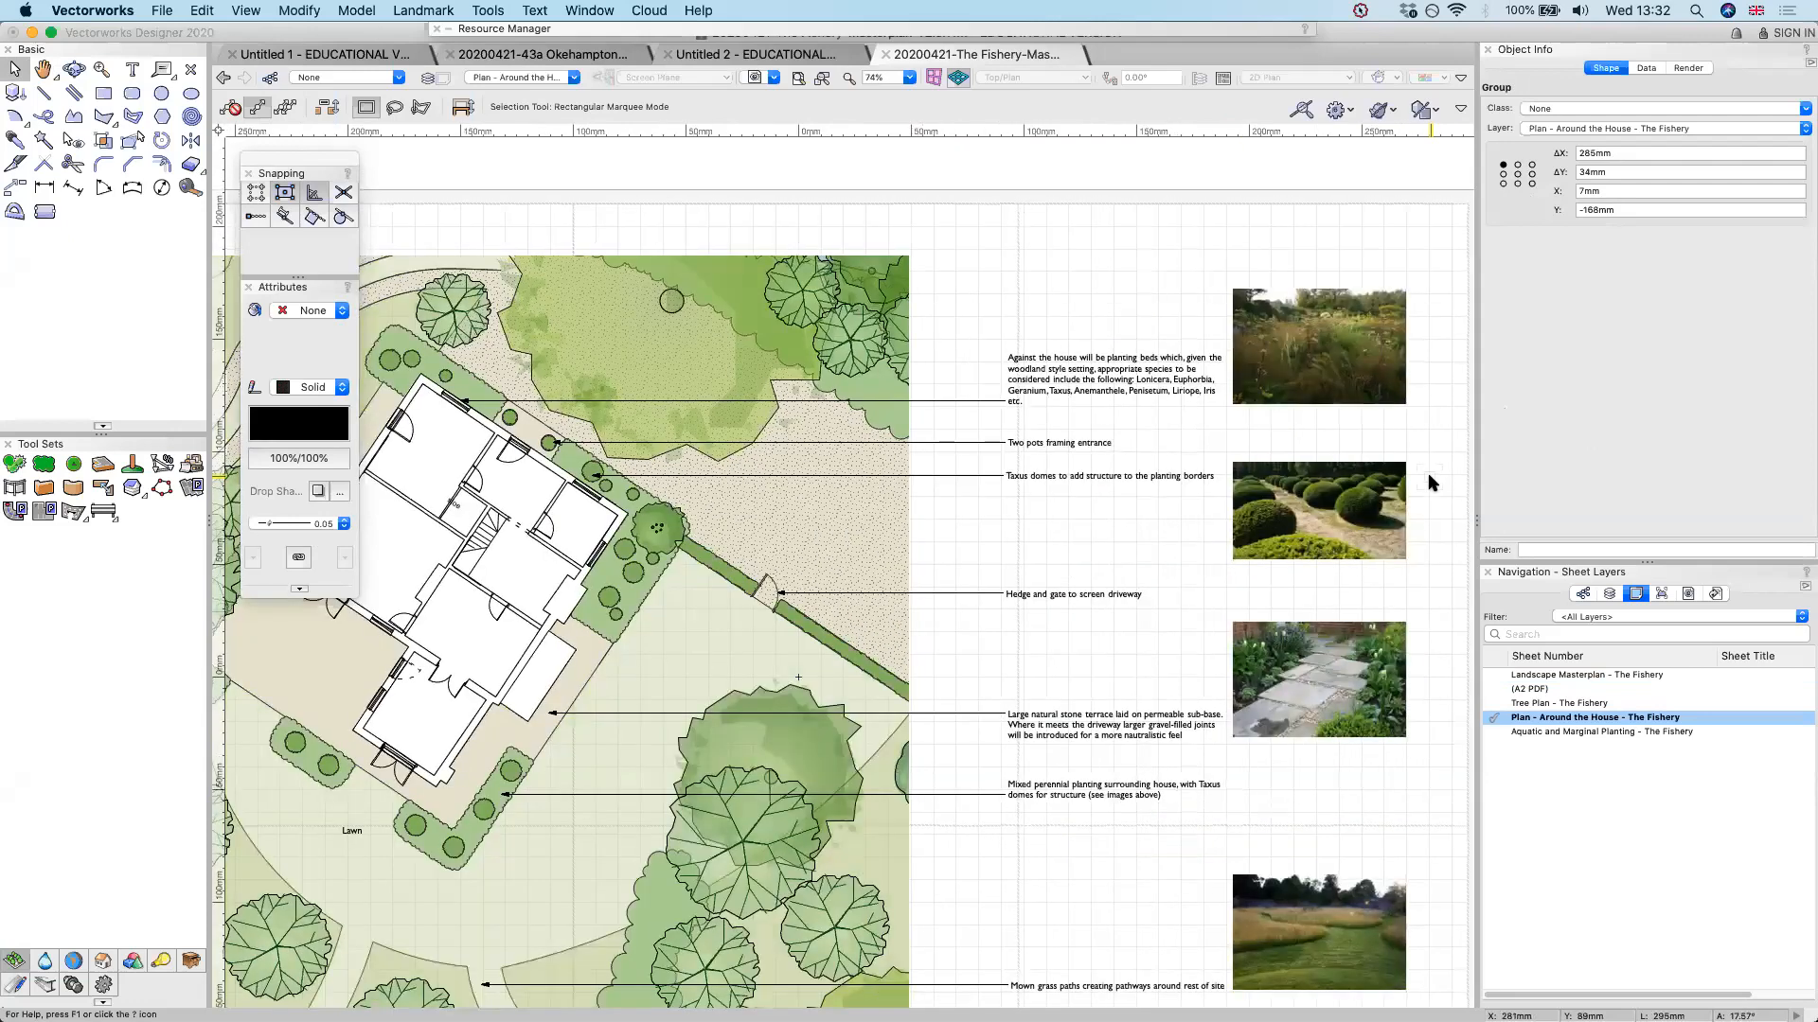
Open the Aquatic and Marginal Planting - The Fishery sheet and review its plan viewport's layer visibility settings without changing them
{"action": "double_click", "coordinate": [1580, 732]}
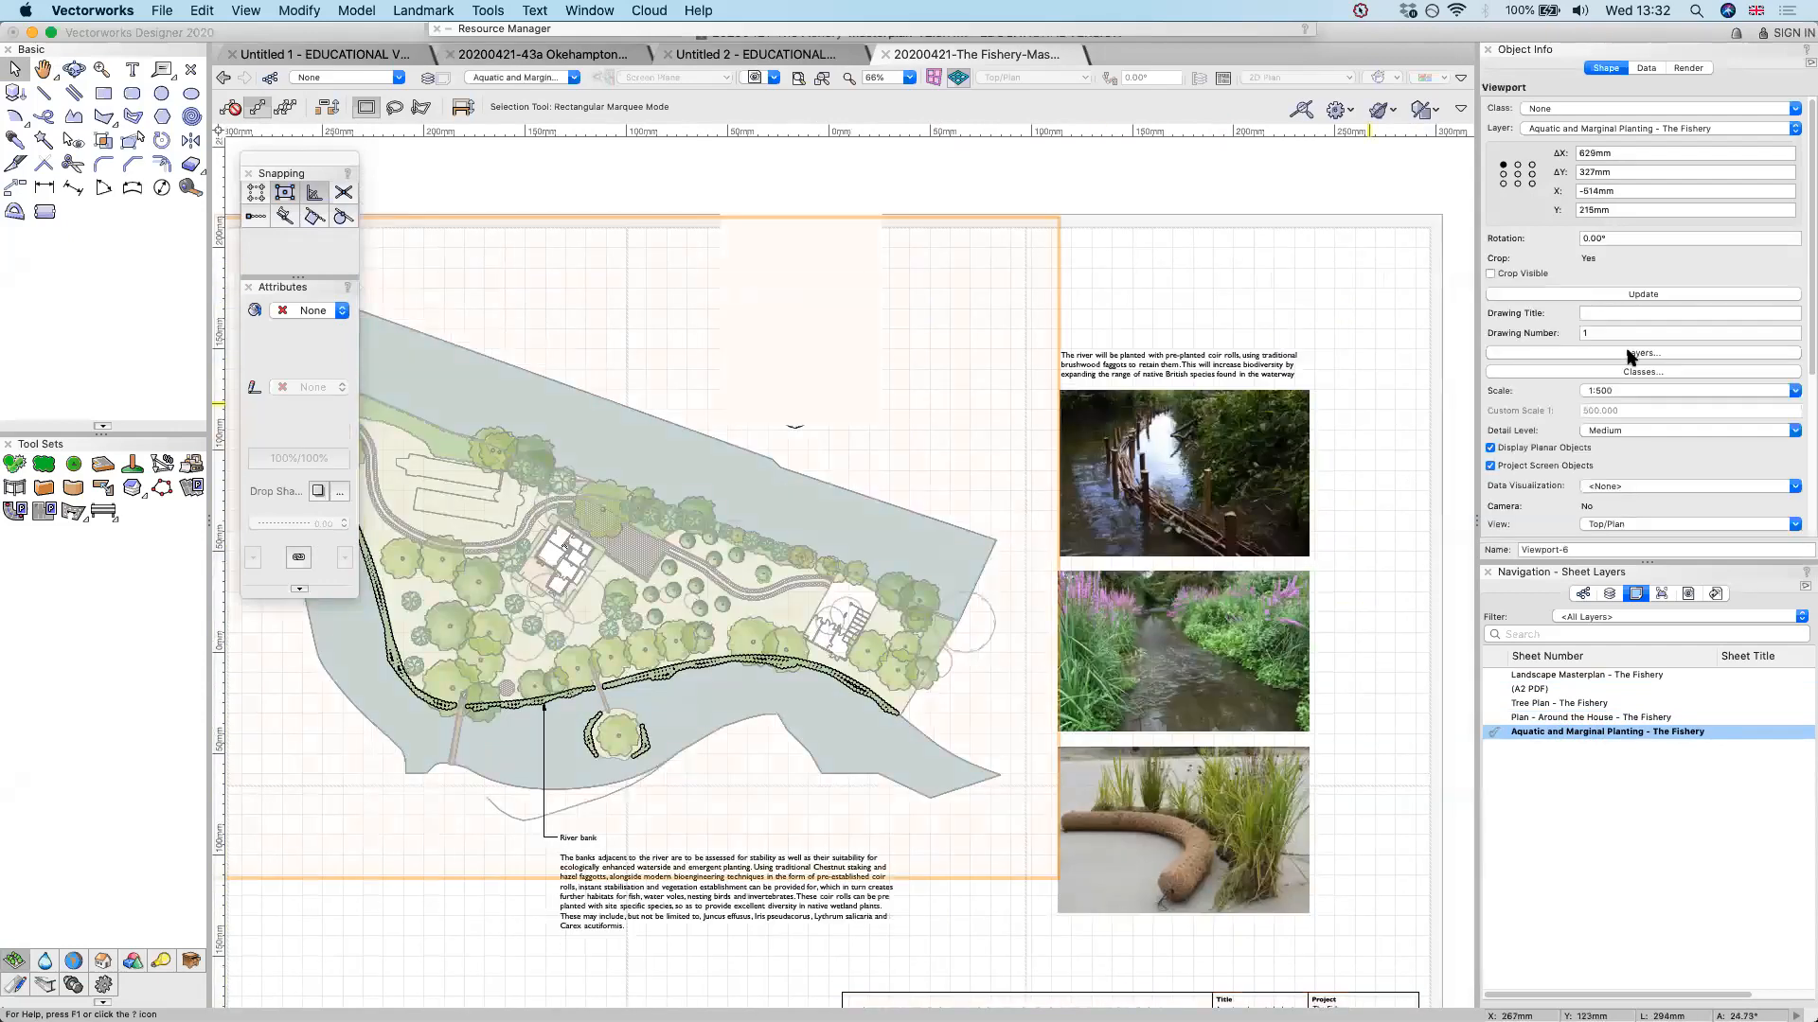
{"action": "left_click", "coordinate": [1630, 354]}
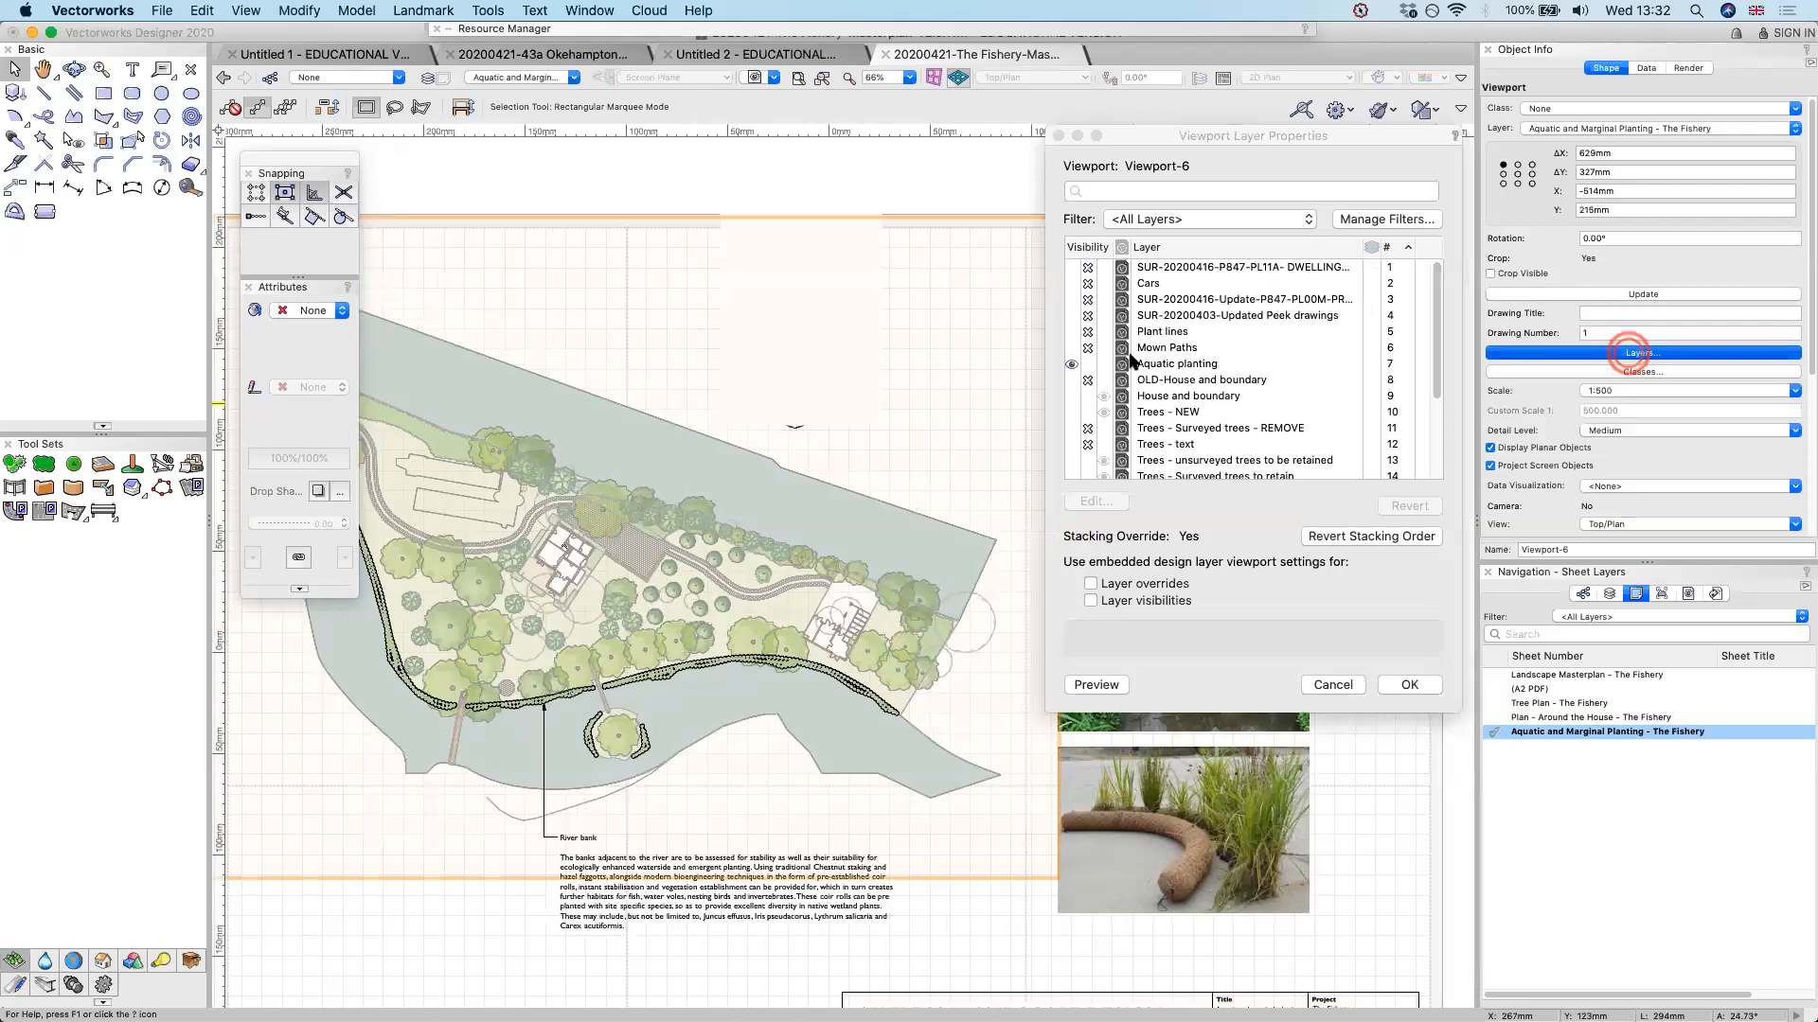
{"action": "scroll", "coordinate": [1129, 358], "scroll_direction": "down", "scroll_amount": 2}
{"action": "scroll", "coordinate": [1128, 358], "scroll_direction": "down", "scroll_amount": 2}
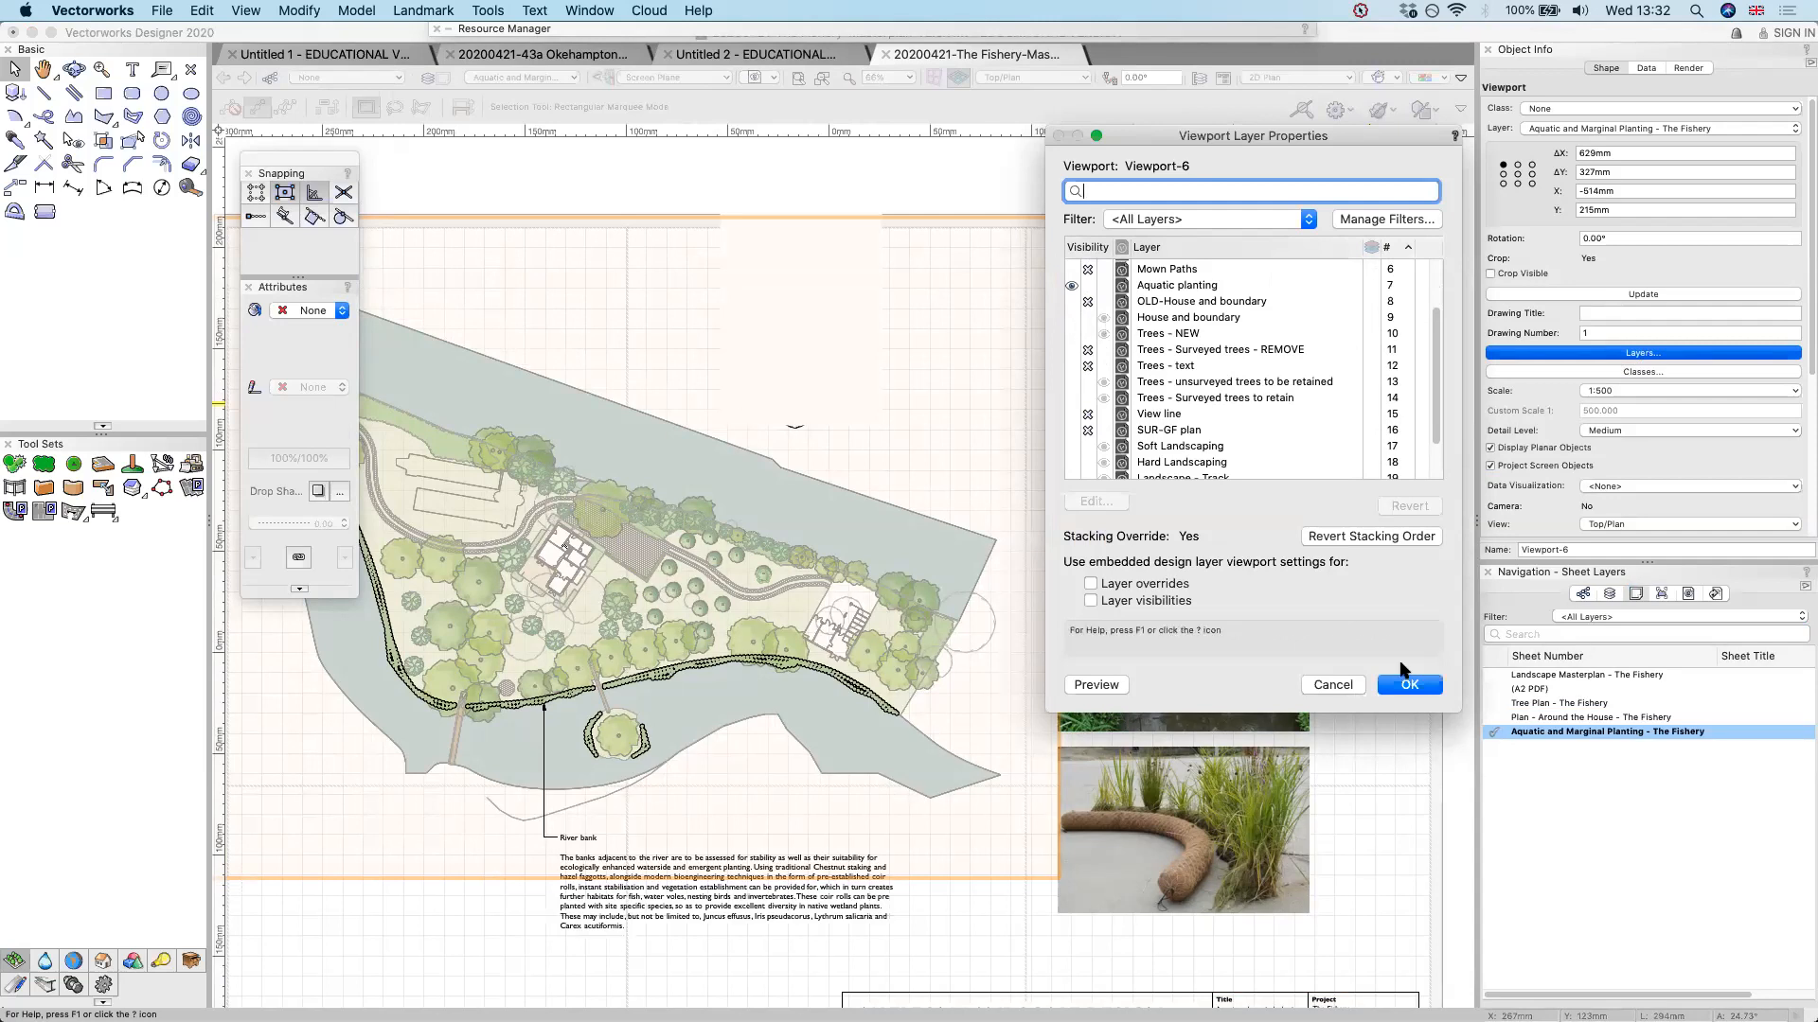
{"action": "left_click", "coordinate": [1321, 689]}
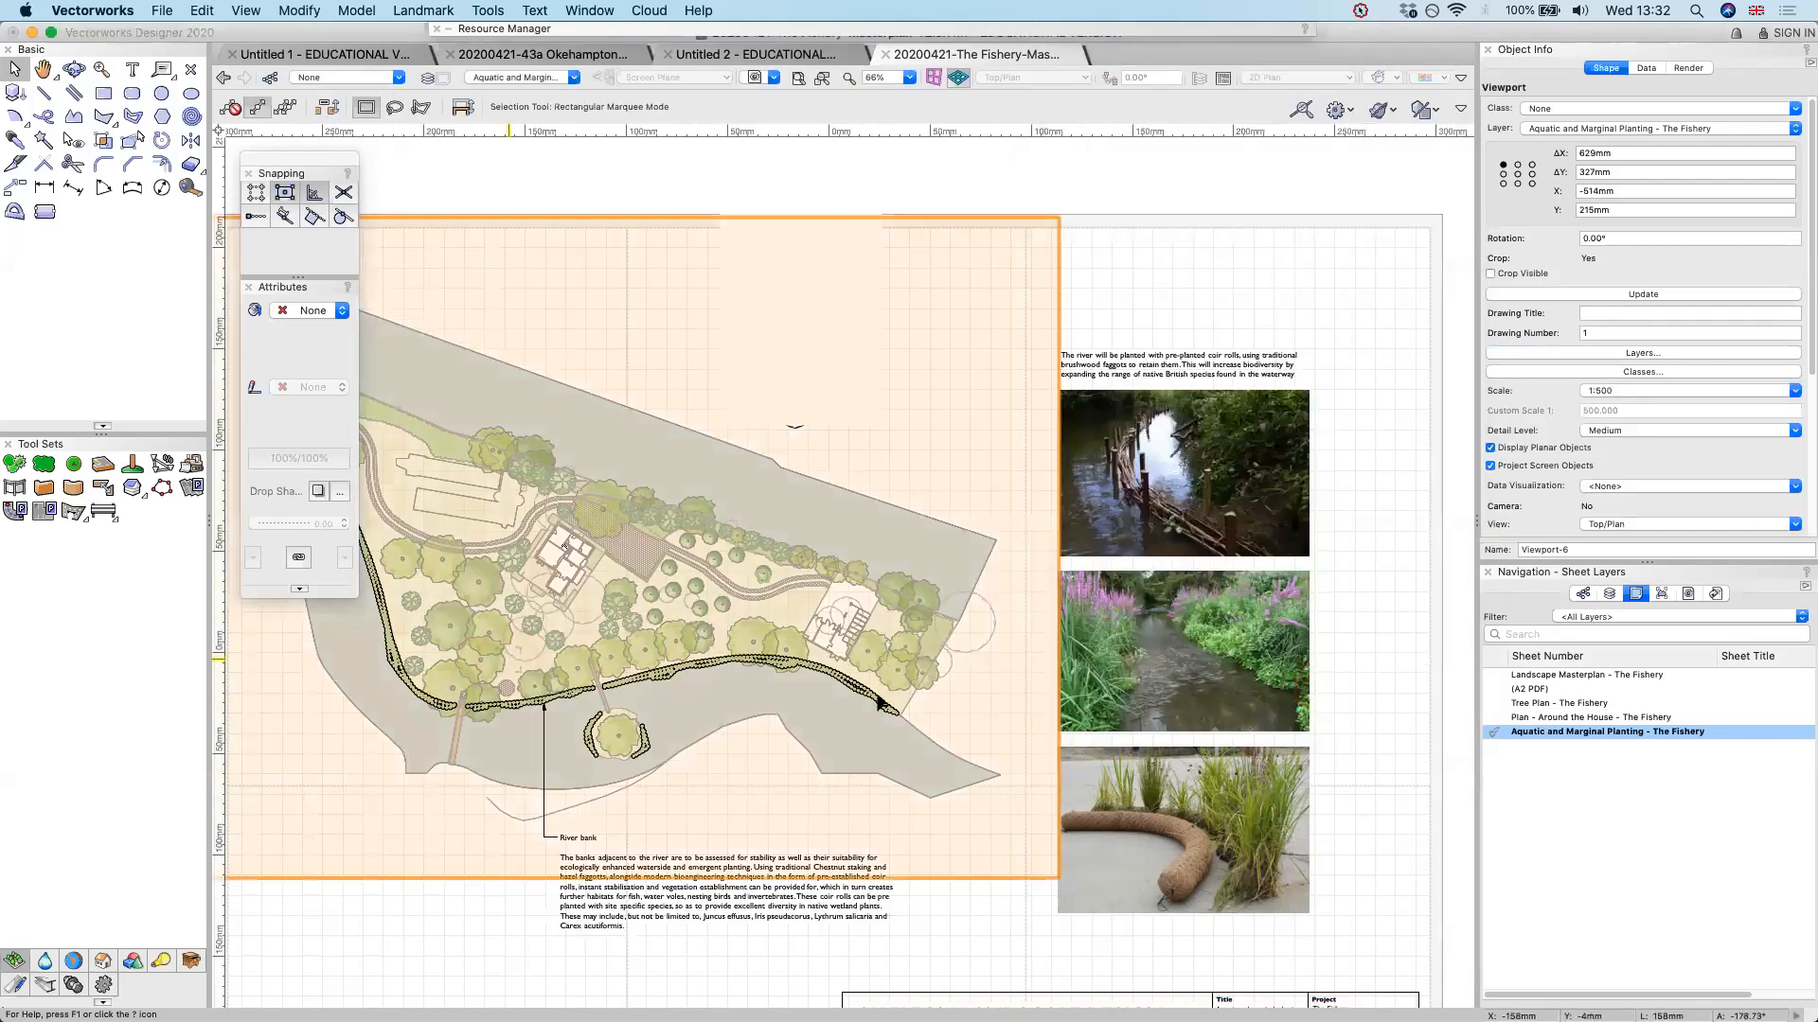
Examine the planting along the river bank, the explanatory notes and the reference photos on the aquatic planting sheet
{"action": "scroll", "coordinate": [878, 702], "scroll_direction": "up", "scroll_amount": 1}
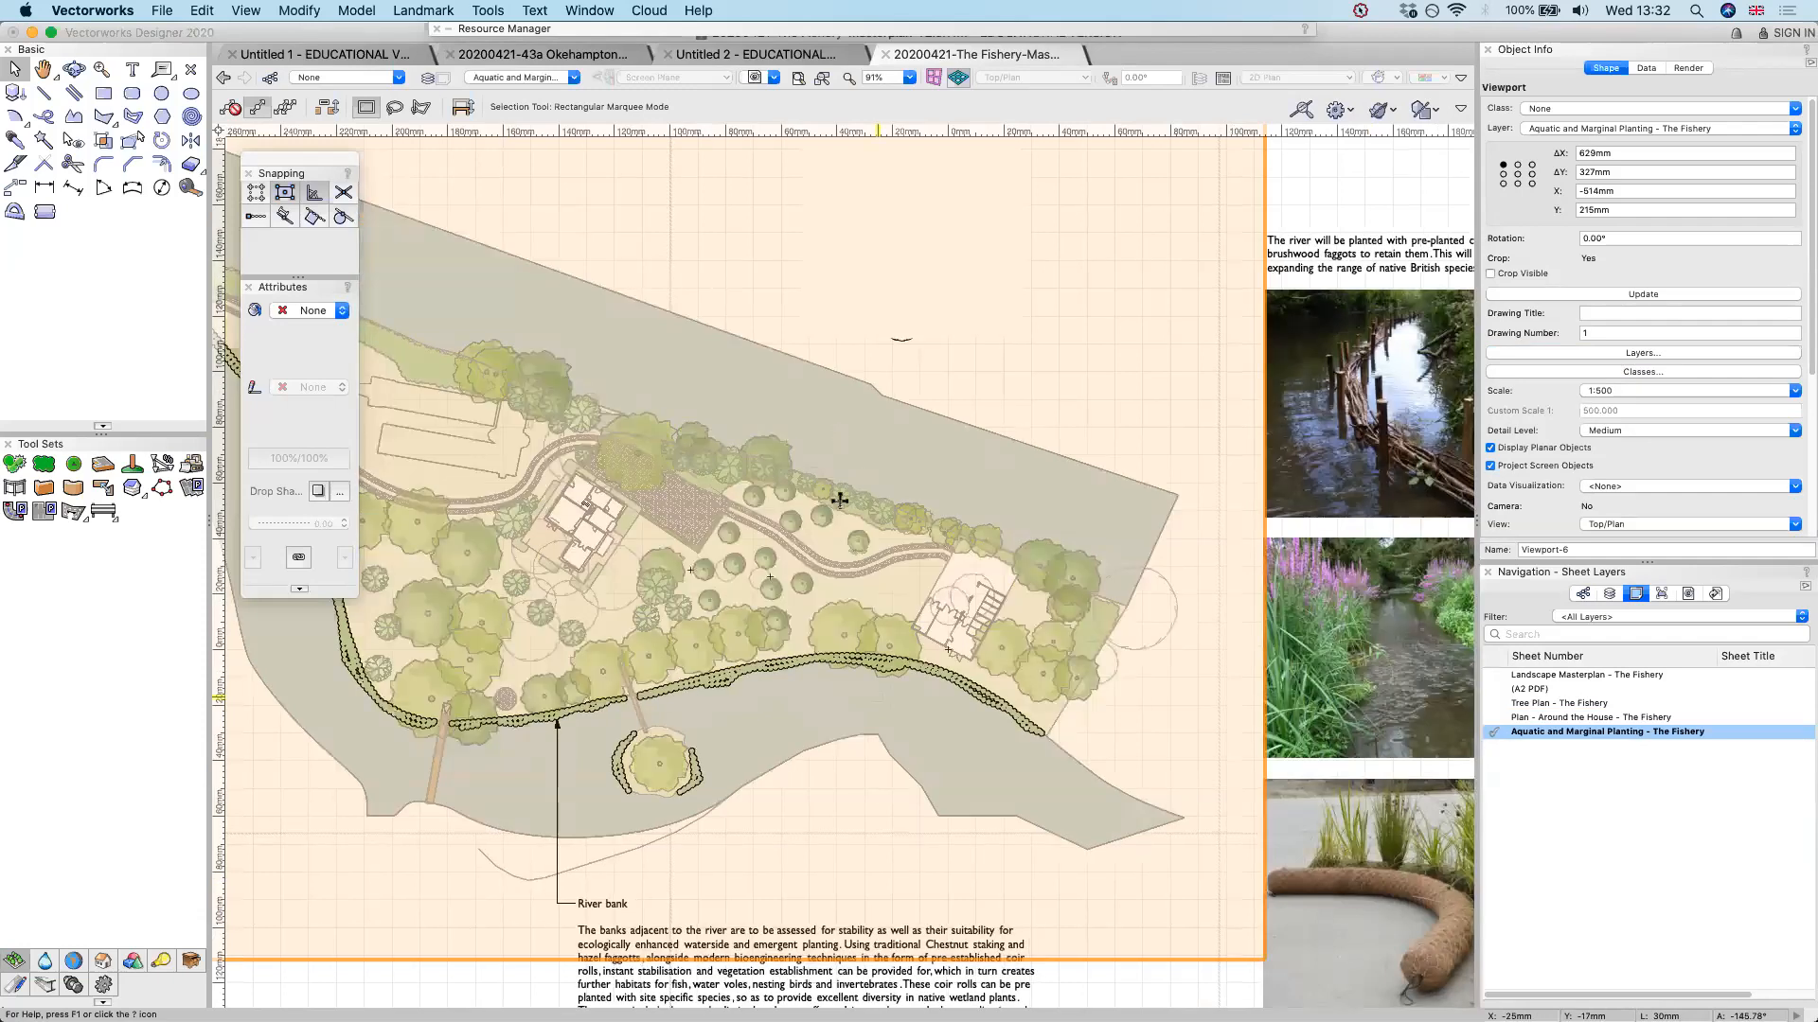
{"action": "scroll", "coordinate": [983, 509], "scroll_direction": "up", "scroll_amount": 1}
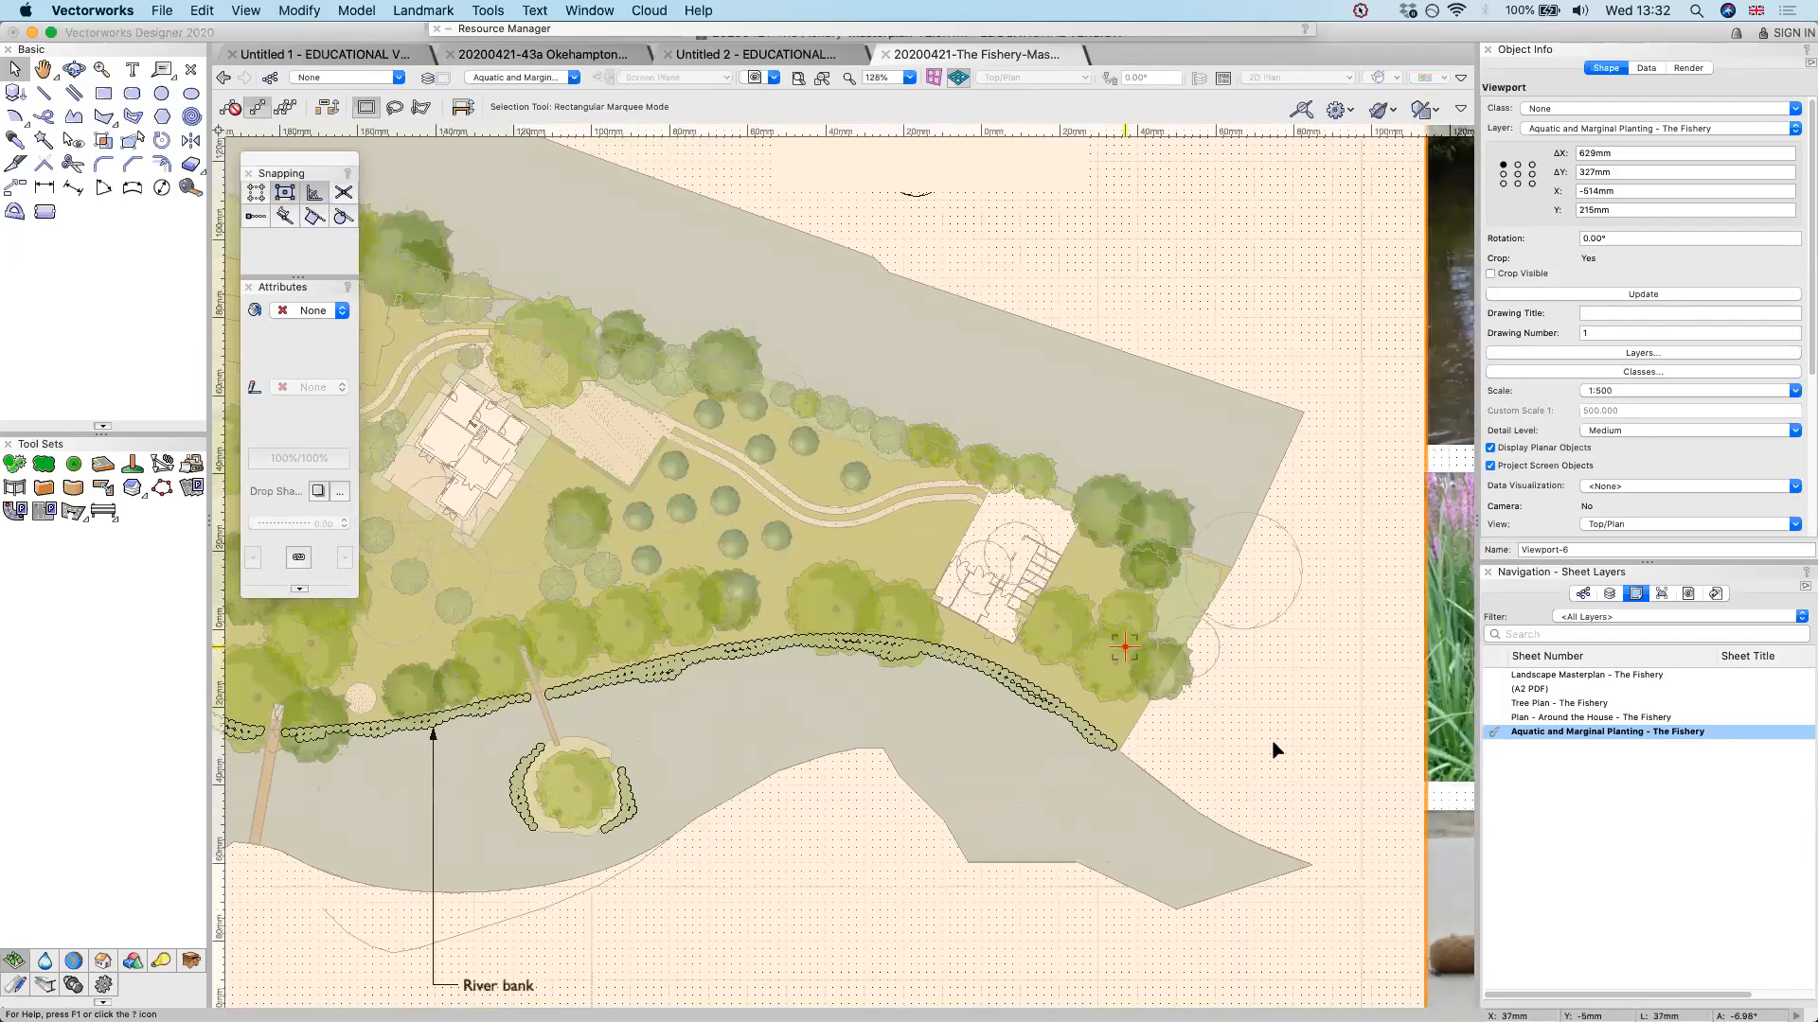
{"action": "scroll", "coordinate": [1276, 751], "scroll_direction": "down", "scroll_amount": 5}
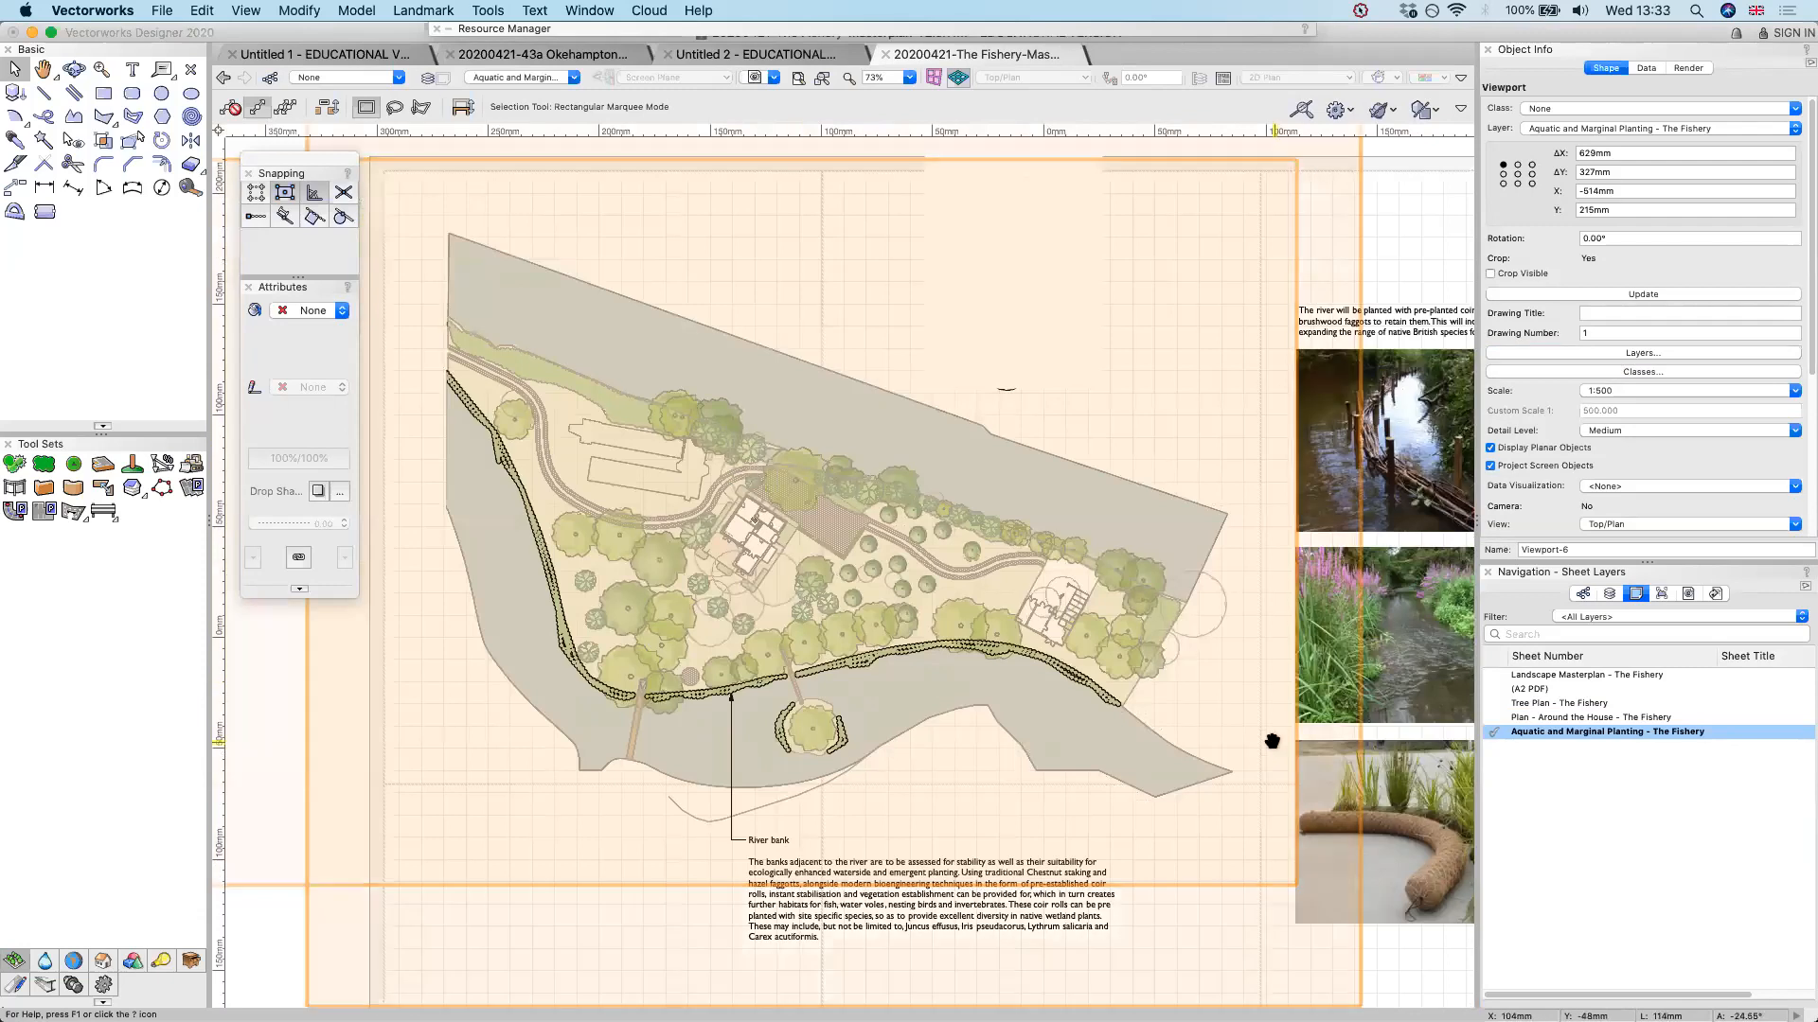
{"action": "key", "text": "space"}
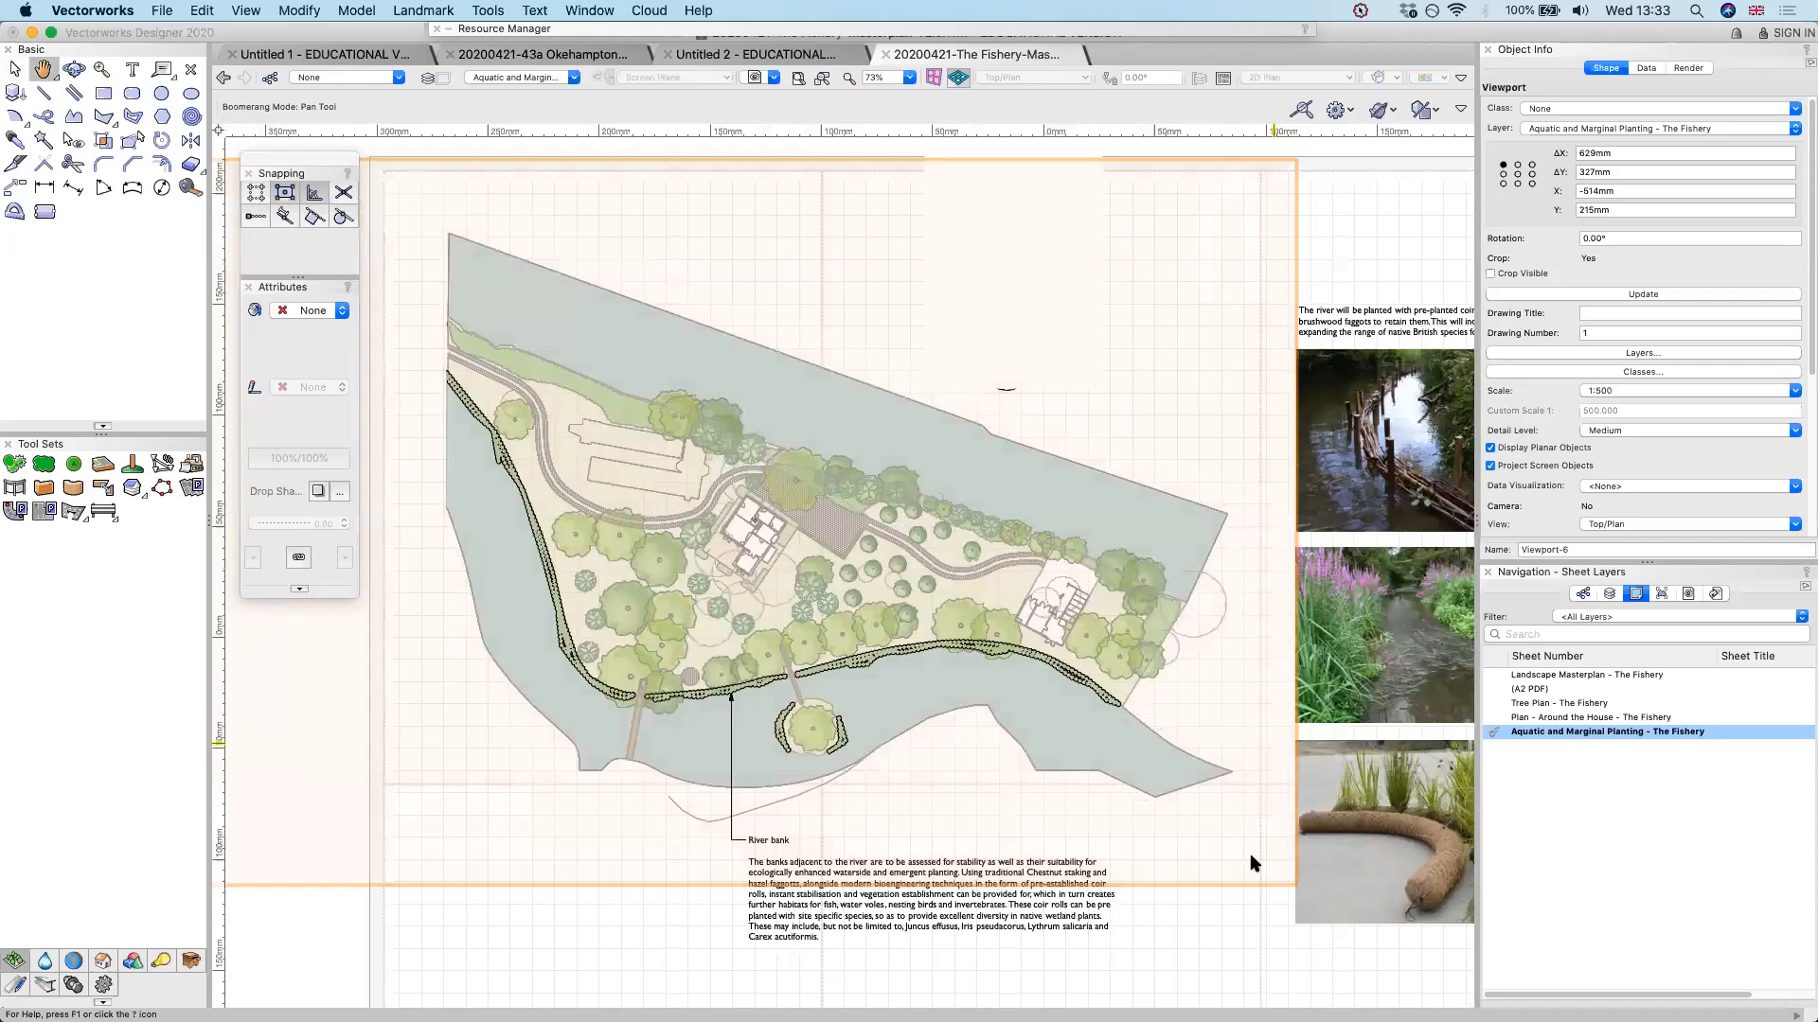
{"action": "middle_click_drag", "start_coordinate": [1252, 857], "coordinate": [1186, 857]}
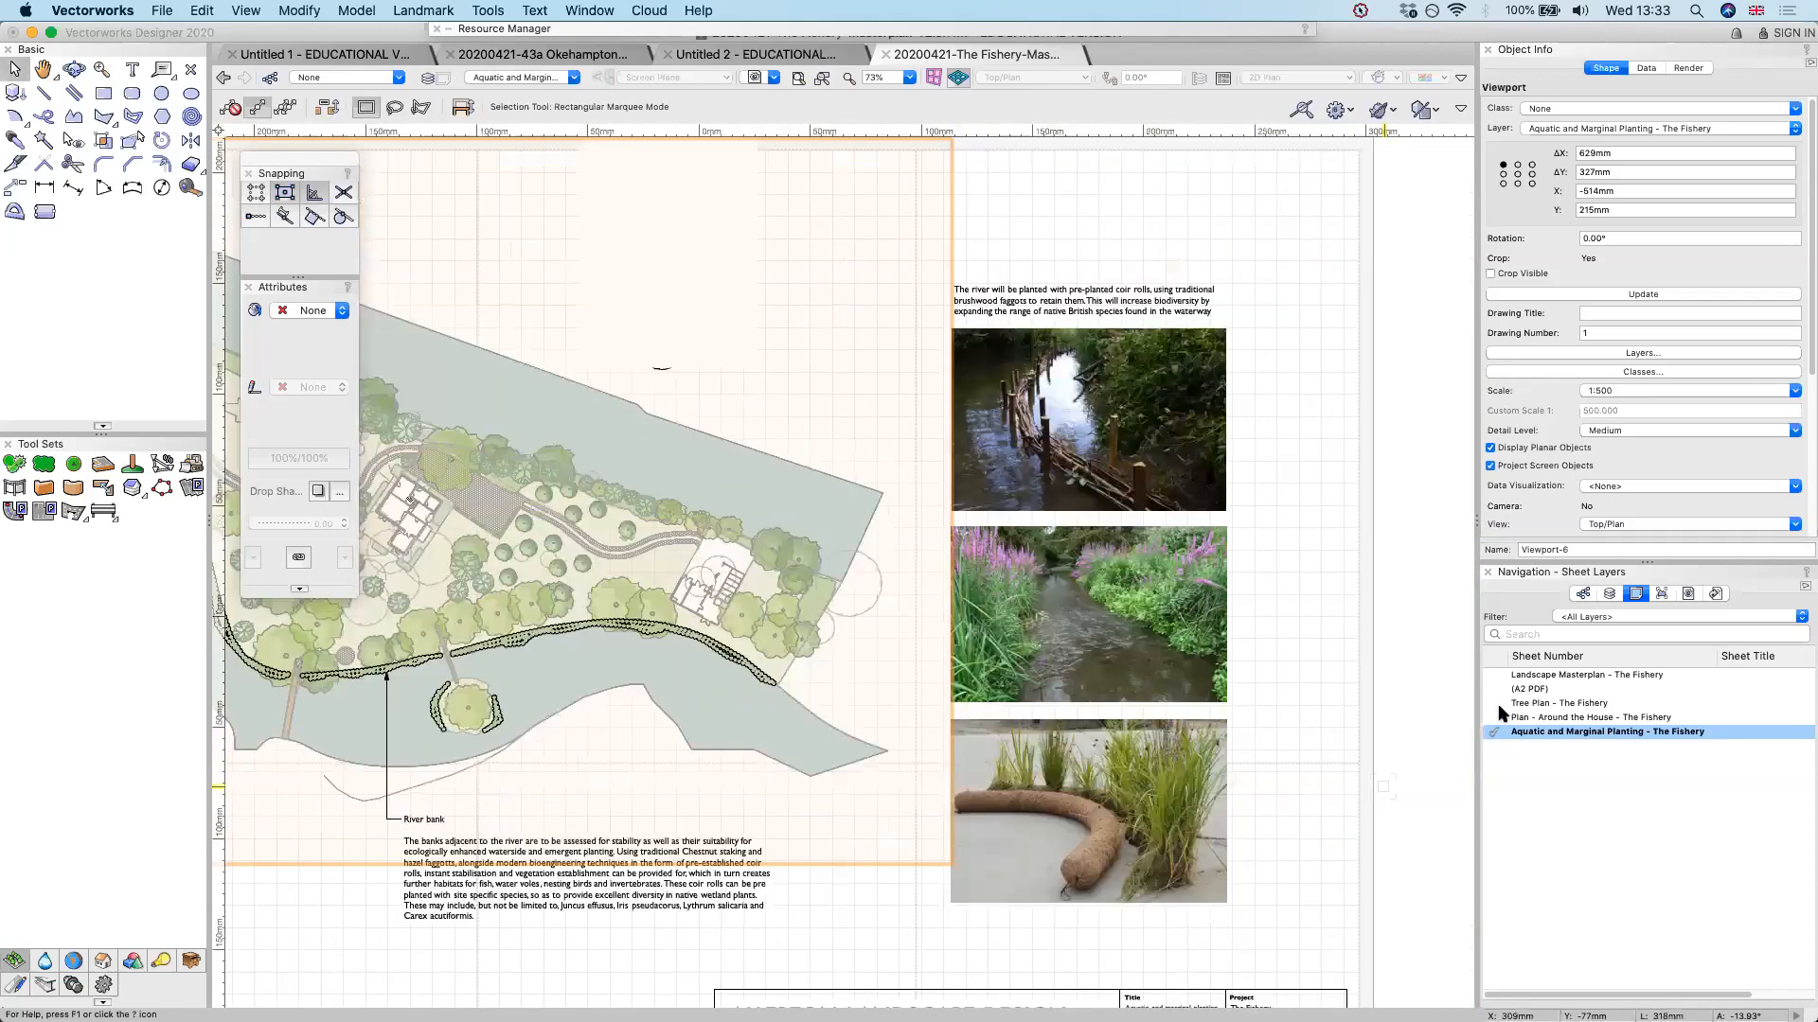
Open the Tree Plan - The Fishery sheet and examine its tree labels, annotations and plan viewport
{"action": "left_click", "coordinate": [1609, 703]}
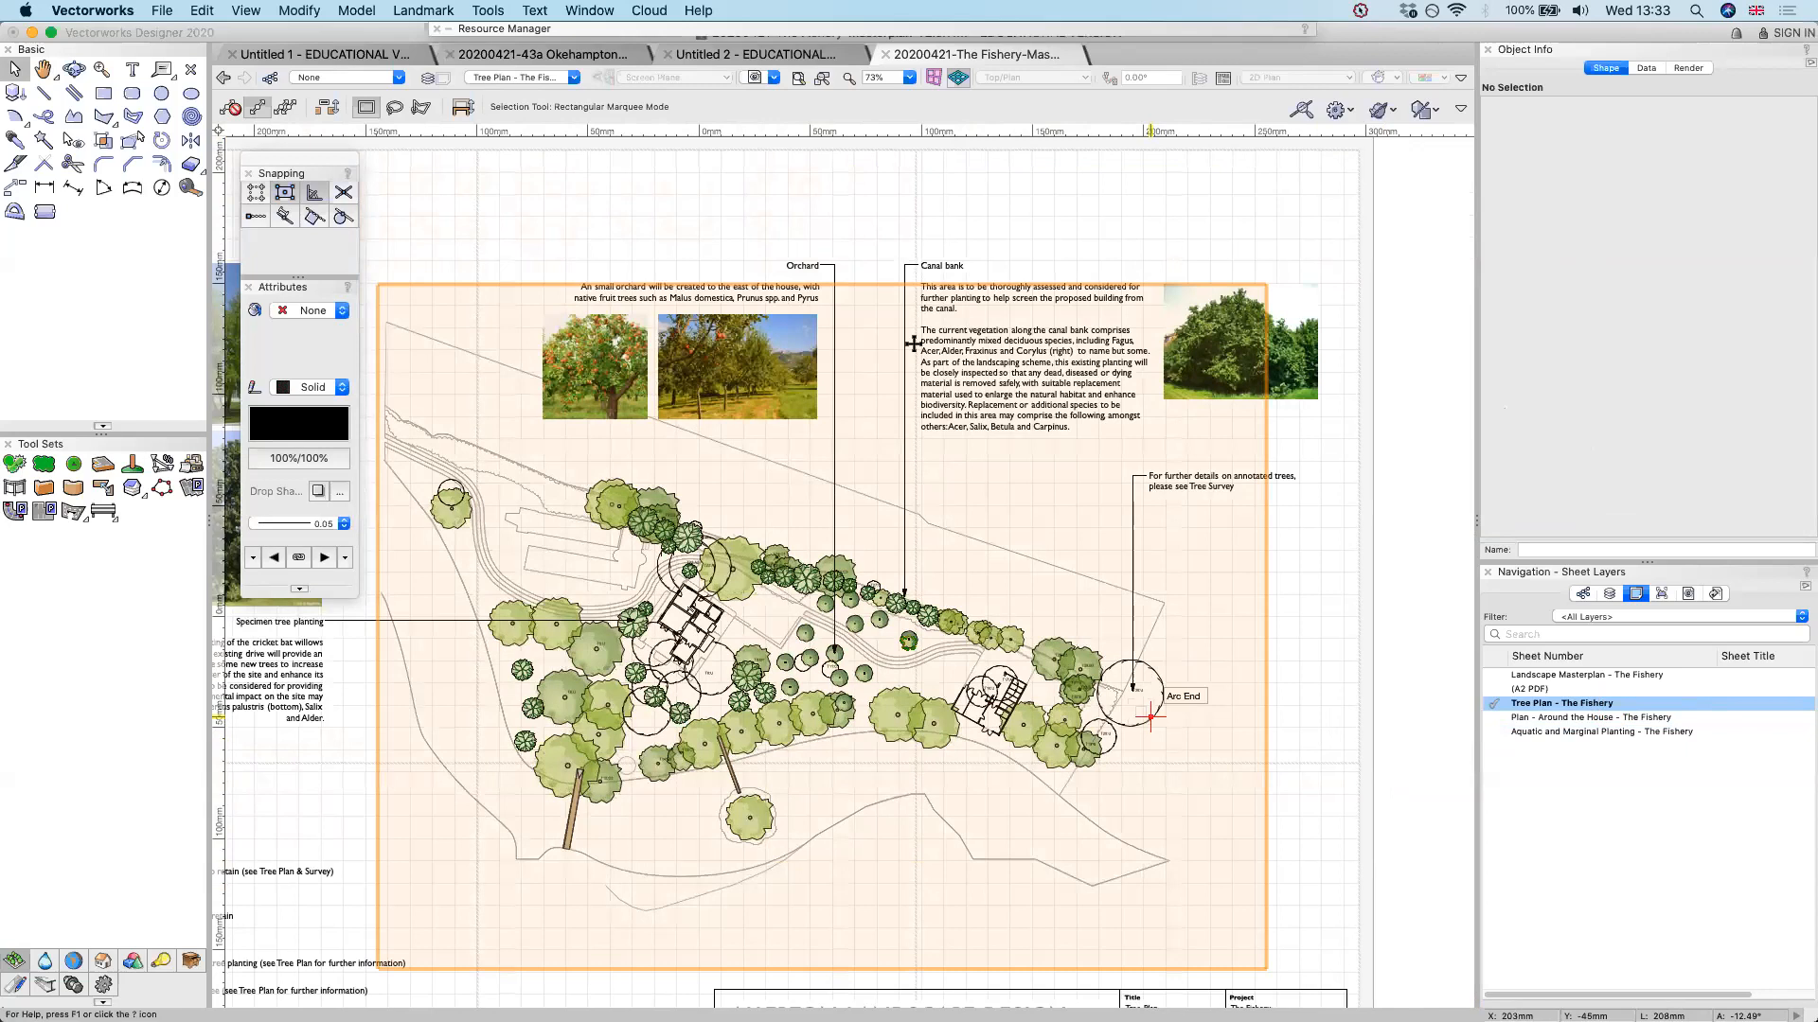
{"action": "scroll", "coordinate": [1142, 695], "scroll_direction": "up", "scroll_amount": 3}
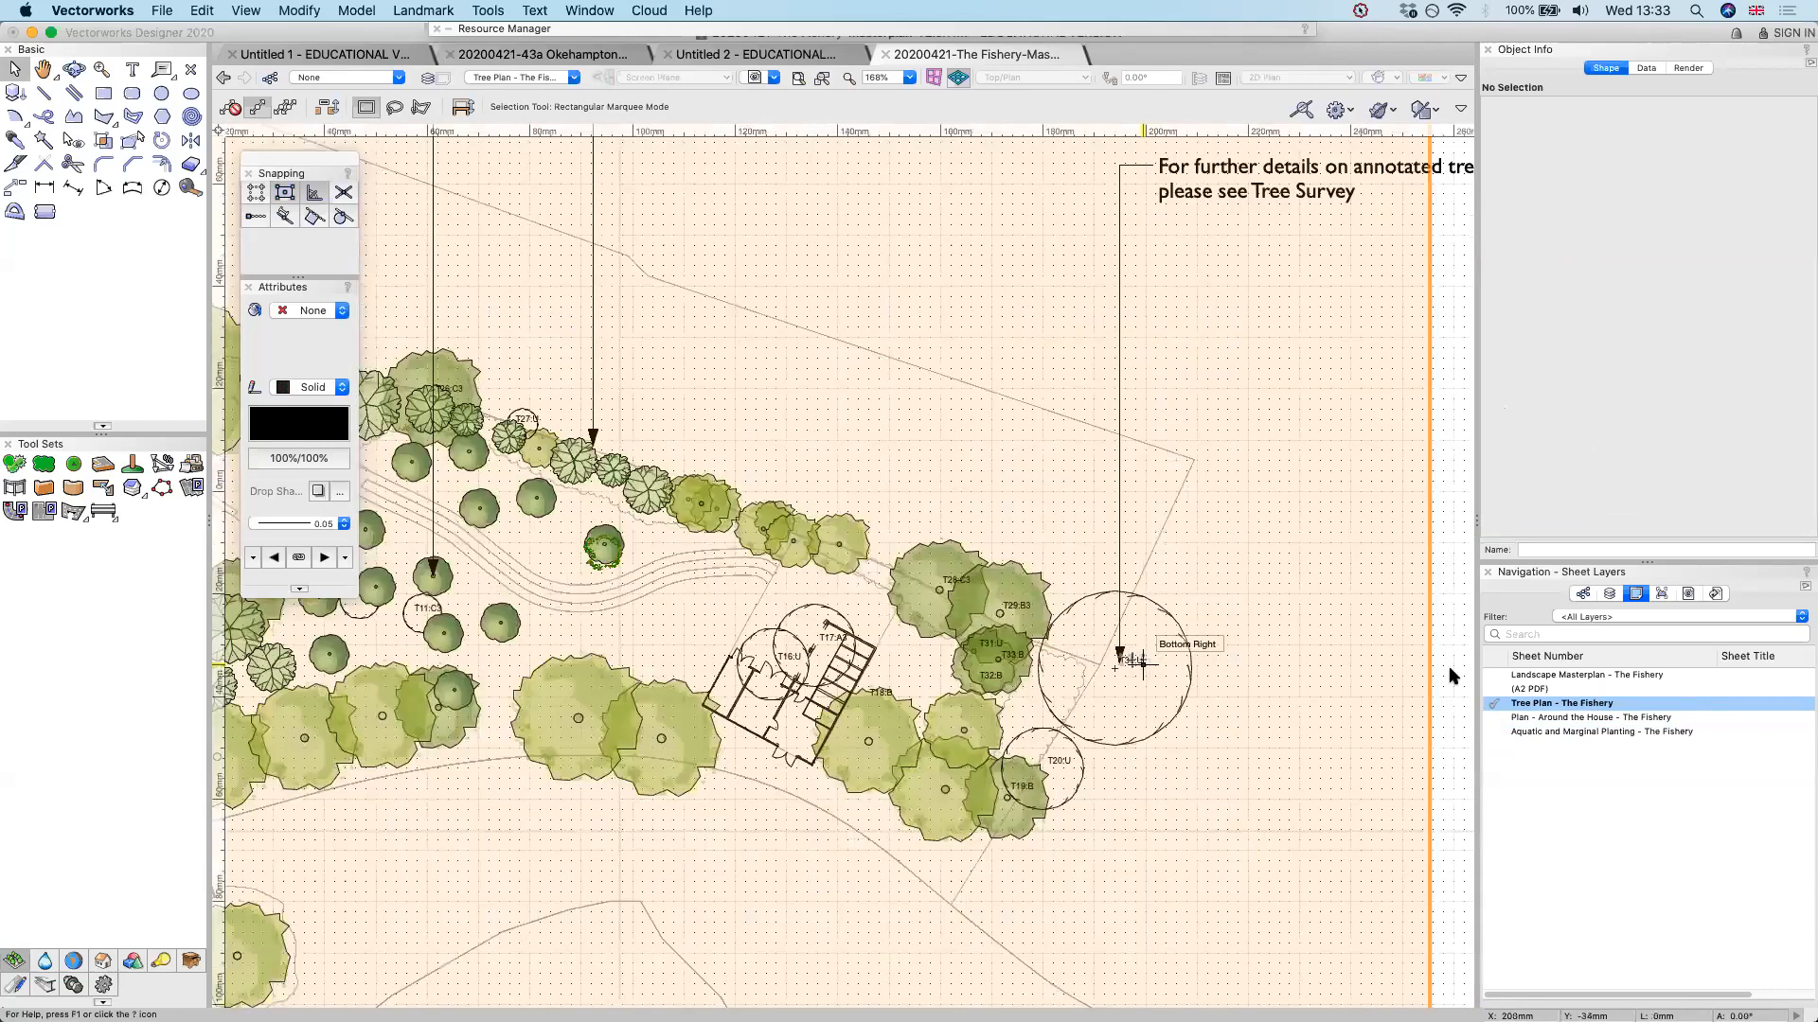
{"action": "double_click", "coordinate": [1320, 655]}
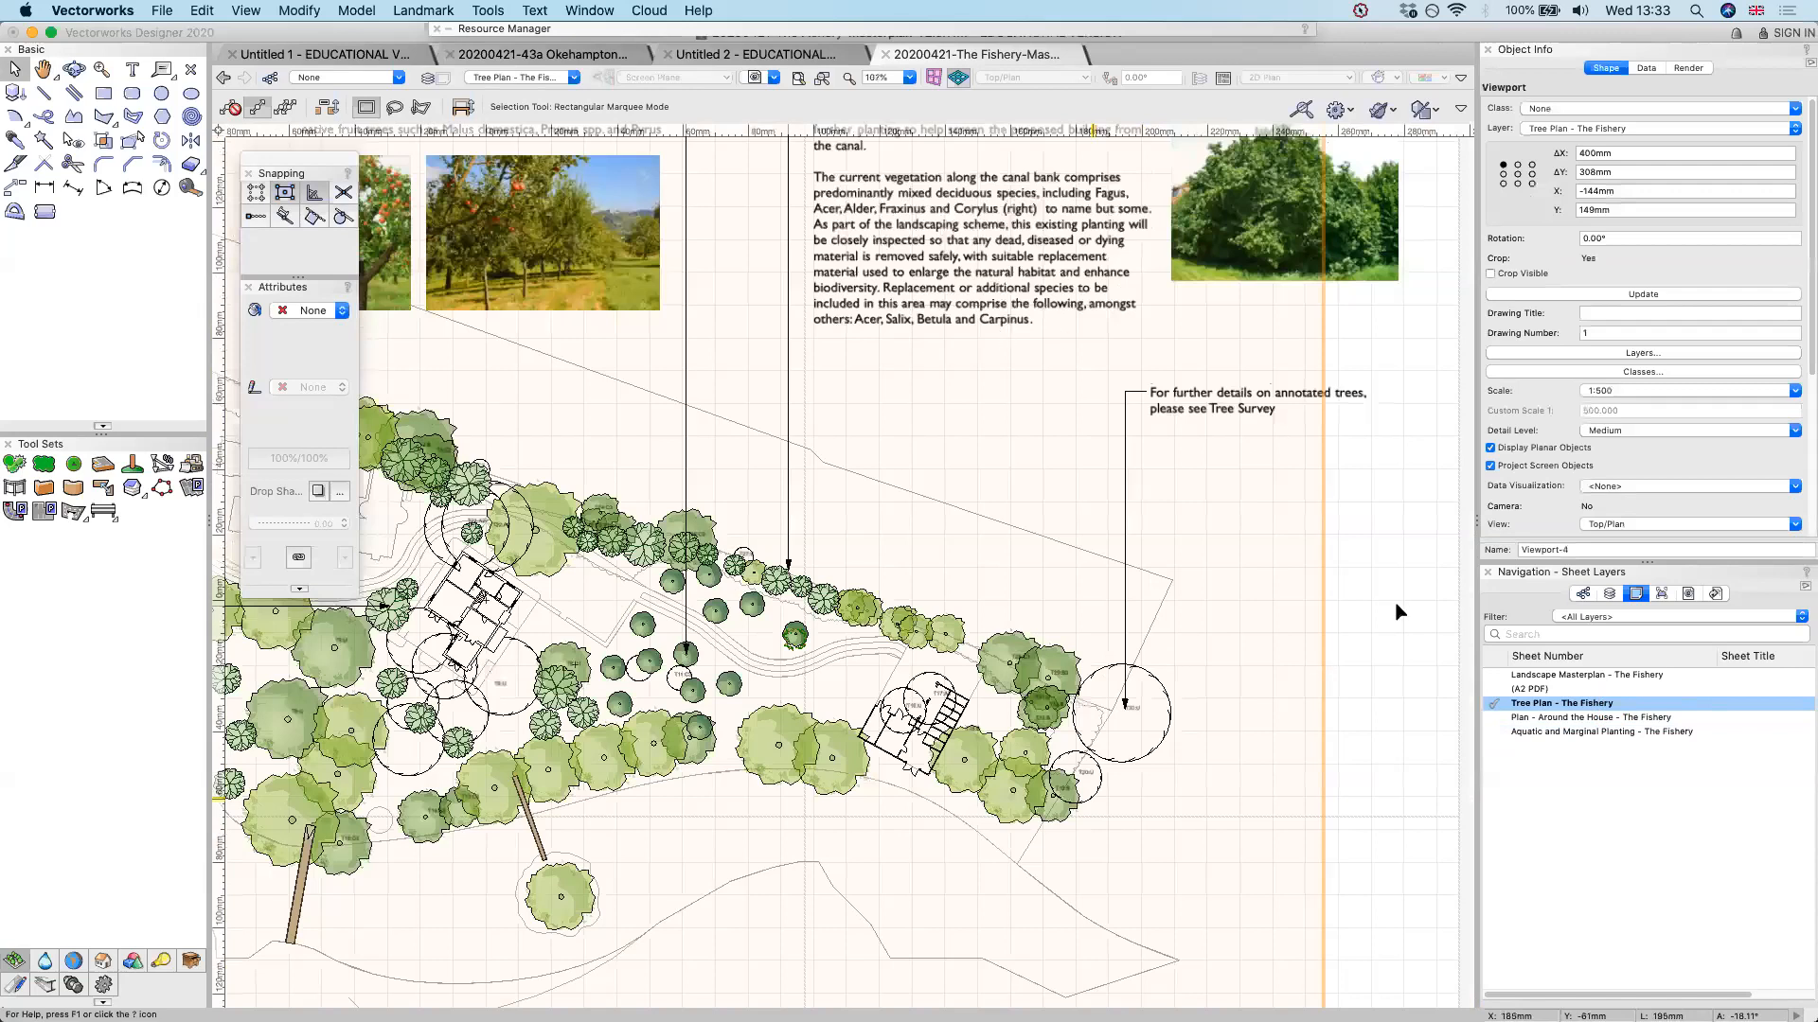
{"action": "scroll", "coordinate": [1398, 610], "scroll_direction": "down", "scroll_amount": 2}
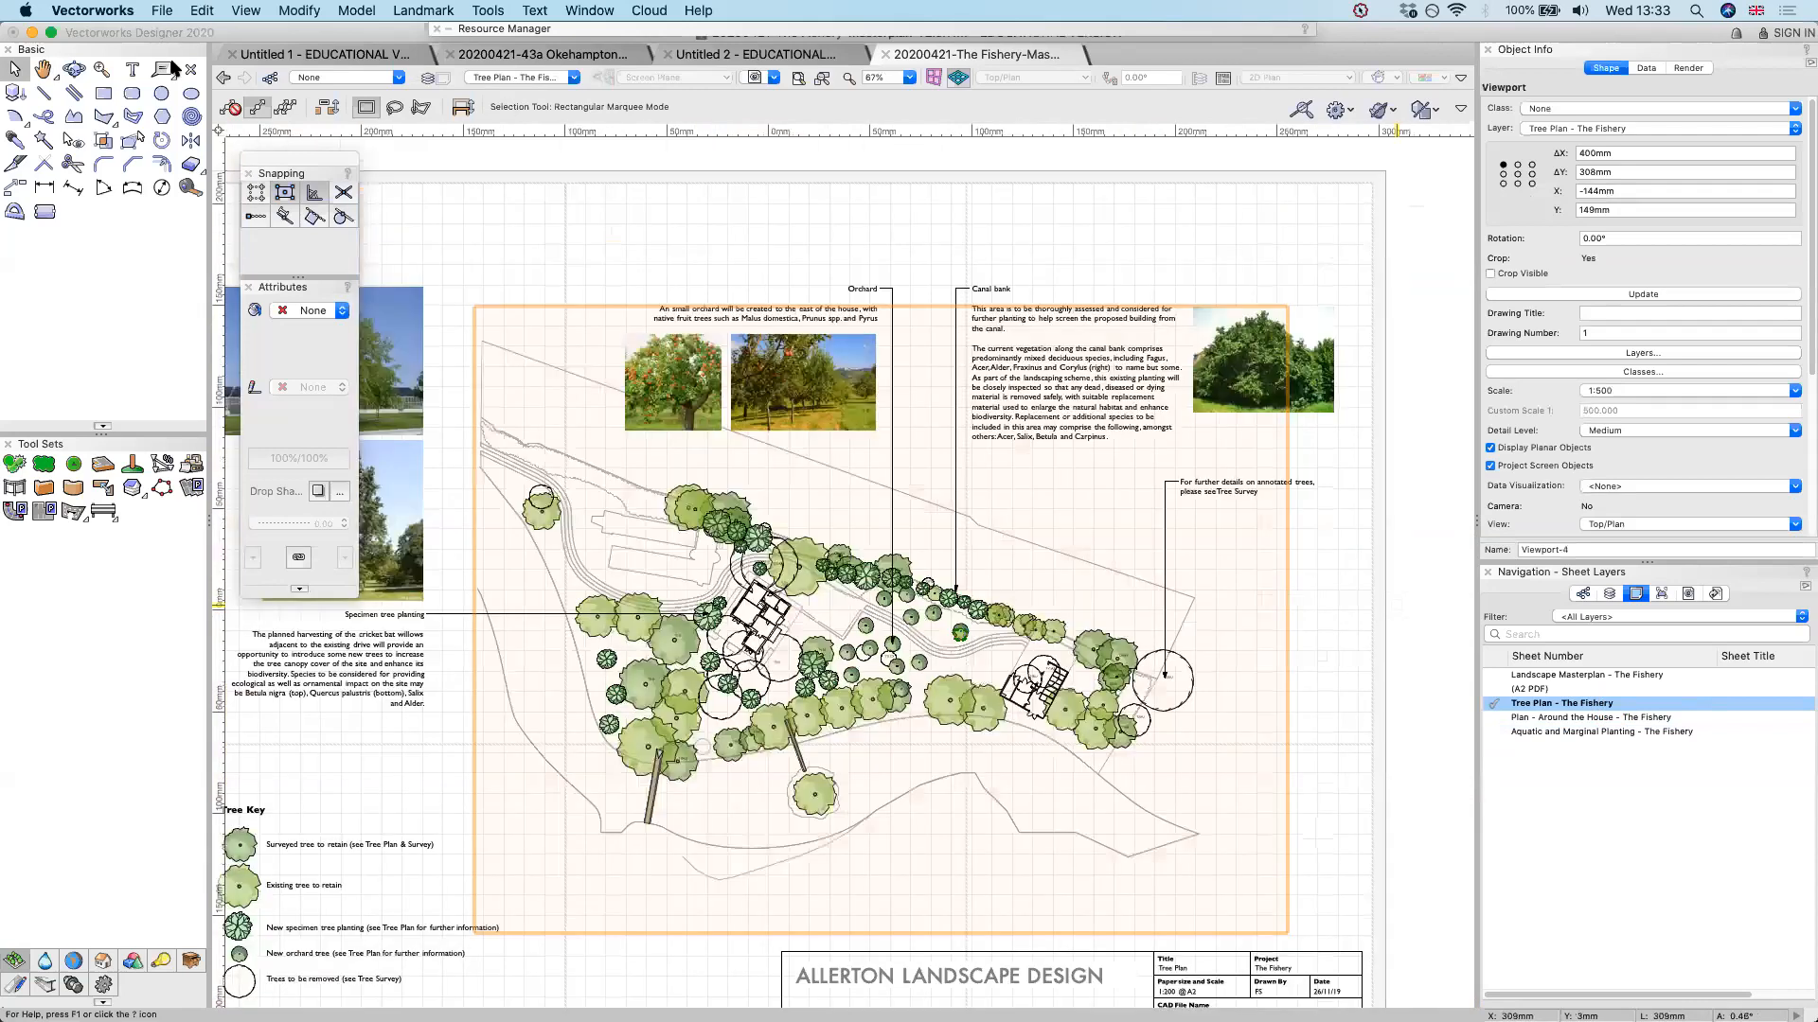
Open the recent file Catthorpe Hall v1.0.vwx and activate its sheet C101, the concept layout plan
{"action": "left_click", "coordinate": [751, 51]}
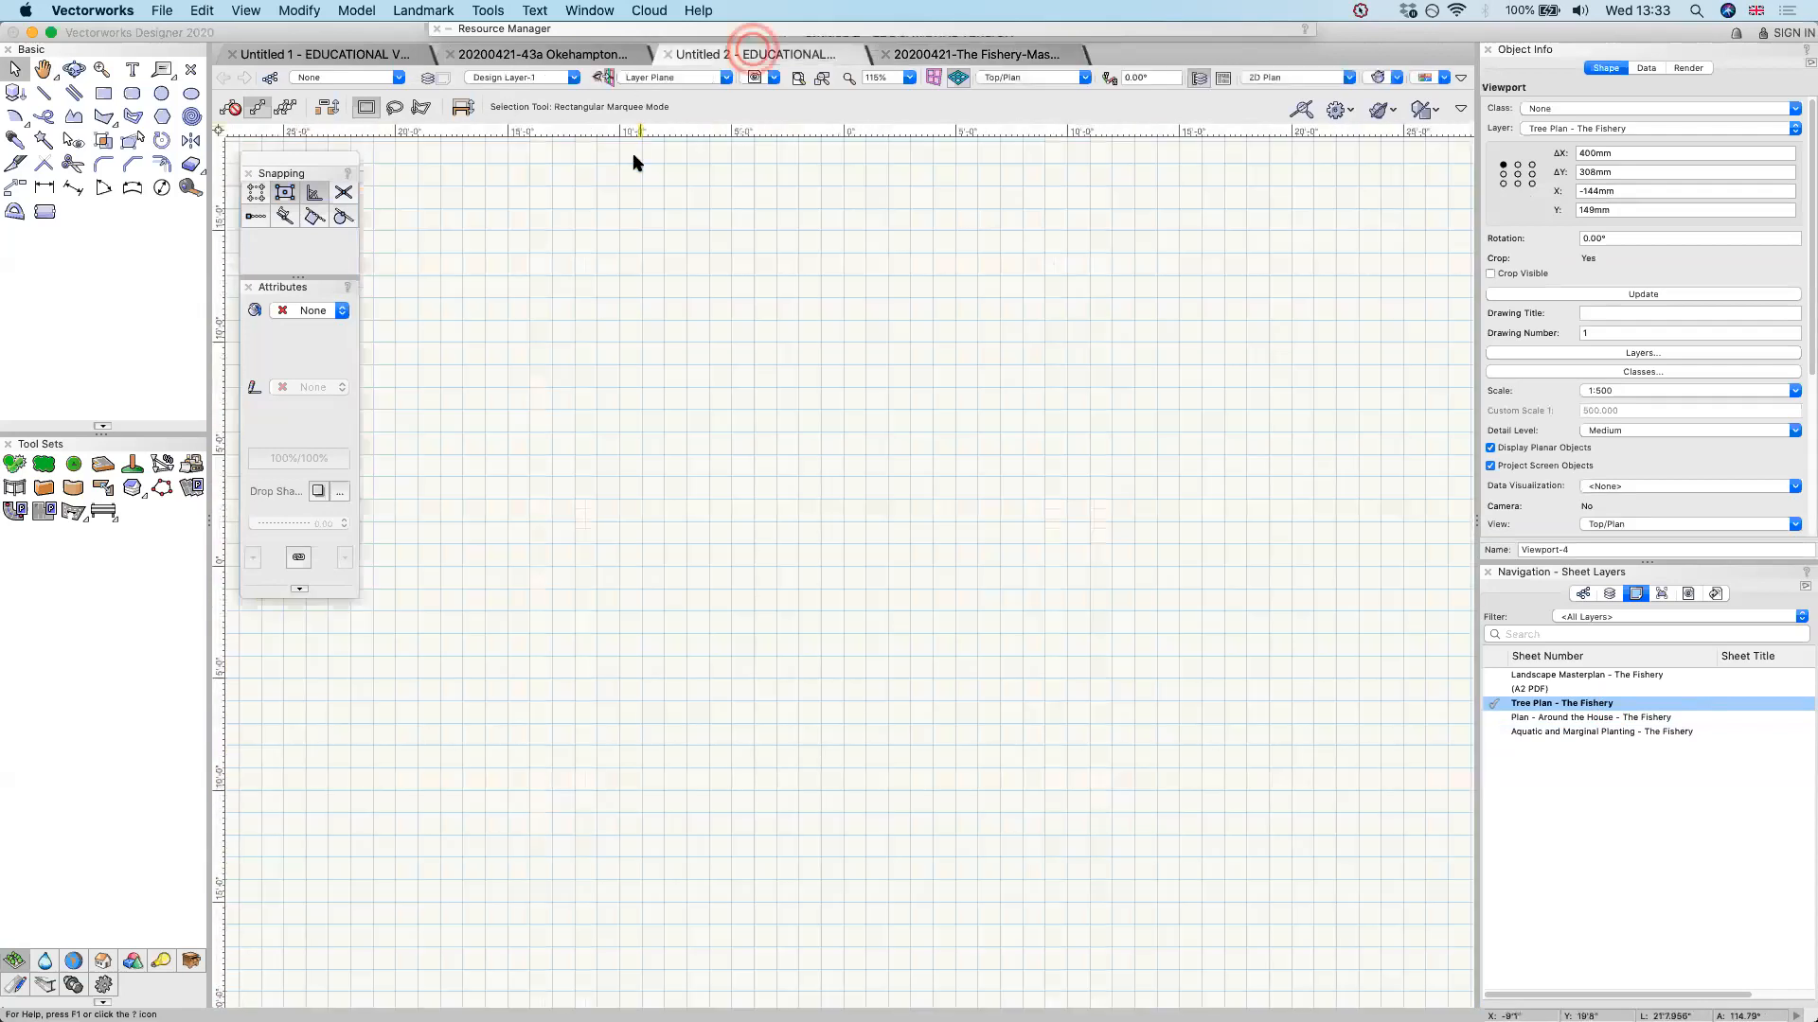
{"action": "left_click", "coordinate": [162, 10]}
{"action": "mouse_move", "coordinate": [173, 69]}
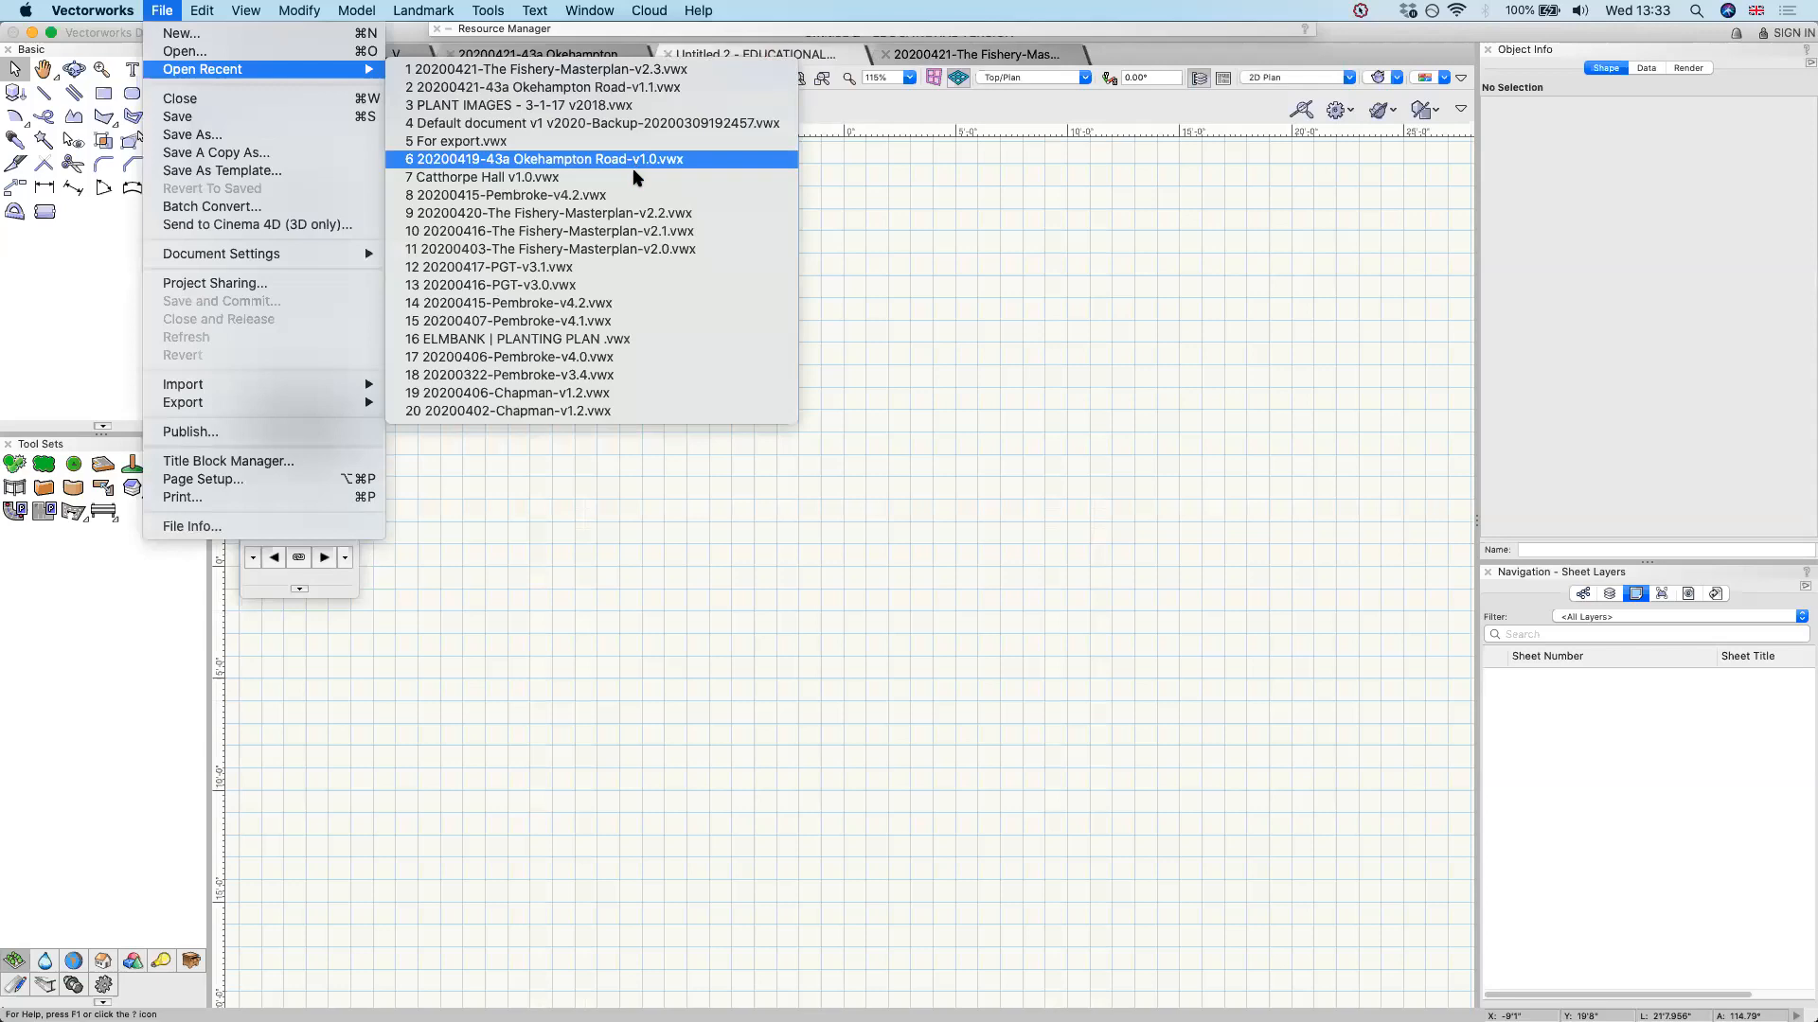
{"action": "left_click", "coordinate": [634, 175]}
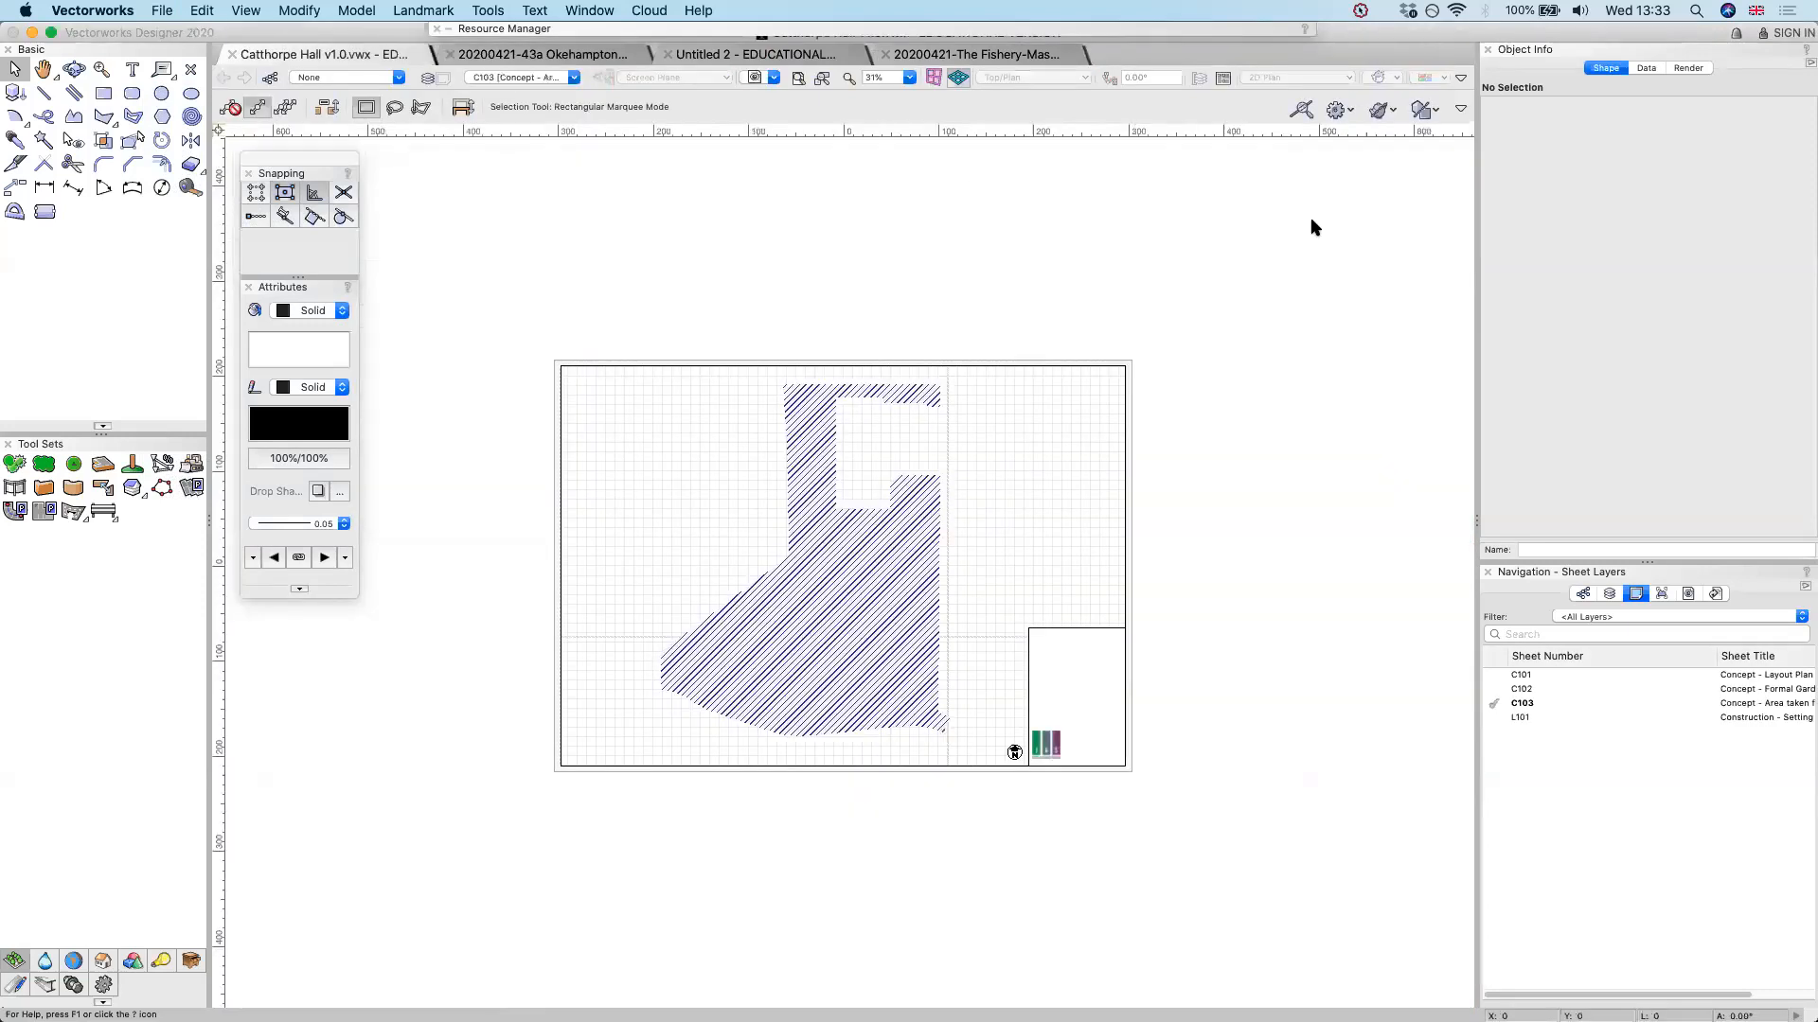
{"action": "double_click", "coordinate": [1760, 676]}
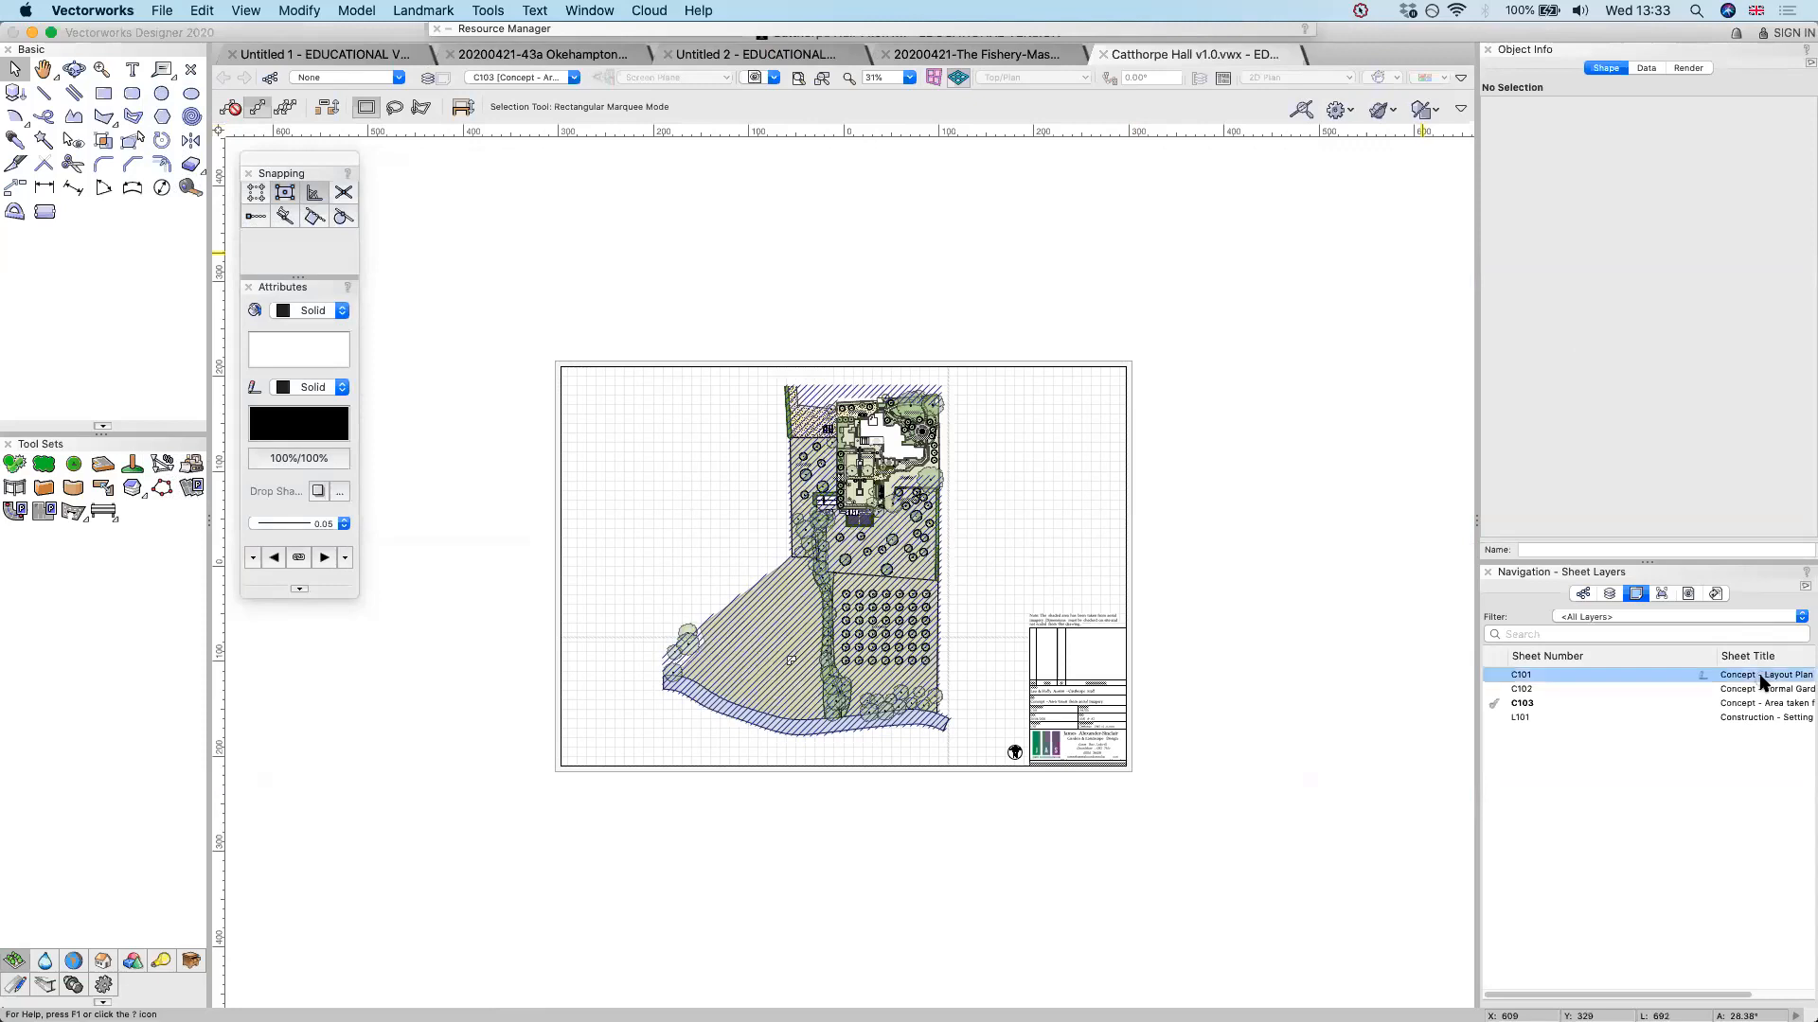
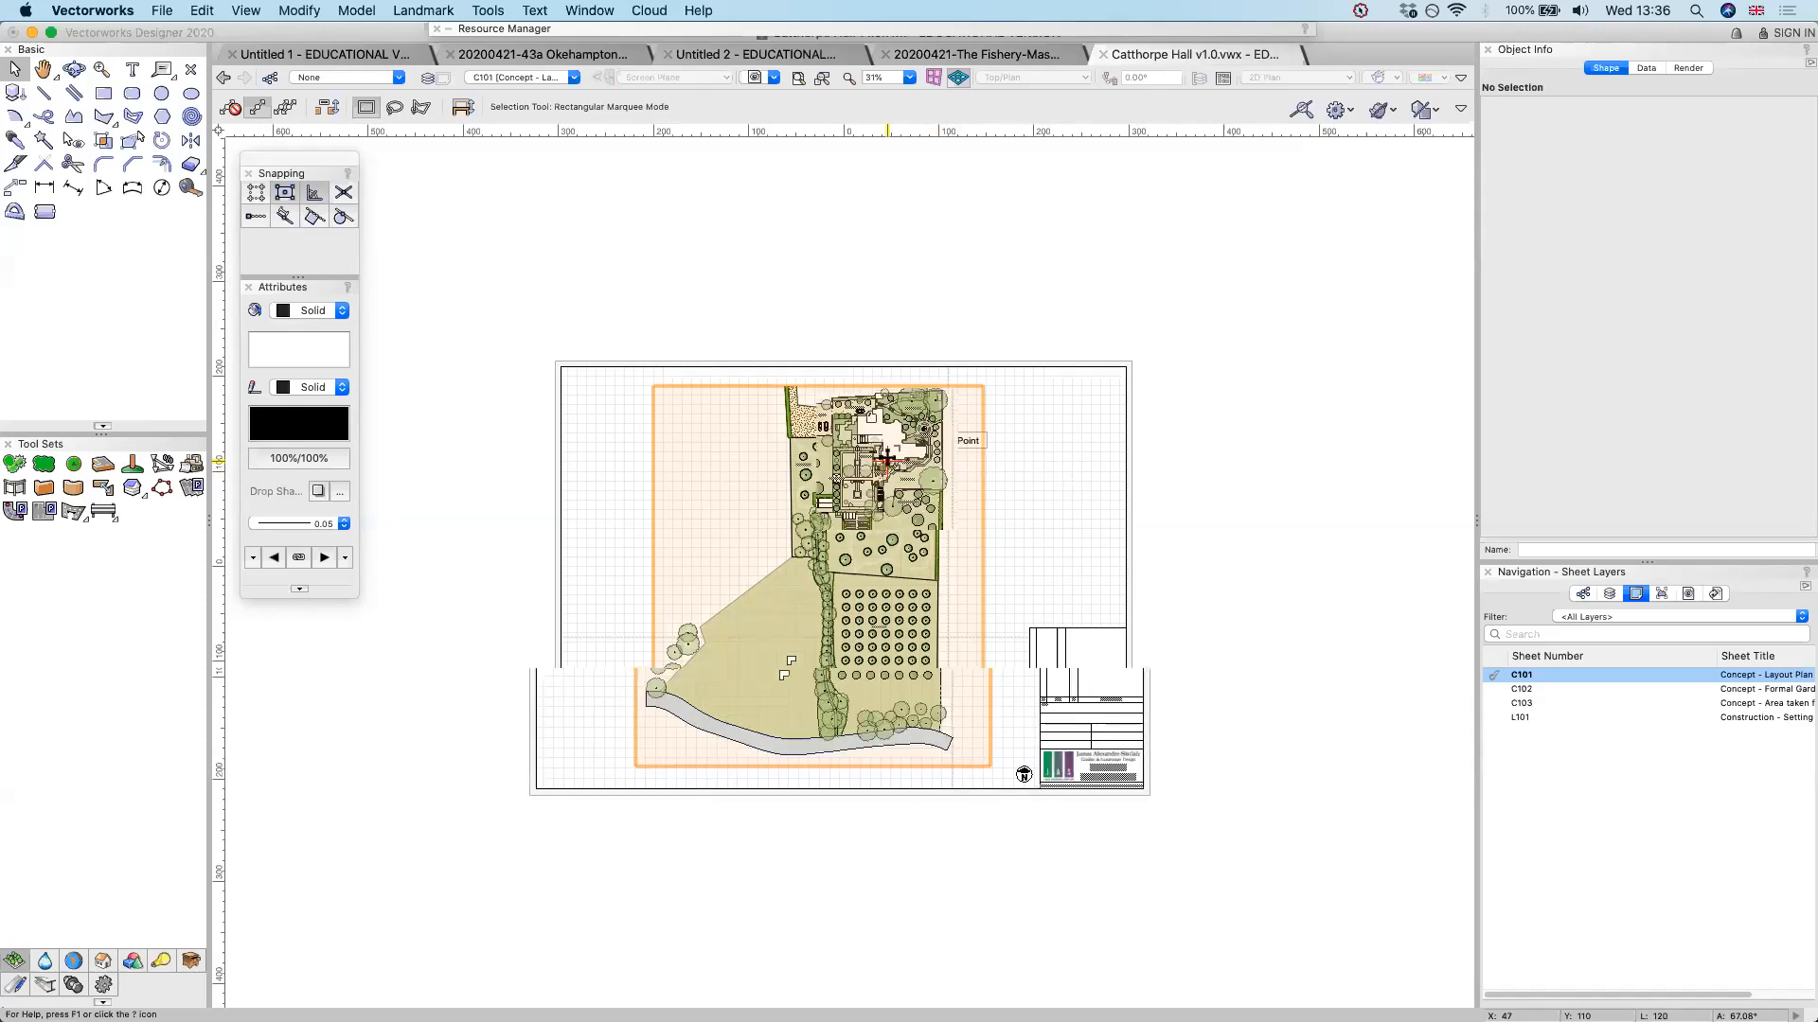
Examine the C101 concept layout plan and sheets C102 and C103, and open sheet L101, Construction - Setting Out
{"action": "scroll", "coordinate": [886, 457], "scroll_direction": "up", "scroll_amount": 2}
{"action": "scroll", "coordinate": [887, 459], "scroll_direction": "up", "scroll_amount": 10}
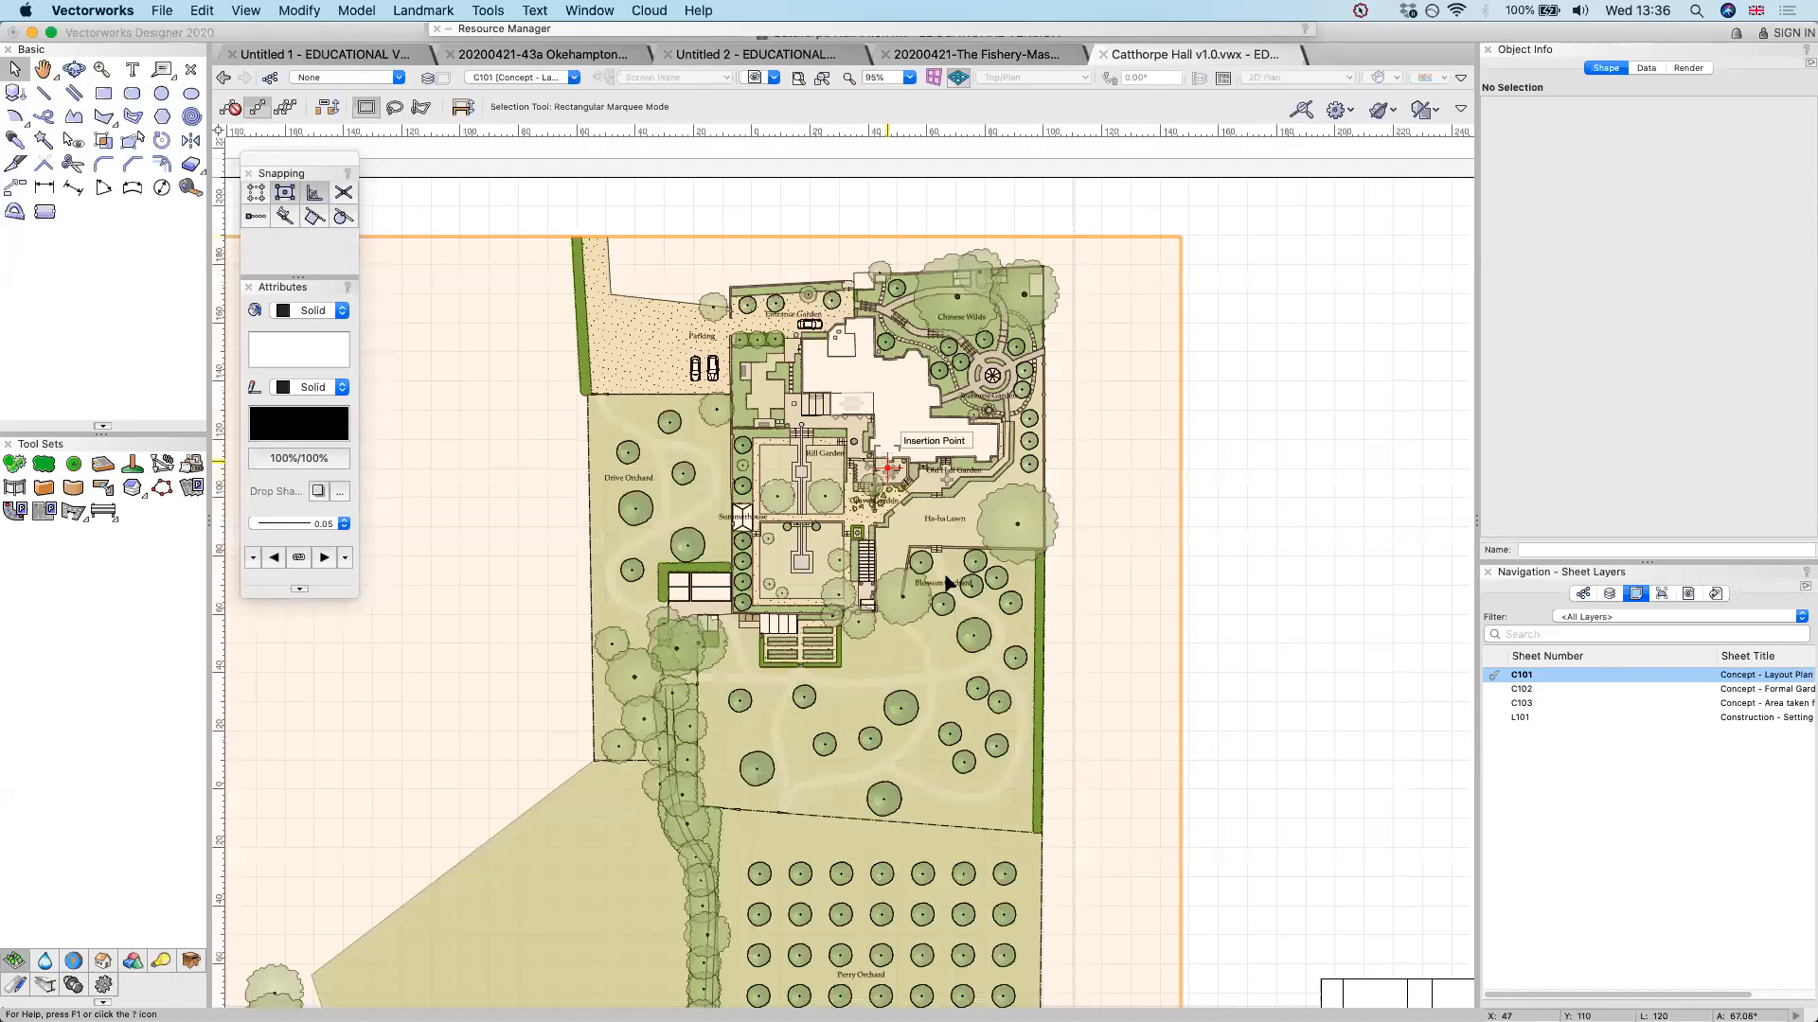
{"action": "scroll", "coordinate": [1278, 419], "scroll_direction": "up", "scroll_amount": 5}
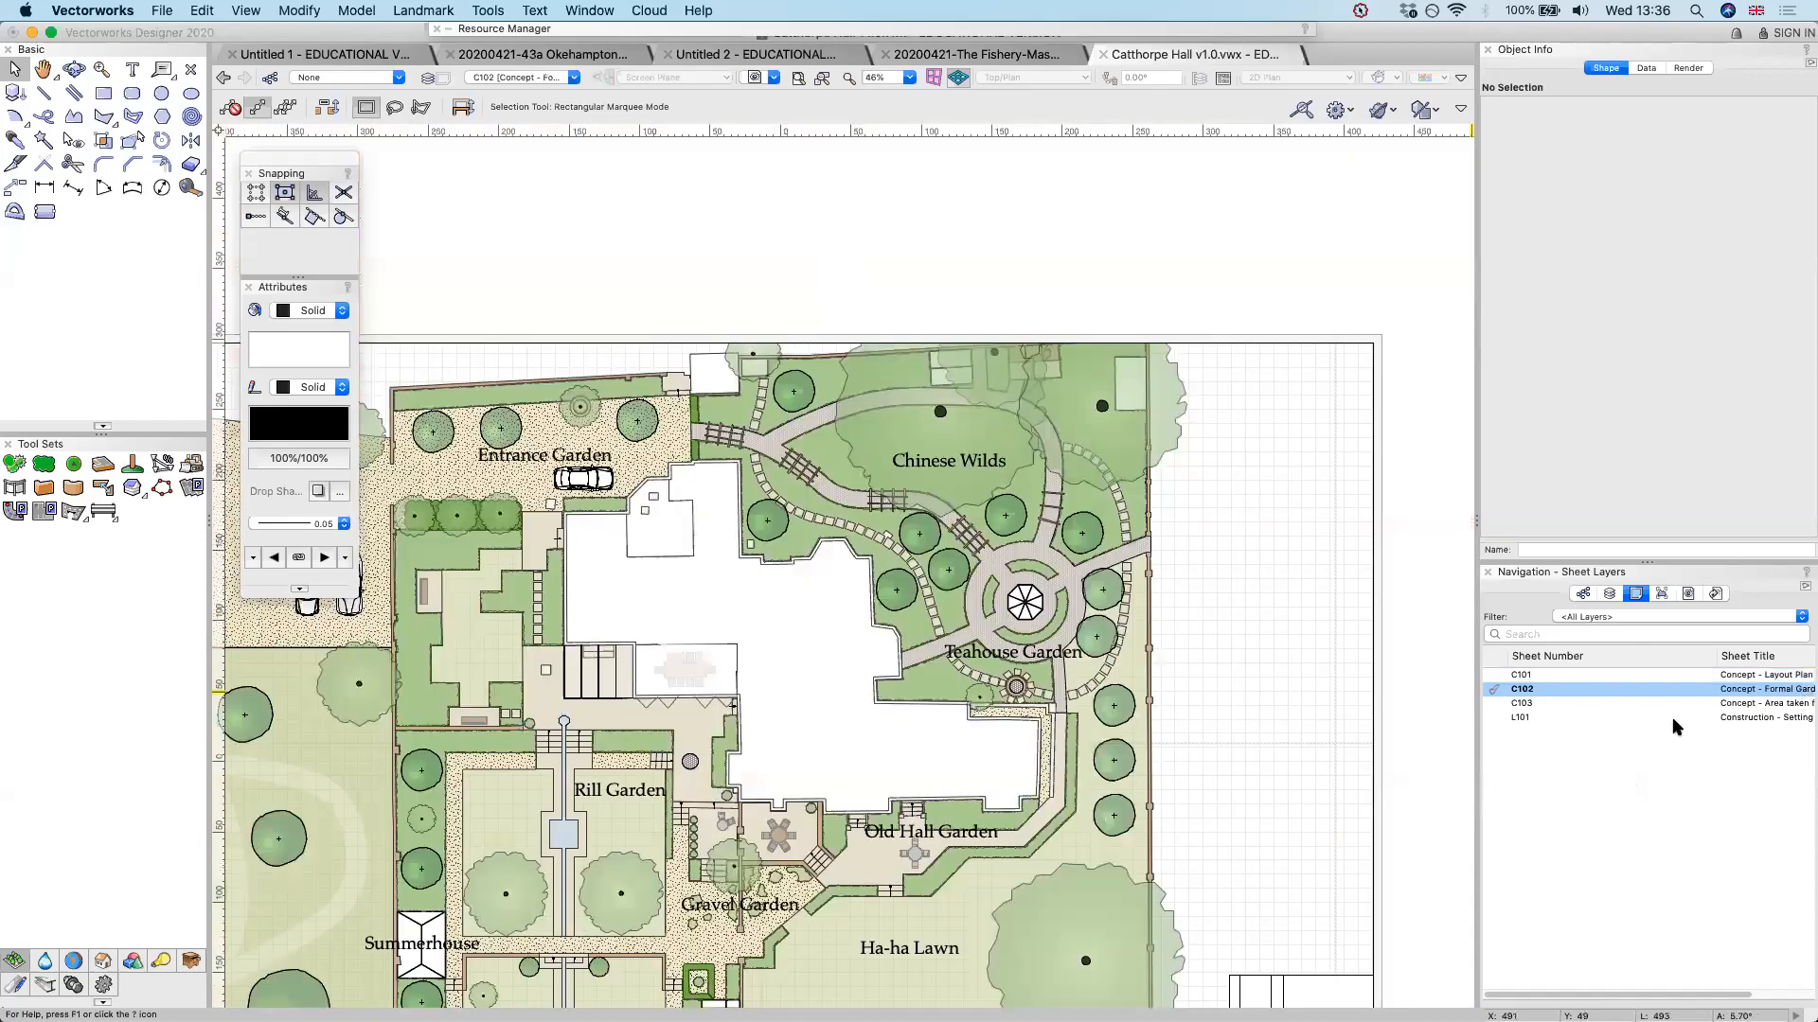
{"action": "double_click", "coordinate": [1756, 702]}
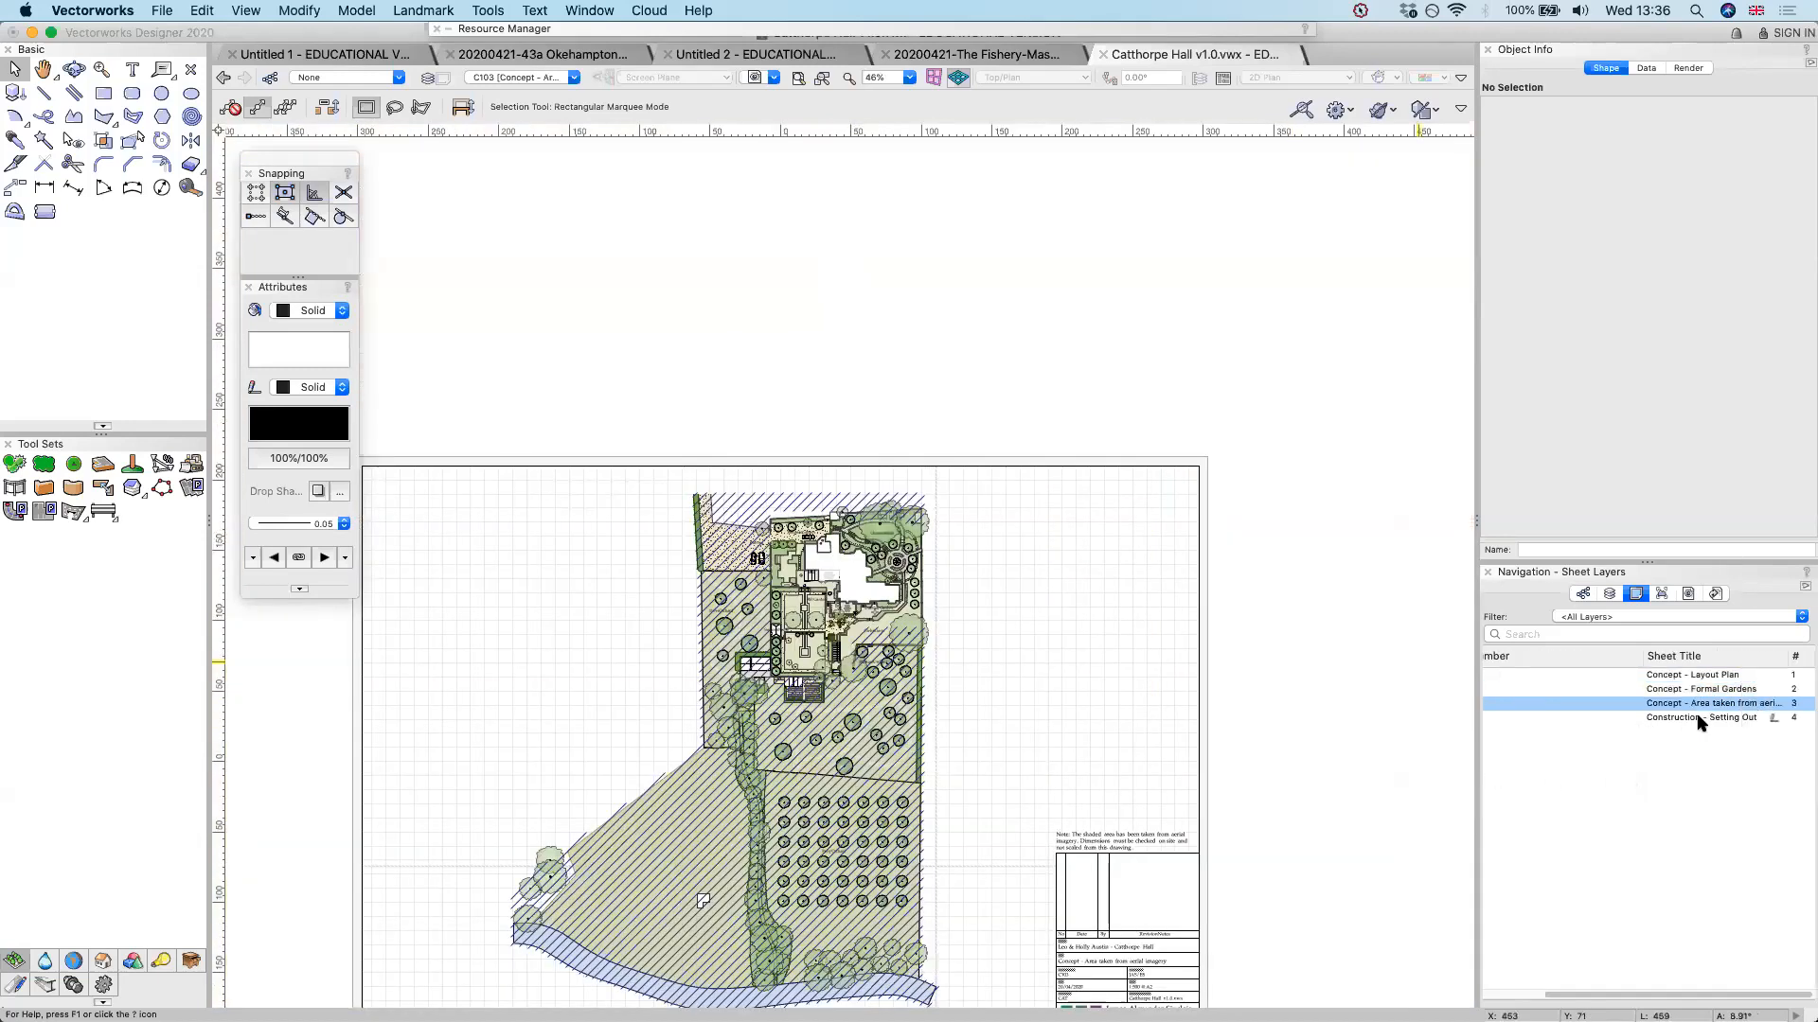
{"action": "left_click", "coordinate": [1700, 719]}
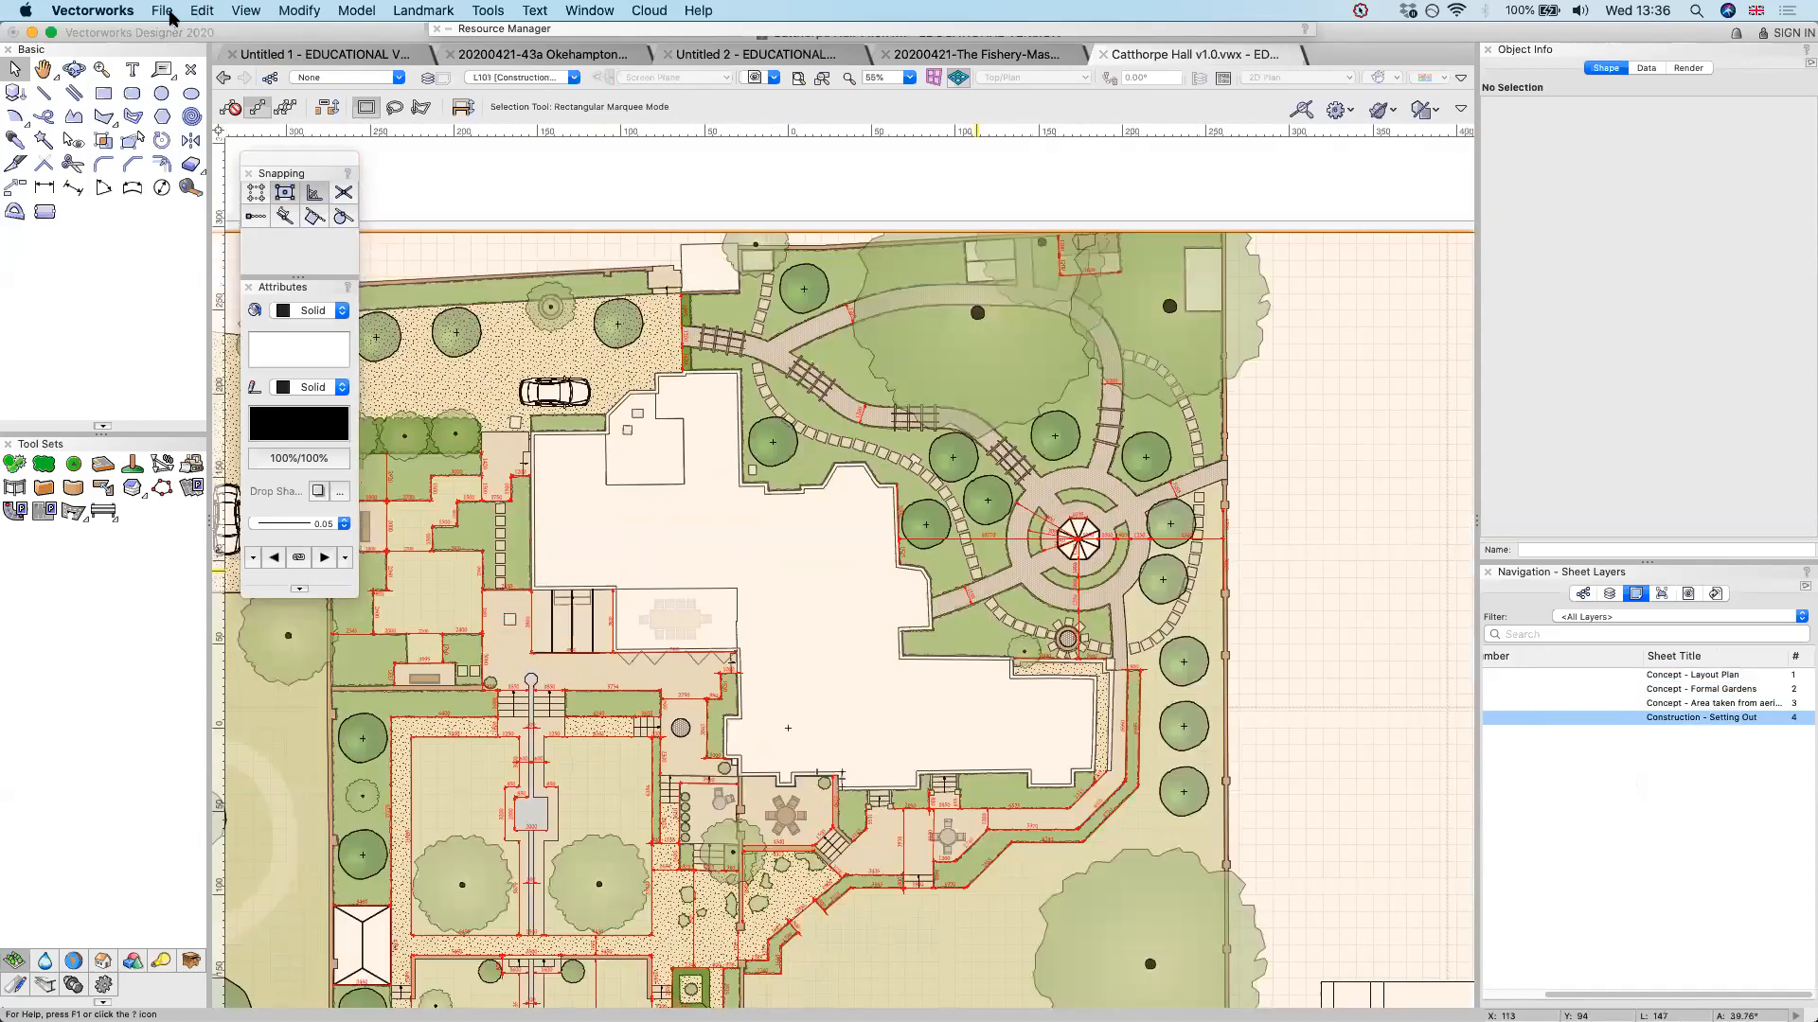
Open the recent v1.2 Vectorworks file dated 20200406 and look through its design layers
{"action": "left_click", "coordinate": [170, 12]}
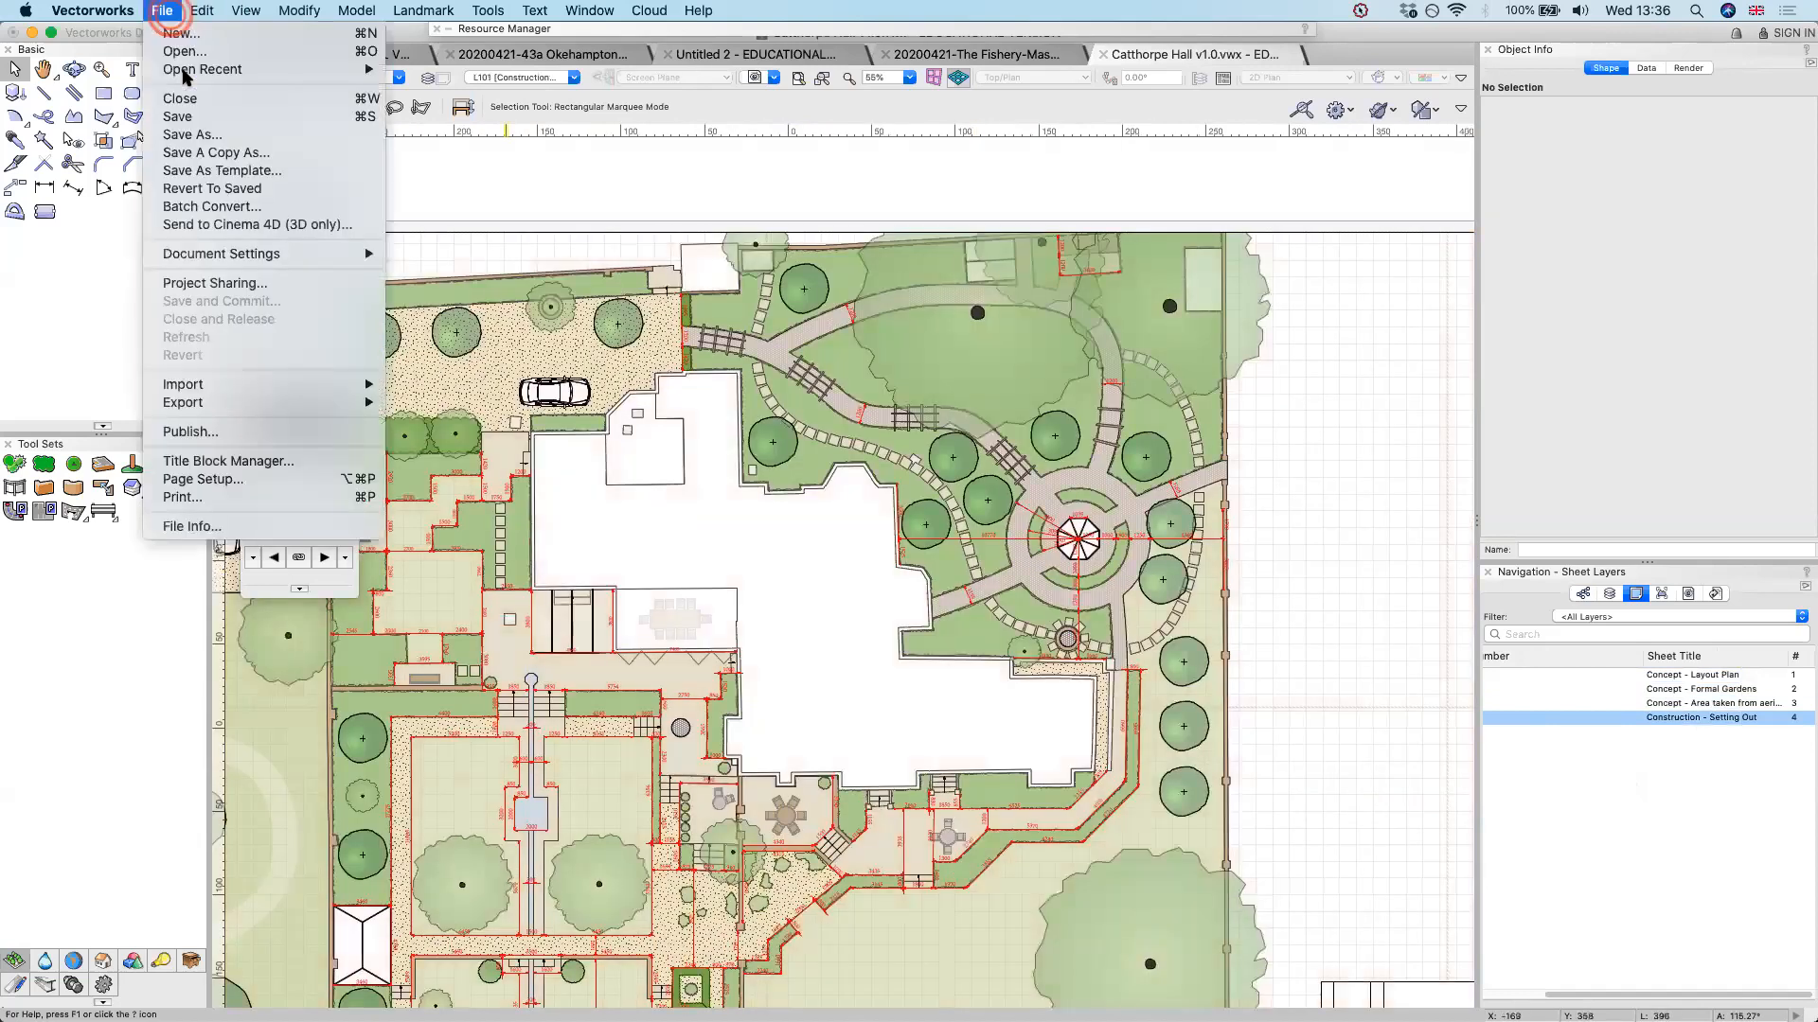
{"action": "mouse_move", "coordinate": [220, 69]}
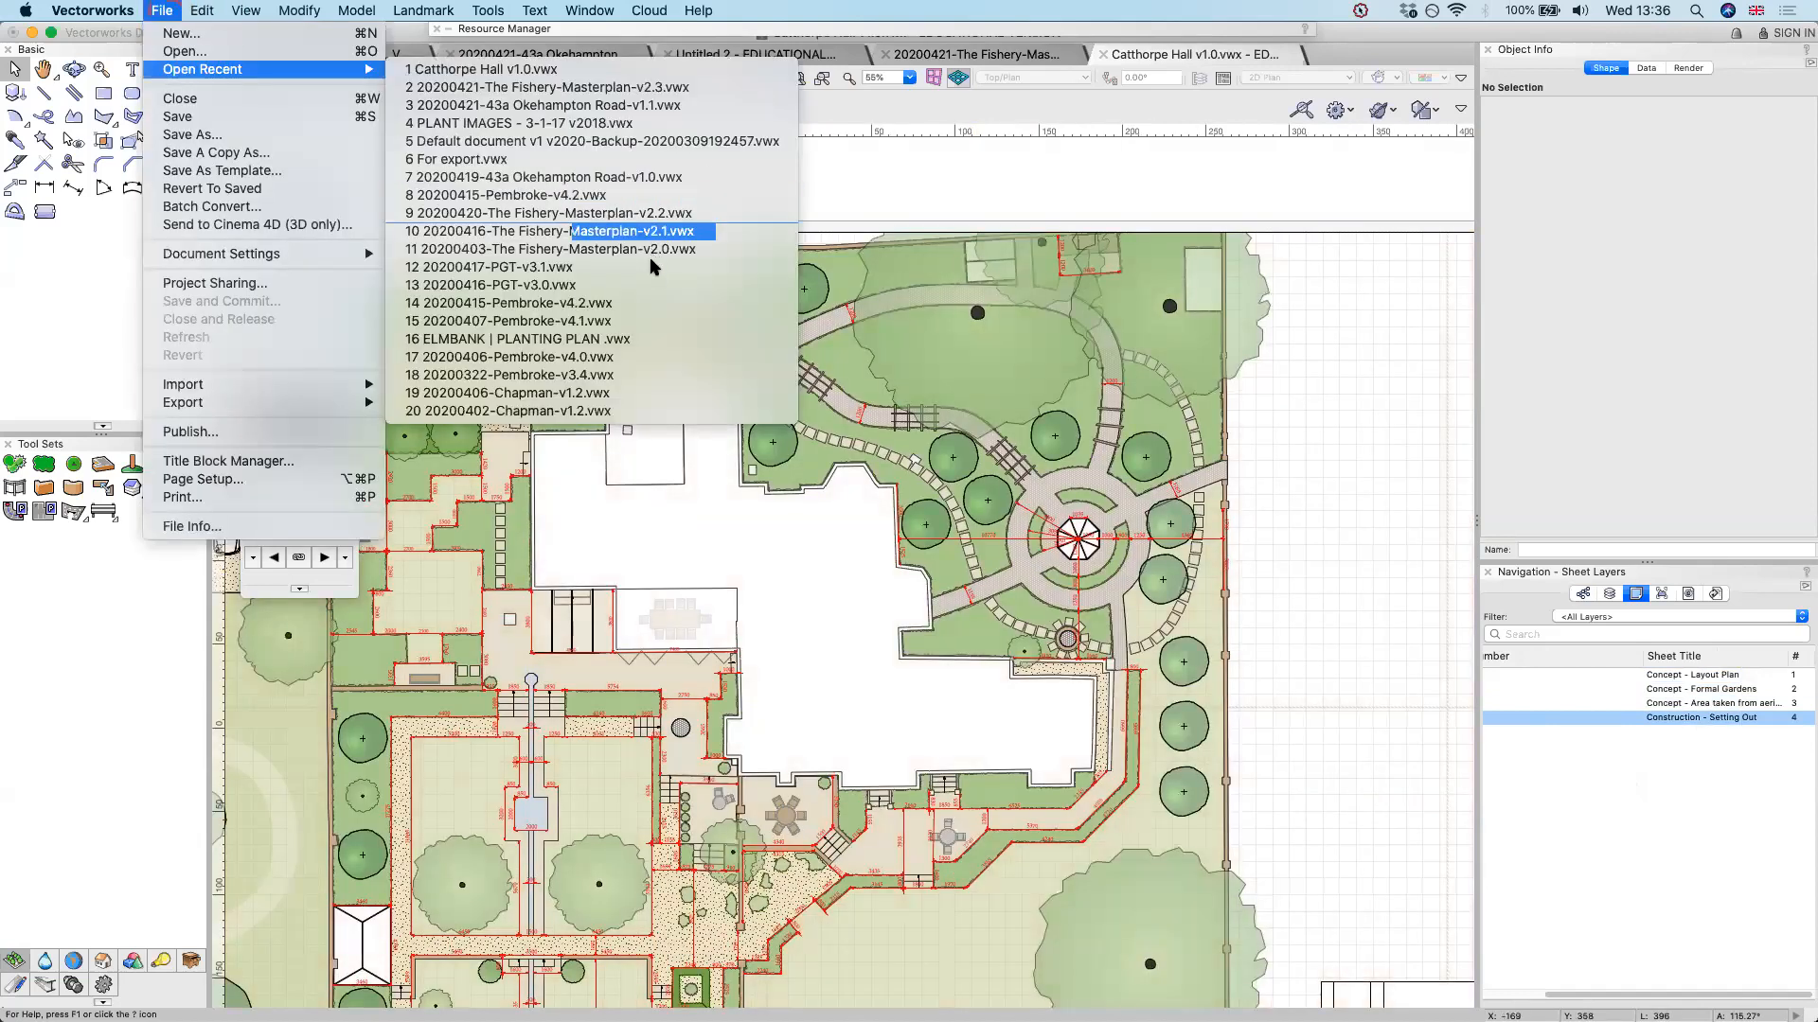
{"action": "left_click", "coordinate": [719, 393]}
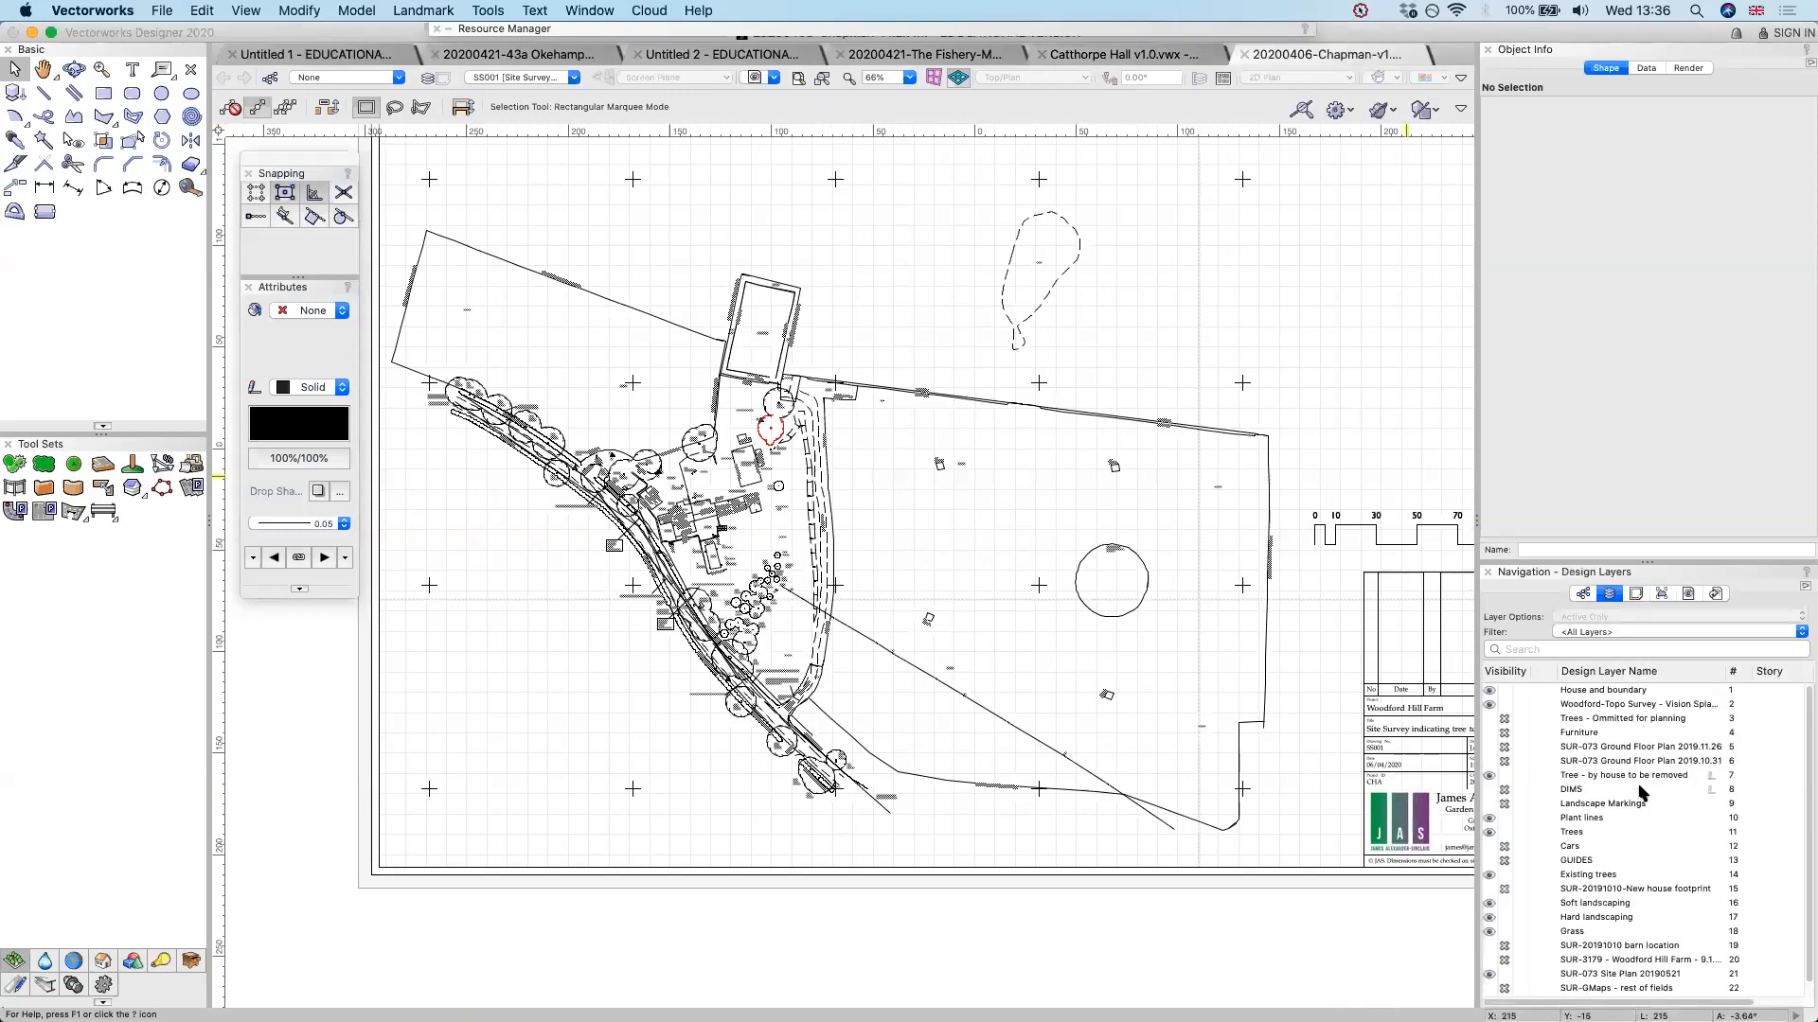
{"action": "scroll", "coordinate": [1640, 791], "scroll_direction": "down", "scroll_amount": 1}
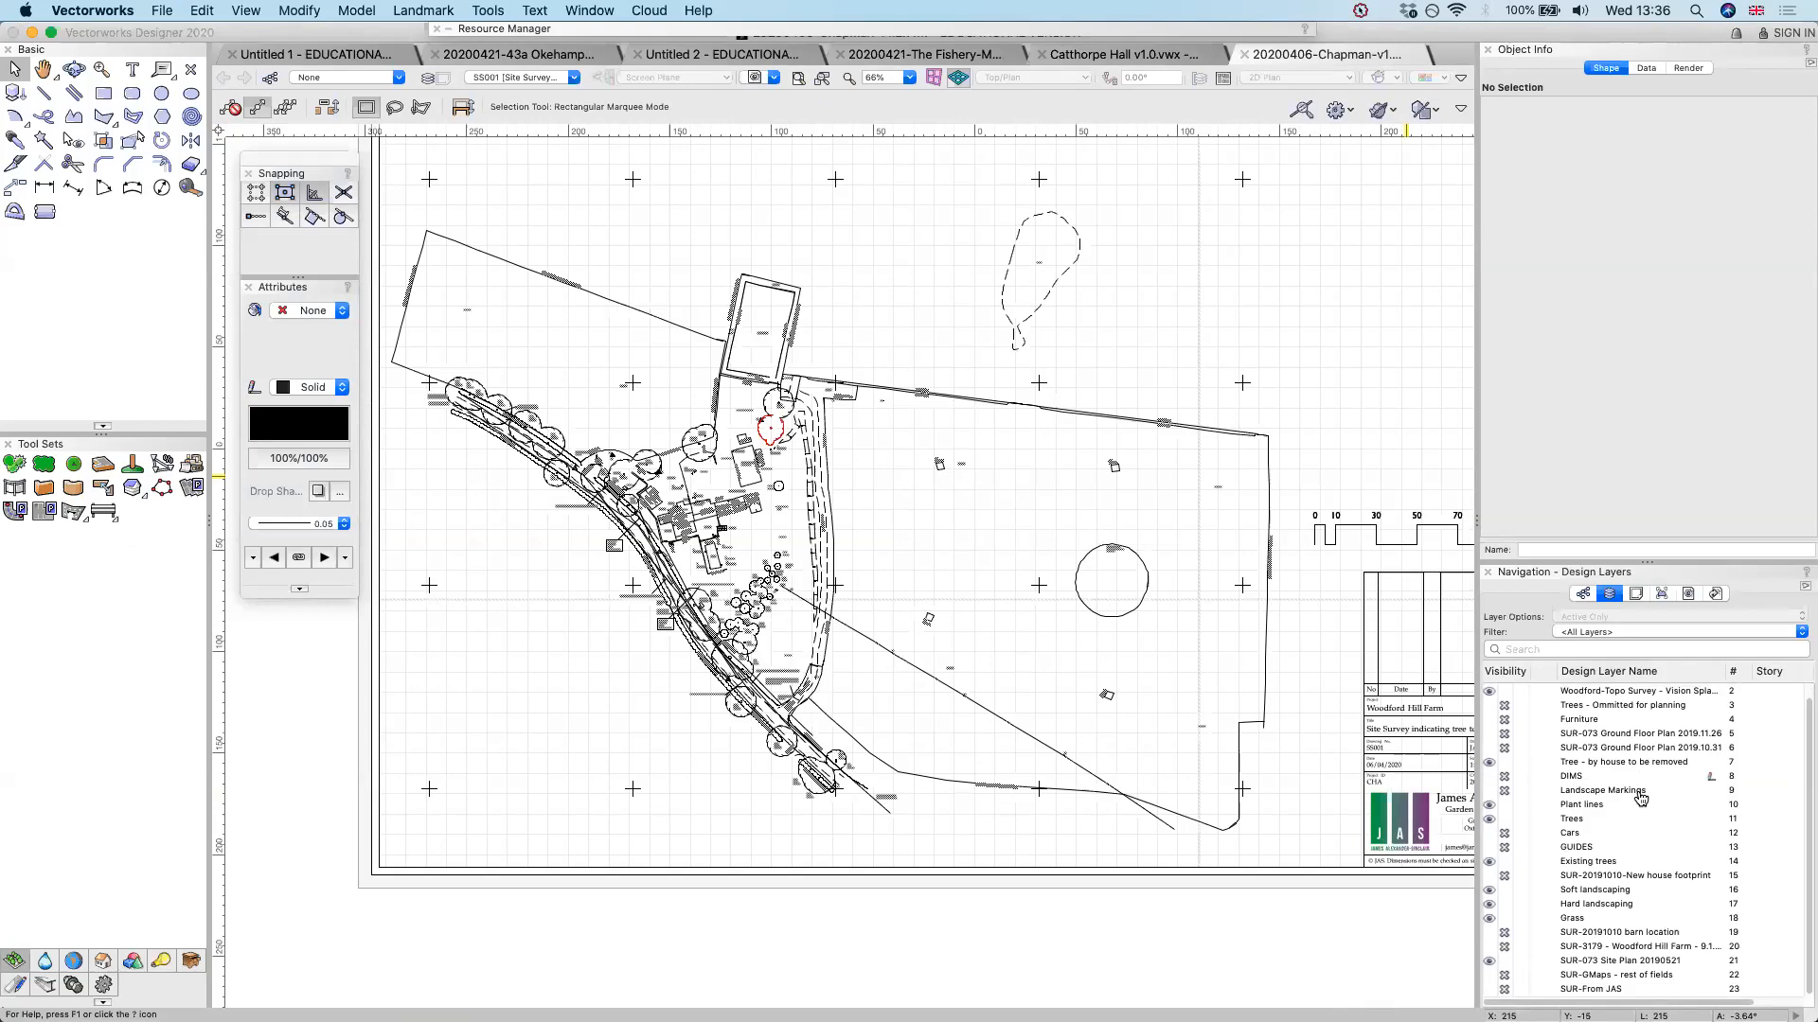
Switch to Finder and search the Mac for file names matching "construction"
{"action": "key", "text": "super+Tab"}
{"action": "key", "text": "super+Tab"}
{"action": "key", "text": "super+Tab"}
{"action": "key", "text": "super+Tab"}
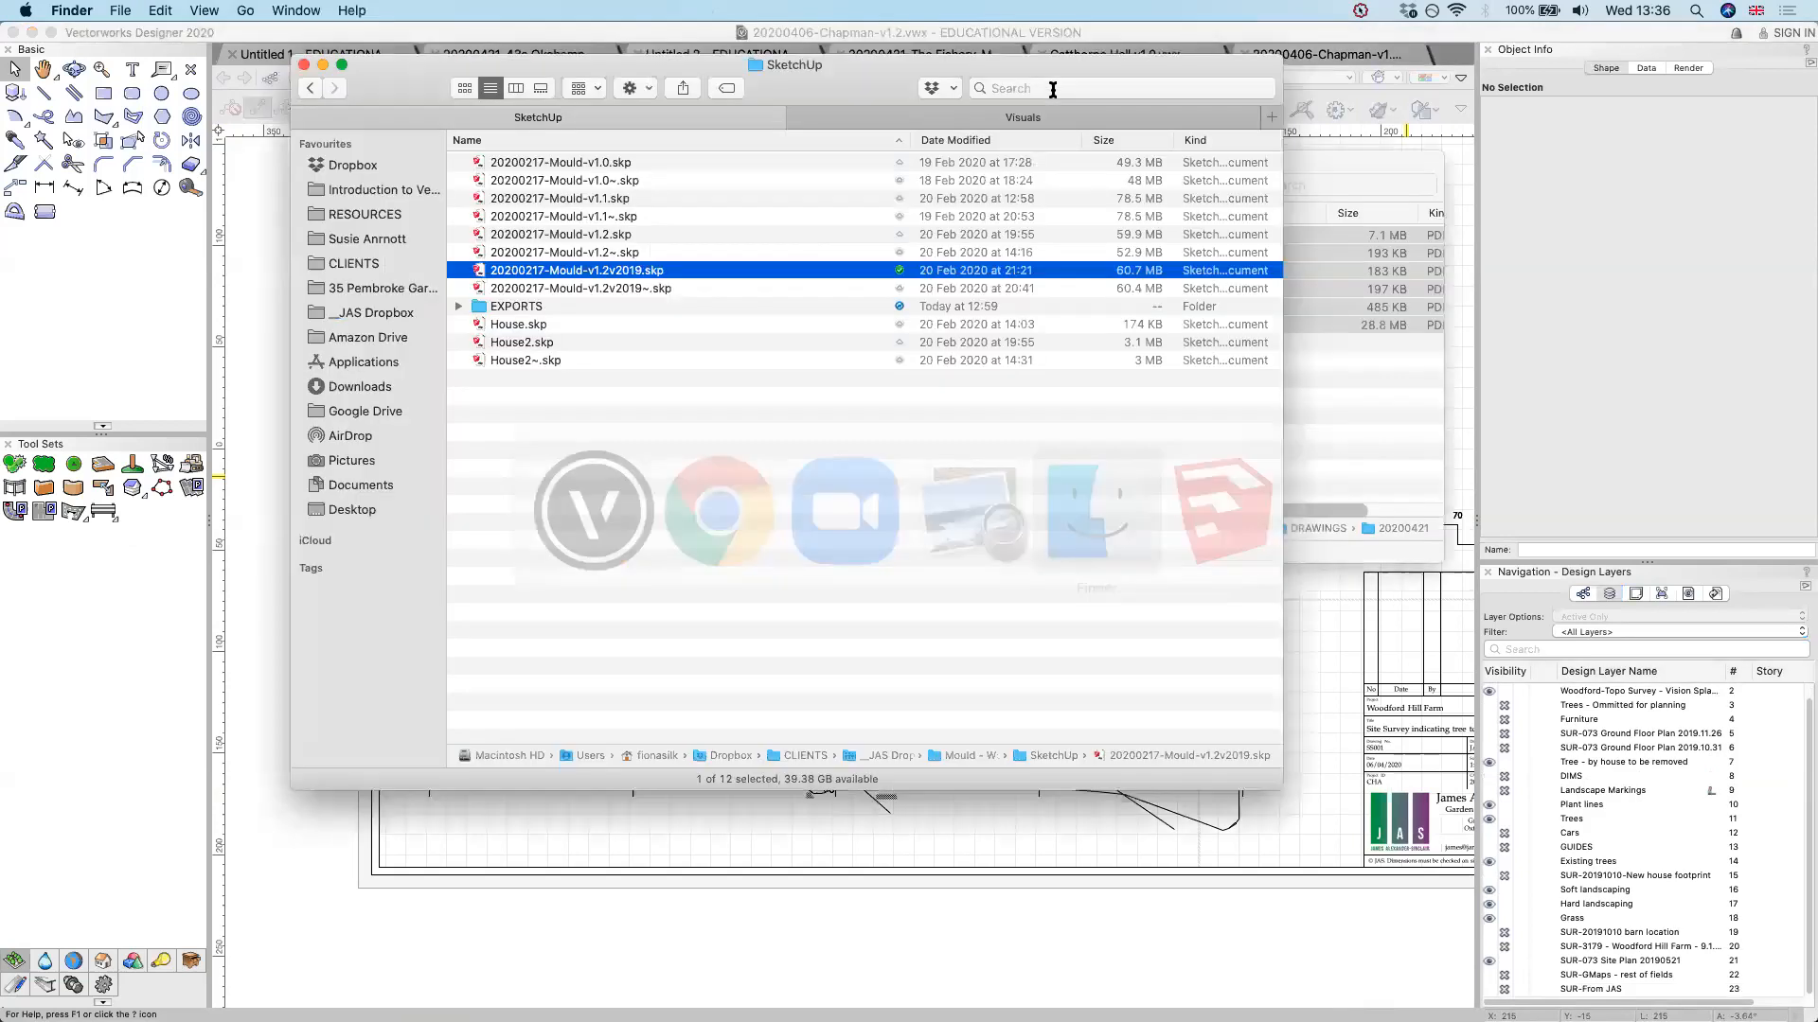
{"action": "left_click", "coordinate": [1053, 89]}
{"action": "type", "text": "construction"}
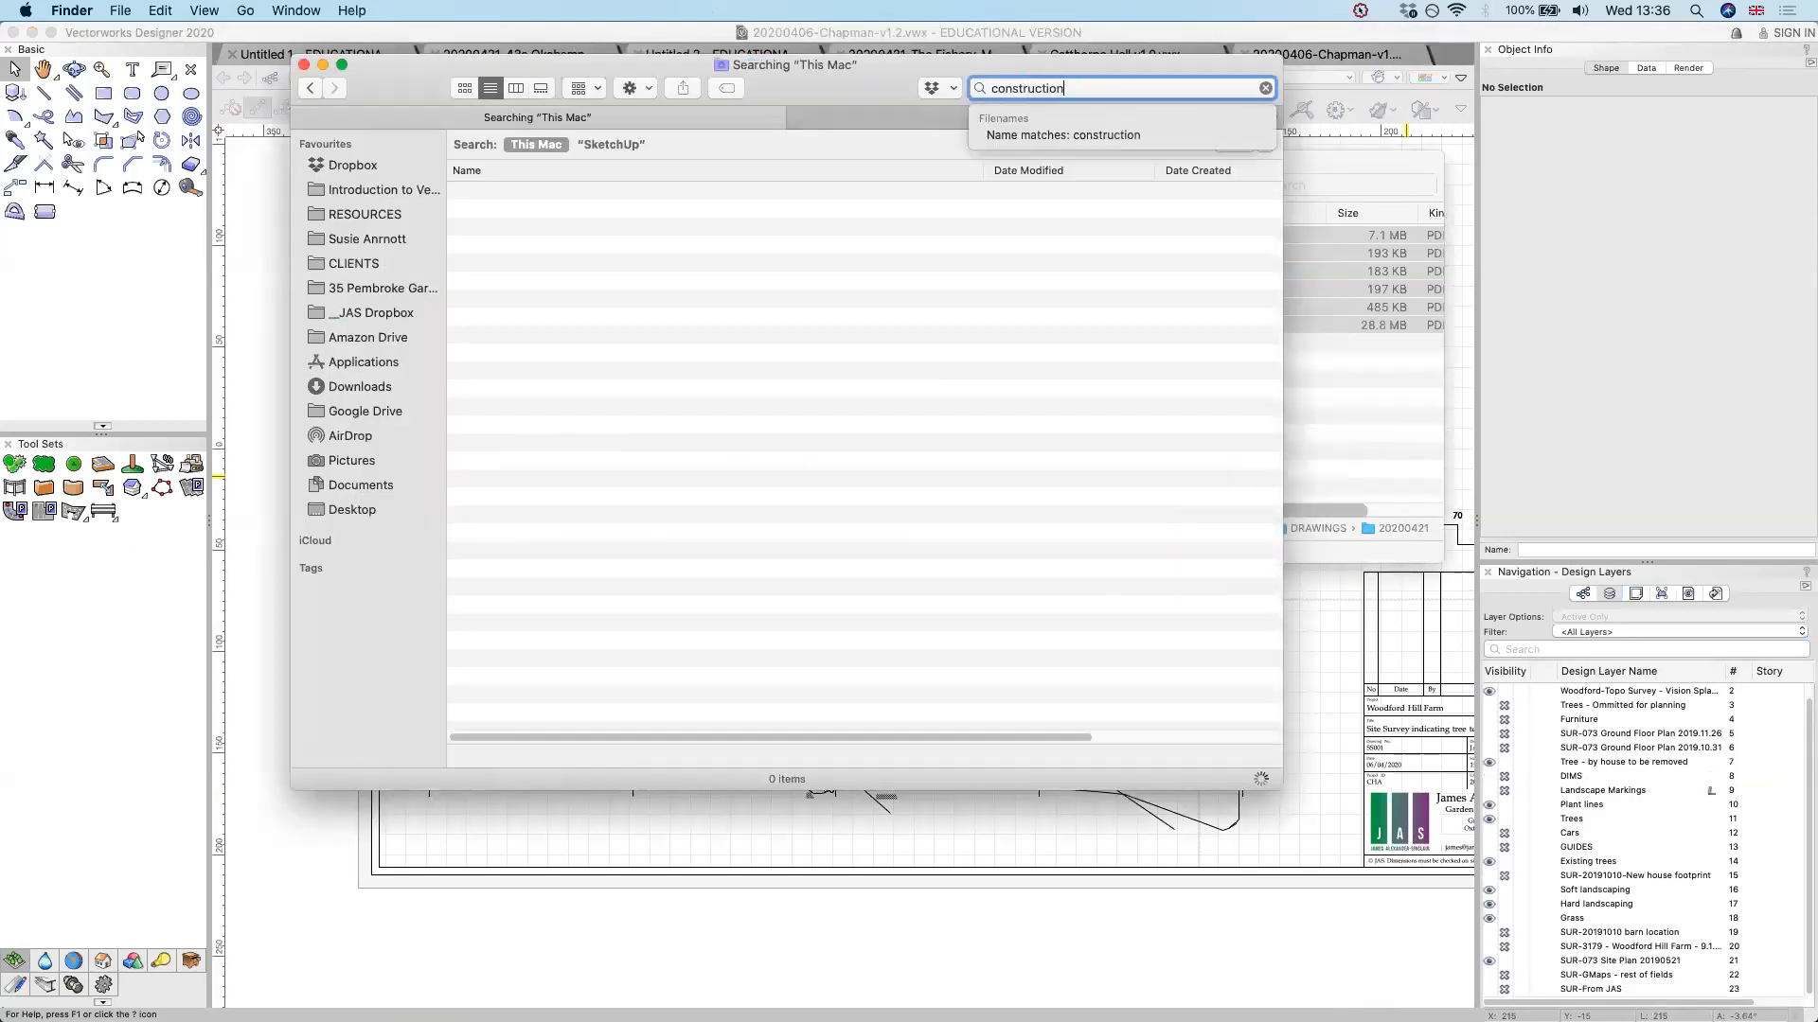
{"action": "key", "text": "Down"}
{"action": "key", "text": "Return"}
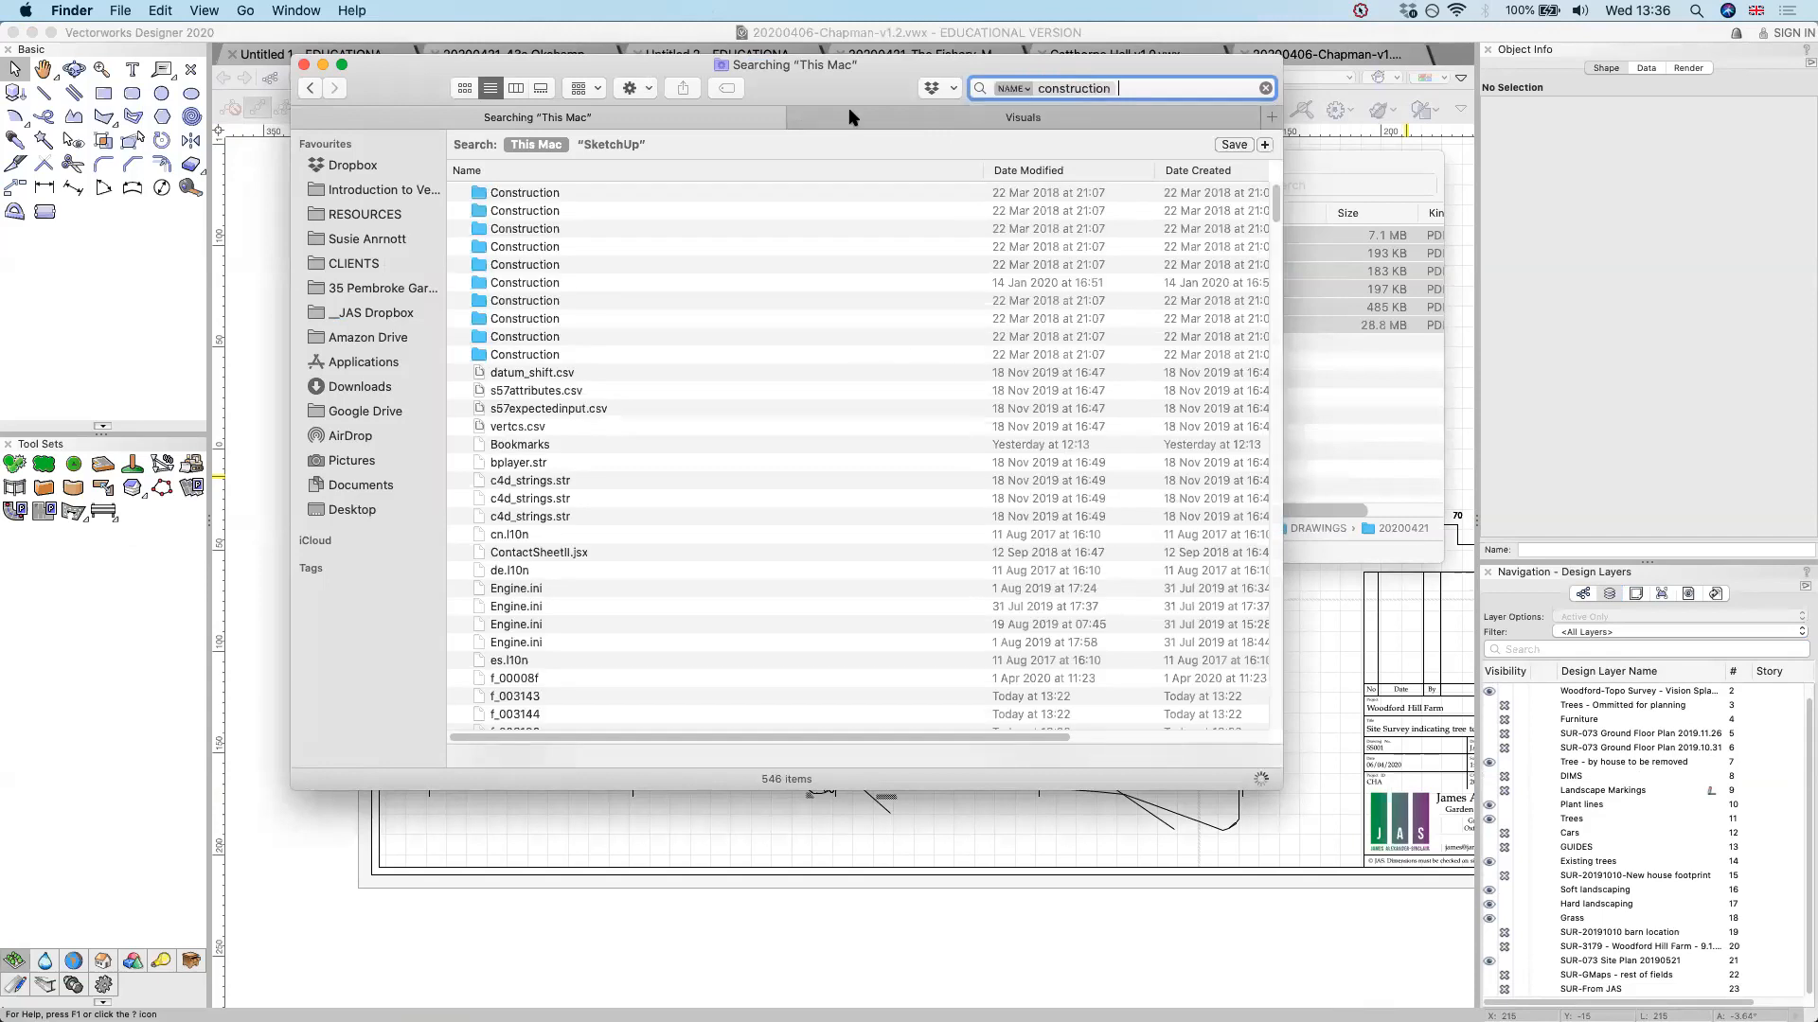
Check the contents of the first Construction folder found and return to the search results
{"action": "left_click", "coordinate": [546, 195]}
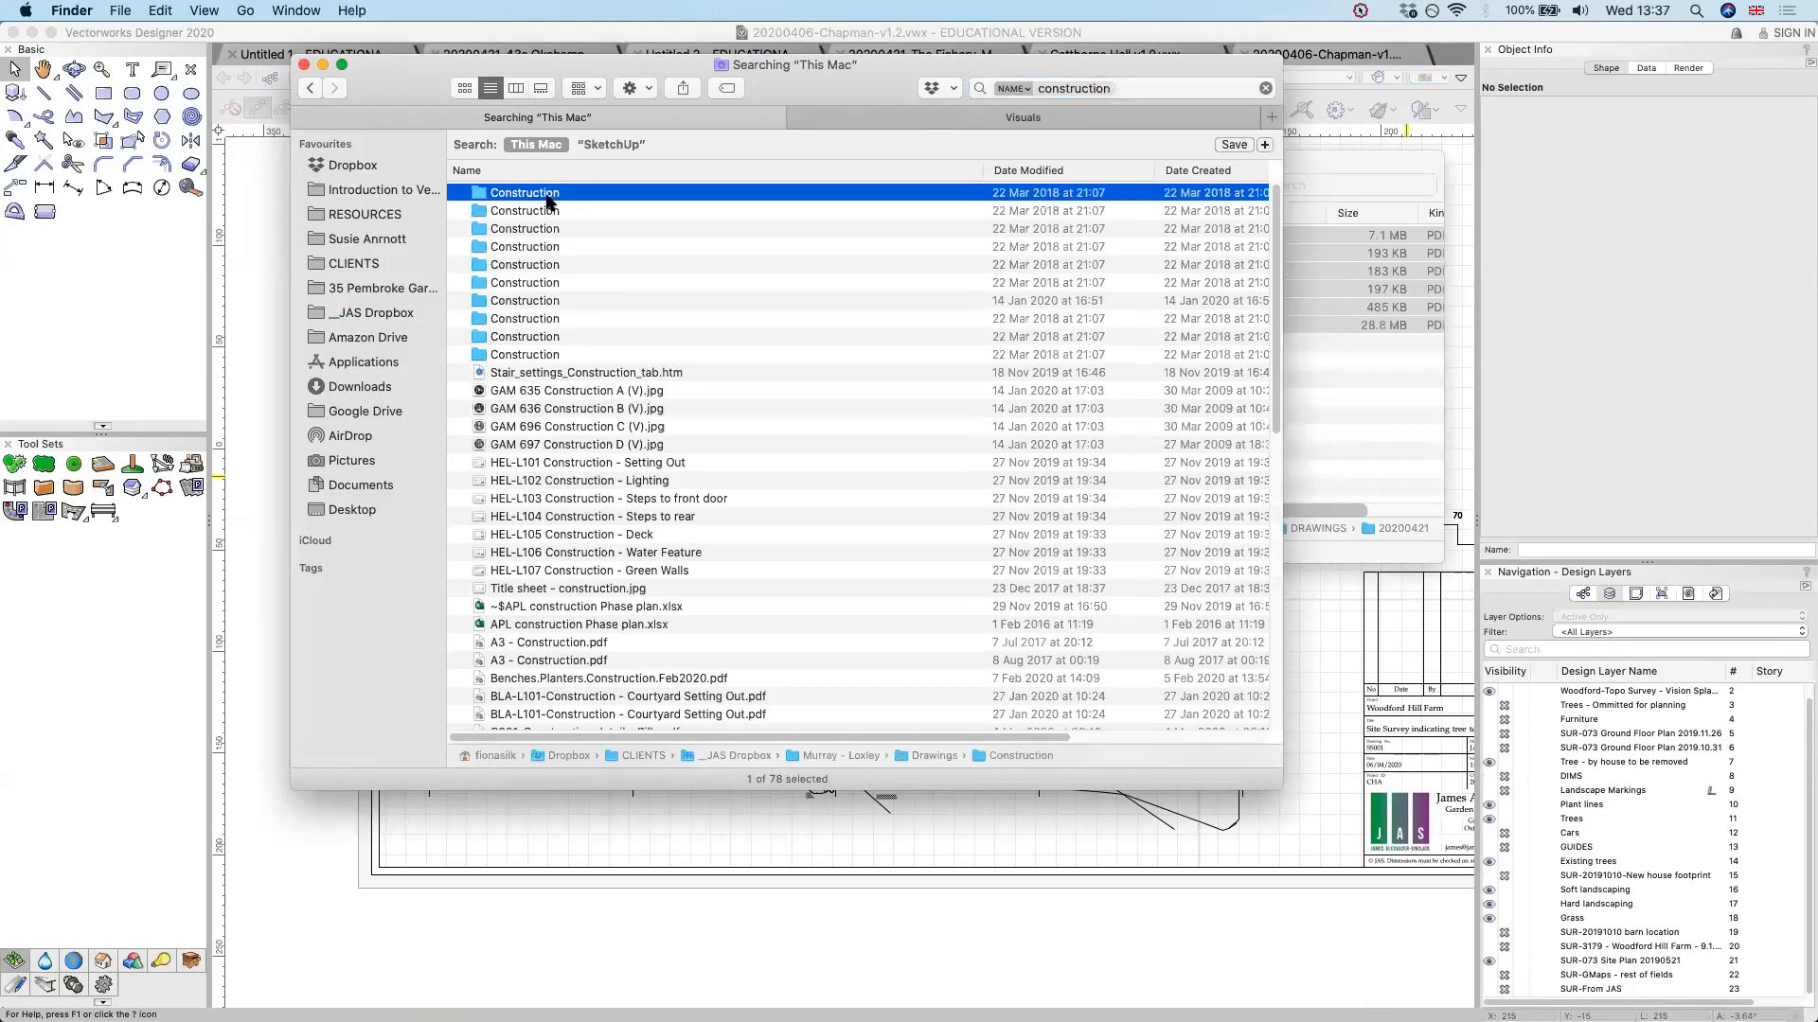
{"action": "double_click", "coordinate": [1018, 755]}
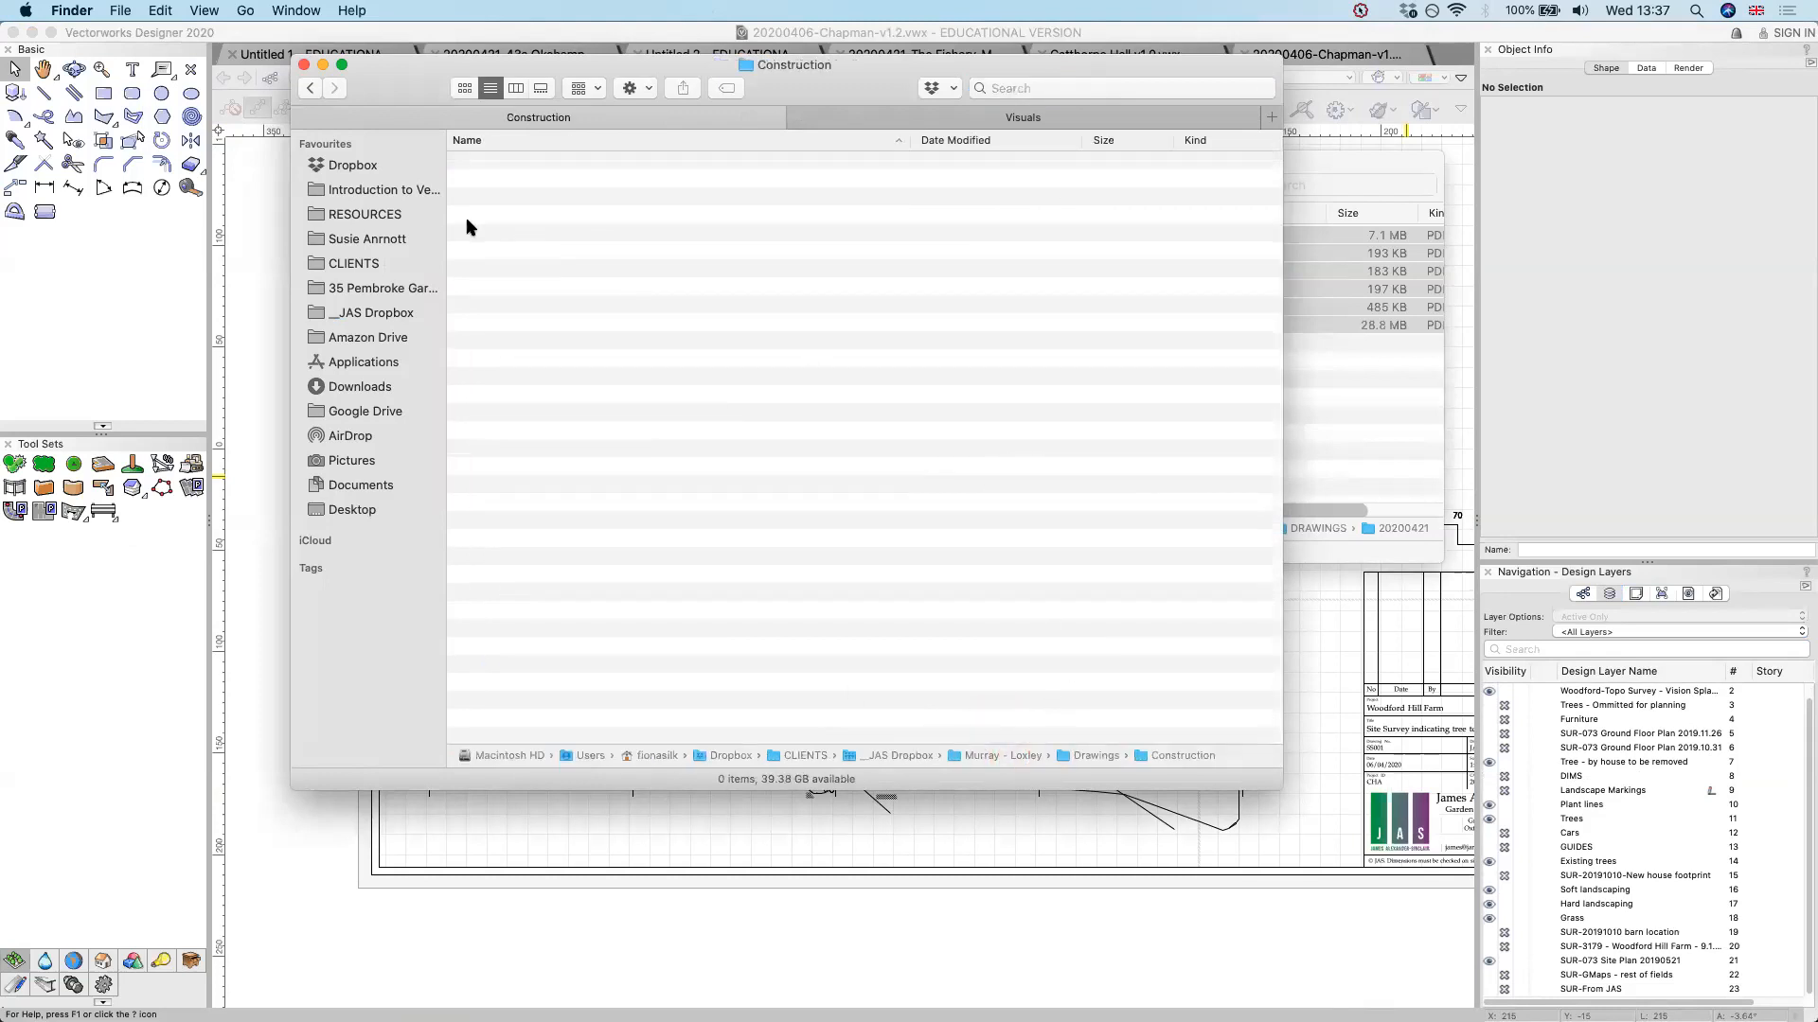
{"action": "left_click", "coordinate": [313, 87]}
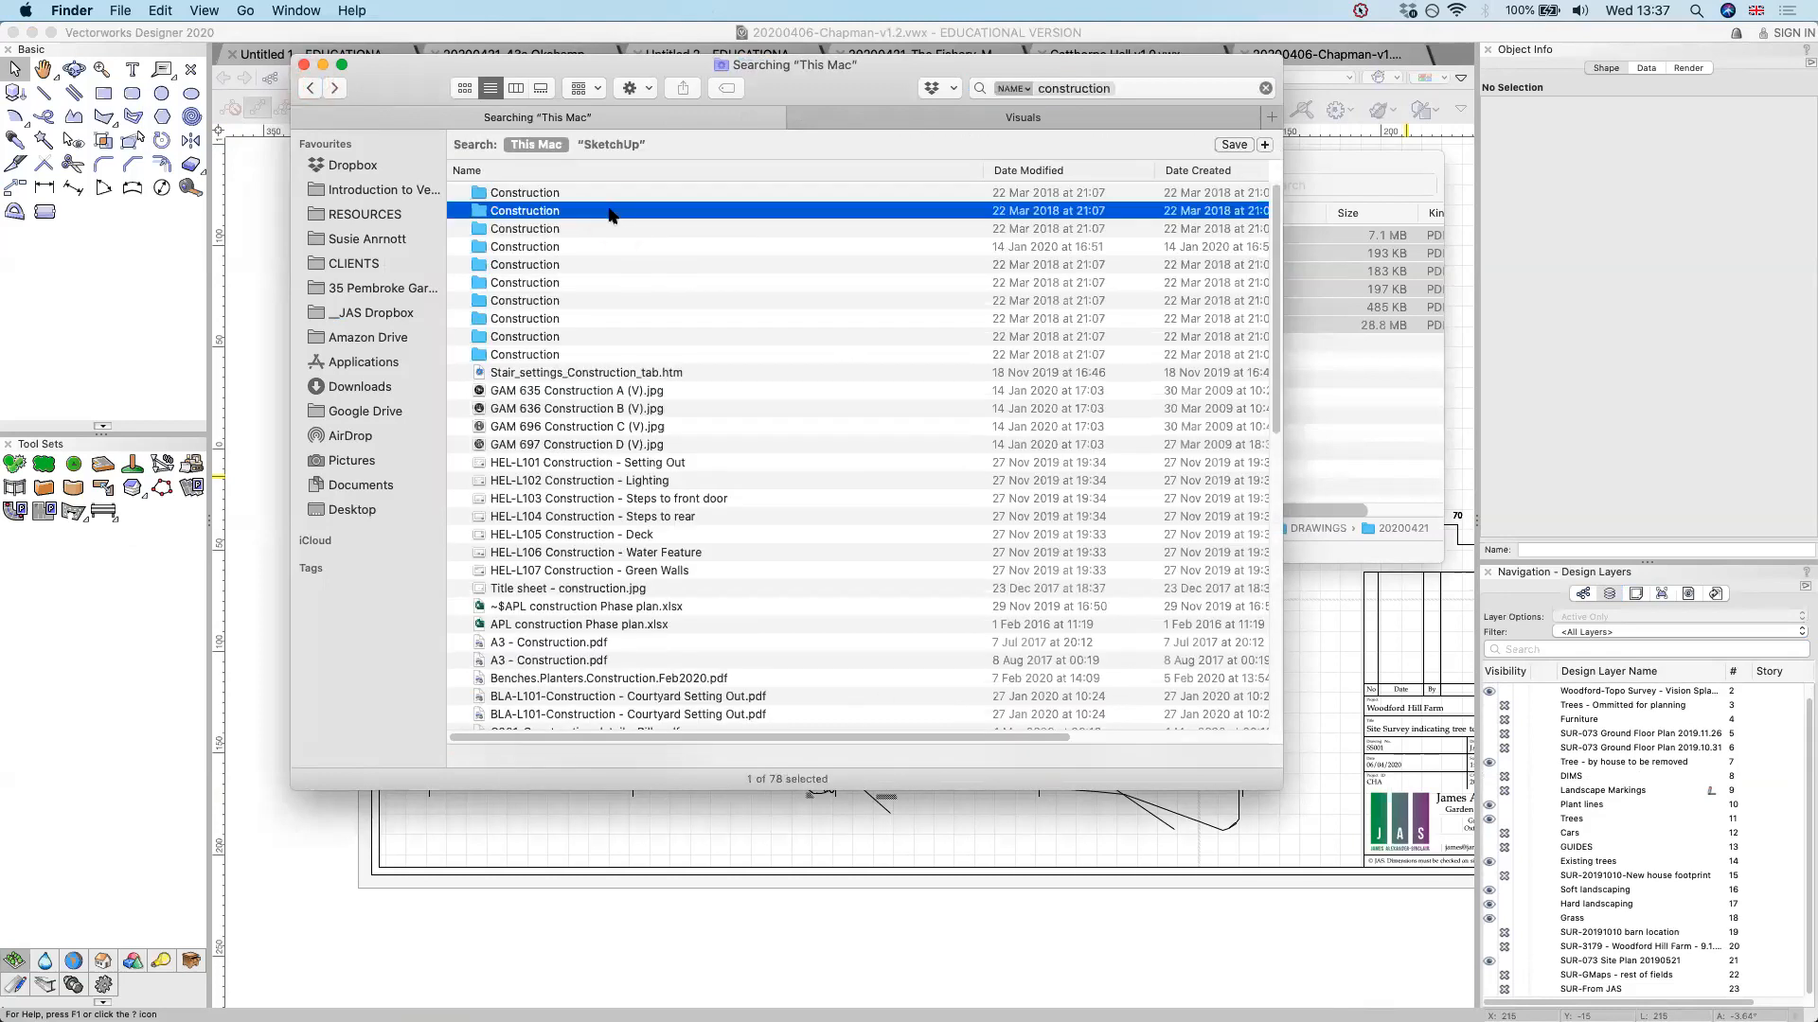
Check the paths of the remaining Construction folders to find the one belonging to the Woodend project
{"action": "key", "text": "Down"}
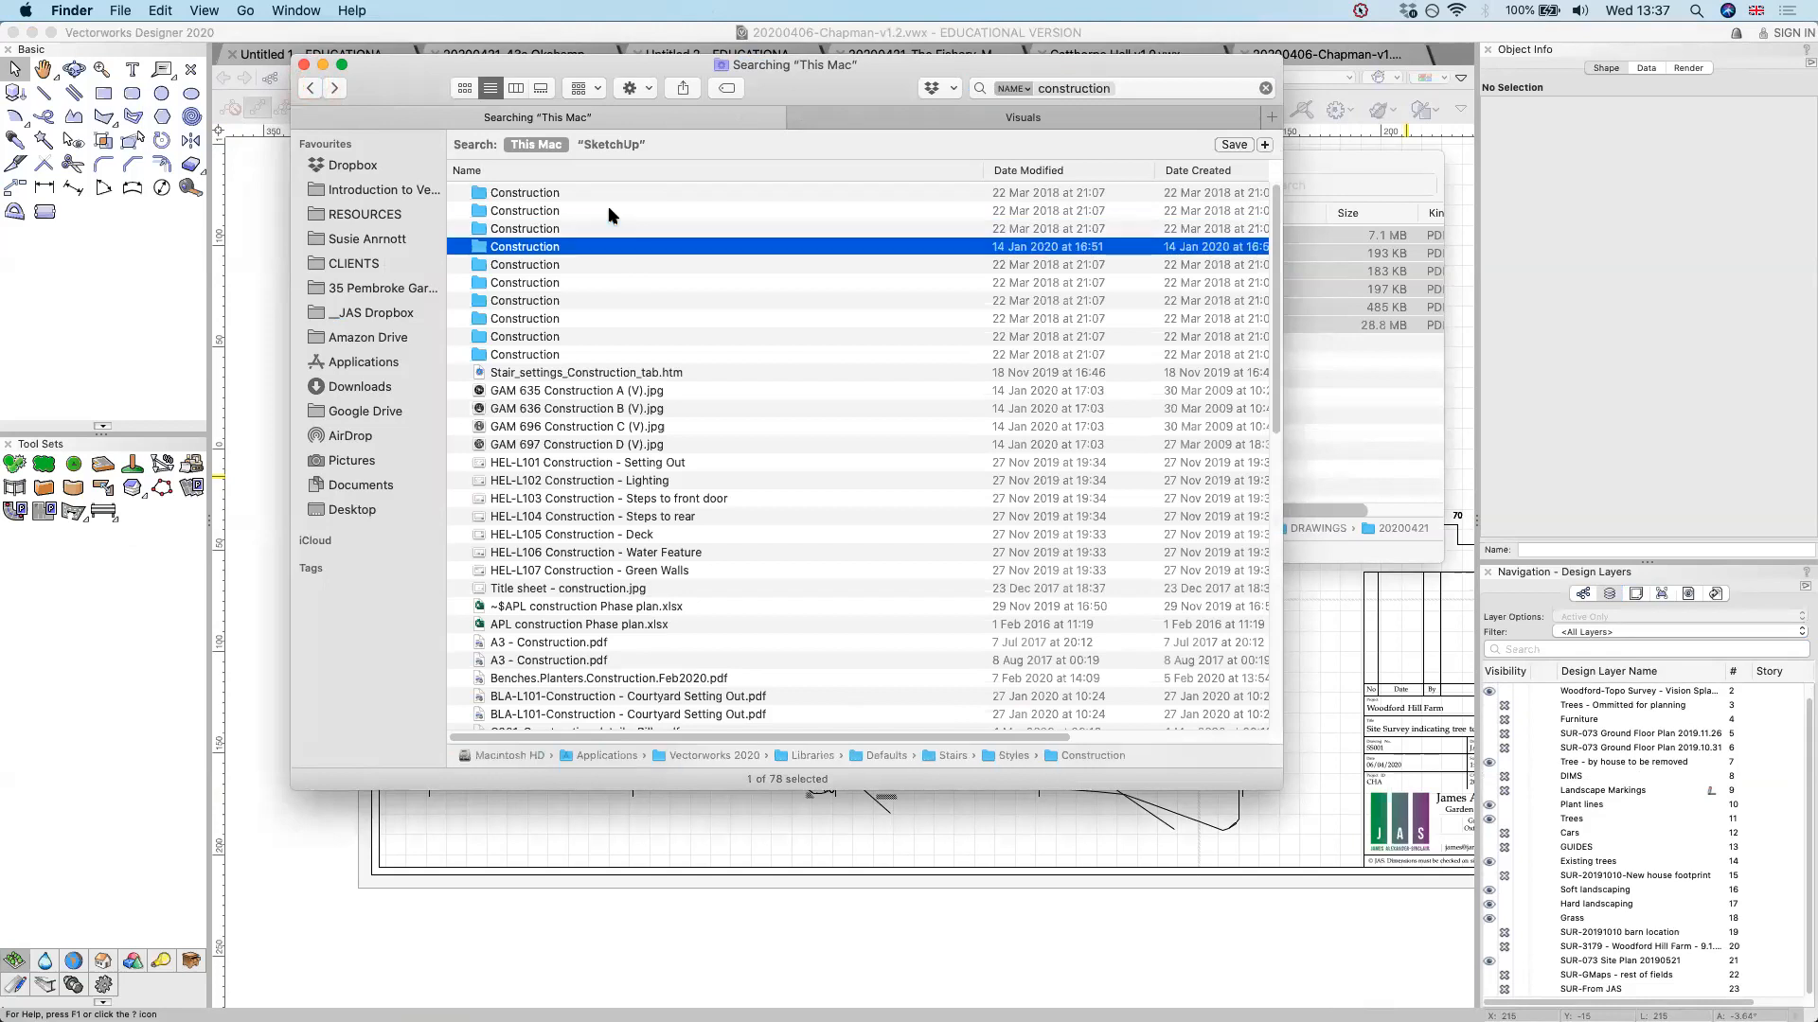
{"action": "key", "text": "Down"}
{"action": "key", "text": "Down"}
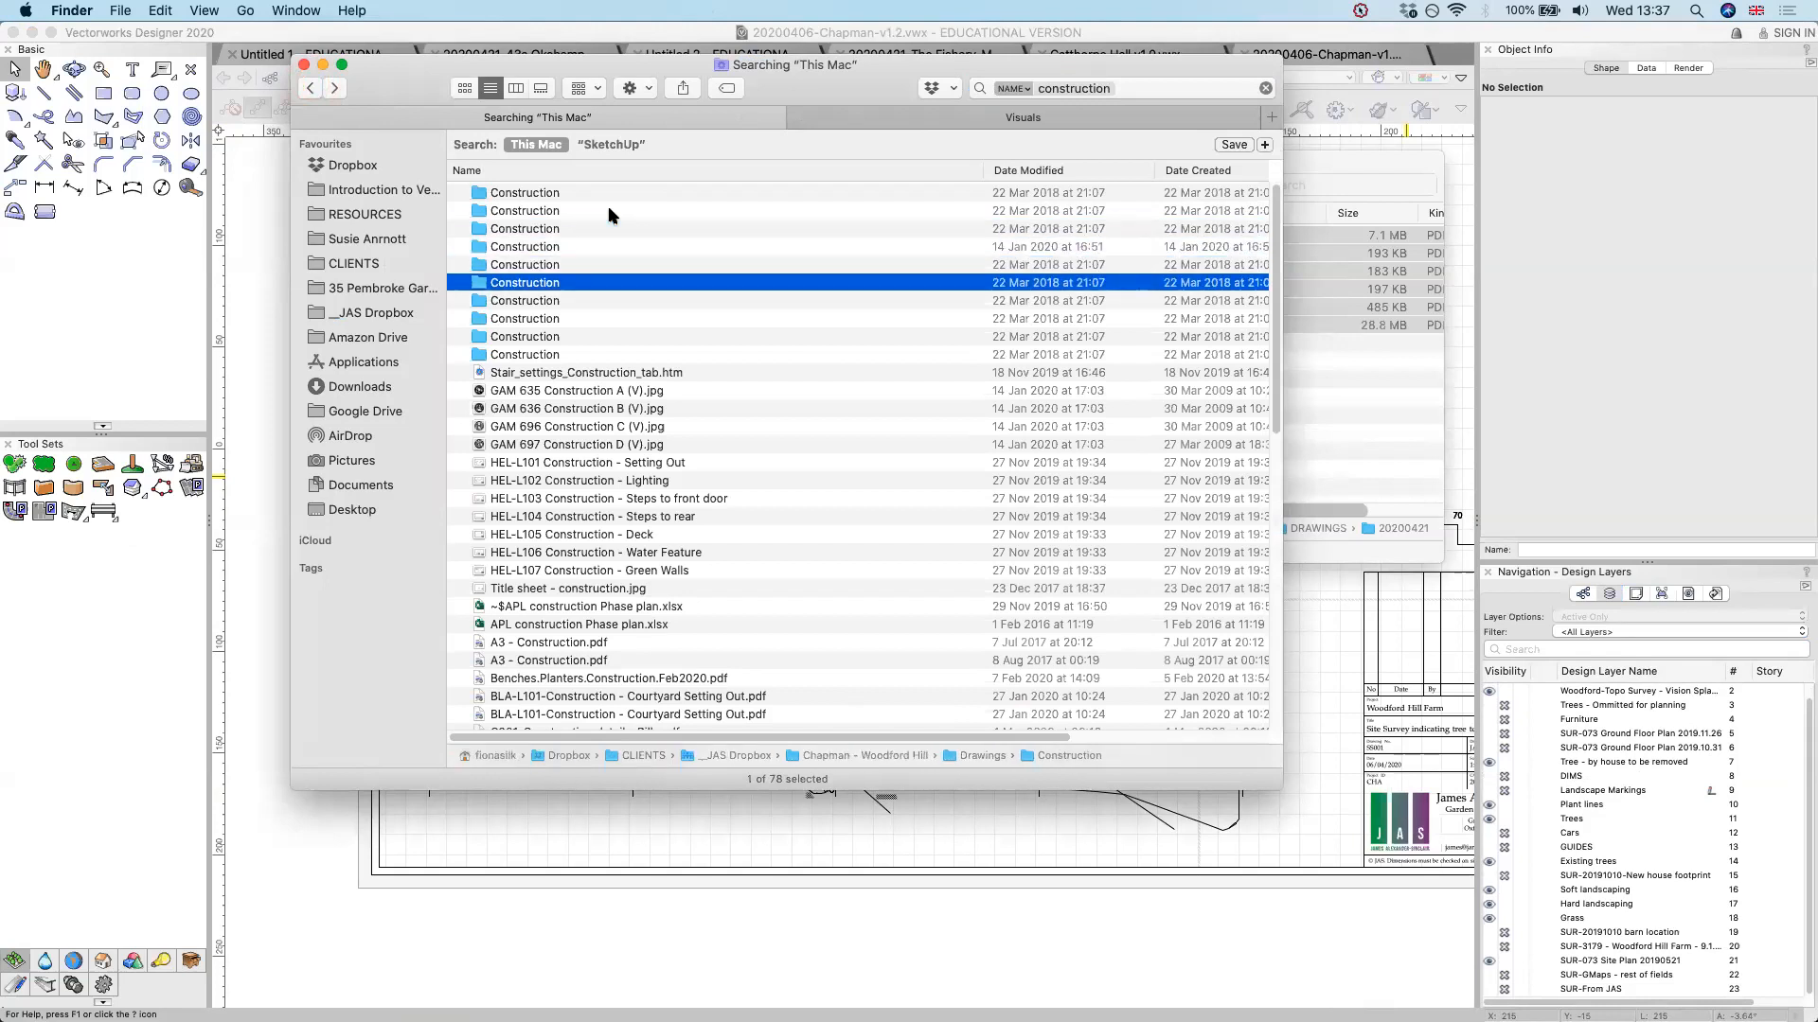
{"action": "key", "text": "Down"}
{"action": "key", "text": "Down"}
{"action": "key", "text": "Down"}
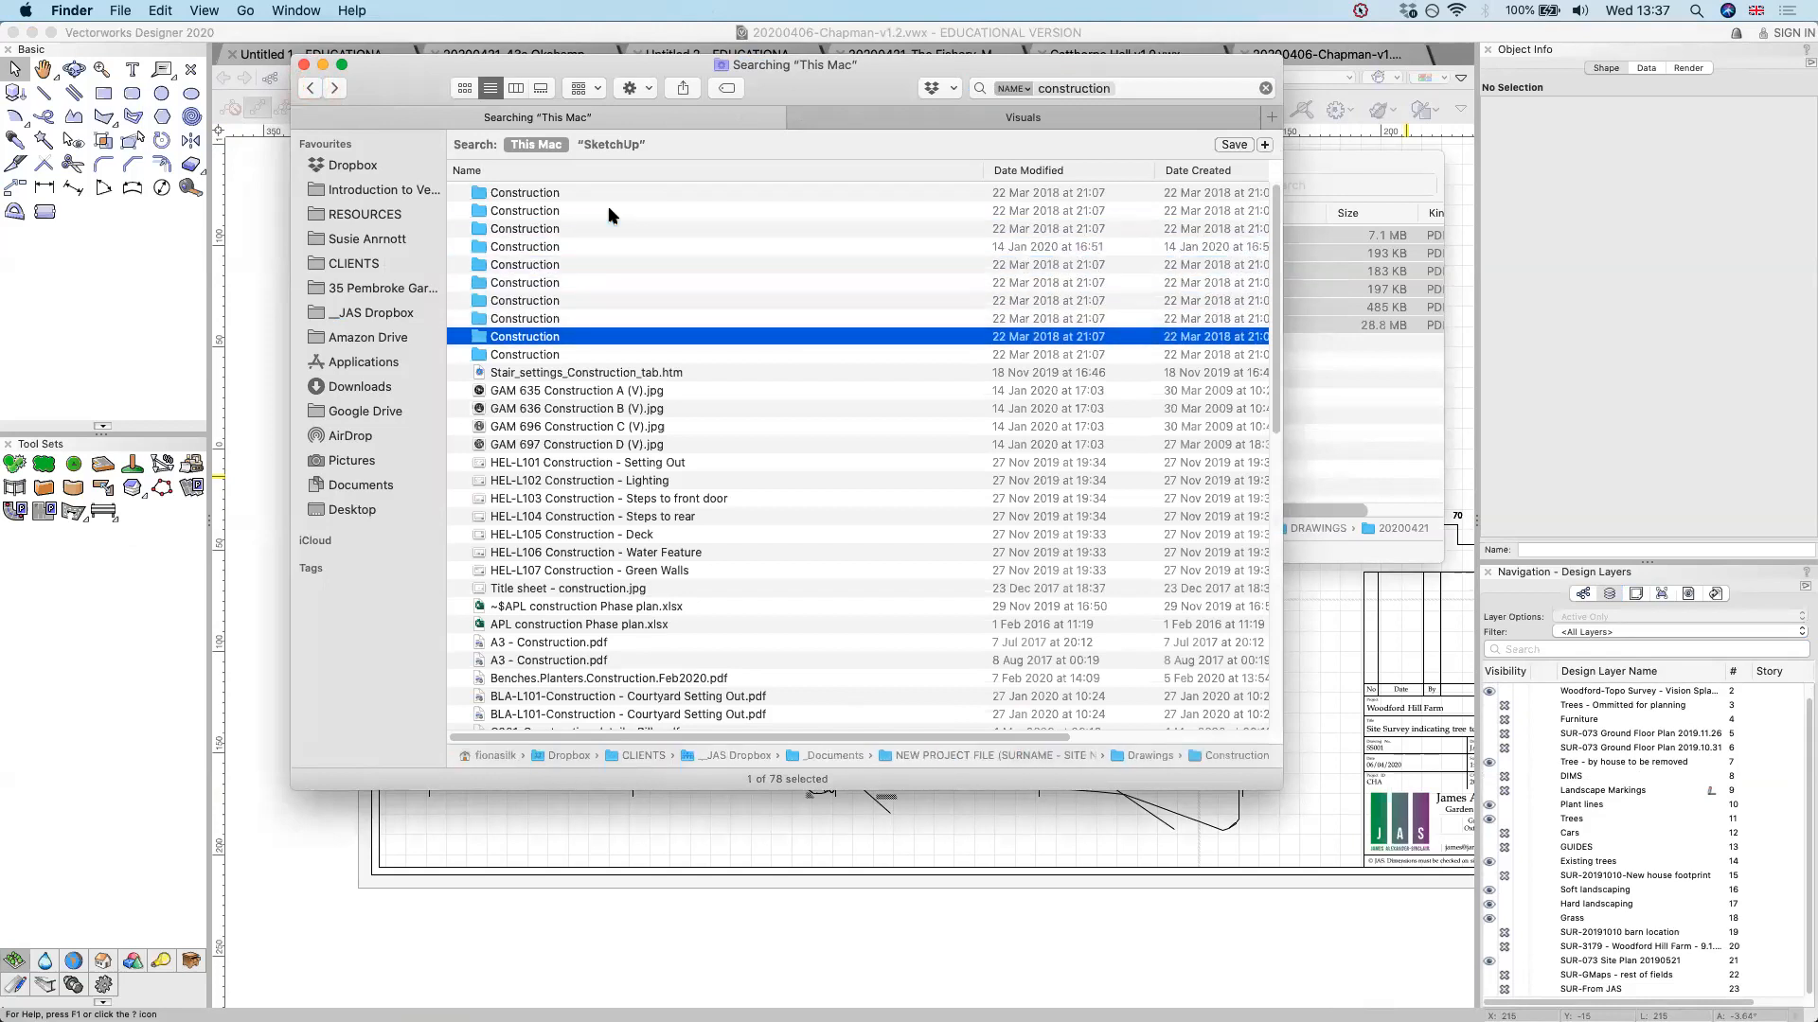
{"action": "key", "text": "Up"}
{"action": "key", "text": "Up"}
{"action": "key", "text": "Up"}
{"action": "key", "text": "Up"}
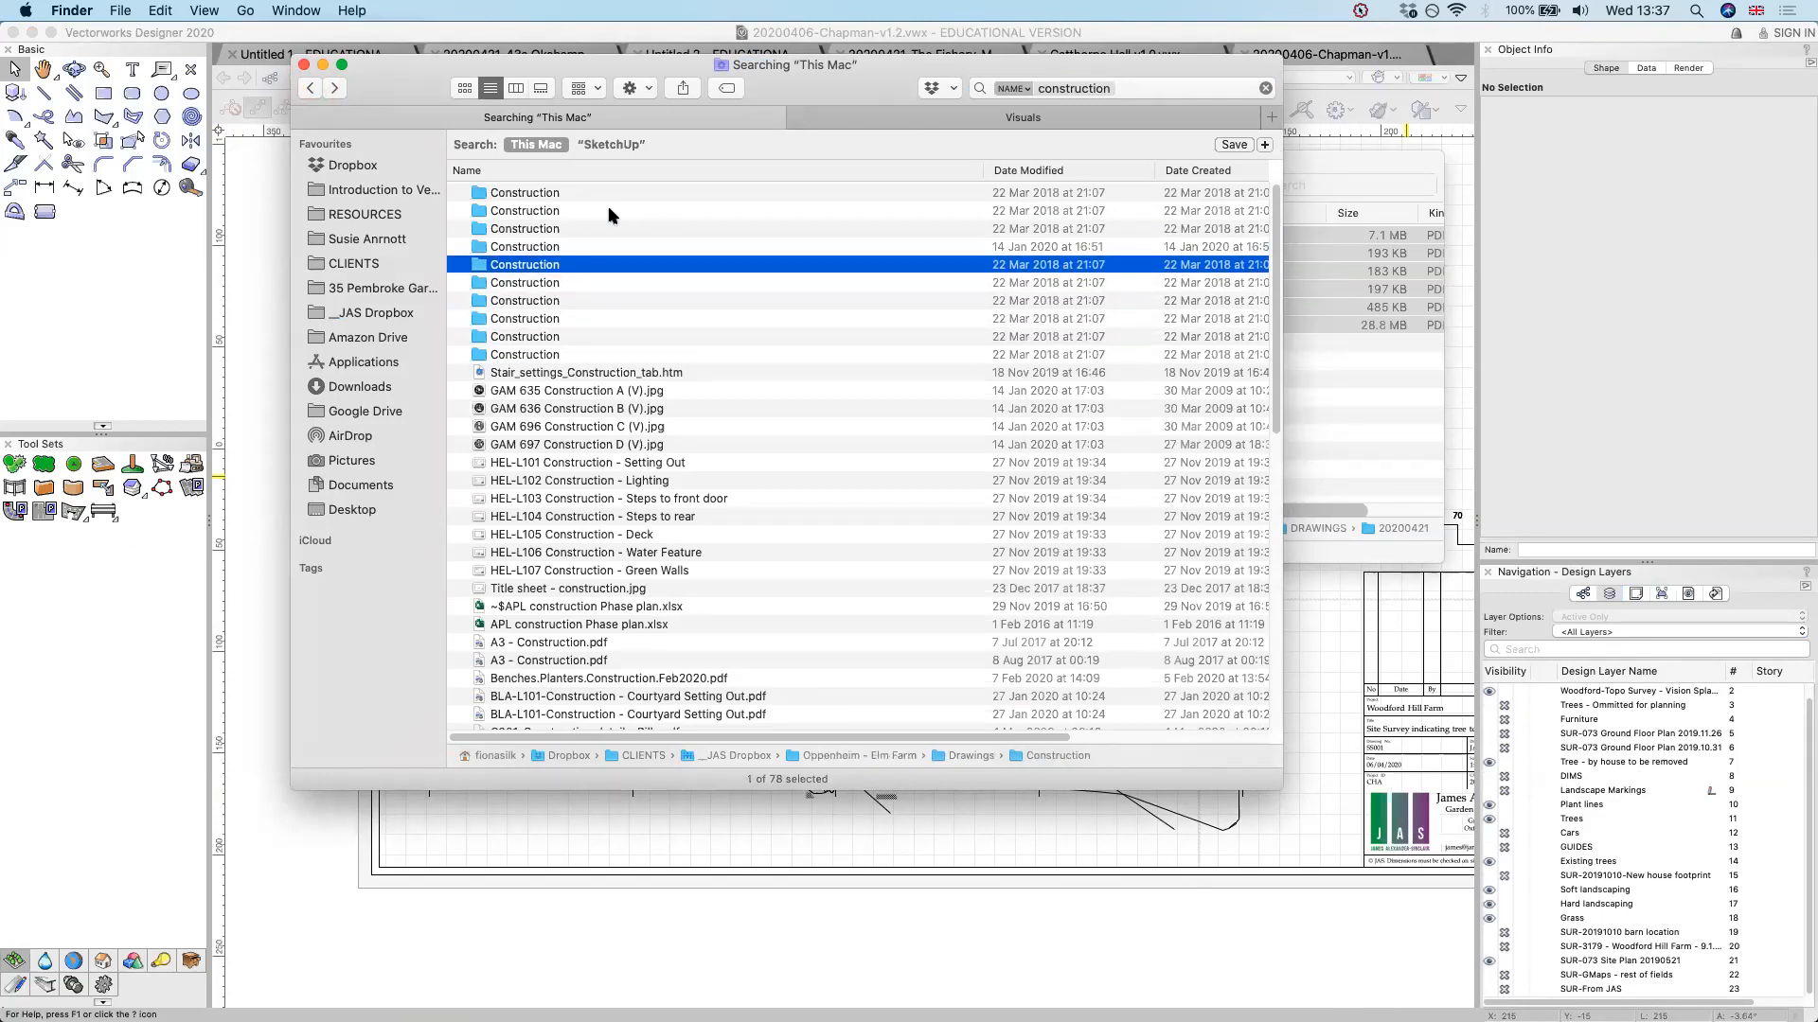
{"action": "key", "text": "Up"}
{"action": "key", "text": "Up"}
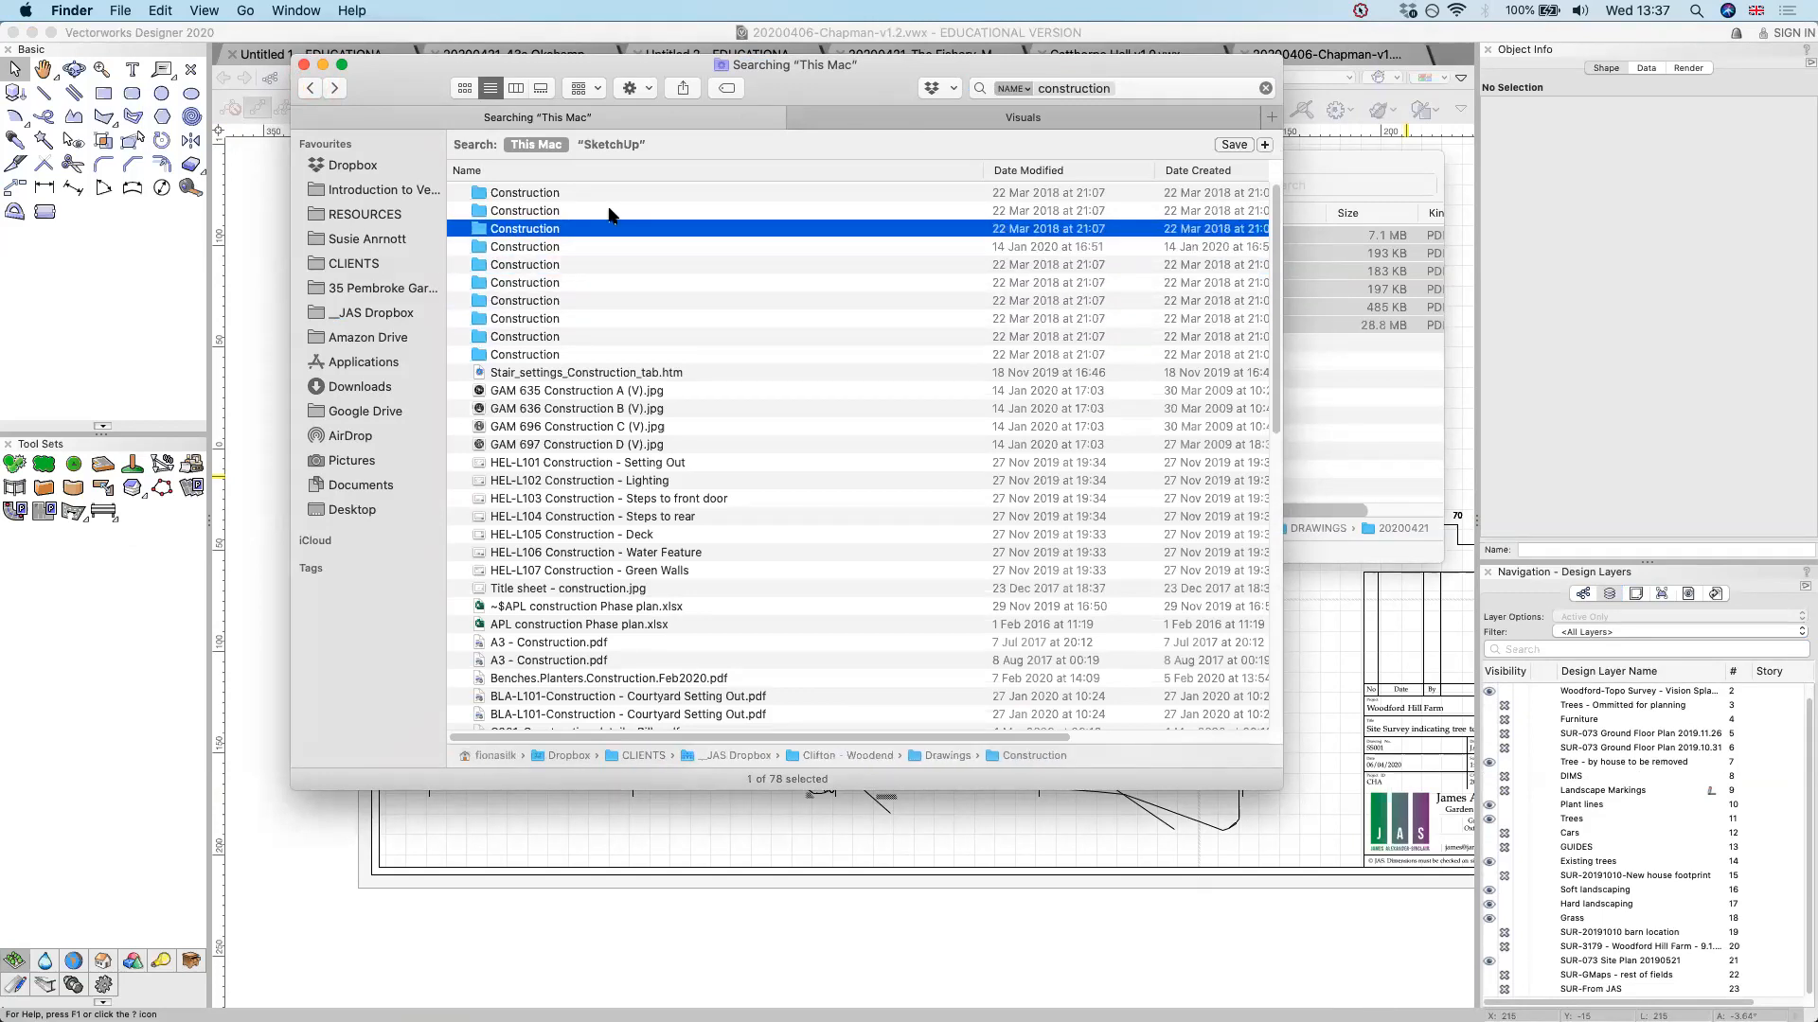
Open all the WOO construction PDF drawings from the Woodend project's Construction folder in Preview and show all Preview windows together
{"action": "double_click", "coordinate": [553, 232]}
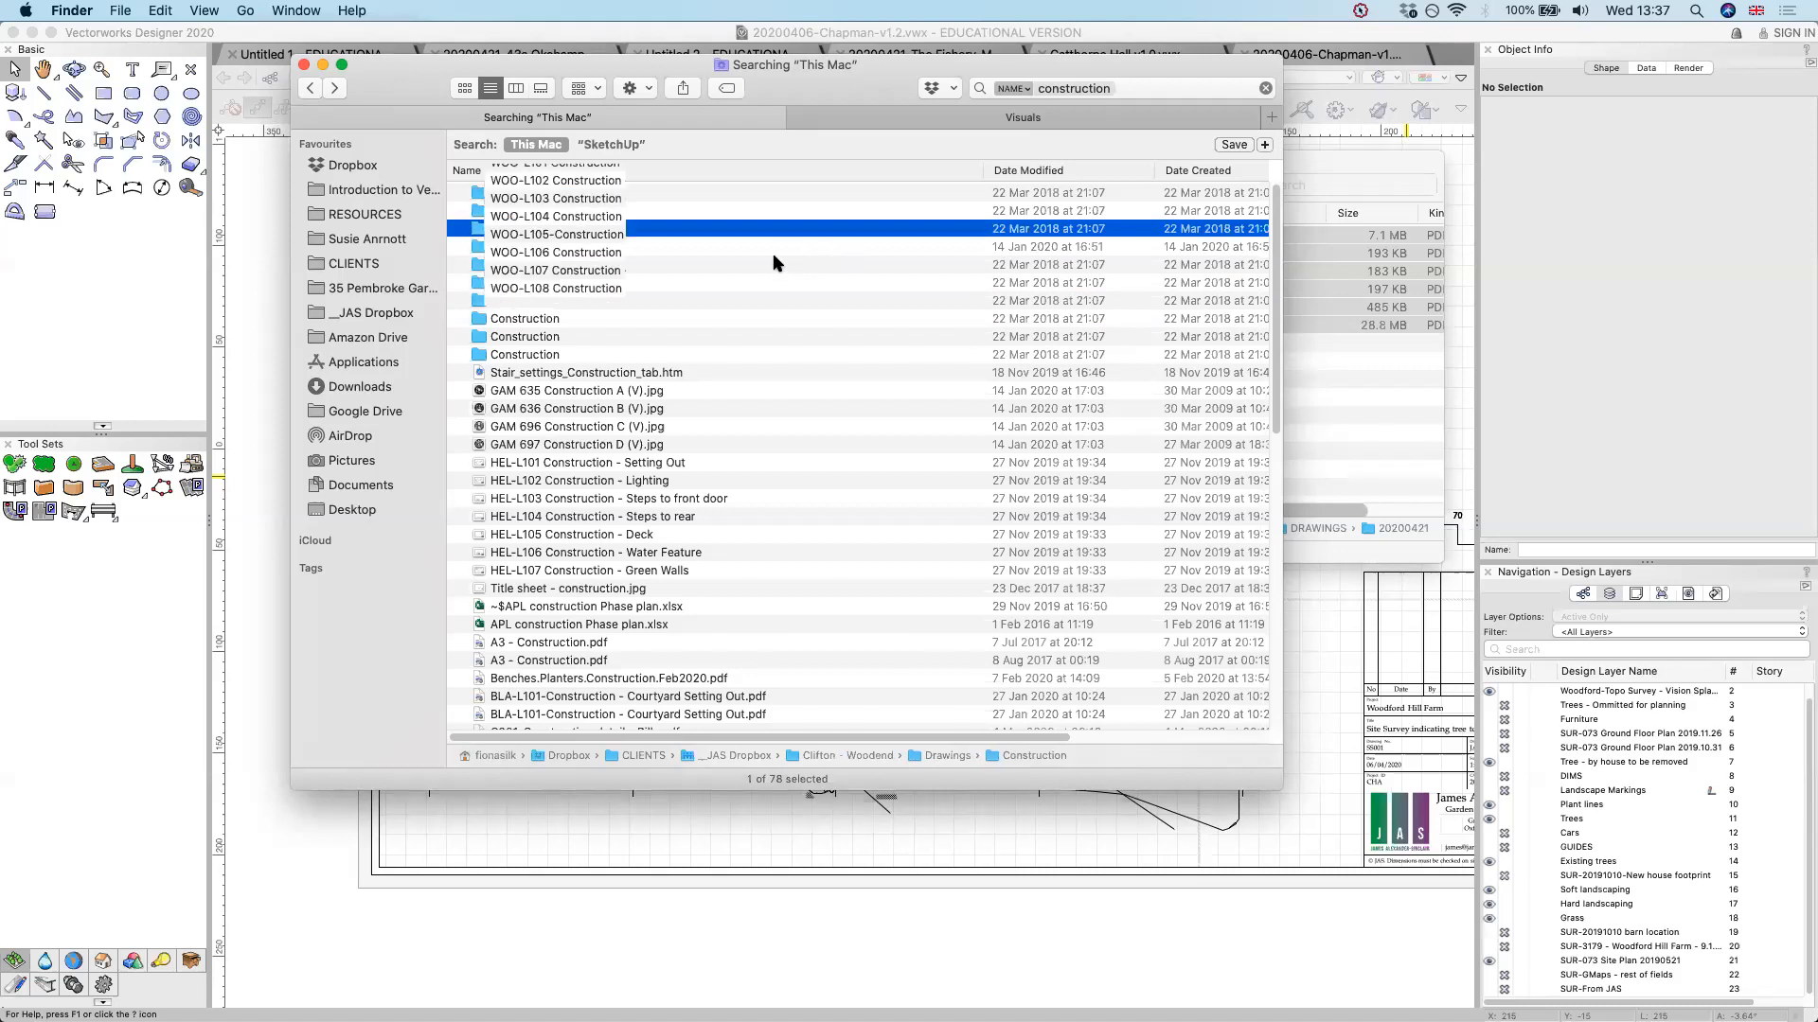
{"action": "key", "text": "super+a"}
{"action": "key", "text": "super+o"}
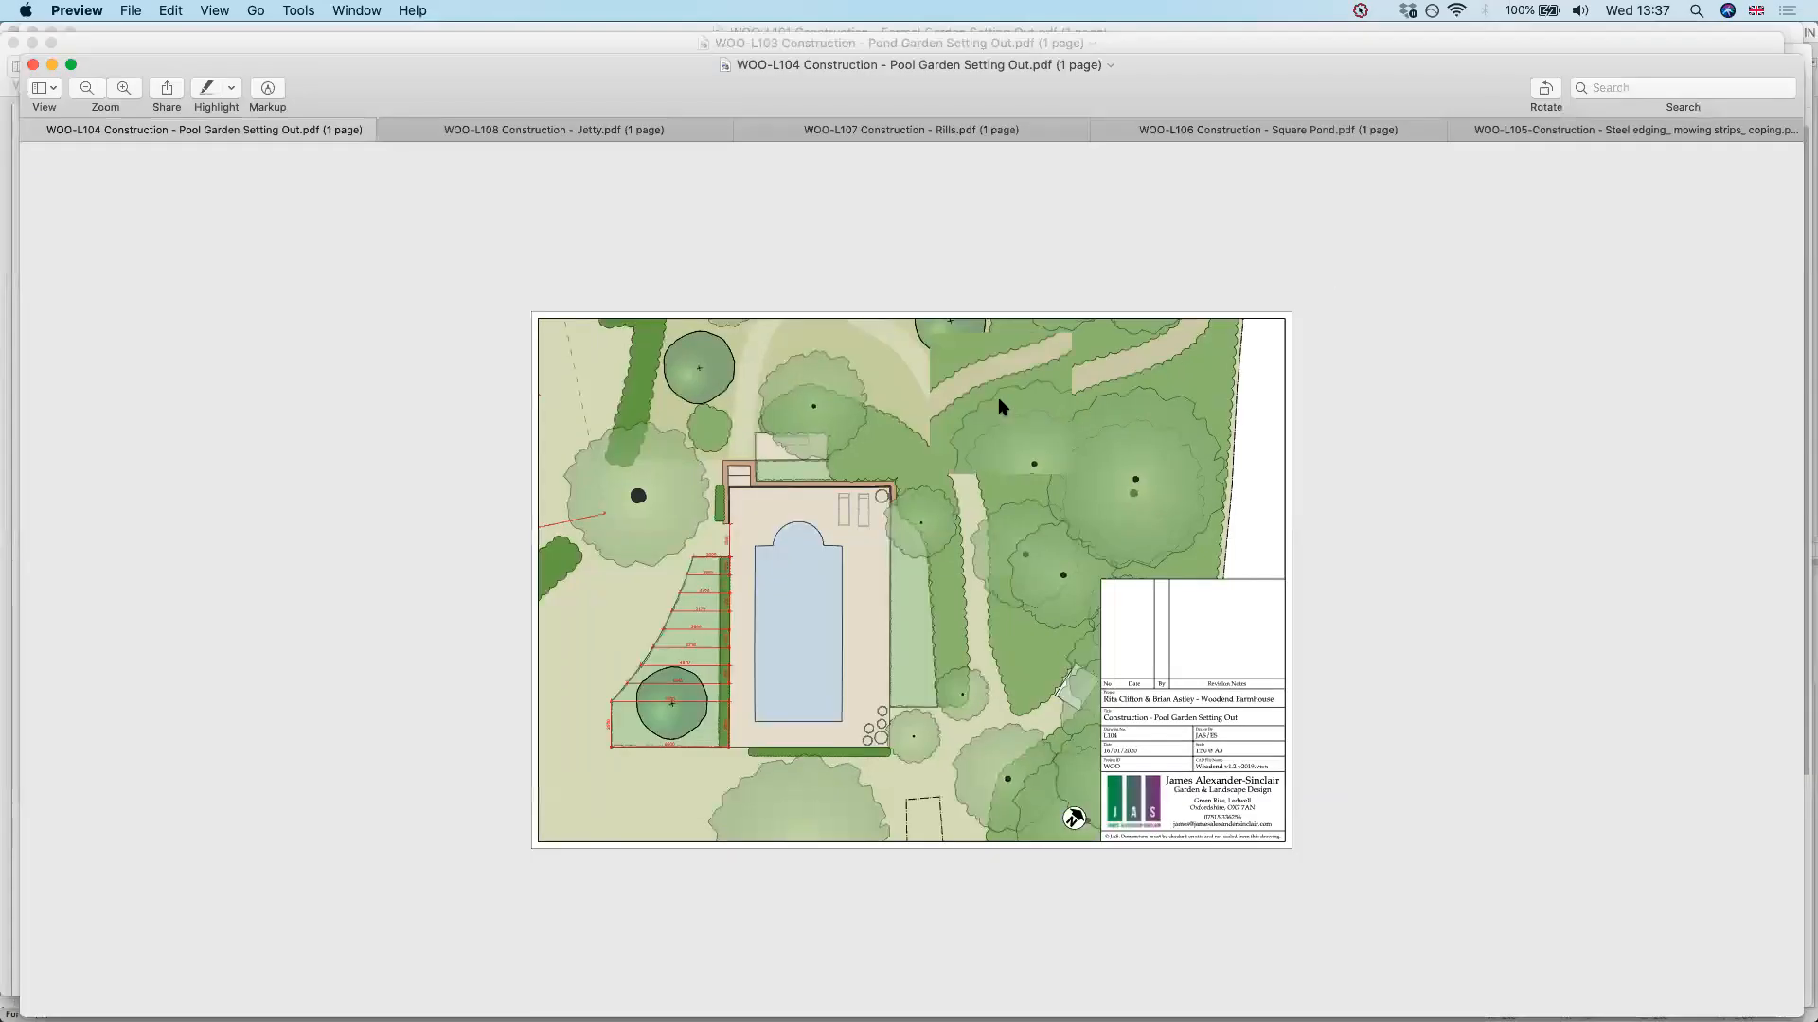
{"action": "key", "text": "ctrl+Down"}
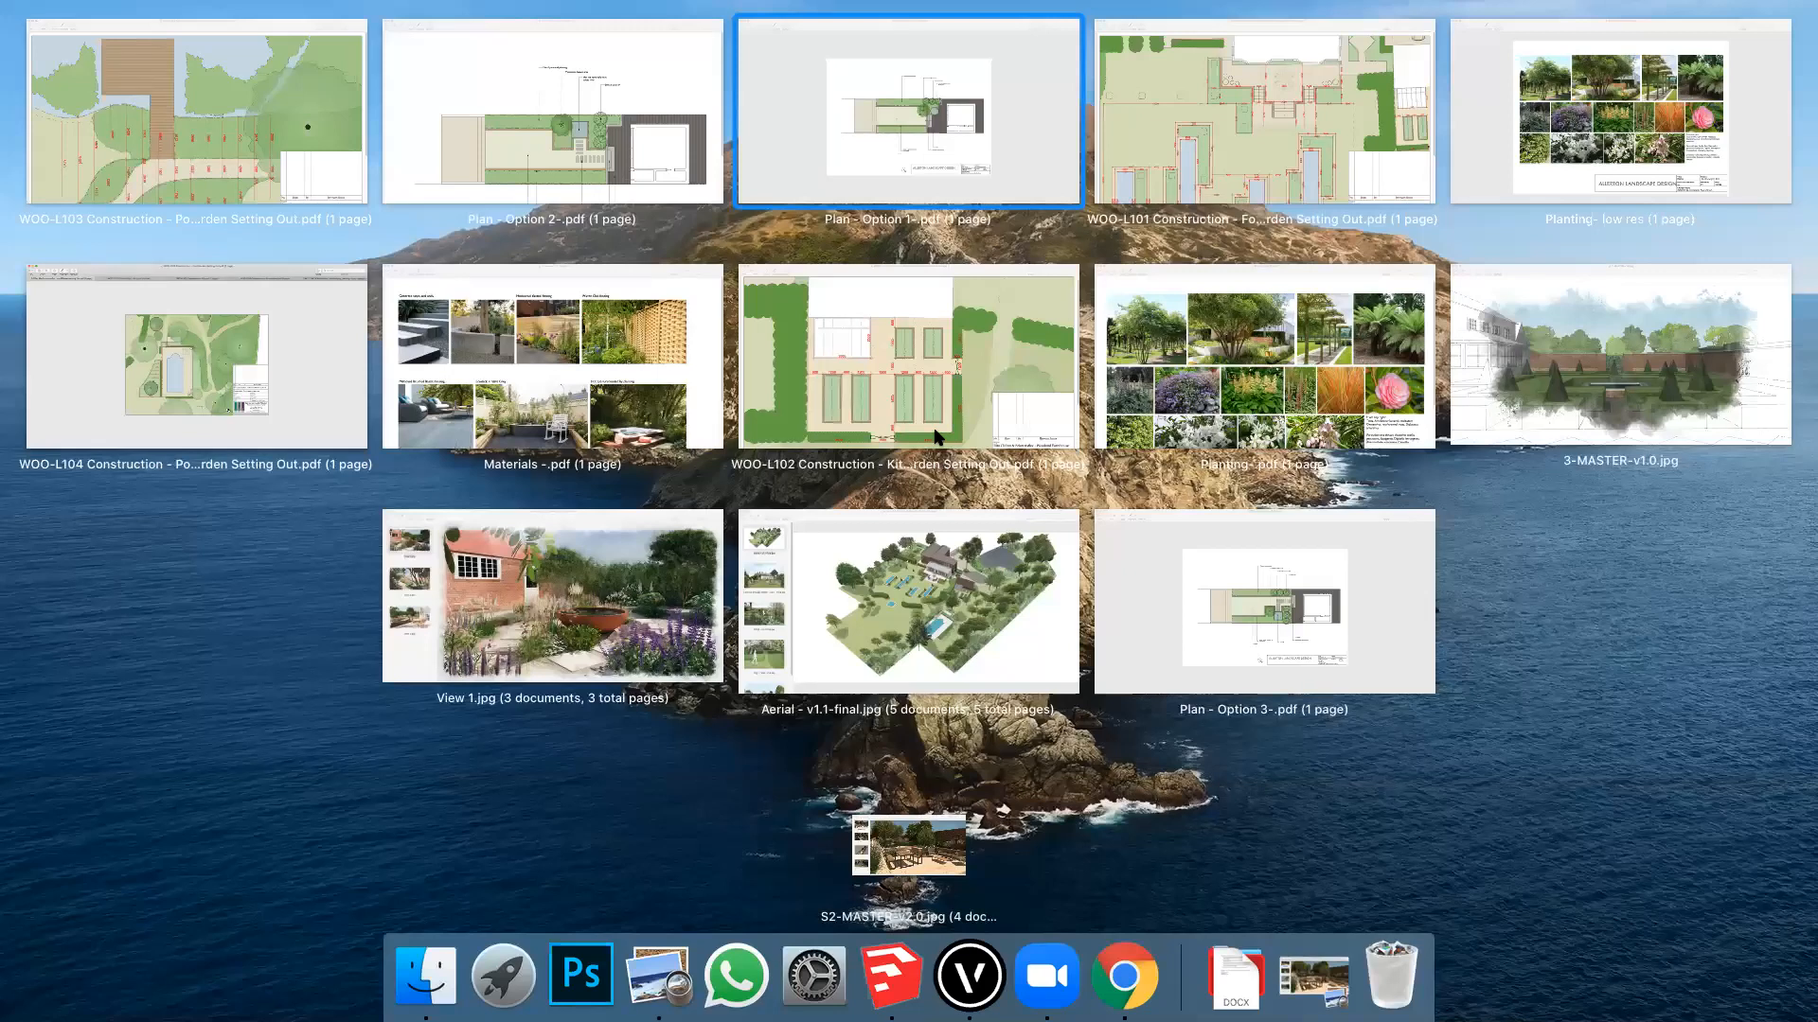
Switch back to the Untitled 1 document in Vectorworks and decline to save it for a backup copy
{"action": "key", "text": "super+Tab"}
{"action": "left_click", "coordinate": [342, 43]}
{"action": "left_click", "coordinate": [286, 55]}
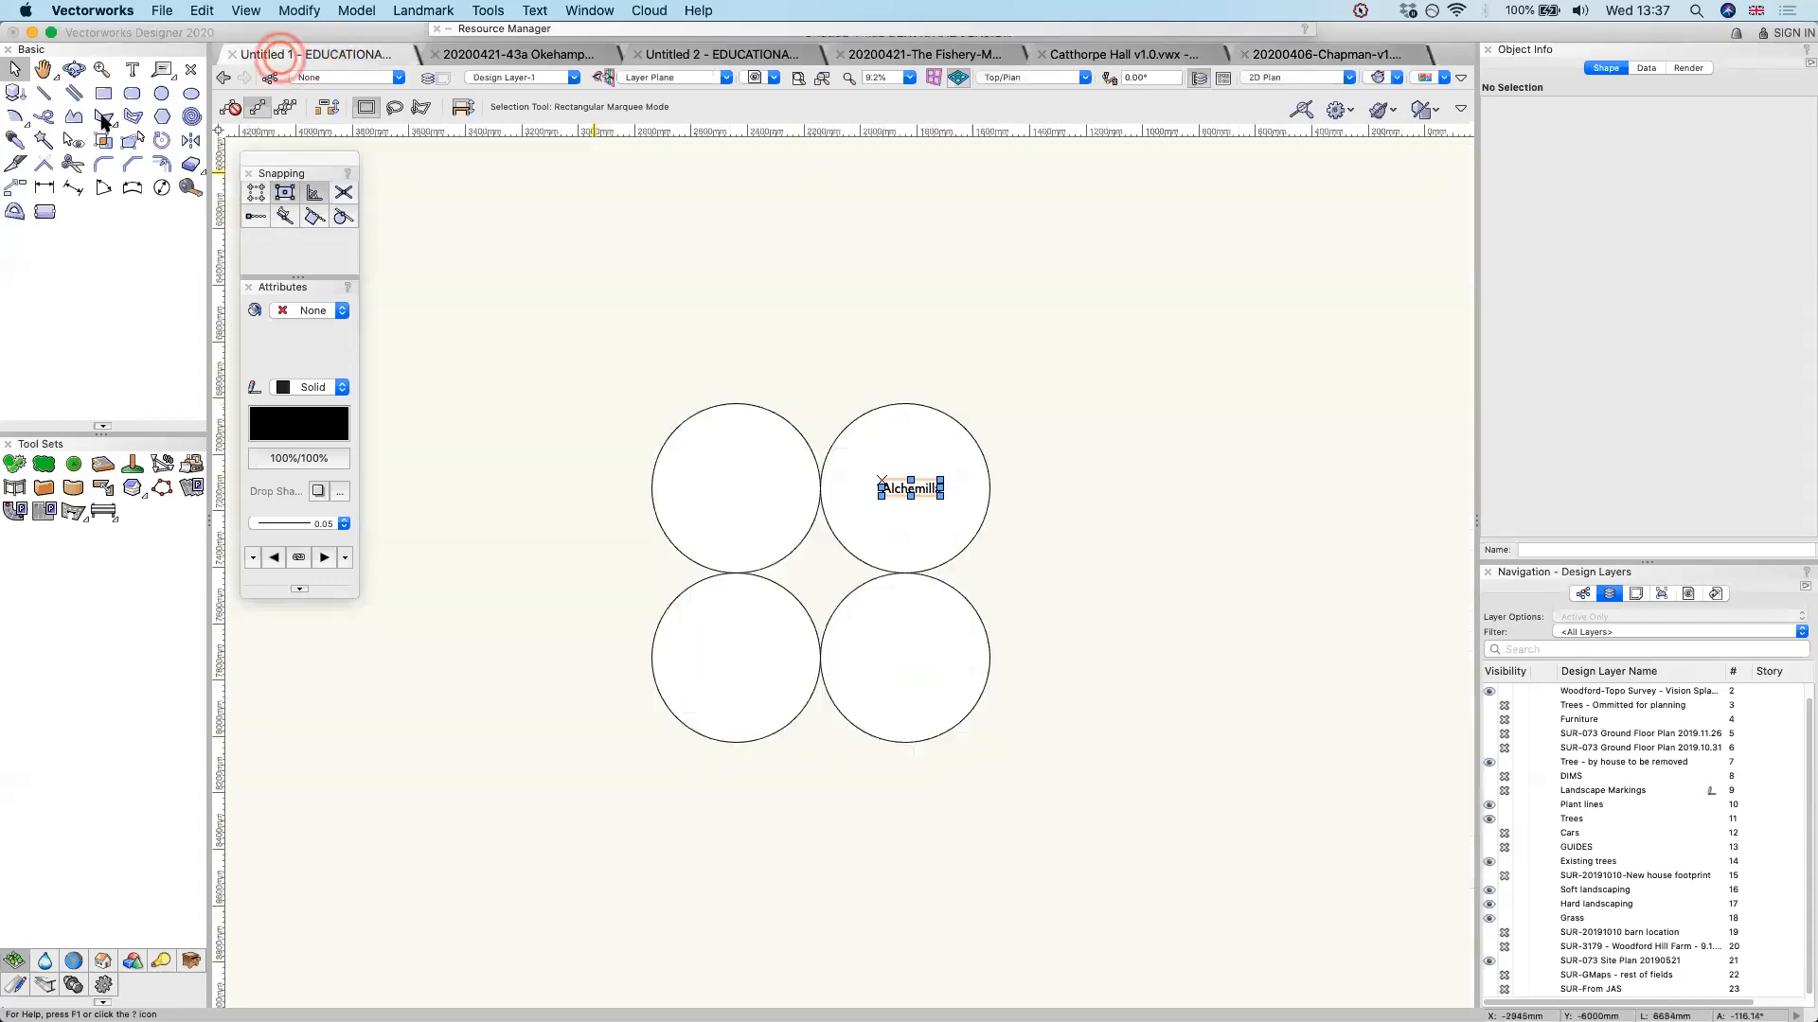
{"action": "left_click", "coordinate": [1038, 410]}
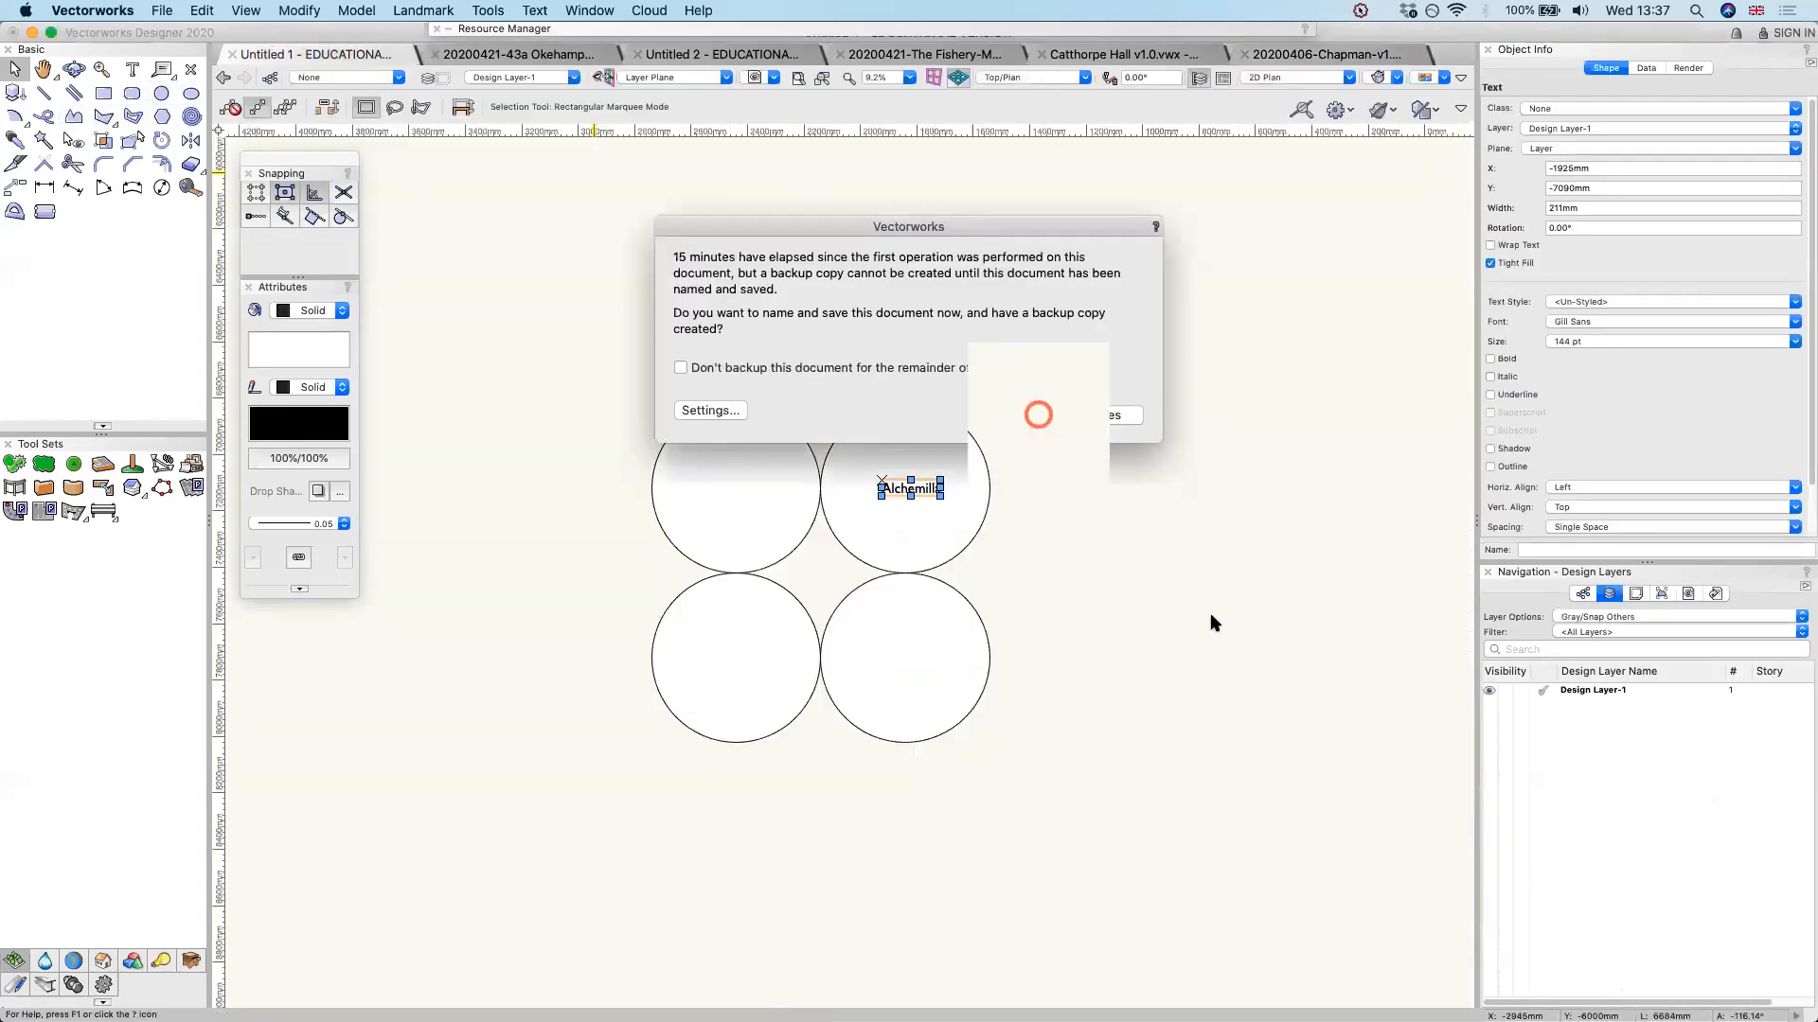
Draw a closed eight-sided corner-vertex polyline about 1408 mm wide and 1056 mm high, above and to the left of the four circles
{"action": "left_click", "coordinate": [72, 118]}
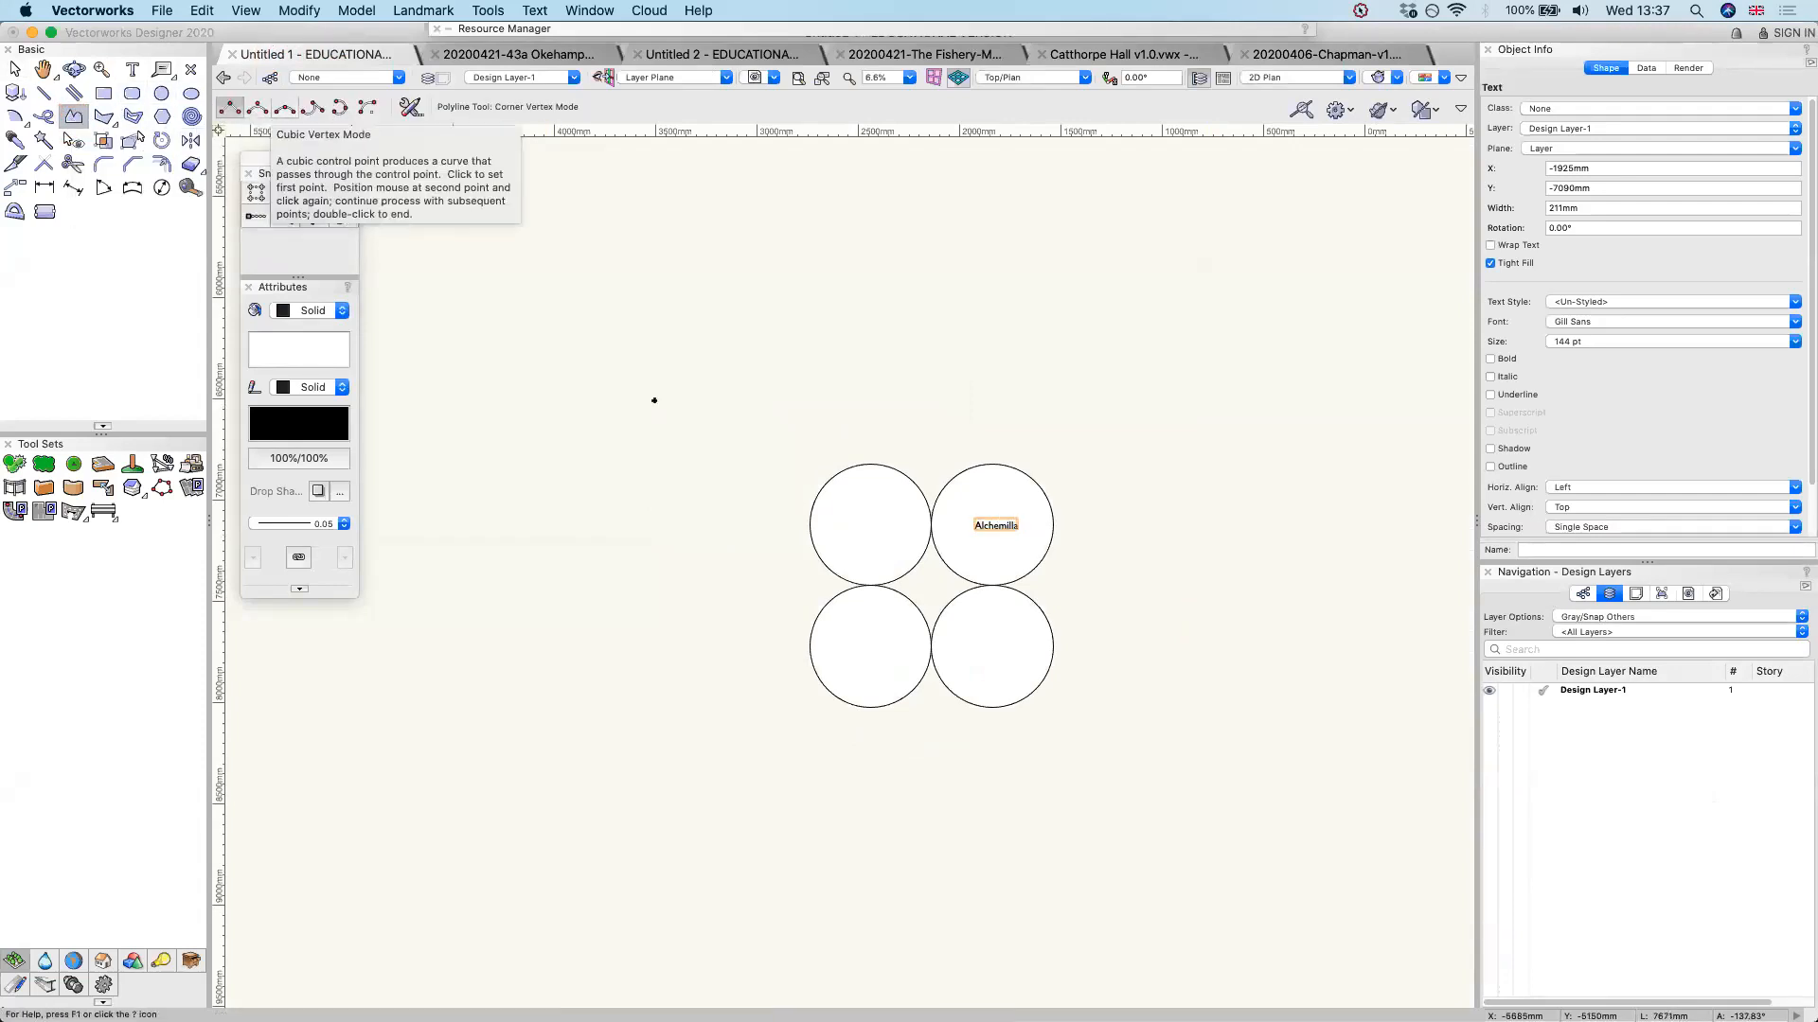
{"action": "left_click", "coordinate": [589, 300]}
{"action": "left_click", "coordinate": [588, 211]}
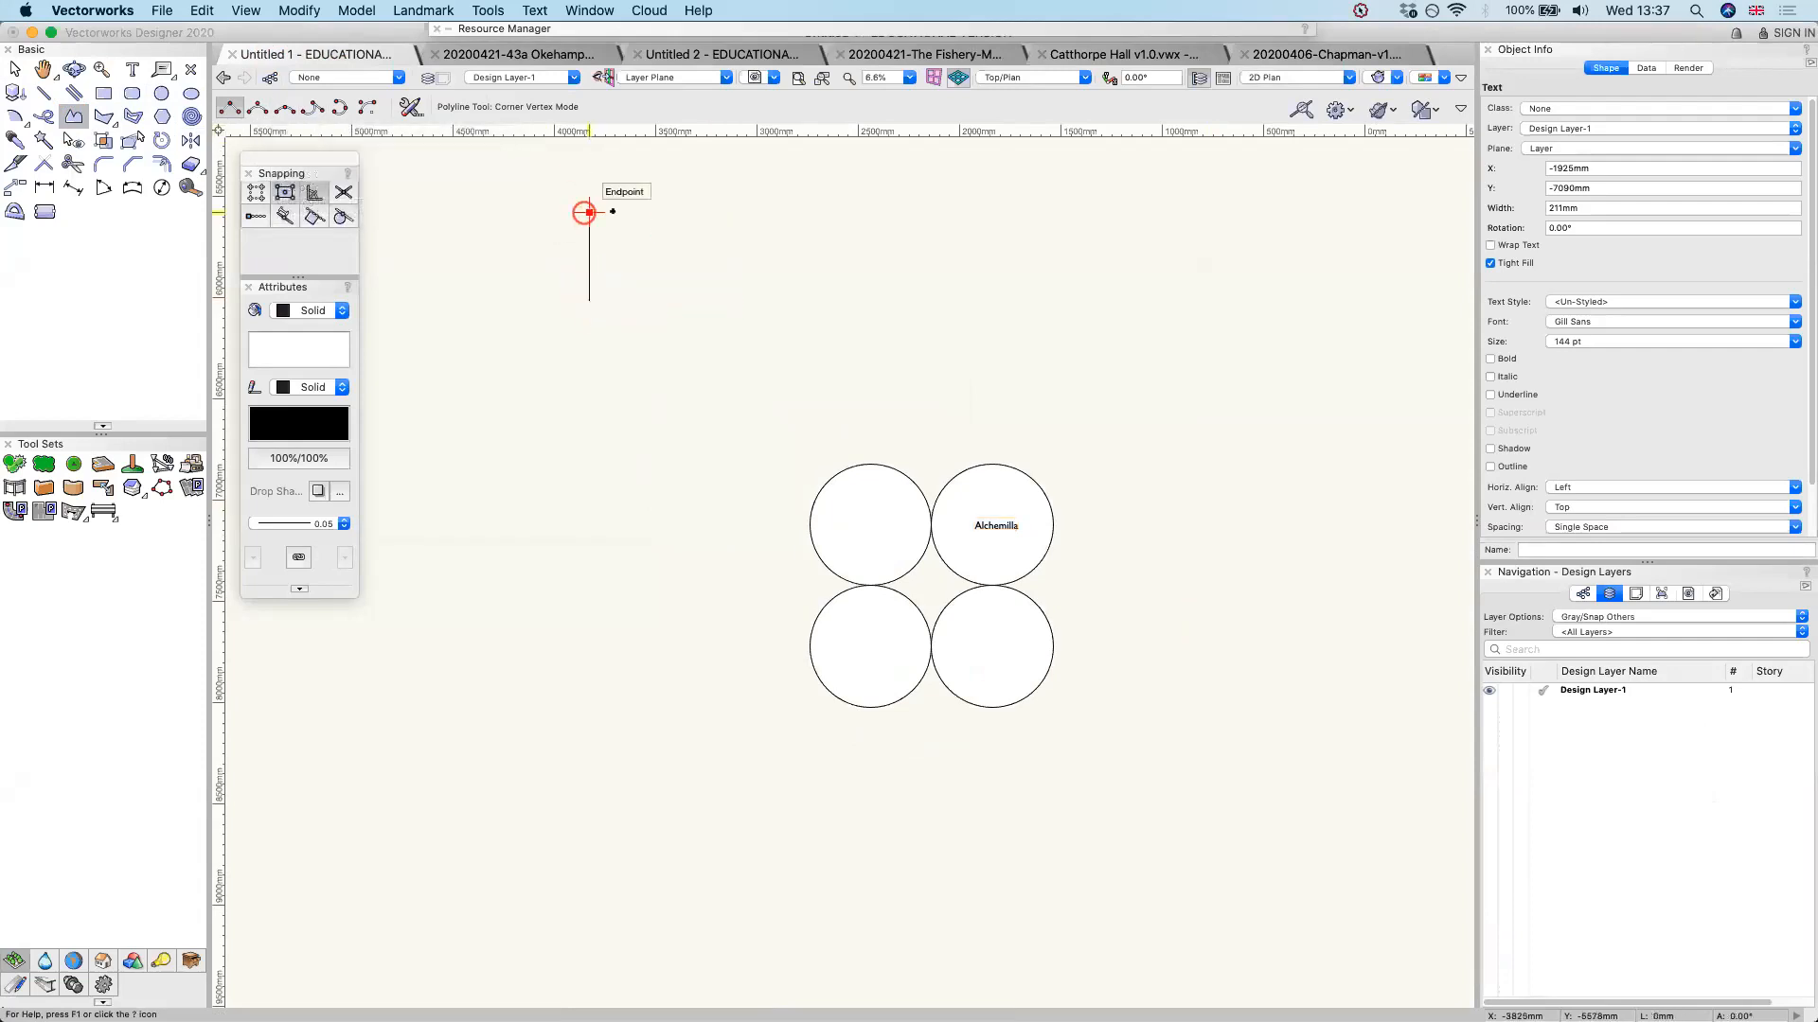
{"action": "left_click", "coordinate": [747, 212]}
{"action": "left_click", "coordinate": [747, 293]}
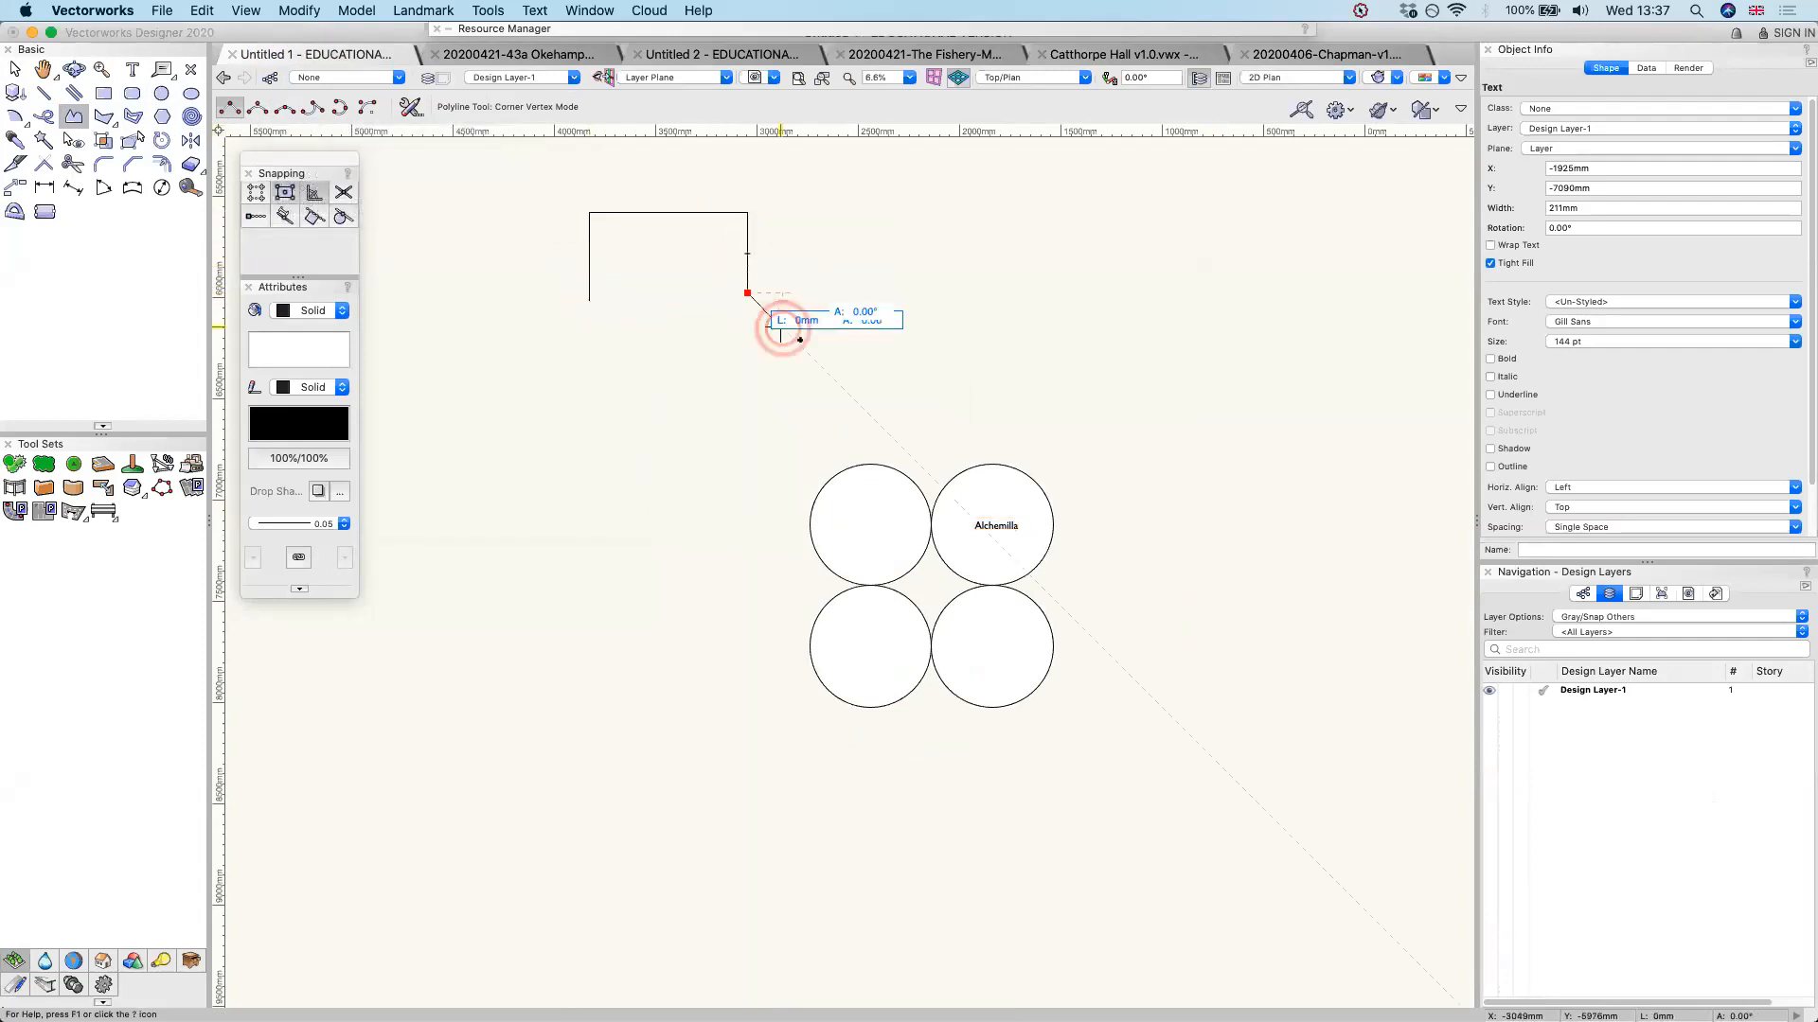
{"action": "left_click", "coordinate": [804, 350]}
{"action": "left_click", "coordinate": [804, 426]}
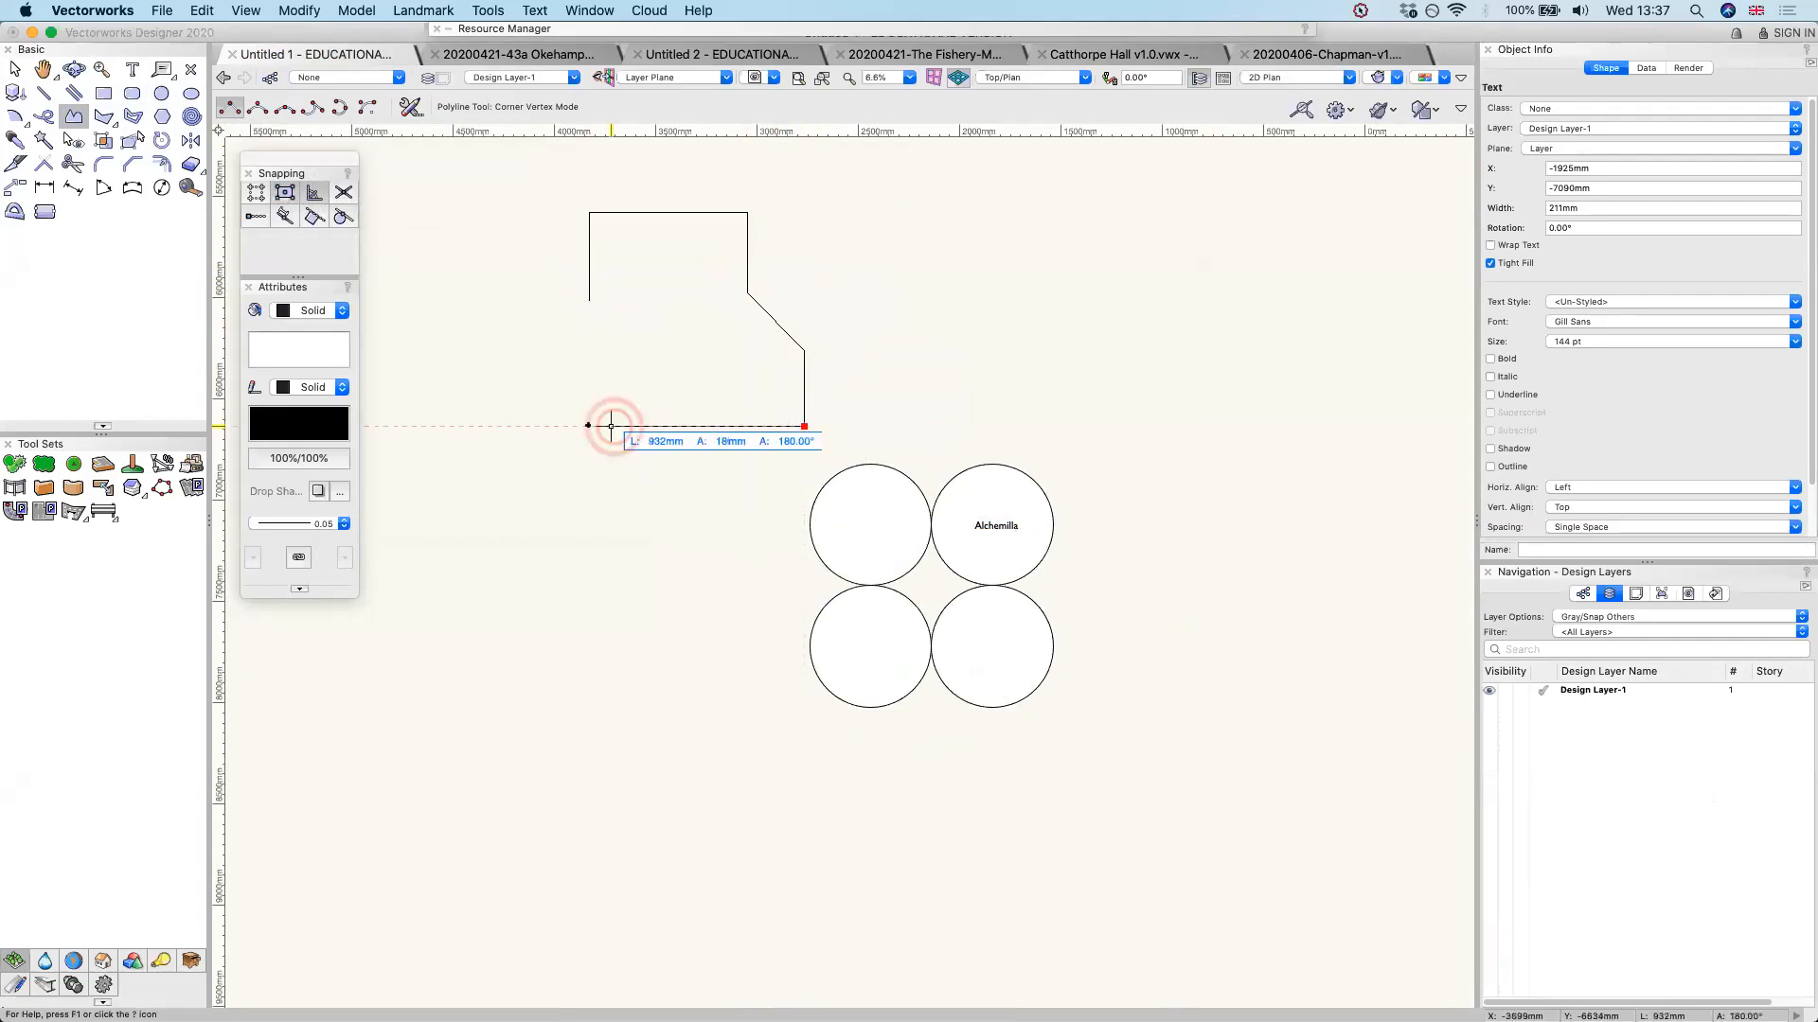
{"action": "left_click", "coordinate": [533, 426]}
{"action": "left_click", "coordinate": [519, 349]}
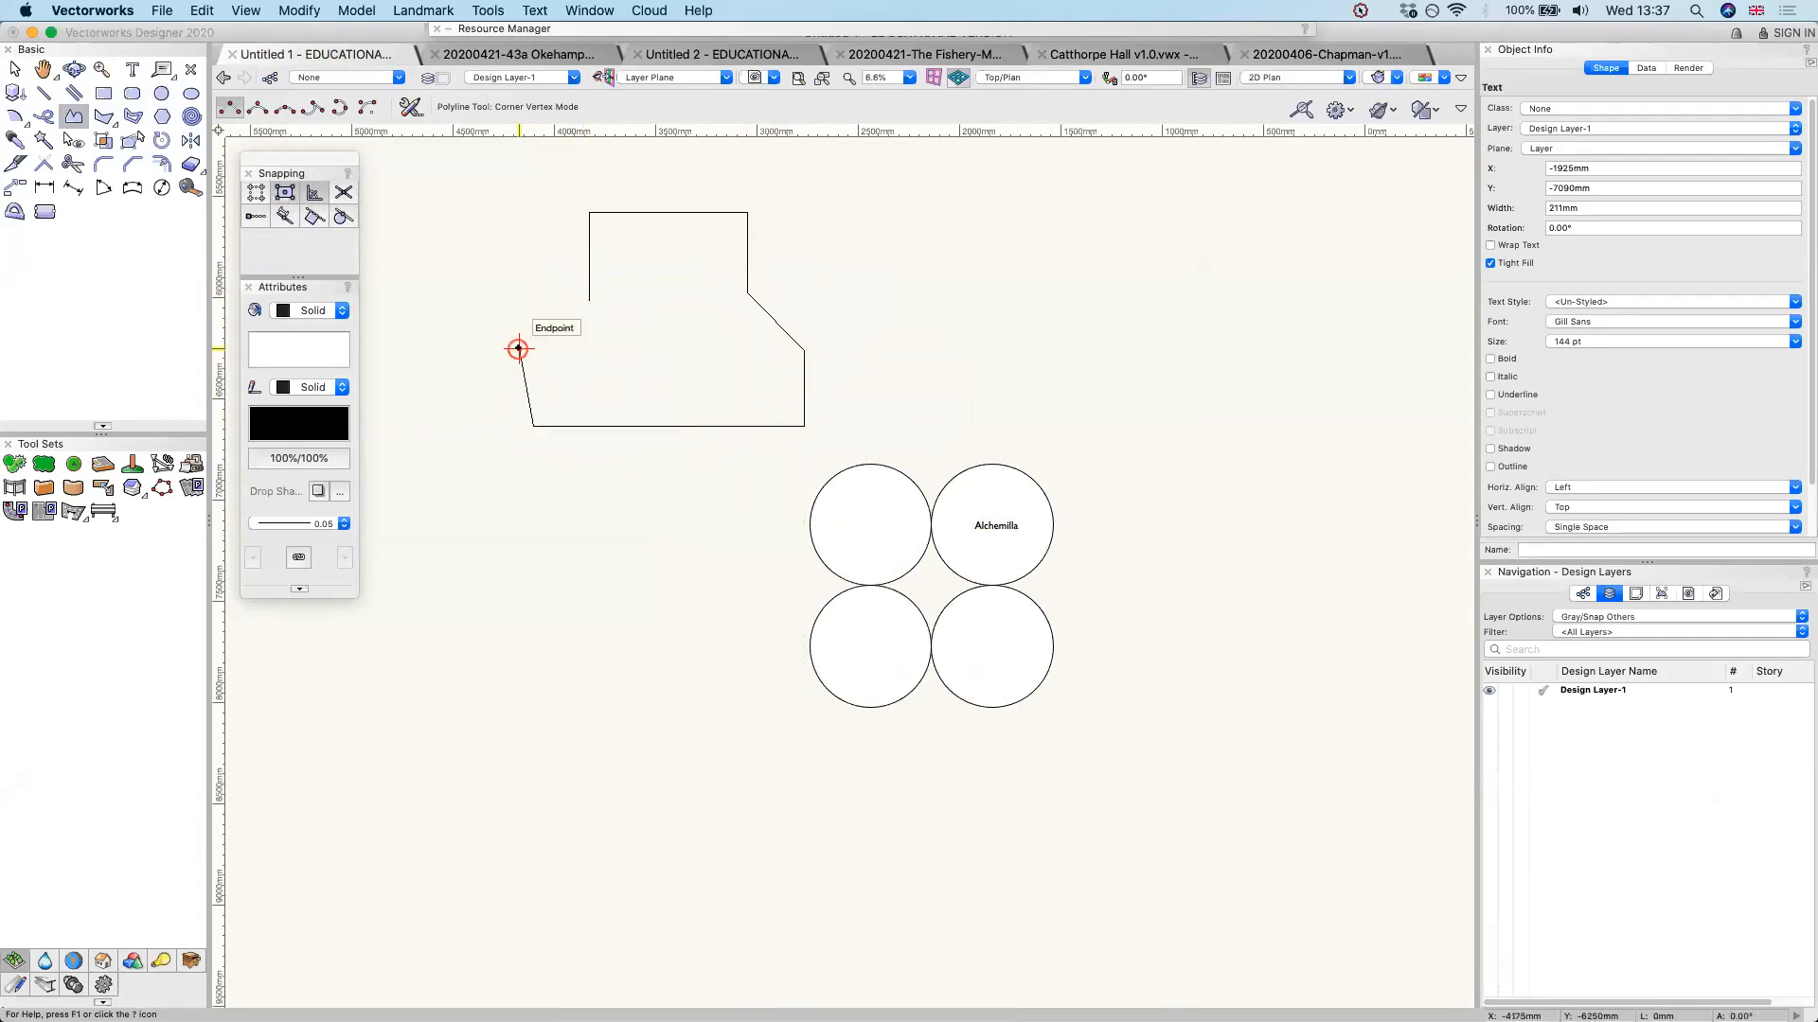
{"action": "left_click", "coordinate": [589, 301]}
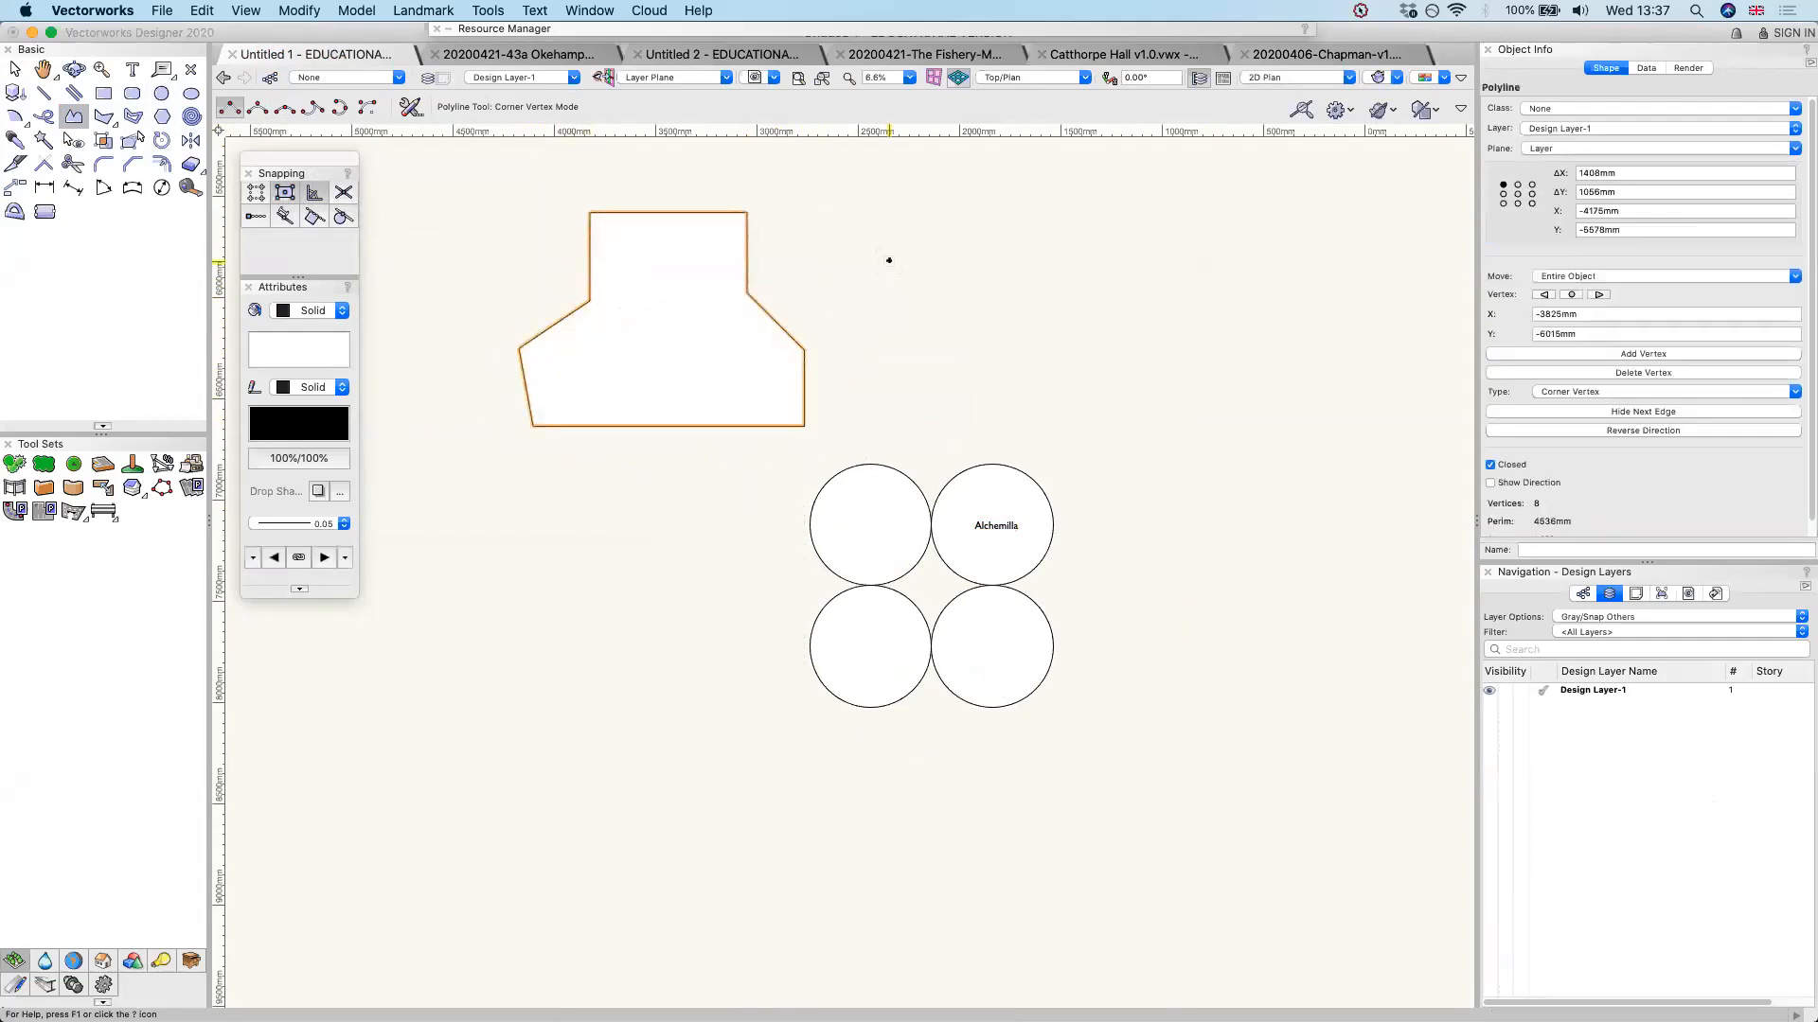
Draw a closed five-sided polyline above and right of the circles, giving its first three edges 400 mm lengths at 0°, -45° and -90°
{"action": "left_click", "coordinate": [997, 247]}
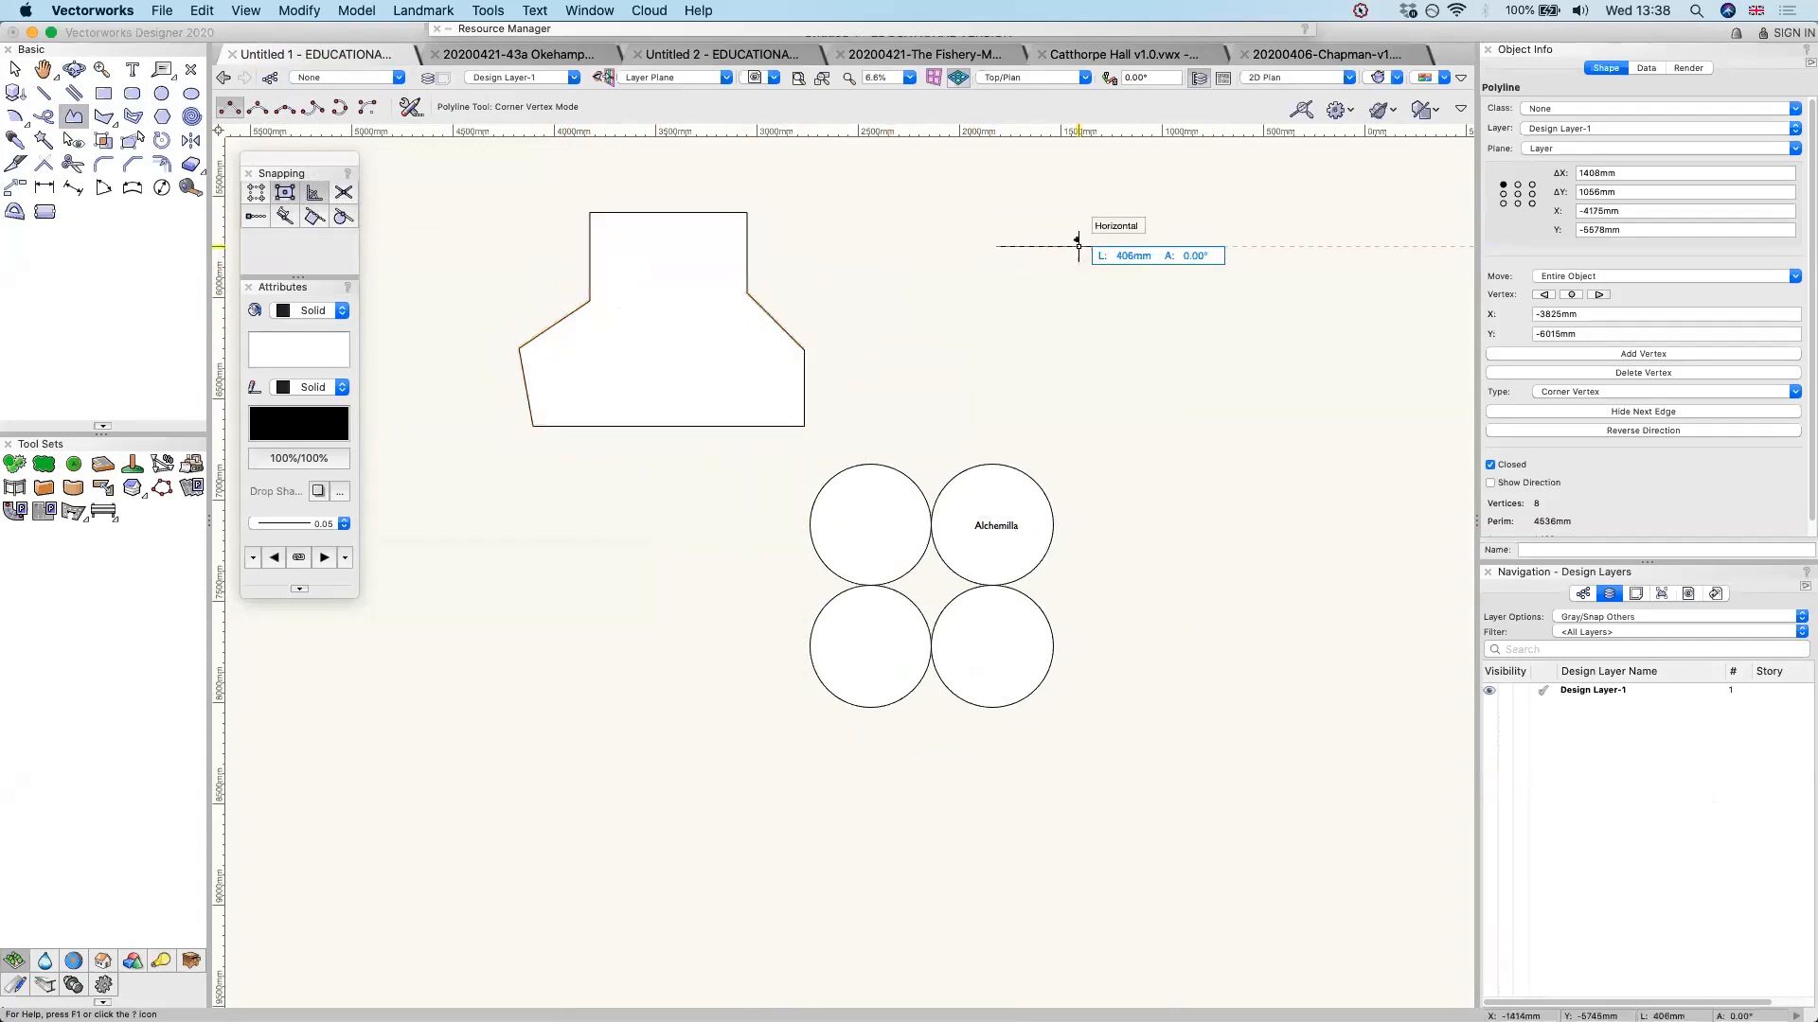
{"action": "key", "text": "Tab"}
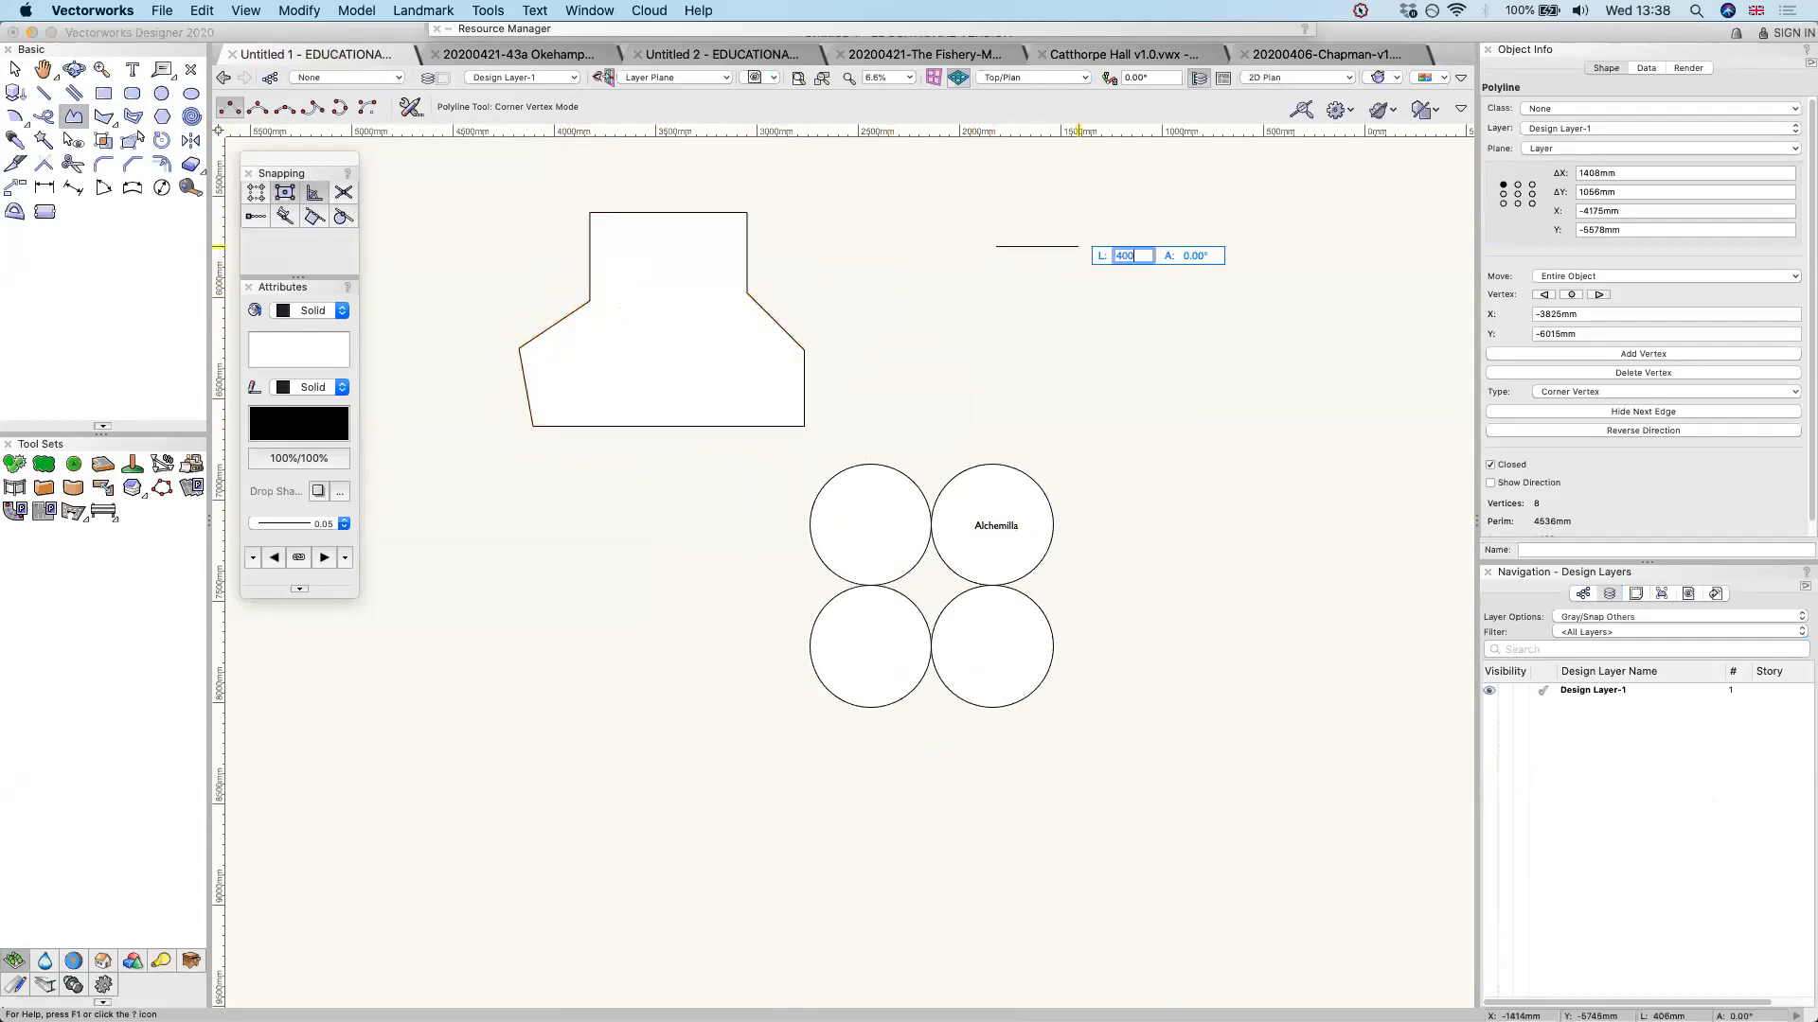
{"action": "key", "text": "Return"}
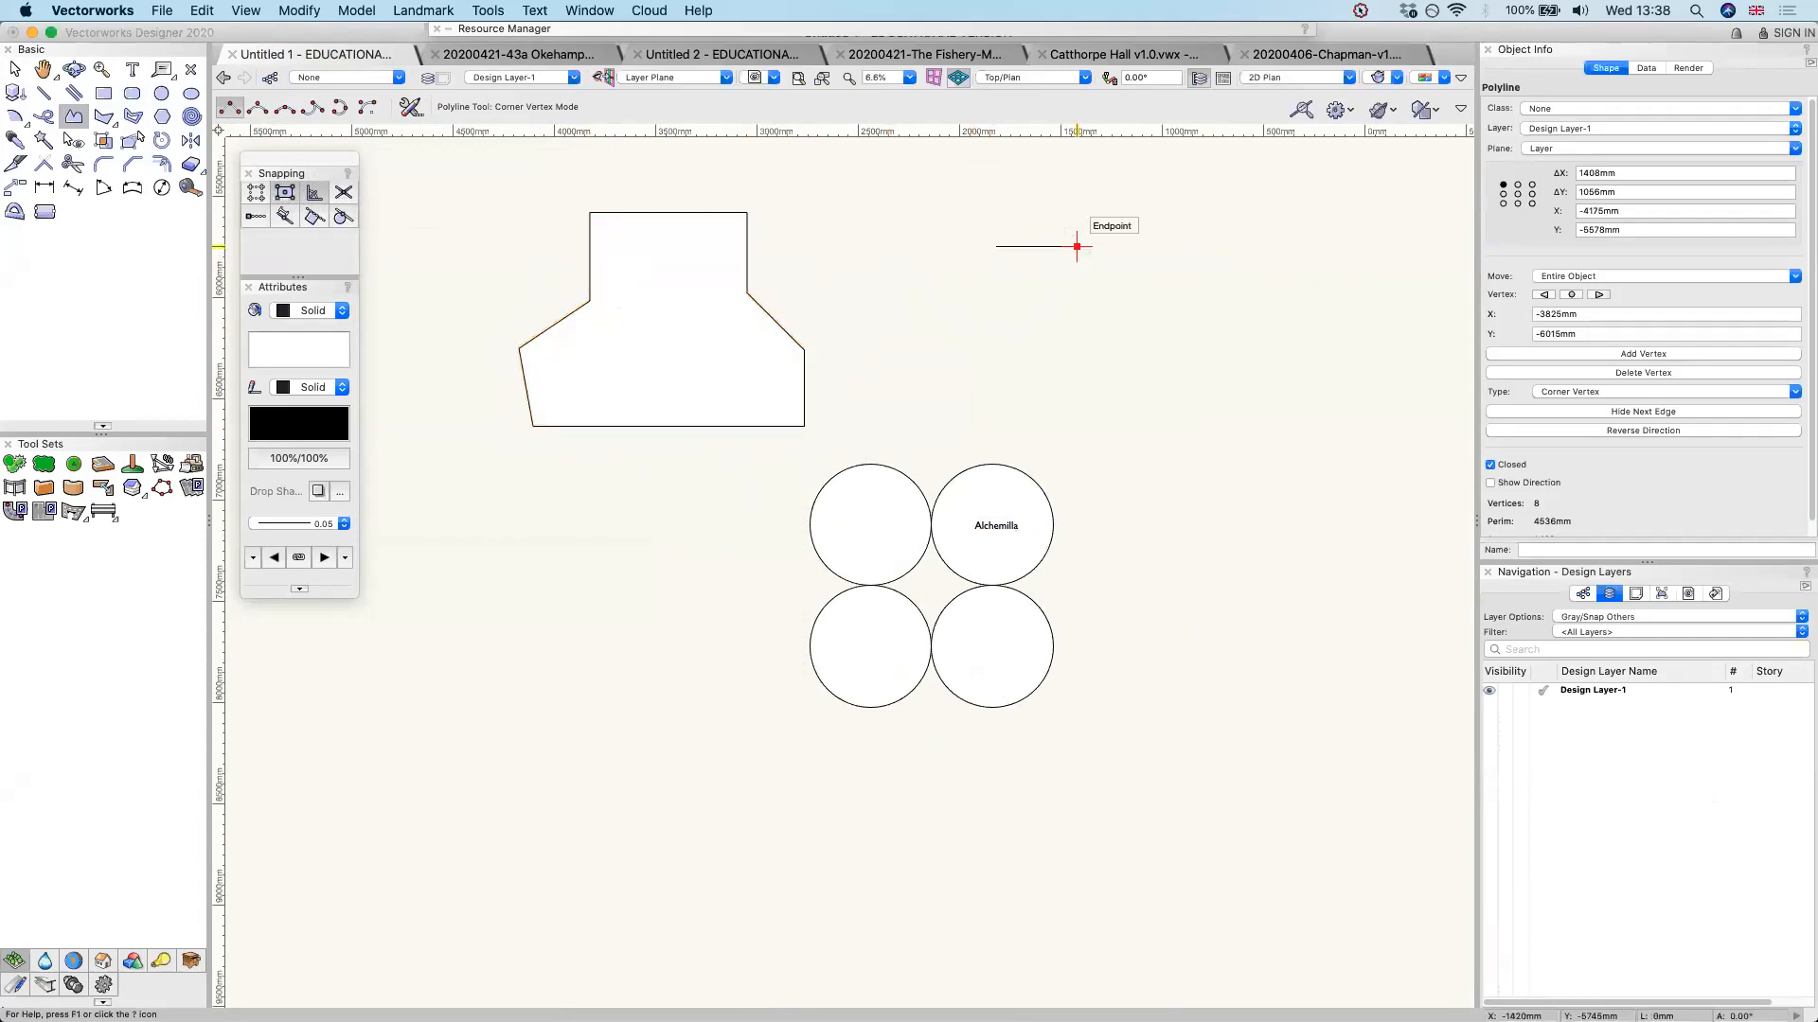
{"action": "key", "text": "Tab"}
{"action": "type", "text": "400"}
{"action": "key", "text": "Return"}
{"action": "left_click", "coordinate": [1134, 303]}
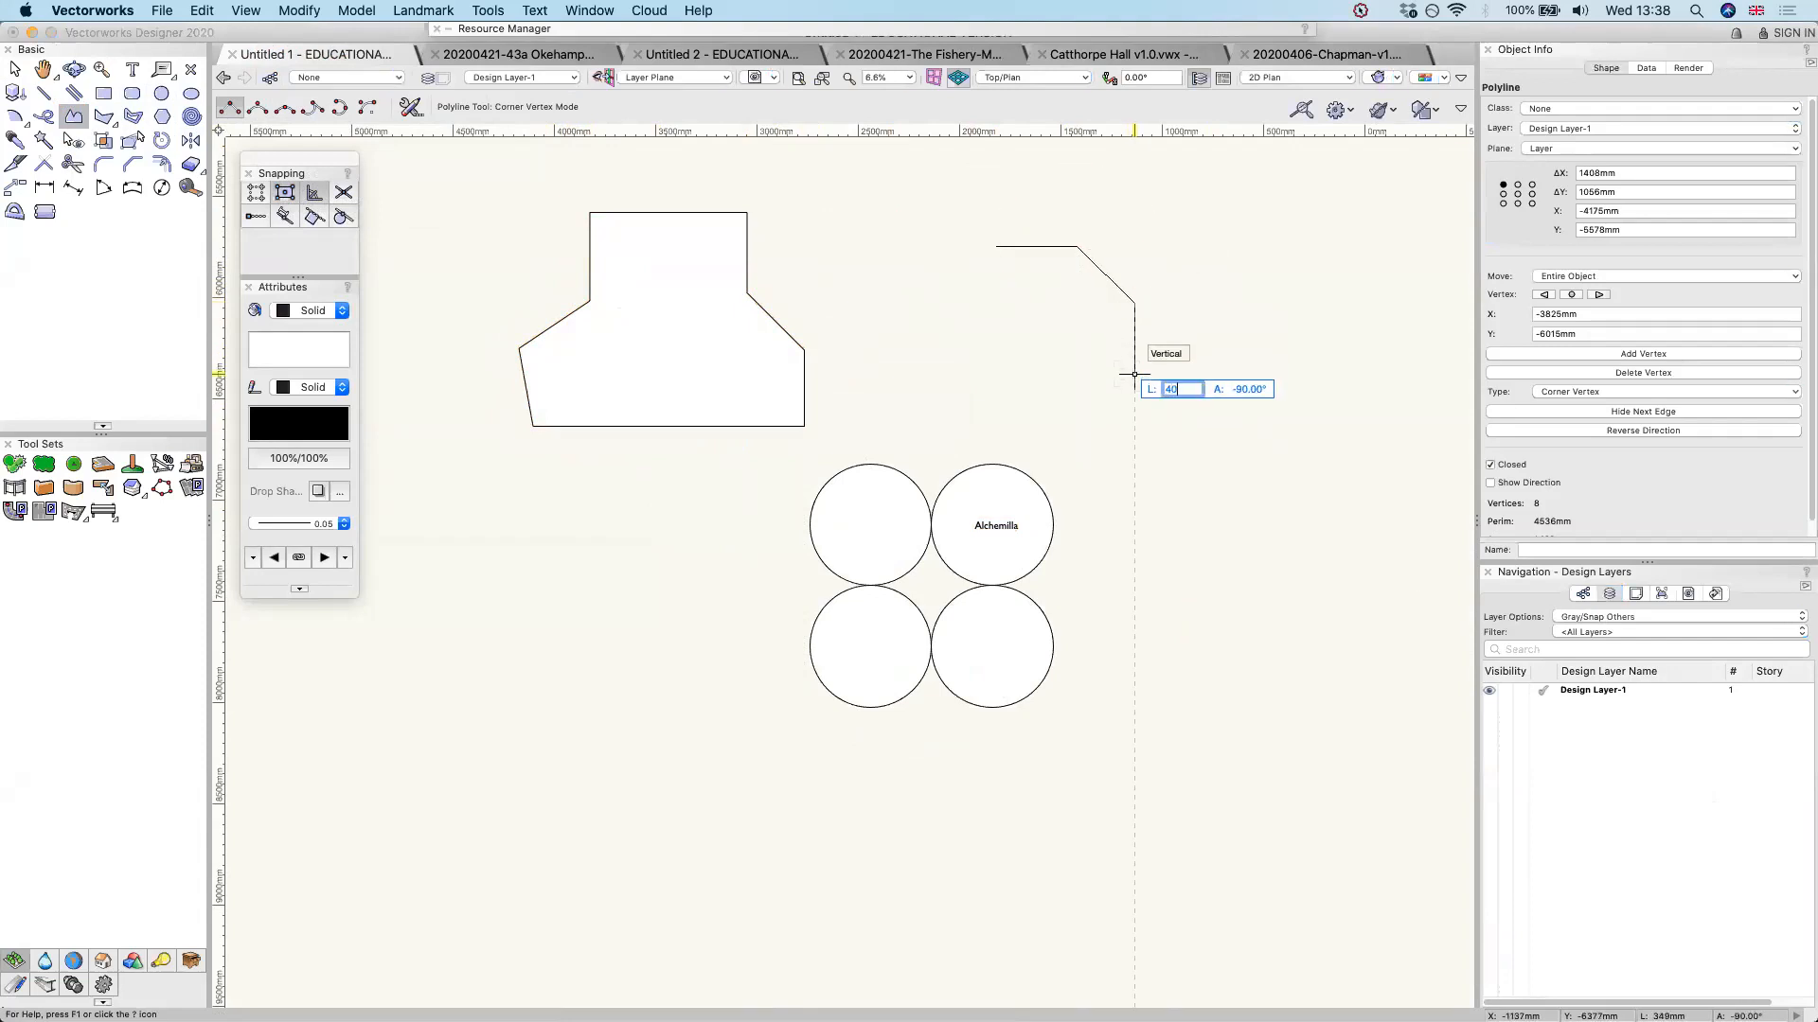
{"action": "left_click", "coordinate": [1134, 382]}
{"action": "left_click", "coordinate": [1017, 382]}
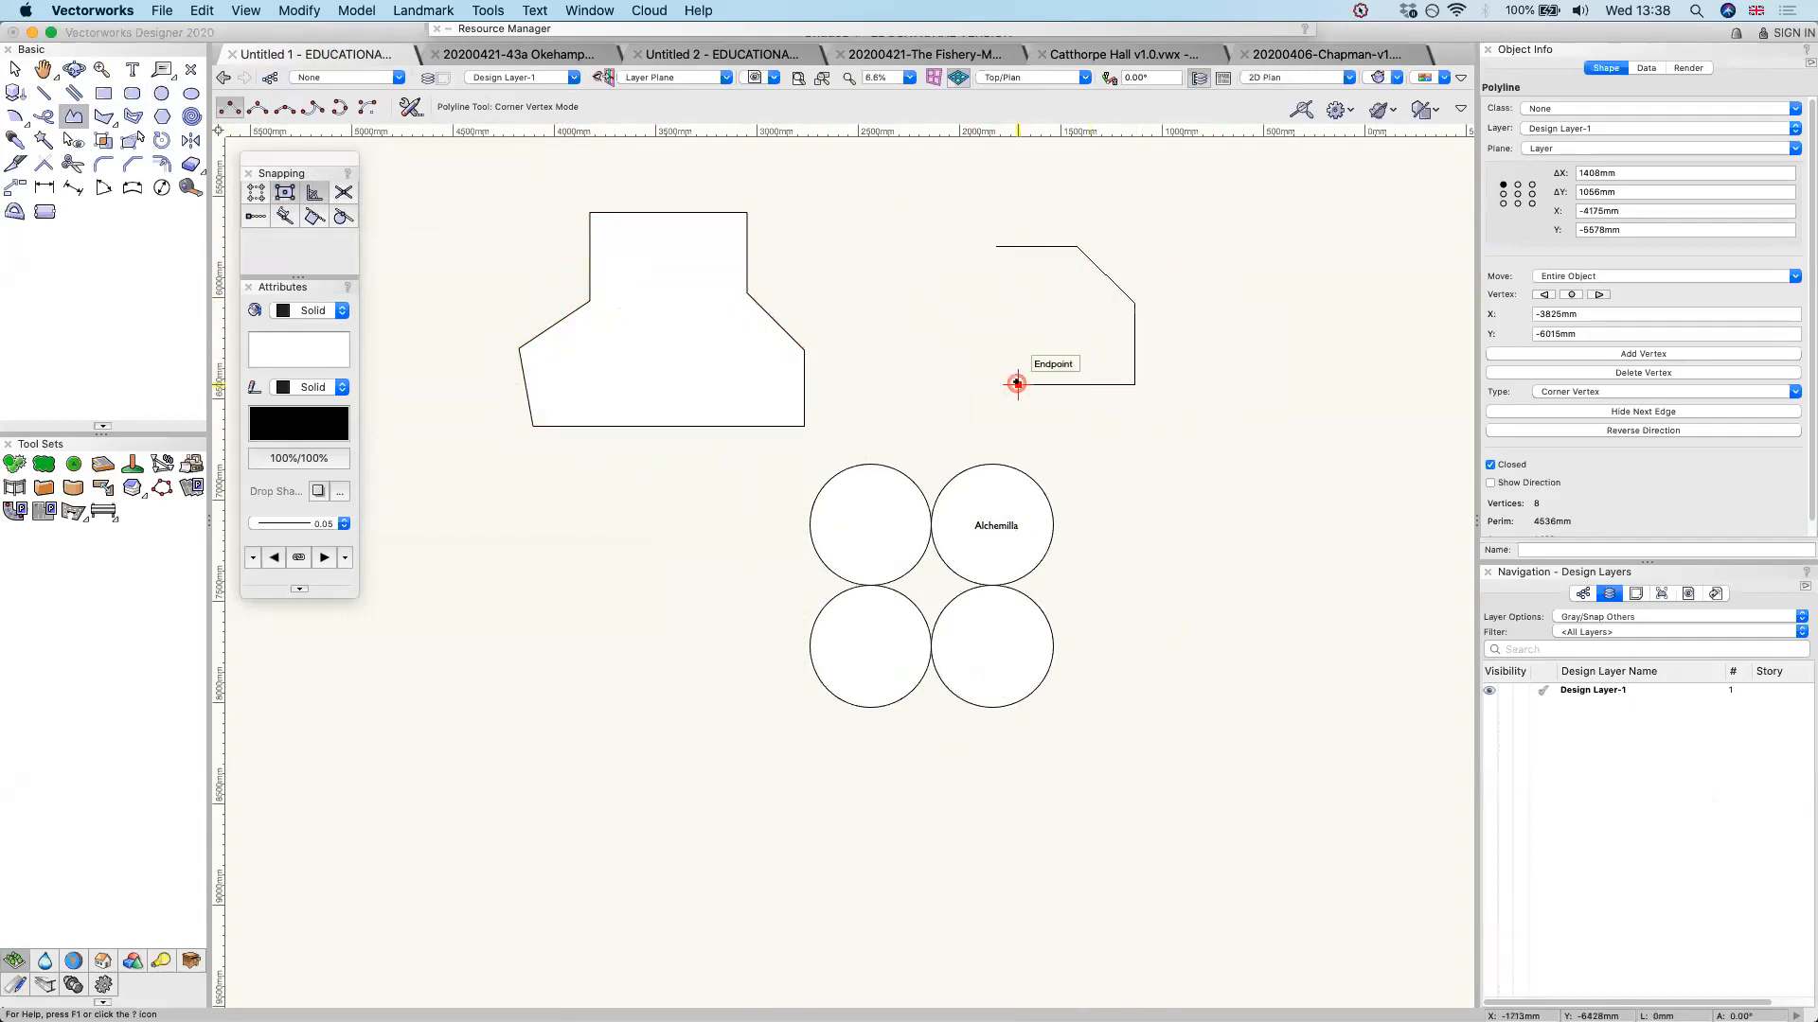
{"action": "left_click", "coordinate": [996, 246]}
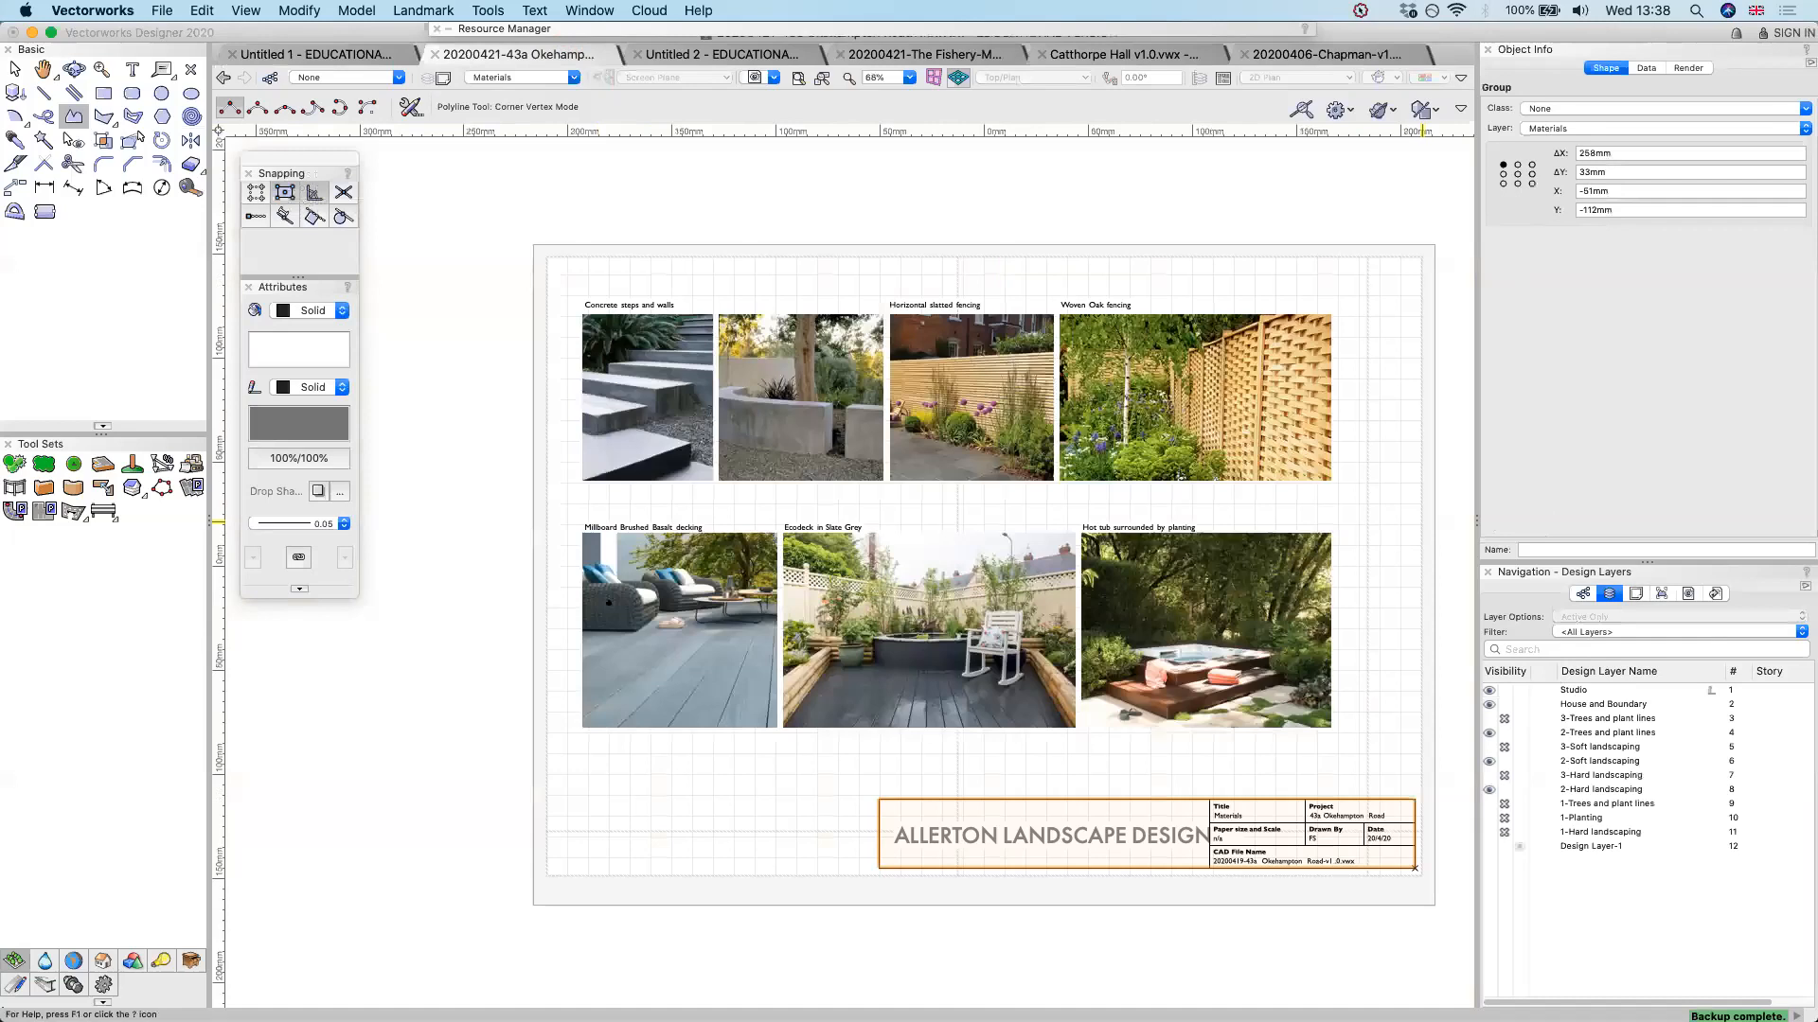
Look through the sheet layers Plan - Option 1, Plan - Option 2, Plan - Option 3, Materials and Planting, and return to Materials
{"action": "left_click", "coordinate": [1635, 593]}
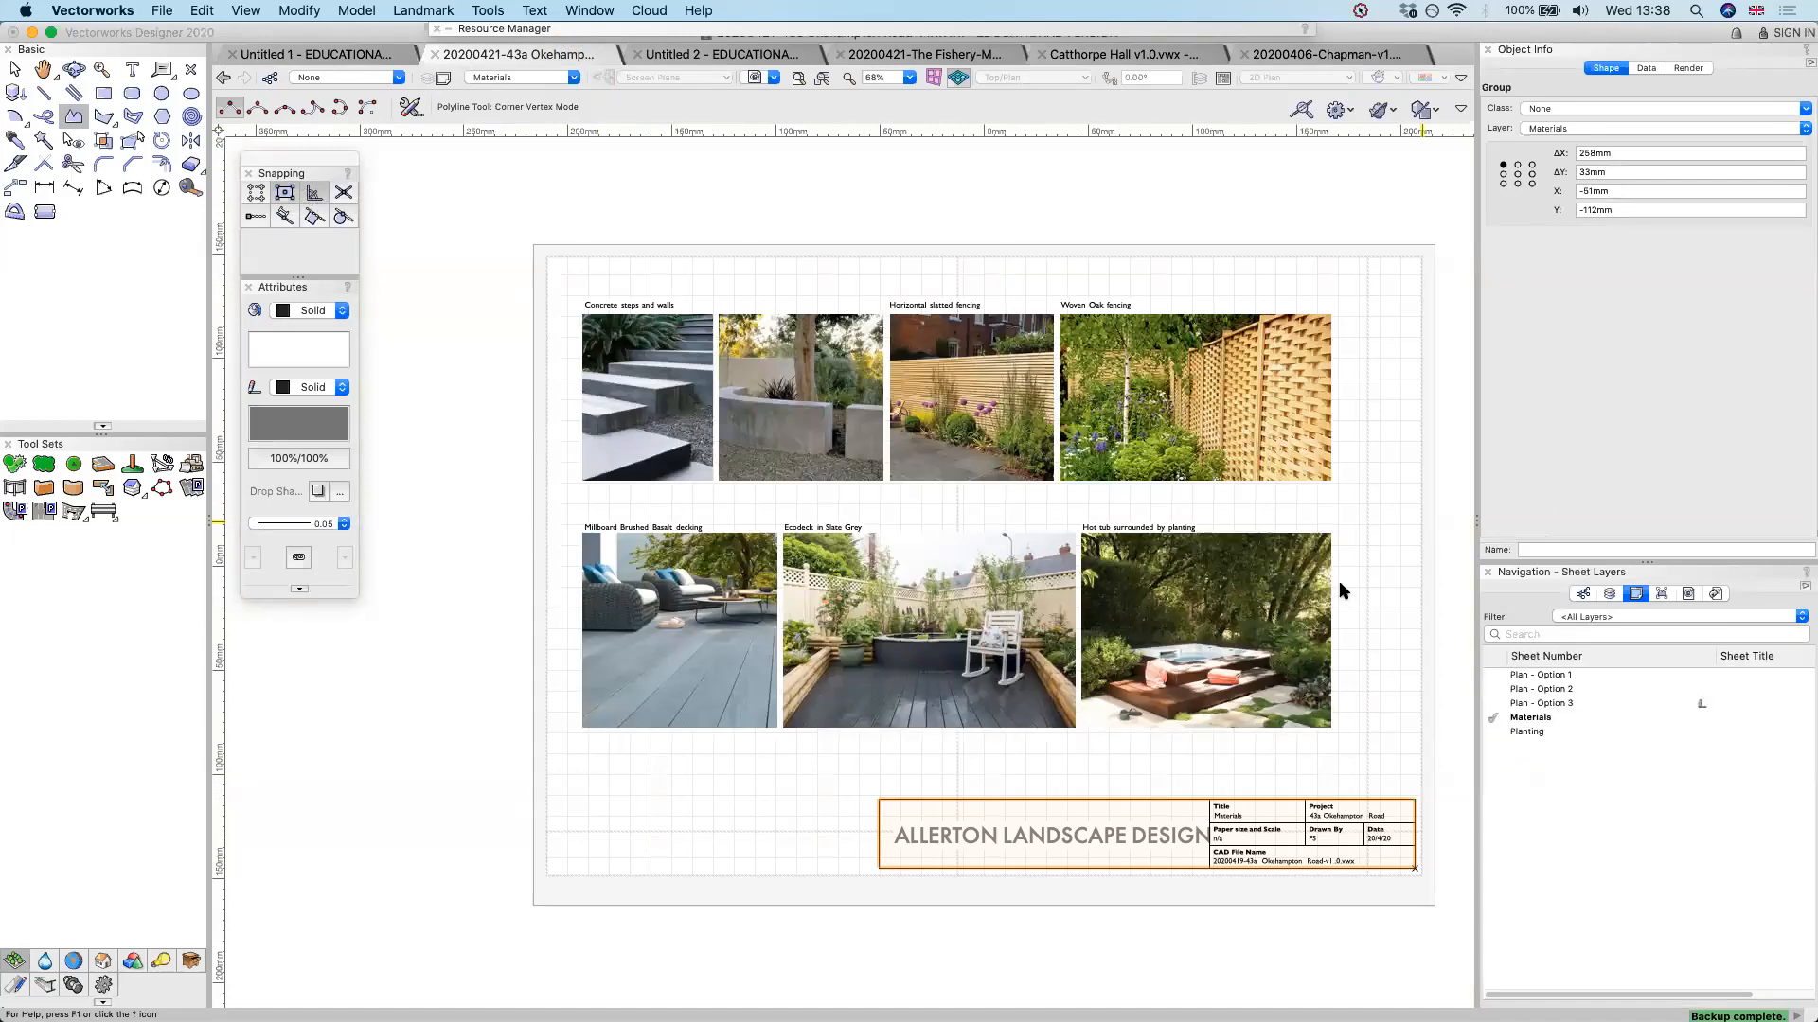
{"action": "double_click", "coordinate": [1540, 675]}
{"action": "left_click", "coordinate": [1557, 689]}
{"action": "double_click", "coordinate": [1560, 704]}
{"action": "left_click", "coordinate": [1558, 719]}
{"action": "double_click", "coordinate": [1558, 719]}
{"action": "double_click", "coordinate": [1552, 731]}
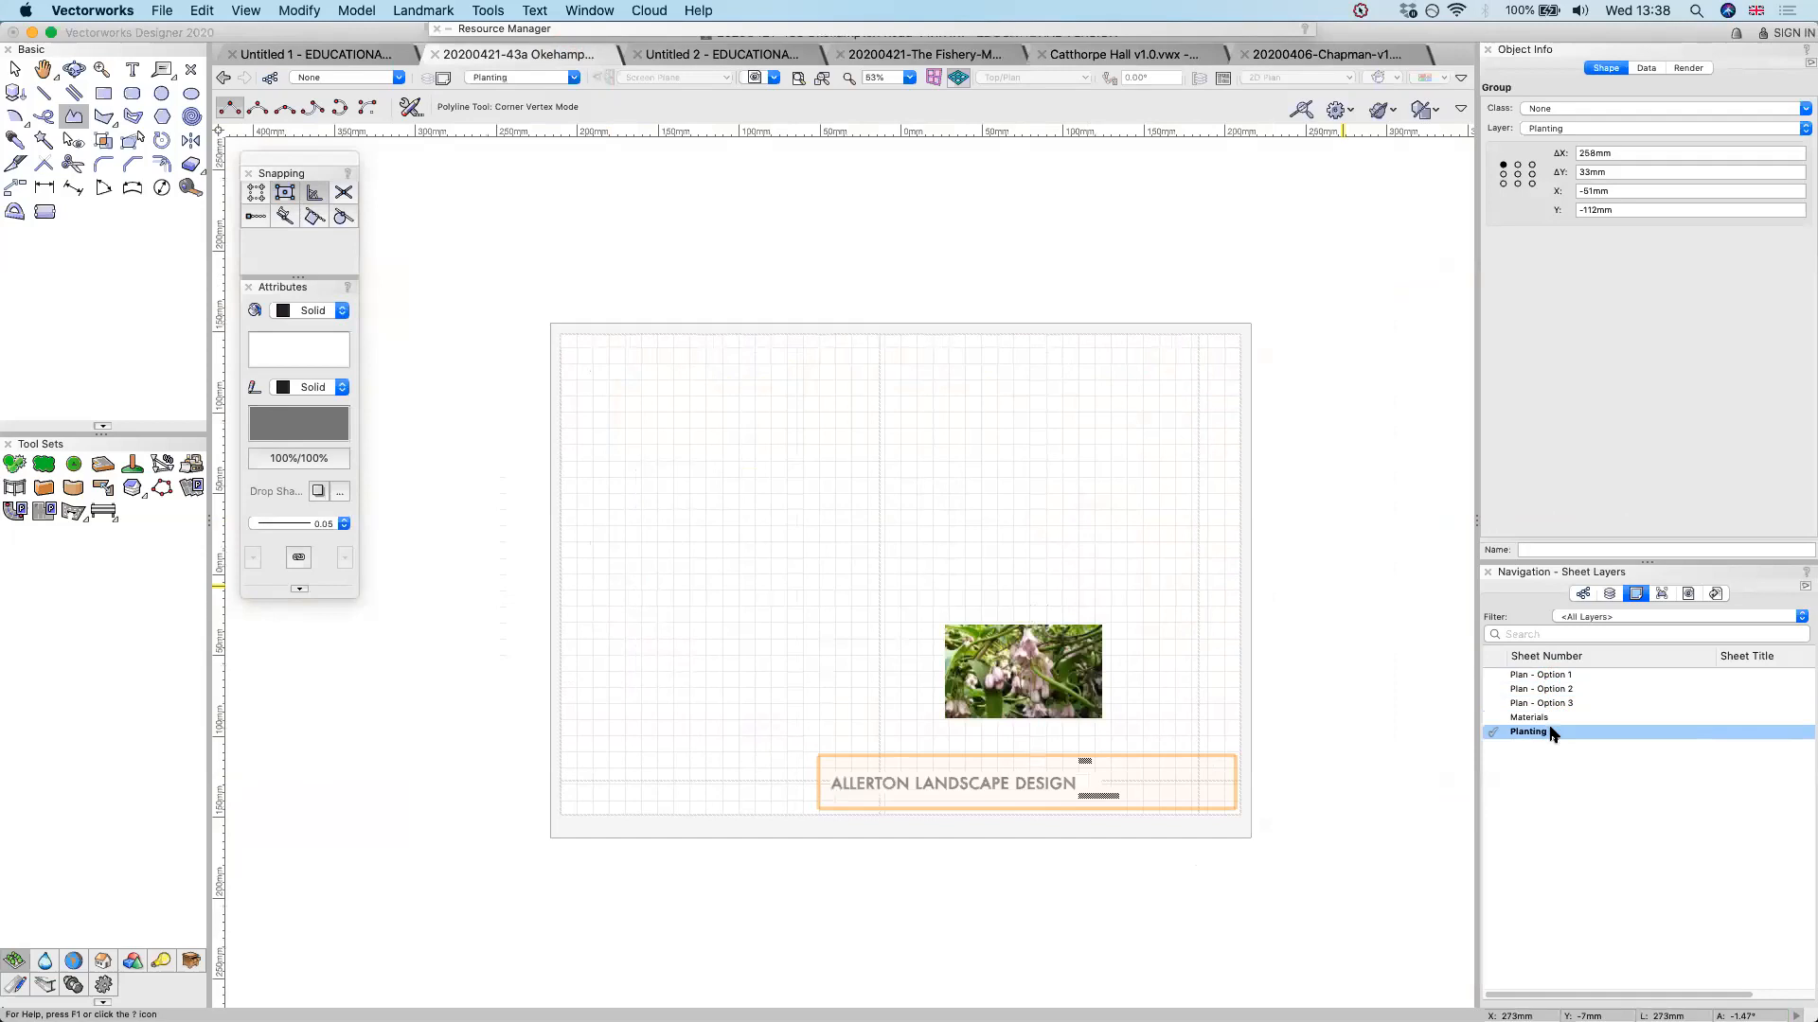
{"action": "left_click", "coordinate": [1534, 718]}
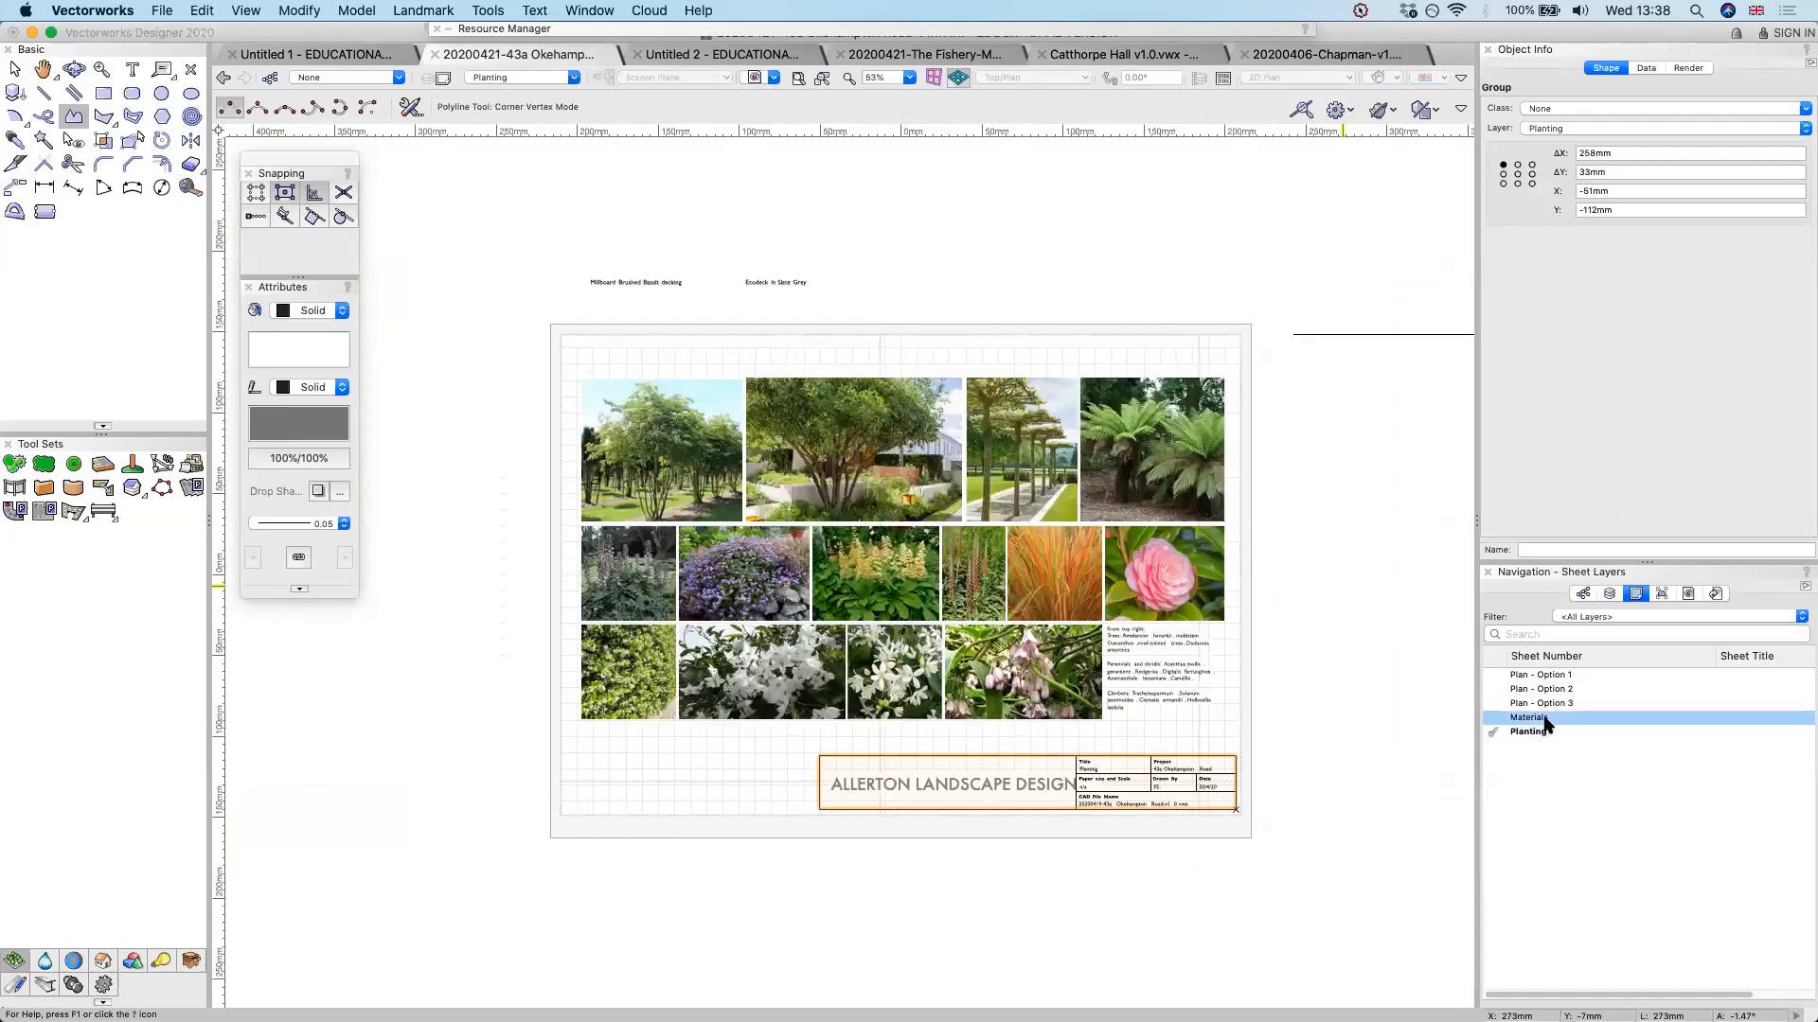
{"action": "double_click", "coordinate": [1534, 717]}
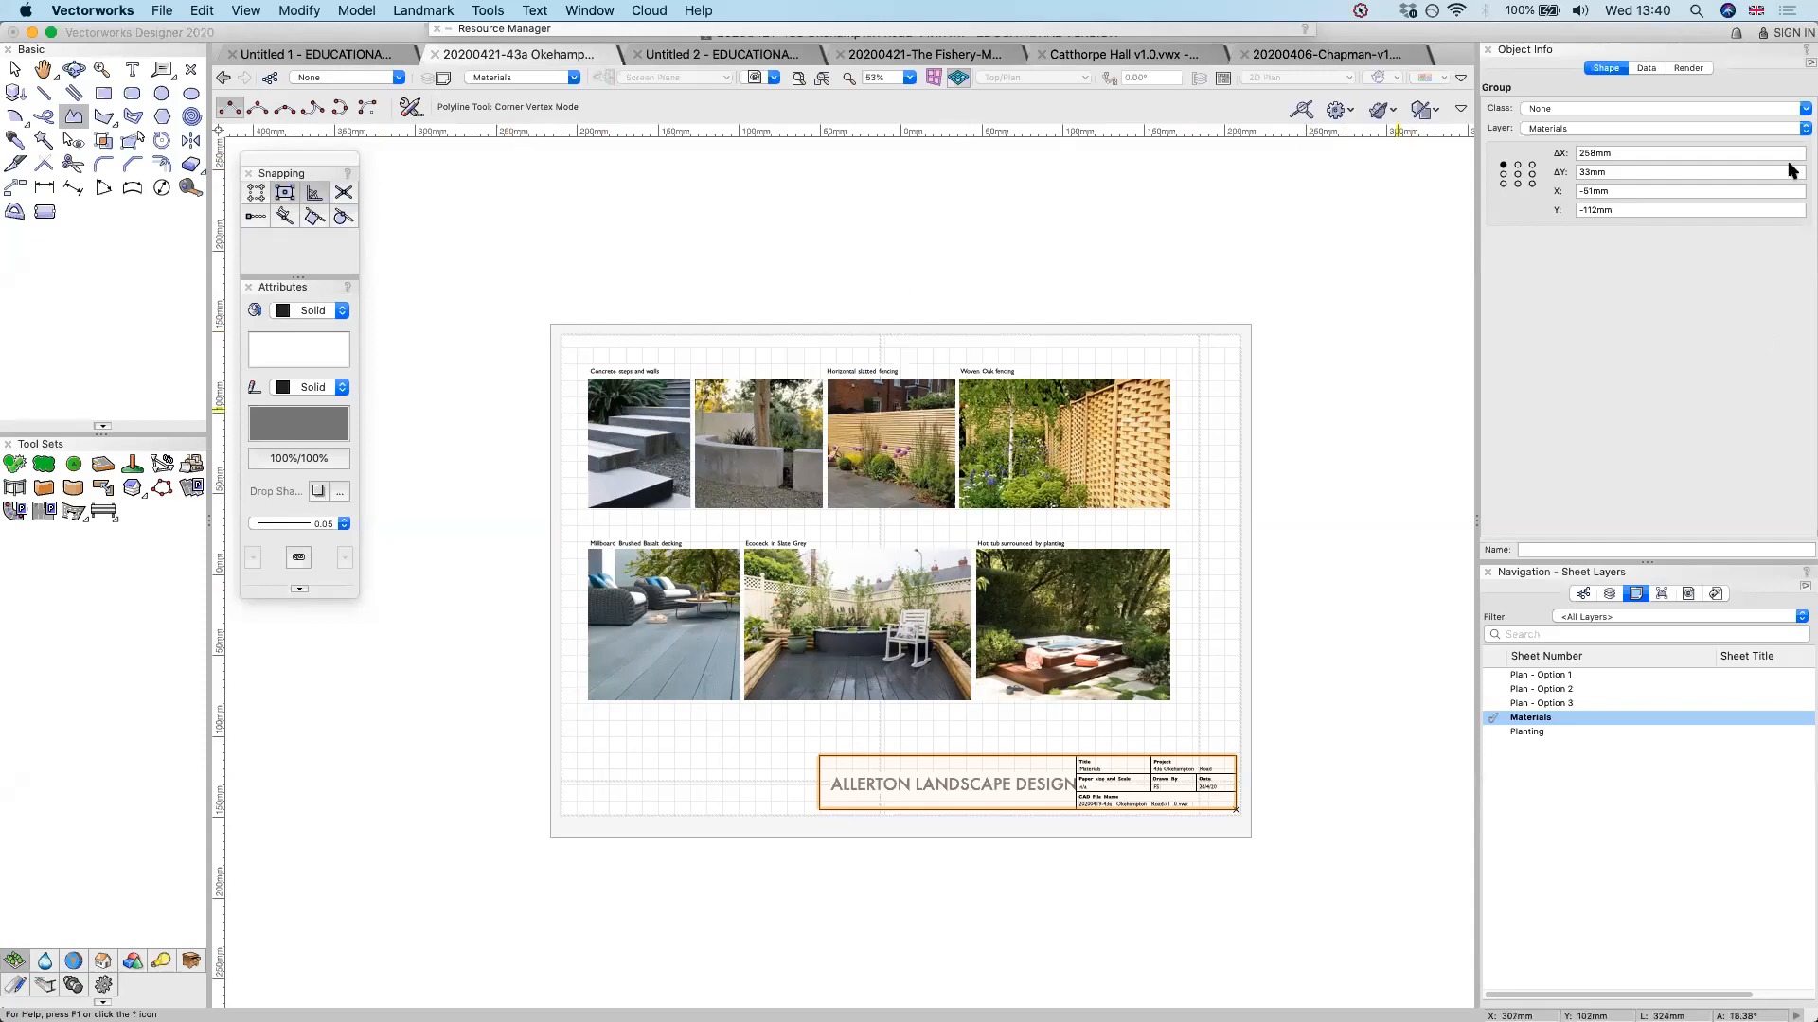
Hide the design layers 2-Hard landscaping, 2-Soft landscaping and 2-Trees and plant lines
{"action": "left_click", "coordinate": [1331, 252]}
{"action": "left_click", "coordinate": [1610, 593]}
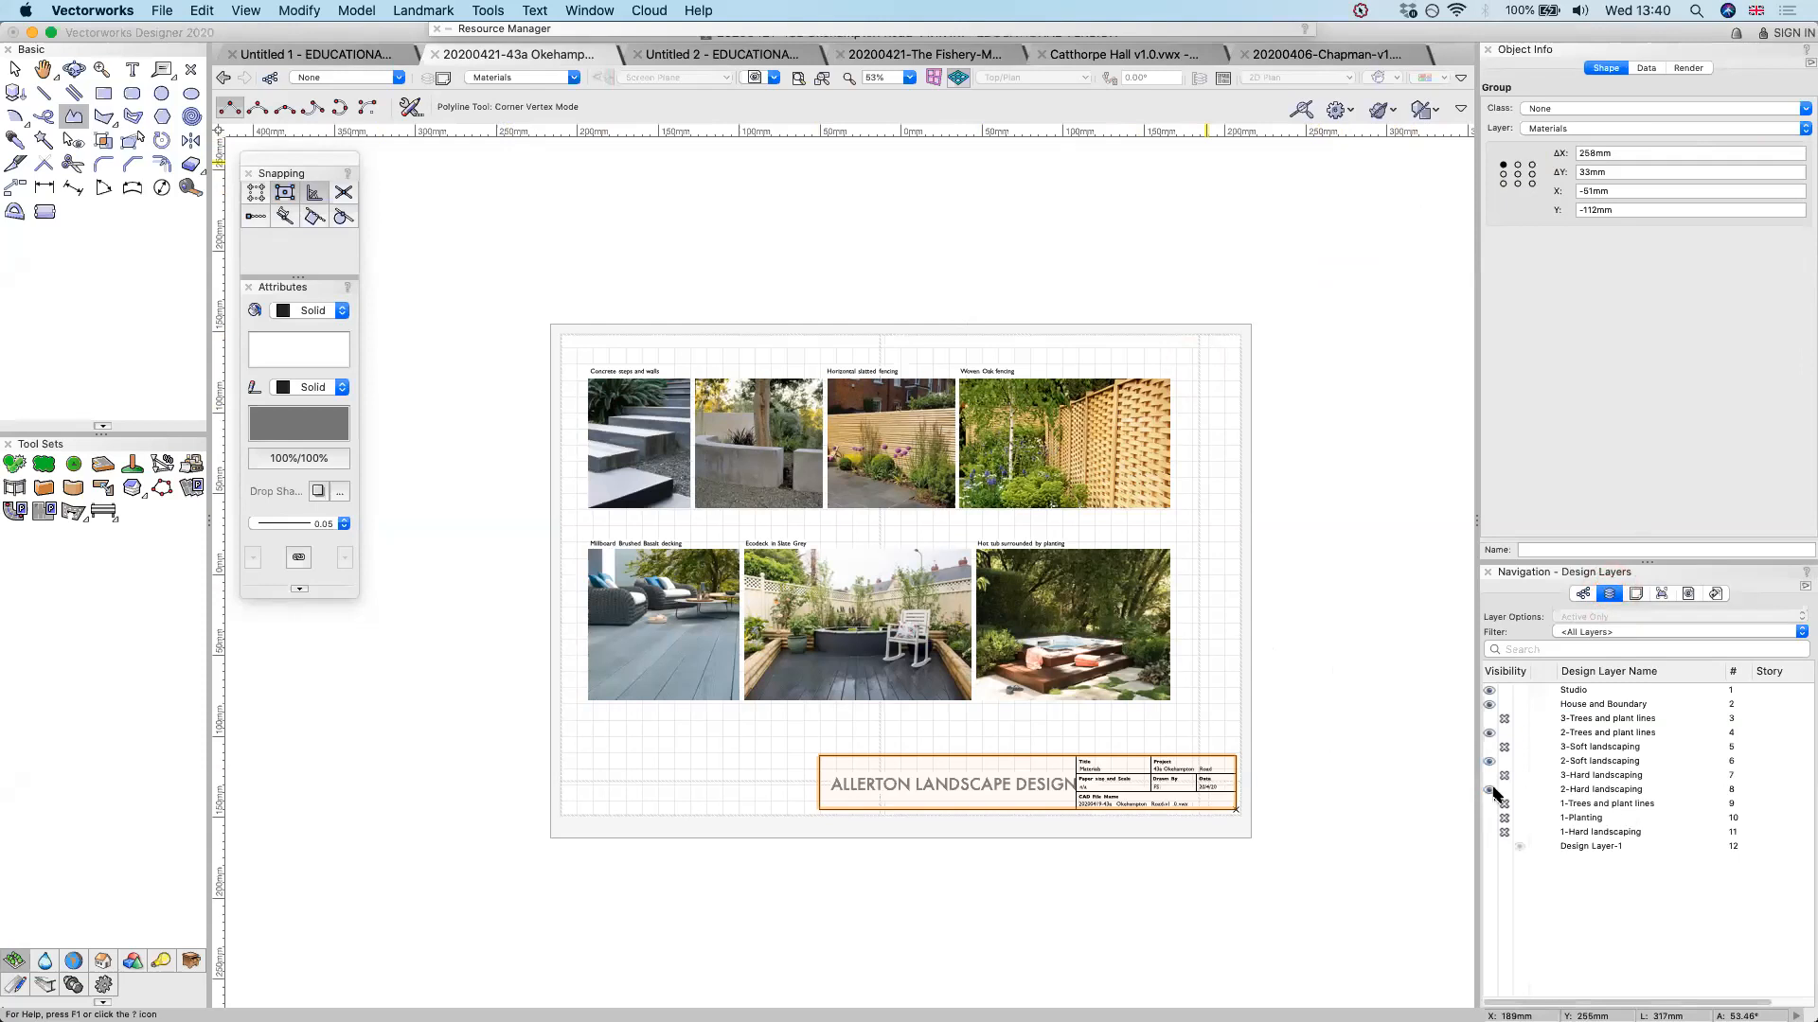
{"action": "left_click", "coordinate": [1505, 790]}
{"action": "left_click", "coordinate": [1504, 761]}
{"action": "left_click", "coordinate": [1504, 733]}
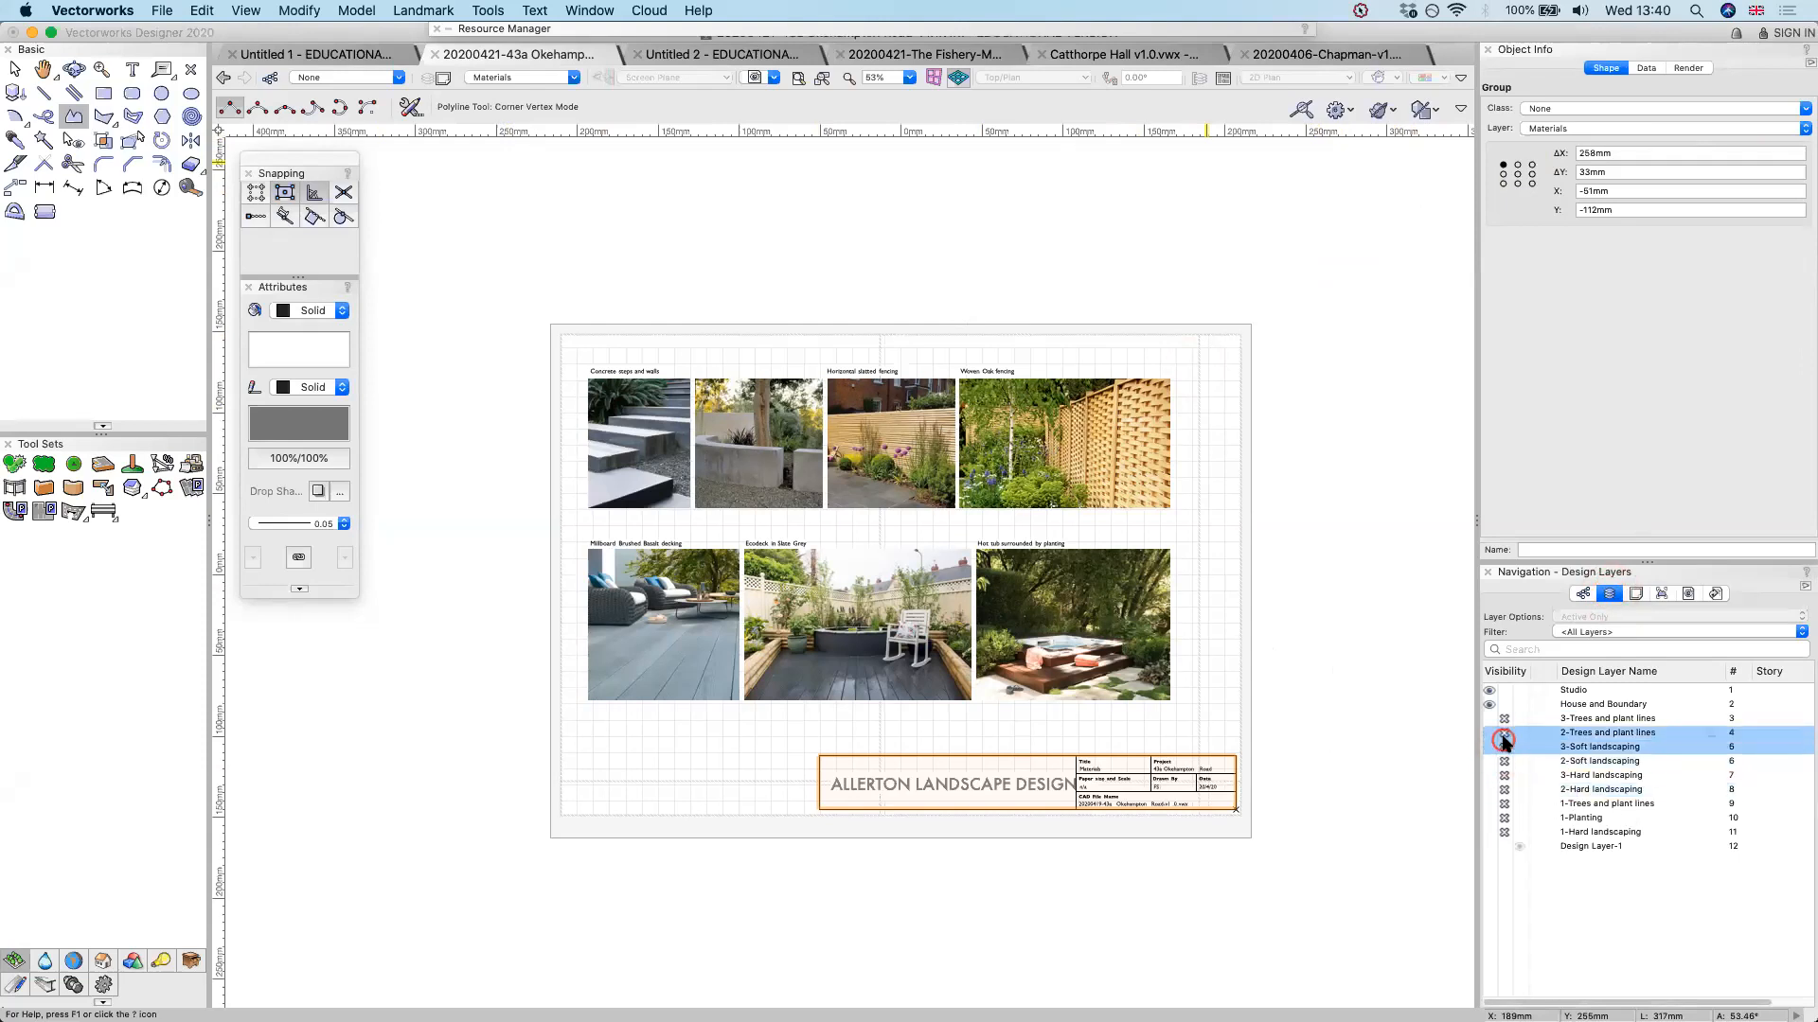
Make 1-Hard landscaping the active design layer and show it together with 1-Planting and 1-Trees and plant lines
{"action": "left_click", "coordinate": [1587, 834]}
{"action": "left_click", "coordinate": [1494, 832]}
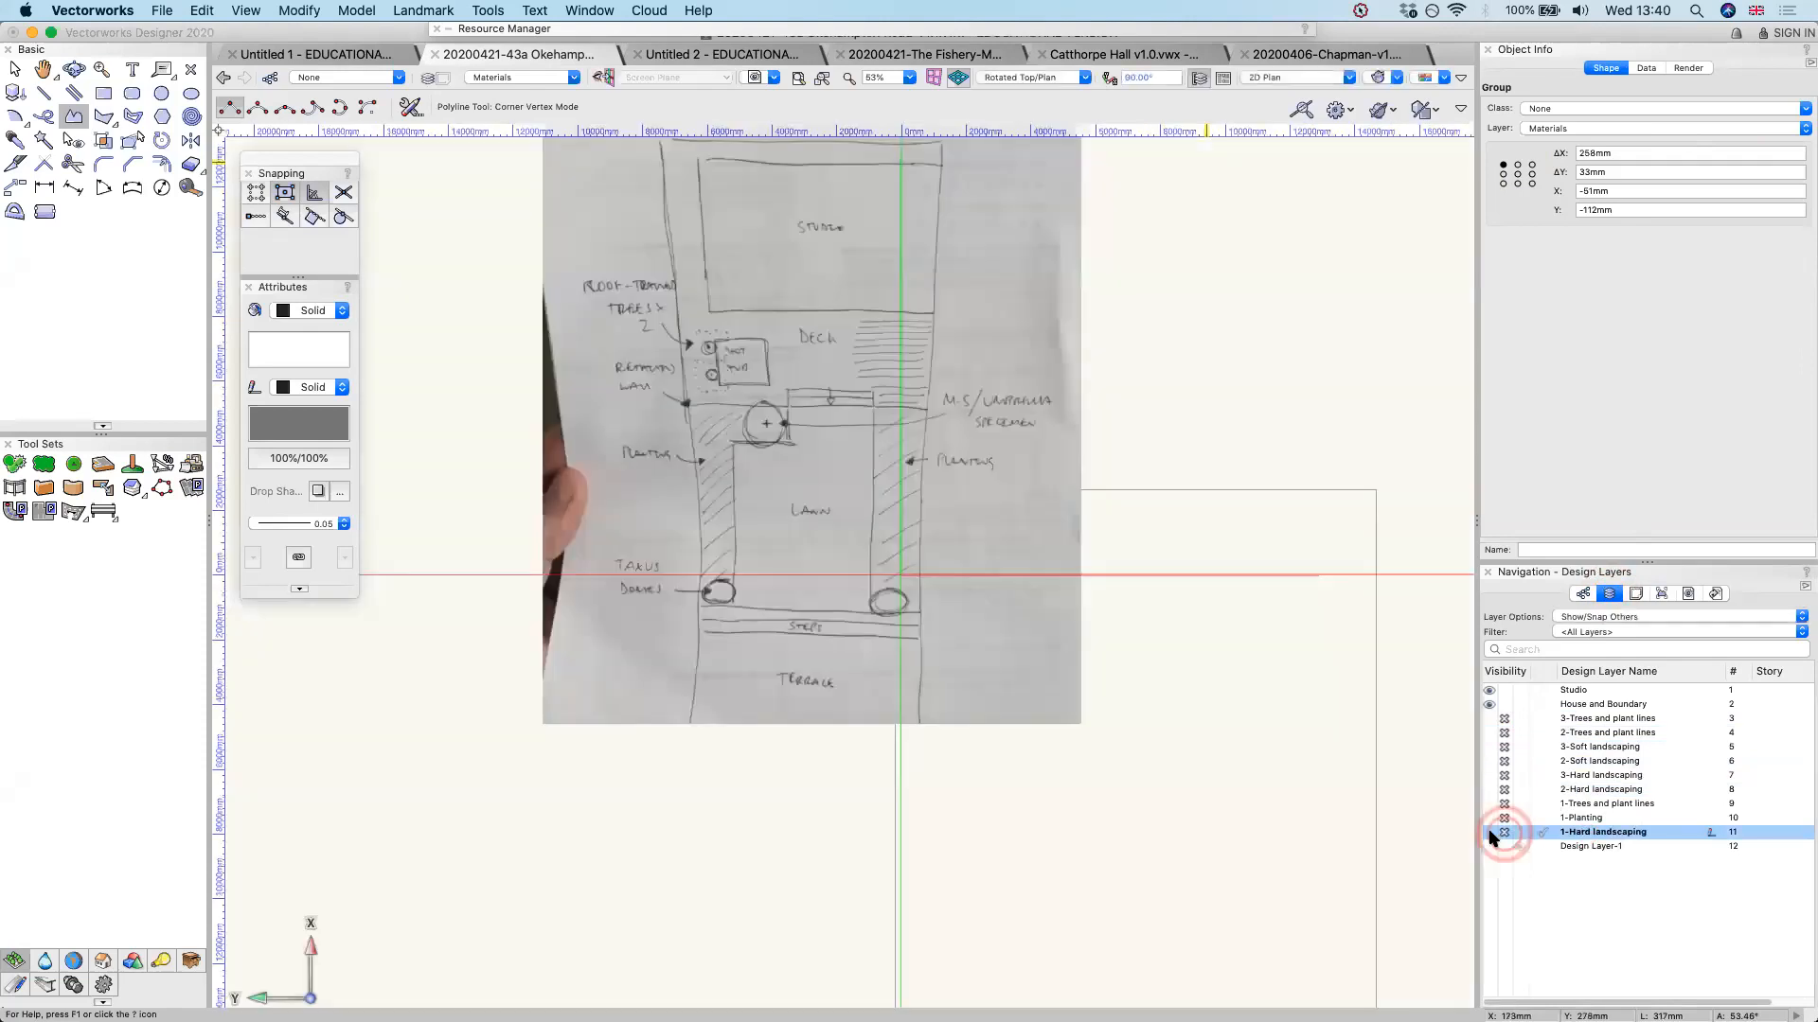
{"action": "left_click", "coordinate": [1489, 818]}
{"action": "left_click", "coordinate": [1490, 804]}
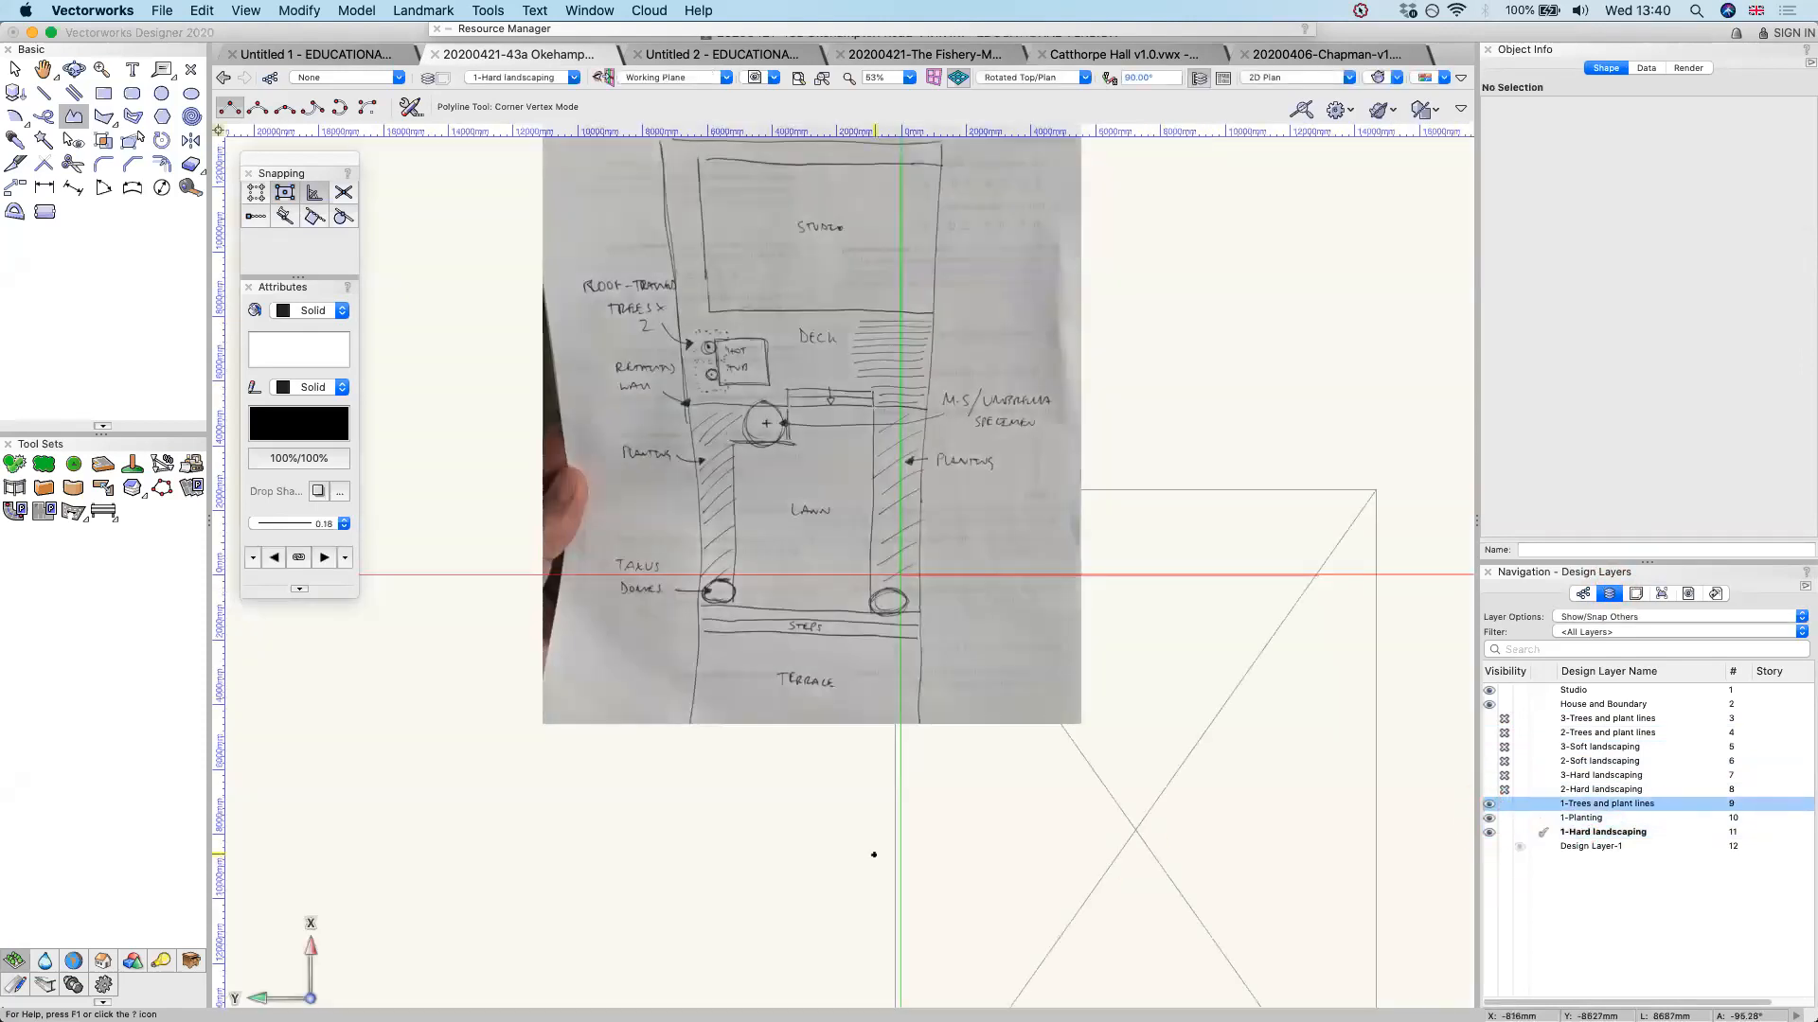
Bring the option 1 garden plan into view and hide Design Layer-1
{"action": "scroll", "coordinate": [873, 855], "scroll_direction": "down", "scroll_amount": 5}
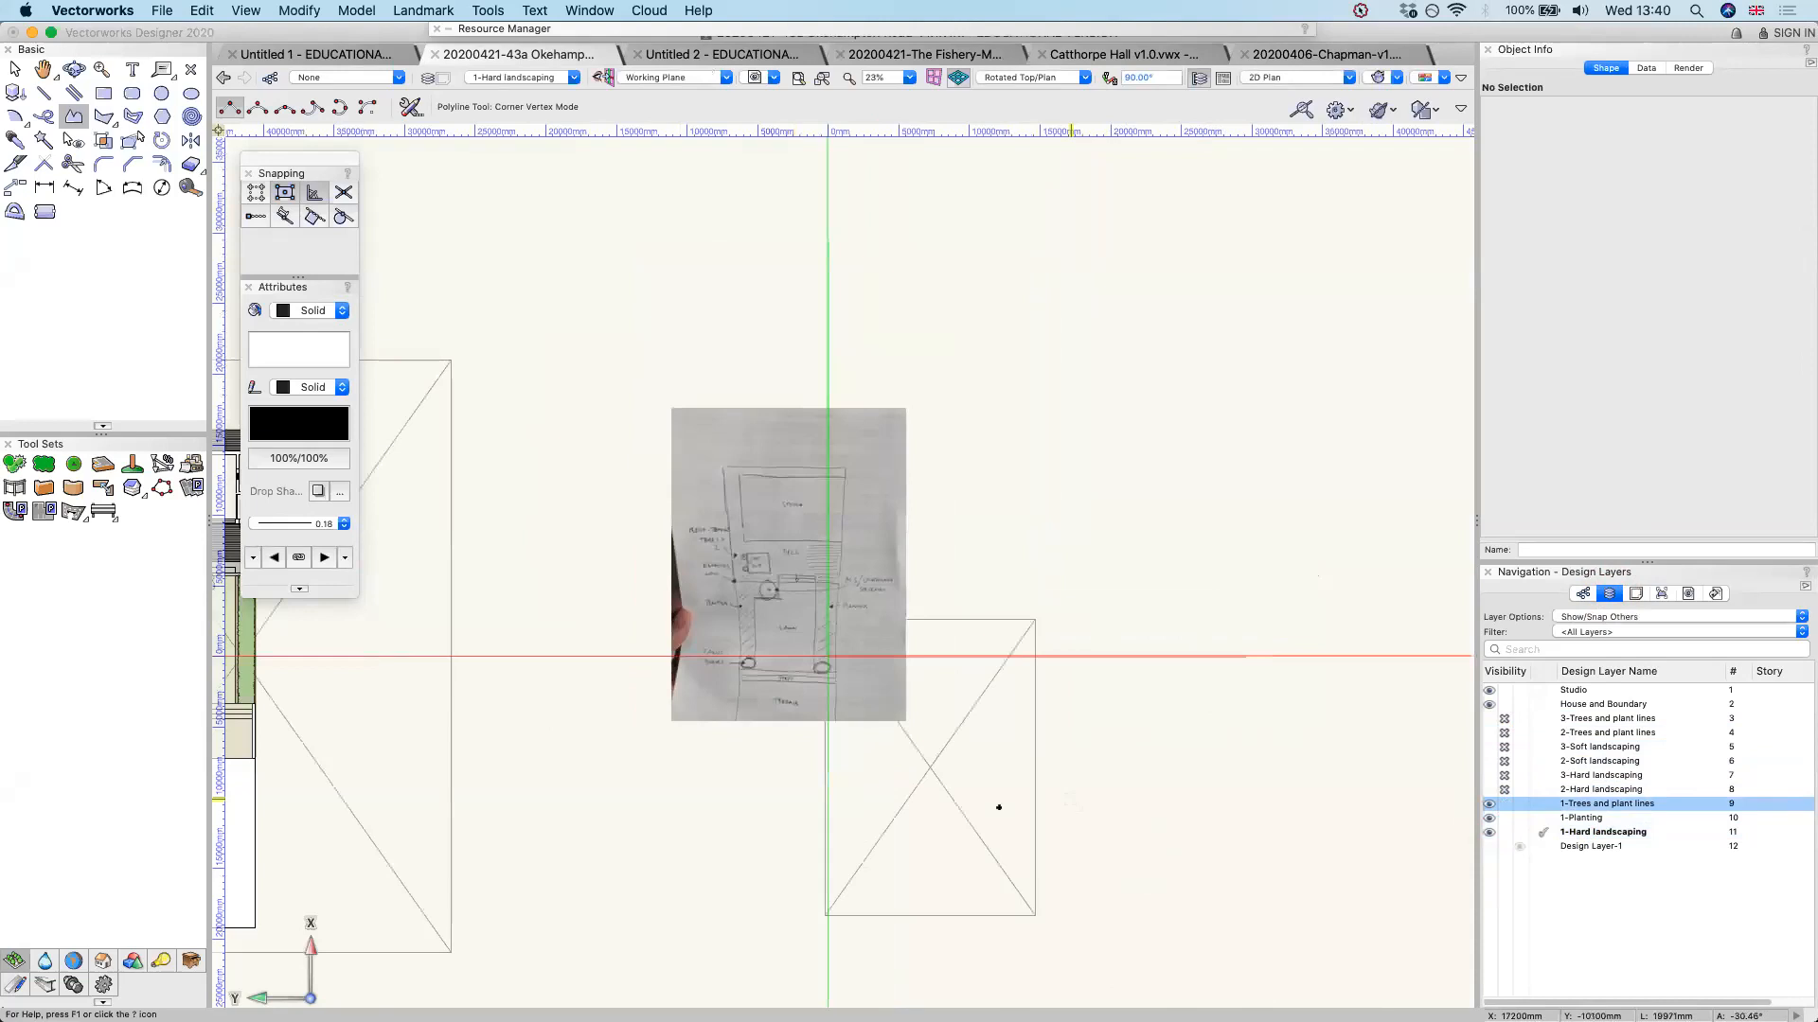
{"action": "scroll", "coordinate": [999, 807], "scroll_direction": "down", "scroll_amount": 3}
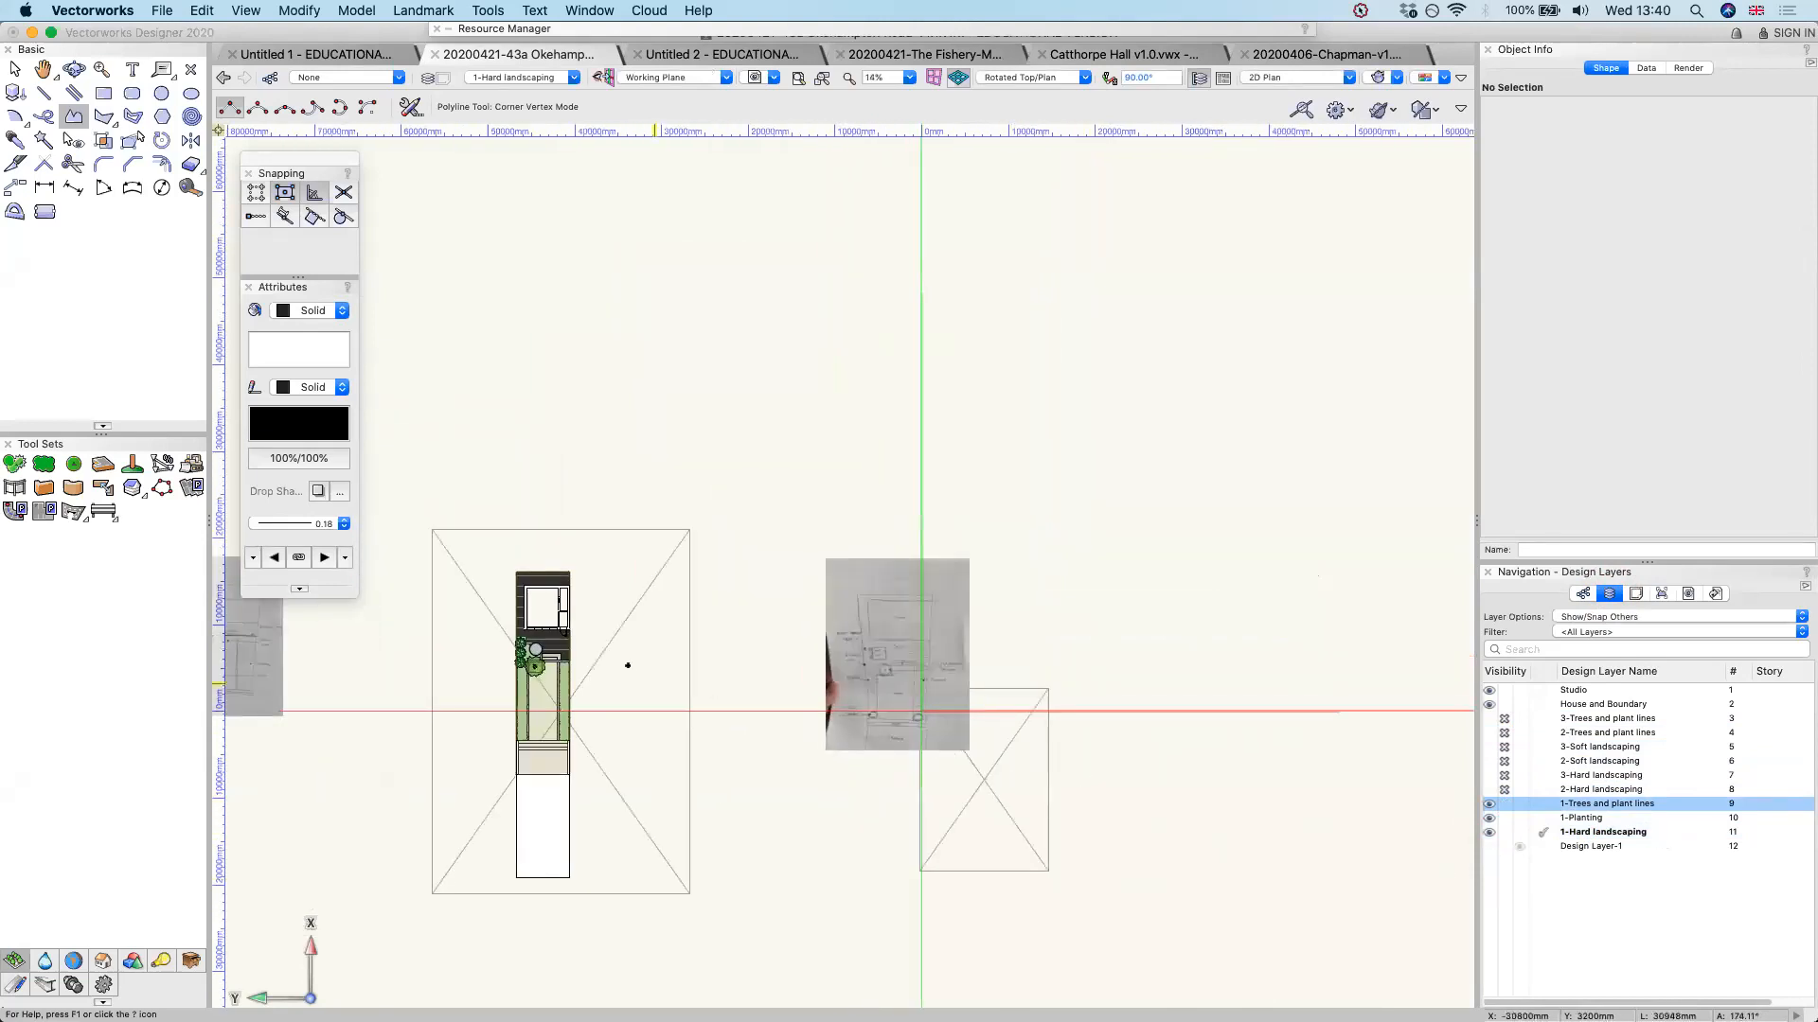
{"action": "key", "text": "space"}
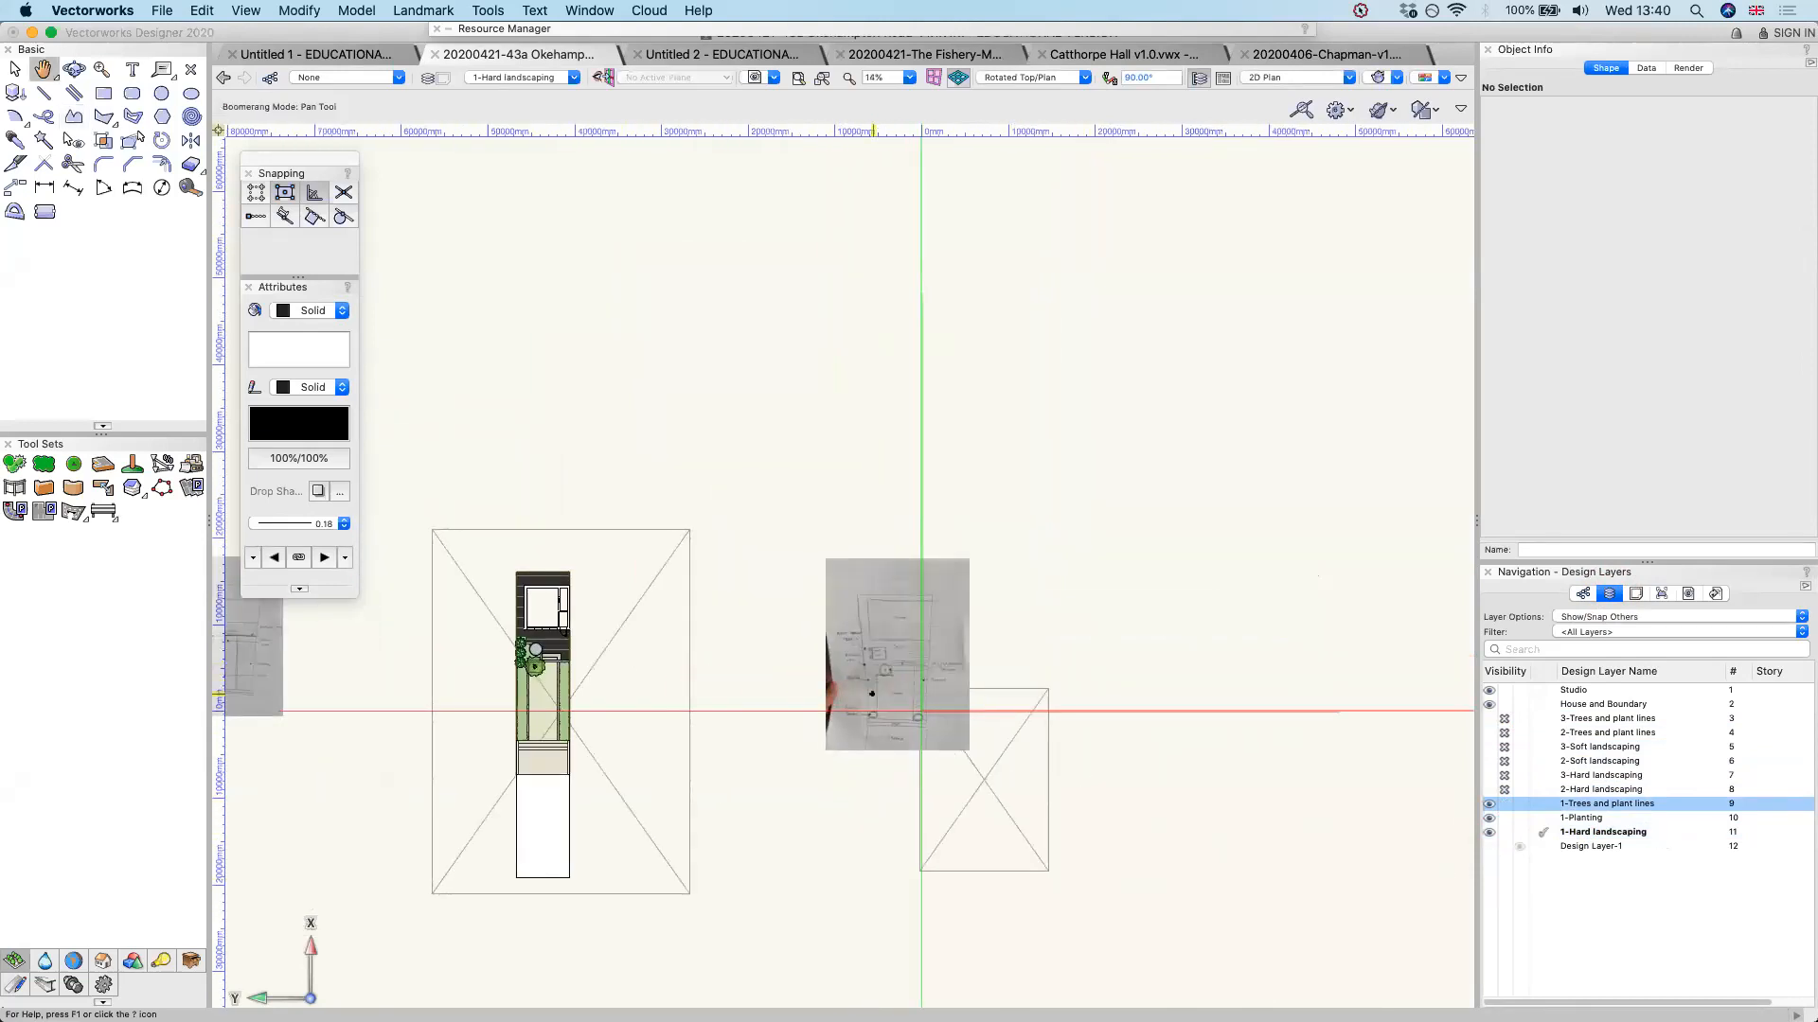
{"action": "key", "text": "space"}
{"action": "mouse_move", "coordinate": [590, 654]}
{"action": "left_mouse_down"}
{"action": "mouse_move", "coordinate": [884, 565]}
{"action": "mouse_move", "coordinate": [916, 512]}
{"action": "left_mouse_up"}
{"action": "left_click", "coordinate": [1505, 847]}
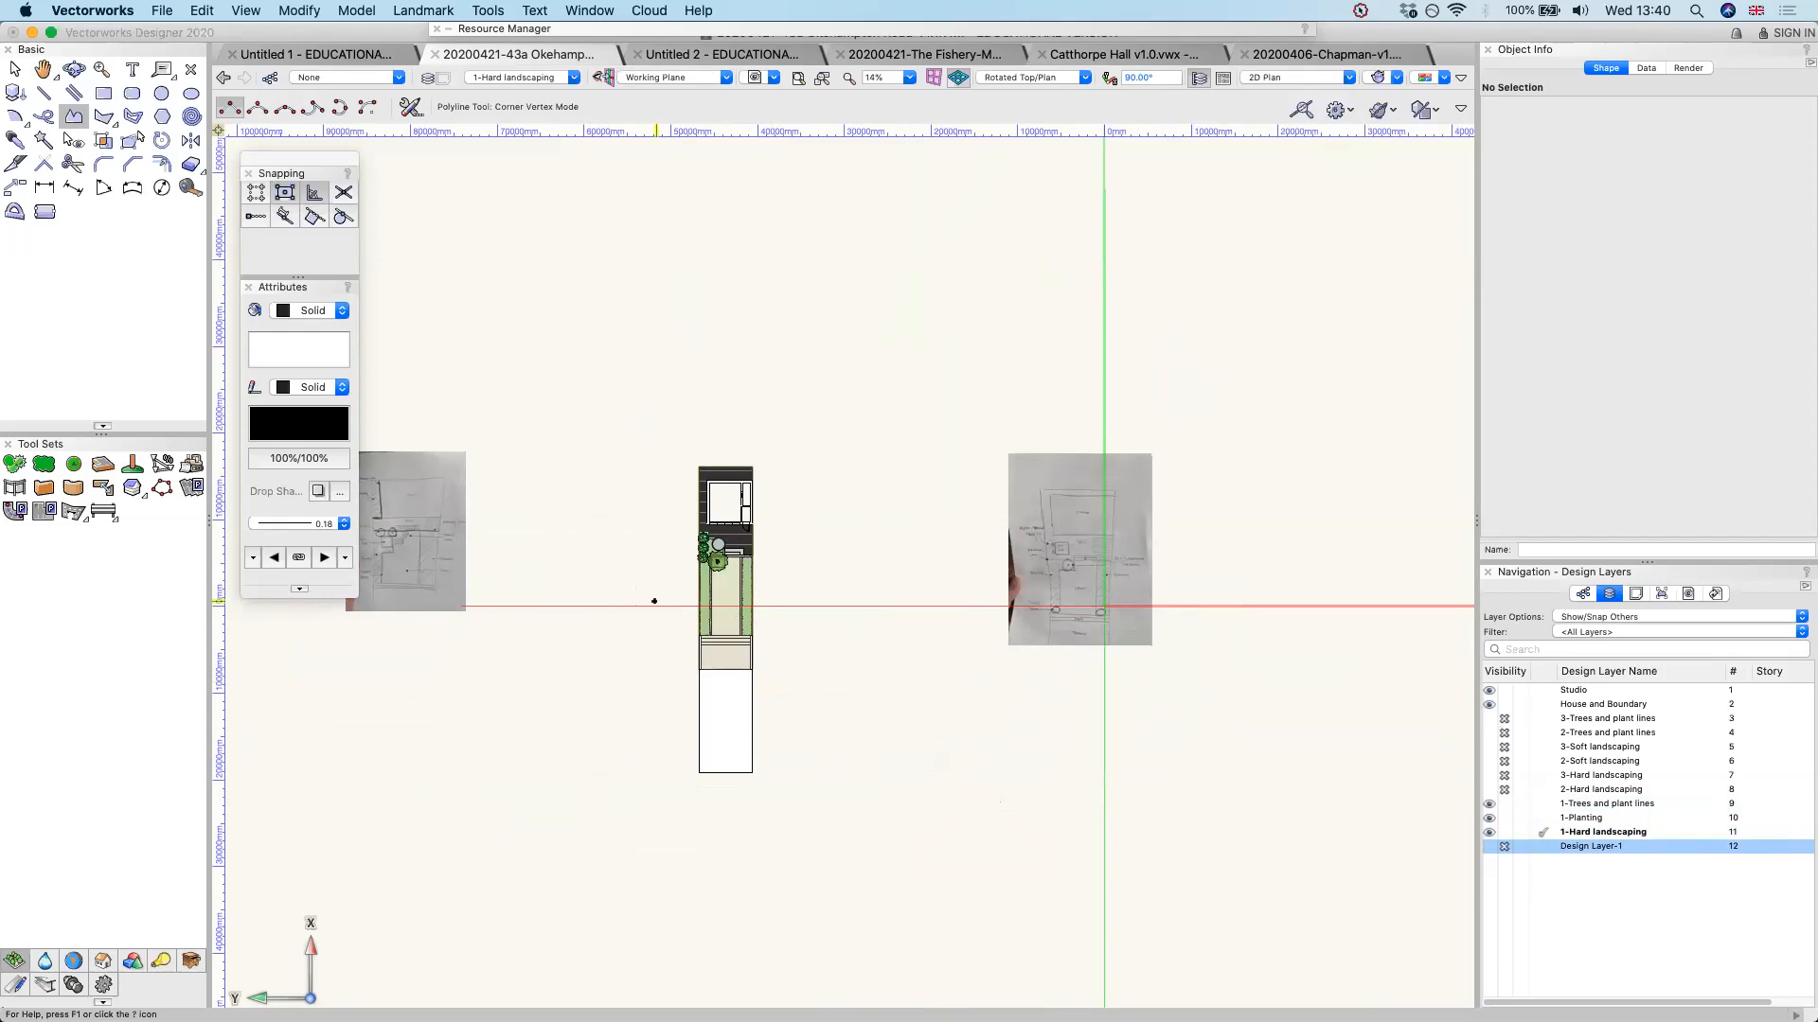
{"action": "scroll", "coordinate": [654, 600], "scroll_direction": "up", "scroll_amount": 2}
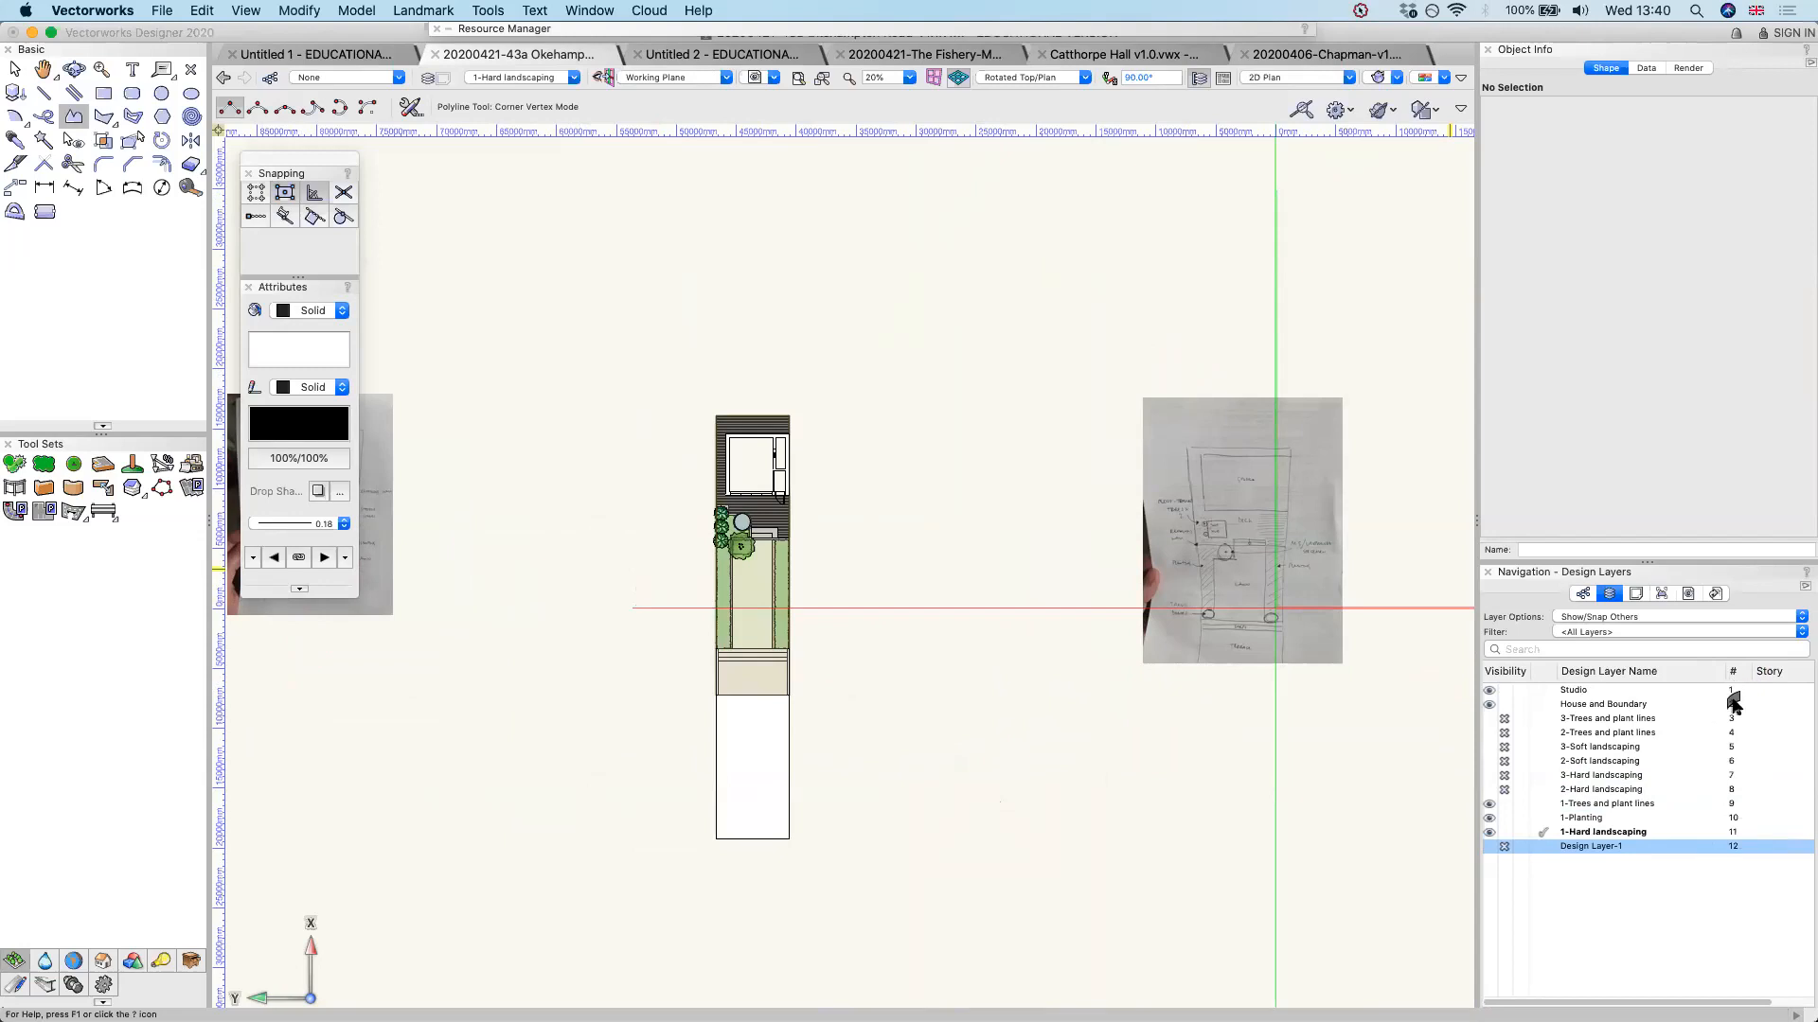
Move the House and Boundary and Studio layers to the end of the design layer stacking order and inspect the plan
{"action": "left_click_drag", "start_coordinate": [1733, 703], "coordinate": [1752, 857]}
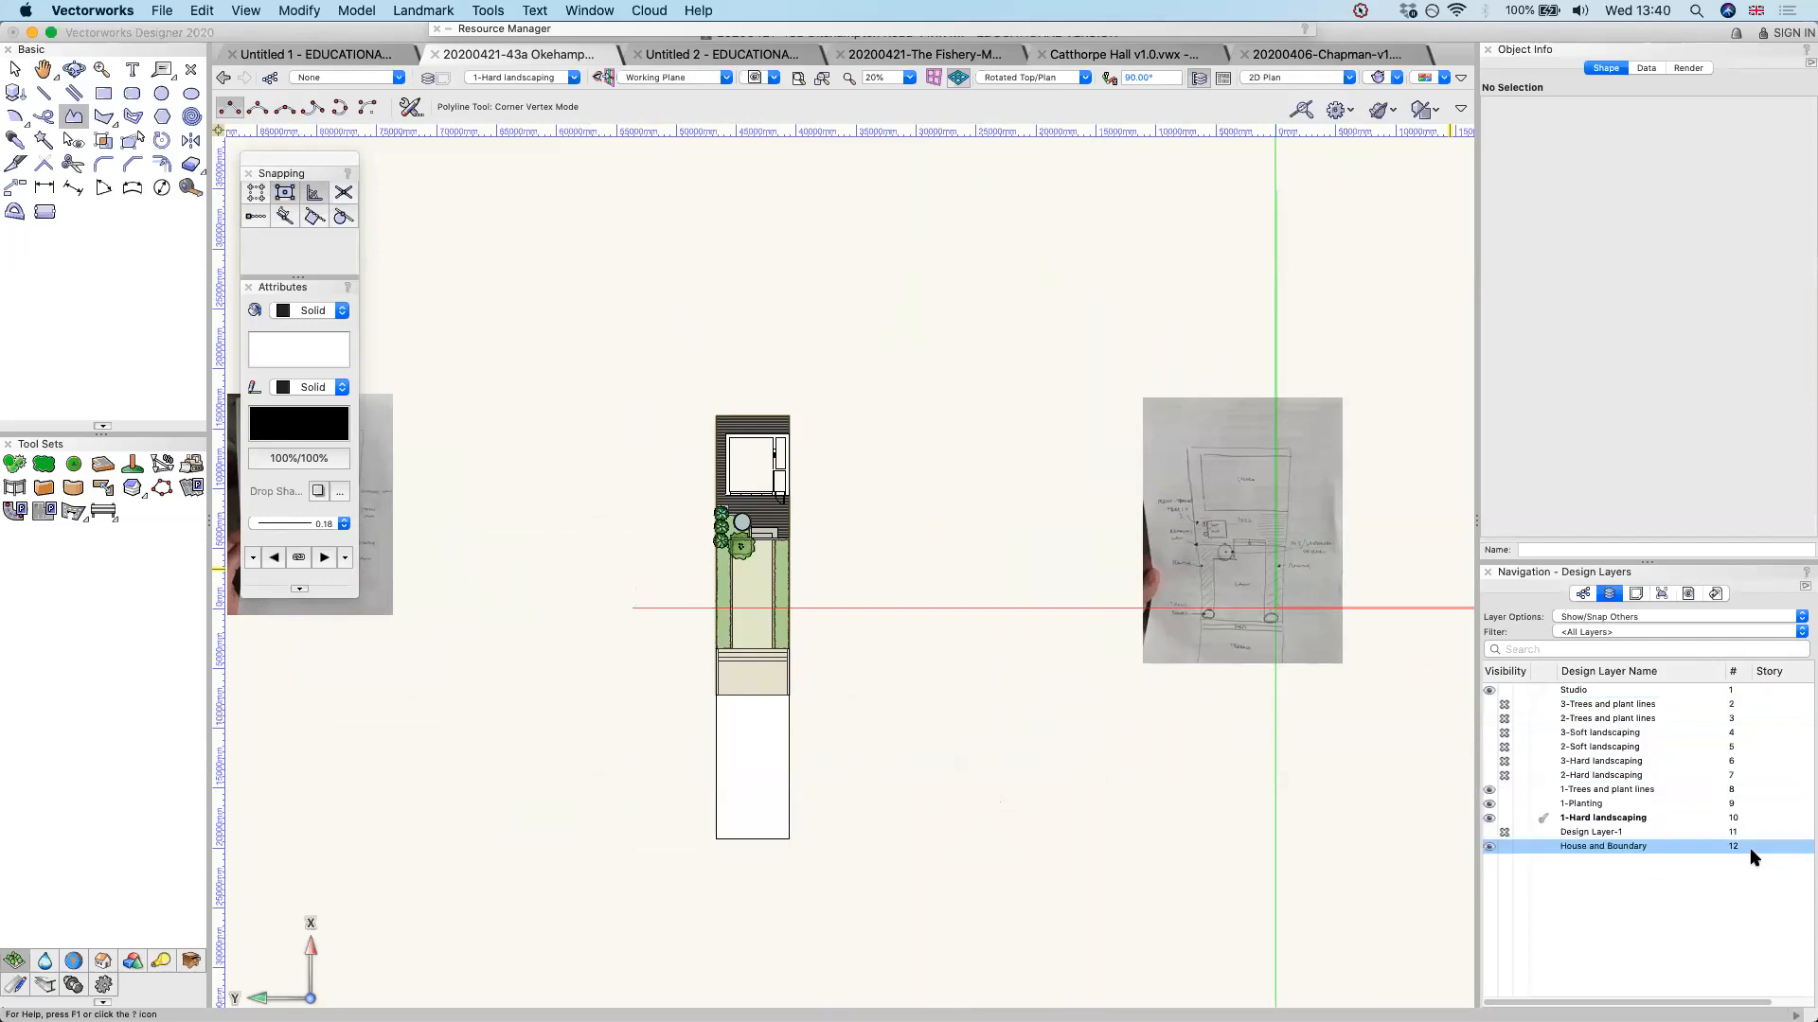
{"action": "left_click_drag", "start_coordinate": [1732, 694], "coordinate": [1737, 856]}
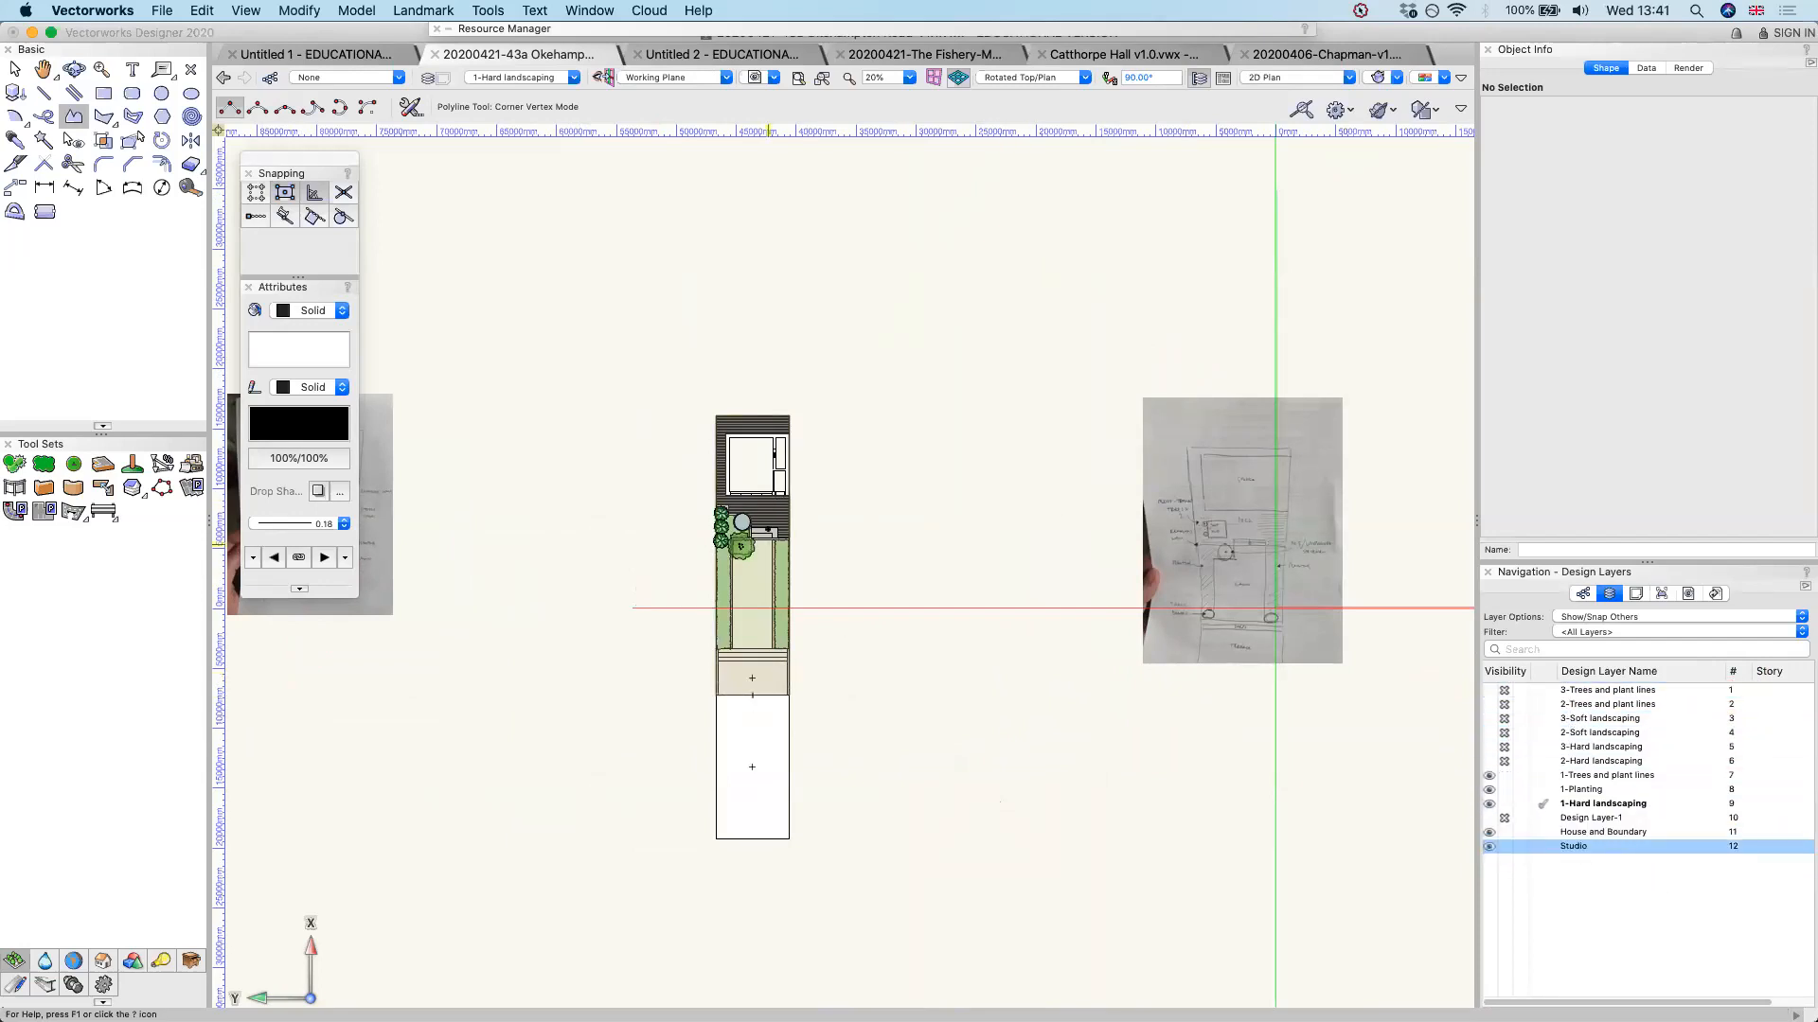
{"action": "scroll", "coordinate": [774, 525], "scroll_direction": "up", "scroll_amount": 3}
{"action": "scroll", "coordinate": [773, 525], "scroll_direction": "up", "scroll_amount": 8}
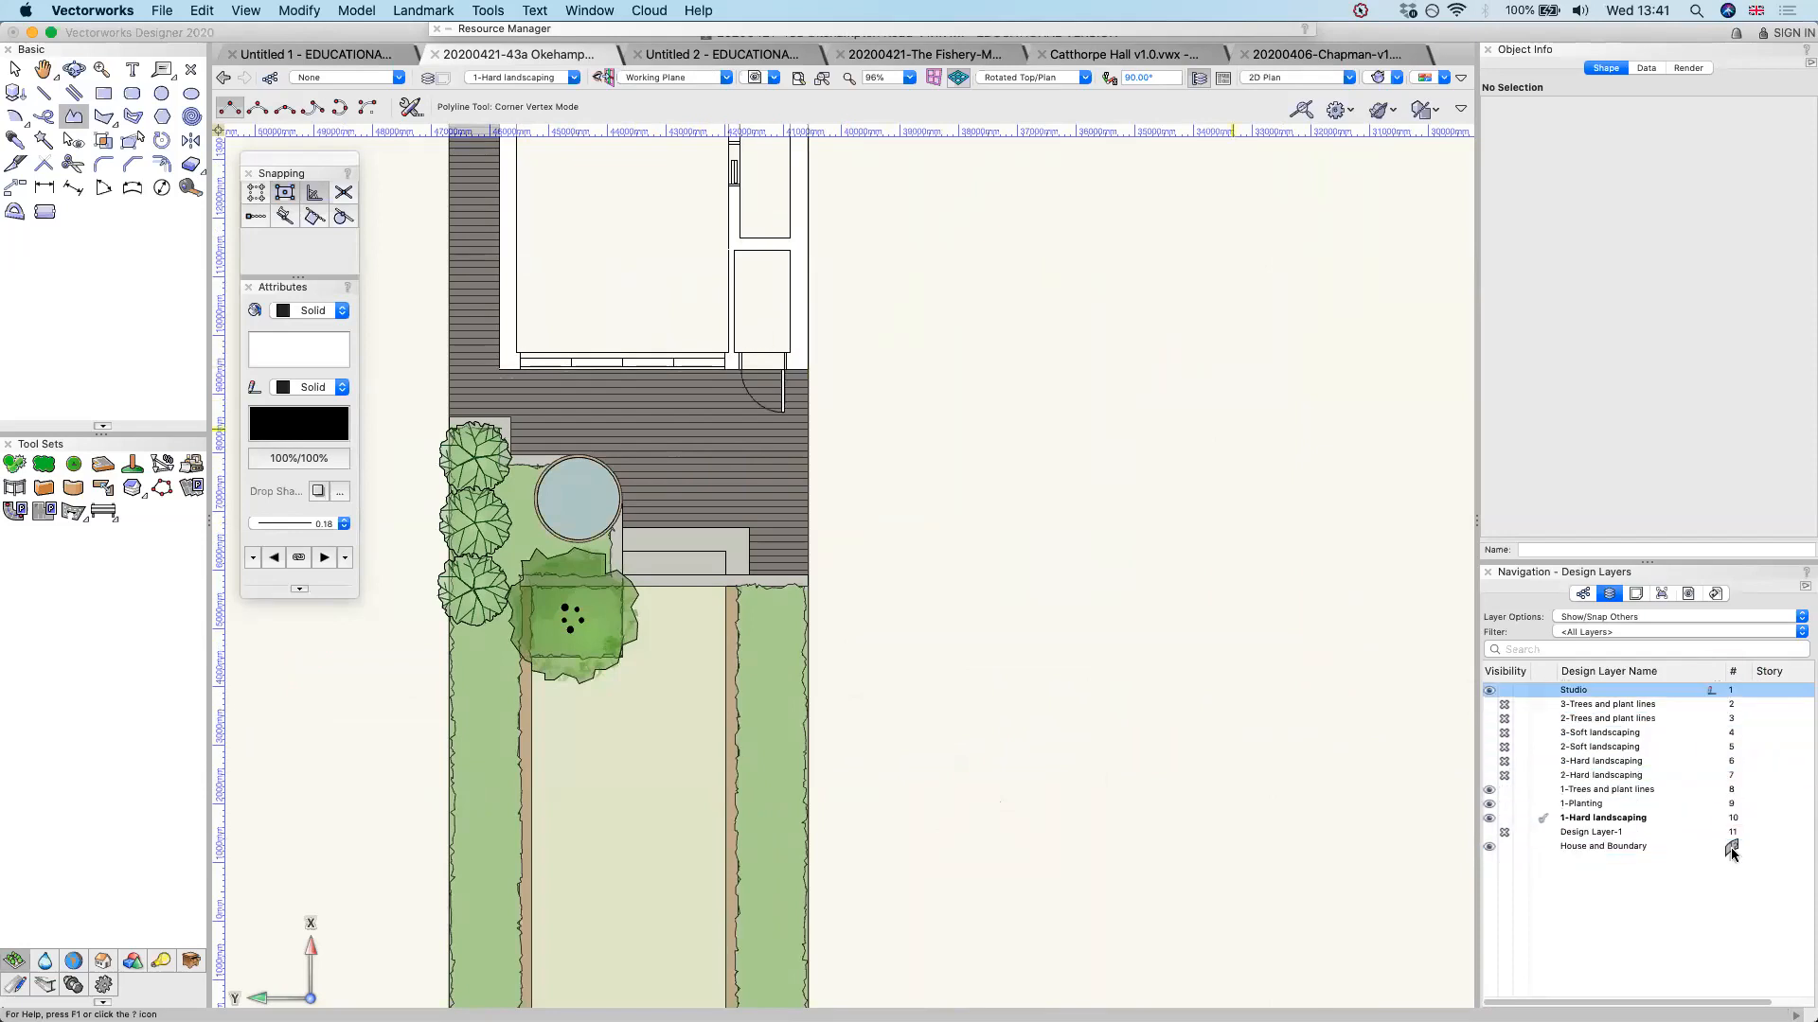
Return the House and Boundary layer to second place in the stacking order, directly below Studio
{"action": "left_click_drag", "start_coordinate": [1731, 845], "coordinate": [1734, 703]}
{"action": "left_click", "coordinate": [1718, 801]}
{"action": "mouse_move", "coordinate": [1718, 802]}
{"action": "left_mouse_down"}
{"action": "mouse_move", "coordinate": [1732, 840]}
{"action": "mouse_move", "coordinate": [1725, 803]}
{"action": "left_mouse_up"}
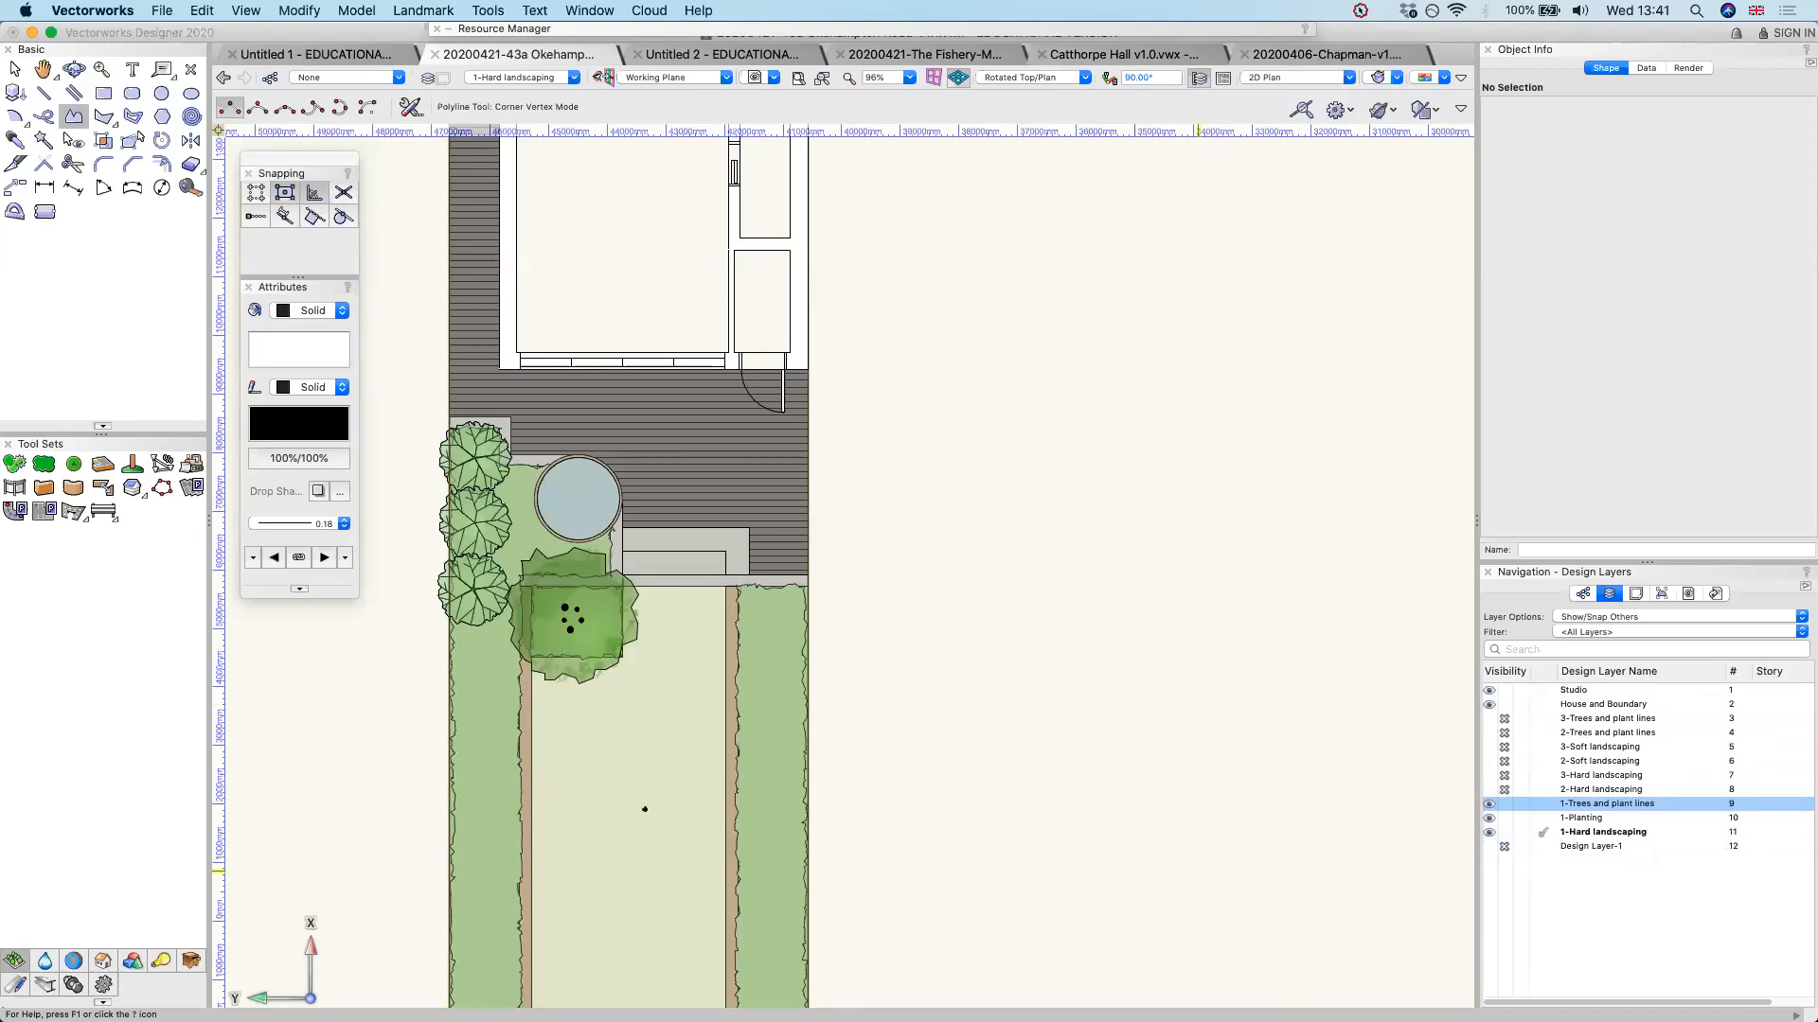
Activate Design Layer-1 to view its PDF base drawings, and make 1-Hard landscaping the active layer again
{"action": "left_click", "coordinate": [1612, 848]}
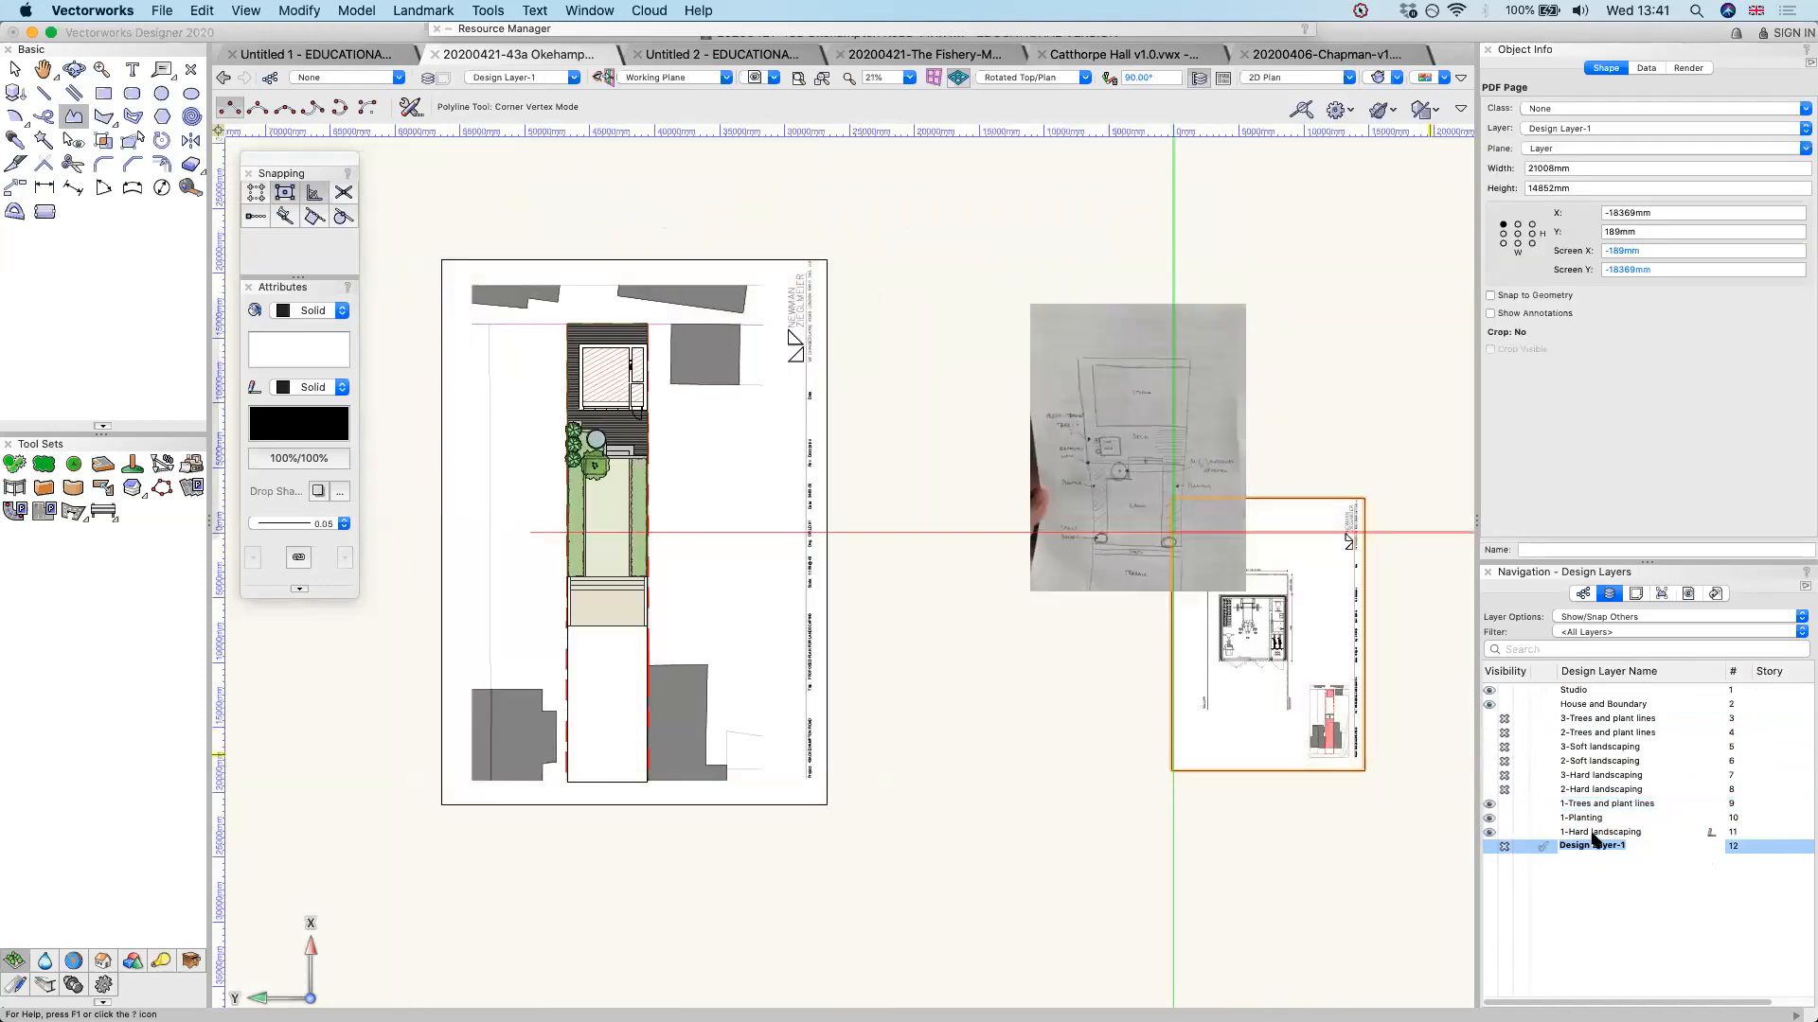
{"action": "left_click", "coordinate": [1600, 832]}
Force-select the hand-drawn sketch photo beside the garden plan and move it slightly closer to the plan
{"action": "key", "text": "x"}
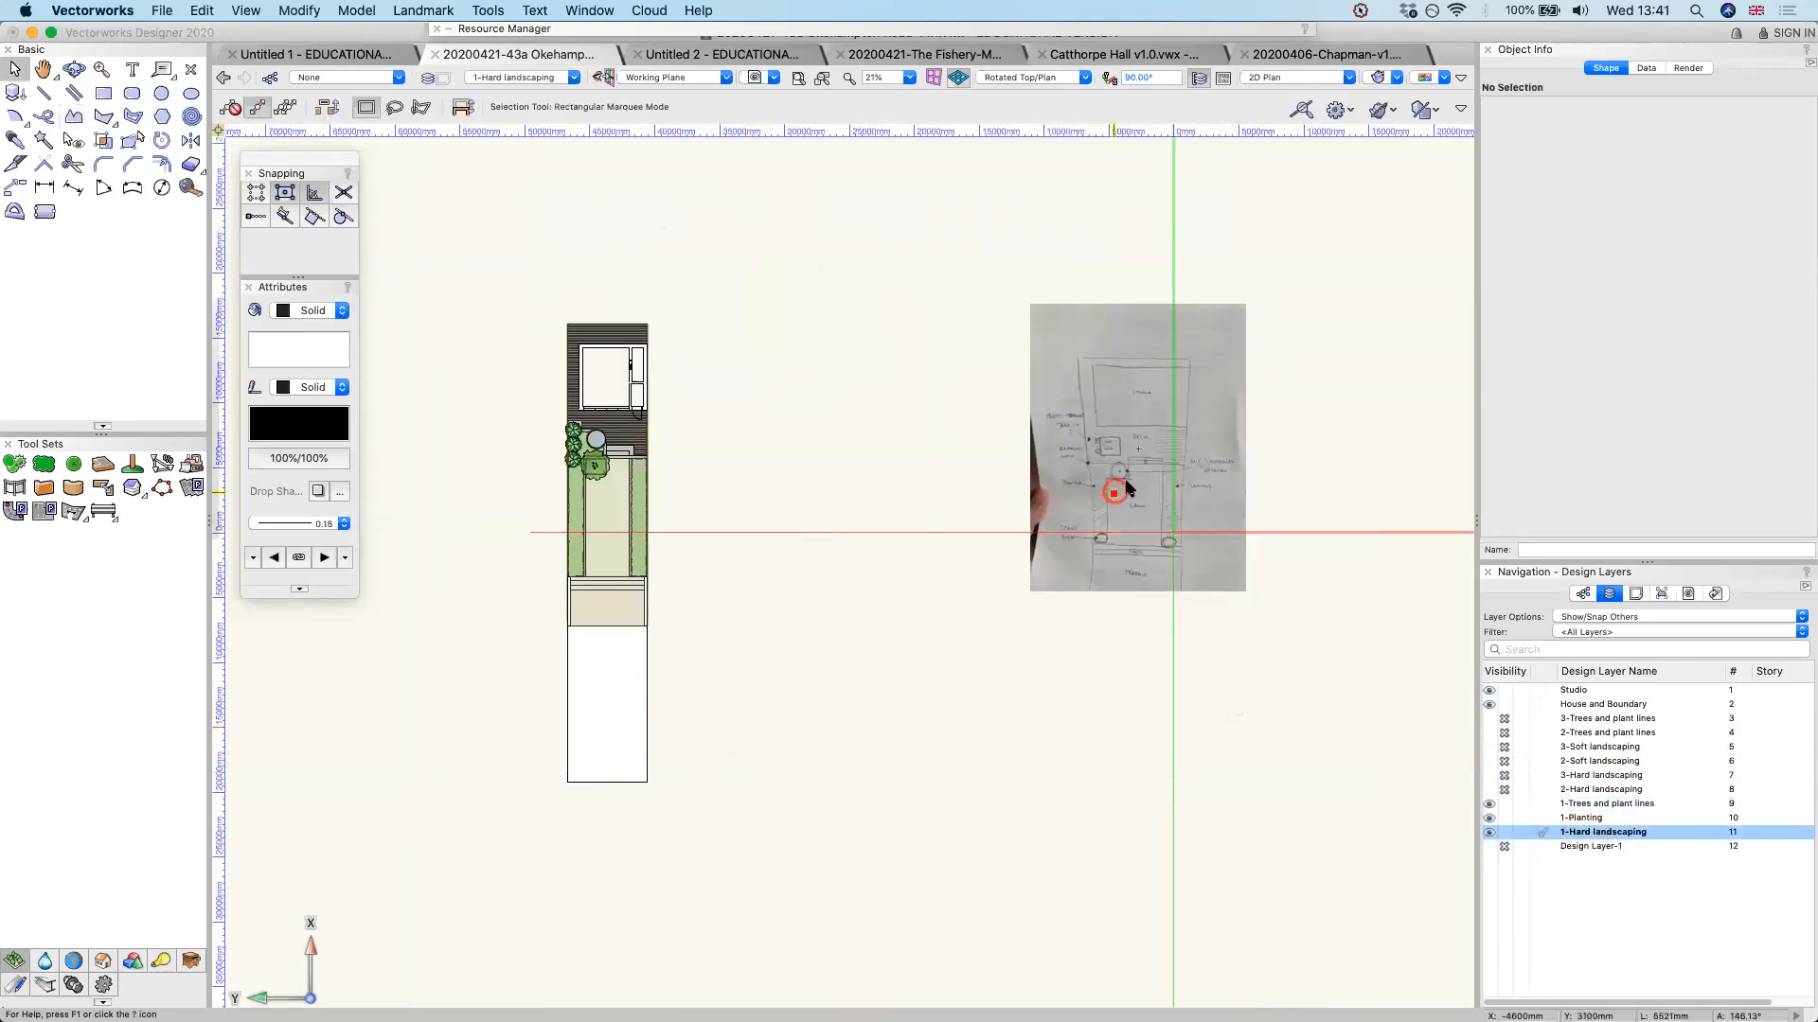
{"action": "right_click", "coordinate": [1147, 458]}
{"action": "left_click", "coordinate": [1167, 504]}
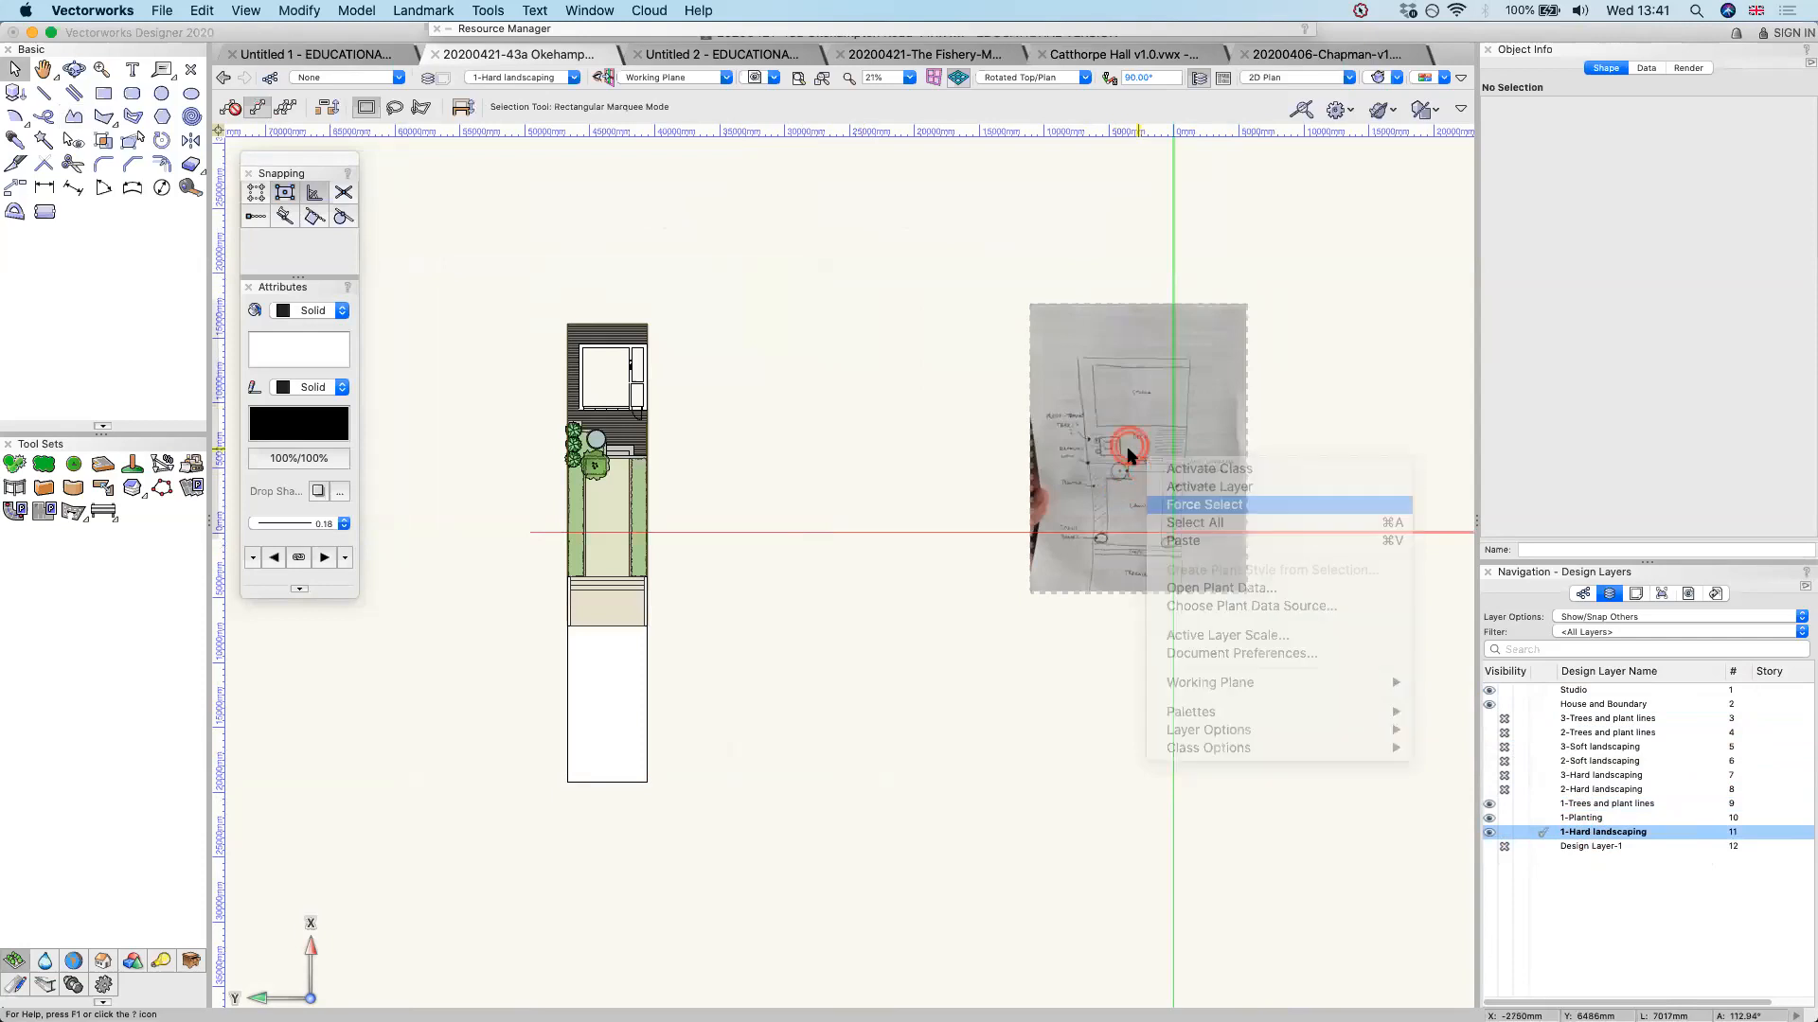
{"action": "left_click", "coordinate": [1266, 794]}
{"action": "scroll", "coordinate": [1140, 559], "scroll_direction": "down", "scroll_amount": 2}
{"action": "left_click_drag", "start_coordinate": [1156, 495], "coordinate": [1079, 470]}
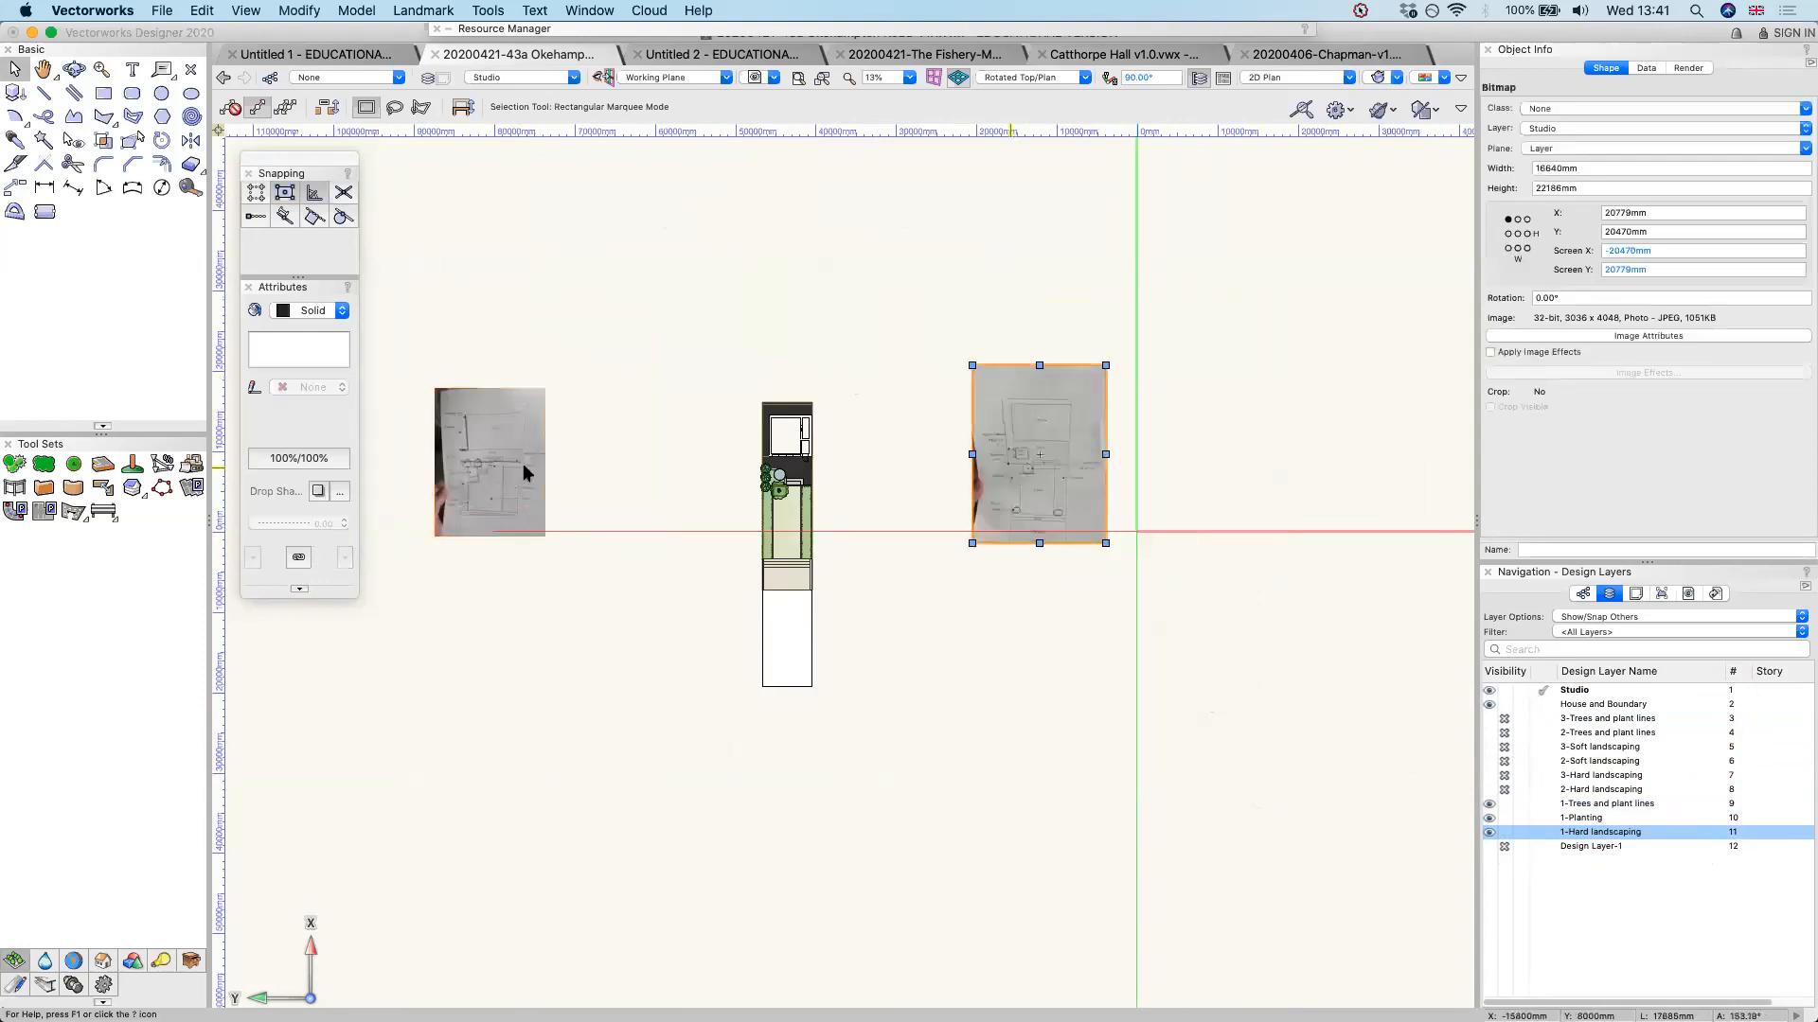
Hide the option 1 design layers 1-Trees and plant lines, 1-Planting and 1-Hard landscaping
{"action": "scroll", "coordinate": [445, 464], "scroll_direction": "up", "scroll_amount": 2}
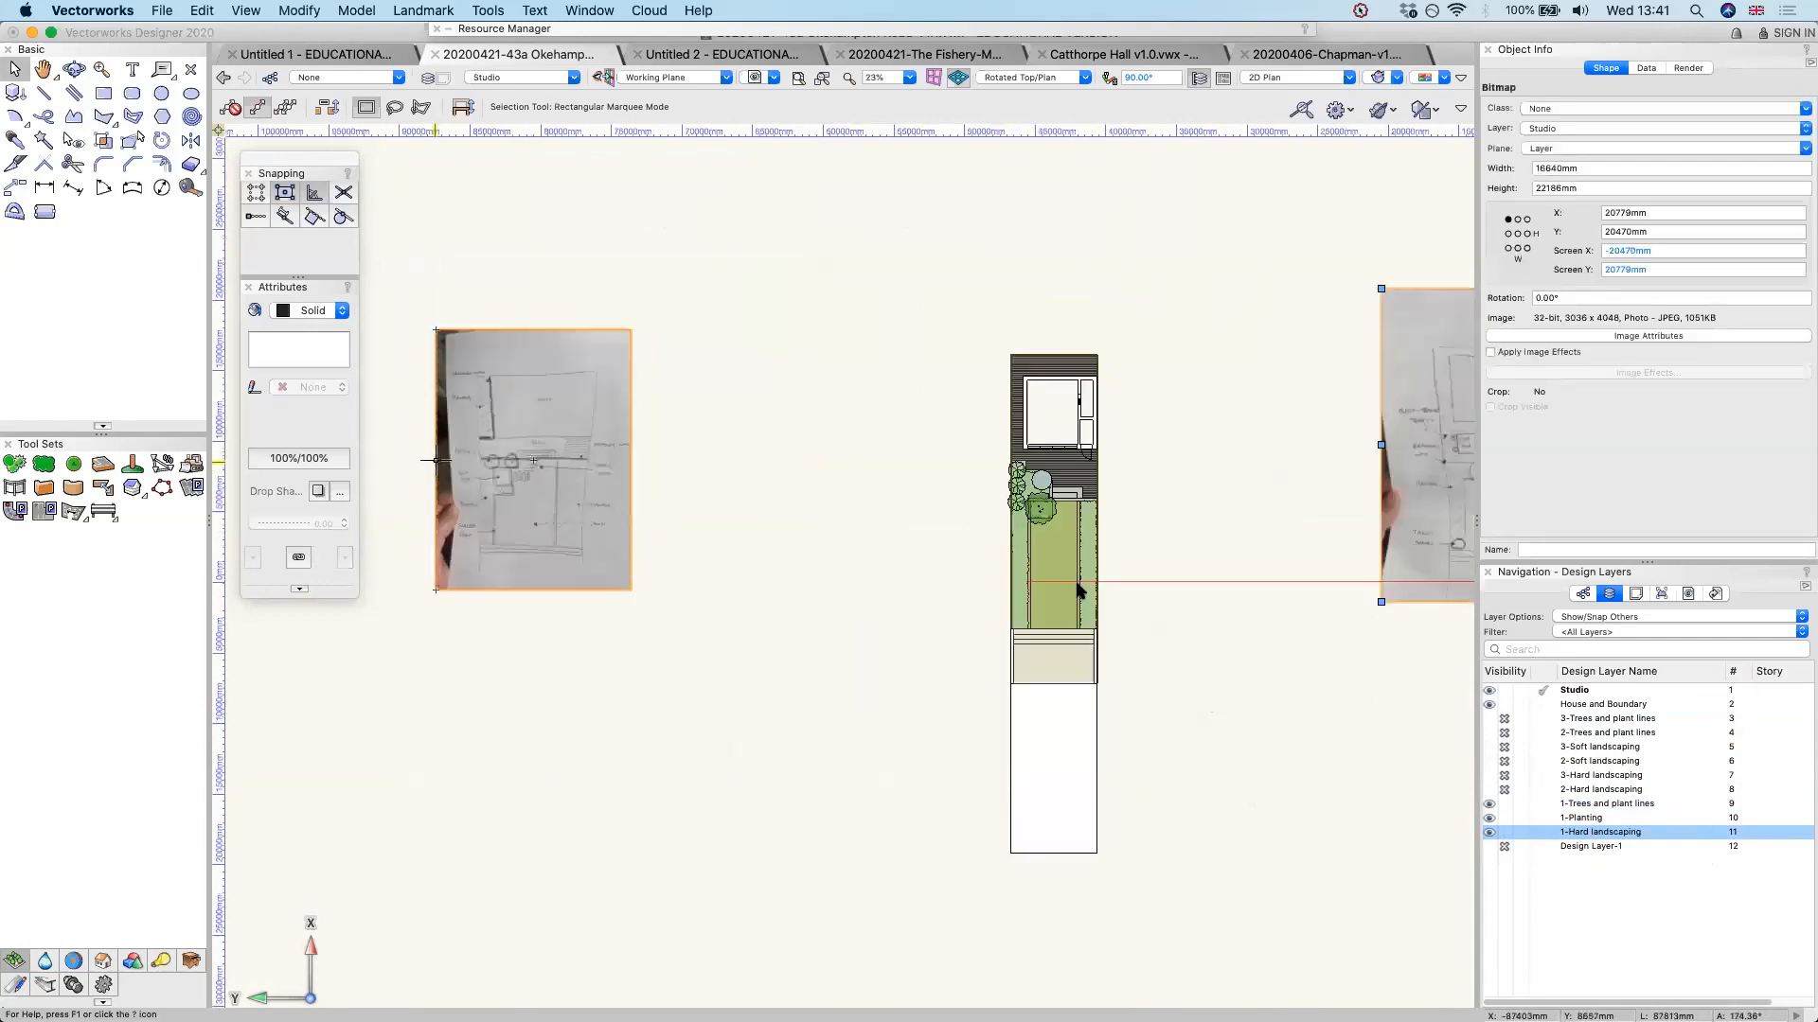
{"action": "left_click", "coordinate": [1505, 804]}
{"action": "left_click", "coordinate": [1506, 818]}
{"action": "left_click", "coordinate": [1506, 832]}
Show the option 2 layers 2-Hard landscaping, 2-Soft landscaping and 2-Trees and plant lines, leaving 3-Hard landscaping hidden
{"action": "left_click", "coordinate": [1489, 789]}
{"action": "left_click", "coordinate": [1489, 775]}
{"action": "left_click", "coordinate": [1489, 761]}
{"action": "scroll", "coordinate": [1085, 417], "scroll_direction": "up", "scroll_amount": 1}
{"action": "scroll", "coordinate": [1047, 406], "scroll_direction": "up", "scroll_amount": 3}
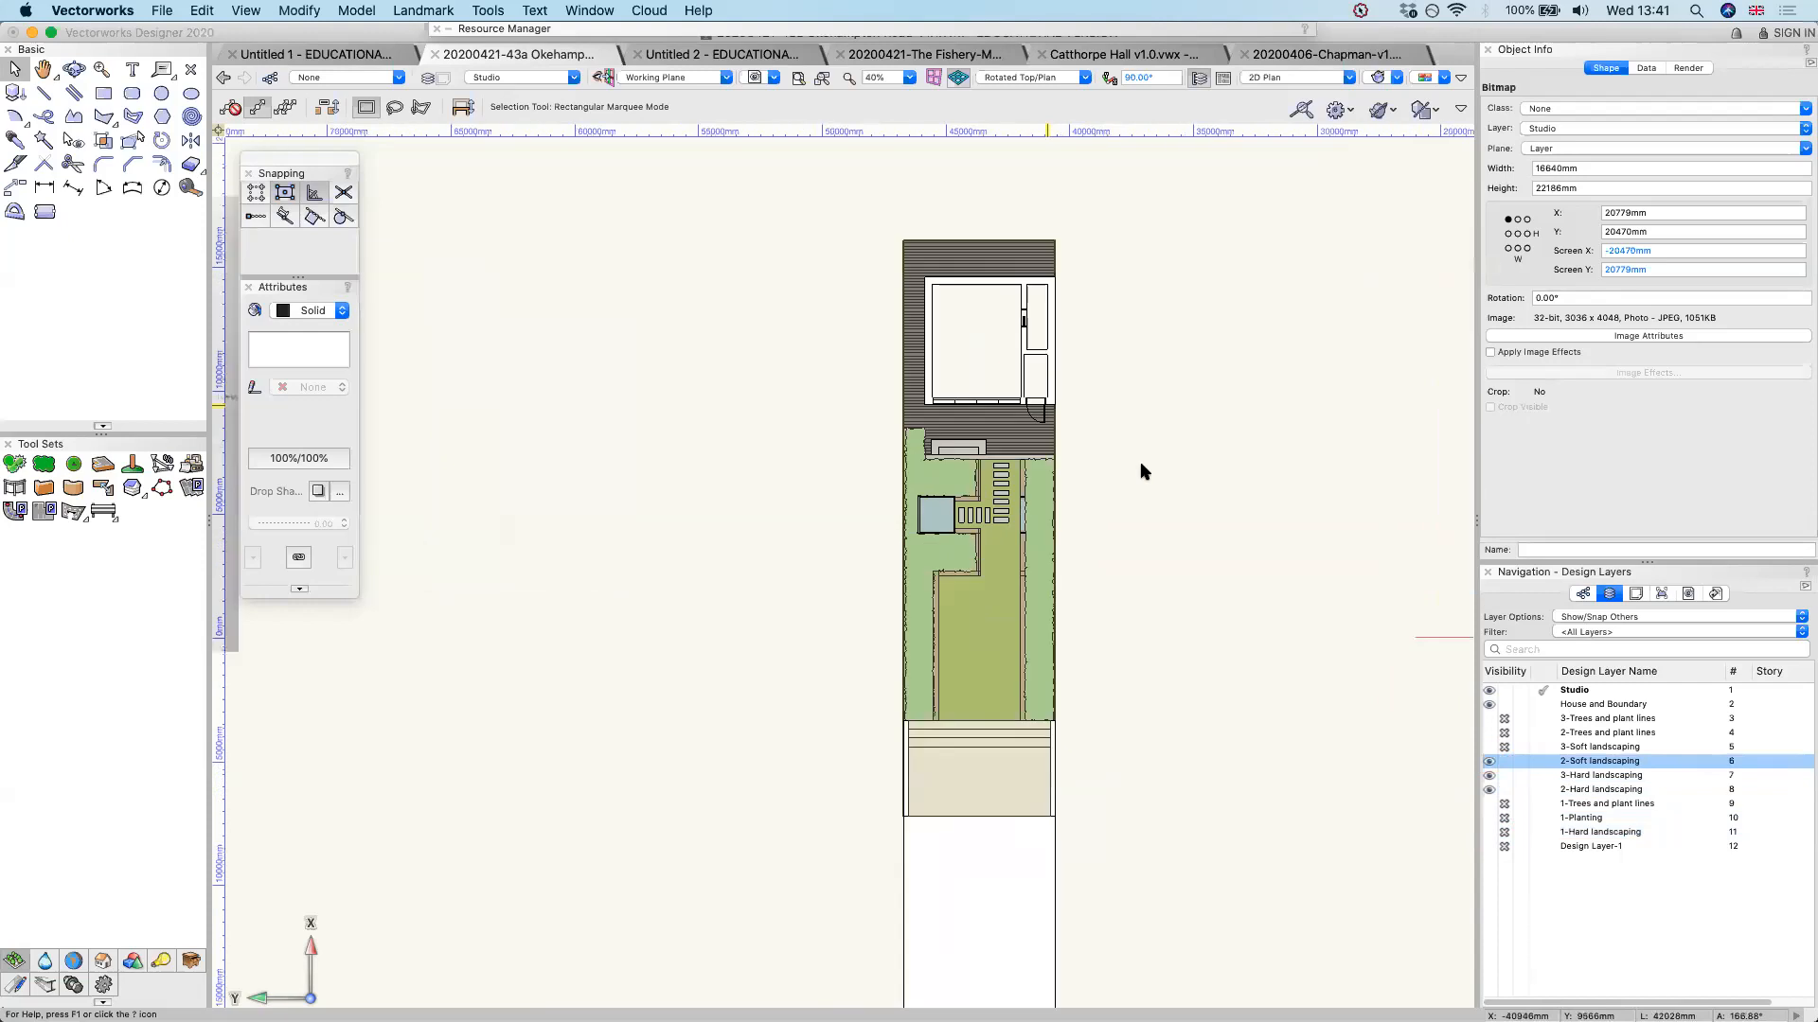
{"action": "left_click", "coordinate": [1504, 775]}
{"action": "left_click", "coordinate": [1489, 734]}
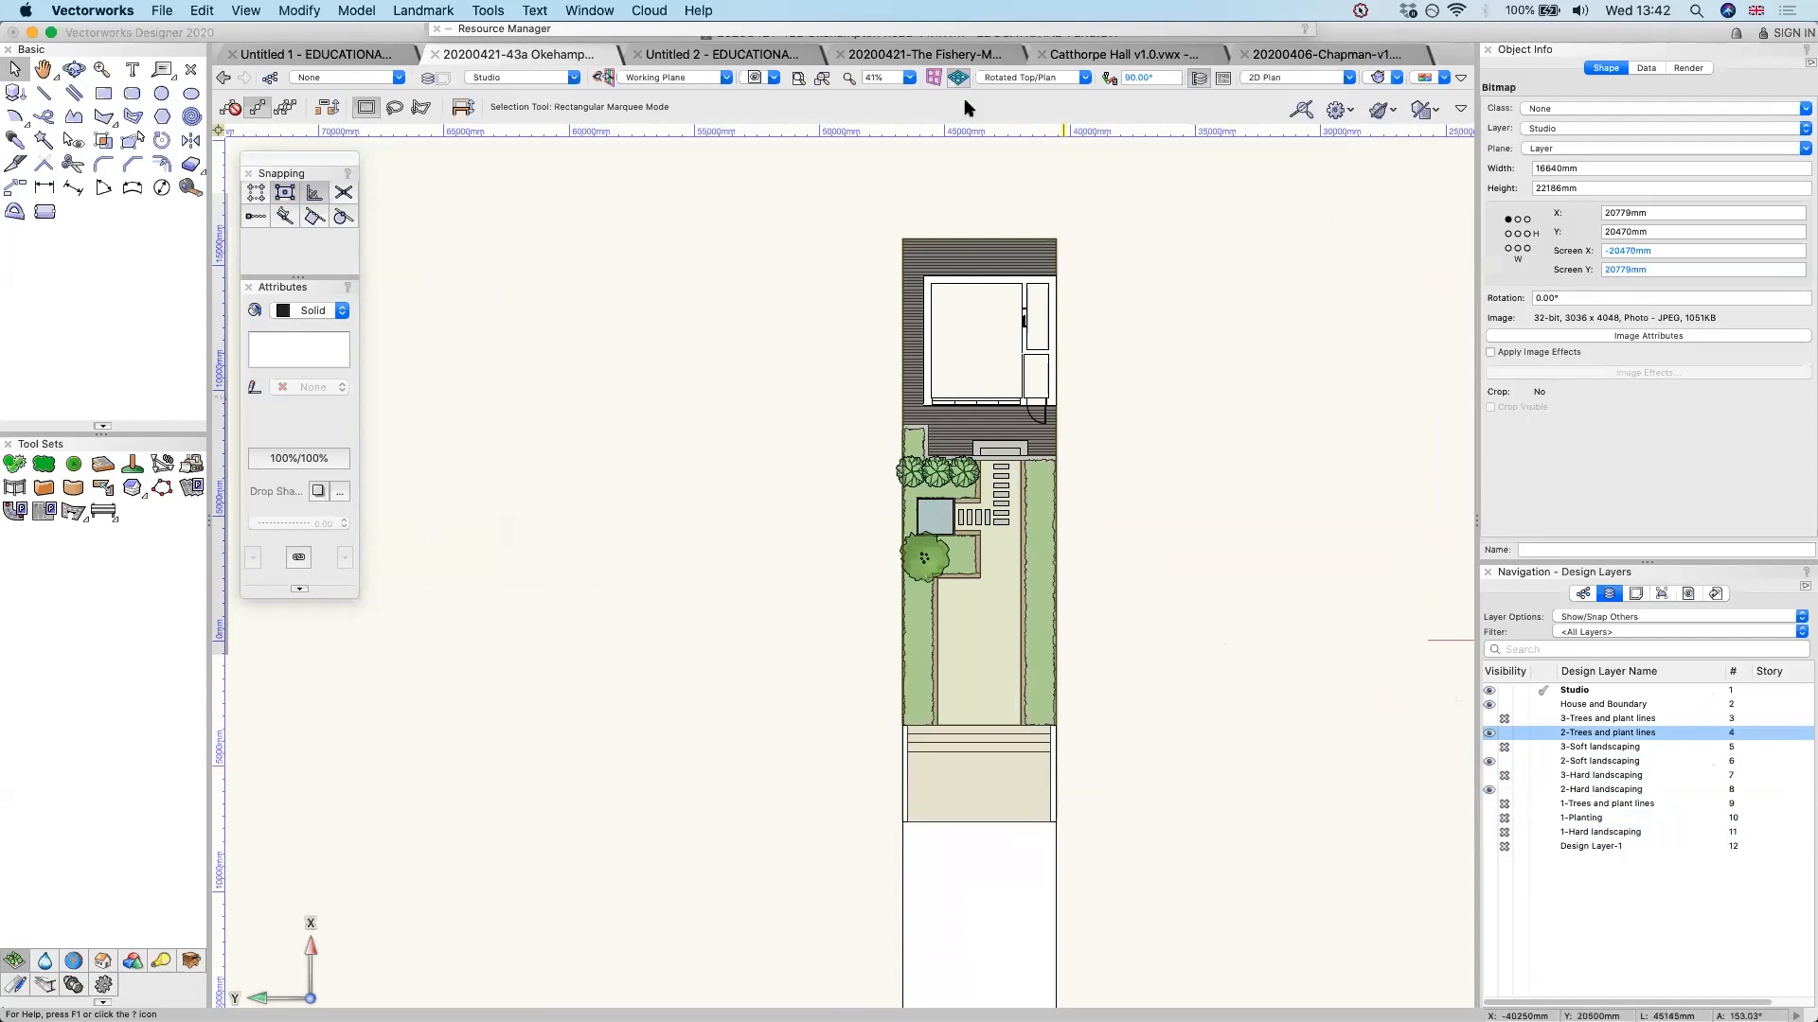
Switch to the Catthorpe Hall v1.0 document, activate the JAS 5 design layer and examine its hand-annotated layout plan
{"action": "left_click", "coordinate": [1121, 62]}
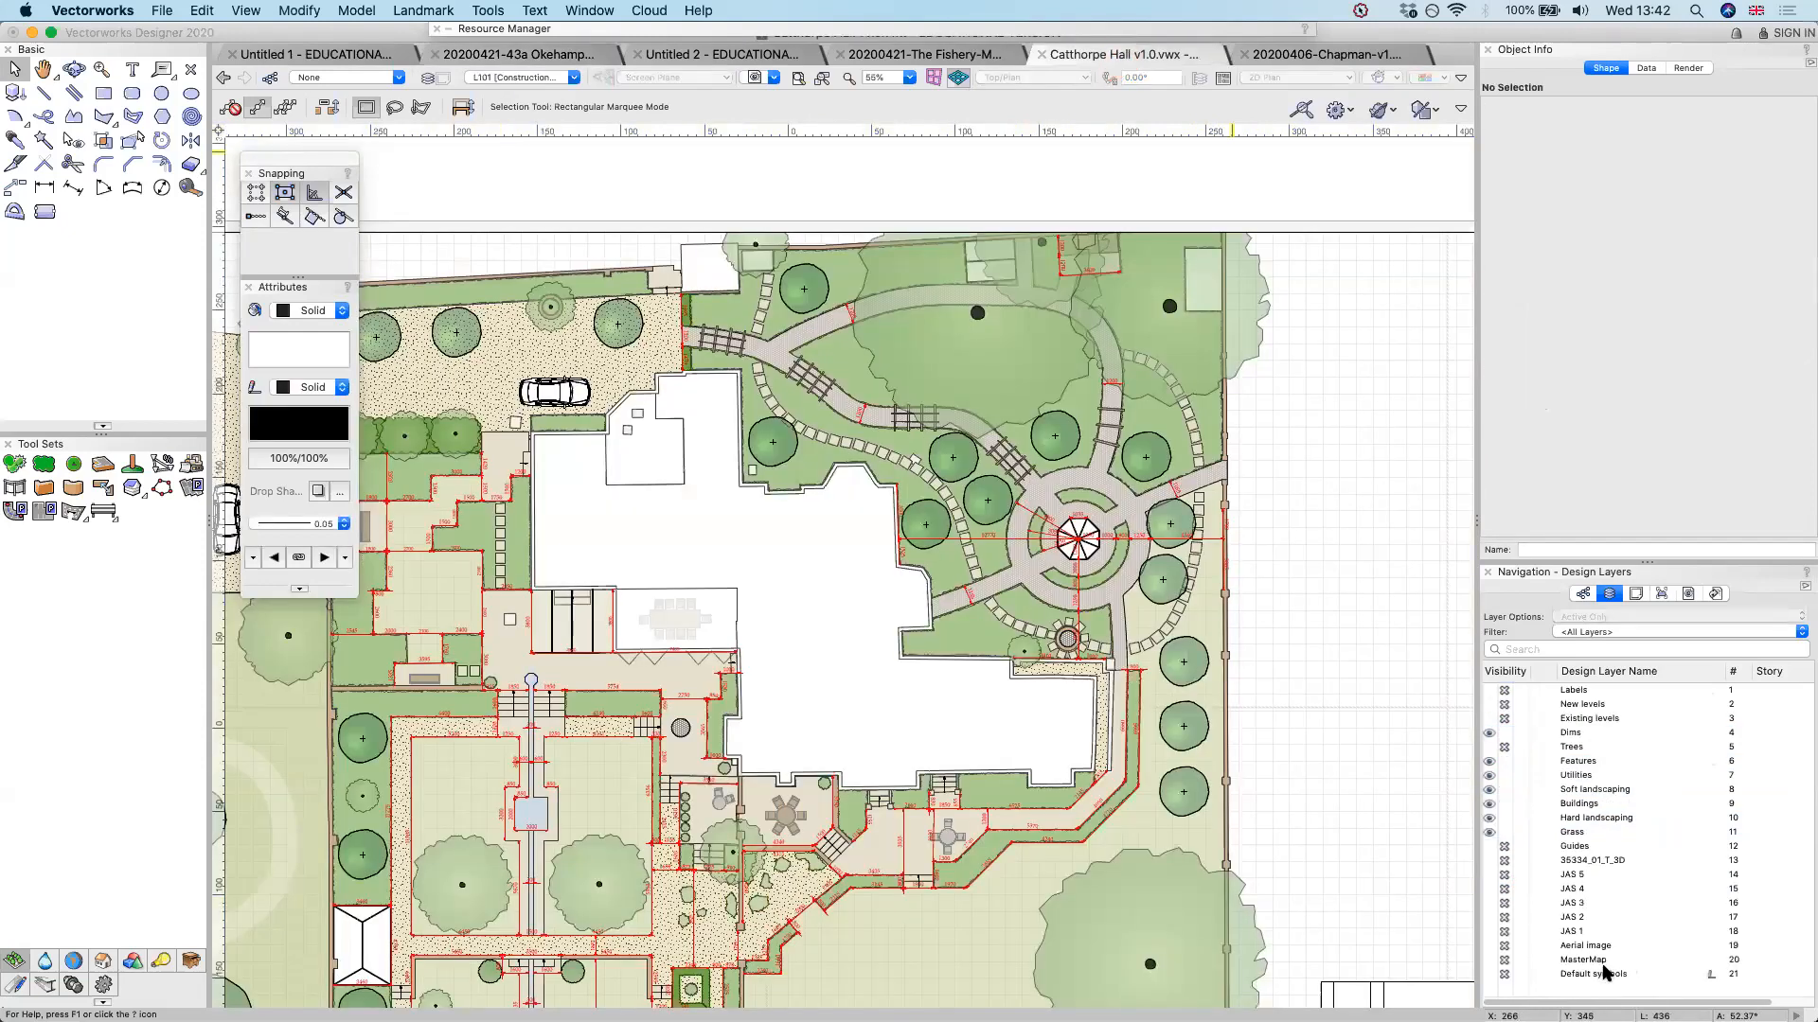
{"action": "left_click", "coordinate": [1572, 874]}
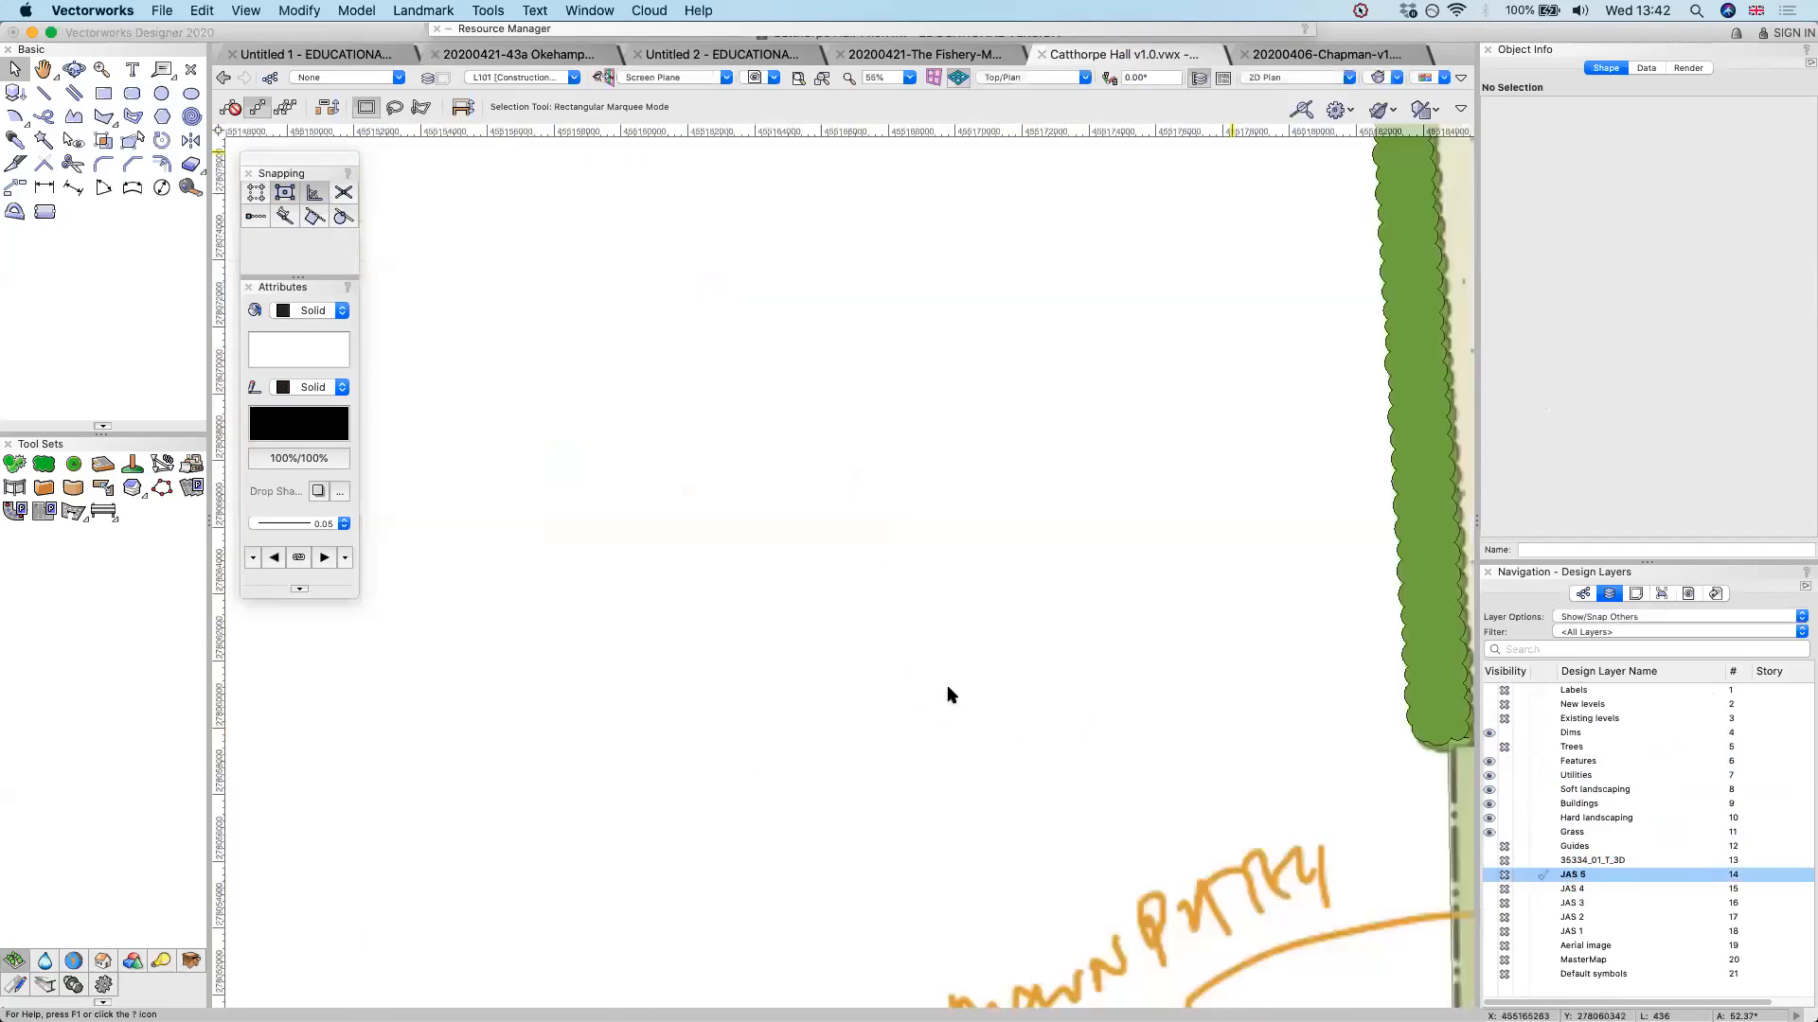
{"action": "scroll", "coordinate": [948, 688], "scroll_direction": "down", "scroll_amount": 10}
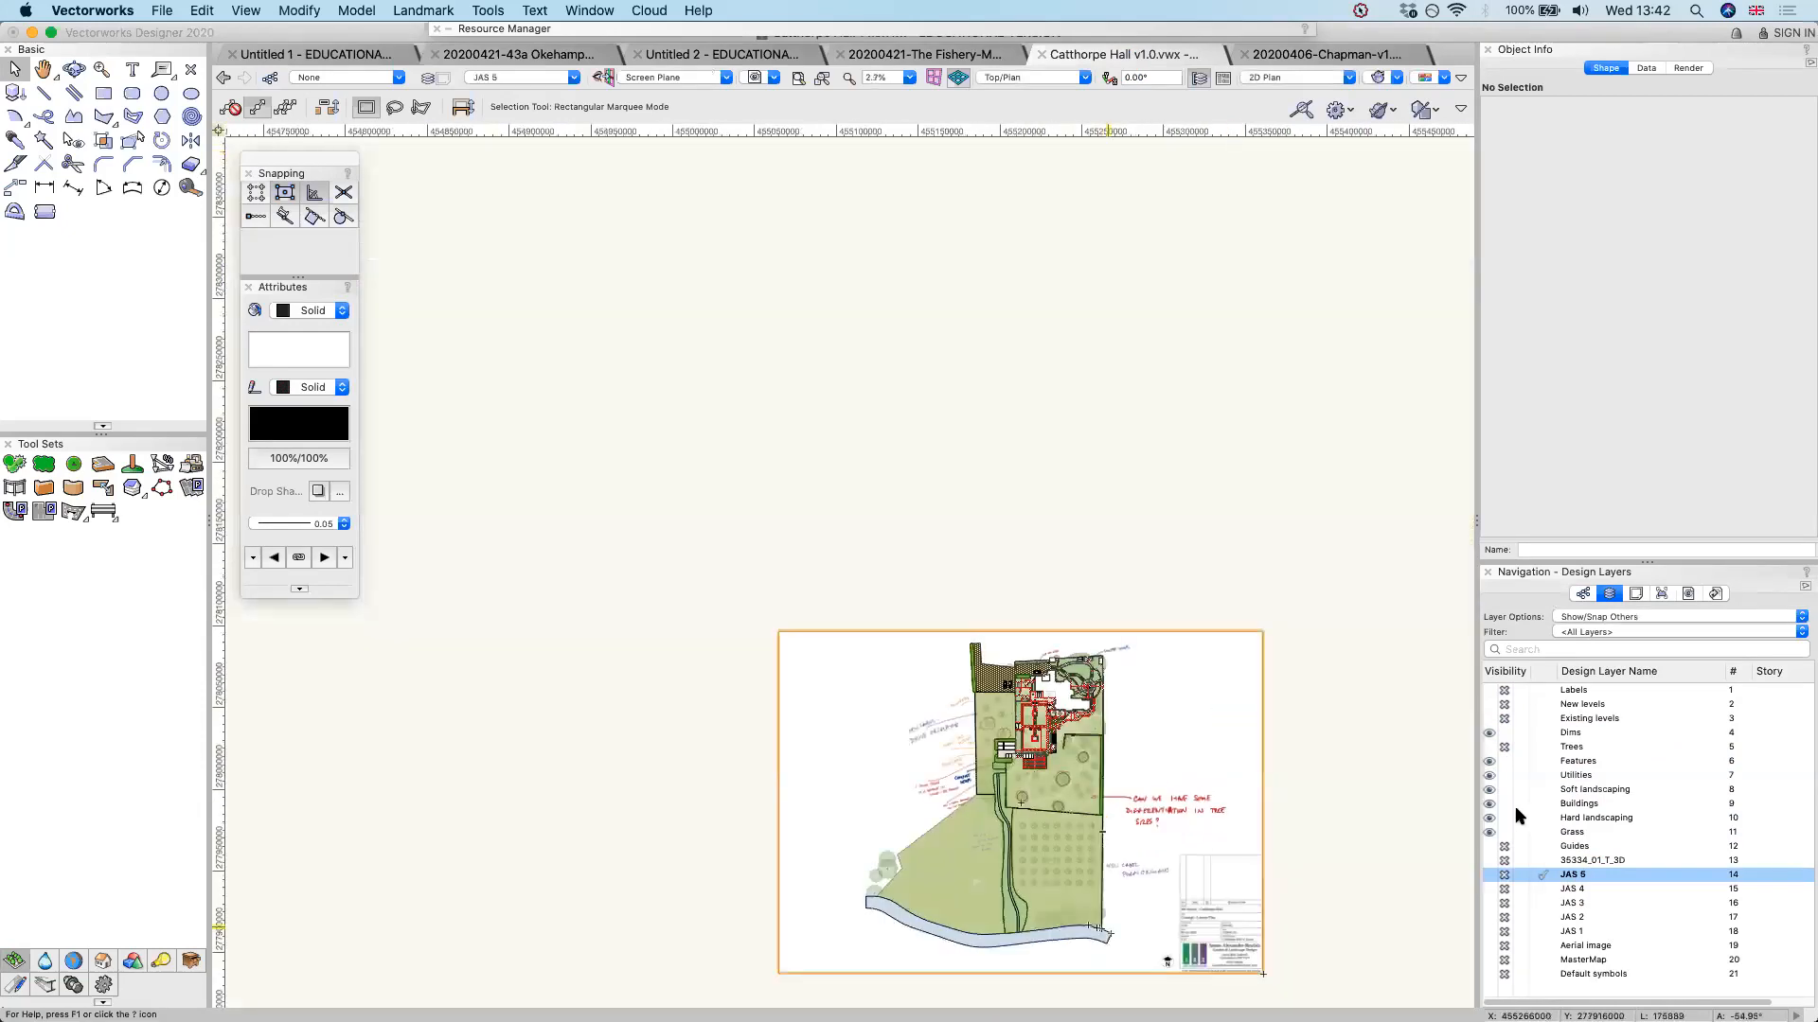
{"action": "scroll", "coordinate": [1107, 933], "scroll_direction": "up", "scroll_amount": 3}
{"action": "scroll", "coordinate": [1171, 720], "scroll_direction": "up", "scroll_amount": 1}
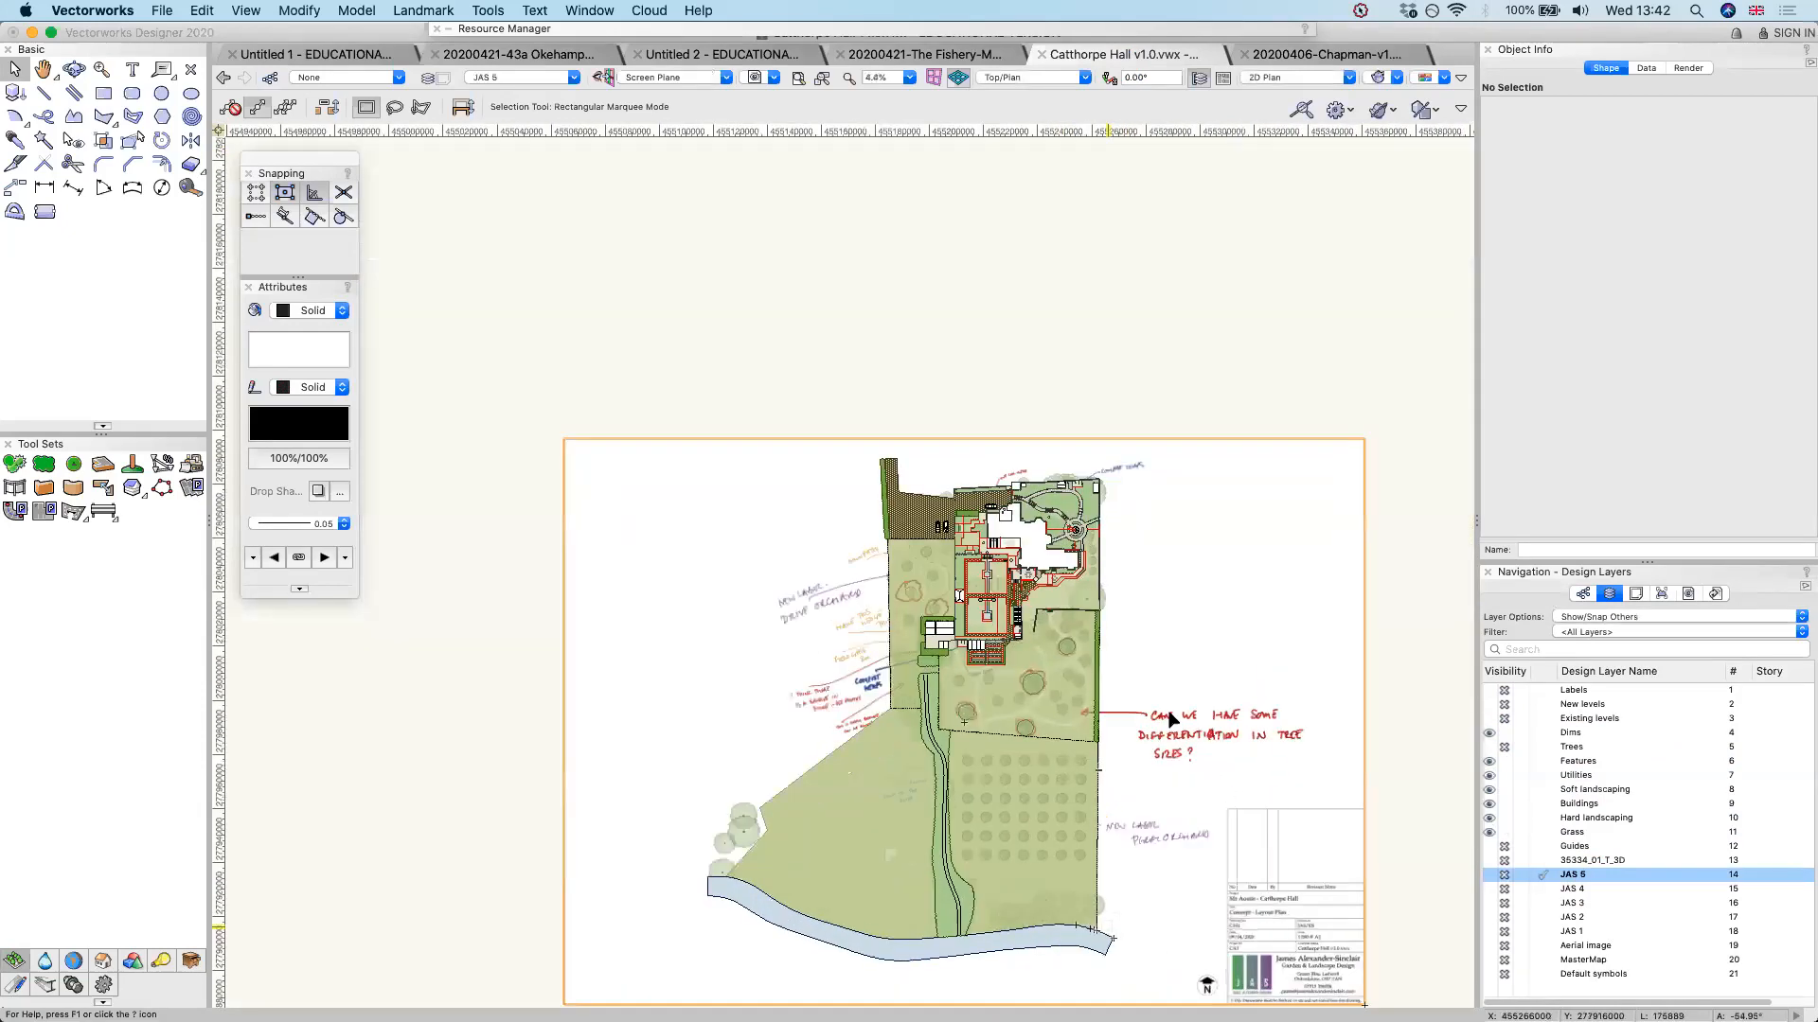
{"action": "scroll", "coordinate": [1171, 719], "scroll_direction": "up", "scroll_amount": 1}
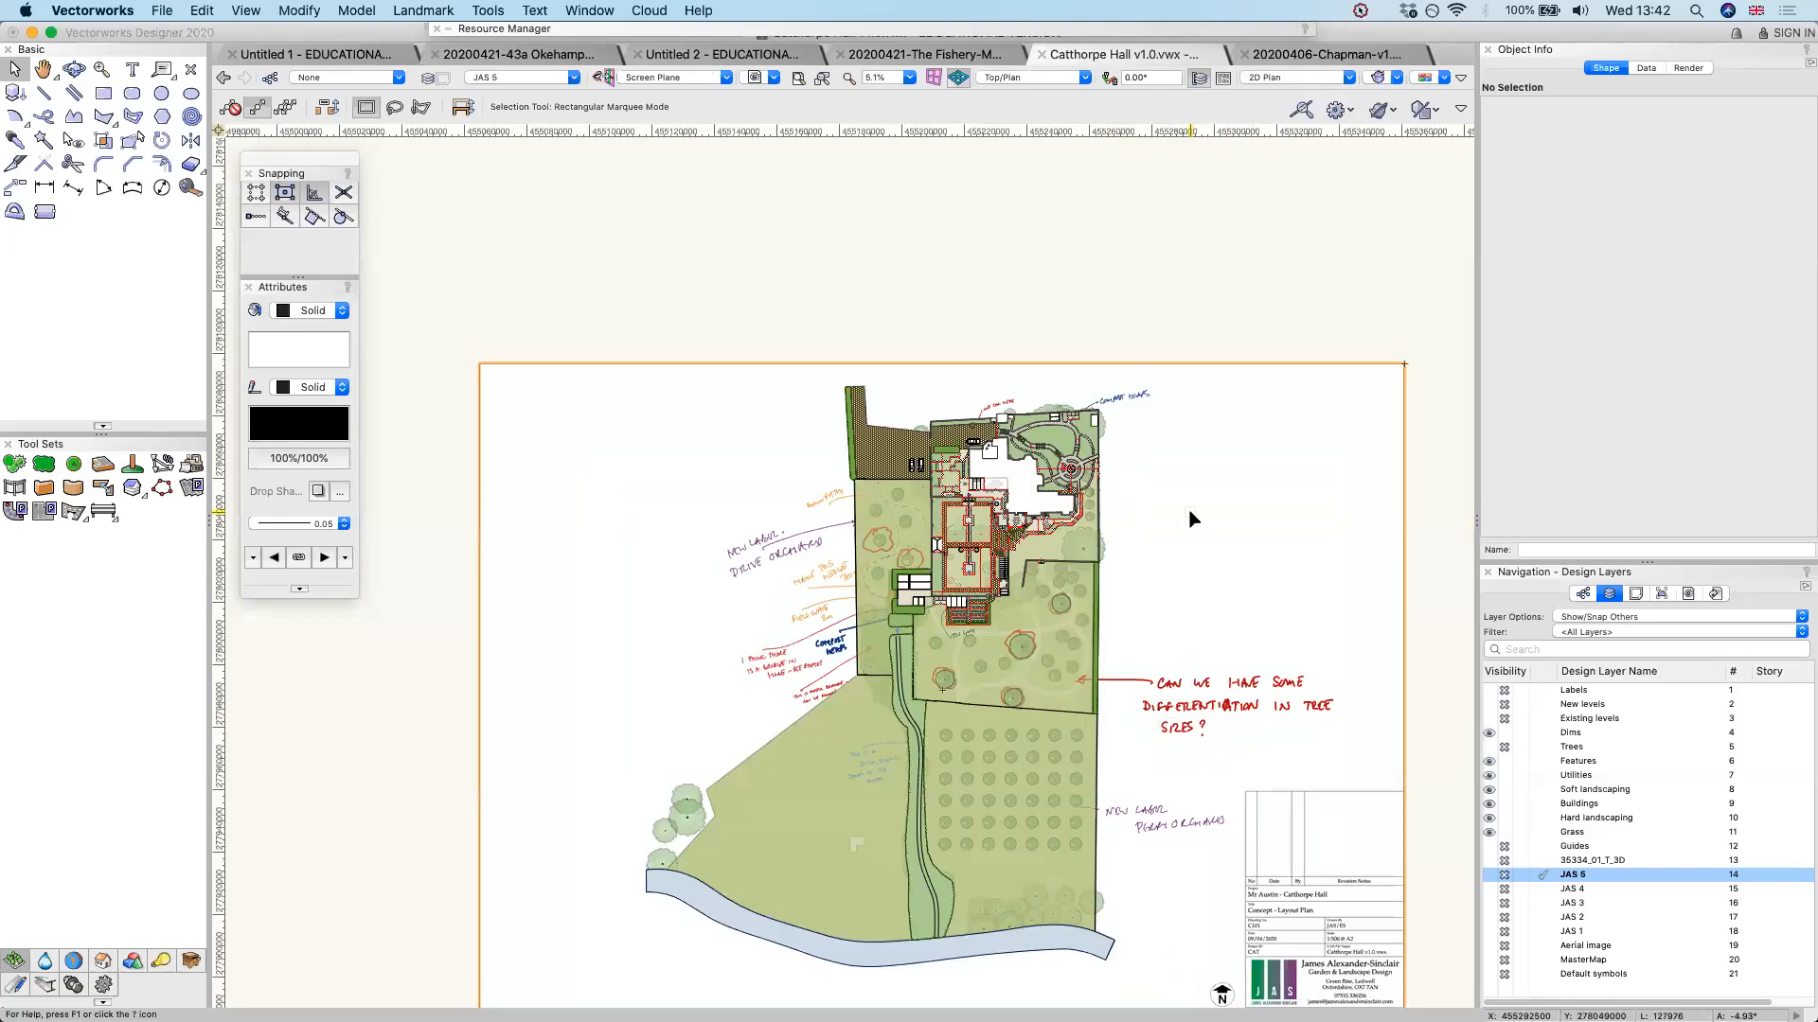
Make Grass the active design layer, hide the Dims layer and show the Trees layer in the Catthorpe Hall plan
{"action": "scroll", "coordinate": [1124, 327], "scroll_direction": "up", "scroll_amount": 1}
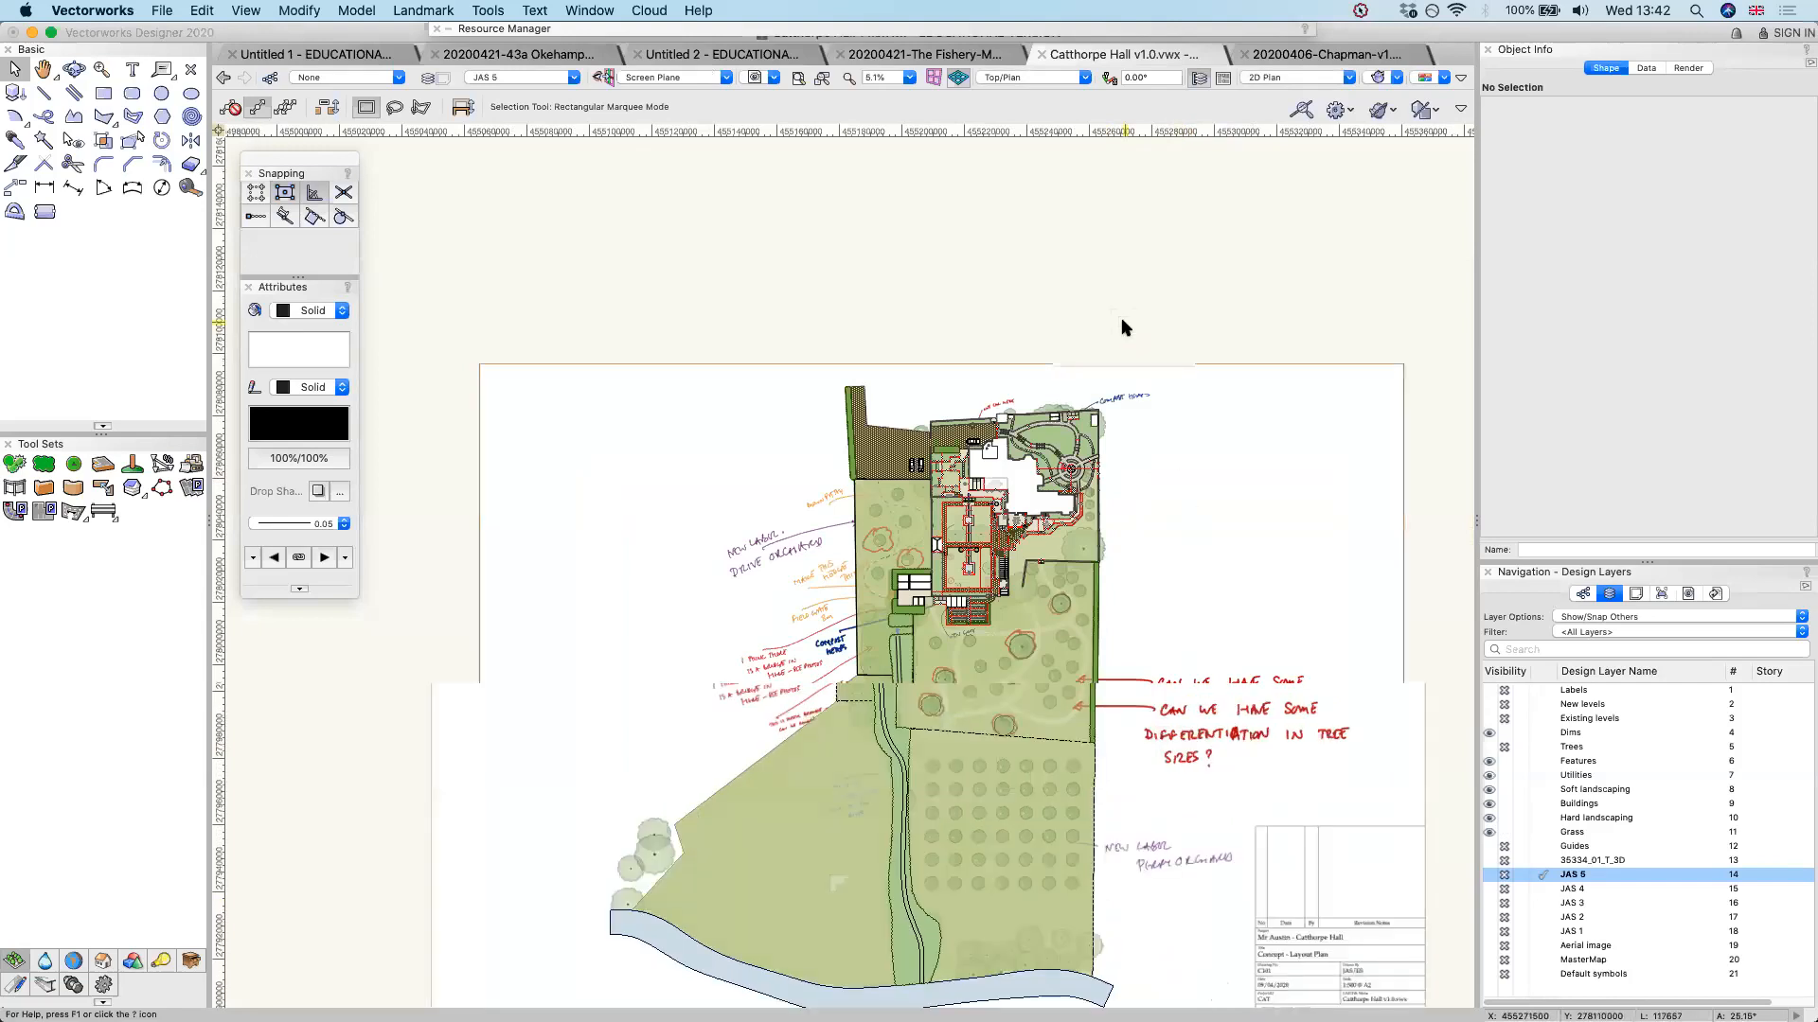
{"action": "scroll", "coordinate": [1125, 328], "scroll_direction": "up", "scroll_amount": 1}
{"action": "scroll", "coordinate": [1124, 328], "scroll_direction": "up", "scroll_amount": 1}
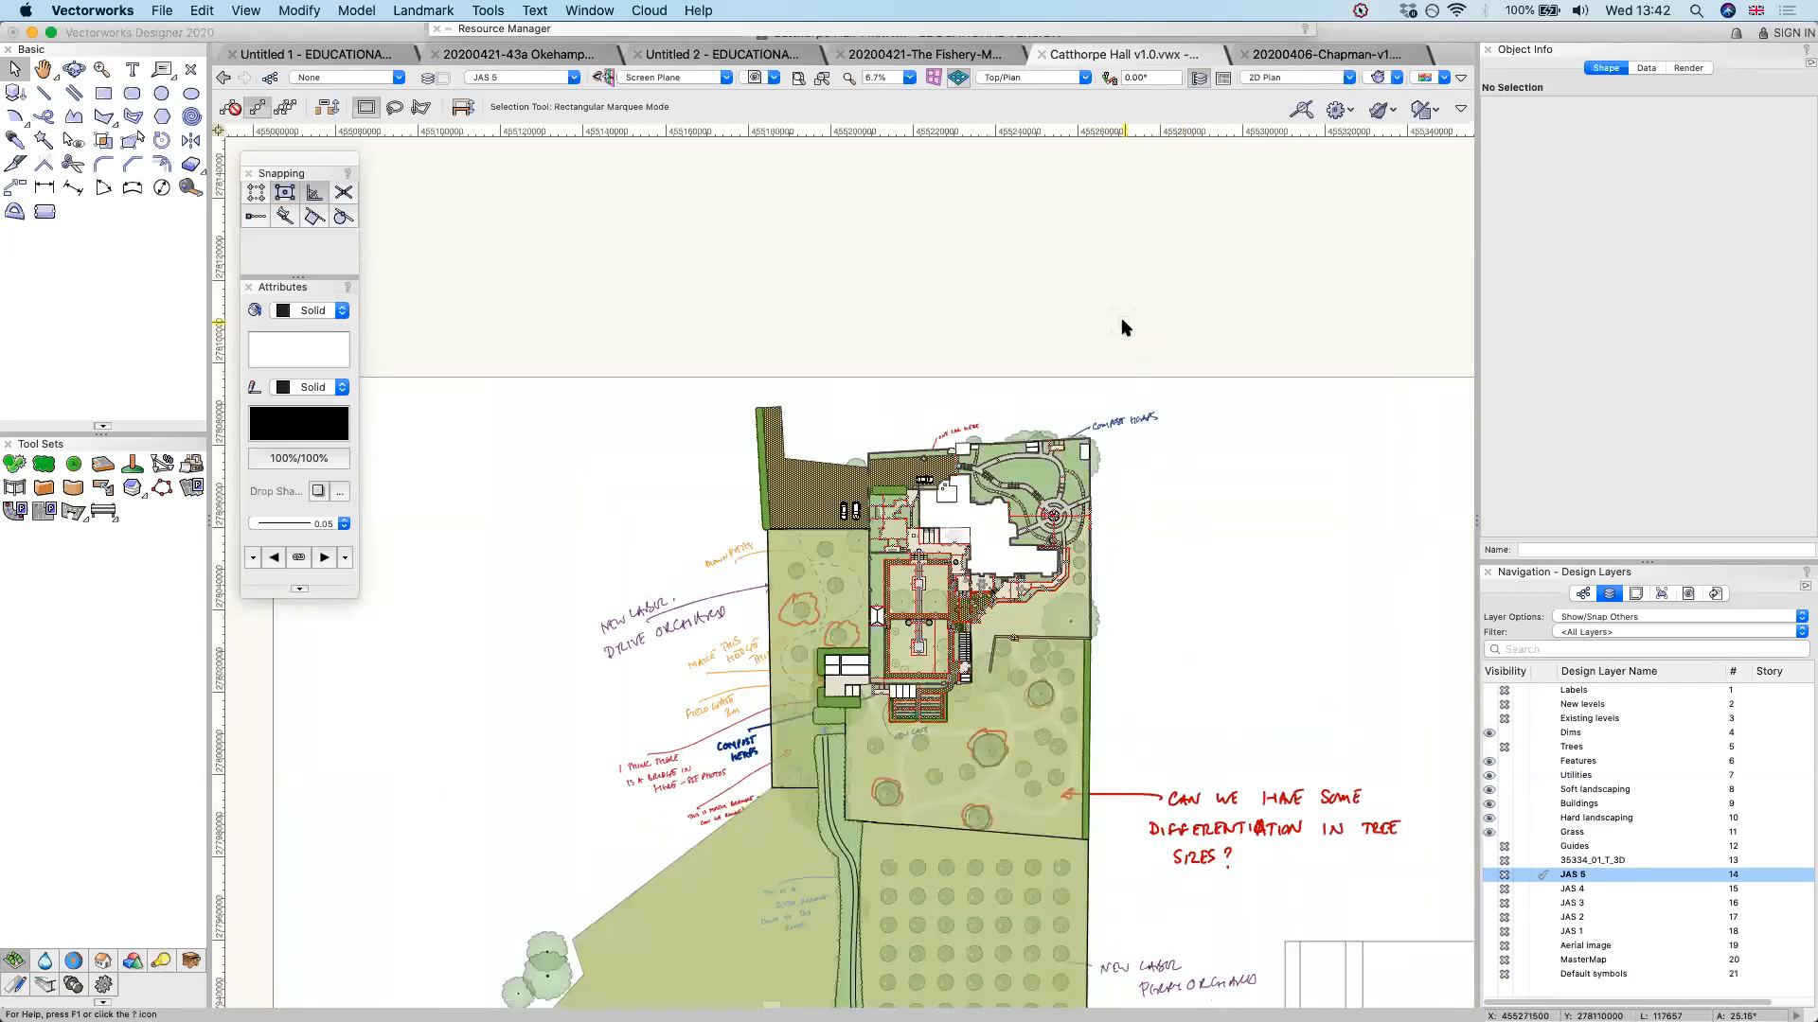
{"action": "left_click", "coordinate": [1573, 832]}
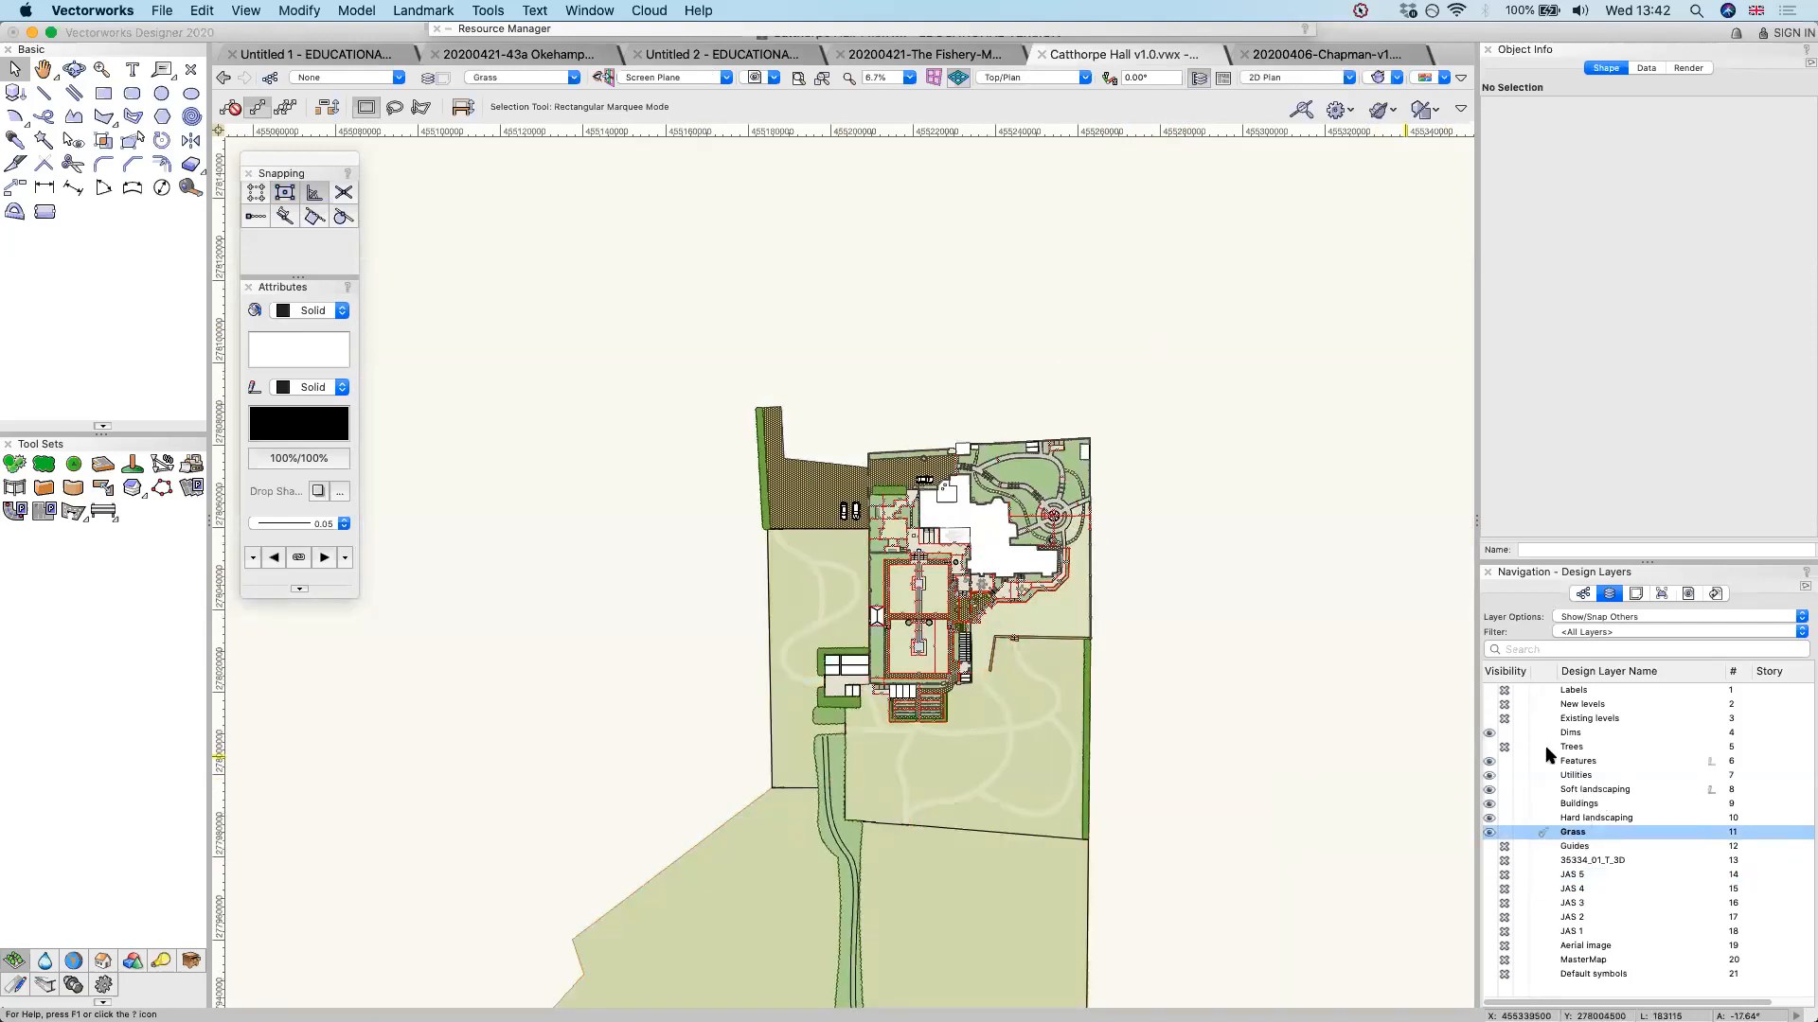
{"action": "left_click", "coordinate": [1504, 733]}
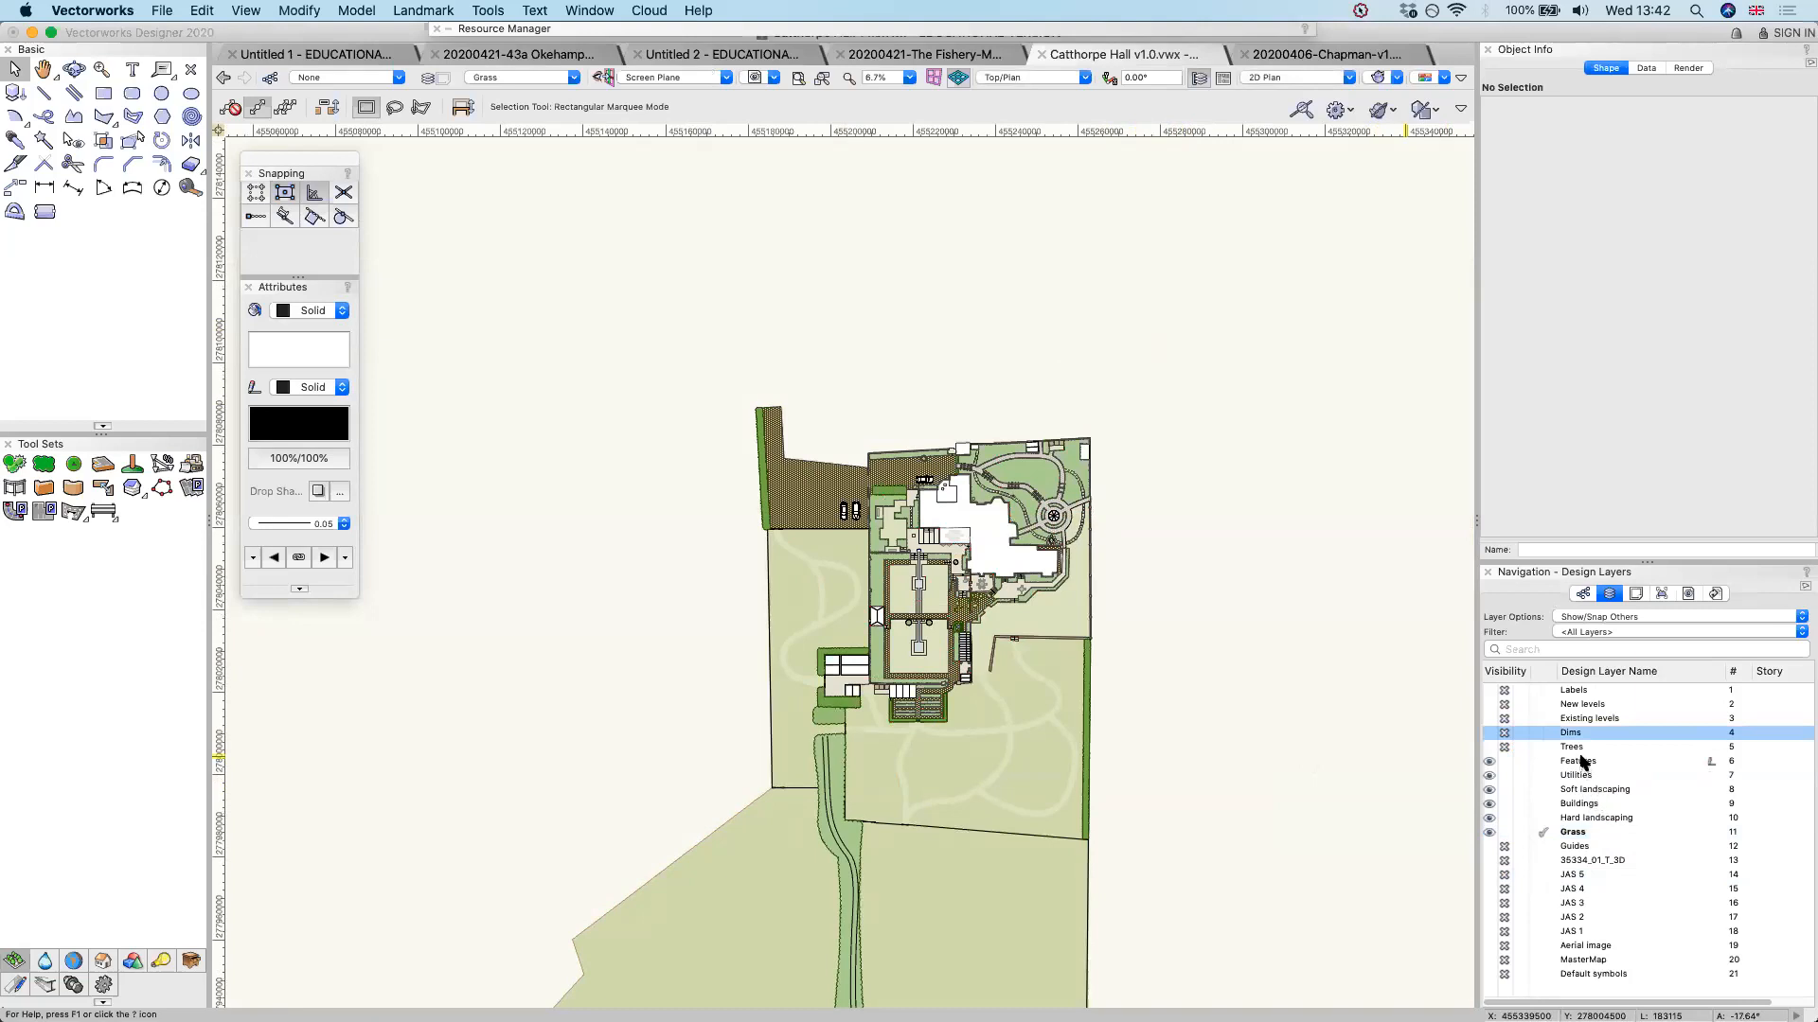
{"action": "left_click", "coordinate": [1488, 749]}
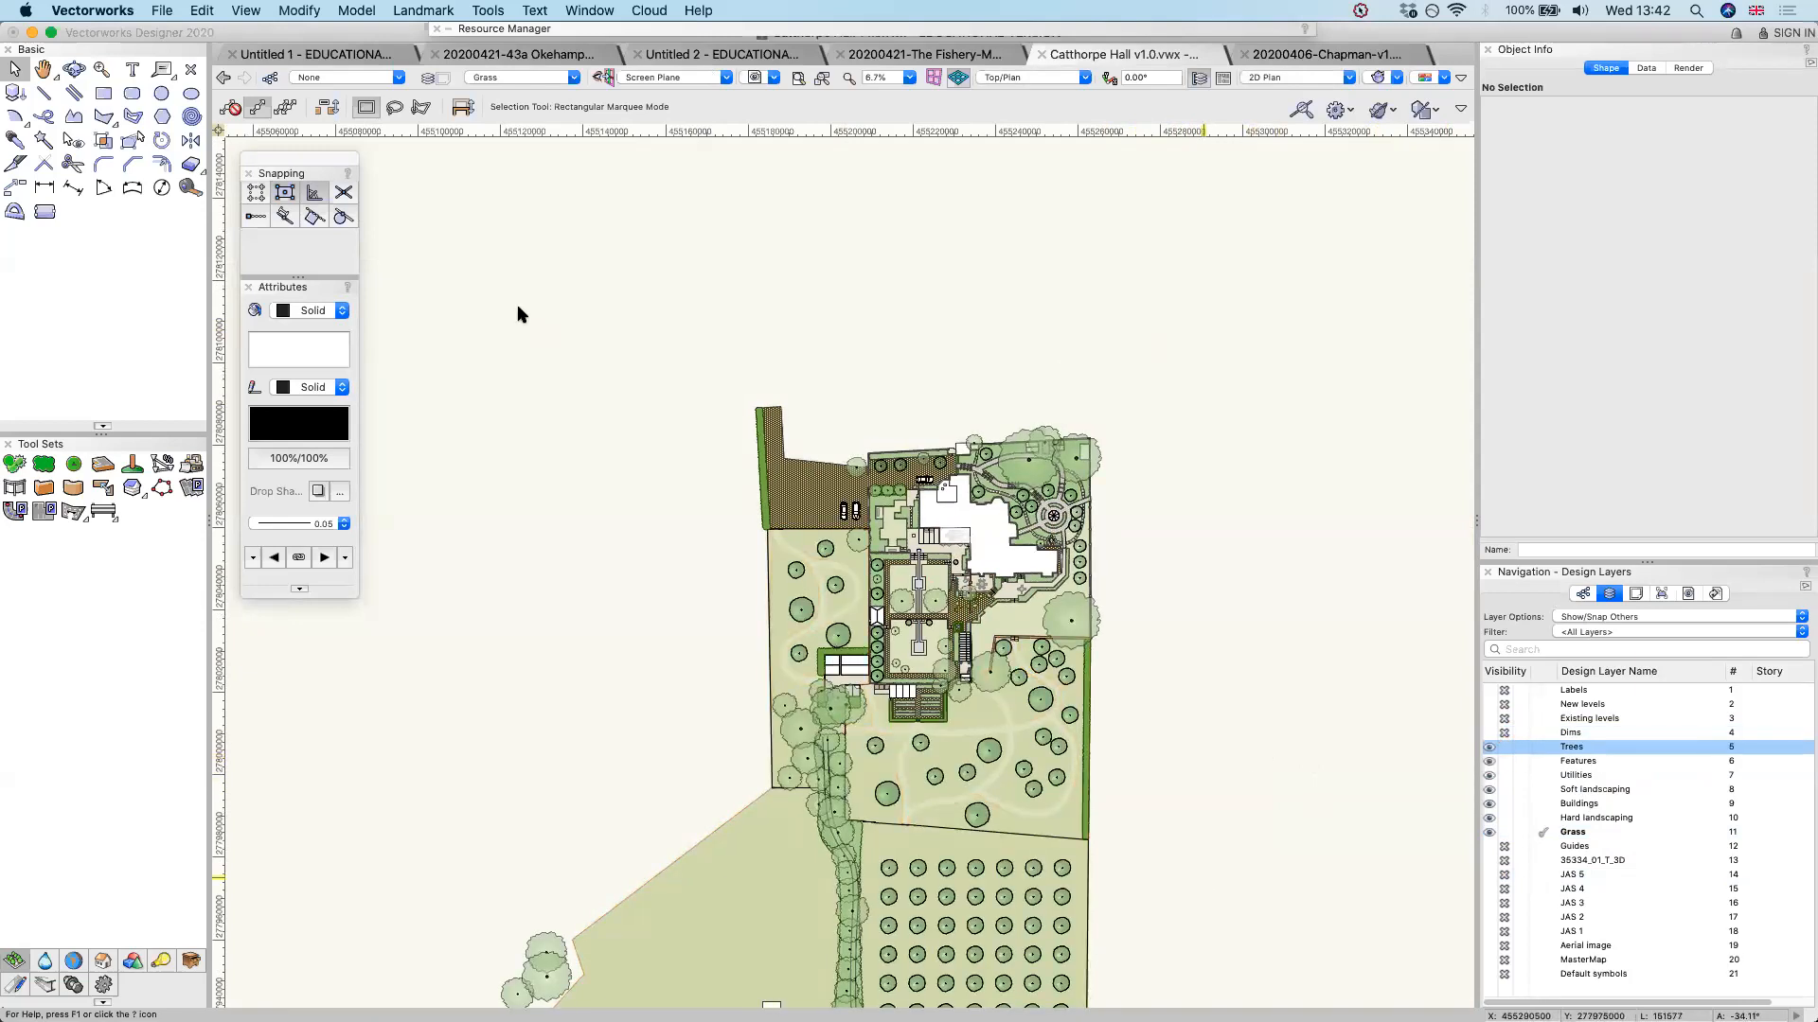
Activate the Trees design layer, select every tree on it and clear the selection again near the main house
{"action": "scroll", "coordinate": [518, 306], "scroll_direction": "up", "scroll_amount": 2}
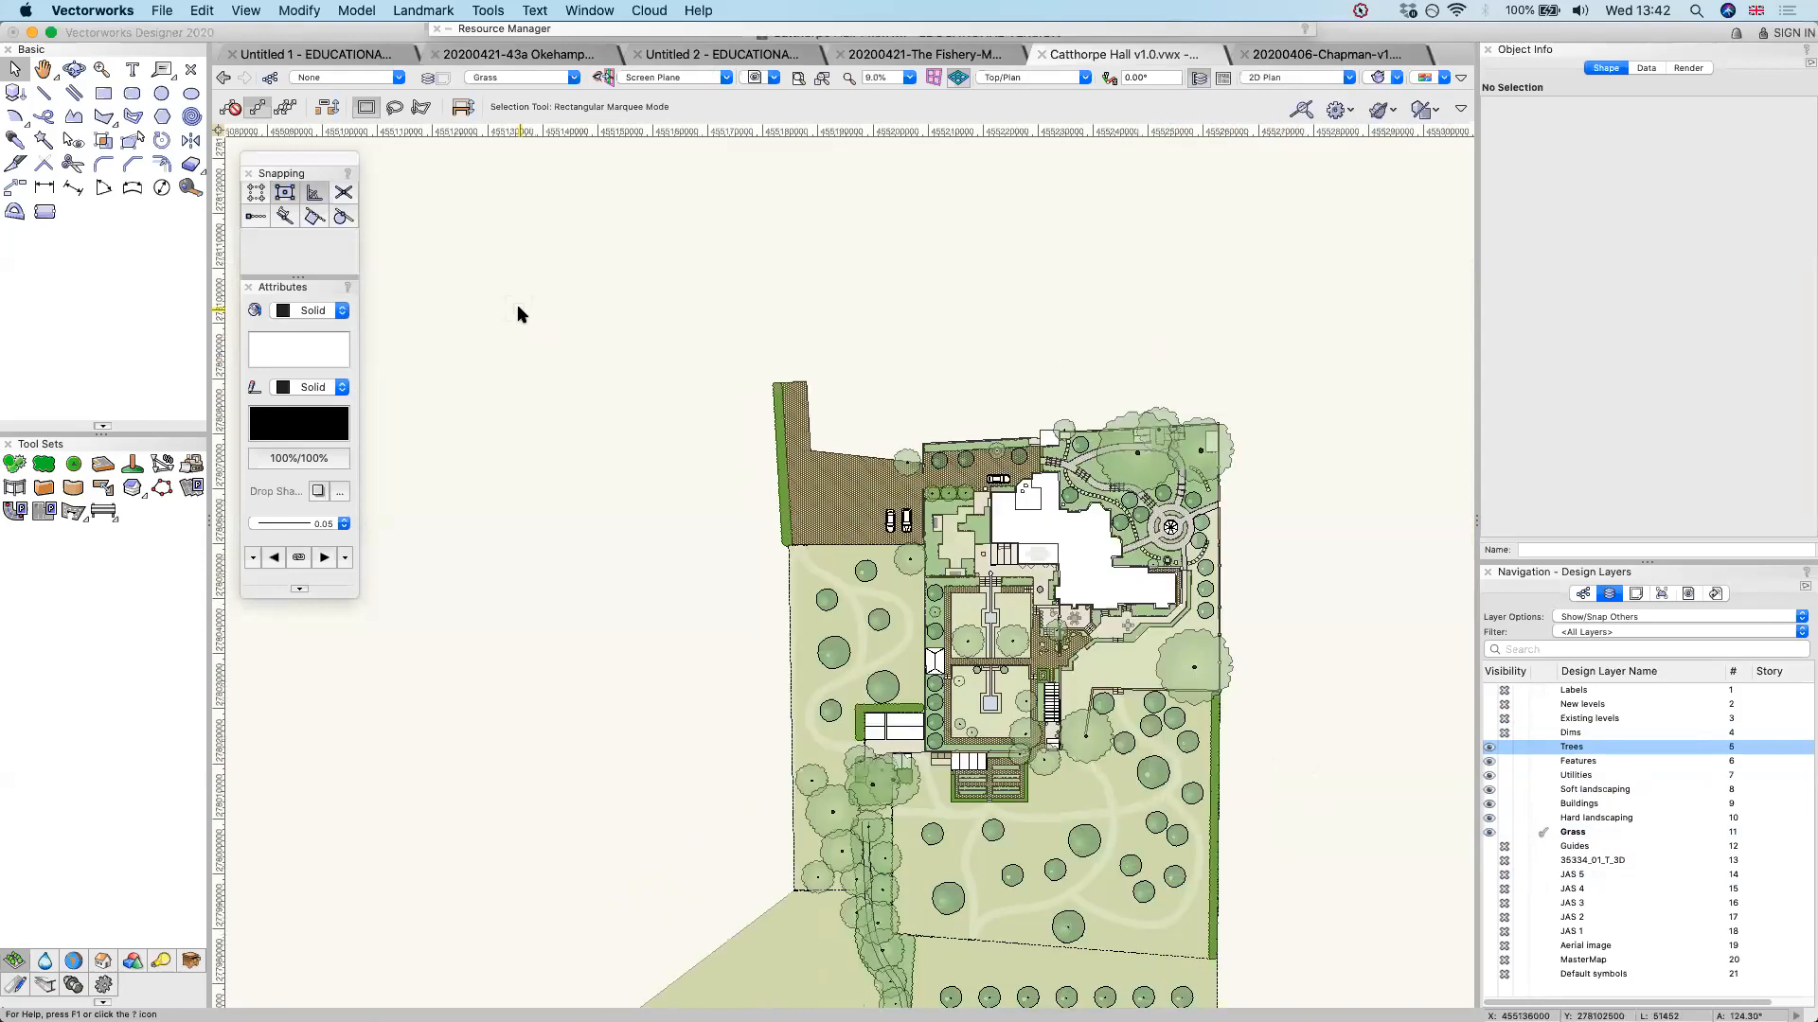
{"action": "scroll", "coordinate": [516, 314], "scroll_direction": "up", "scroll_amount": 1}
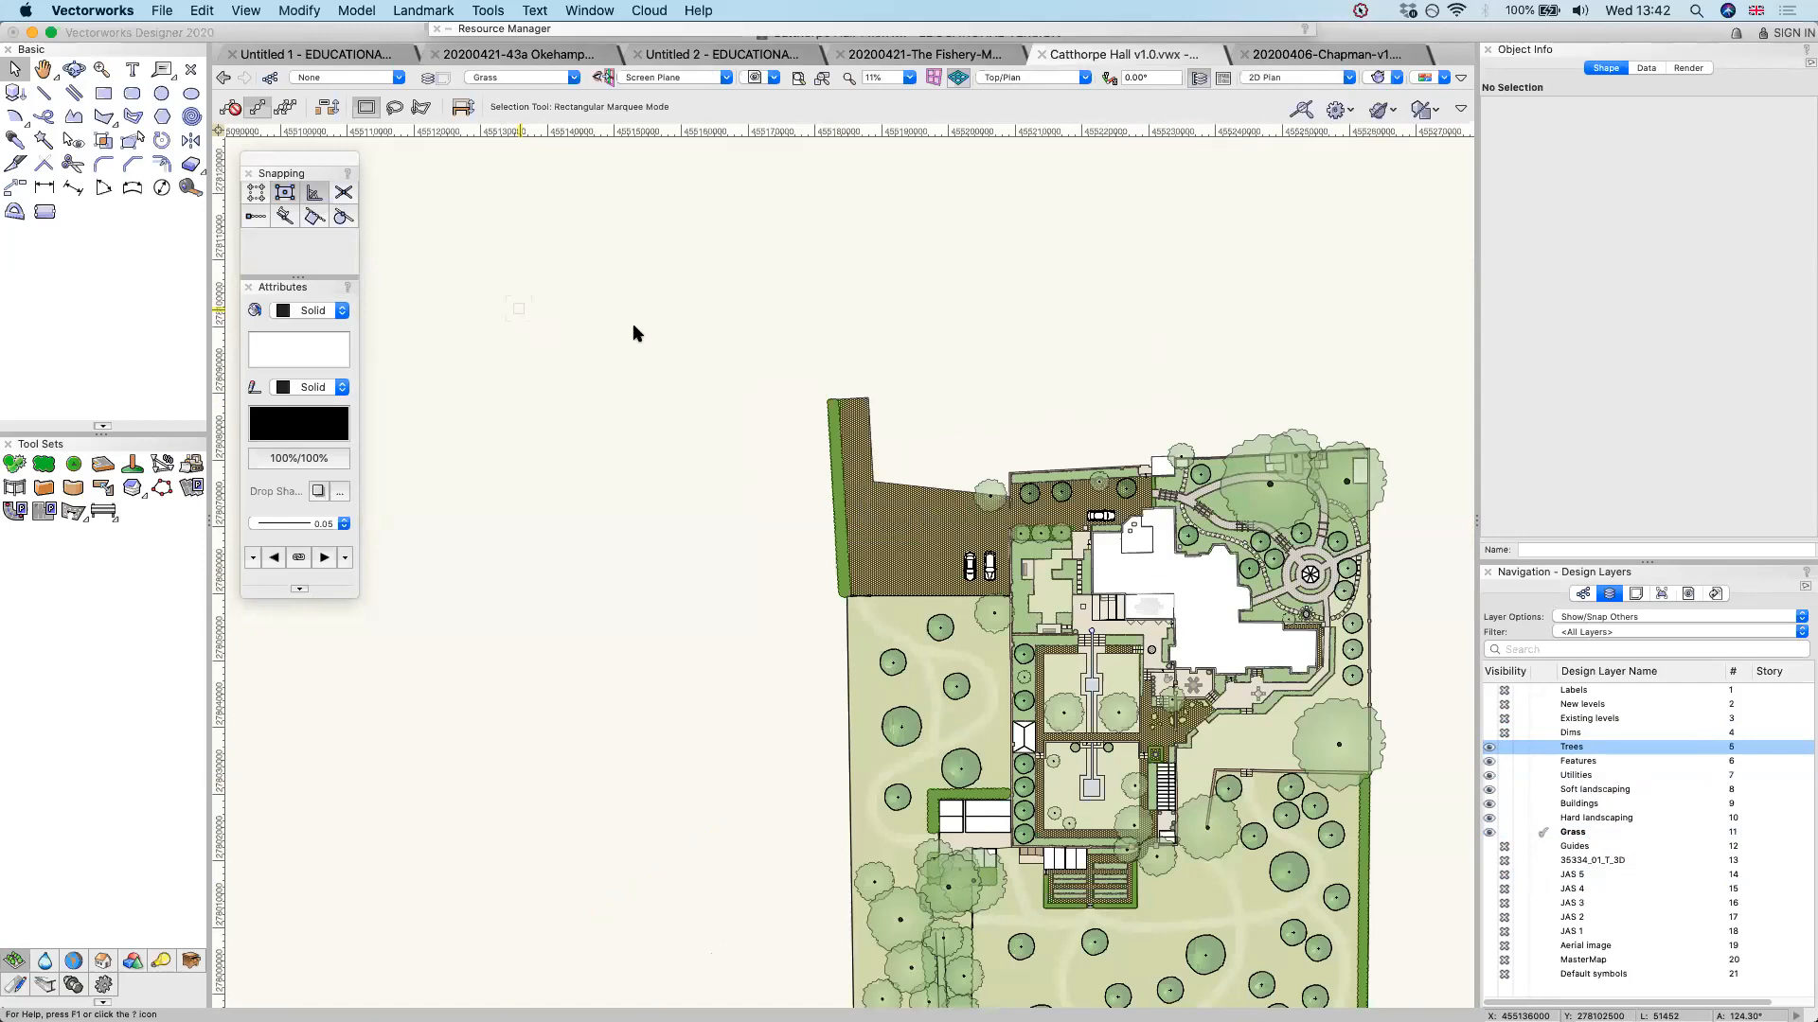
{"action": "left_click", "coordinate": [1547, 748]}
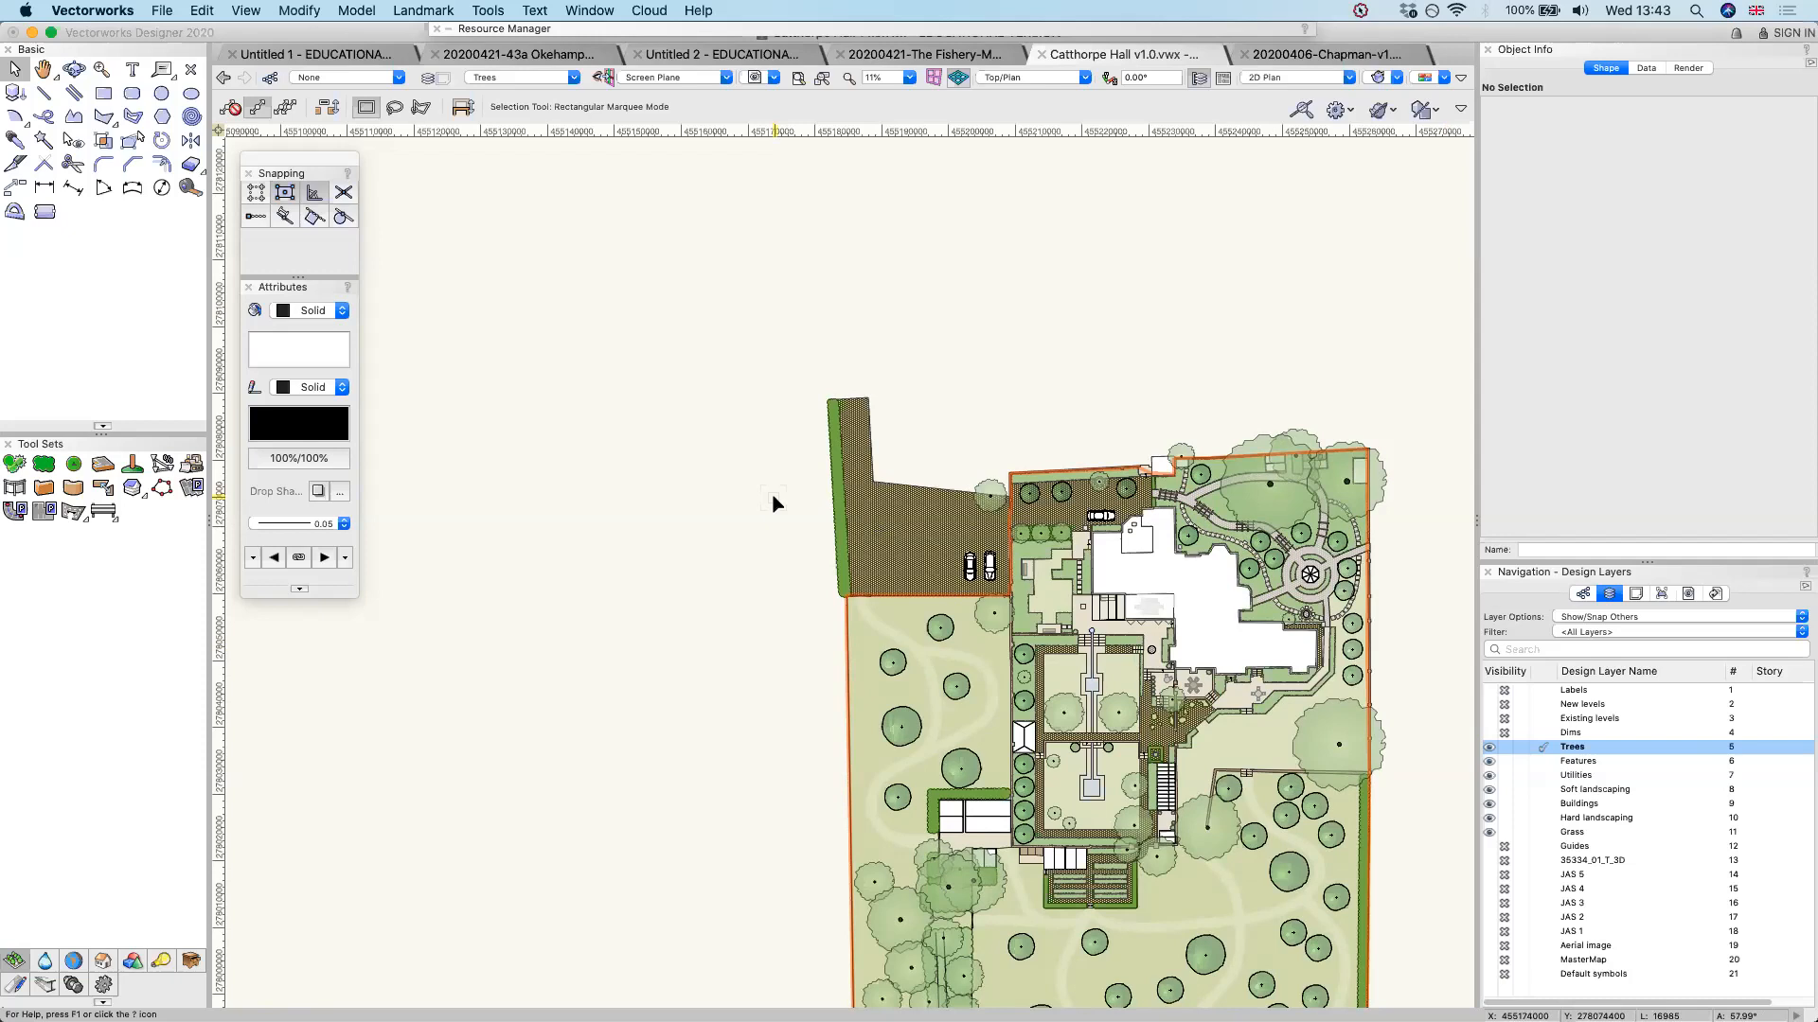
{"action": "key", "text": "super+a"}
{"action": "key", "text": "space"}
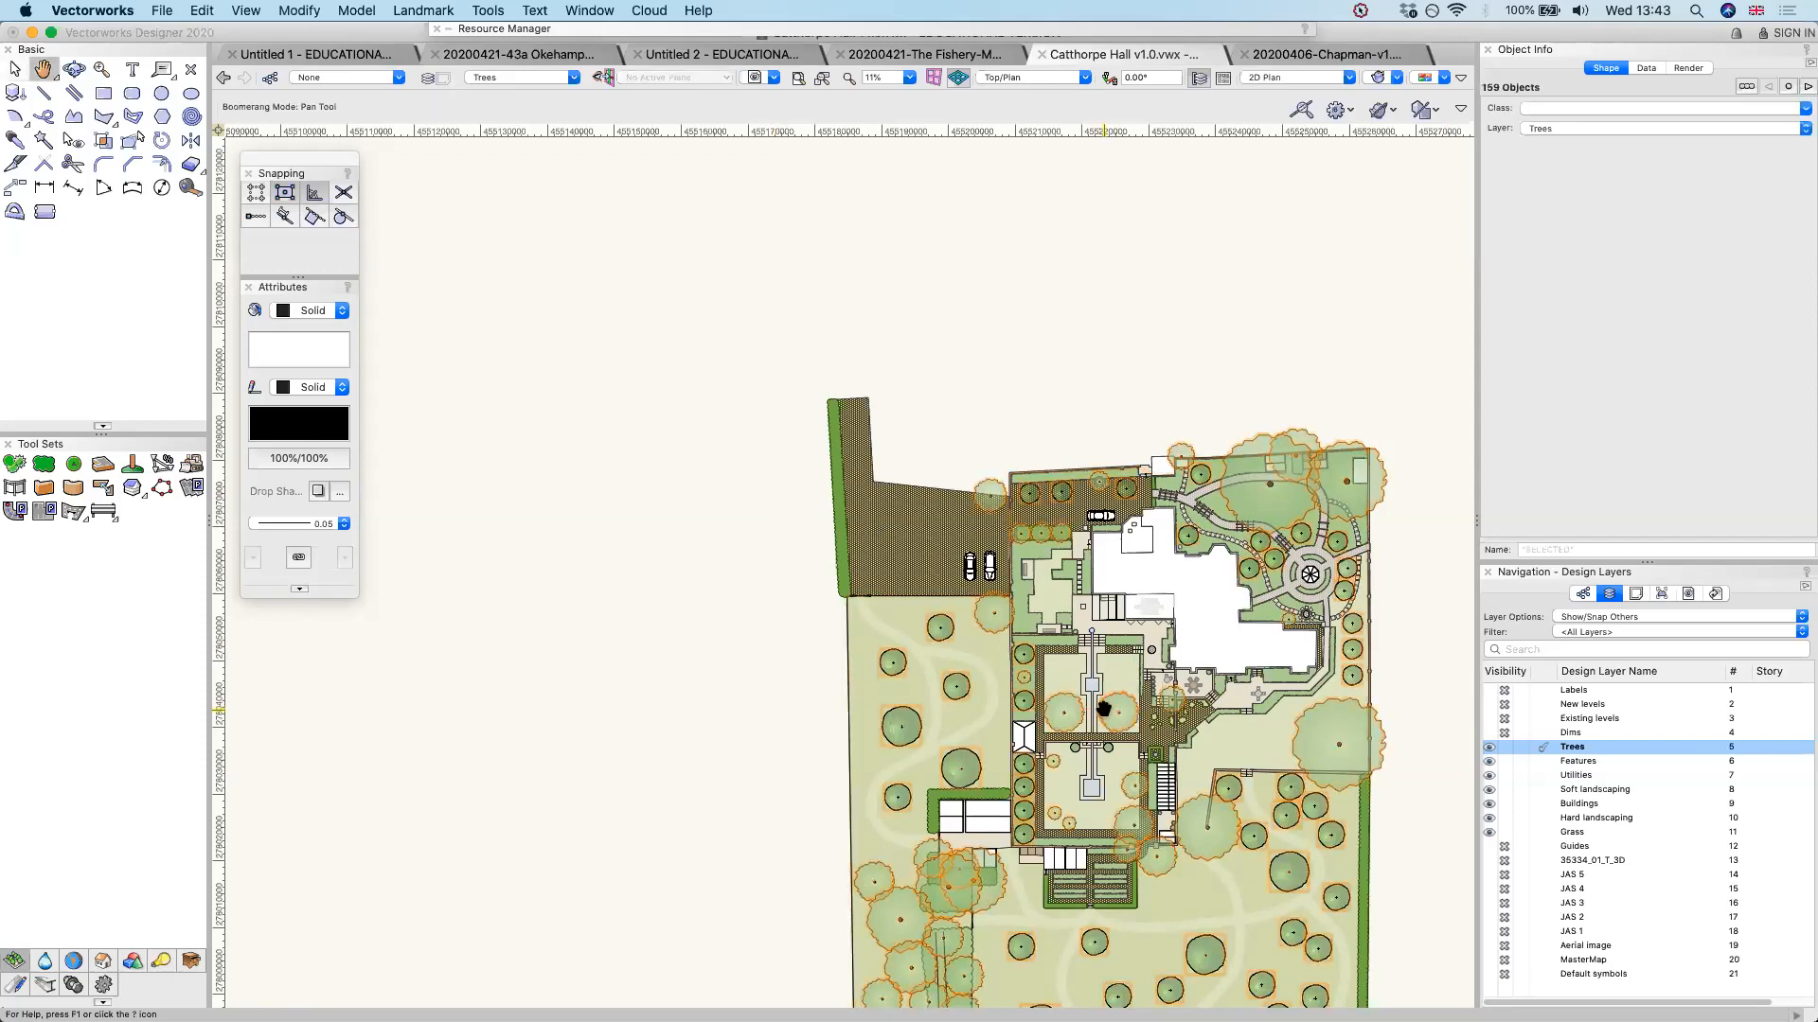
{"action": "middle_click_drag", "start_coordinate": [1103, 709], "coordinate": [855, 383]}
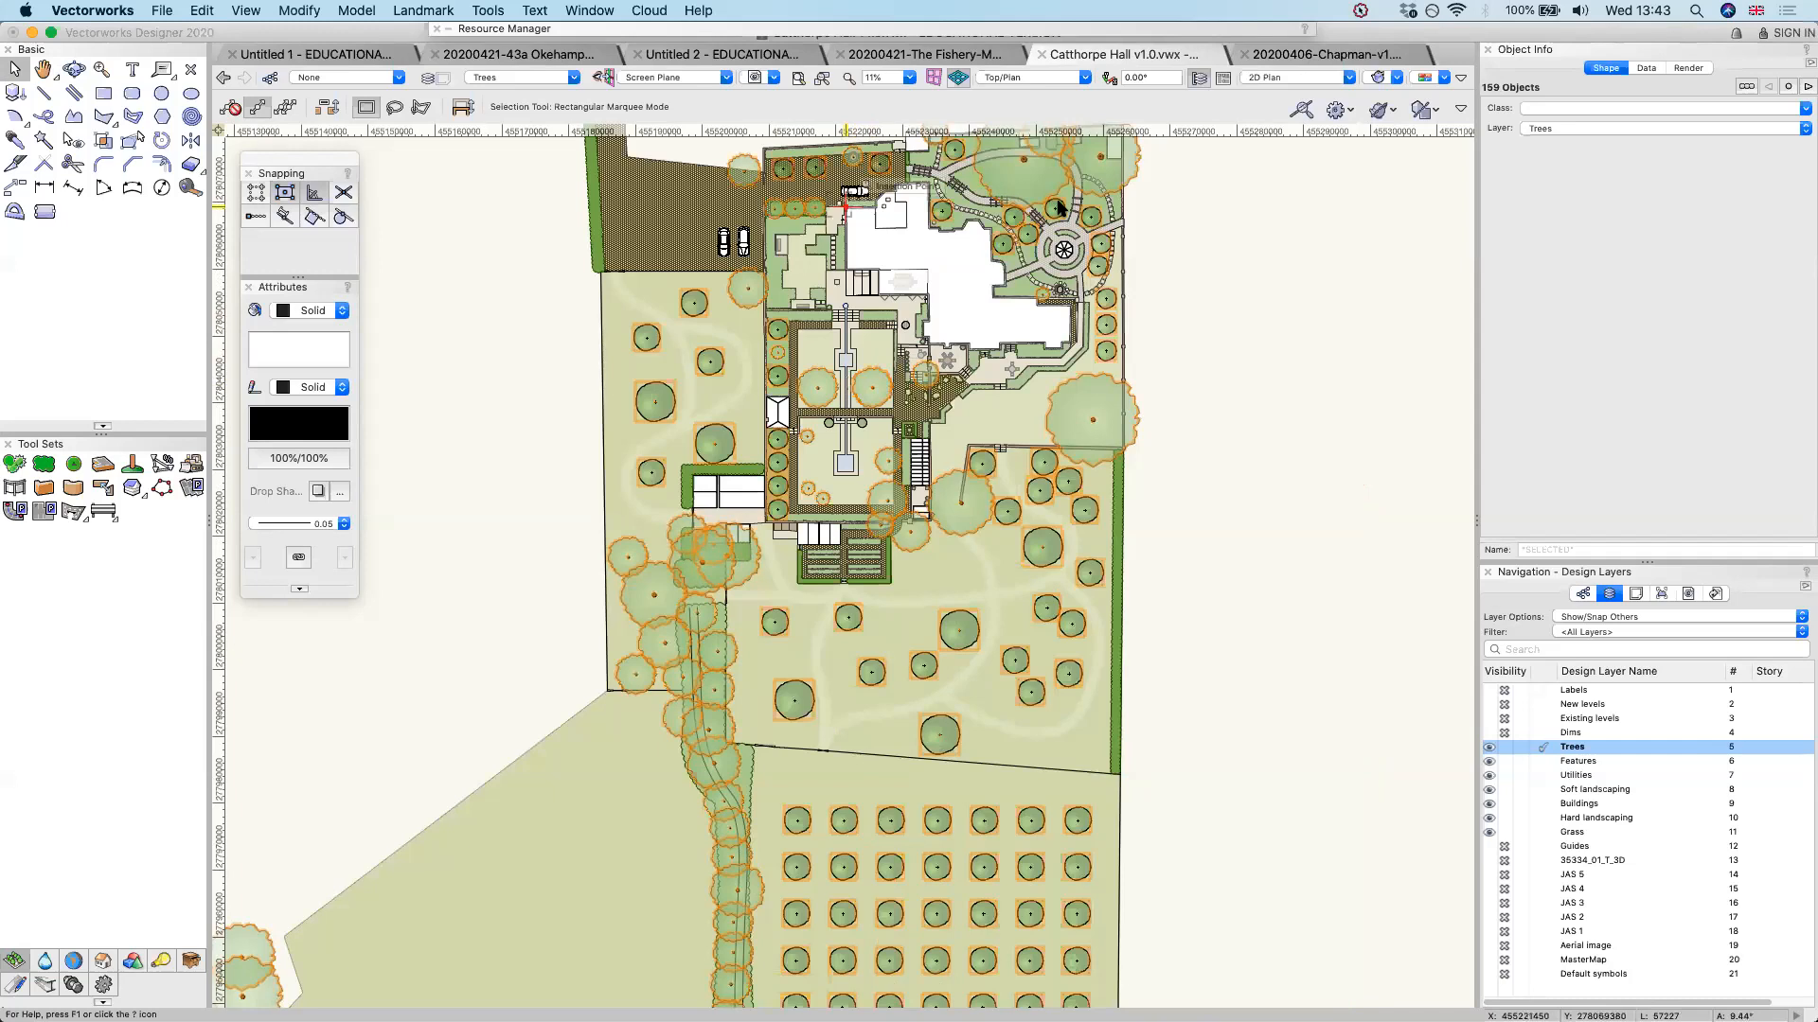
{"action": "scroll", "coordinate": [1063, 213], "scroll_direction": "up", "scroll_amount": 1}
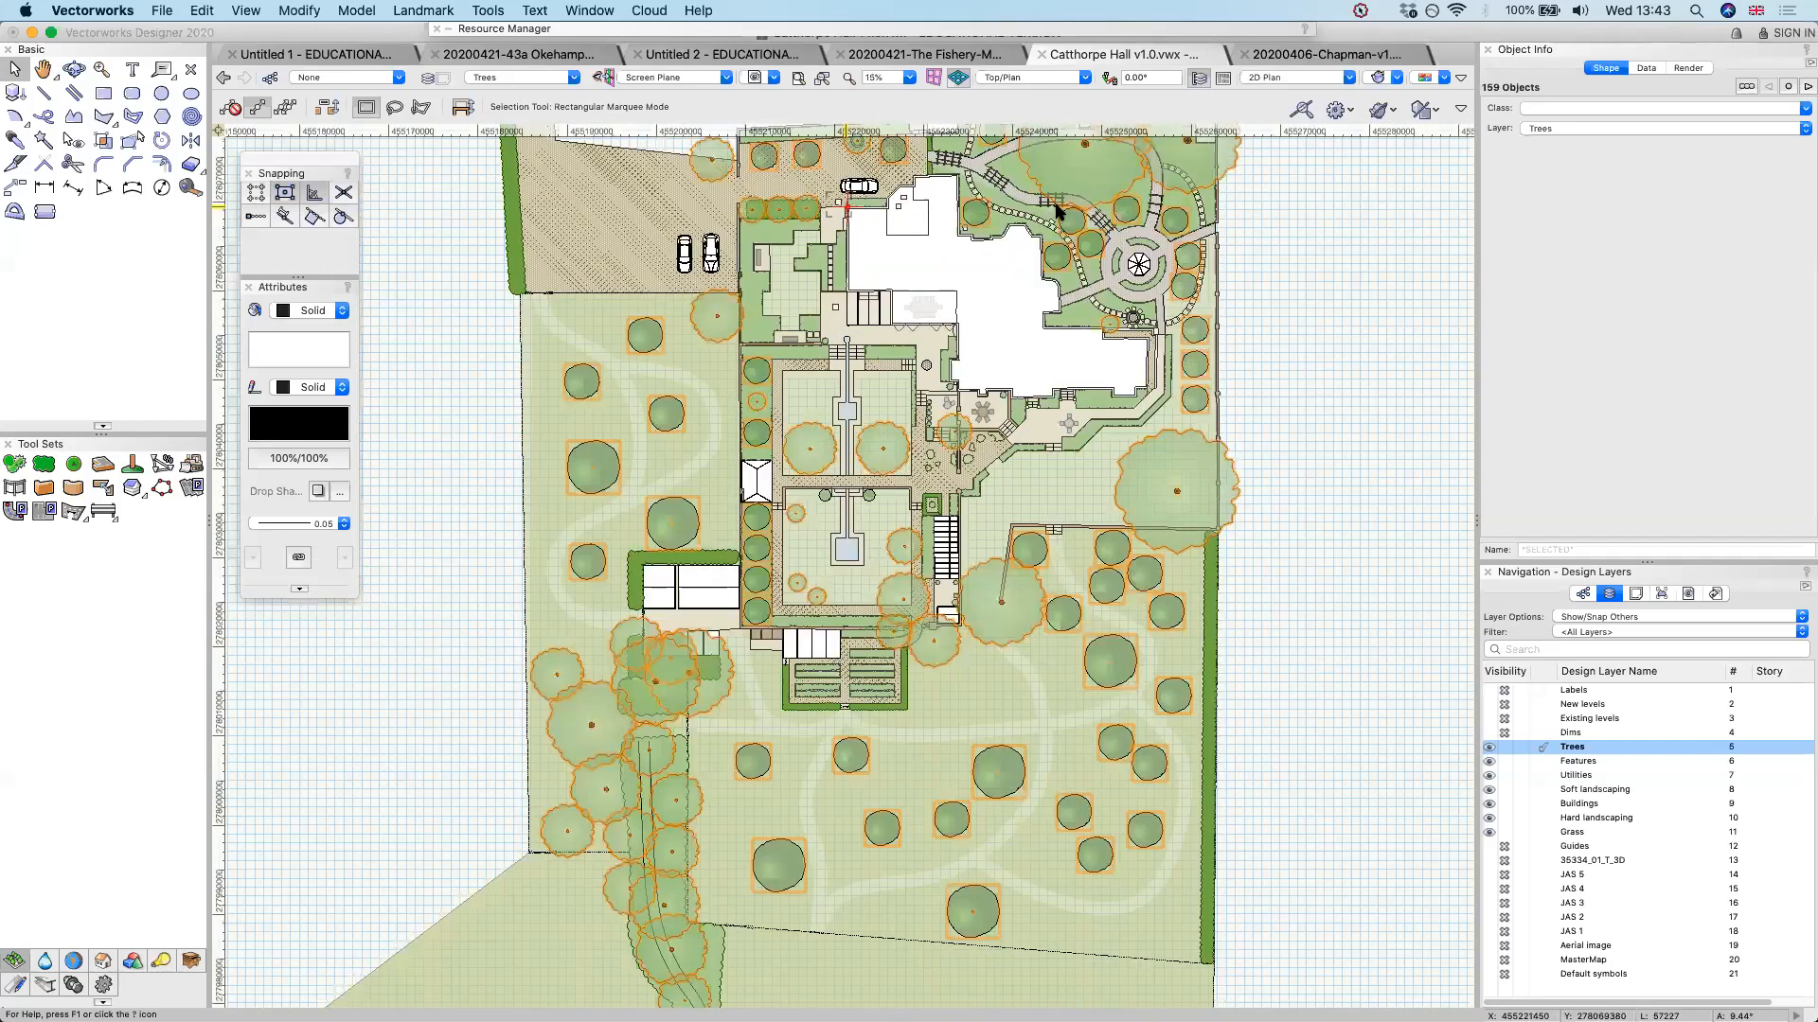
{"action": "scroll", "coordinate": [1002, 203], "scroll_direction": "up", "scroll_amount": 5}
{"action": "left_click", "coordinate": [1002, 203]}
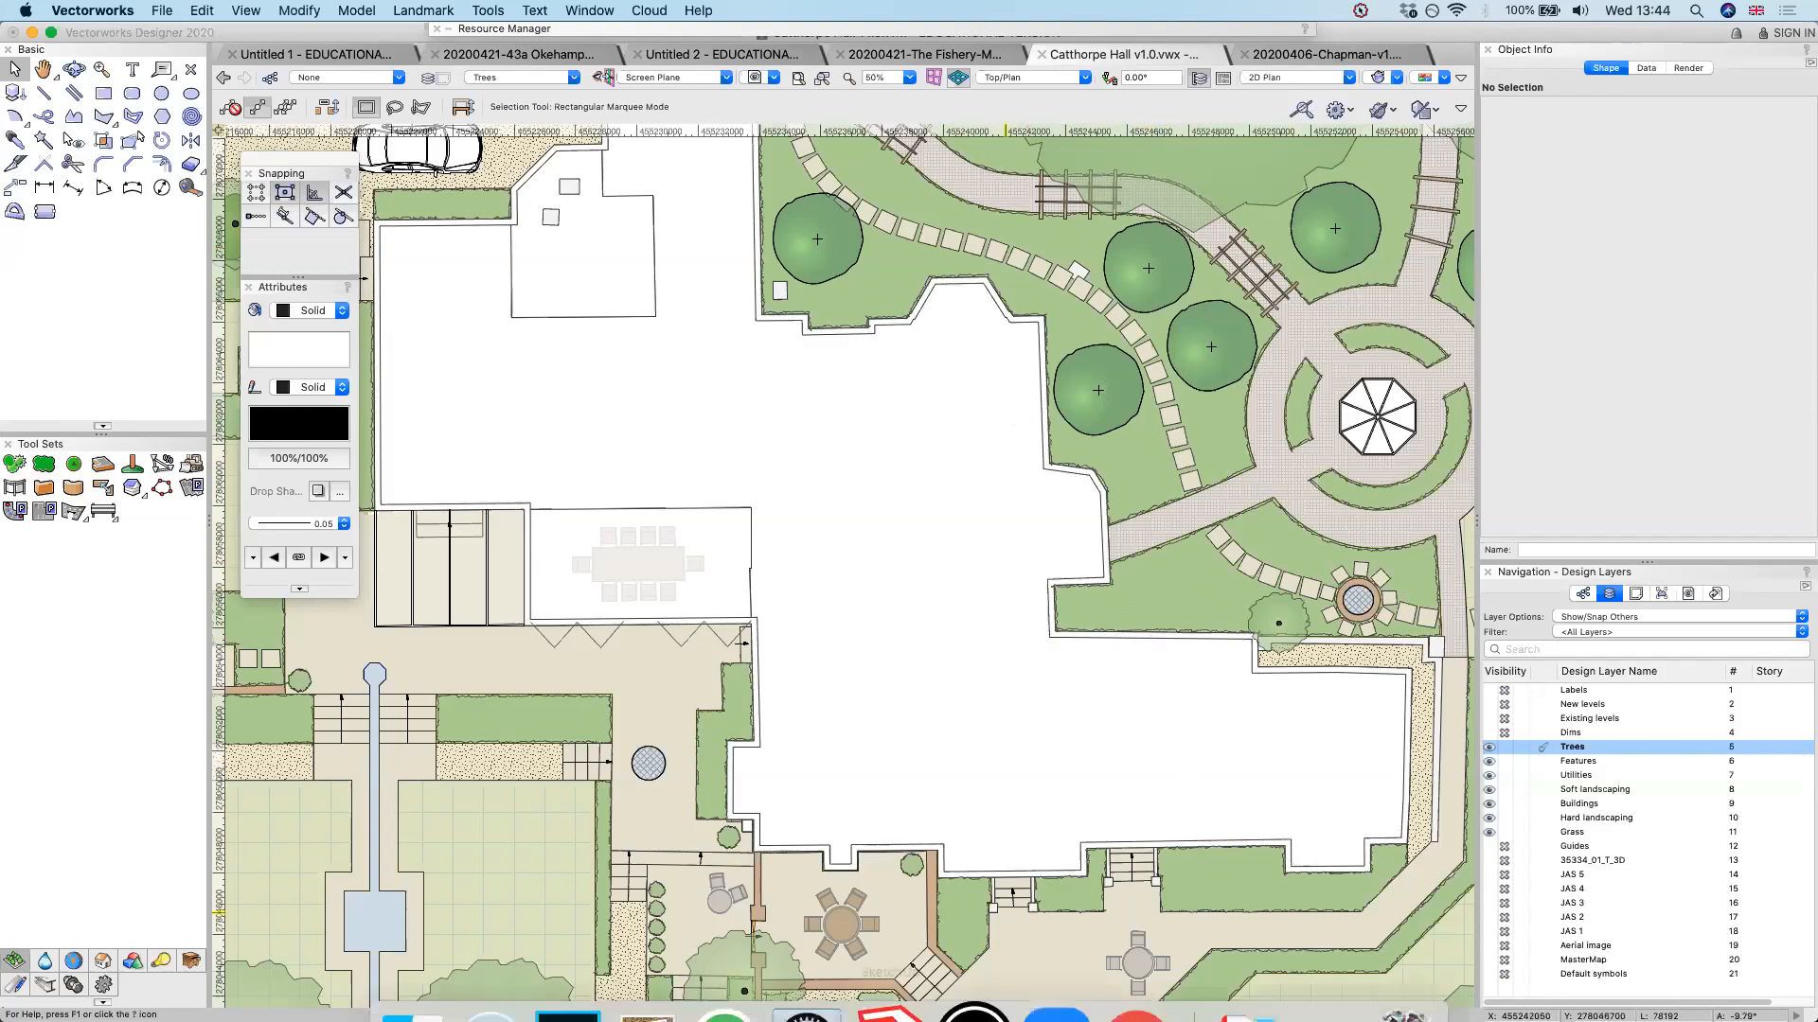
Launch SketchUp and return to the Catthorpe Hall plan in Vectorworks
{"action": "left_click", "coordinate": [890, 994]}
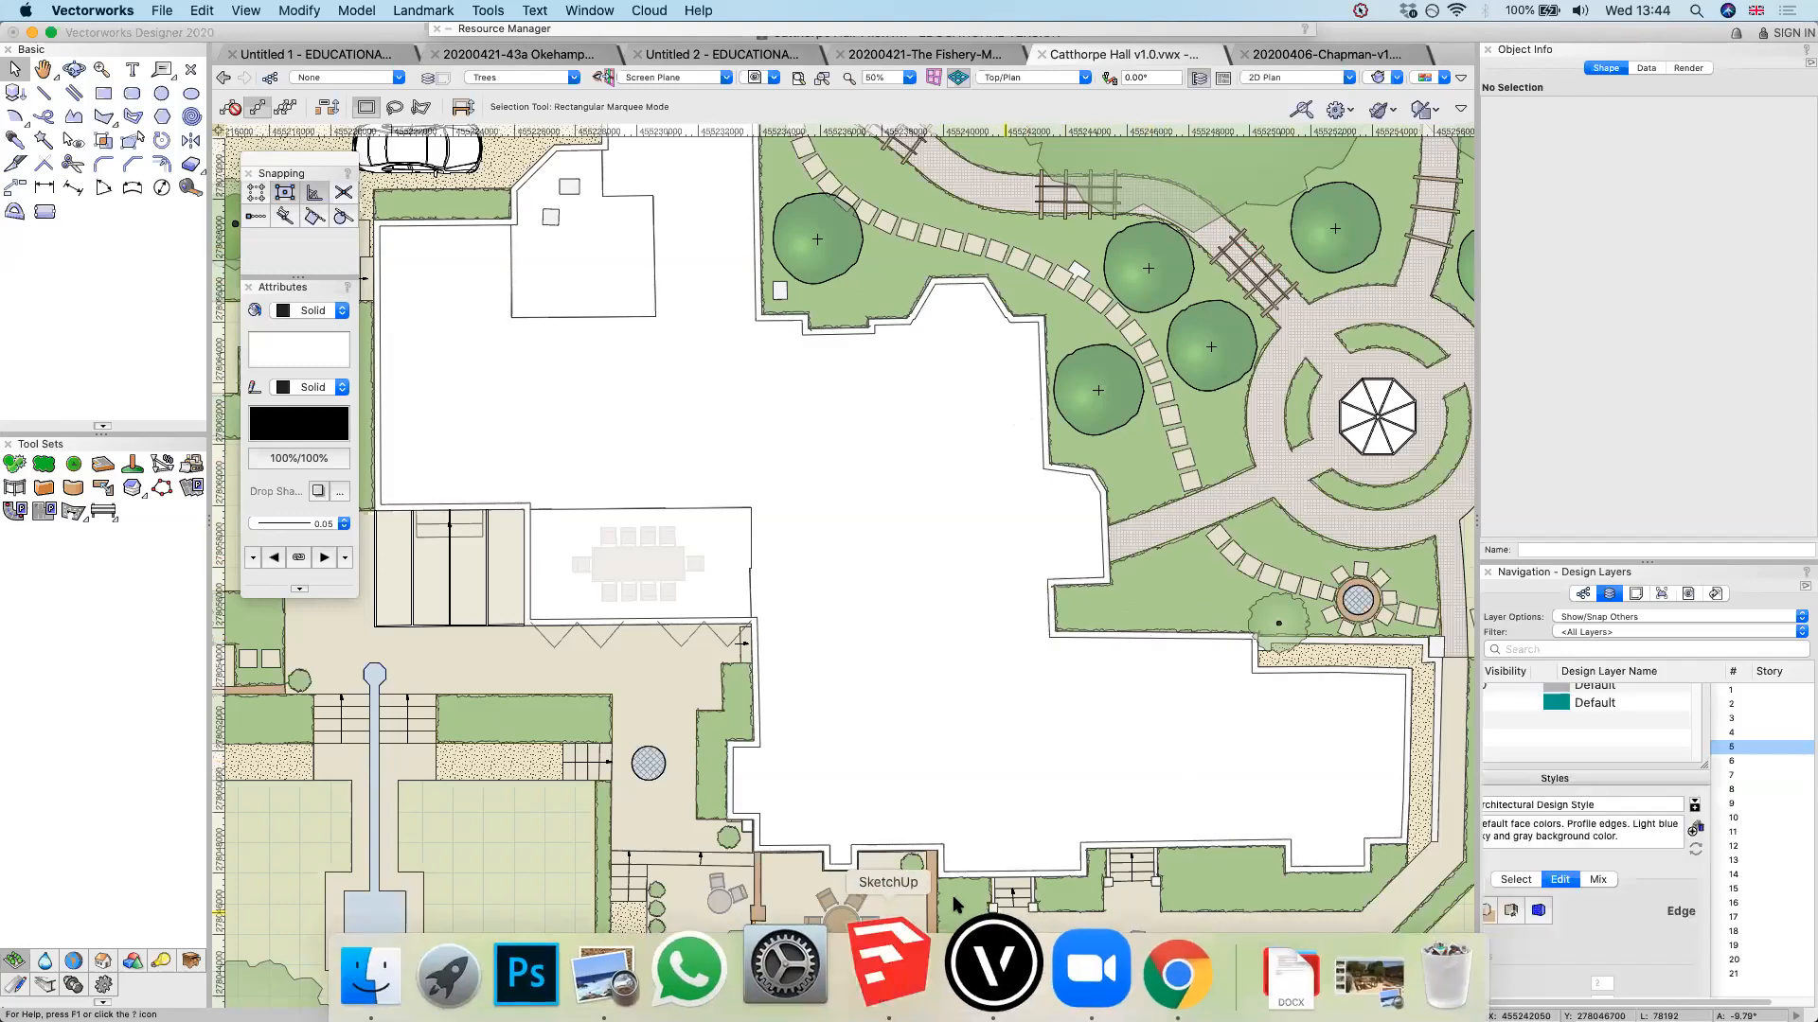
{"action": "left_click", "coordinate": [956, 820]}
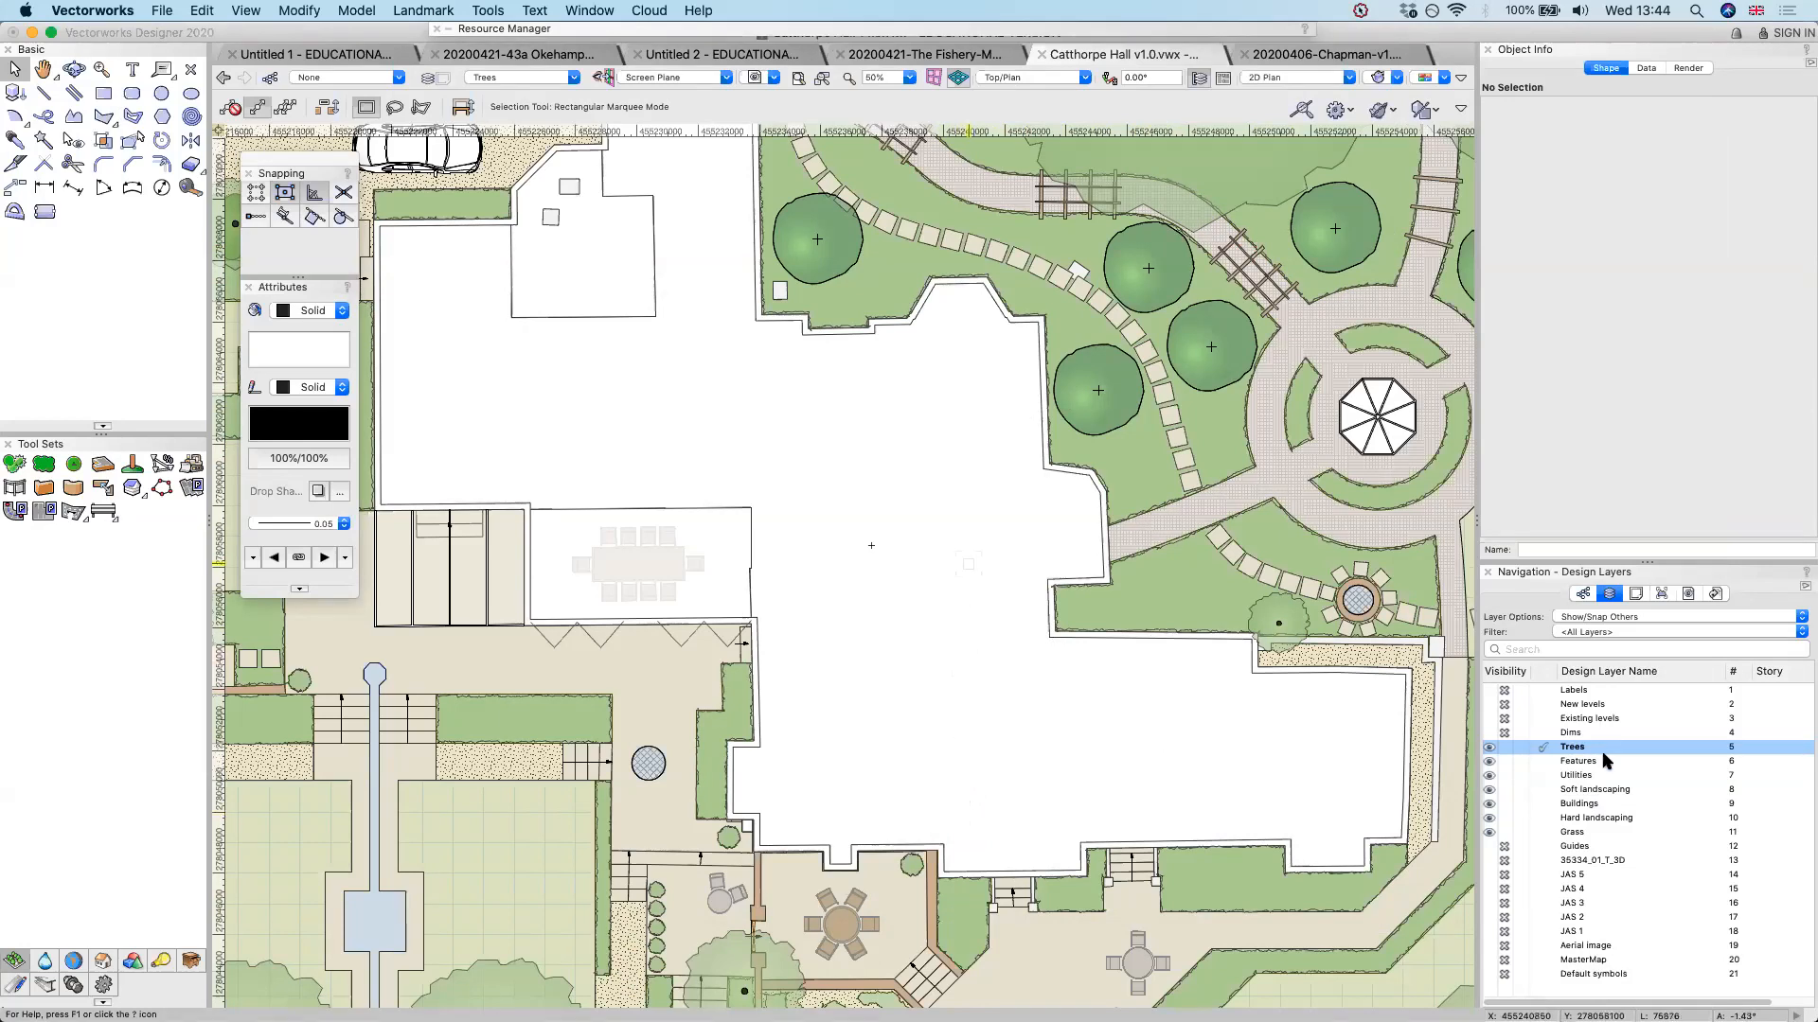
{"action": "scroll", "coordinate": [965, 559], "scroll_direction": "down", "scroll_amount": 1}
{"action": "scroll", "coordinate": [1240, 199], "scroll_direction": "down", "scroll_amount": 1}
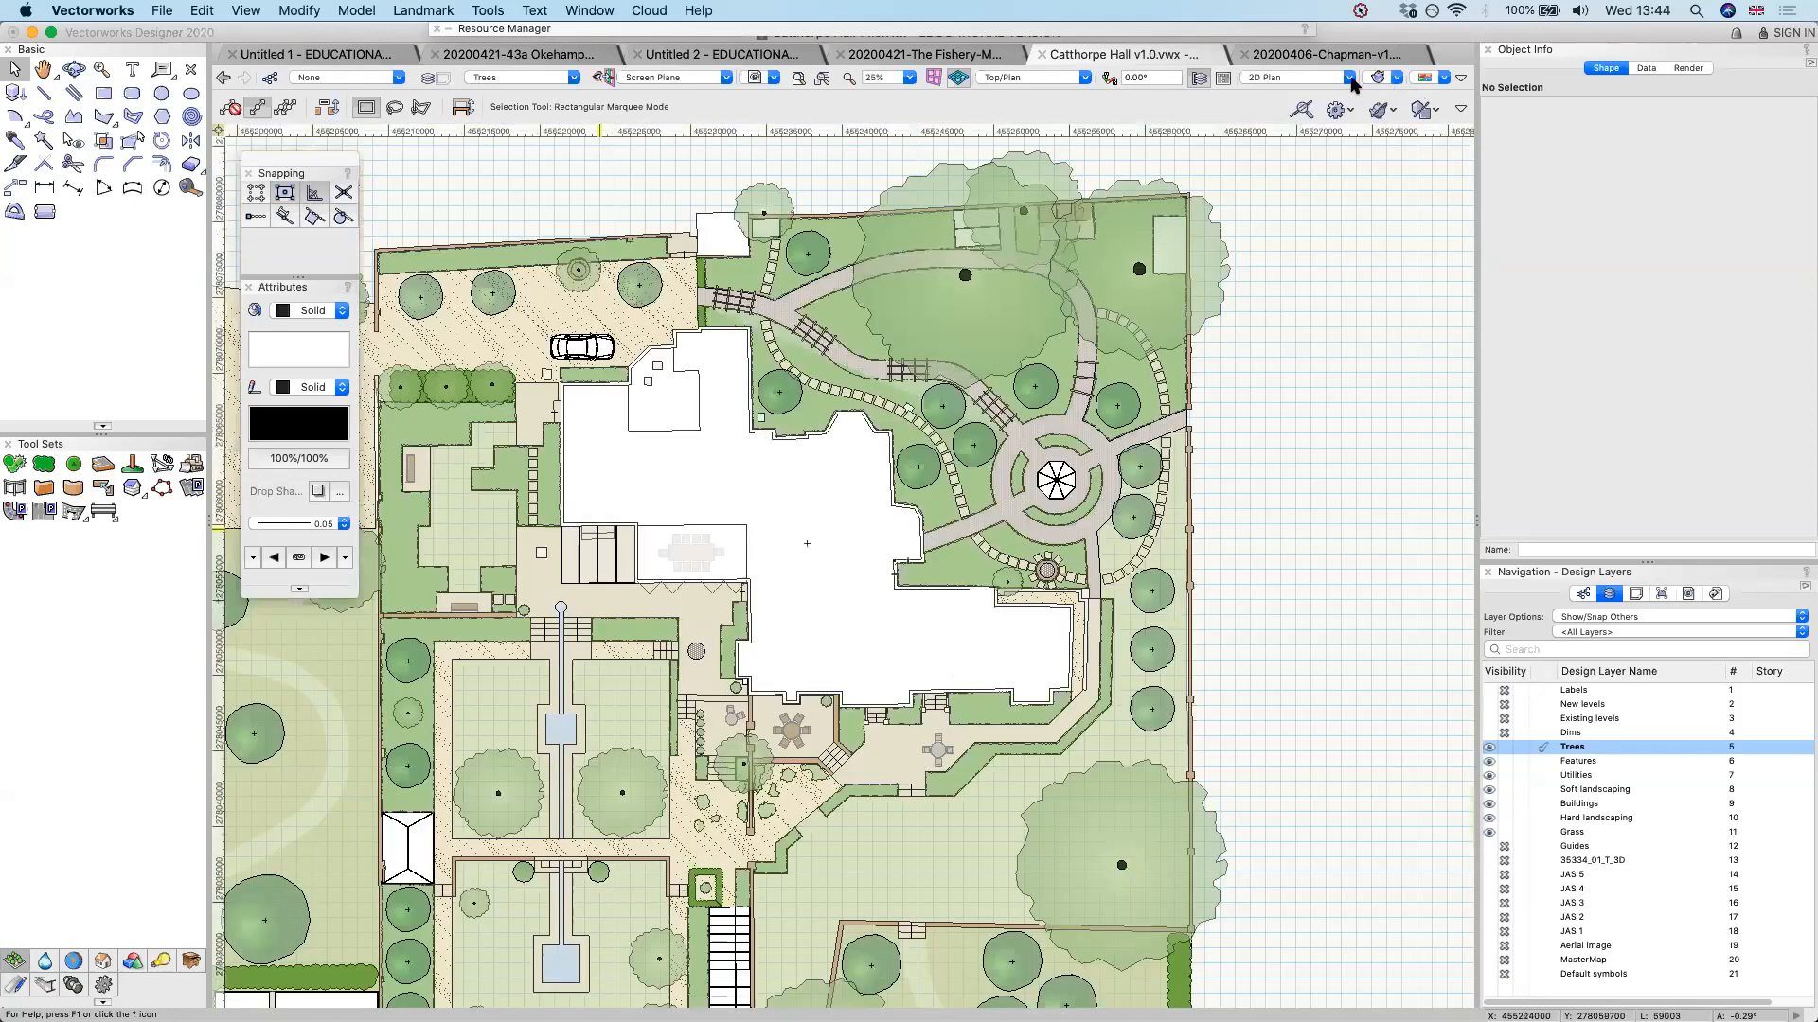
Preview the garden in the Right Isometric 3D view, accepting the default 3D view settings, and return to Top/Plan
{"action": "left_click", "coordinate": [1030, 85]}
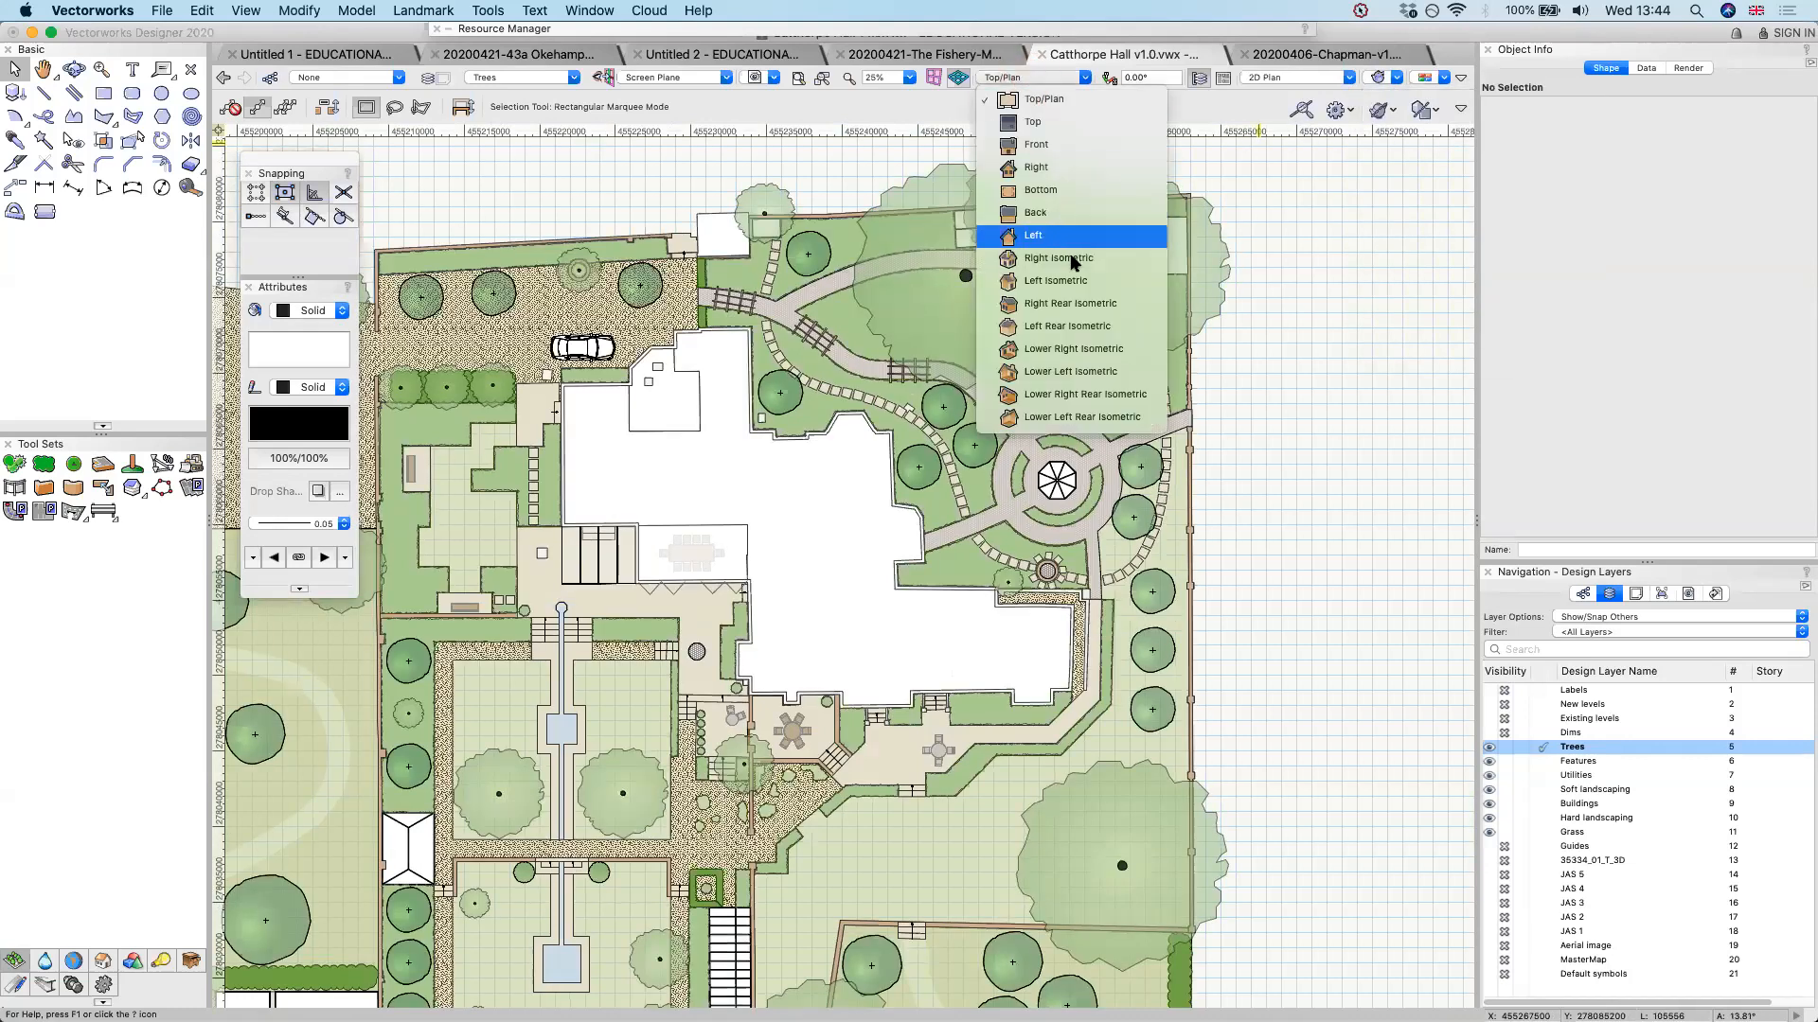
{"action": "left_click", "coordinate": [1072, 261]}
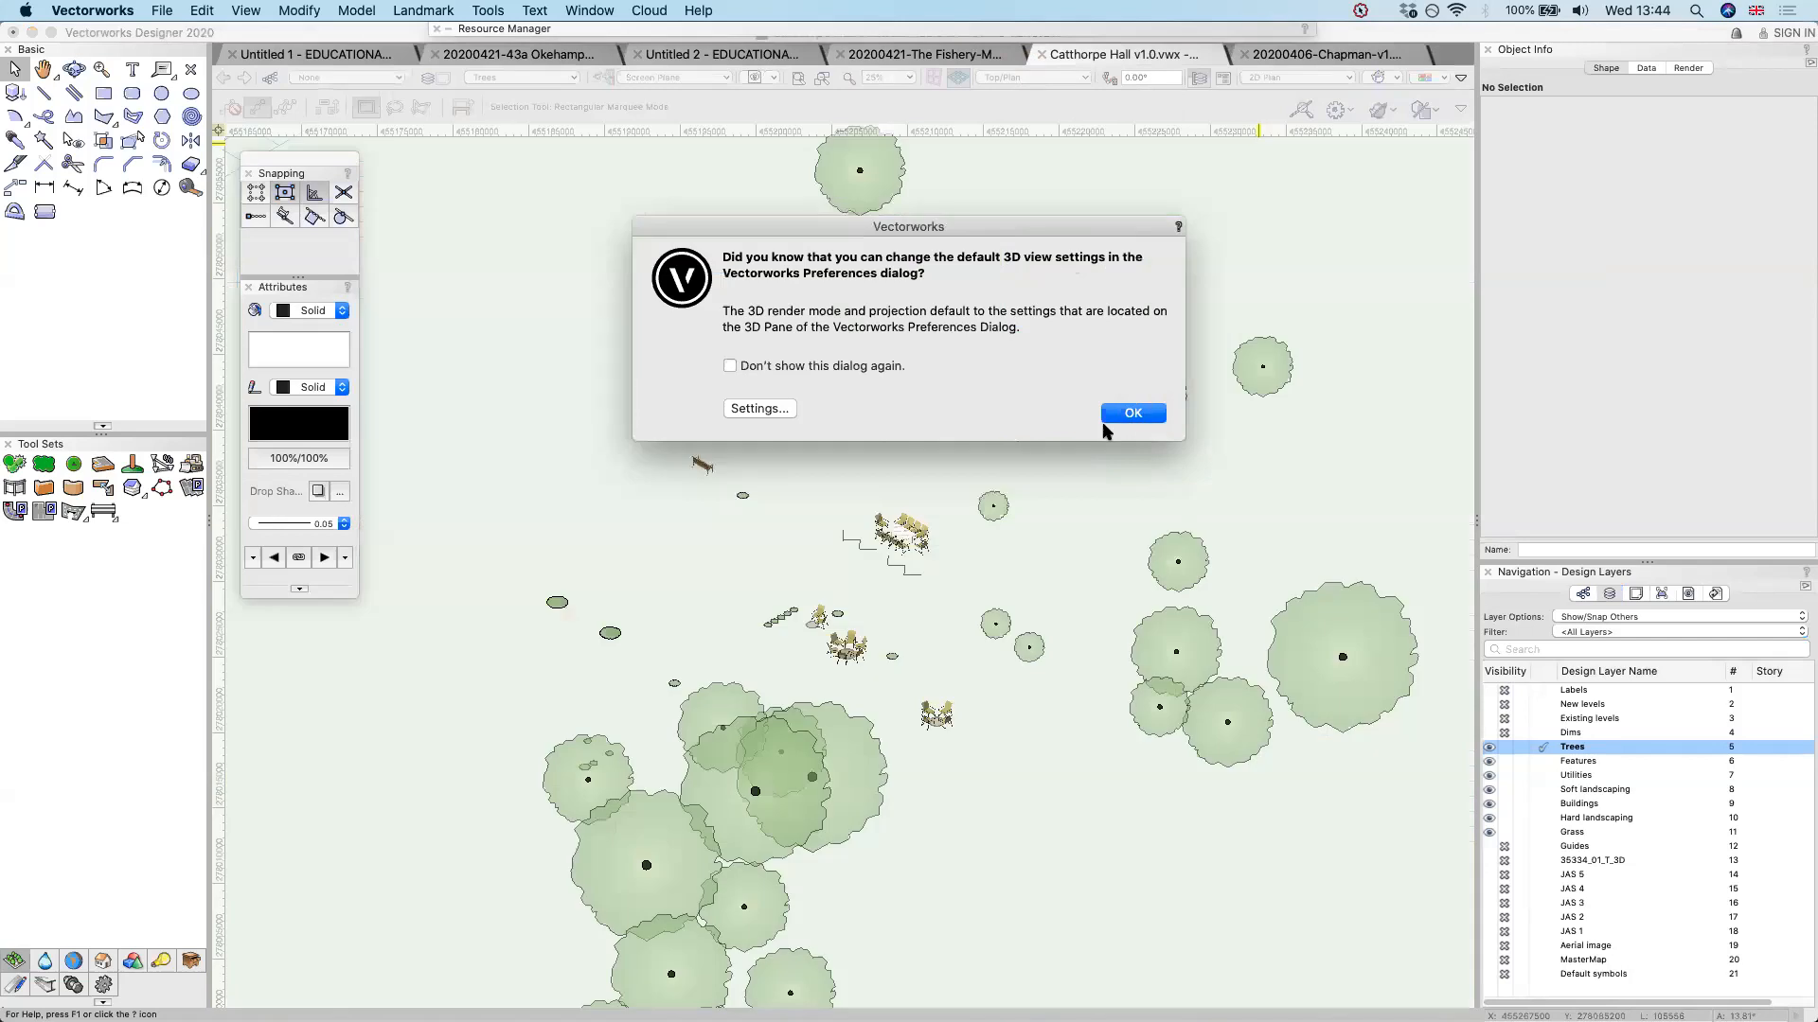
{"action": "left_click", "coordinate": [1136, 415]}
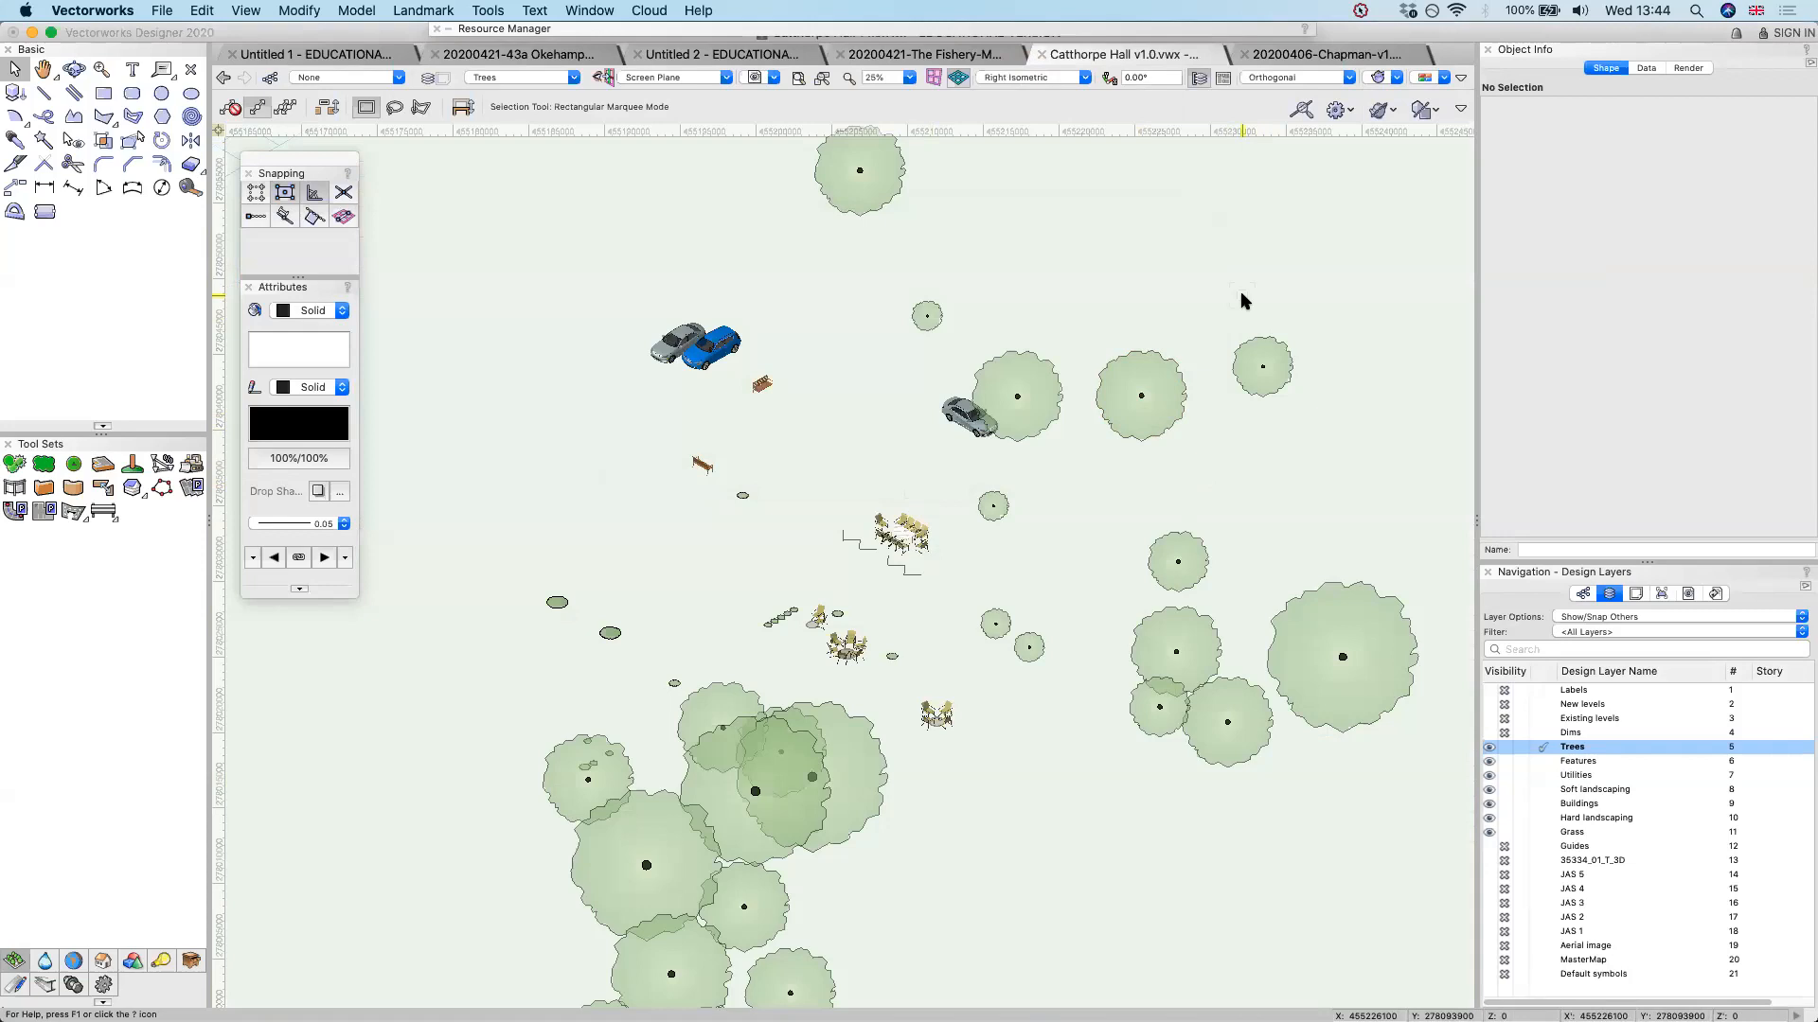
{"action": "left_click", "coordinate": [1019, 77]}
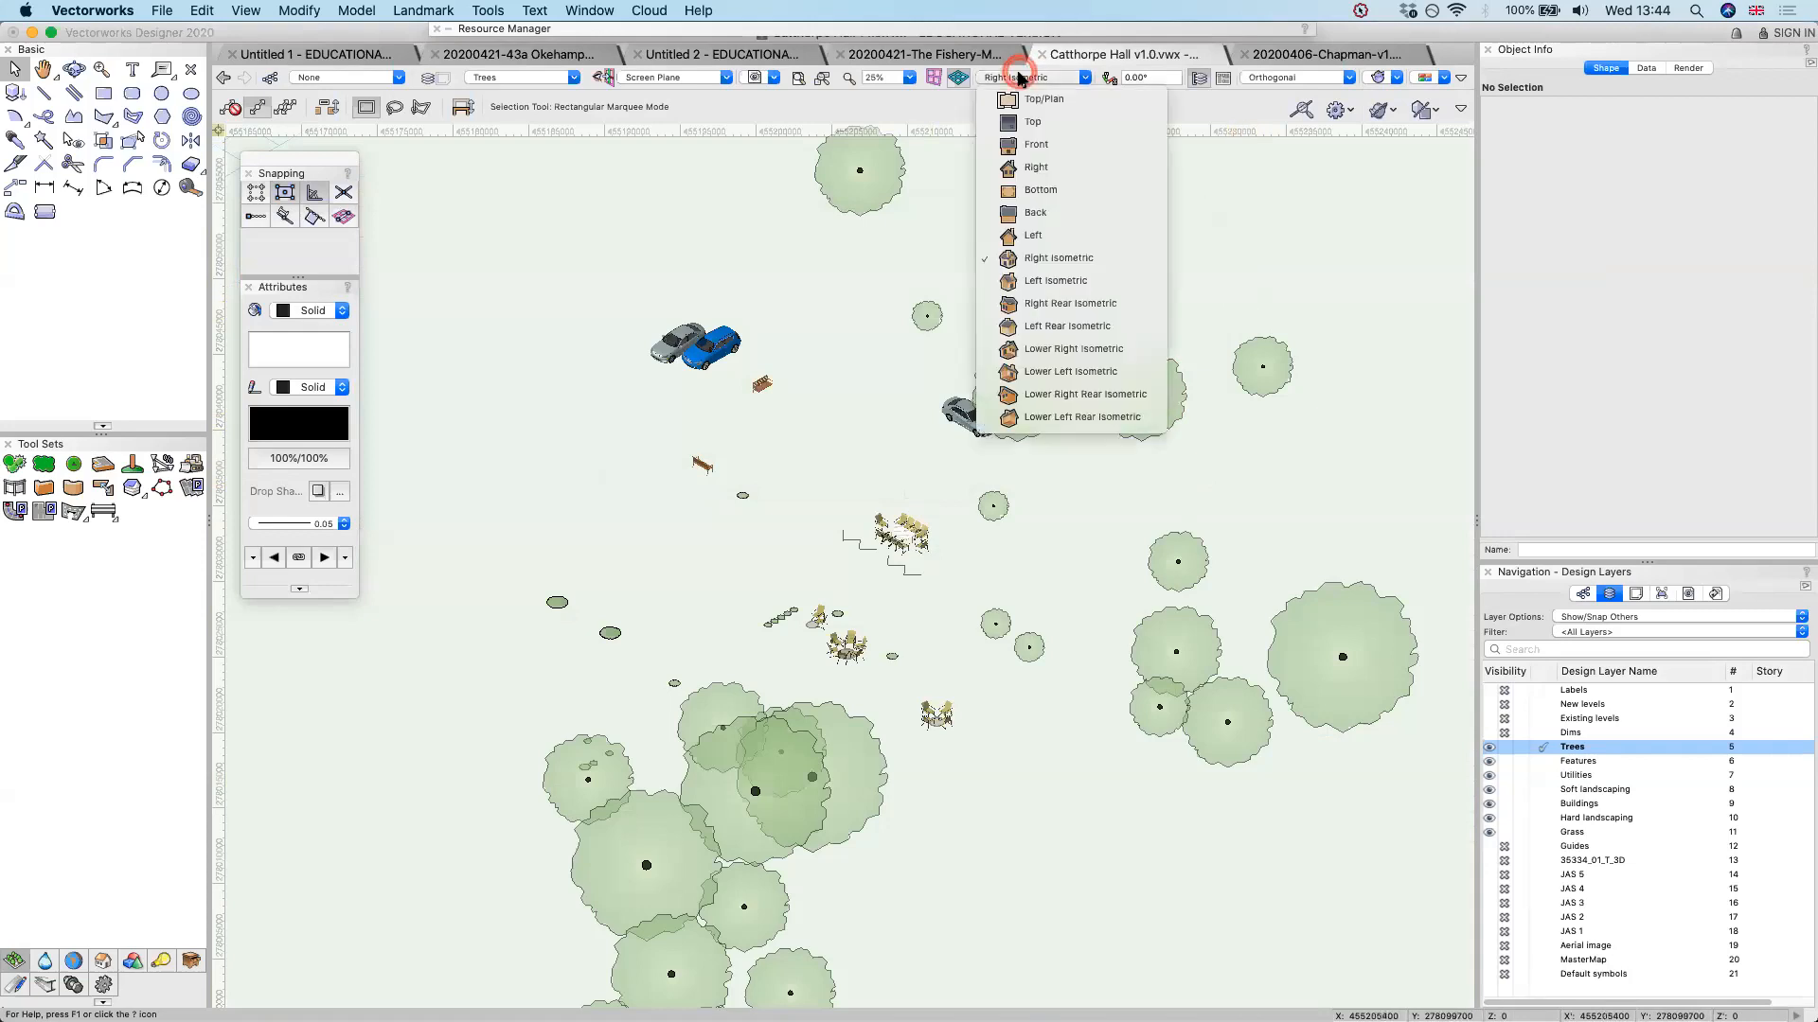
{"action": "left_click", "coordinate": [1022, 100]}
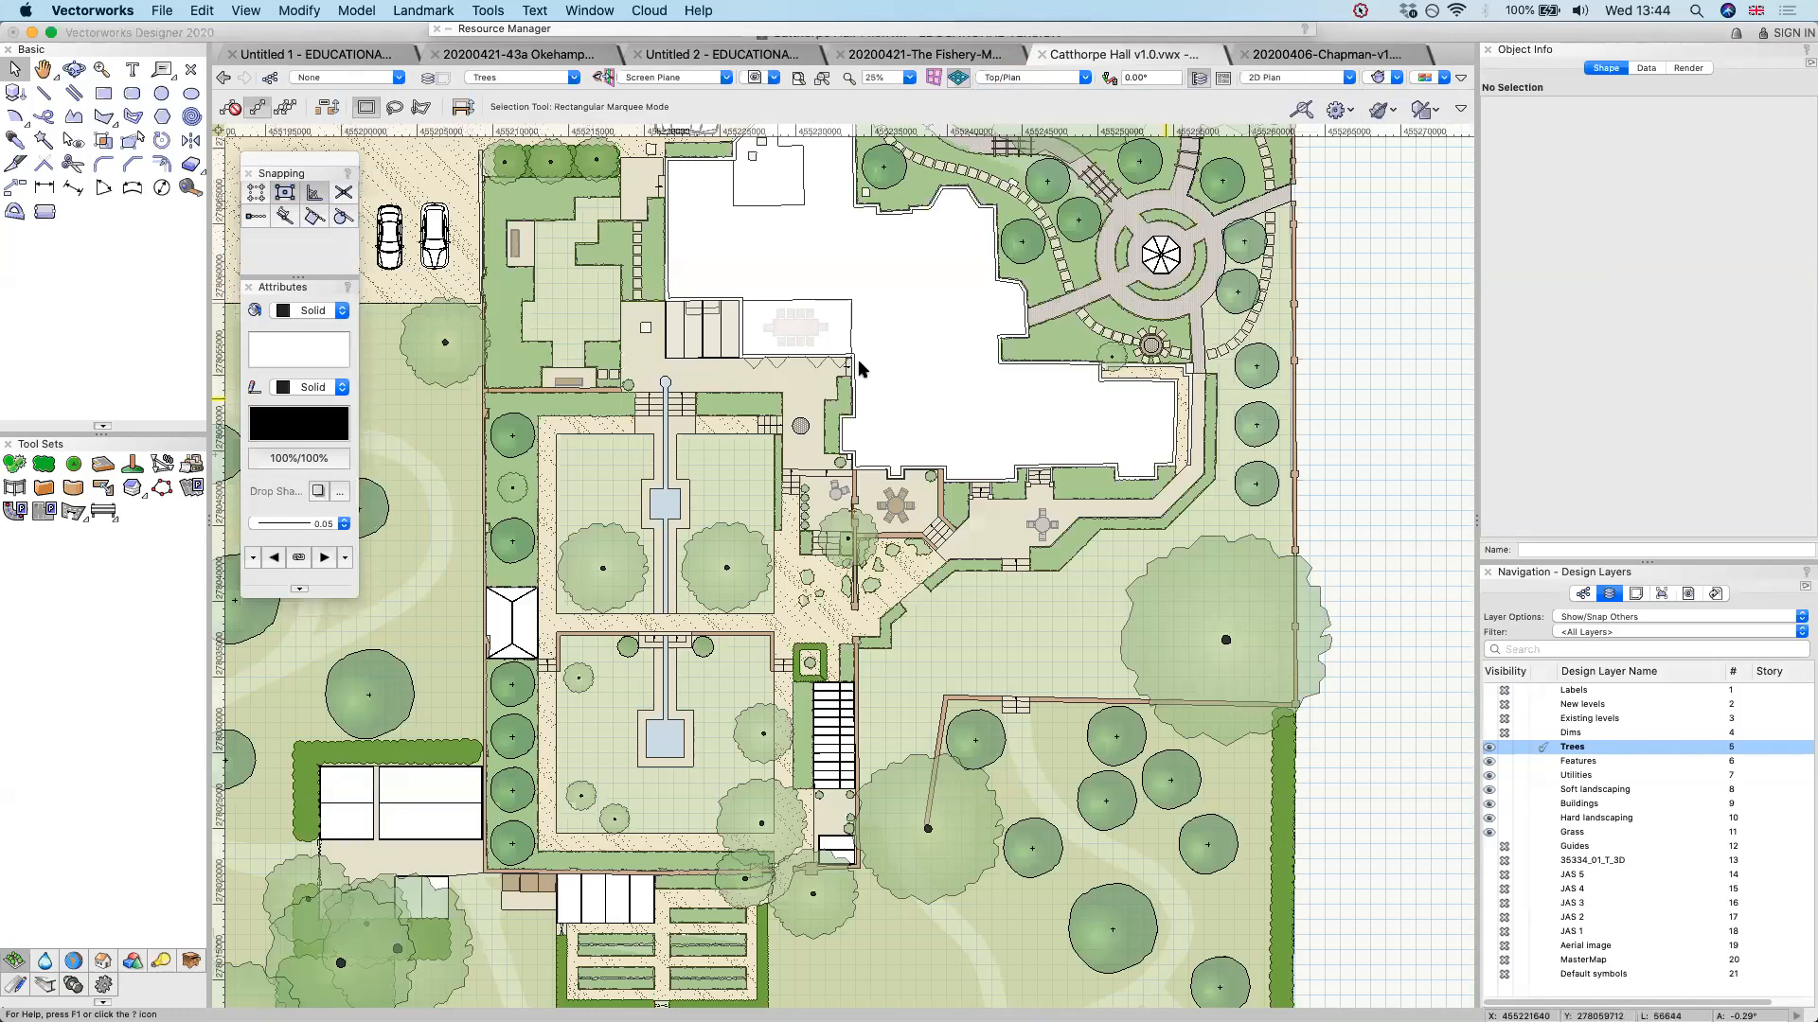
{"action": "scroll", "coordinate": [858, 360], "scroll_direction": "down", "scroll_amount": 1}
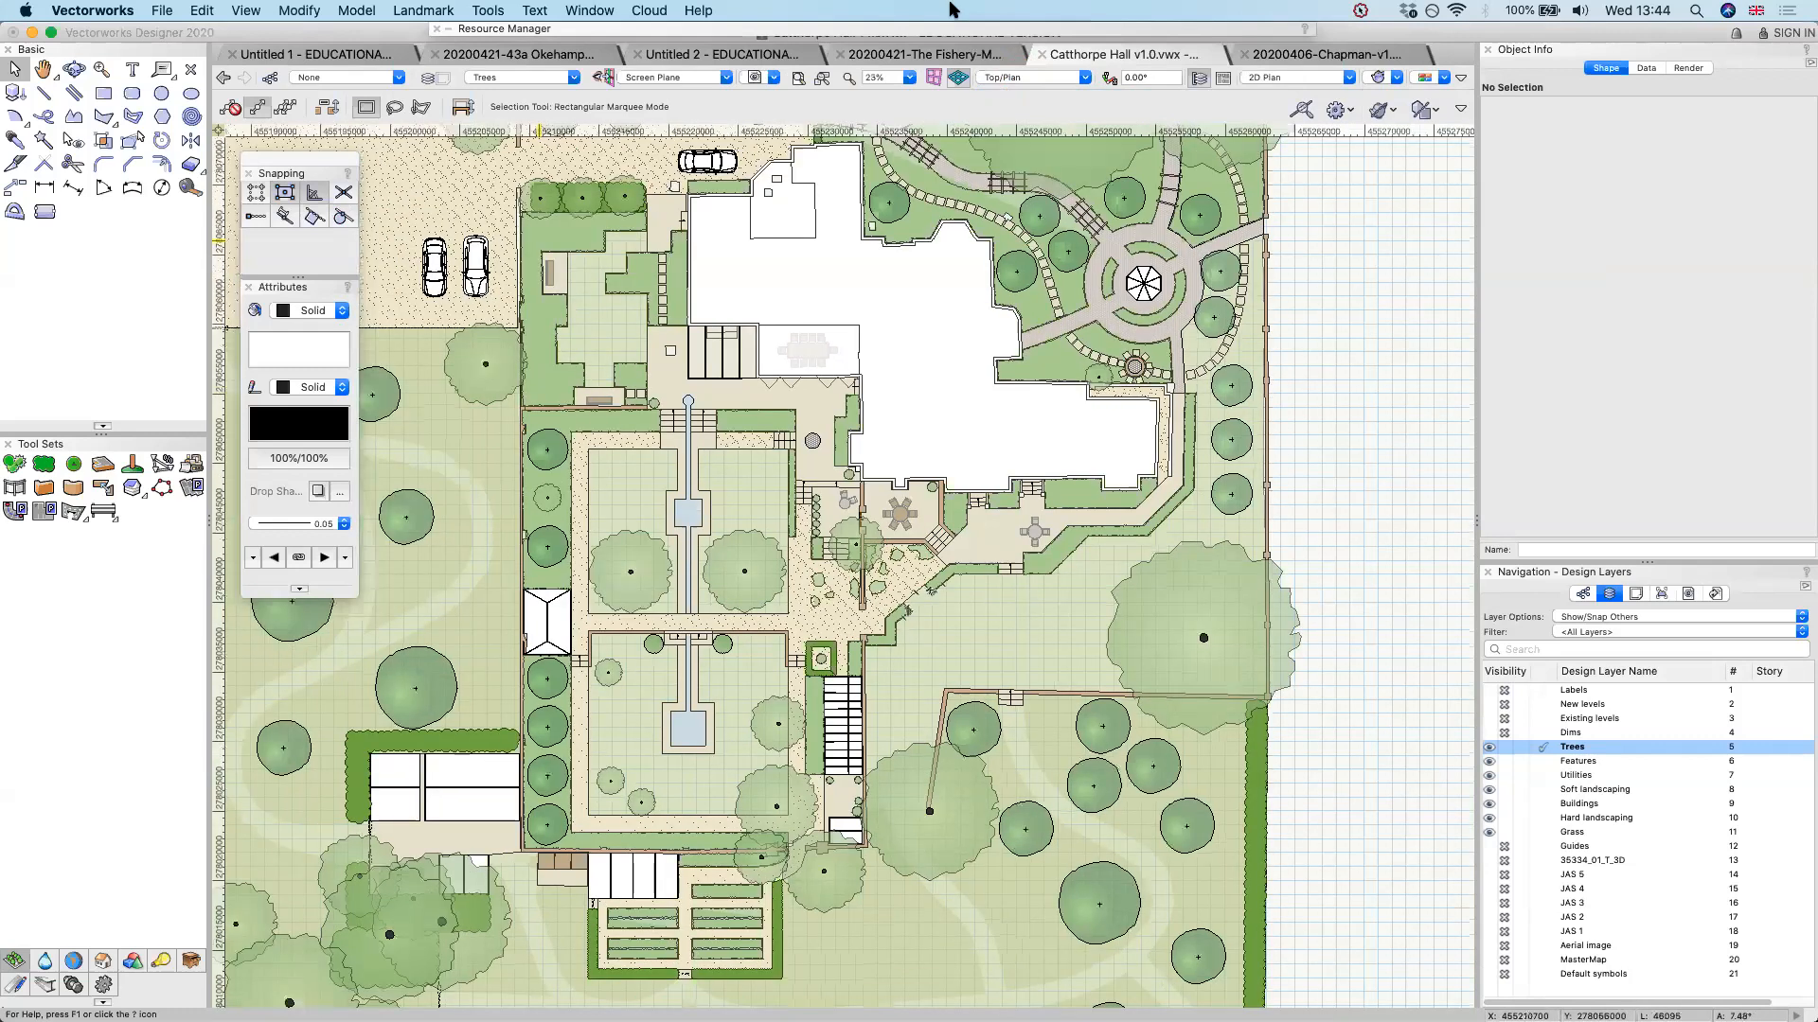
Change to the Right Isometric view and examine the 3D dining tables and chairs, benches and cars up close
{"action": "left_click", "coordinate": [1070, 77]}
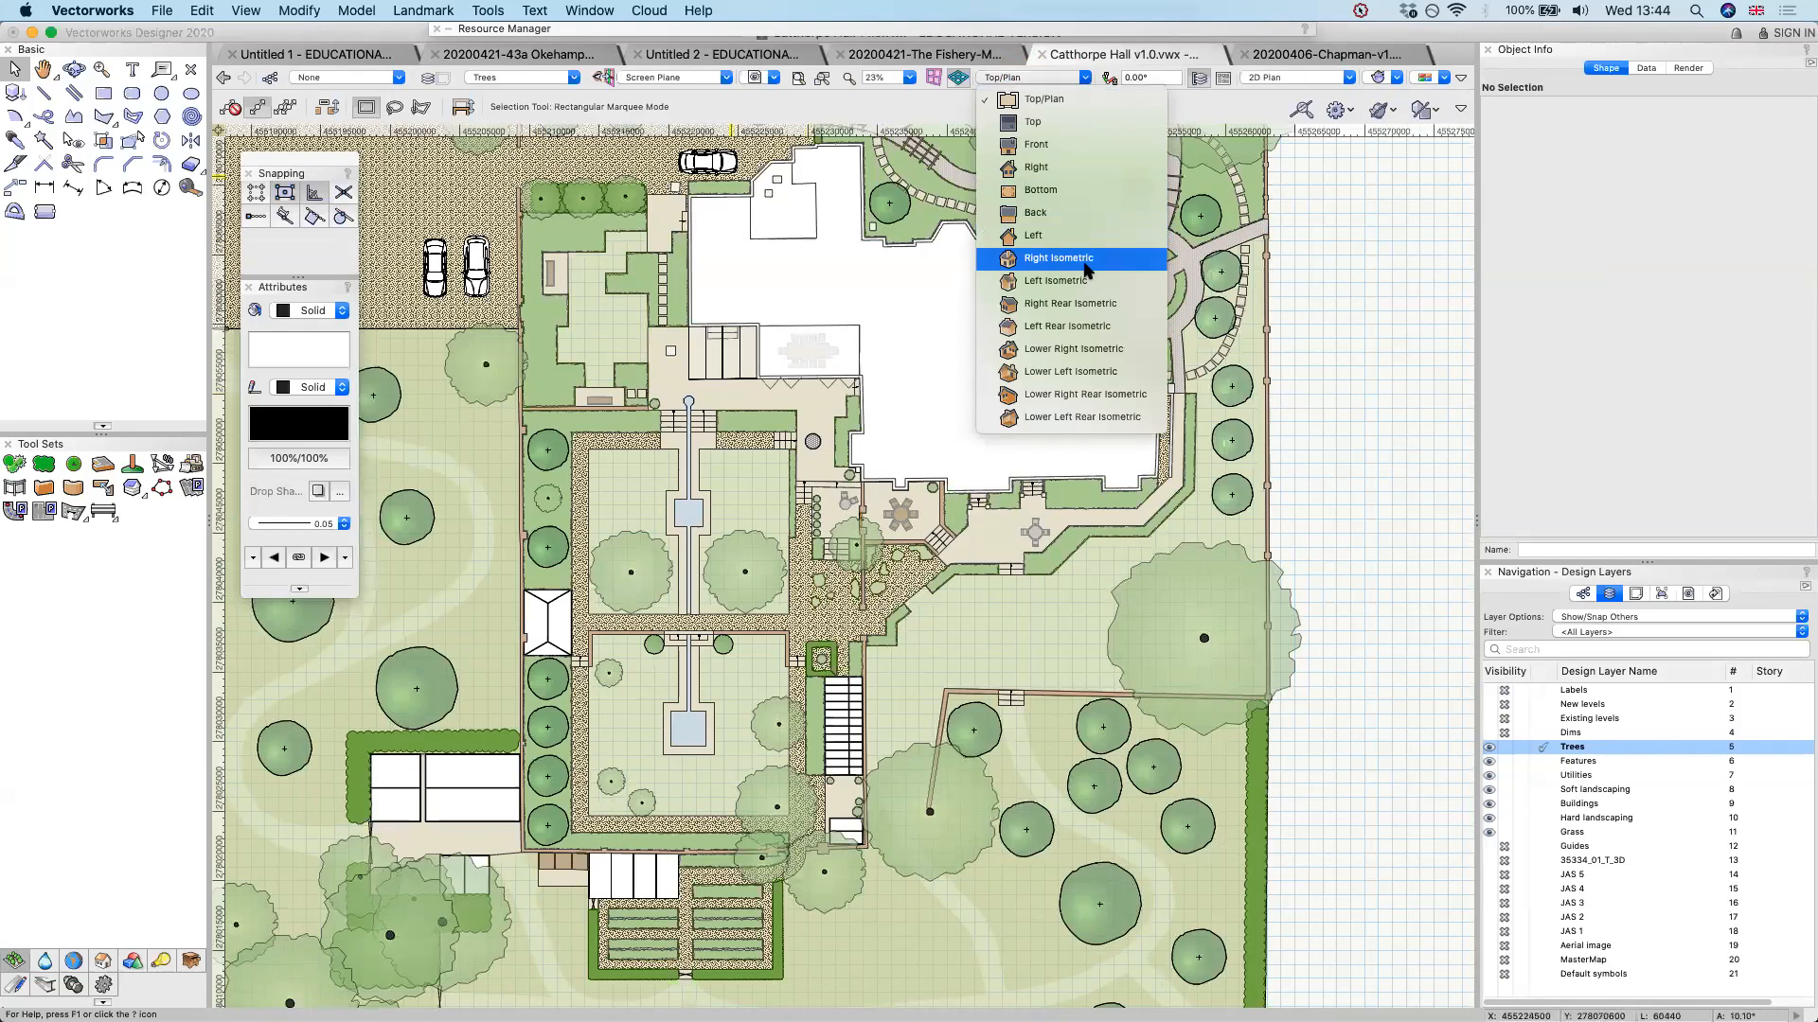
{"action": "left_click", "coordinate": [1076, 256]}
{"action": "left_click", "coordinate": [1133, 414]}
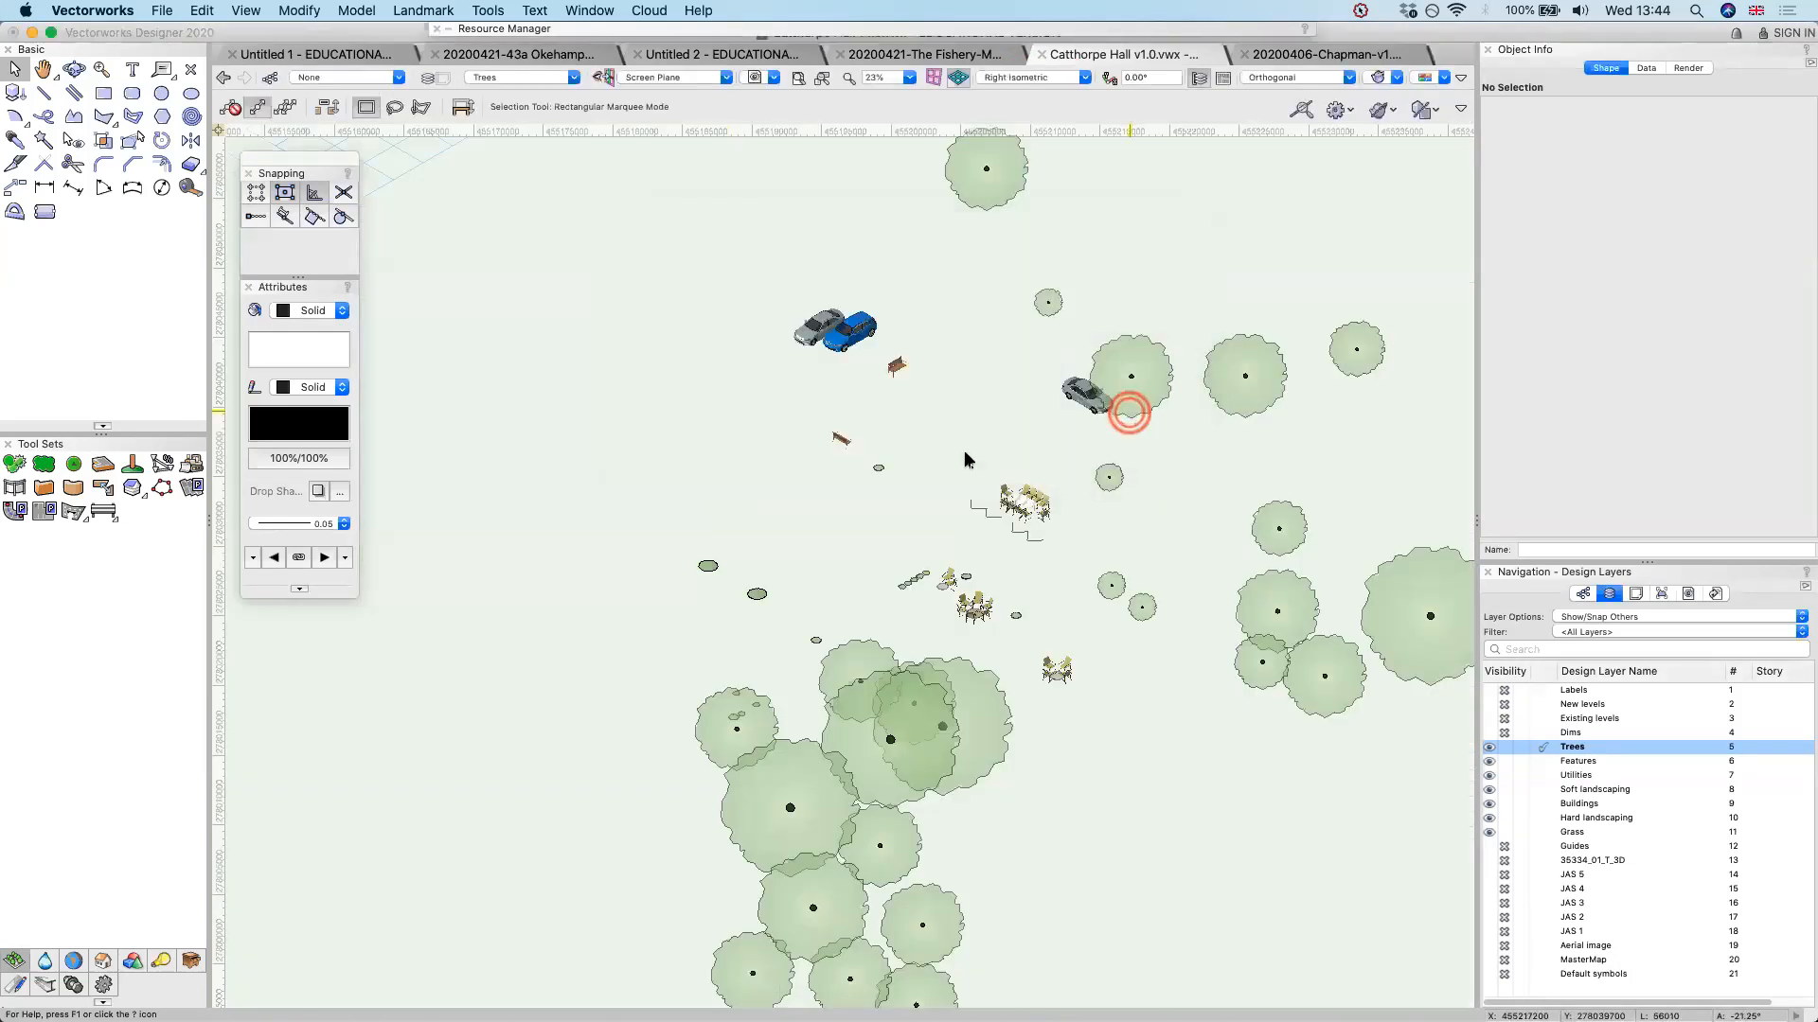
{"action": "scroll", "coordinate": [966, 459], "scroll_direction": "up", "scroll_amount": 5}
{"action": "scroll", "coordinate": [965, 459], "scroll_direction": "down", "scroll_amount": 2}
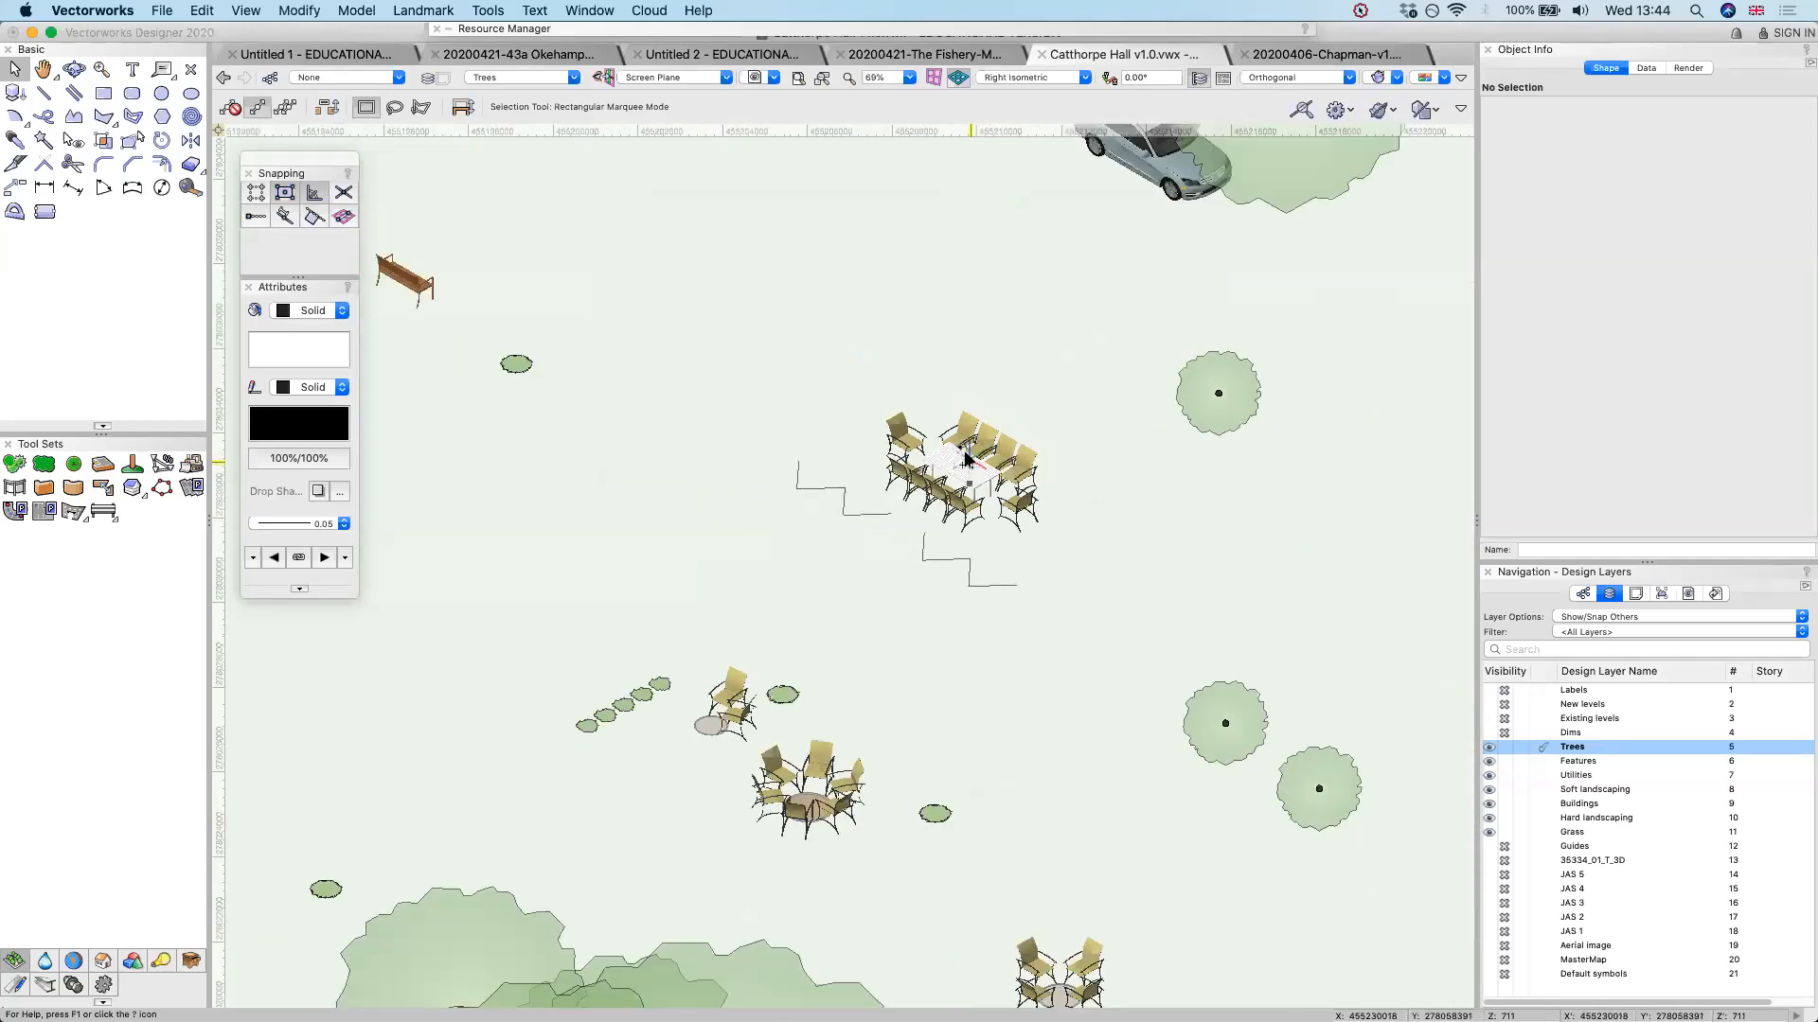
{"action": "scroll", "coordinate": [966, 633], "scroll_direction": "down", "scroll_amount": 3}
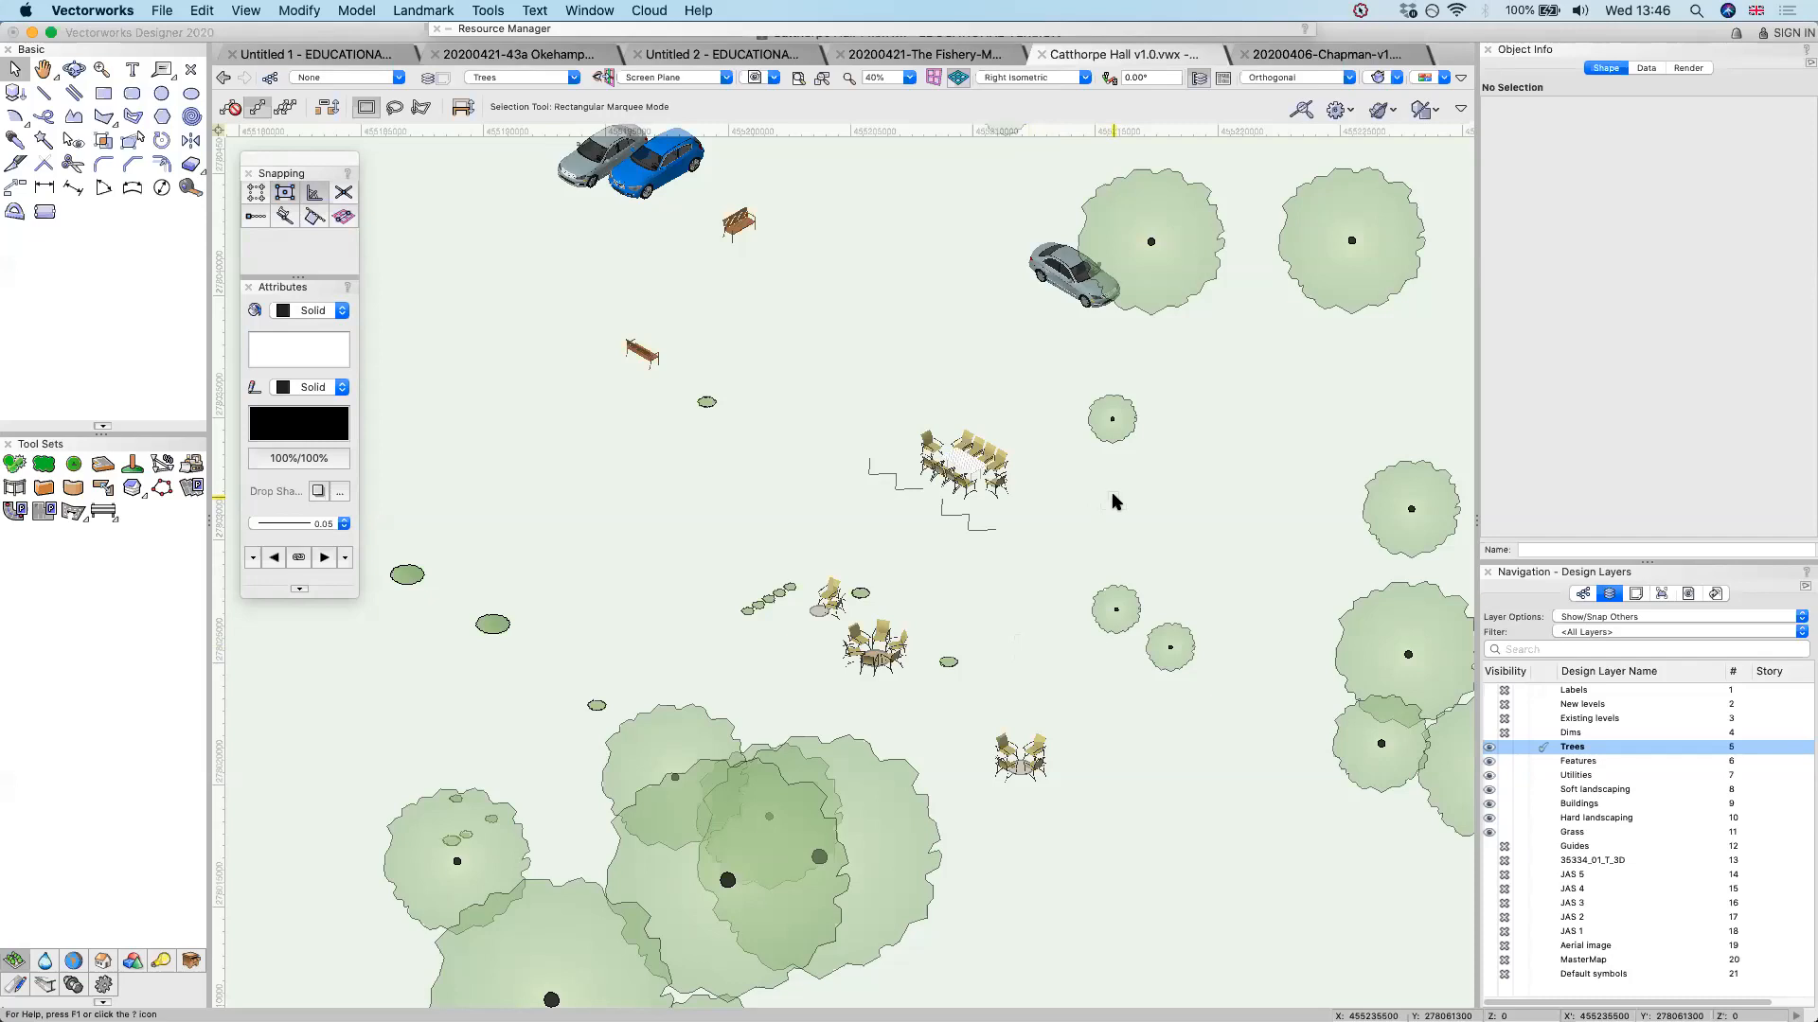
In Top/Plan view, make Hard landscaping the active layer and select the angled brick wall edging the dining terrace
{"action": "left_click", "coordinate": [1009, 78]}
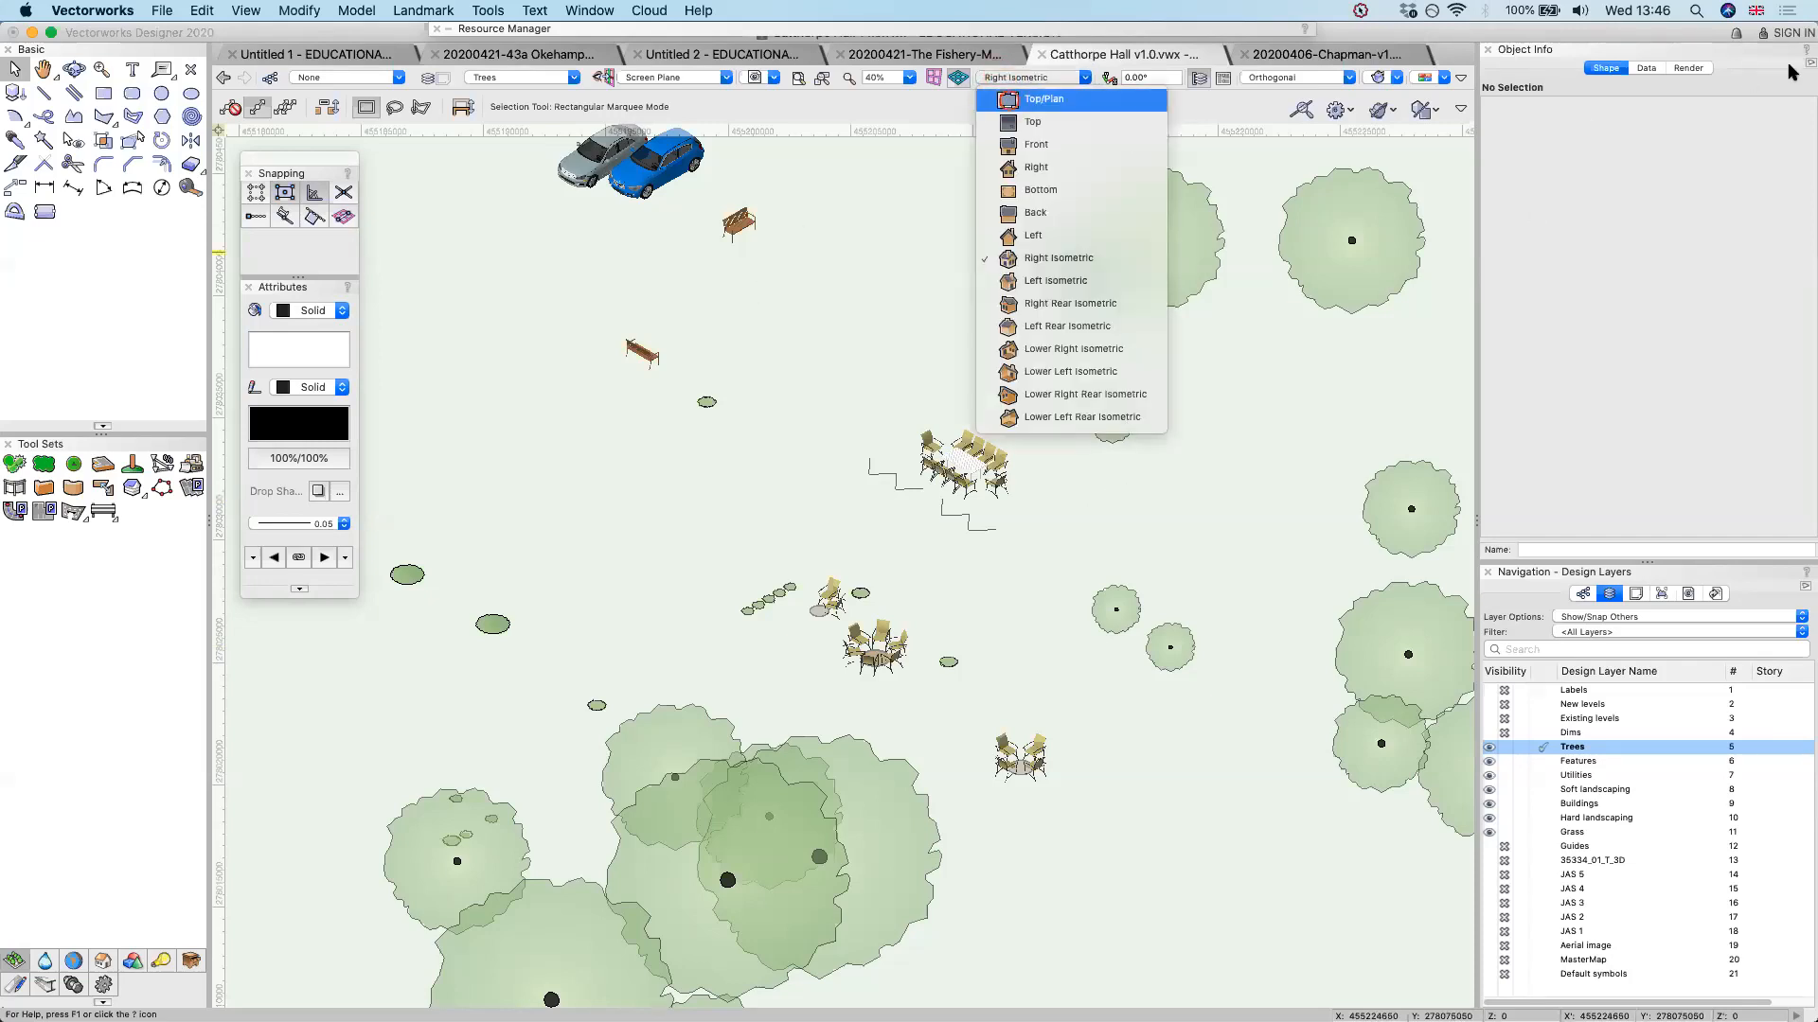
{"action": "left_click", "coordinate": [1596, 776]}
{"action": "left_click", "coordinate": [1597, 776]}
{"action": "left_click", "coordinate": [1591, 820]}
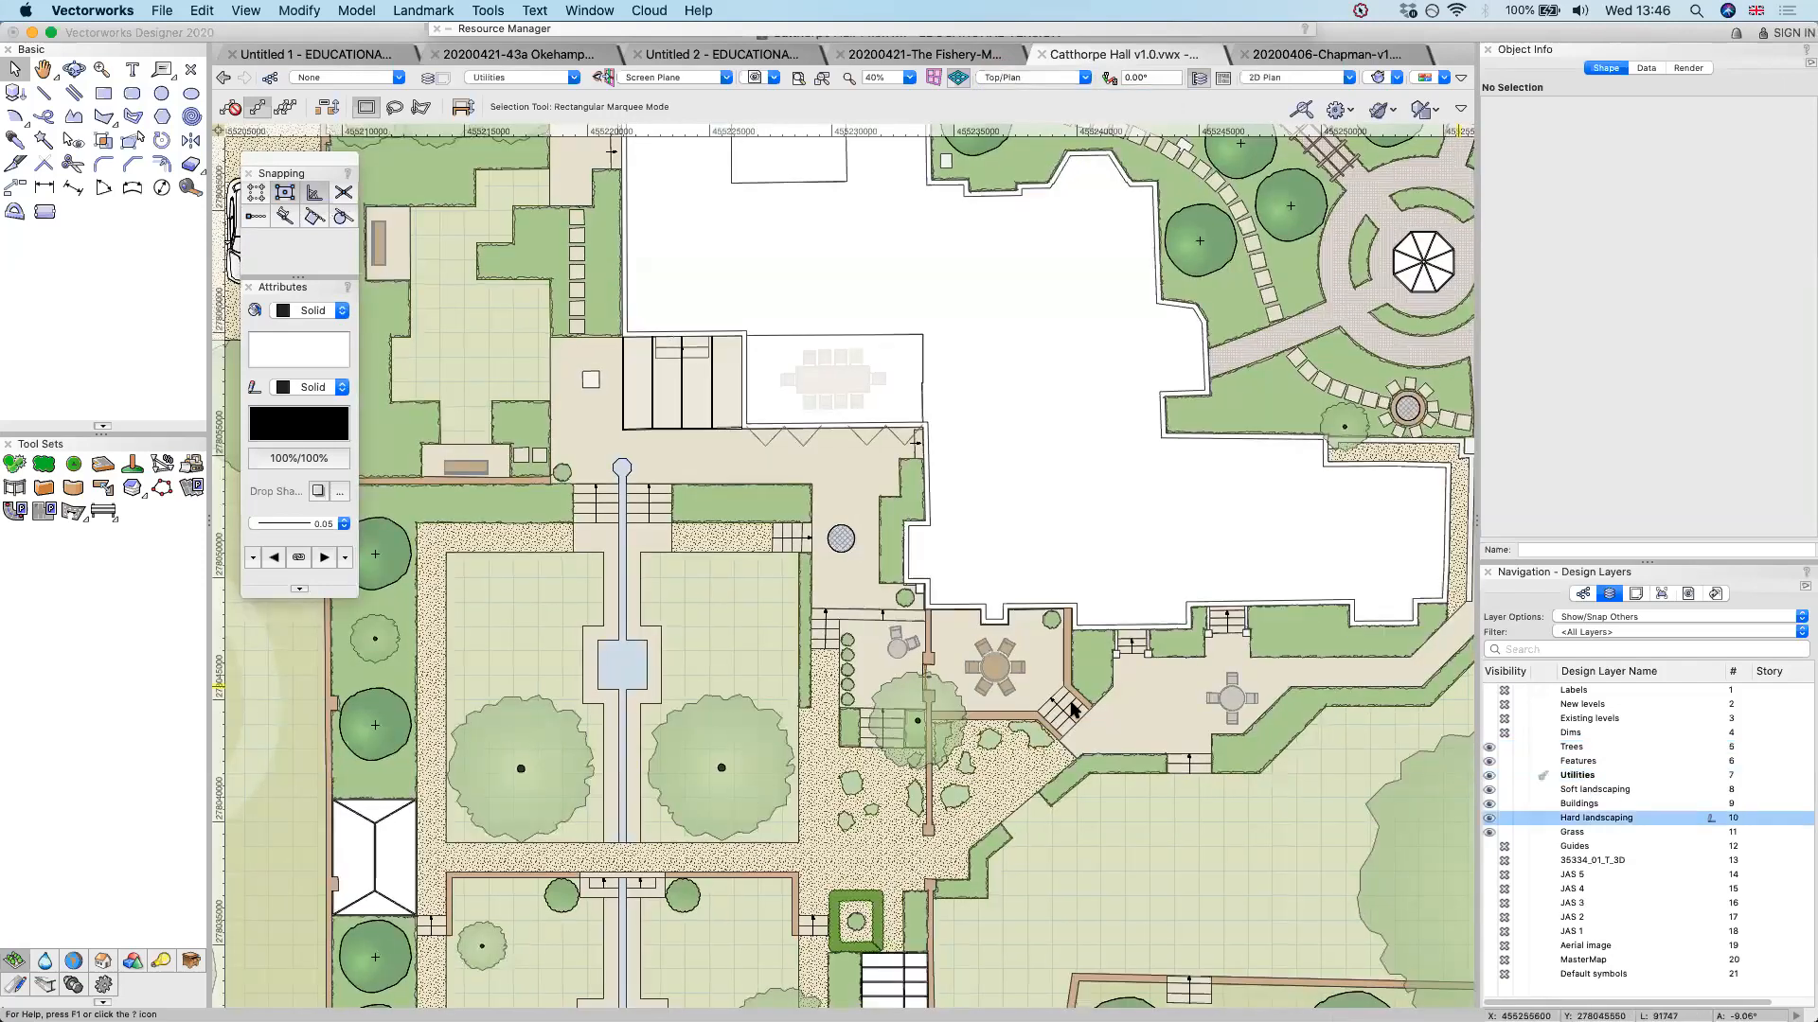
{"action": "left_click", "coordinate": [1065, 705]}
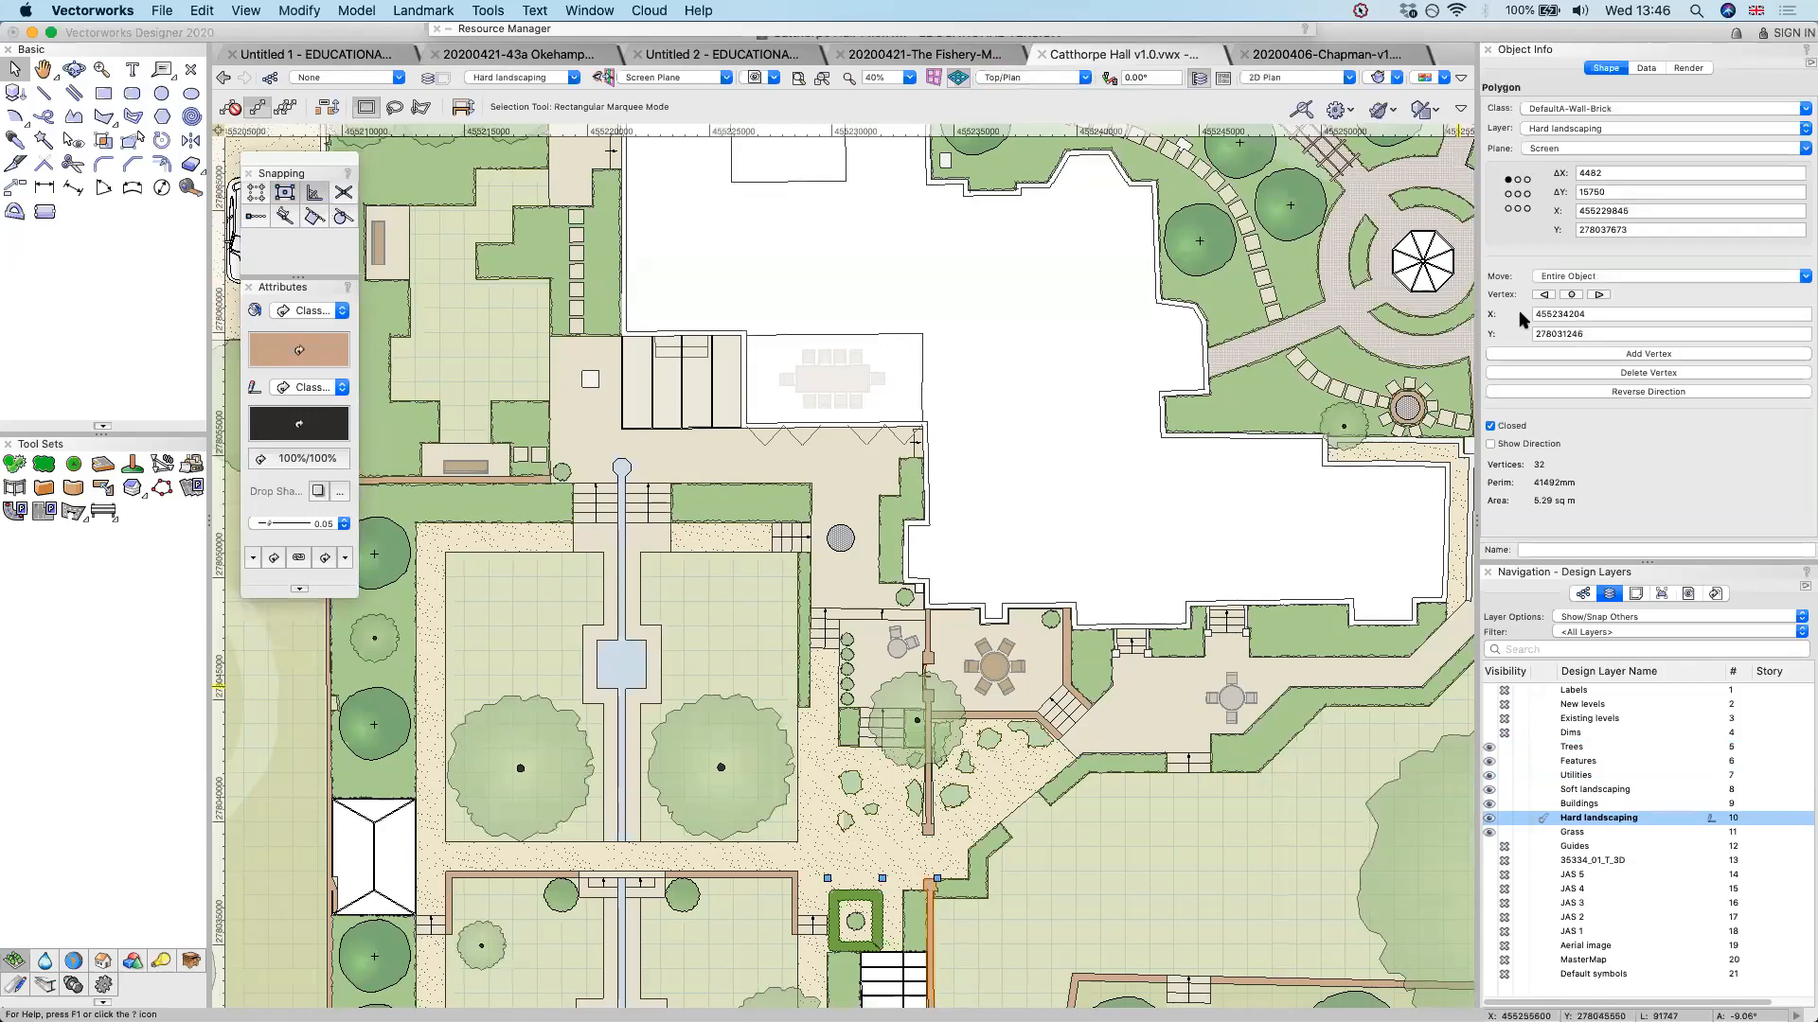
{"action": "left_click", "coordinate": [1018, 716]}
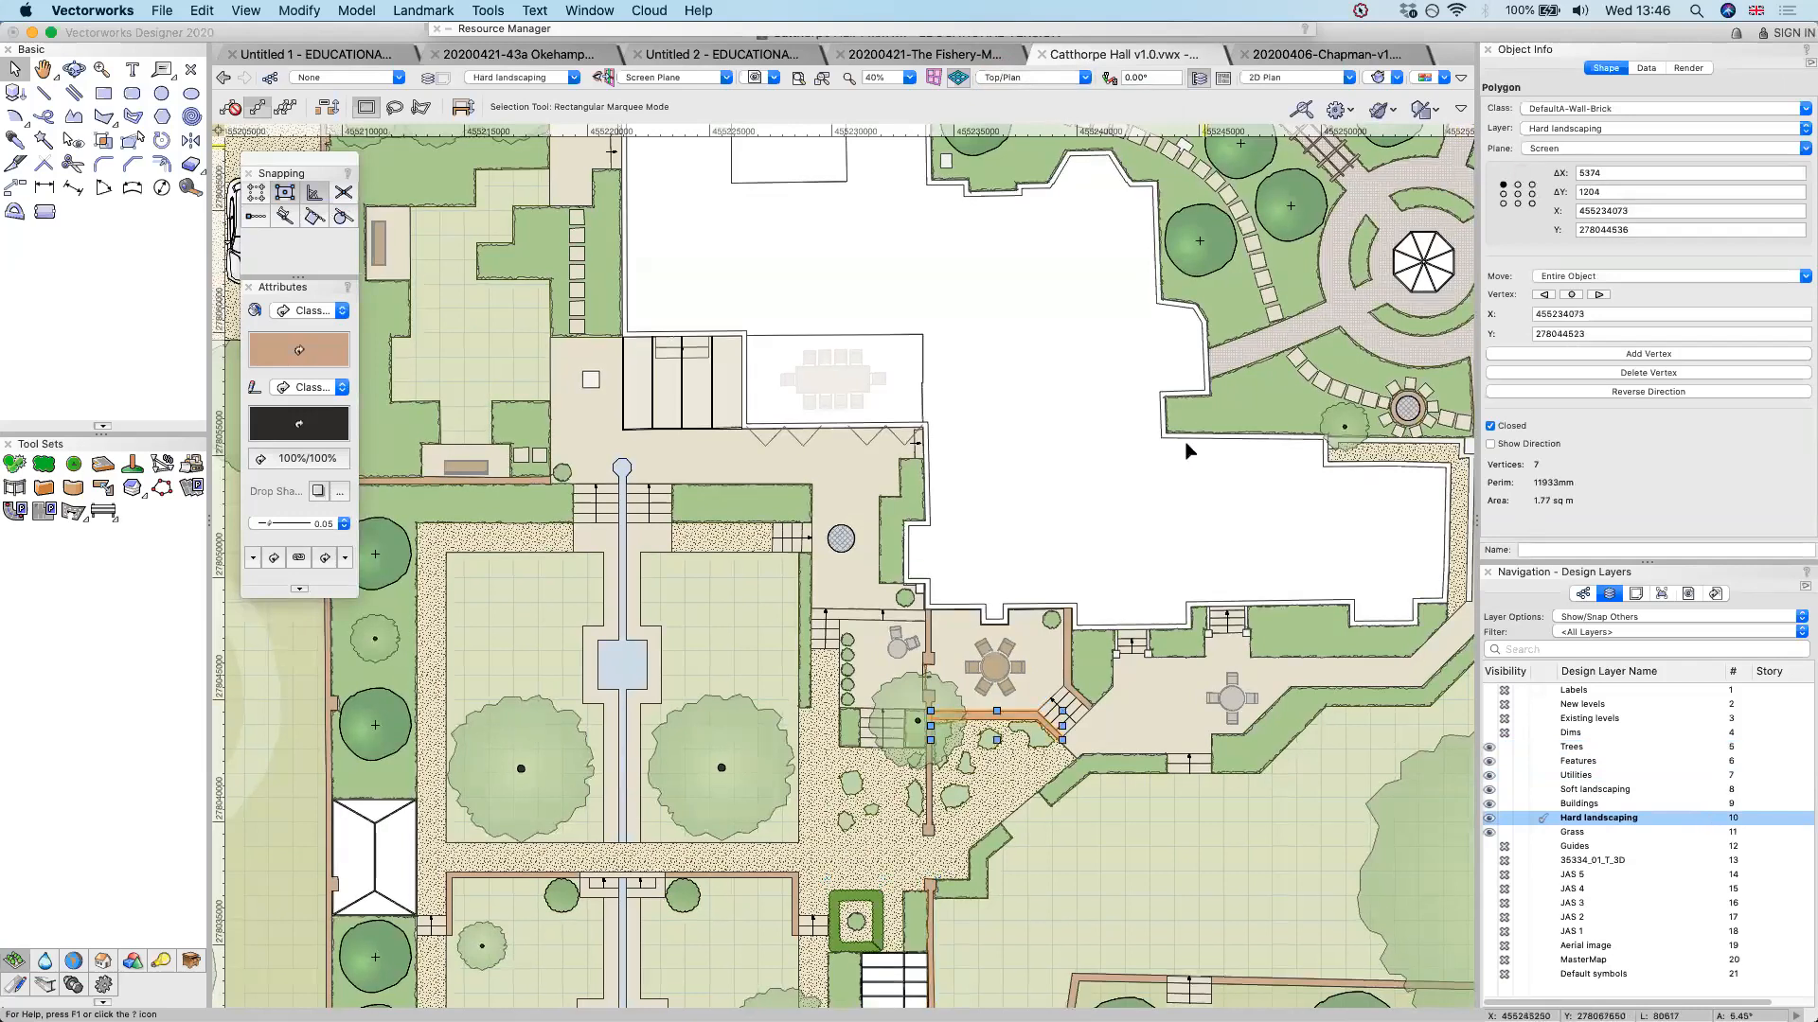
Switch to SketchUp to view the 20200221-Chevening-v2.0-no plants garden model and return to Vectorworks
{"action": "key", "text": "super+Tab"}
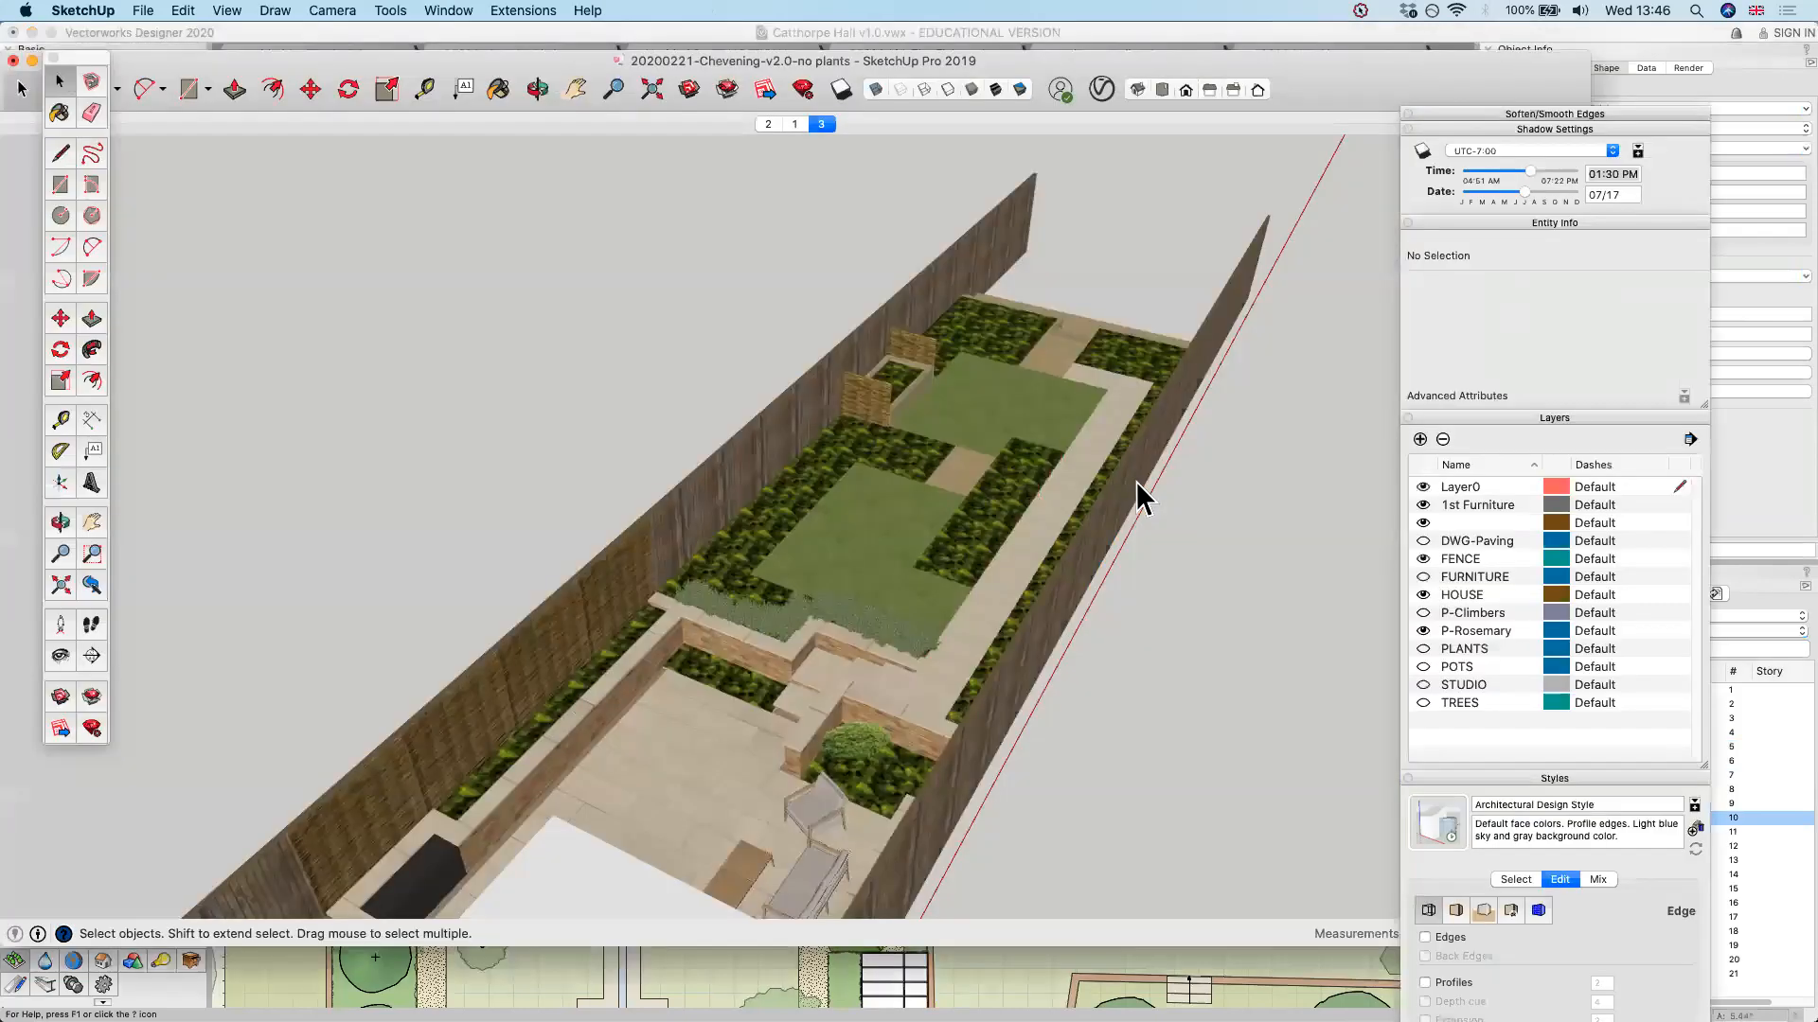
{"action": "key", "text": "super+s"}
{"action": "left_click", "coordinate": [1081, 959]}
Quit Vectorworks, closing its open drawings and answering the save prompts
{"action": "key", "text": "super+q"}
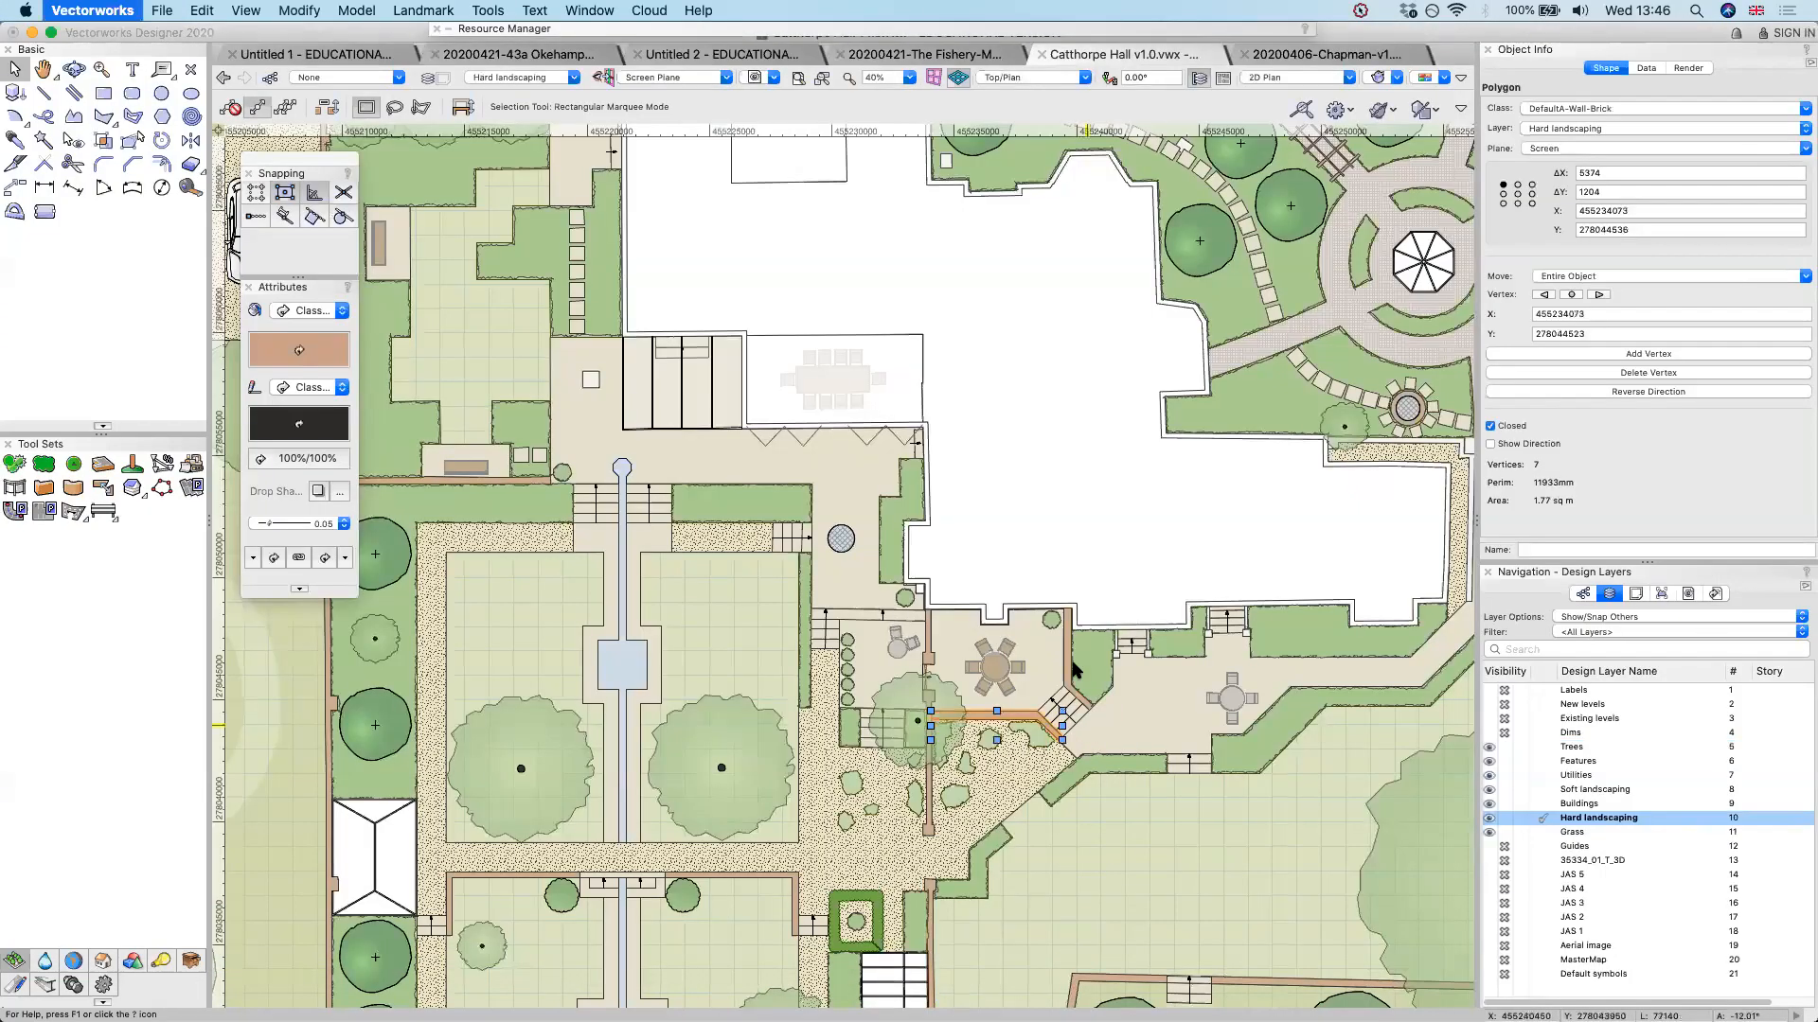
{"action": "left_click", "coordinate": [872, 352]}
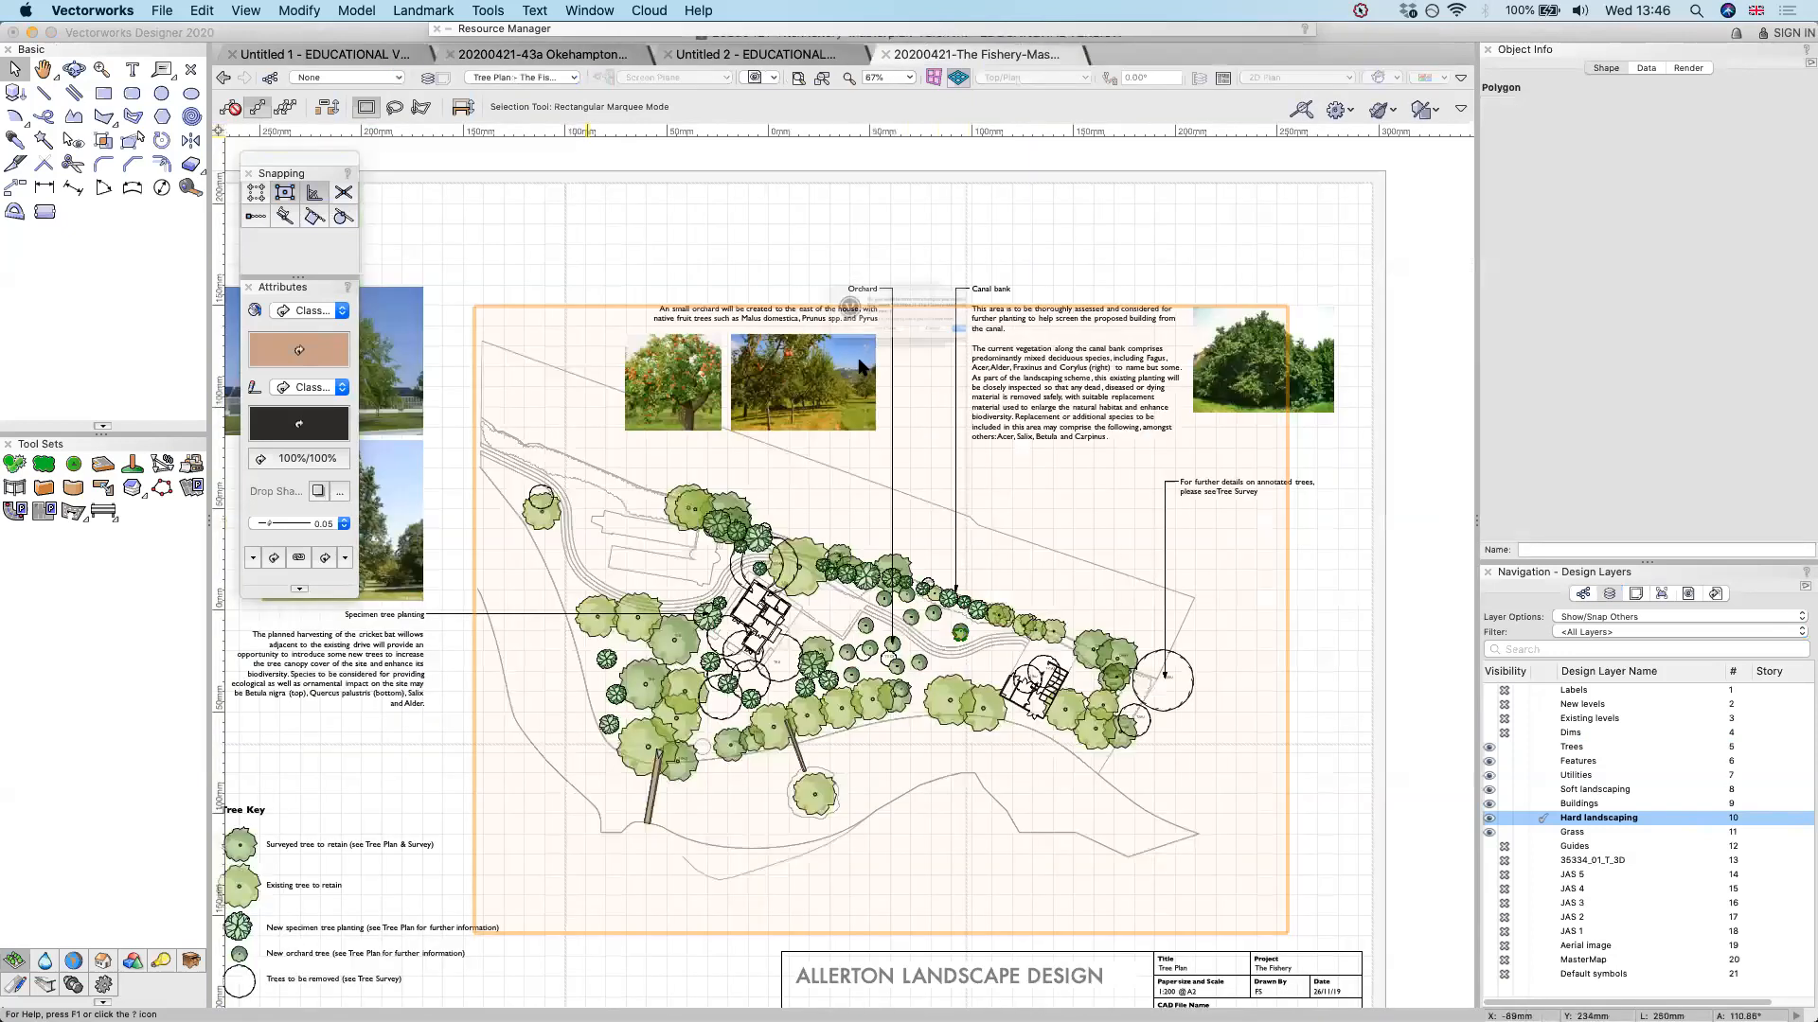
{"action": "key", "text": "super+w"}
{"action": "left_click", "coordinate": [862, 368]}
Switch to SketchUp and orbit around the standing figure in the empty Untitled model
{"action": "key", "text": "super+Tab"}
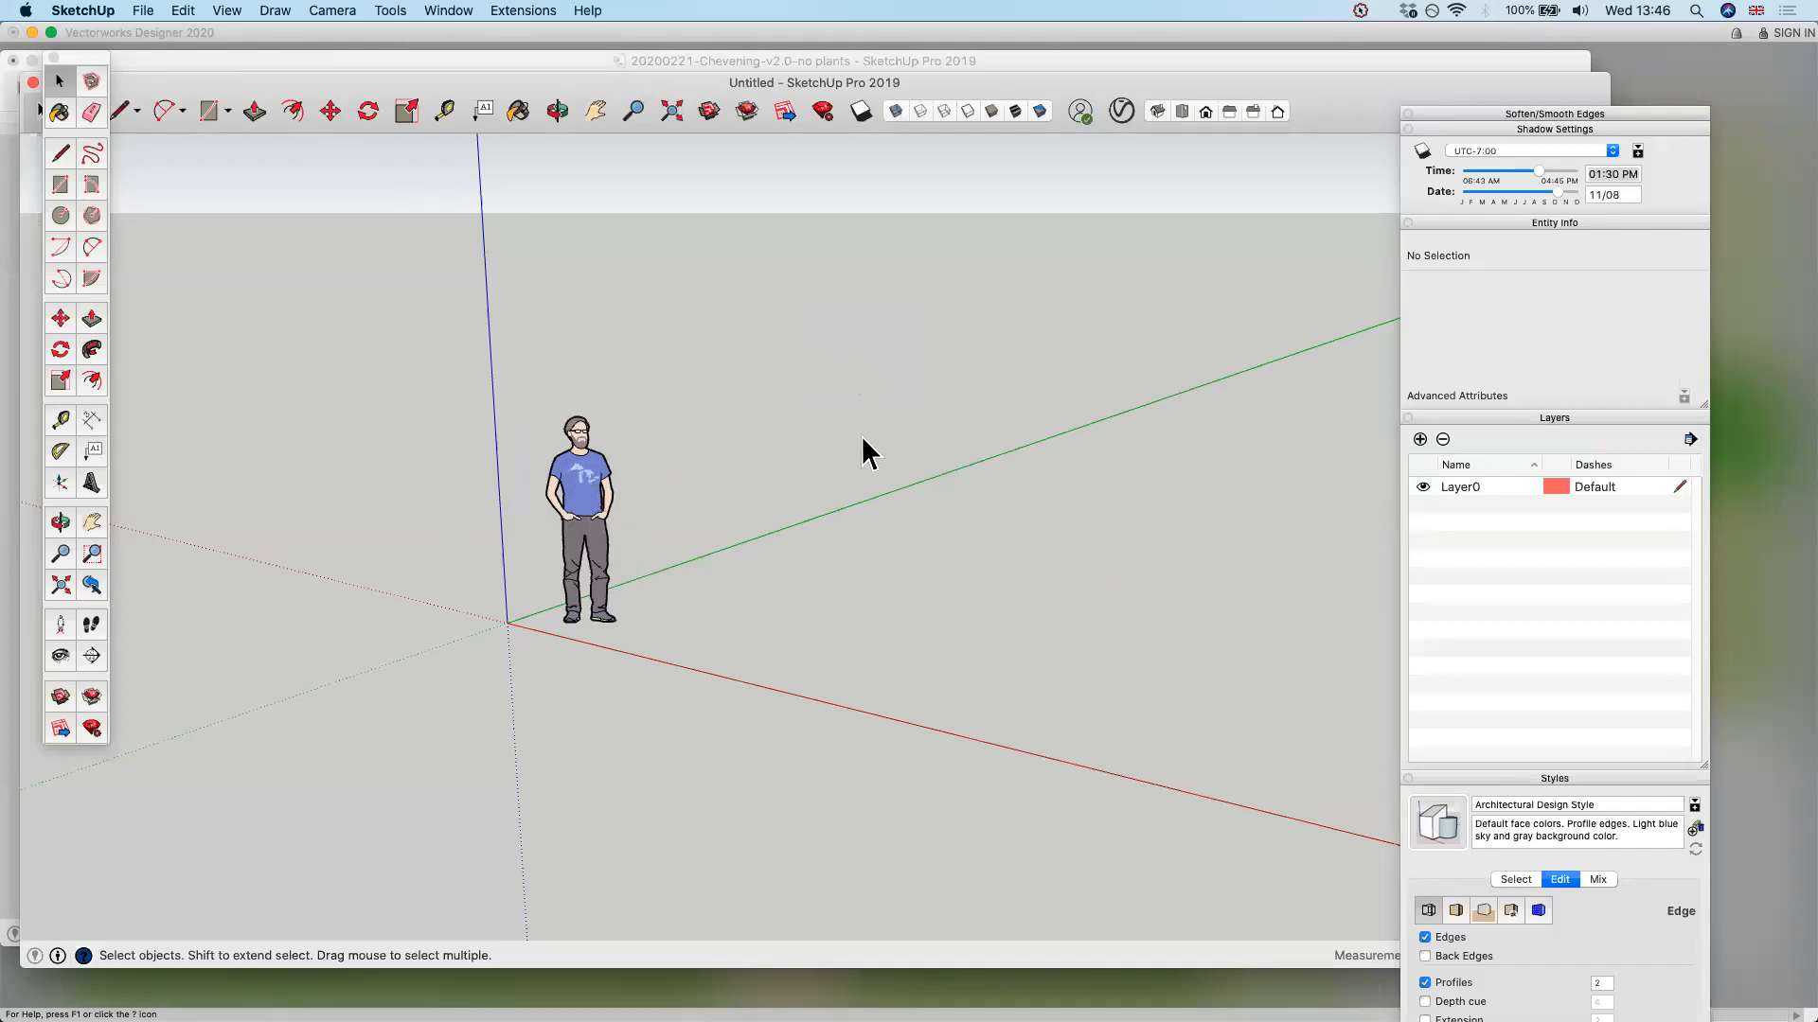
{"action": "middle_click_drag", "start_coordinate": [1159, 410], "coordinate": [1066, 469]}
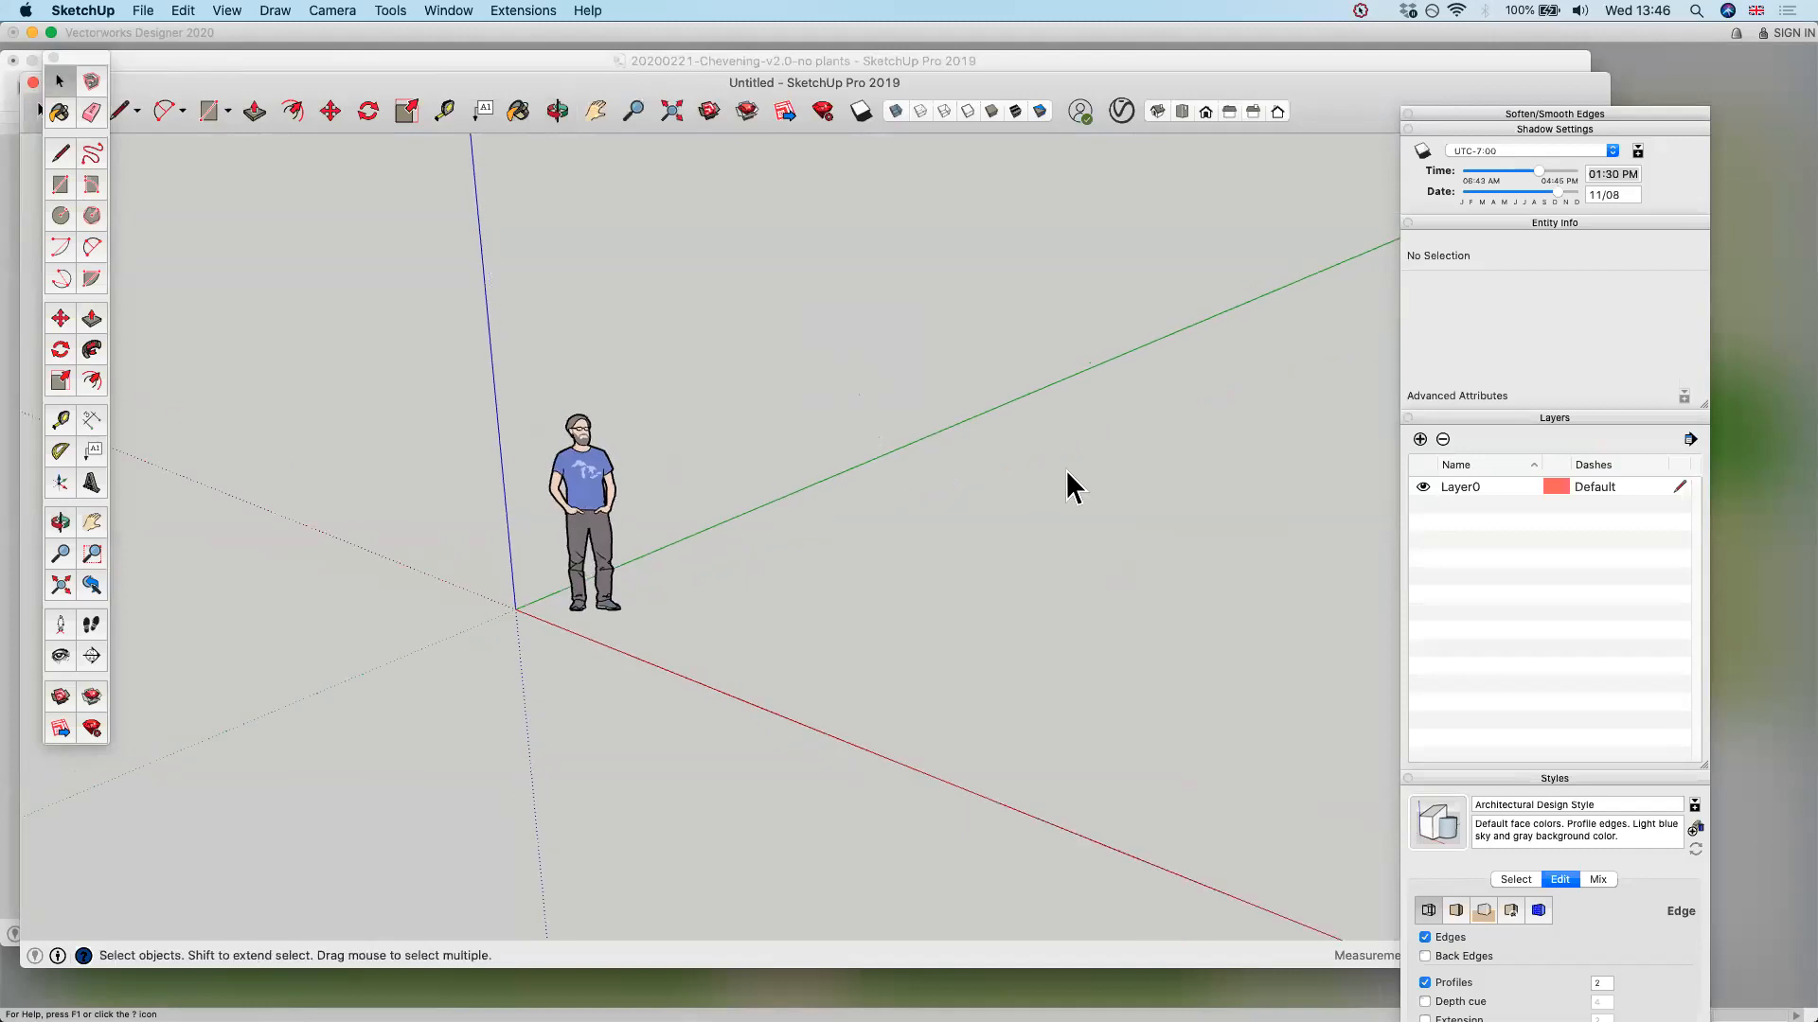
{"action": "scroll", "coordinate": [1332, 399], "scroll_direction": "down", "scroll_amount": 2}
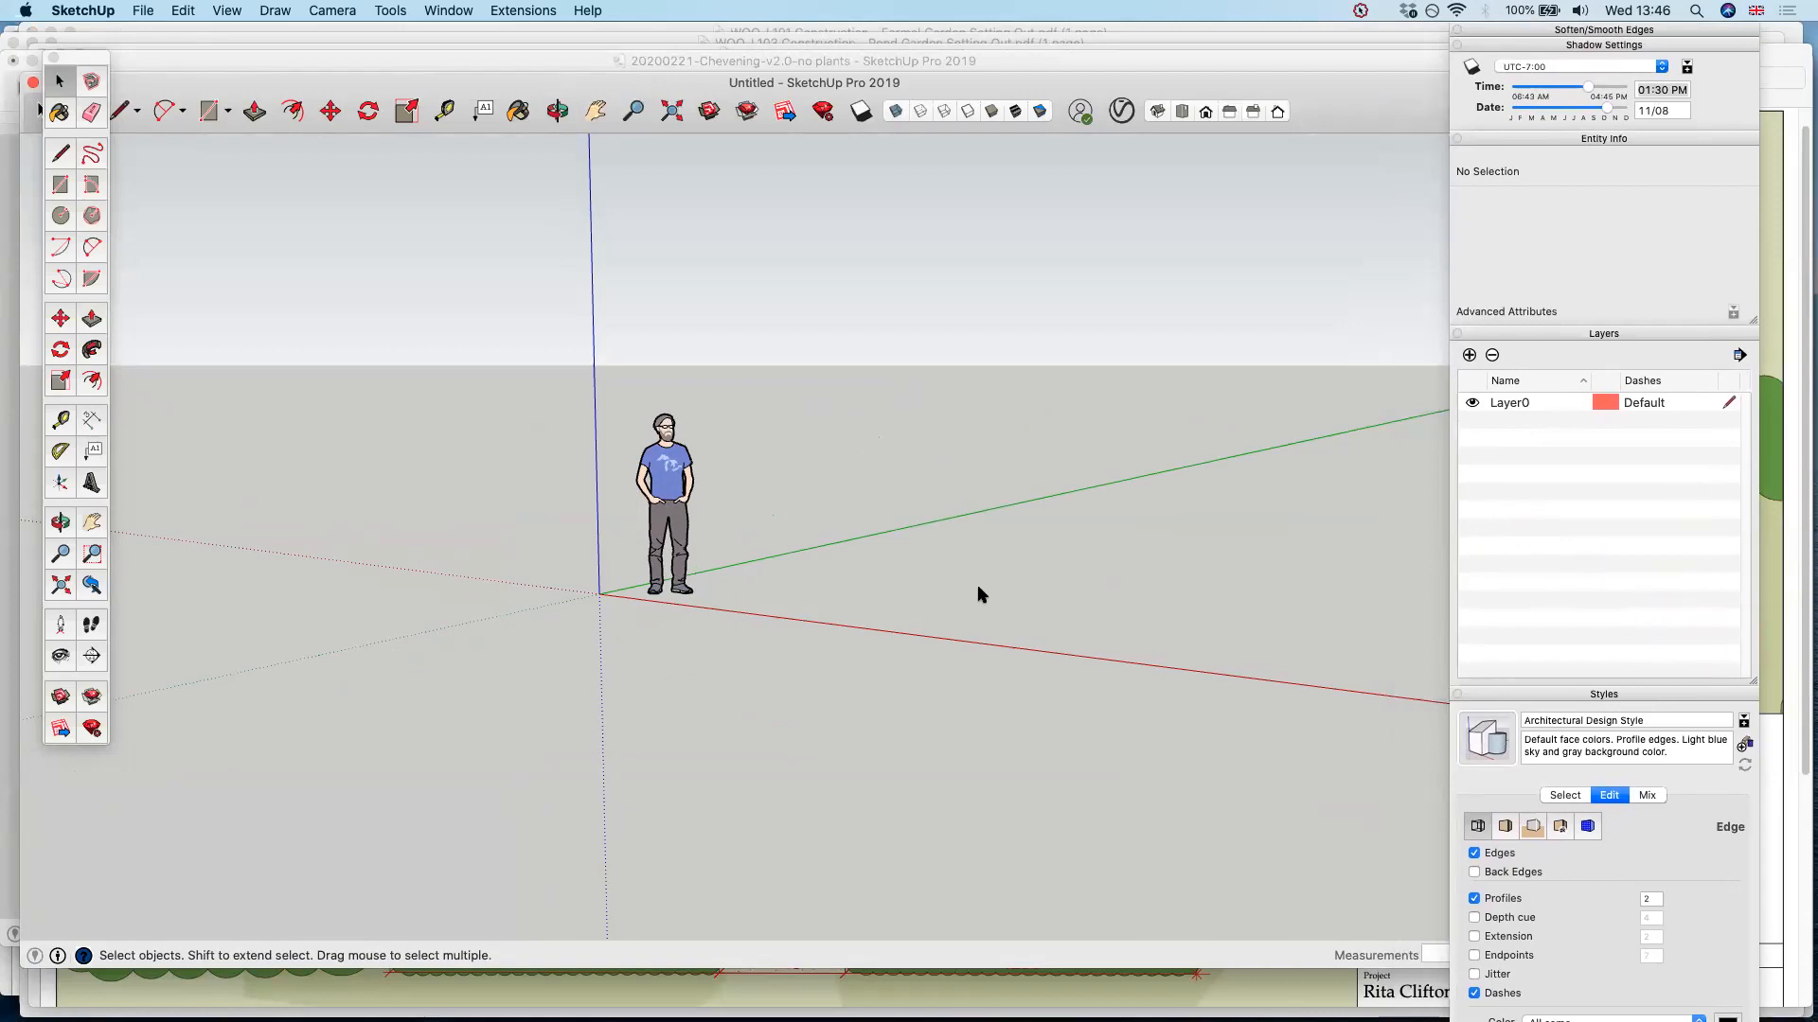
View the axes and the standing figure from several angles, and select the figure to inspect its entity information
{"action": "middle_click_drag", "start_coordinate": [989, 546], "coordinate": [737, 523]}
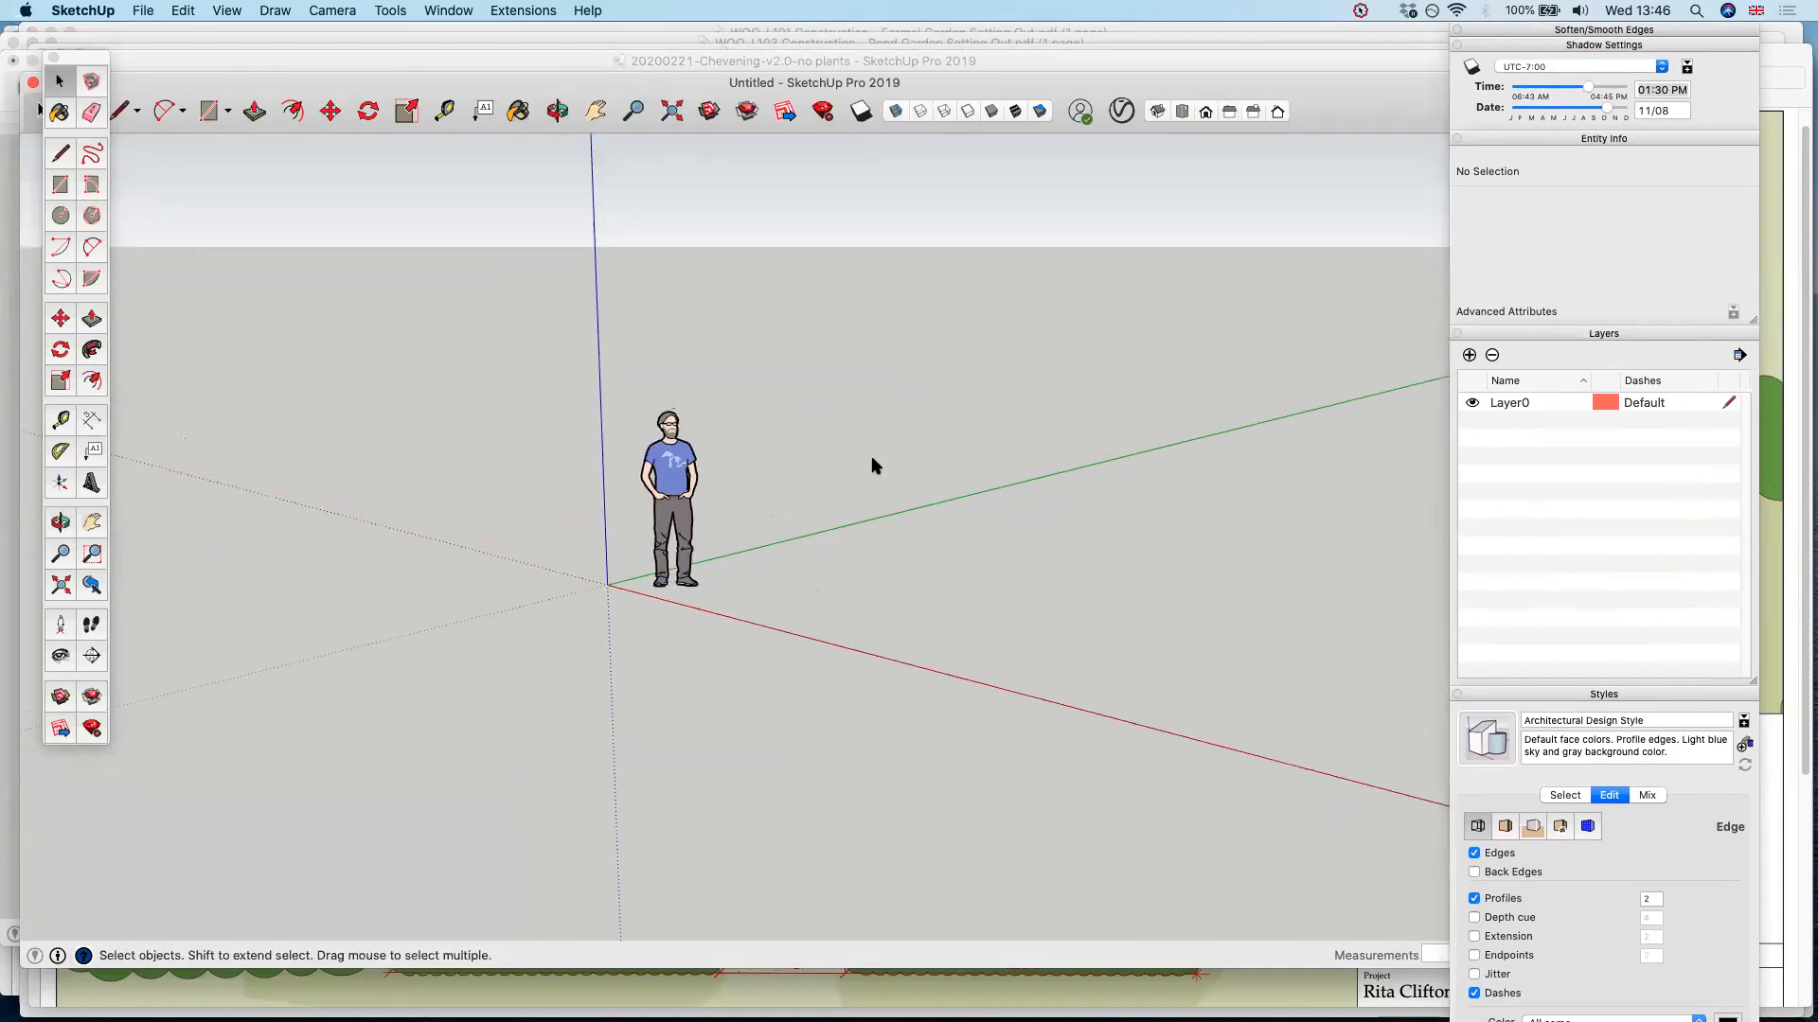
{"action": "middle_click_drag", "start_coordinate": [876, 431], "coordinate": [663, 469]}
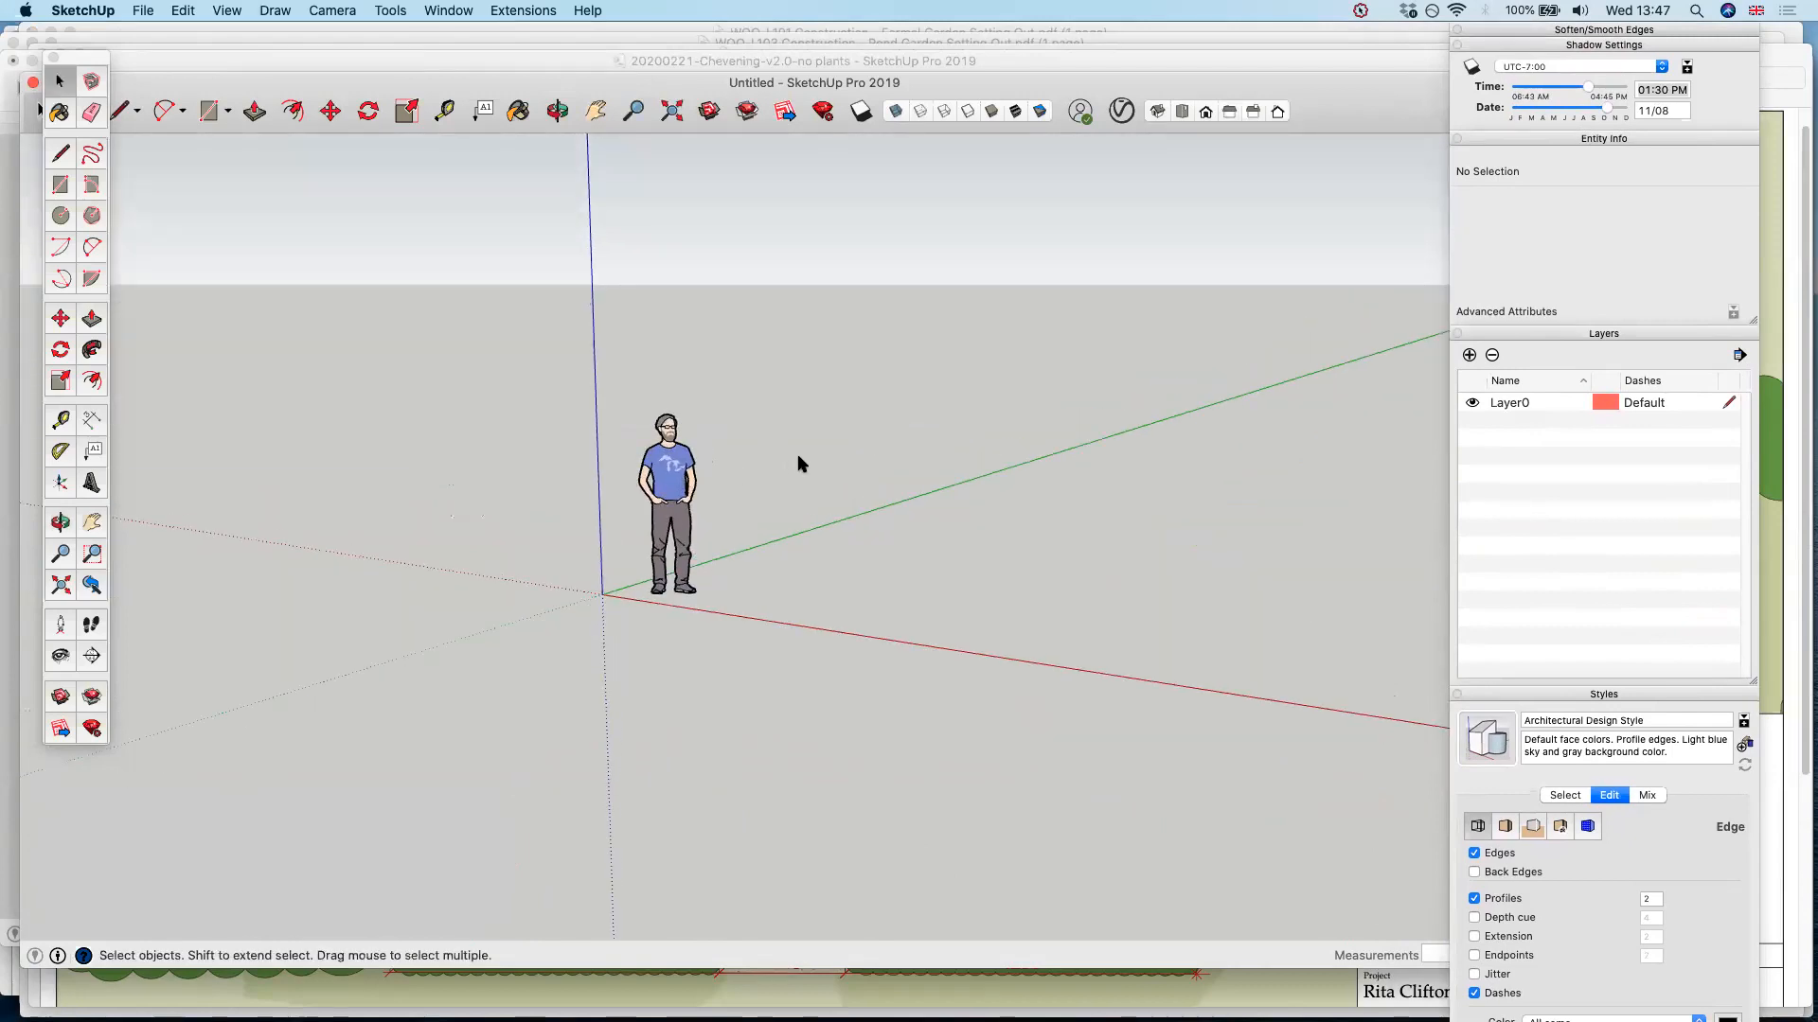
{"action": "middle_click_drag", "start_coordinate": [904, 485], "coordinate": [875, 459]}
{"action": "scroll", "coordinate": [872, 482], "scroll_direction": "down", "scroll_amount": 4}
{"action": "scroll", "coordinate": [841, 481], "scroll_direction": "up", "scroll_amount": 4}
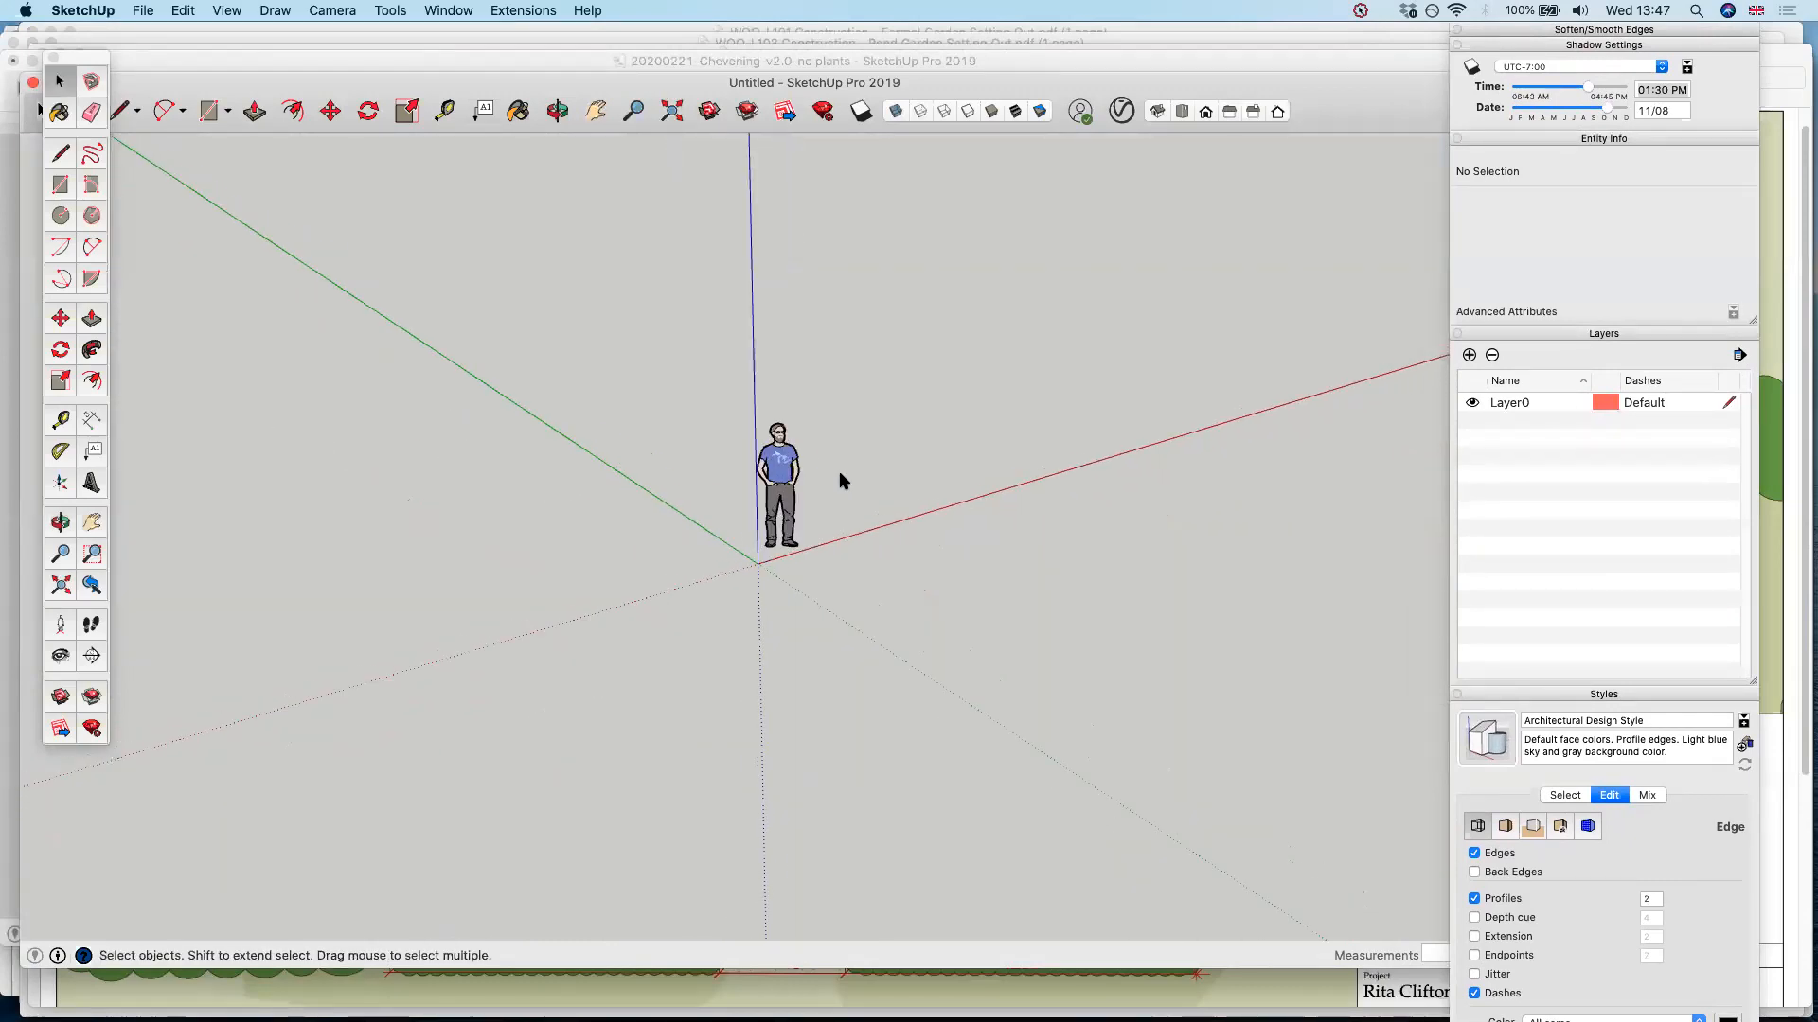
{"action": "middle_click_drag", "start_coordinate": [798, 622], "coordinate": [64, 536]}
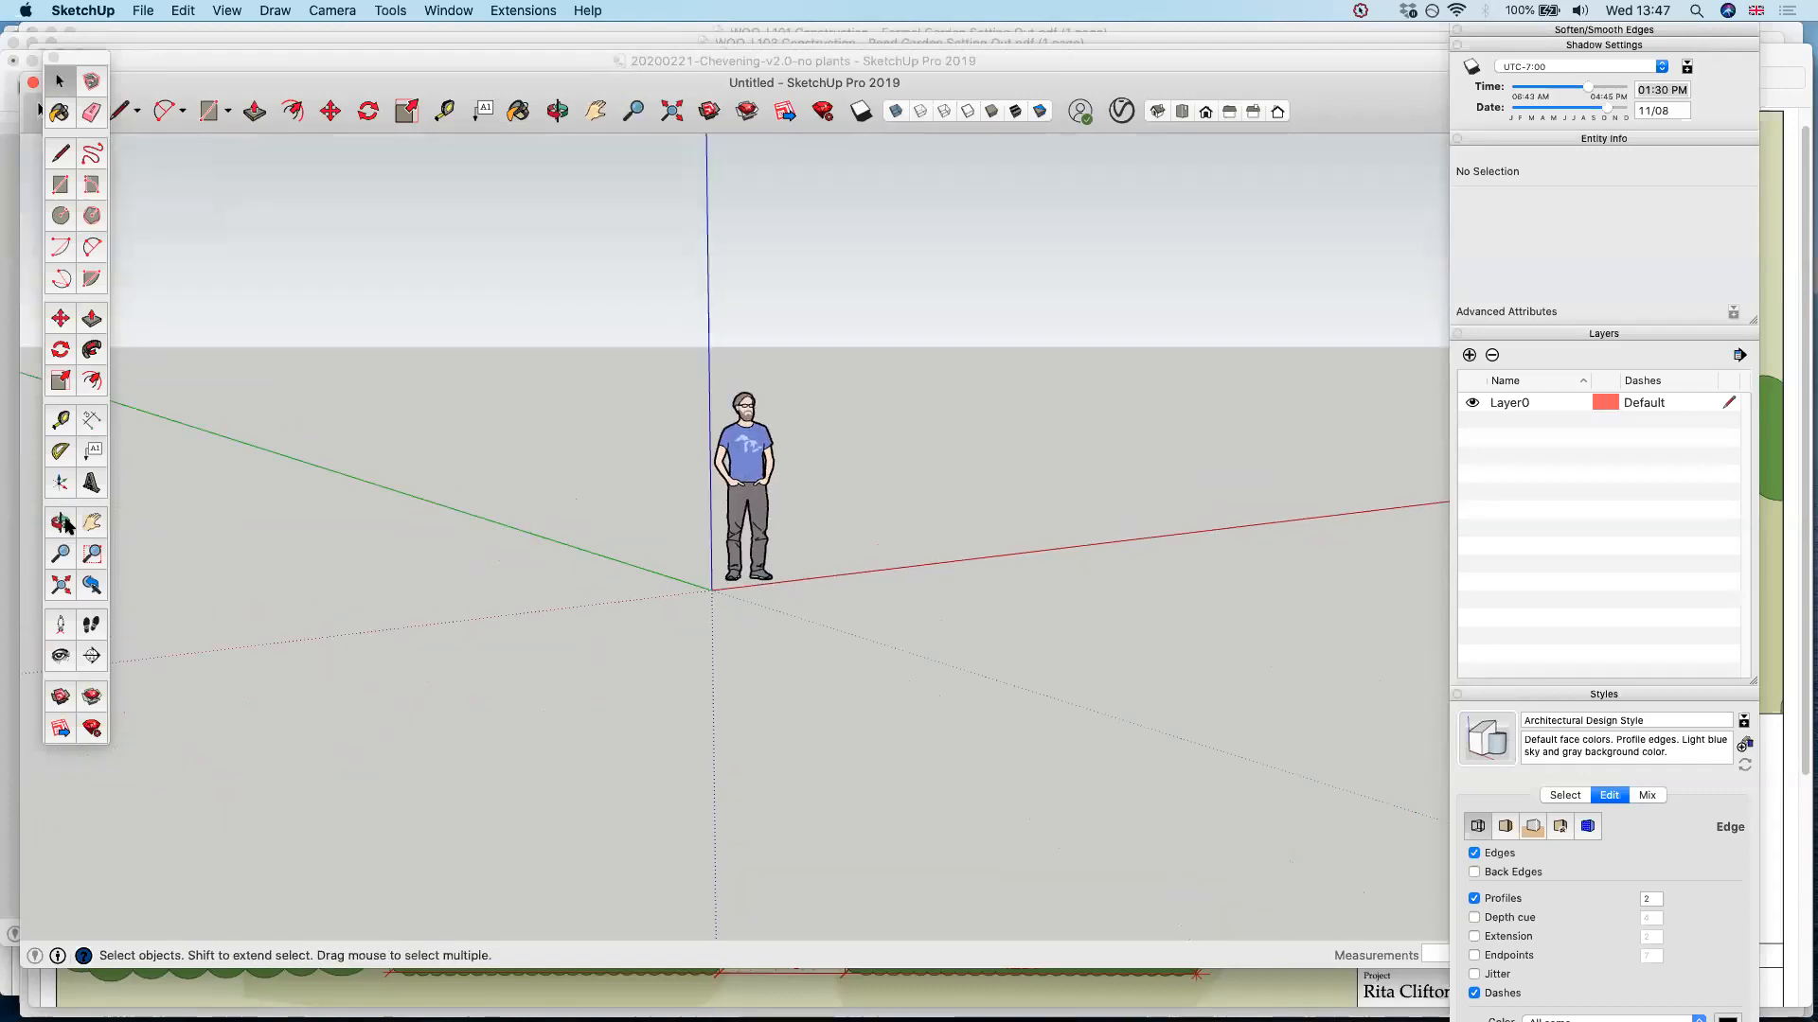
{"action": "middle_click_drag", "start_coordinate": [320, 518], "coordinate": [782, 471]}
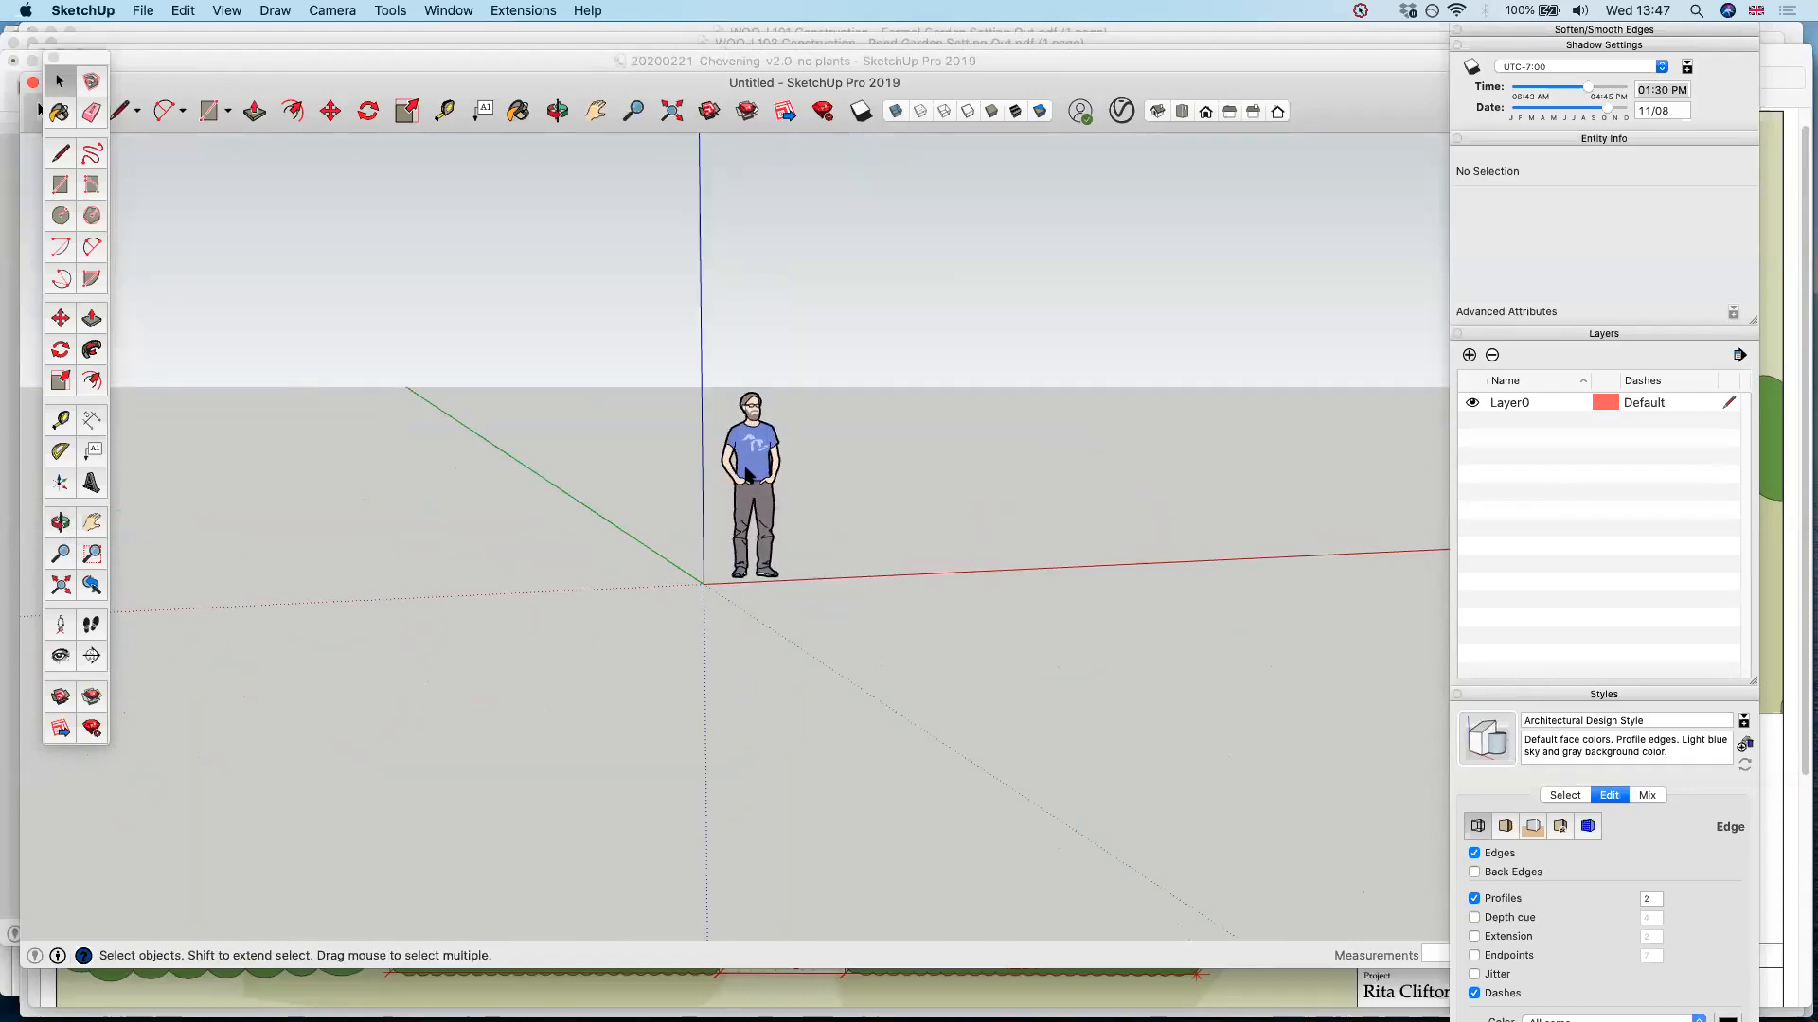
{"action": "scroll", "coordinate": [772, 440], "scroll_direction": "up", "scroll_amount": 6}
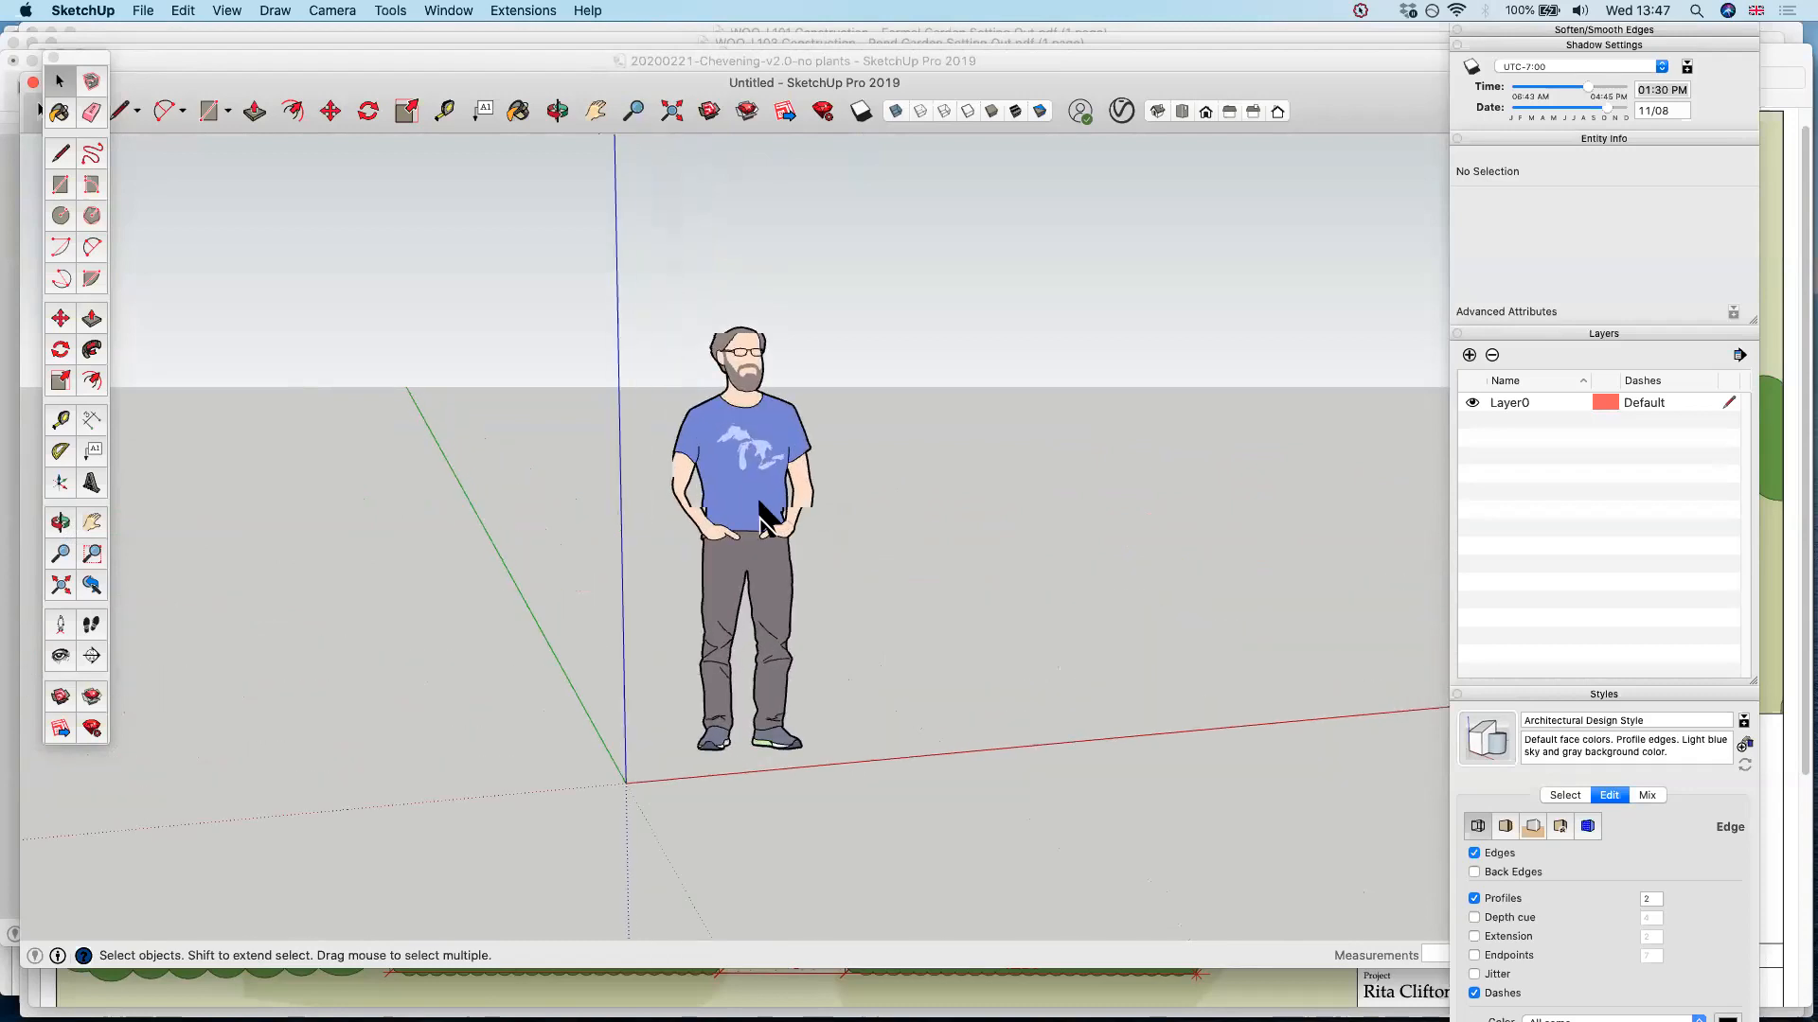
{"action": "left_click", "coordinate": [766, 471]}
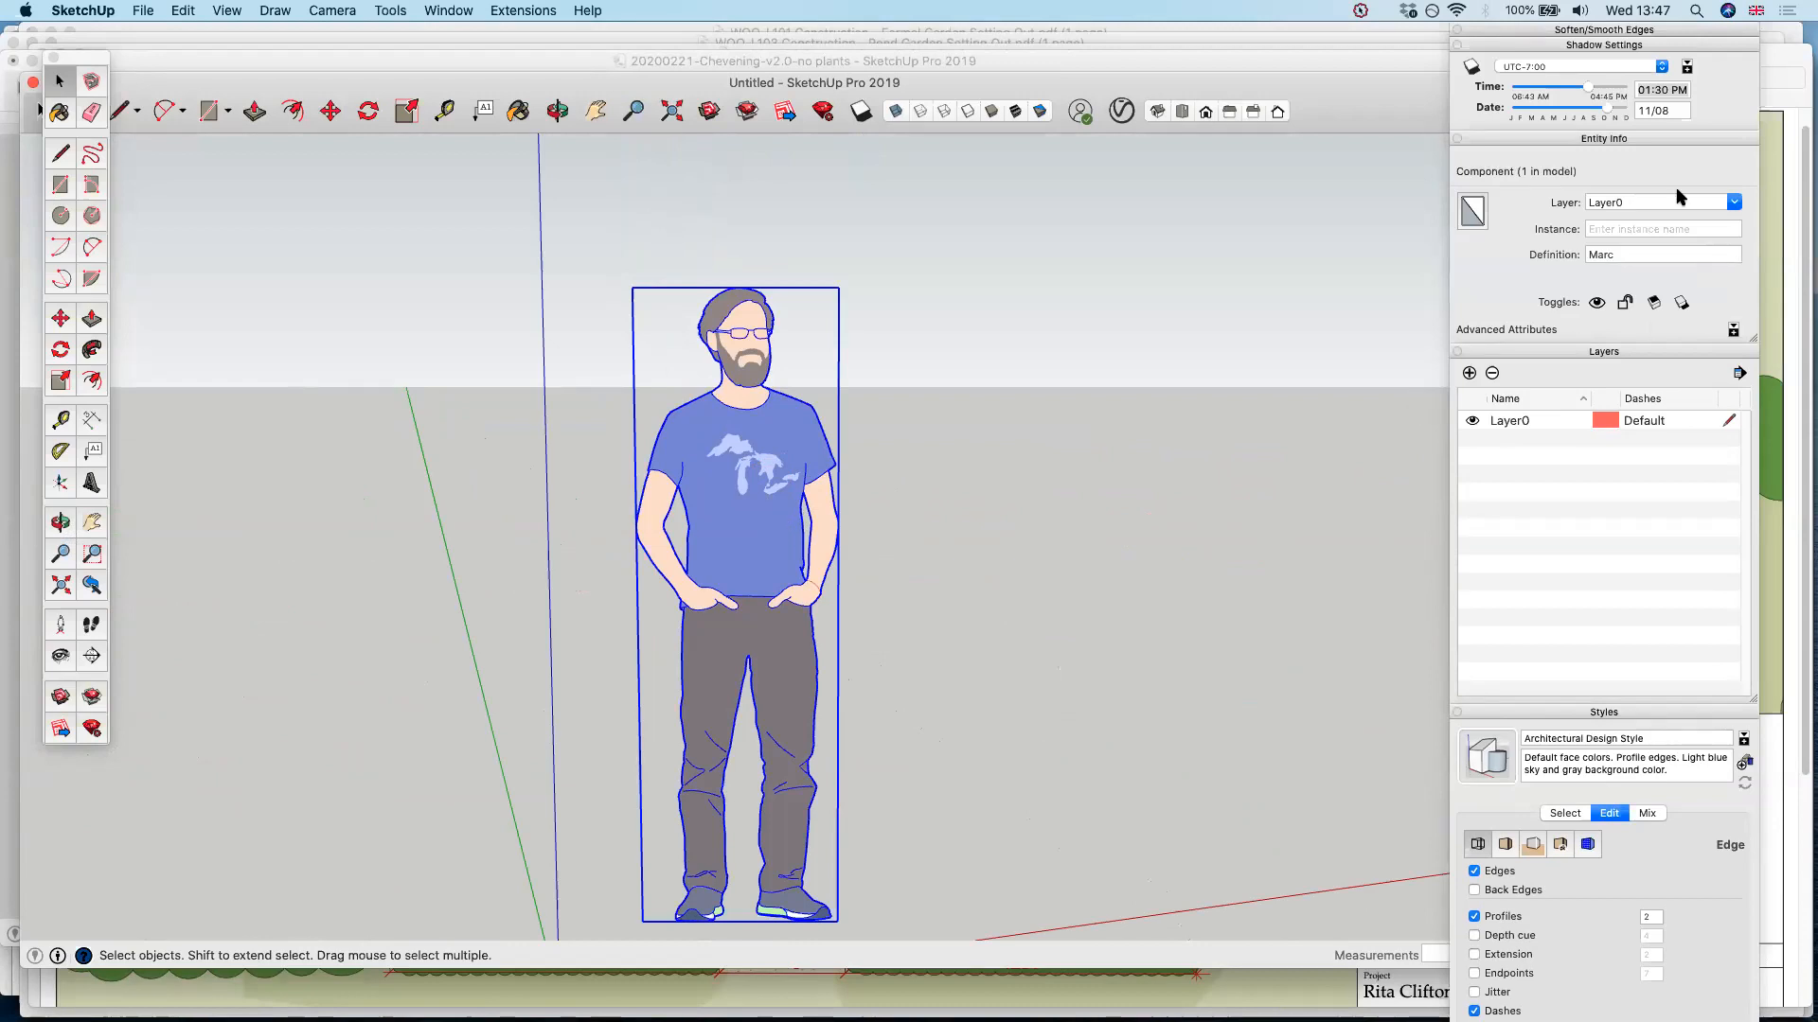
Draw a large rectangle on the ground plane surrounding the standing figure and the origin
{"action": "scroll", "coordinate": [678, 519], "scroll_direction": "down", "scroll_amount": 6}
{"action": "mouse_move", "coordinate": [929, 515]}
{"action": "middle_mouse_down"}
{"action": "mouse_move", "coordinate": [730, 601]}
{"action": "mouse_move", "coordinate": [731, 660]}
{"action": "mouse_move", "coordinate": [765, 587]}
{"action": "mouse_move", "coordinate": [841, 534]}
{"action": "middle_mouse_up"}
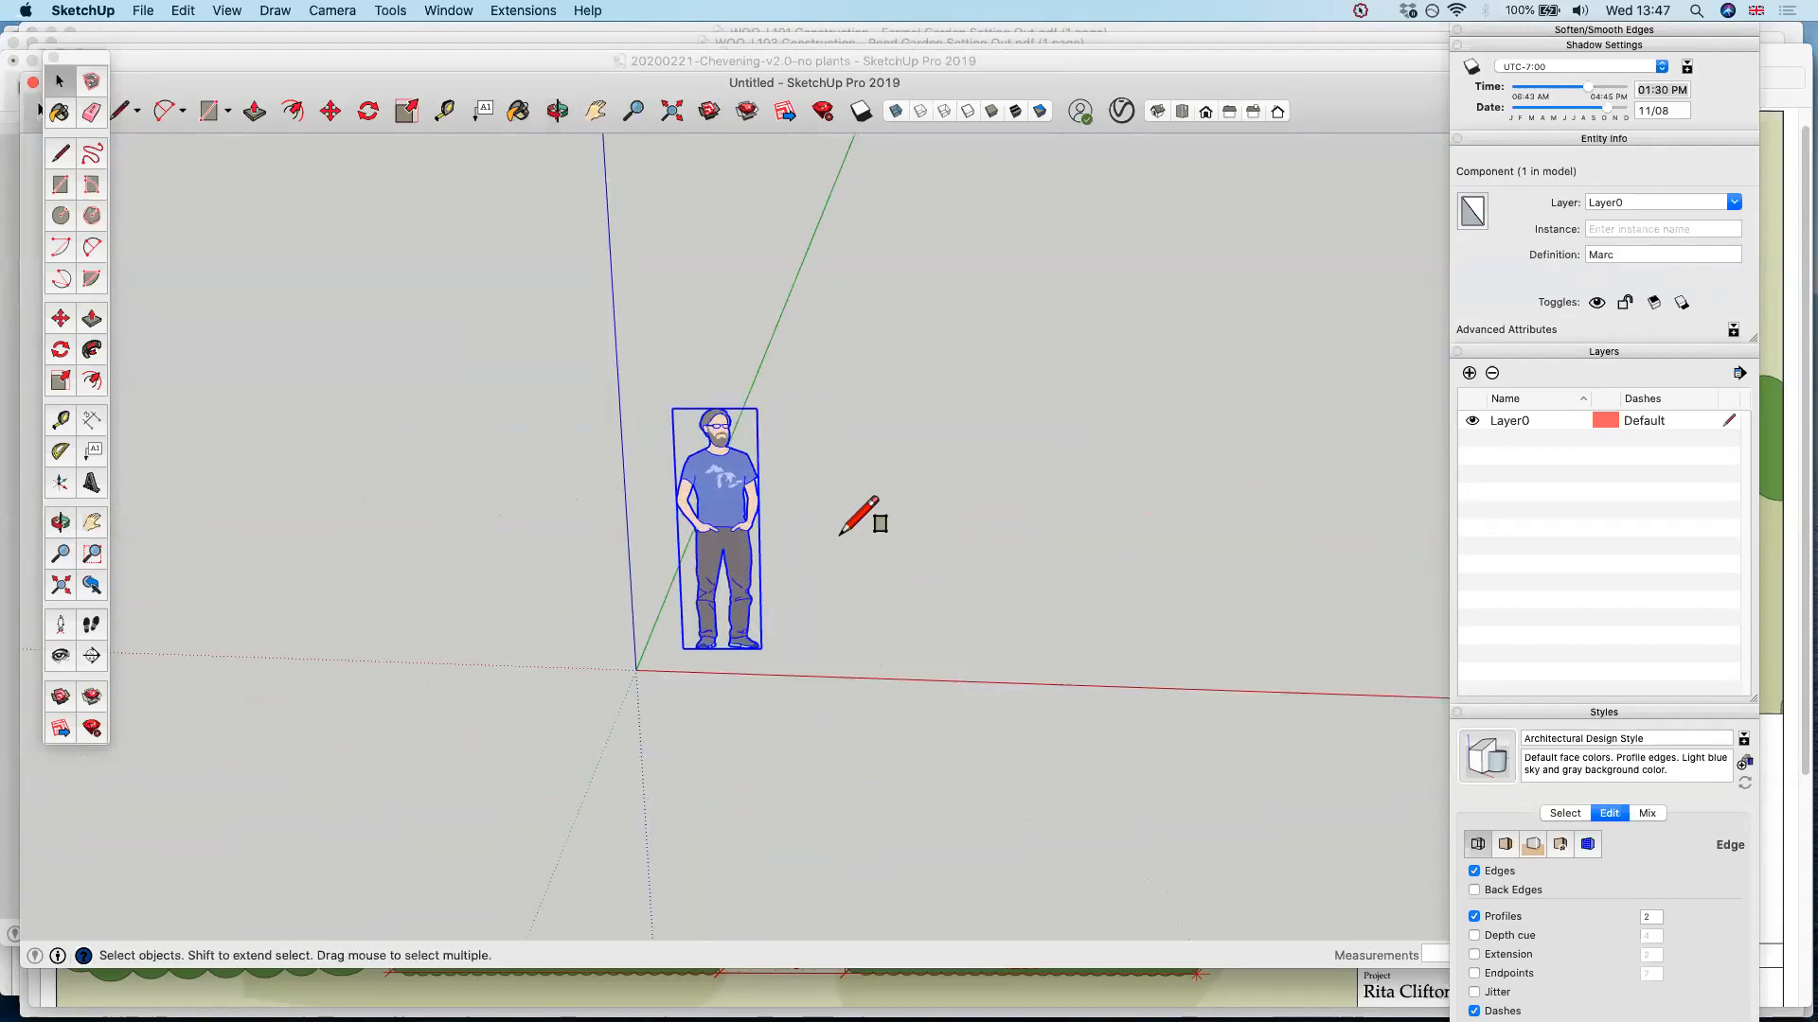
{"action": "middle_click_drag", "start_coordinate": [521, 538], "coordinate": [616, 407]}
{"action": "key", "text": "r"}
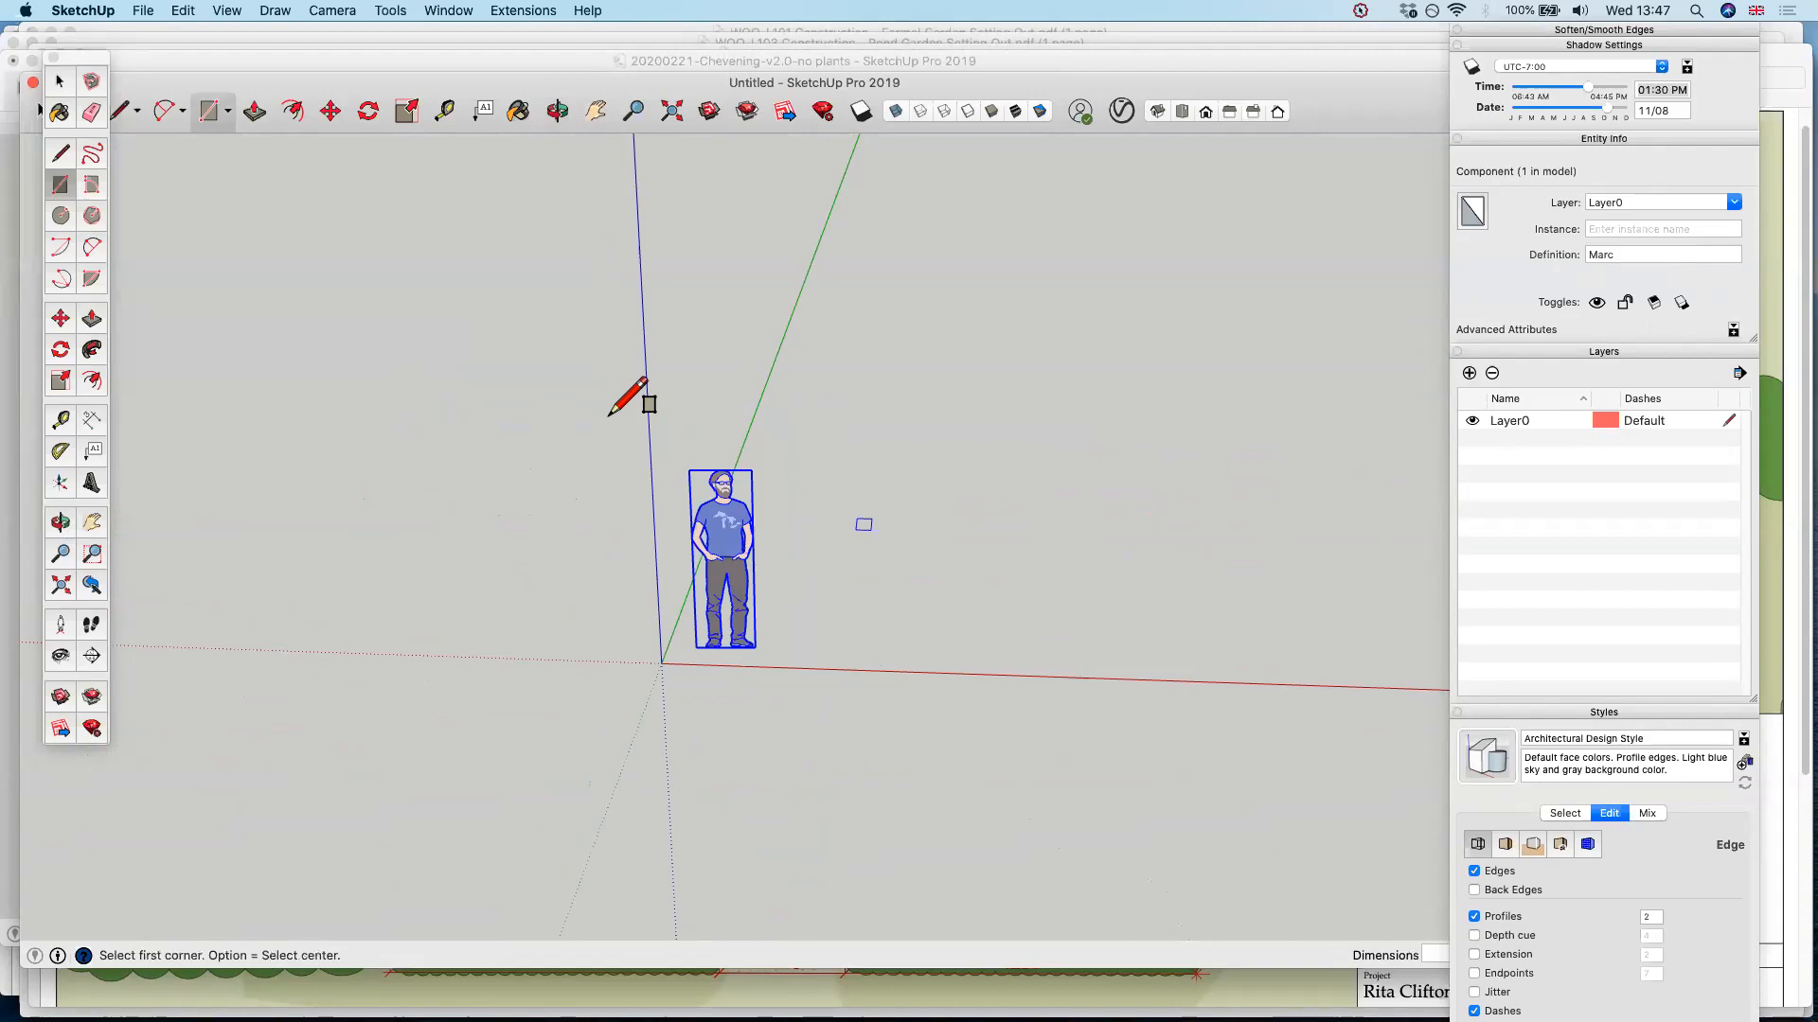
{"action": "scroll", "coordinate": [985, 426], "scroll_direction": "down", "scroll_amount": 2}
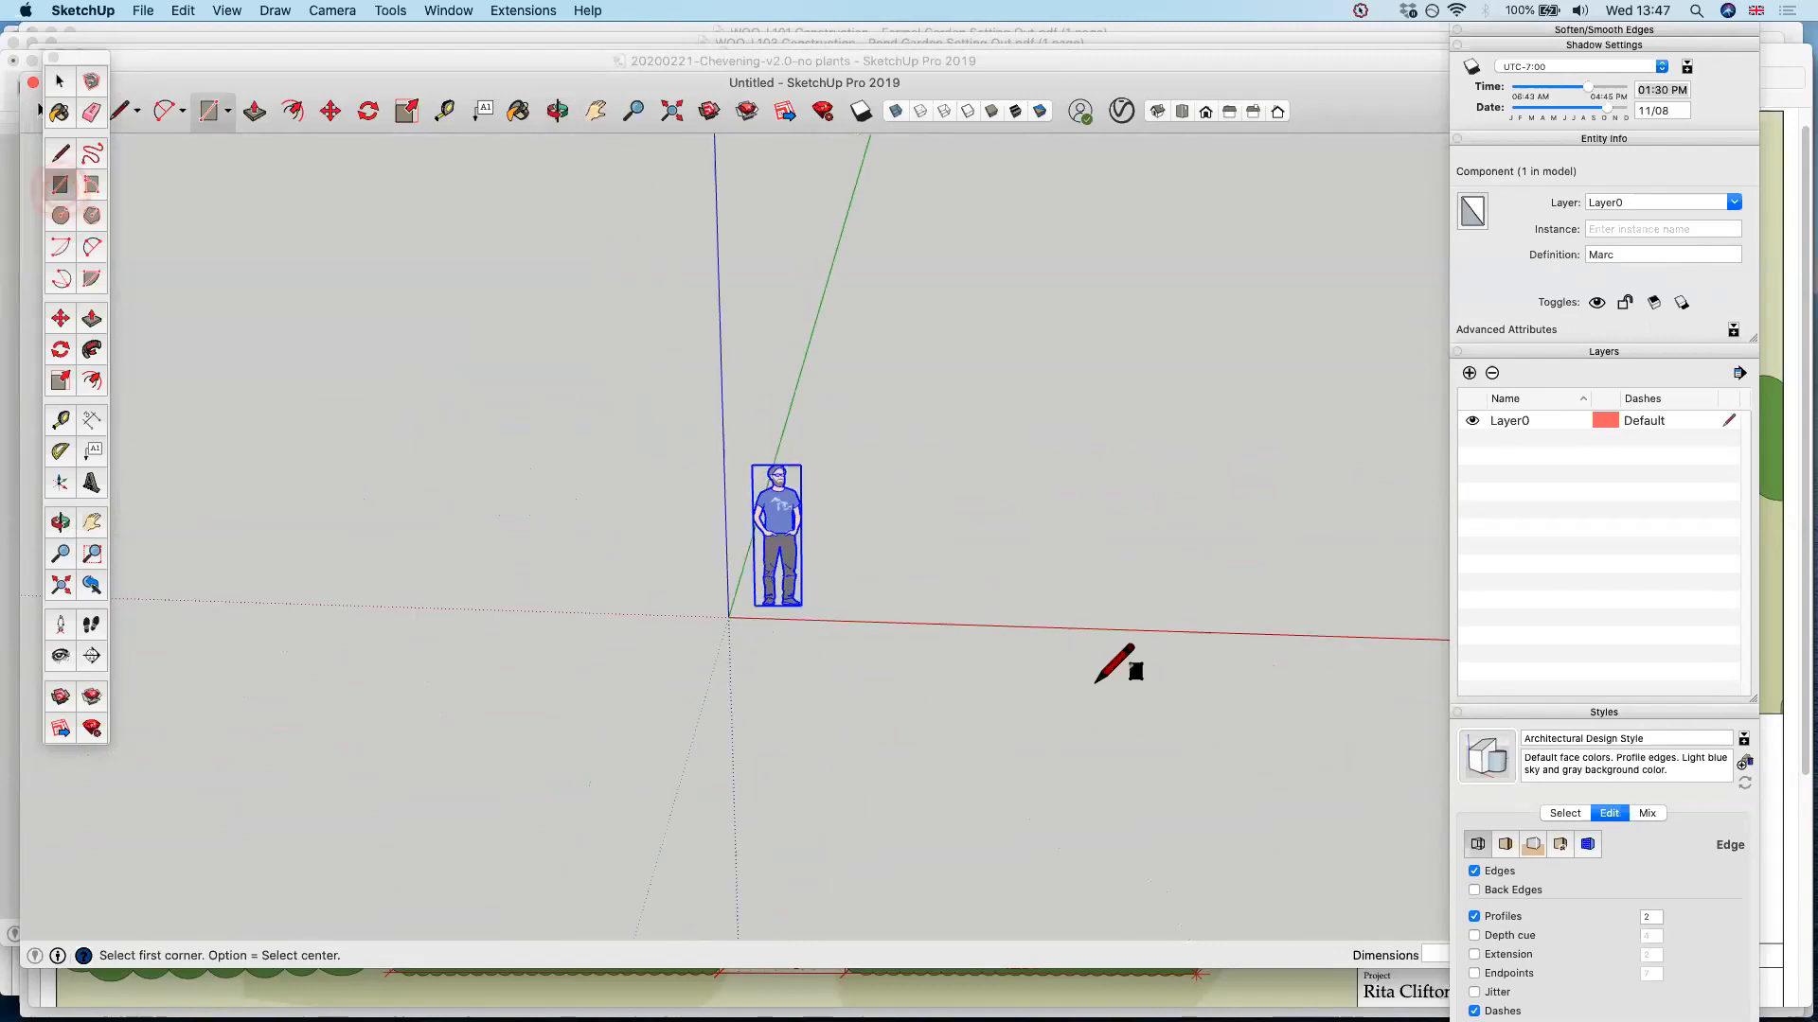
{"action": "left_click", "coordinate": [378, 394]}
{"action": "left_click", "coordinate": [1031, 745]}
Push/Pull the ground rectangle upward into a solid box taller than the standing figure
{"action": "middle_click_drag", "start_coordinate": [1096, 681], "coordinate": [1207, 674]}
{"action": "key", "text": "p"}
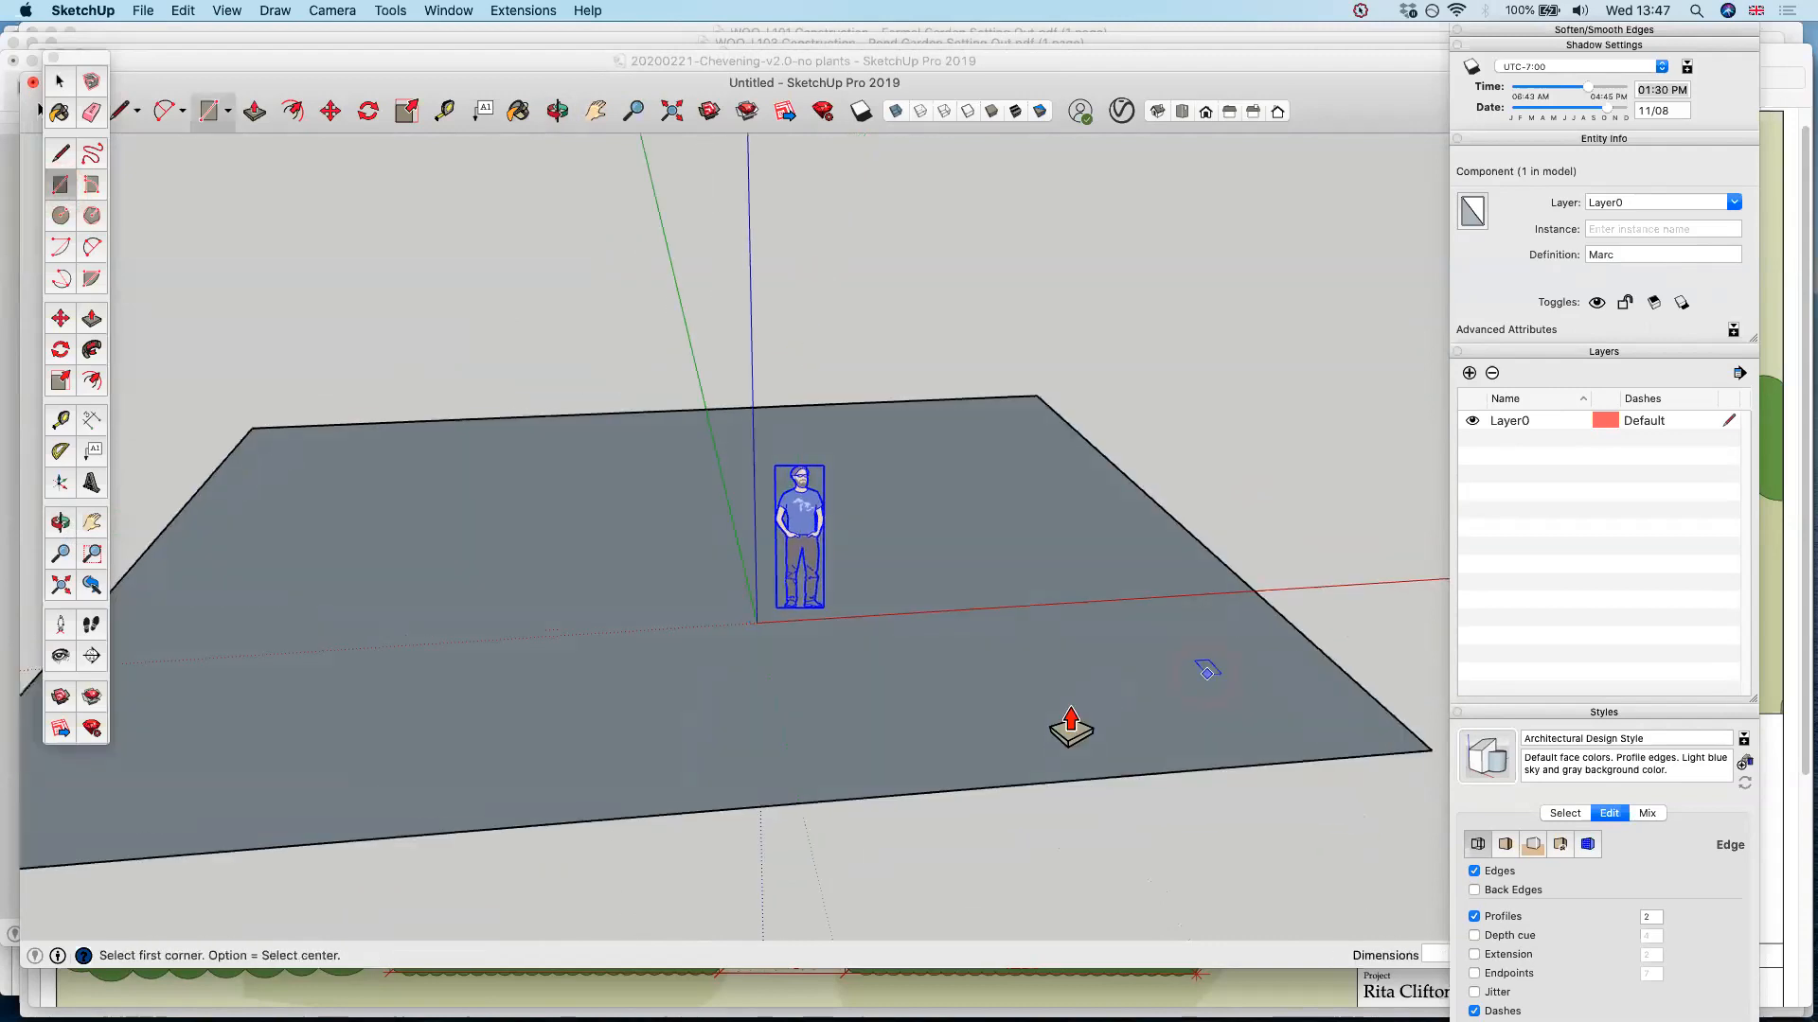
{"action": "left_click_drag", "start_coordinate": [1075, 507], "coordinate": [1075, 431]}
{"action": "scroll", "coordinate": [1075, 430], "scroll_direction": "down", "scroll_amount": 4}
{"action": "left_click", "coordinate": [1038, 406]}
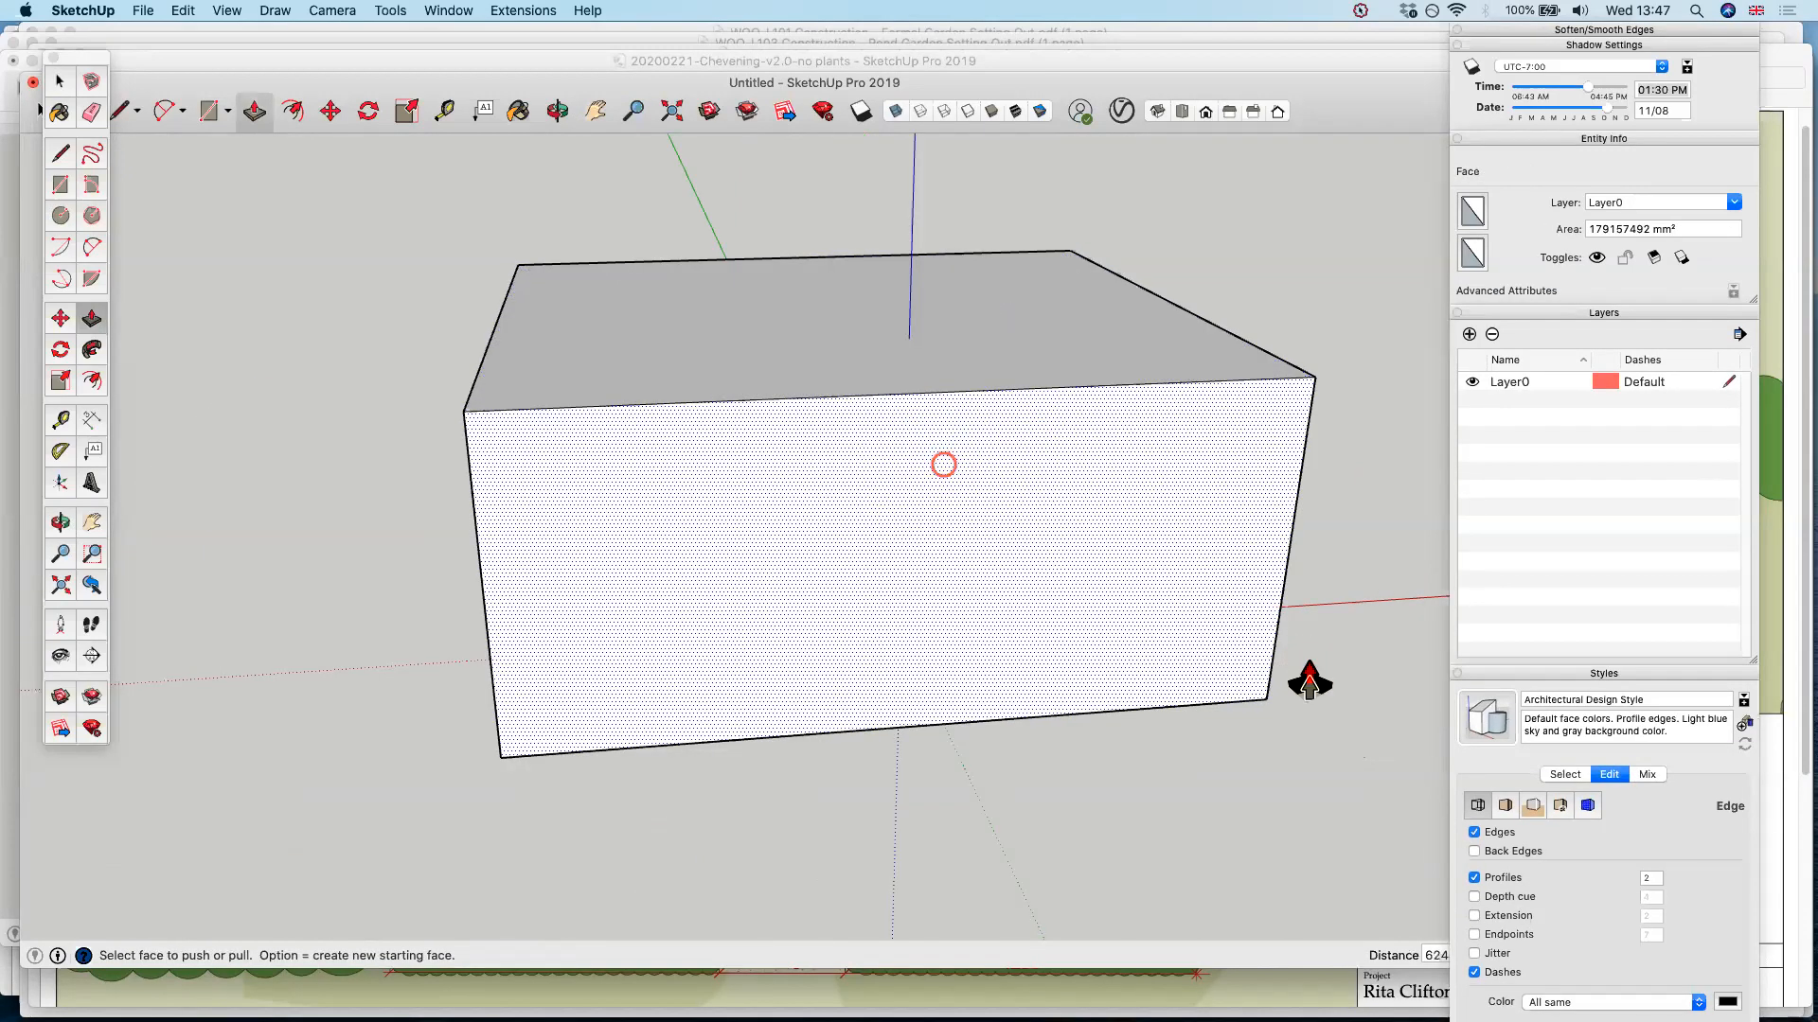
{"action": "middle_click_drag", "start_coordinate": [943, 465], "coordinate": [1309, 680]}
{"action": "key", "text": "l"}
{"action": "left_click", "coordinate": [842, 185]}
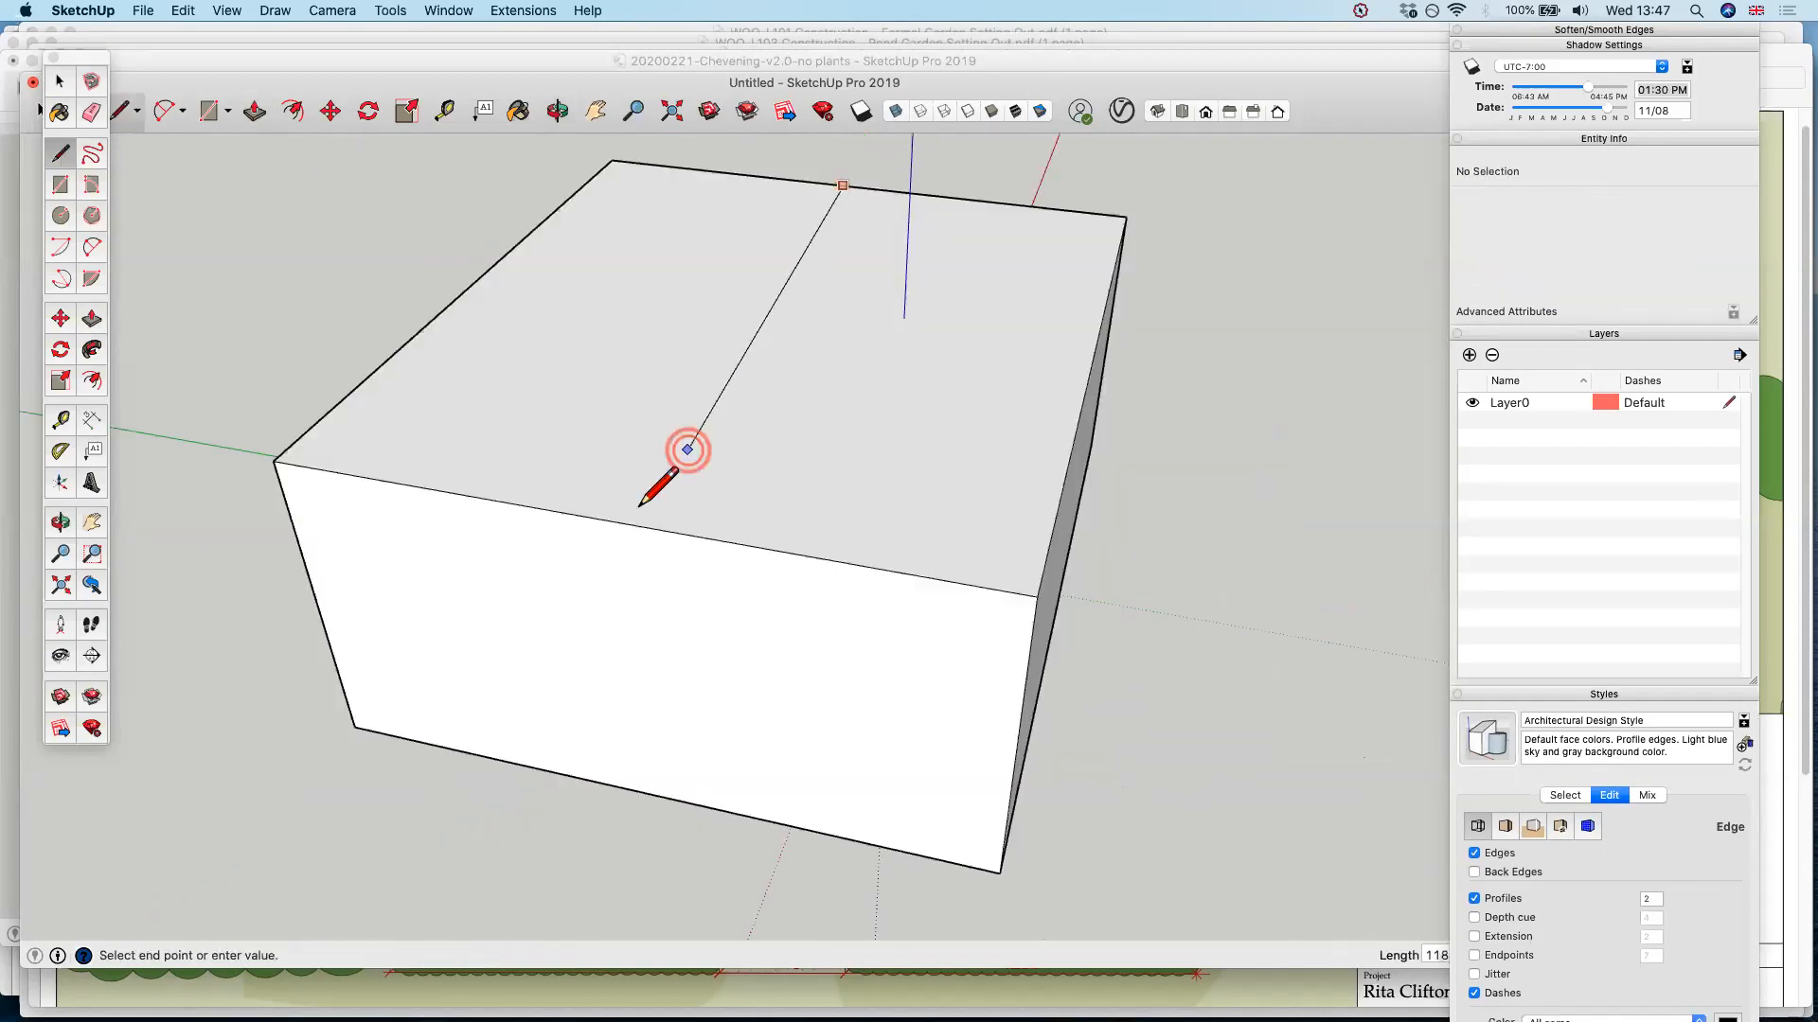
{"action": "key", "text": "space"}
Draw a line across the middle of the box's top face, joining its two opposite edges
{"action": "key", "text": "l"}
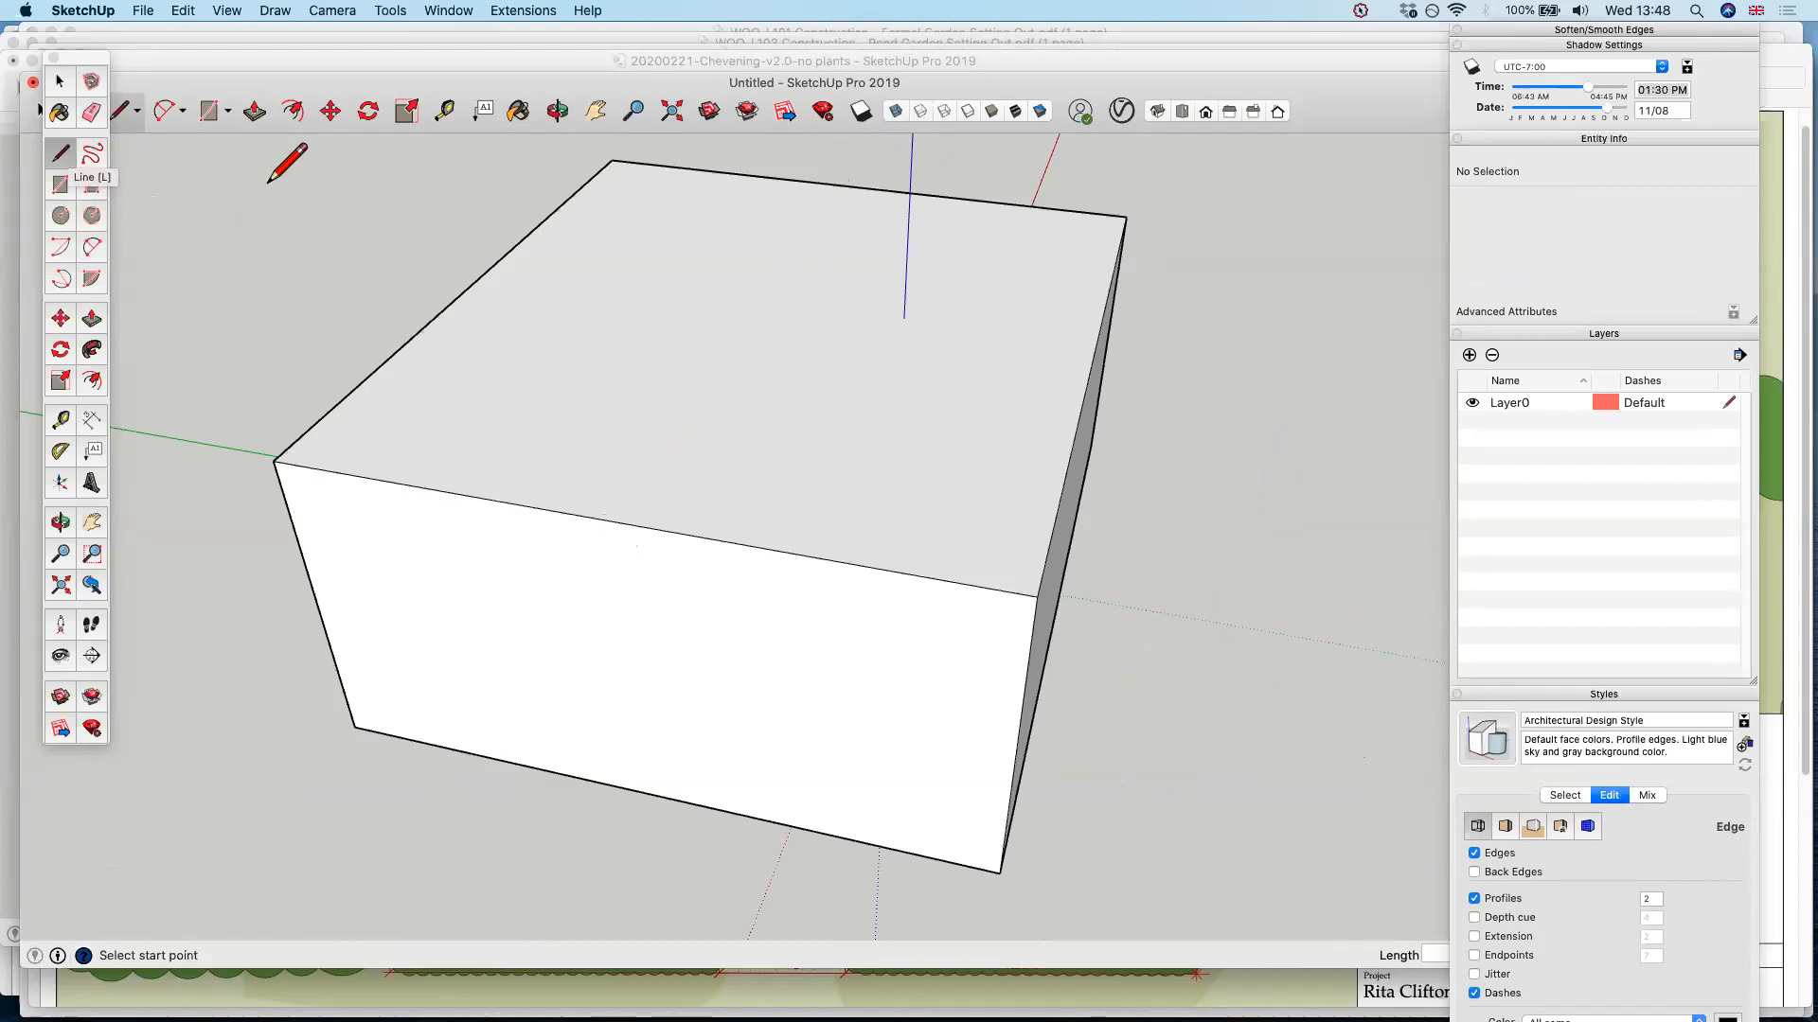
{"action": "left_click", "coordinate": [627, 524]}
{"action": "left_click", "coordinate": [857, 187]}
Move the centre line on the box's top face up along the blue axis to form a pitched roof
{"action": "middle_click_drag", "start_coordinate": [913, 515], "coordinate": [804, 304]}
{"action": "key", "text": "space"}
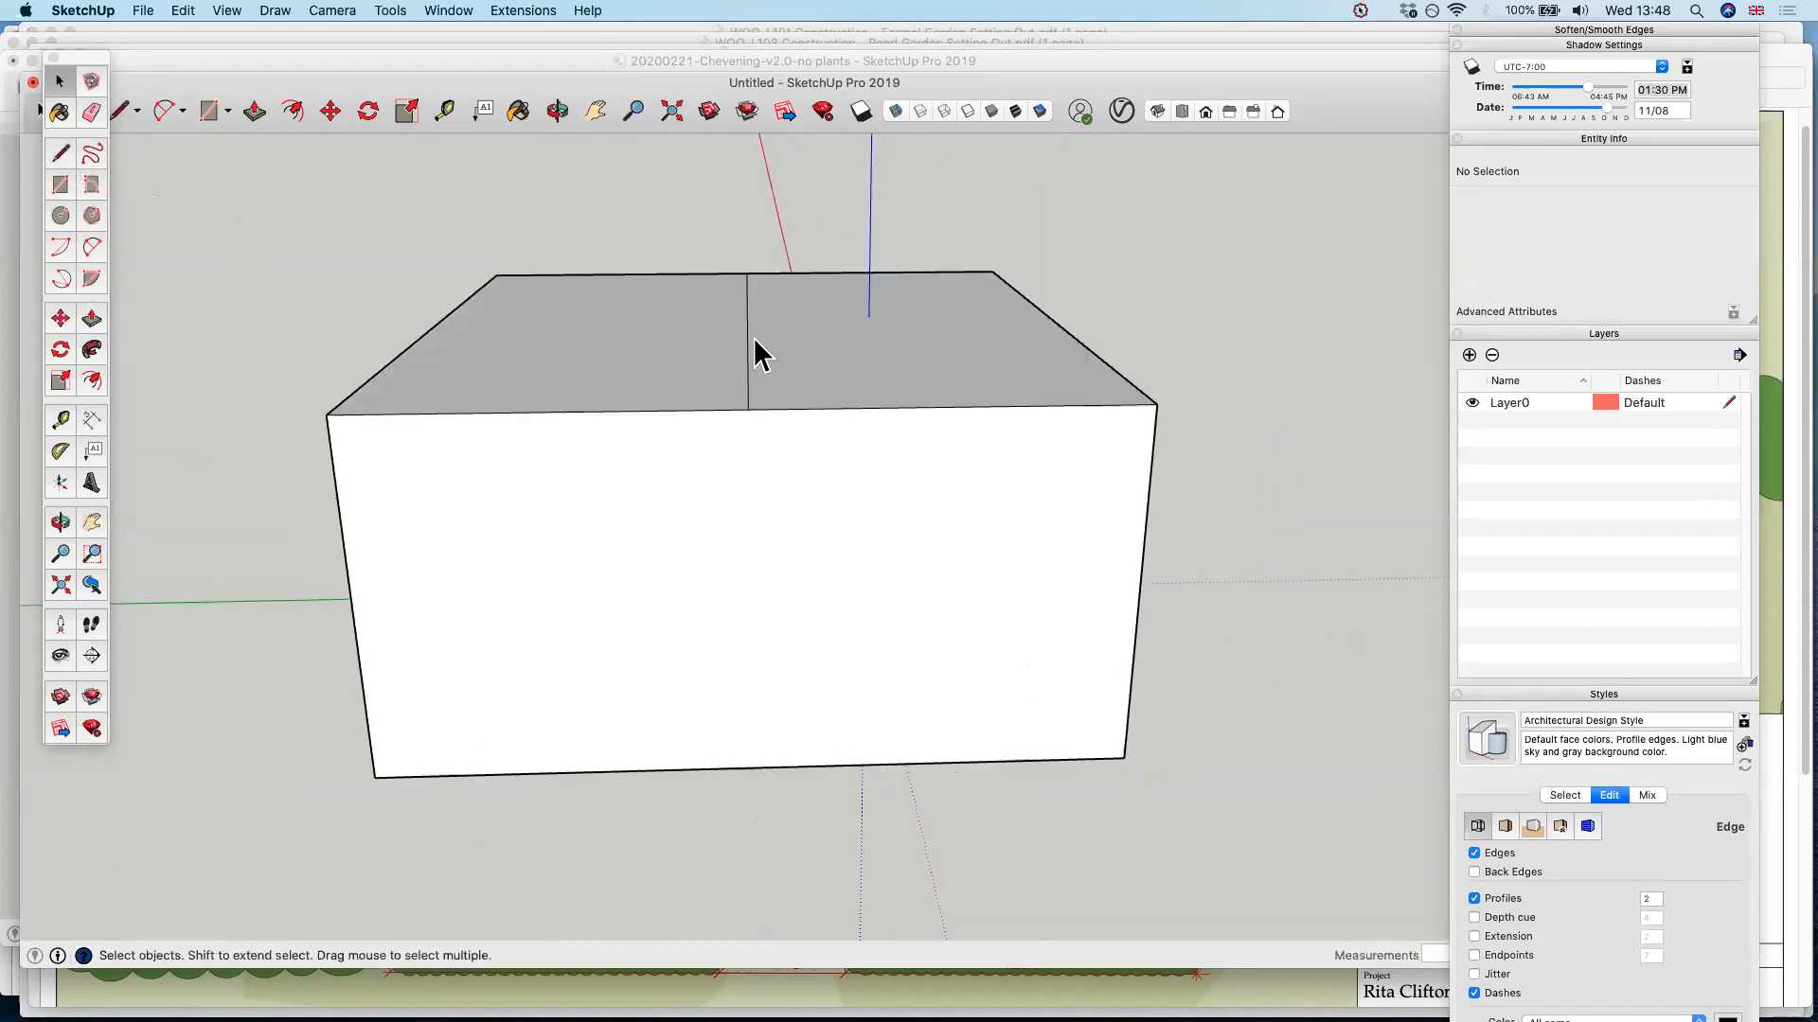
{"action": "left_click", "coordinate": [749, 349]}
{"action": "key", "text": "m"}
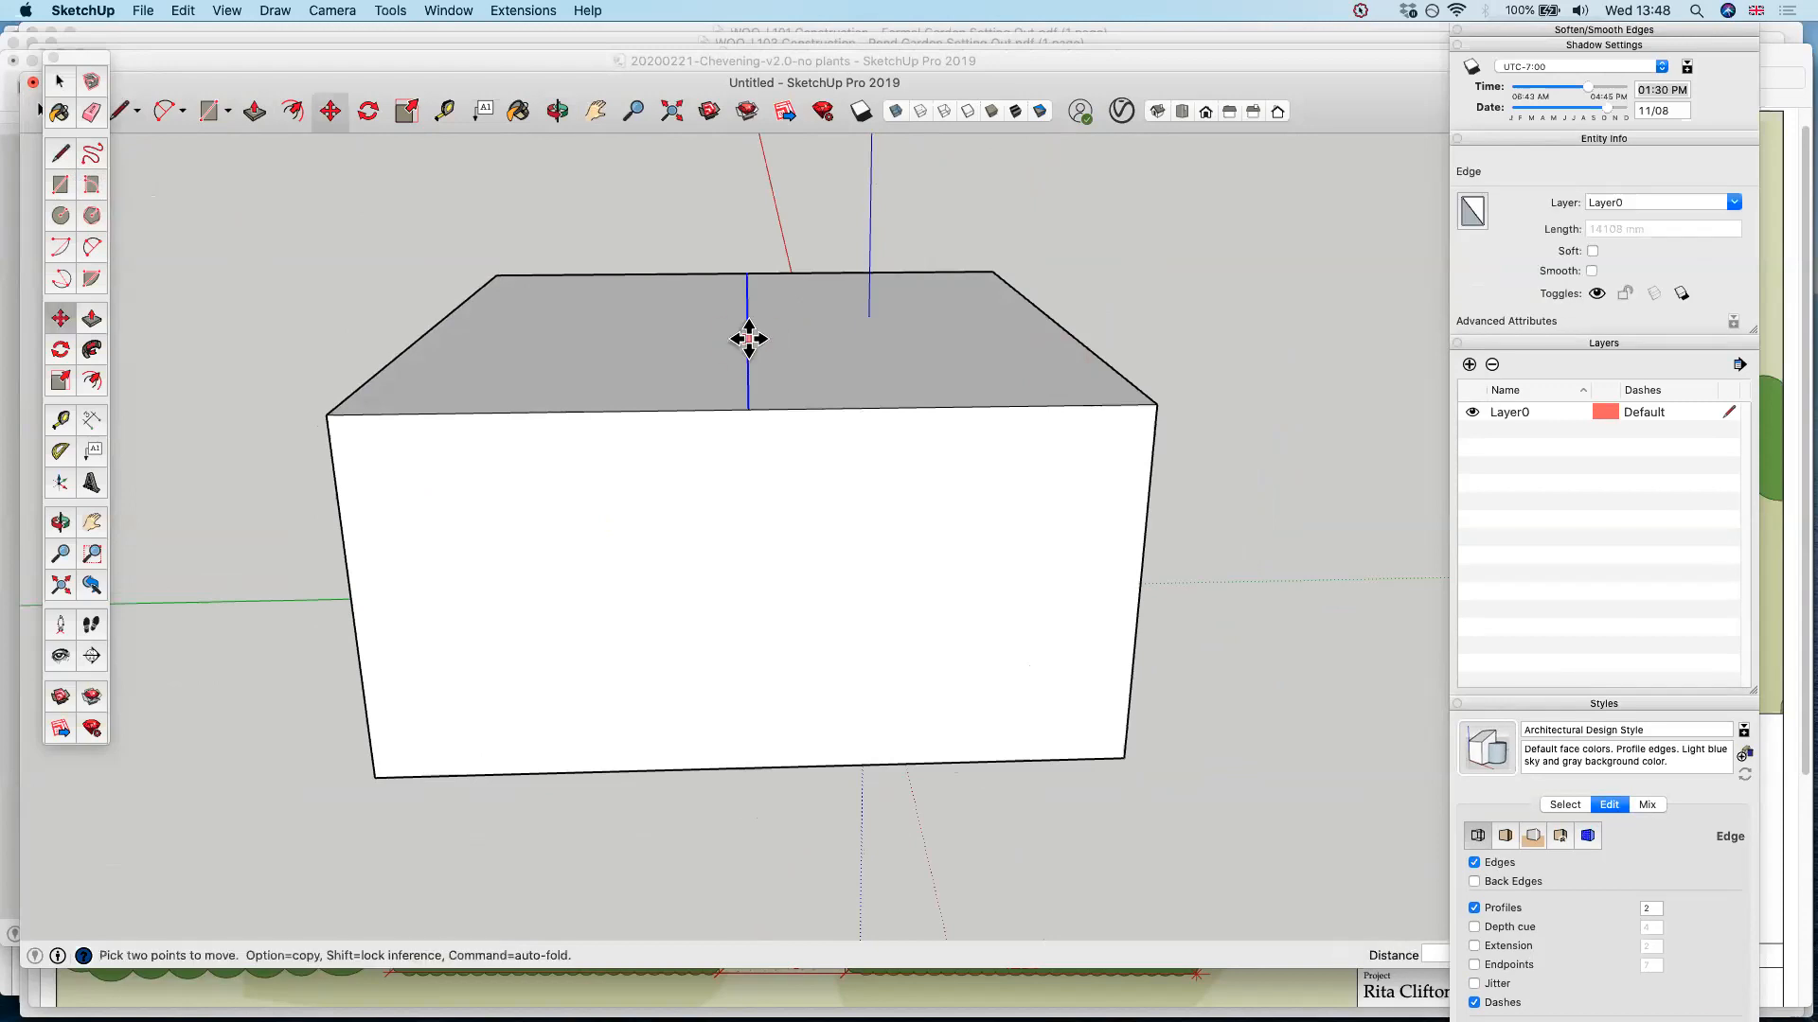
{"action": "left_click", "coordinate": [748, 317]}
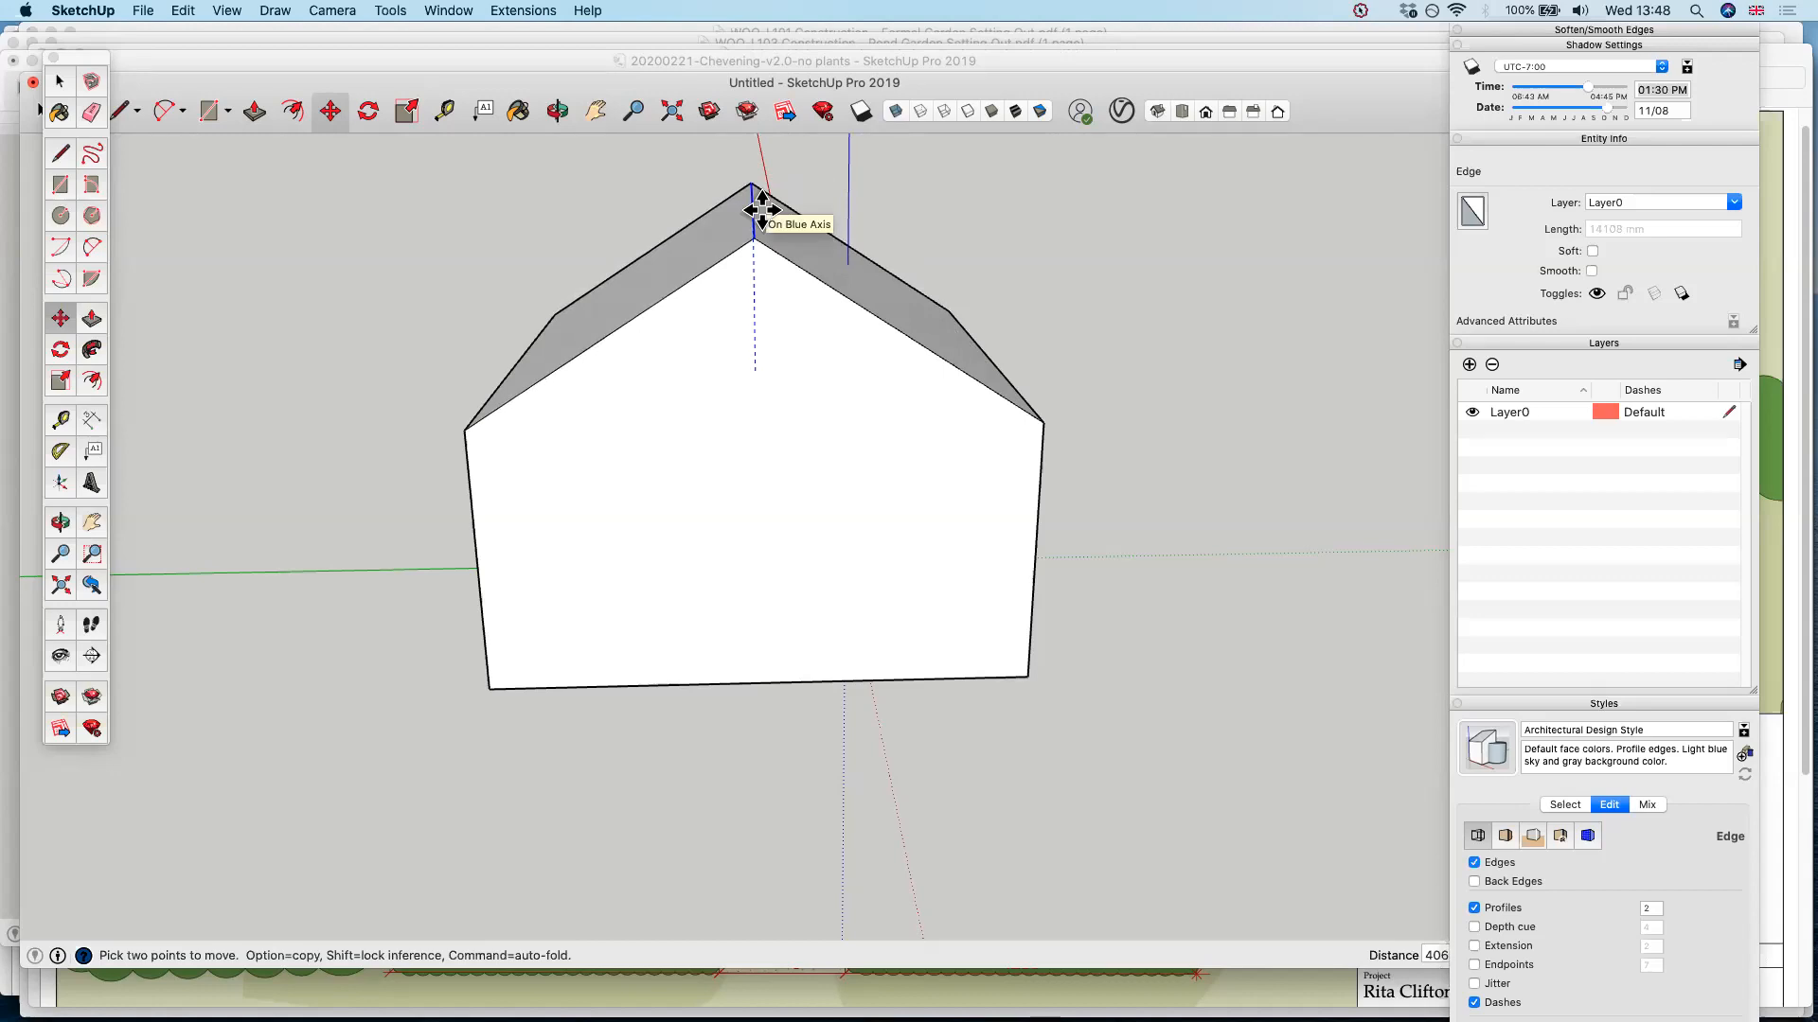
{"action": "left_click", "coordinate": [754, 204]}
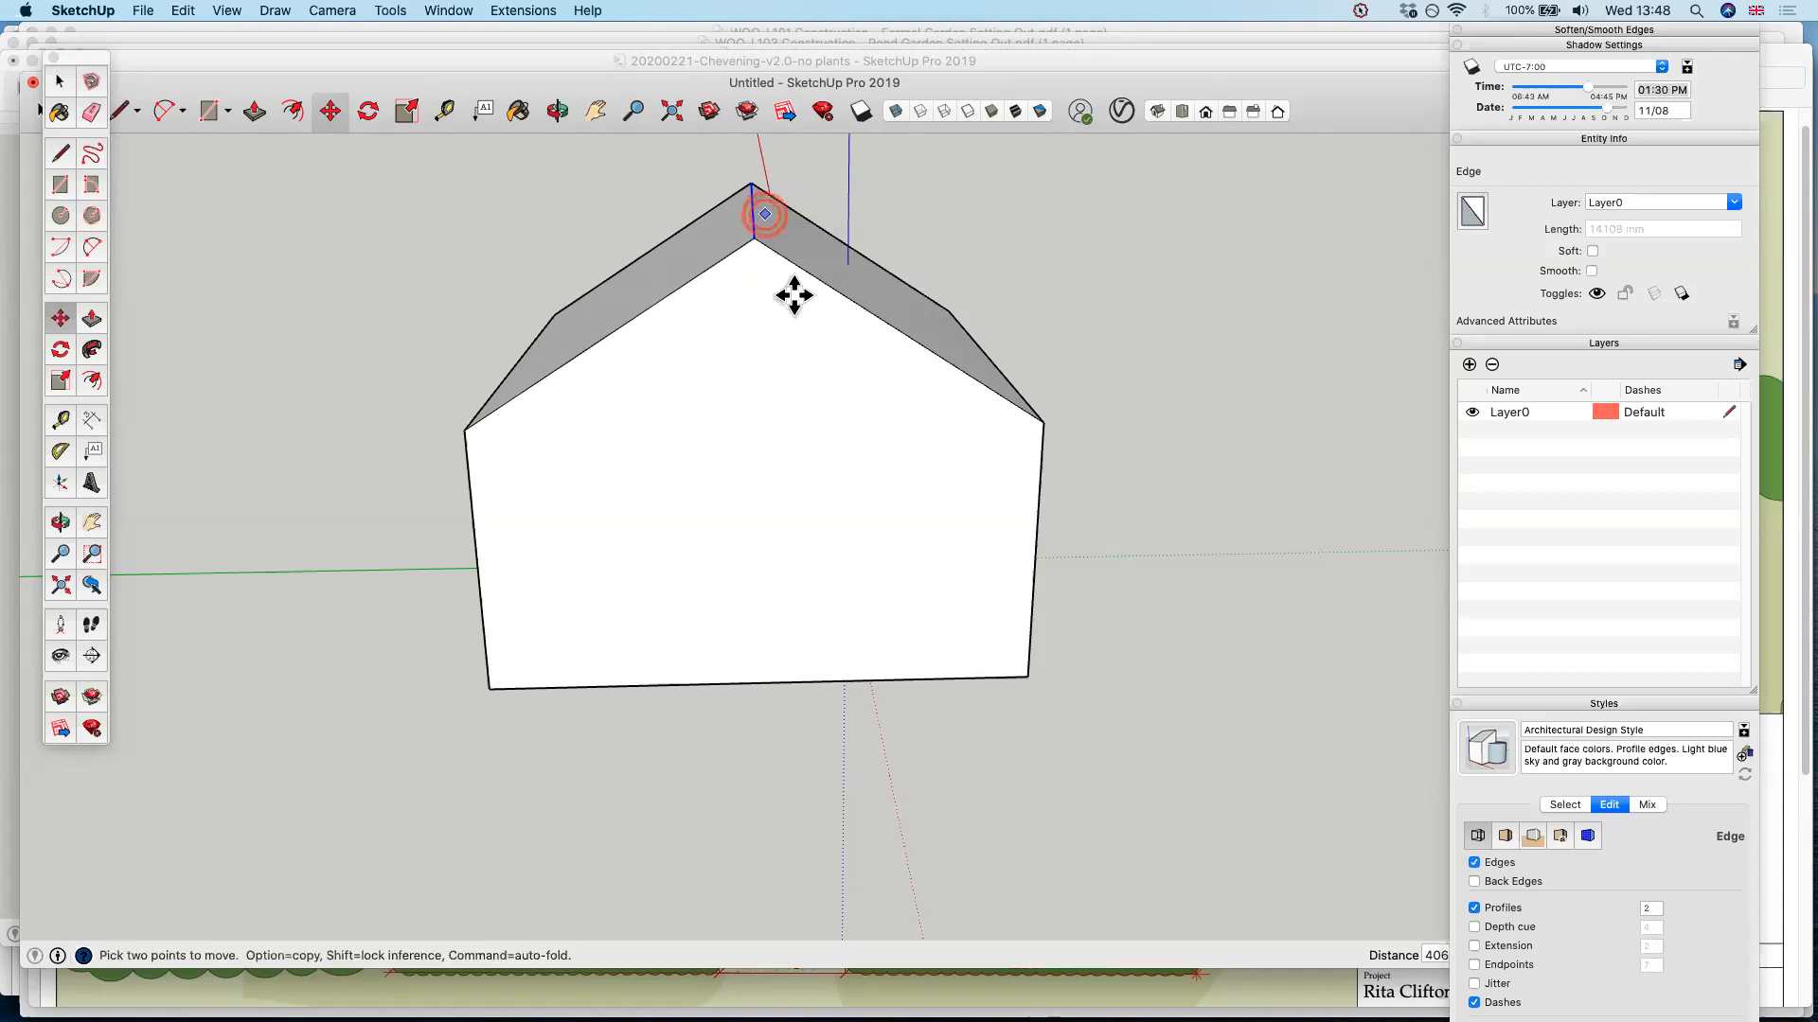
Draw a tall door rectangle rising from the base of the gable wall and push it inward to recess the doorway
{"action": "middle_click_drag", "start_coordinate": [690, 446], "coordinate": [1312, 510]}
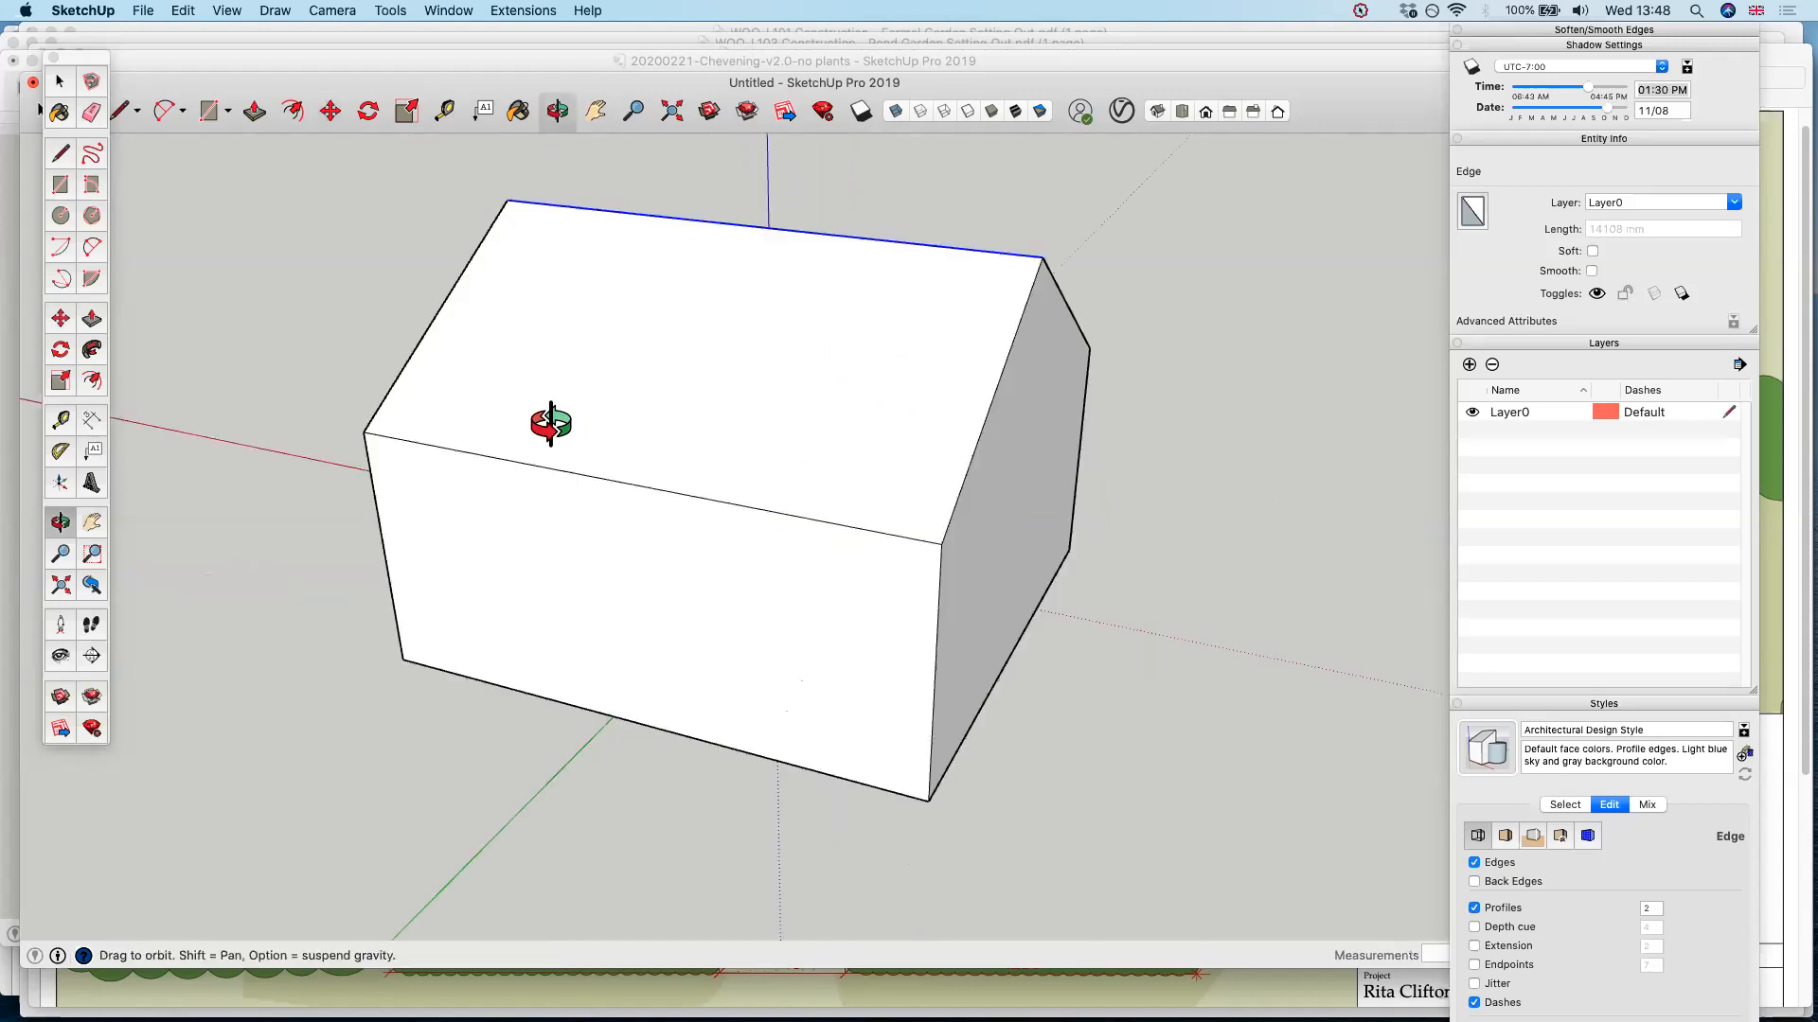
{"action": "middle_click_drag", "start_coordinate": [267, 471], "coordinate": [417, 520]}
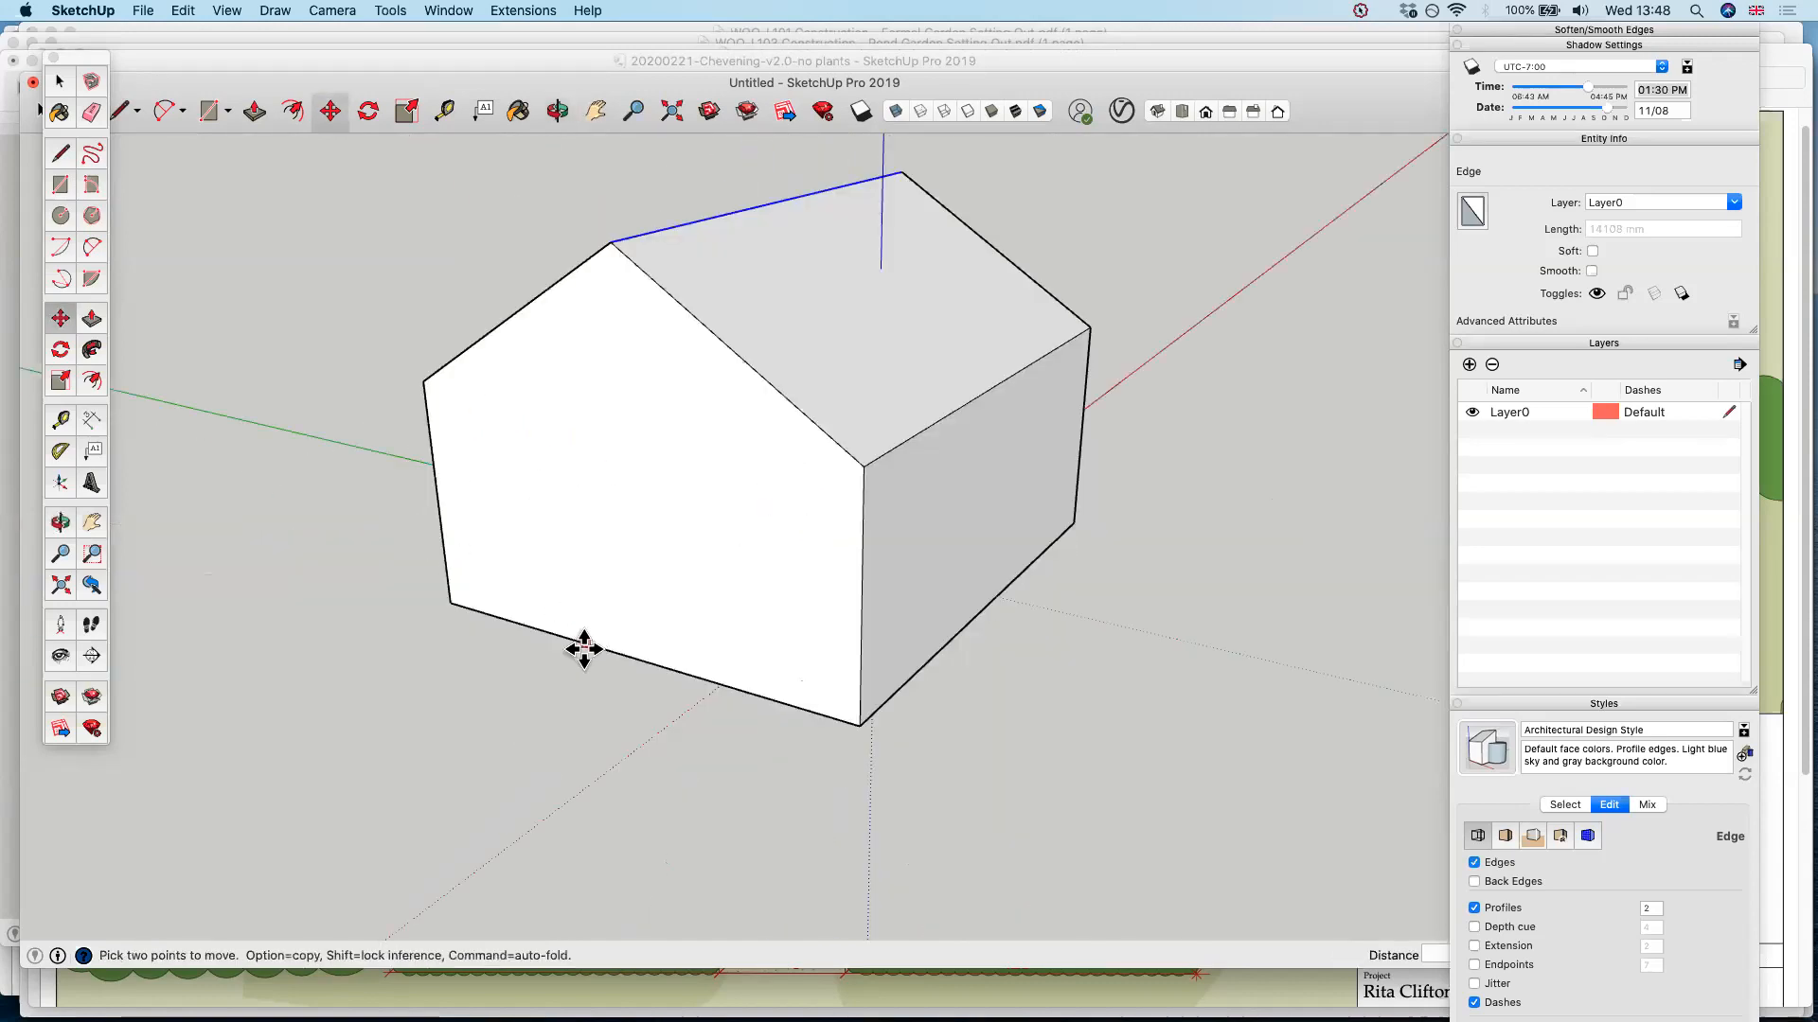
{"action": "middle_click_drag", "start_coordinate": [678, 499], "coordinate": [1213, 565]}
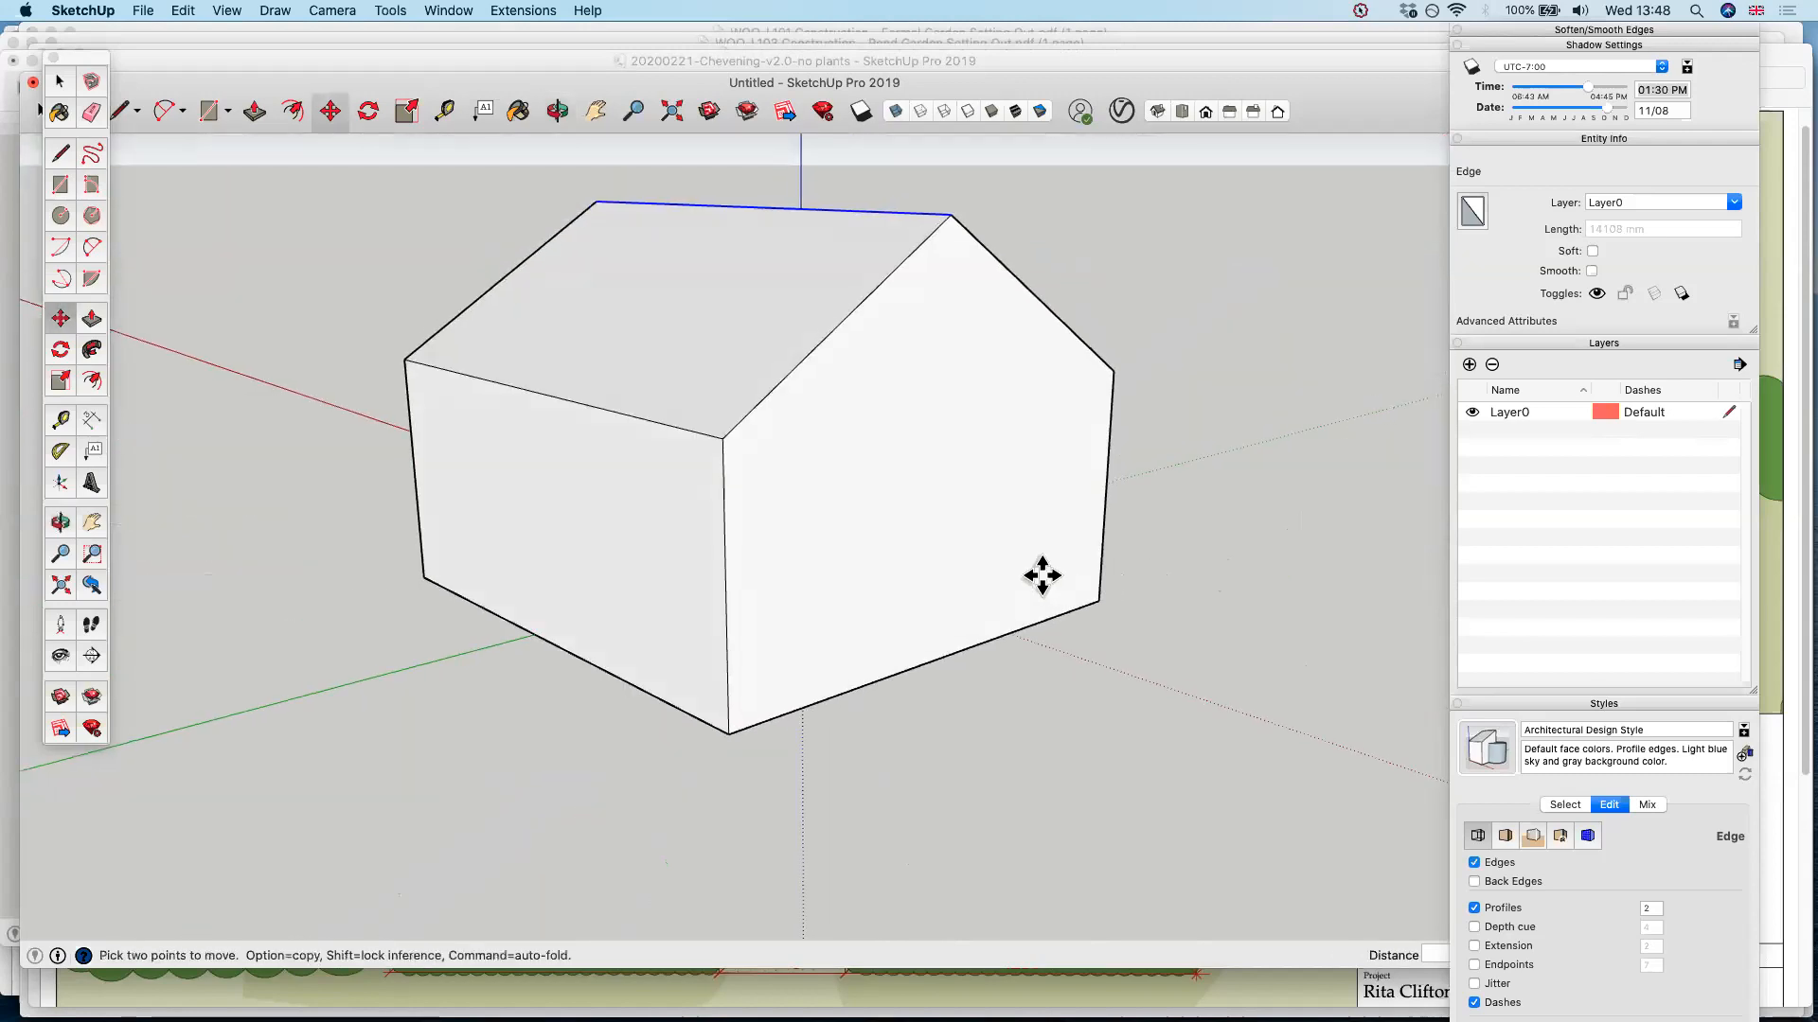
{"action": "middle_click_drag", "start_coordinate": [889, 458], "coordinate": [531, 480]}
{"action": "key", "text": "r"}
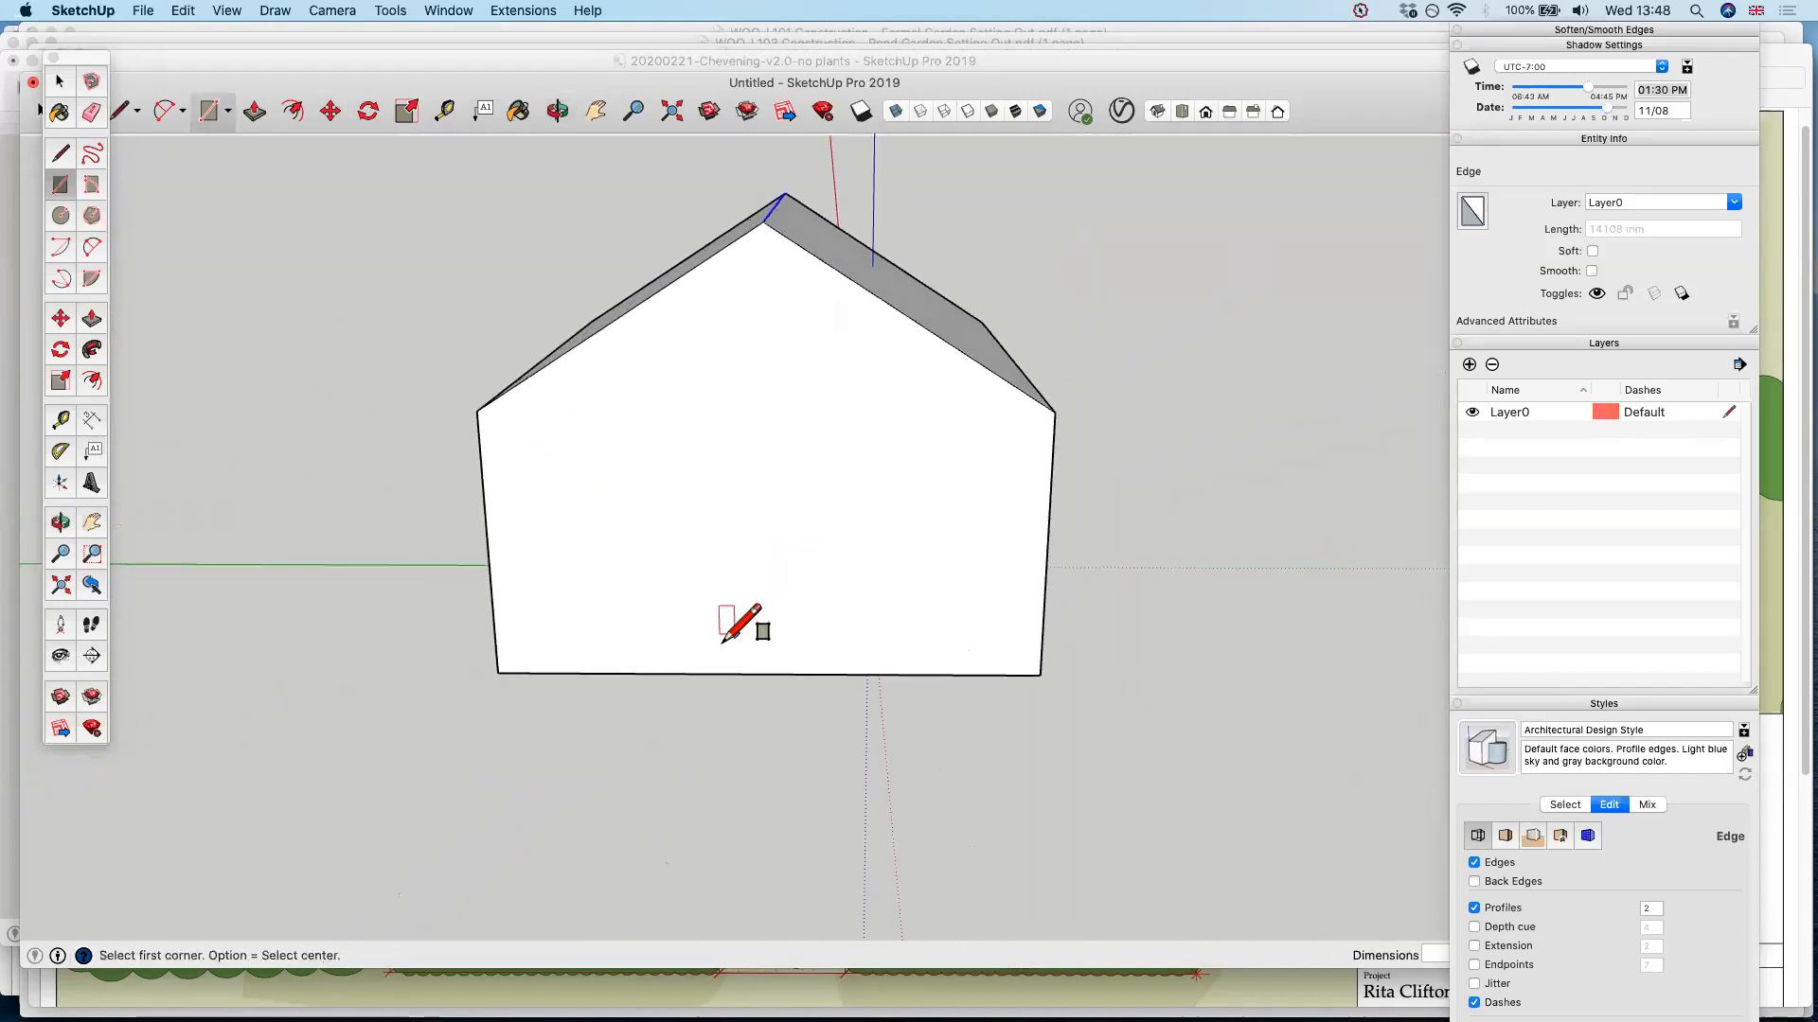
{"action": "left_click", "coordinate": [679, 674]}
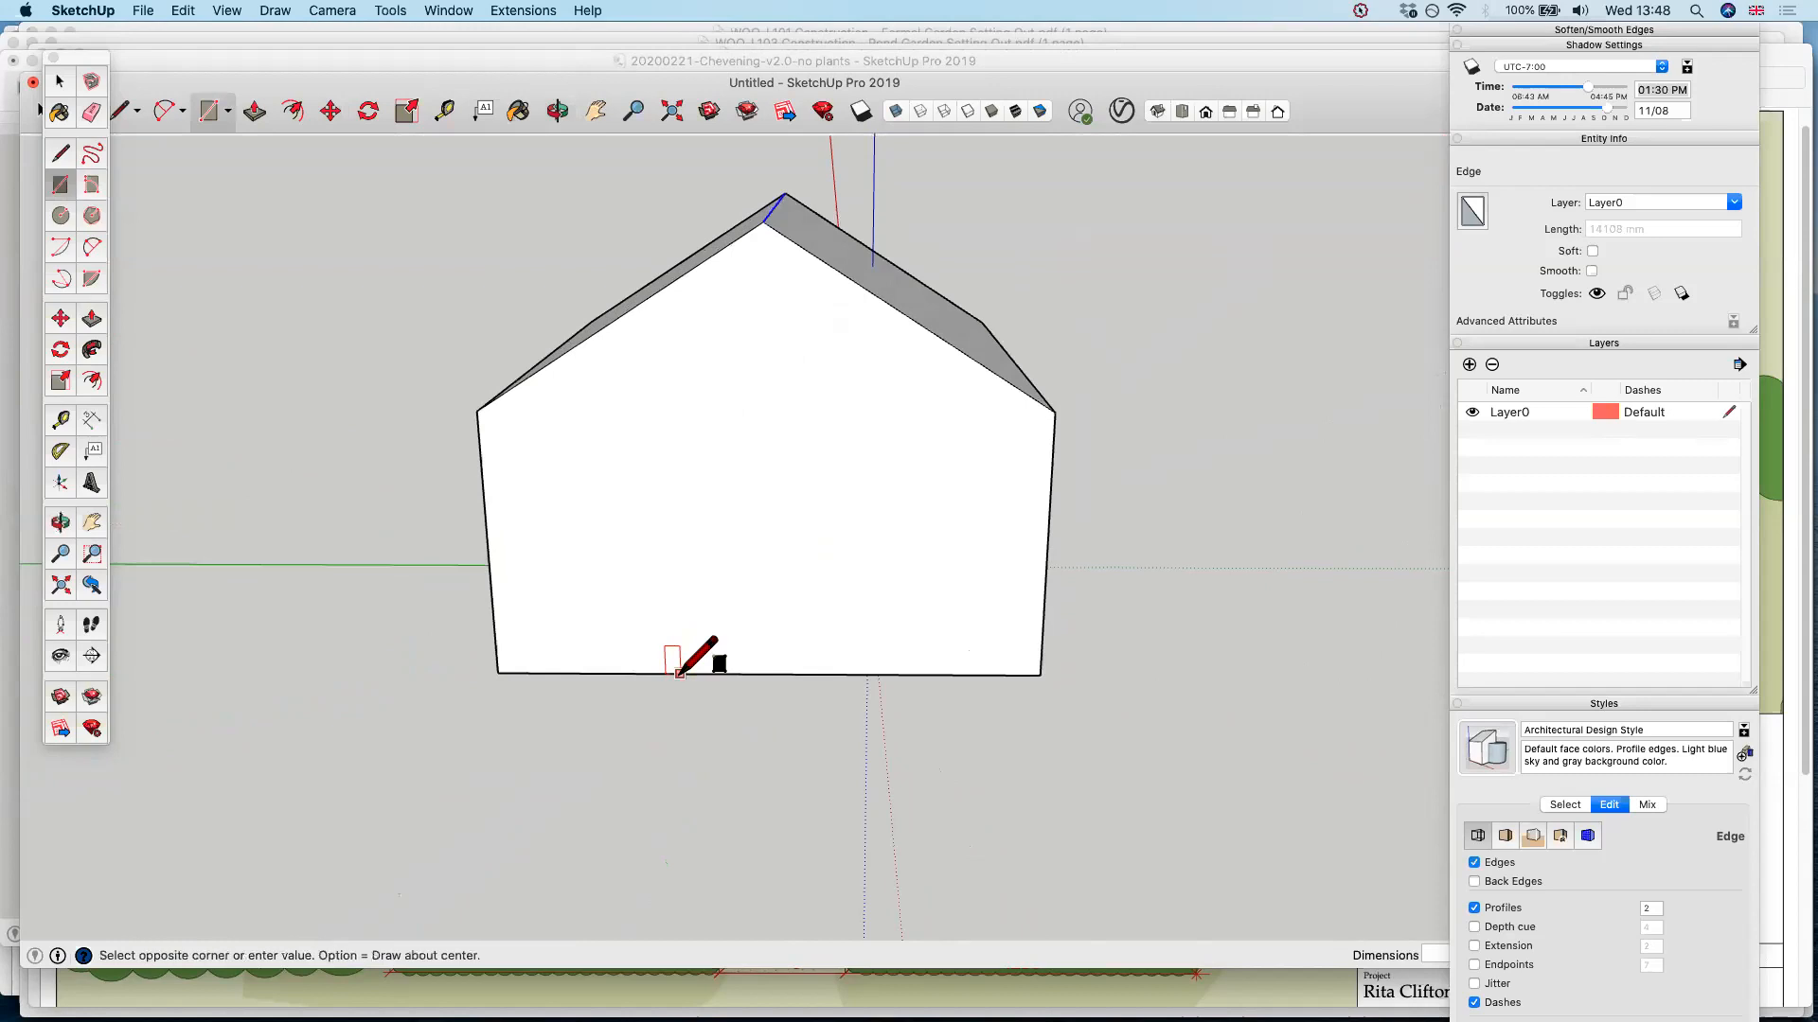
{"action": "left_click", "coordinate": [852, 426]}
{"action": "key", "text": "p"}
{"action": "left_click", "coordinate": [809, 620]}
{"action": "left_click", "coordinate": [810, 616]}
Draw a rectangle from the base edge of the side wall and pull it outward into a flat-roofed extension
{"action": "middle_click_drag", "start_coordinate": [992, 571], "coordinate": [700, 537]}
{"action": "key", "text": "r"}
{"action": "left_click", "coordinate": [415, 651]}
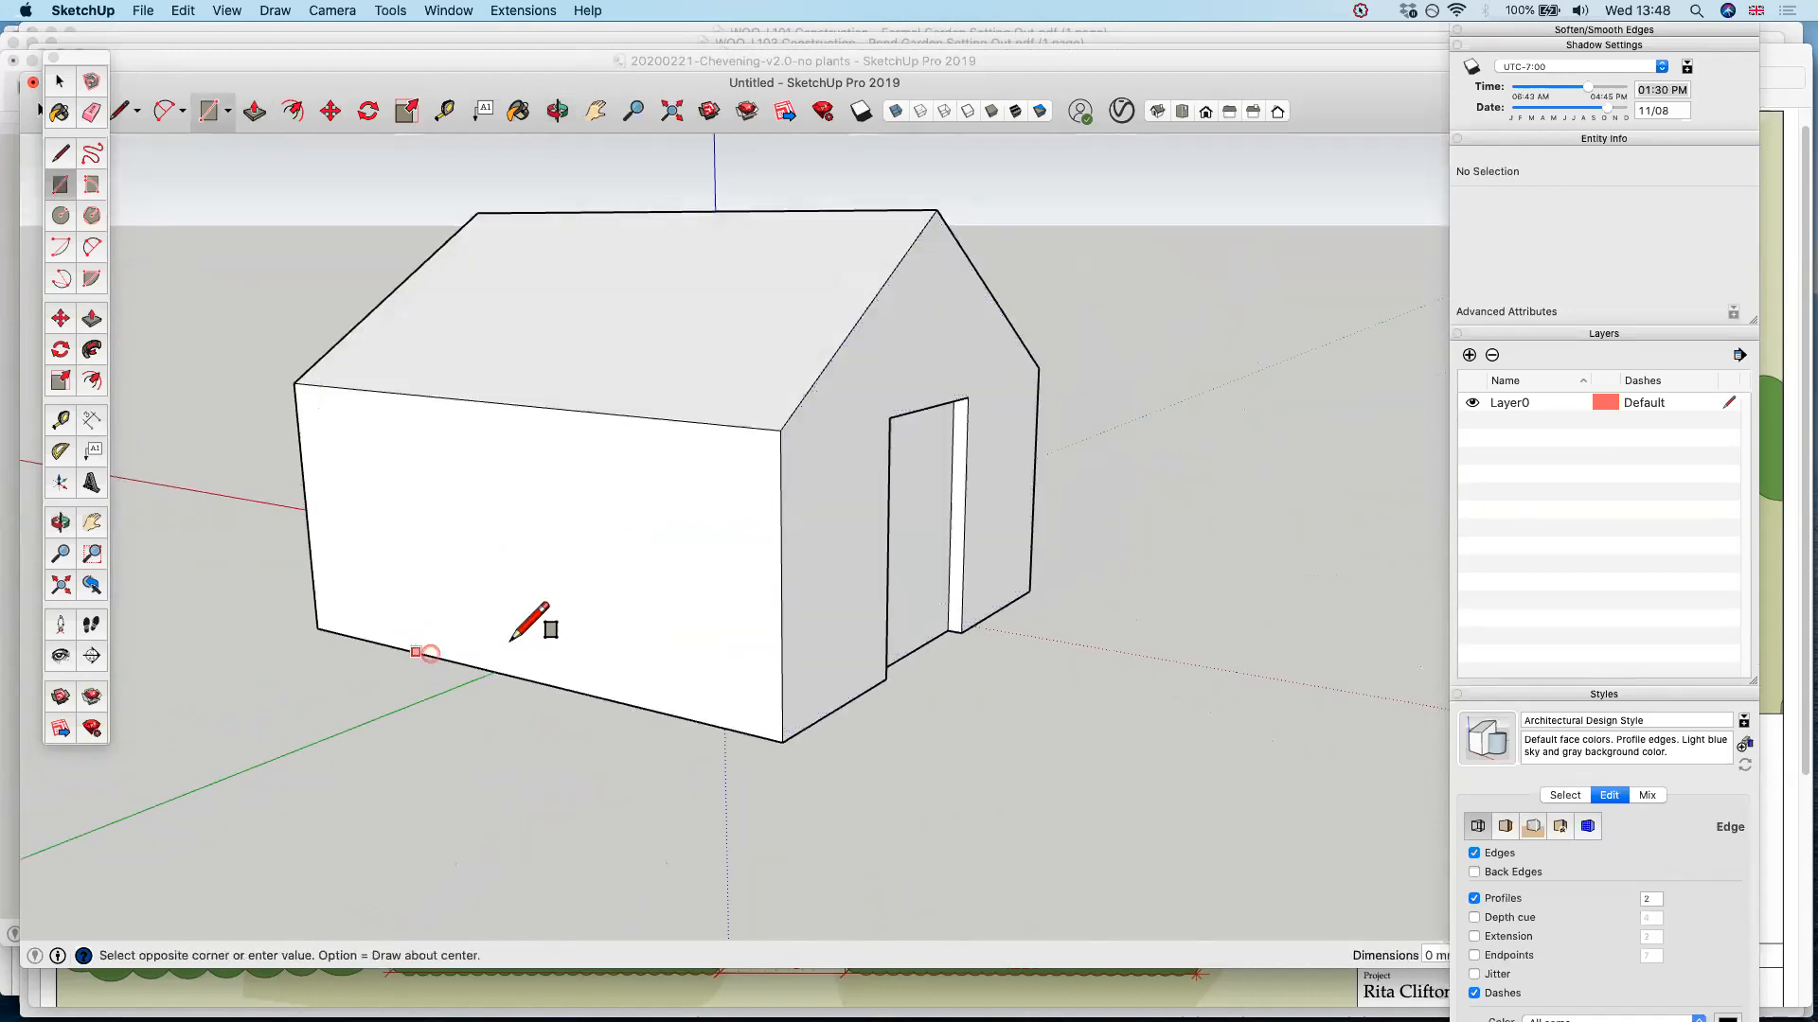
{"action": "left_click", "coordinate": [624, 470]}
{"action": "key", "text": "p"}
{"action": "left_click_drag", "start_coordinate": [600, 548], "coordinate": [301, 731]}
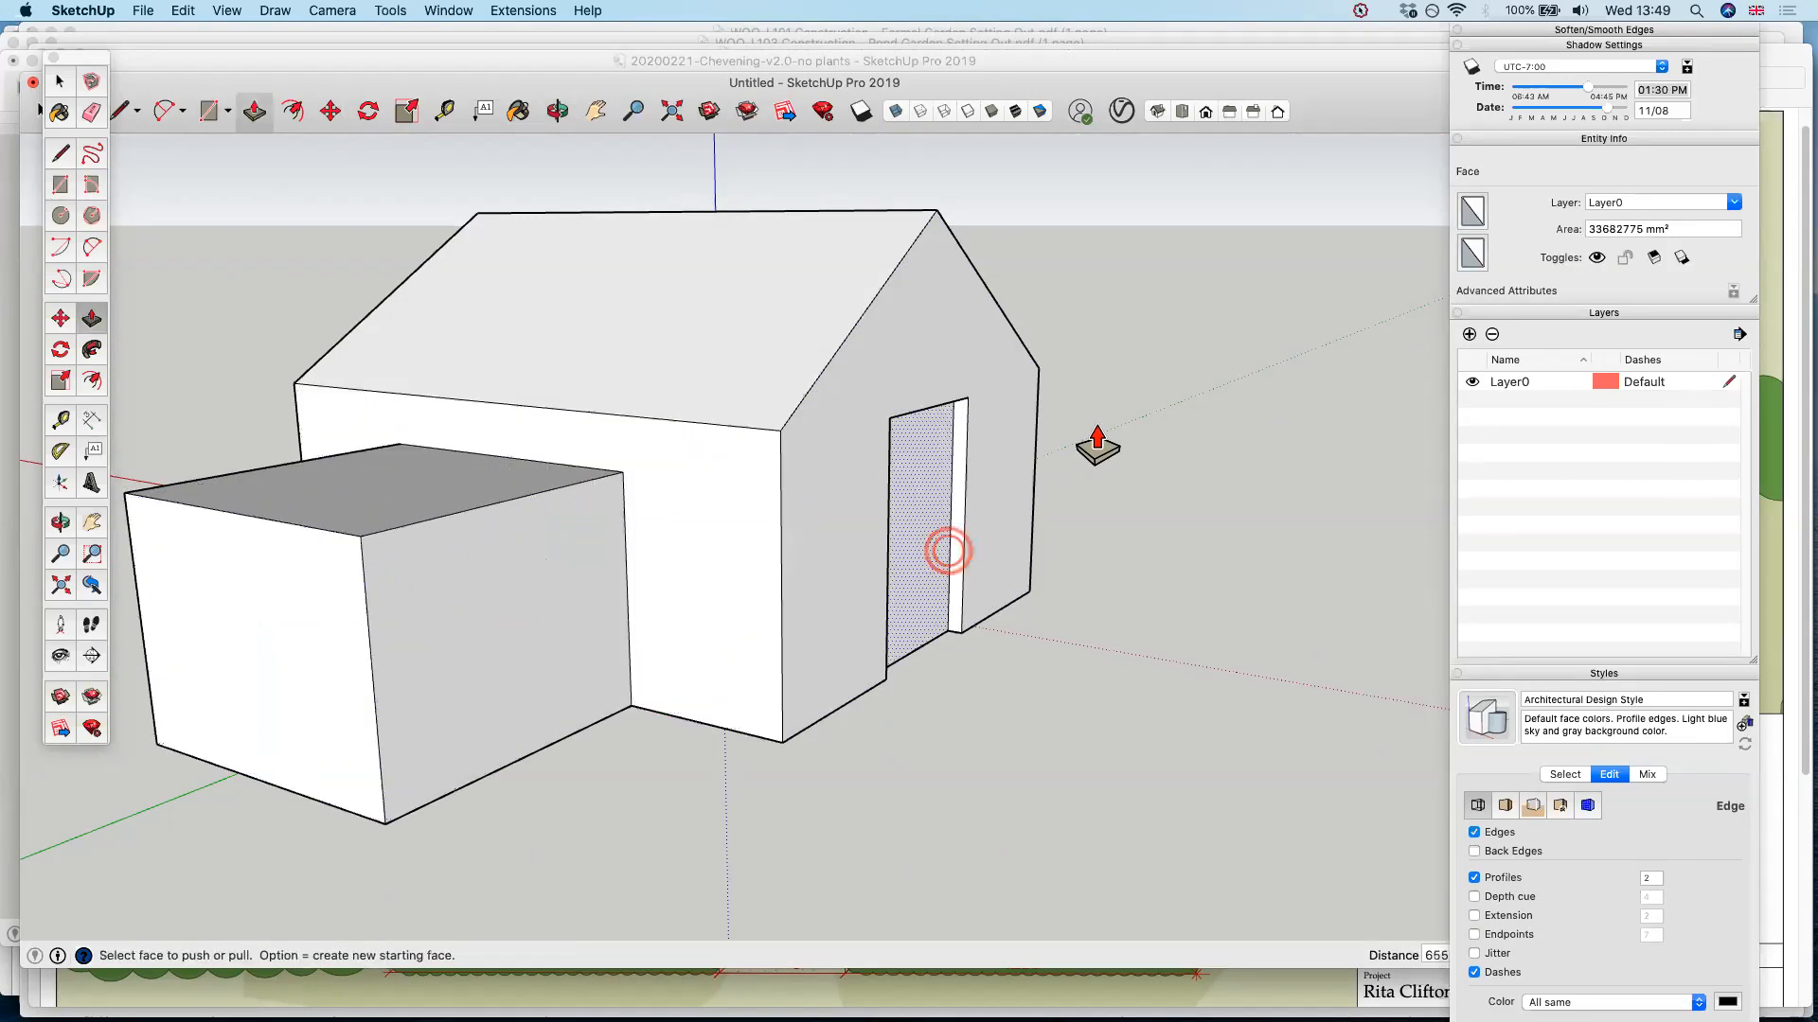
Open the 3D Warehouse, search for "plant" and look through the listed models
{"action": "middle_click_drag", "start_coordinate": [1156, 487], "coordinate": [708, 120]}
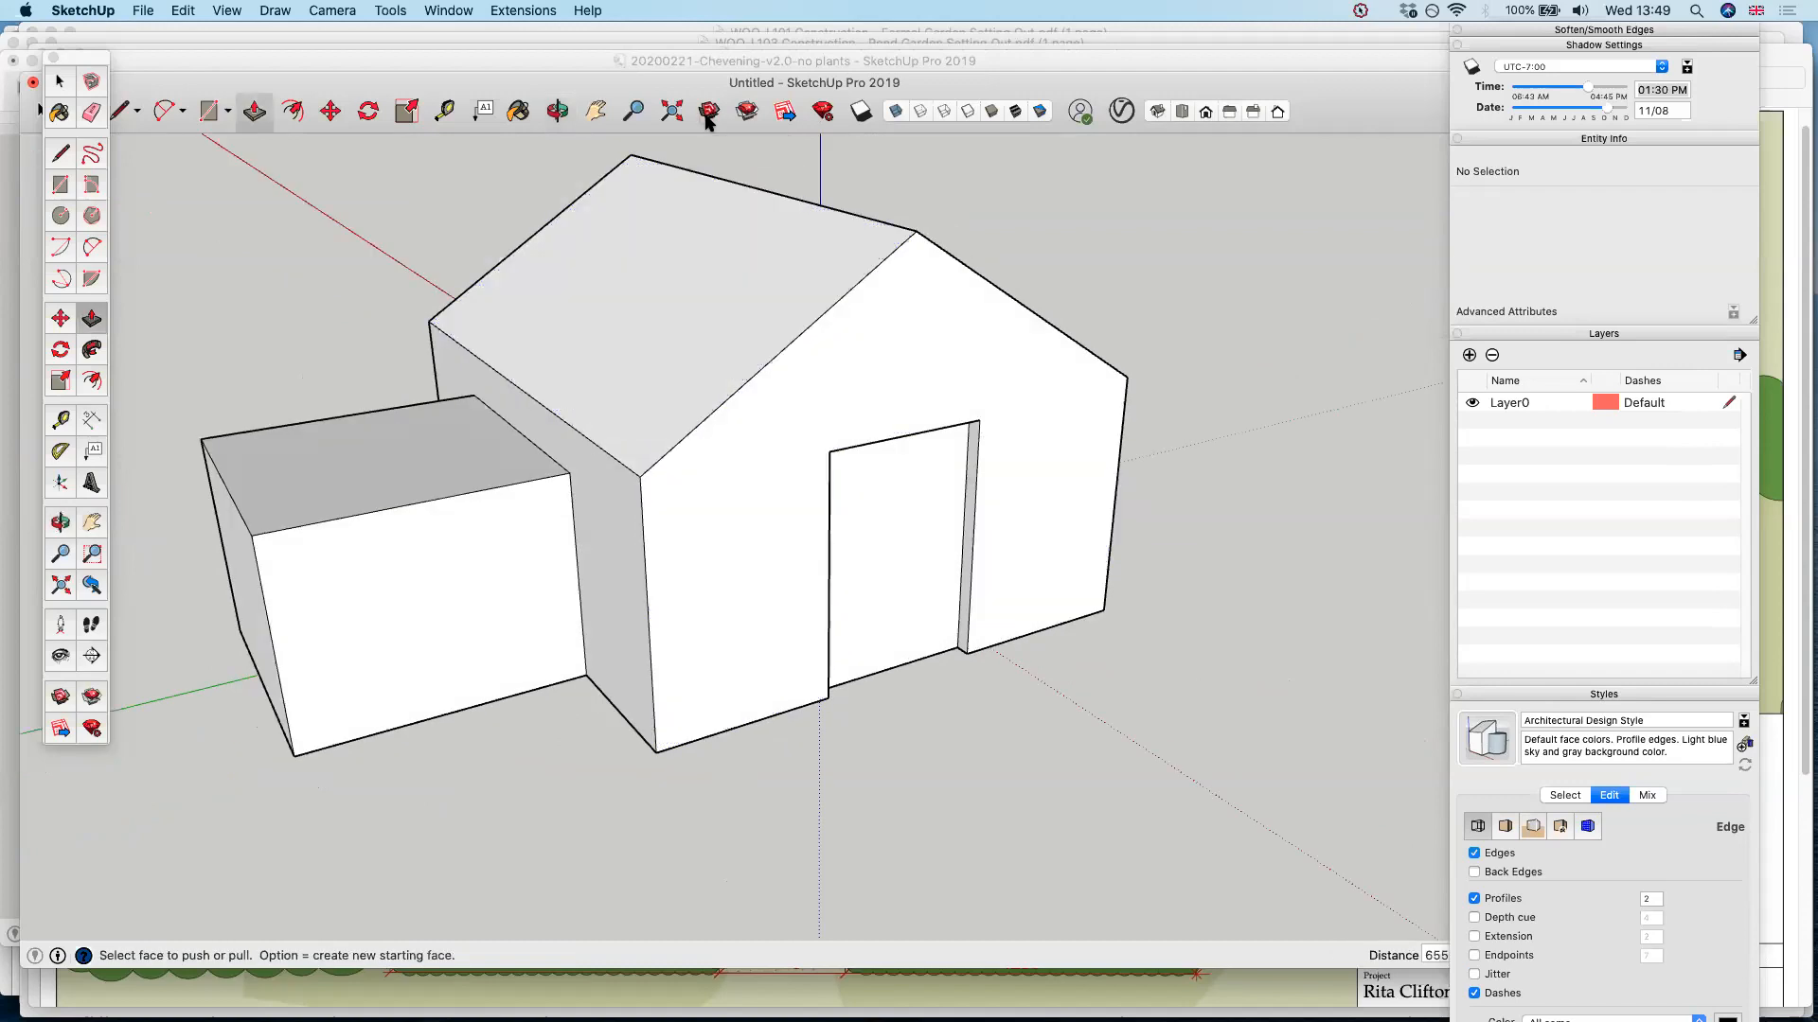
{"action": "left_click", "coordinate": [707, 113]}
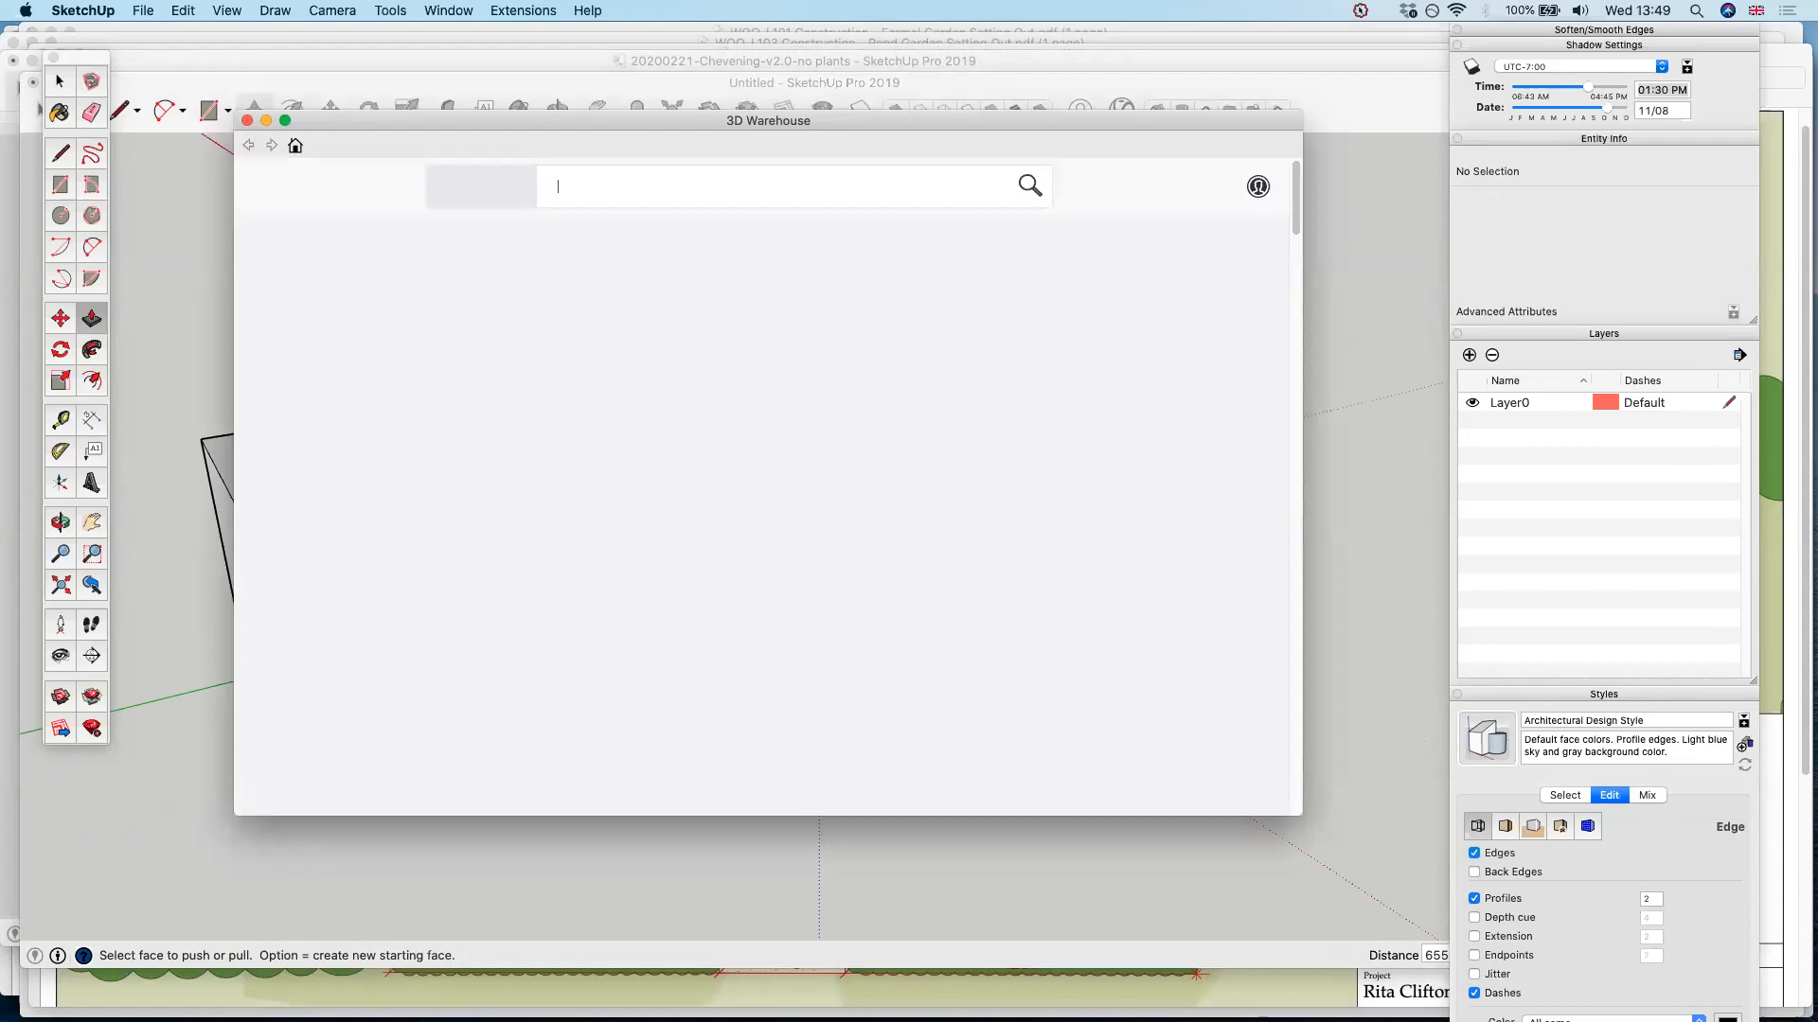
{"action": "left_click", "coordinate": [1030, 189]}
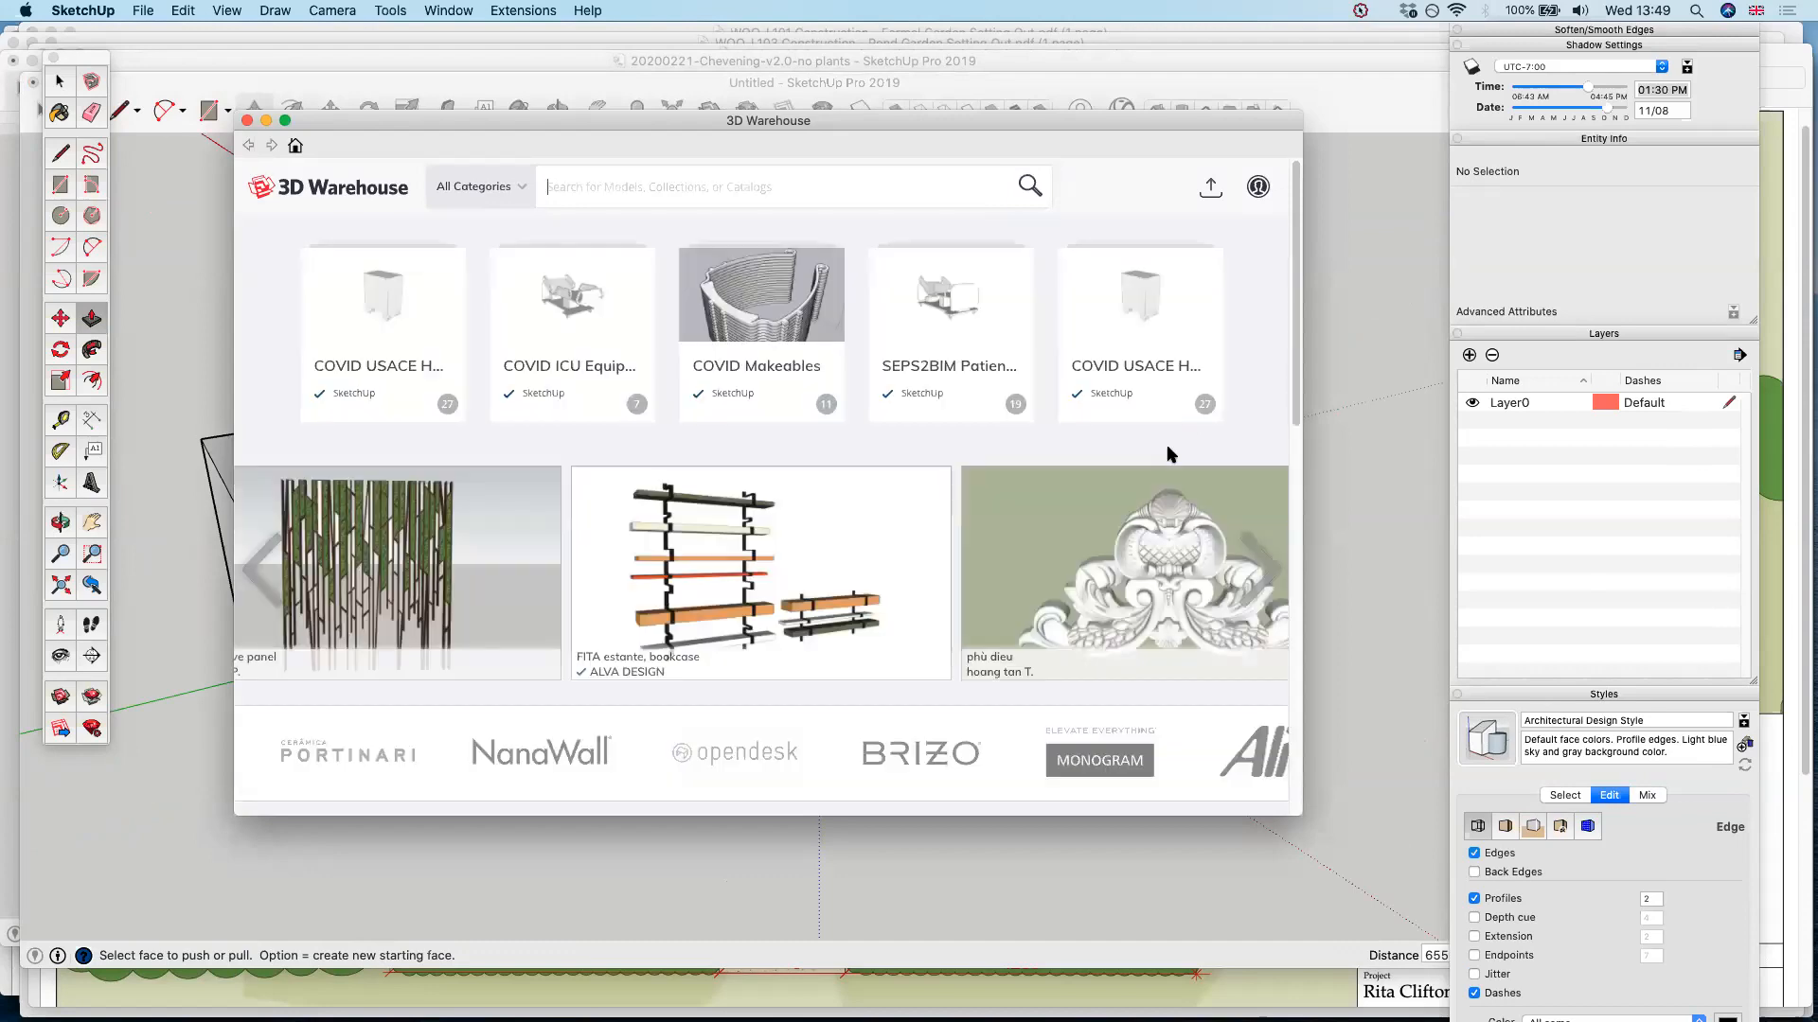
{"action": "scroll", "coordinate": [1171, 456], "scroll_direction": "down", "scroll_amount": 1}
{"action": "type", "text": "plant"}
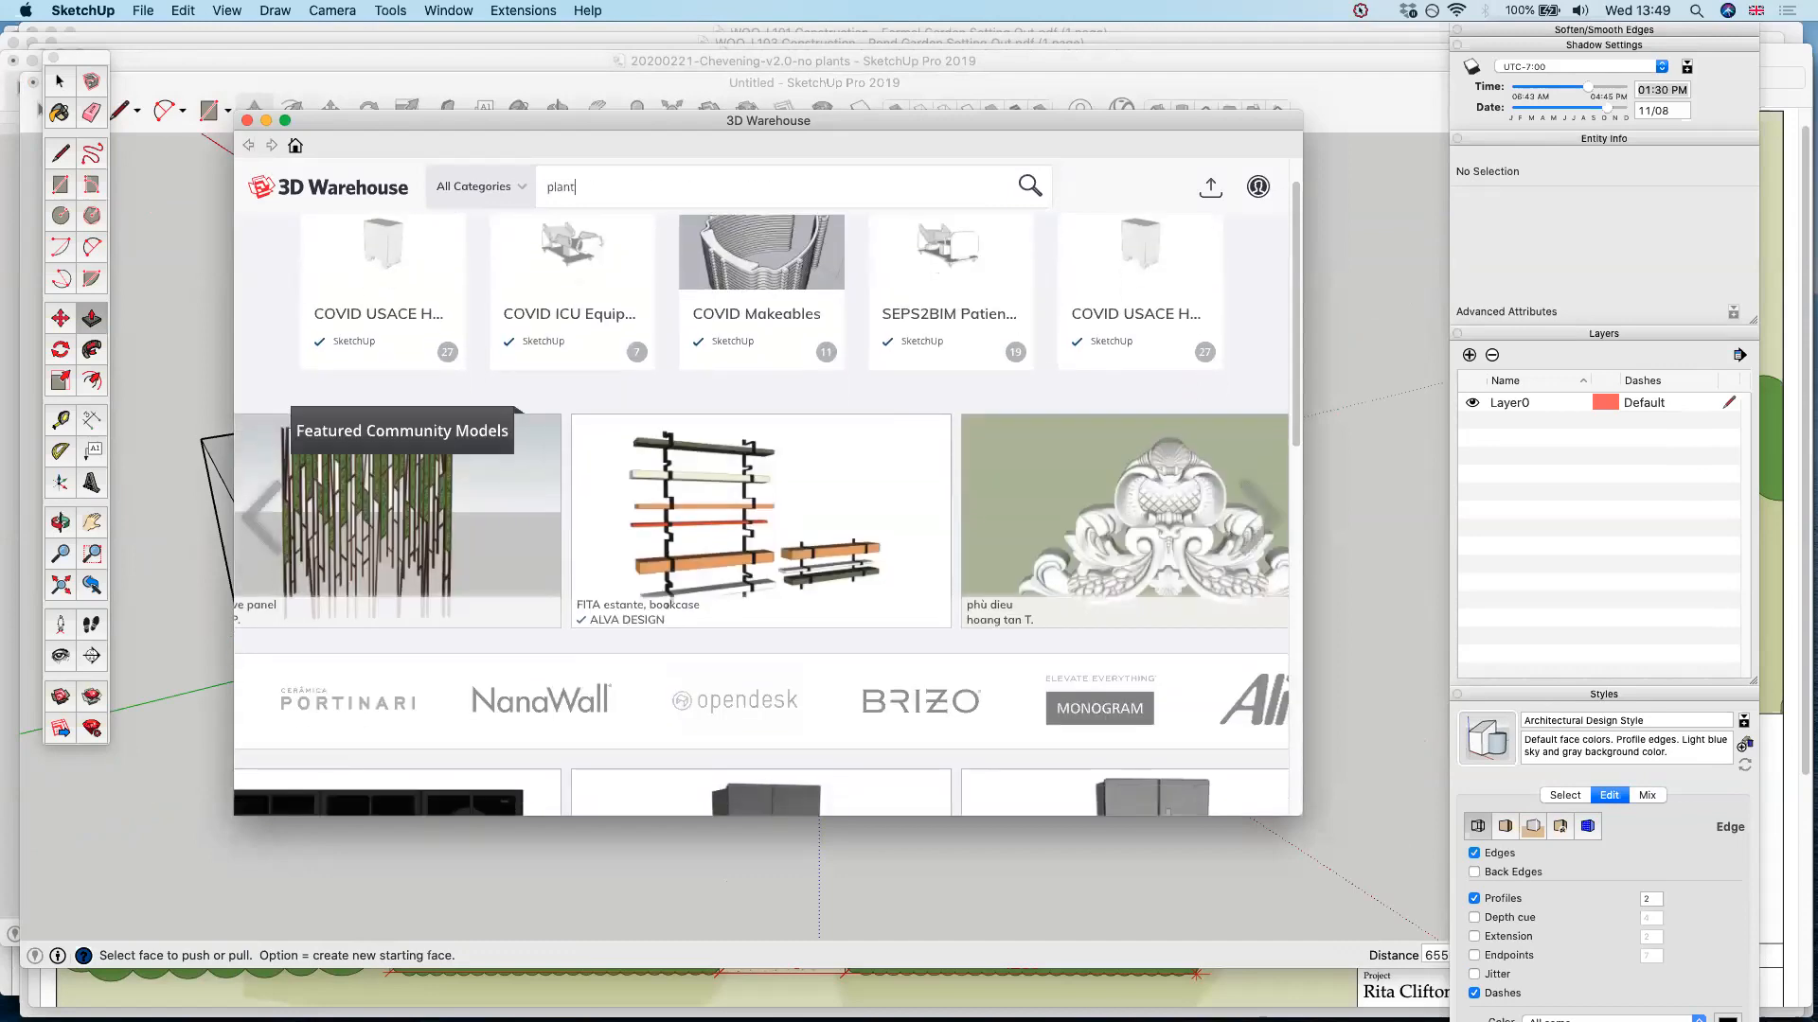
{"action": "left_click", "coordinate": [1041, 190]}
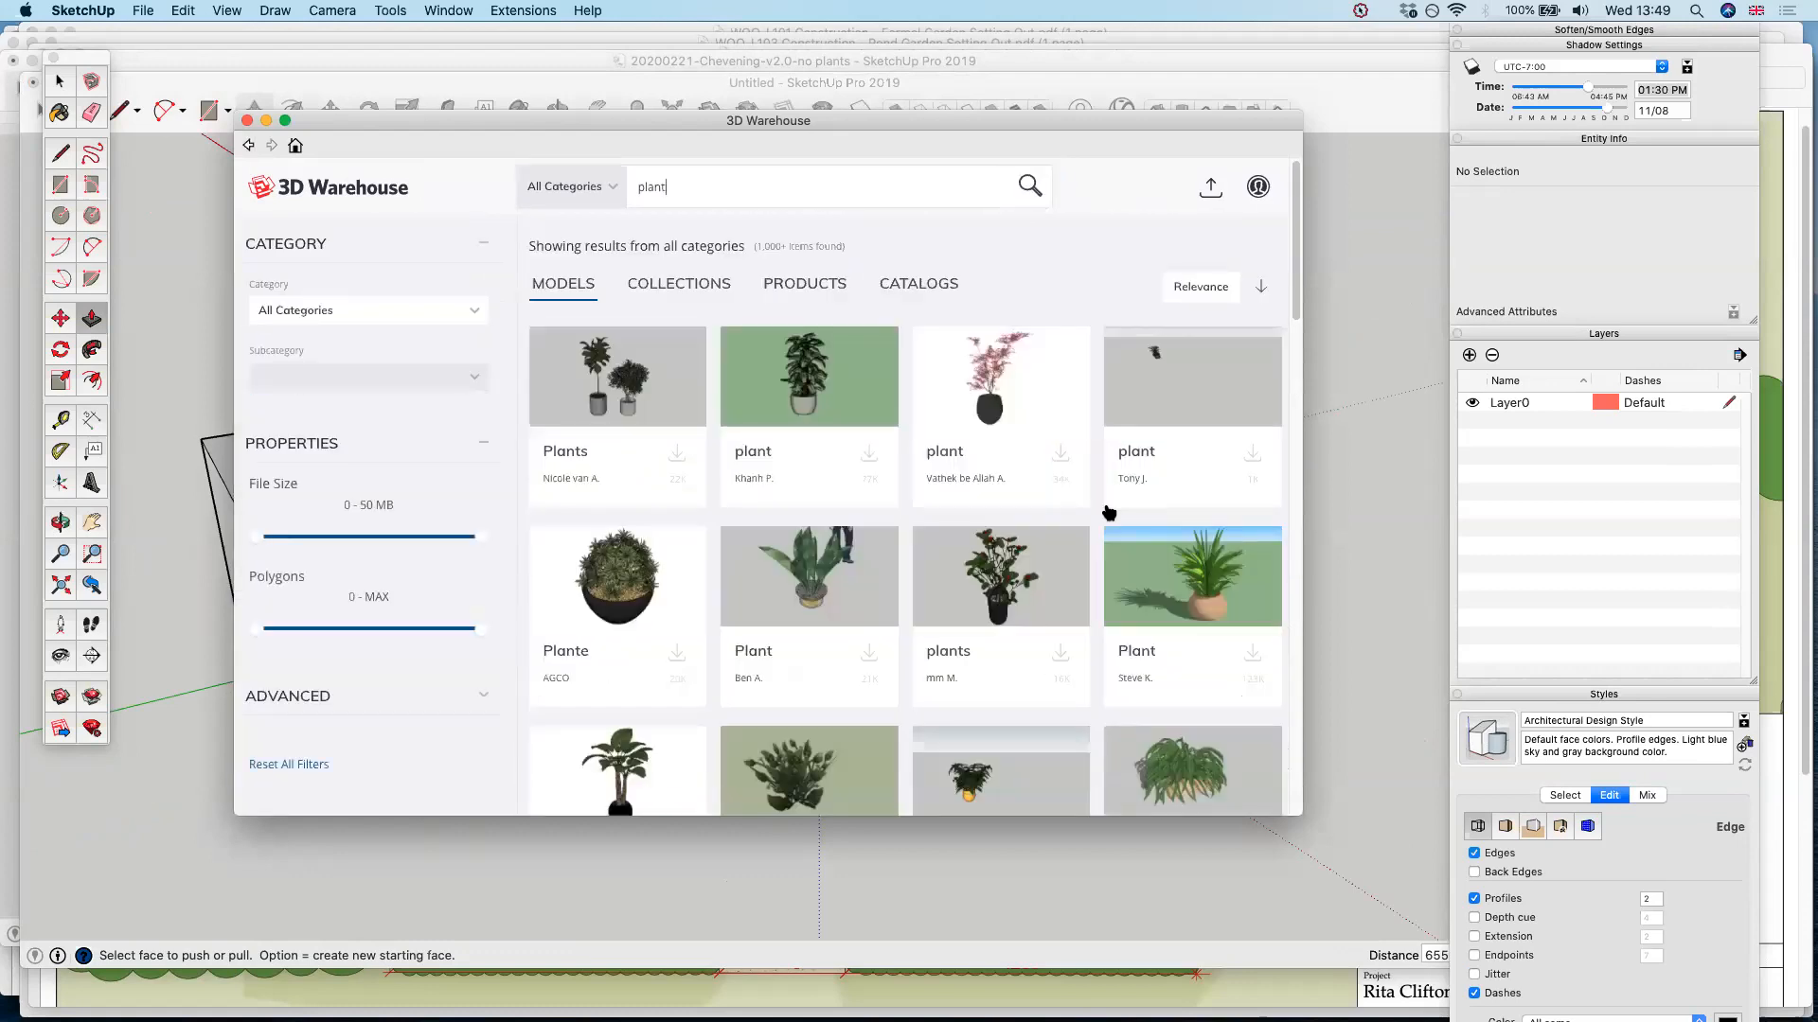
{"action": "scroll", "coordinate": [1109, 512], "scroll_direction": "down", "scroll_amount": 3}
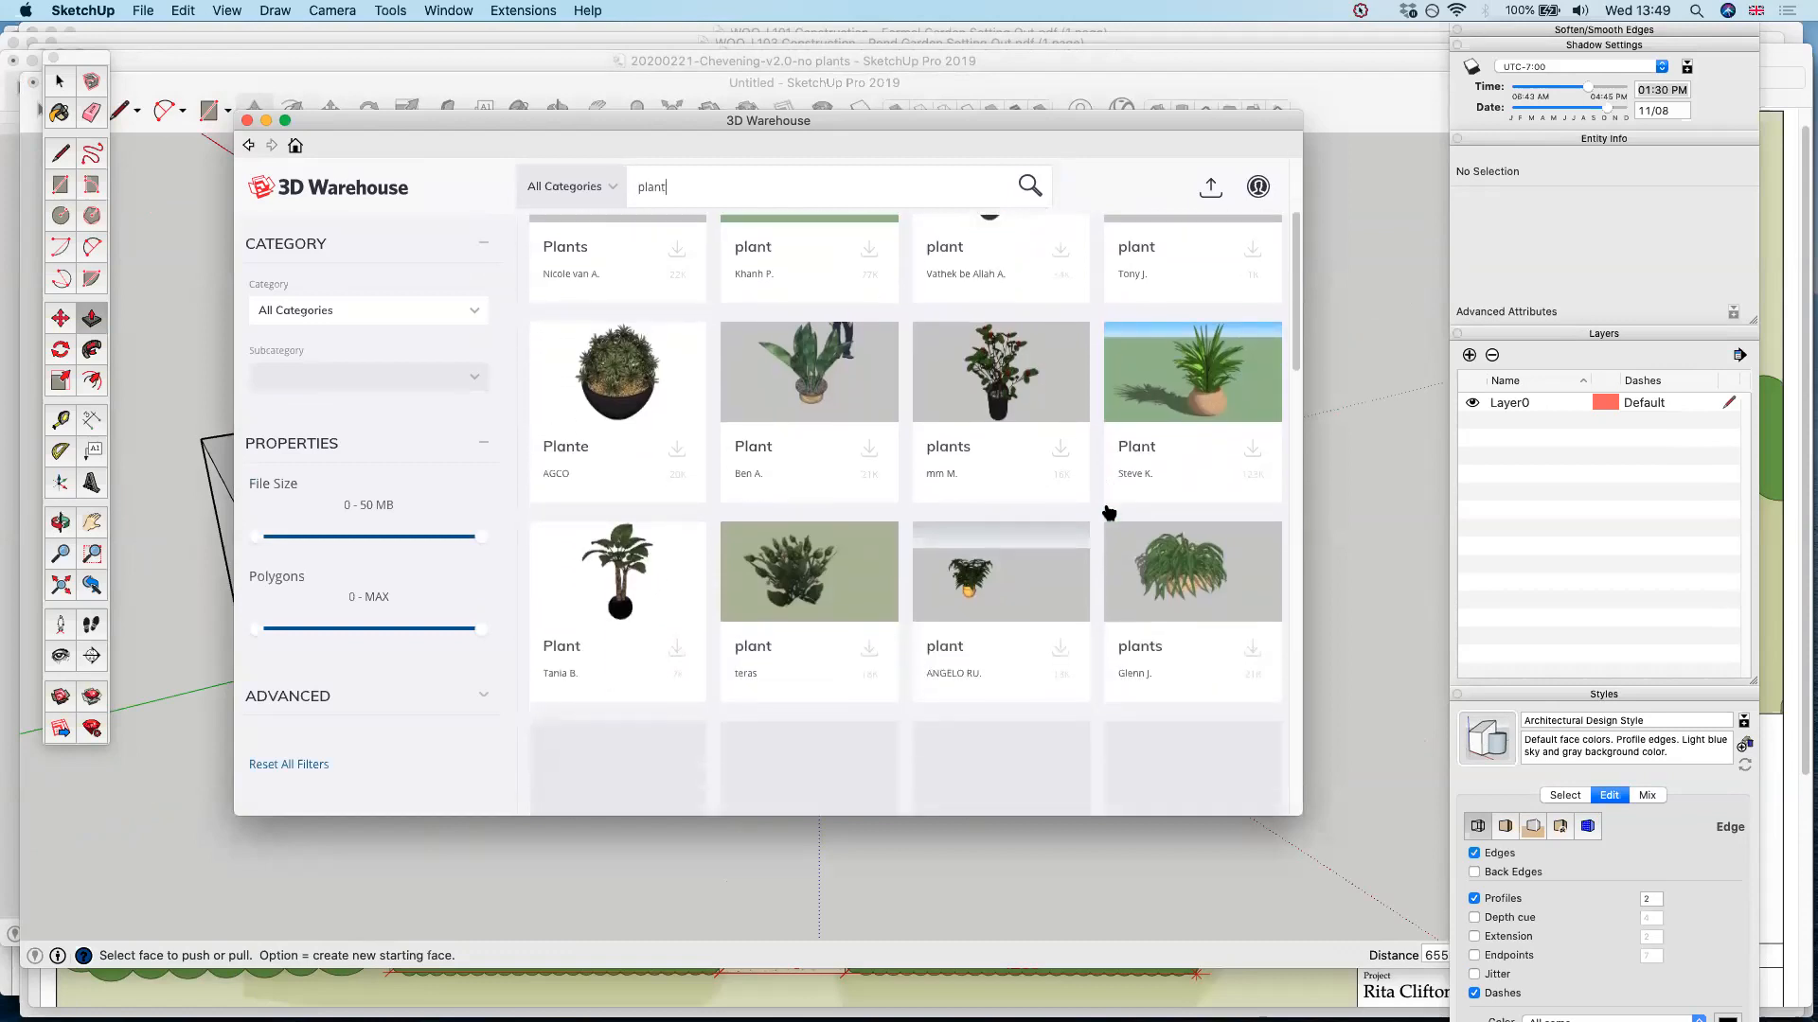
{"action": "scroll", "coordinate": [1109, 512], "scroll_direction": "down", "scroll_amount": 3}
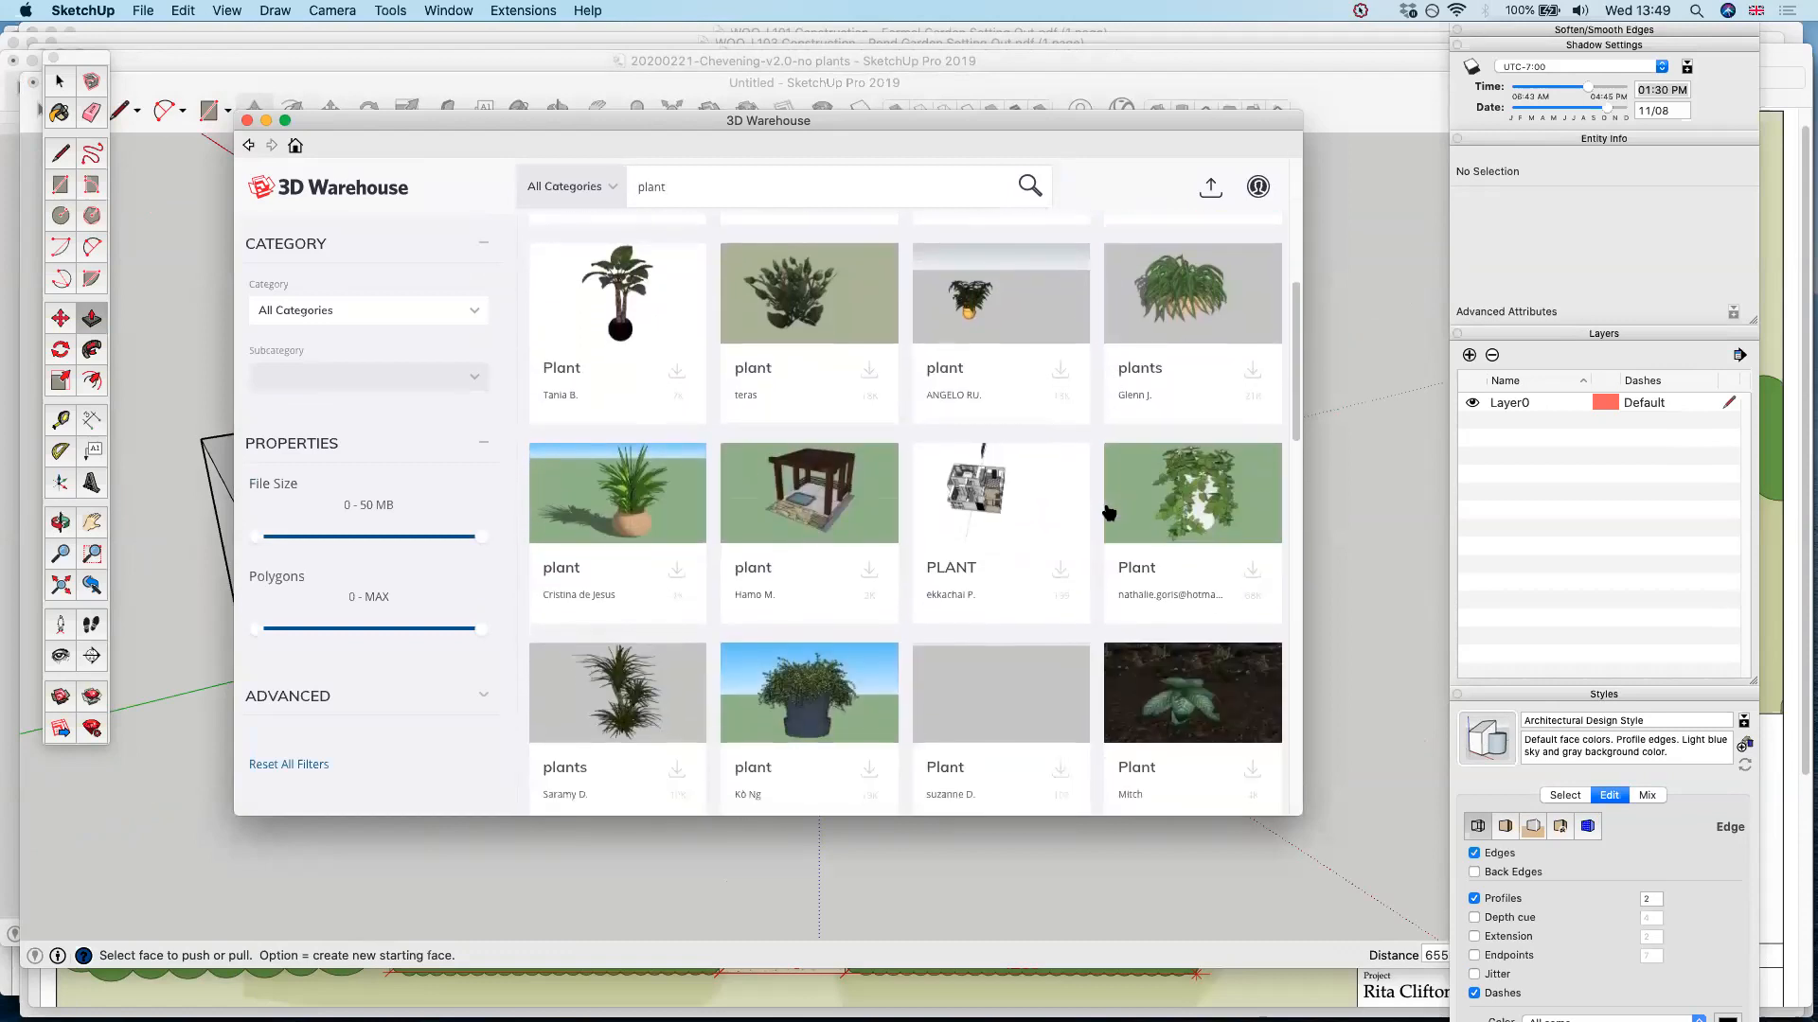
{"action": "scroll", "coordinate": [1109, 512], "scroll_direction": "down", "scroll_amount": 1}
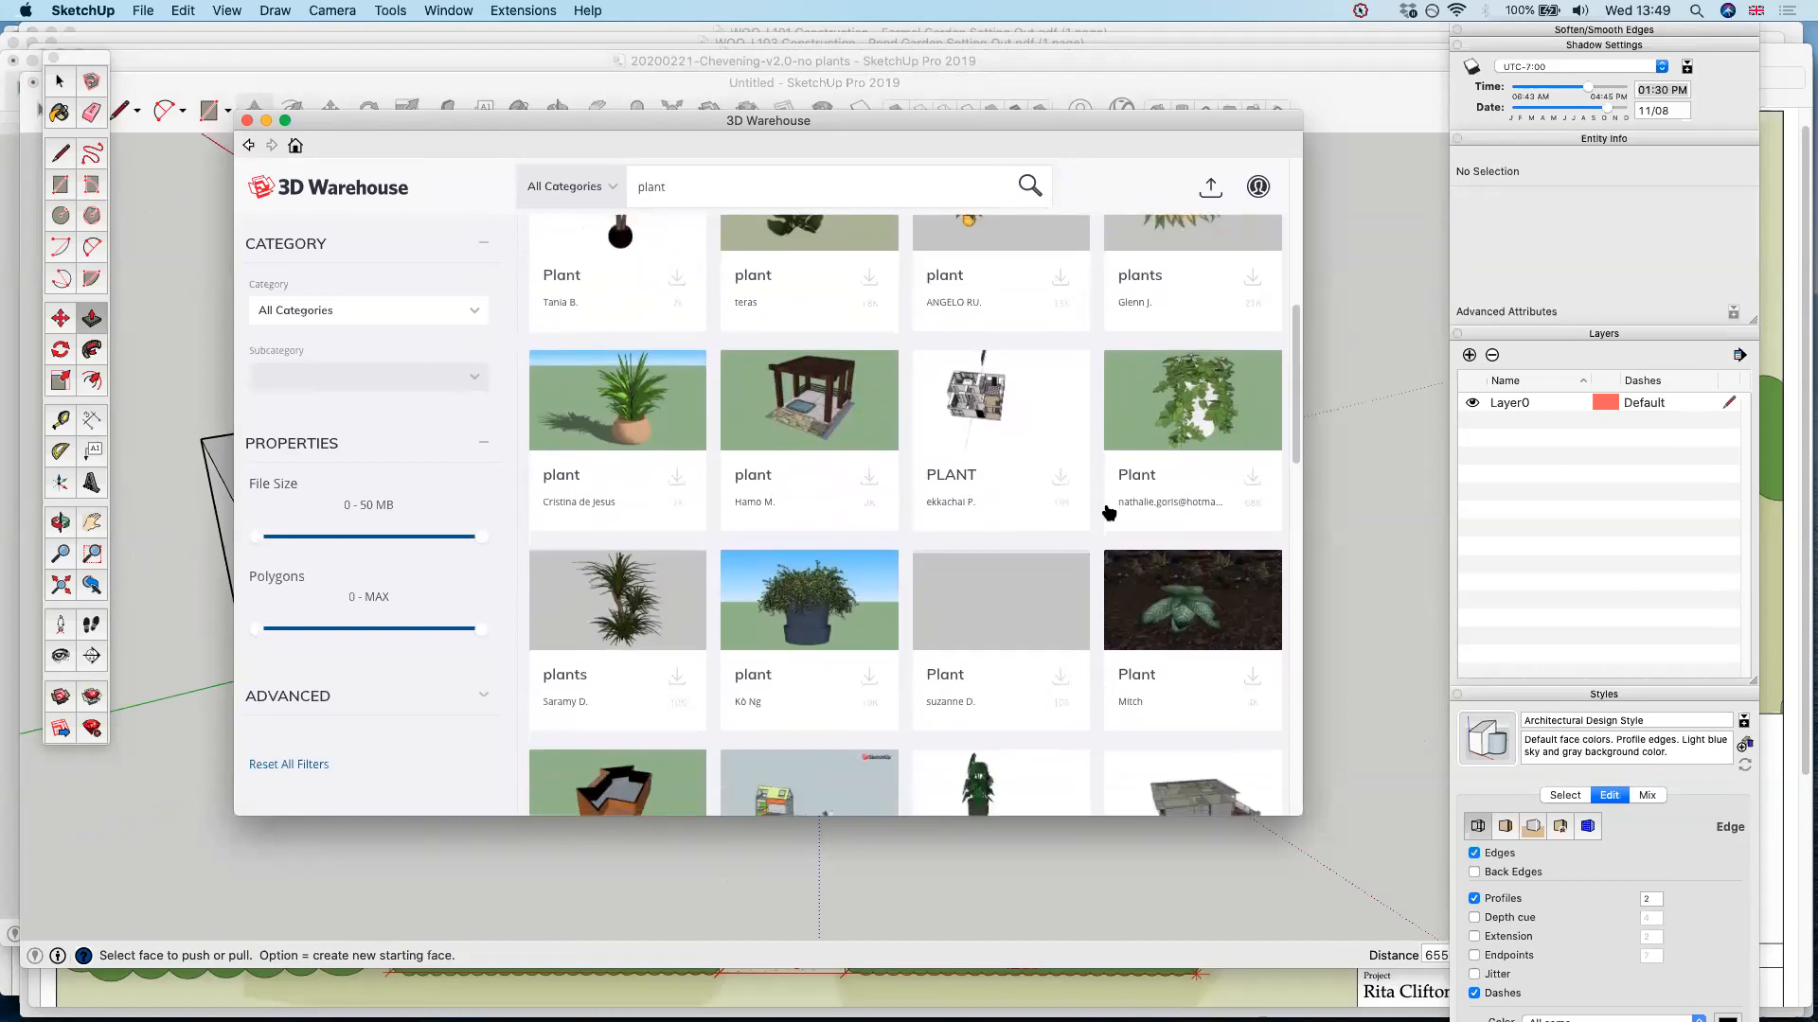
{"action": "scroll", "coordinate": [1108, 512], "scroll_direction": "down", "scroll_amount": 1}
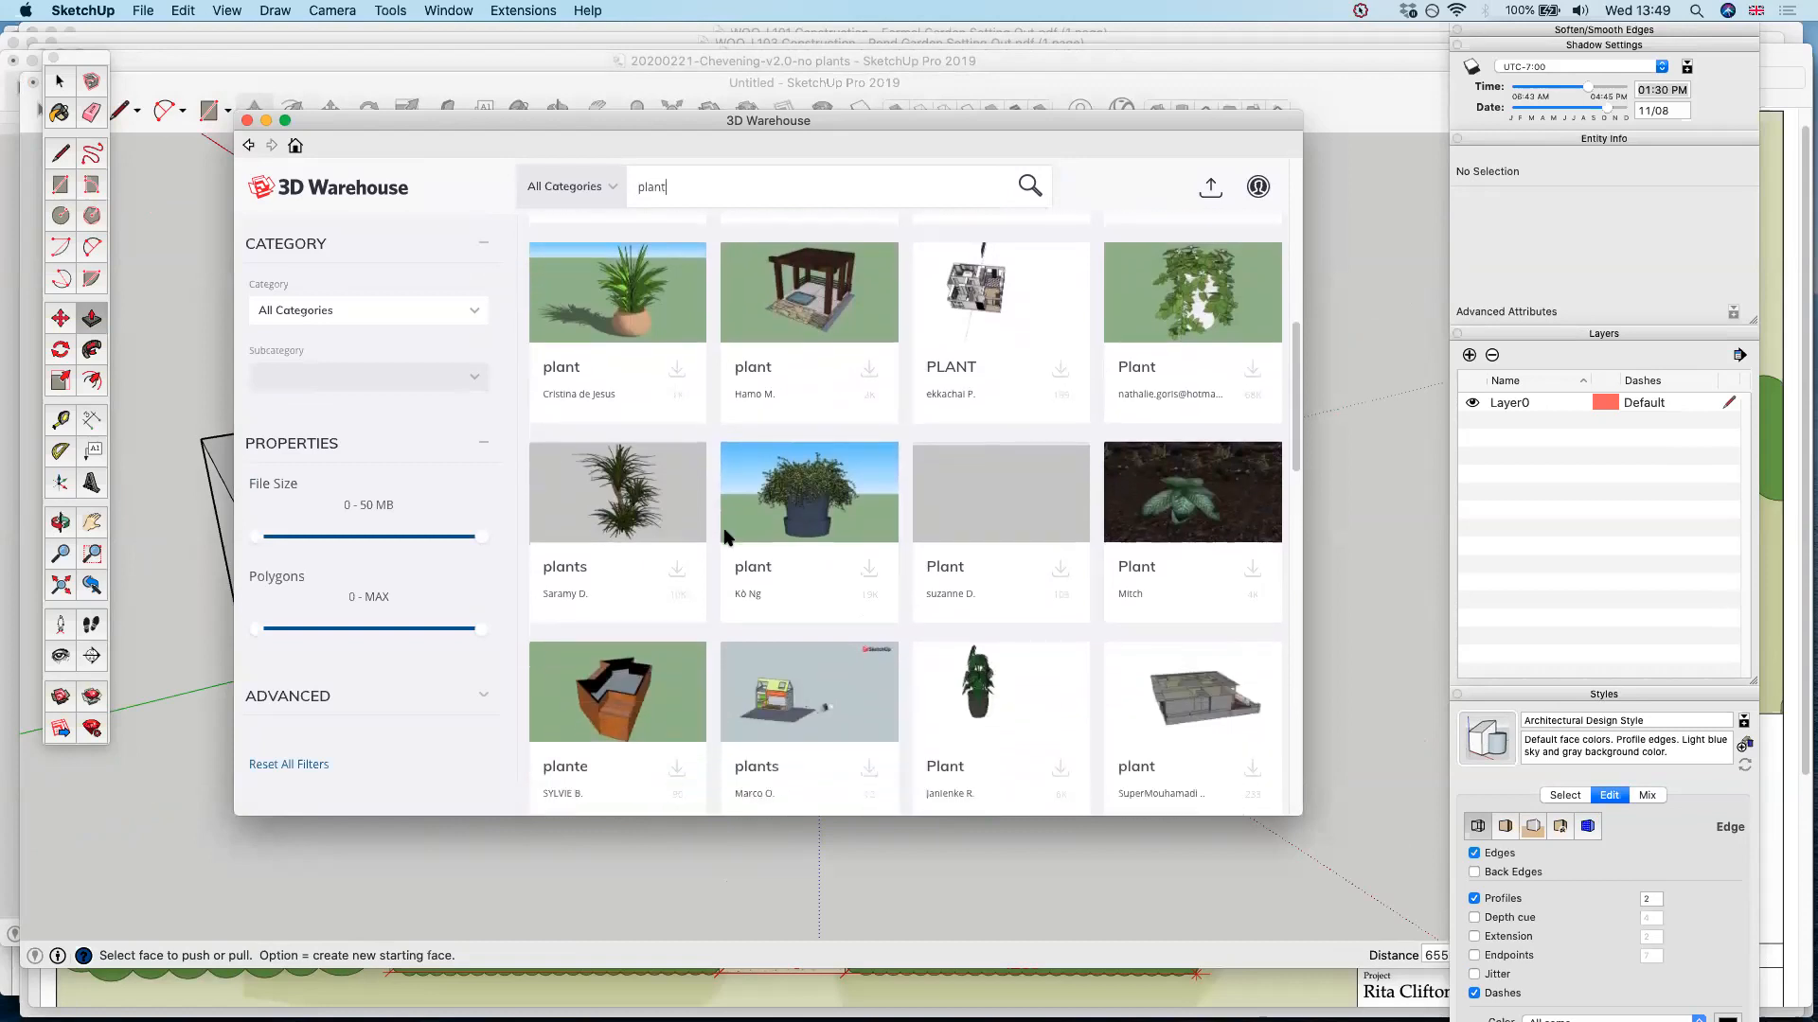
{"action": "scroll", "coordinate": [1051, 492], "scroll_direction": "down", "scroll_amount": 5}
{"action": "scroll", "coordinate": [1056, 473], "scroll_direction": "up", "scroll_amount": 10}
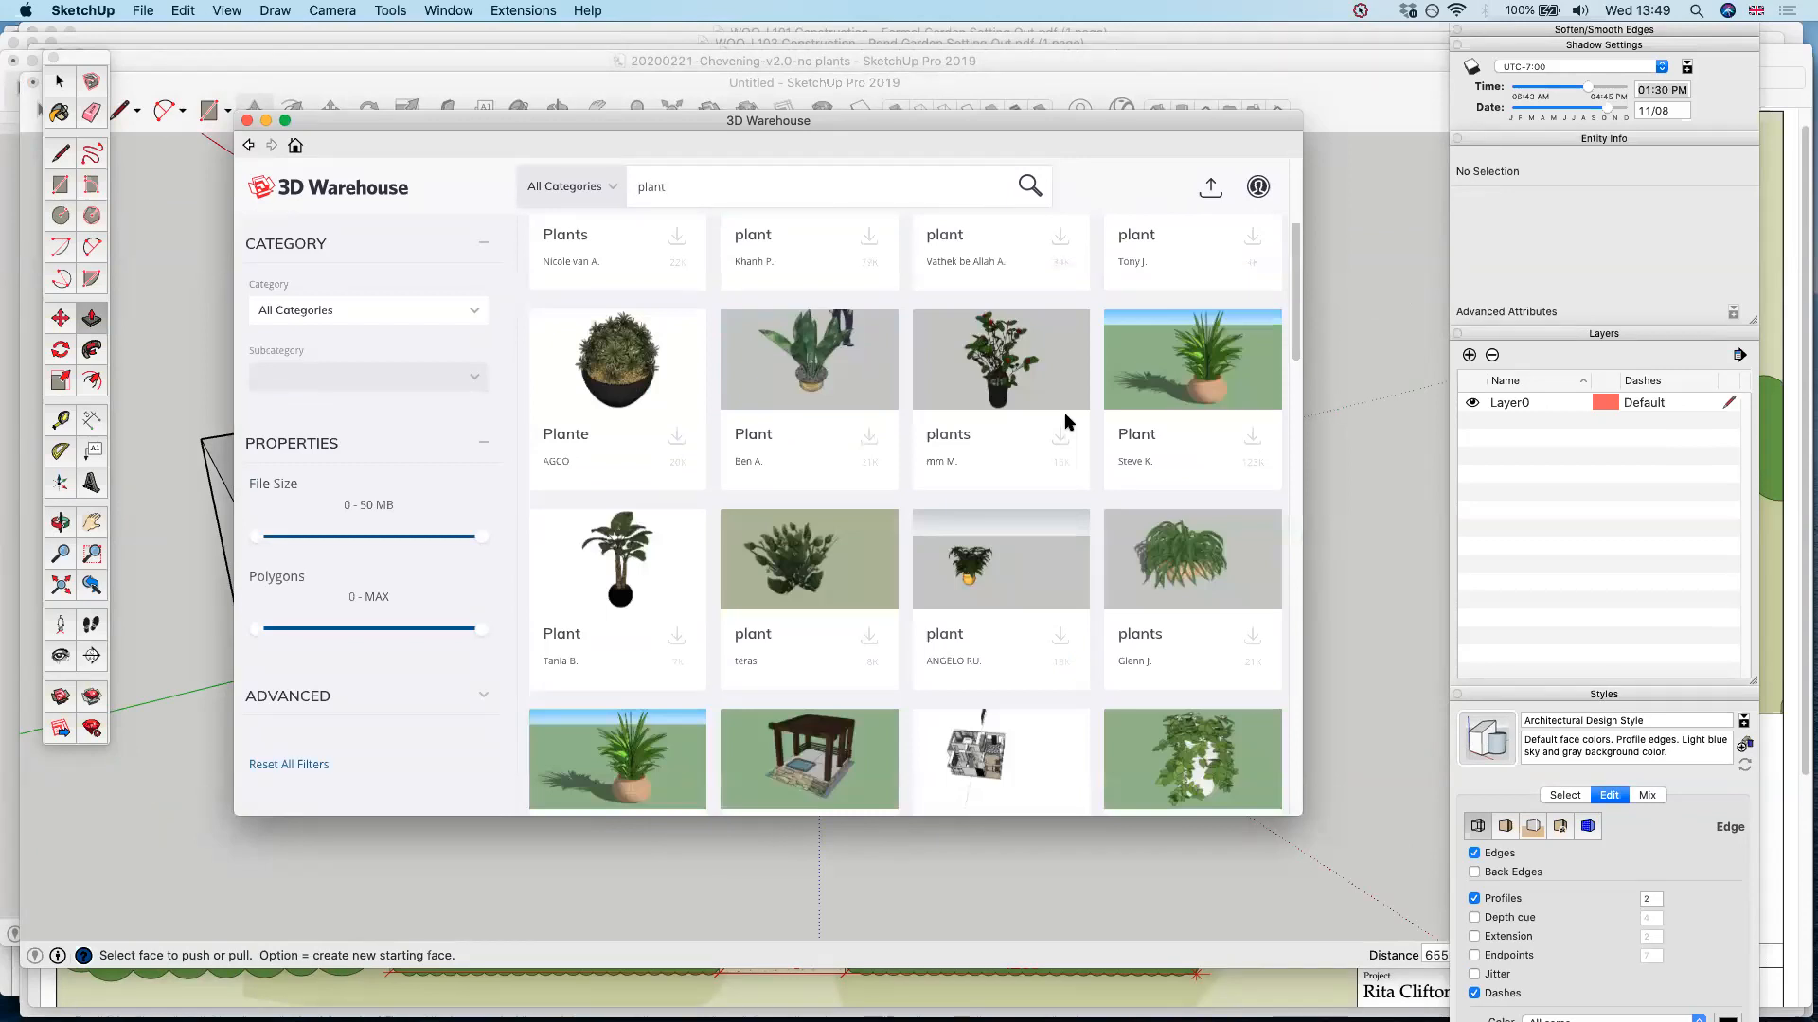
Load the two-potted-plants model from the 3D Warehouse, place it beside the house and scale it up
{"action": "scroll", "coordinate": [1066, 422], "scroll_direction": "up", "scroll_amount": 3}
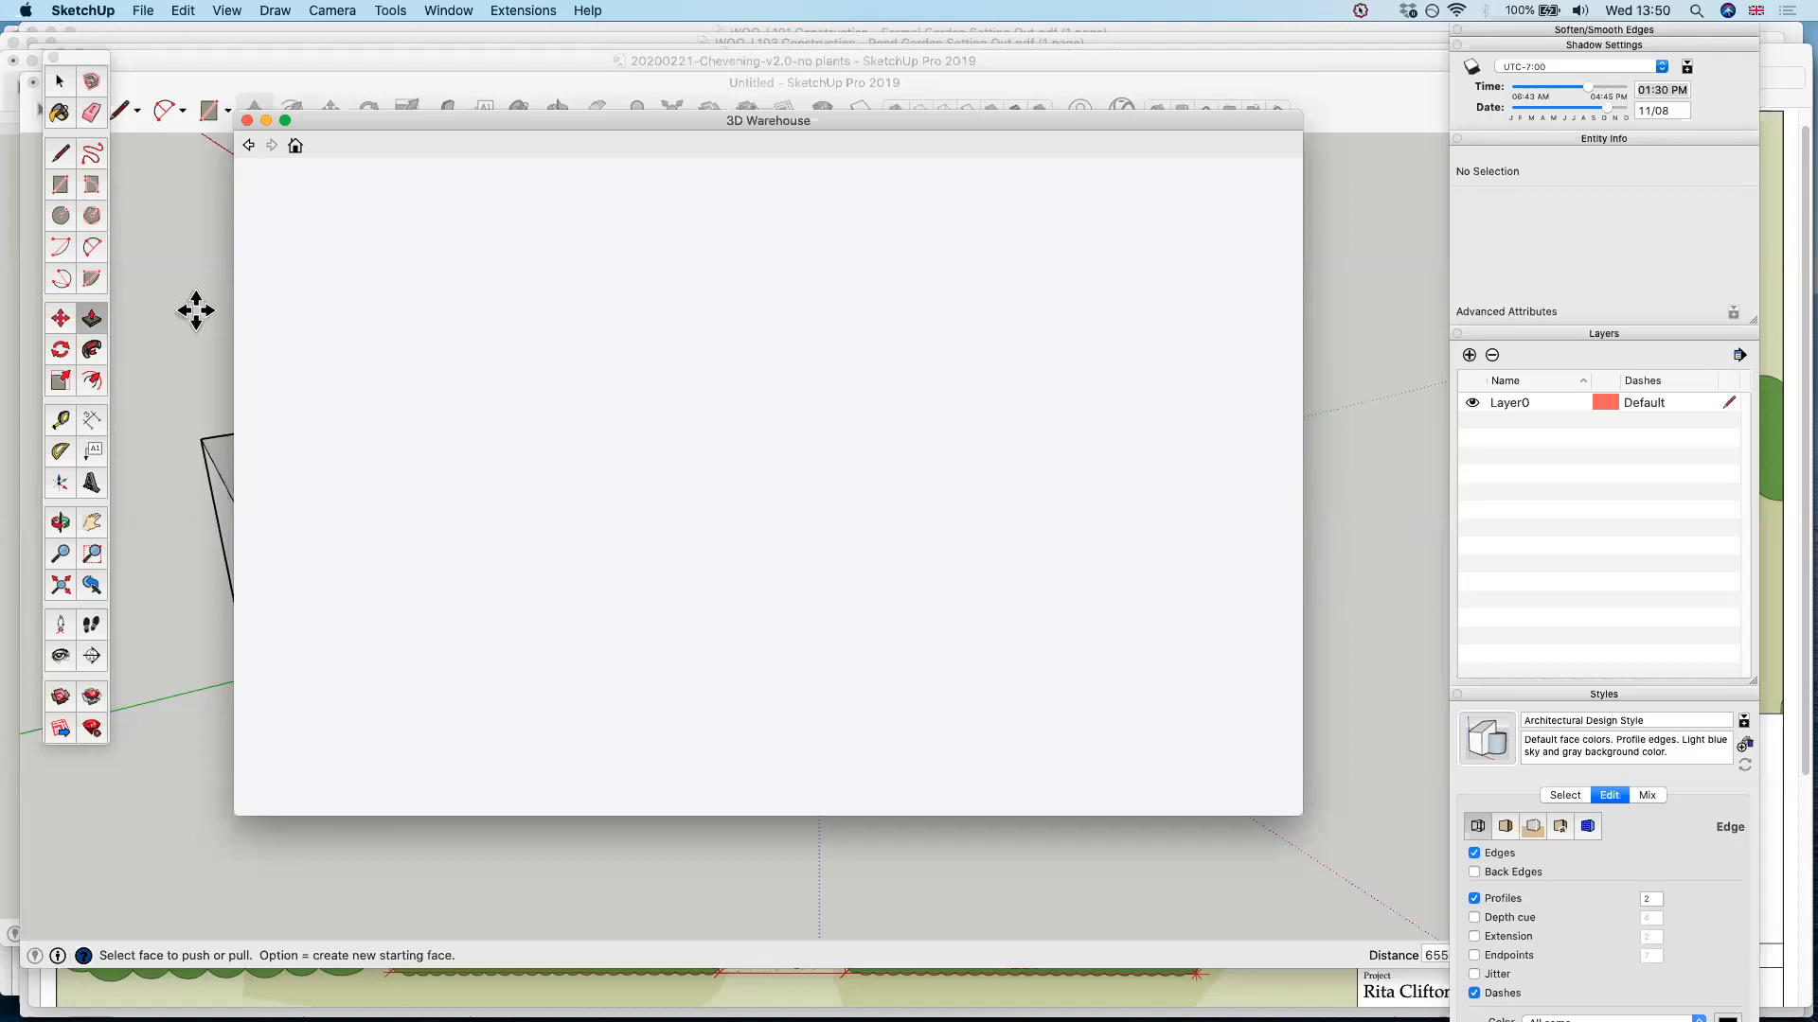
{"action": "key", "text": "super+w"}
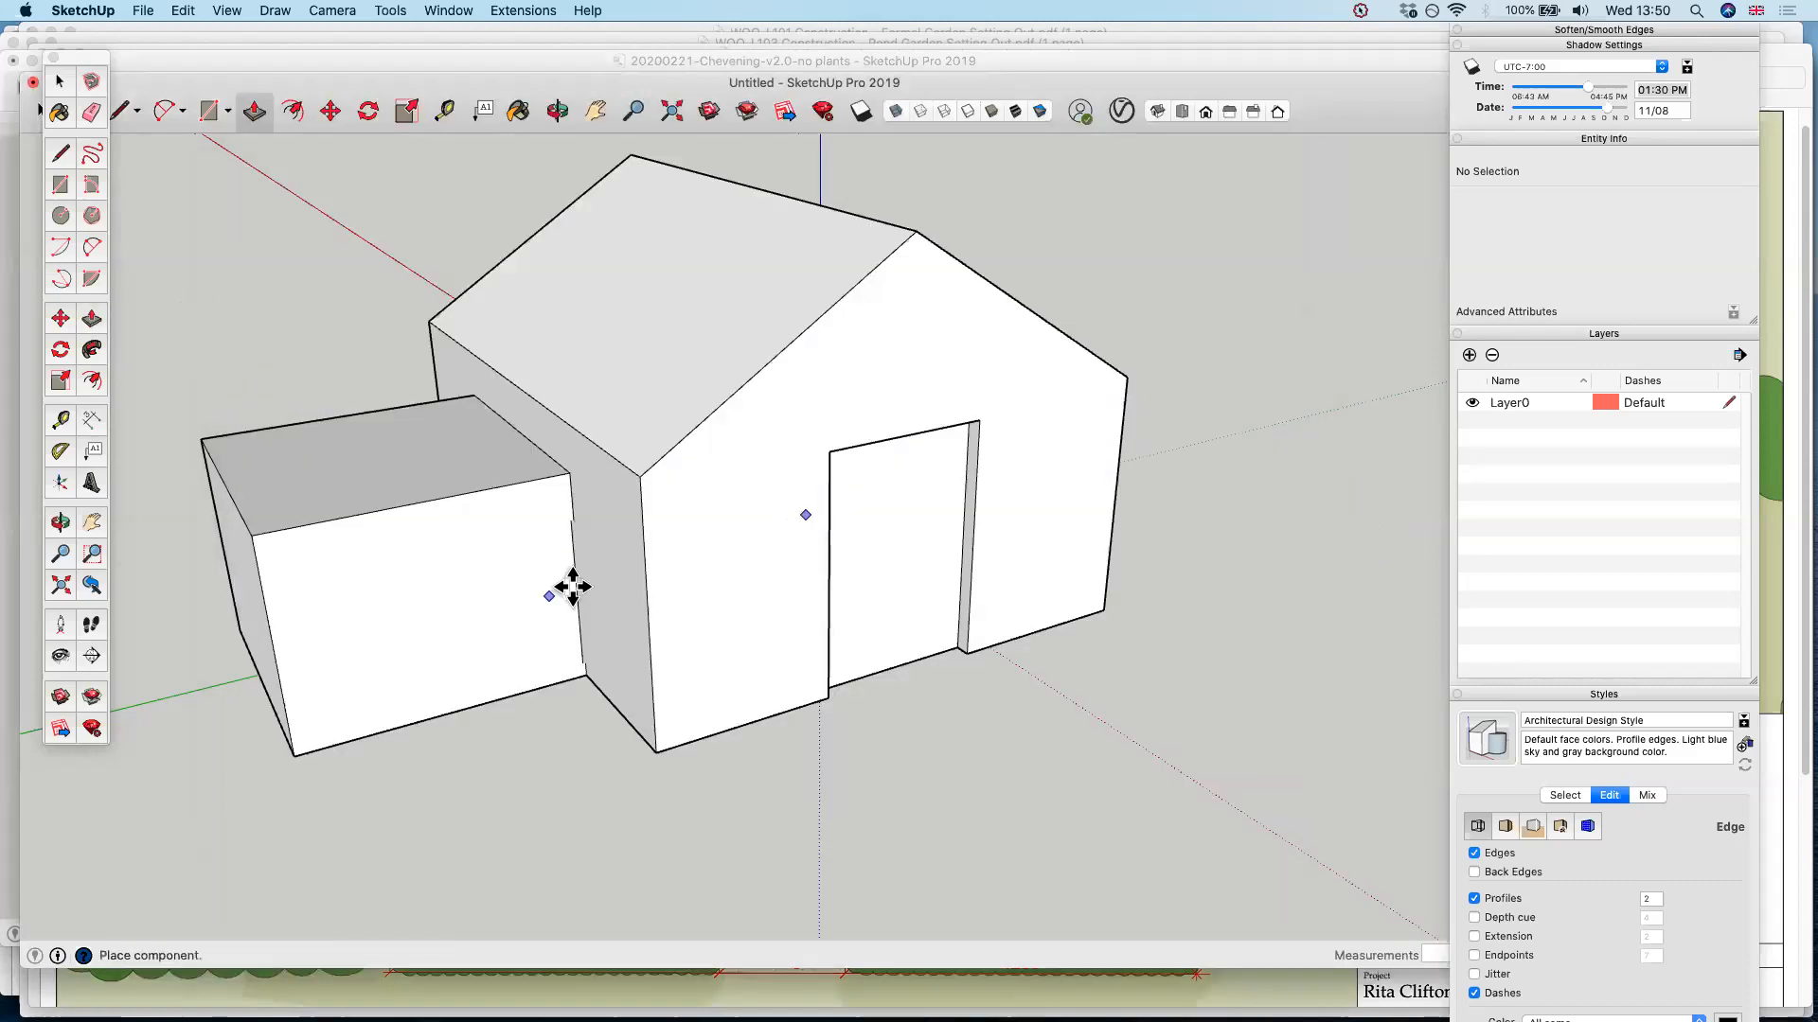
{"action": "scroll", "coordinate": [568, 587], "scroll_direction": "down", "scroll_amount": 2}
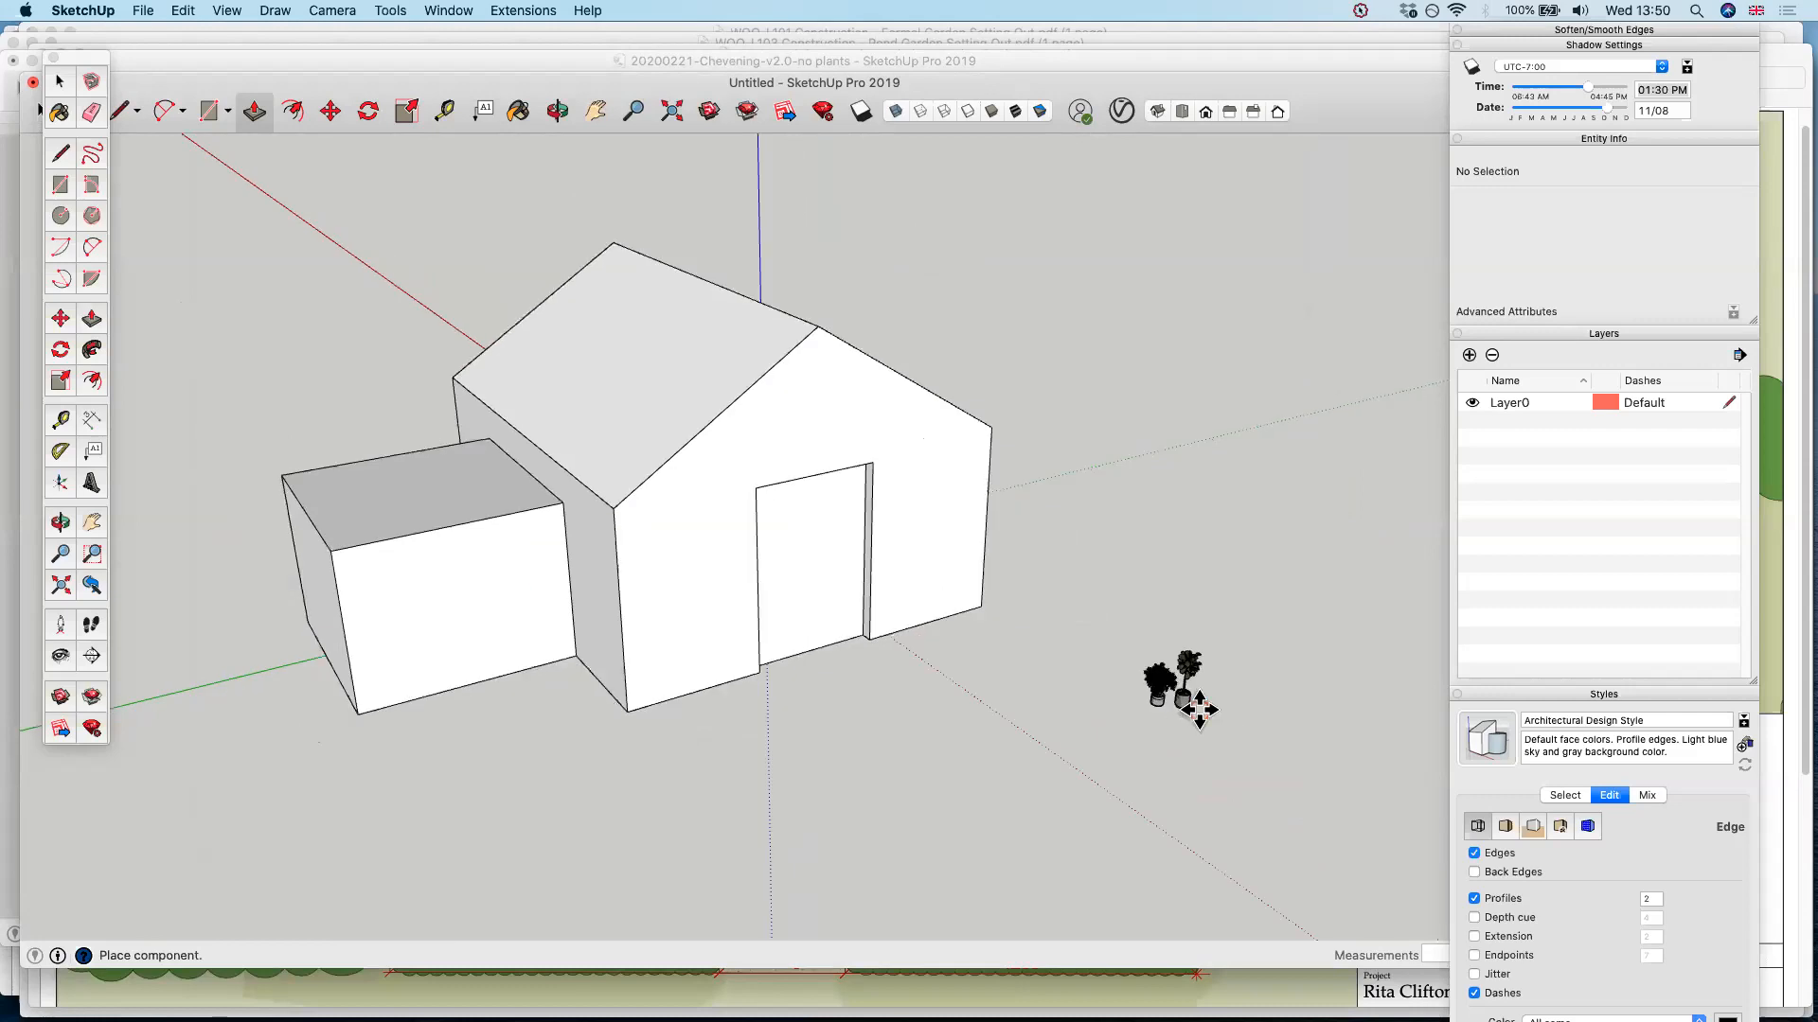
{"action": "left_click", "coordinate": [1195, 684]}
{"action": "key", "text": "s"}
{"action": "left_click_drag", "start_coordinate": [1164, 620], "coordinate": [1172, 672]}
{"action": "key", "text": "space"}
Move the potted plants in front of the gable wall, just beside the doorway
{"action": "key", "text": "m"}
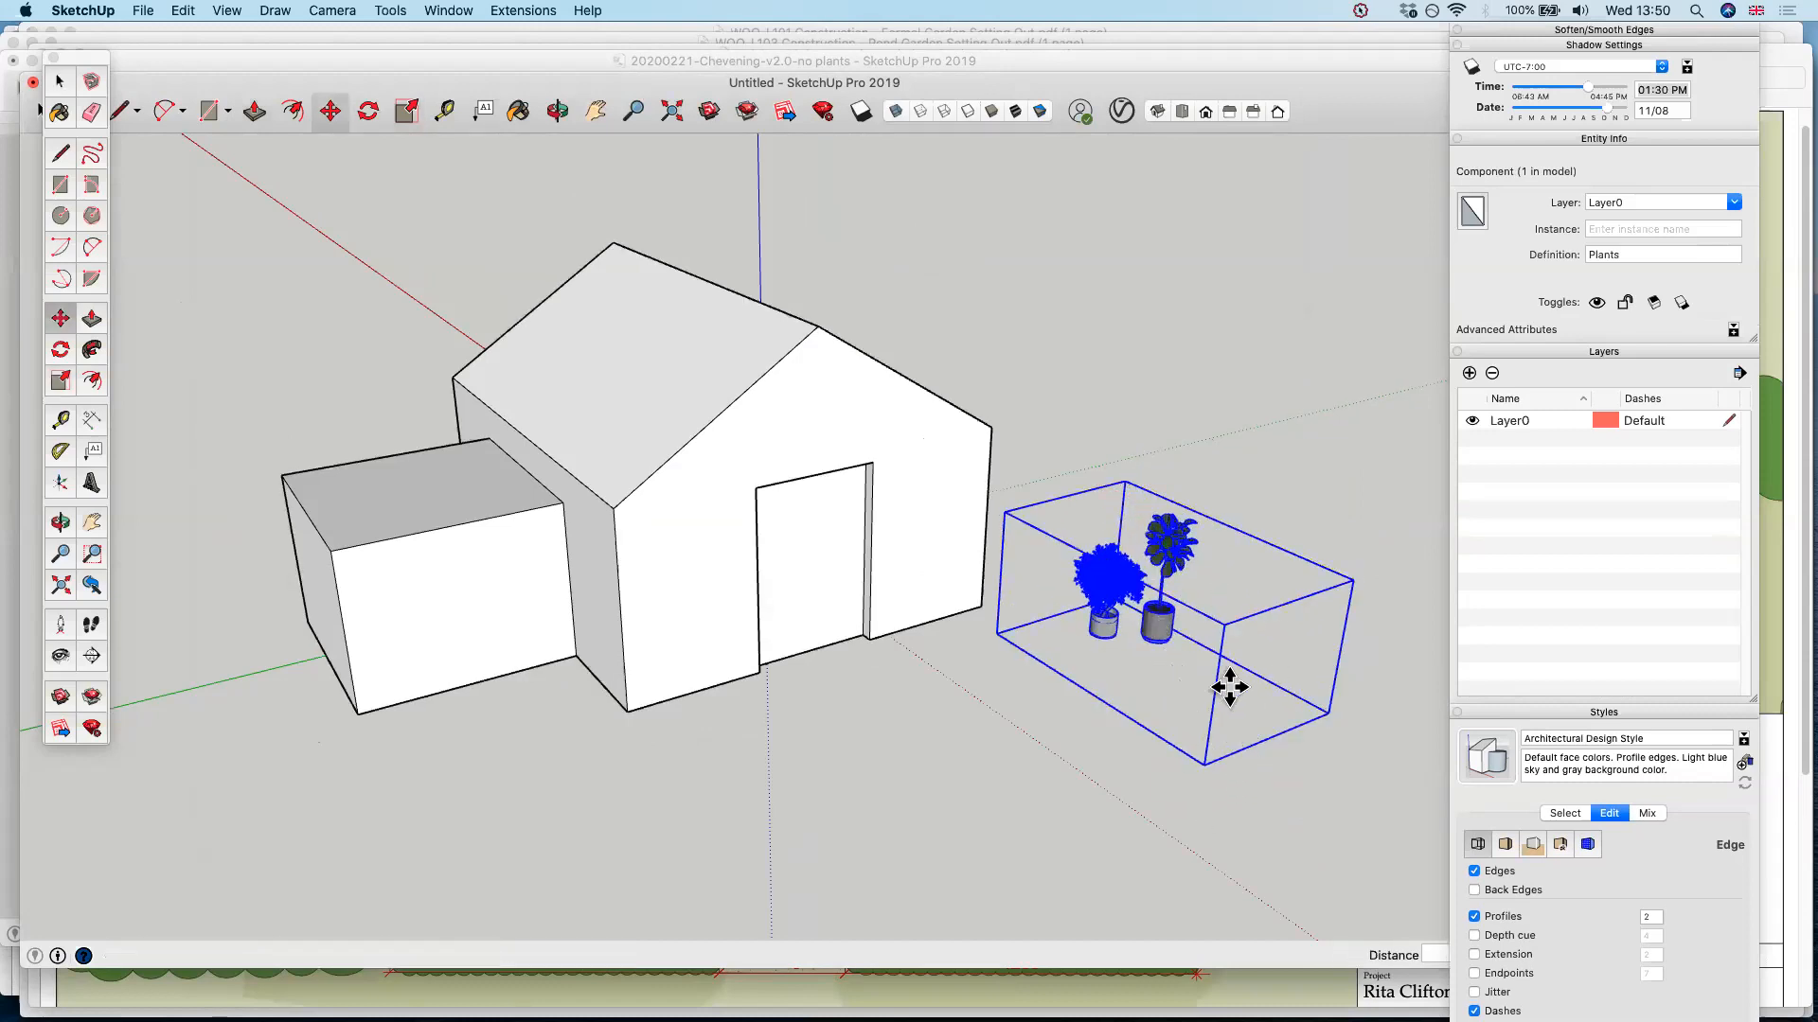
{"action": "left_click", "coordinate": [1216, 691]}
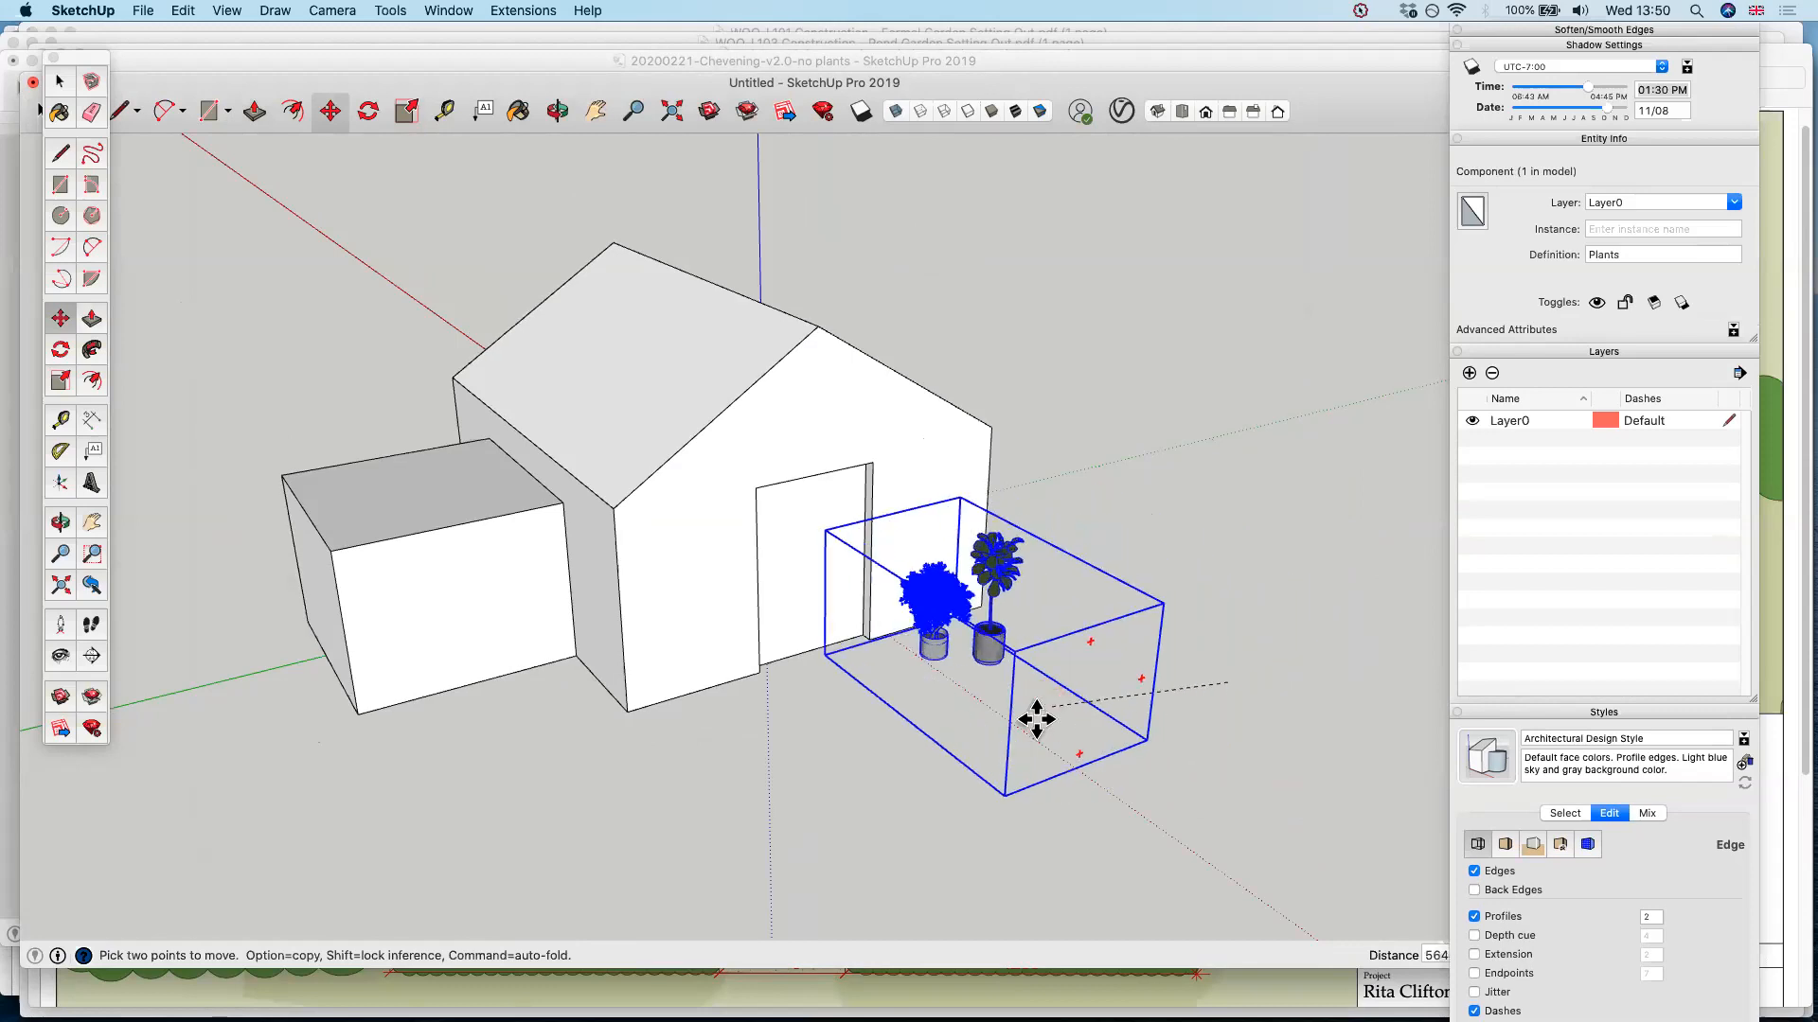
{"action": "left_click", "coordinate": [1029, 702]}
{"action": "left_click", "coordinate": [973, 647]}
{"action": "left_click", "coordinate": [866, 556]}
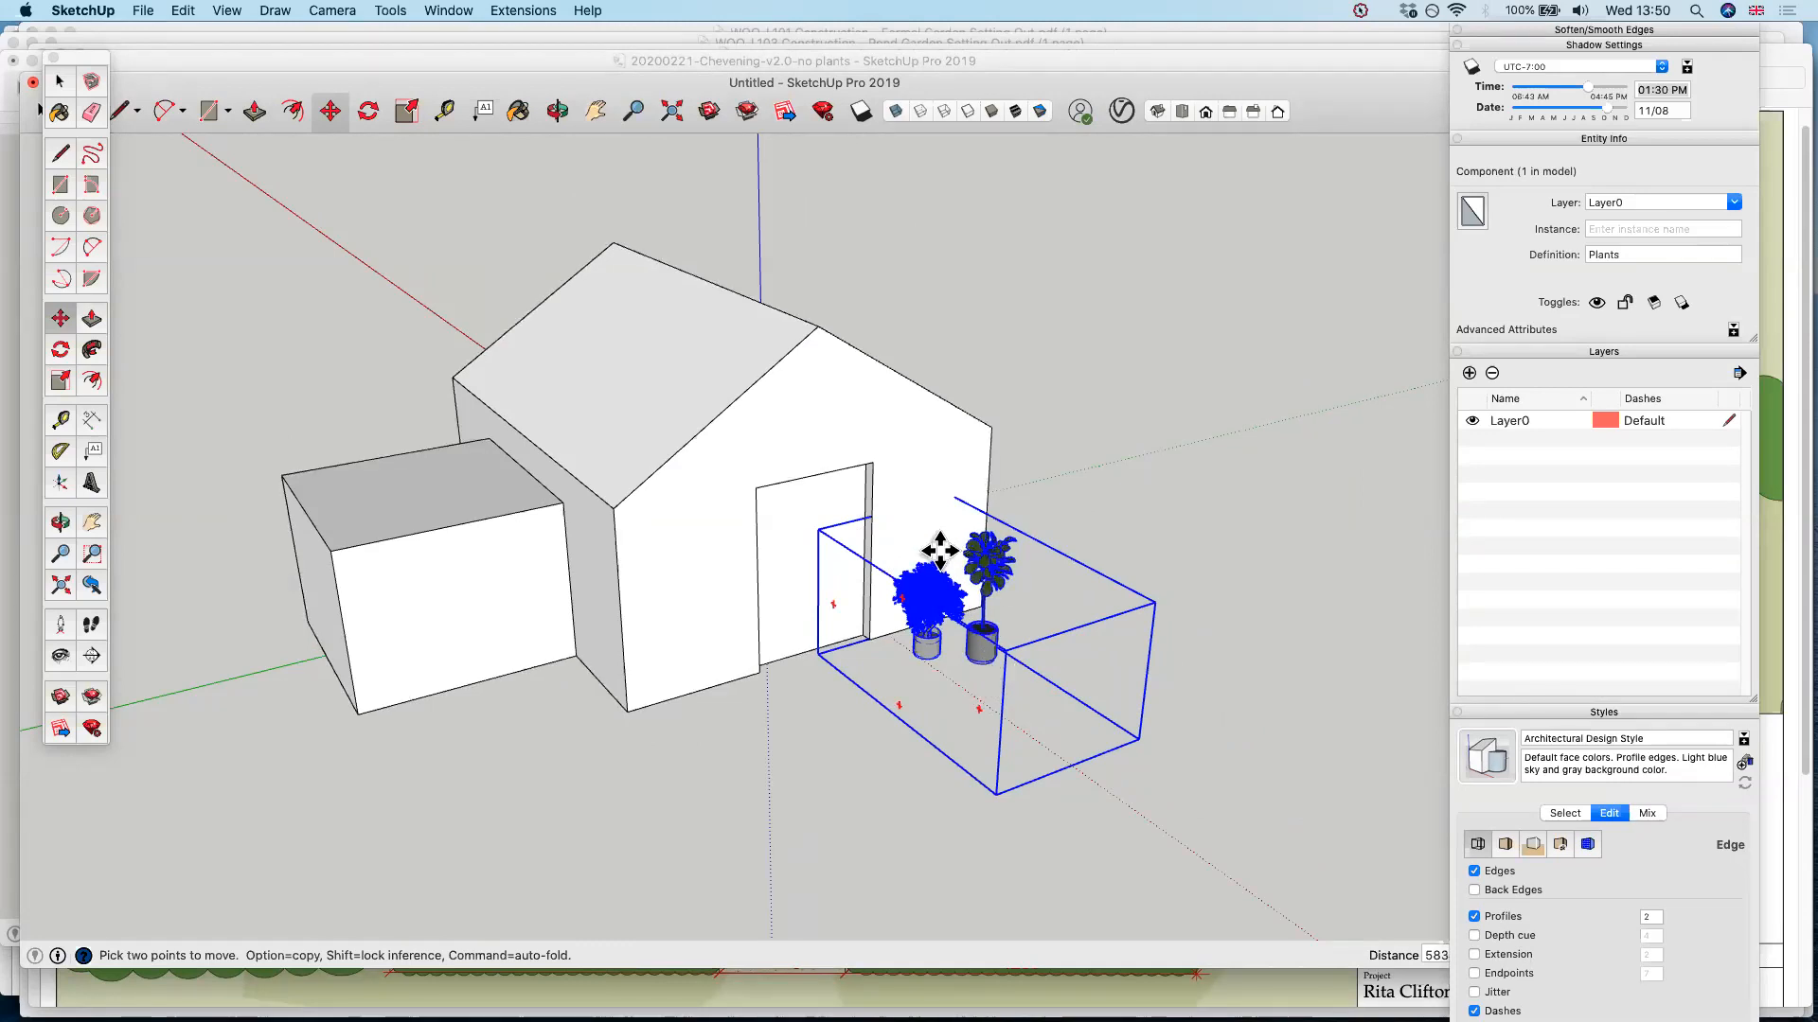
Open the plants component for editing and select the smaller bushy plant inside it
{"action": "scroll", "coordinate": [933, 558], "scroll_direction": "up", "scroll_amount": 4}
{"action": "middle_click_drag", "start_coordinate": [919, 583], "coordinate": [921, 584]}
{"action": "key", "text": "space"}
{"action": "left_click", "coordinate": [920, 602]}
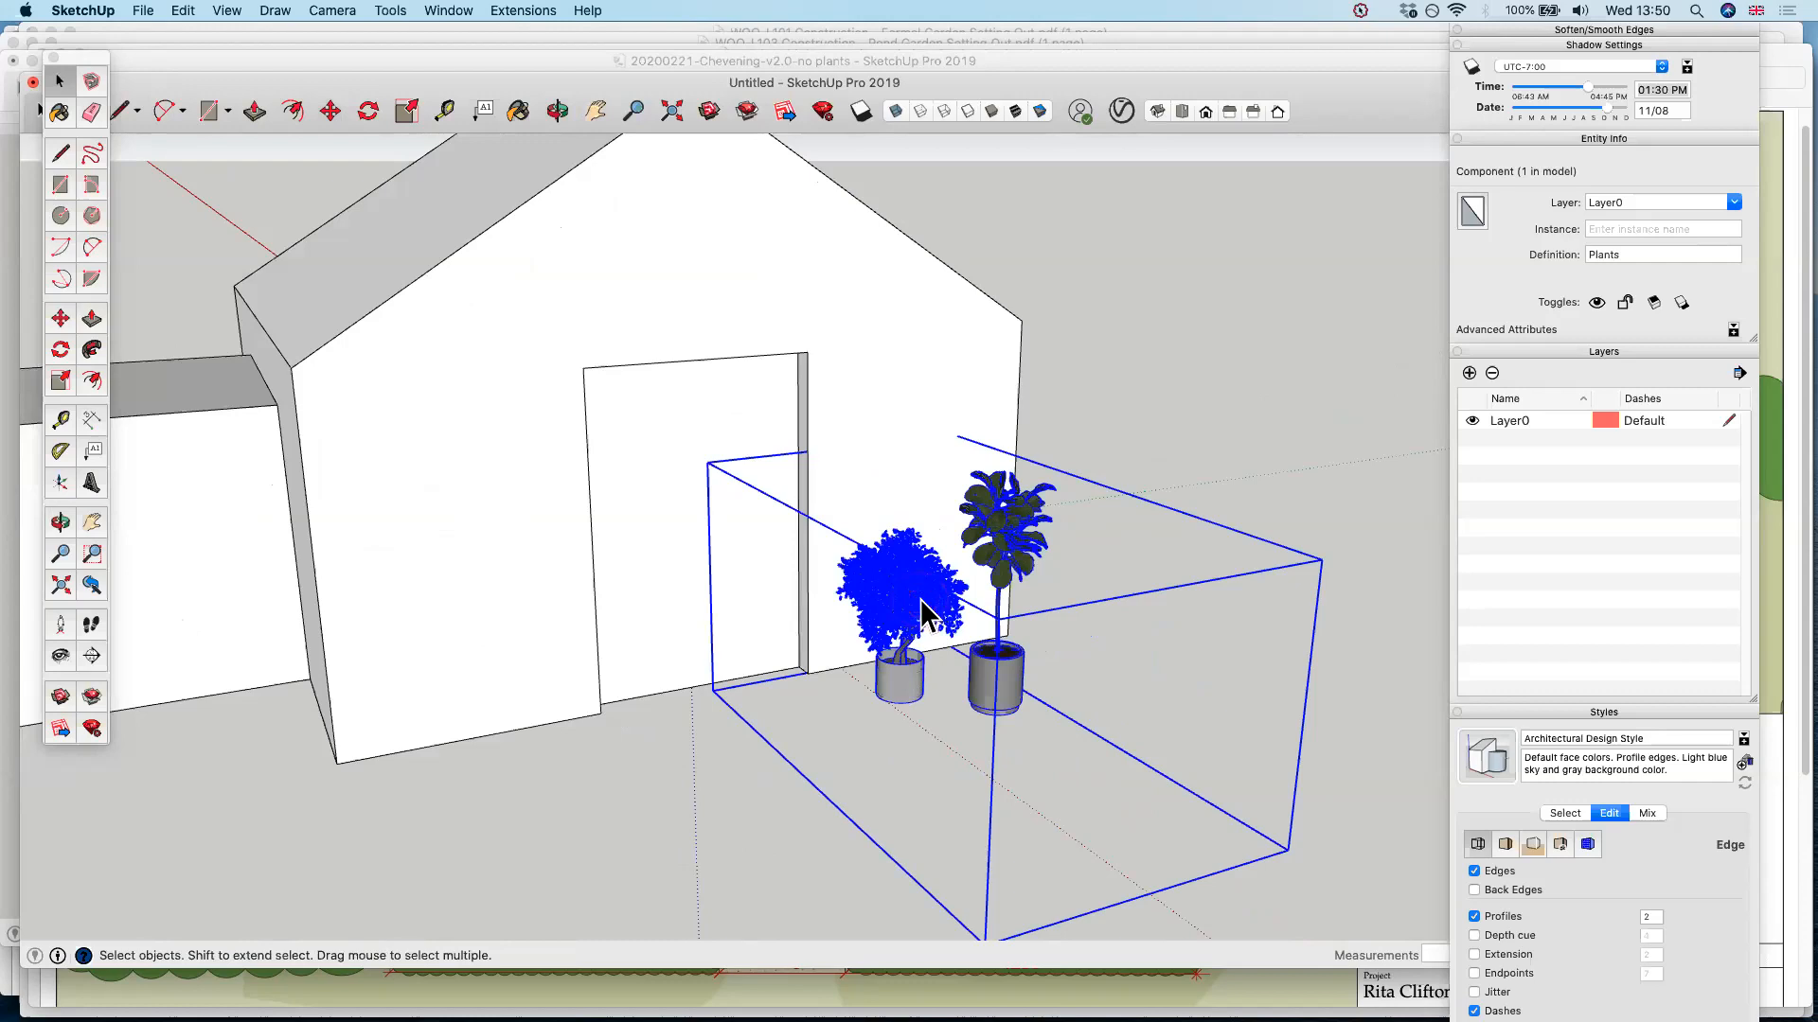
{"action": "double_click", "coordinate": [920, 602]}
{"action": "left_click", "coordinate": [920, 606]}
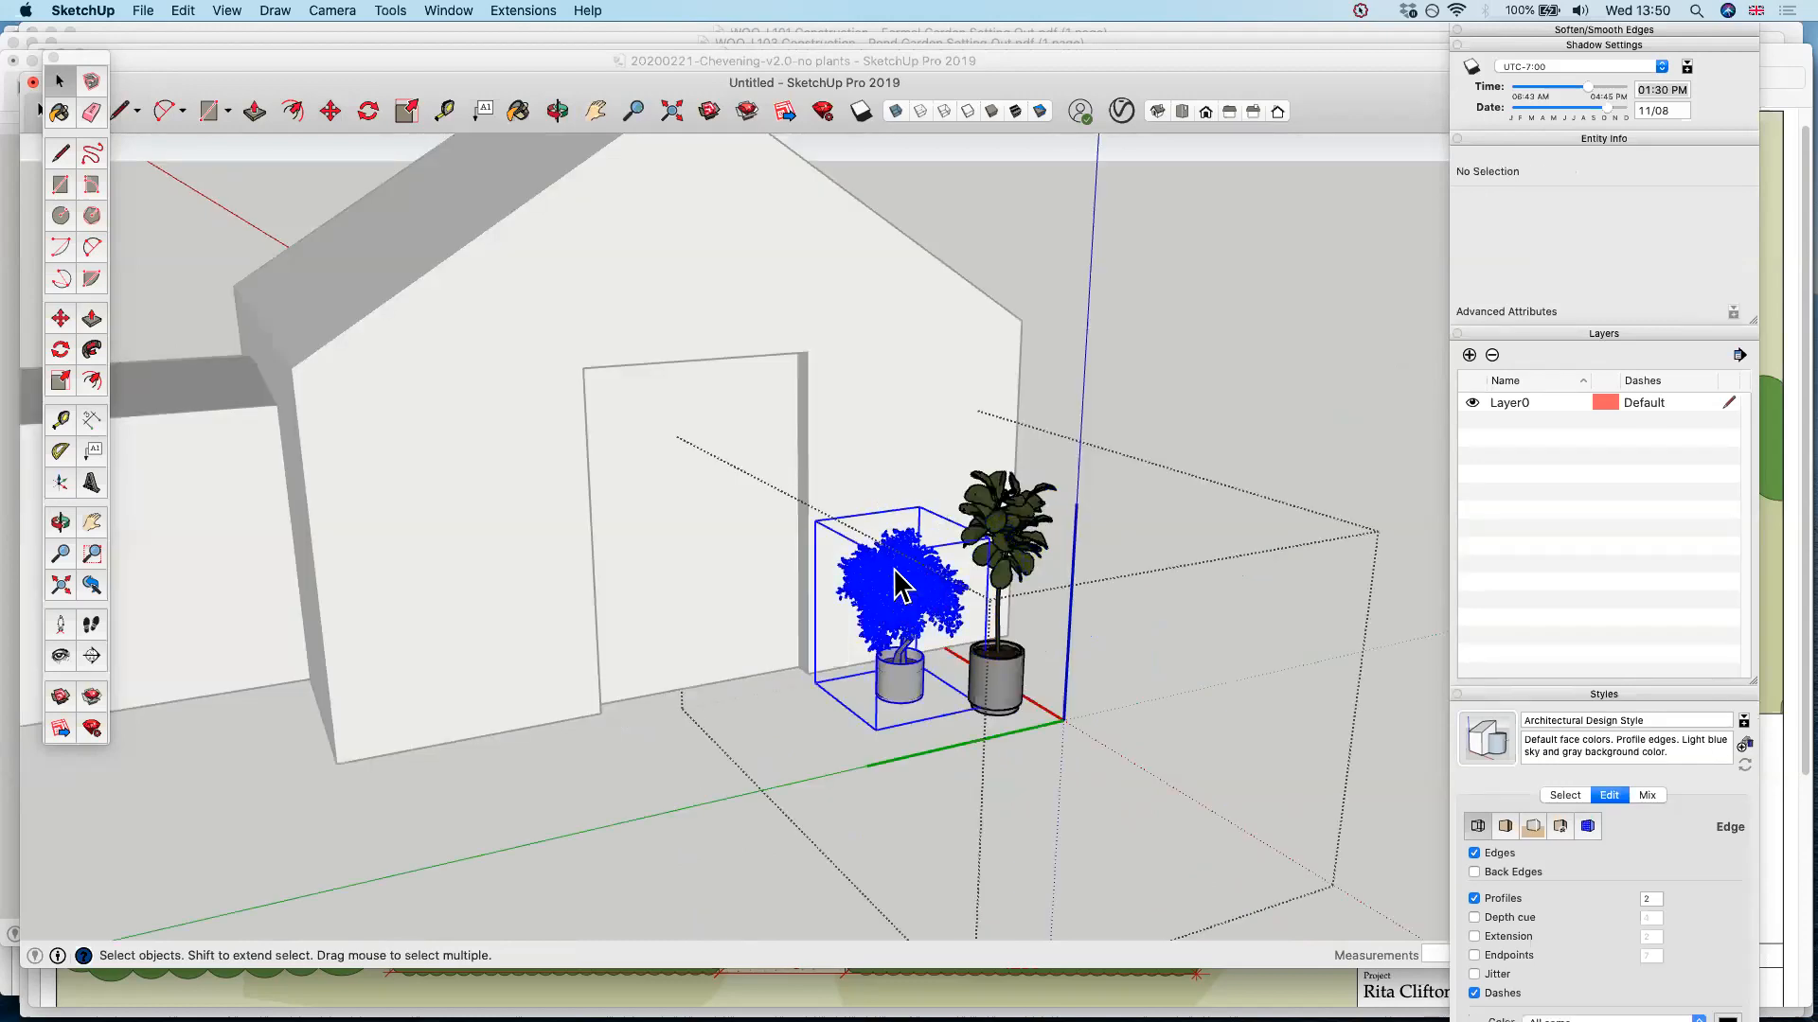
Examine the bushy plant's foliage up close to judge how detailed its leaf geometry is
{"action": "scroll", "coordinate": [919, 596], "scroll_direction": "up", "scroll_amount": 2}
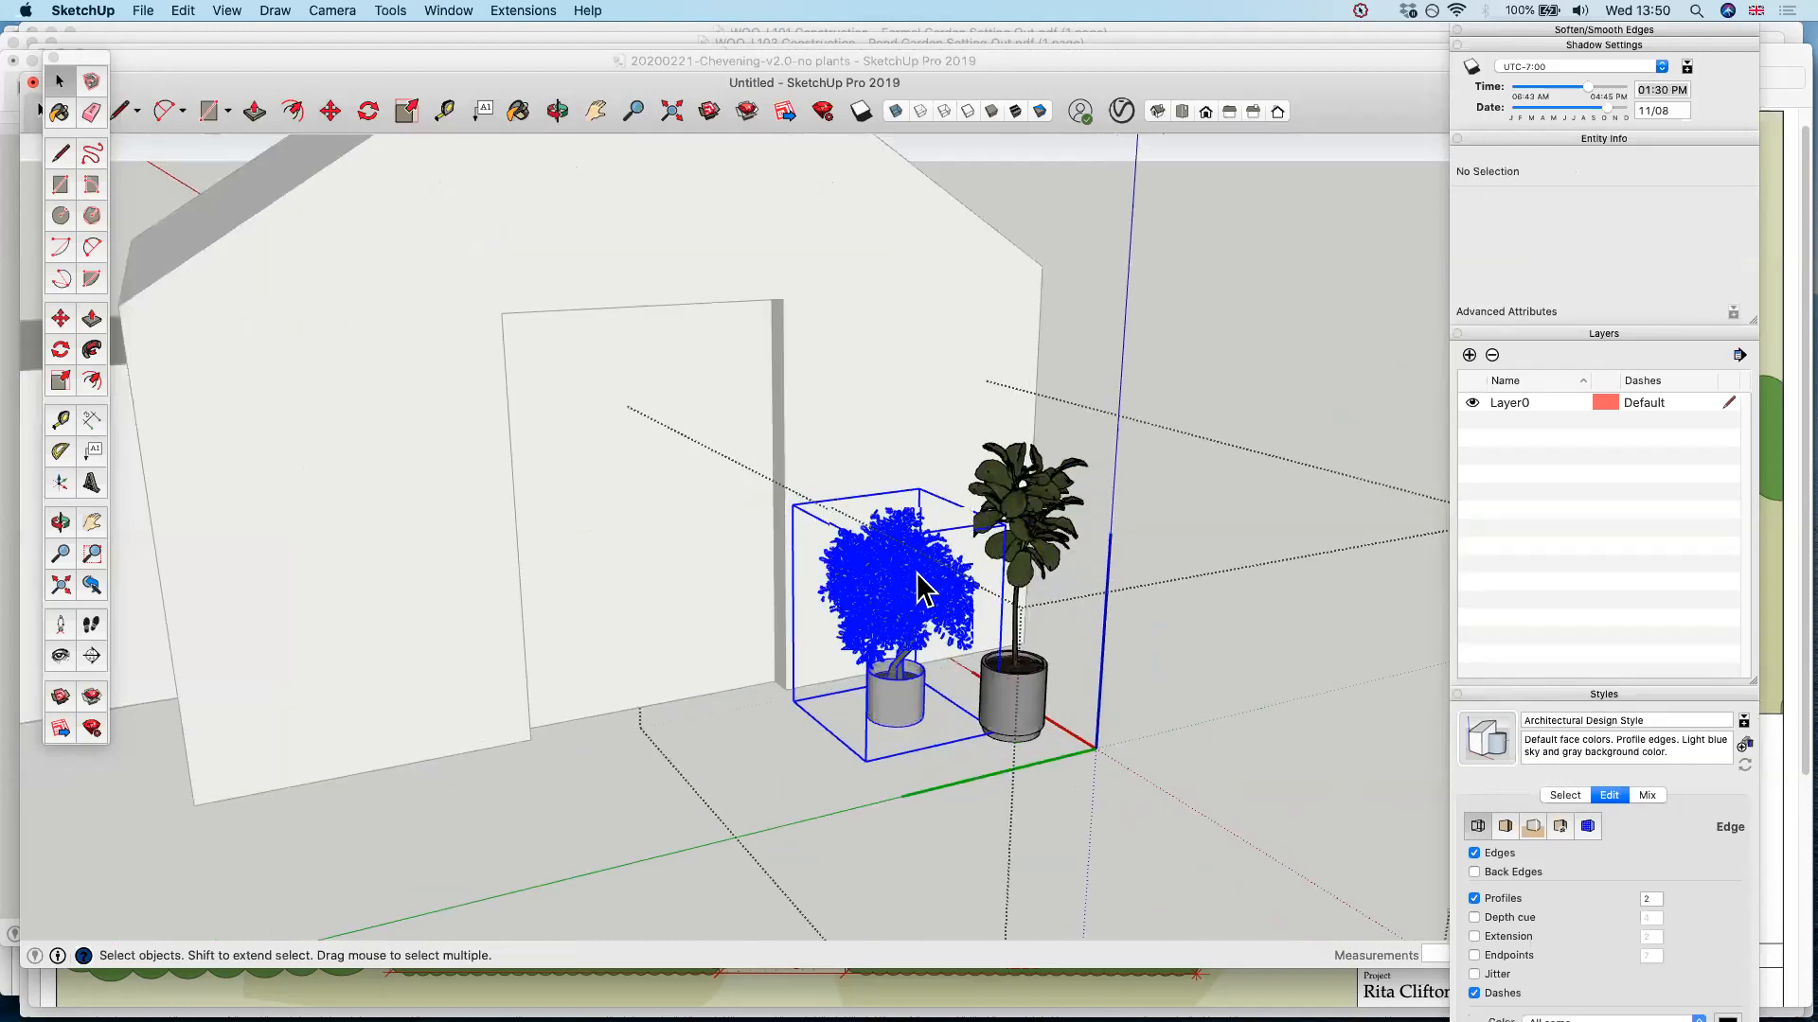
{"action": "scroll", "coordinate": [921, 588], "scroll_direction": "up", "scroll_amount": 2}
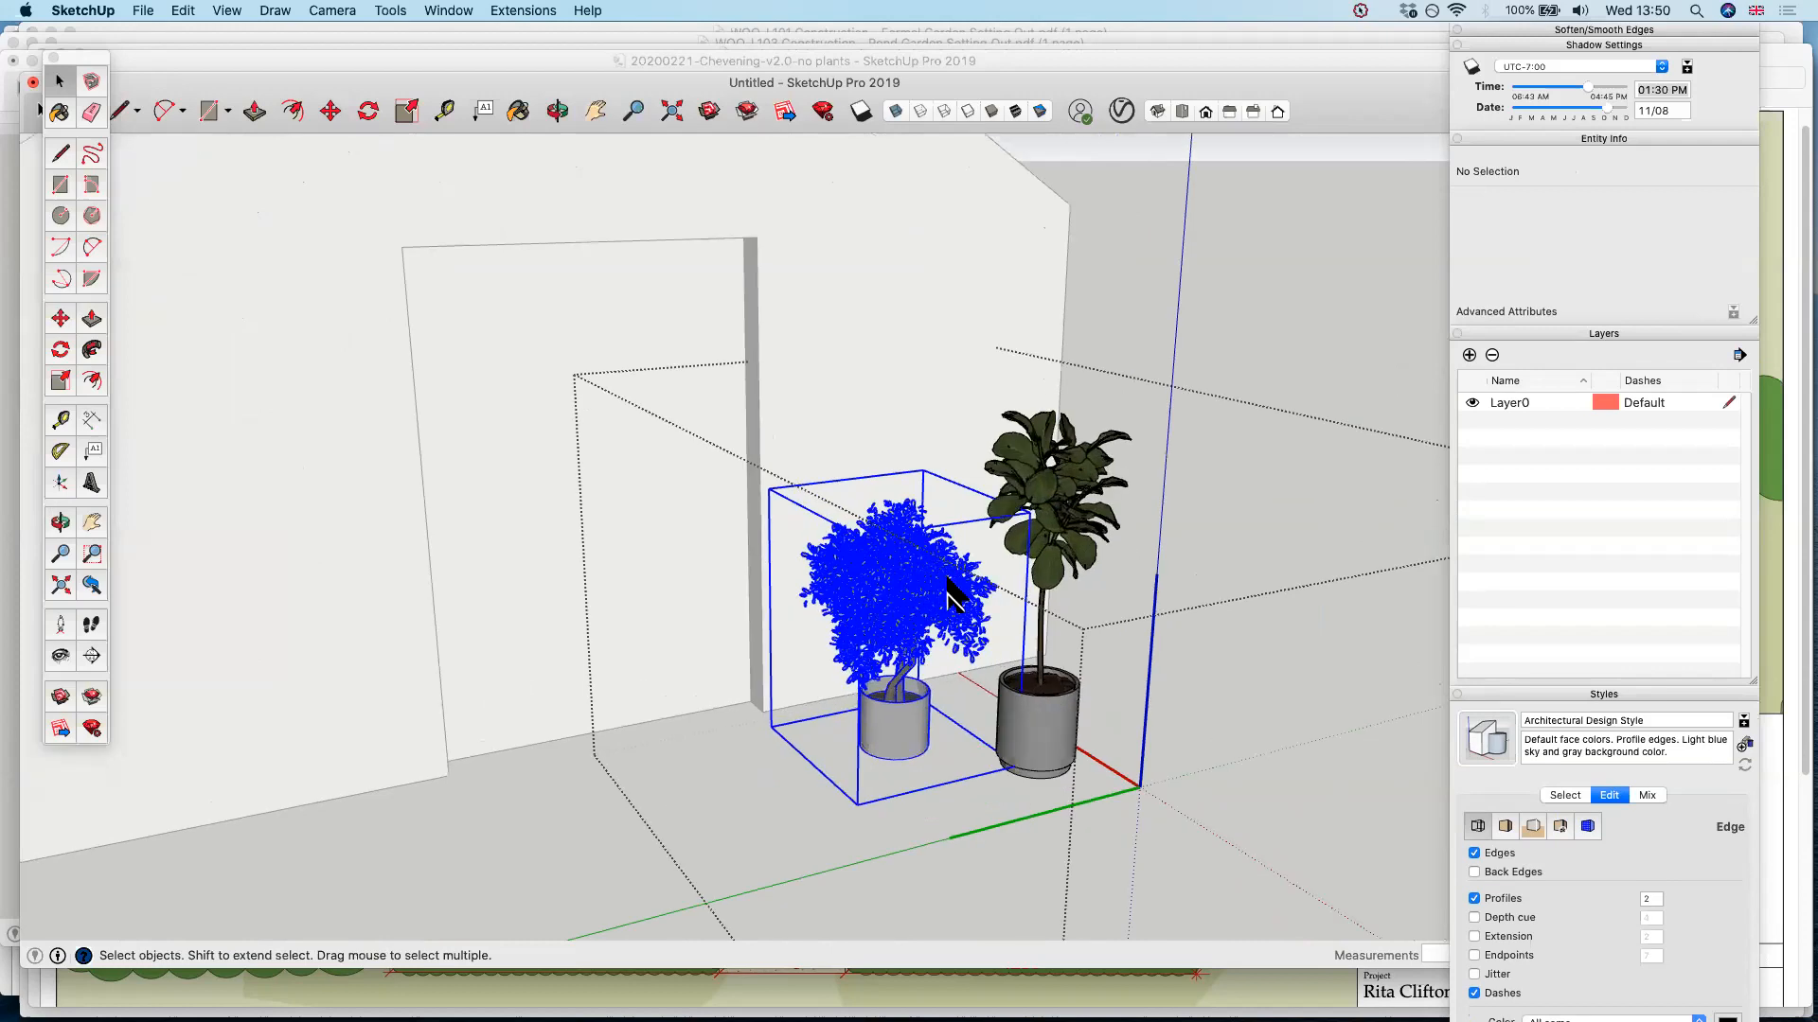
{"action": "scroll", "coordinate": [949, 594], "scroll_direction": "up", "scroll_amount": 2}
{"action": "scroll", "coordinate": [762, 572], "scroll_direction": "up", "scroll_amount": 2}
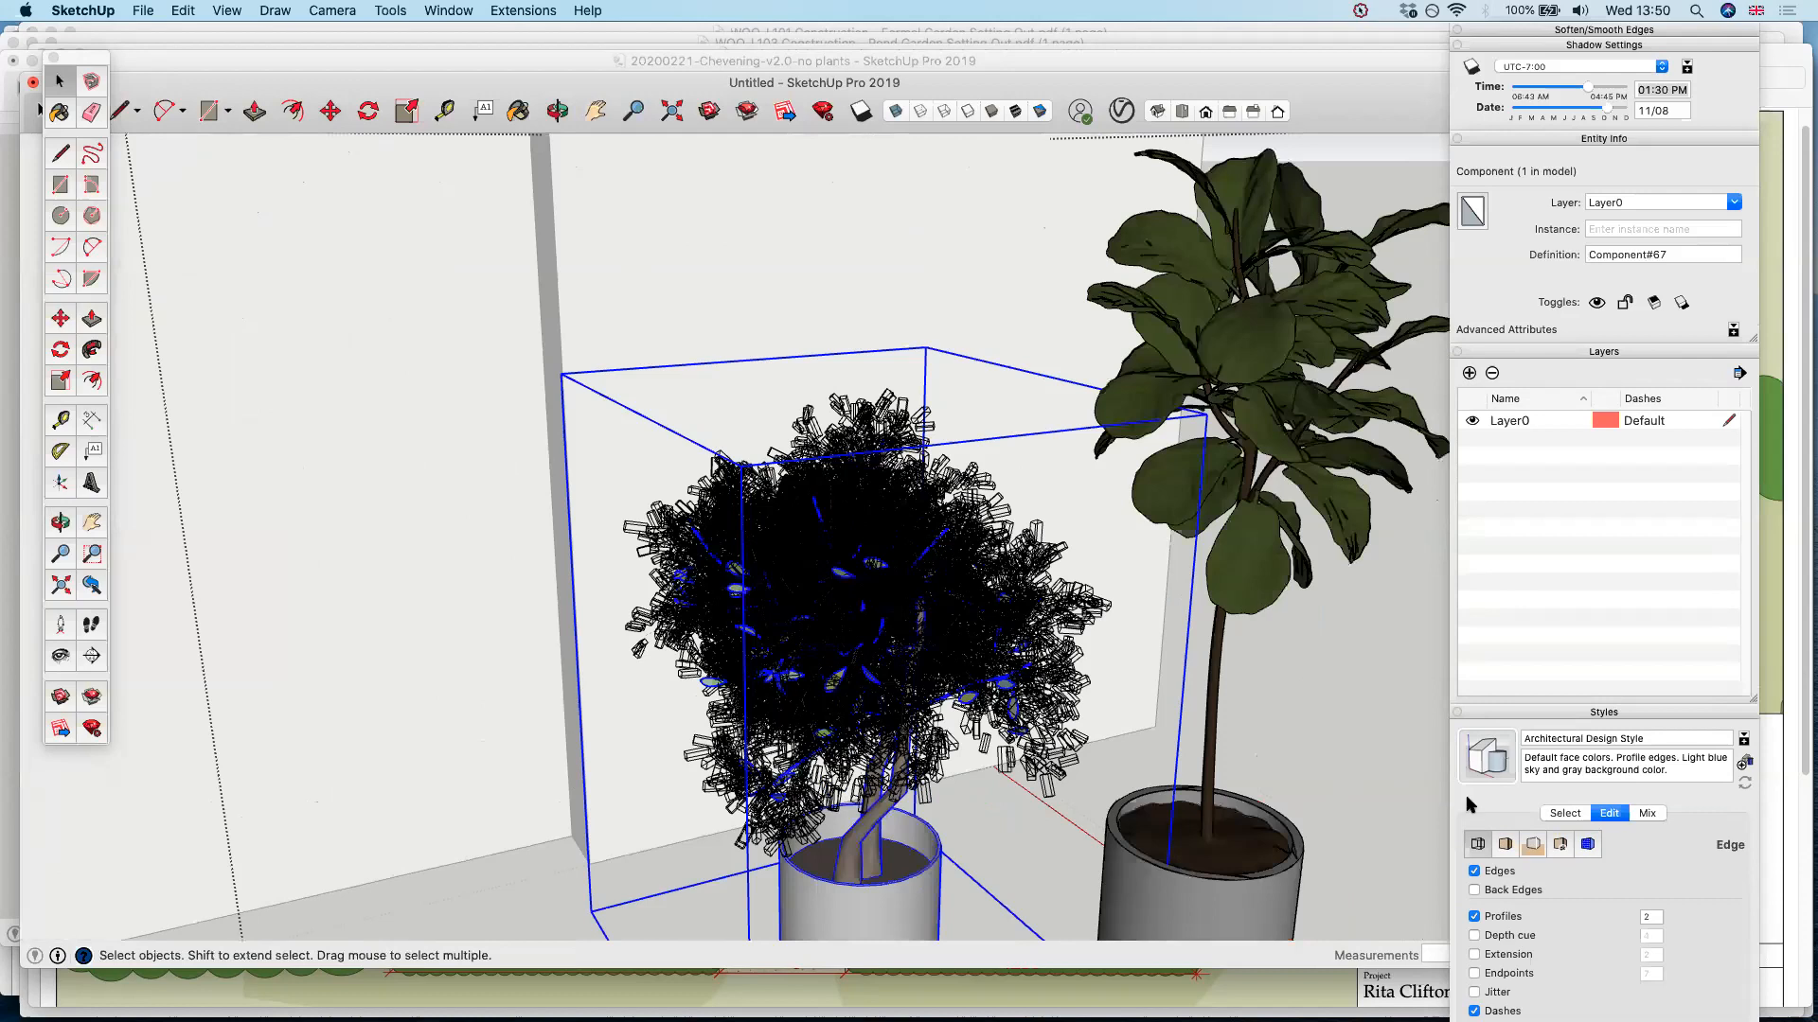
{"action": "scroll", "coordinate": [885, 636], "scroll_direction": "up", "scroll_amount": 3}
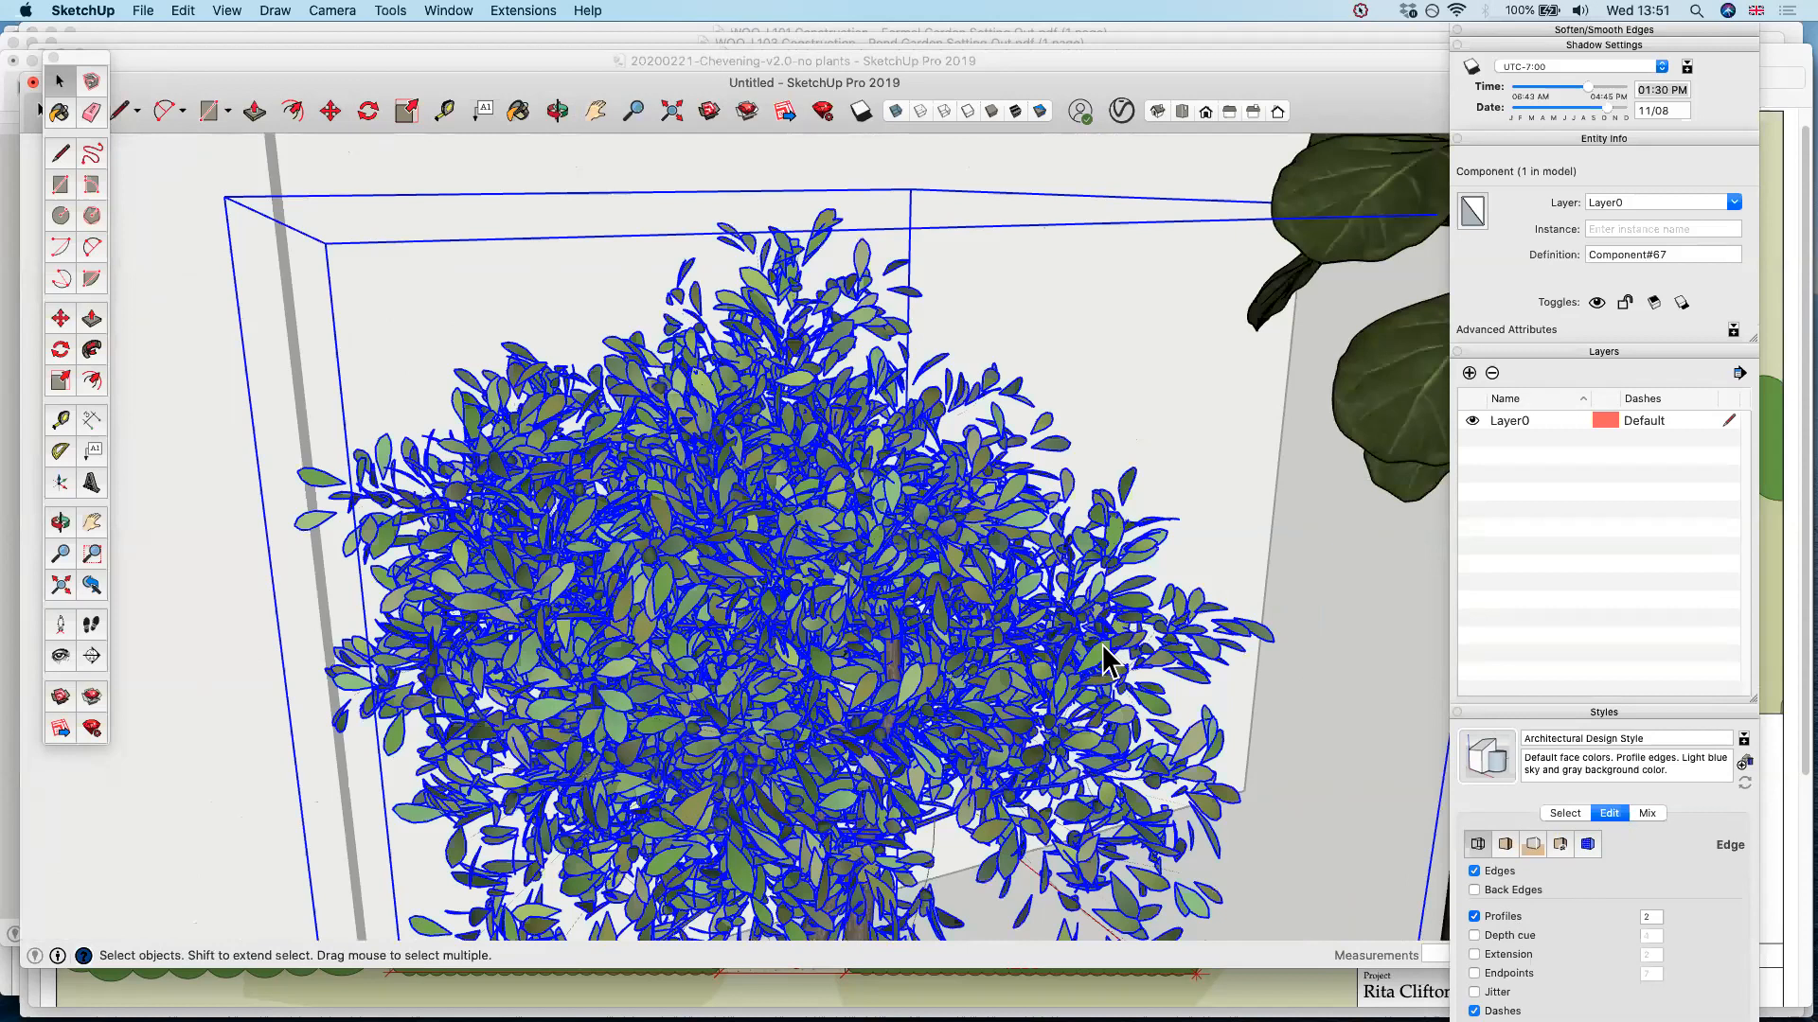
{"action": "scroll", "coordinate": [1103, 658], "scroll_direction": "up", "scroll_amount": 1}
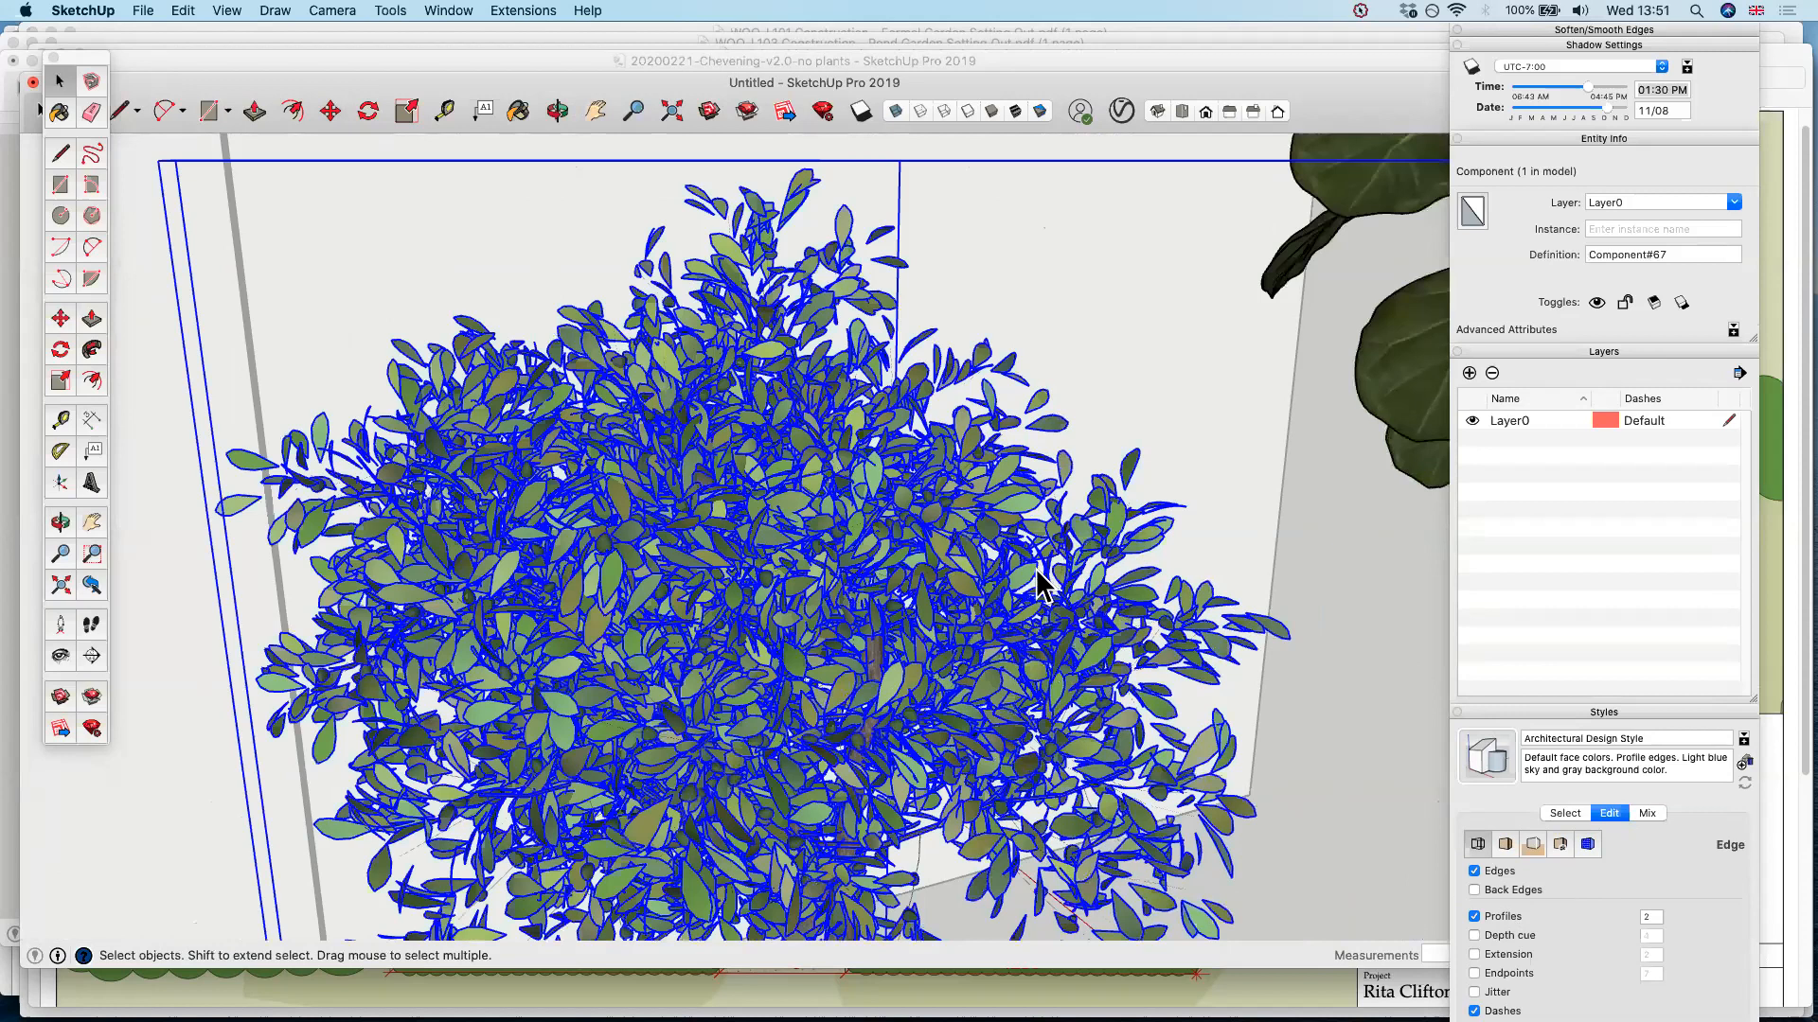
{"action": "scroll", "coordinate": [1038, 584], "scroll_direction": "up", "scroll_amount": 3}
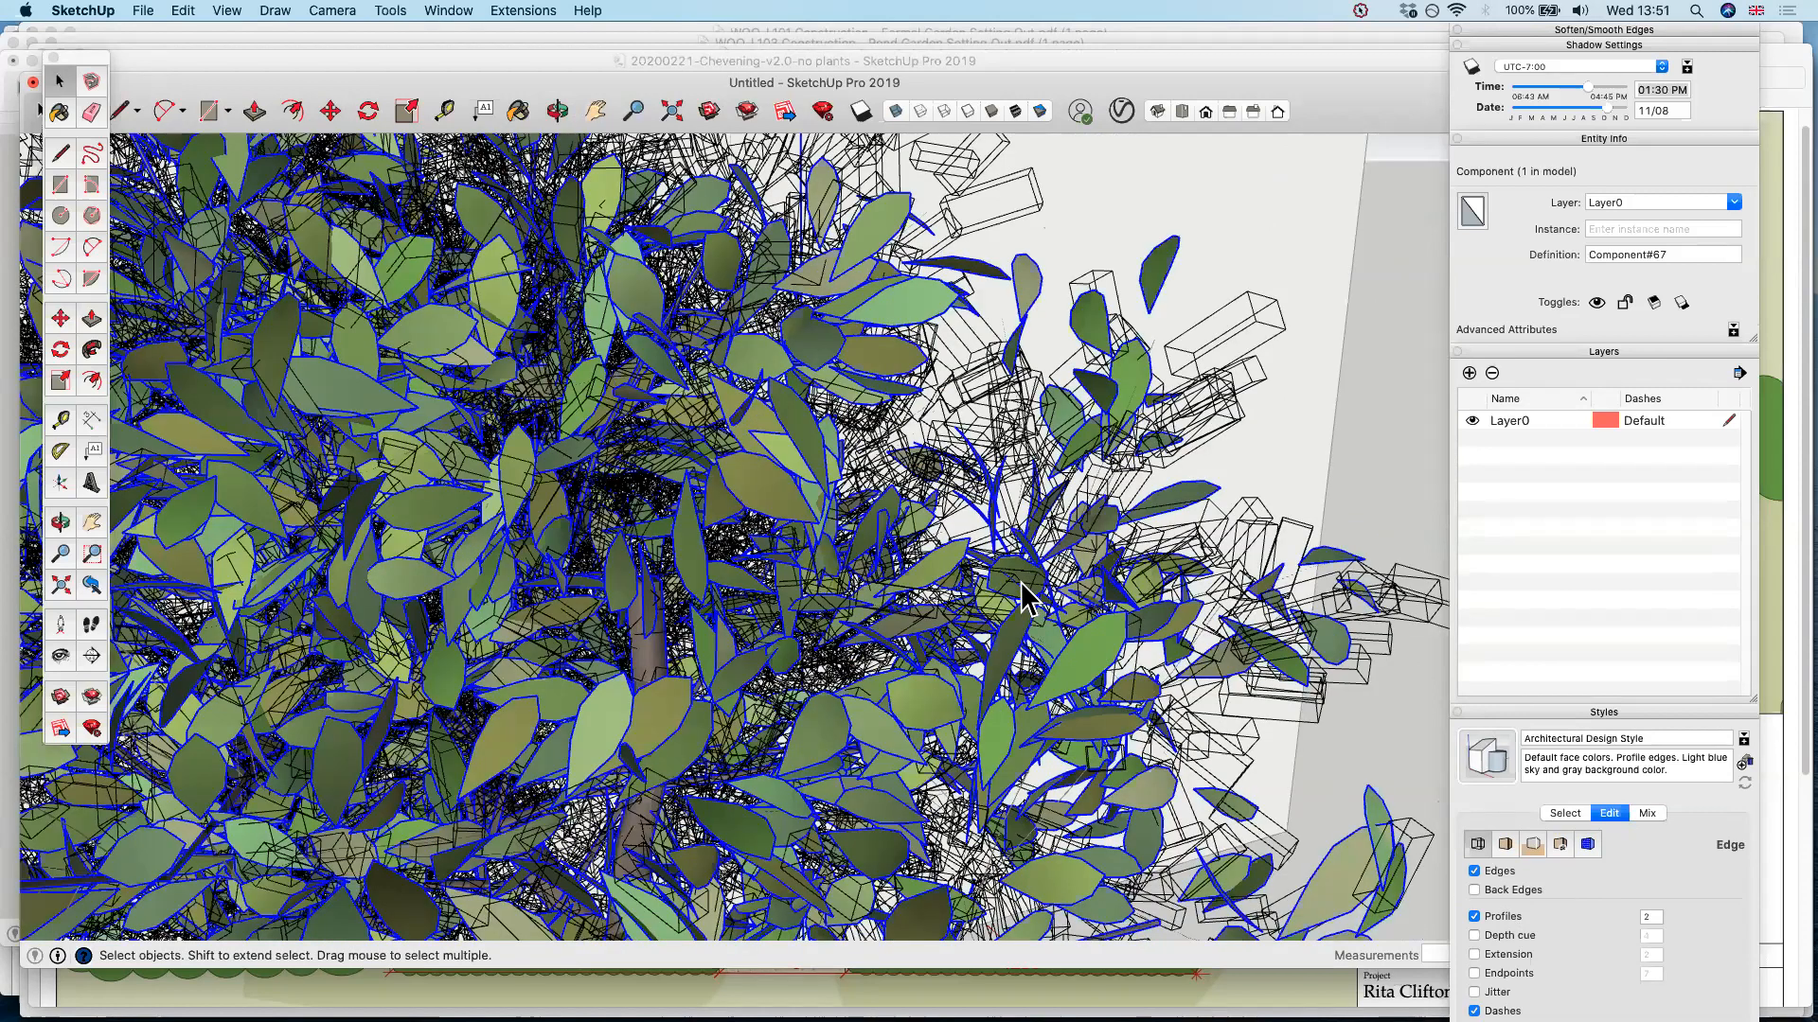
{"action": "scroll", "coordinate": [1028, 598], "scroll_direction": "down", "scroll_amount": 5}
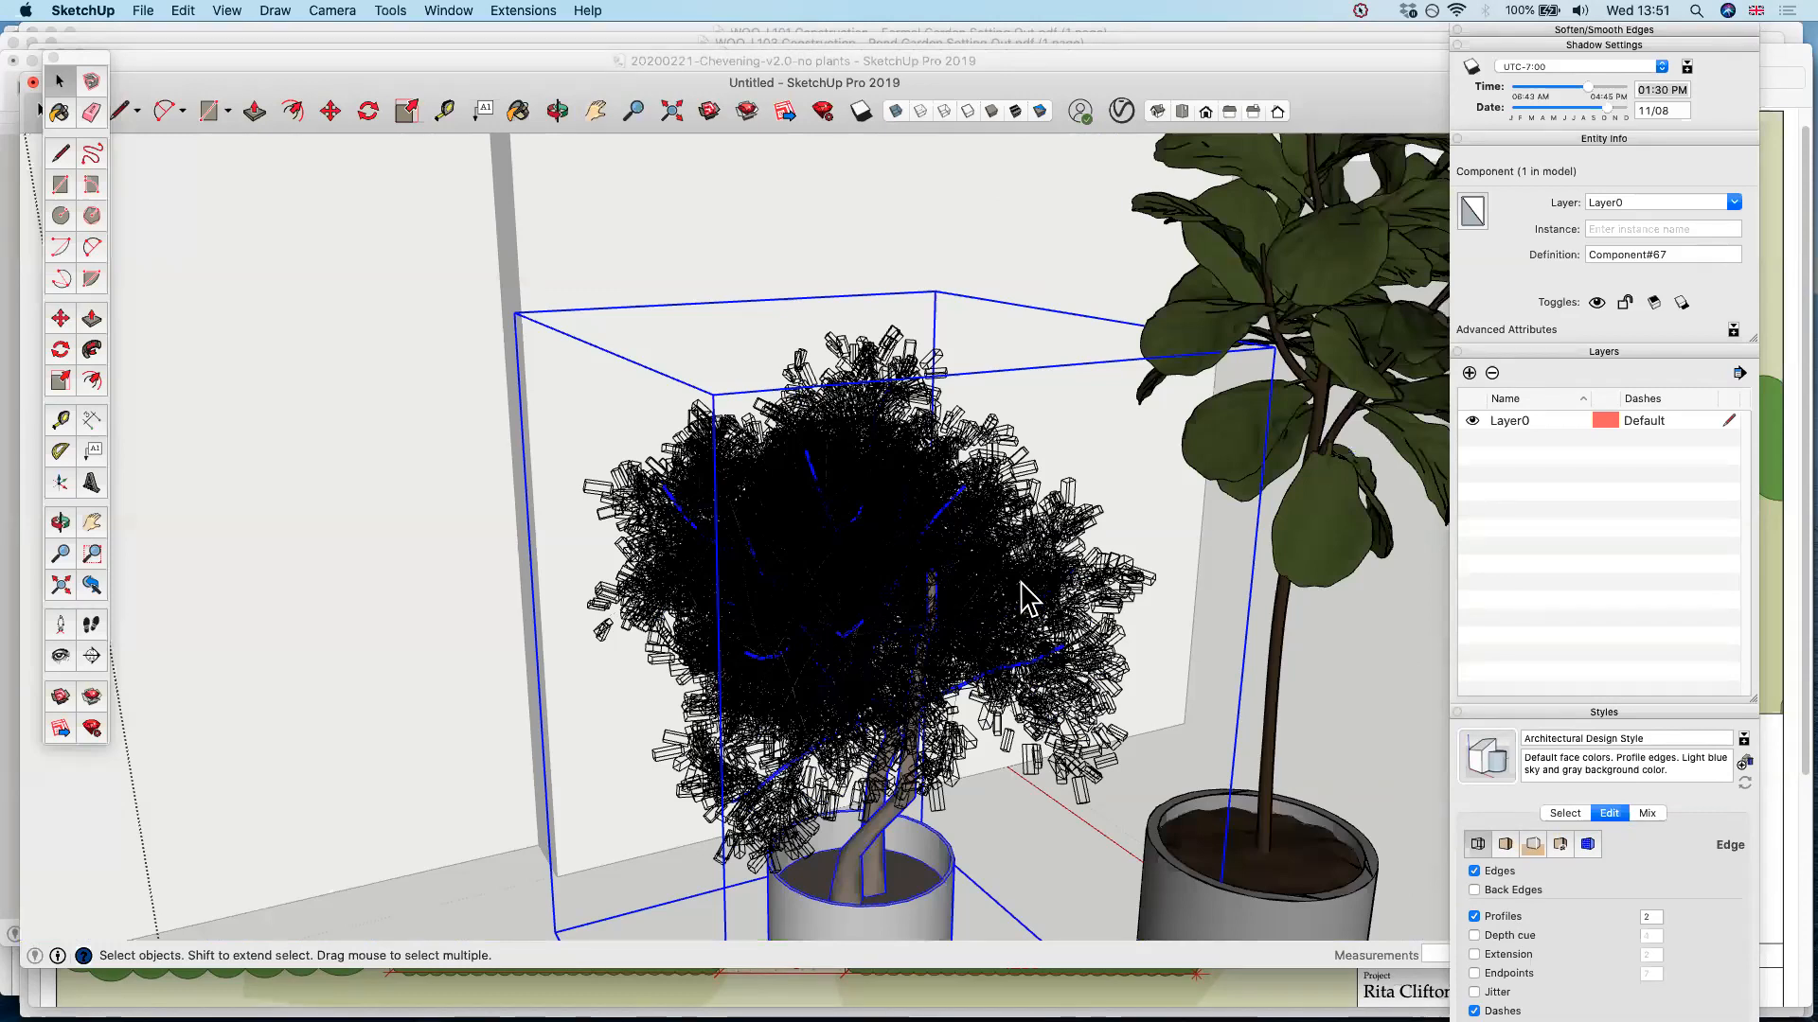
Delete the bushy plant, exit the component and view the house with its single potted tree
{"action": "key", "text": "Delete"}
{"action": "scroll", "coordinate": [950, 471], "scroll_direction": "down", "scroll_amount": 10}
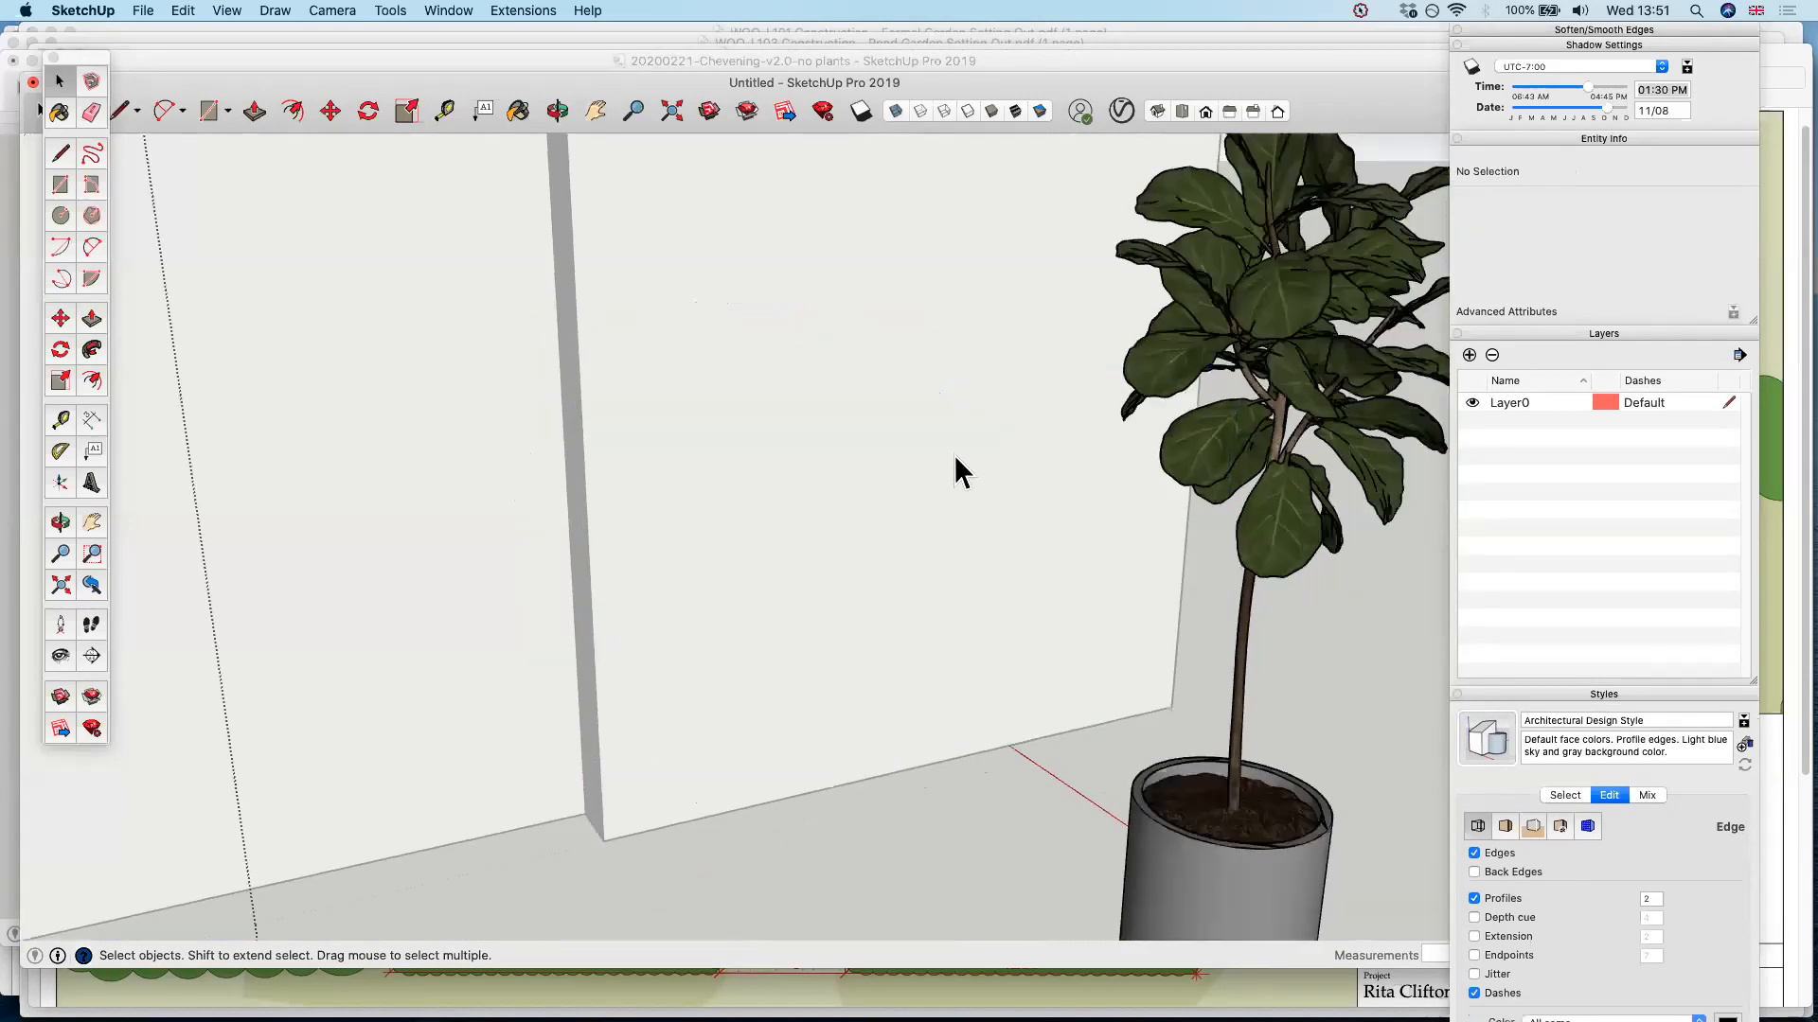
{"action": "middle_click_drag", "start_coordinate": [861, 589], "coordinate": [872, 552]}
{"action": "scroll", "coordinate": [871, 536], "scroll_direction": "down", "scroll_amount": 8}
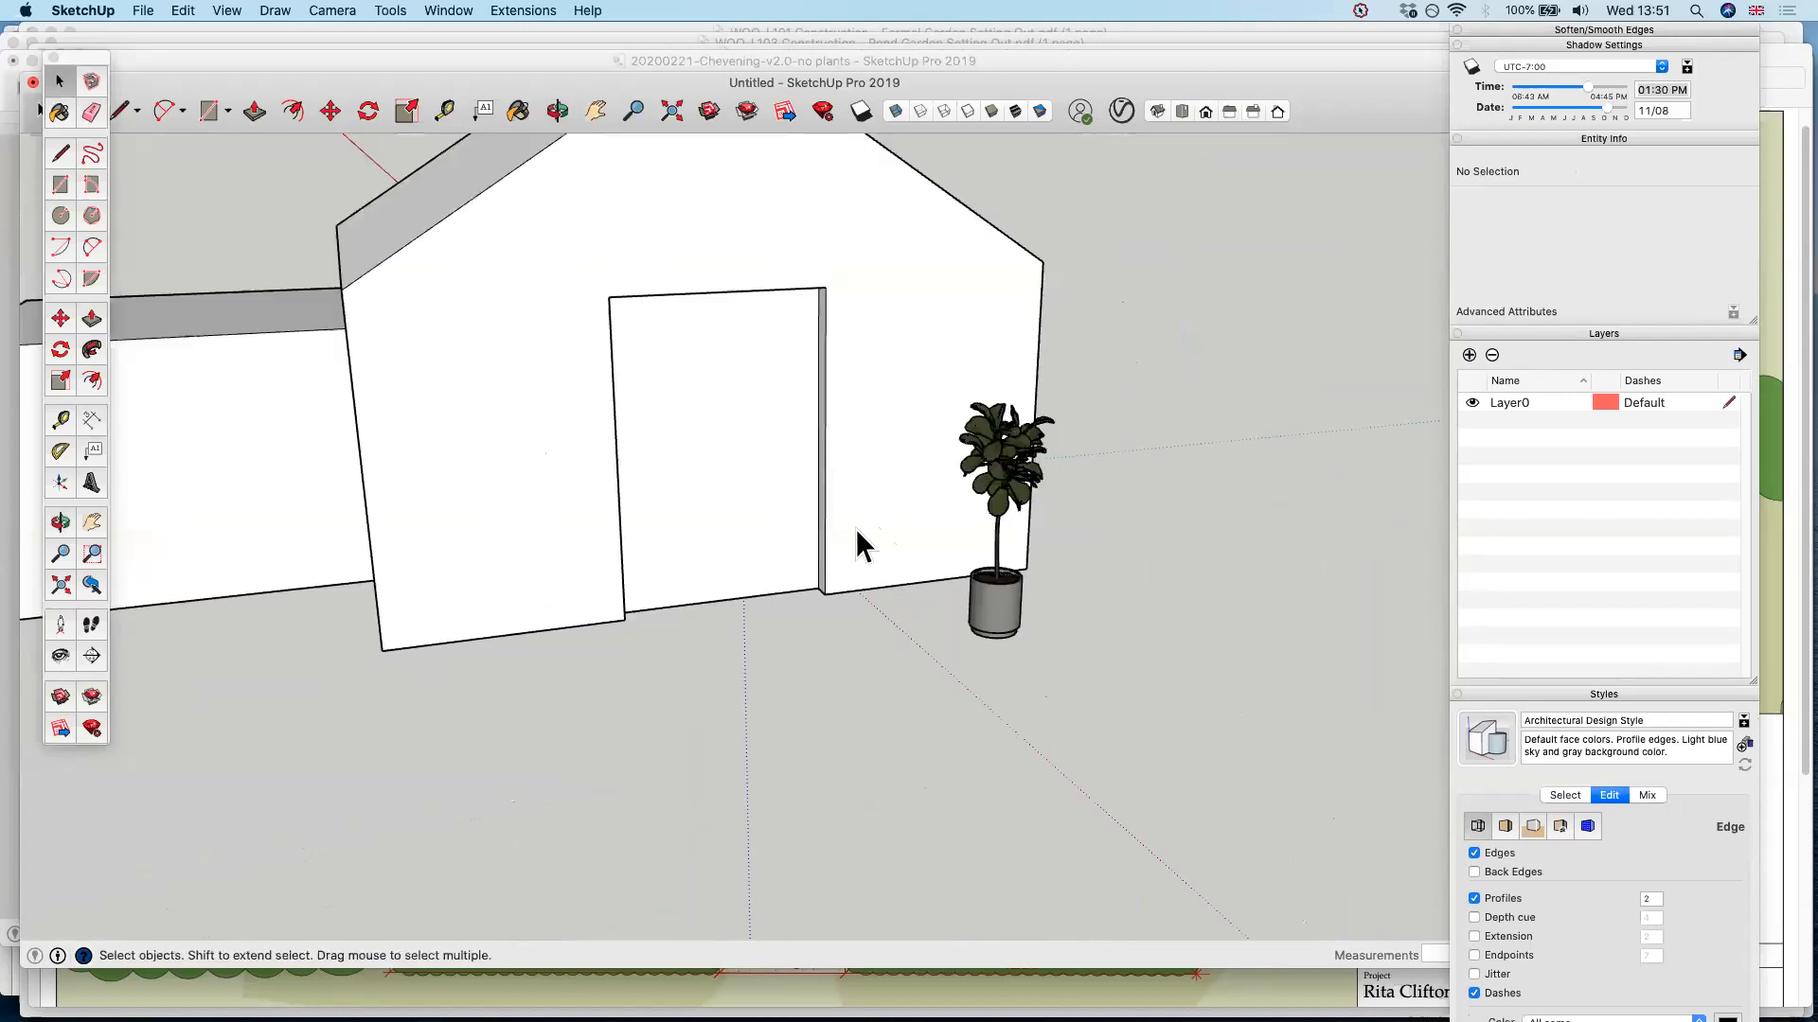
{"action": "middle_click_drag", "start_coordinate": [572, 470], "coordinate": [923, 426]}
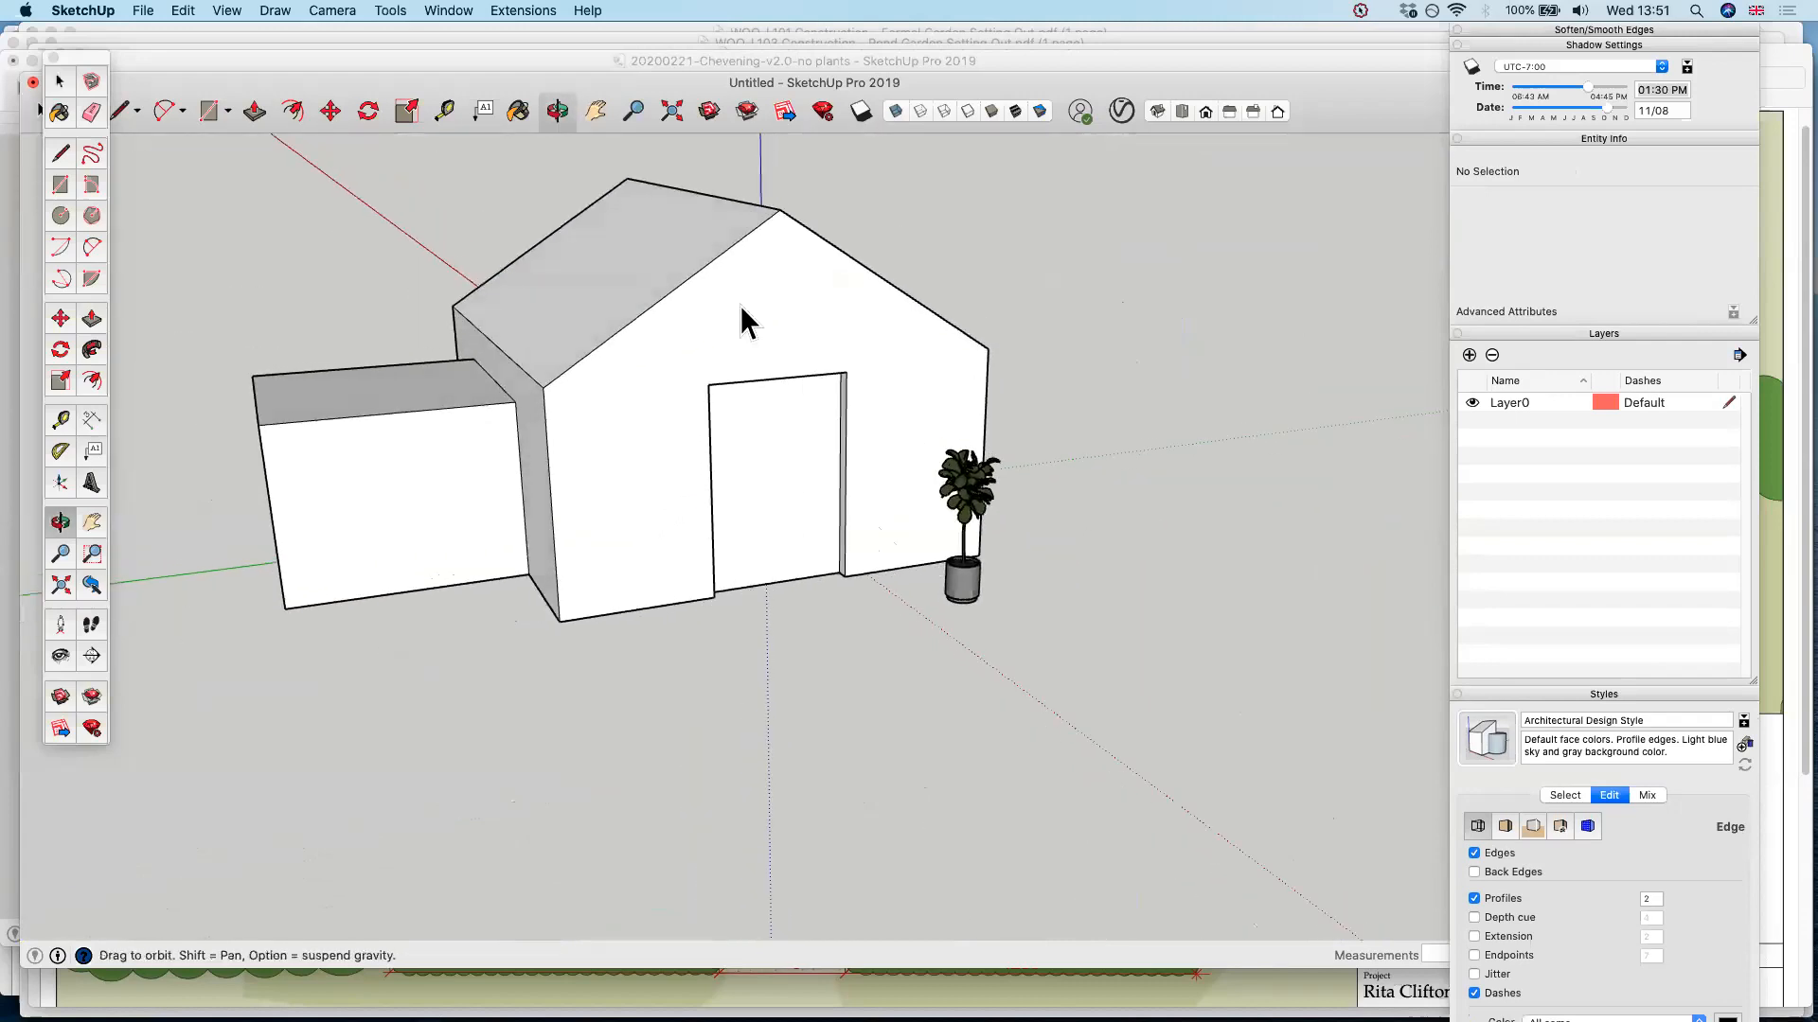
{"action": "middle_click_drag", "start_coordinate": [741, 306], "coordinate": [988, 178]}
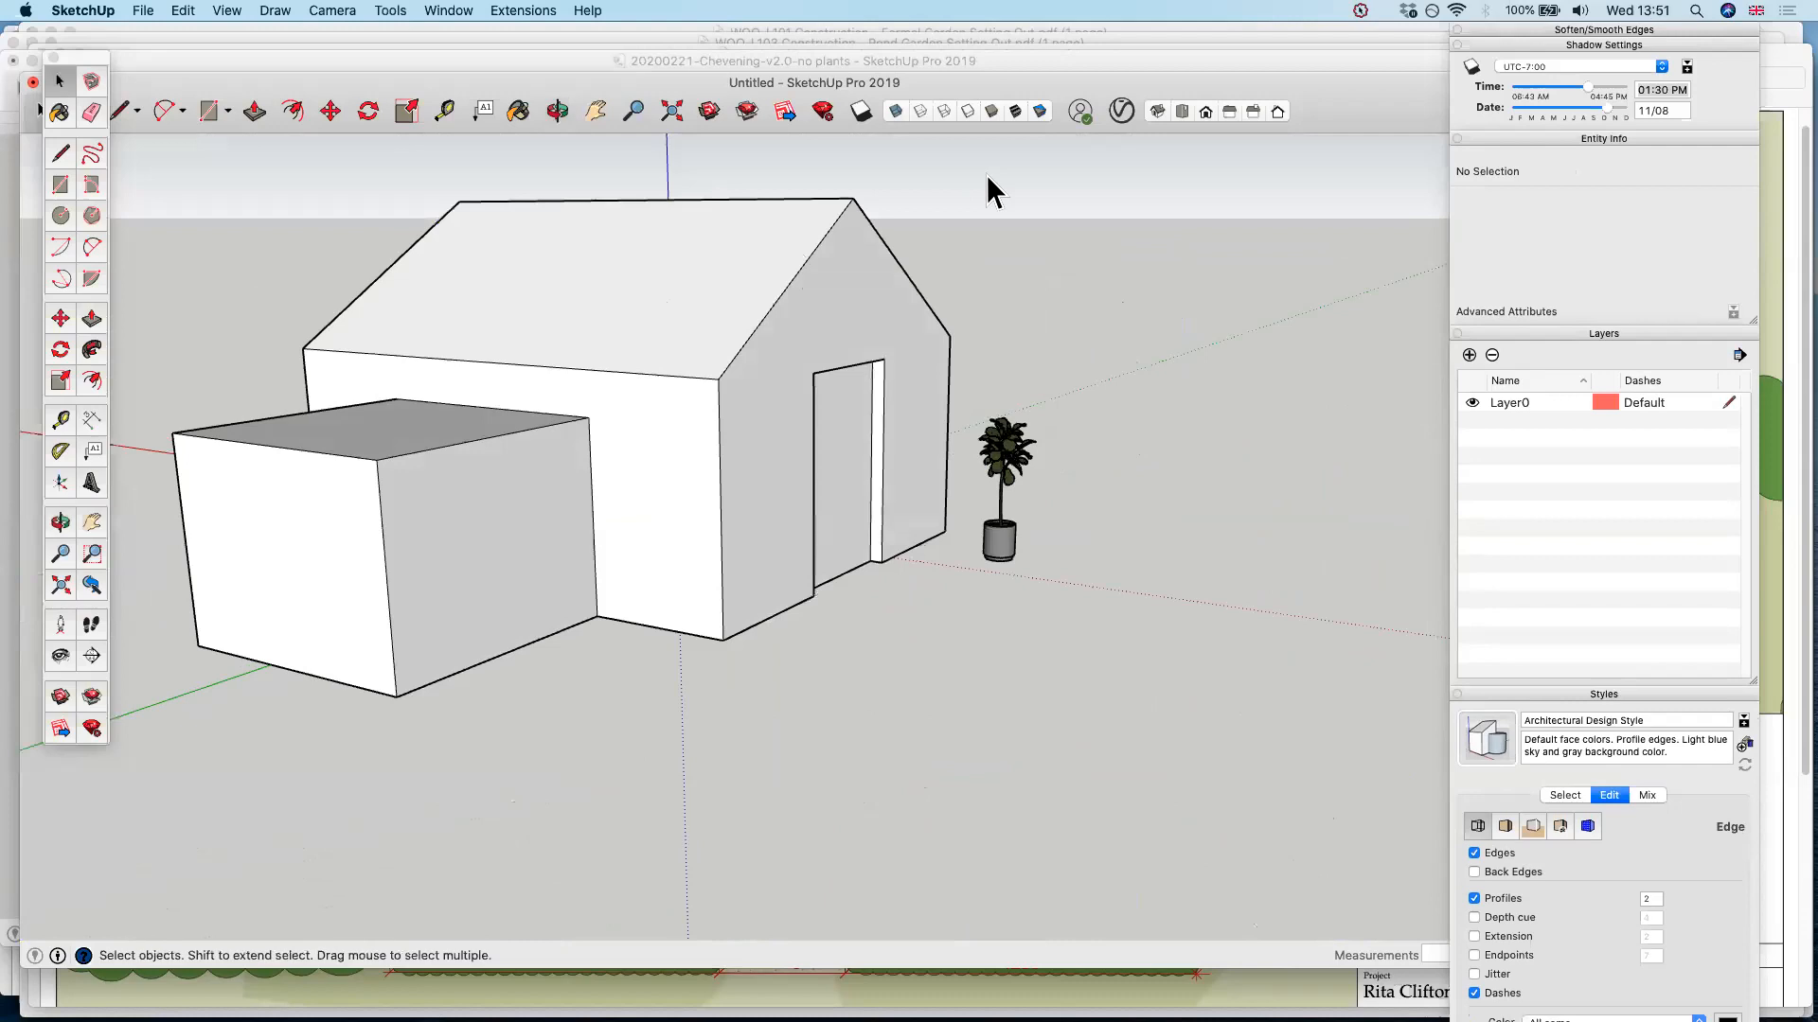
In the Chevening garden model, show the PLANTS and STUDIO layers and toggle the TREES layer on and off again
{"action": "left_click", "coordinate": [987, 64]}
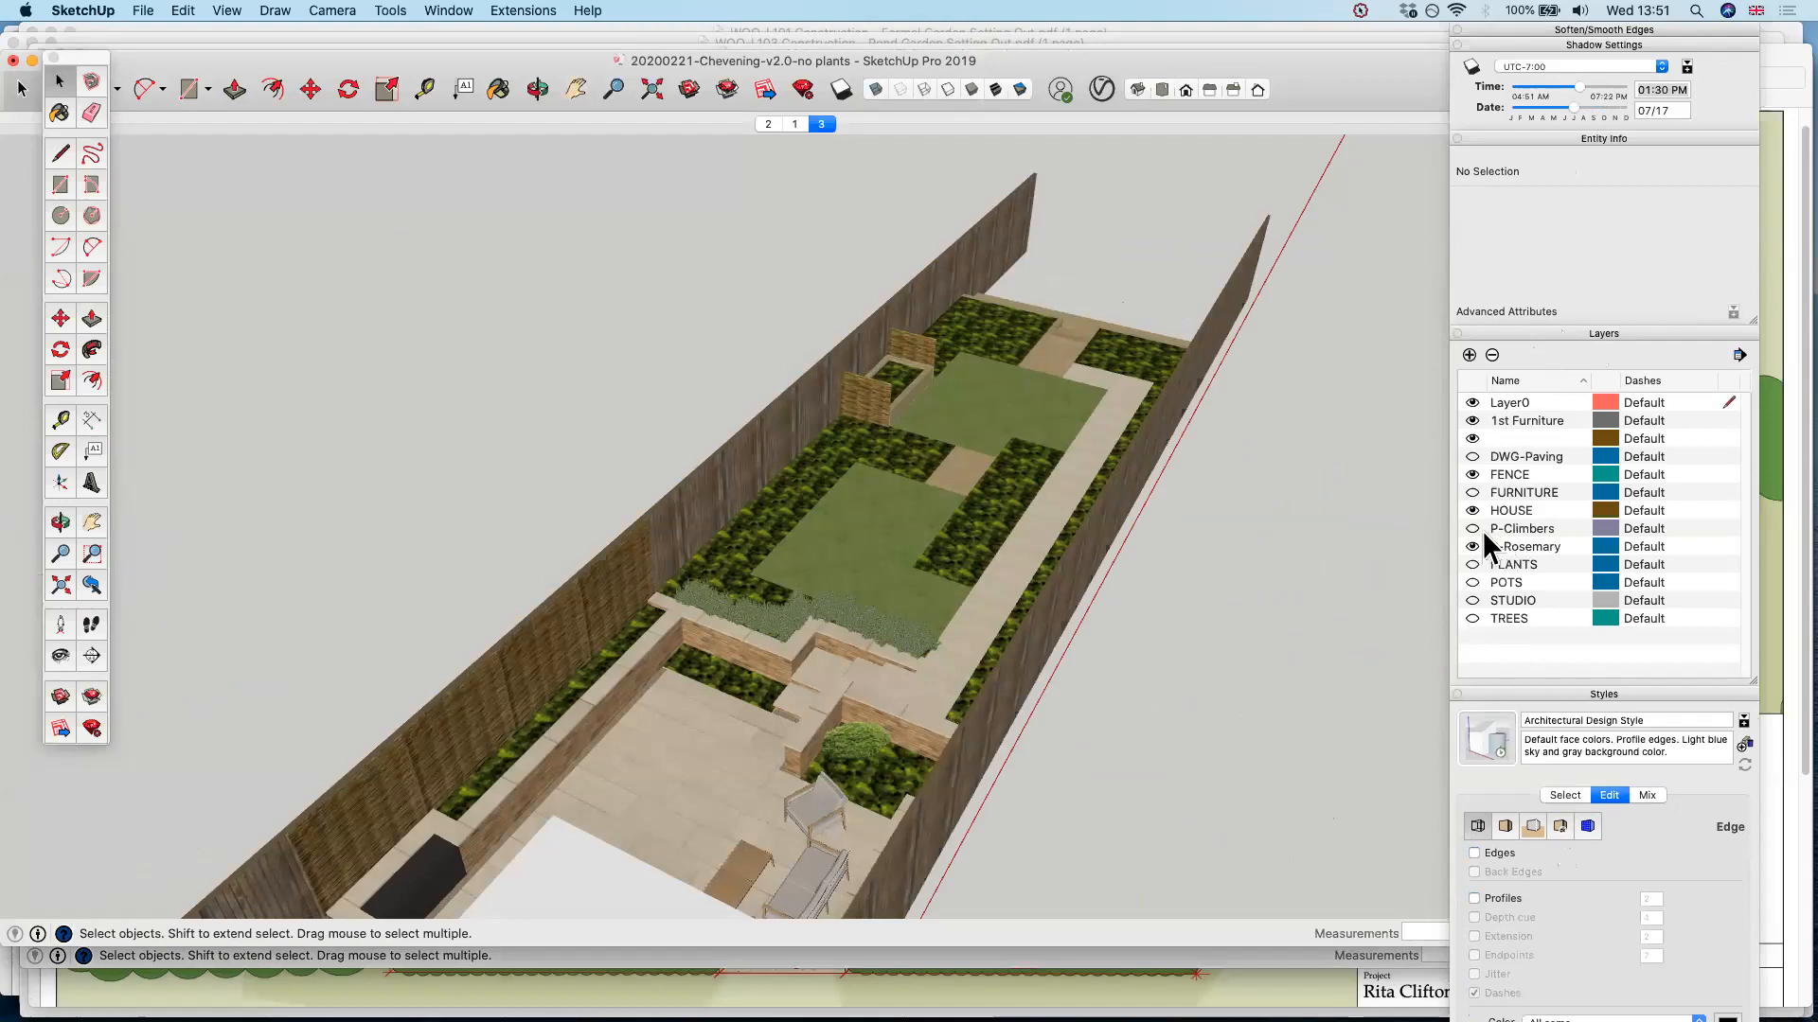
{"action": "left_click", "coordinate": [1472, 565]}
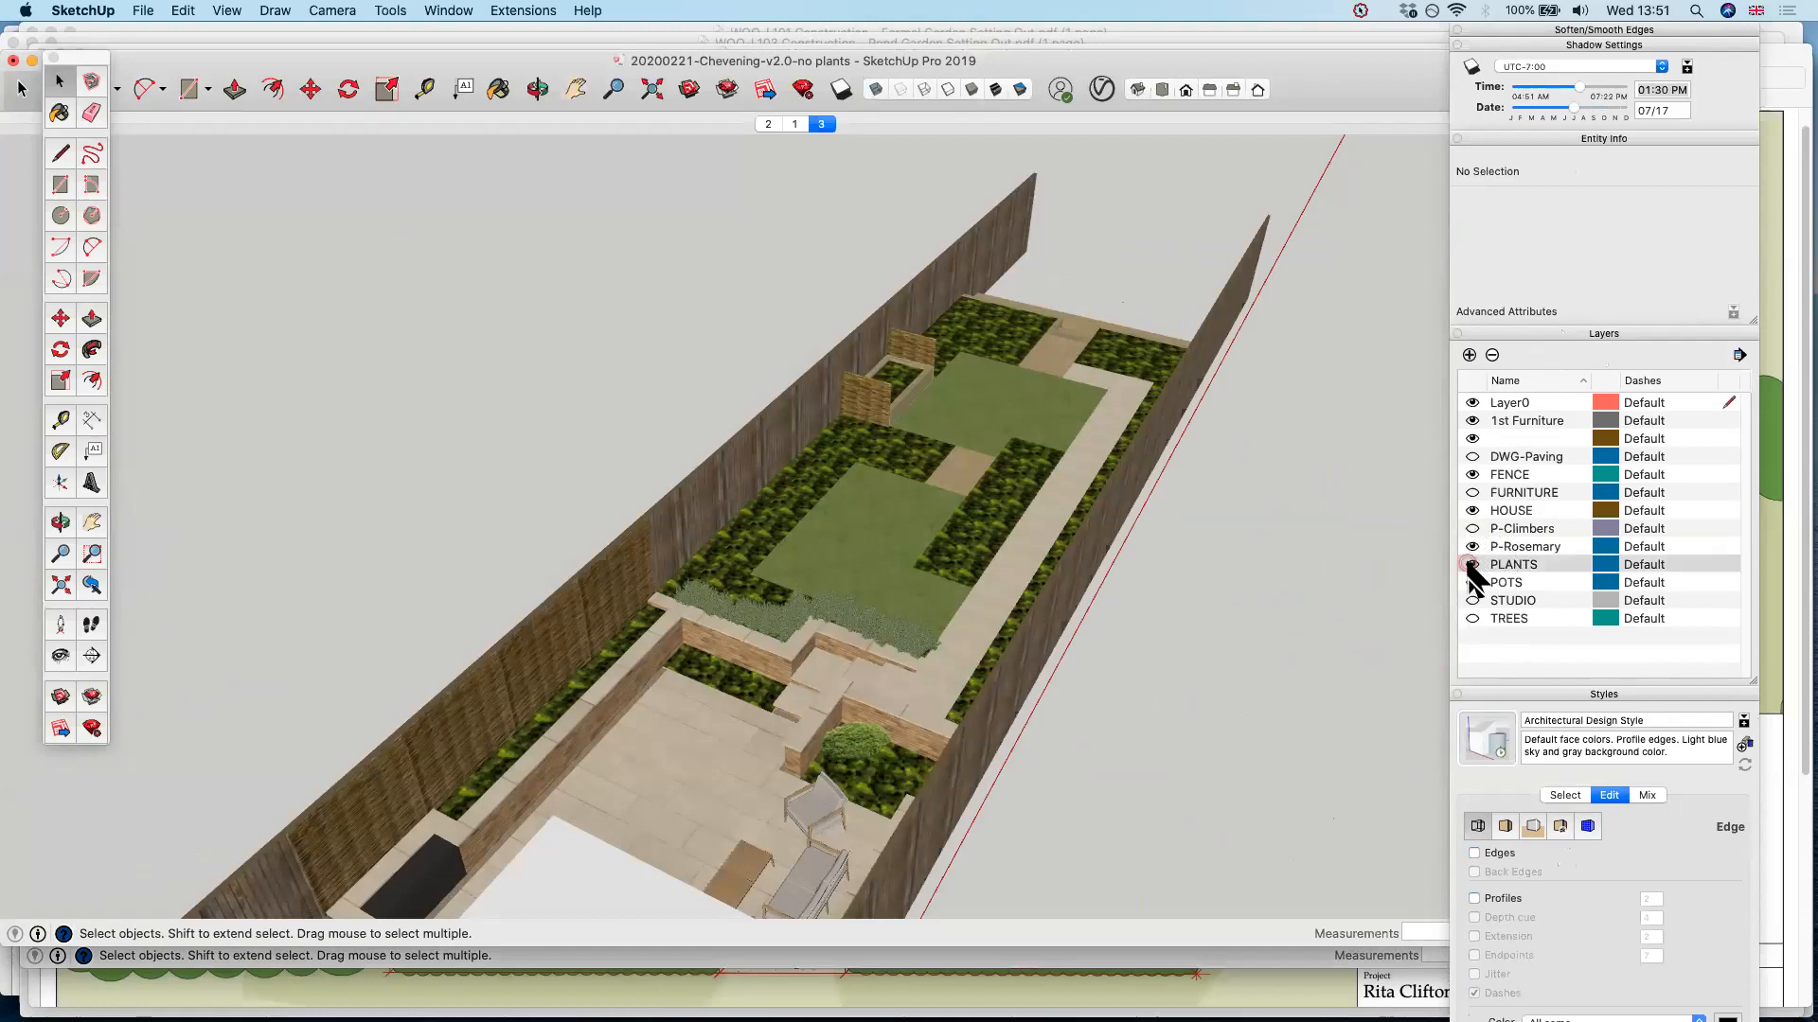
{"action": "left_click", "coordinate": [1472, 618]}
{"action": "left_click", "coordinate": [1472, 600]}
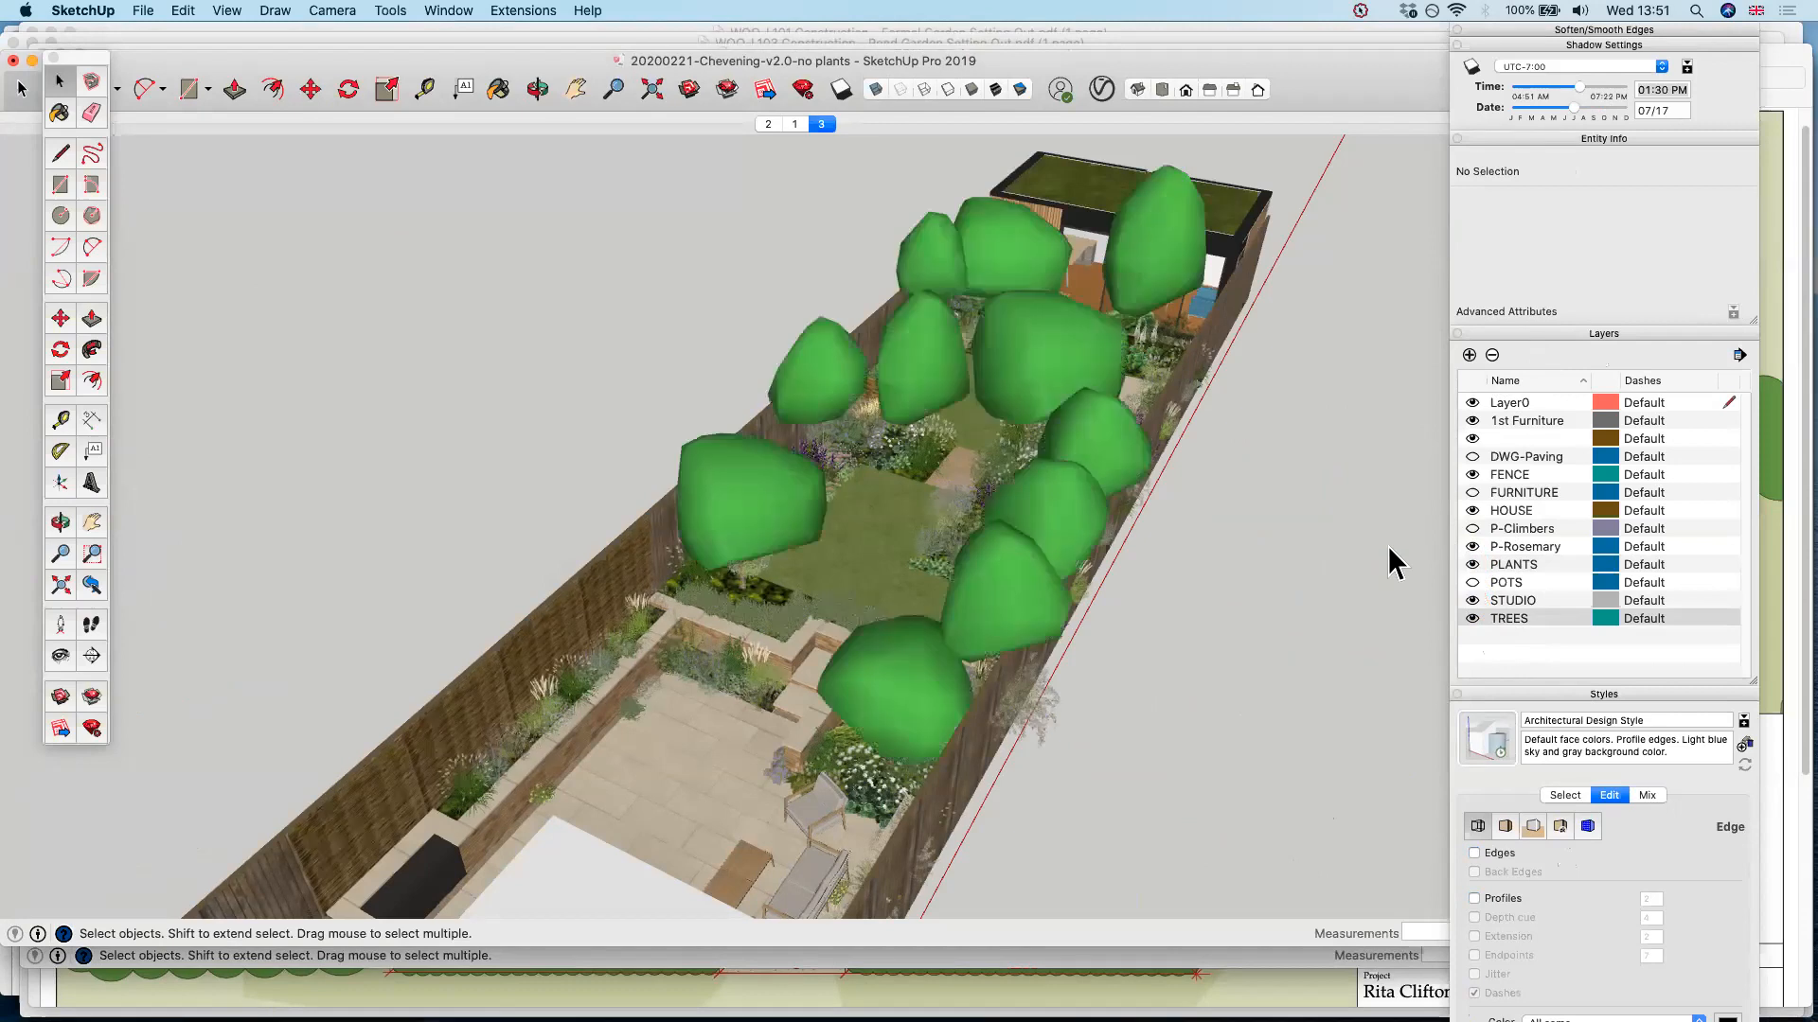
{"action": "left_click", "coordinate": [1472, 619]}
Check the Visuals folder in Finder and return to SketchUp for a closer look at the planted garden model
{"action": "key", "text": "super+Tab"}
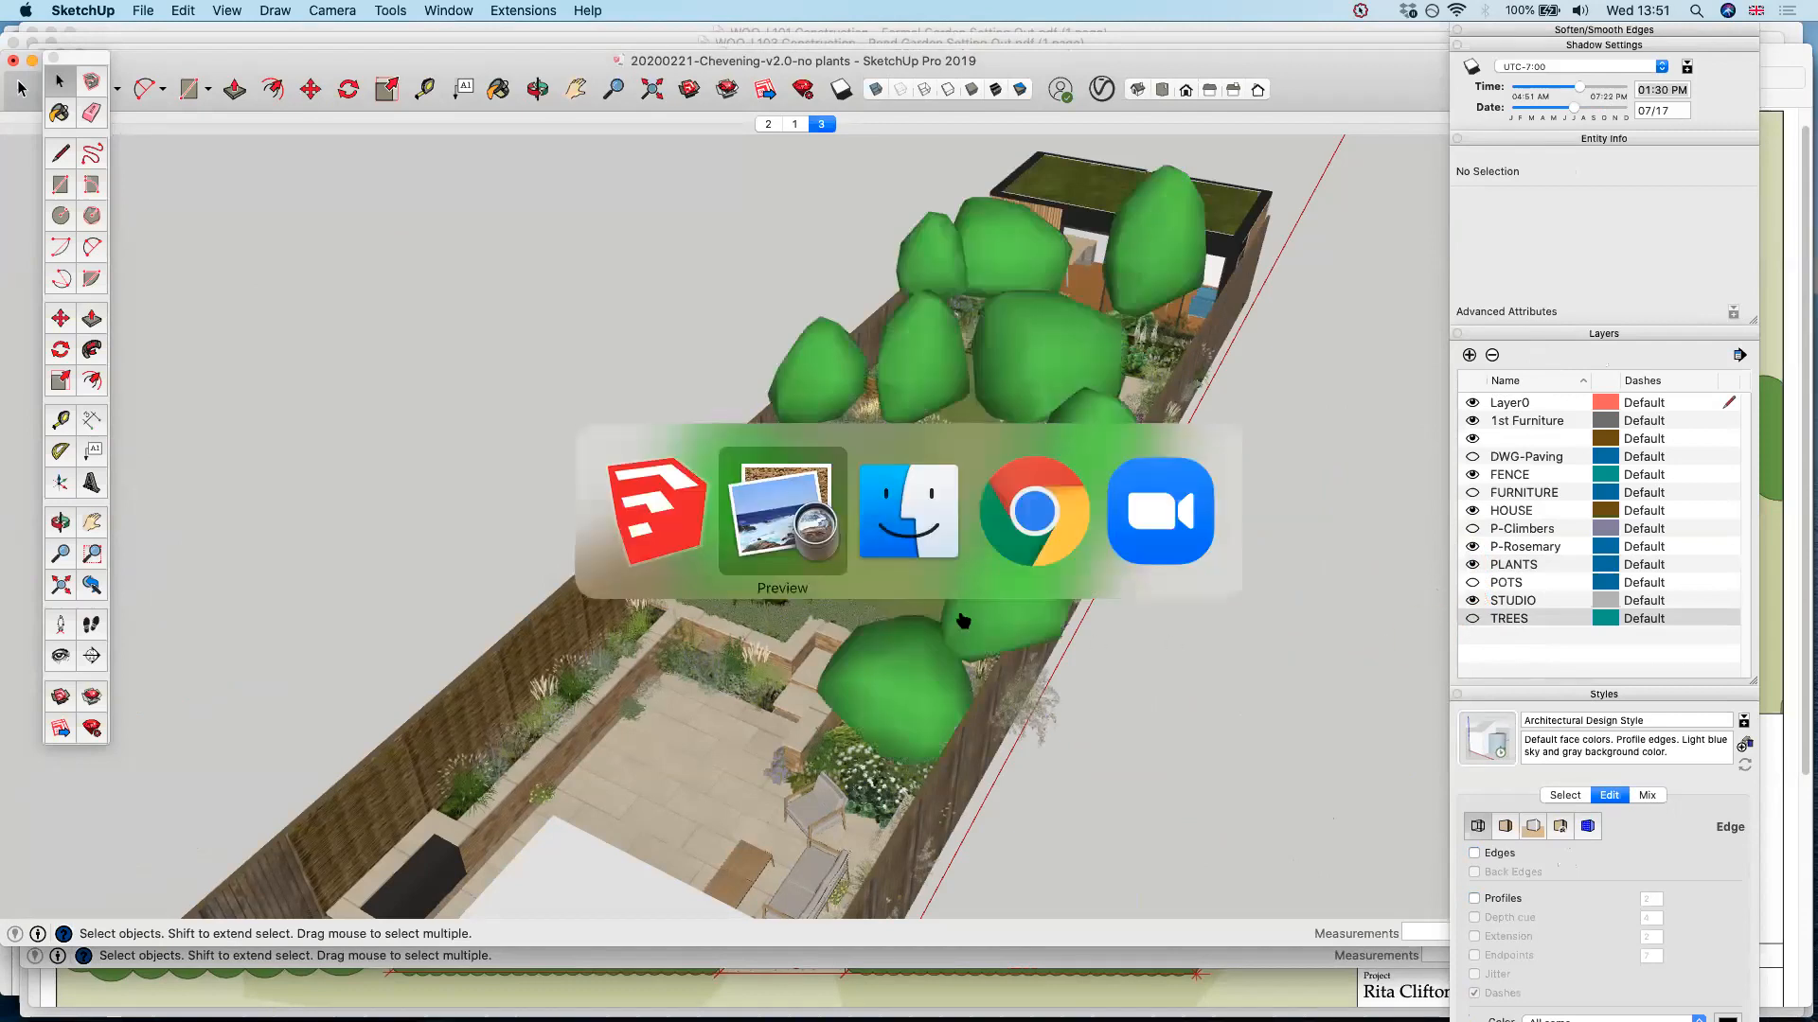
{"action": "key", "text": "super+Tab"}
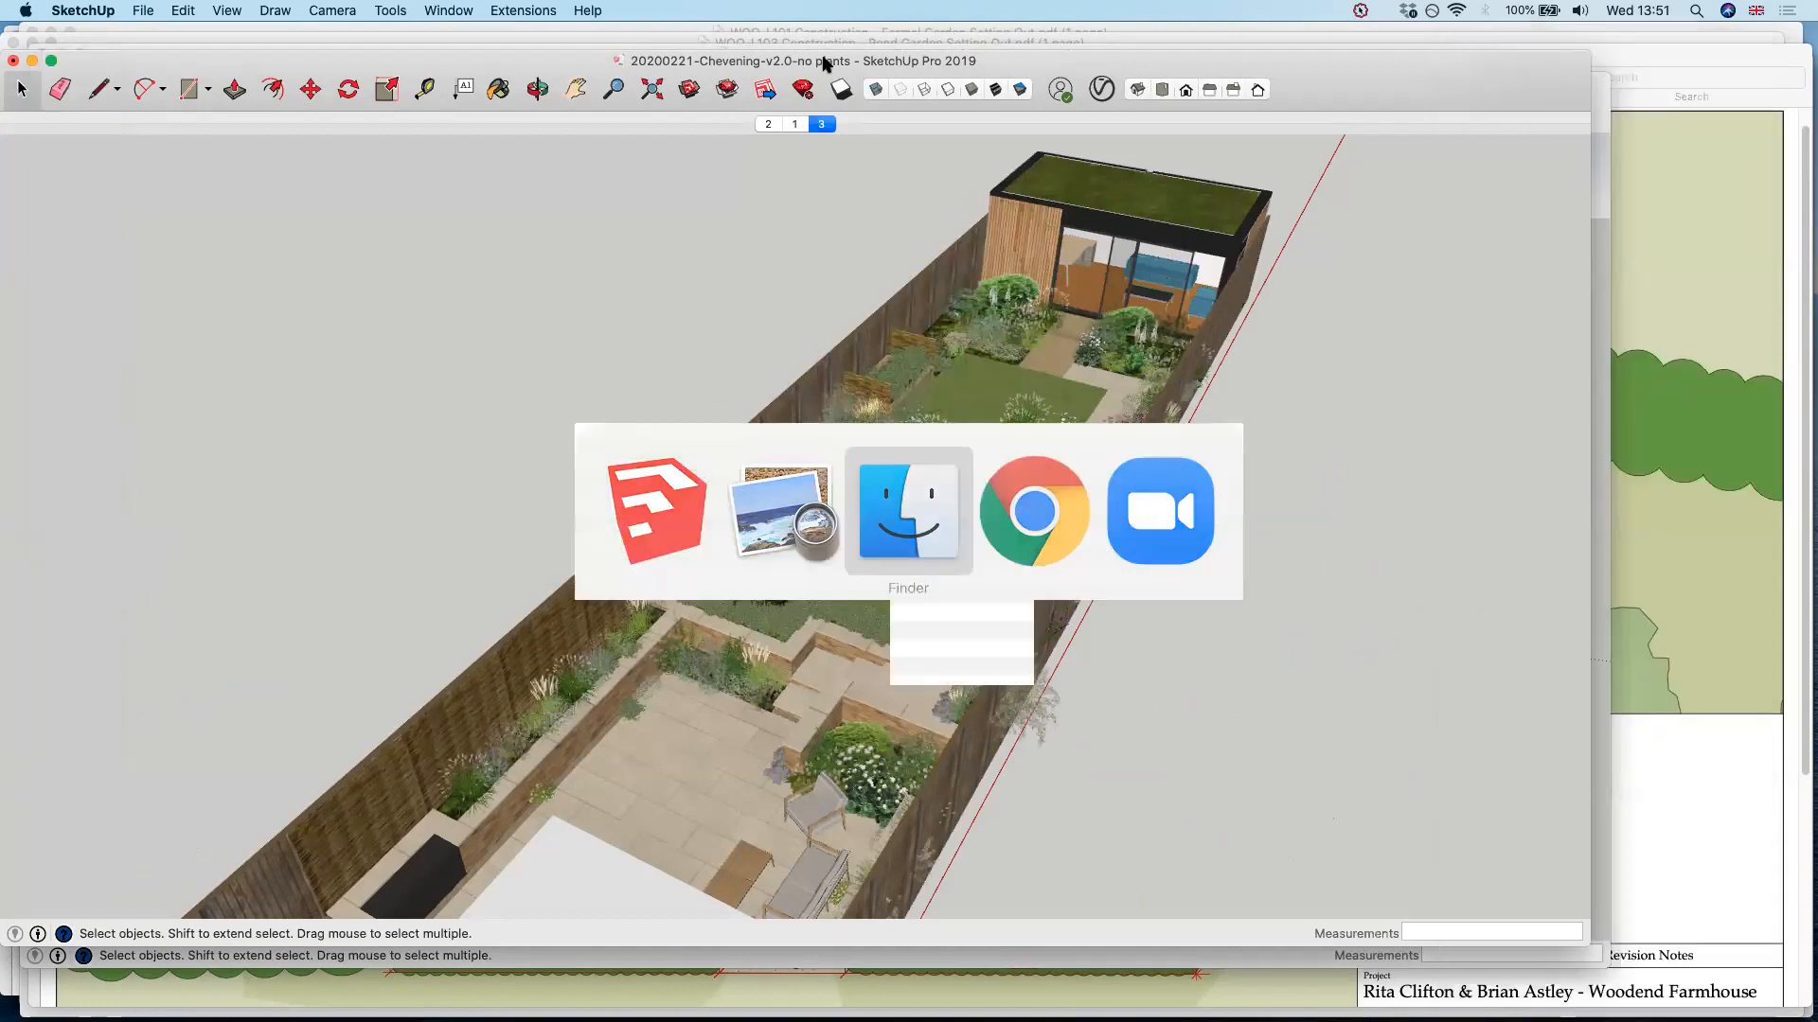
{"action": "left_click", "coordinate": [876, 115]}
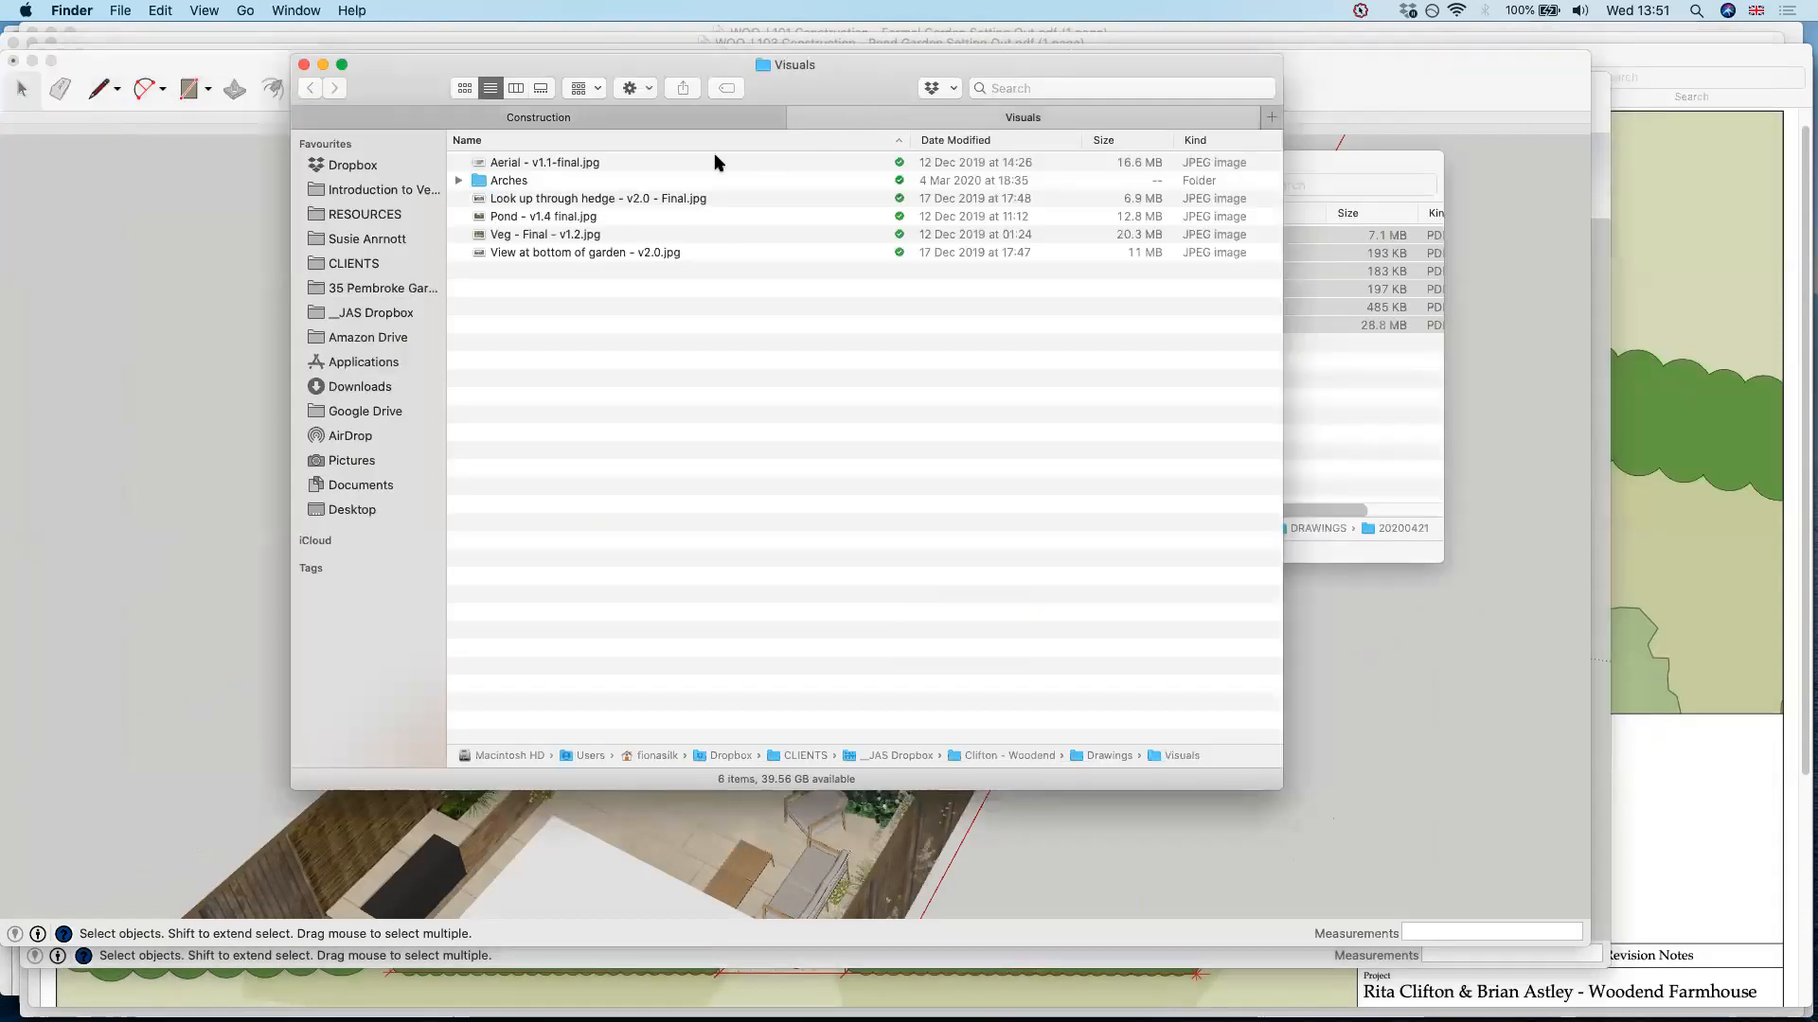
{"action": "left_click_drag", "start_coordinate": [853, 59], "coordinate": [839, 234]}
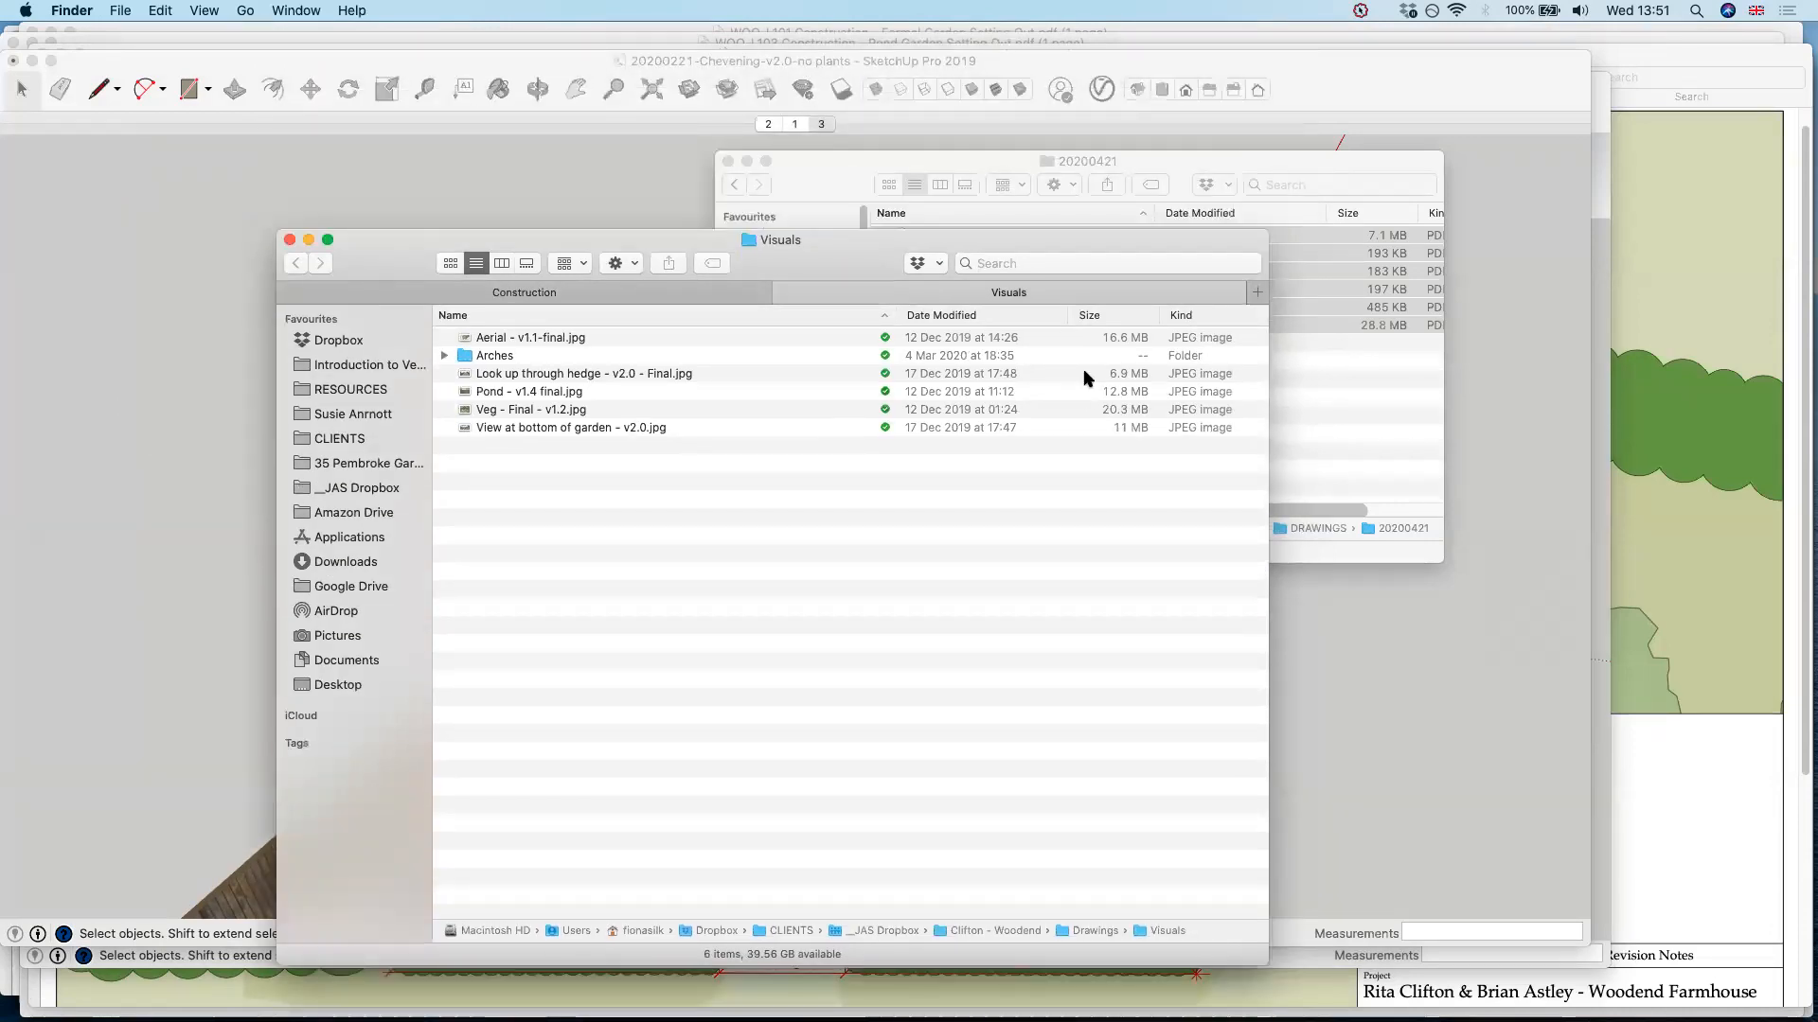
{"action": "key", "text": "super+Tab"}
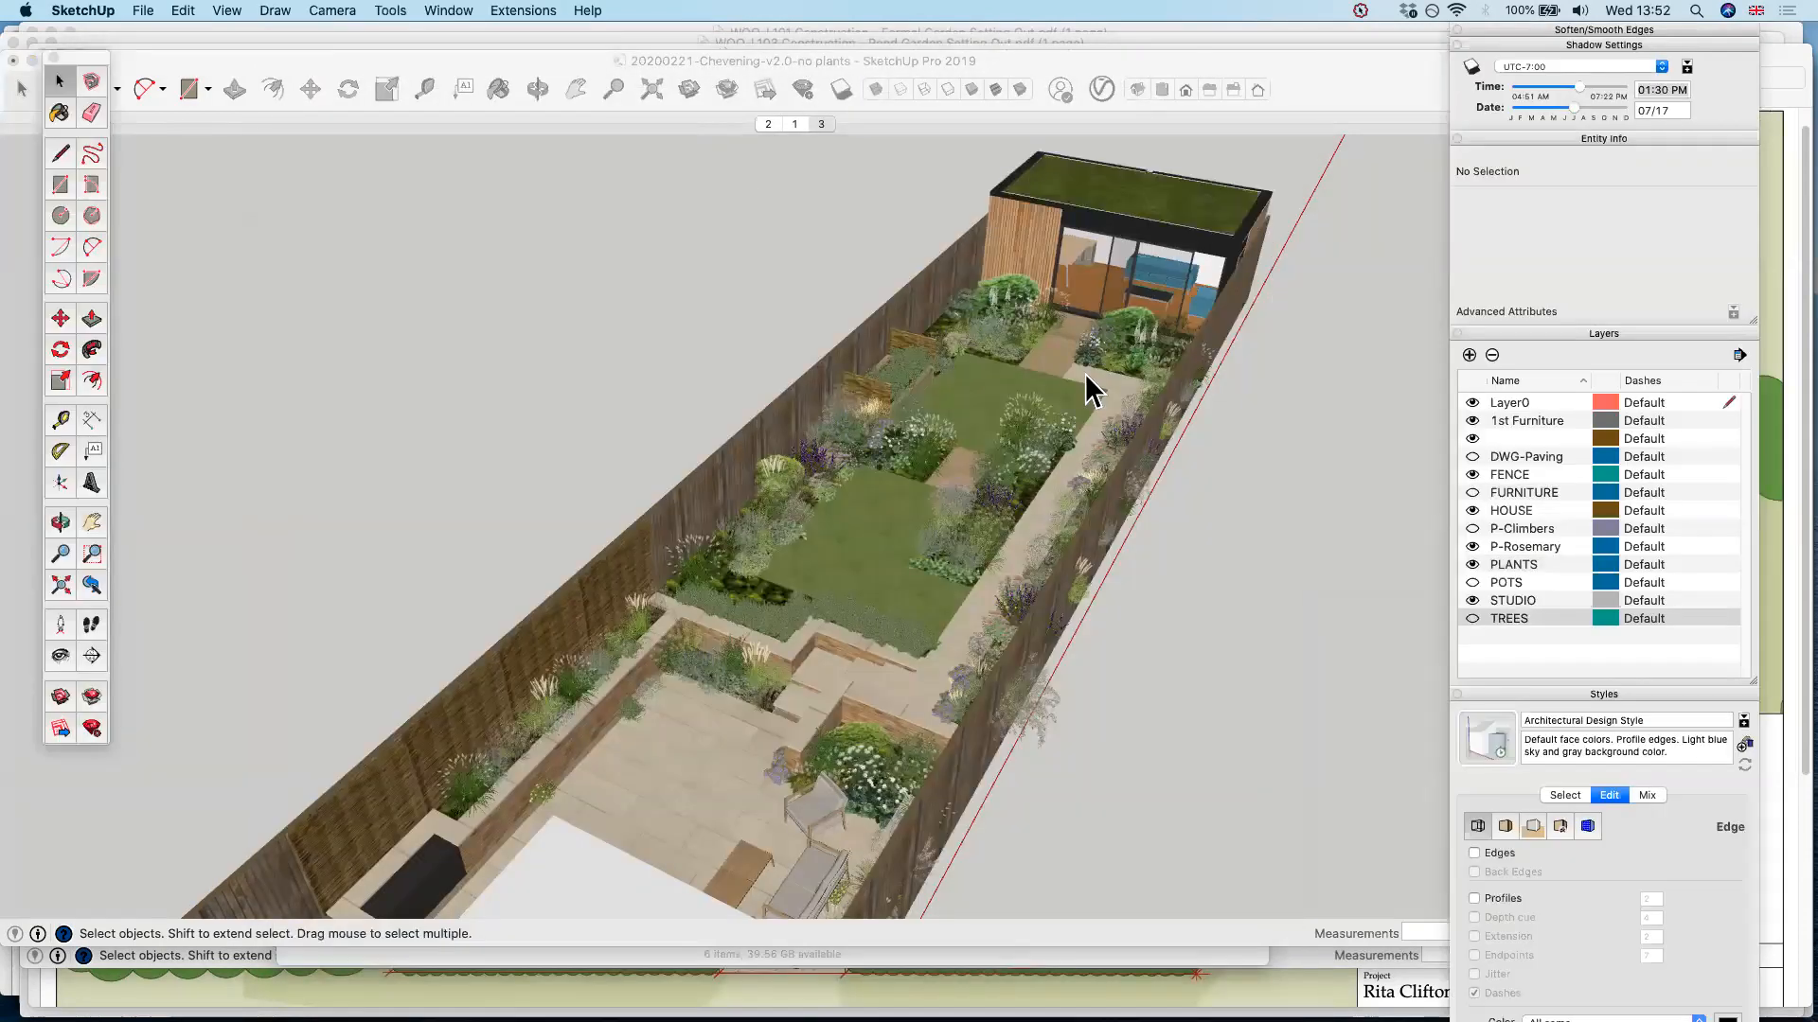
{"action": "left_click", "coordinate": [1085, 373]}
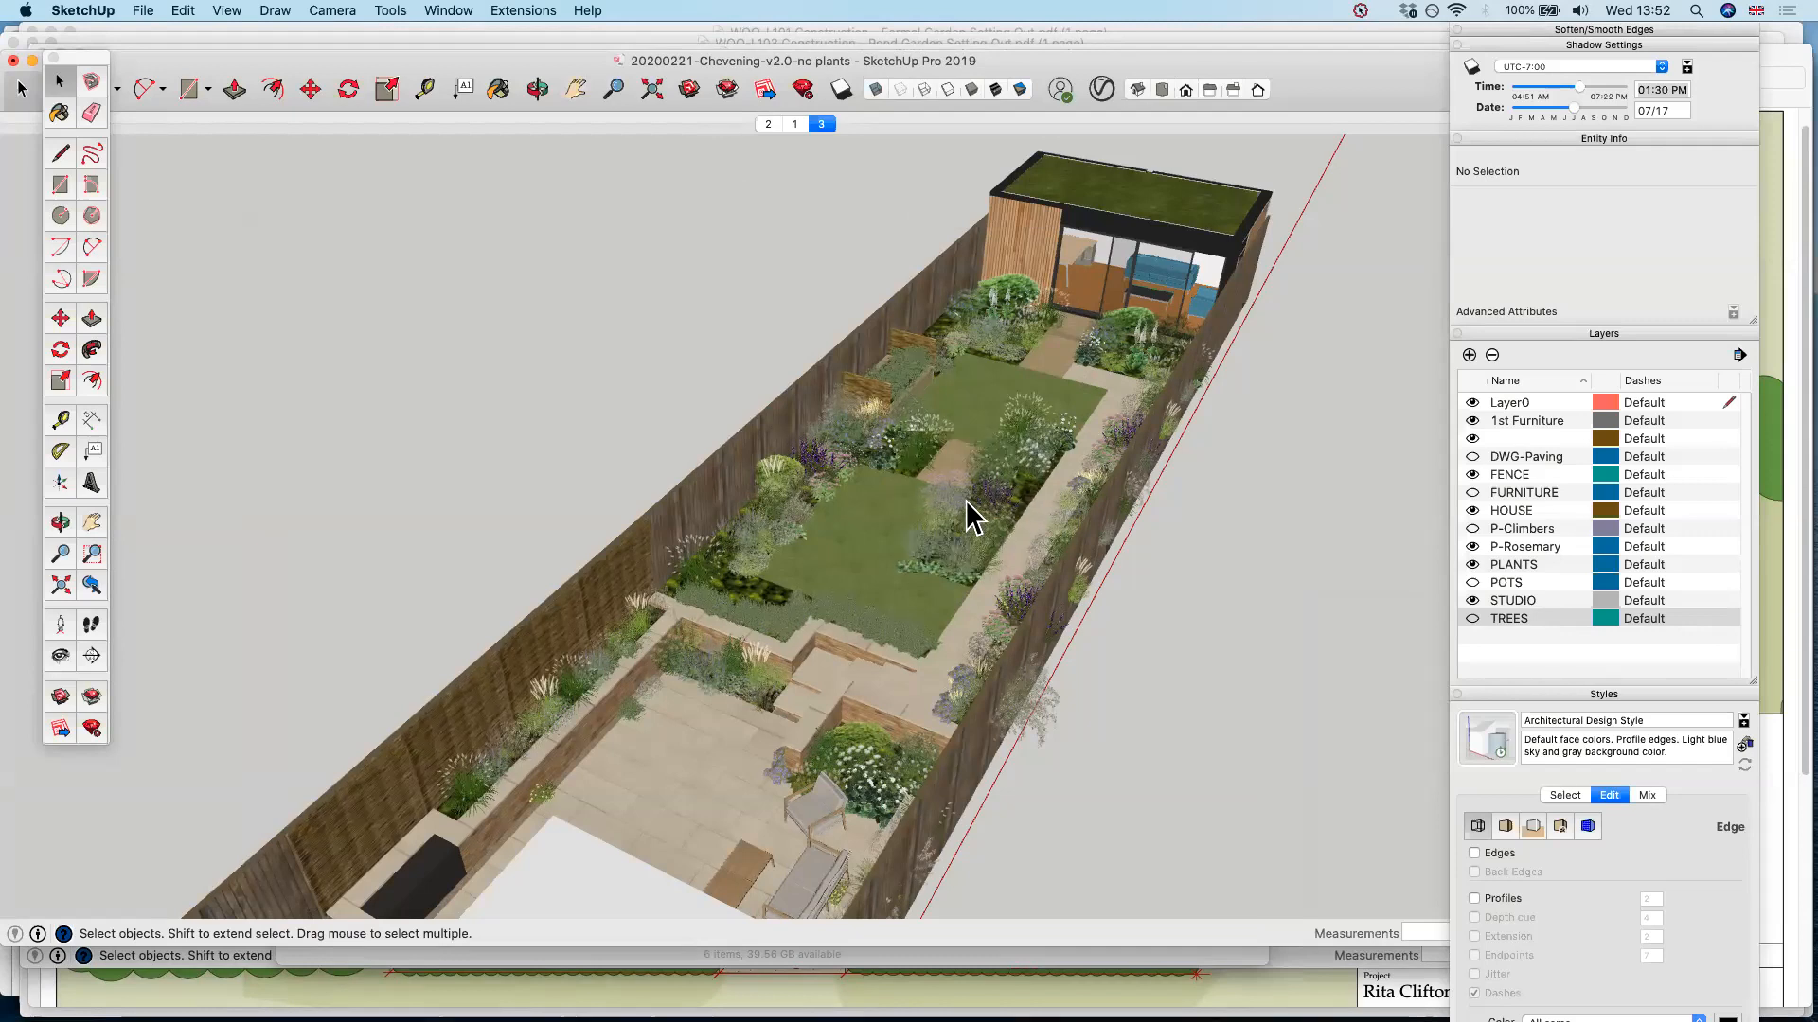
{"action": "scroll", "coordinate": [972, 518], "scroll_direction": "up", "scroll_amount": 1}
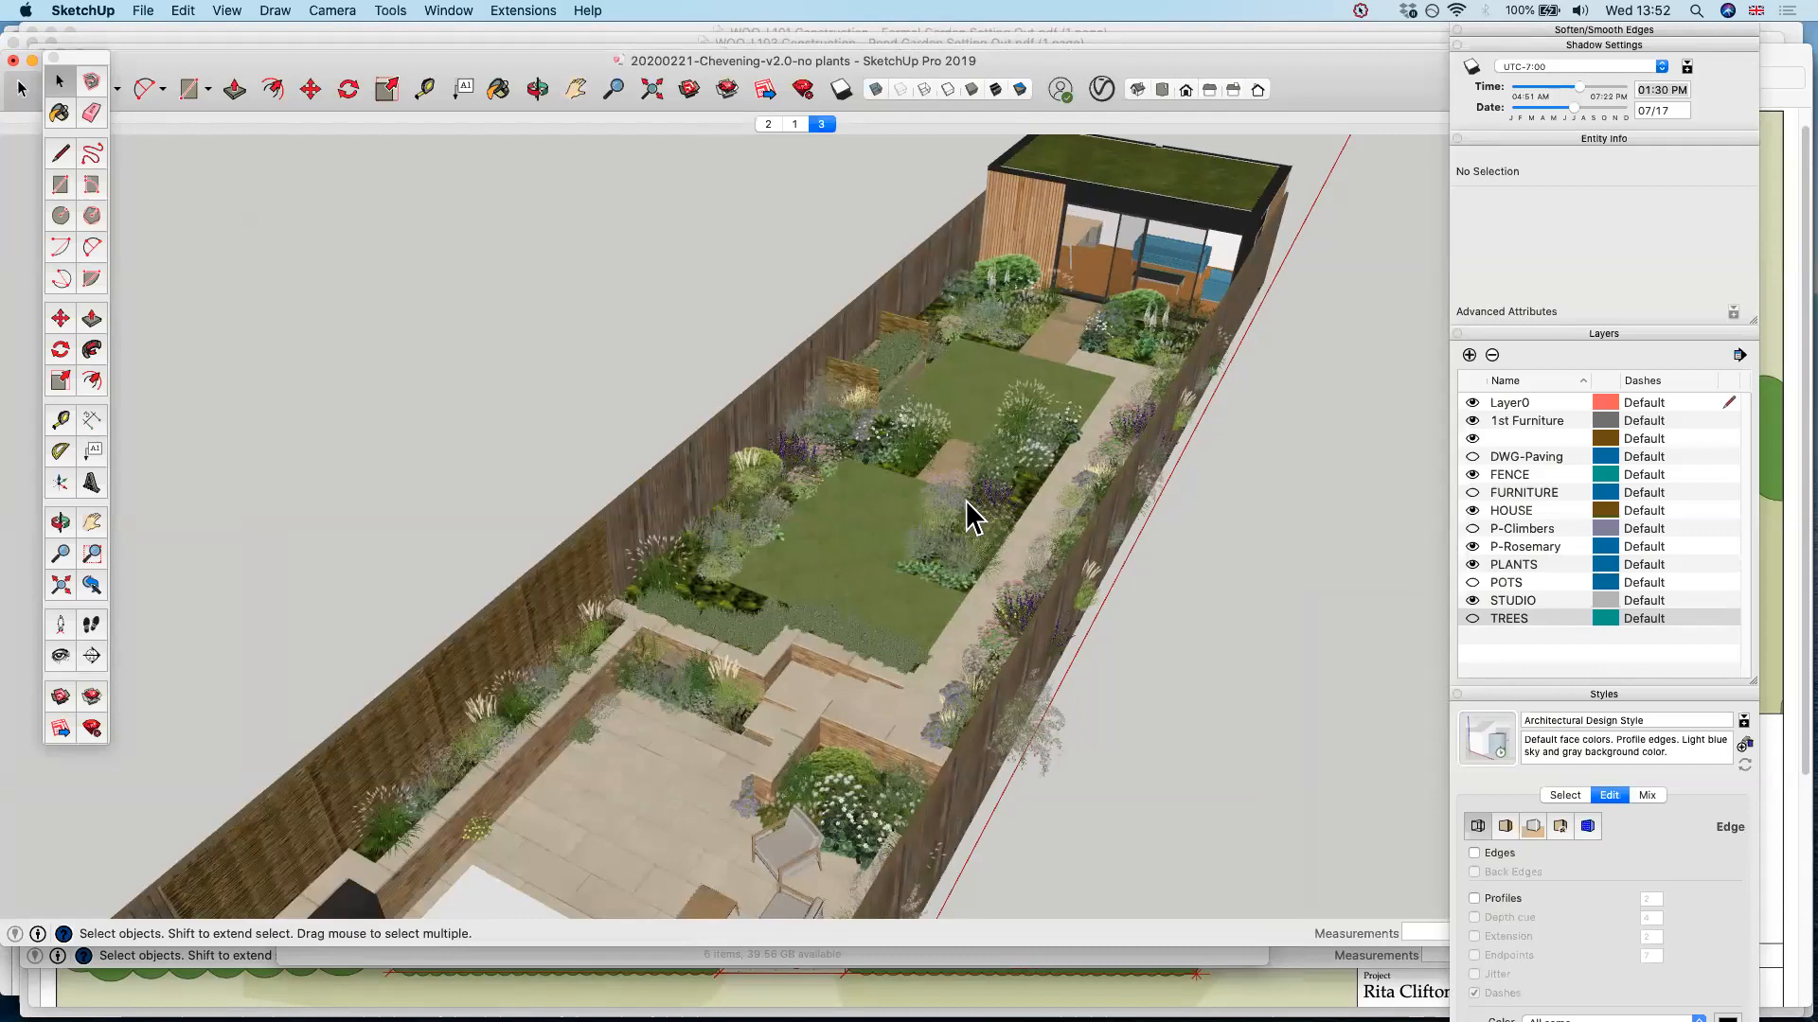
Switch to Preview, bring up the Pool Garden Setting Out window and close its Pool Garden, Jetty and Rills drawings
{"action": "key", "text": "super+Tab"}
{"action": "key", "text": "super+Tab"}
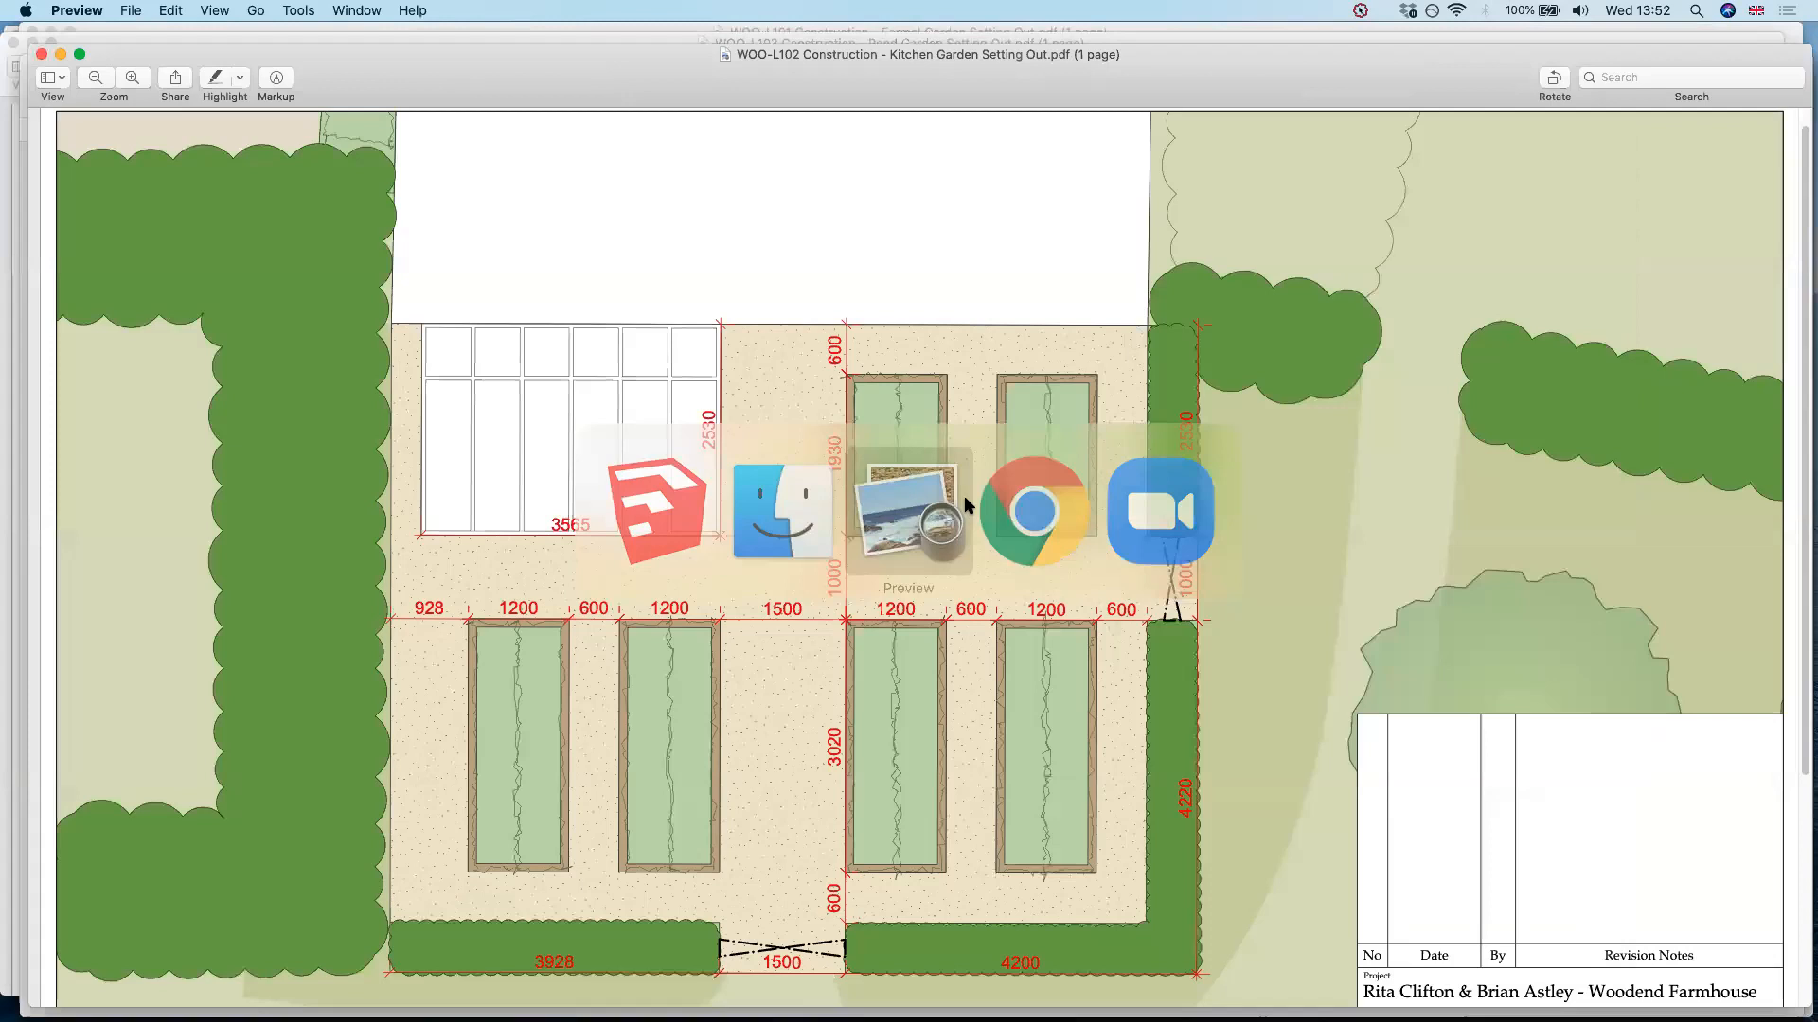
{"action": "key", "text": "super+Down"}
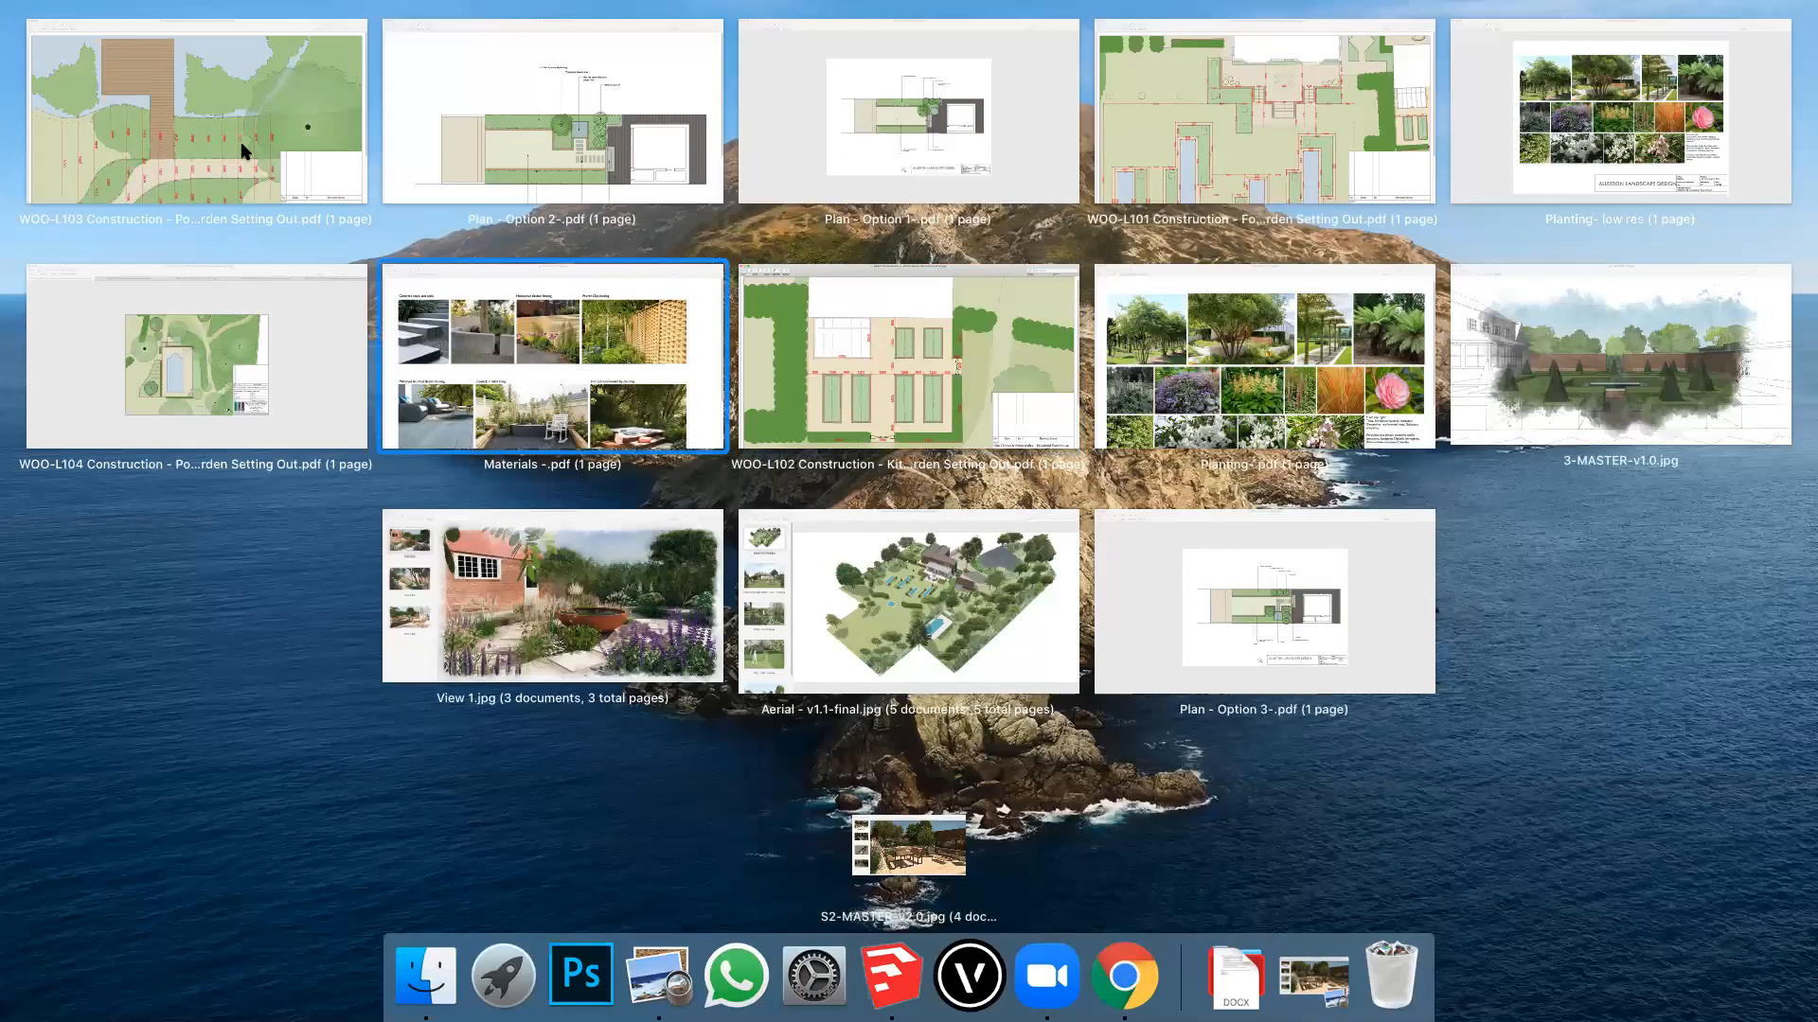
{"action": "left_click", "coordinate": [271, 199]}
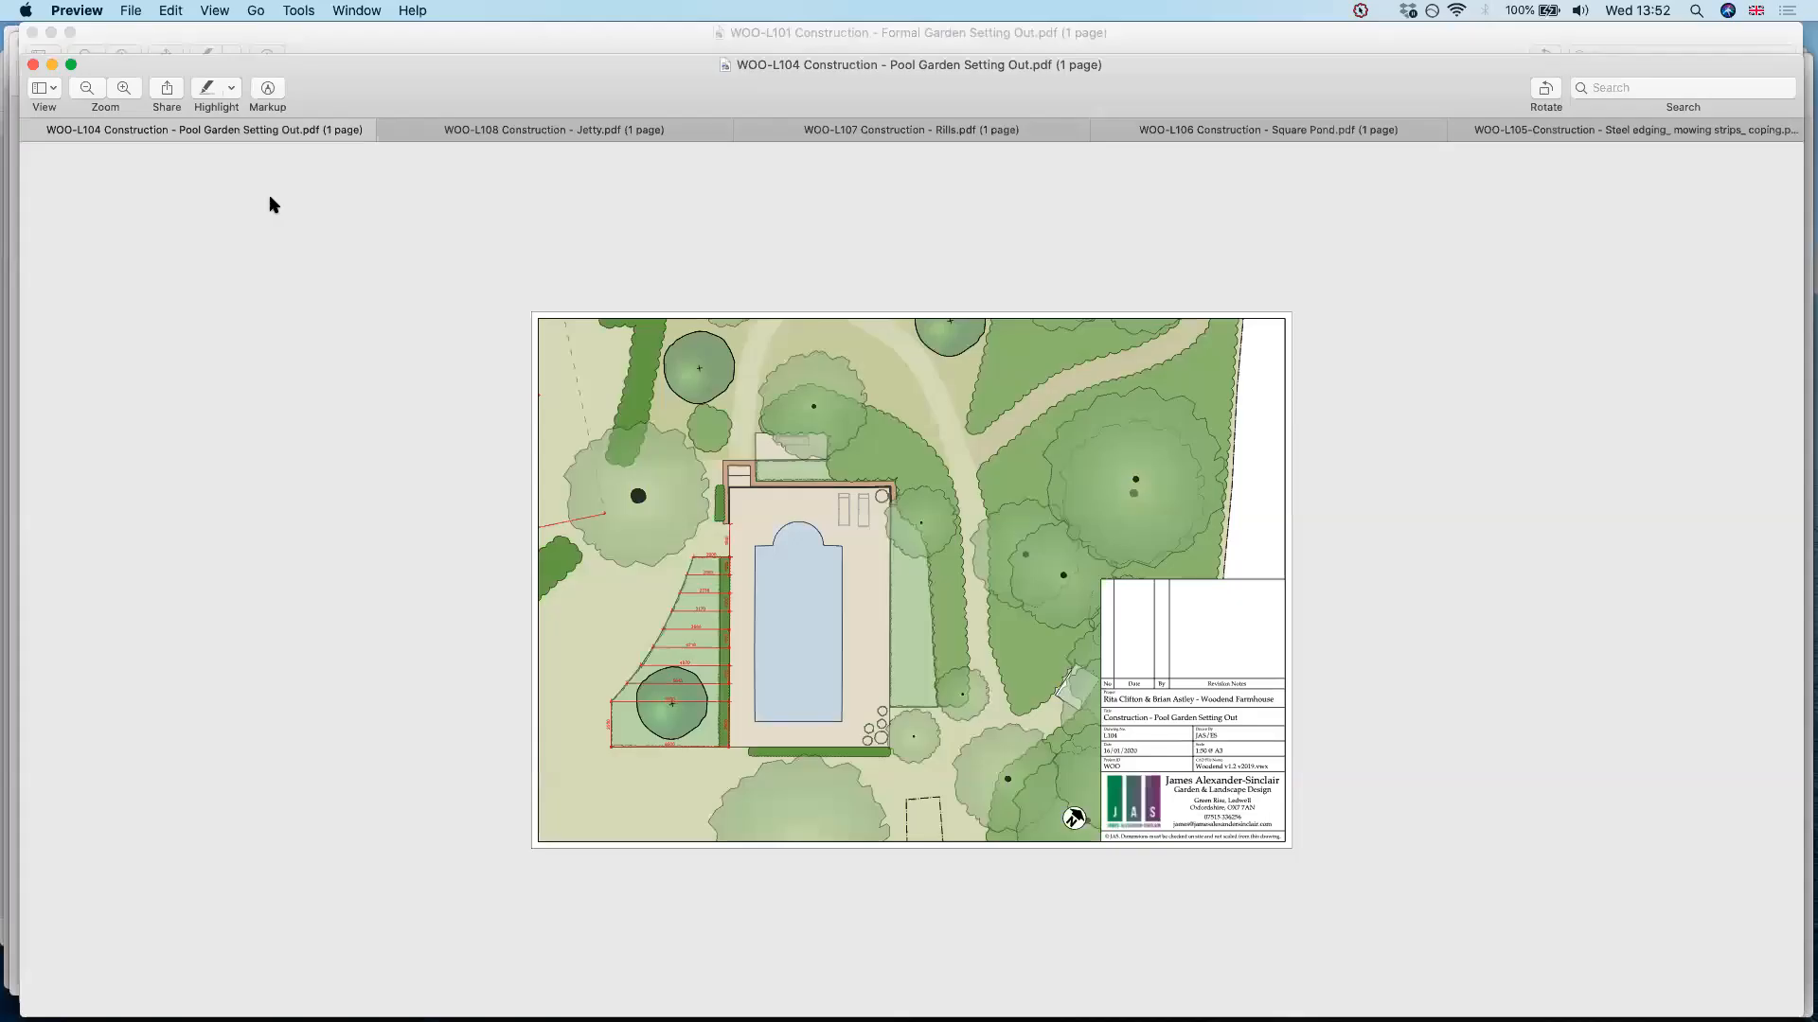
{"action": "key", "text": "super+w"}
{"action": "key", "text": "super+w"}
{"action": "key", "text": "super+w"}
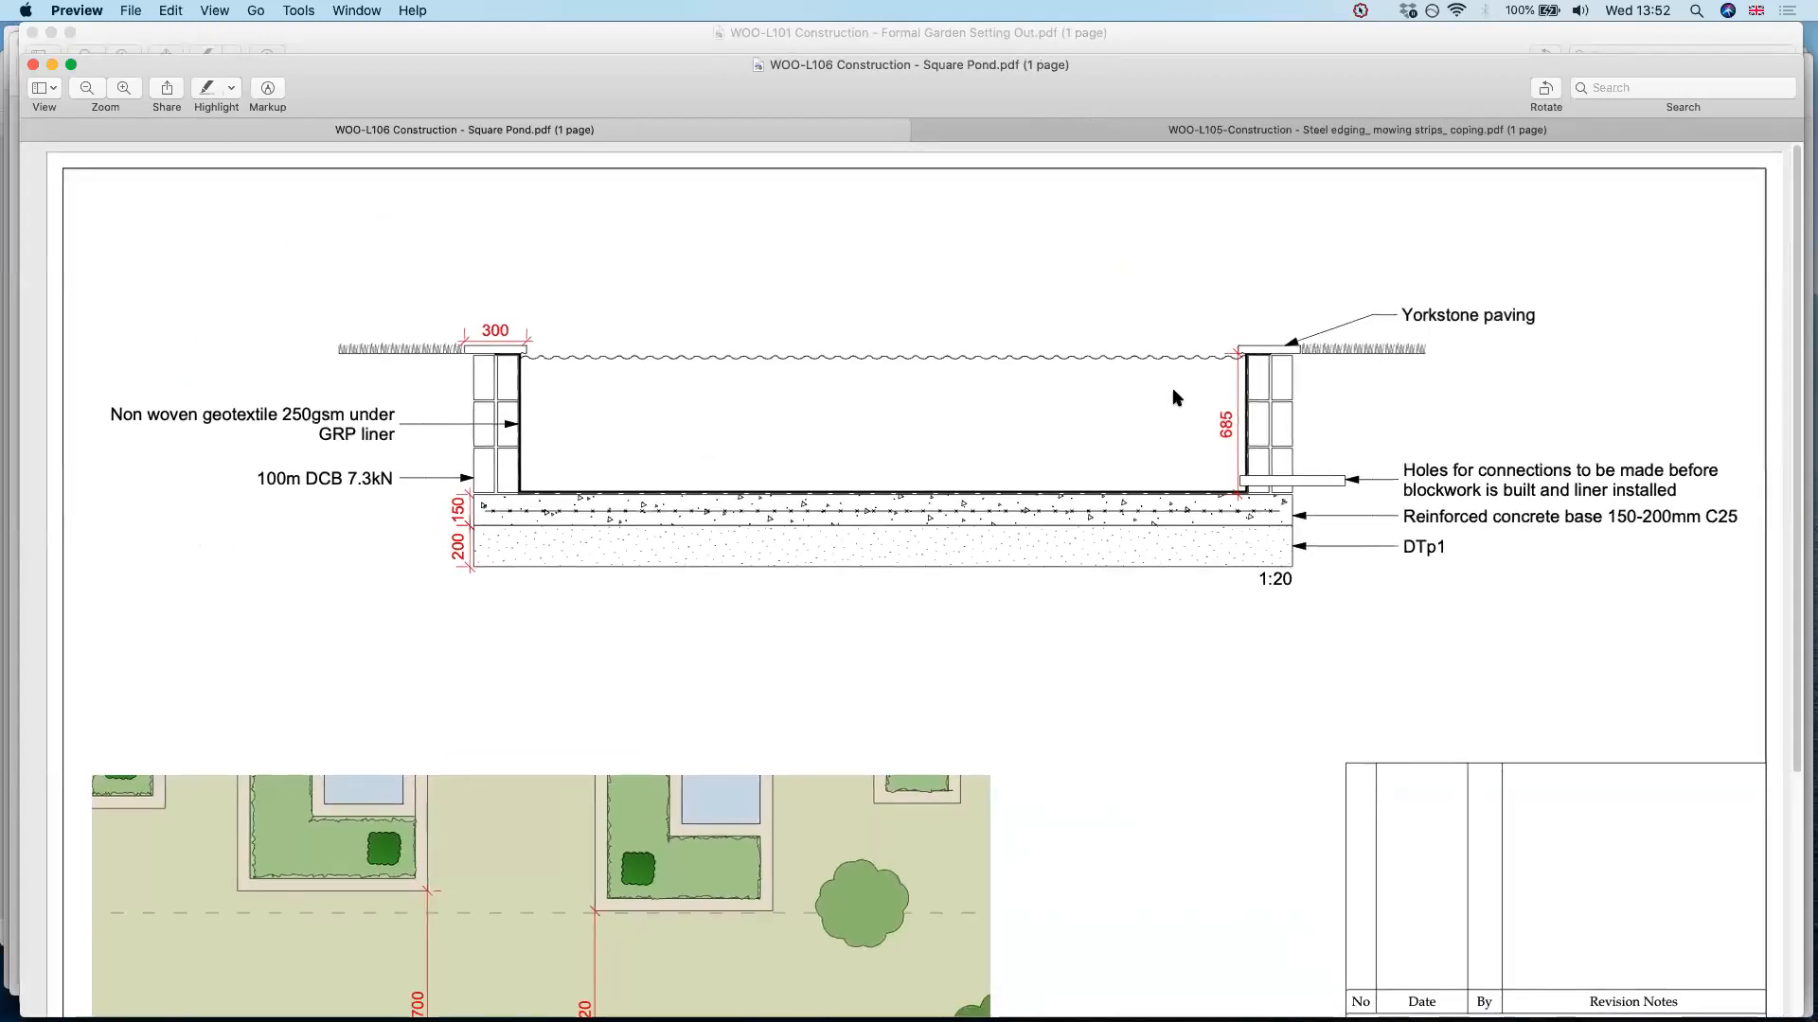
View the steel edging and coping drawing, and return to the Square Pond drawing to examine its section and plan
{"action": "left_click", "coordinate": [1294, 138]}
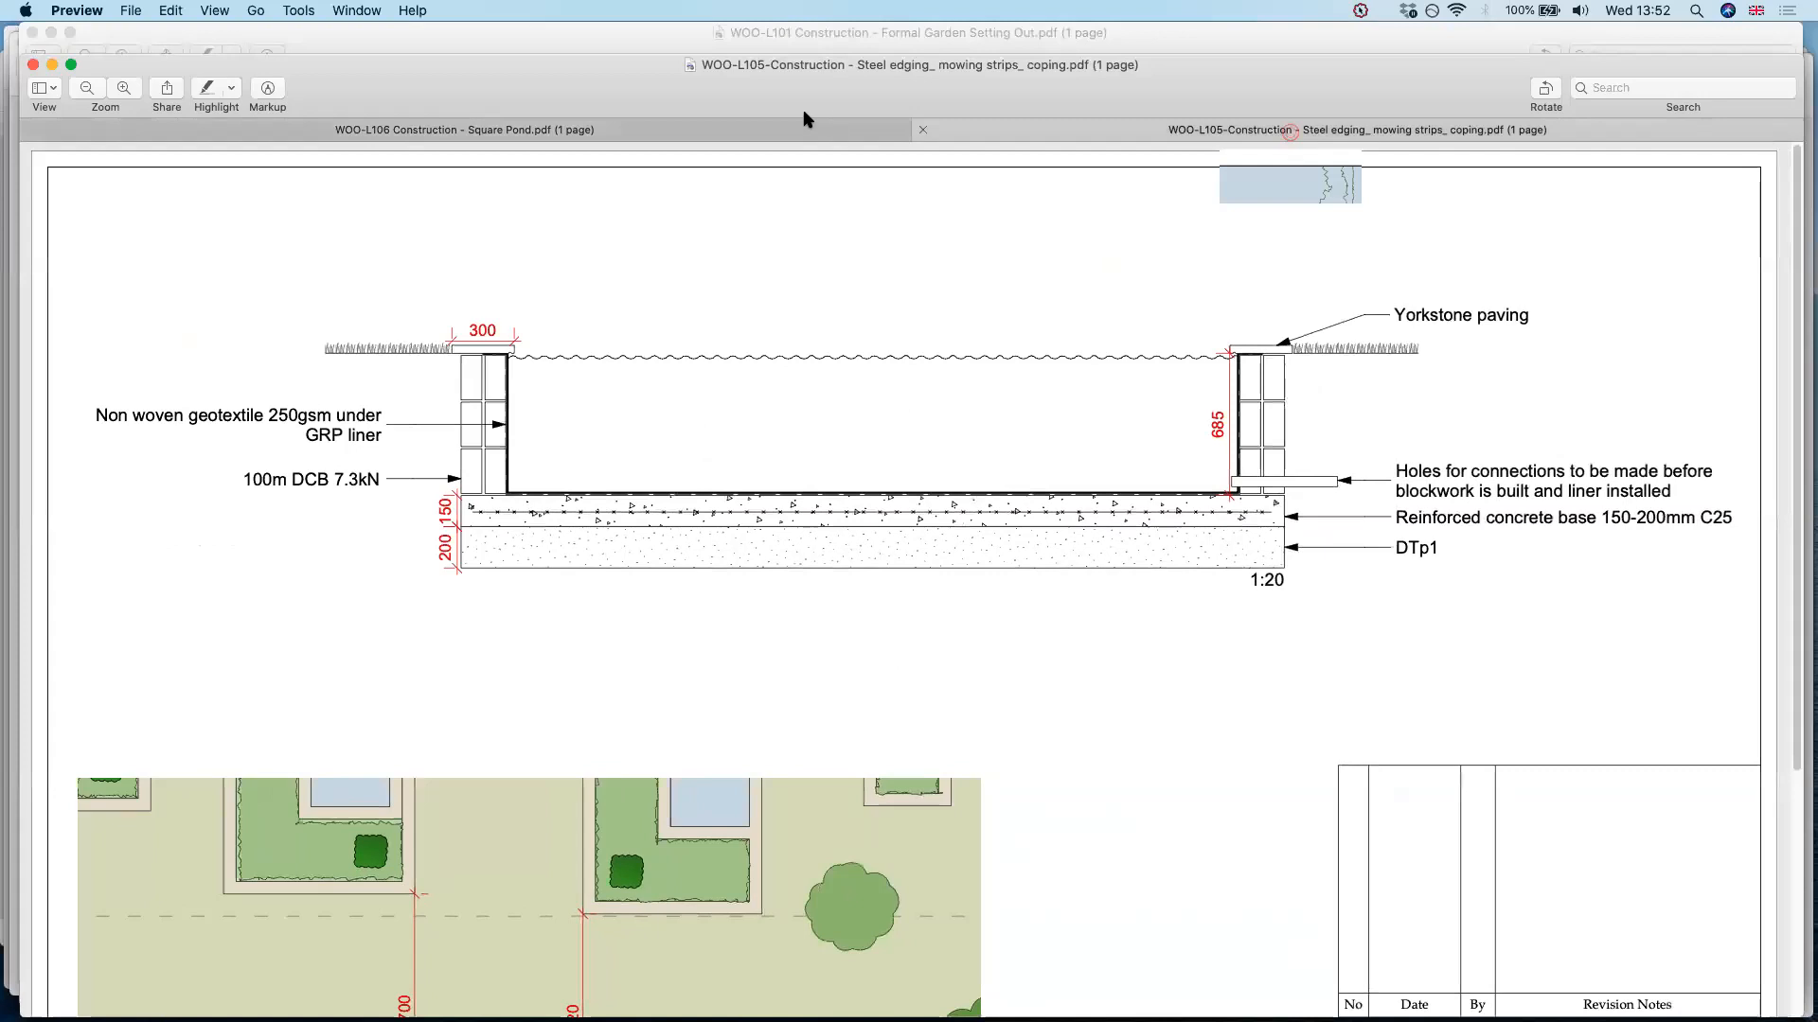
{"action": "left_click", "coordinate": [787, 127]}
{"action": "scroll", "coordinate": [923, 385], "scroll_direction": "down", "scroll_amount": 5}
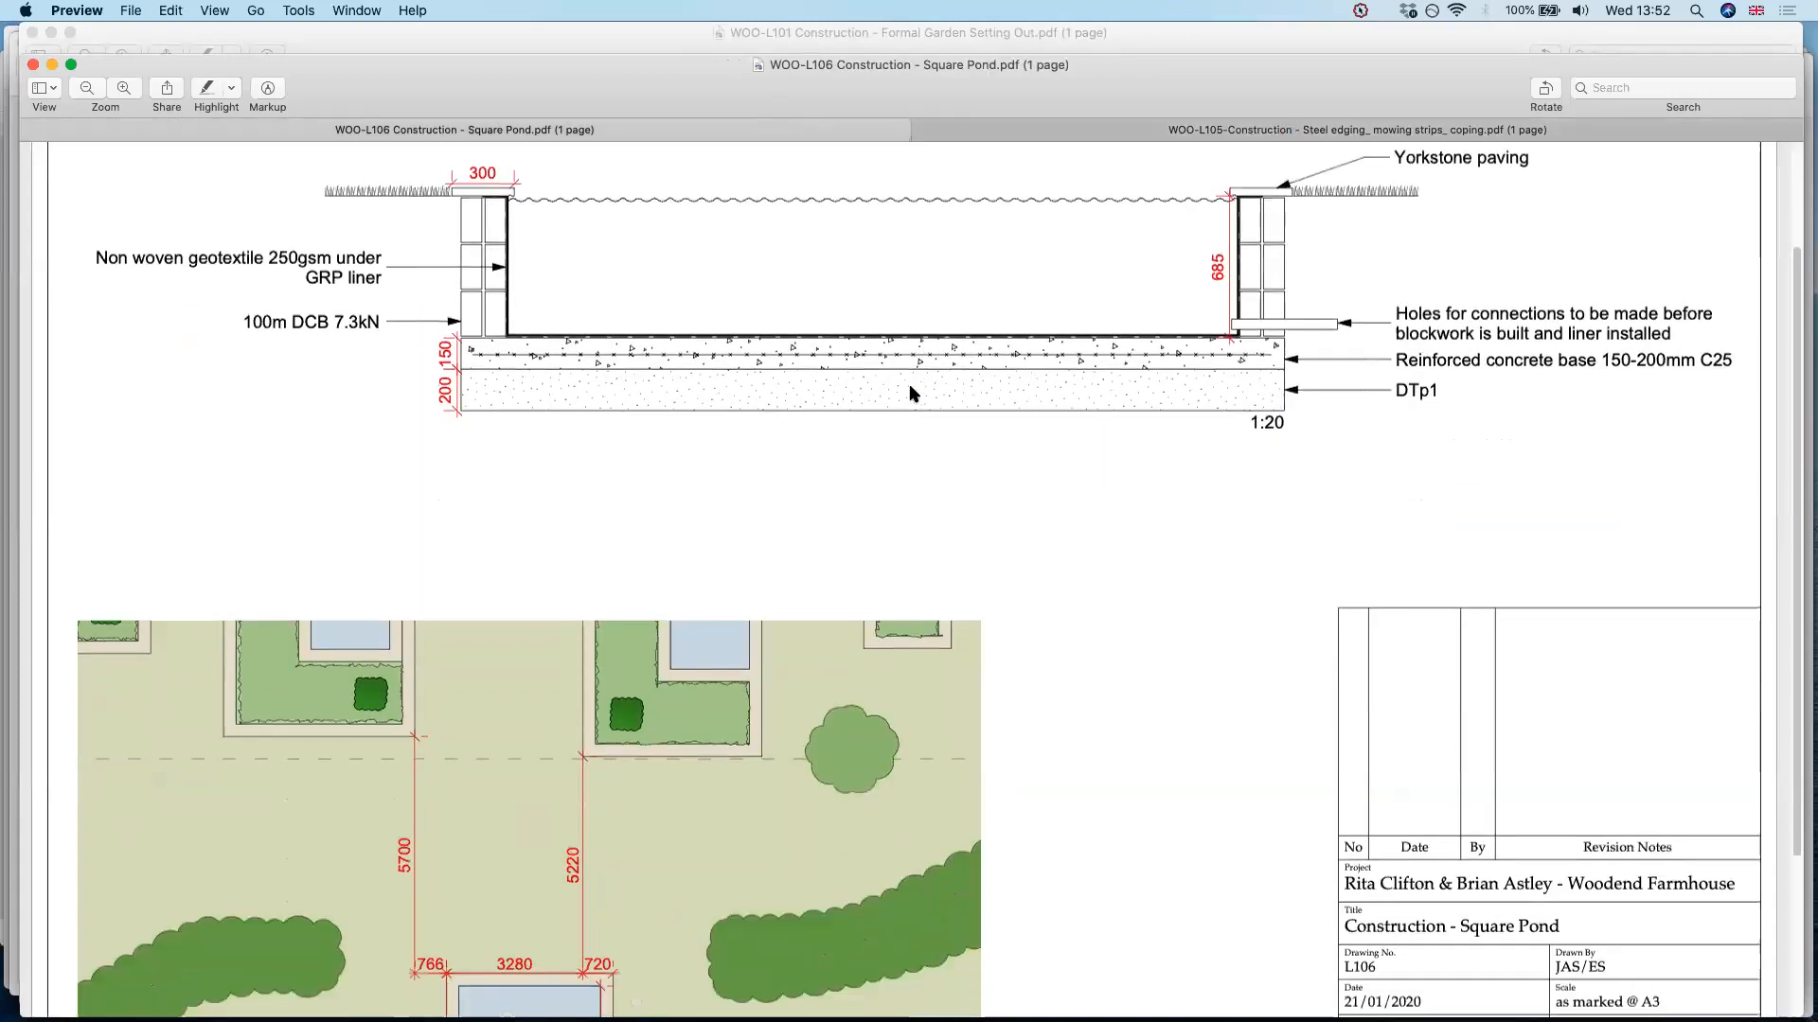
Close the Square Pond, steel edging and Formal Garden Setting Out drawings and switch to Finder
{"action": "key", "text": "super+minus"}
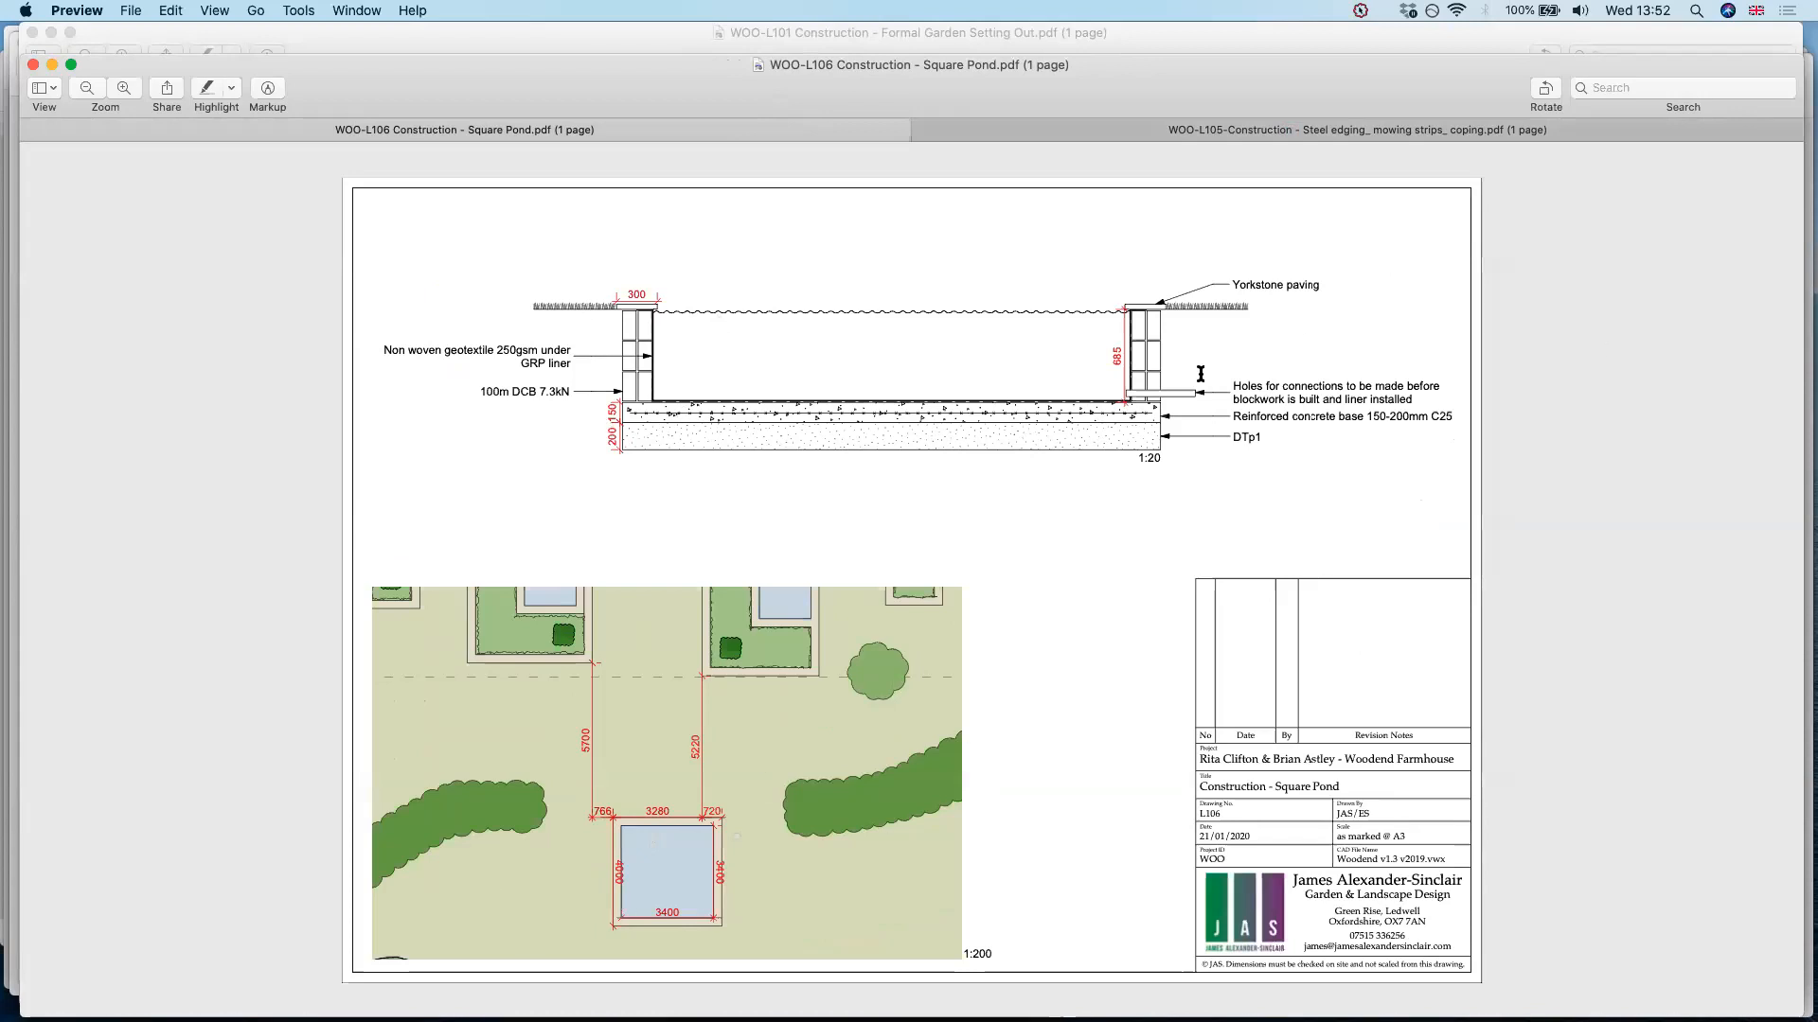
{"action": "key", "text": "super+w"}
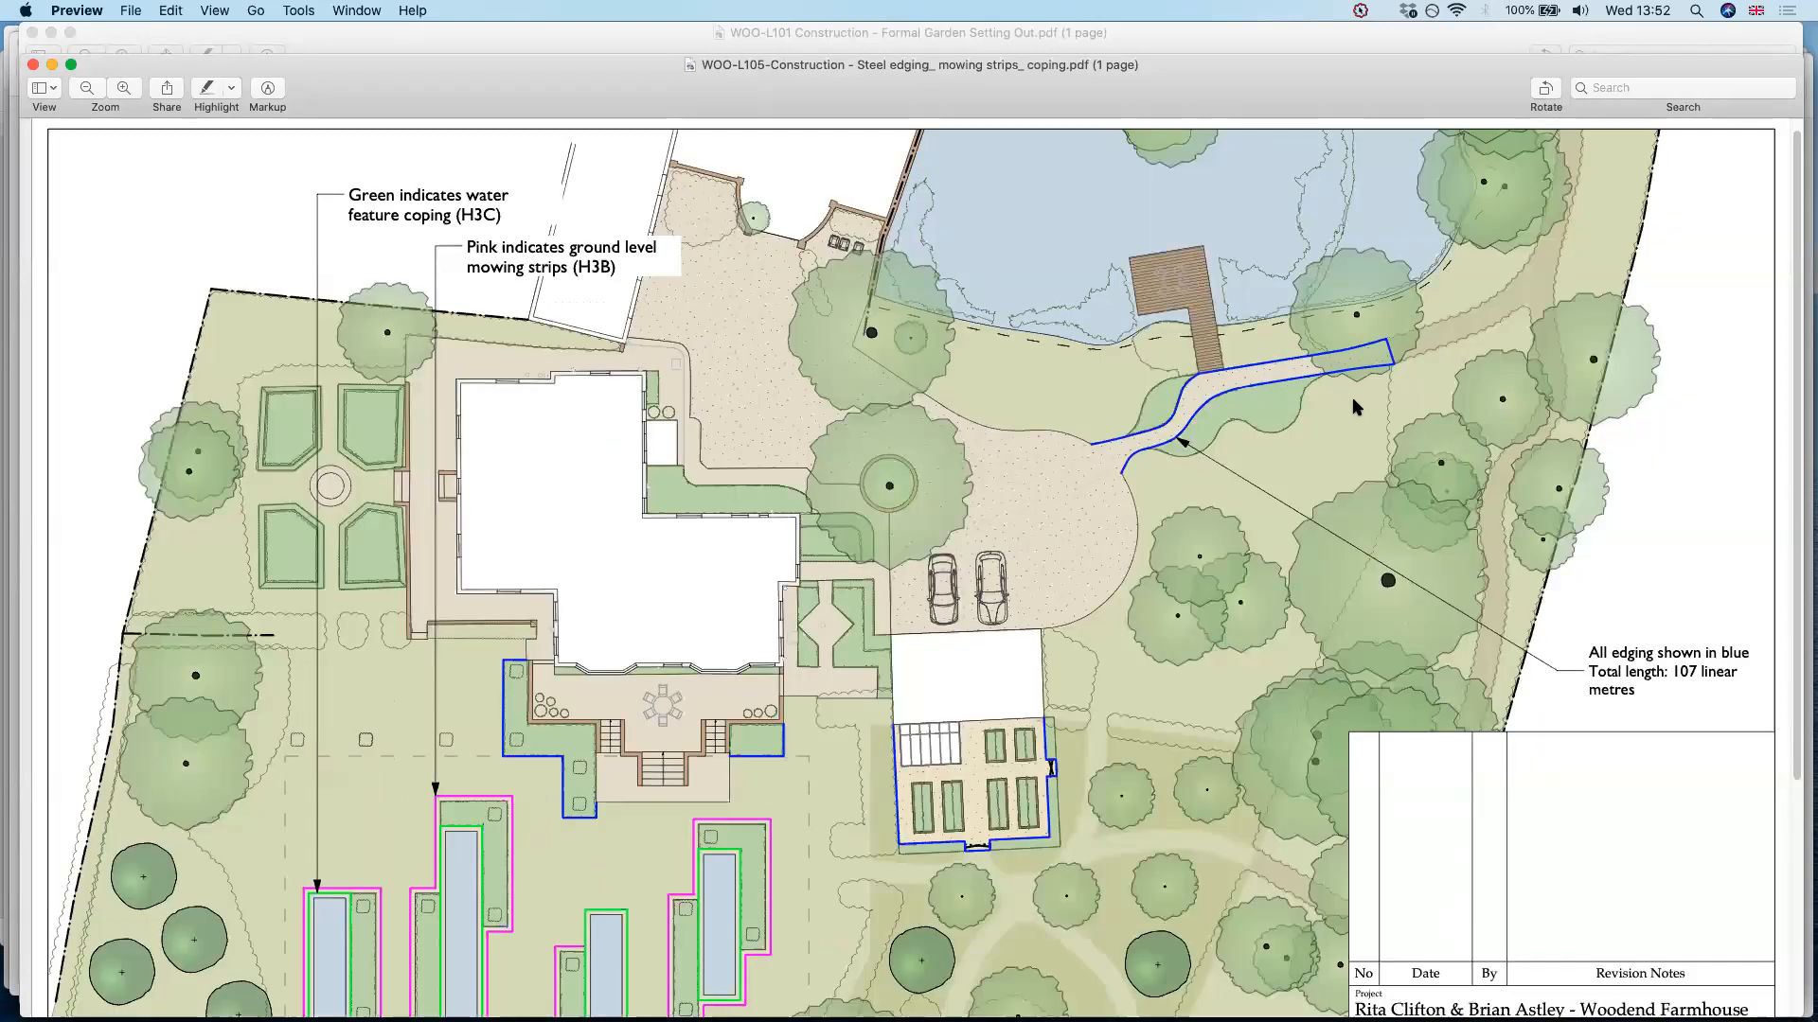
{"action": "key", "text": "super+w"}
{"action": "key", "text": "super+w"}
{"action": "key", "text": "super+Tab"}
{"action": "key", "text": "super+Tab"}
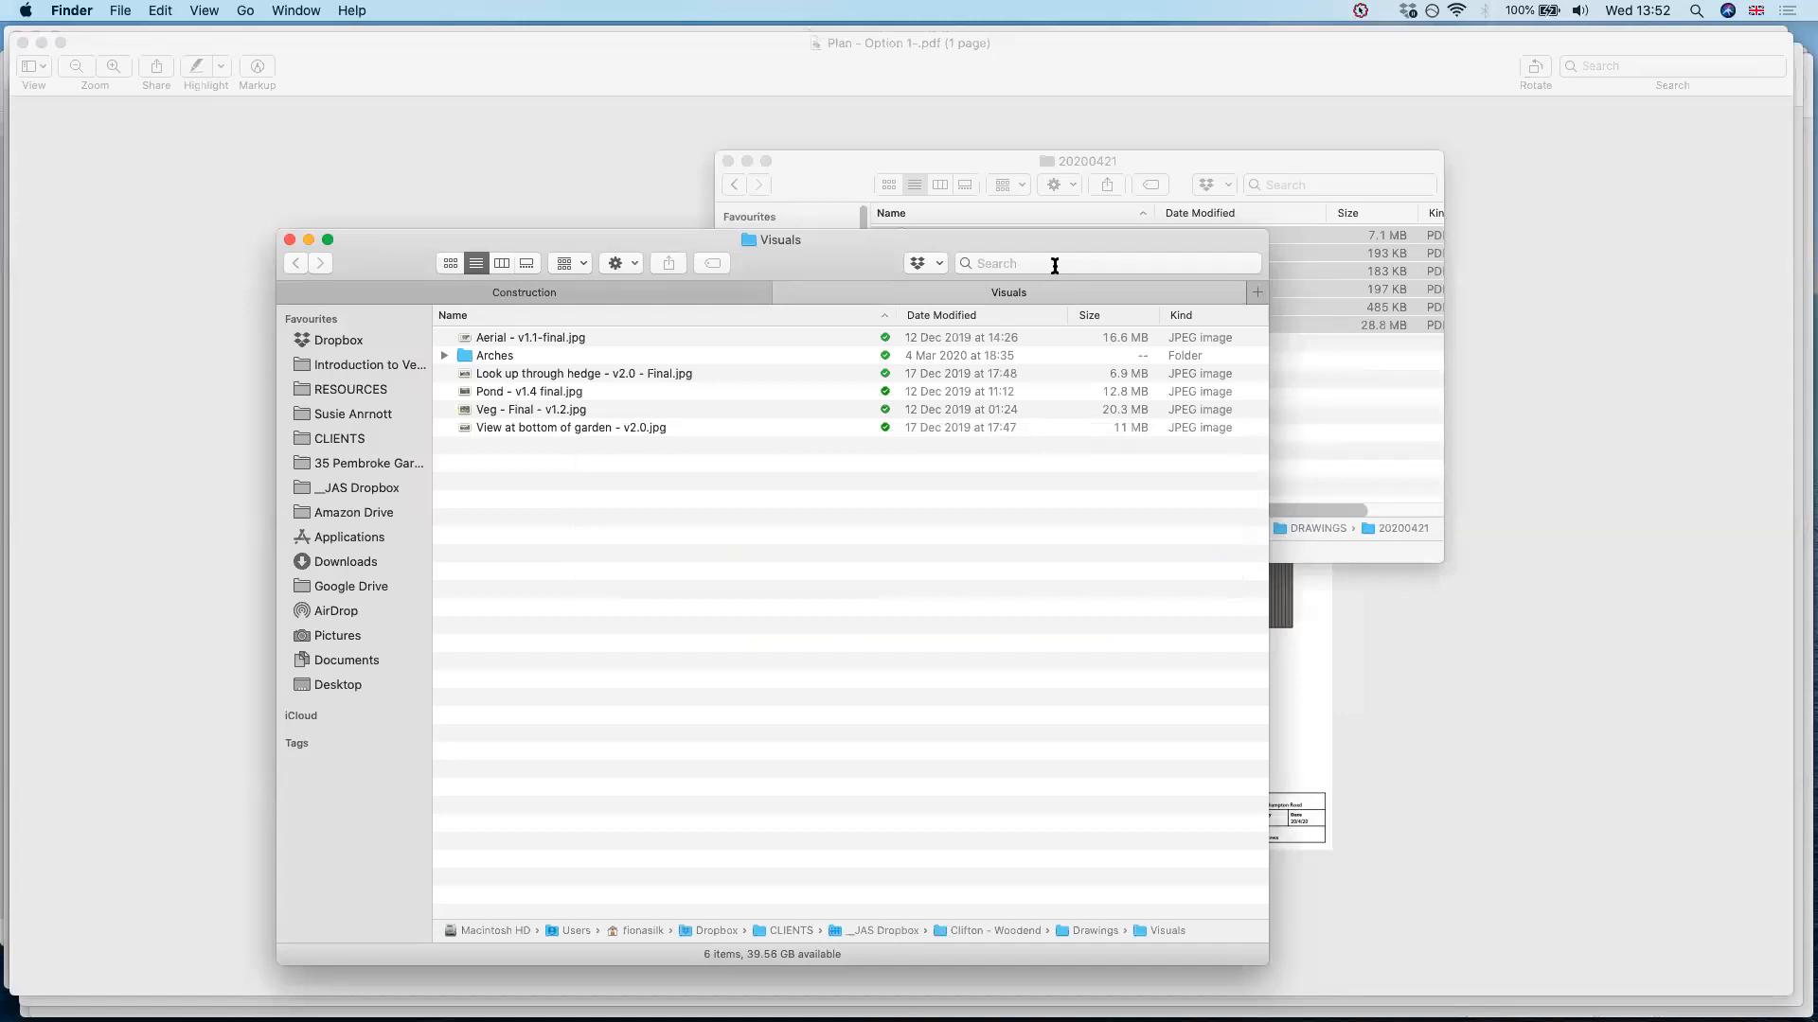
Search this Mac for "chevening" and open the Chevening project's Visuals folder
{"action": "key", "text": "ctrl+shift+Tab"}
{"action": "left_click", "coordinate": [1054, 264]}
{"action": "type", "text": "che"}
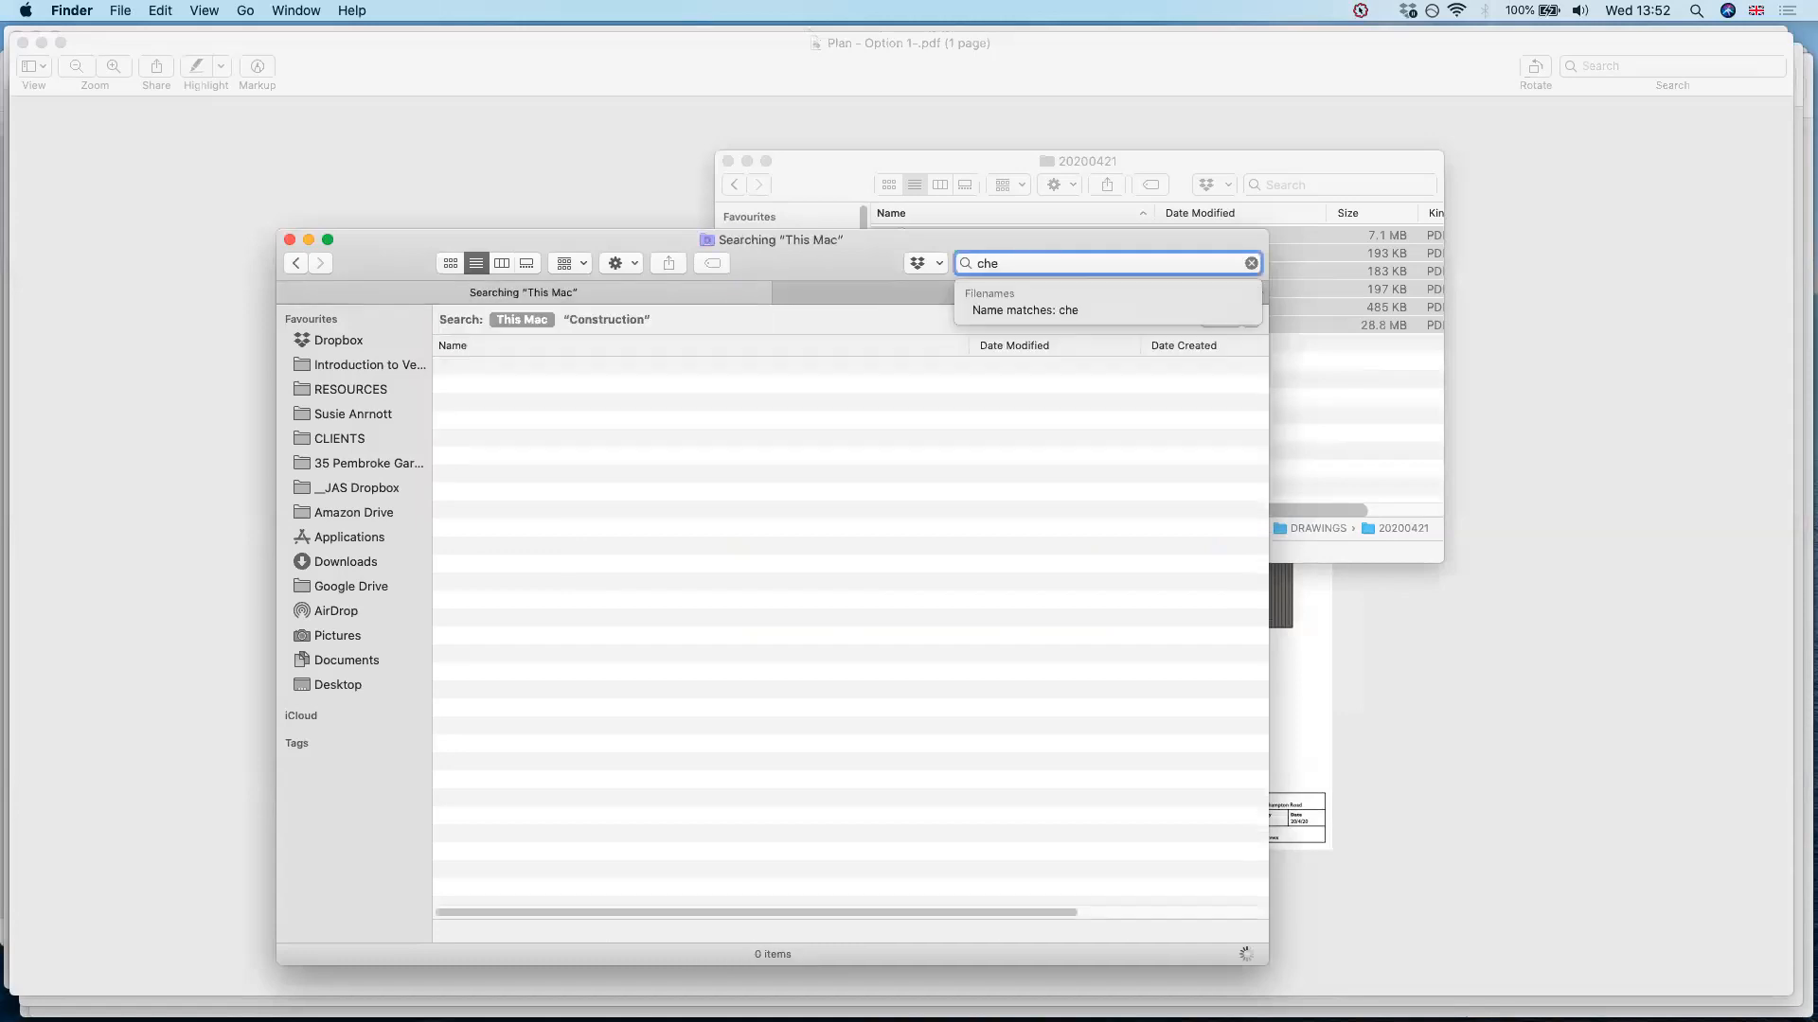
{"action": "type", "text": "vening"}
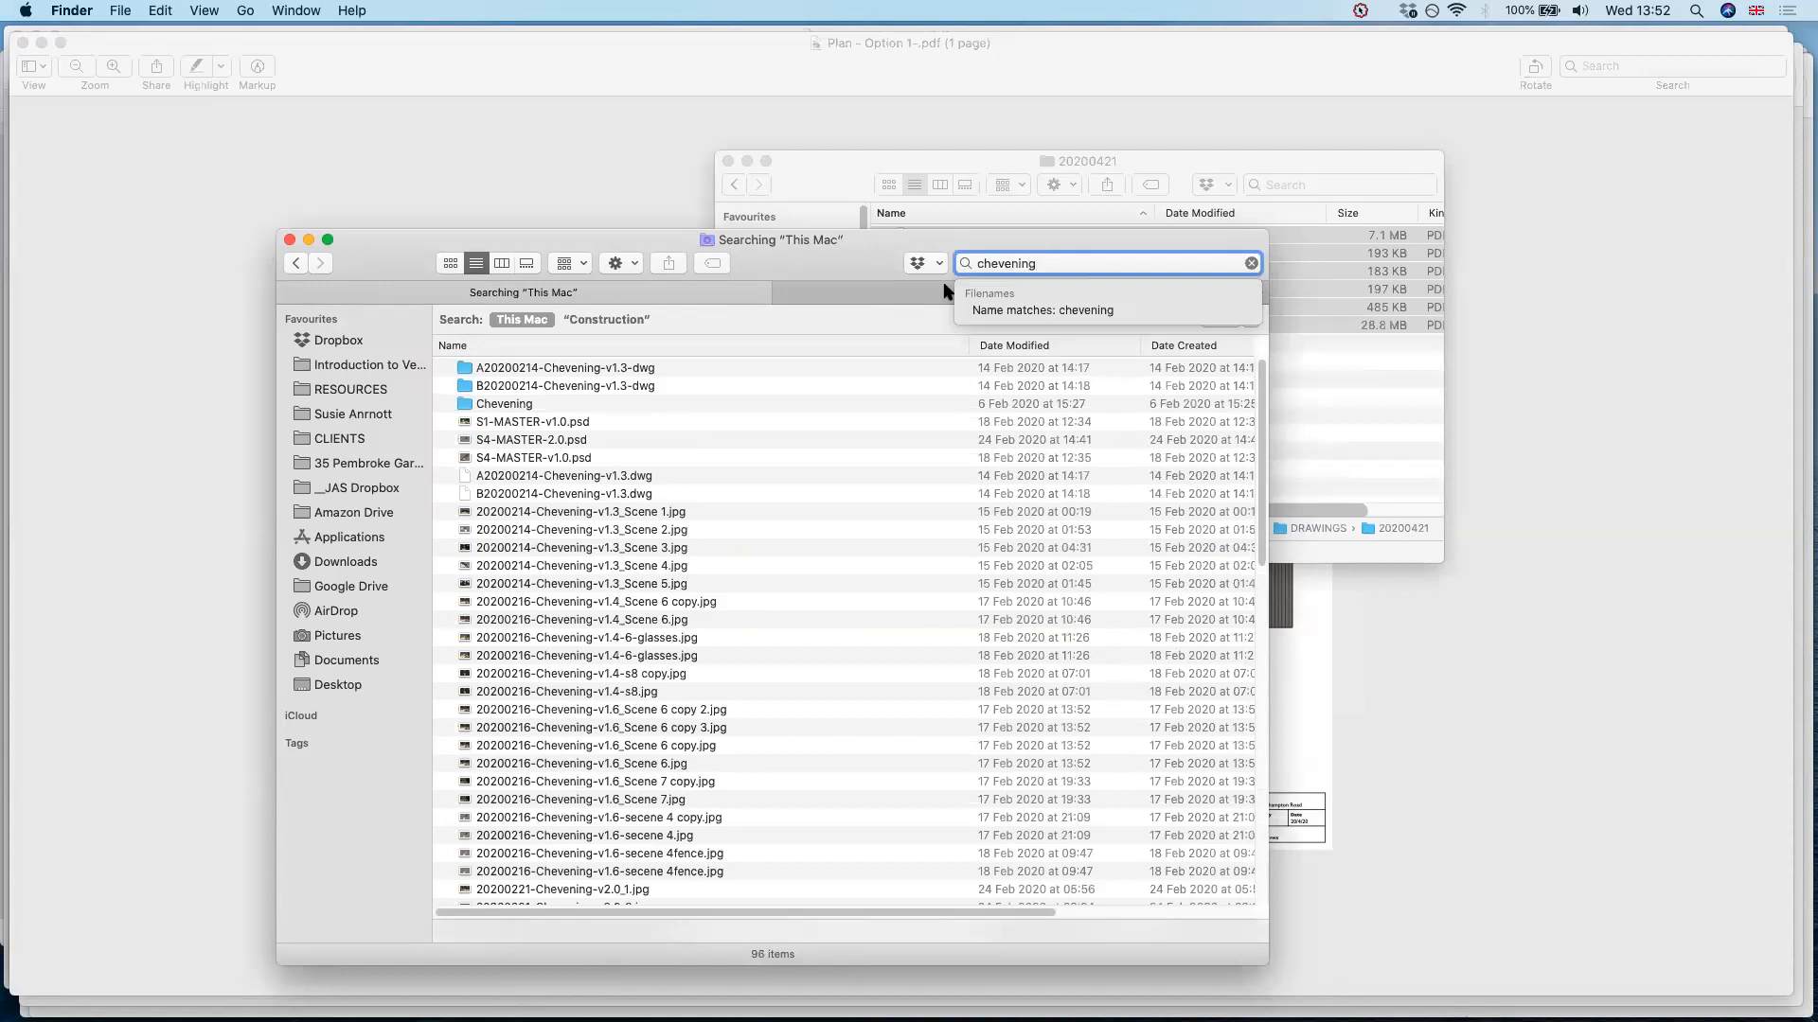
{"action": "left_click", "coordinate": [505, 408]}
{"action": "double_click", "coordinate": [696, 405]}
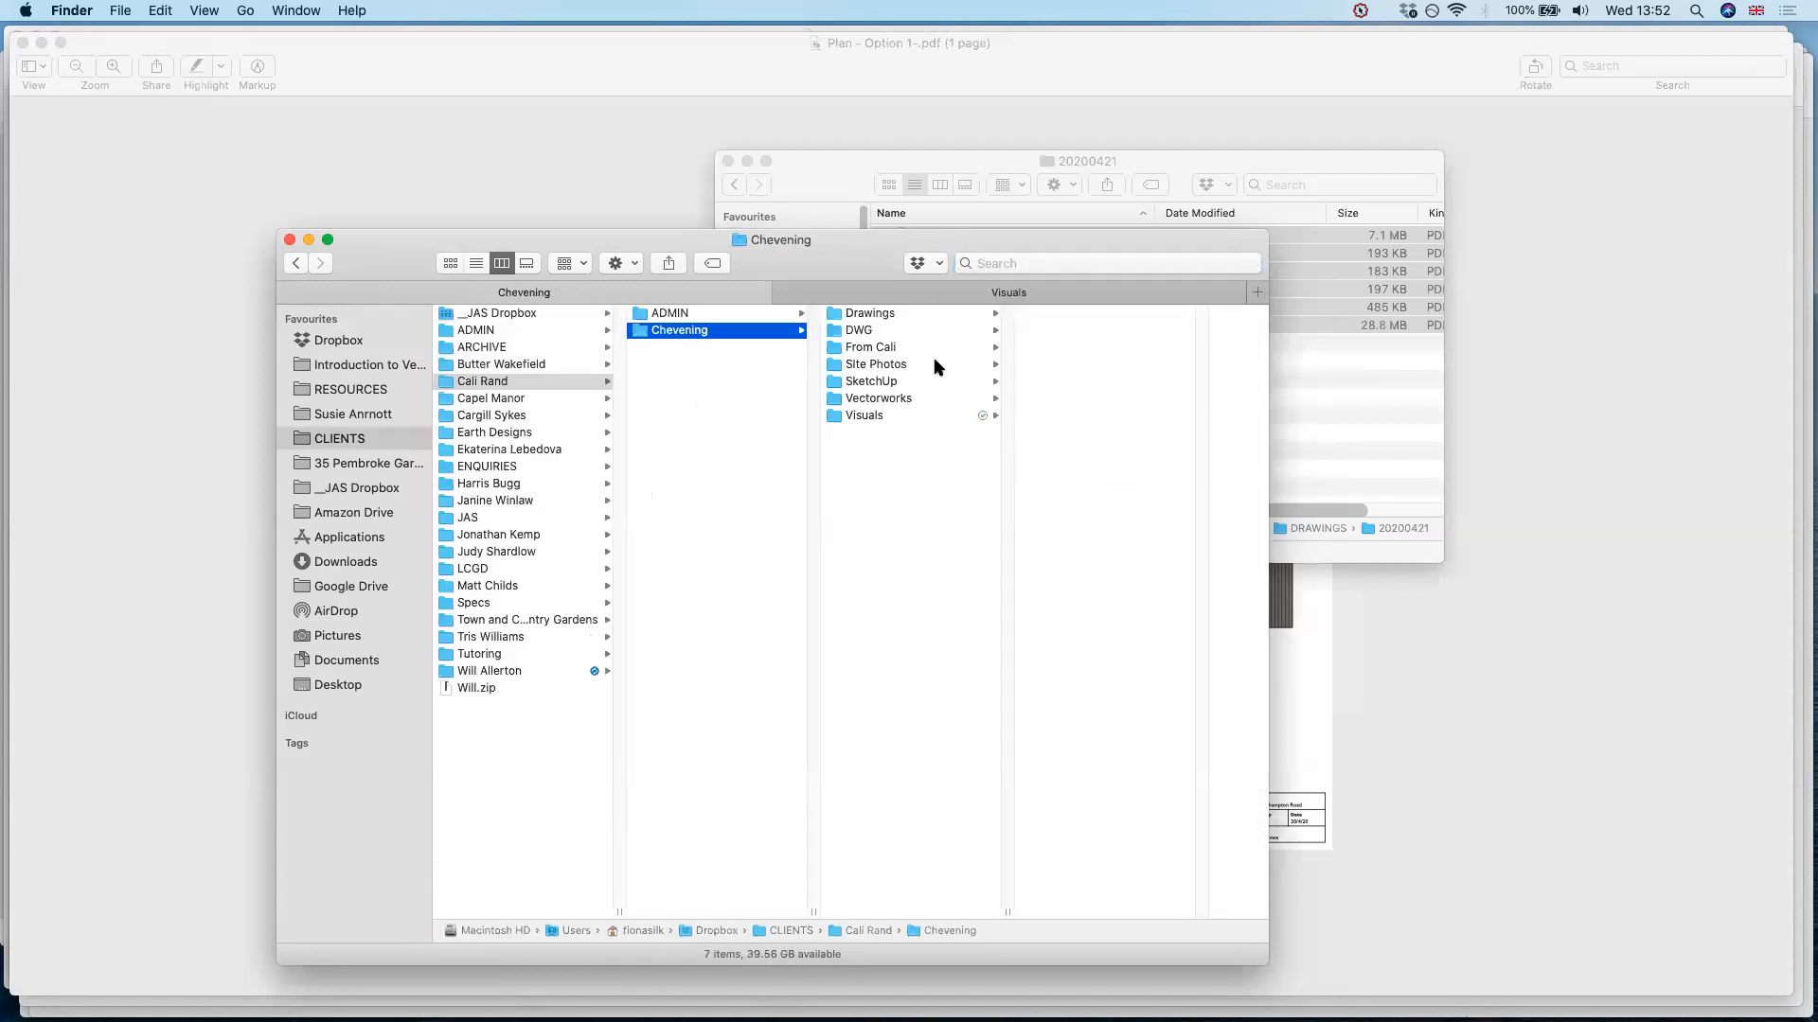
{"action": "left_click", "coordinate": [901, 418]}
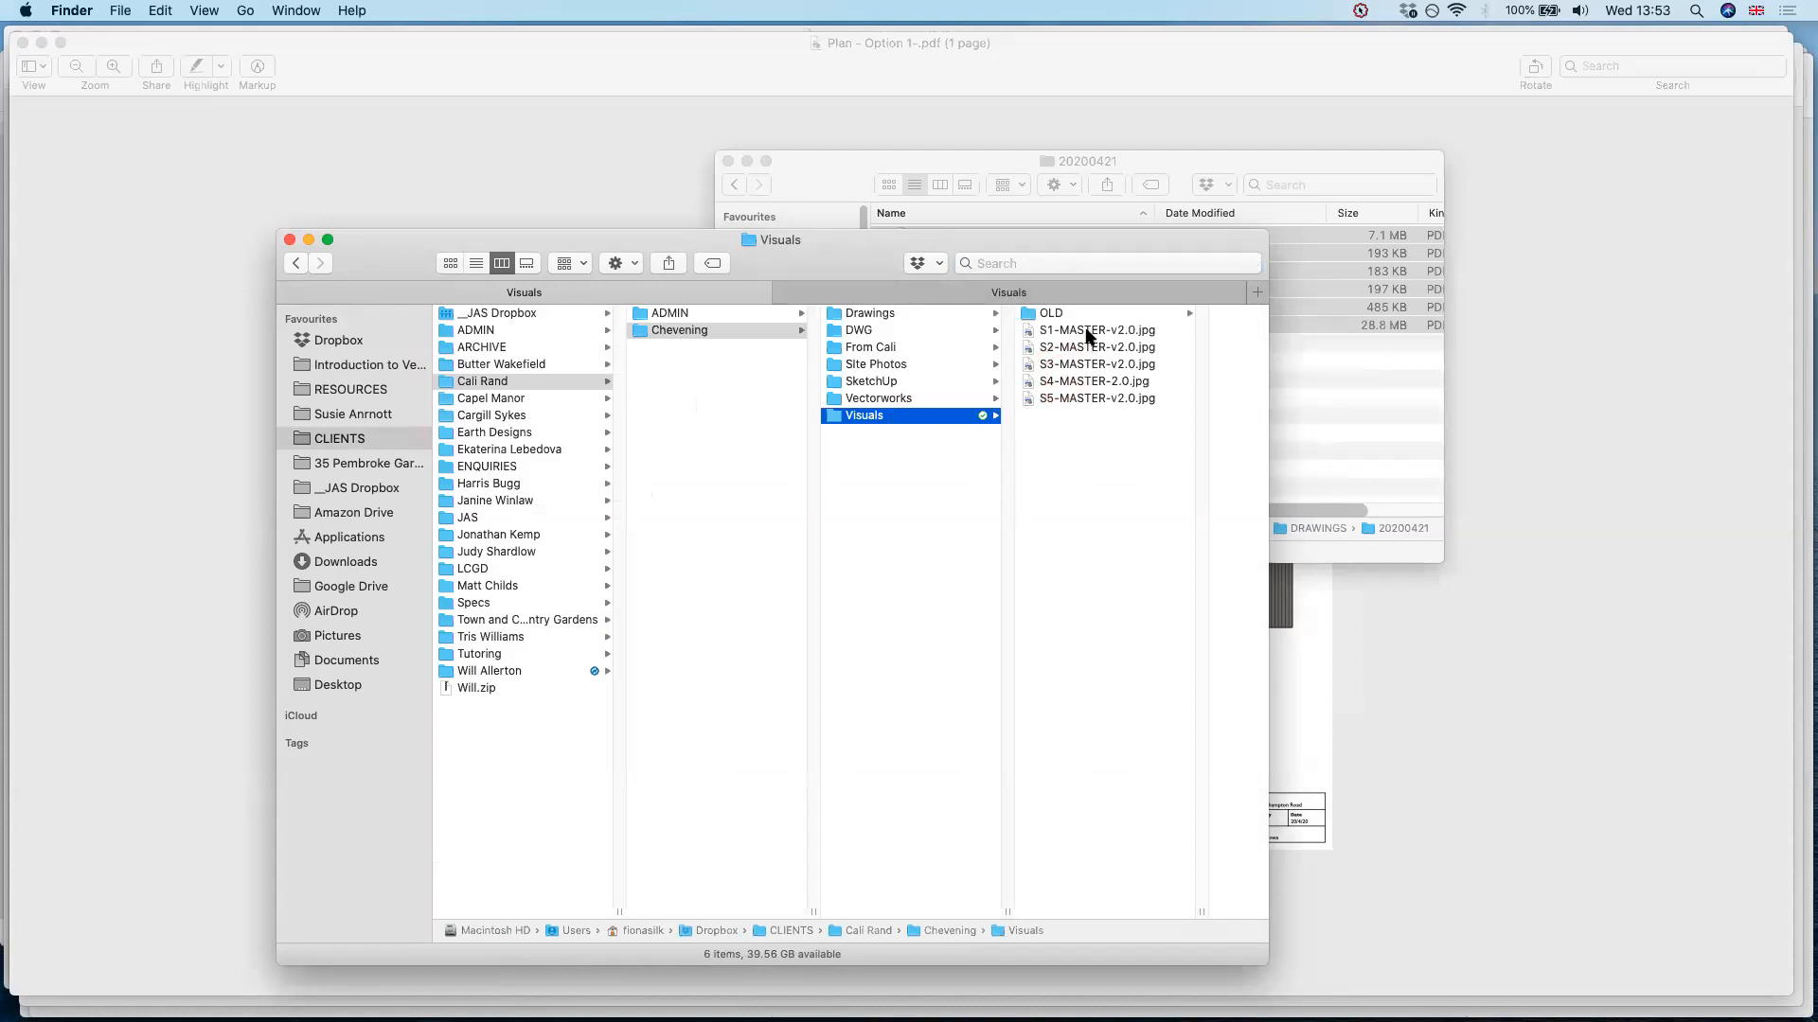
Open the five visuals from S1-MASTER-v2.0.jpg to S5-MASTER-v2.0.jpg in Preview
{"action": "left_click", "coordinate": [1087, 331]}
{"action": "key", "text": "shift+Down"}
{"action": "key", "text": "shift+Down"}
{"action": "key", "text": "shift+Down"}
{"action": "key", "text": "shift+Down"}
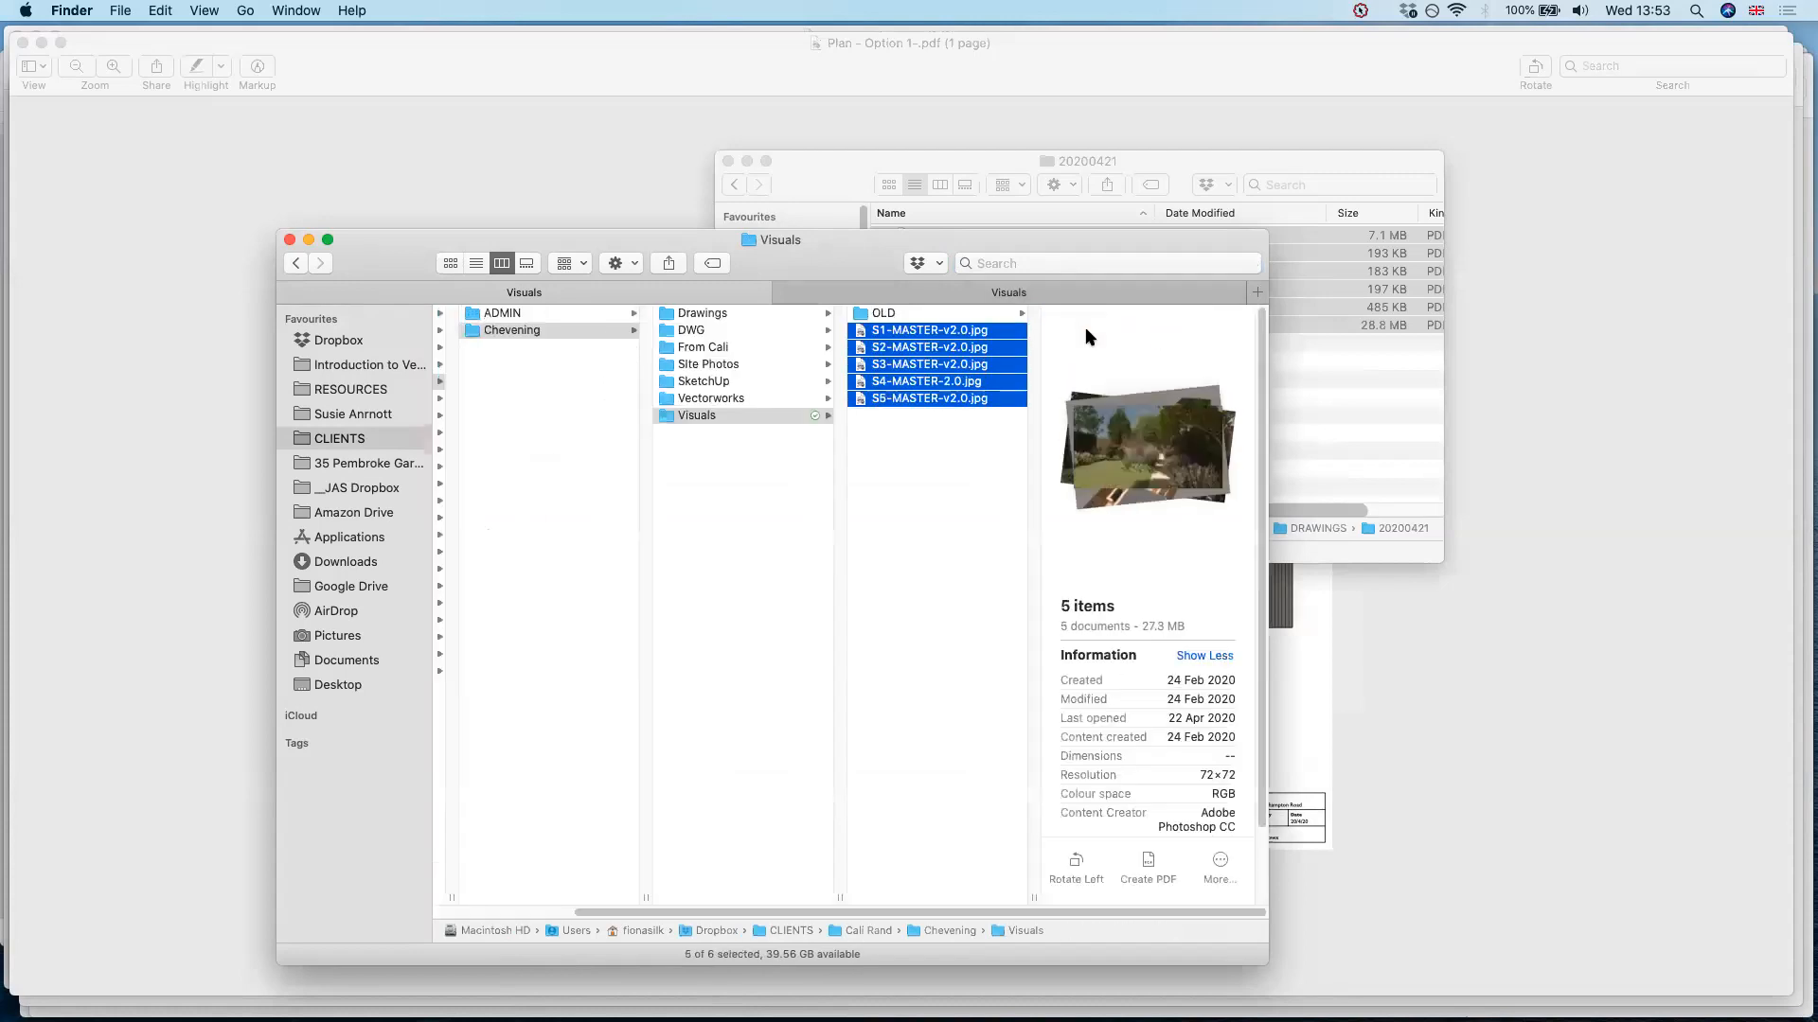
{"action": "right_click", "coordinate": [973, 334]}
{"action": "mouse_move", "coordinate": [1022, 392]}
{"action": "left_click", "coordinate": [1292, 394]}
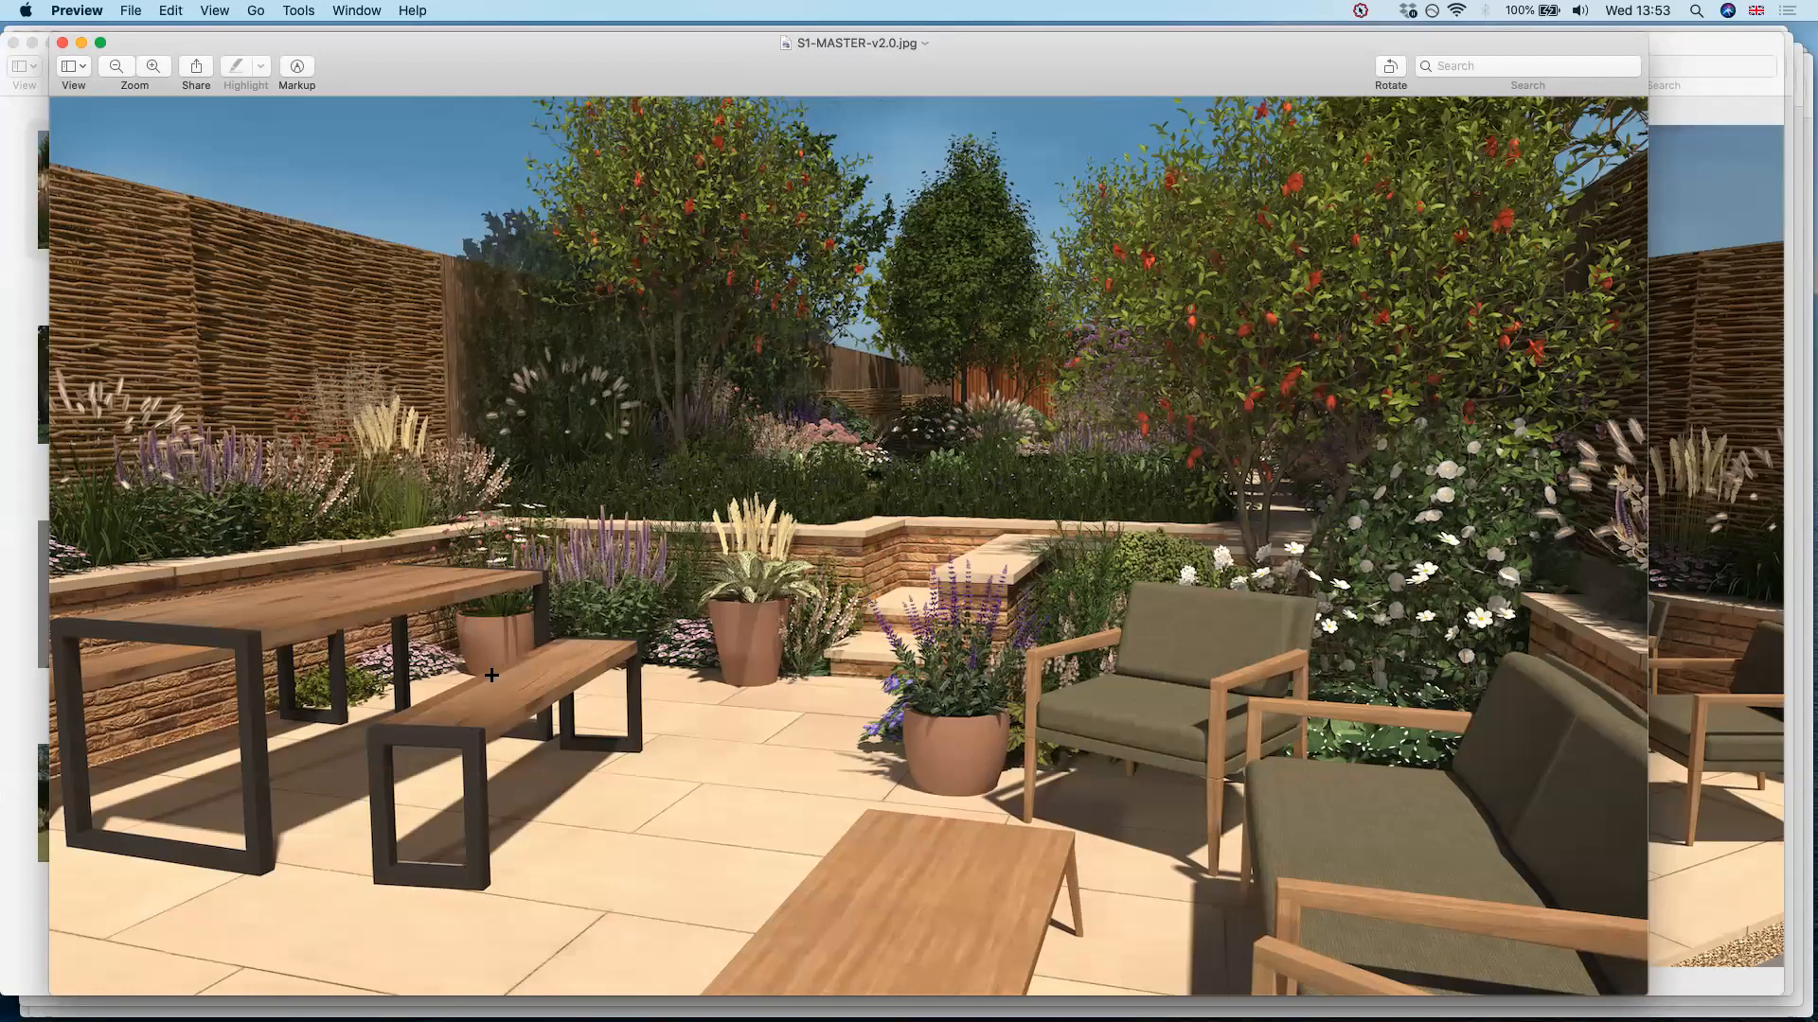
Look closely at the S1-MASTER-v2.0 visual and check the v1.0 images in the OLD folder in Finder
{"action": "key", "text": "super+plus"}
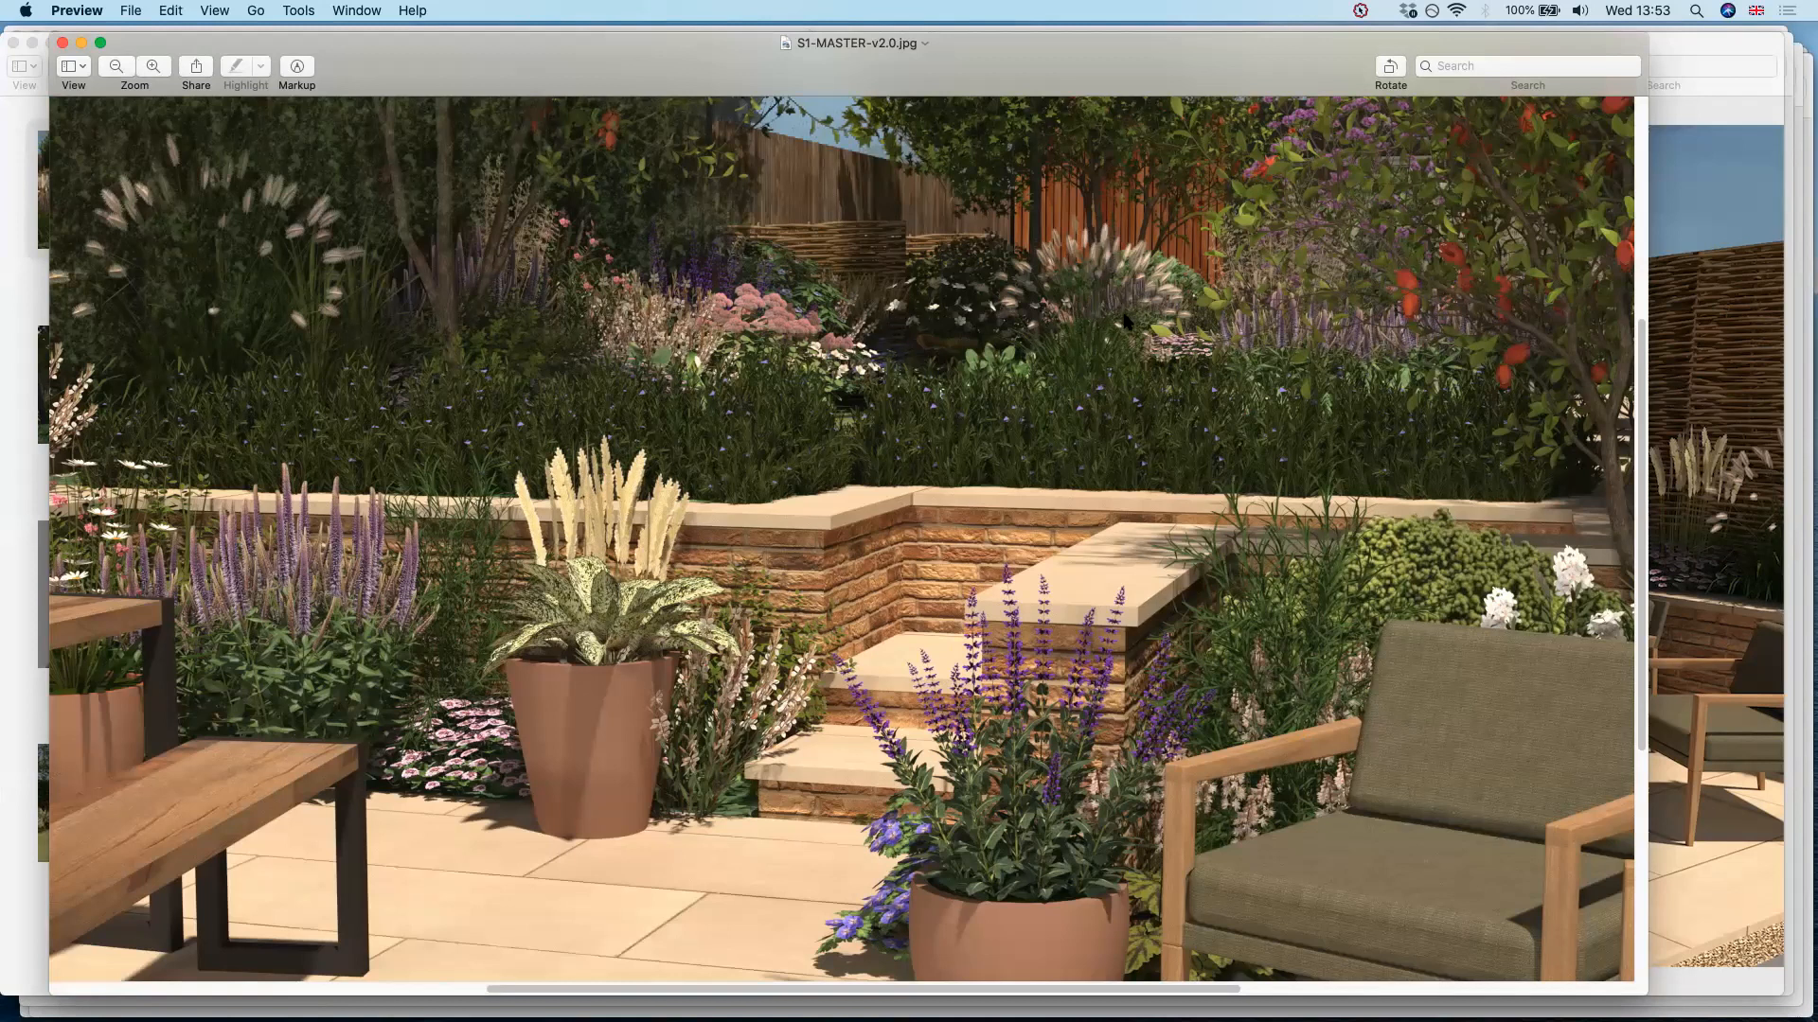
{"action": "key", "text": "super+Tab"}
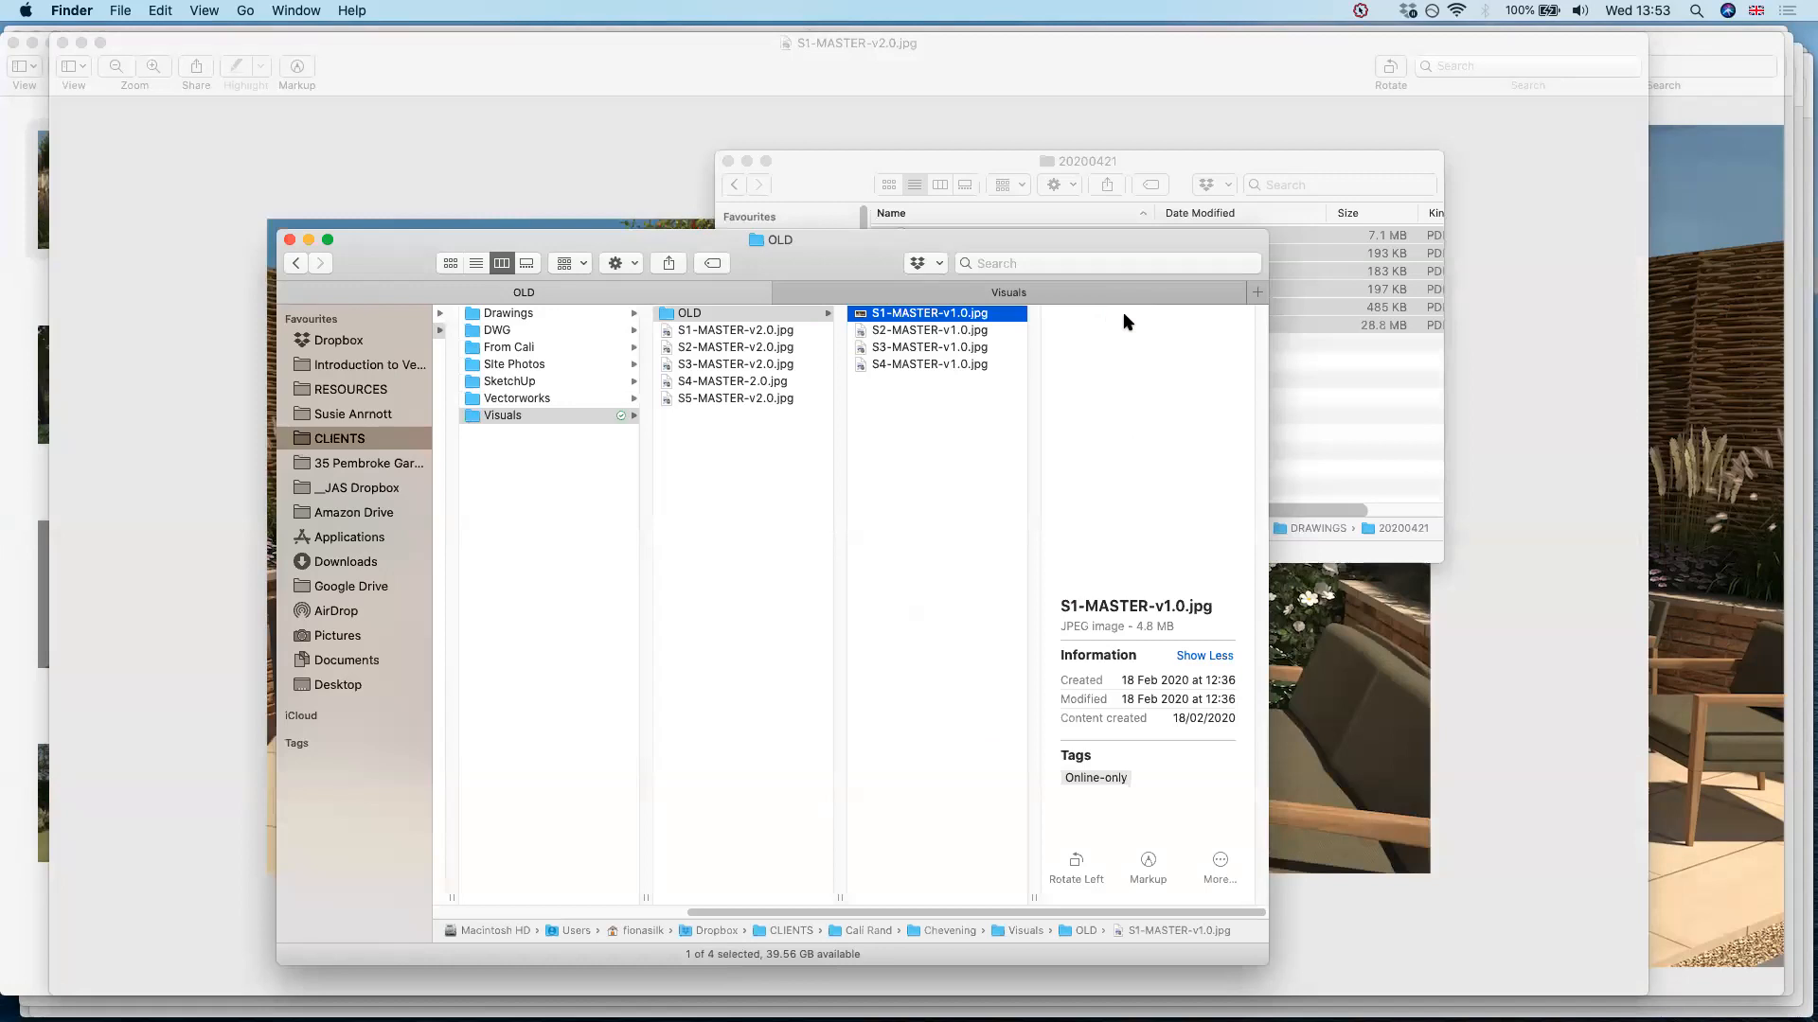
{"action": "key", "text": "Down"}
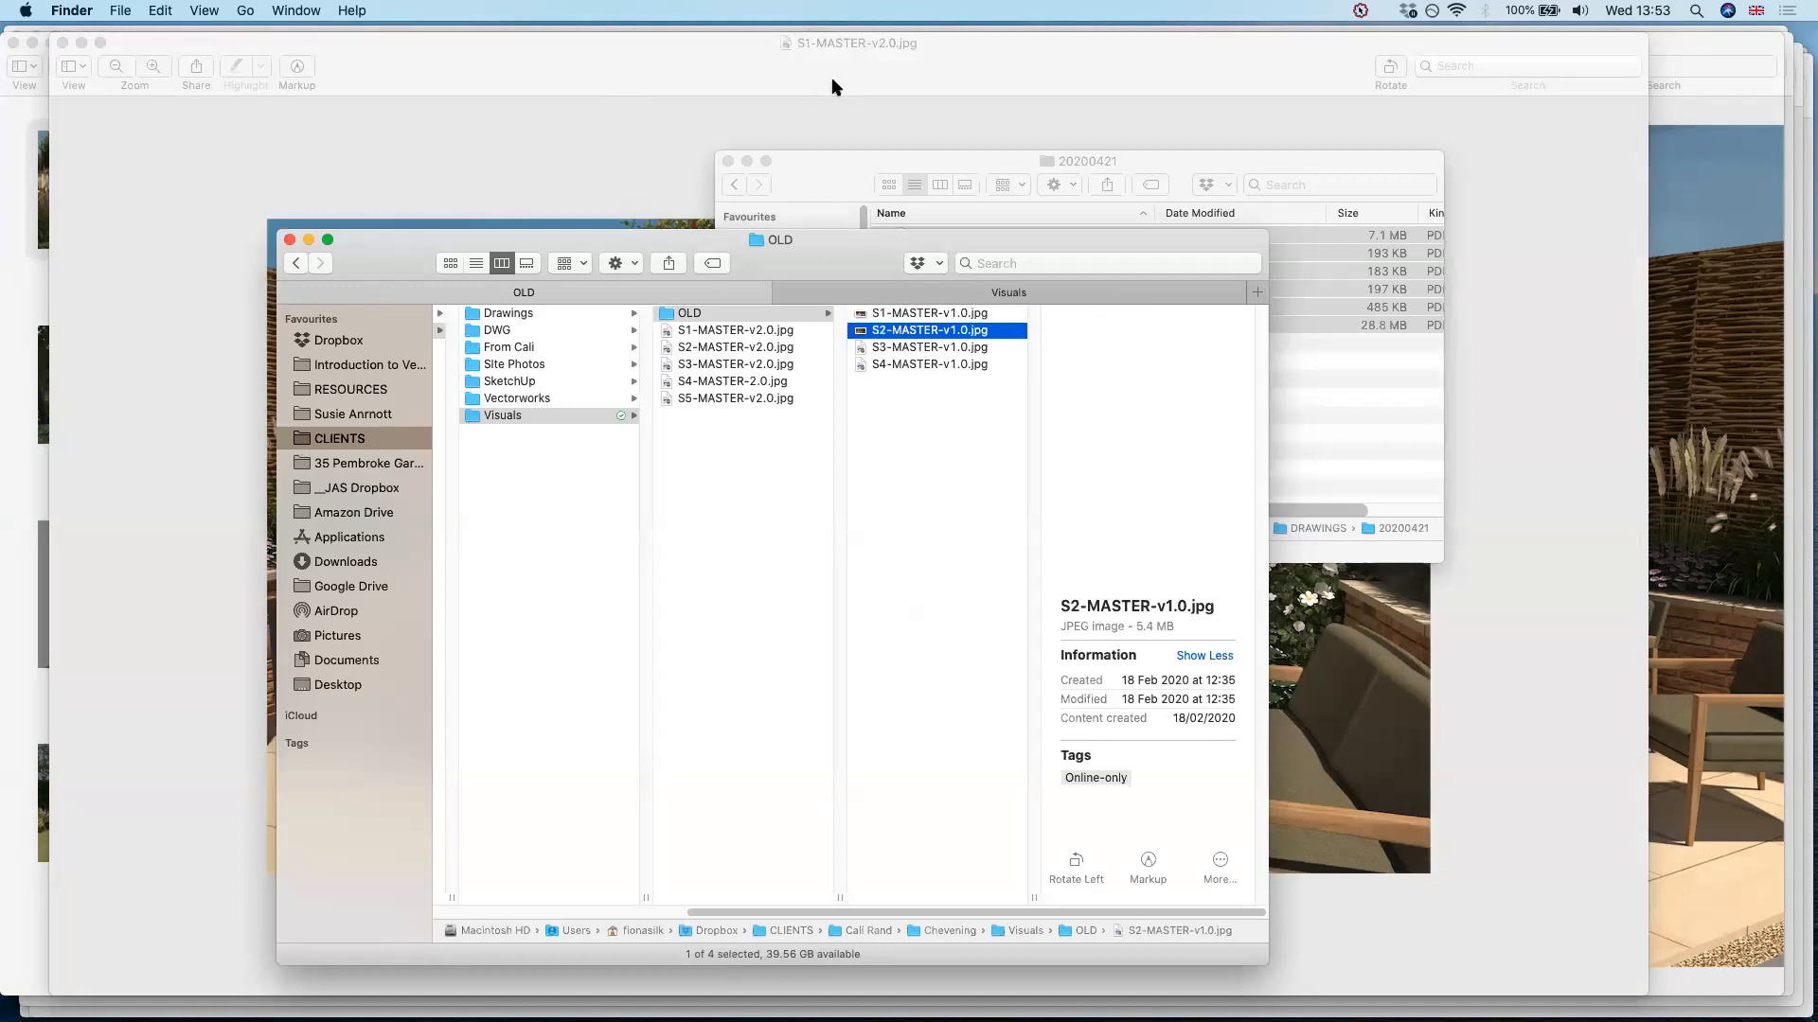
Return to Preview, close the S1-MASTER-v2.0 visual and view S3-MASTER-v2.0
{"action": "left_click", "coordinate": [219, 227]}
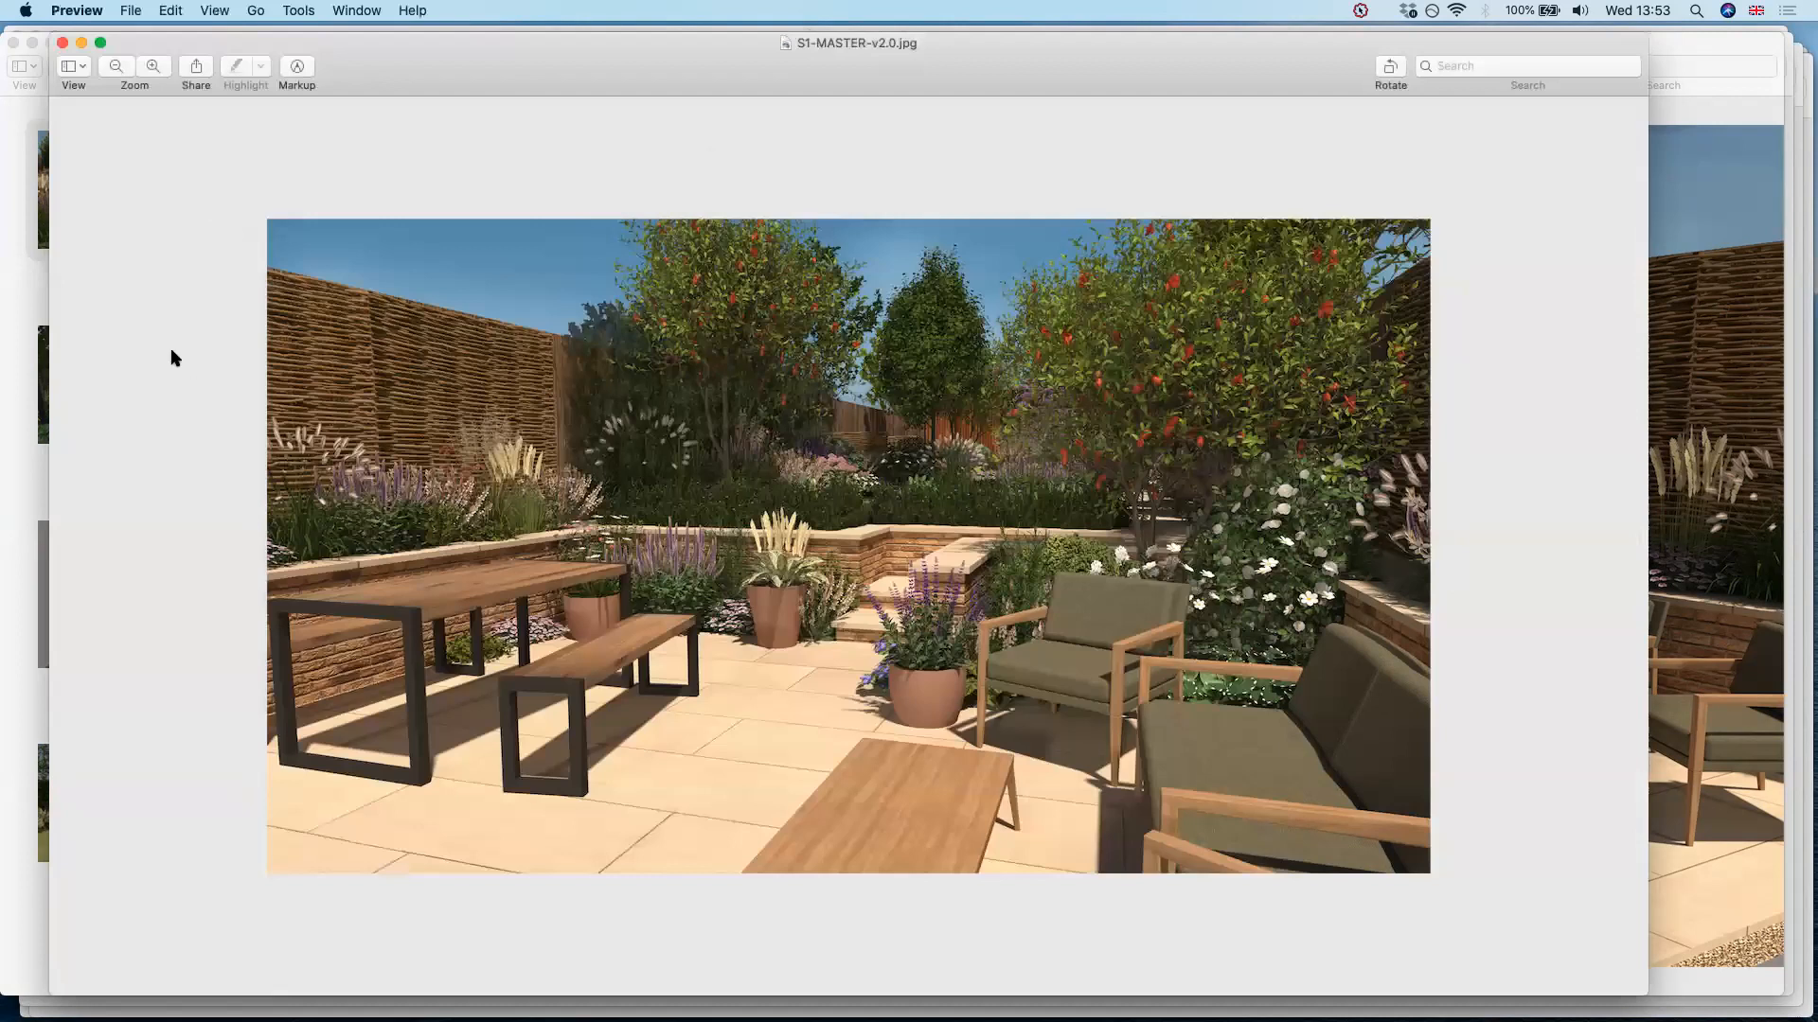
{"action": "key", "text": "super+w"}
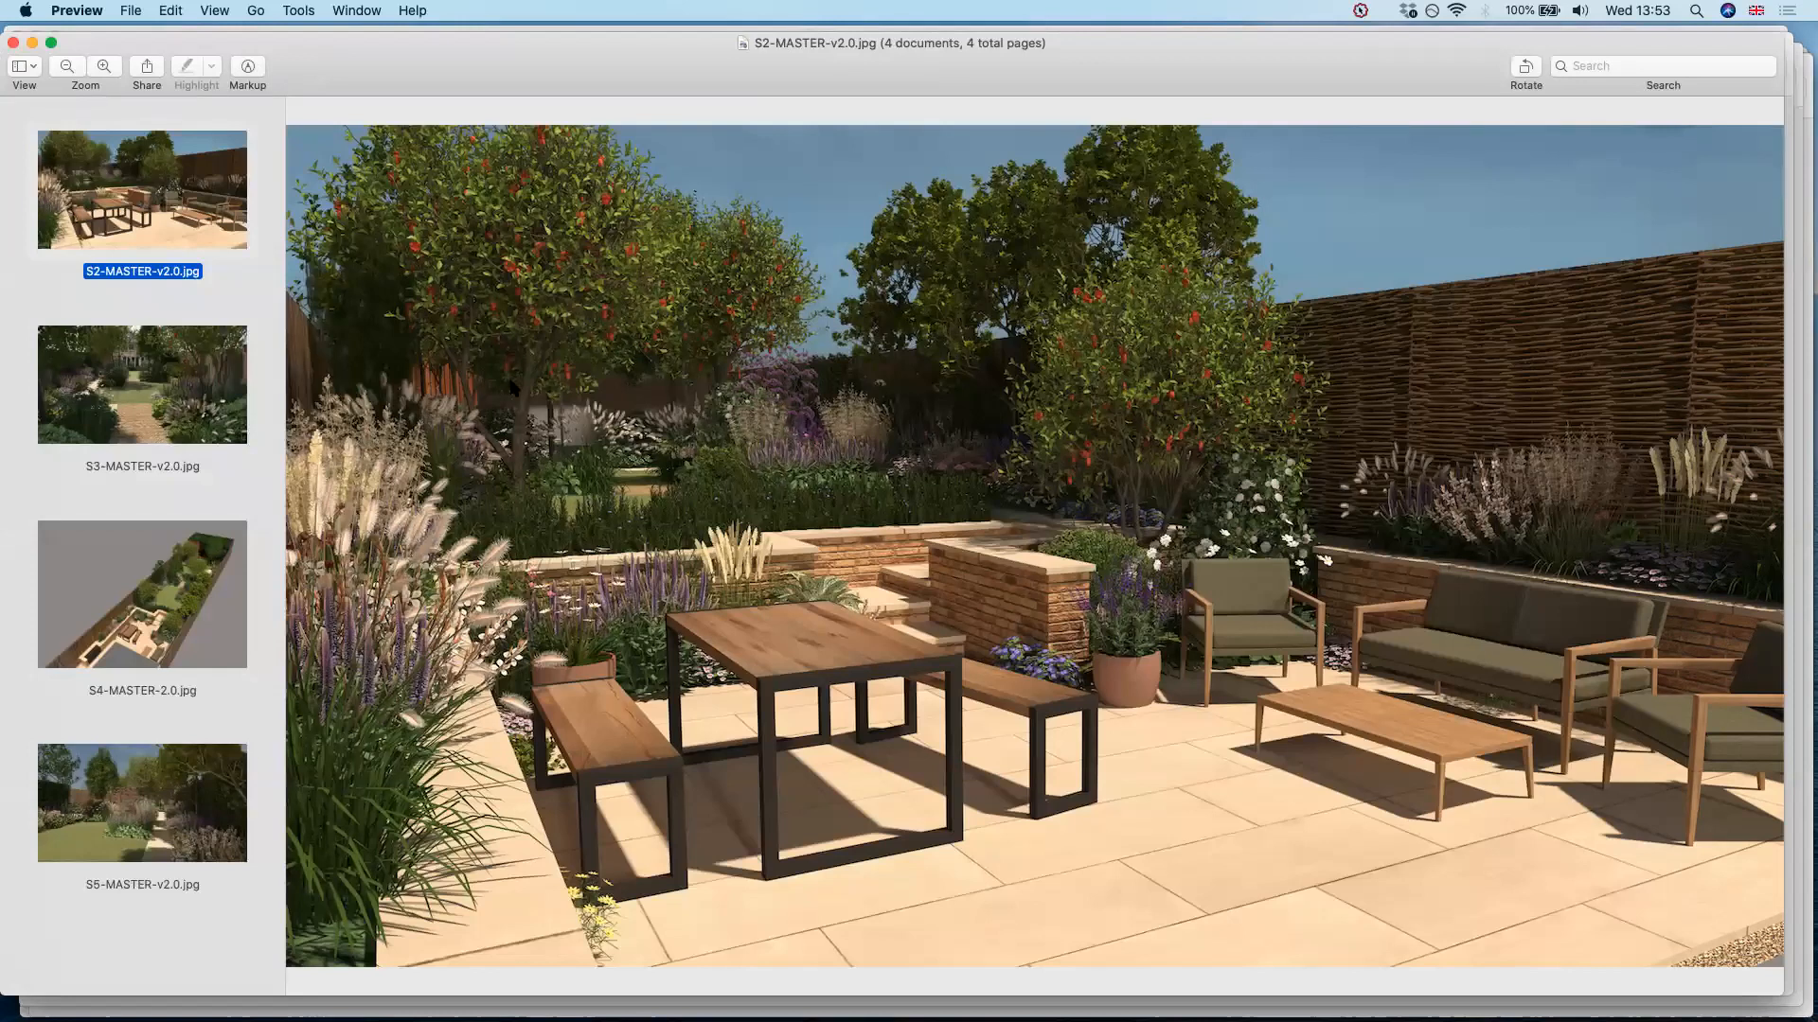
{"action": "key", "text": "Down"}
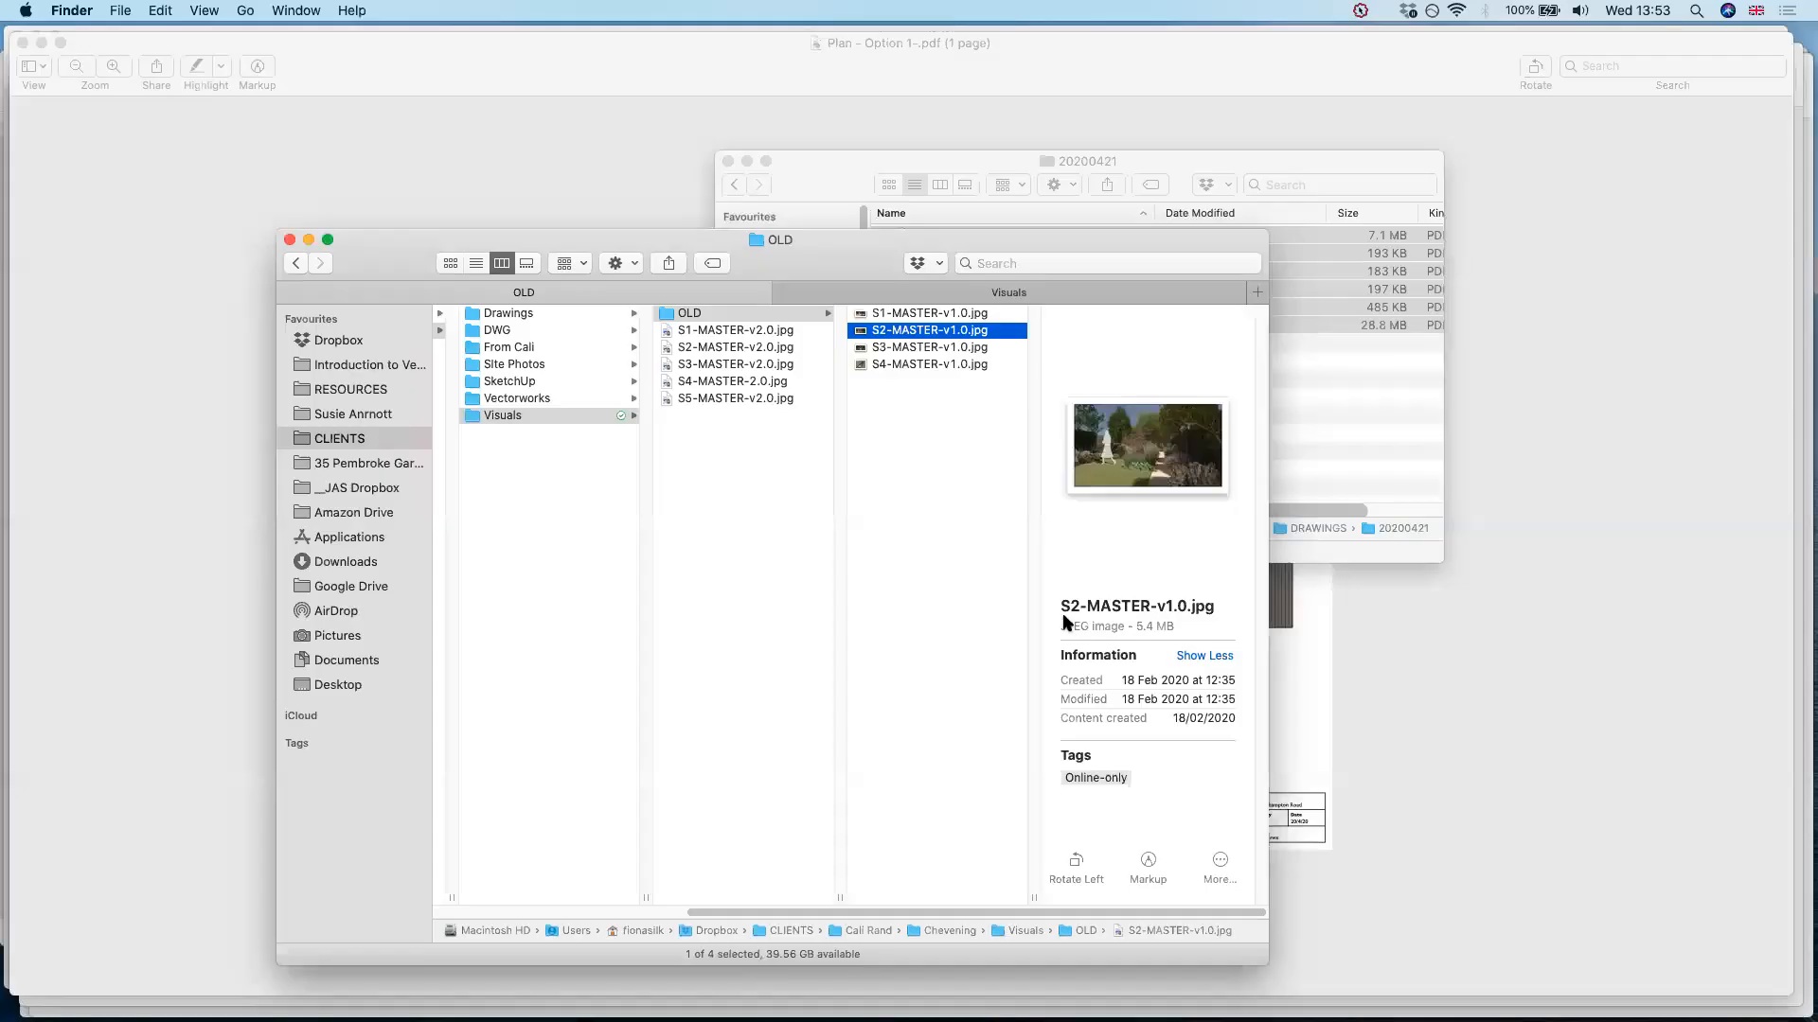
Switch to SketchUp, show scene 2 of the Chevening model and try to start a V-Ray render
{"action": "key", "text": "super+Tab"}
{"action": "key", "text": "super+Tab"}
{"action": "key", "text": "super+Tab"}
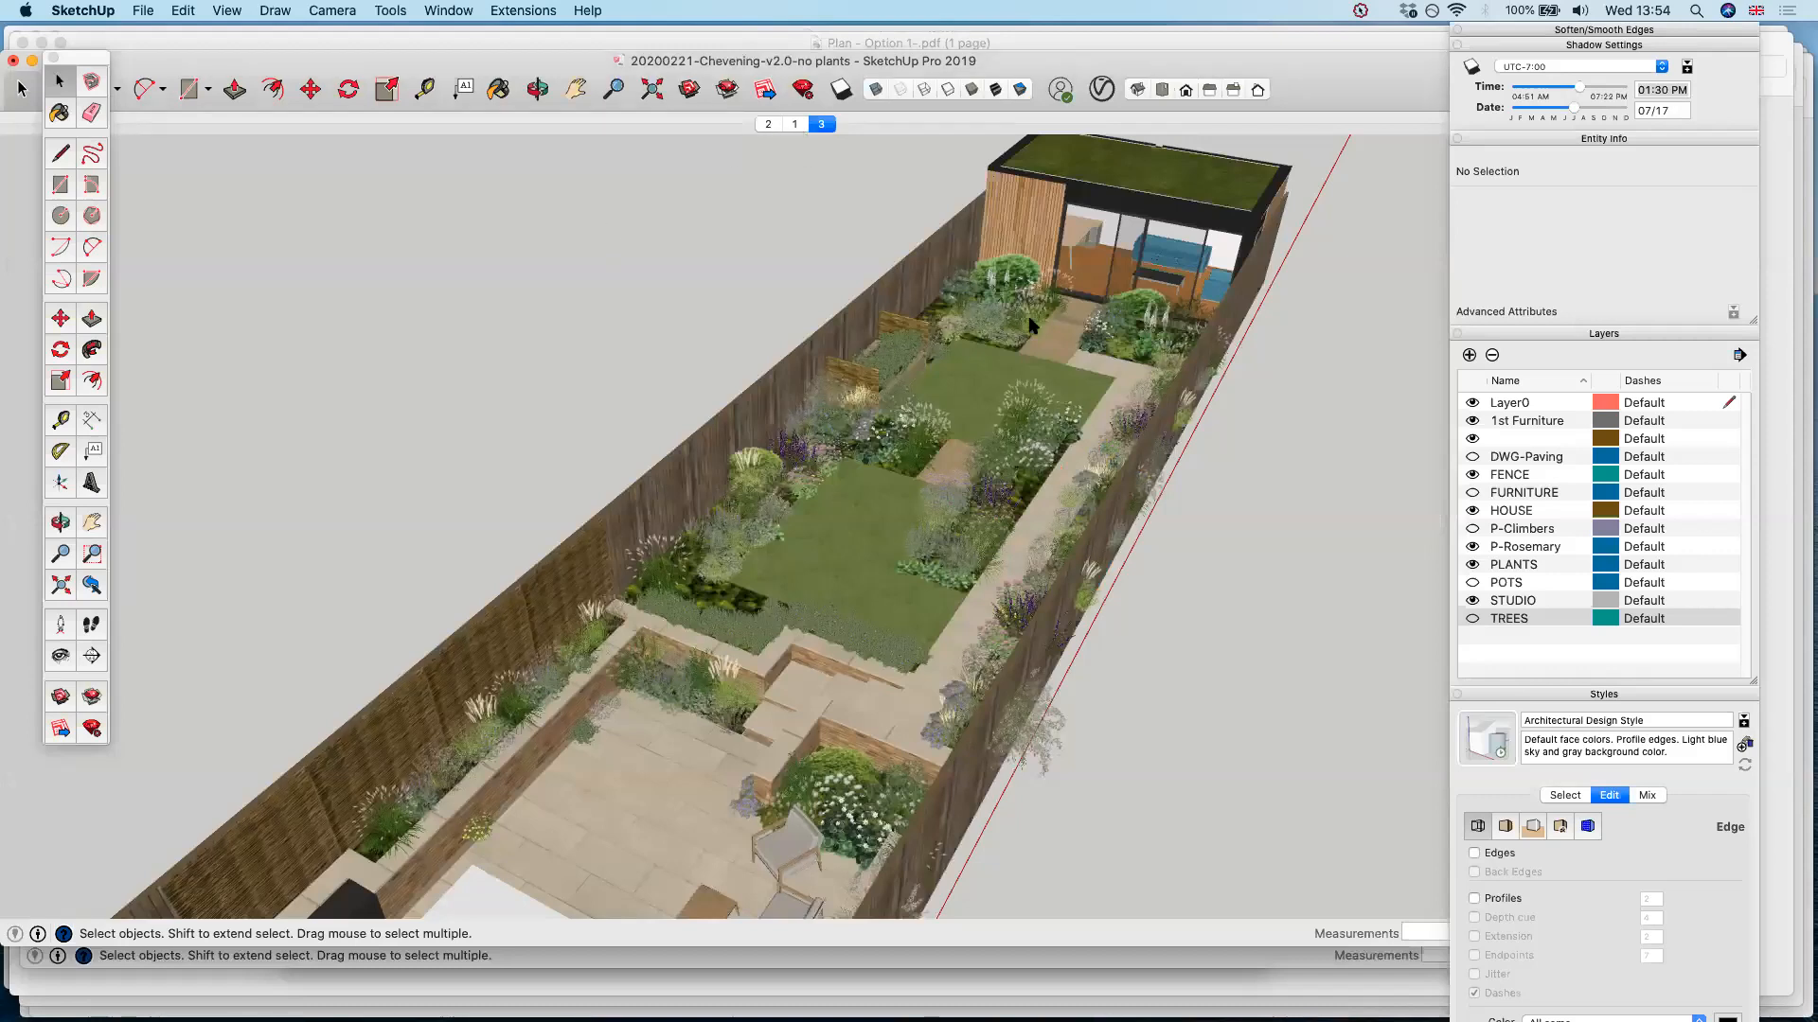
{"action": "left_click", "coordinate": [768, 124]}
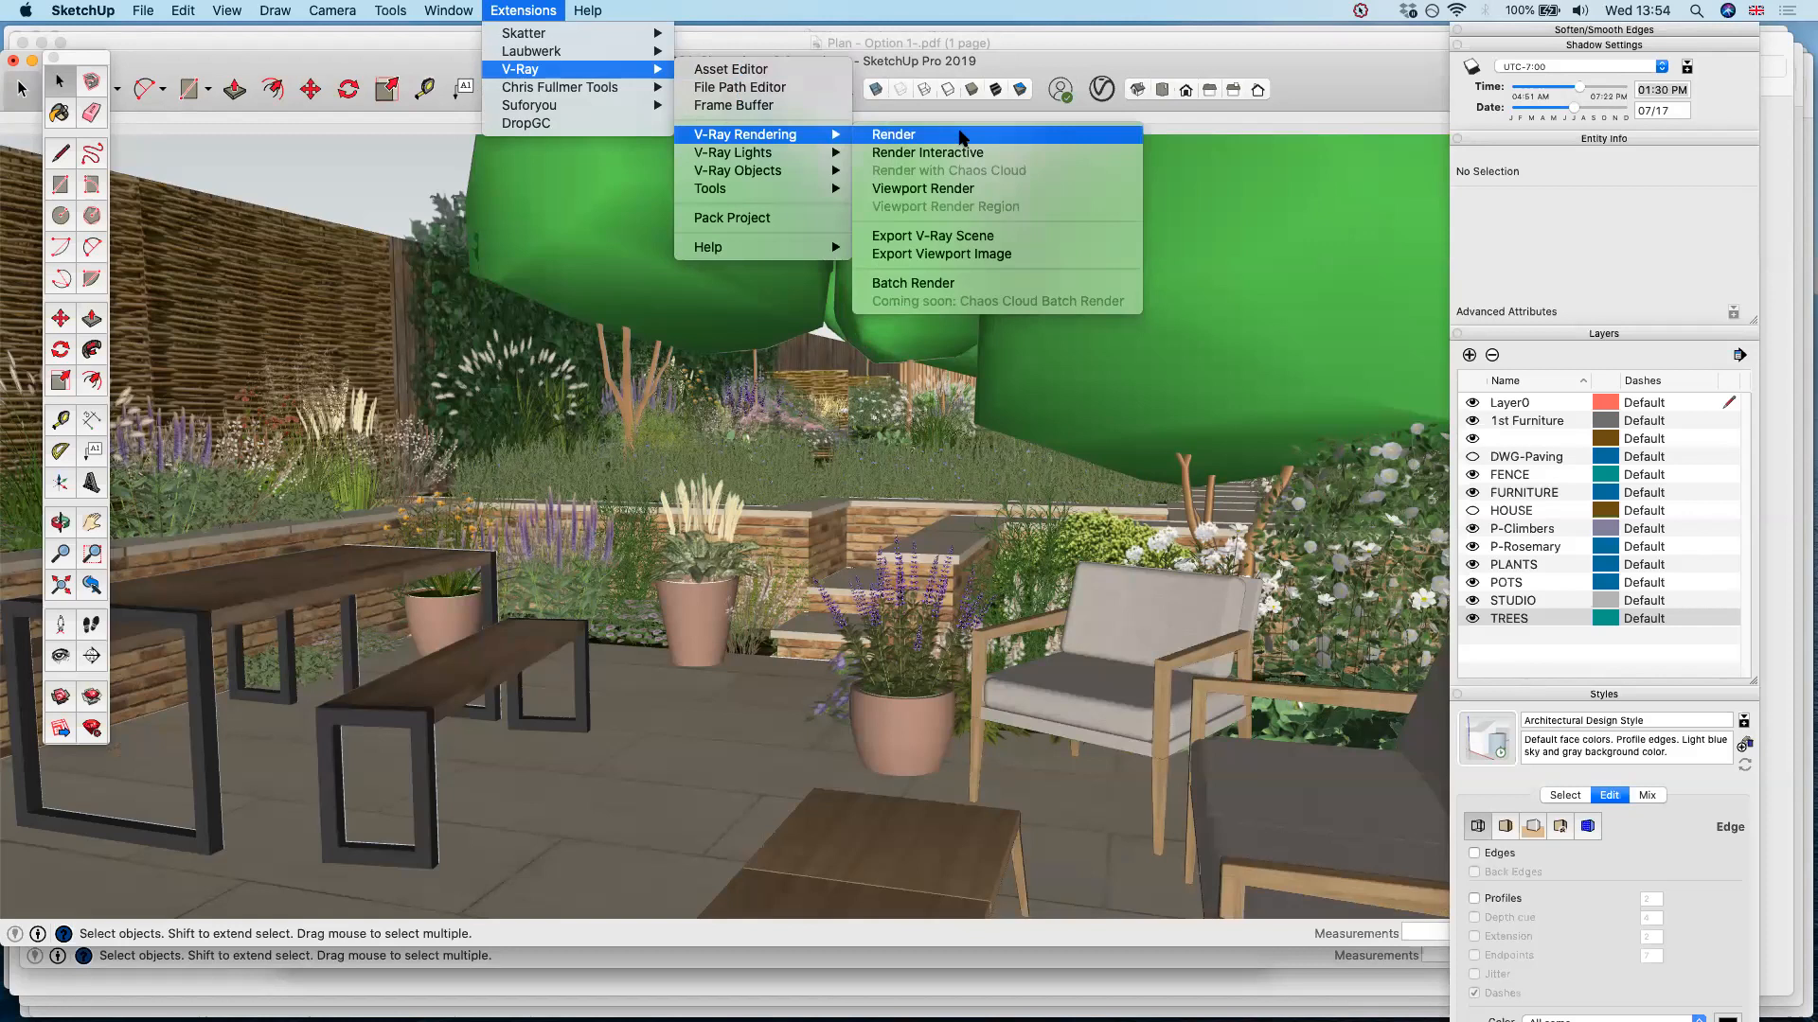
{"action": "left_click", "coordinate": [957, 136]}
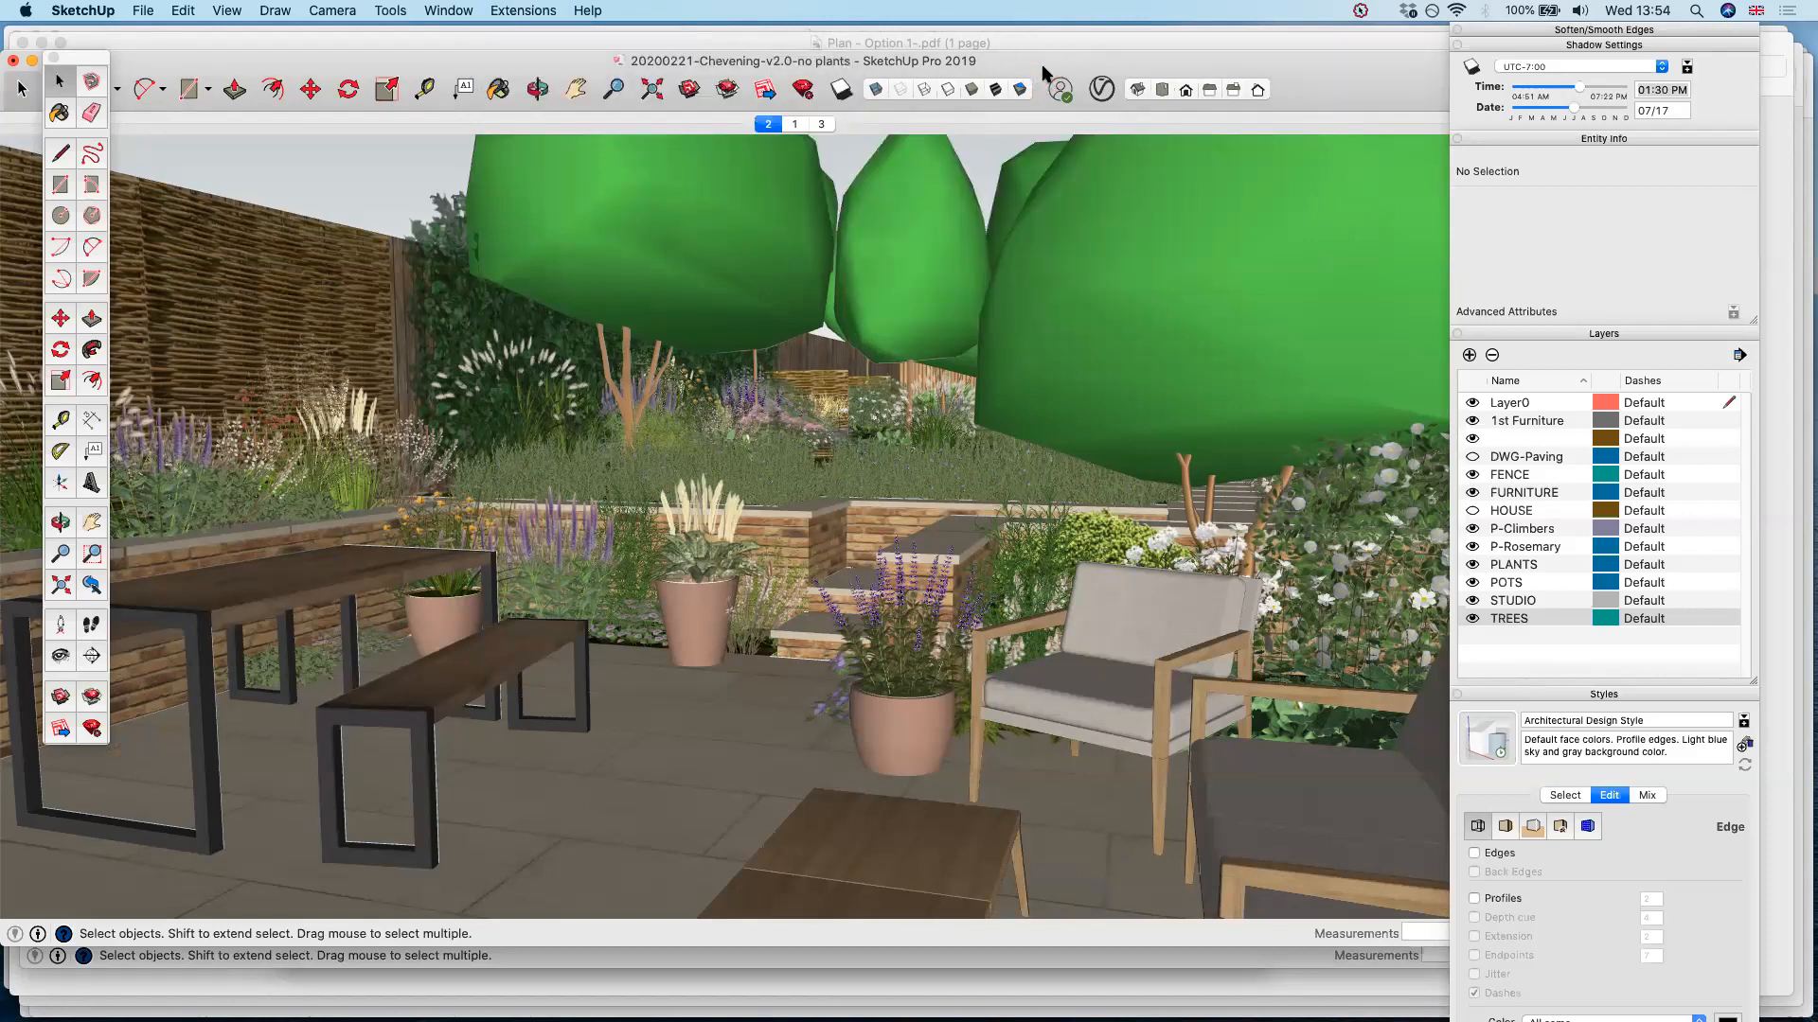
Close the Chevening garden model, discarding its changes
{"action": "key", "text": "super+w"}
{"action": "left_click", "coordinate": [761, 217]}
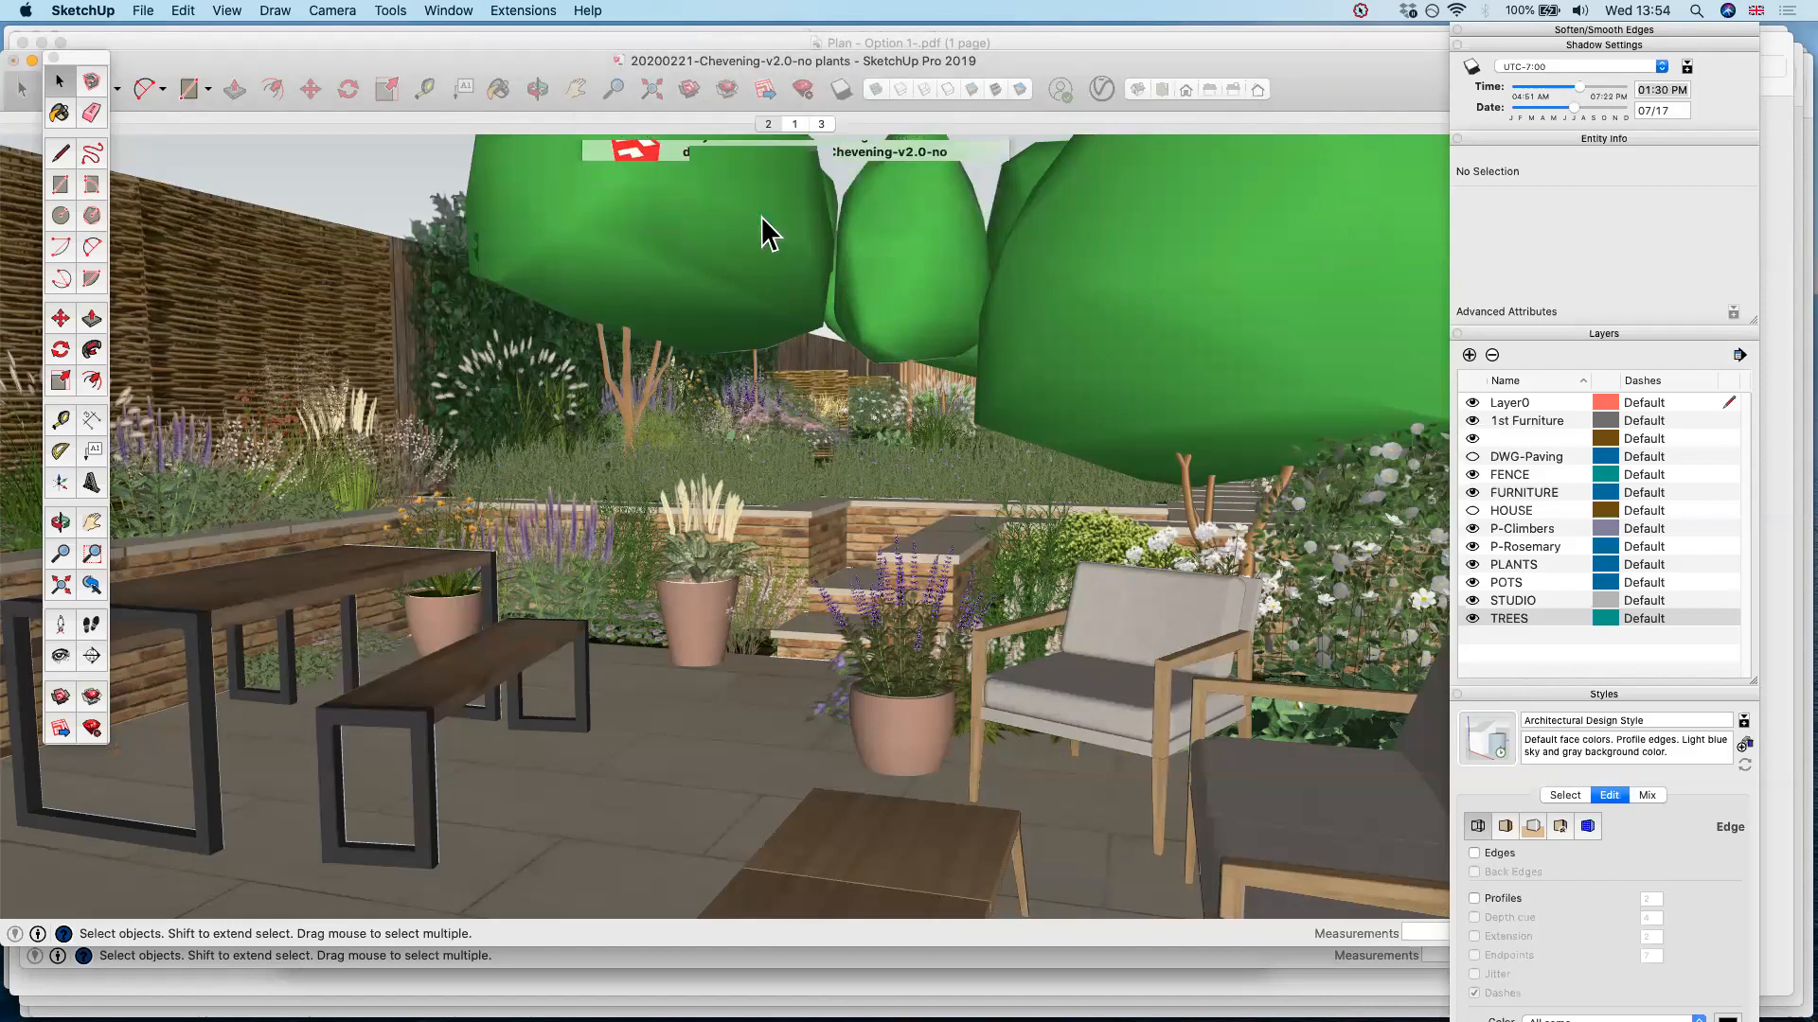
{"action": "left_click", "coordinate": [1286, 344]}
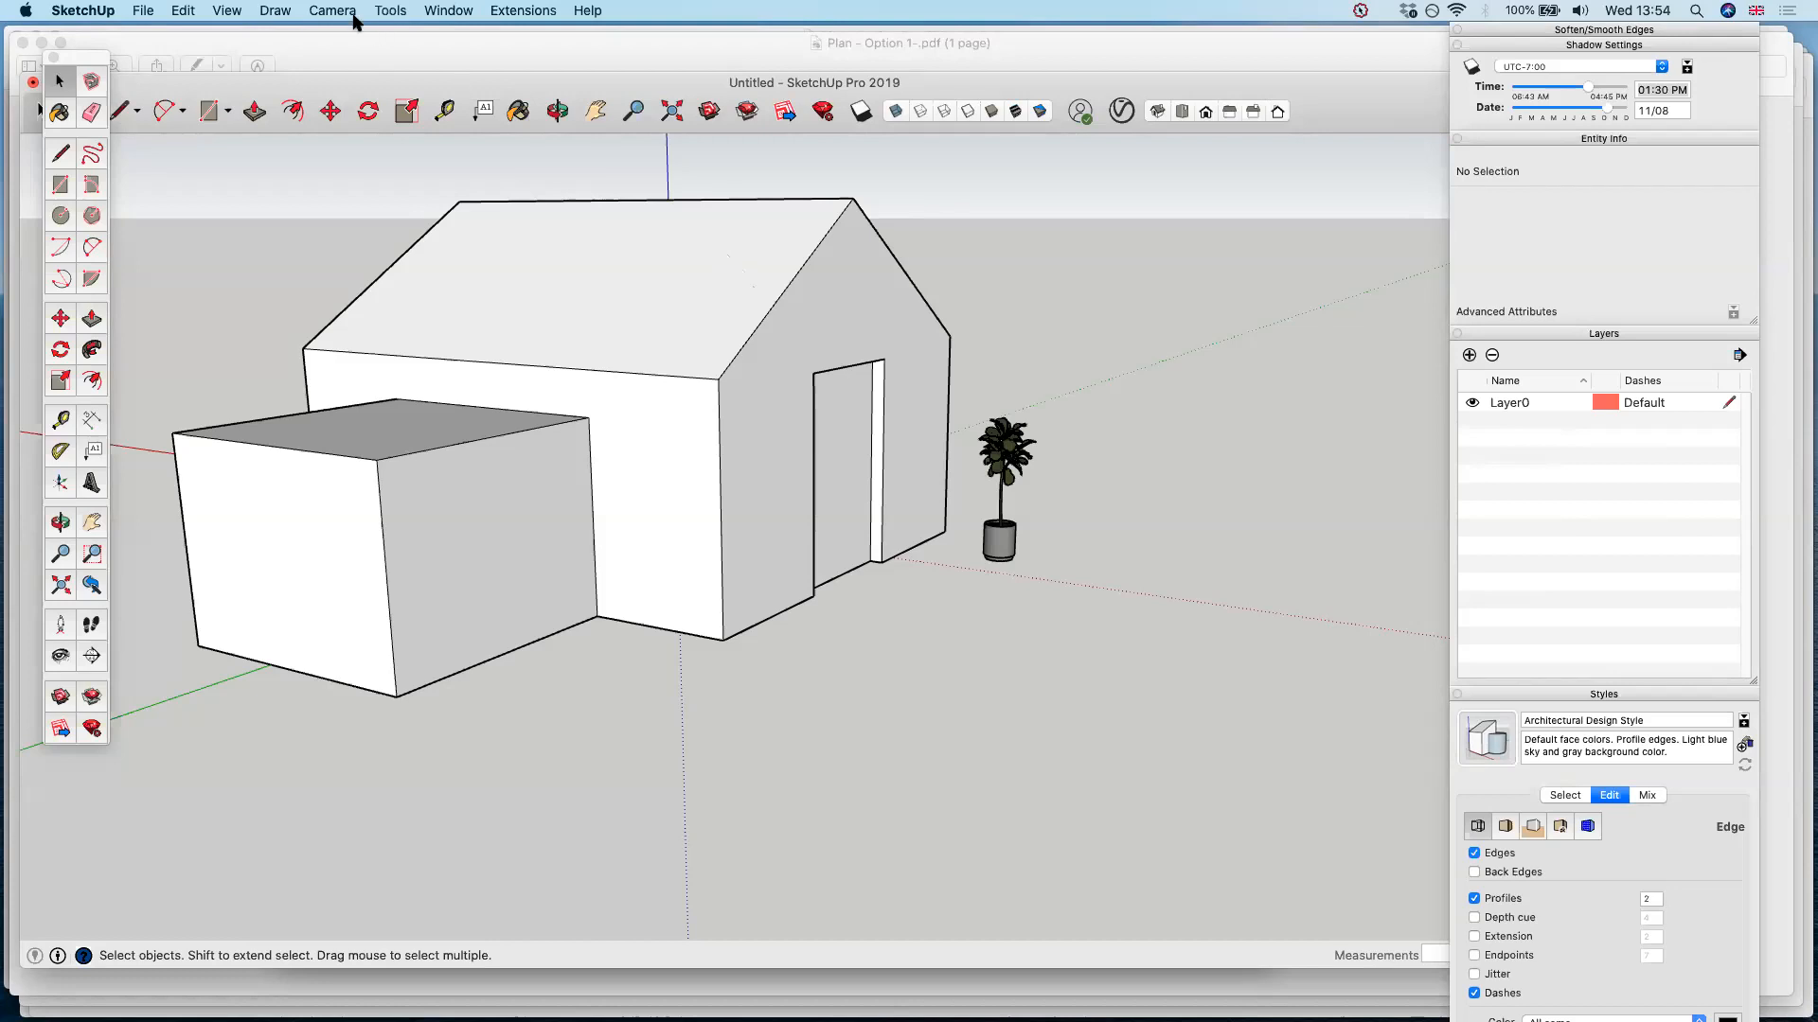
{"action": "left_click", "coordinate": [143, 10]}
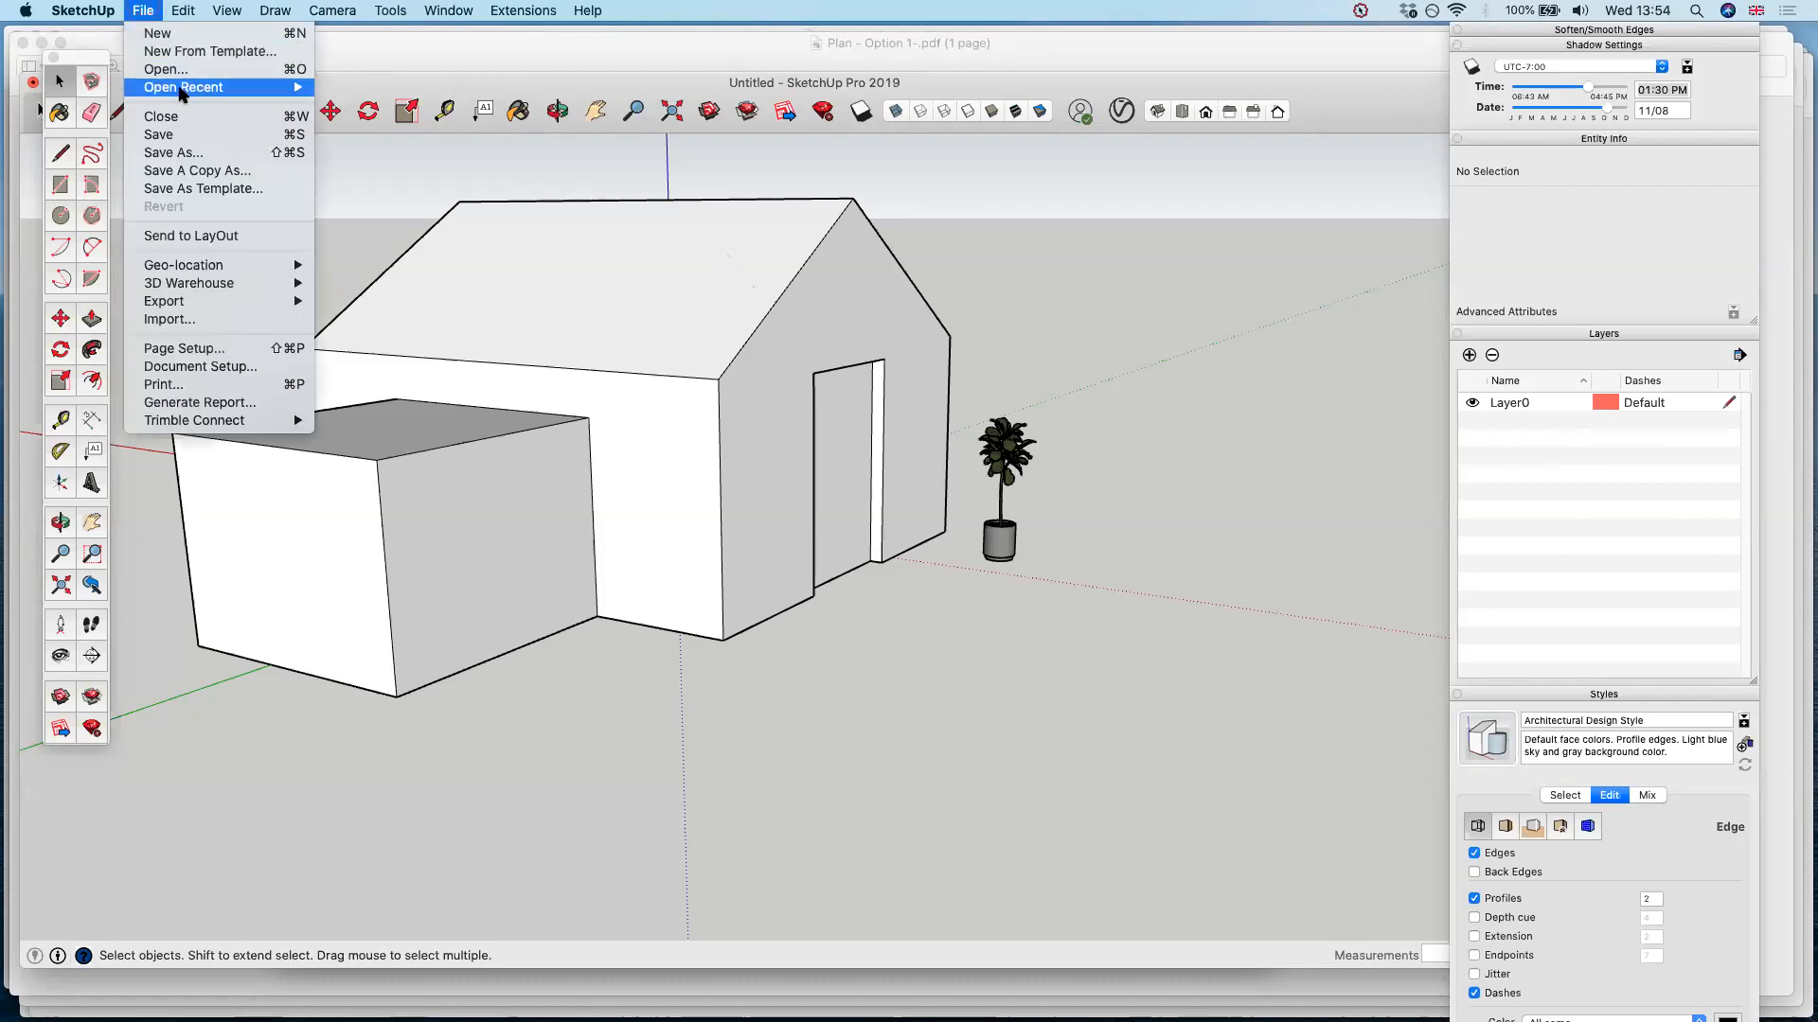
{"action": "mouse_move", "coordinate": [182, 92]}
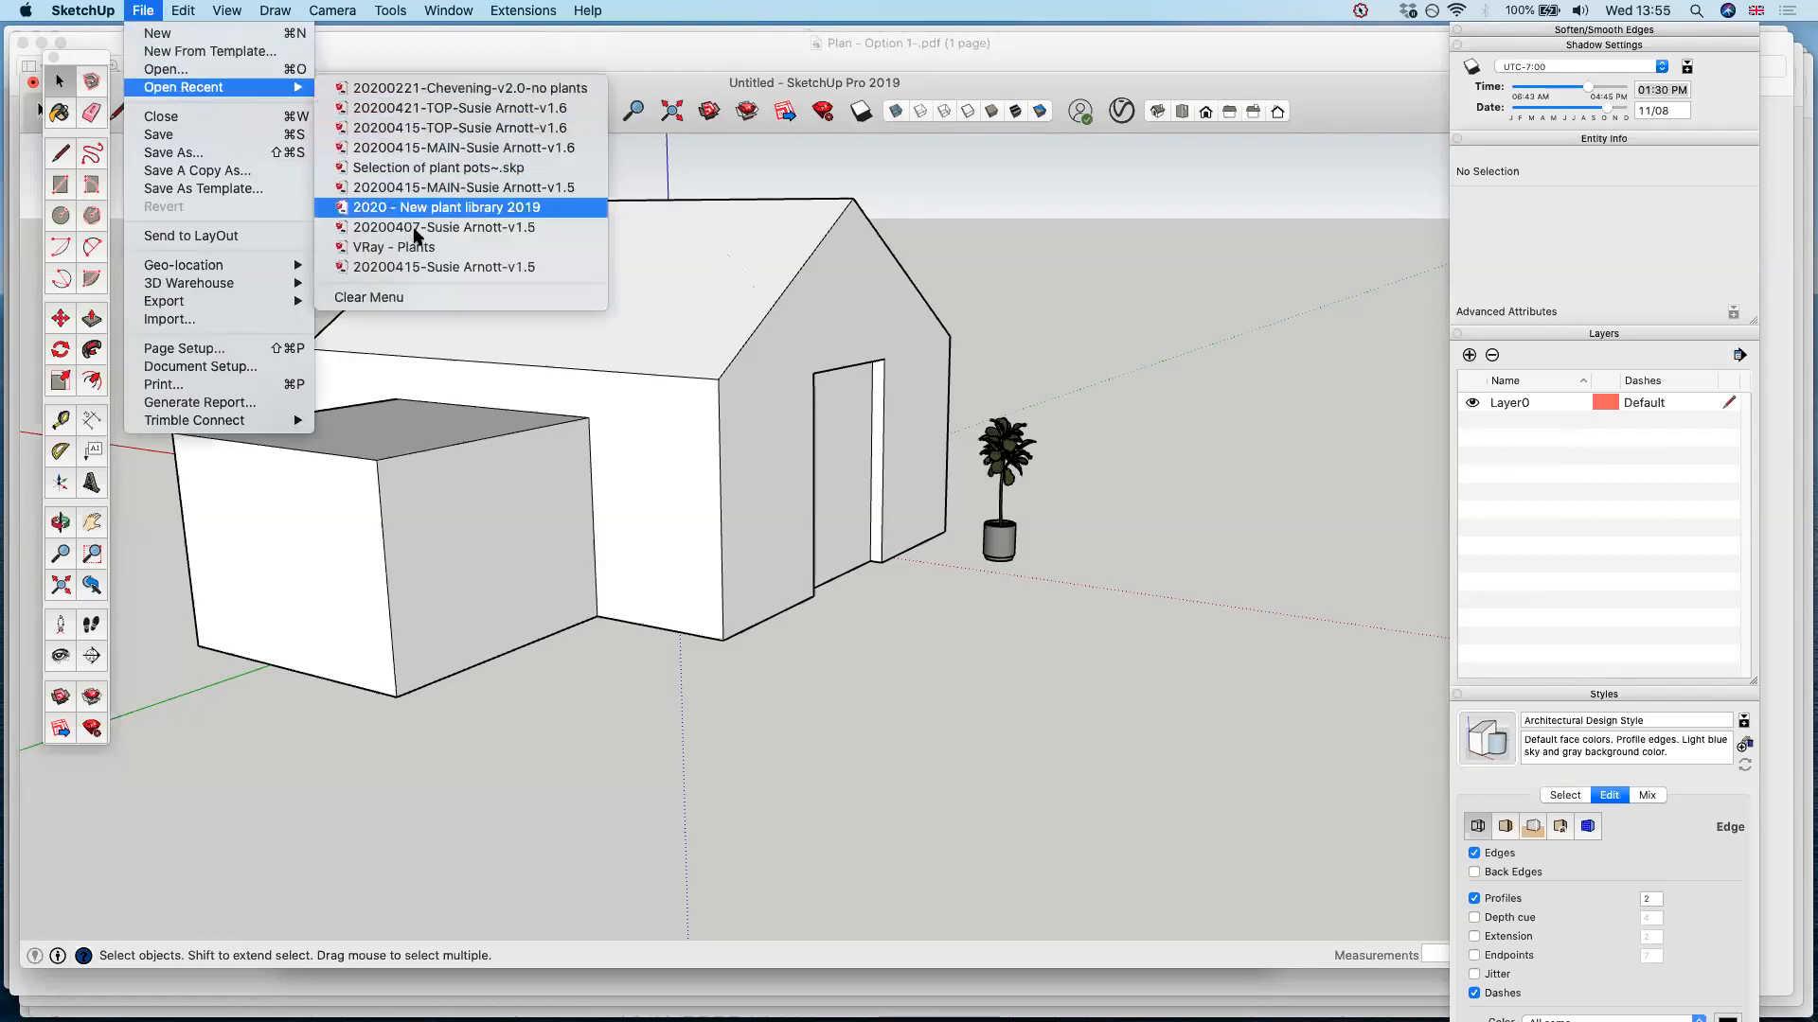
{"action": "left_click", "coordinate": [712, 85]}
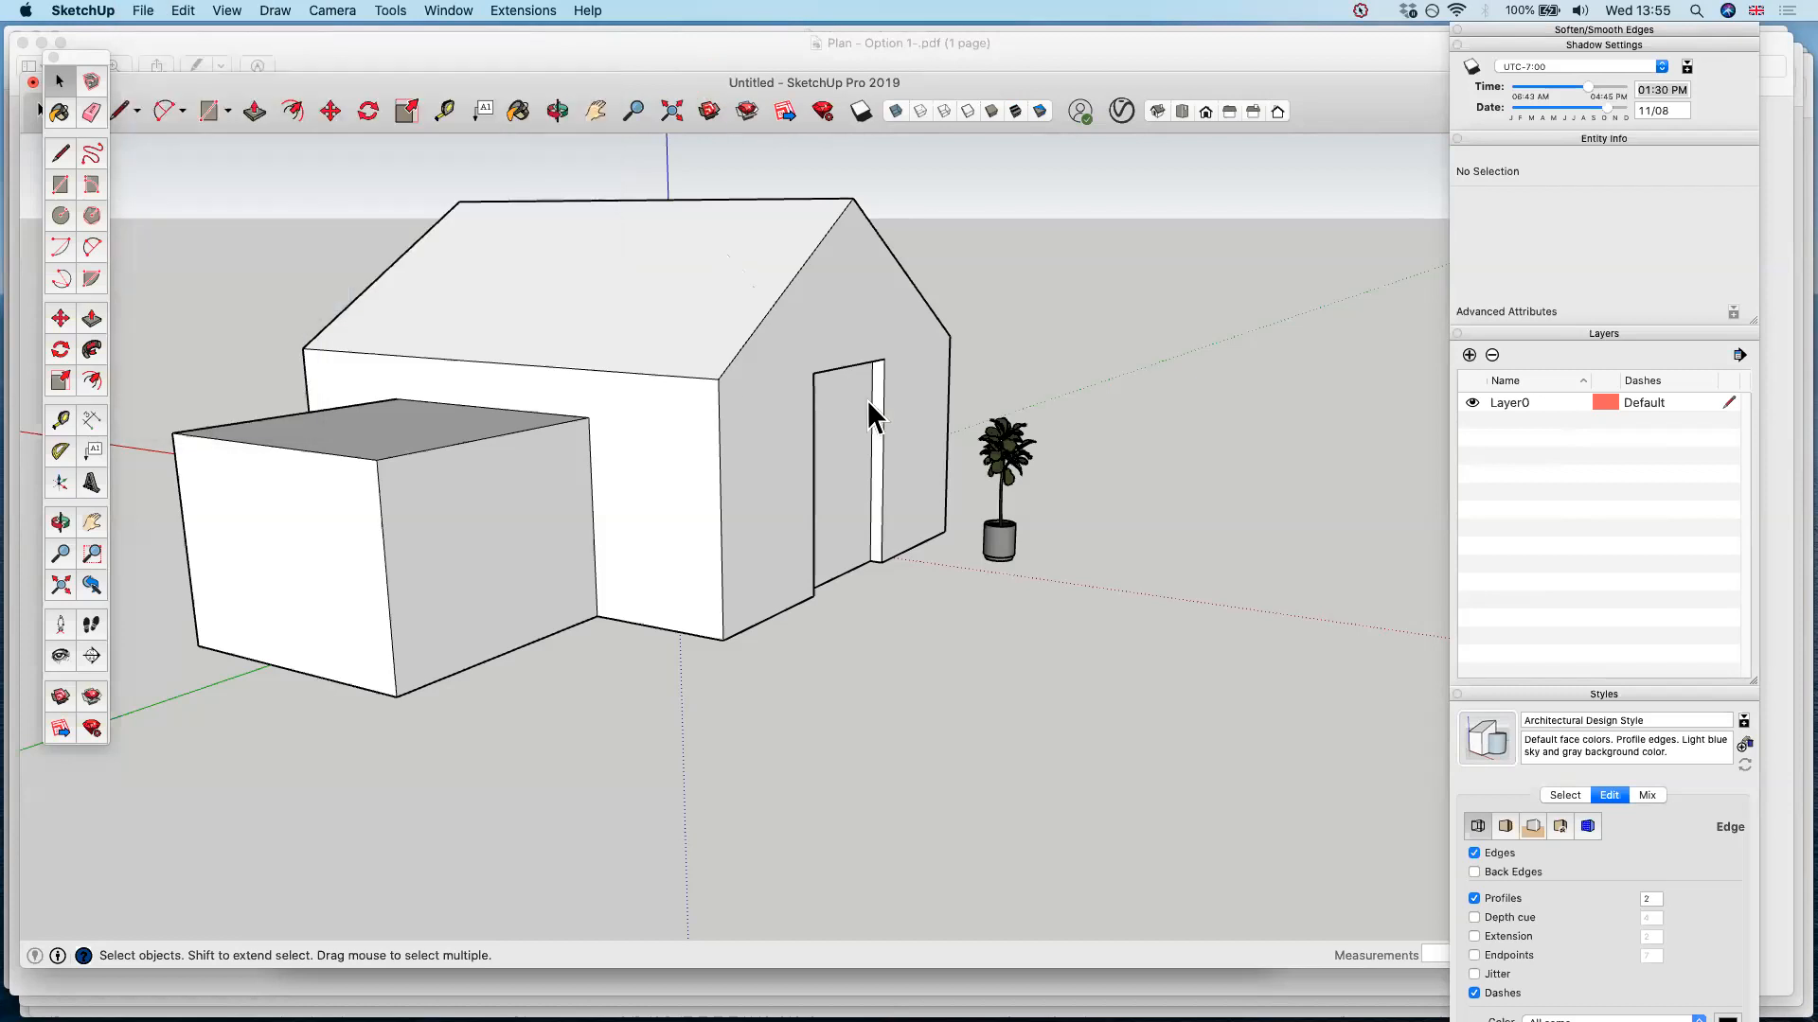
Show the house model from the top in parallel projection
{"action": "middle_click_drag", "start_coordinate": [918, 439], "coordinate": [978, 458]}
{"action": "scroll", "coordinate": [975, 451], "scroll_direction": "down", "scroll_amount": 5}
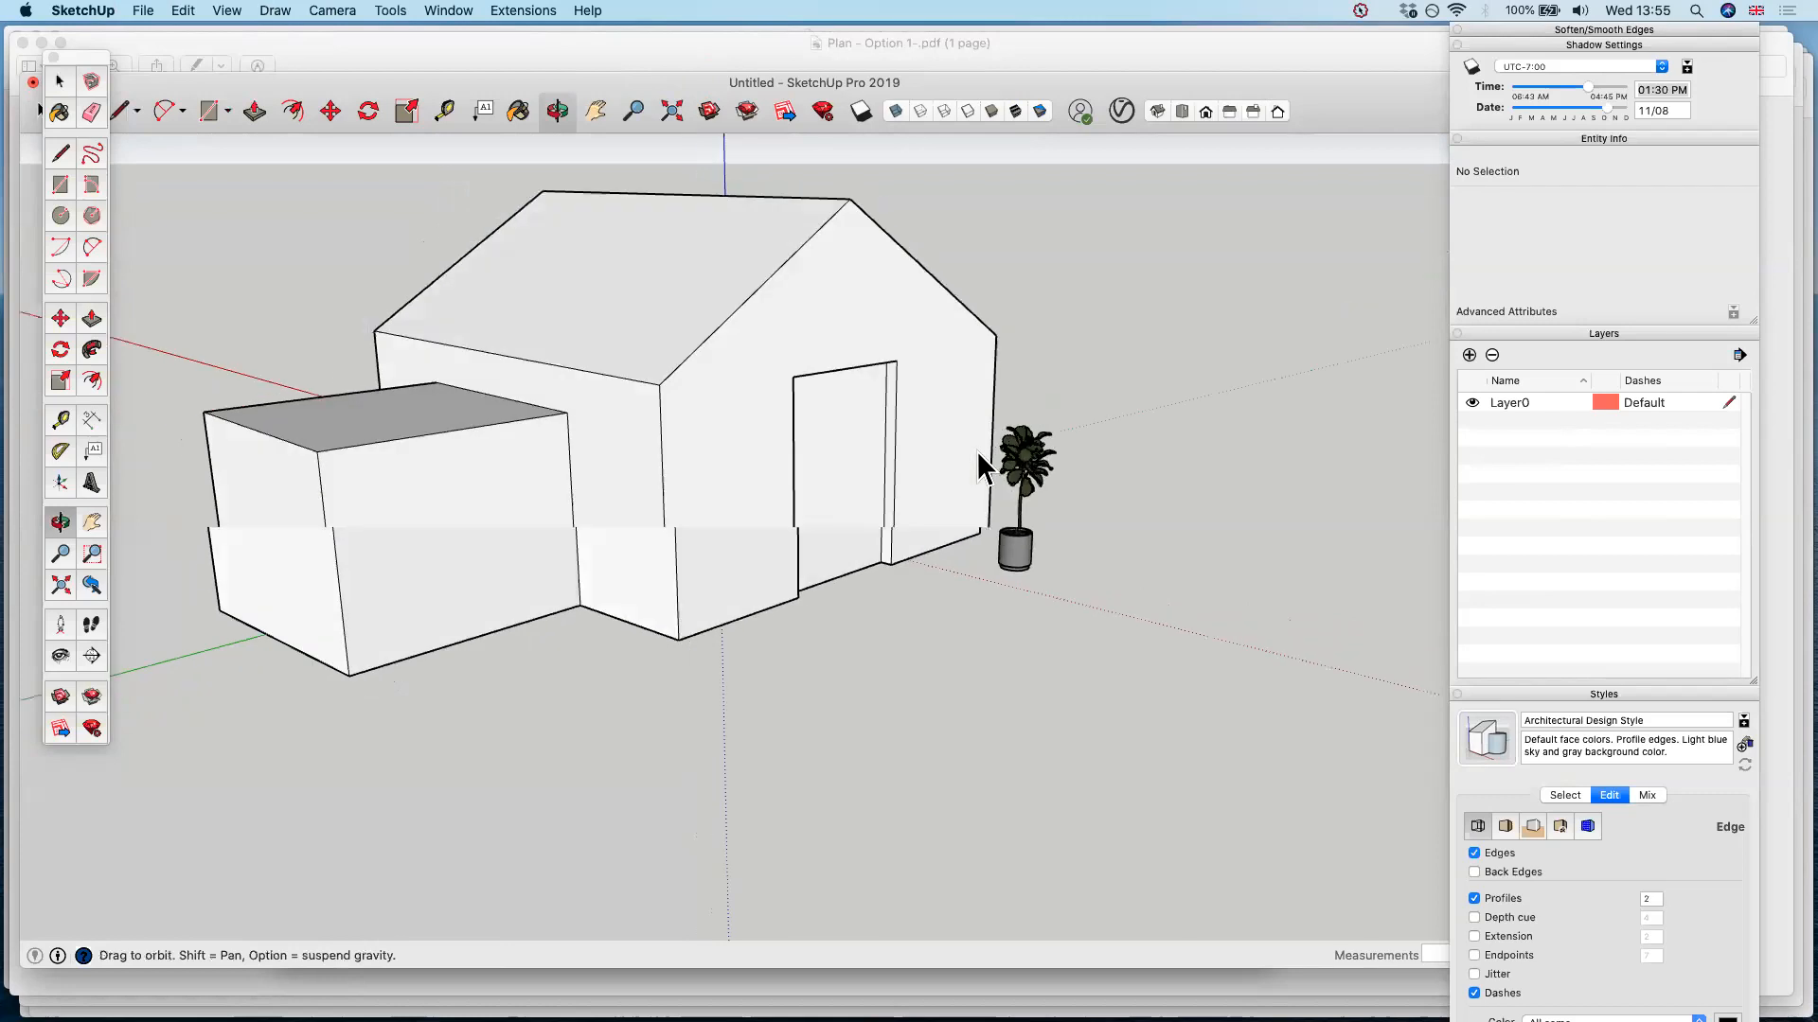
{"action": "mouse_move", "coordinate": [873, 436]}
{"action": "middle_mouse_down"}
{"action": "mouse_move", "coordinate": [860, 410]}
{"action": "mouse_move", "coordinate": [962, 422]}
{"action": "mouse_move", "coordinate": [840, 461]}
{"action": "mouse_move", "coordinate": [863, 460]}
{"action": "middle_mouse_up"}
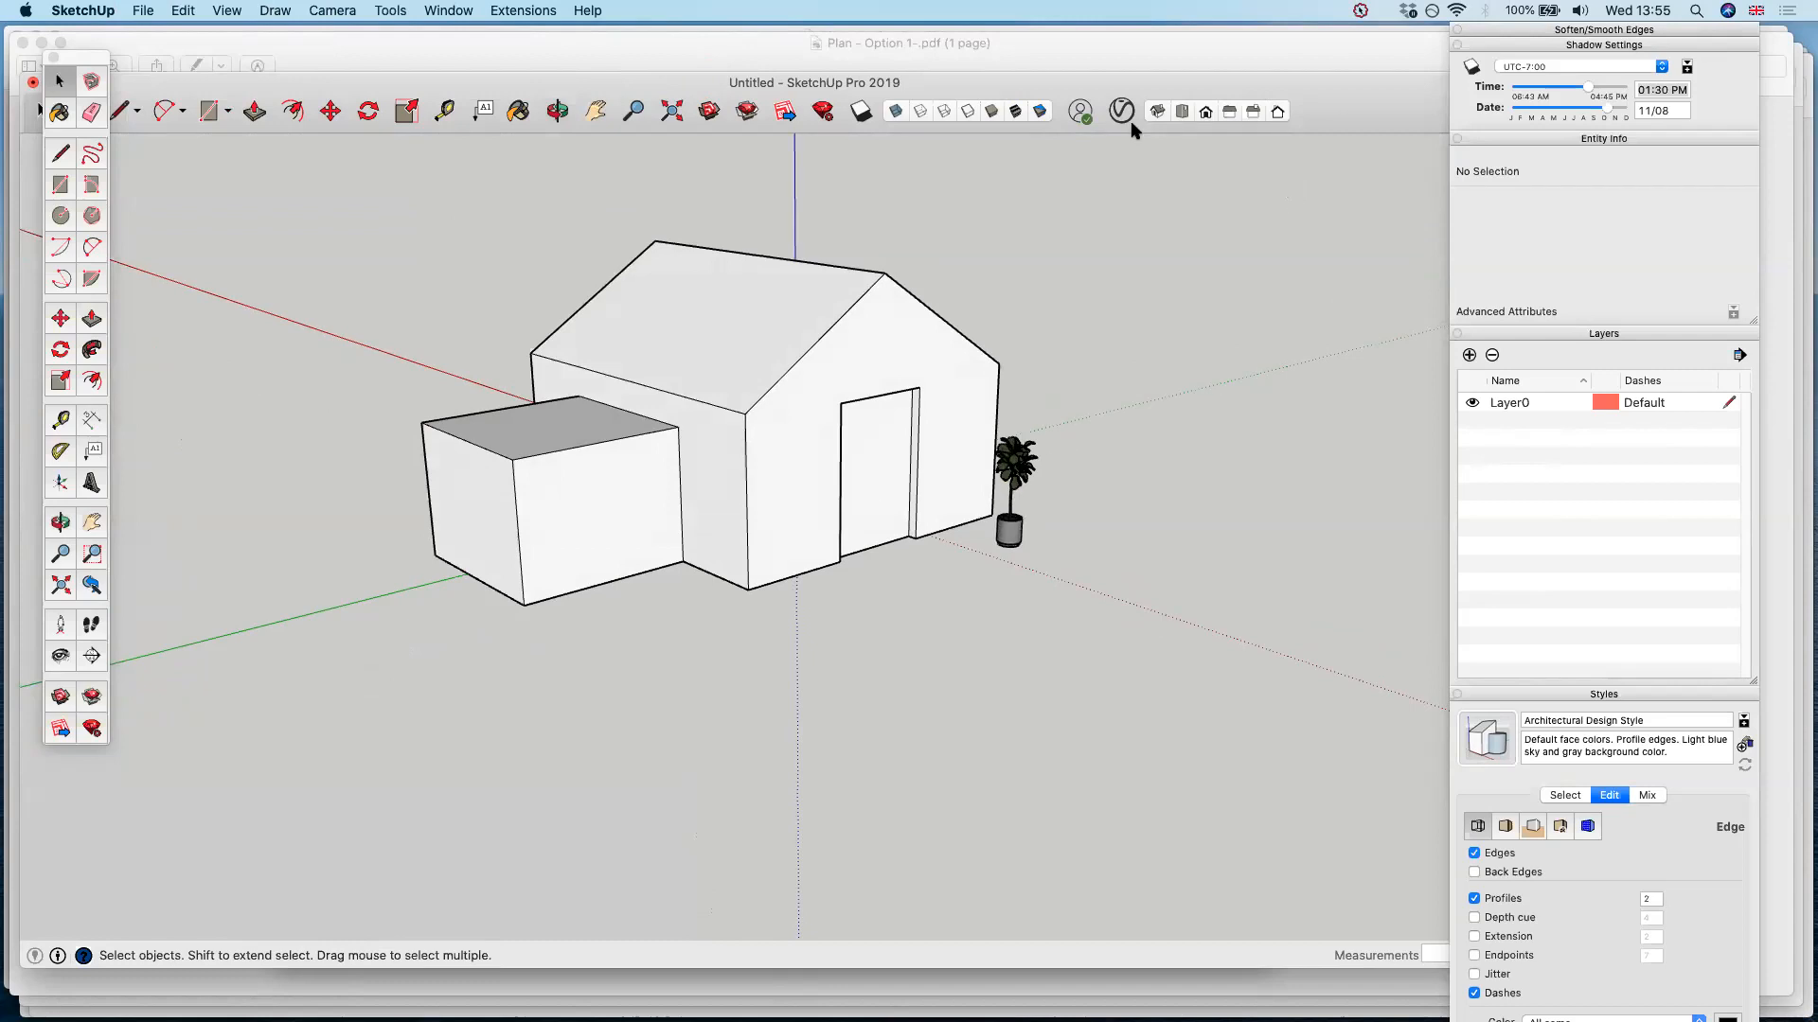
{"action": "left_click", "coordinate": [1186, 113]}
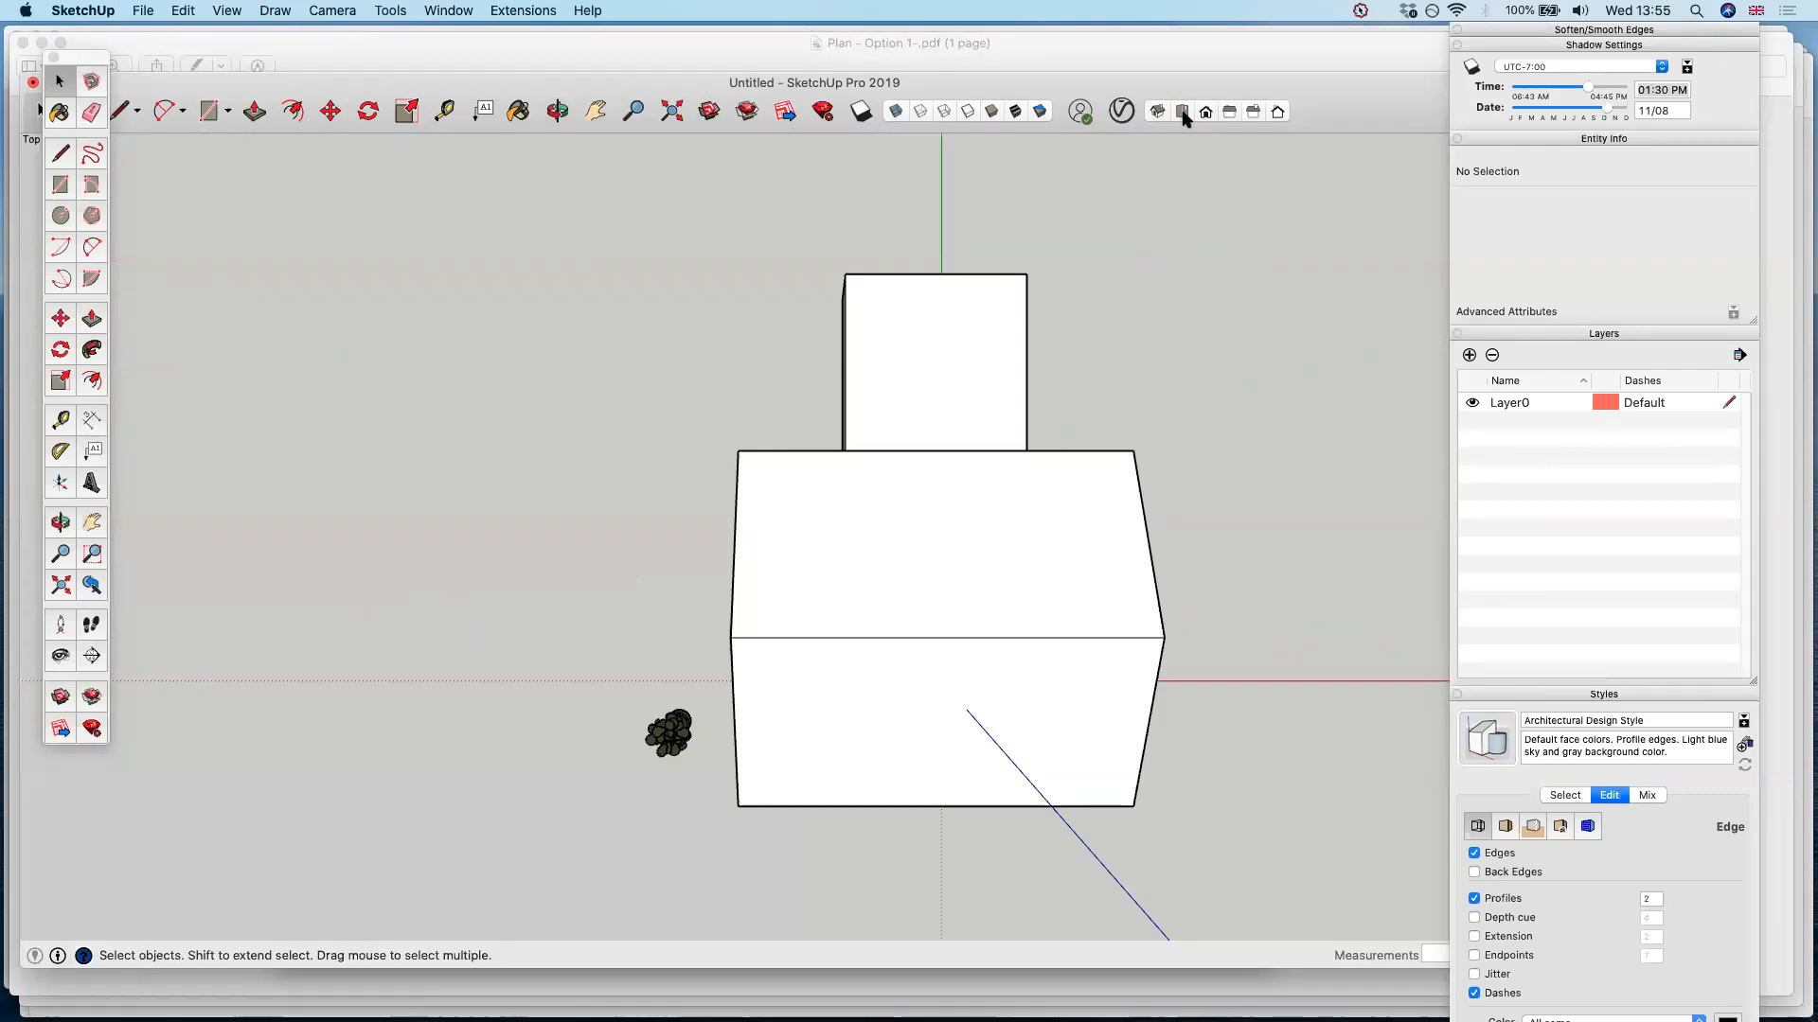
{"action": "left_click", "coordinate": [1179, 111]}
{"action": "left_click", "coordinate": [1163, 112]}
{"action": "left_click", "coordinate": [1181, 112]}
{"action": "left_click", "coordinate": [274, 10]}
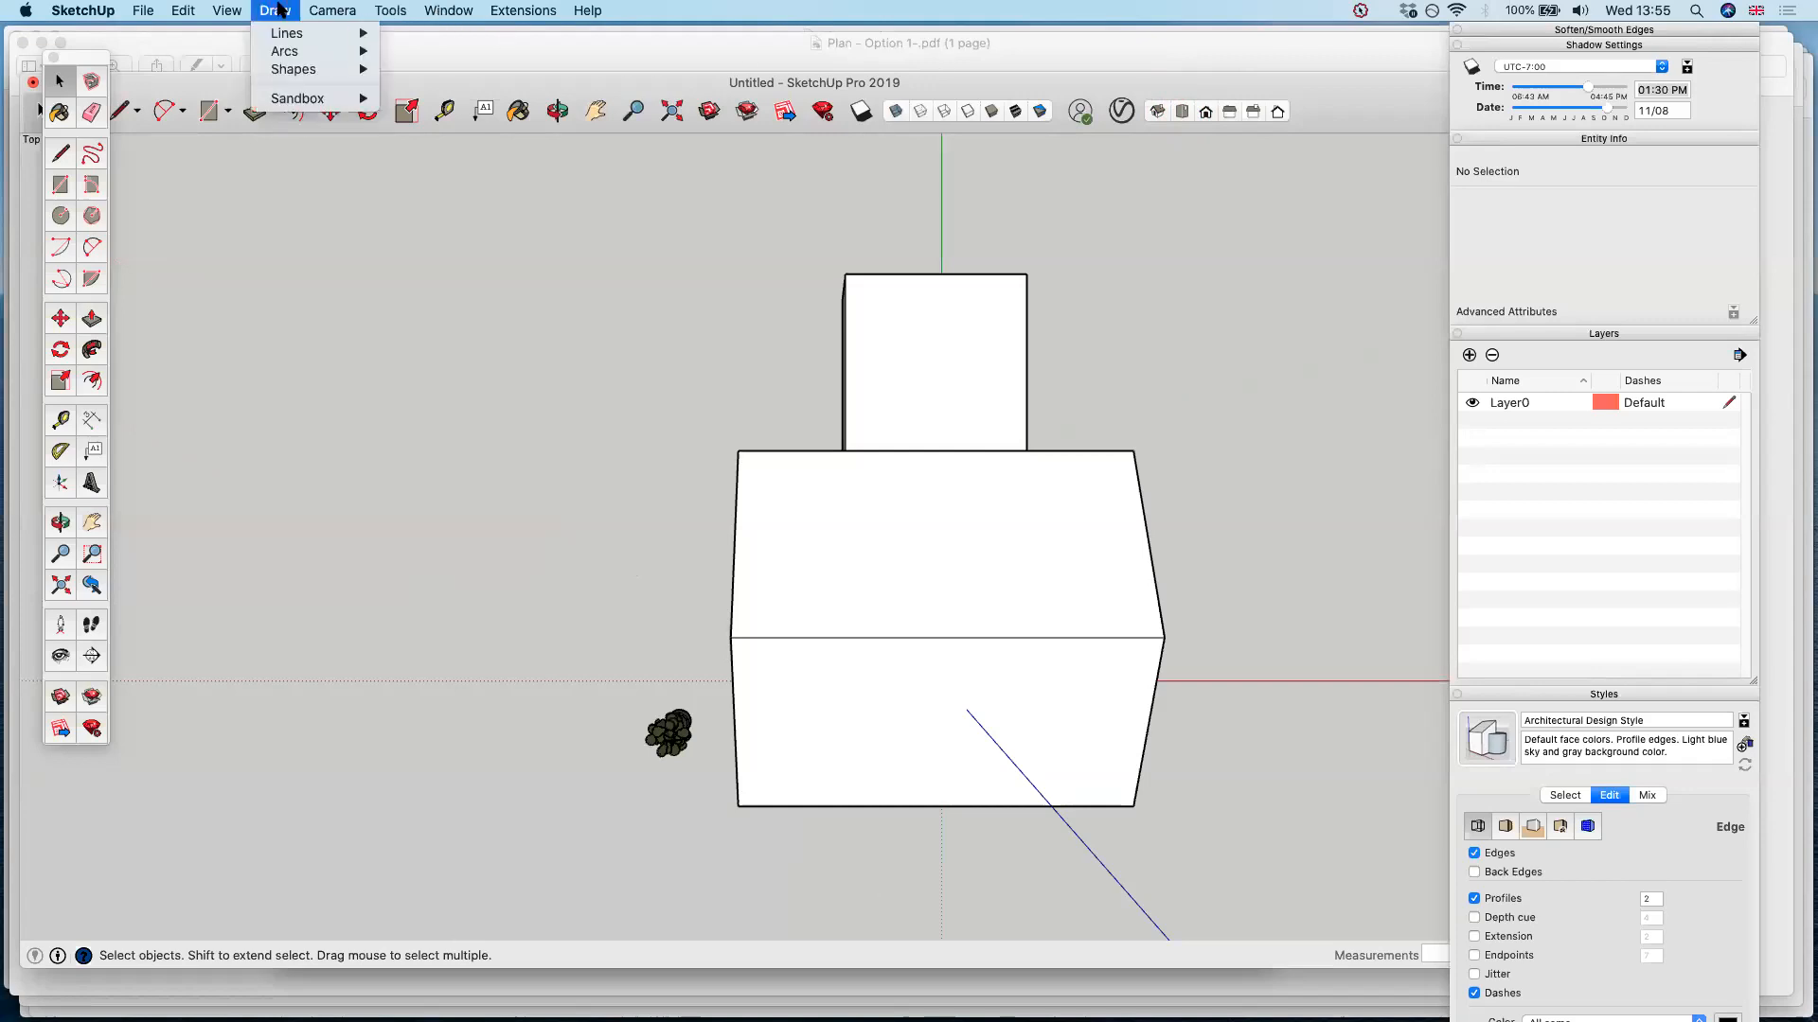
{"action": "mouse_move", "coordinate": [346, 13]}
{"action": "left_click", "coordinate": [374, 99]}
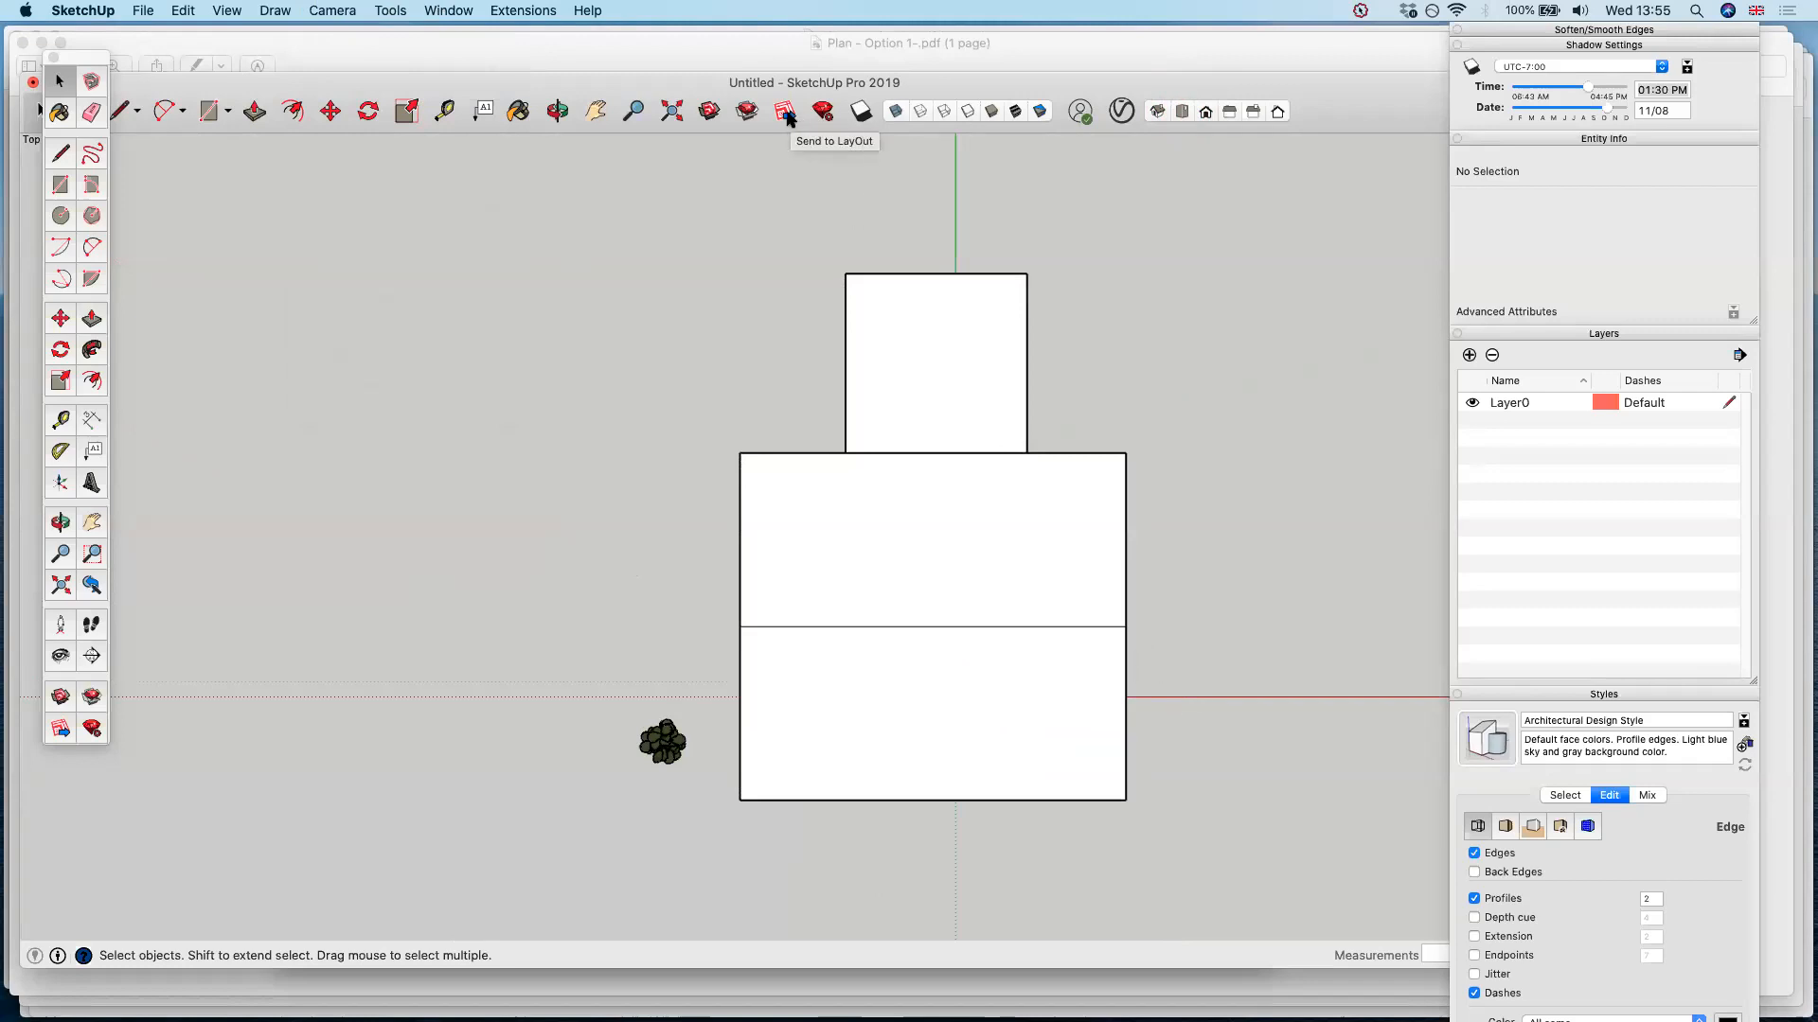
Save the house model as Untitled in the Downloads folder, replacing the existing file, so it can be sent to LayOut
{"action": "left_click", "coordinate": [786, 114]}
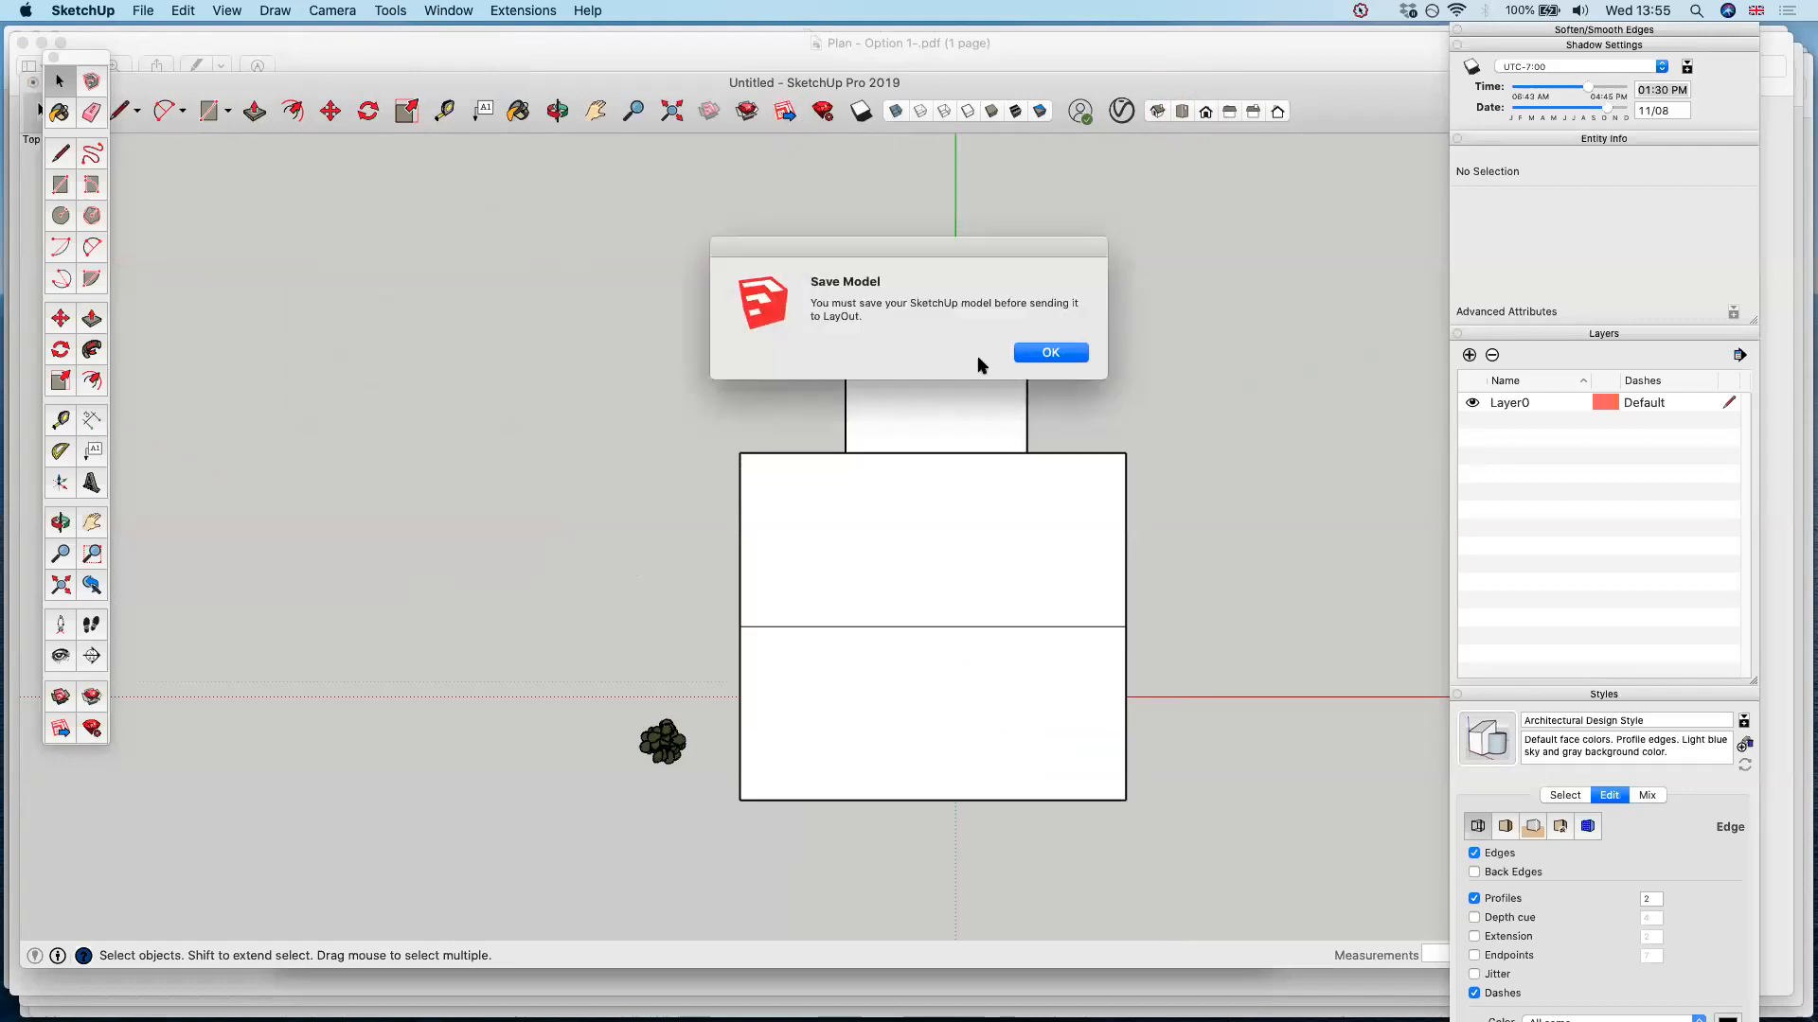
{"action": "left_click", "coordinate": [1075, 353]}
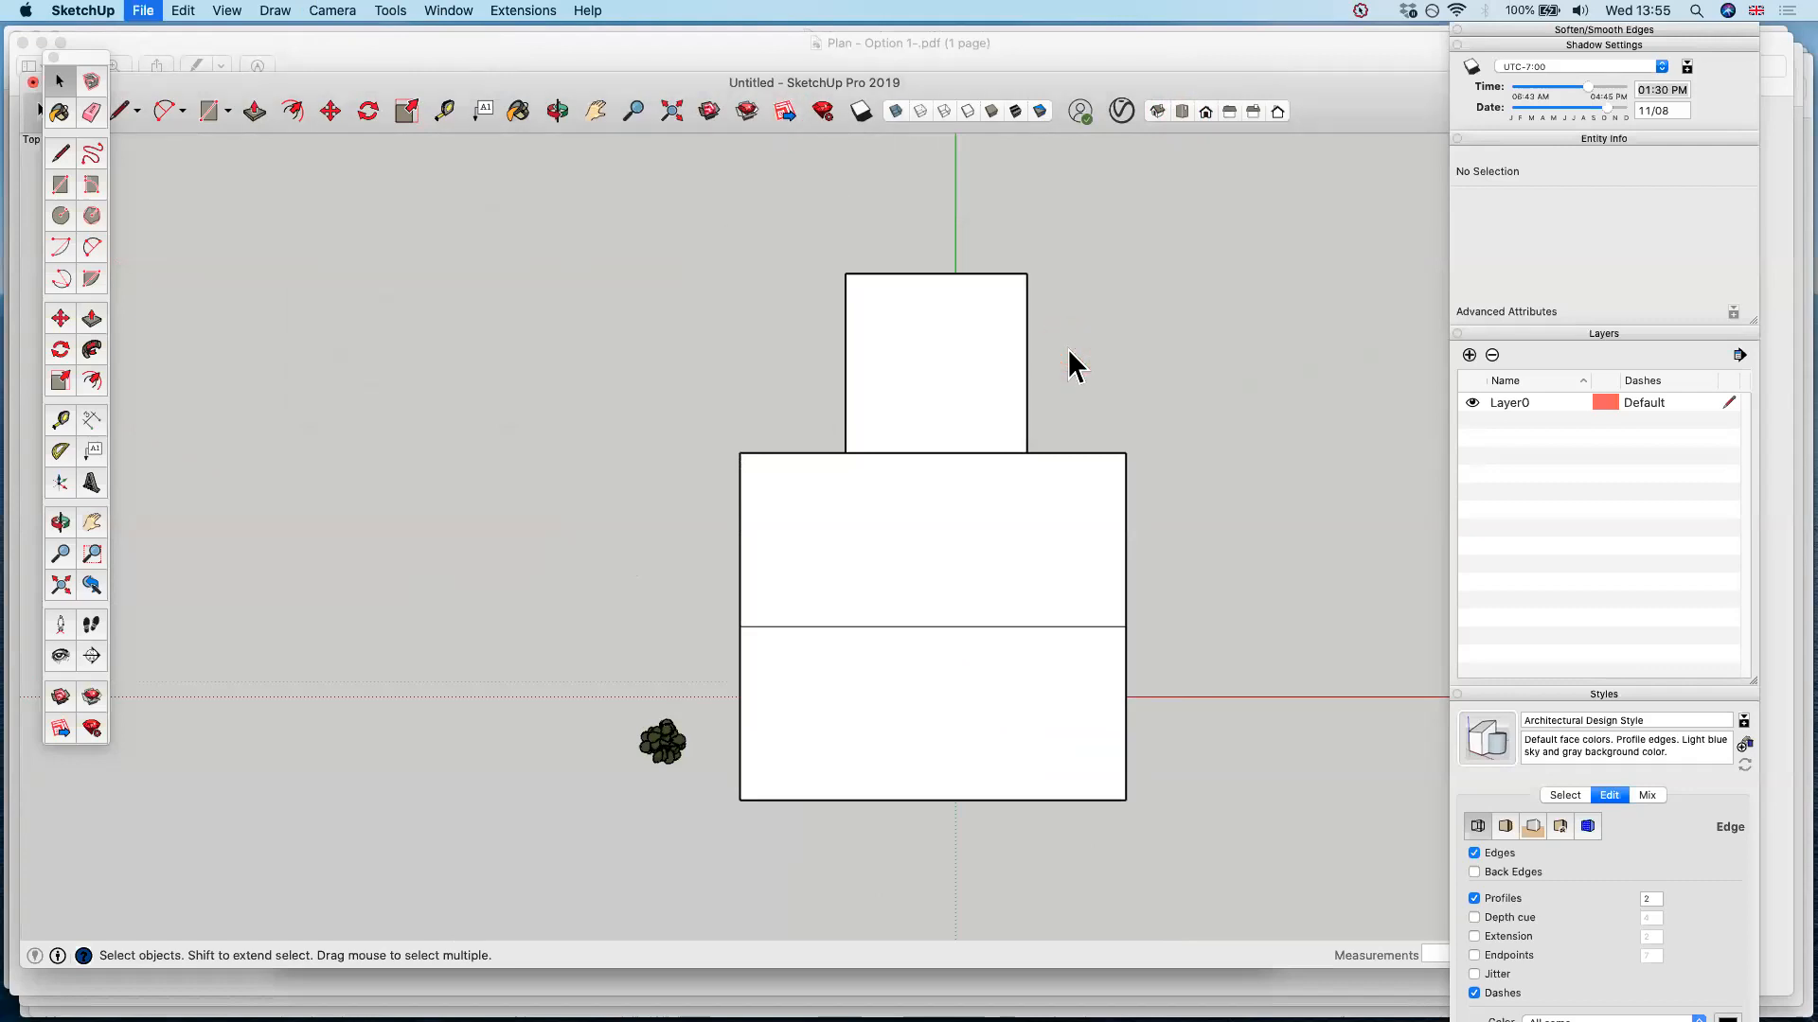
{"action": "left_click", "coordinate": [483, 504]}
{"action": "left_click", "coordinate": [1166, 561]}
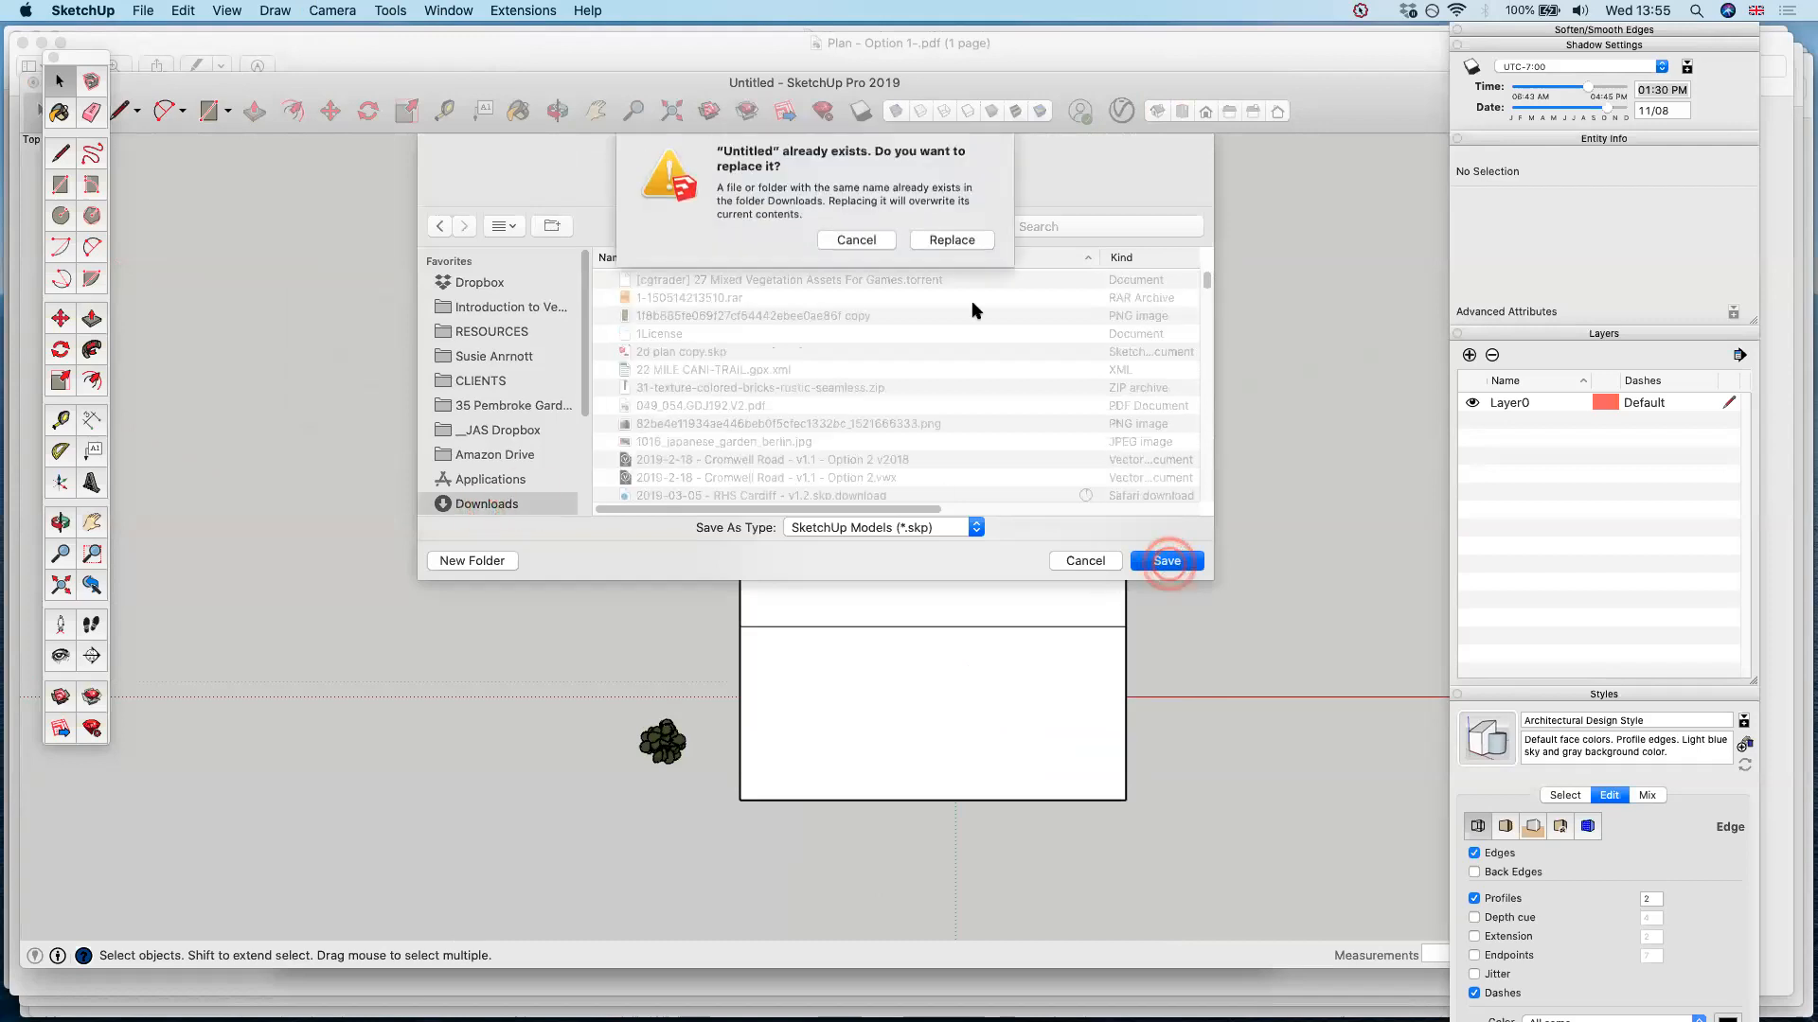
{"action": "left_click", "coordinate": [952, 245]}
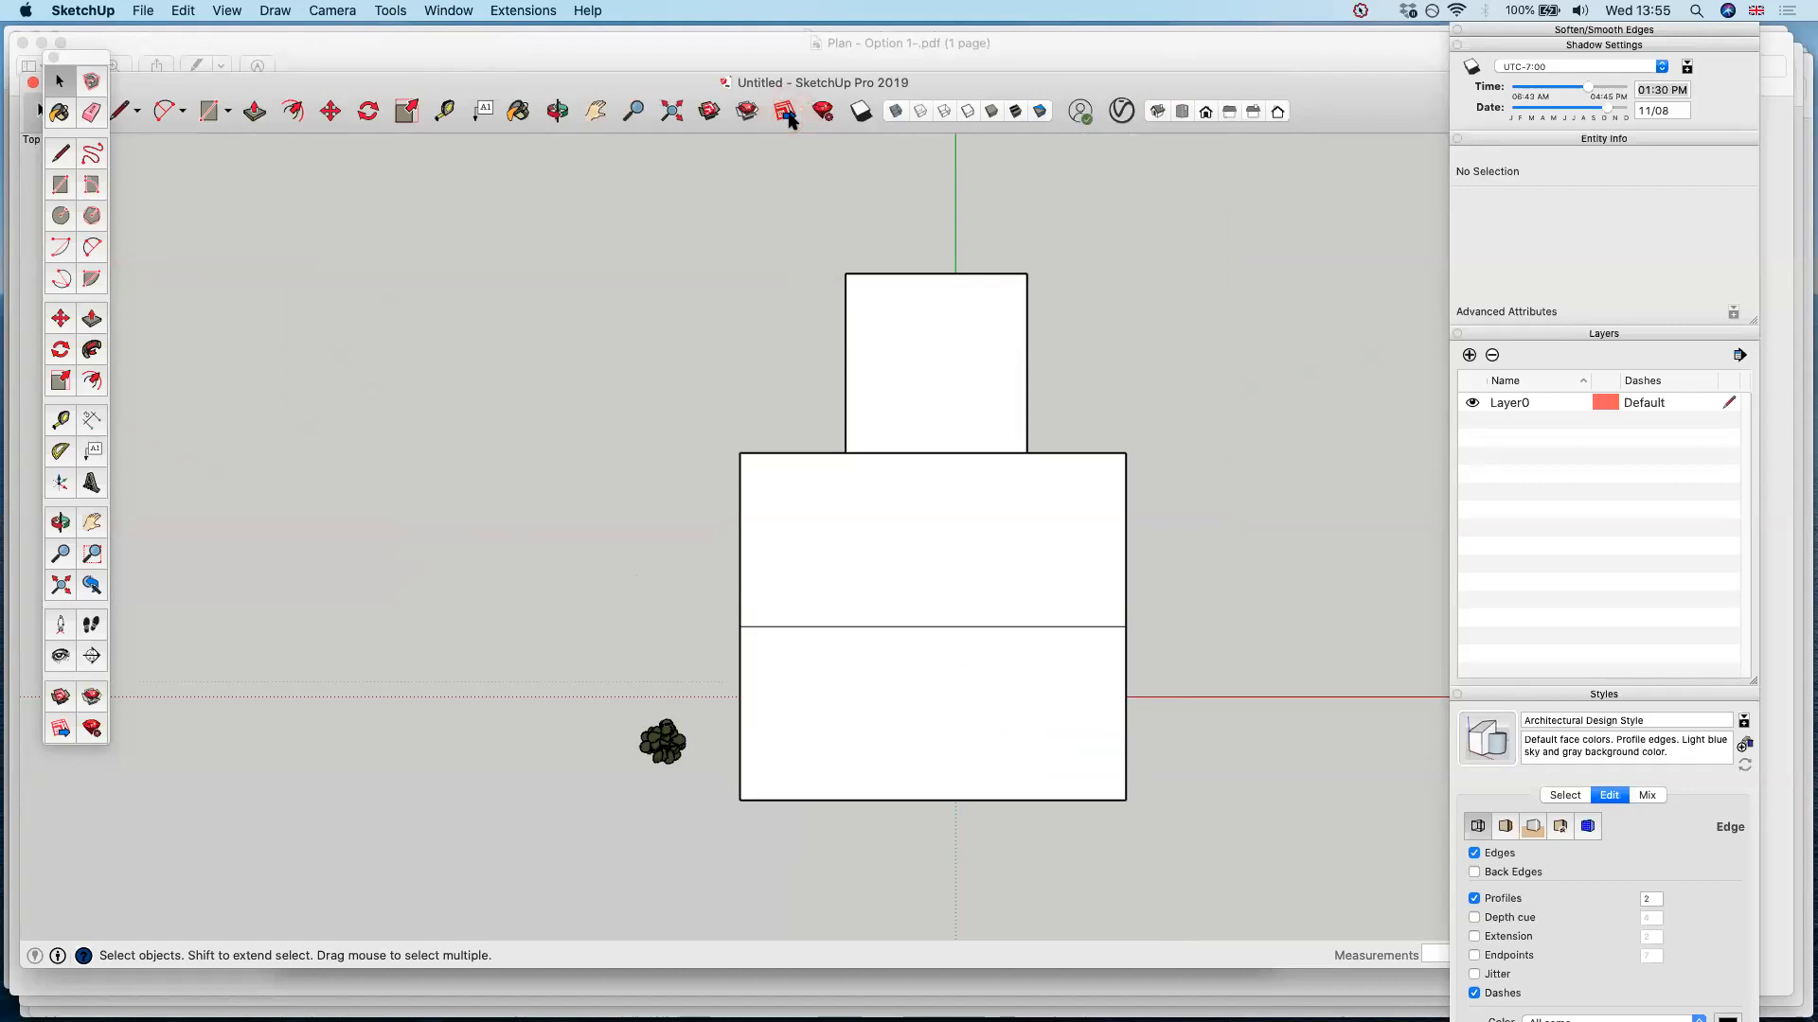
Send the house model to LayOut using the plain paper A3 Landscape template
{"action": "left_click", "coordinate": [787, 112]}
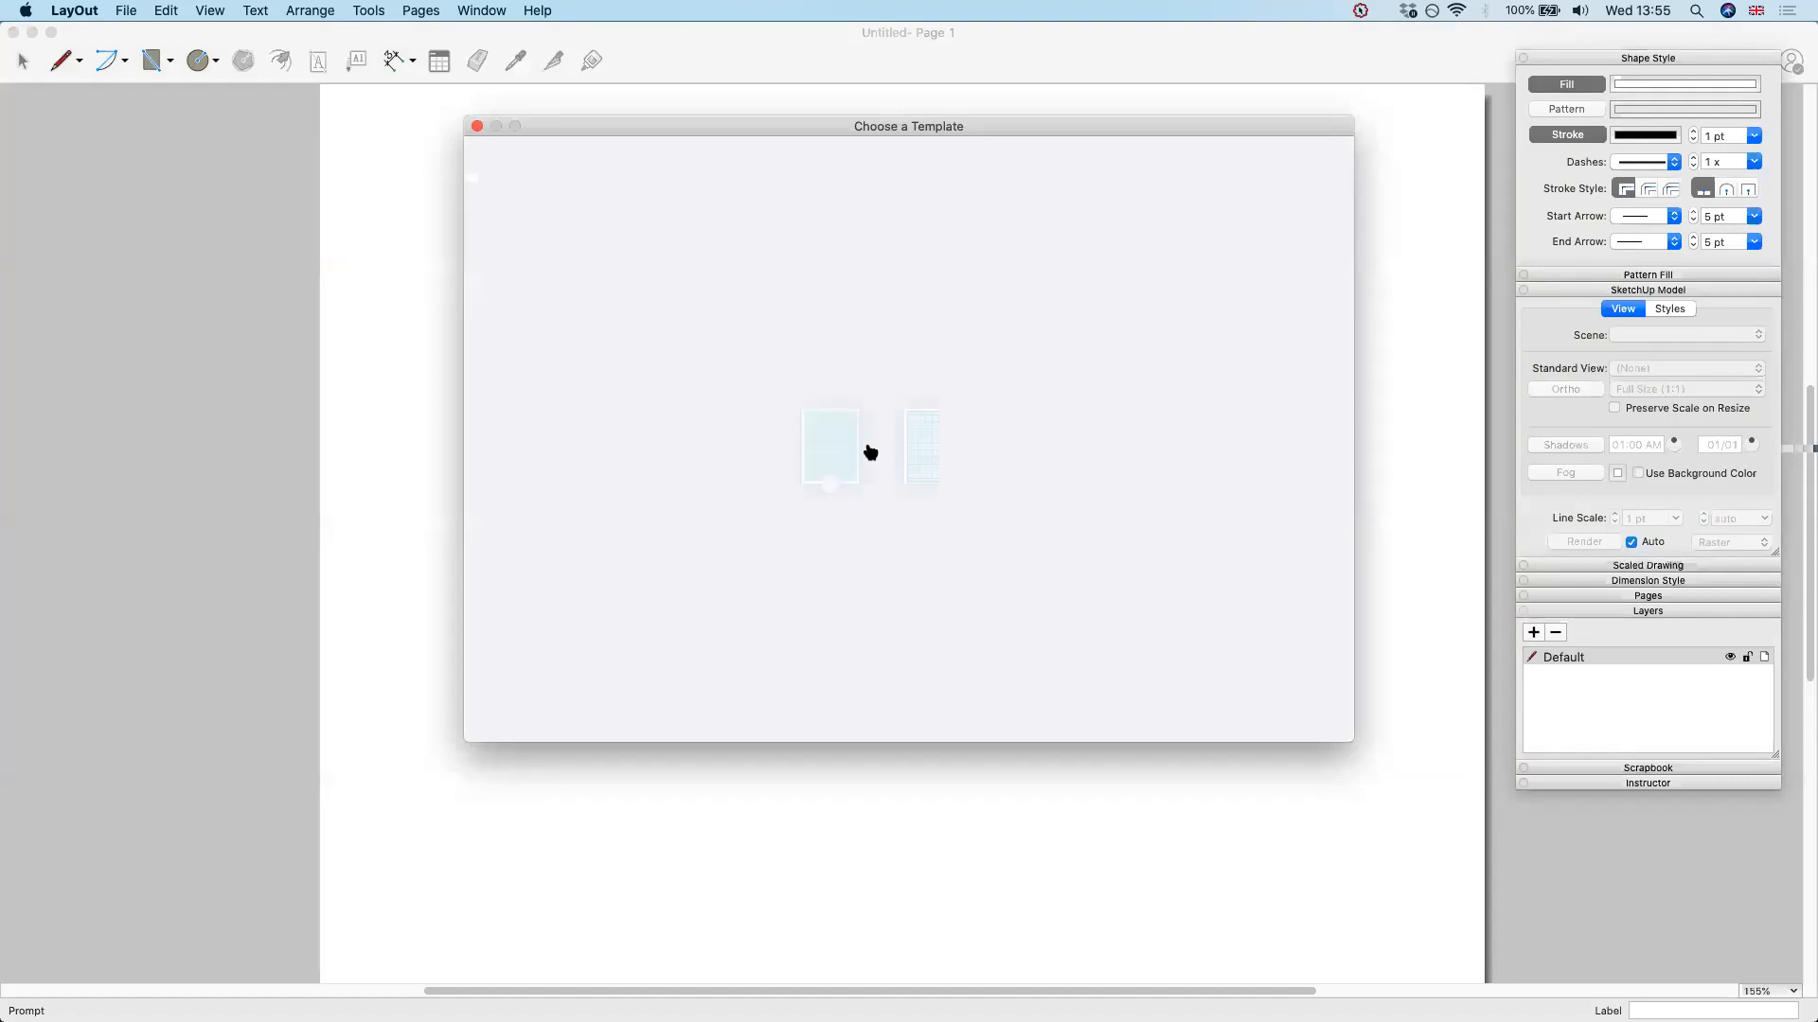
{"action": "left_click", "coordinate": [589, 649]}
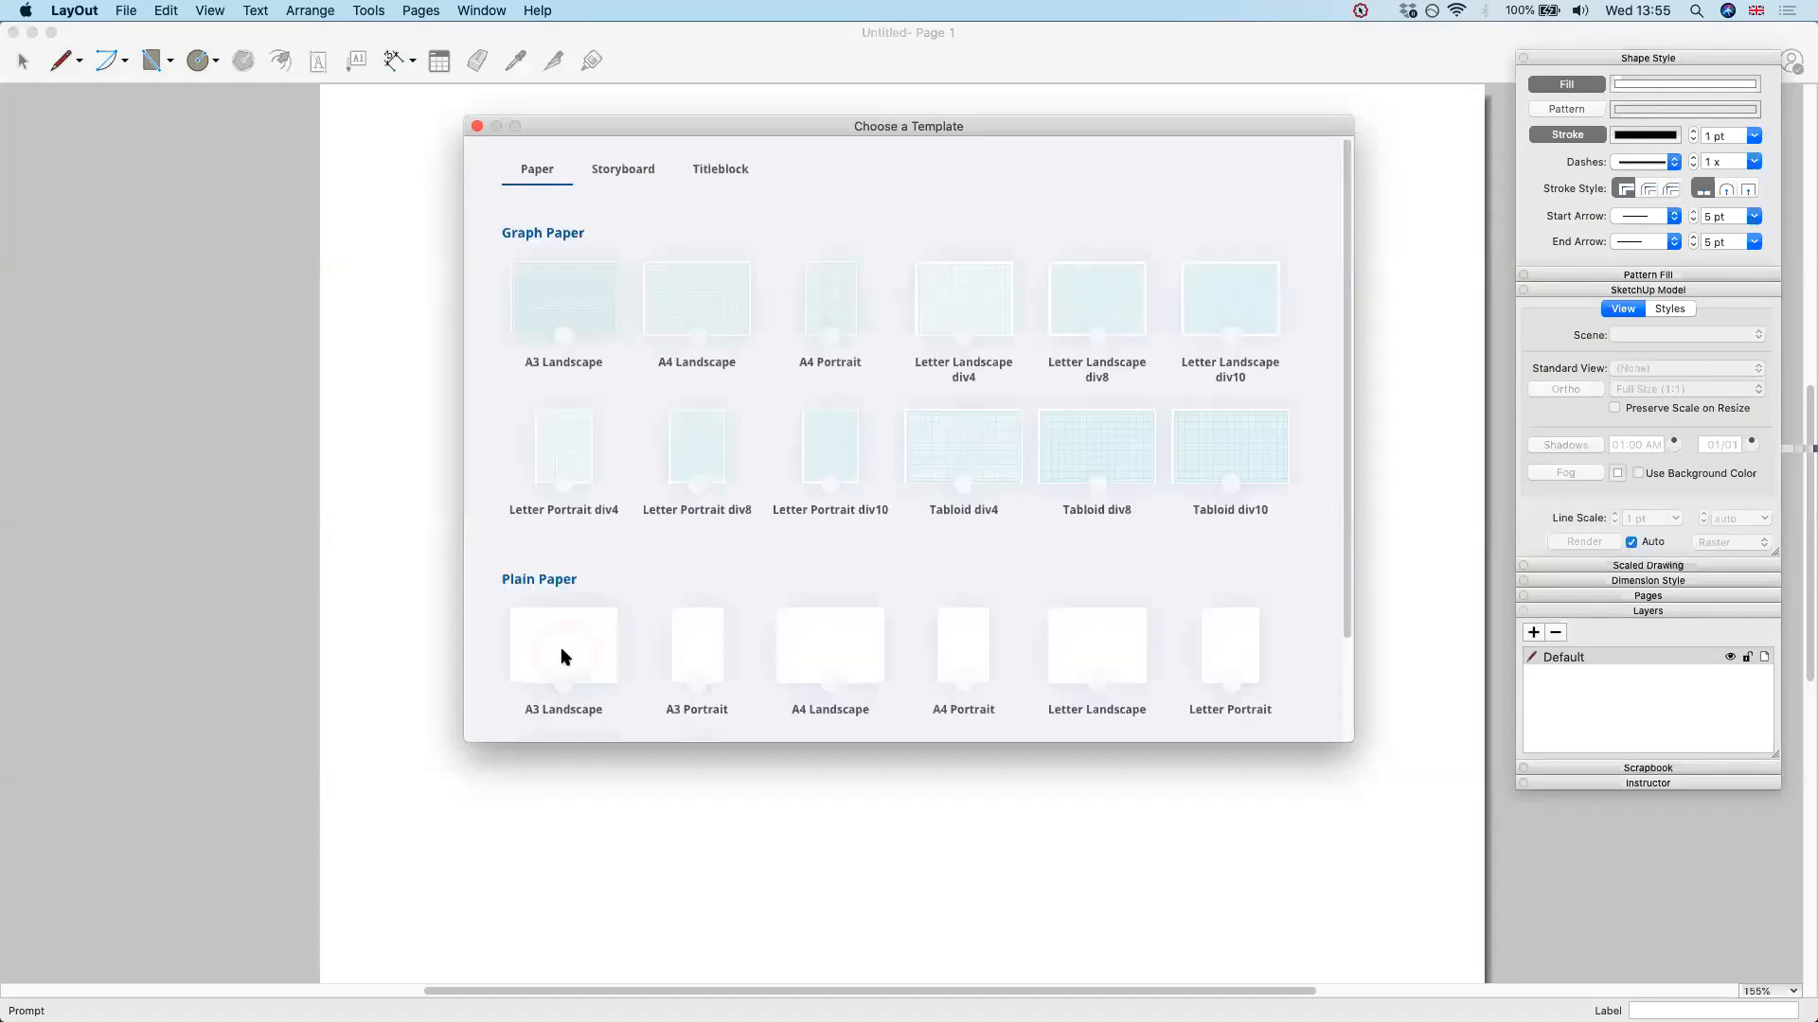
{"action": "double_click", "coordinate": [556, 650]}
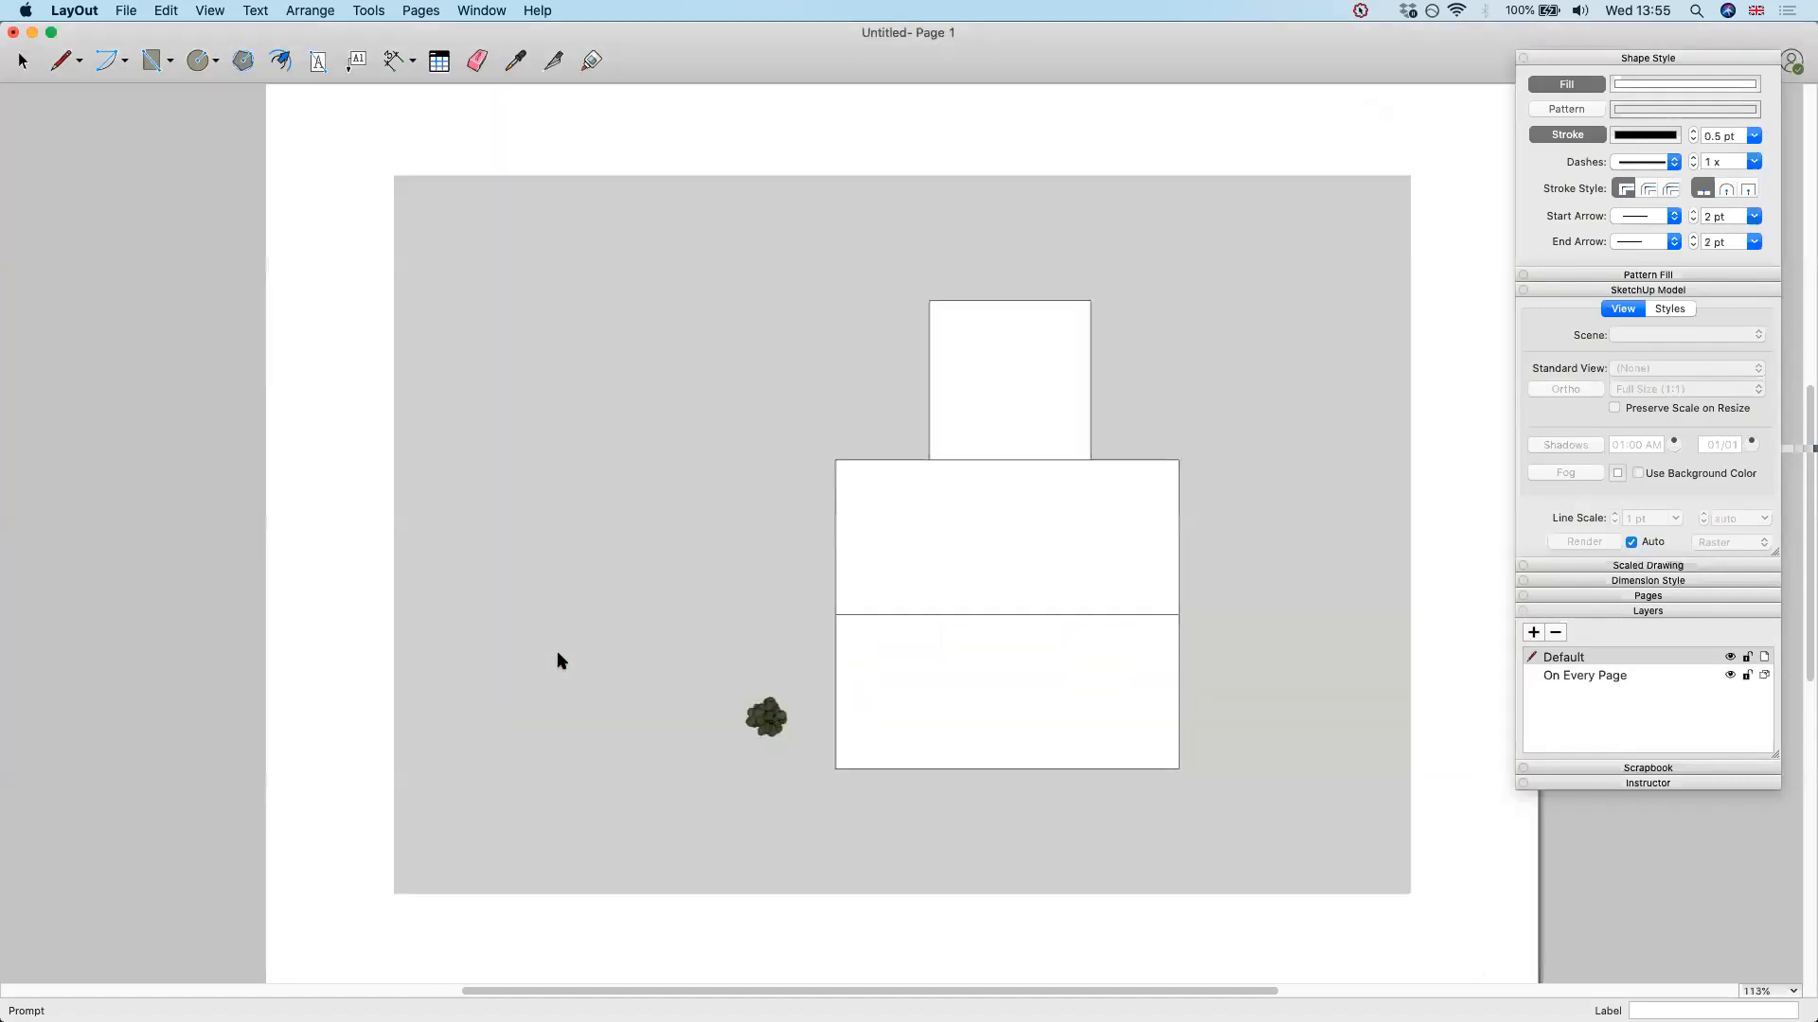
Set the house model viewport on the page to a scale of 1mm:100mm (1:100)
{"action": "left_click", "coordinate": [1084, 527]}
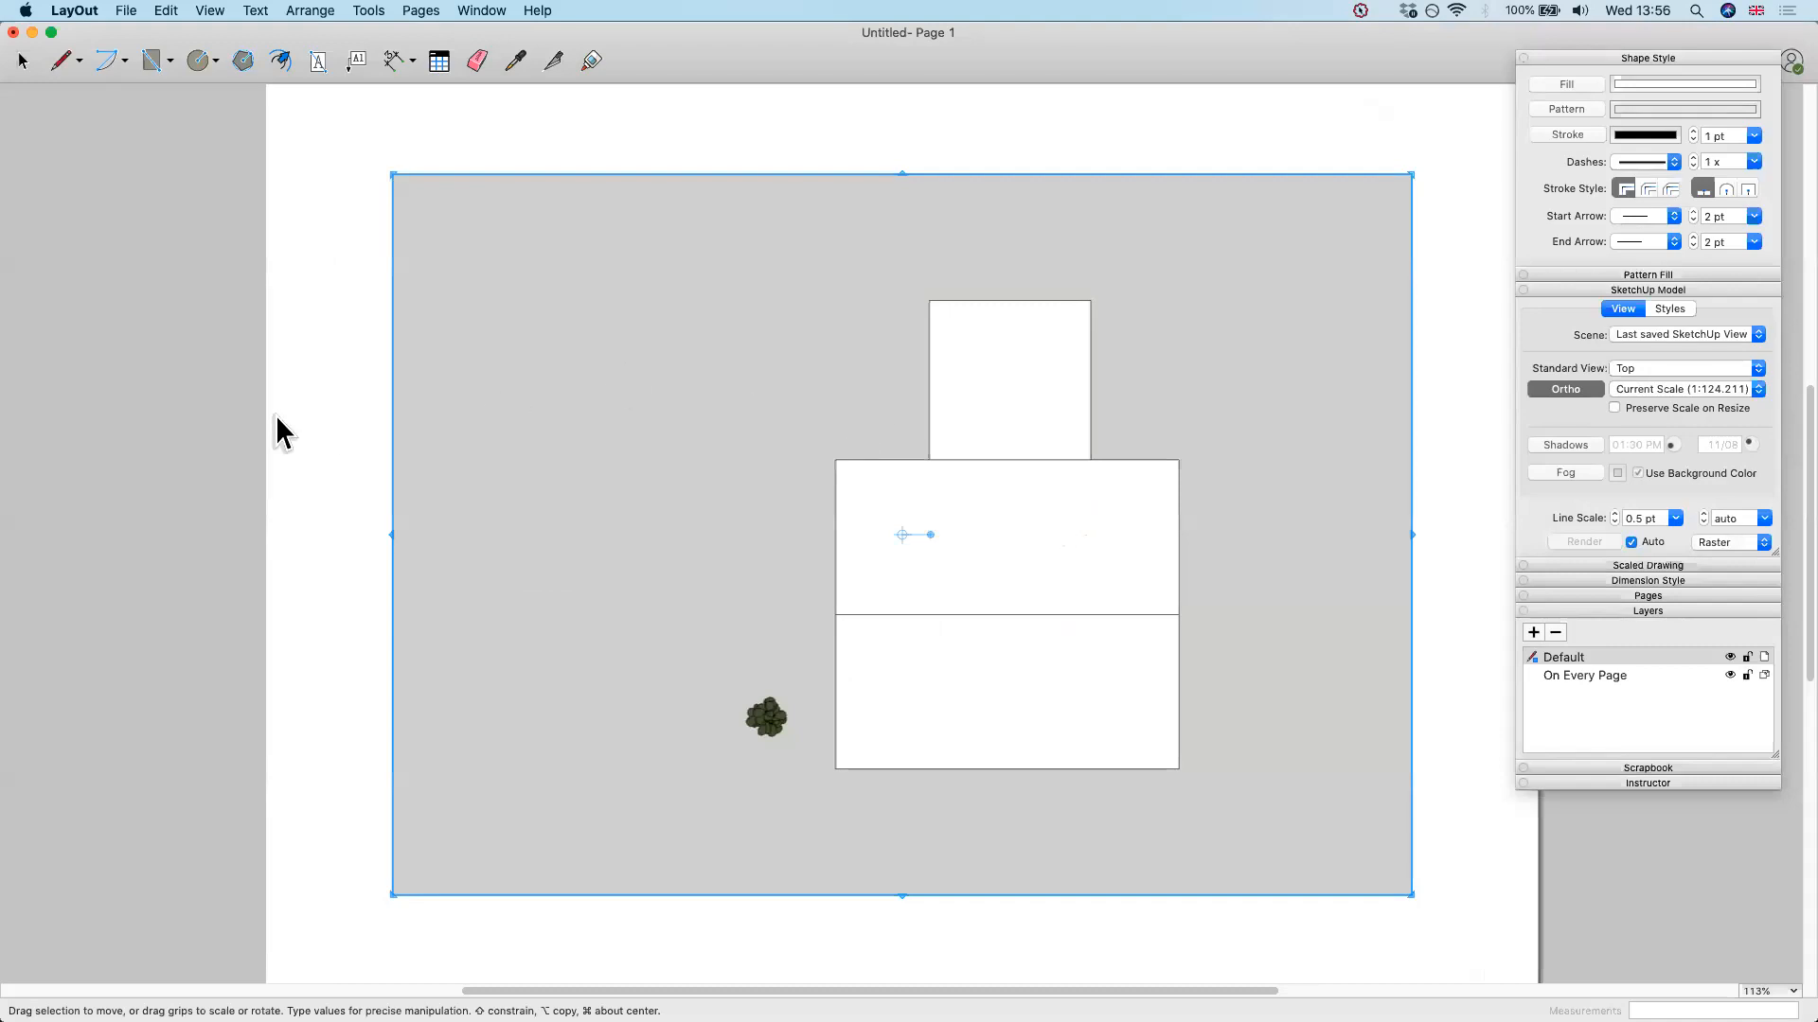
{"action": "scroll", "coordinate": [277, 426], "scroll_direction": "down", "scroll_amount": 5}
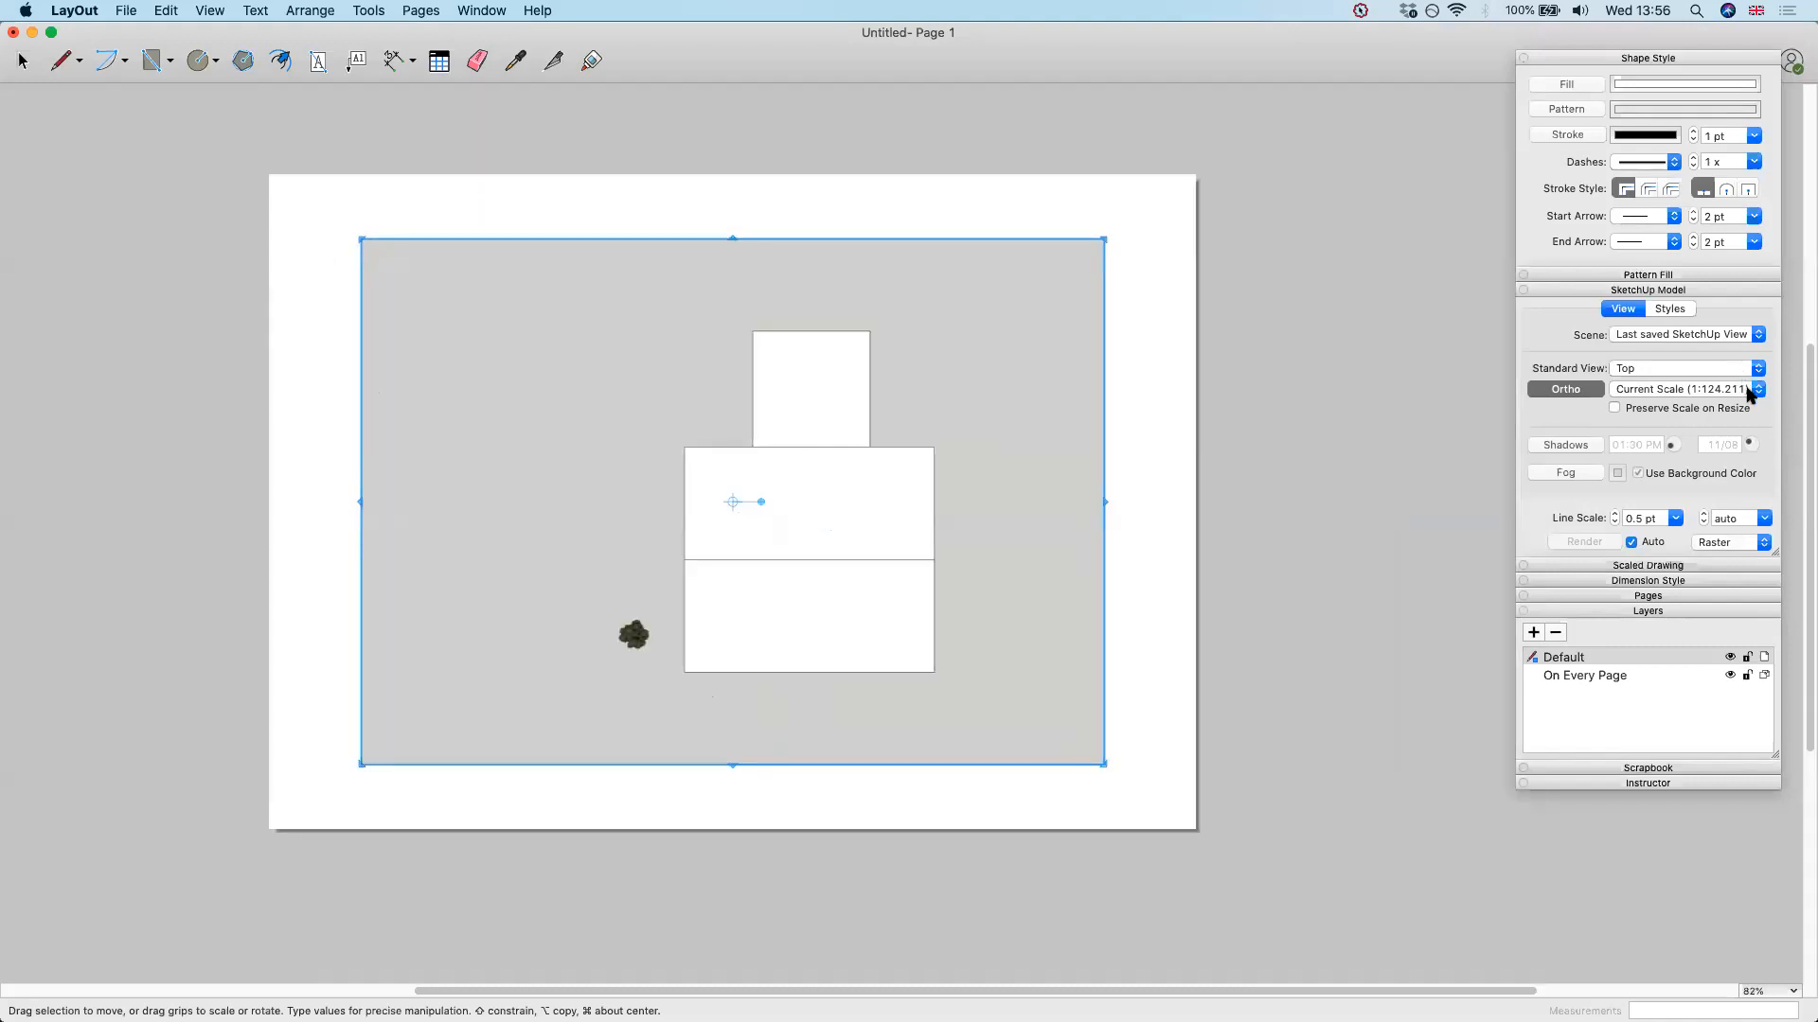
{"action": "left_click", "coordinate": [1747, 389]}
{"action": "left_click", "coordinate": [1742, 374]}
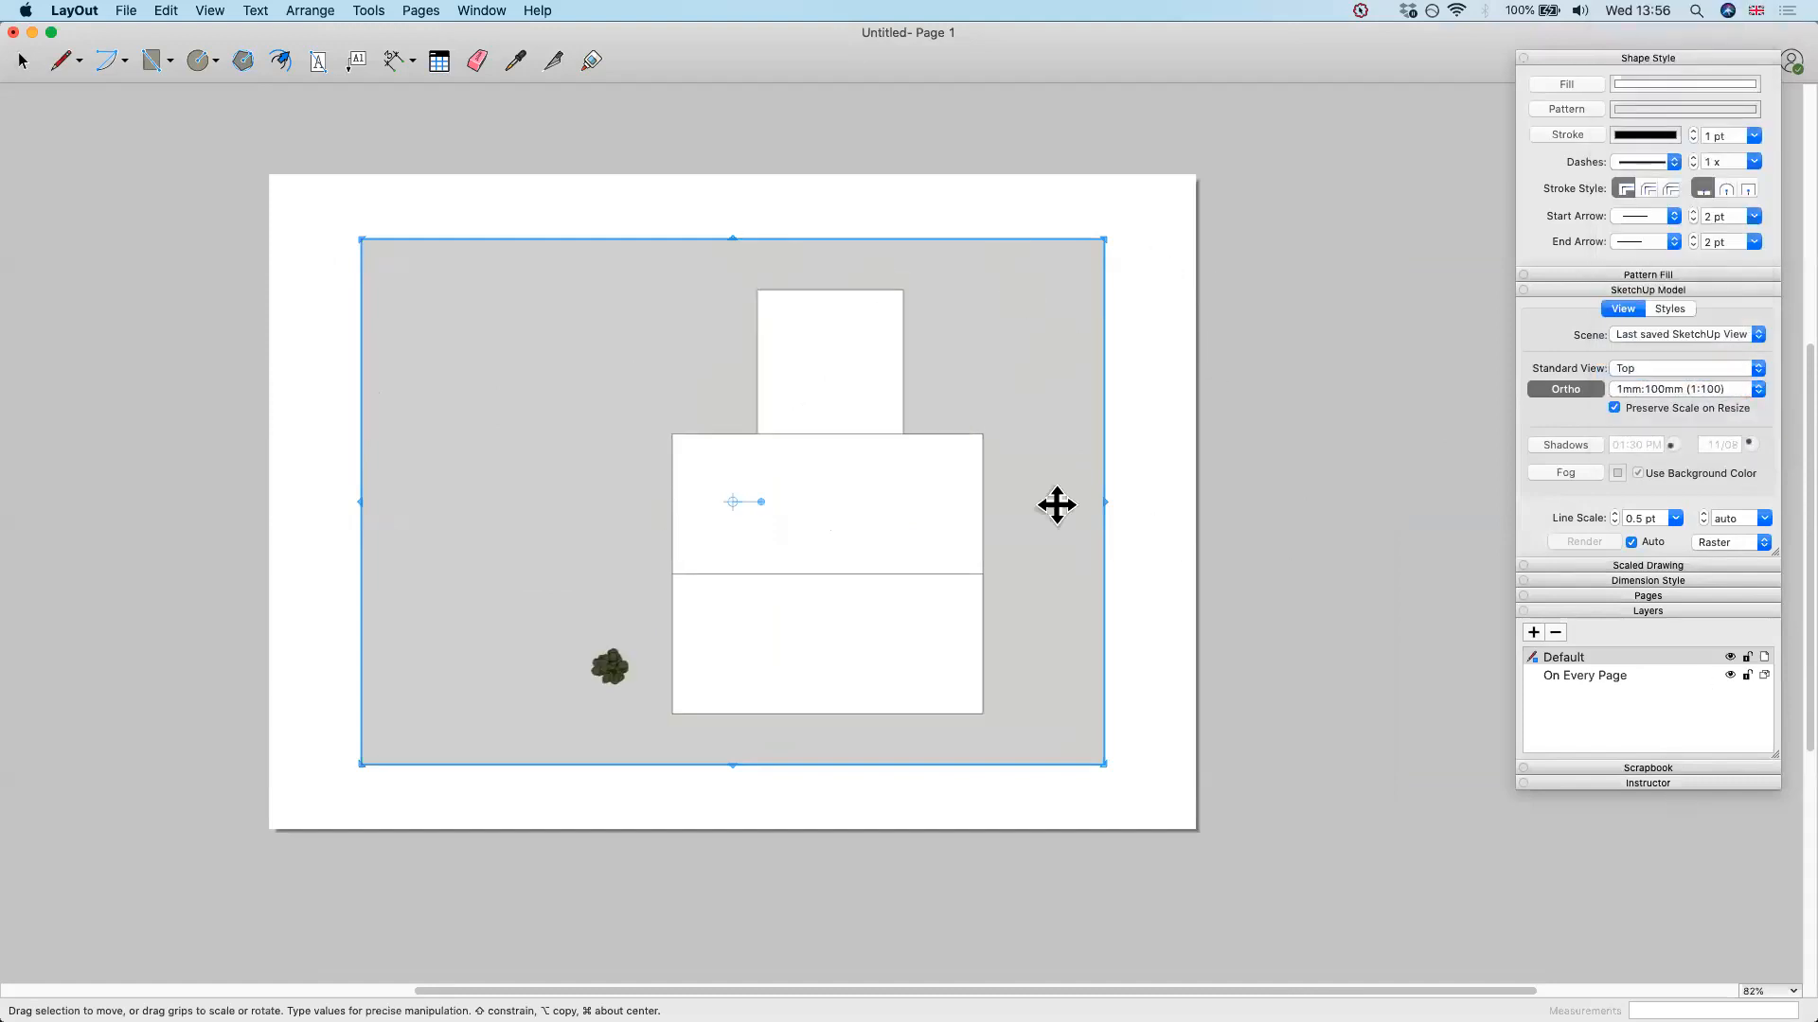
Switch to SketchUp and draw a 4000 by 4000 mm square on the ground away from the house
{"action": "key", "text": "super+Tab"}
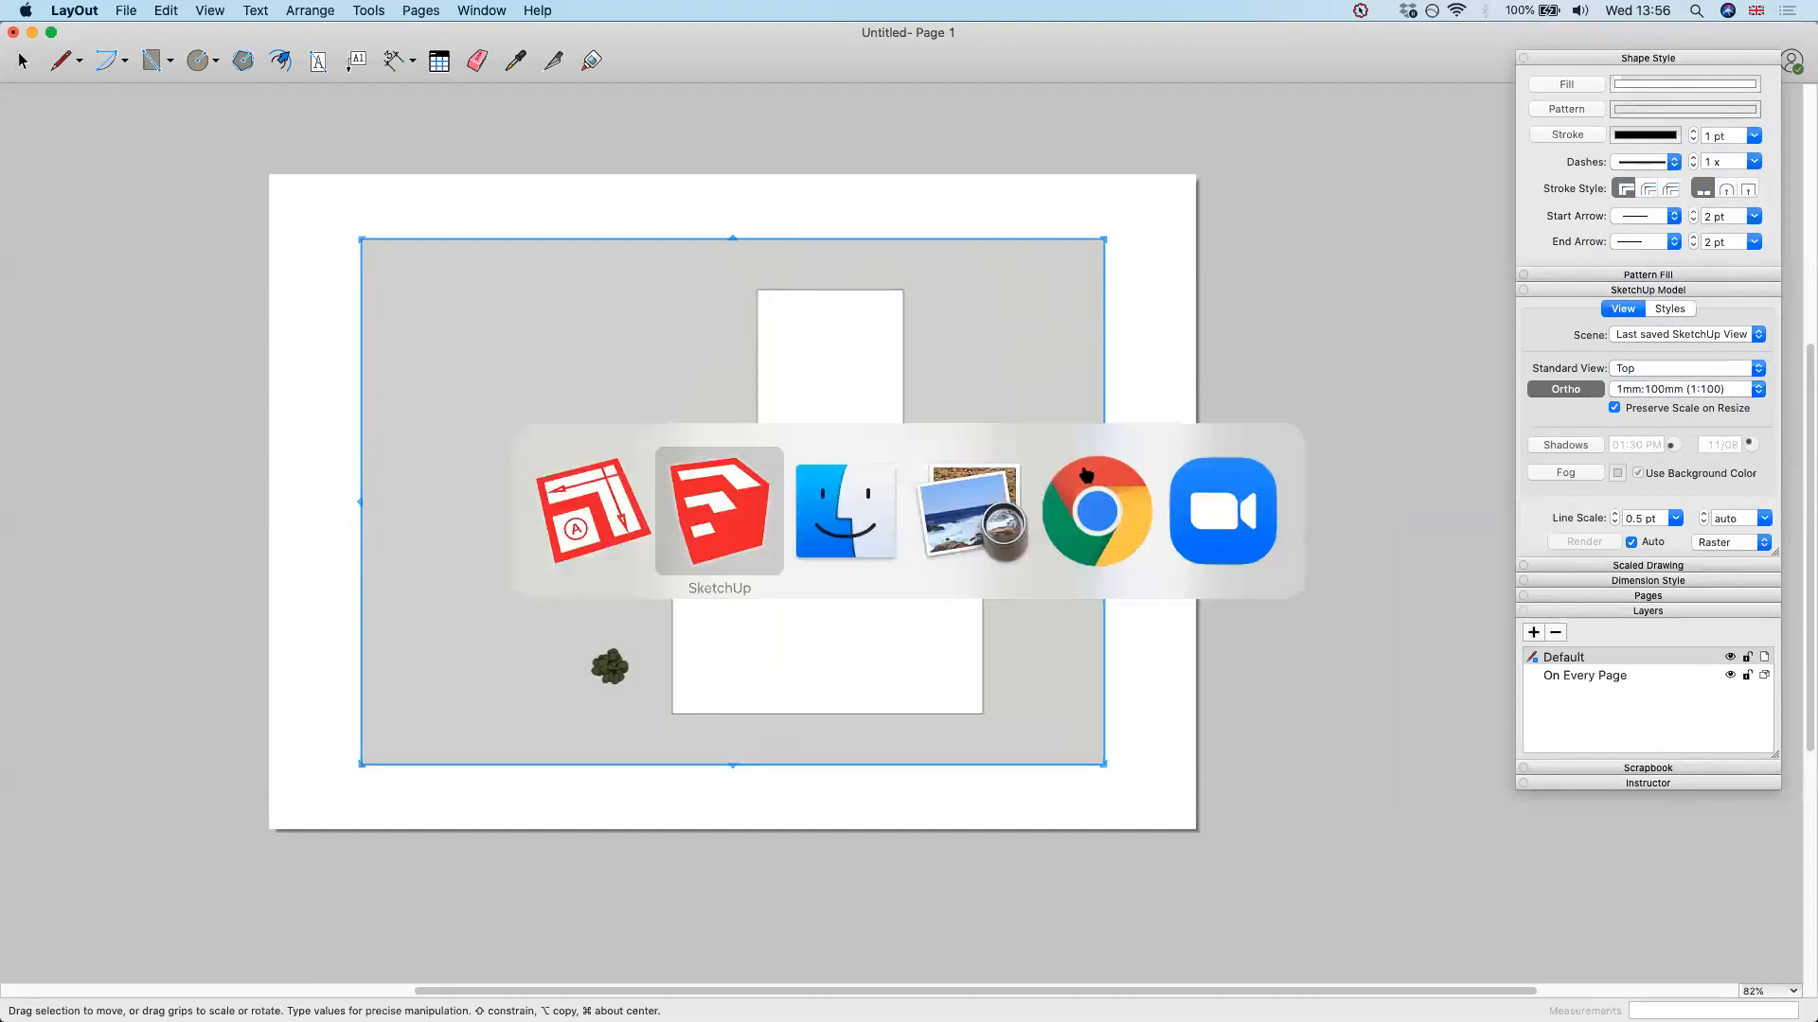
{"action": "left_click", "coordinate": [772, 545]}
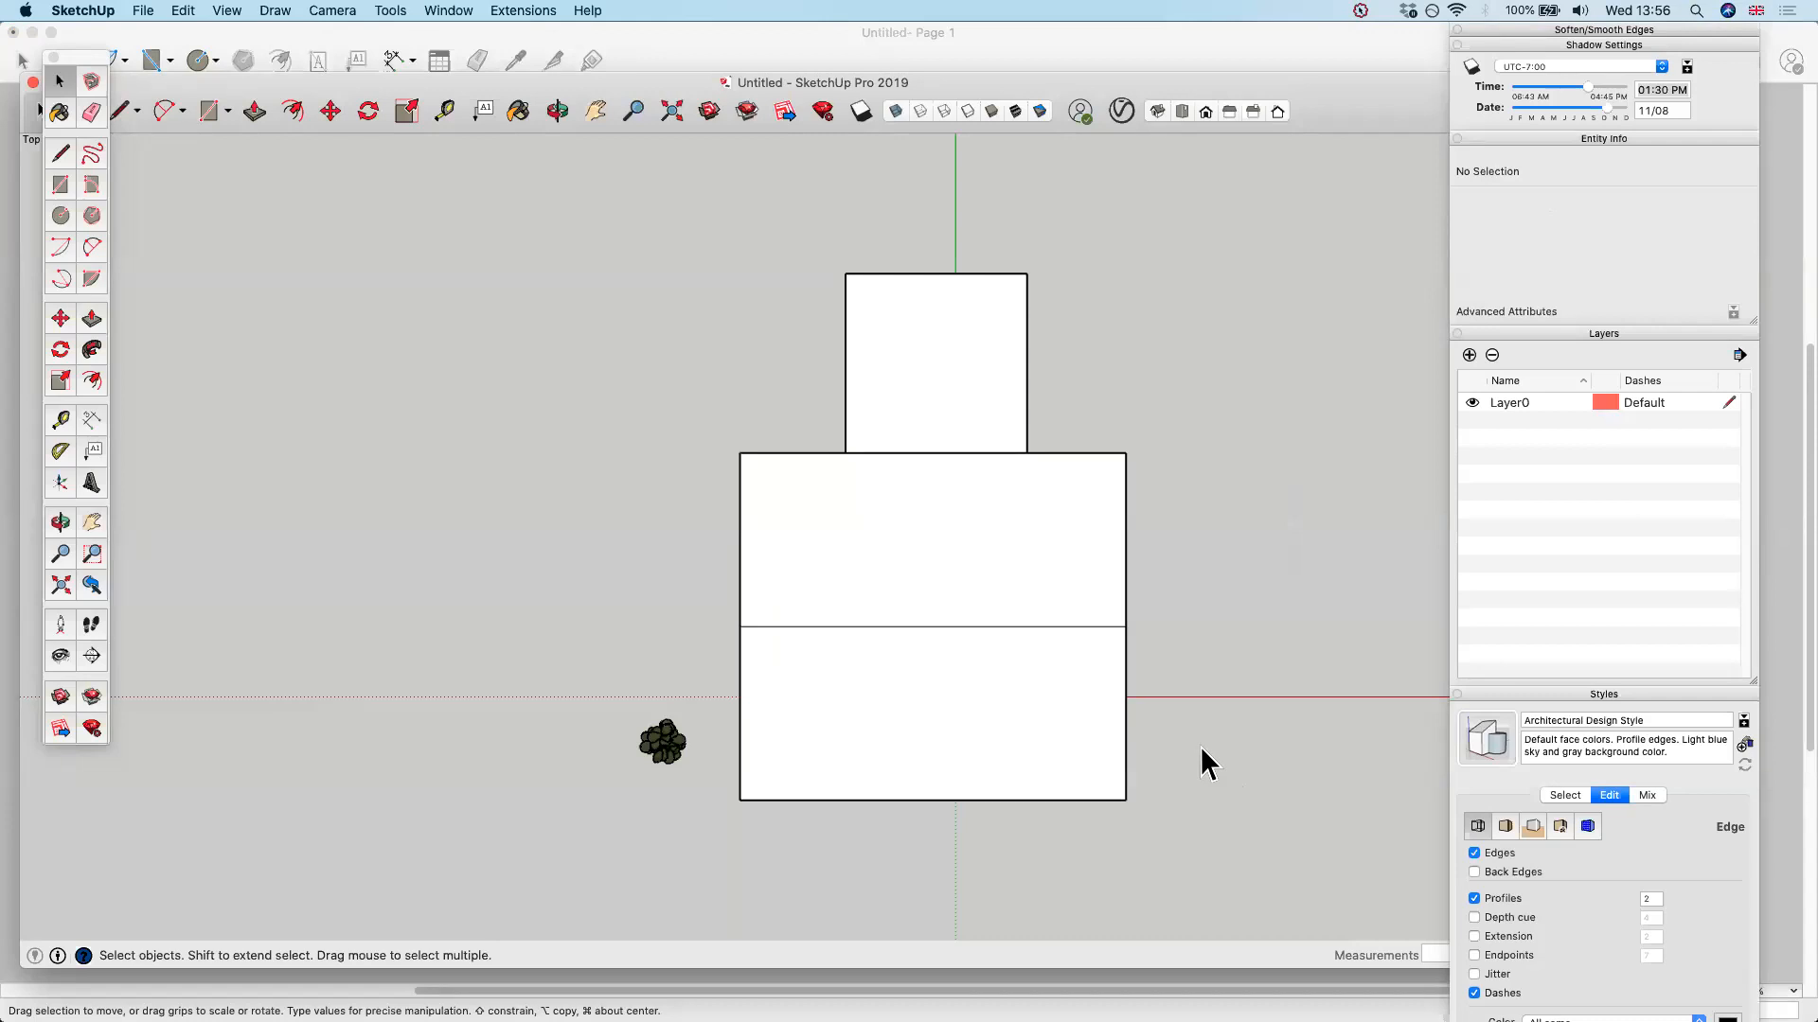
{"action": "key", "text": "r"}
{"action": "mouse_move", "coordinate": [276, 714]}
{"action": "middle_mouse_down"}
{"action": "mouse_move", "coordinate": [933, 378]}
{"action": "mouse_move", "coordinate": [338, 713]}
{"action": "middle_mouse_up"}
{"action": "left_click", "coordinate": [341, 715]}
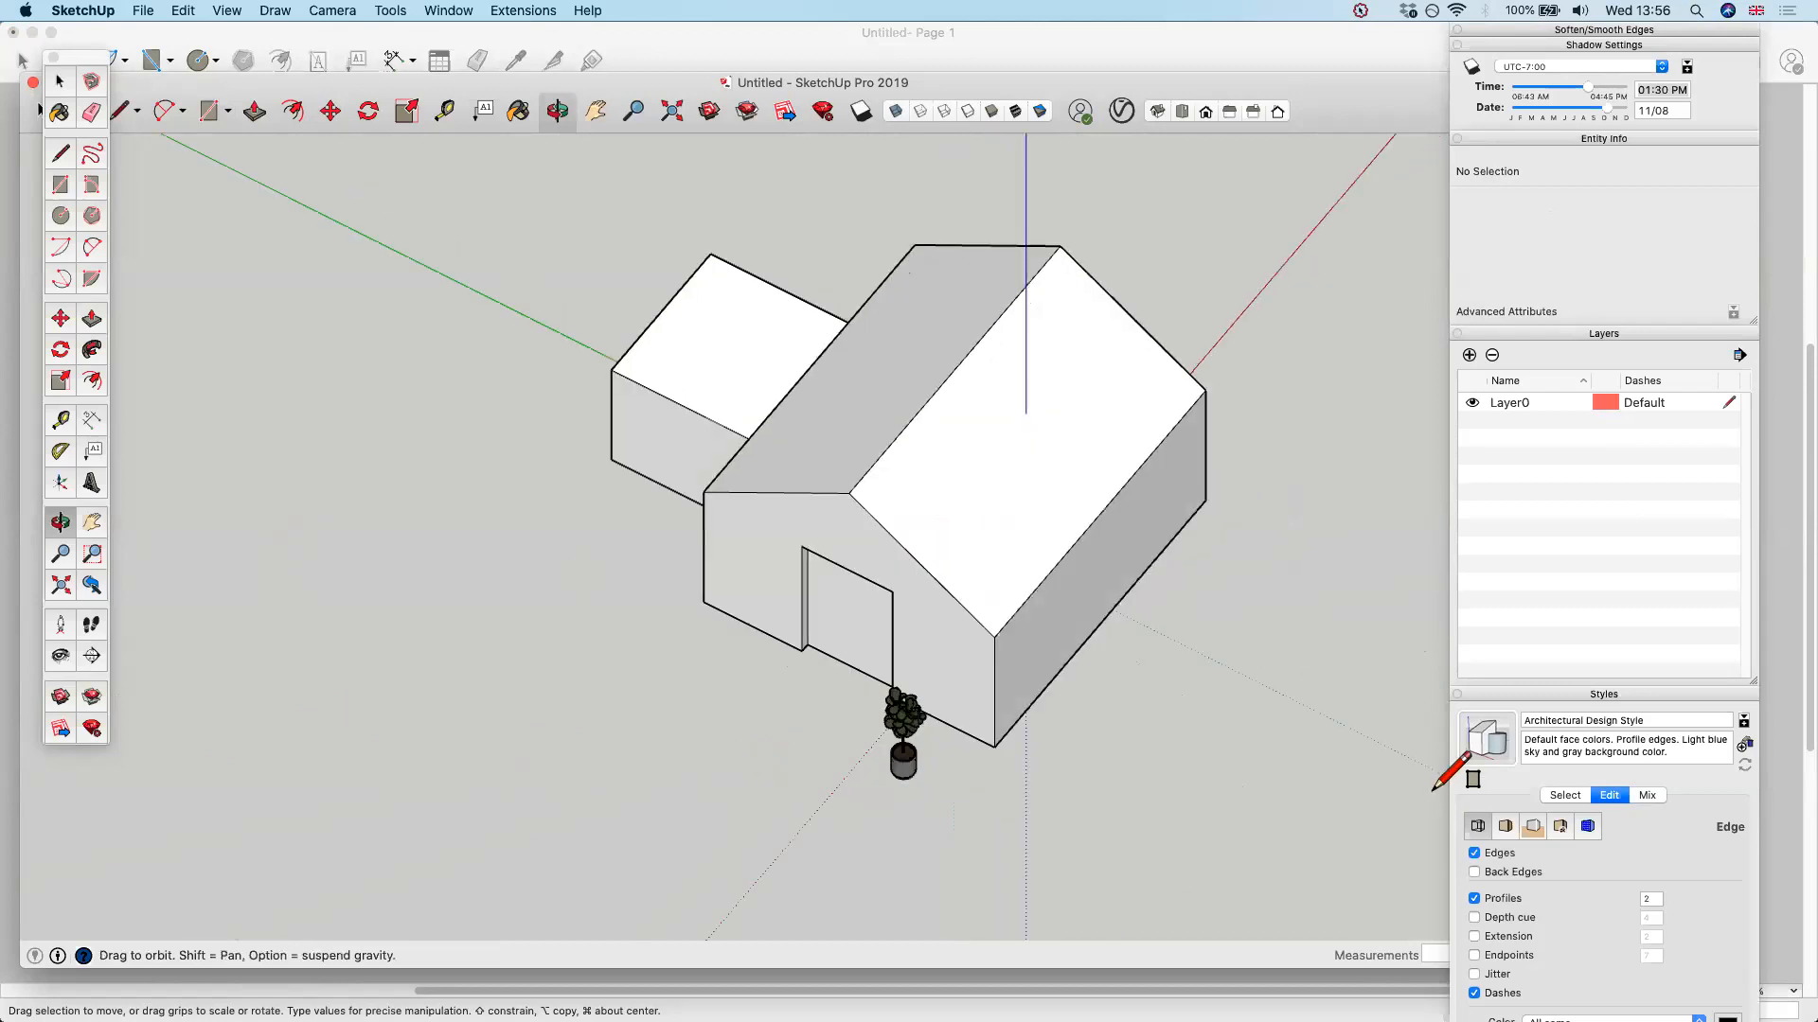
{"action": "left_click", "coordinate": [1530, 697]}
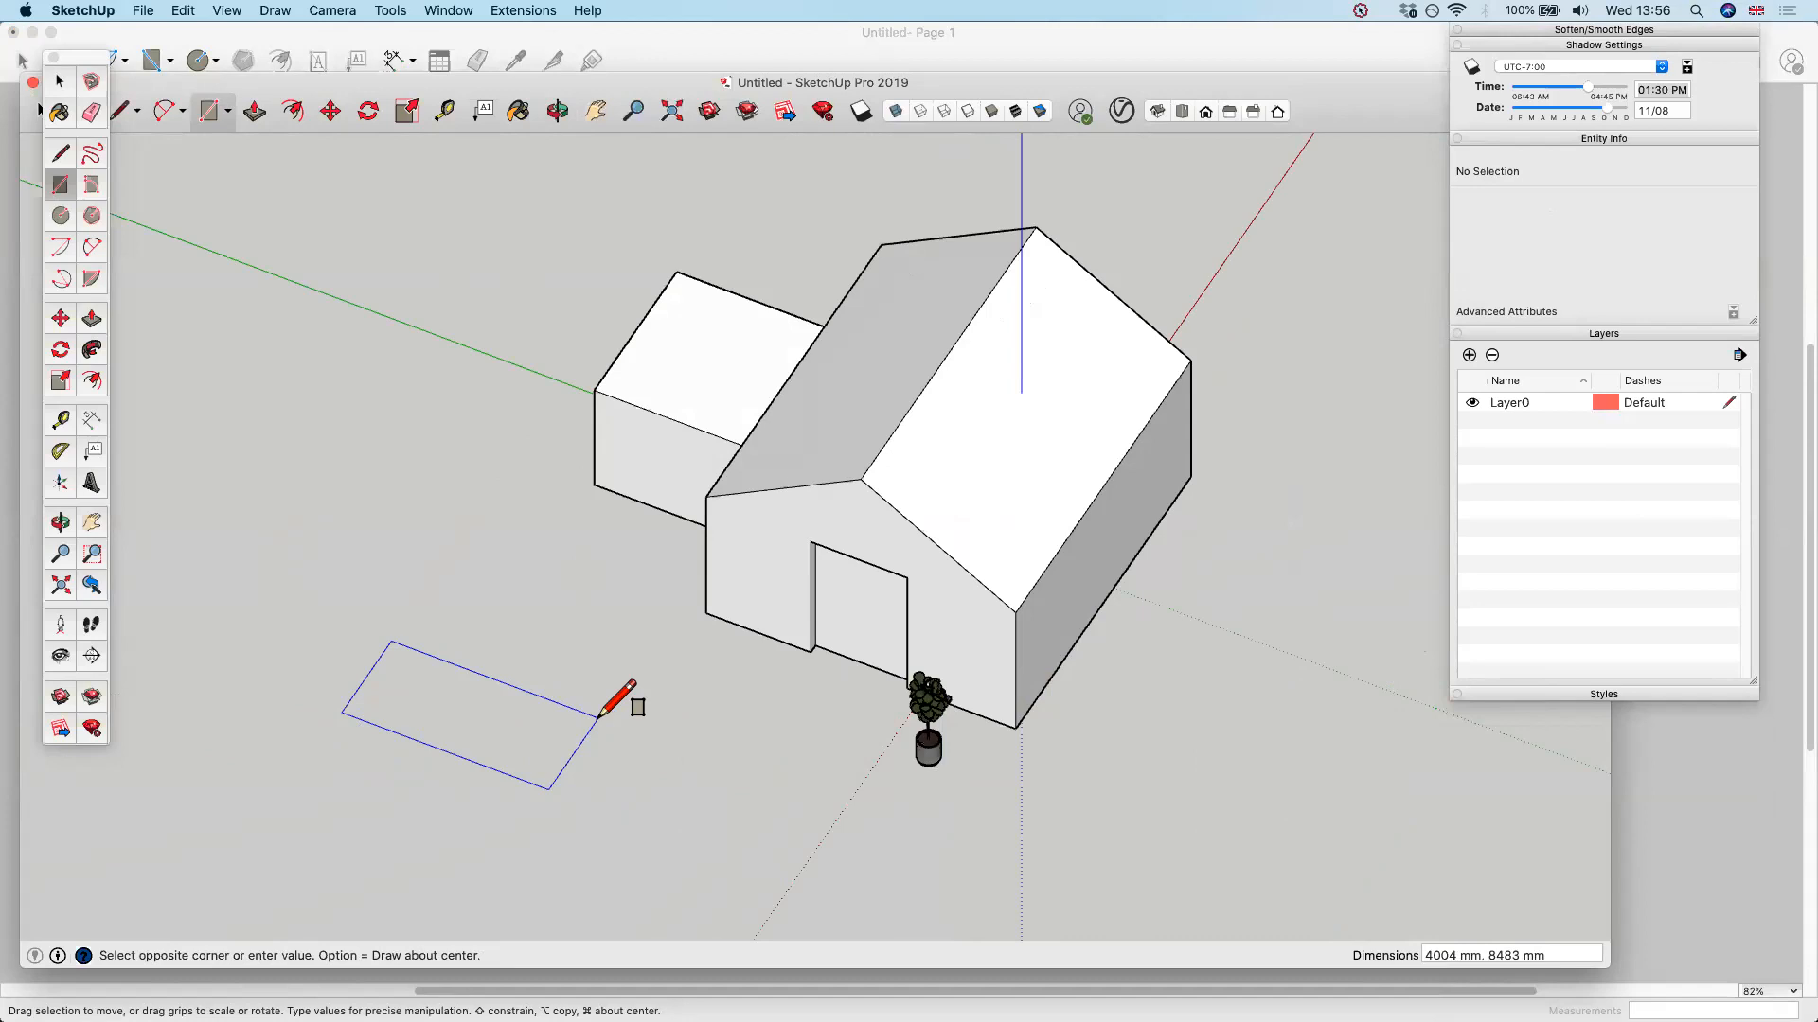
{"action": "type", "text": "4000,4000"}
{"action": "key", "text": "Return"}
{"action": "left_click", "coordinate": [380, 705]}
{"action": "scroll", "coordinate": [379, 705], "scroll_direction": "up", "scroll_amount": 8}
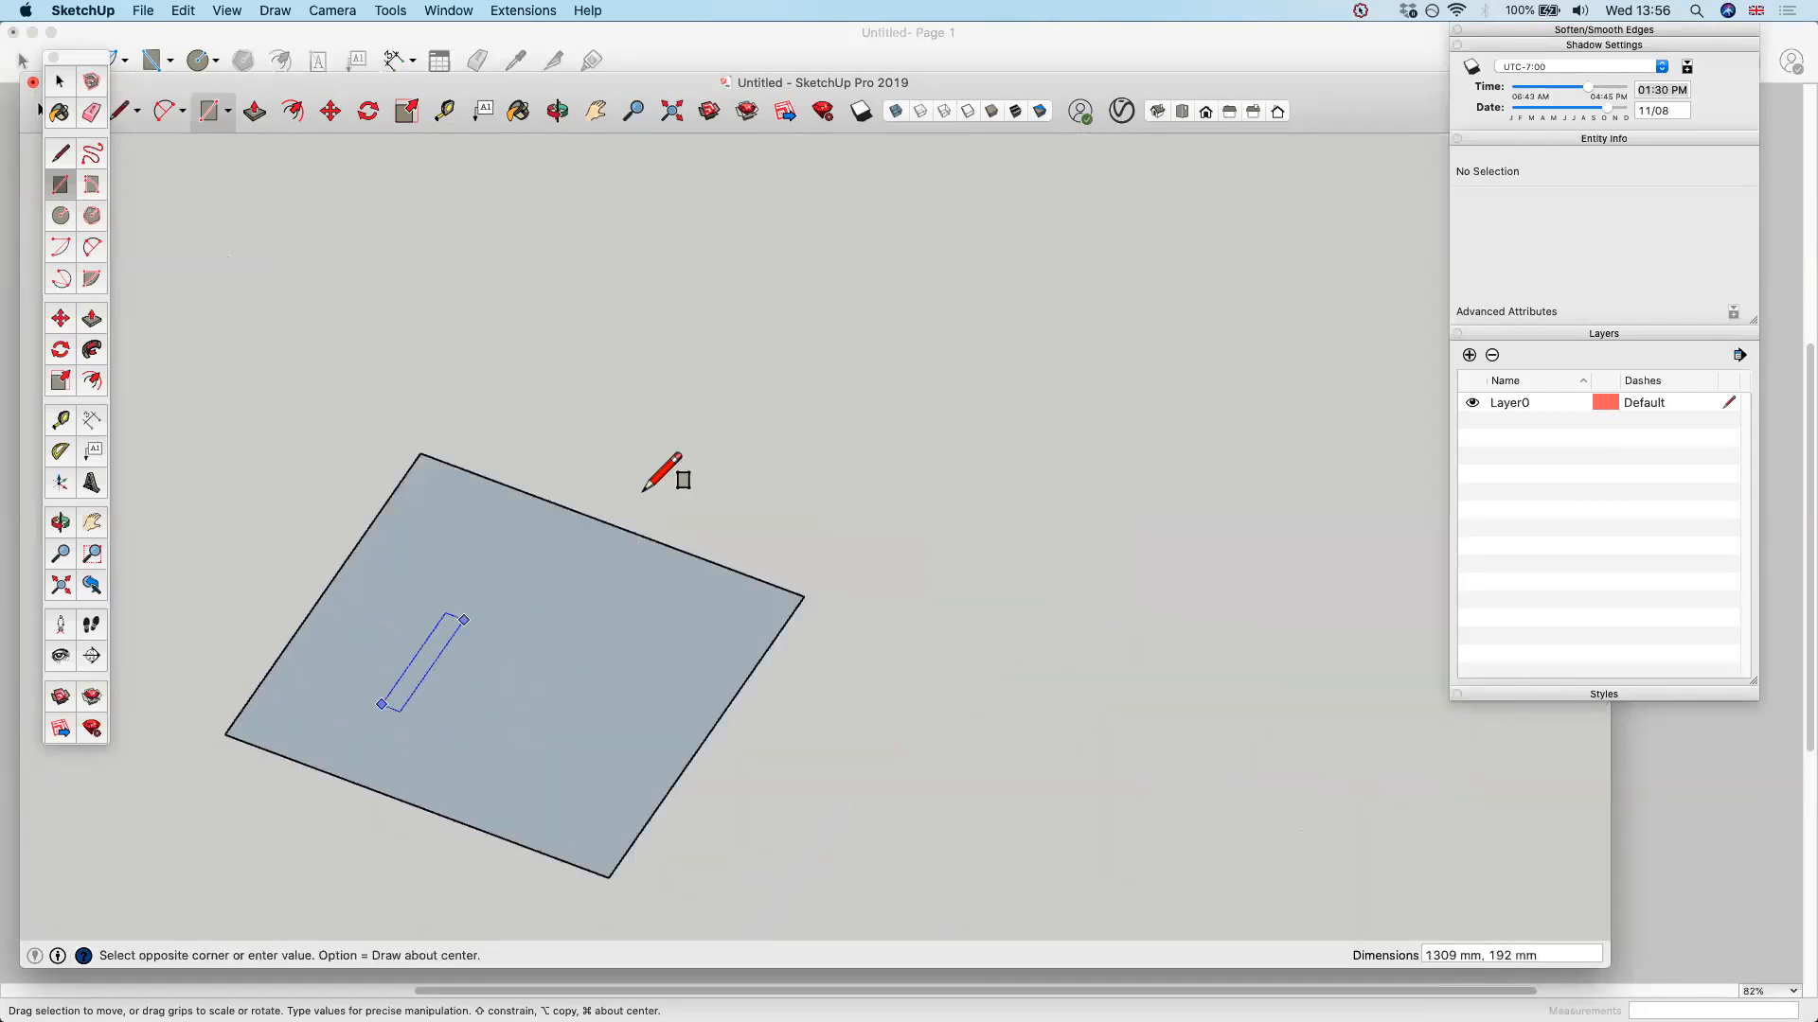
{"action": "key", "text": "Escape"}
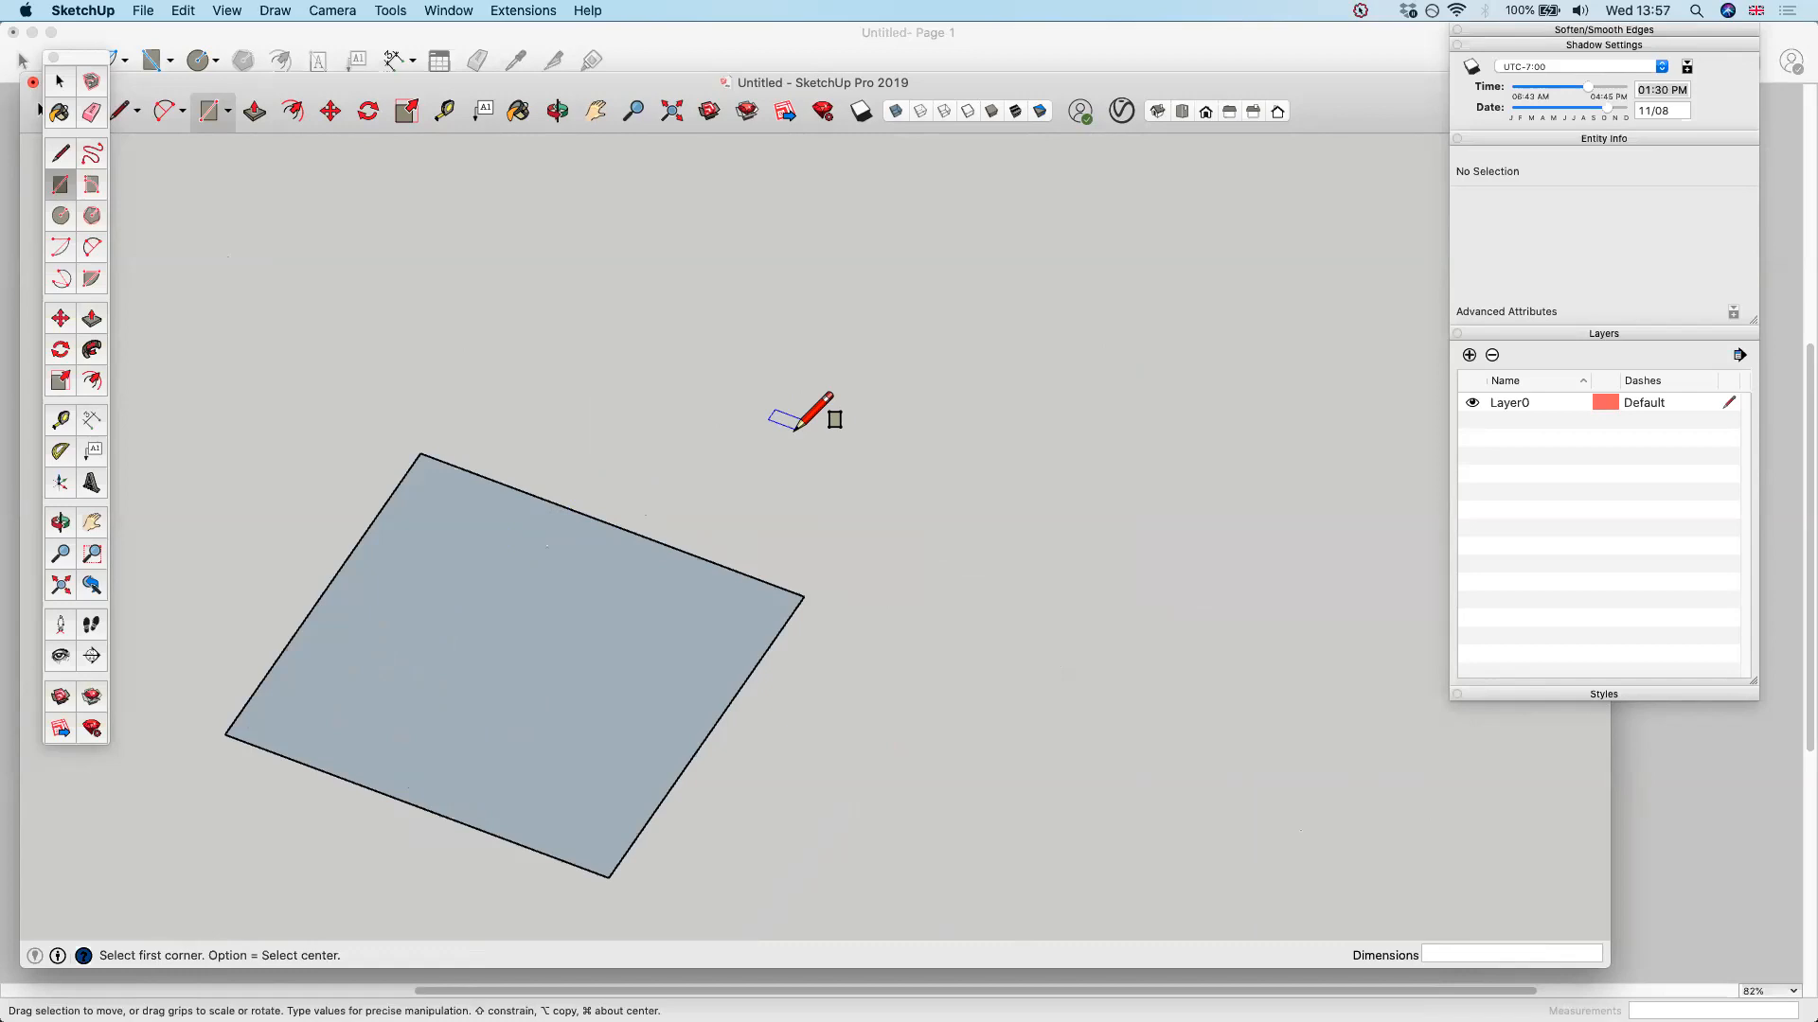
{"action": "scroll", "coordinate": [1012, 460], "scroll_direction": "down", "scroll_amount": 1}
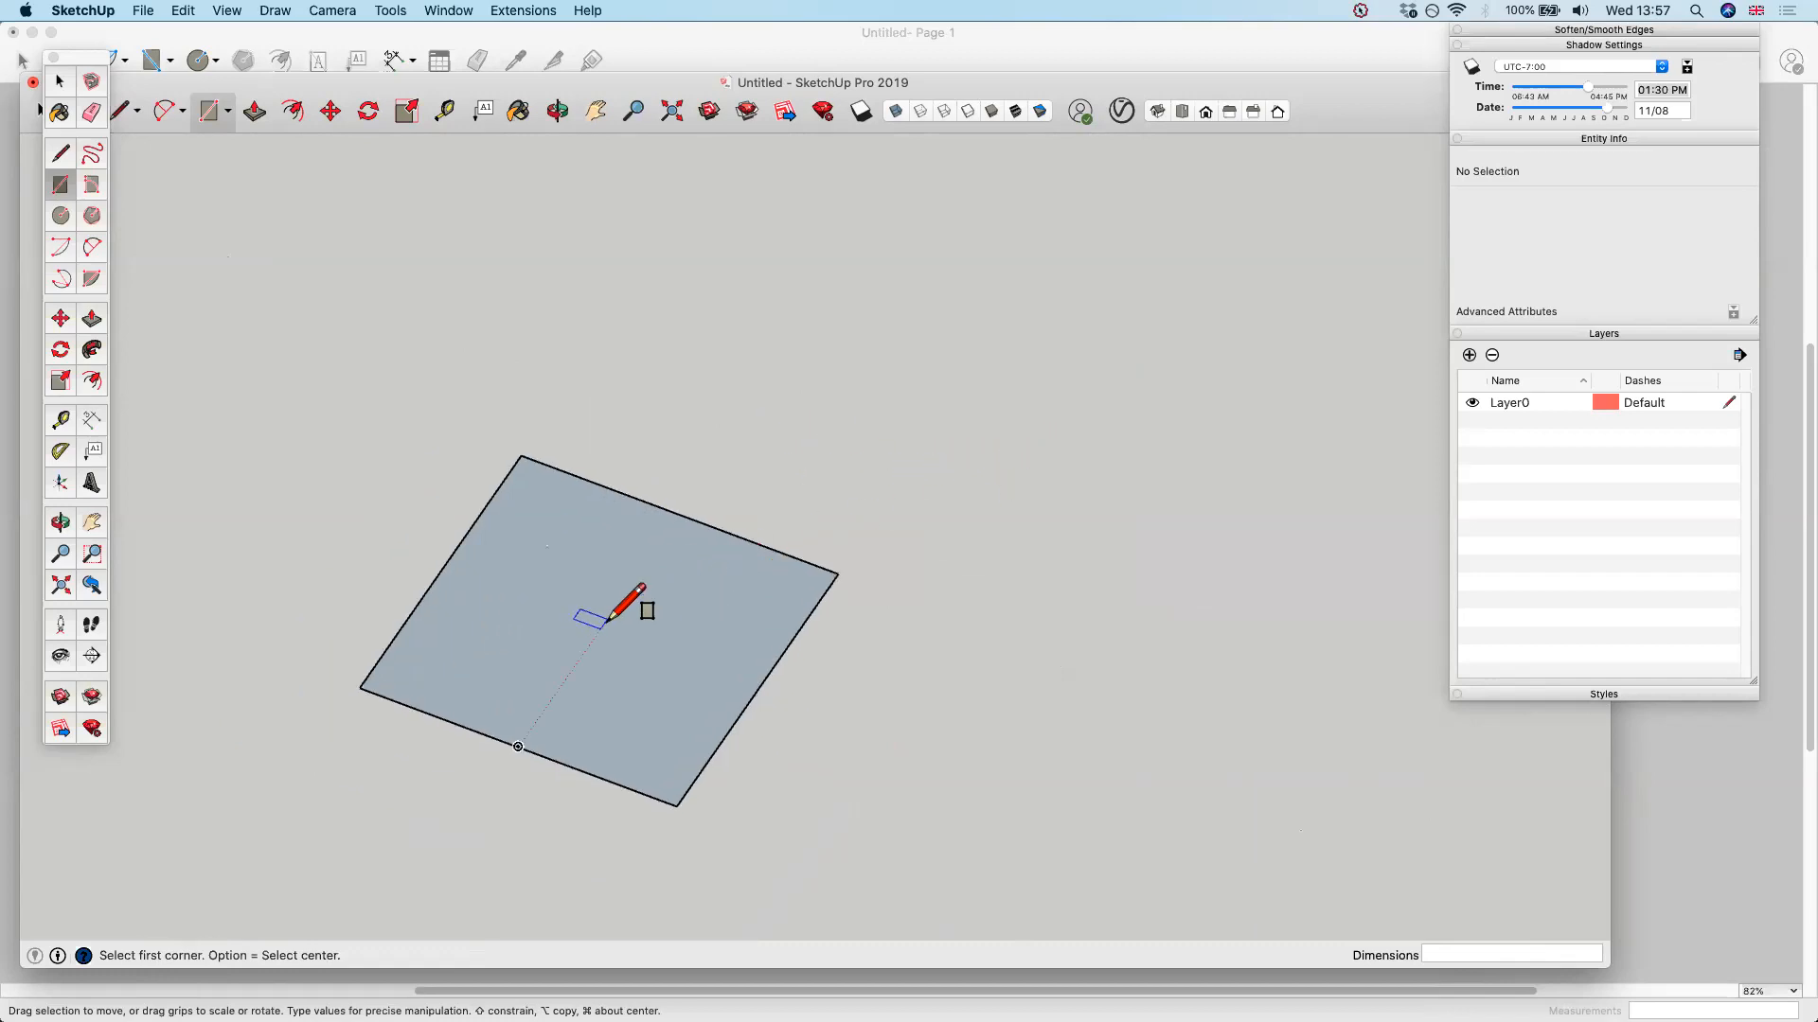
{"action": "middle_click_drag", "start_coordinate": [791, 507], "coordinate": [680, 454]}
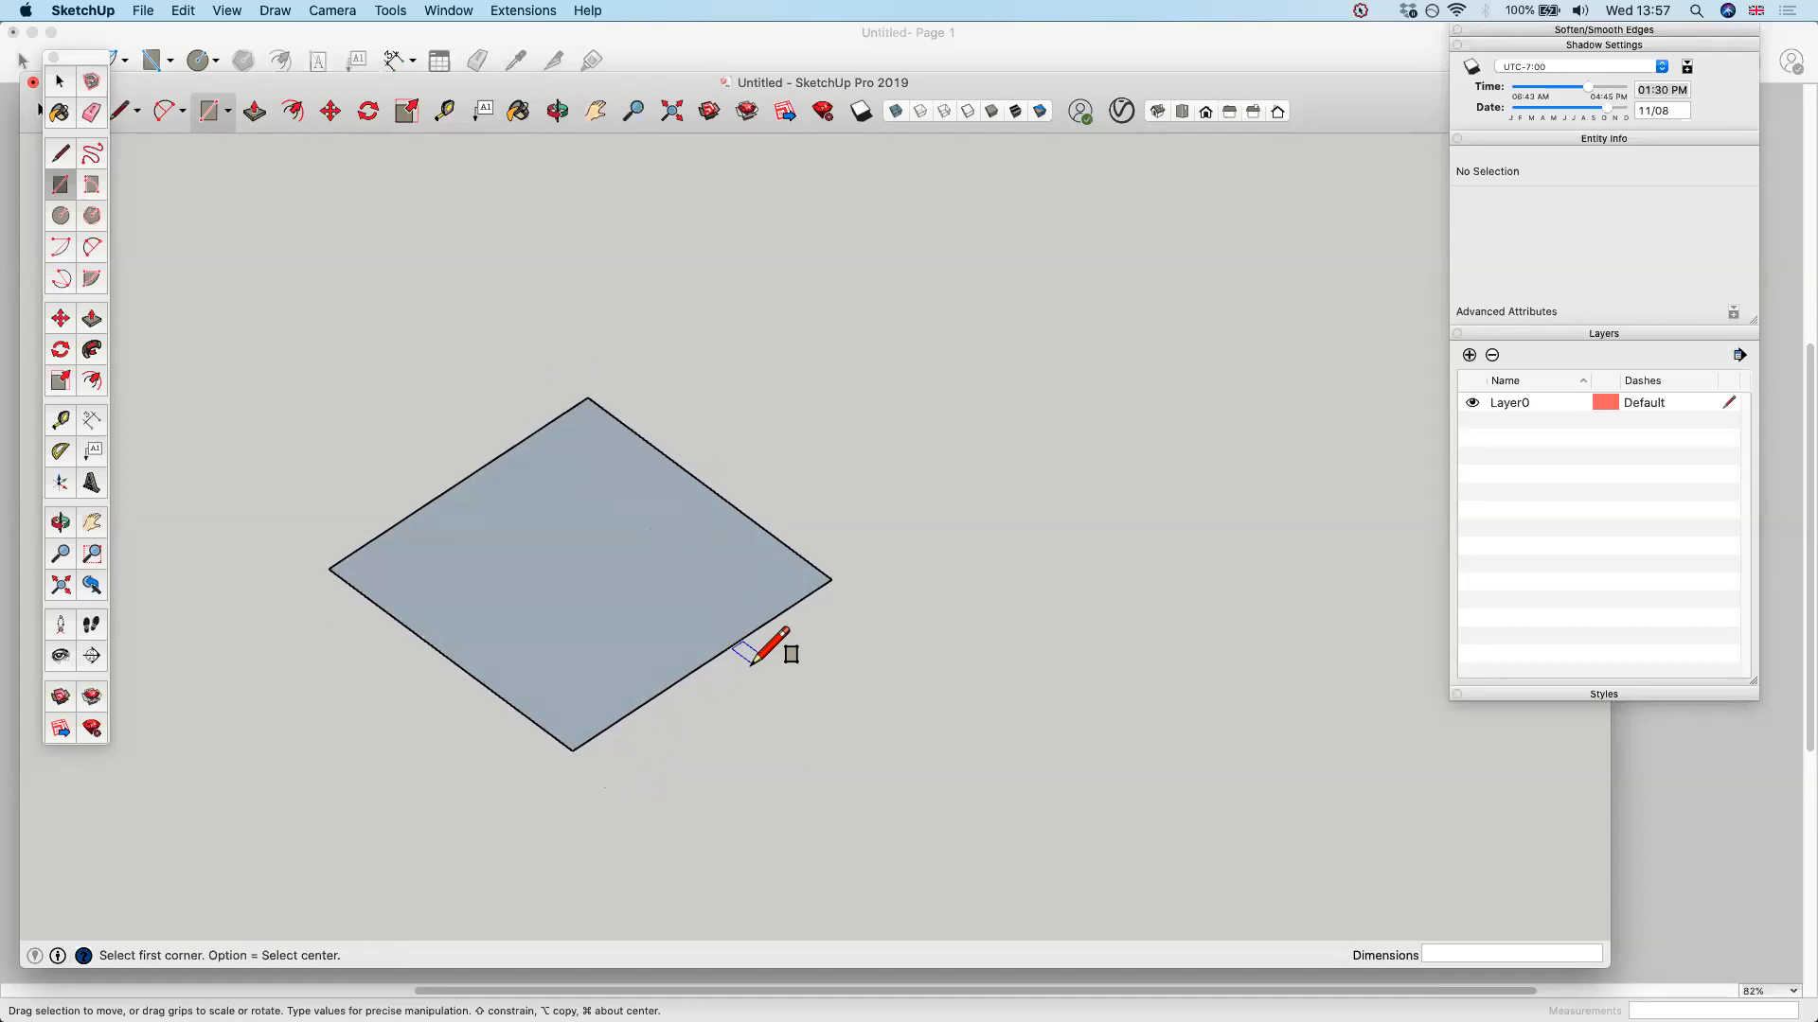
{"action": "mouse_move", "coordinate": [835, 584]}
{"action": "middle_mouse_down"}
{"action": "mouse_move", "coordinate": [648, 617]}
{"action": "mouse_move", "coordinate": [672, 554]}
{"action": "mouse_move", "coordinate": [701, 547]}
{"action": "mouse_move", "coordinate": [1033, 569]}
{"action": "mouse_move", "coordinate": [925, 629]}
{"action": "mouse_move", "coordinate": [723, 637]}
{"action": "mouse_move", "coordinate": [738, 661]}
{"action": "middle_mouse_up"}
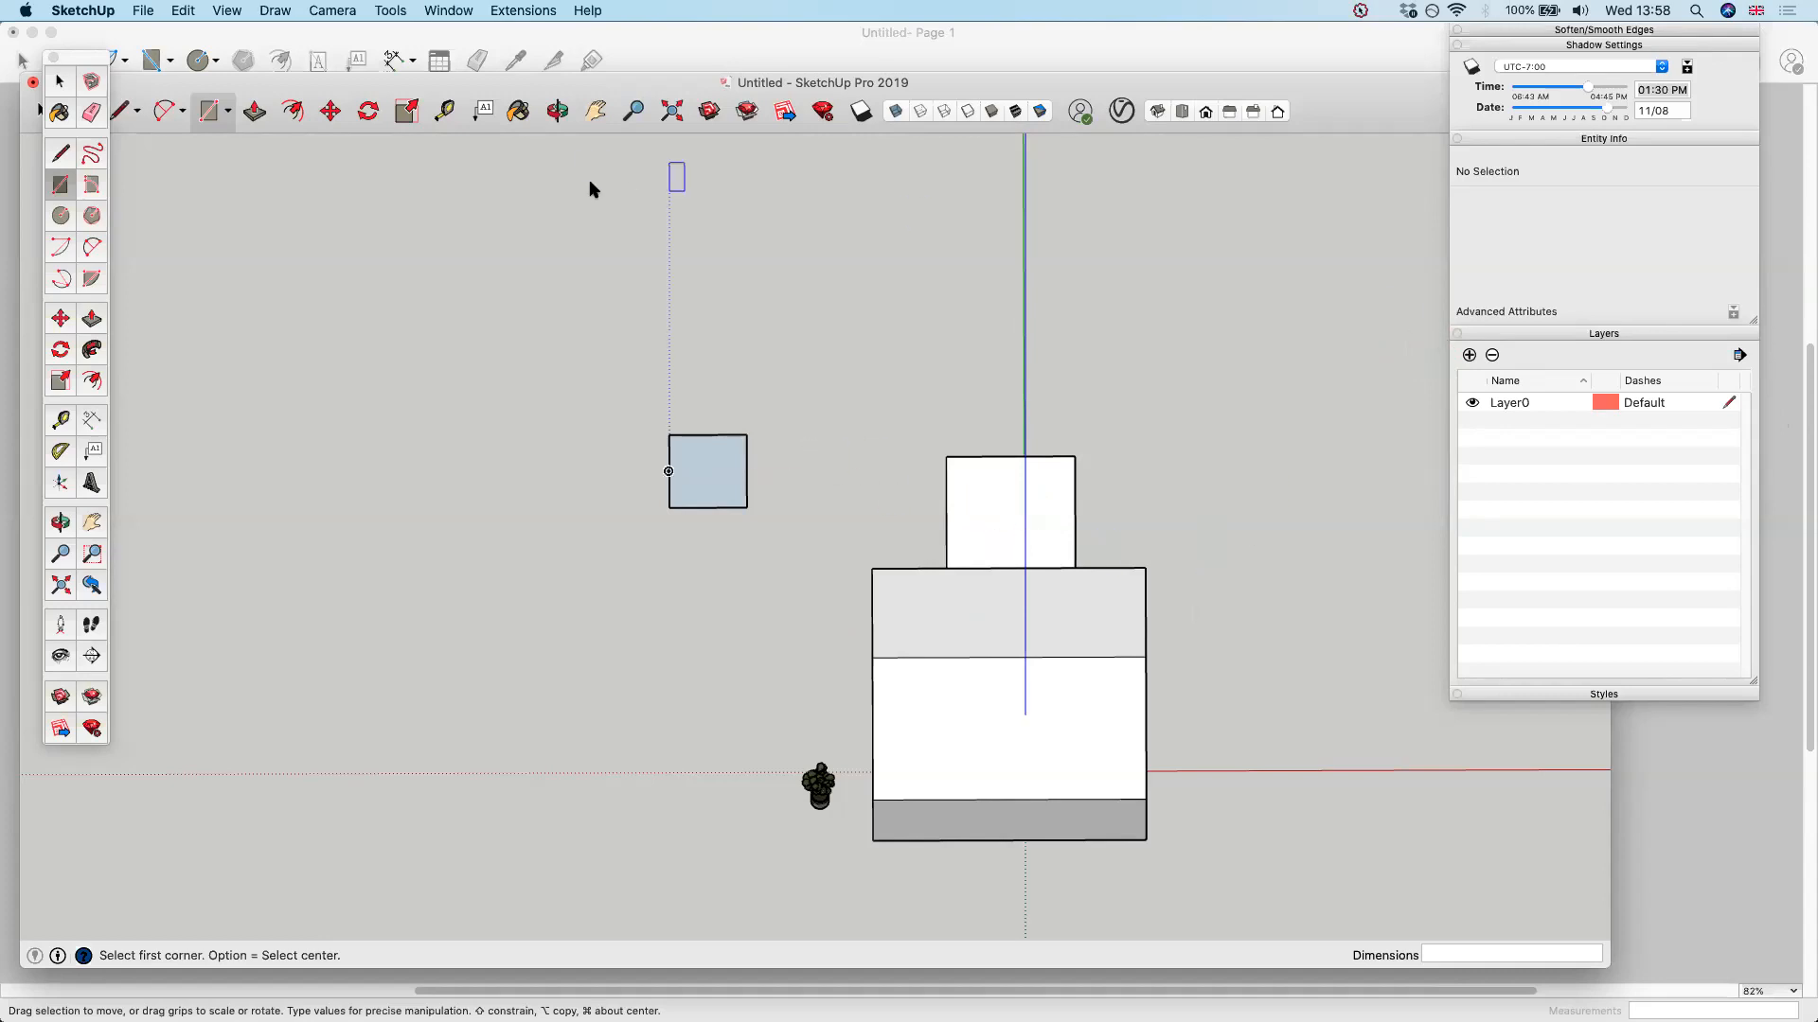
Switch to the 20200221-Chevening-v2.0-no plants model and turn on its PLANTS layer
{"action": "key", "text": "ctrl+Up"}
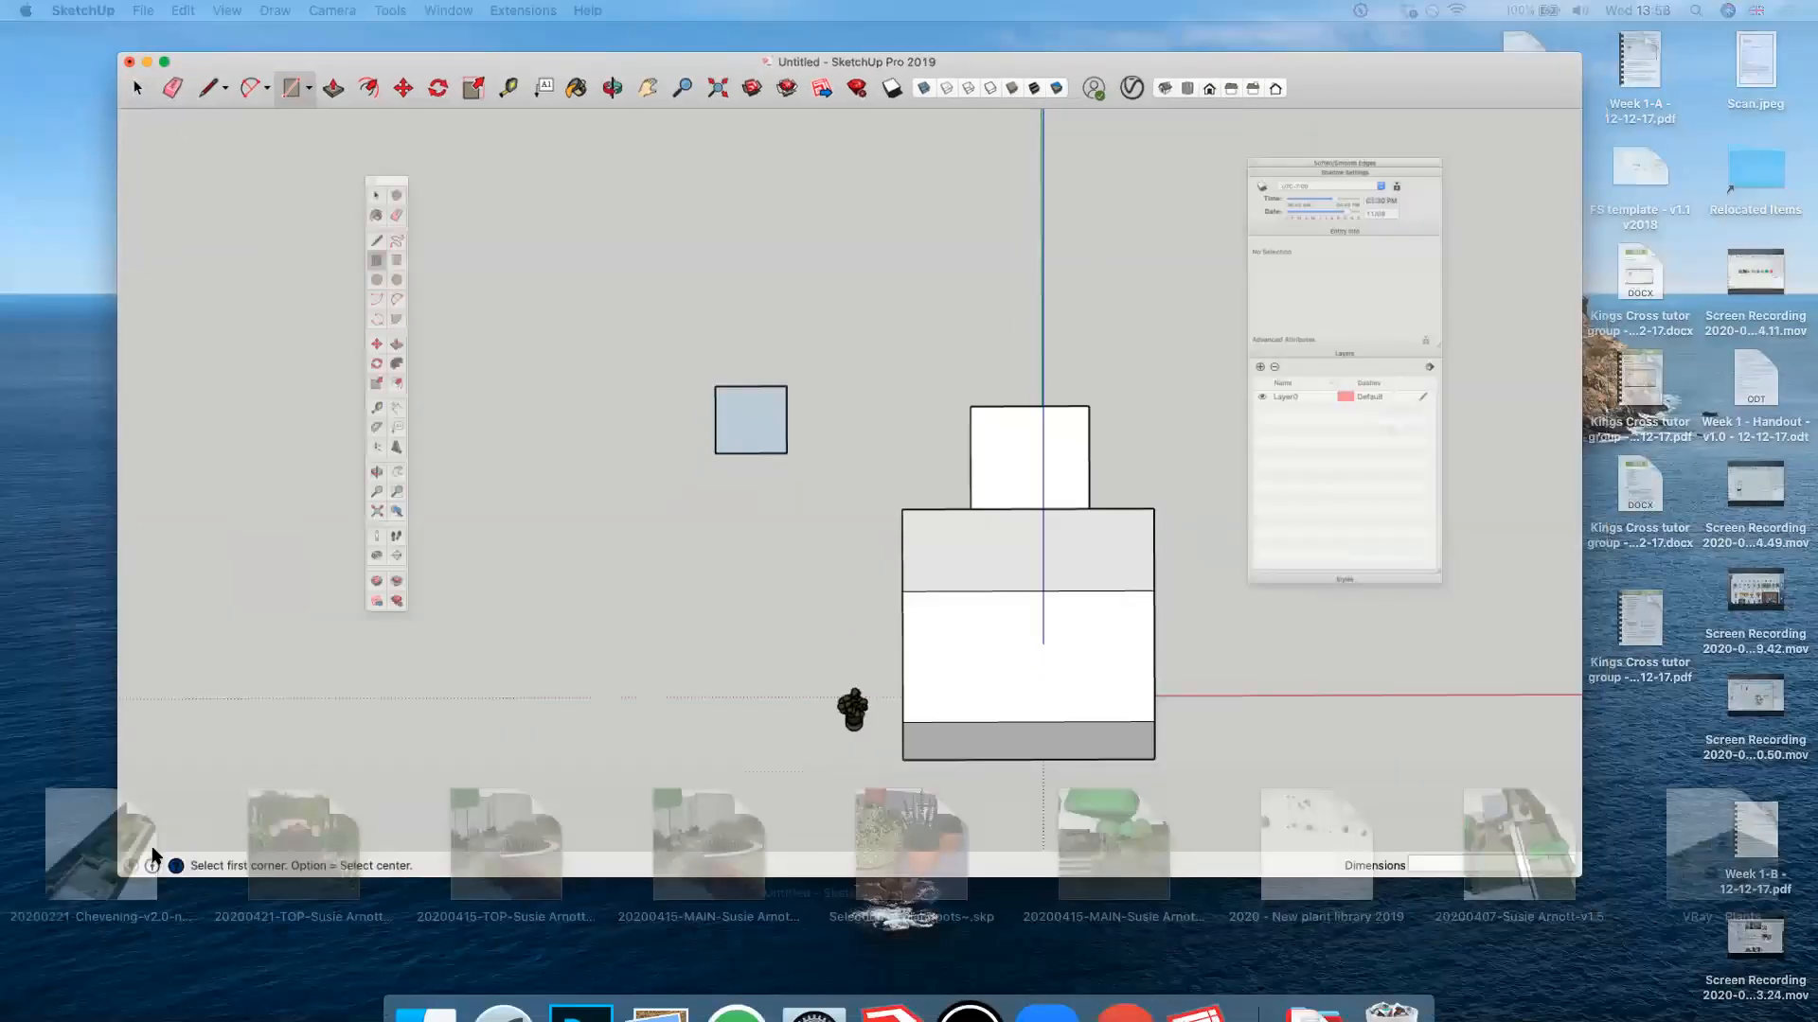
{"action": "left_click", "coordinate": [1156, 264]}
{"action": "left_click", "coordinate": [983, 368]}
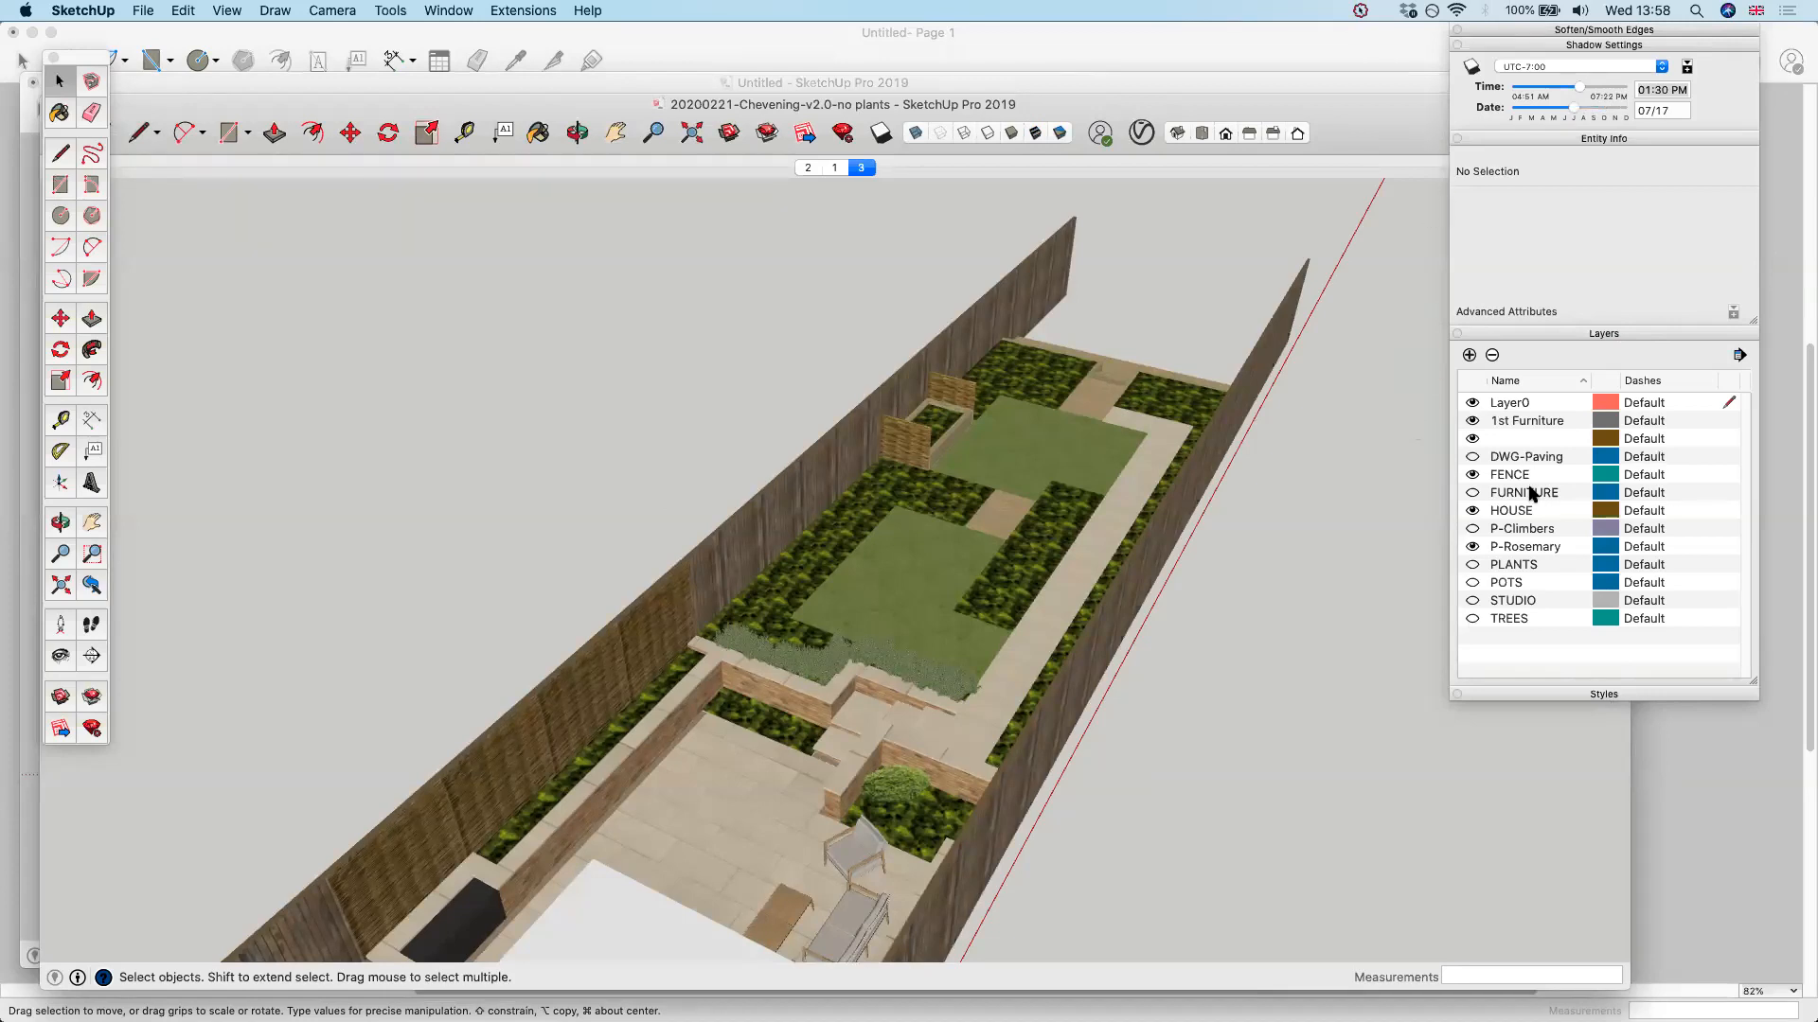
{"action": "left_click", "coordinate": [1472, 572]}
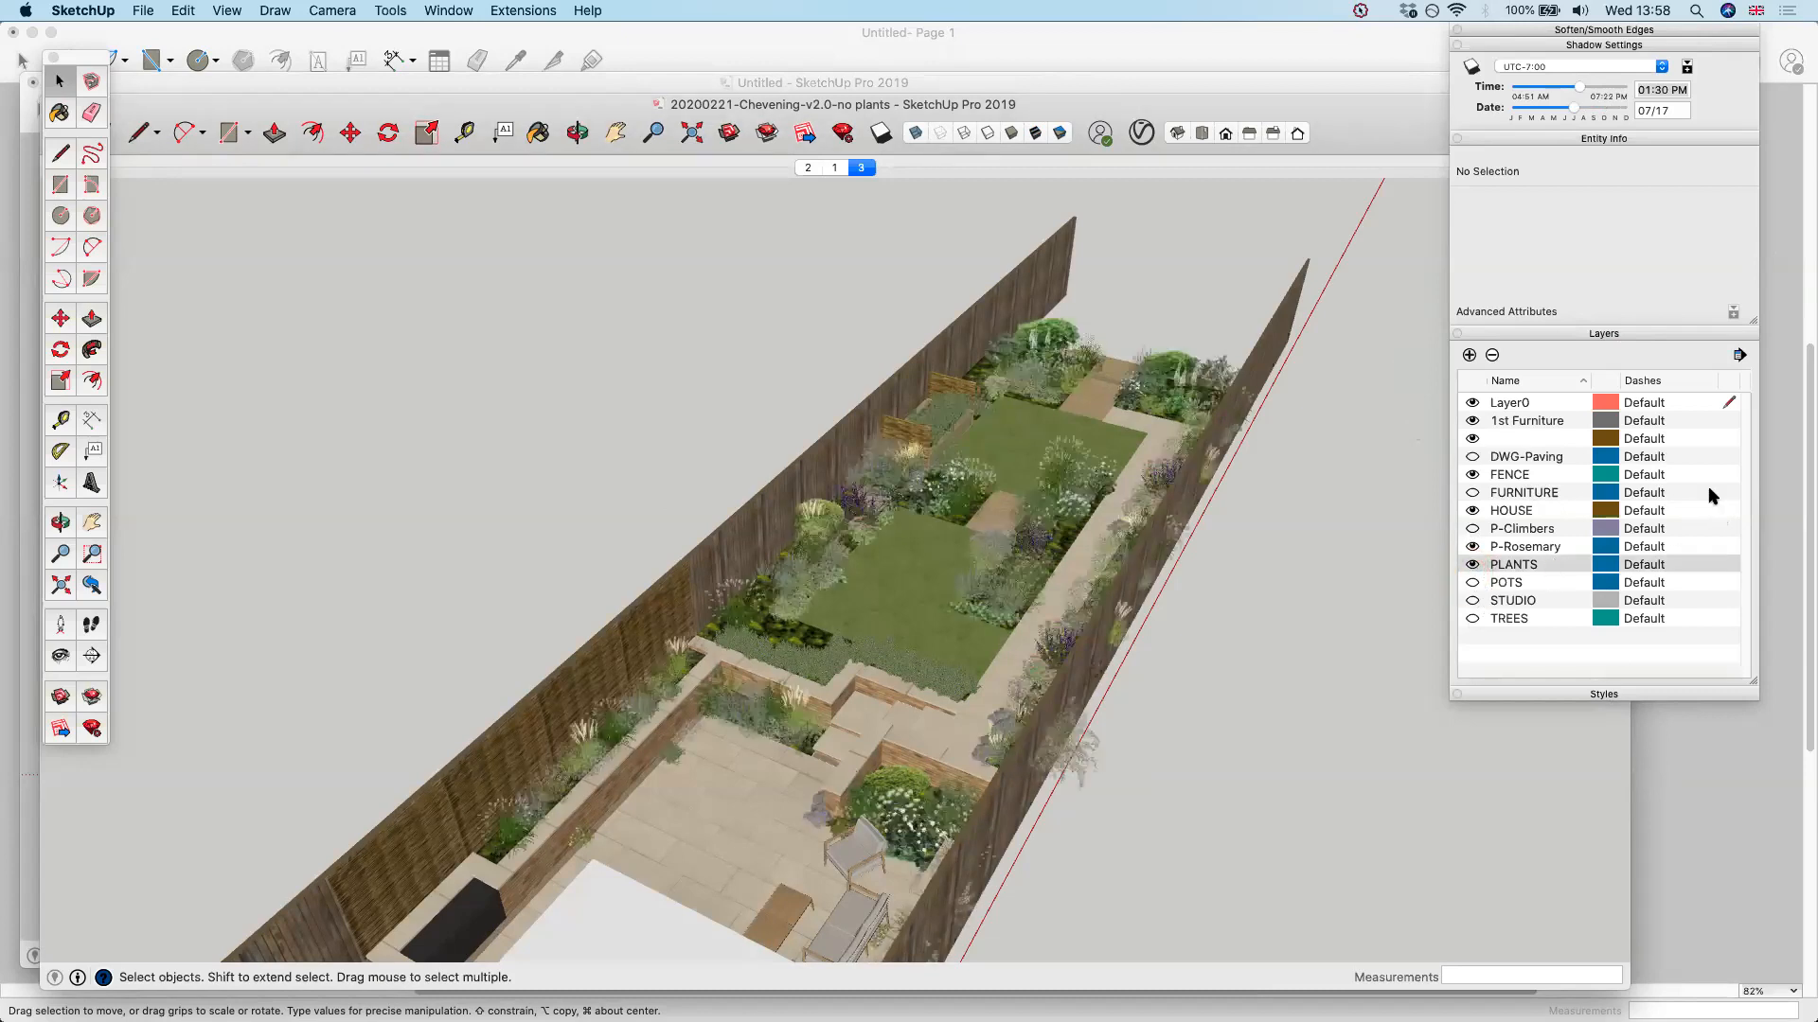
{"action": "middle_click_drag", "start_coordinate": [853, 539], "coordinate": [1122, 492]}
{"action": "key", "text": "o"}
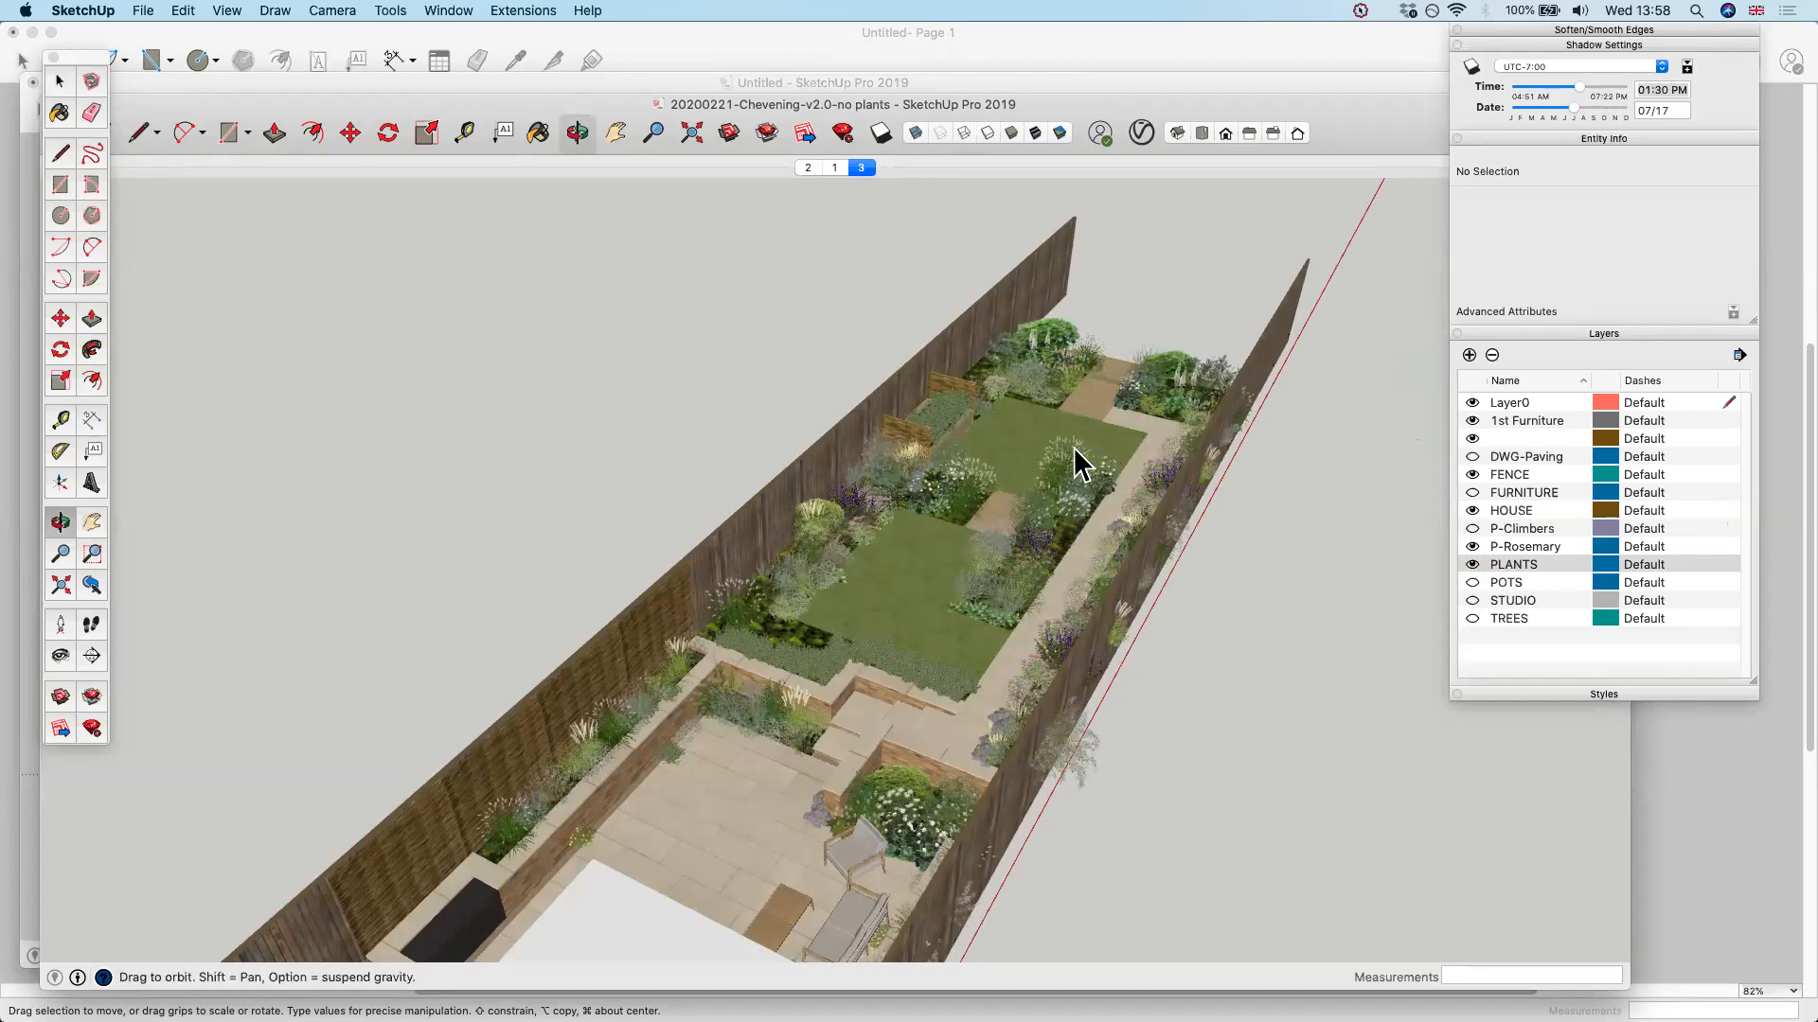
{"action": "key", "text": "space"}
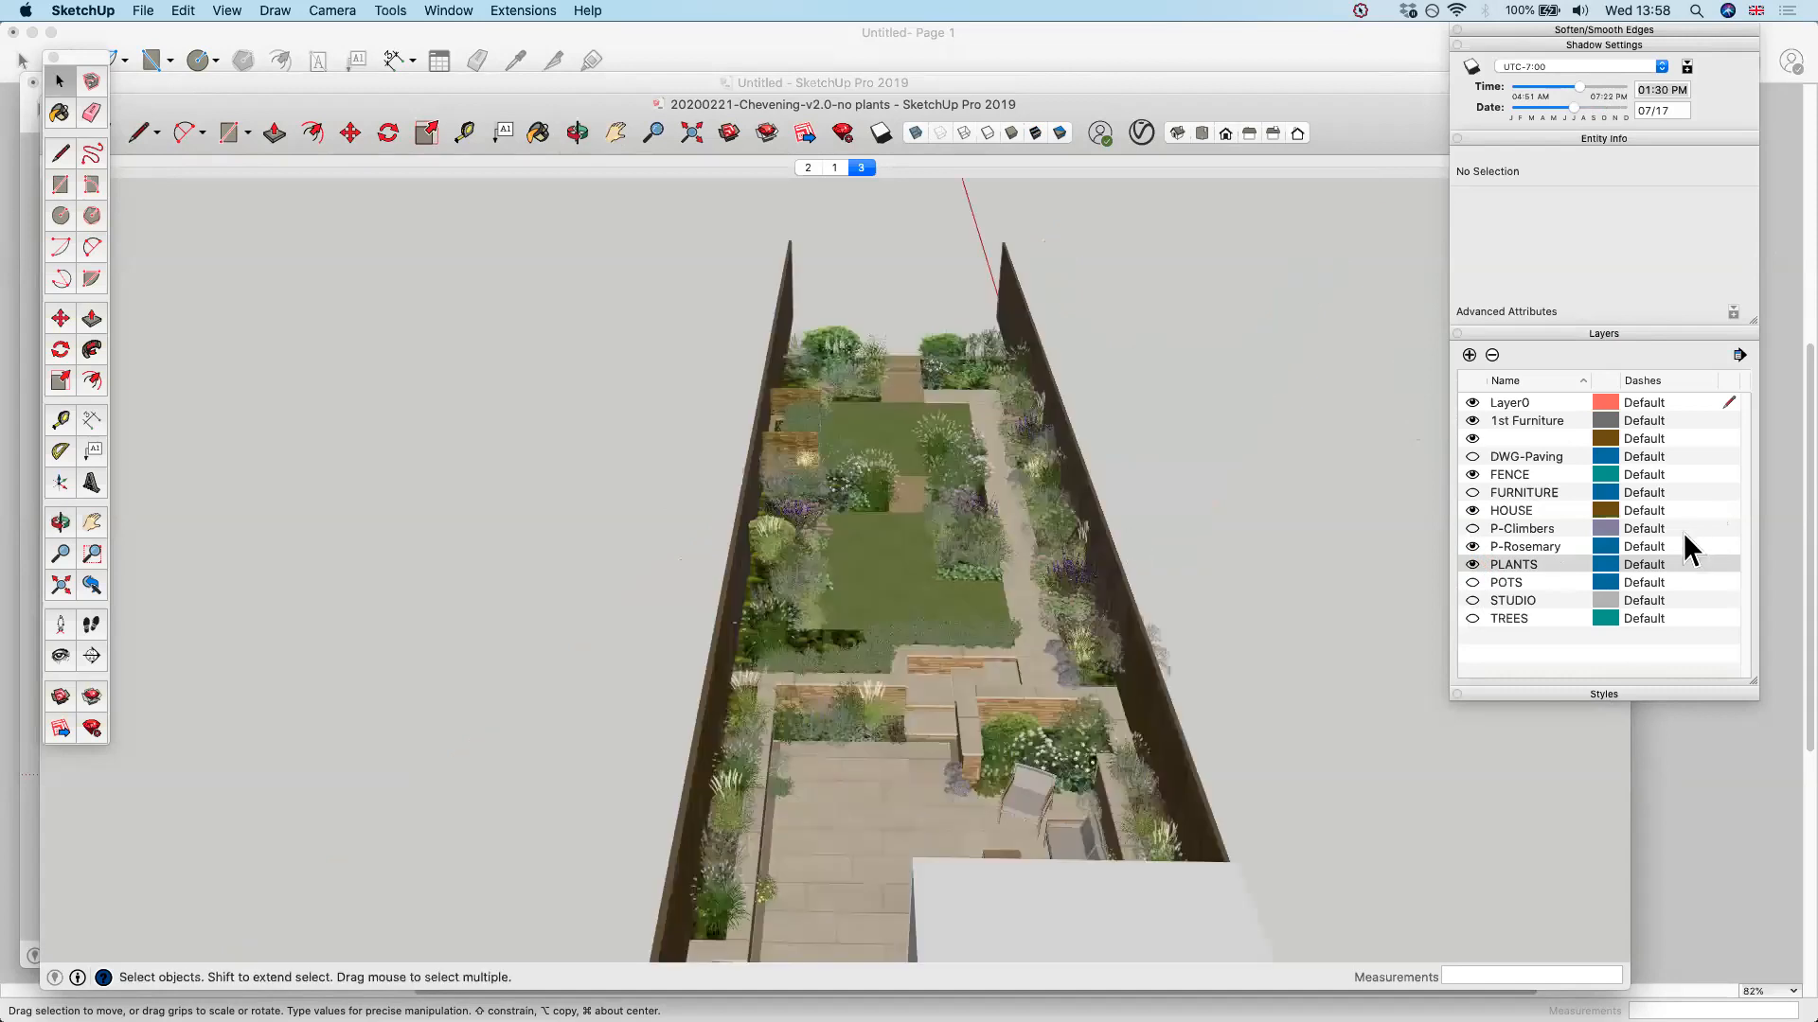
Toggle the PLANTS layer to compare the garden, and hide both the PLANTS and P-Rosemary layers
{"action": "left_click", "coordinate": [1473, 566]}
{"action": "left_click", "coordinate": [1474, 566]}
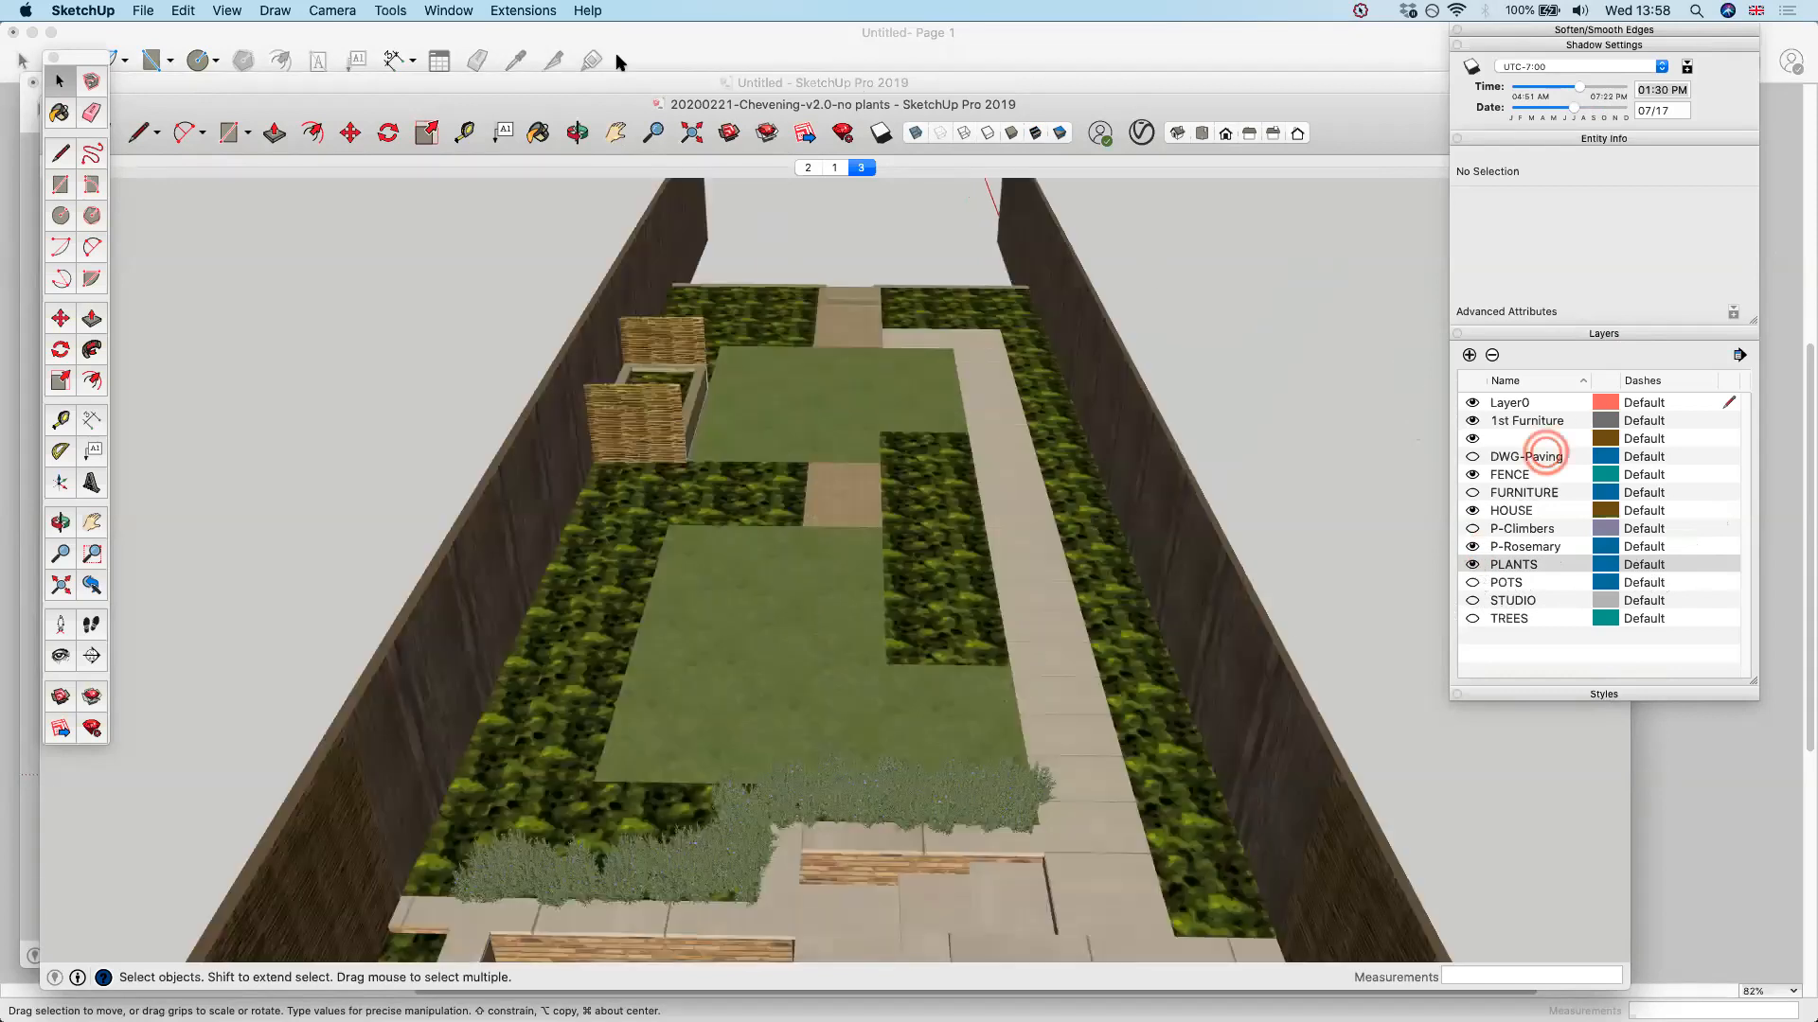
{"action": "left_click", "coordinate": [457, 9]}
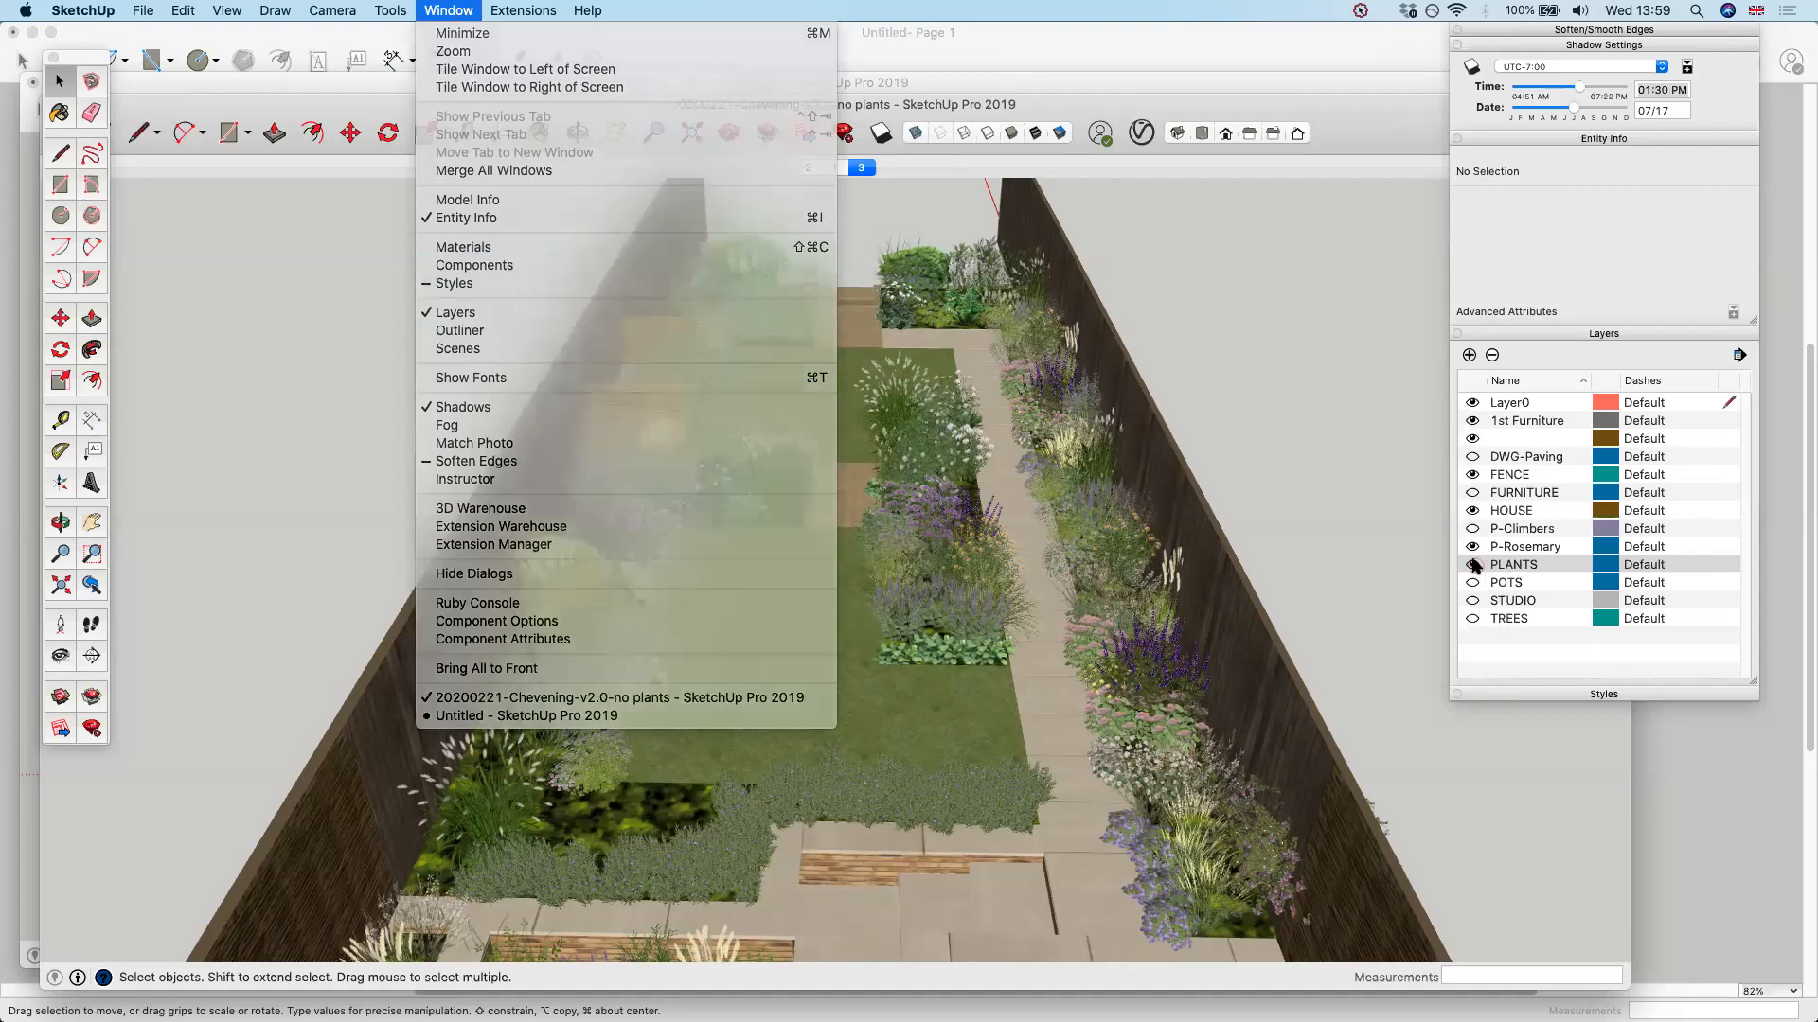
{"action": "left_click", "coordinate": [1473, 553]}
{"action": "left_click", "coordinate": [1473, 546]}
{"action": "left_click", "coordinate": [1473, 562]}
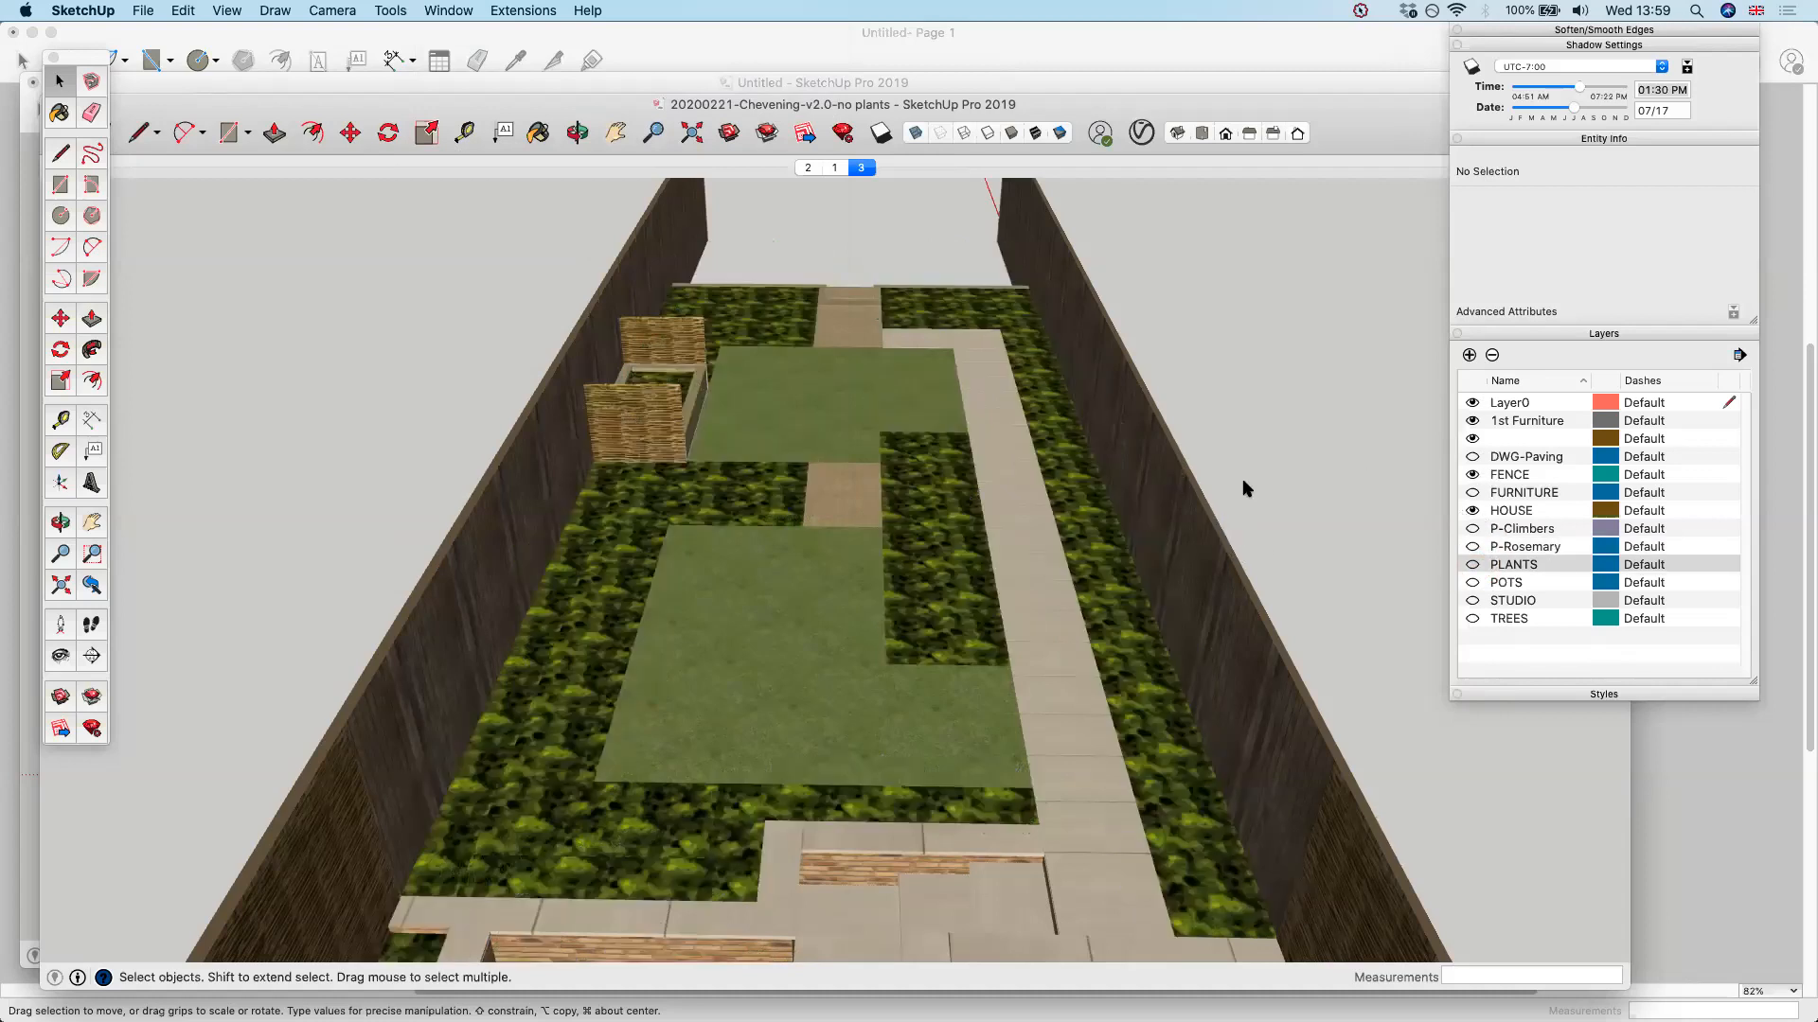
Examine the garden from the studio end with the STUDIO layer shown and hidden, leaving the layer off
{"action": "left_click", "coordinate": [1467, 599]}
{"action": "left_click", "coordinate": [1466, 599]}
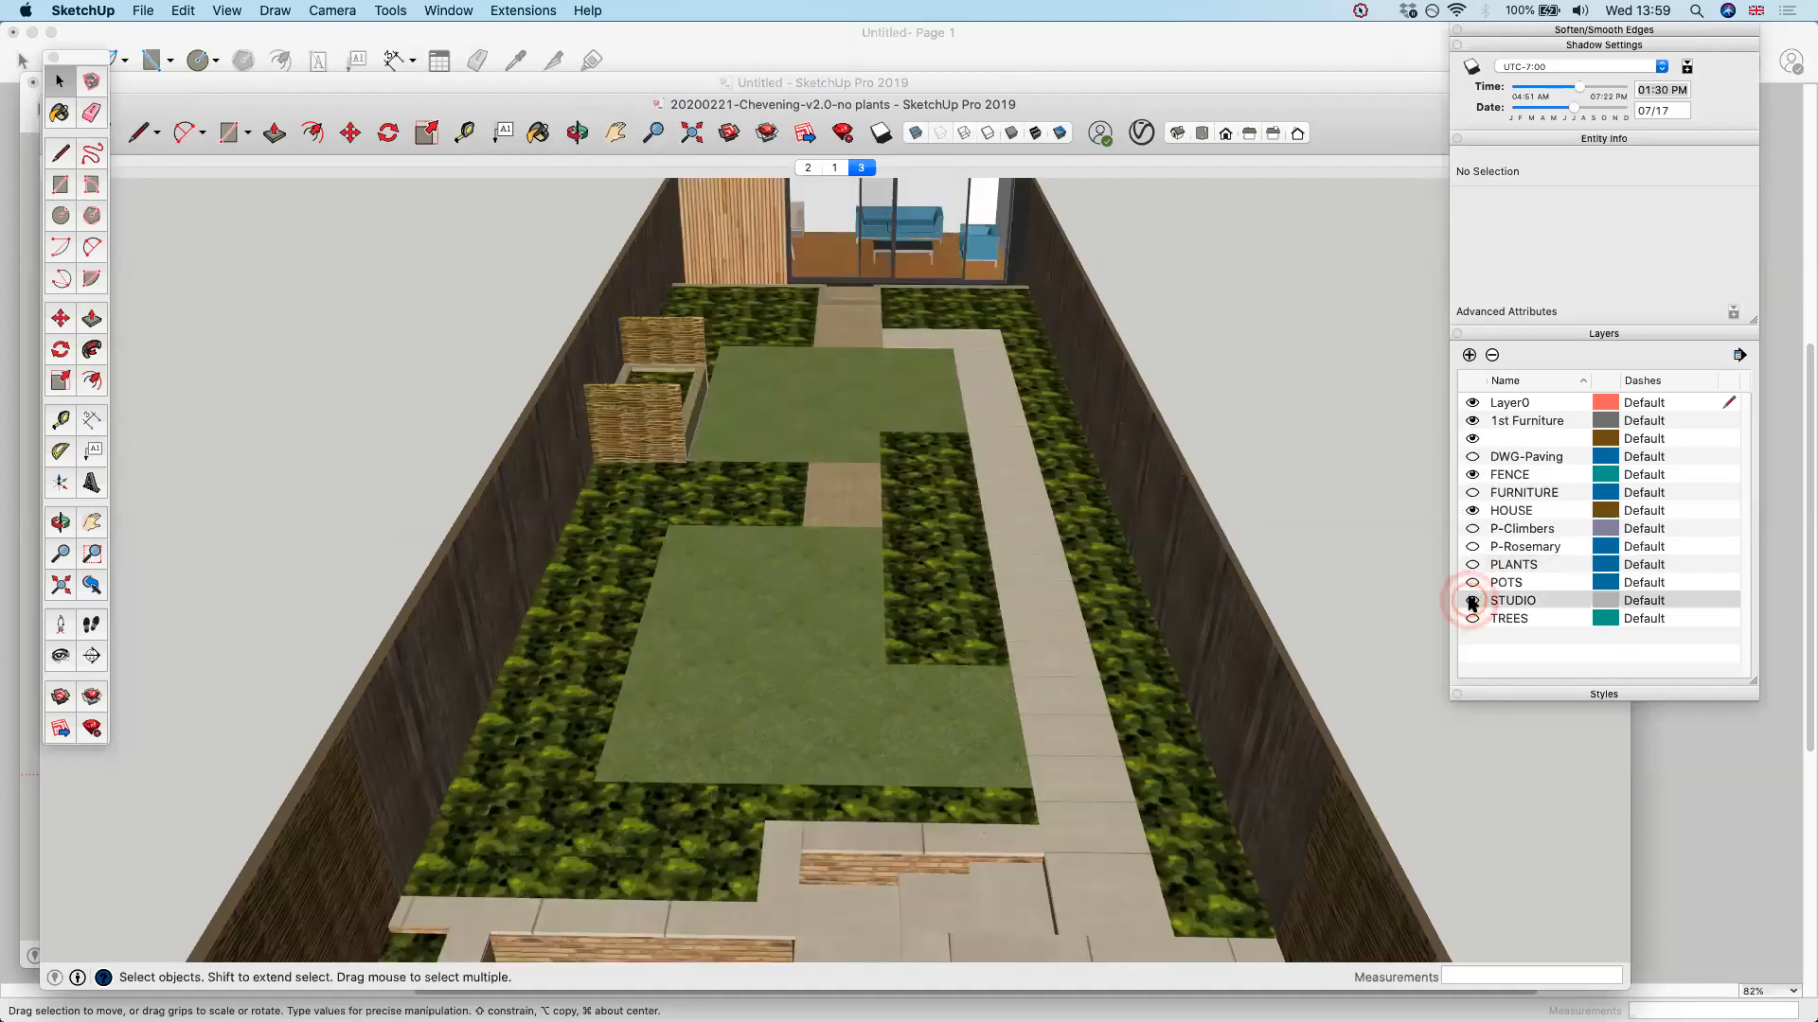
{"action": "key", "text": "o"}
{"action": "left_click_drag", "start_coordinate": [1189, 548], "coordinate": [827, 329]}
{"action": "left_click_drag", "start_coordinate": [962, 285], "coordinate": [1225, 389]}
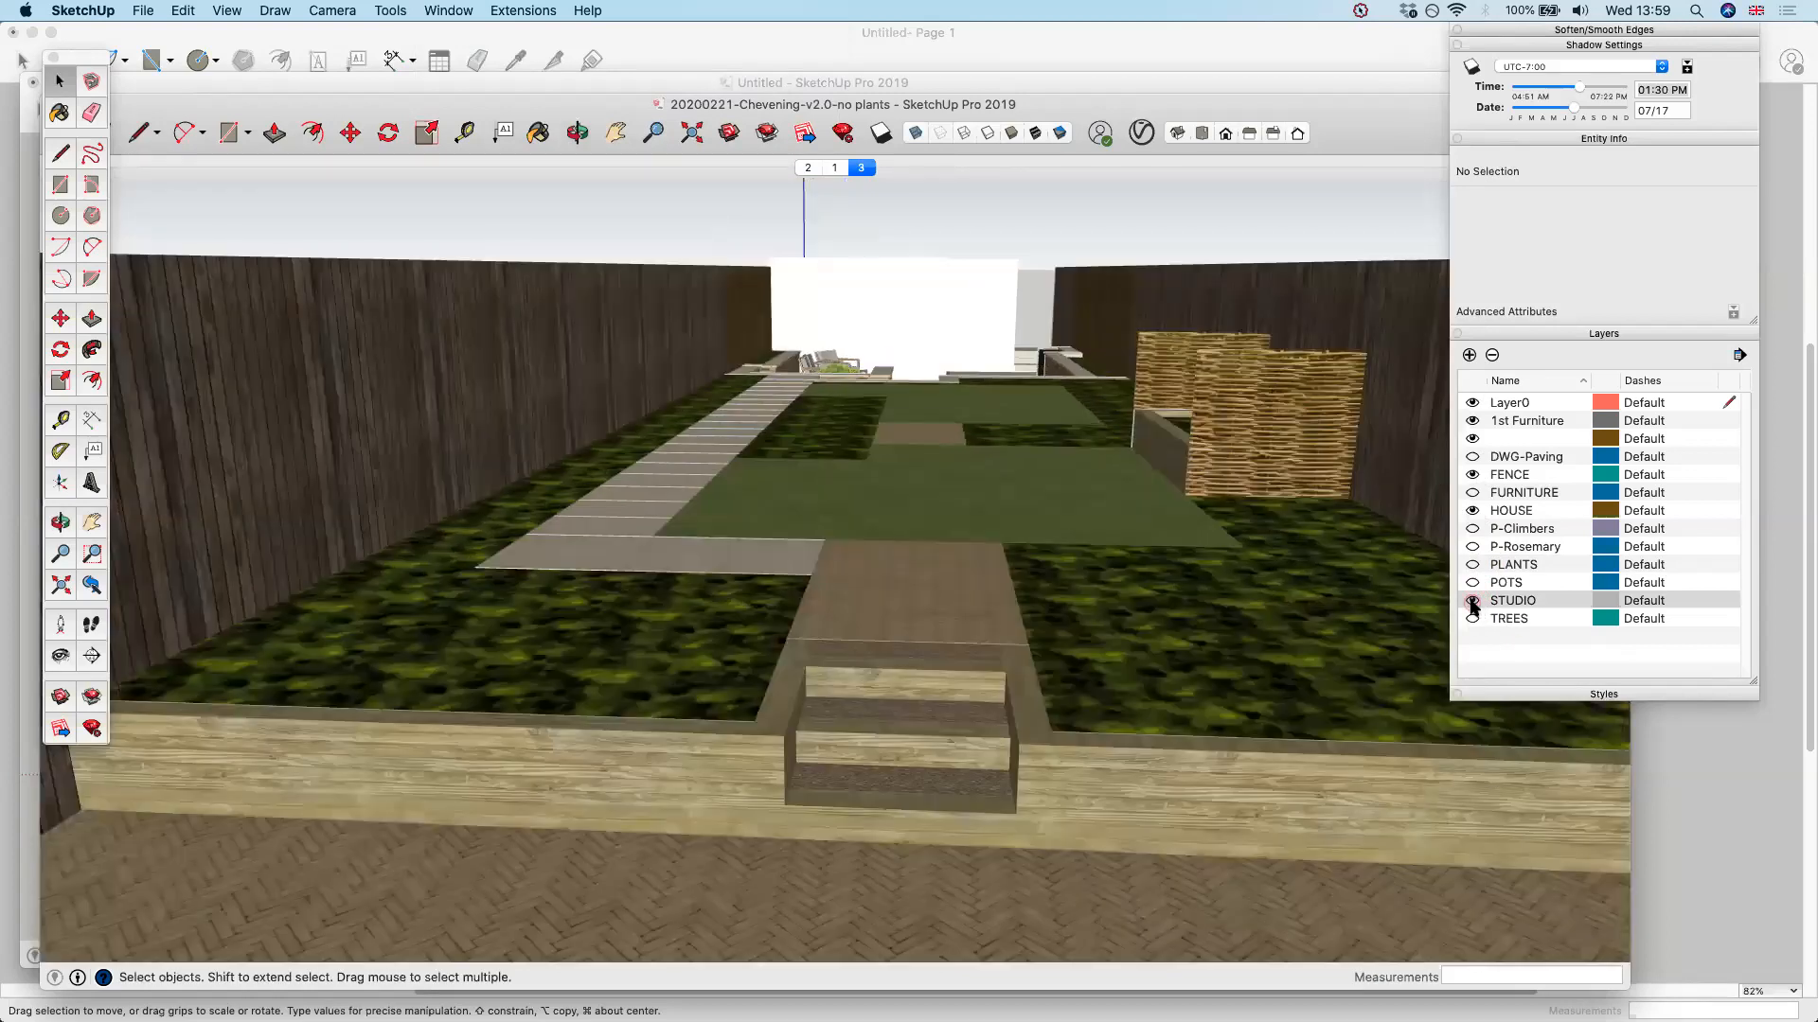
{"action": "left_click", "coordinate": [1472, 600]}
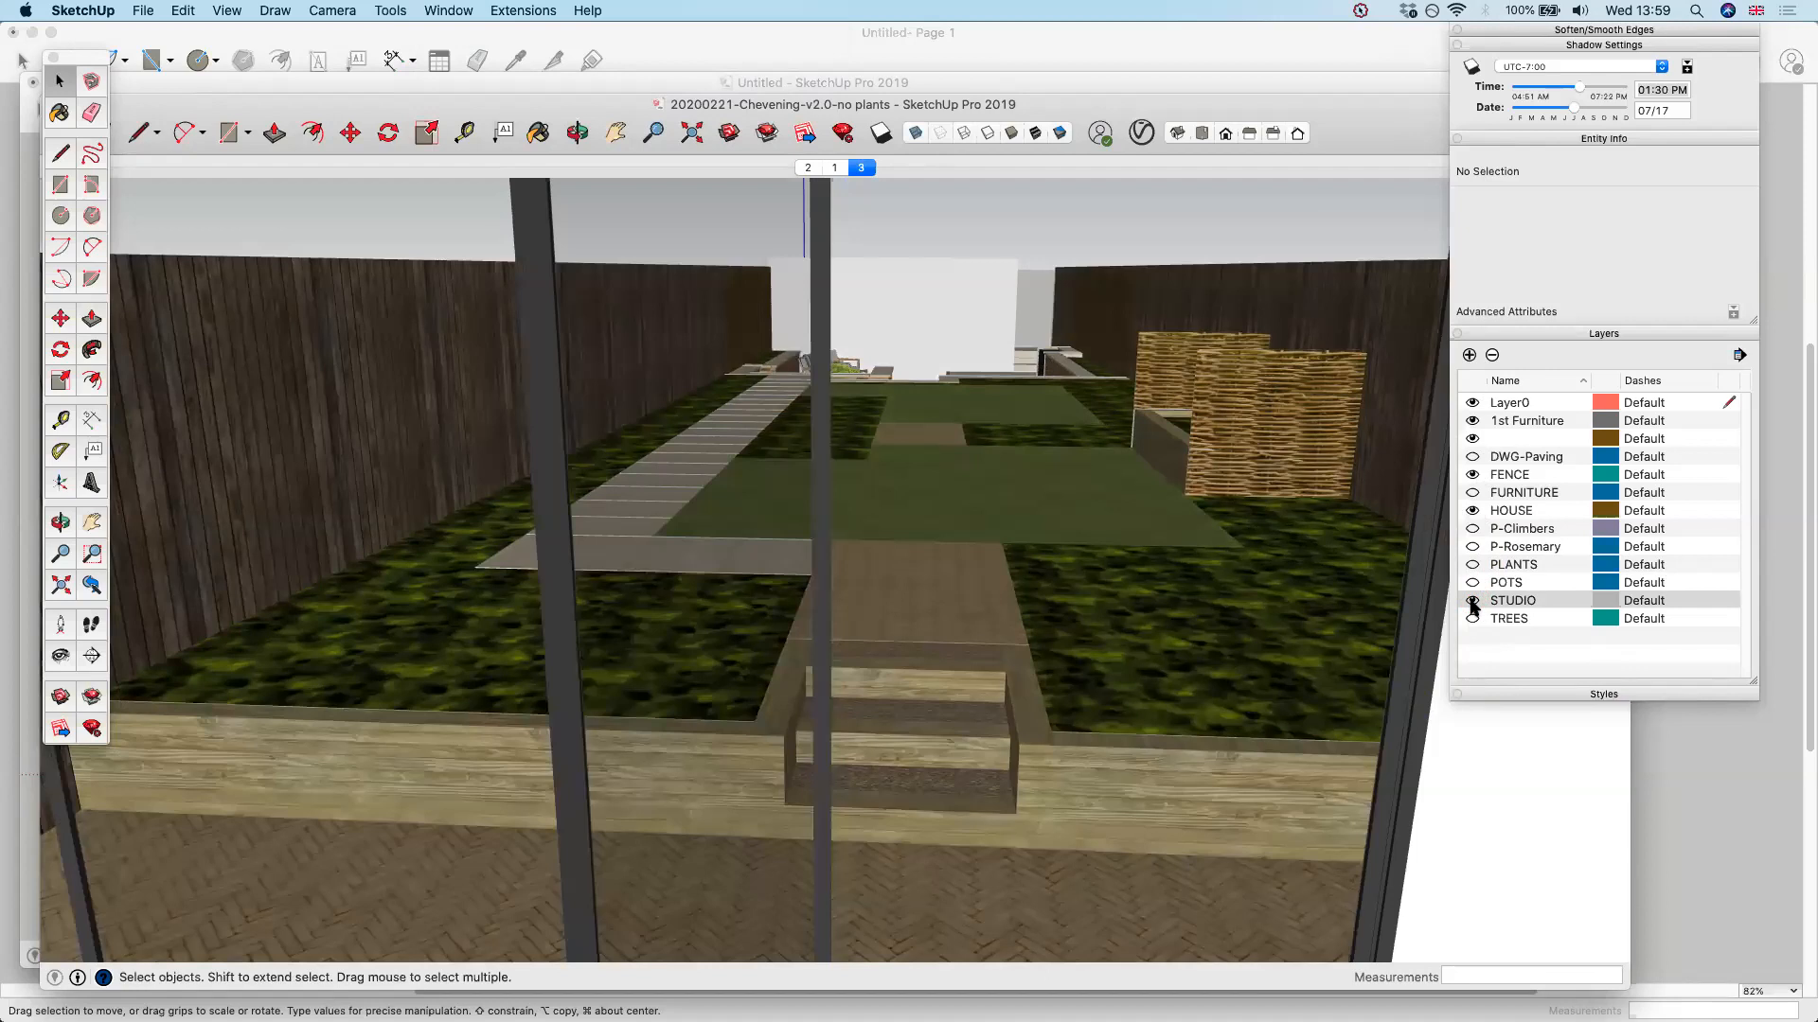
{"action": "left_click", "coordinate": [1472, 600]}
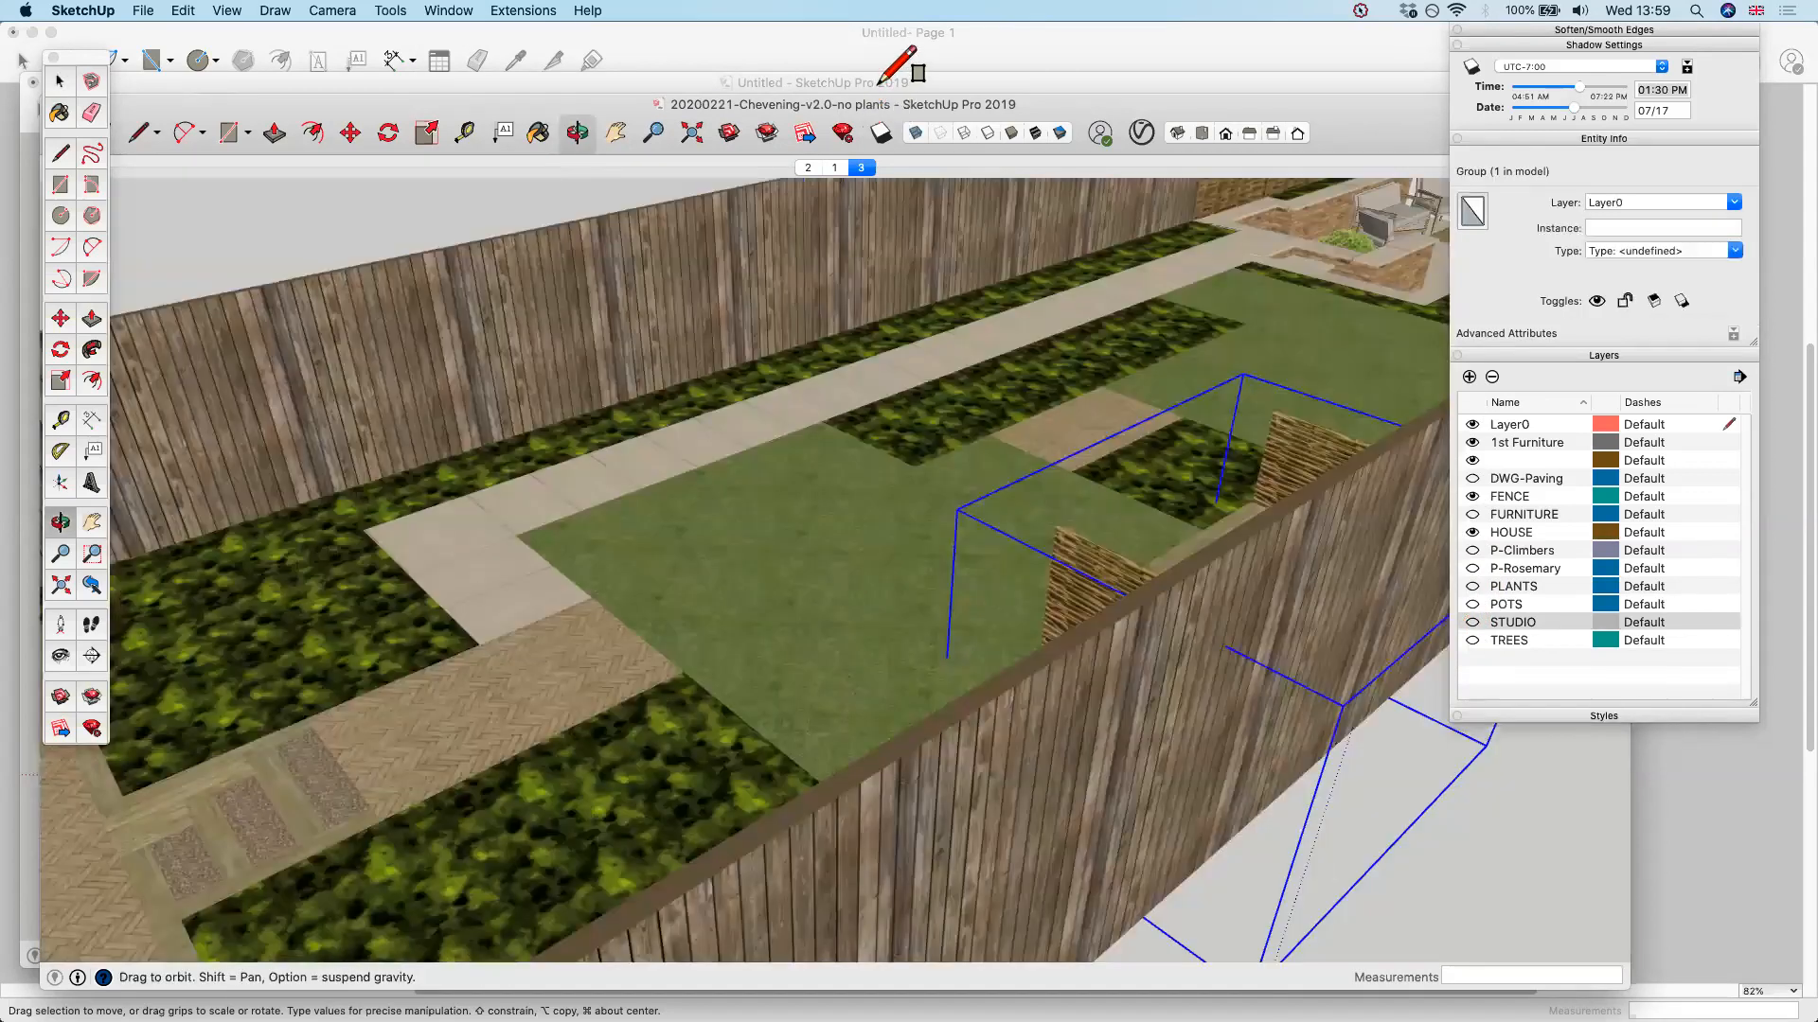
{"action": "middle_click_drag", "start_coordinate": [1042, 712], "coordinate": [1046, 748]}
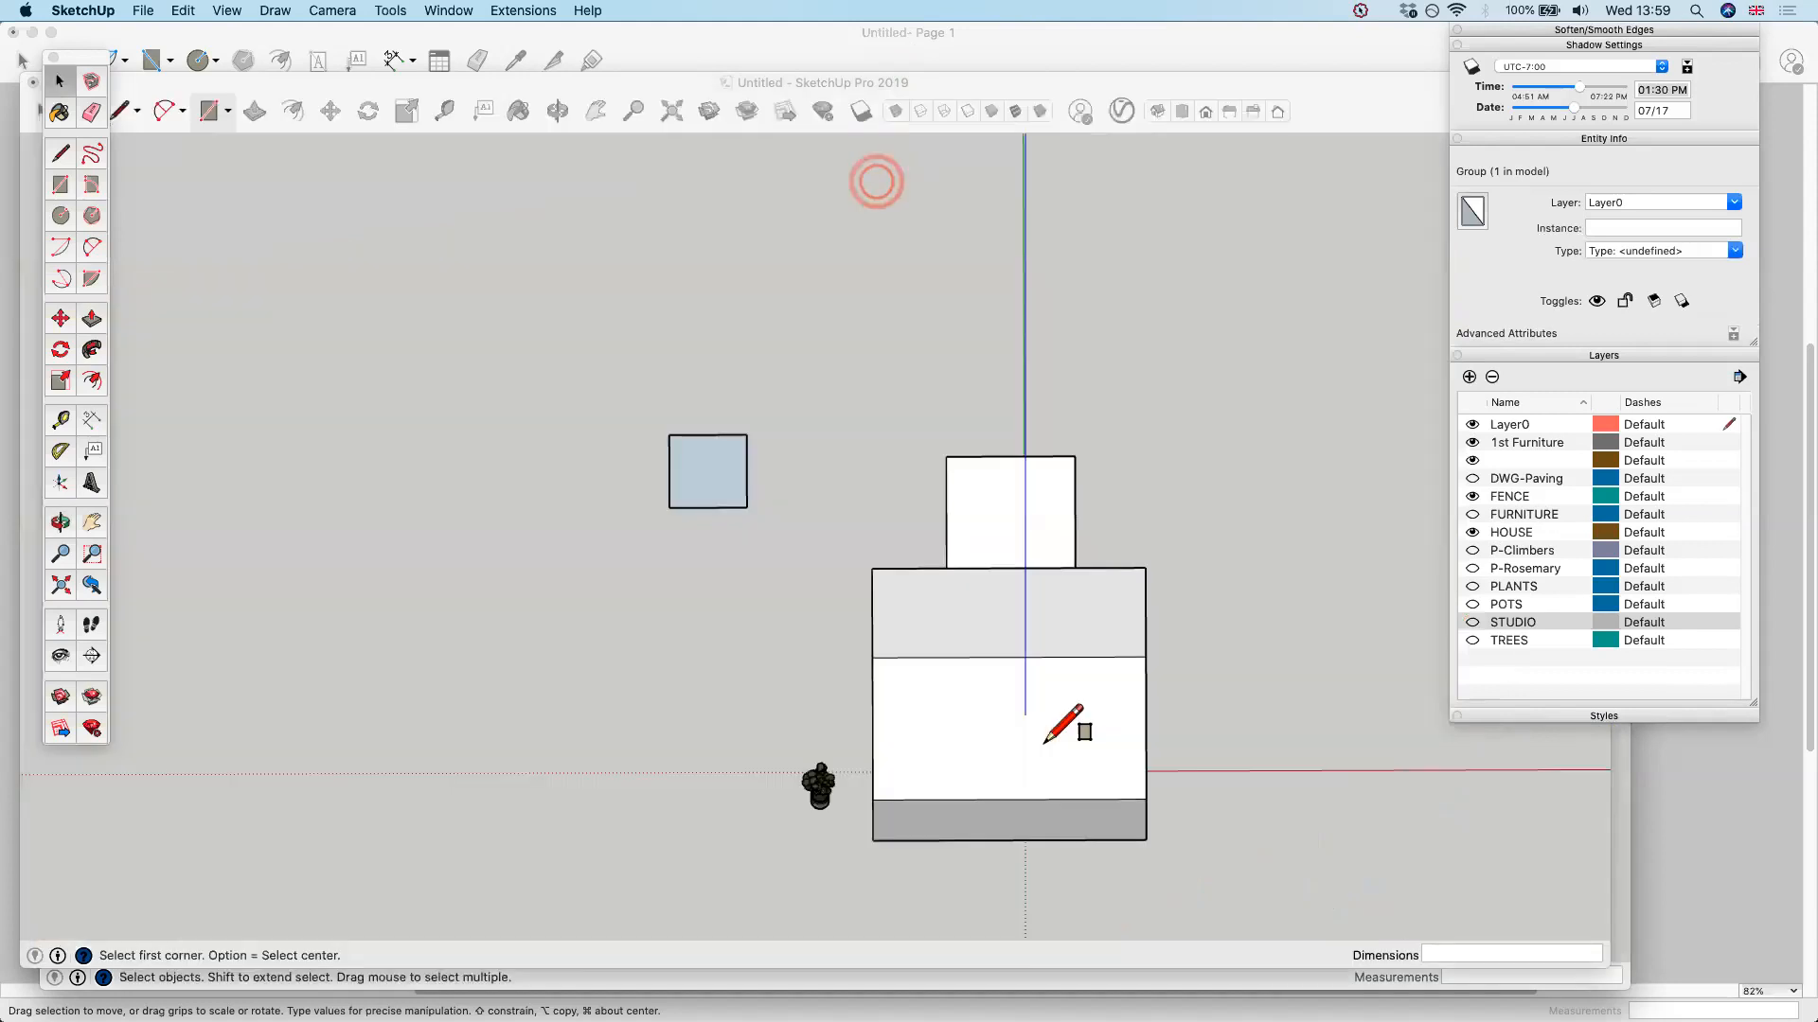
{"action": "left_click", "coordinate": [1043, 743]}
{"action": "middle_click_drag", "start_coordinate": [757, 640], "coordinate": [473, 455]}
Switch to the Untitled model and delete the house, the potted plant and the separate square
{"action": "left_click", "coordinate": [788, 601]}
{"action": "middle_click_drag", "start_coordinate": [909, 611], "coordinate": [1096, 405]}
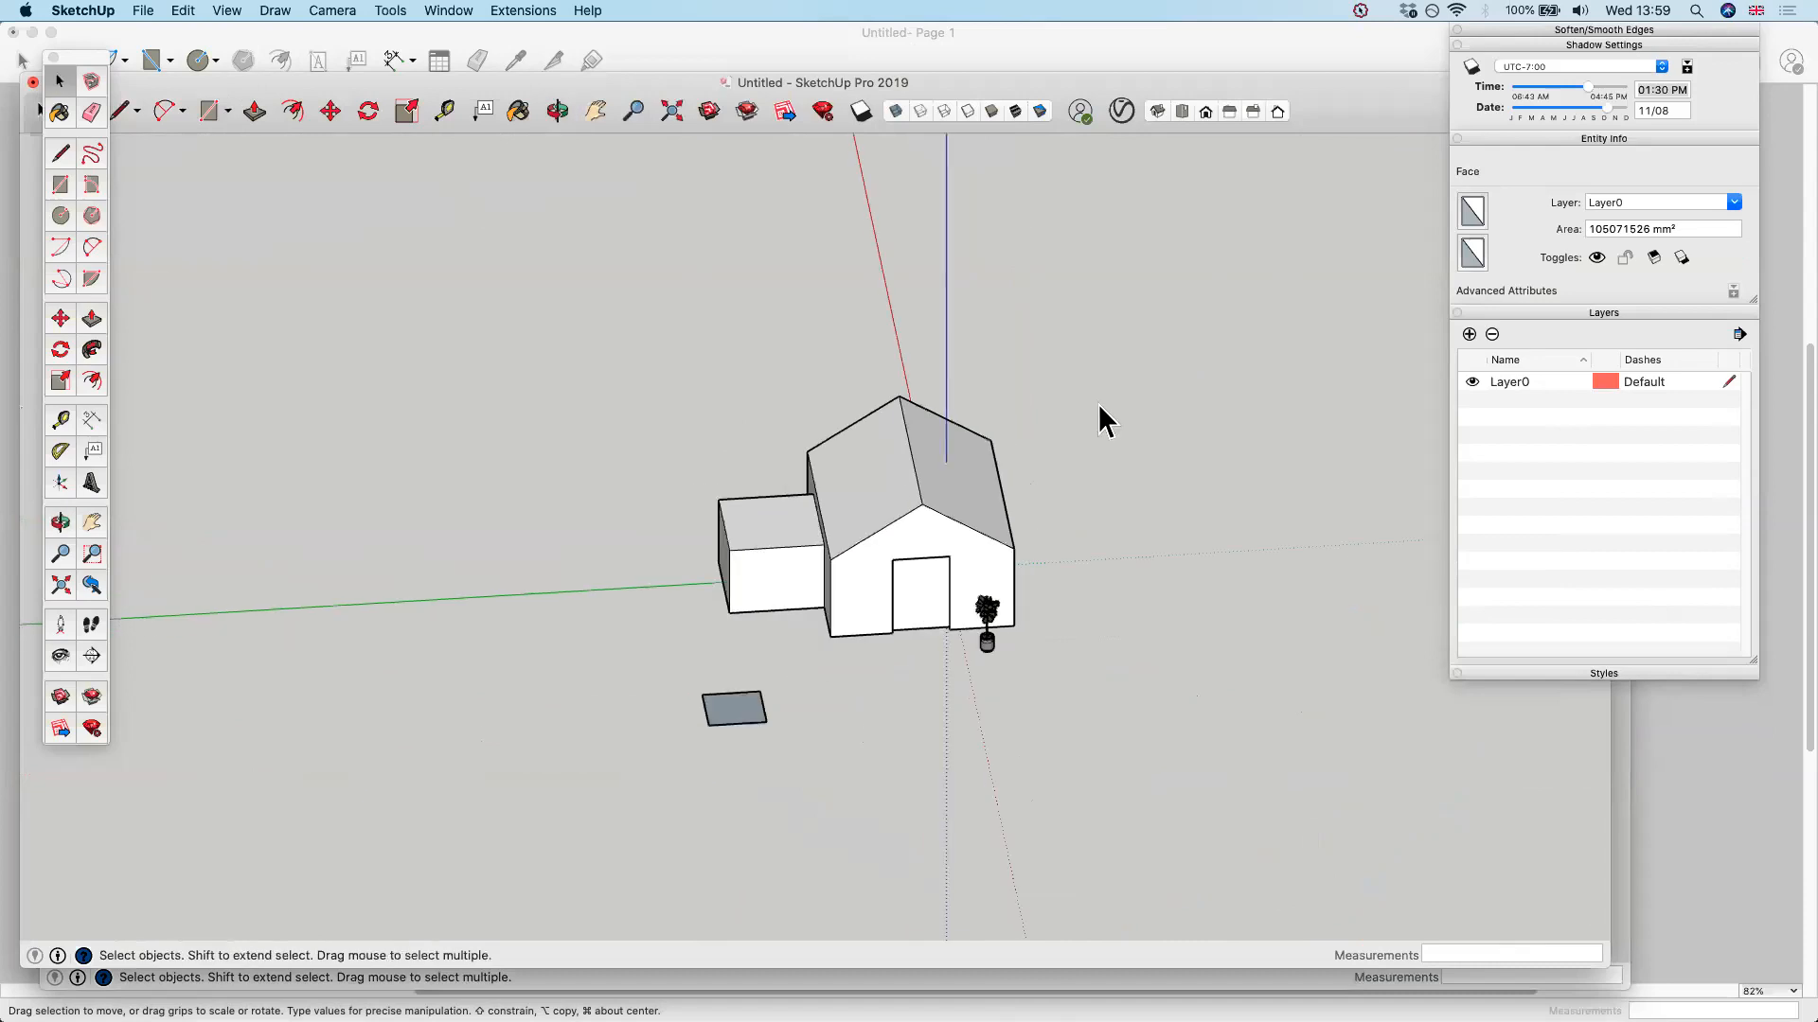
{"action": "left_click", "coordinate": [143, 11]}
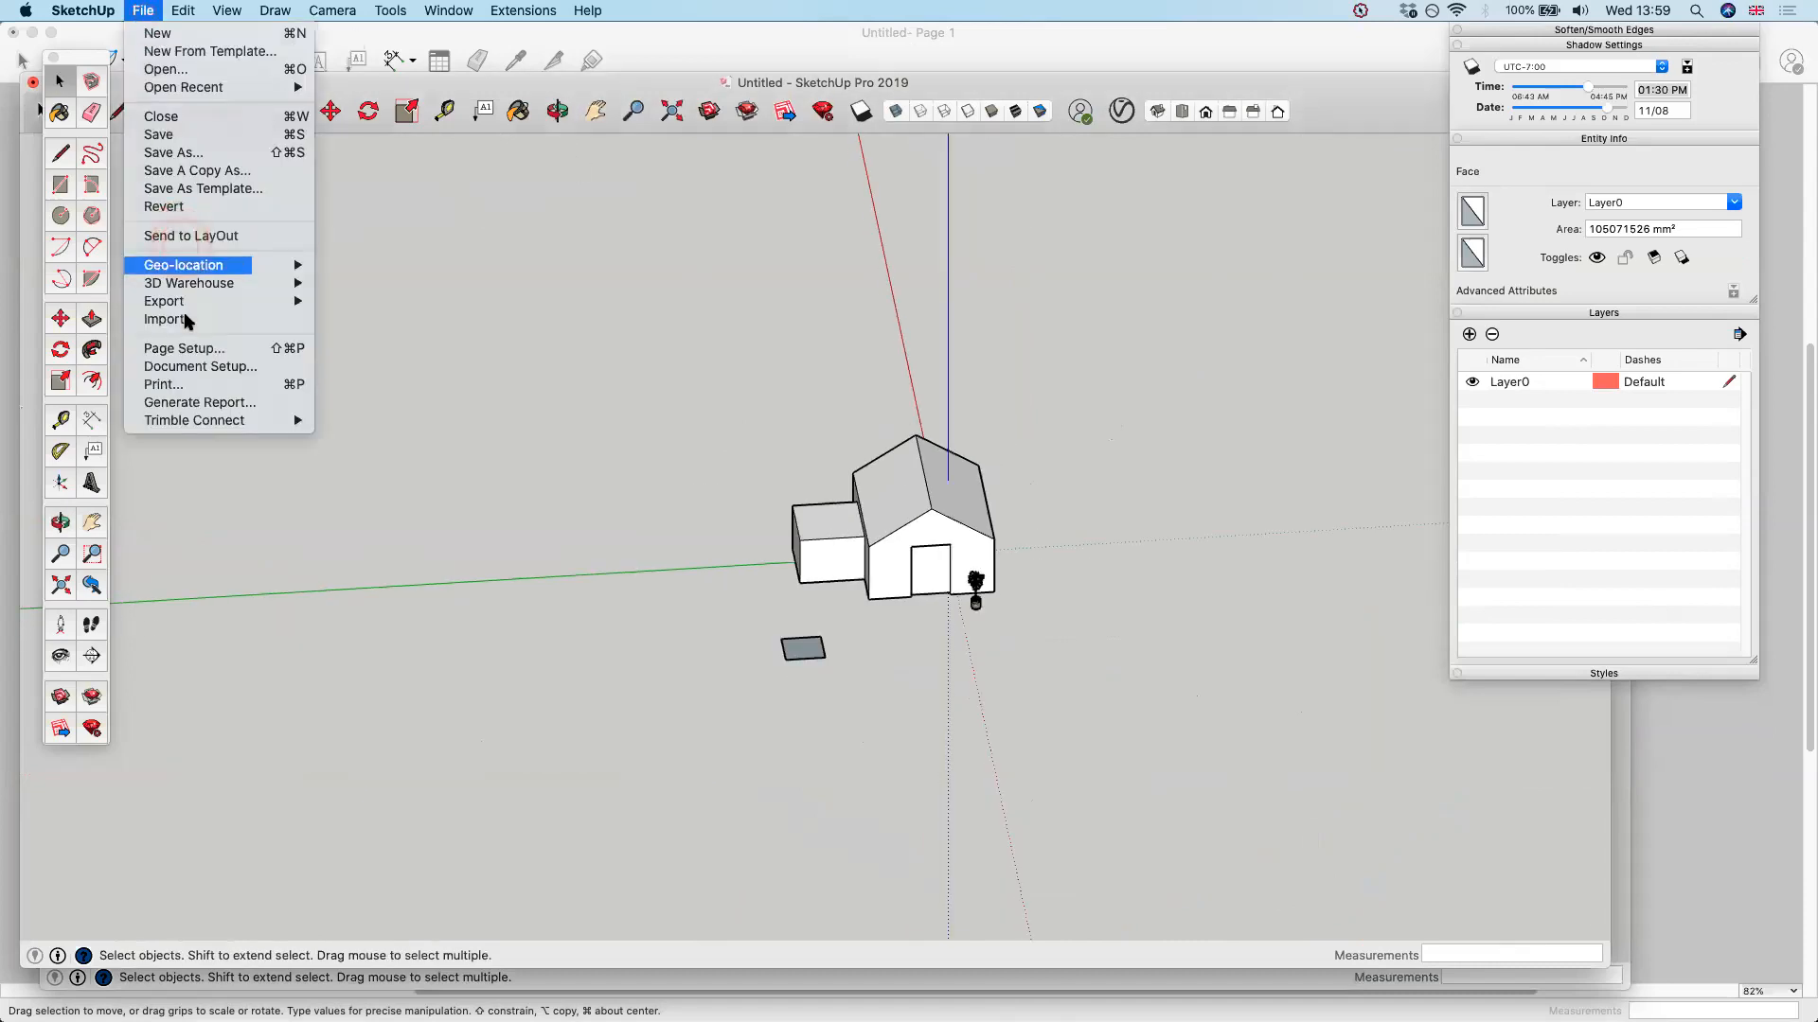
{"action": "left_click", "coordinate": [805, 368]}
{"action": "left_click_drag", "start_coordinate": [589, 332], "coordinate": [1182, 772]}
{"action": "key", "text": "Delete"}
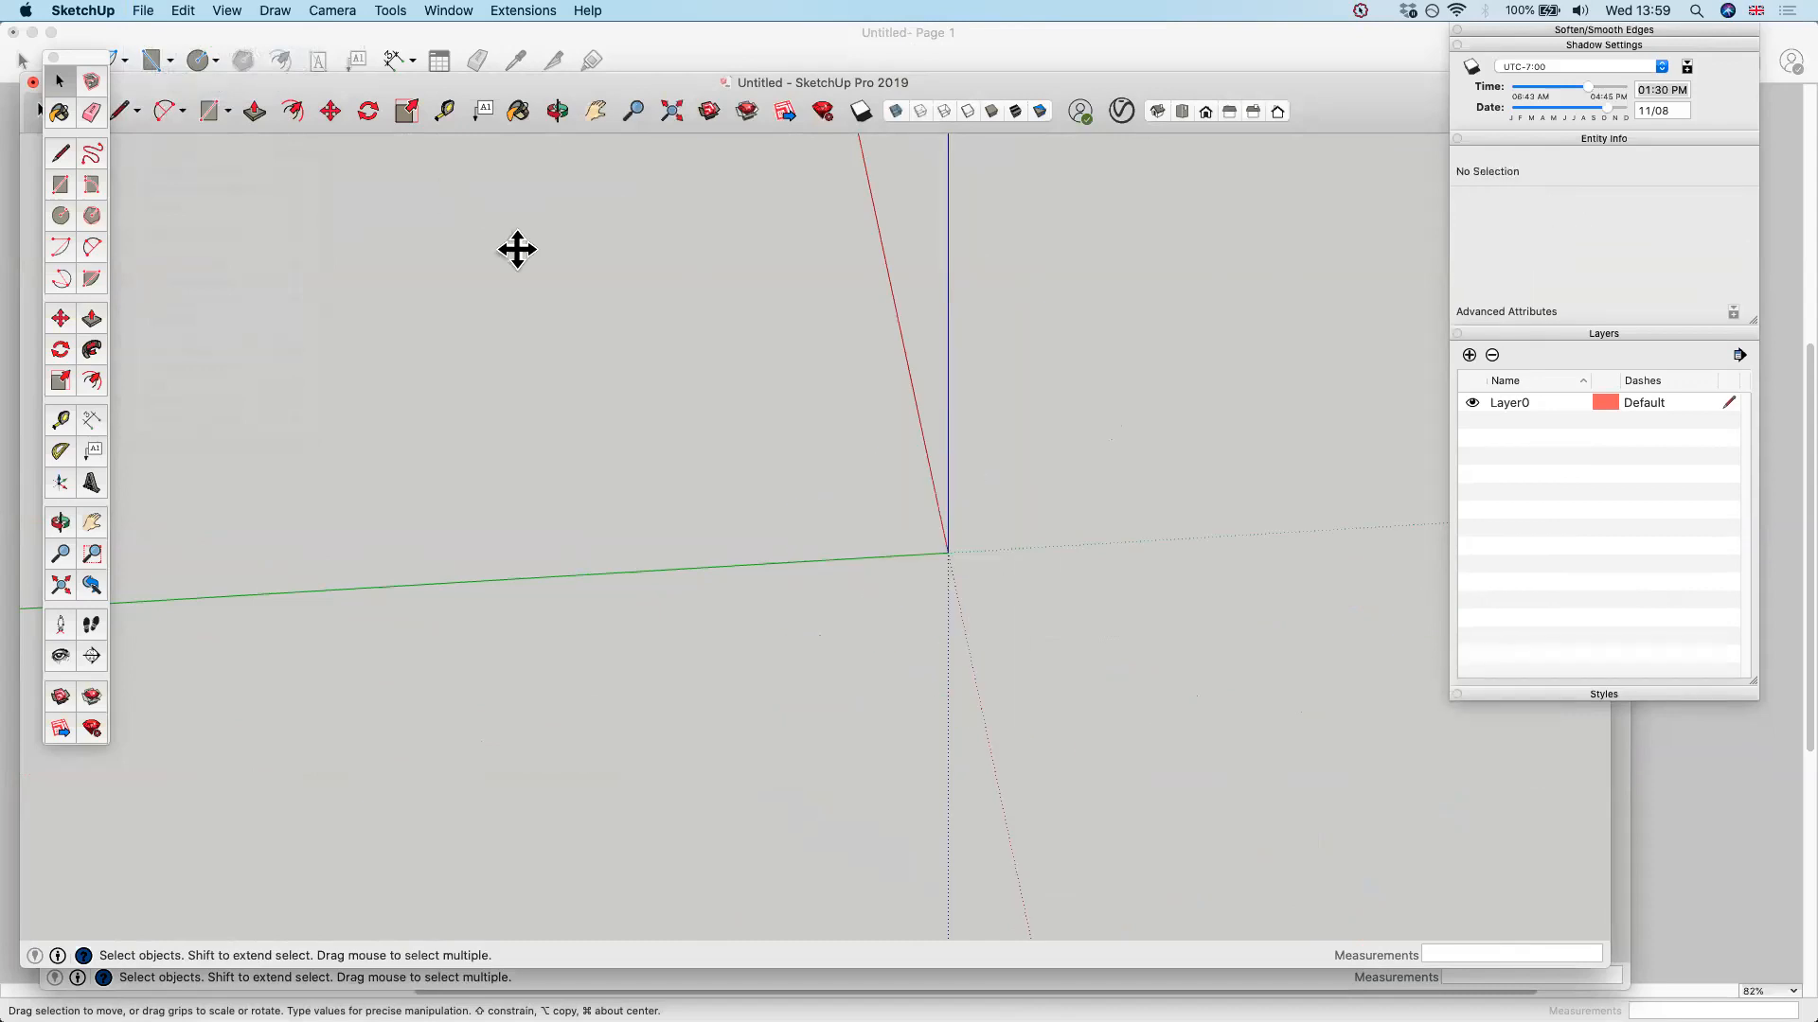
Start a PDF import into the empty model and browse to the Concept folder within the project's Drawings folder
{"action": "key", "text": "super+Tab"}
{"action": "key", "text": "super+Tab"}
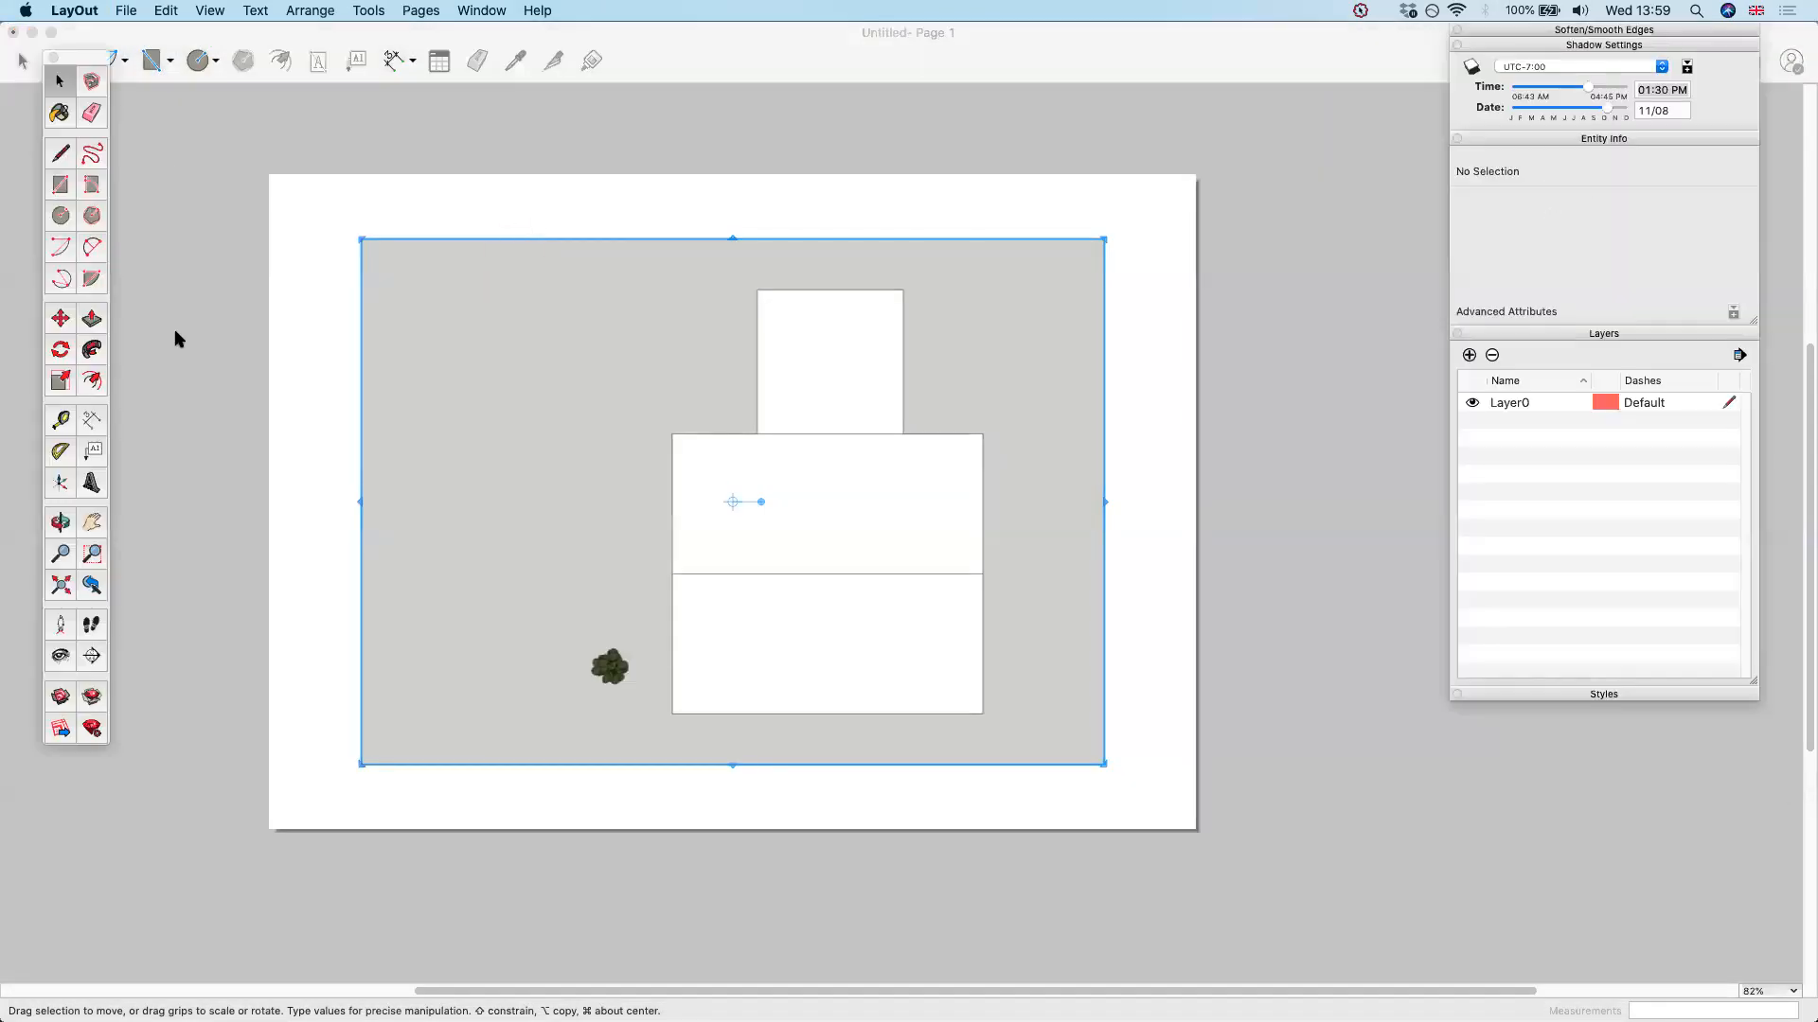
{"action": "left_click", "coordinate": [143, 10]}
{"action": "left_click", "coordinate": [175, 322]}
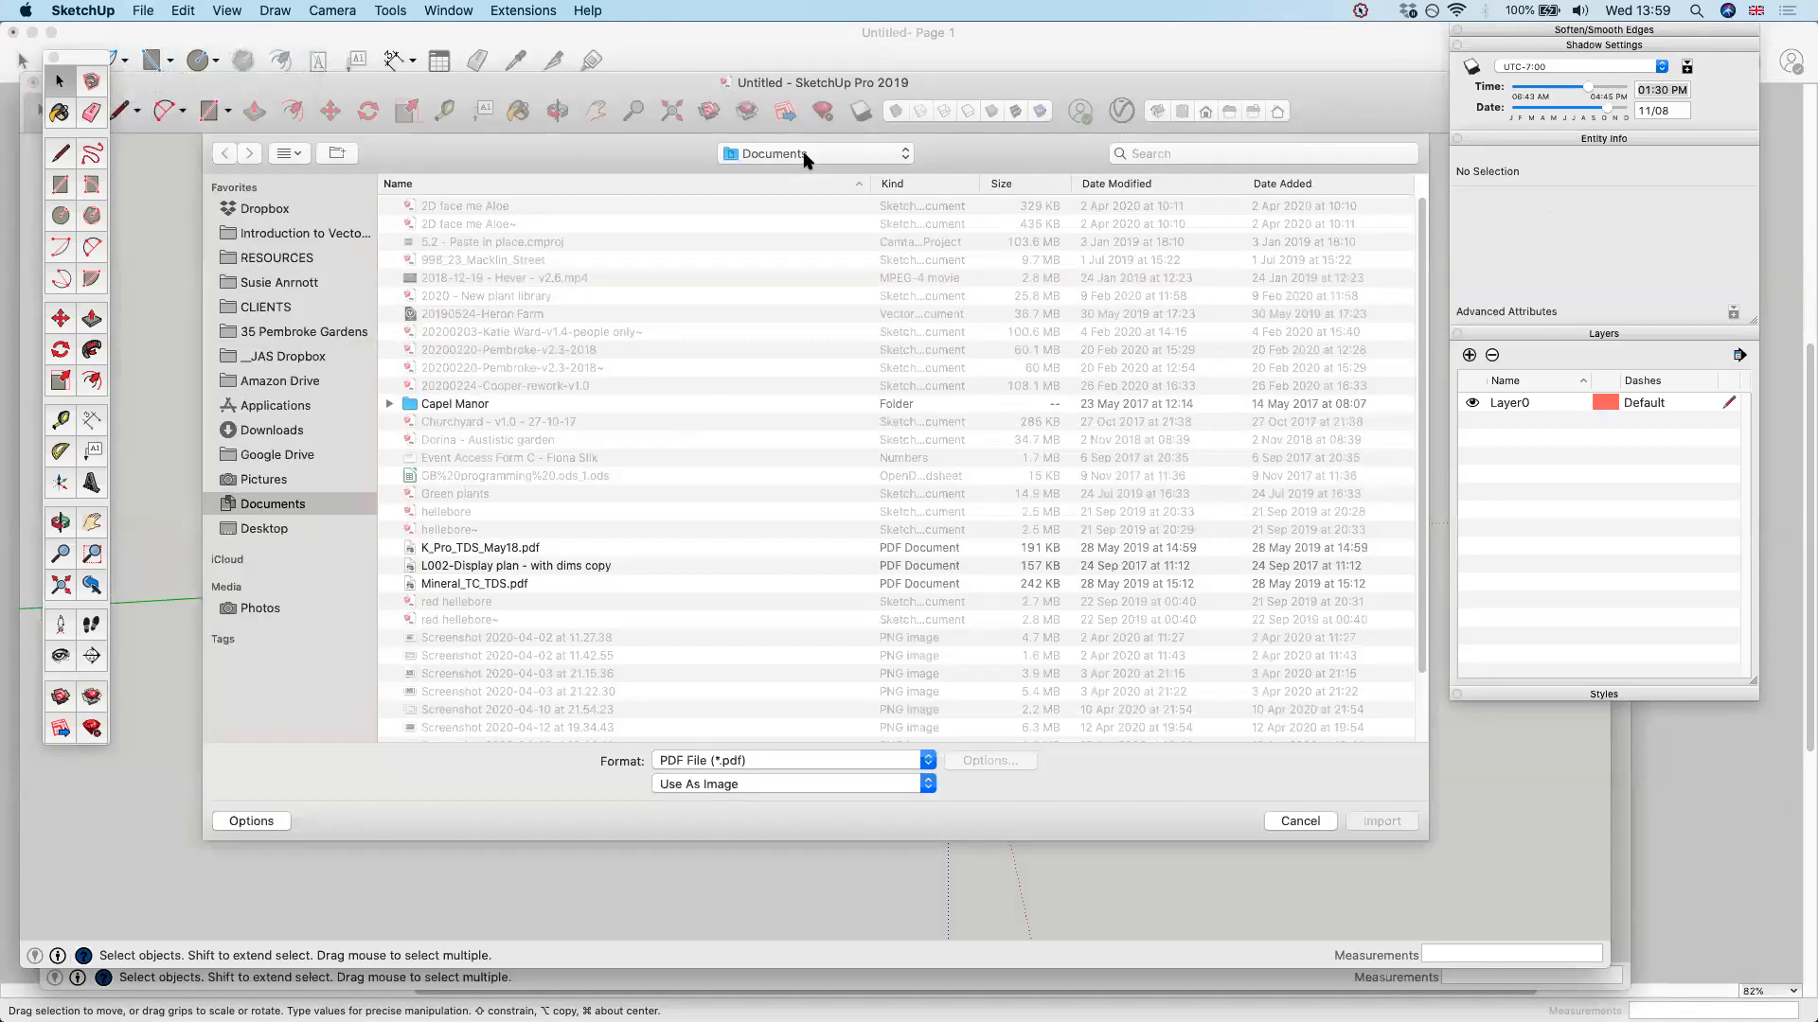
{"action": "left_click", "coordinate": [805, 154]}
{"action": "left_click", "coordinate": [296, 360]}
{"action": "double_click", "coordinate": [482, 222]}
{"action": "double_click", "coordinate": [478, 207]}
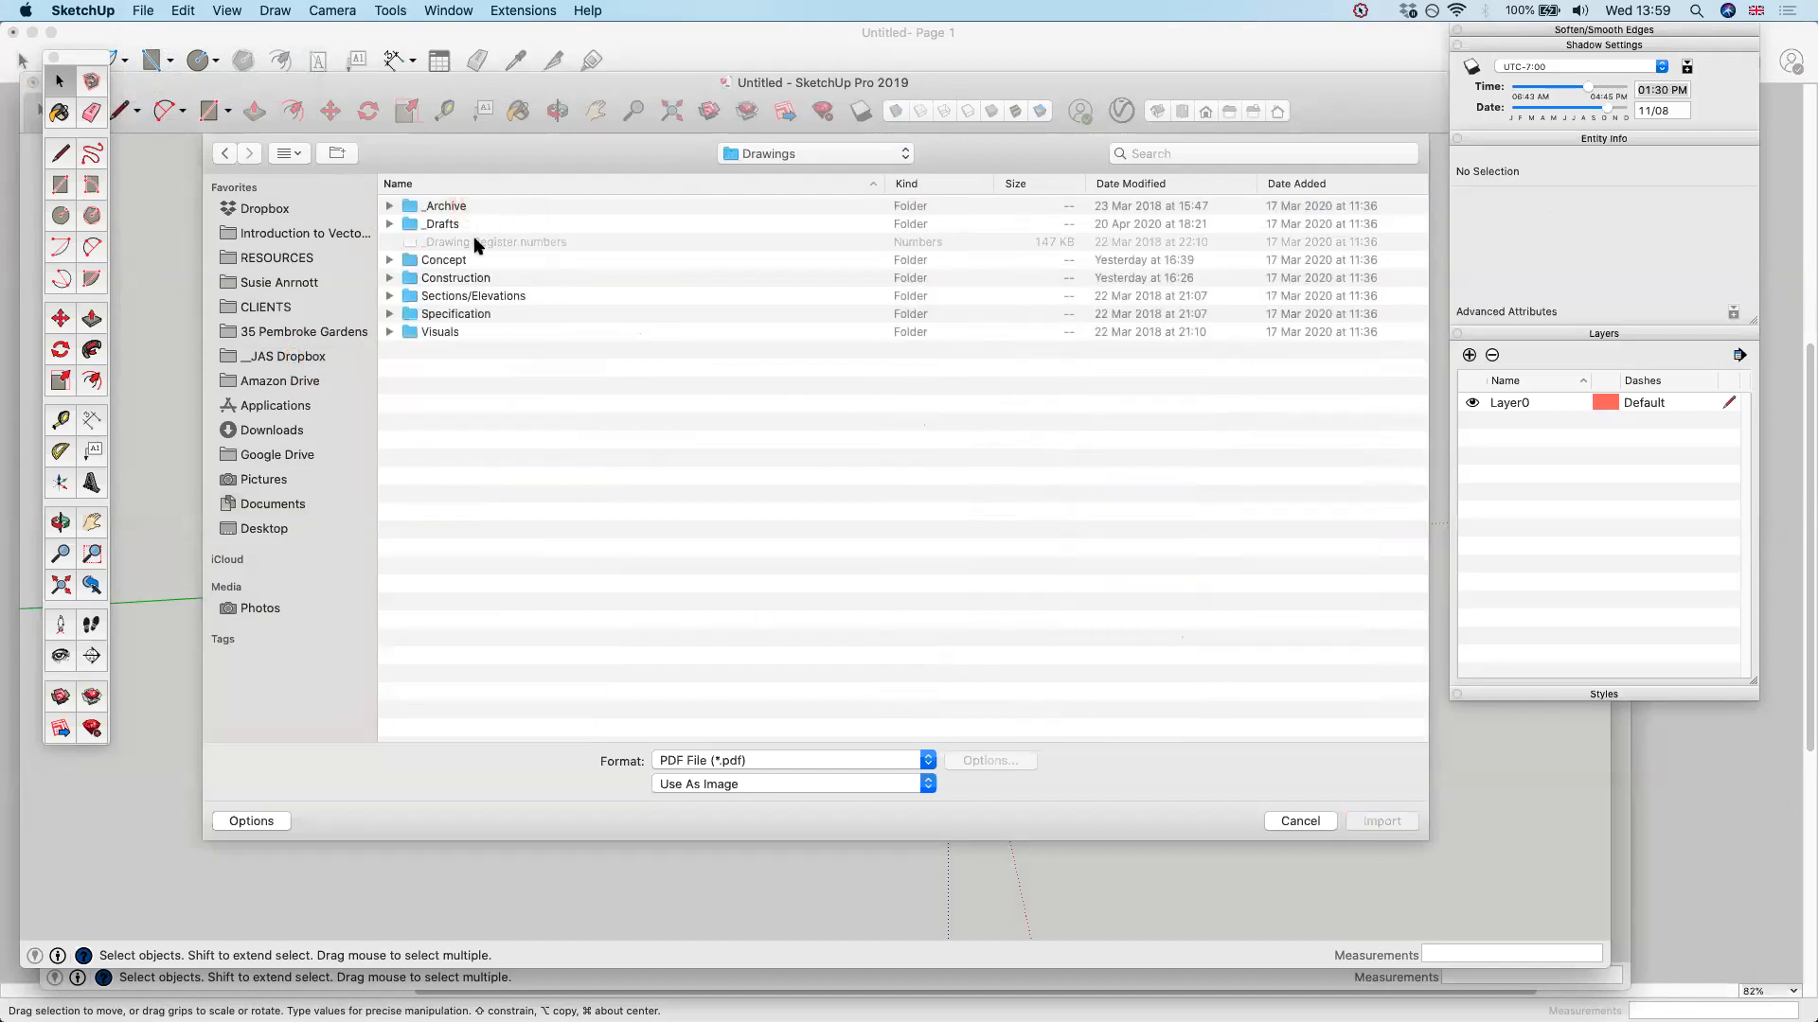
{"action": "double_click", "coordinate": [445, 259]}
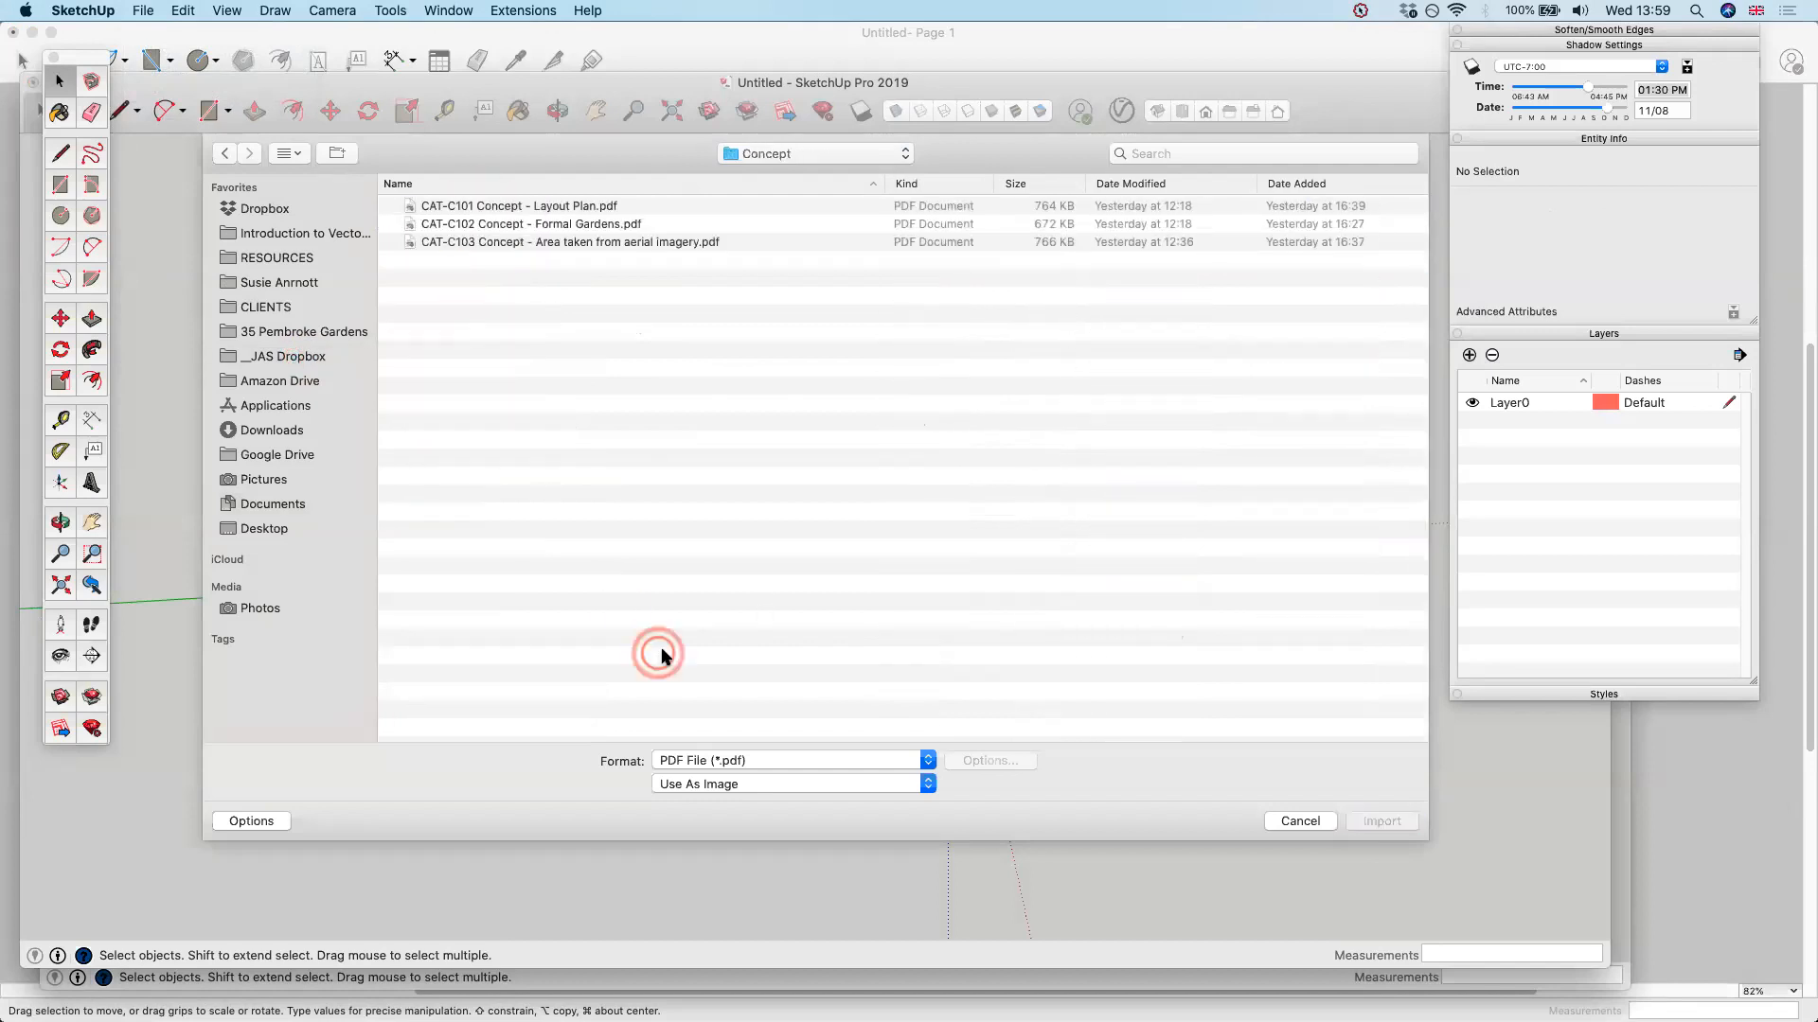
Try to import CAT-C101 Concept - Layout Plan.pdf as an image
{"action": "left_click", "coordinate": [578, 208]}
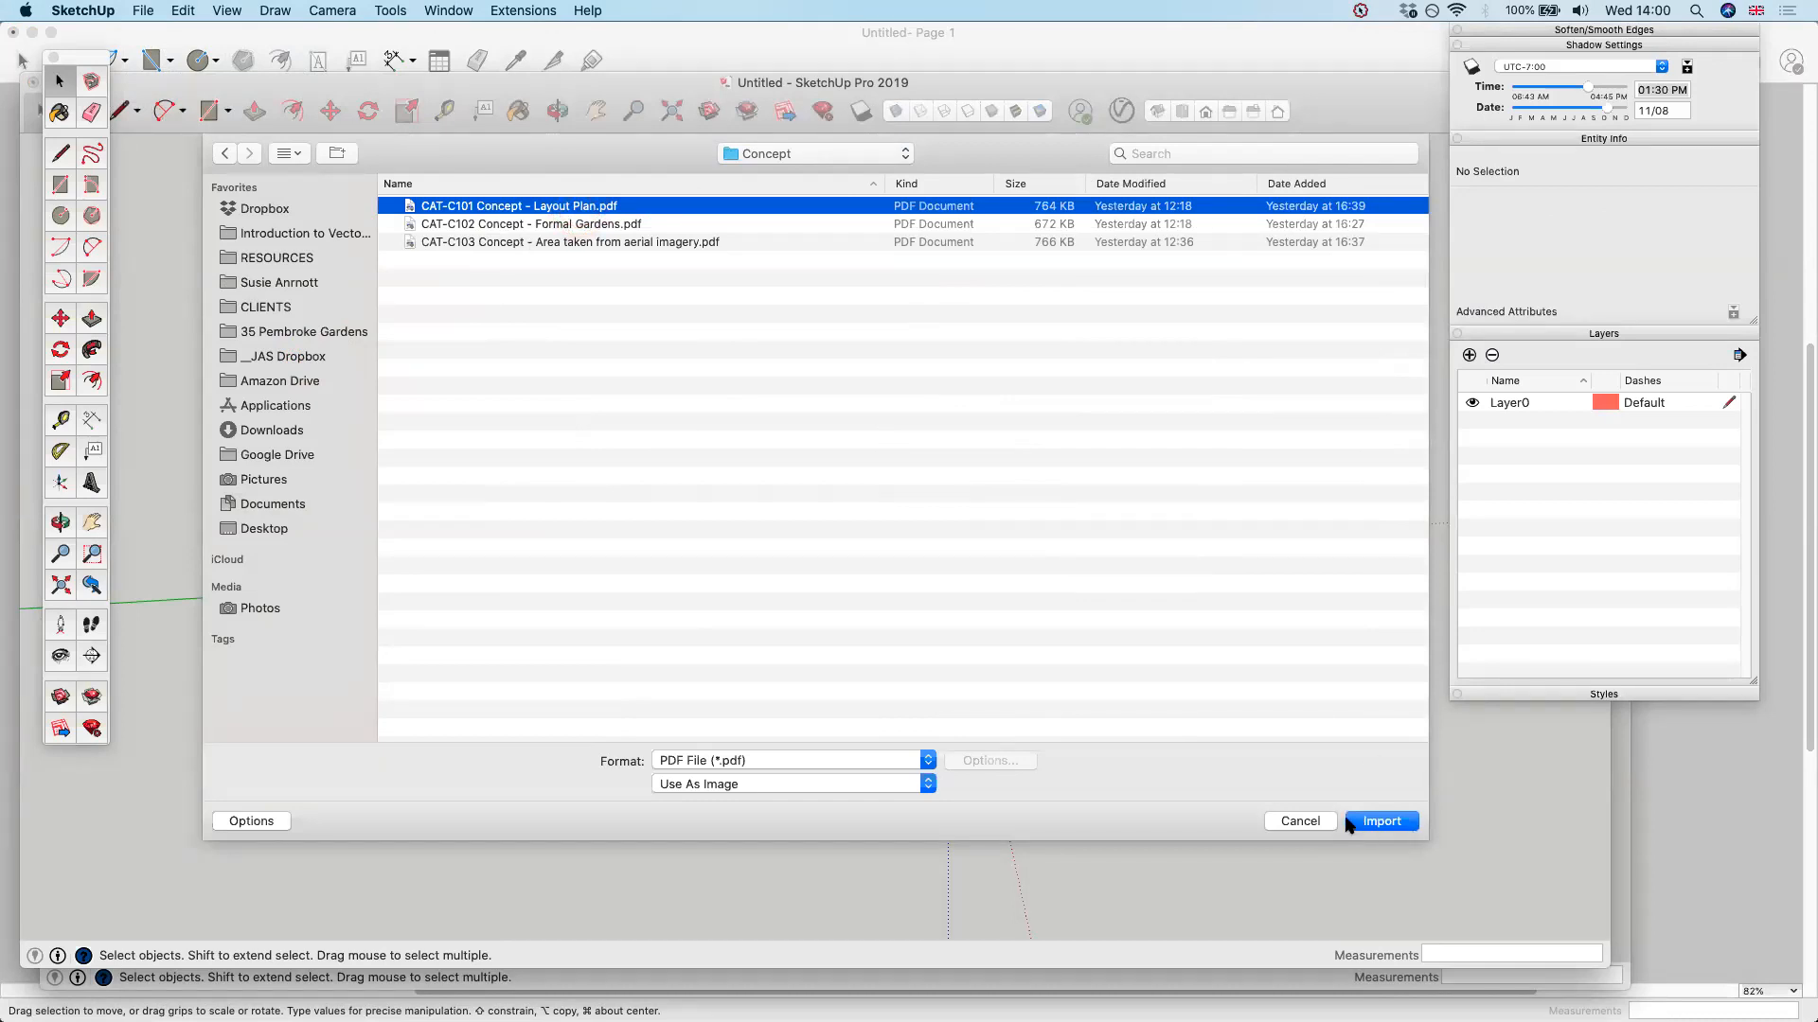
{"action": "left_click", "coordinate": [1348, 823]}
{"action": "key", "text": "Return"}
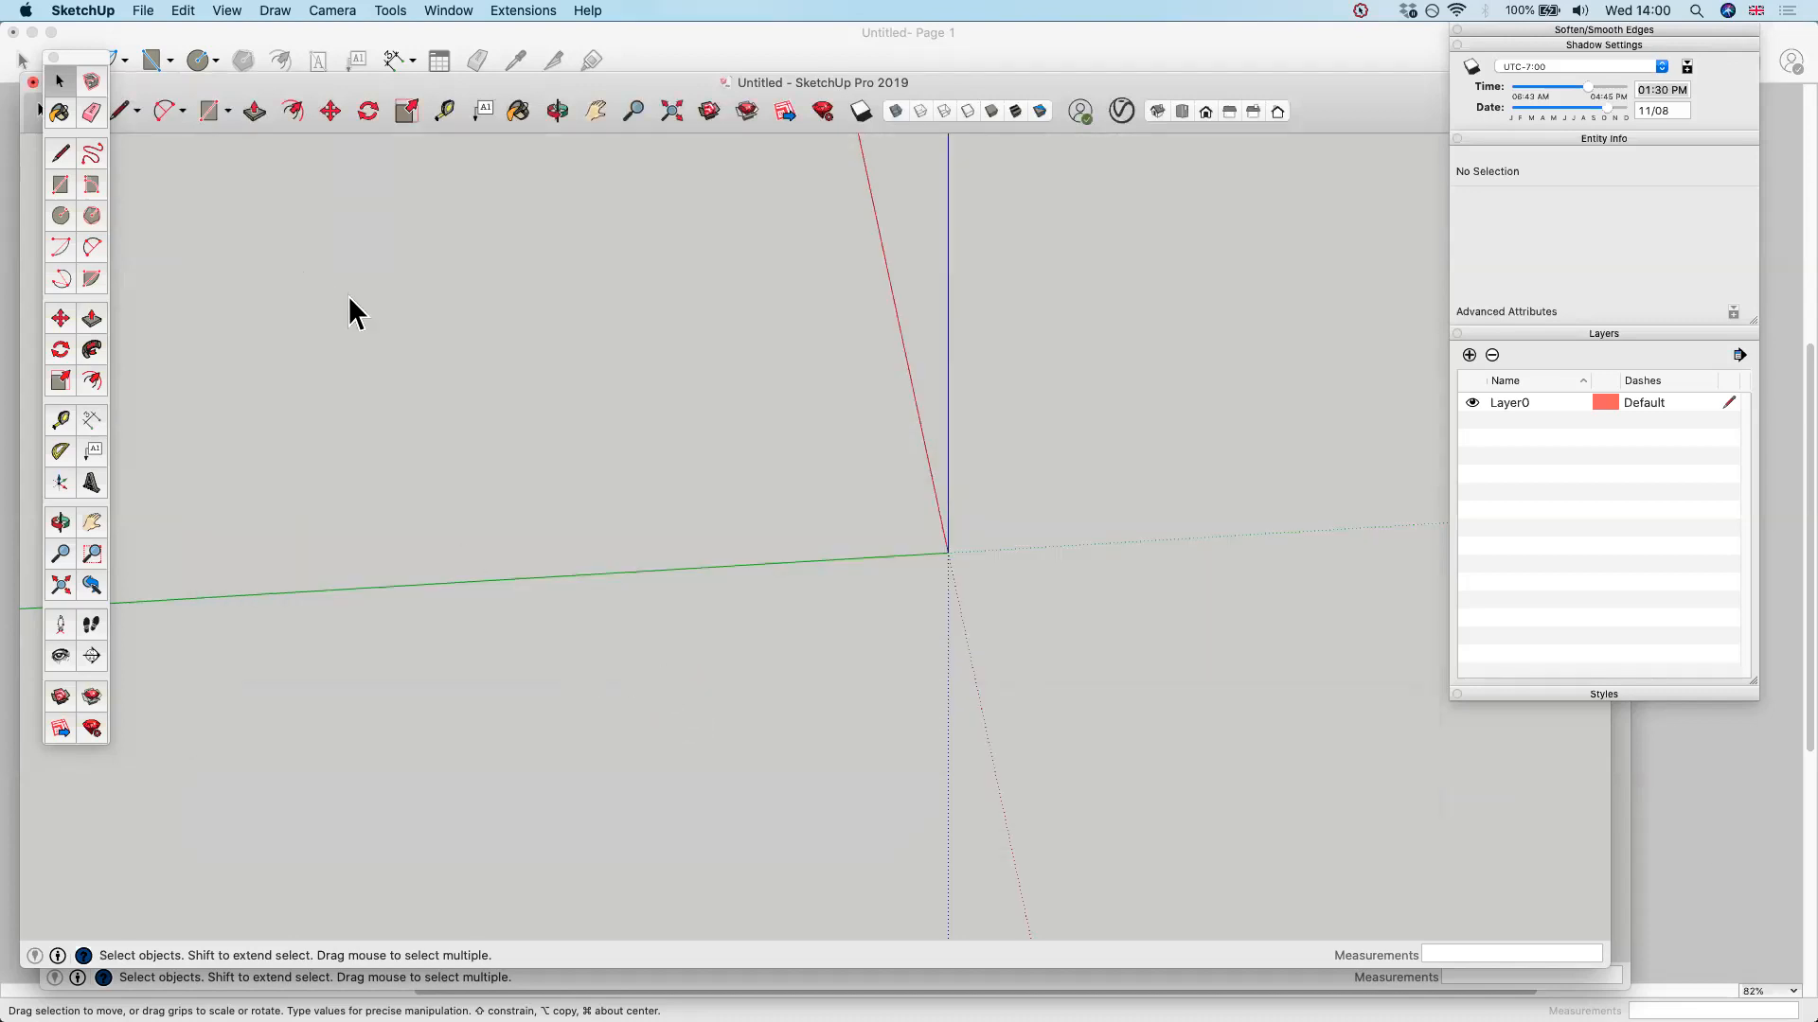
{"action": "middle_click_drag", "start_coordinate": [799, 609], "coordinate": [606, 511]}
Repeat the import of the Layout Plan PDF and zoom to the model's extents to look for it
{"action": "left_click", "coordinate": [144, 10]}
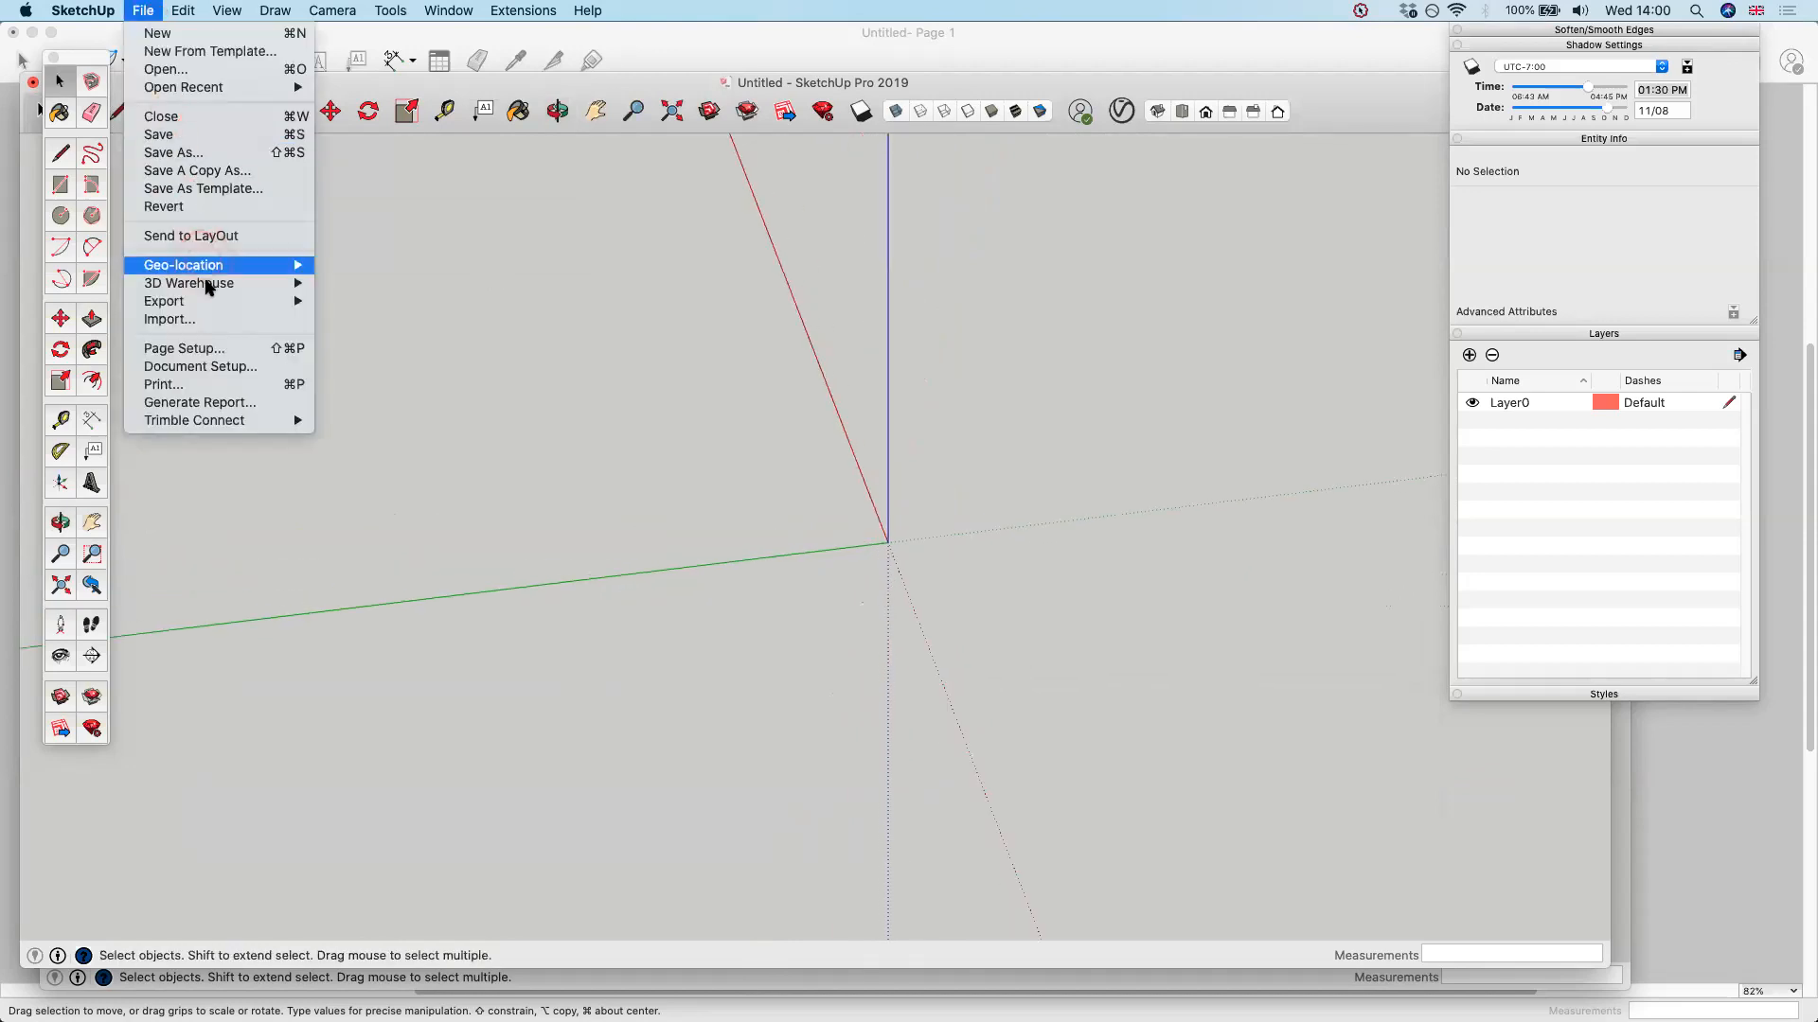
{"action": "key", "text": "Return"}
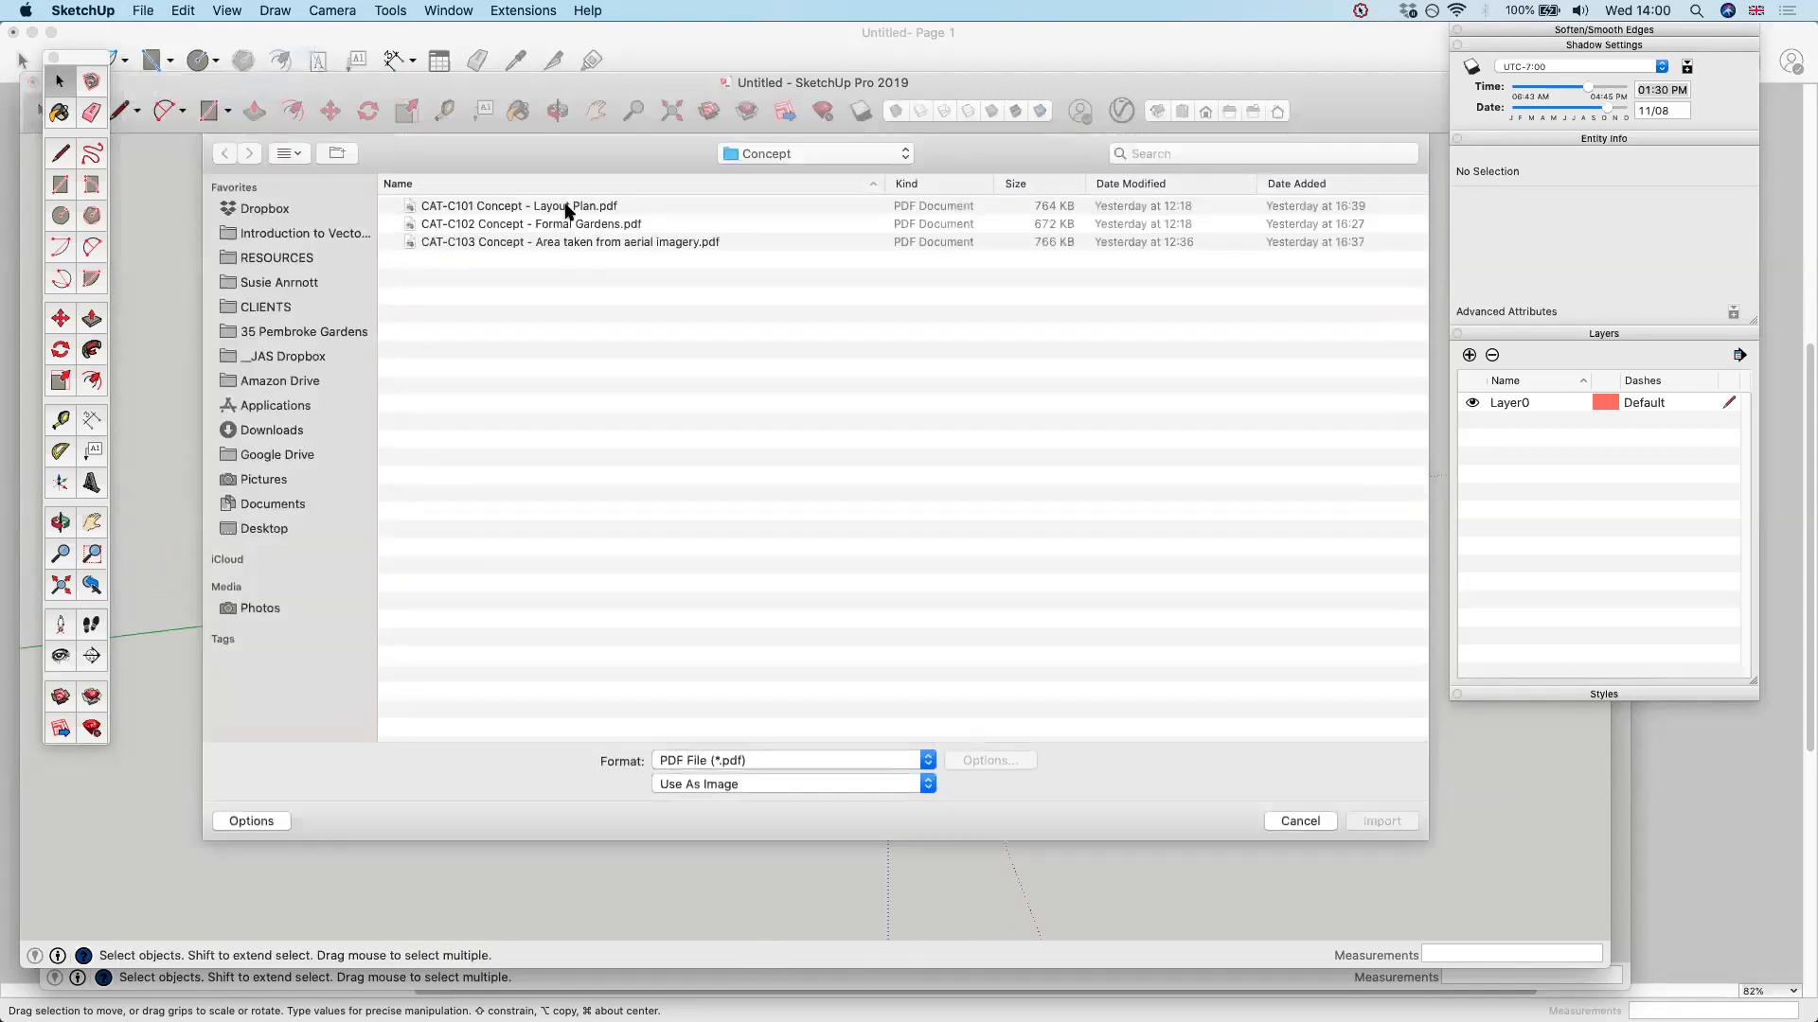
{"action": "double_click", "coordinate": [568, 206]}
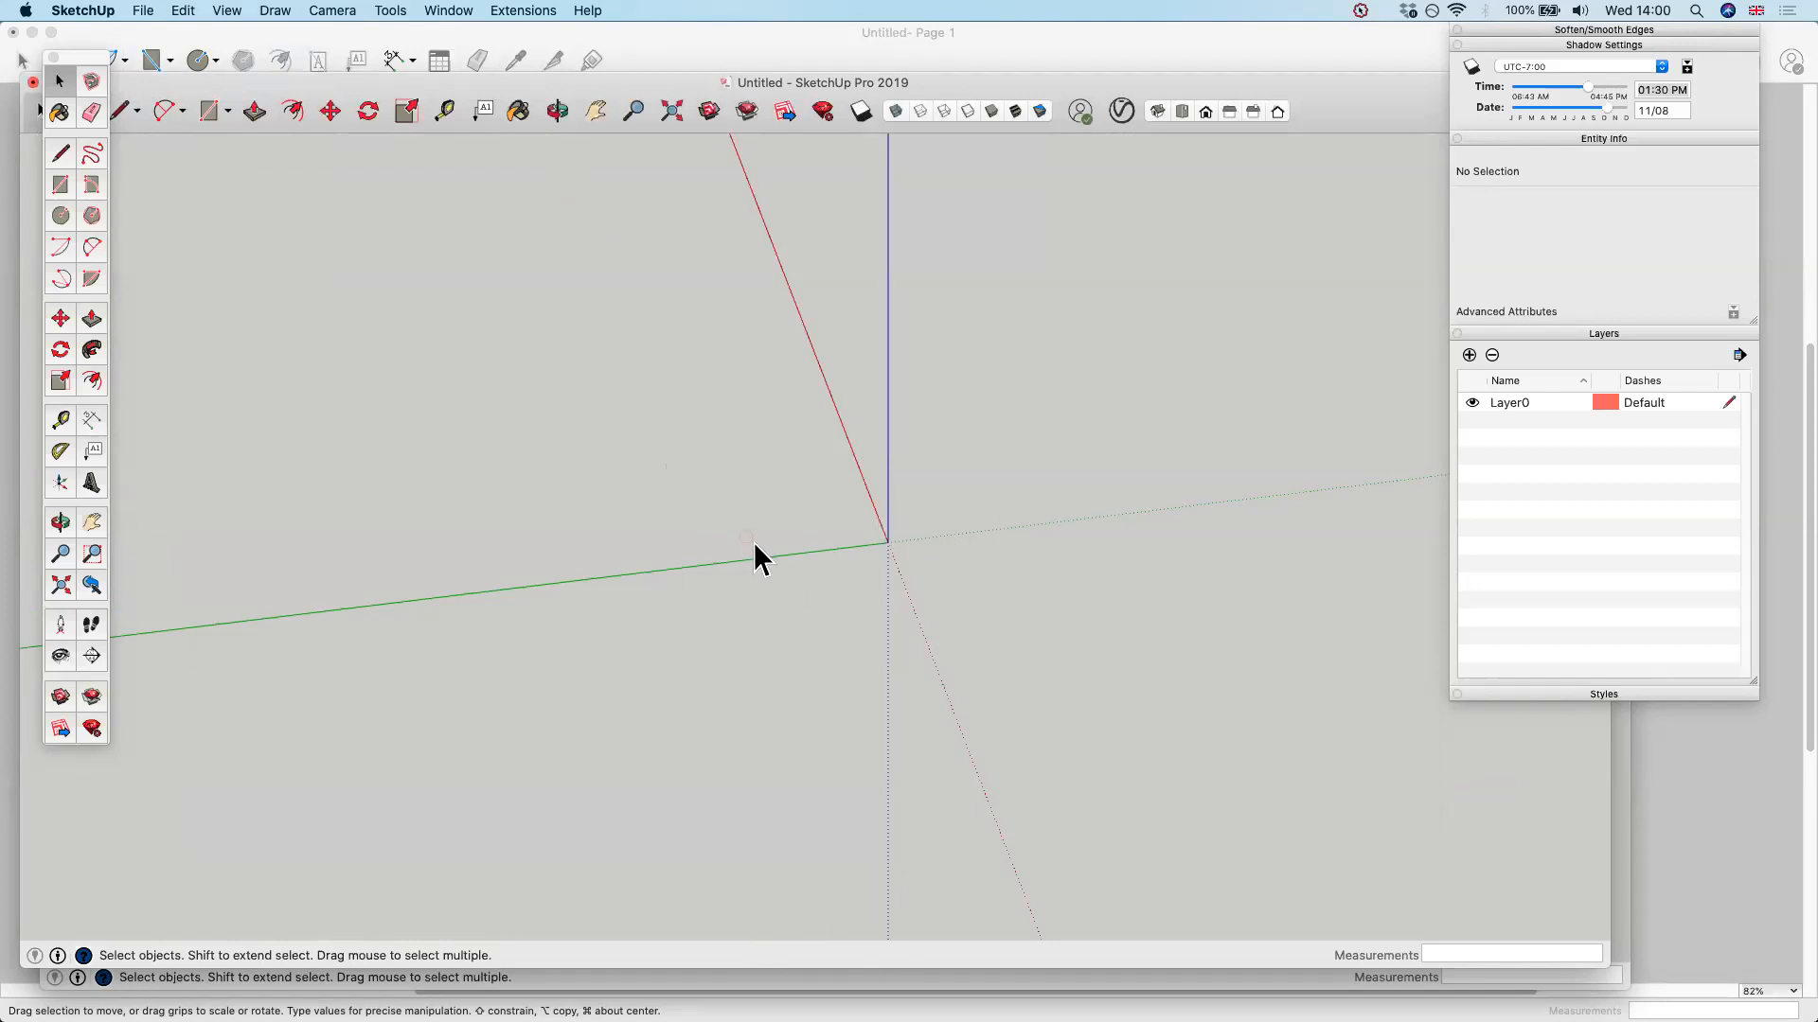
{"action": "left_click", "coordinate": [671, 111]}
{"action": "scroll", "coordinate": [844, 503], "scroll_direction": "up", "scroll_amount": 3}
{"action": "middle_click_drag", "start_coordinate": [844, 503], "coordinate": [621, 396]}
Search this Mac in Finder for file names matching "layout" and try to bring a found file into the SketchUp model
{"action": "key", "text": "super+Tab"}
{"action": "key", "text": "super+Tab"}
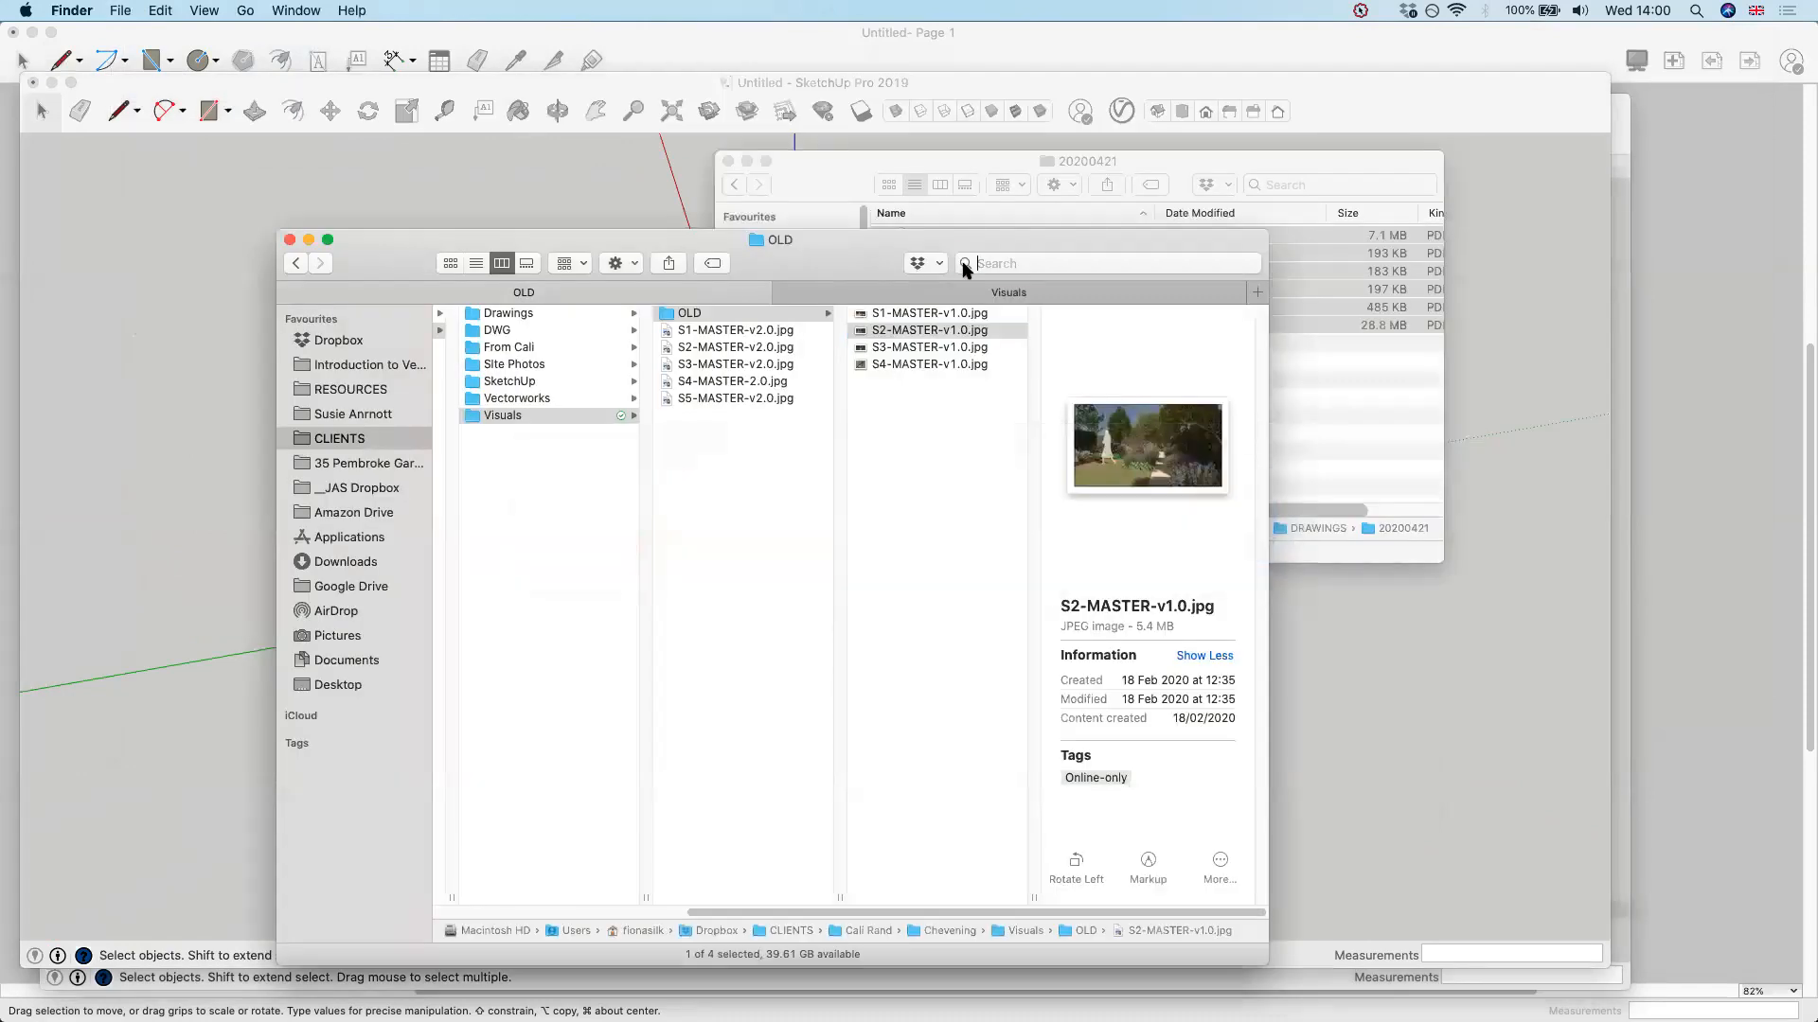
{"action": "left_click", "coordinate": [963, 266]}
{"action": "type", "text": "layout"}
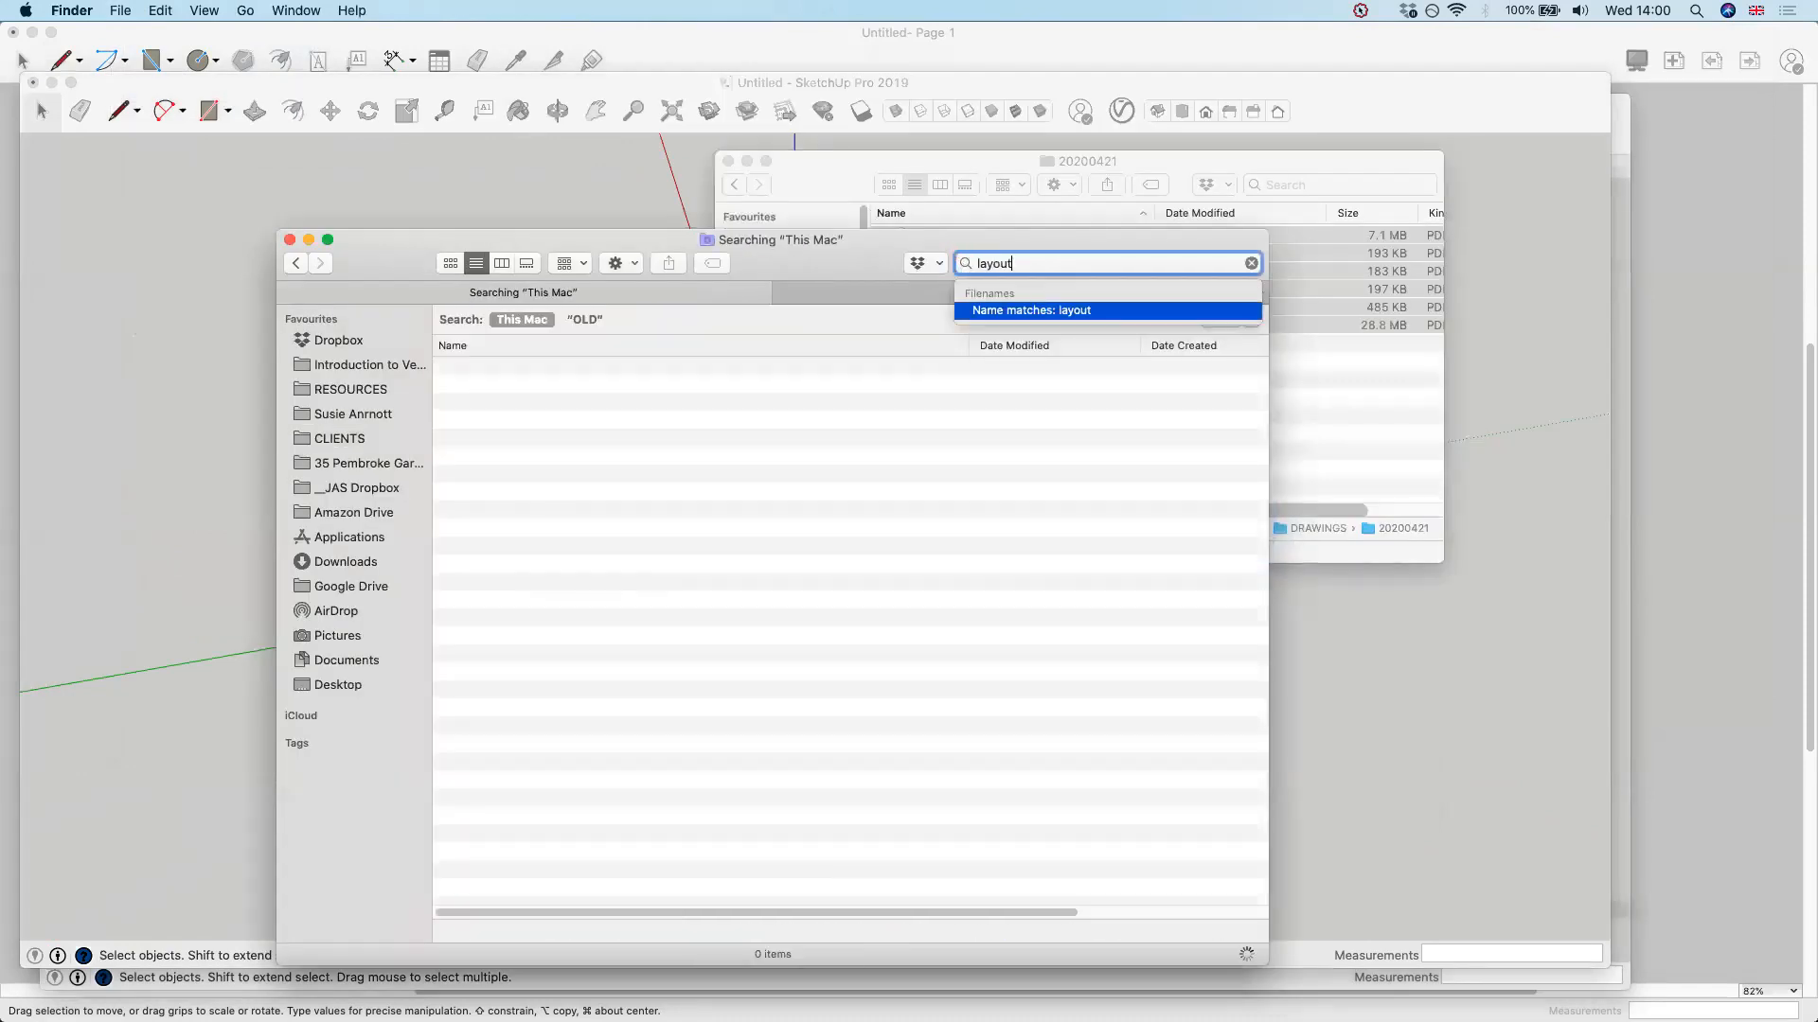
{"action": "key", "text": "Return"}
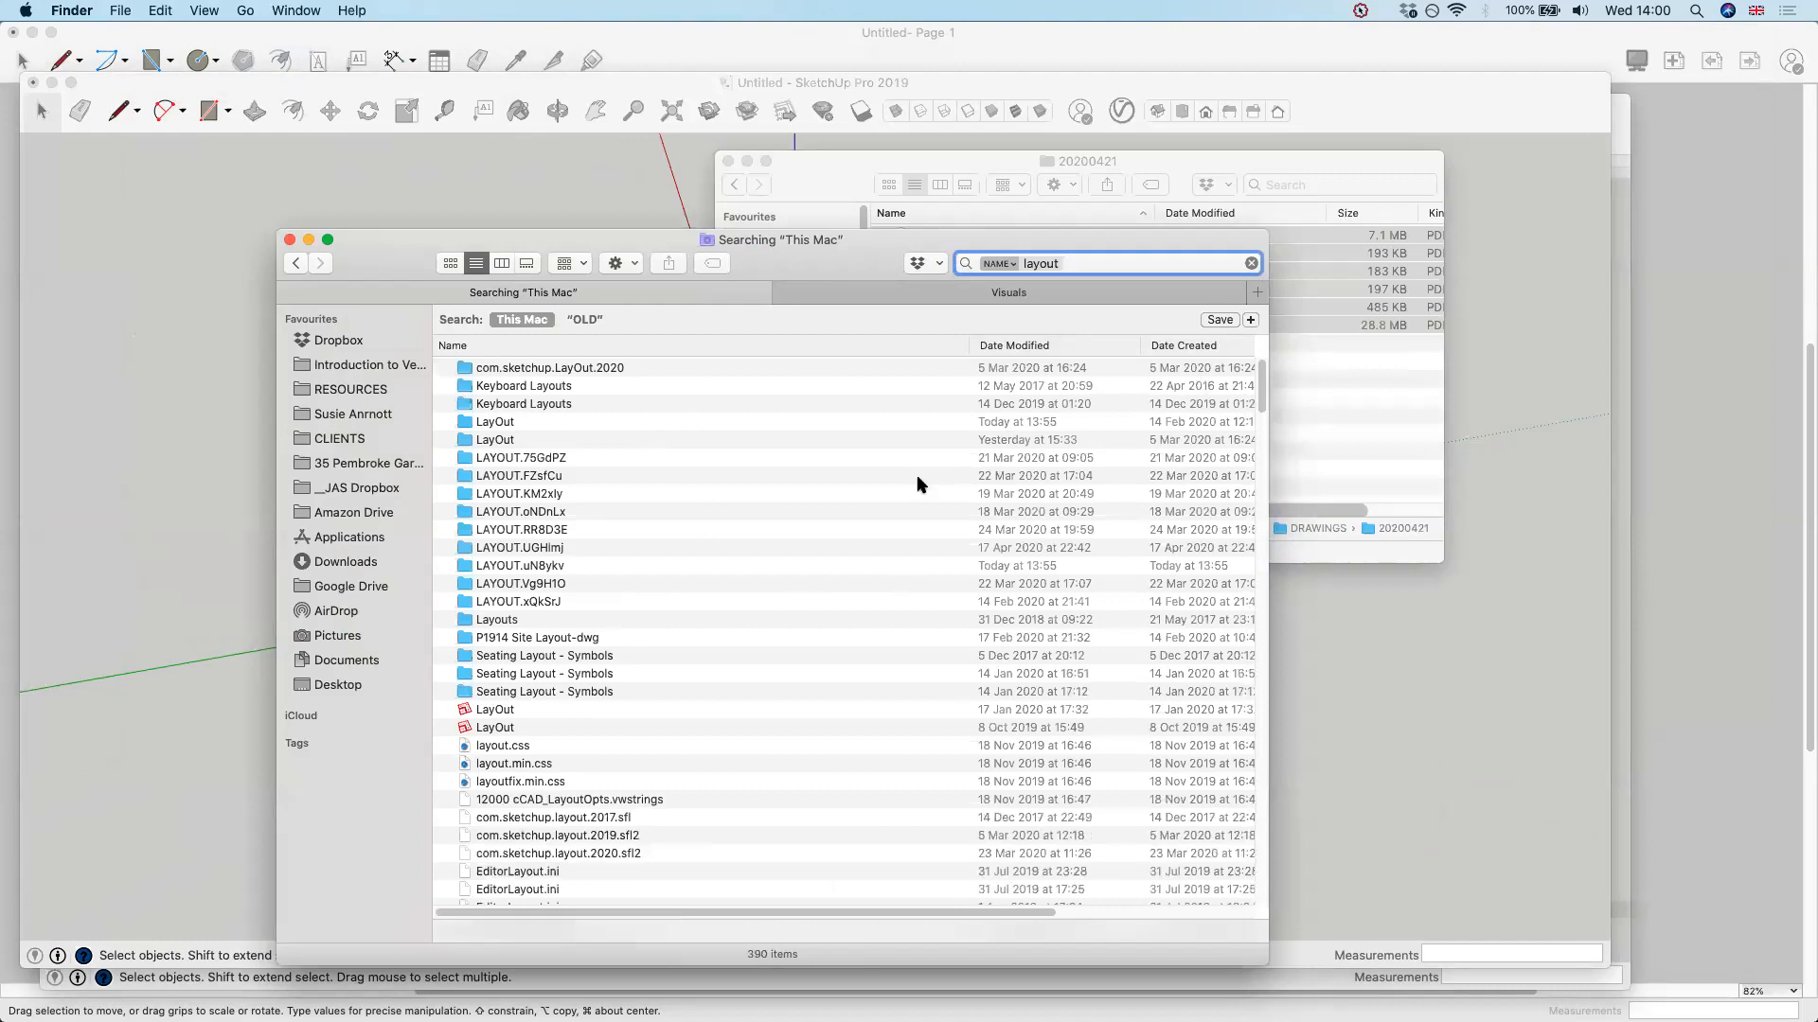
{"action": "left_click", "coordinate": [1191, 346]}
{"action": "mouse_move", "coordinate": [653, 386]}
{"action": "left_mouse_down"}
{"action": "mouse_move", "coordinate": [357, 459]}
{"action": "mouse_move", "coordinate": [137, 559]}
{"action": "left_mouse_up"}
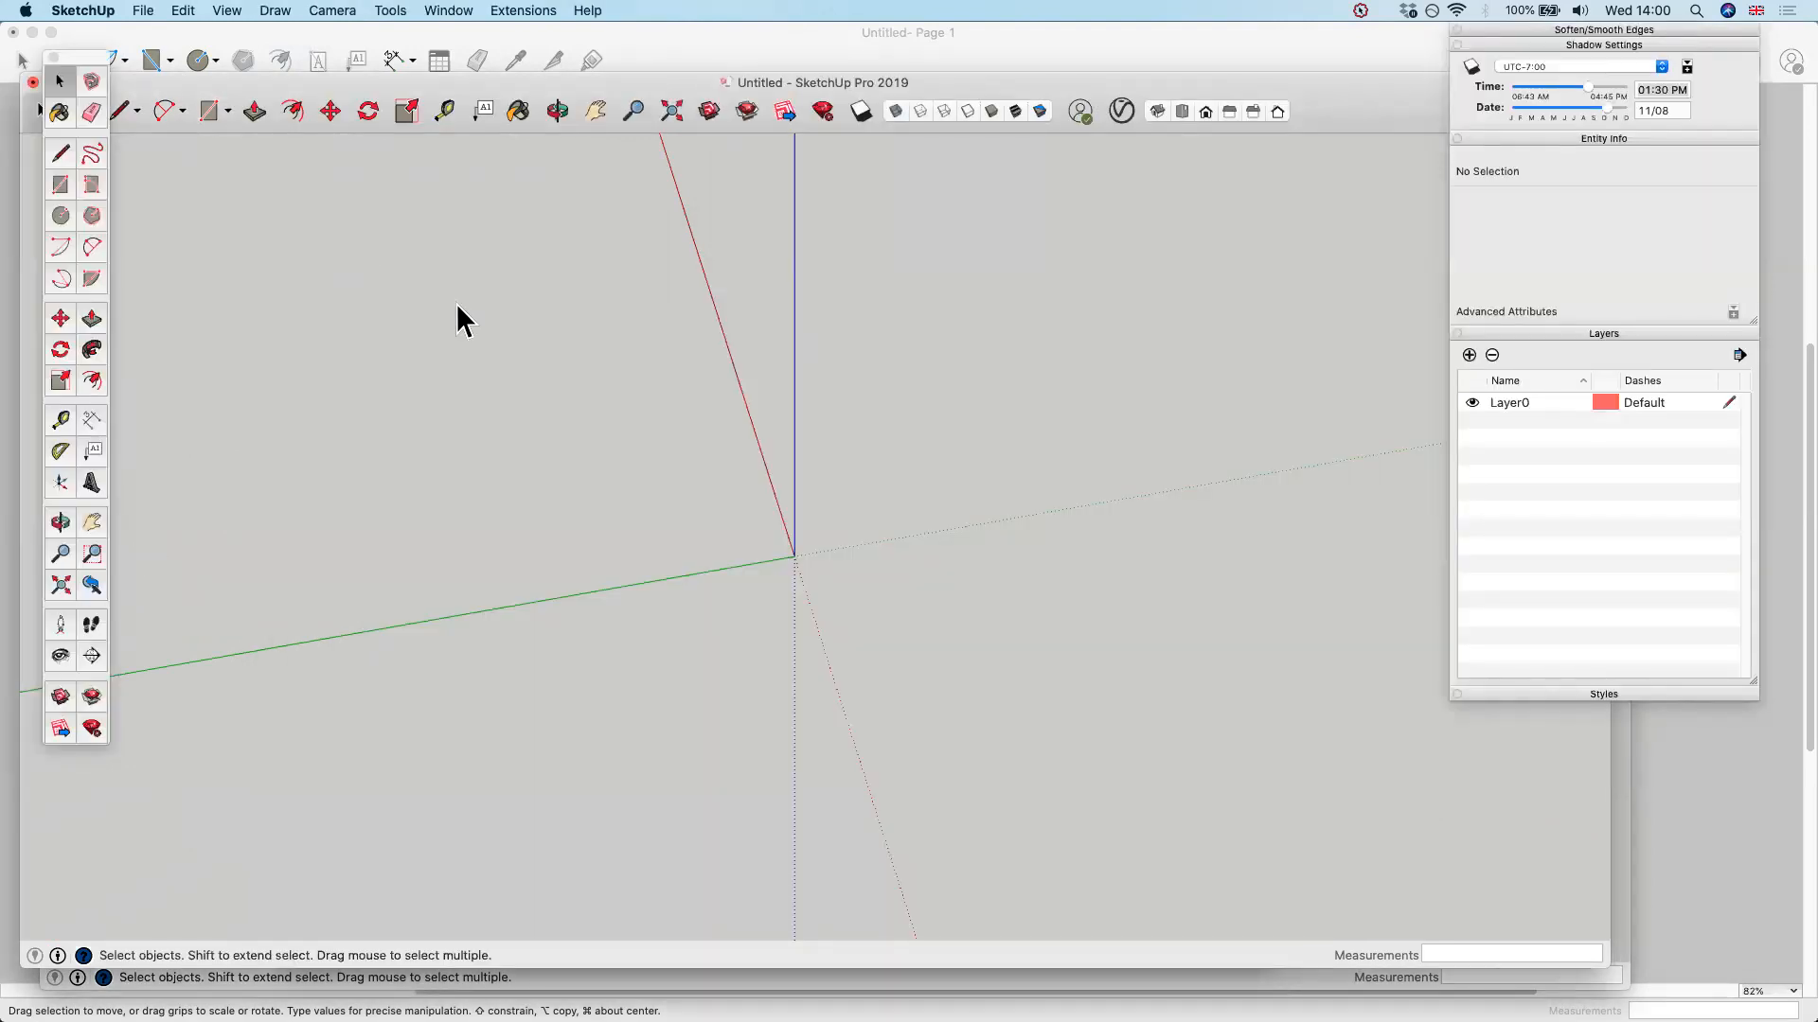
Try once more to import CAT-C101 Concept - Layout Plan.pdf with Use As Image and place it near the origin
{"action": "left_click", "coordinate": [144, 10]}
{"action": "mouse_move", "coordinate": [182, 89]}
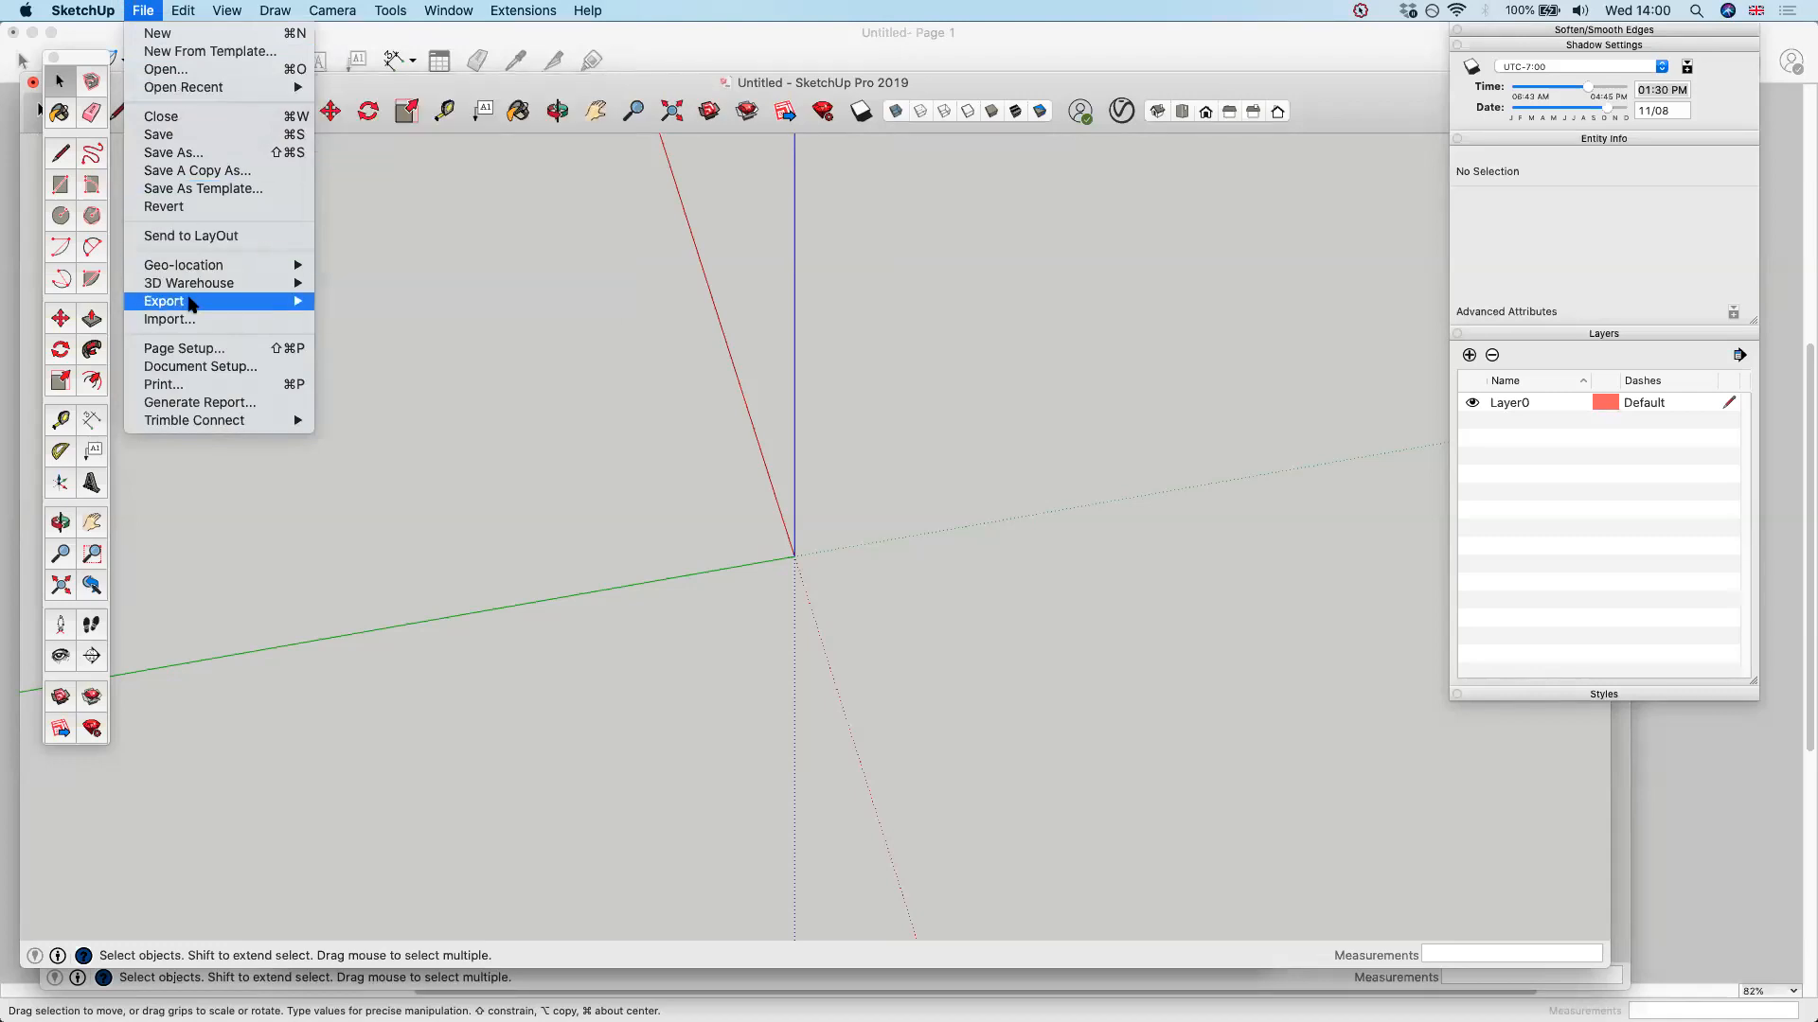
{"action": "left_click", "coordinate": [189, 322]}
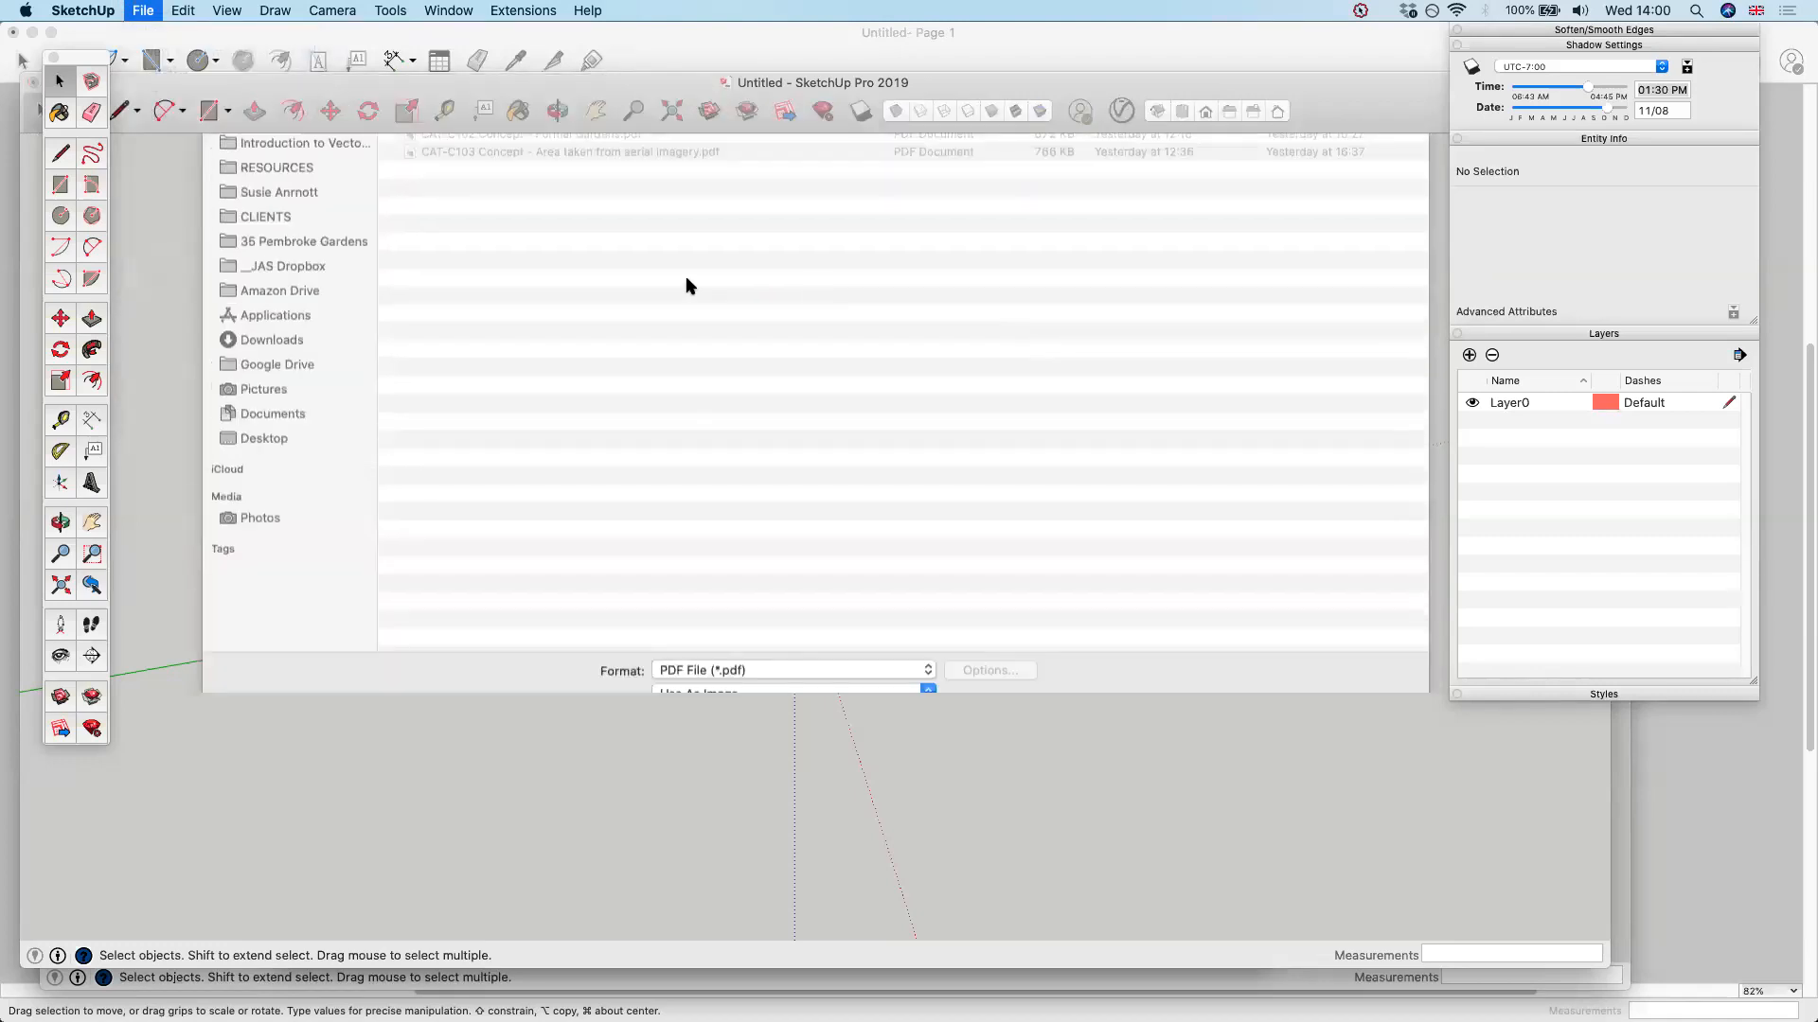
{"action": "left_click", "coordinate": [596, 208]}
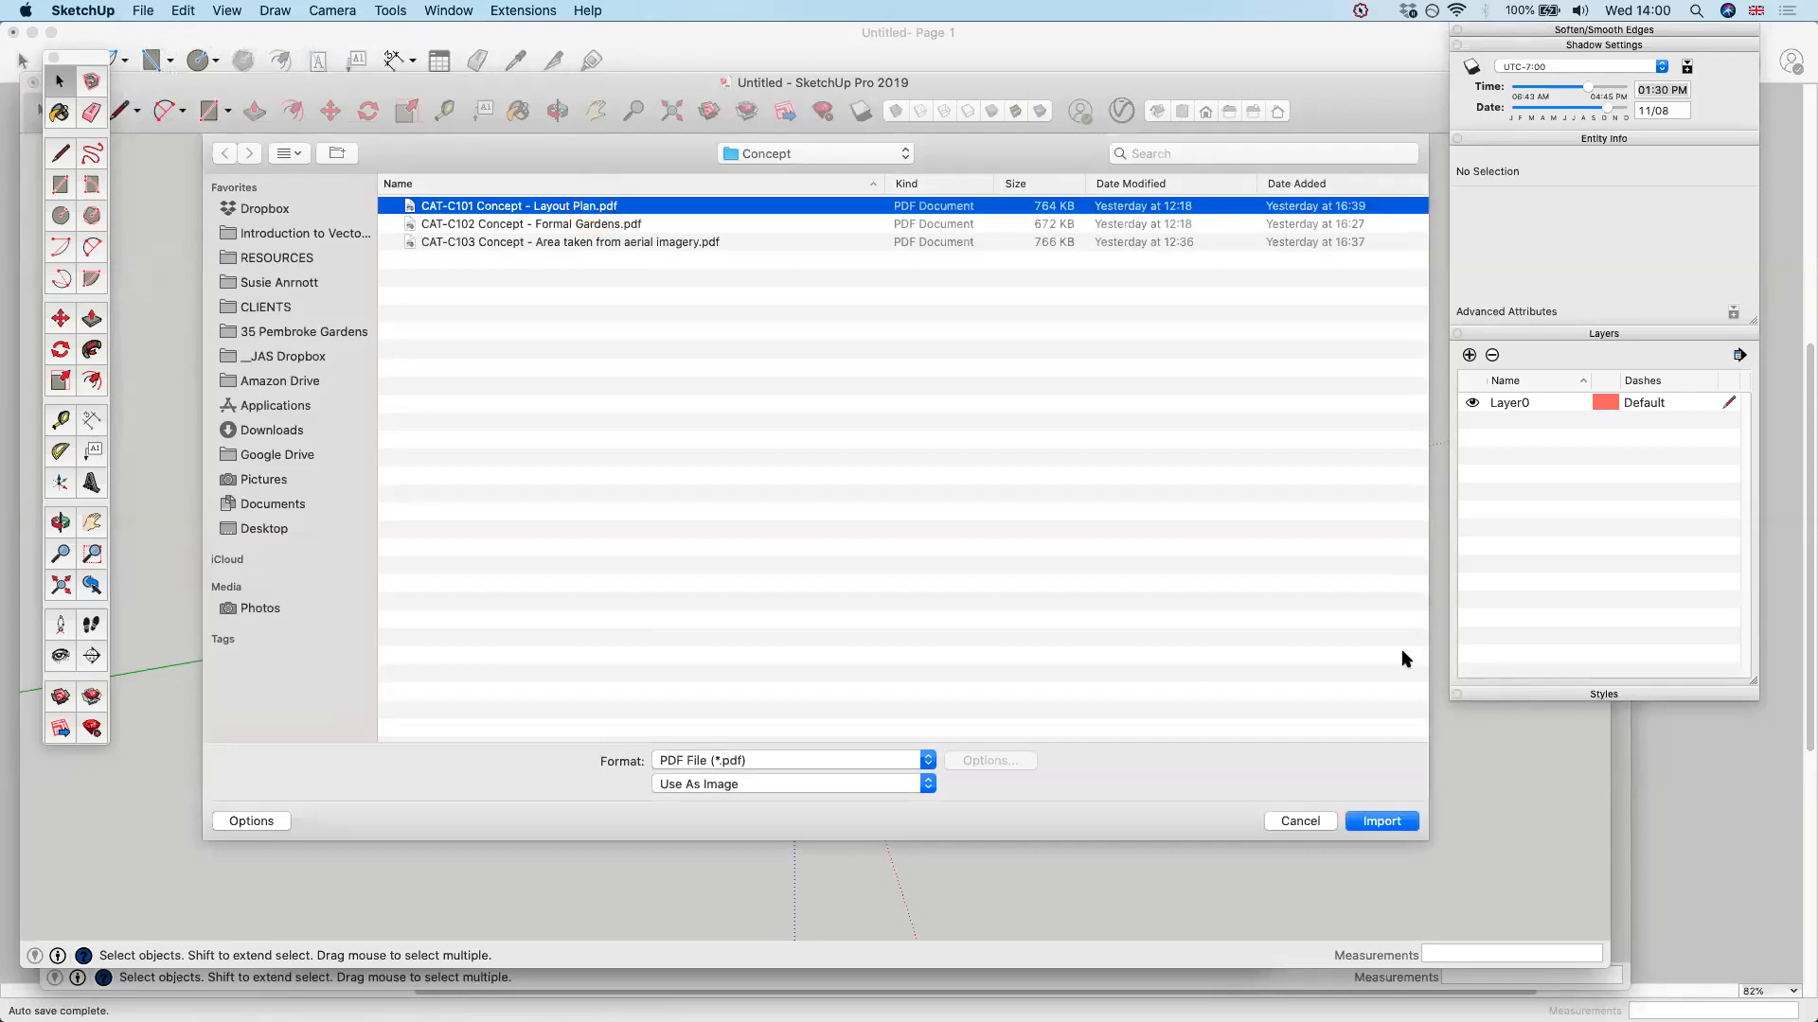
{"action": "left_click", "coordinate": [902, 784]}
{"action": "left_click", "coordinate": [900, 786]}
{"action": "left_click", "coordinate": [1384, 822]}
{"action": "left_click", "coordinate": [769, 565]}
{"action": "left_click", "coordinate": [850, 574]}
{"action": "scroll", "coordinate": [850, 574], "scroll_direction": "up", "scroll_amount": 3}
{"action": "scroll", "coordinate": [601, 393], "scroll_direction": "up", "scroll_amount": 3}
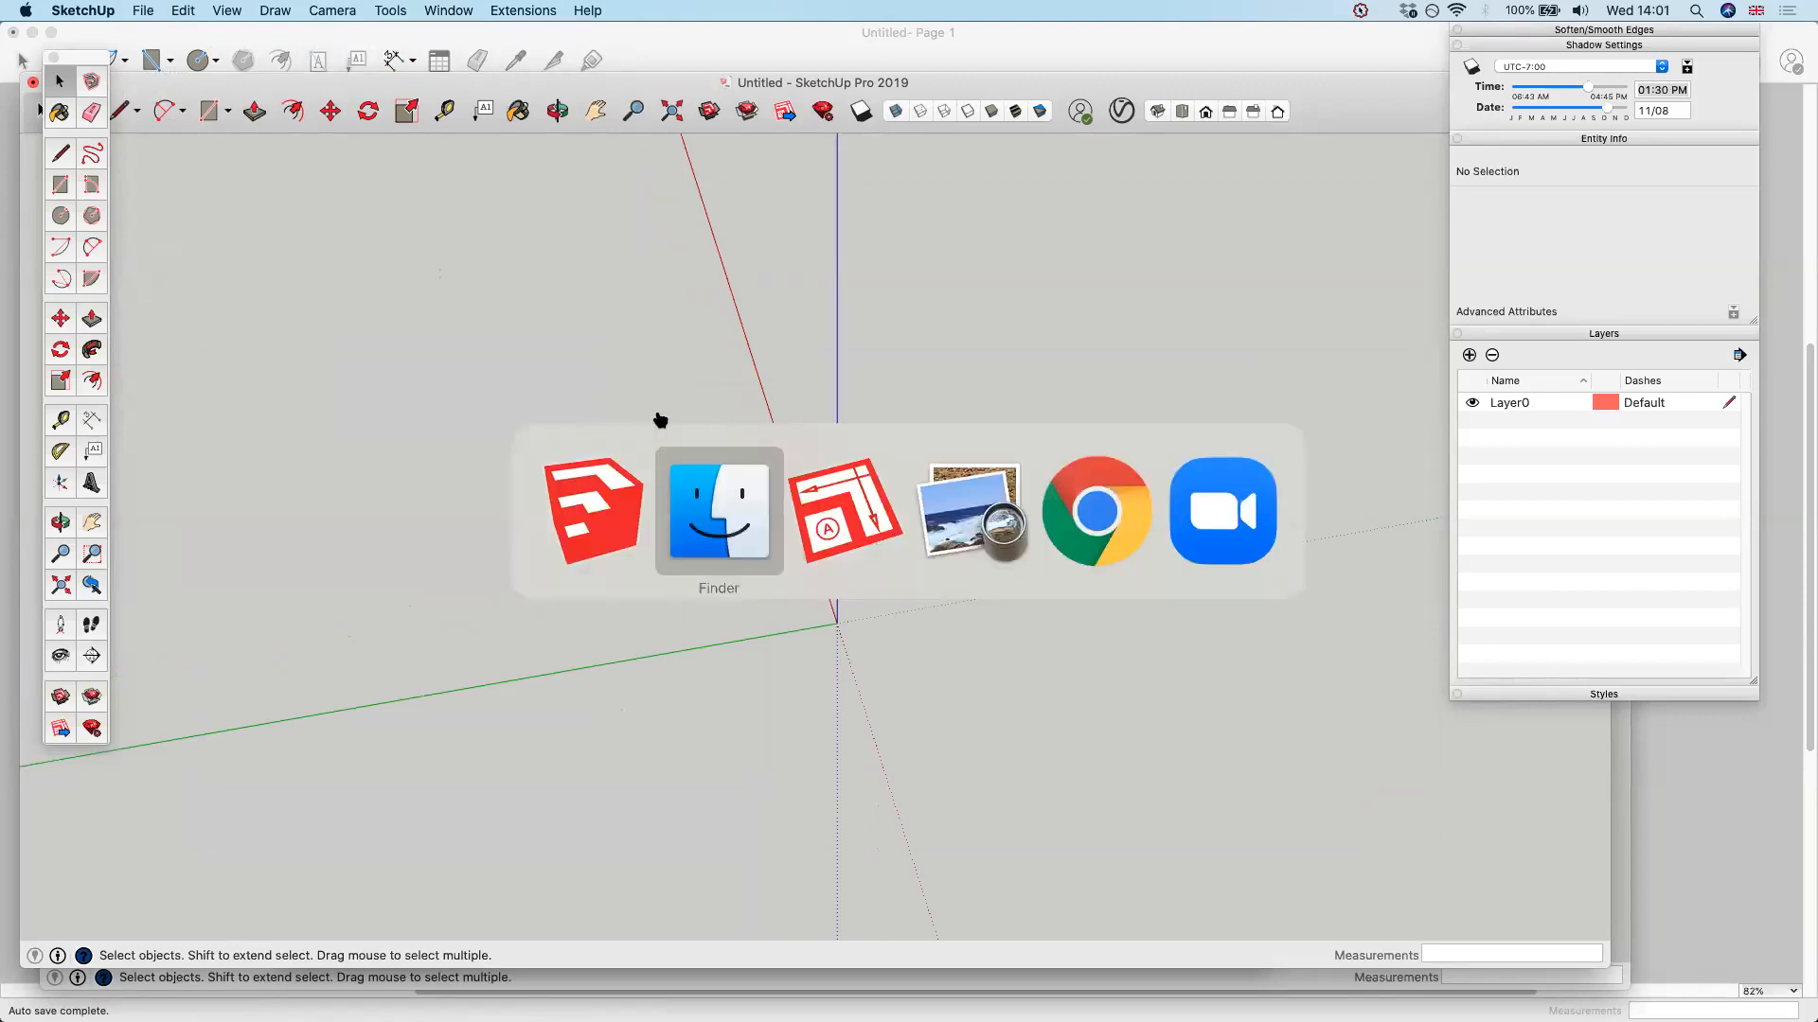
Switch back to the 20200221-Chevening-v2.0-no plants garden model
{"action": "left_click", "coordinate": [580, 484]}
{"action": "key", "text": "ctrl+Down"}
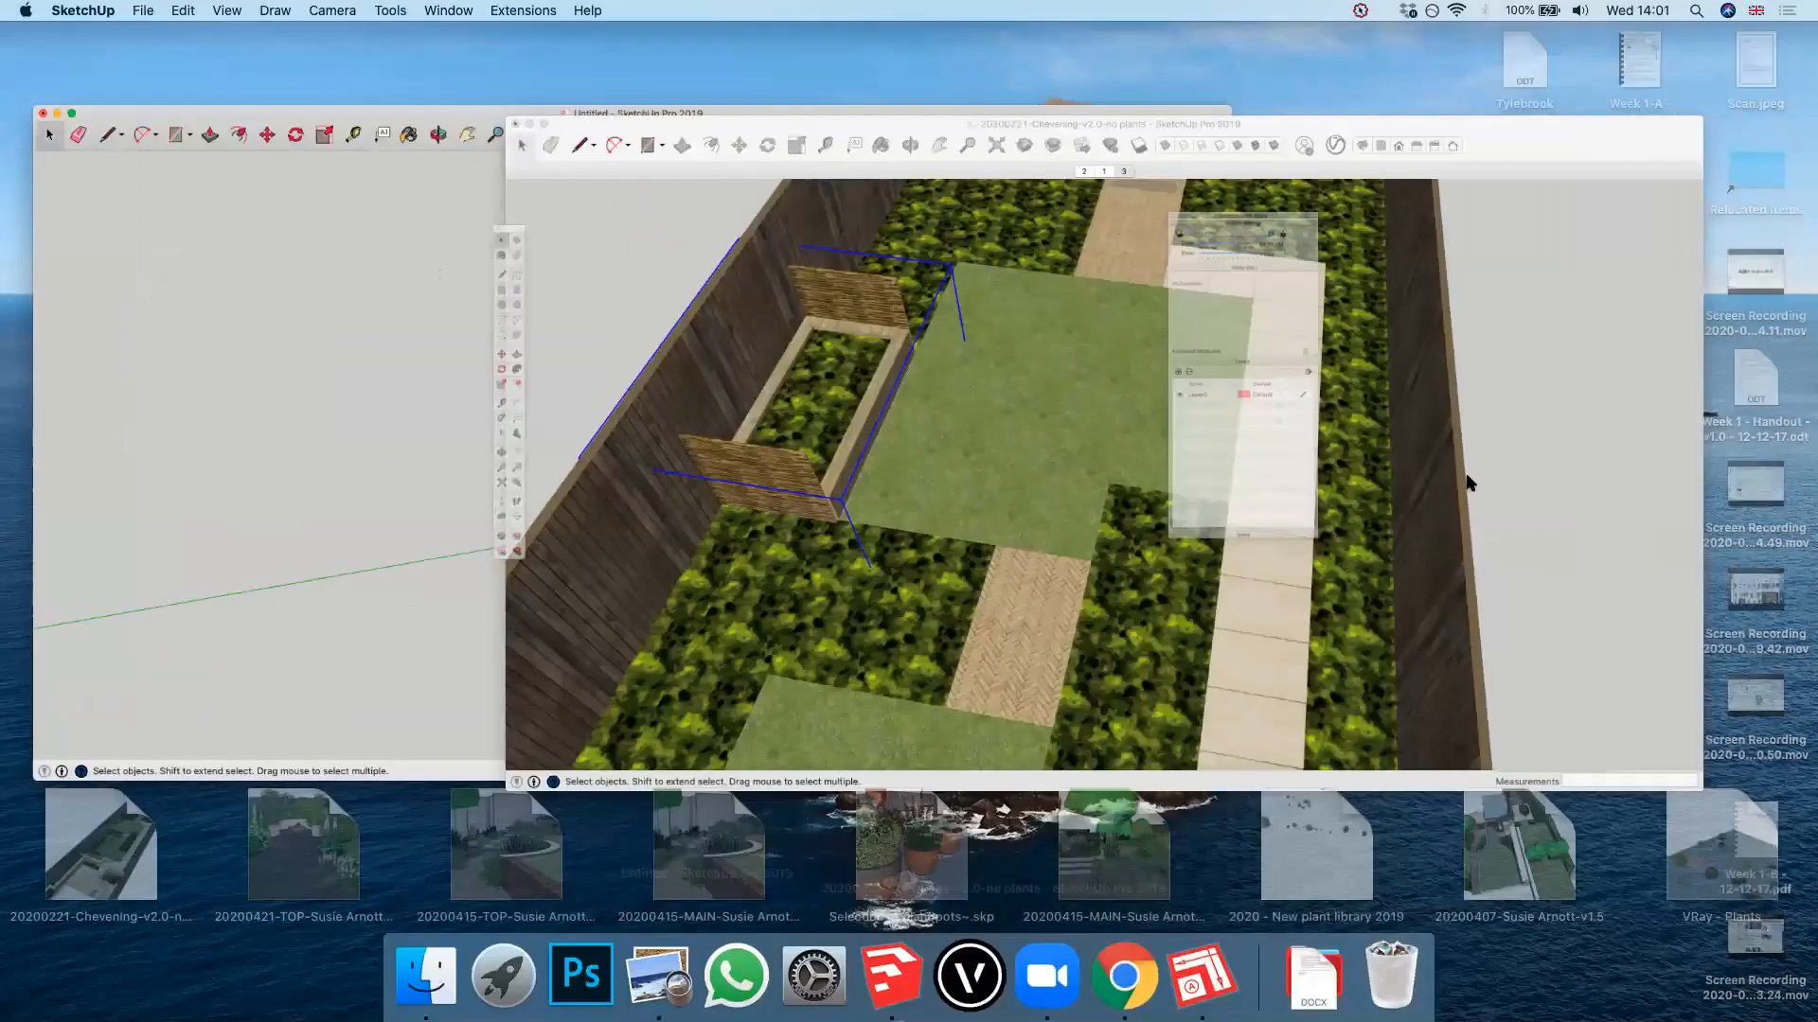
{"action": "left_click", "coordinate": [1467, 483]}
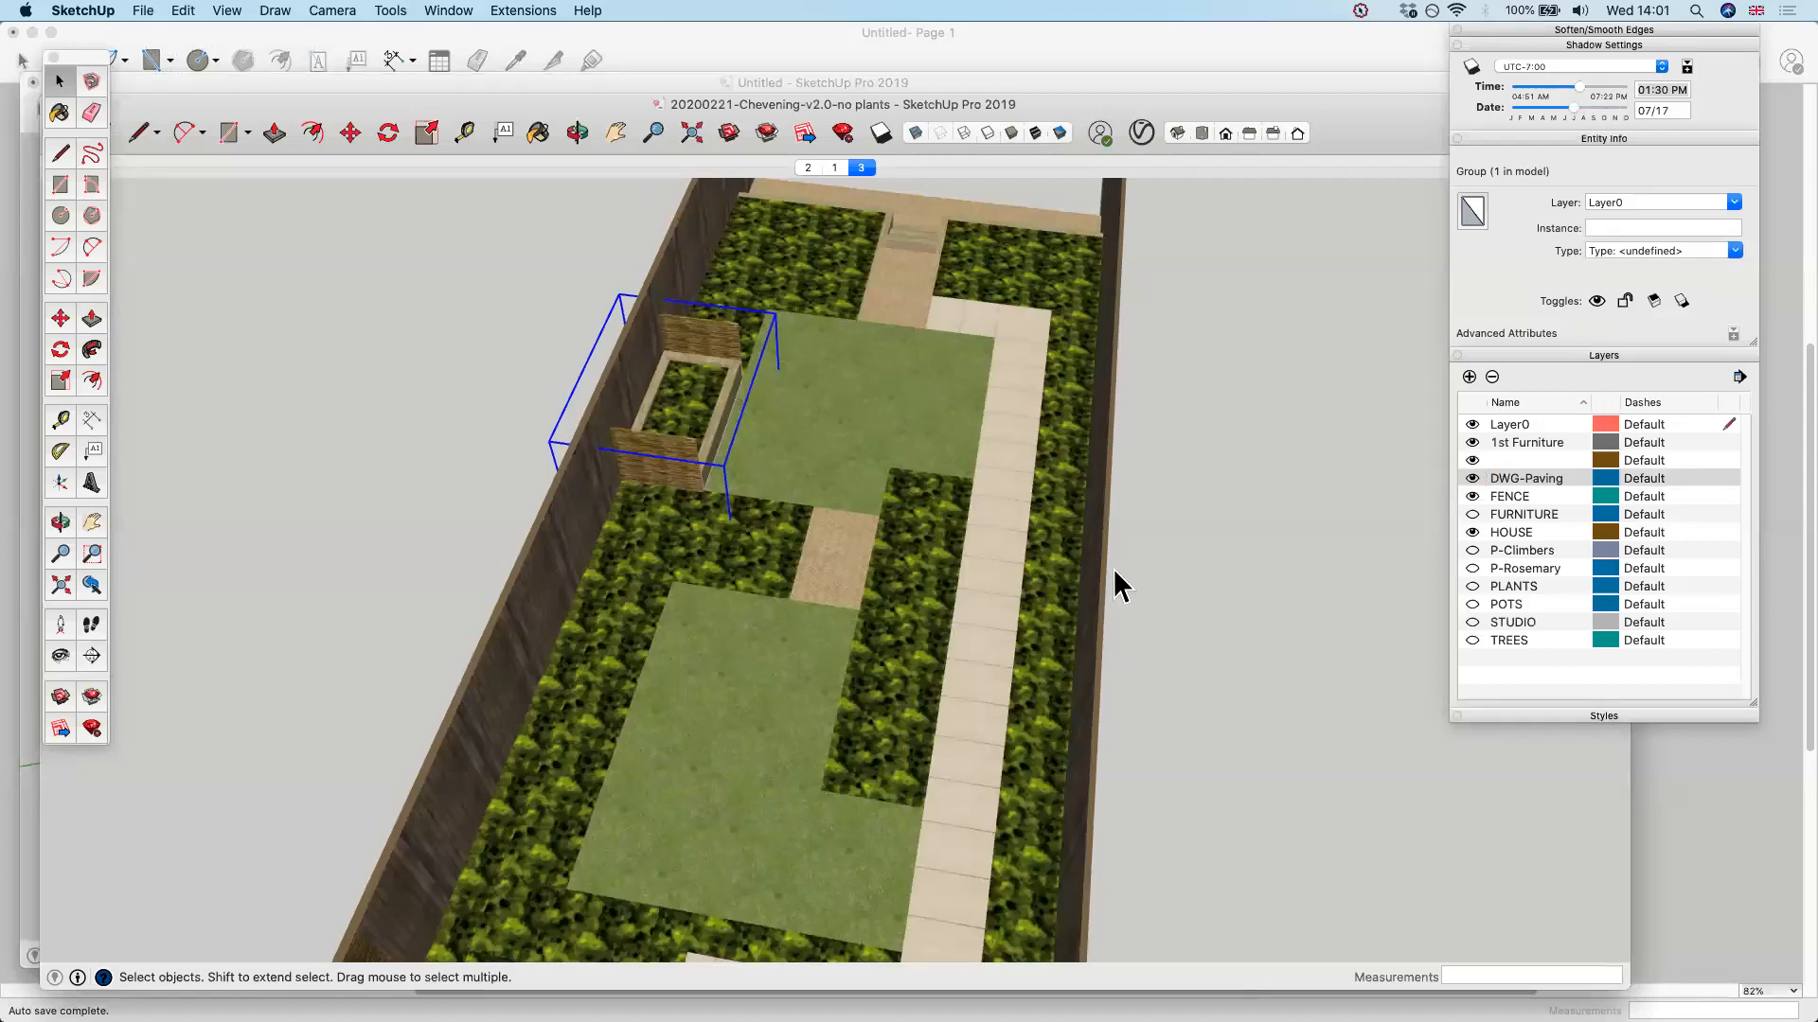
{"action": "left_click", "coordinate": [143, 10]}
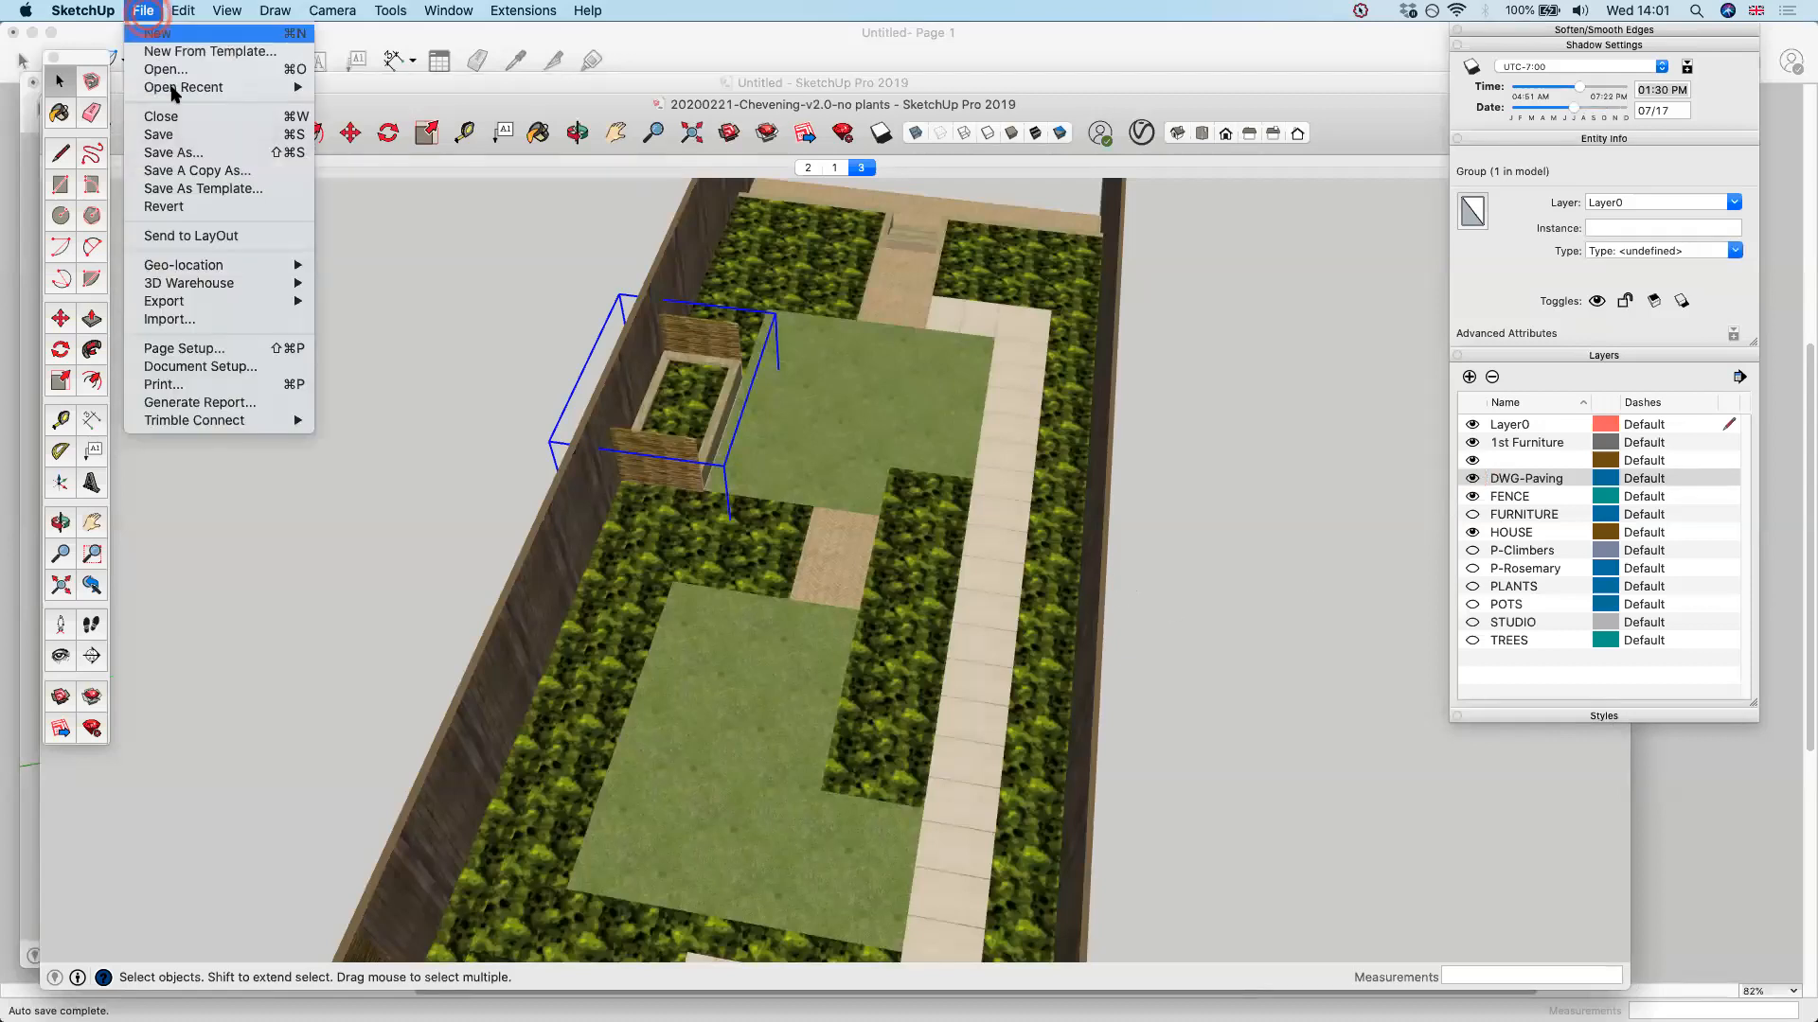
{"action": "mouse_move", "coordinate": [174, 89]}
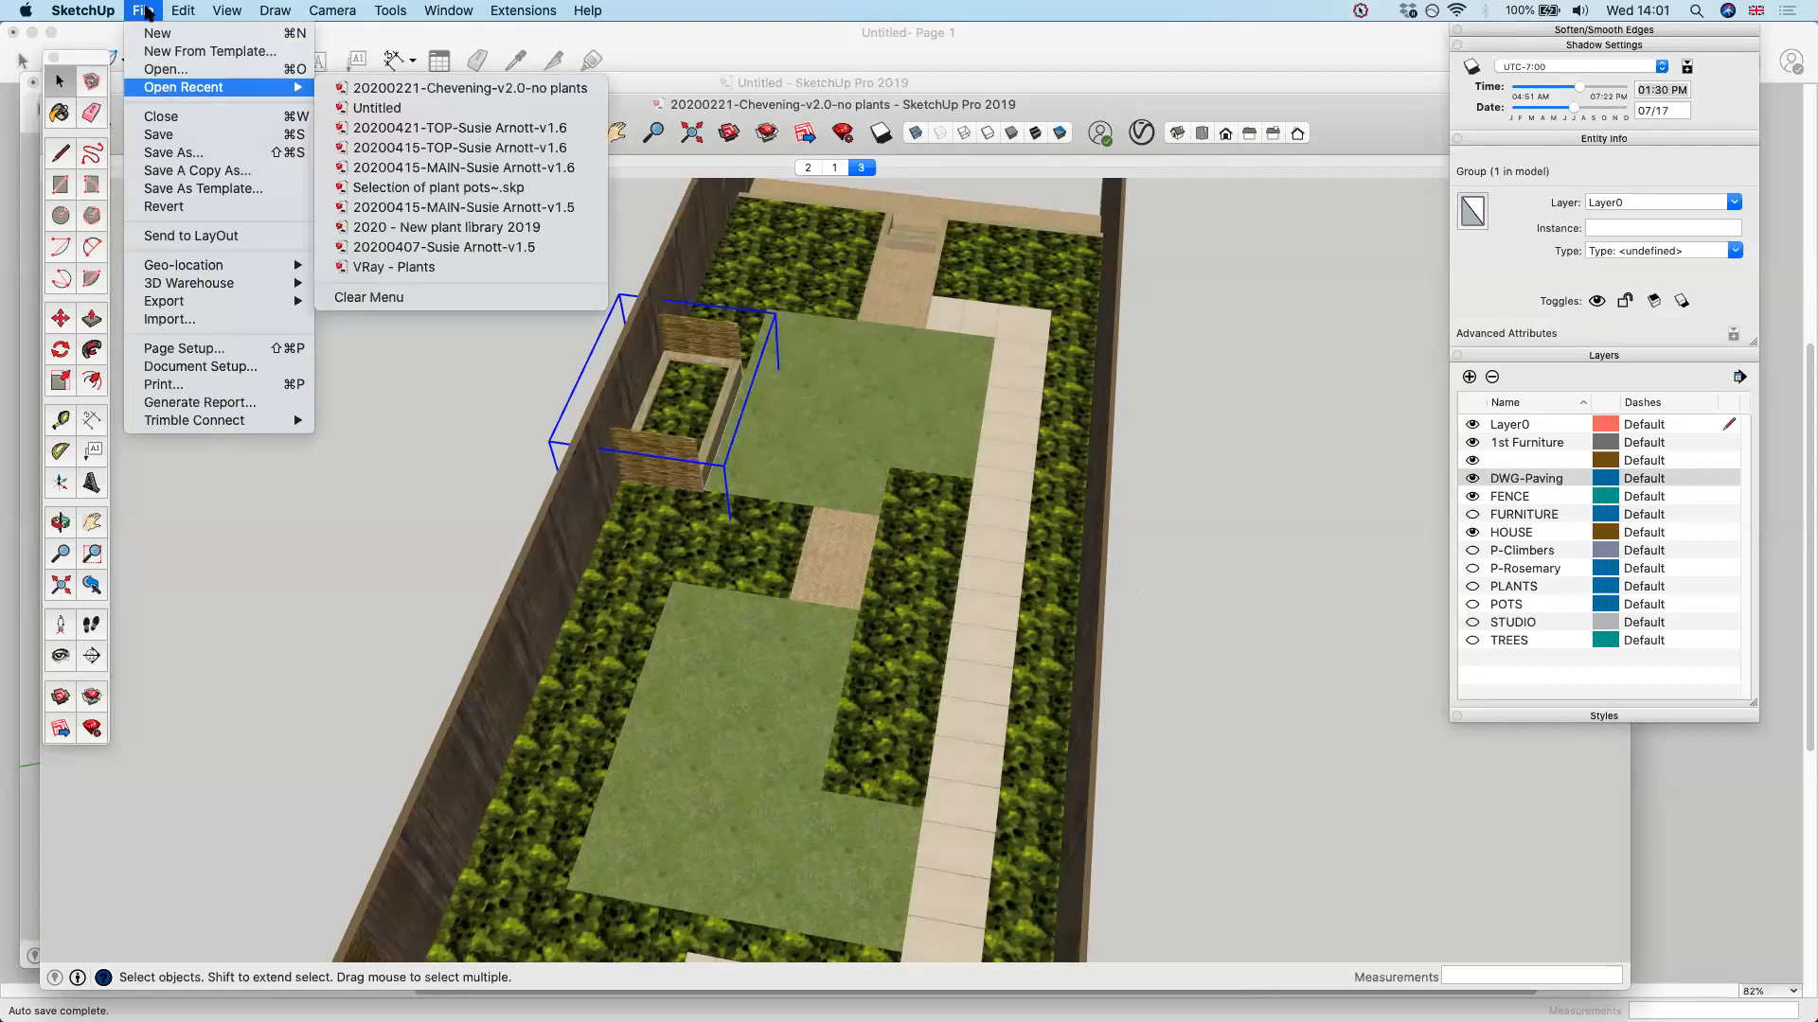
{"action": "left_click", "coordinate": [798, 83]}
{"action": "left_click", "coordinate": [143, 10]}
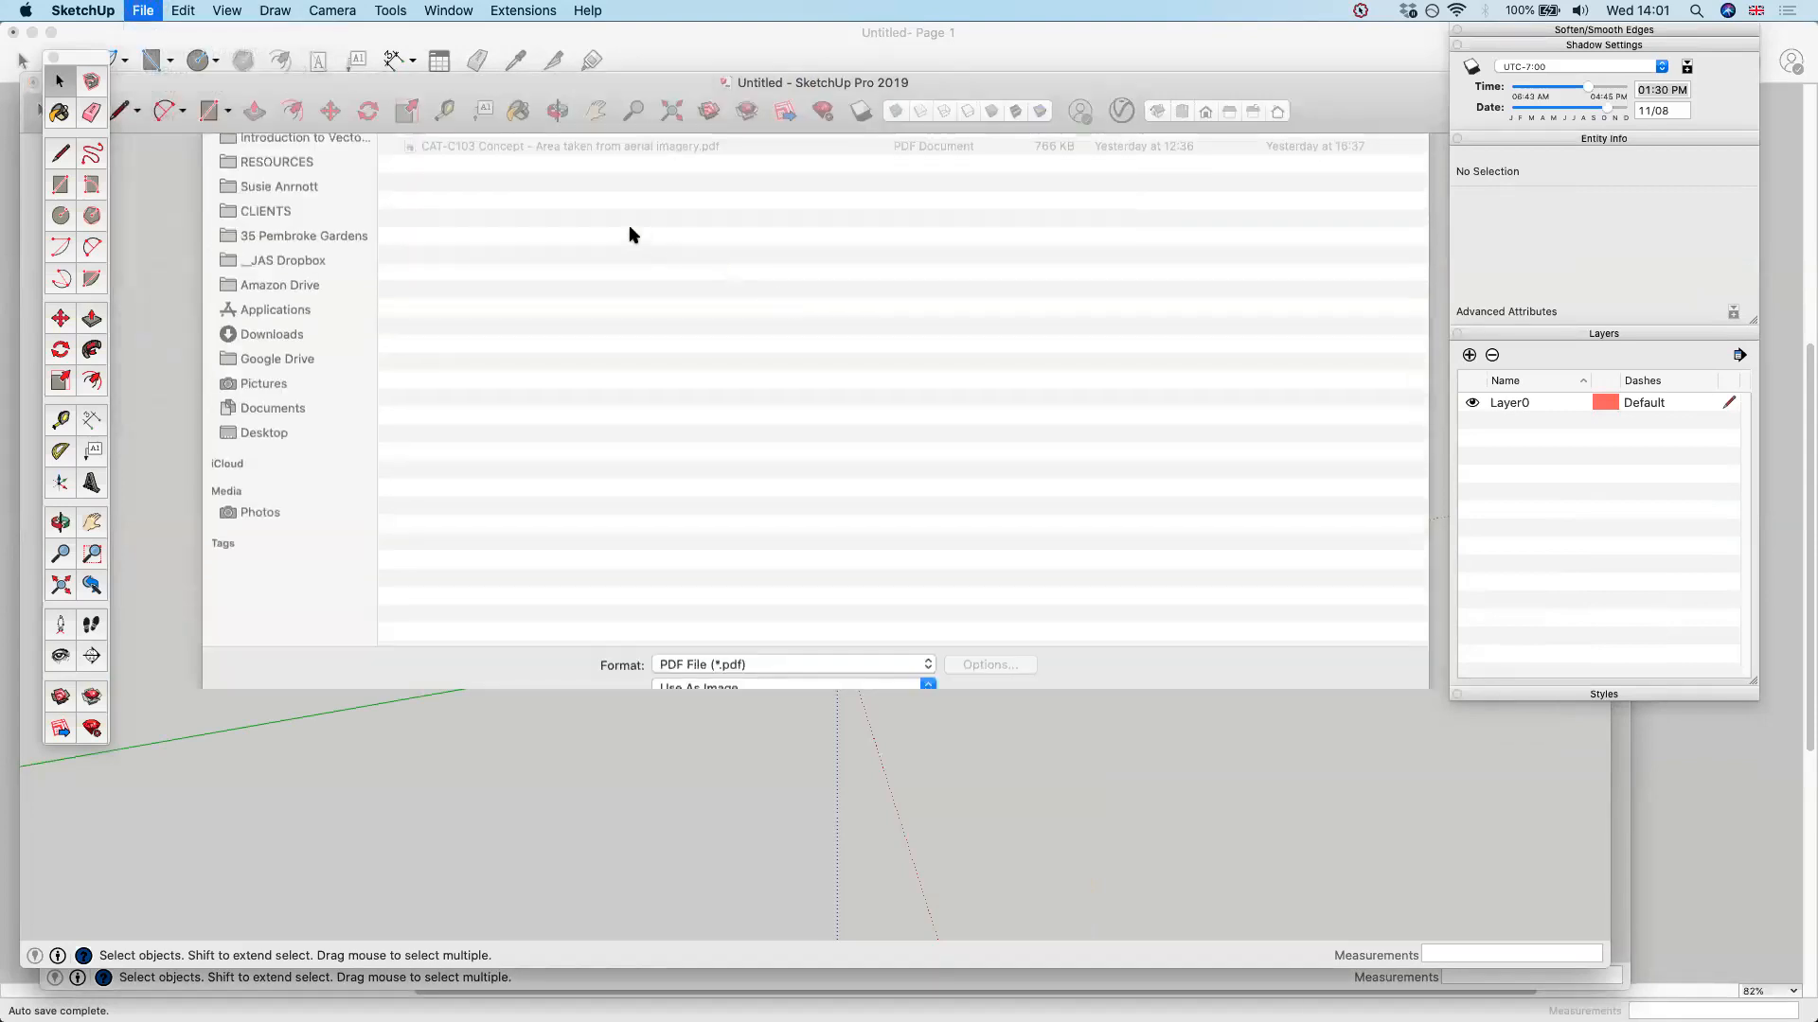
{"action": "left_click", "coordinate": [608, 224]}
{"action": "left_click", "coordinate": [1382, 821]}
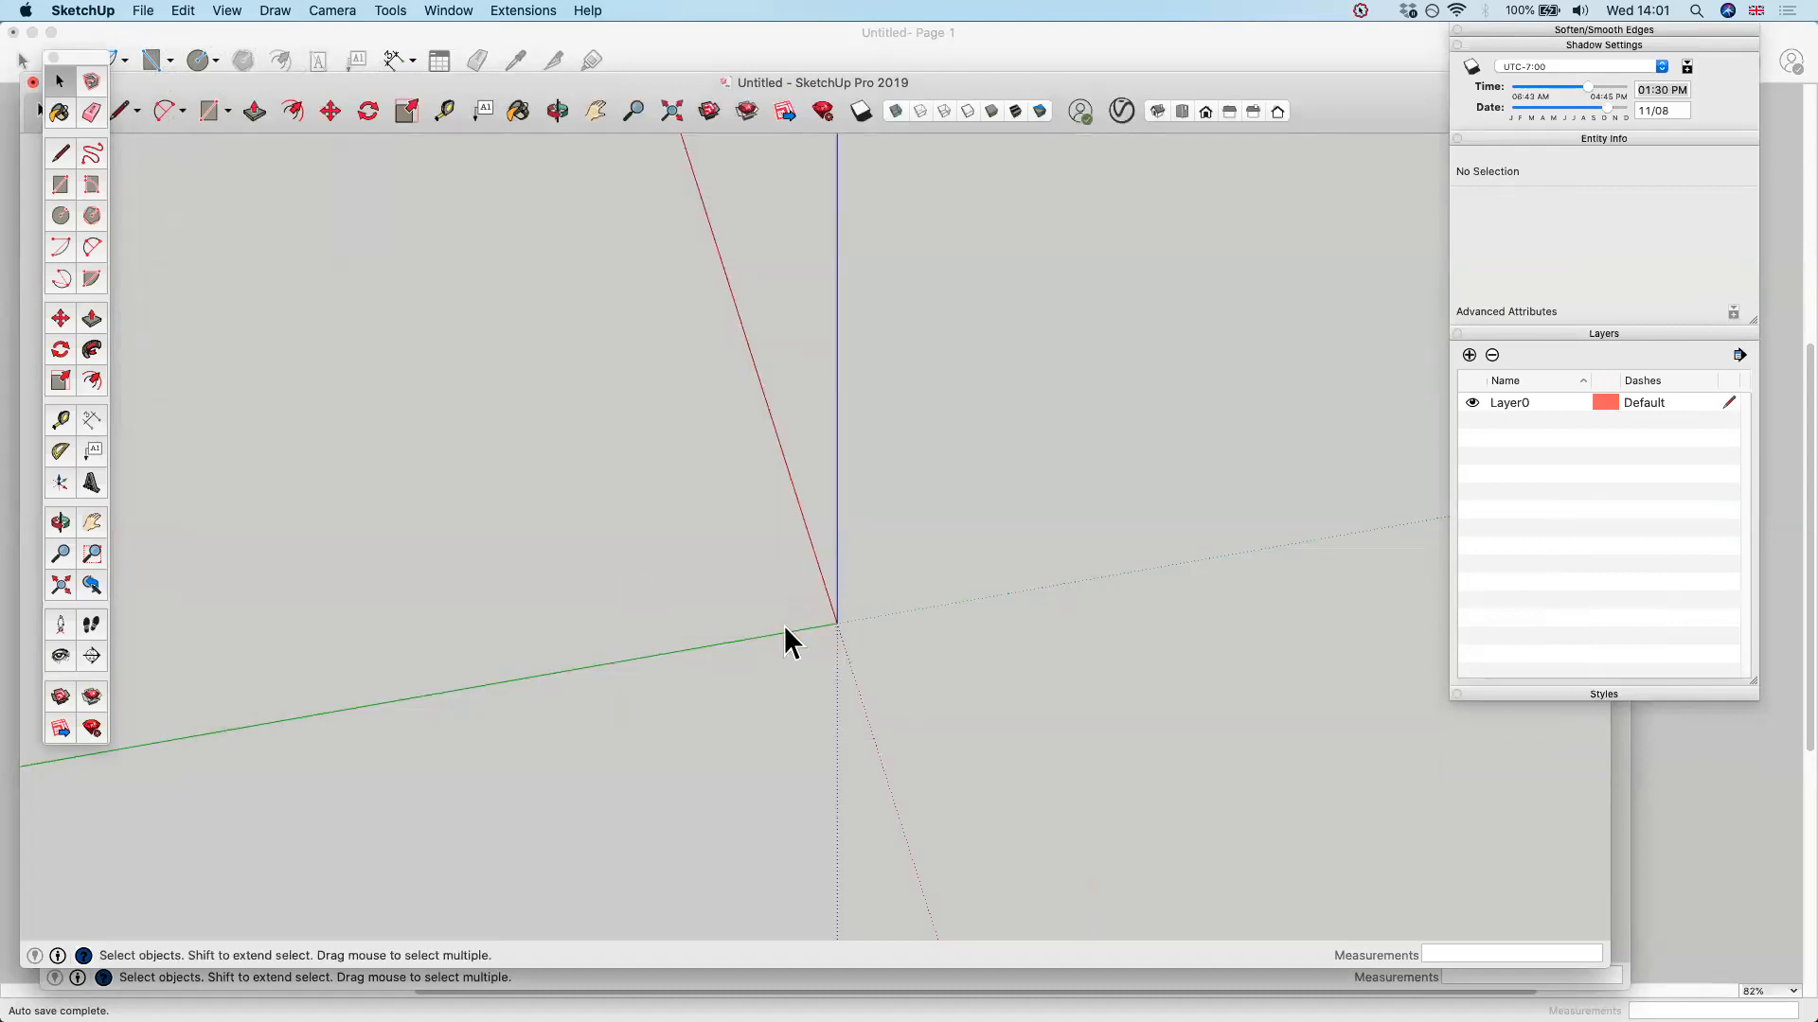
Launch SketchUp Pro 2020 and create a new model from the default millimetre template
{"action": "key", "text": "super+space"}
{"action": "type", "text": "sketcher"}
{"action": "key", "text": "Down"}
{"action": "key", "text": "Down"}
{"action": "key", "text": "Return"}
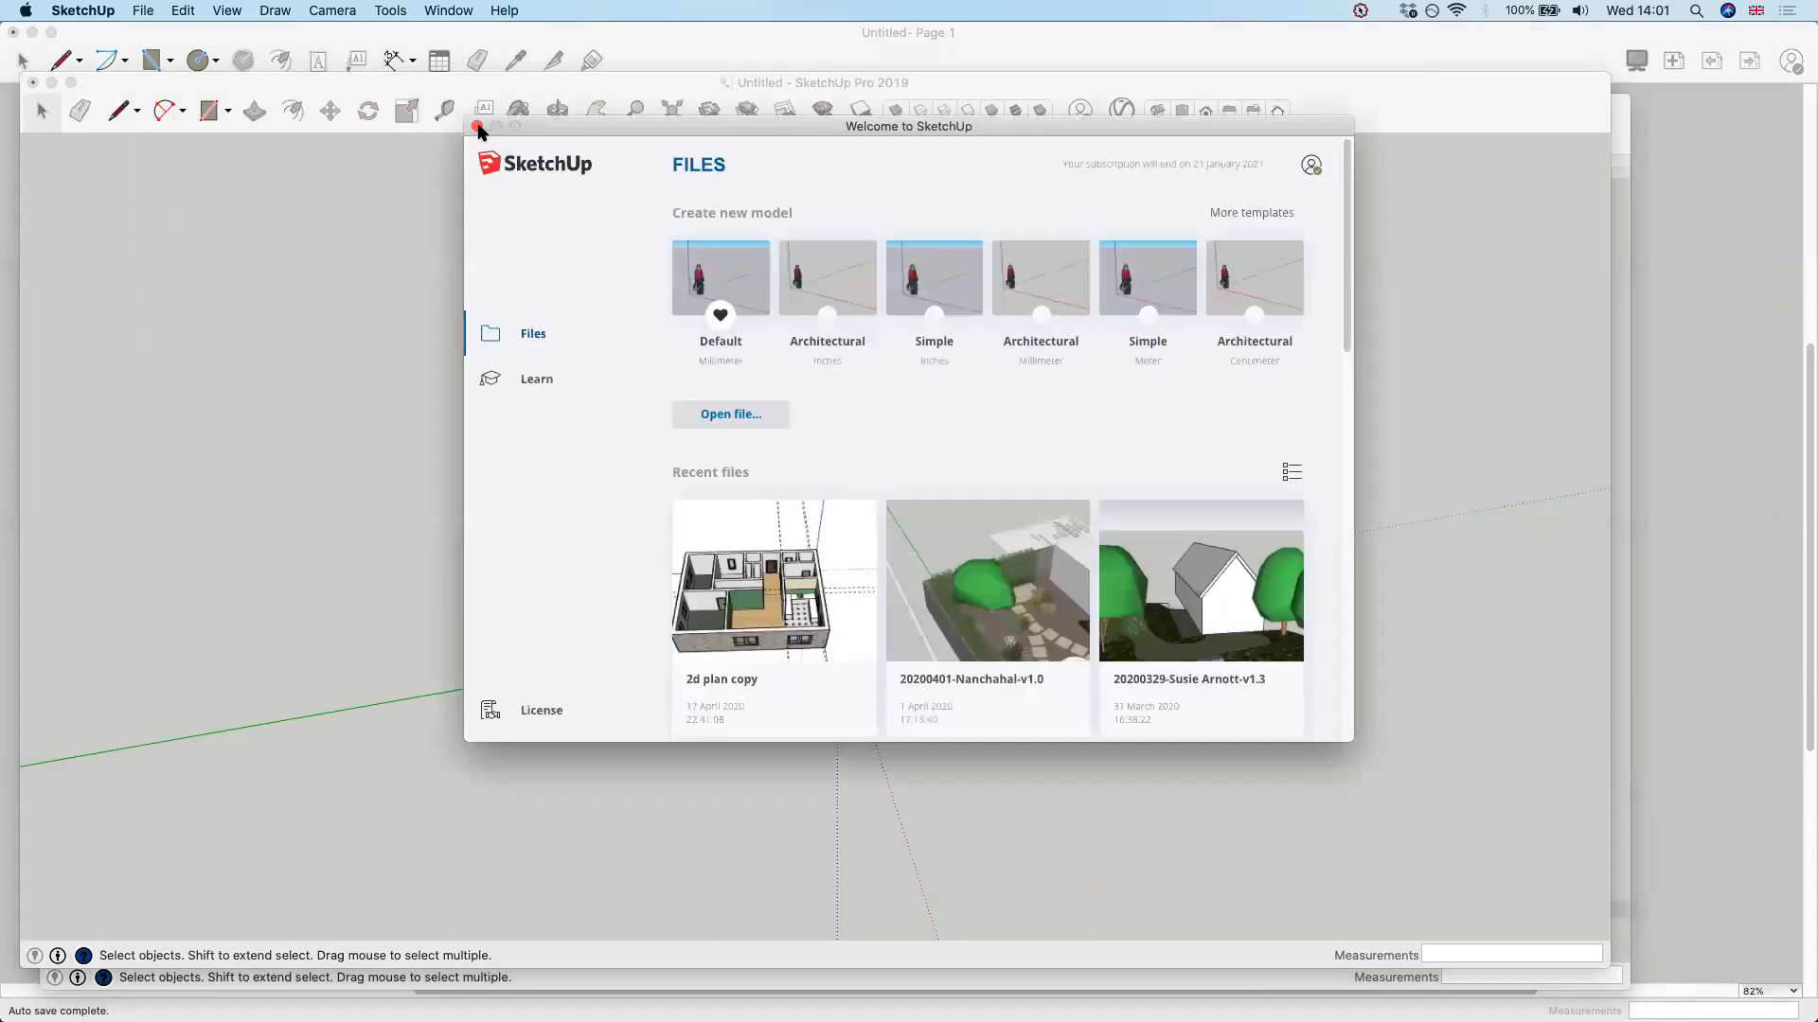
{"action": "left_click", "coordinate": [735, 275]}
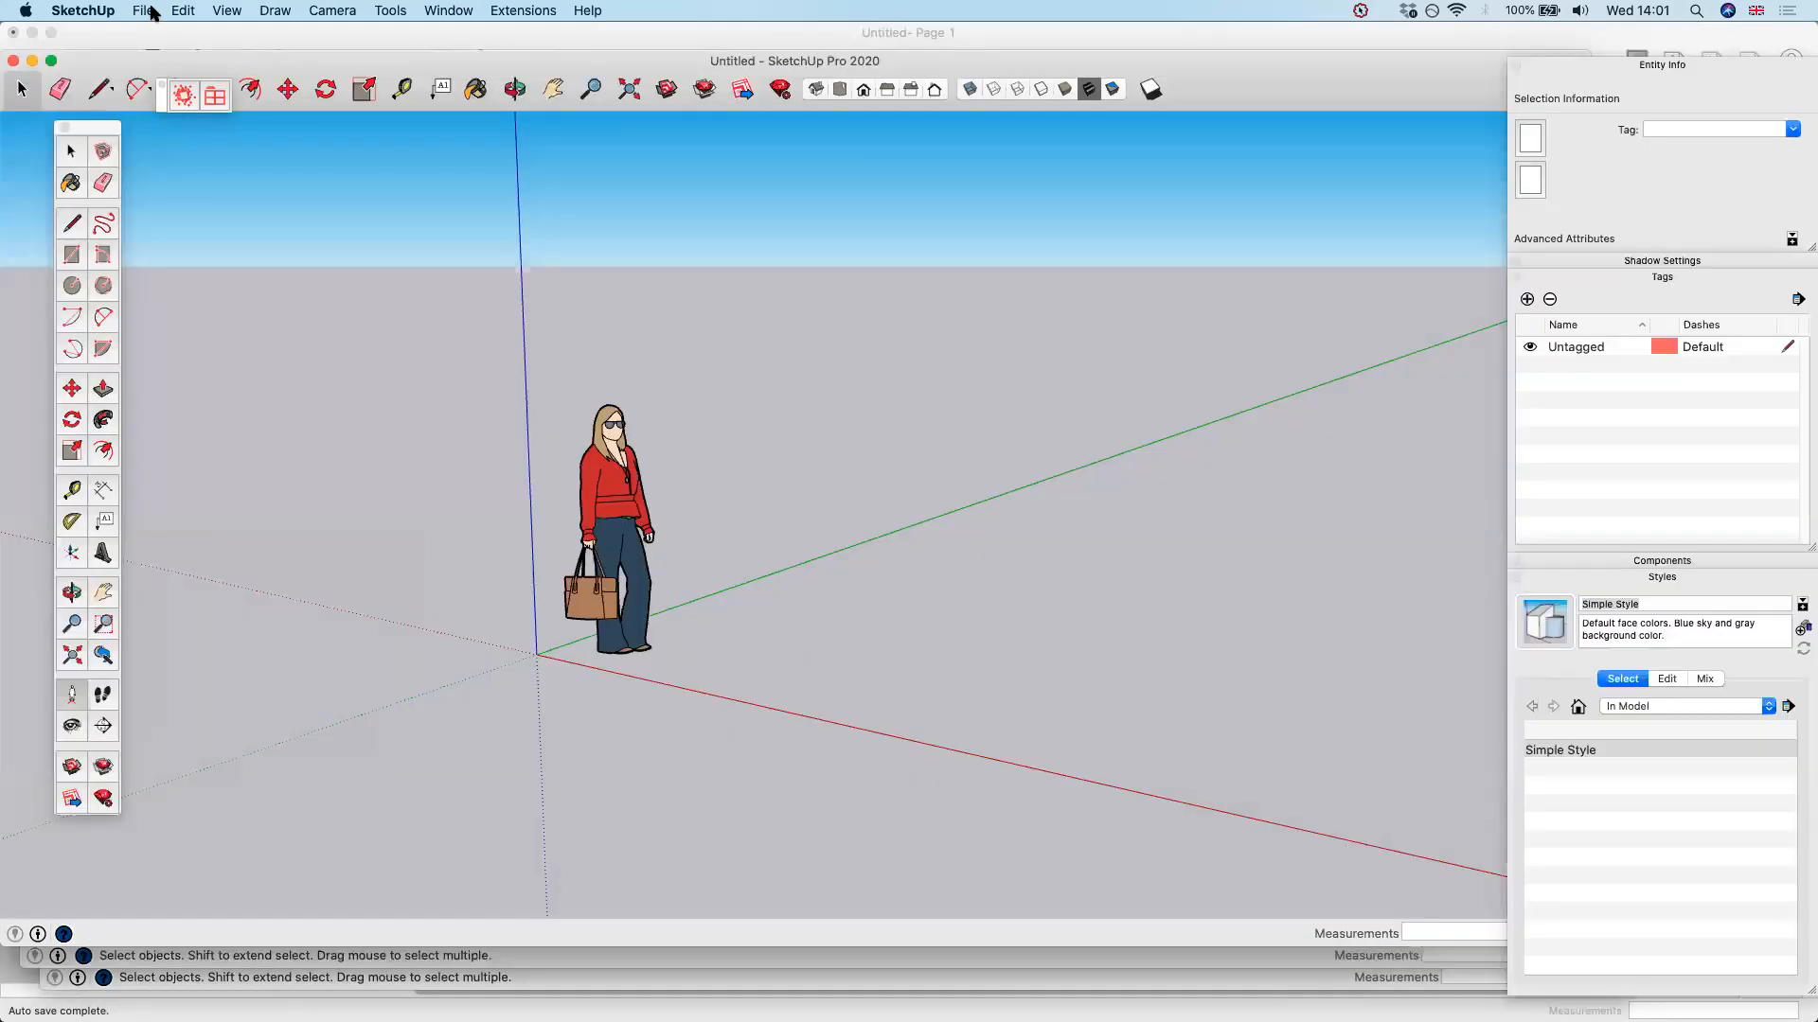
Import CAT-C101 Concept - Layout Plan.pdf from the Concept folder into the new model
{"action": "left_click", "coordinate": [143, 12]}
{"action": "left_click", "coordinate": [240, 318]}
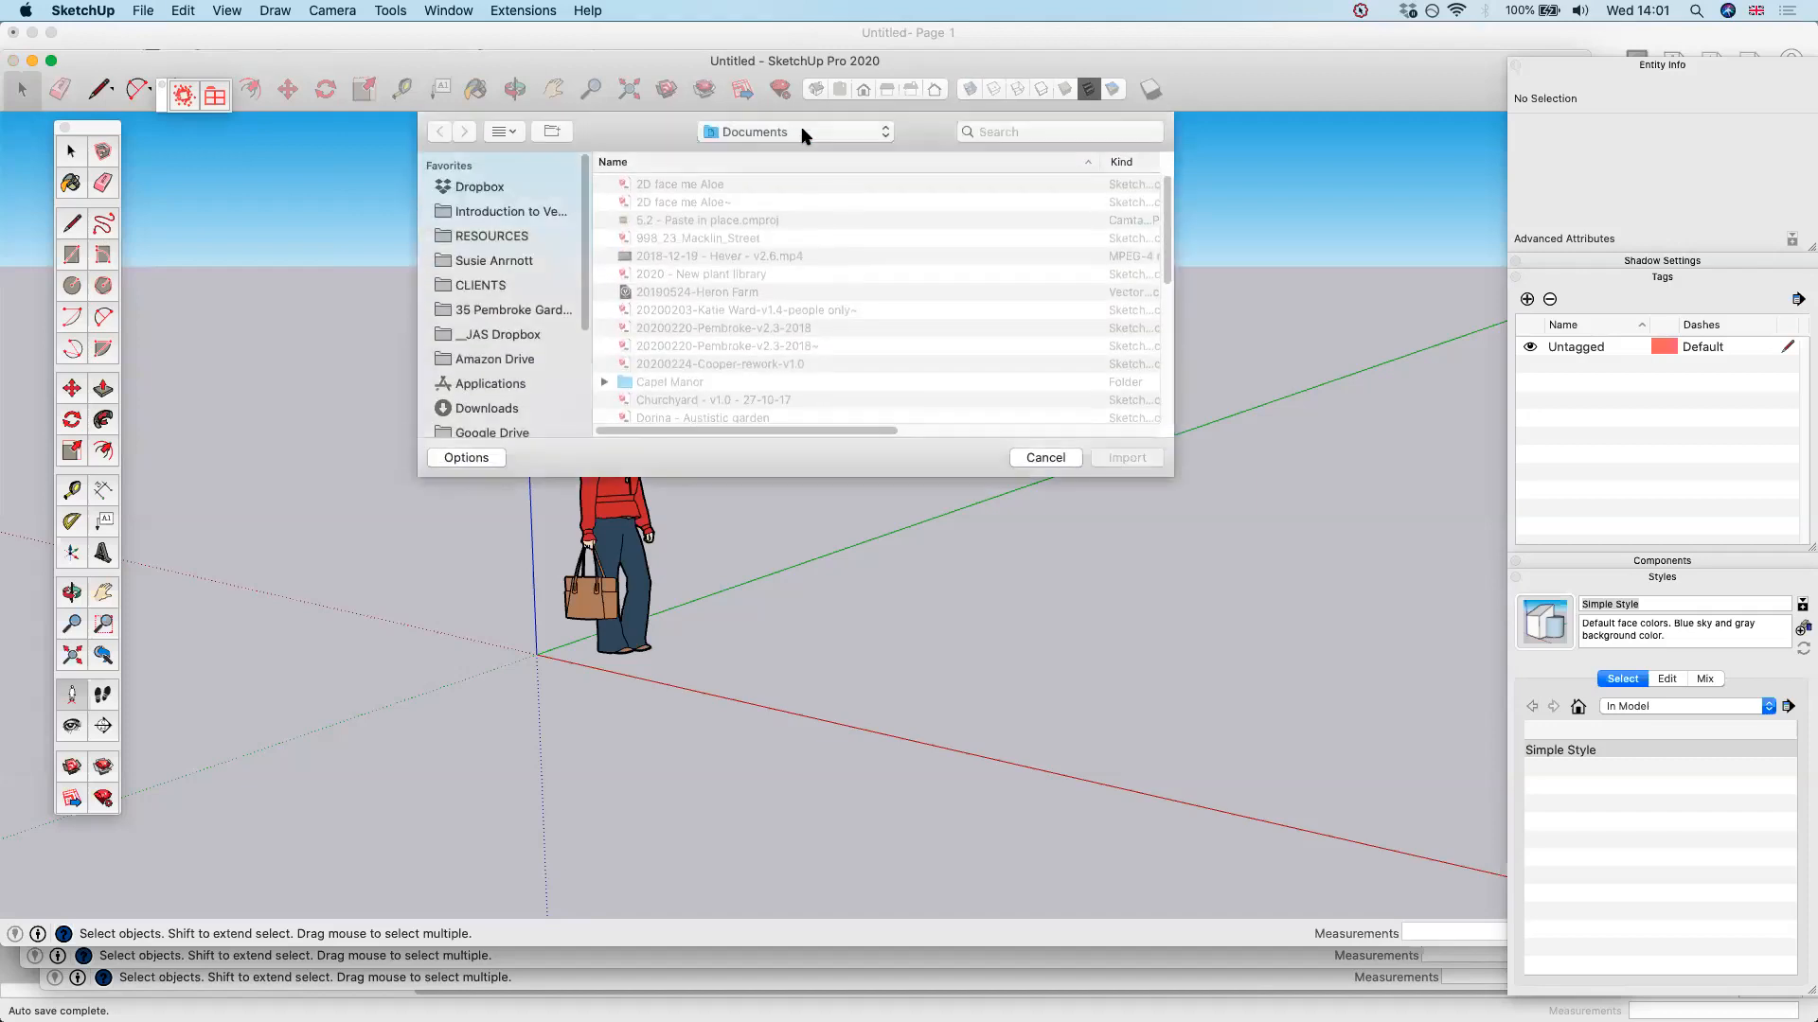
{"action": "left_click", "coordinate": [803, 133]}
{"action": "left_click", "coordinate": [733, 235]}
{"action": "left_click", "coordinate": [719, 184]}
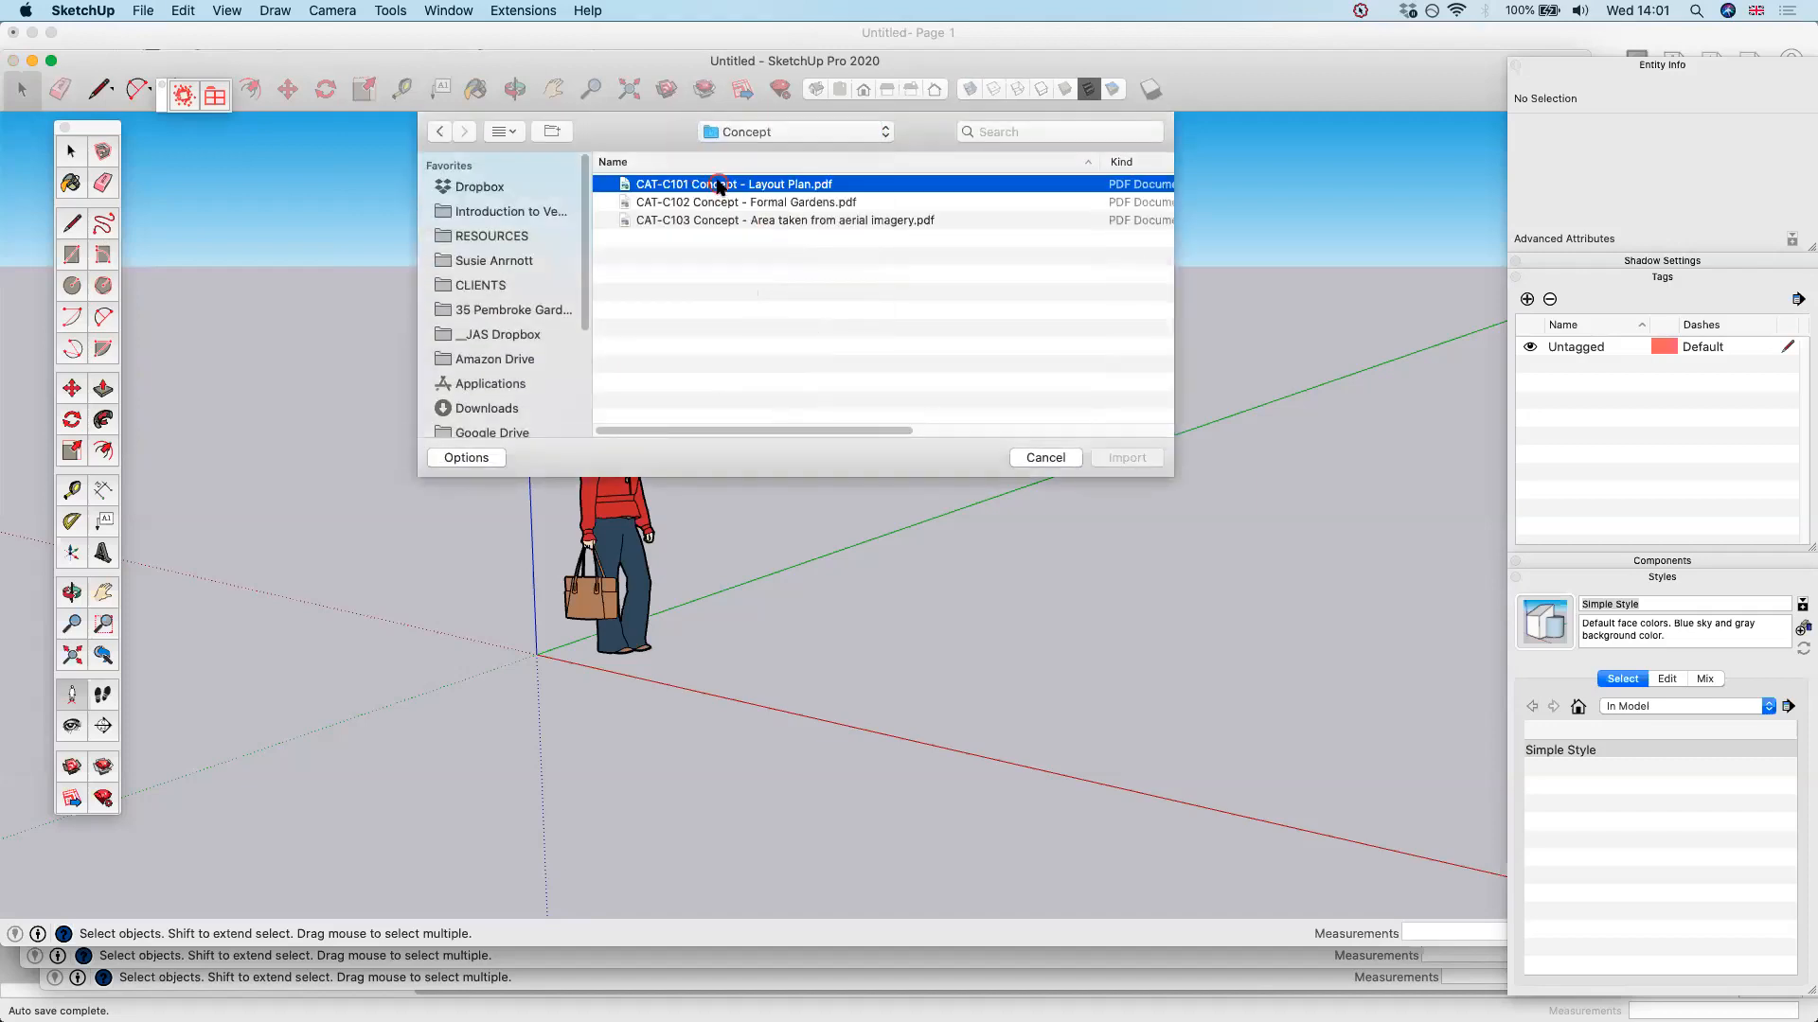
{"action": "left_click", "coordinate": [1141, 459]}
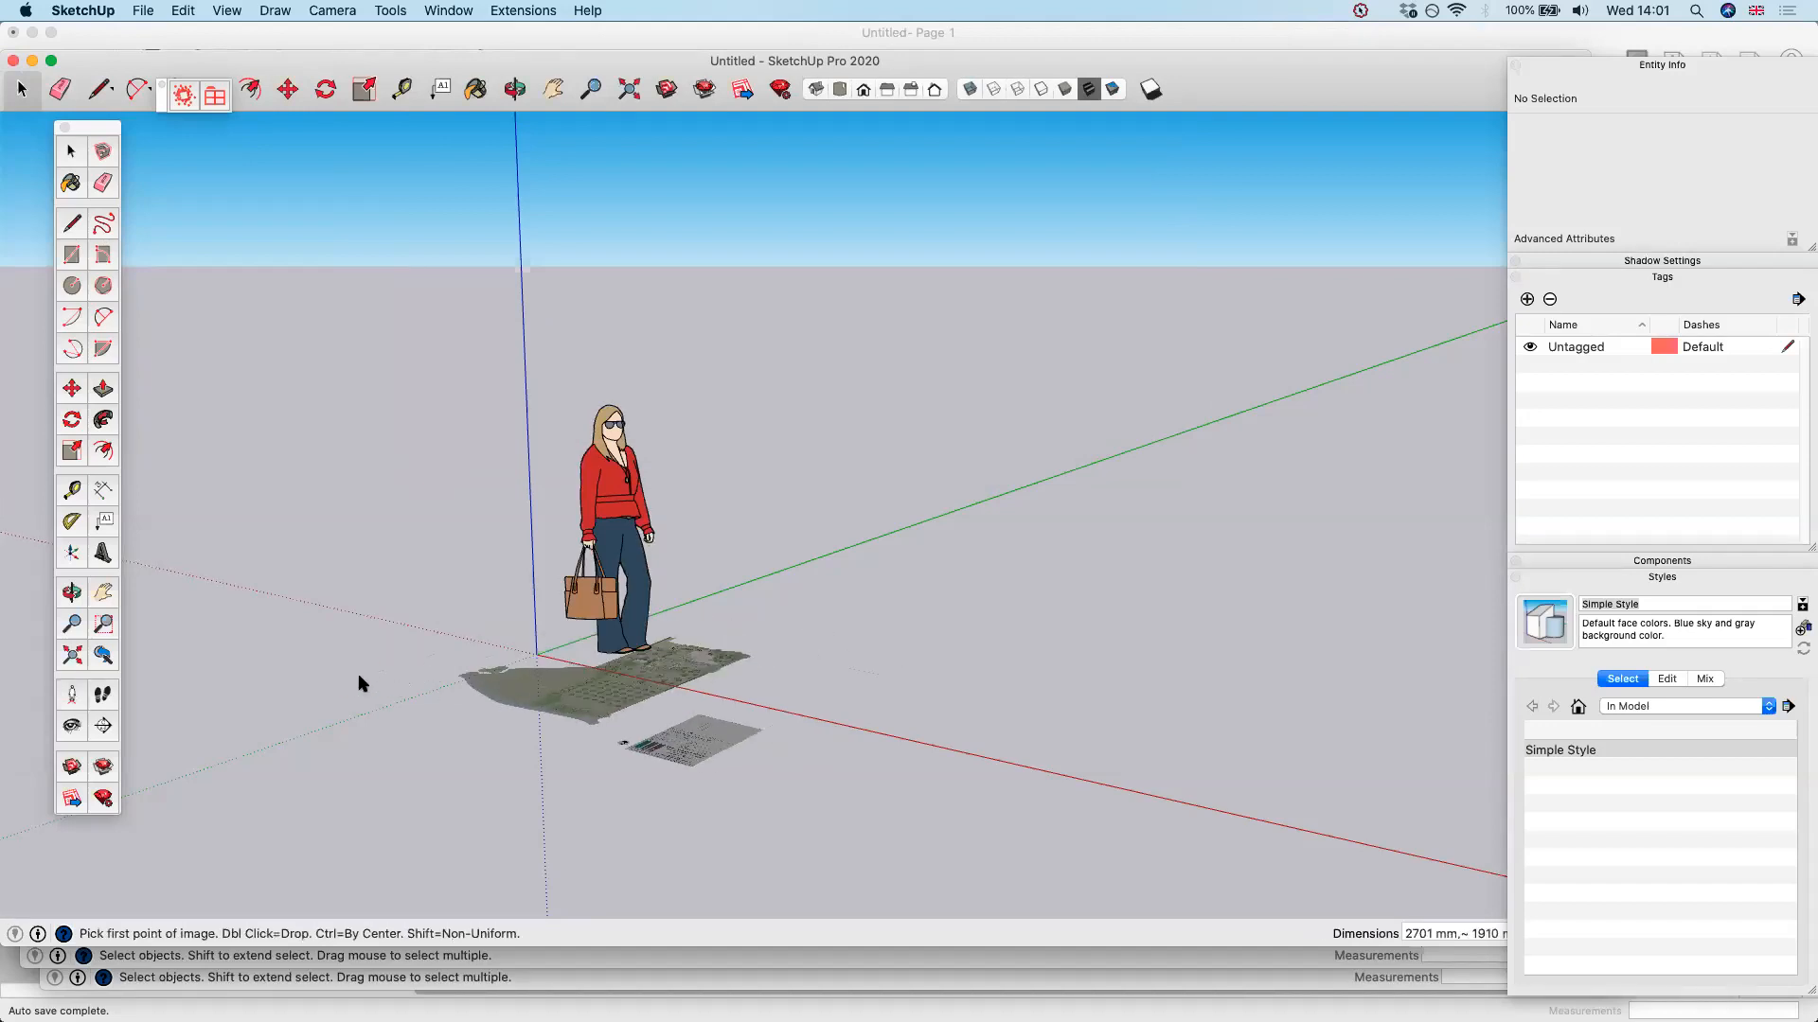
Place the plan image on the ground from the origin and delete the default person figure
{"action": "scroll", "coordinate": [360, 684], "scroll_direction": "down", "scroll_amount": 3}
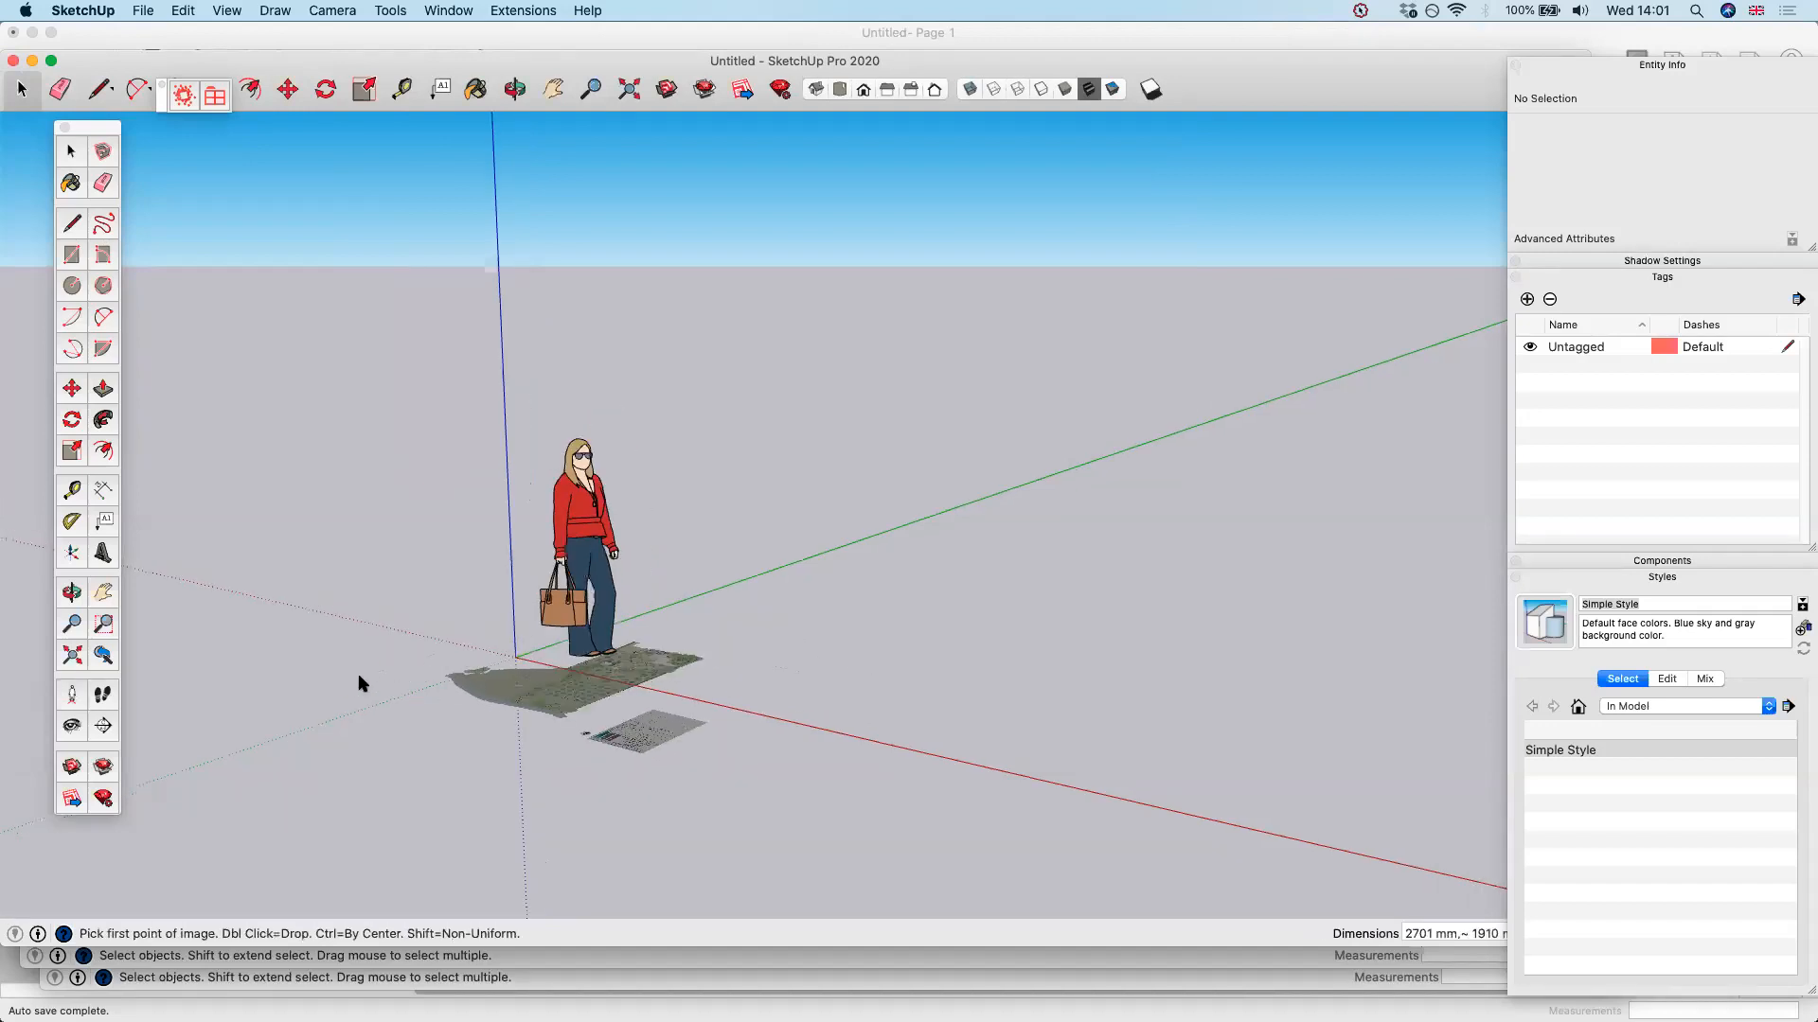
{"action": "left_click", "coordinate": [1214, 648]}
{"action": "left_click", "coordinate": [440, 630]}
{"action": "key", "text": "Delete"}
Examine the imported plan from above, closing in on the Teahouse Garden to judge how sharp the image is
{"action": "key", "text": "o"}
{"action": "left_click_drag", "start_coordinate": [812, 714], "coordinate": [1064, 928]}
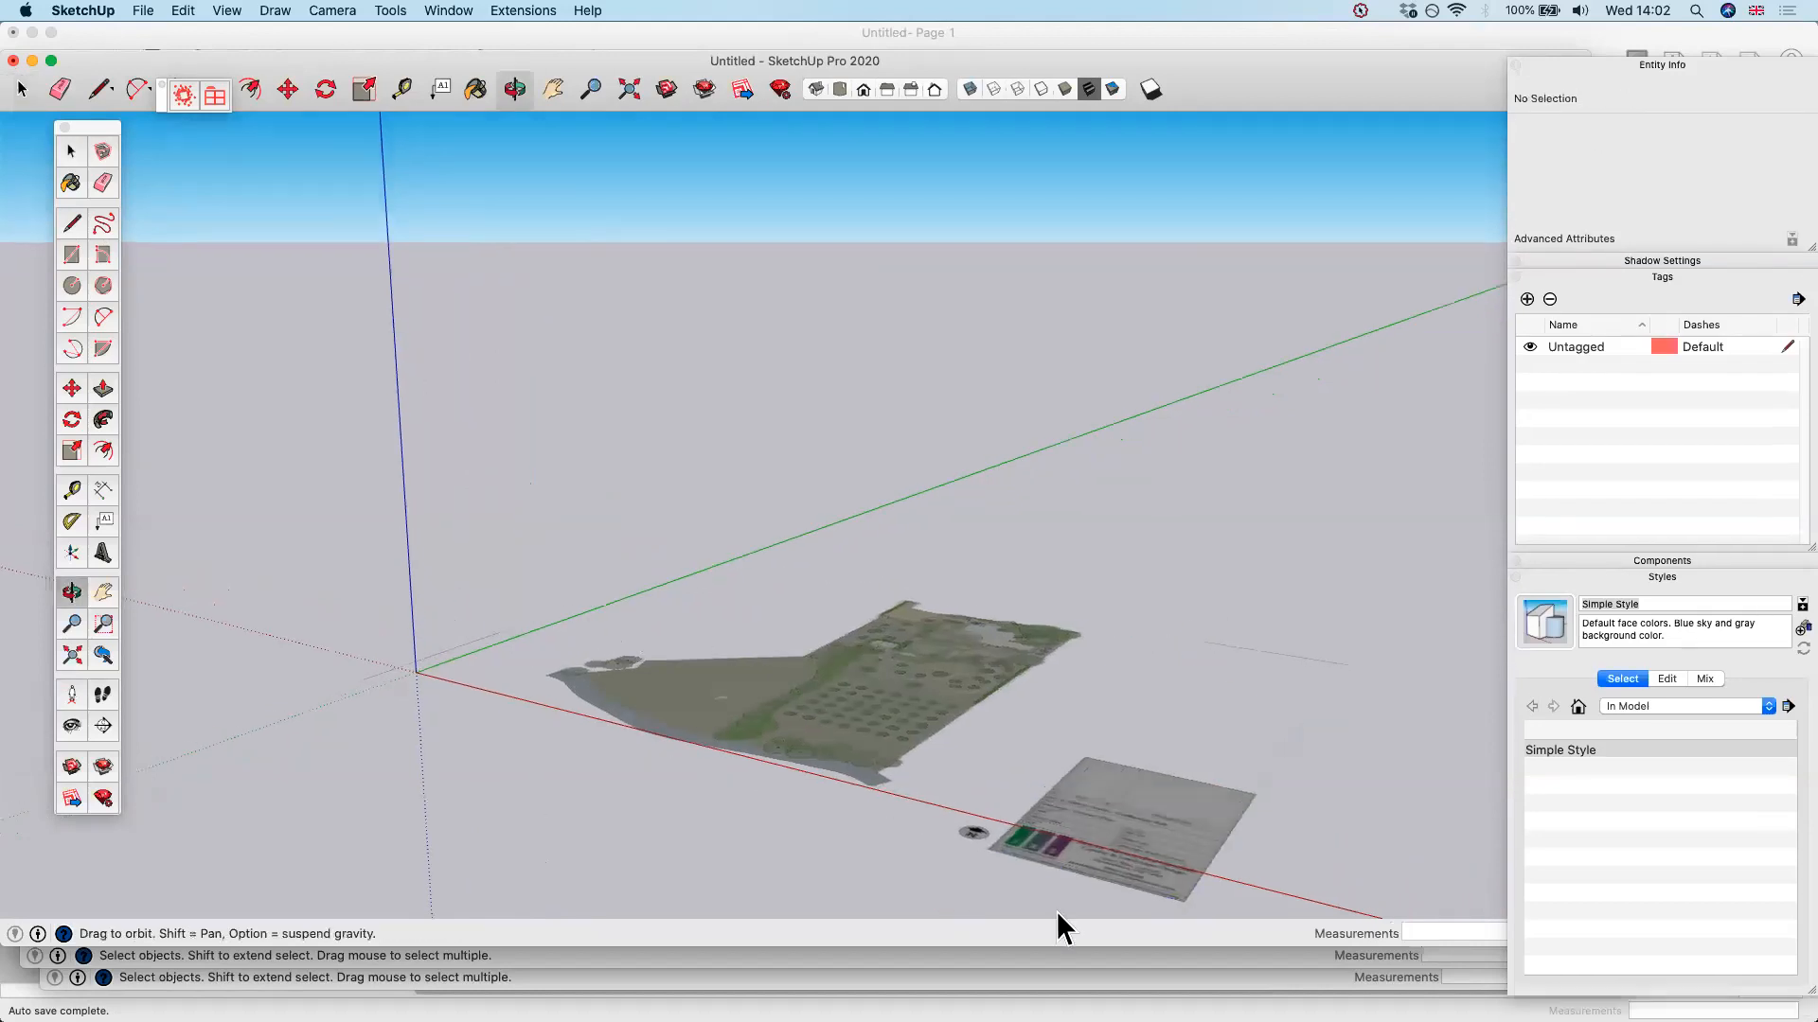
{"action": "scroll", "coordinate": [892, 473], "scroll_direction": "up", "scroll_amount": 5}
{"action": "middle_click_drag", "start_coordinate": [893, 487], "coordinate": [897, 721]}
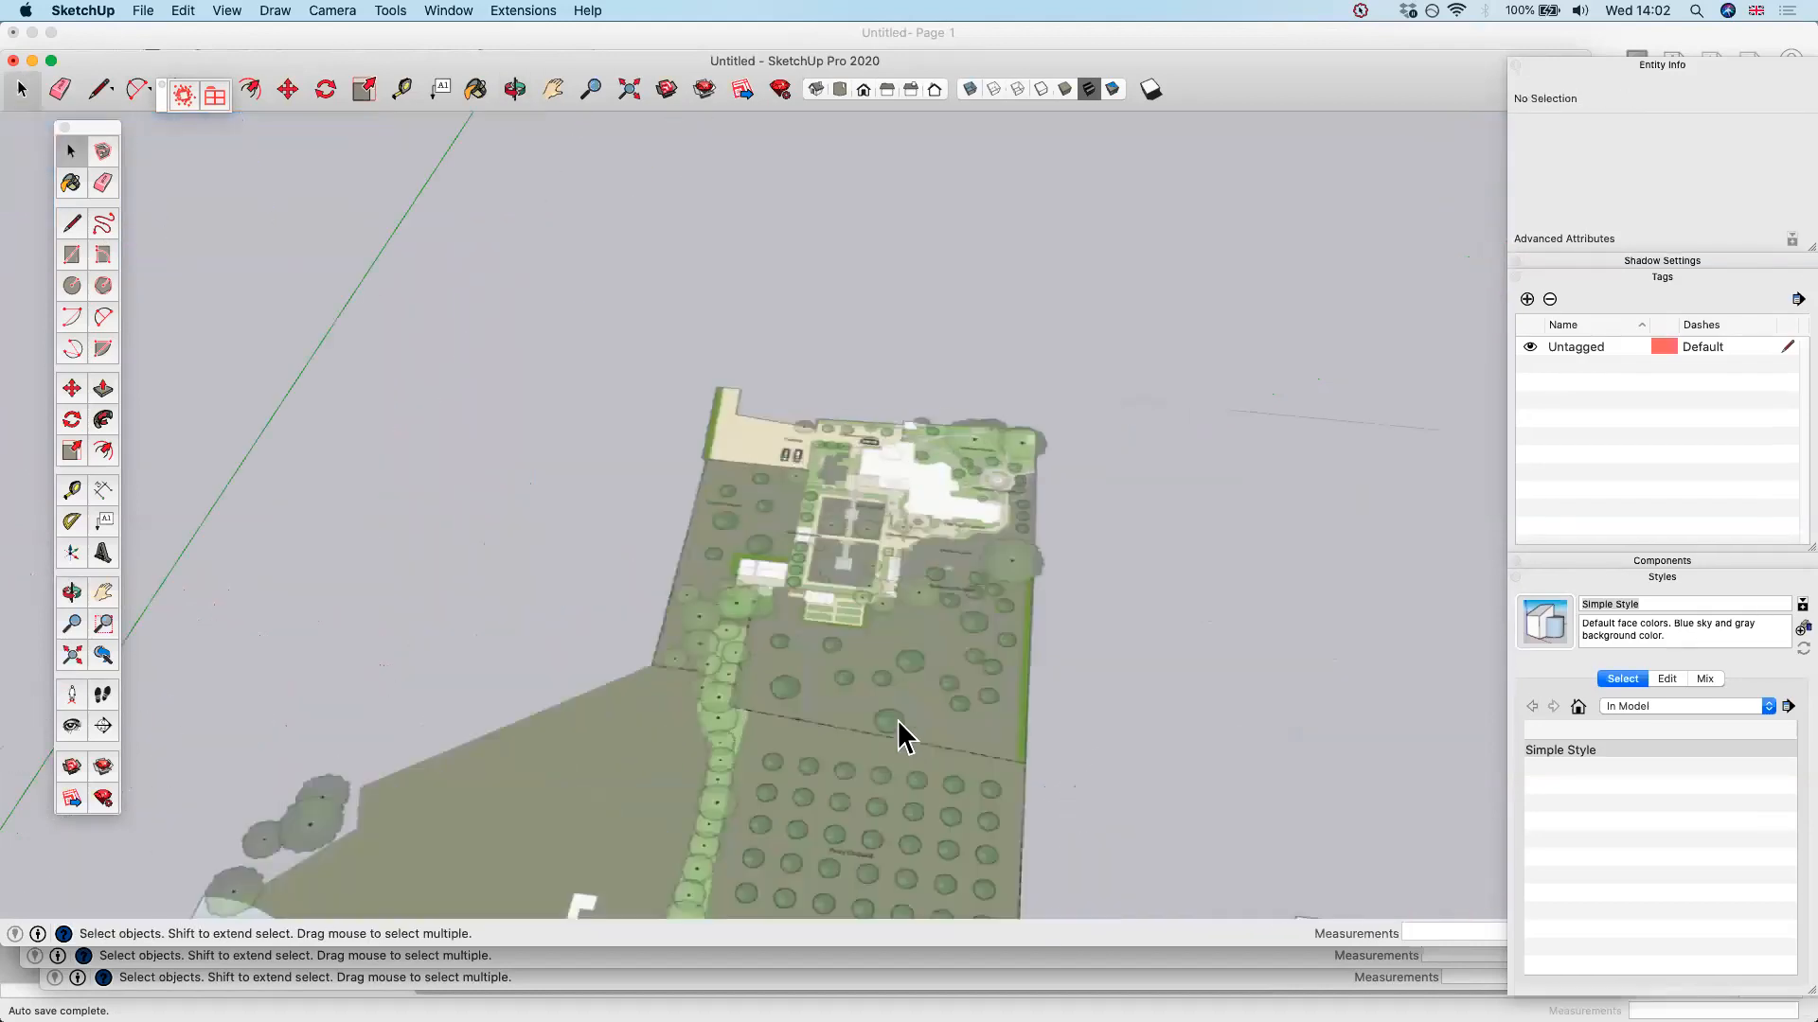
{"action": "scroll", "coordinate": [868, 494], "scroll_direction": "up", "scroll_amount": 5}
{"action": "middle_click_drag", "start_coordinate": [845, 543], "coordinate": [1041, 421]}
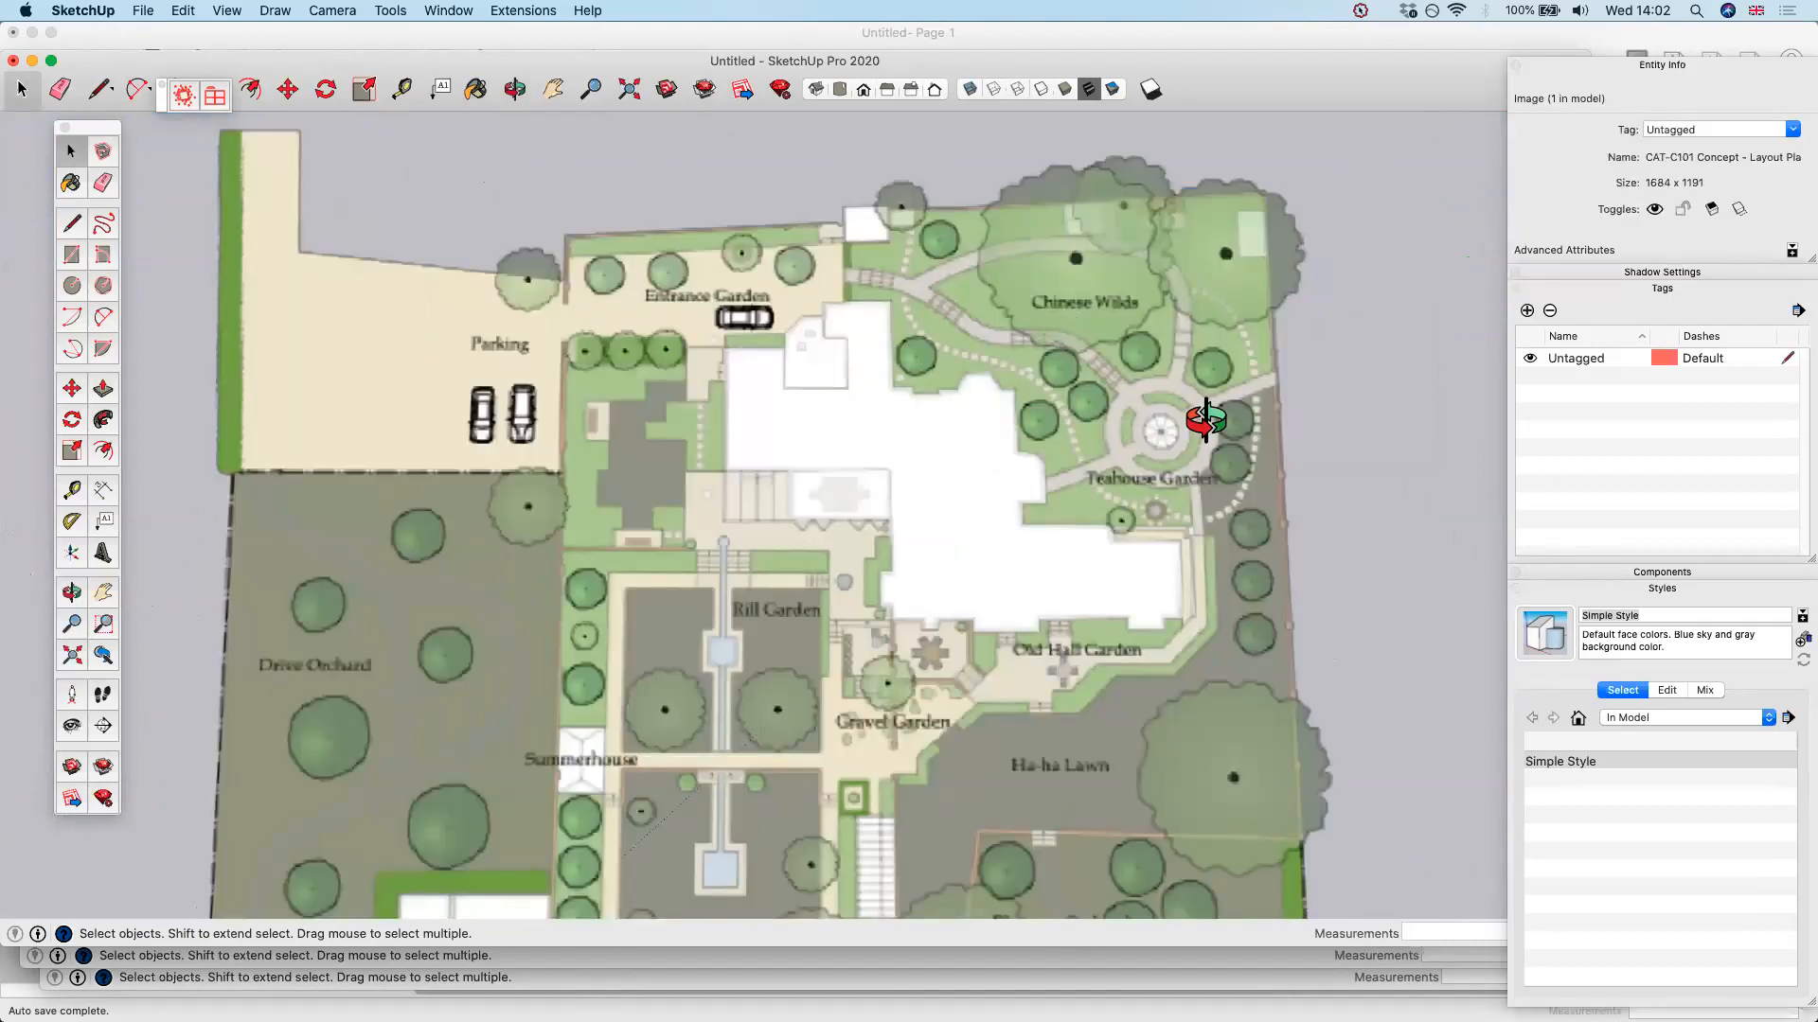
{"action": "scroll", "coordinate": [1204, 419], "scroll_direction": "up", "scroll_amount": 6}
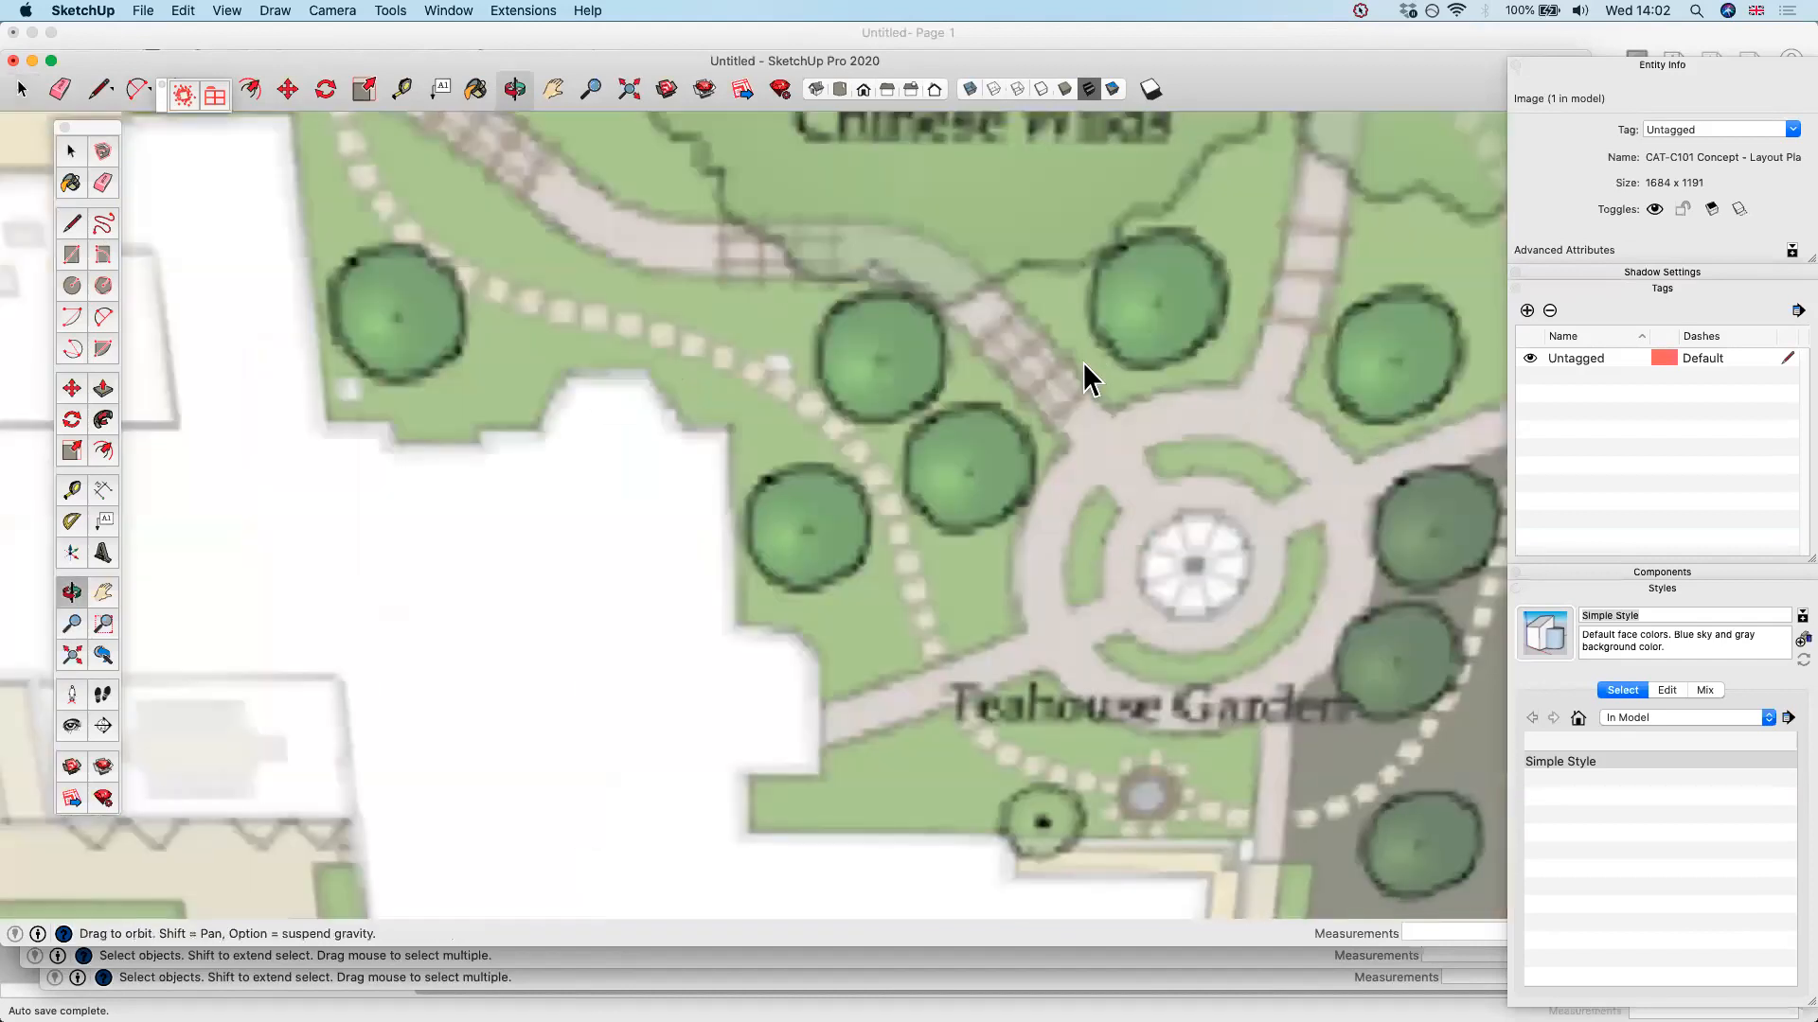
{"action": "middle_click_drag", "start_coordinate": [1084, 365], "coordinate": [1086, 359]}
{"action": "scroll", "coordinate": [1087, 361], "scroll_direction": "down", "scroll_amount": 3}
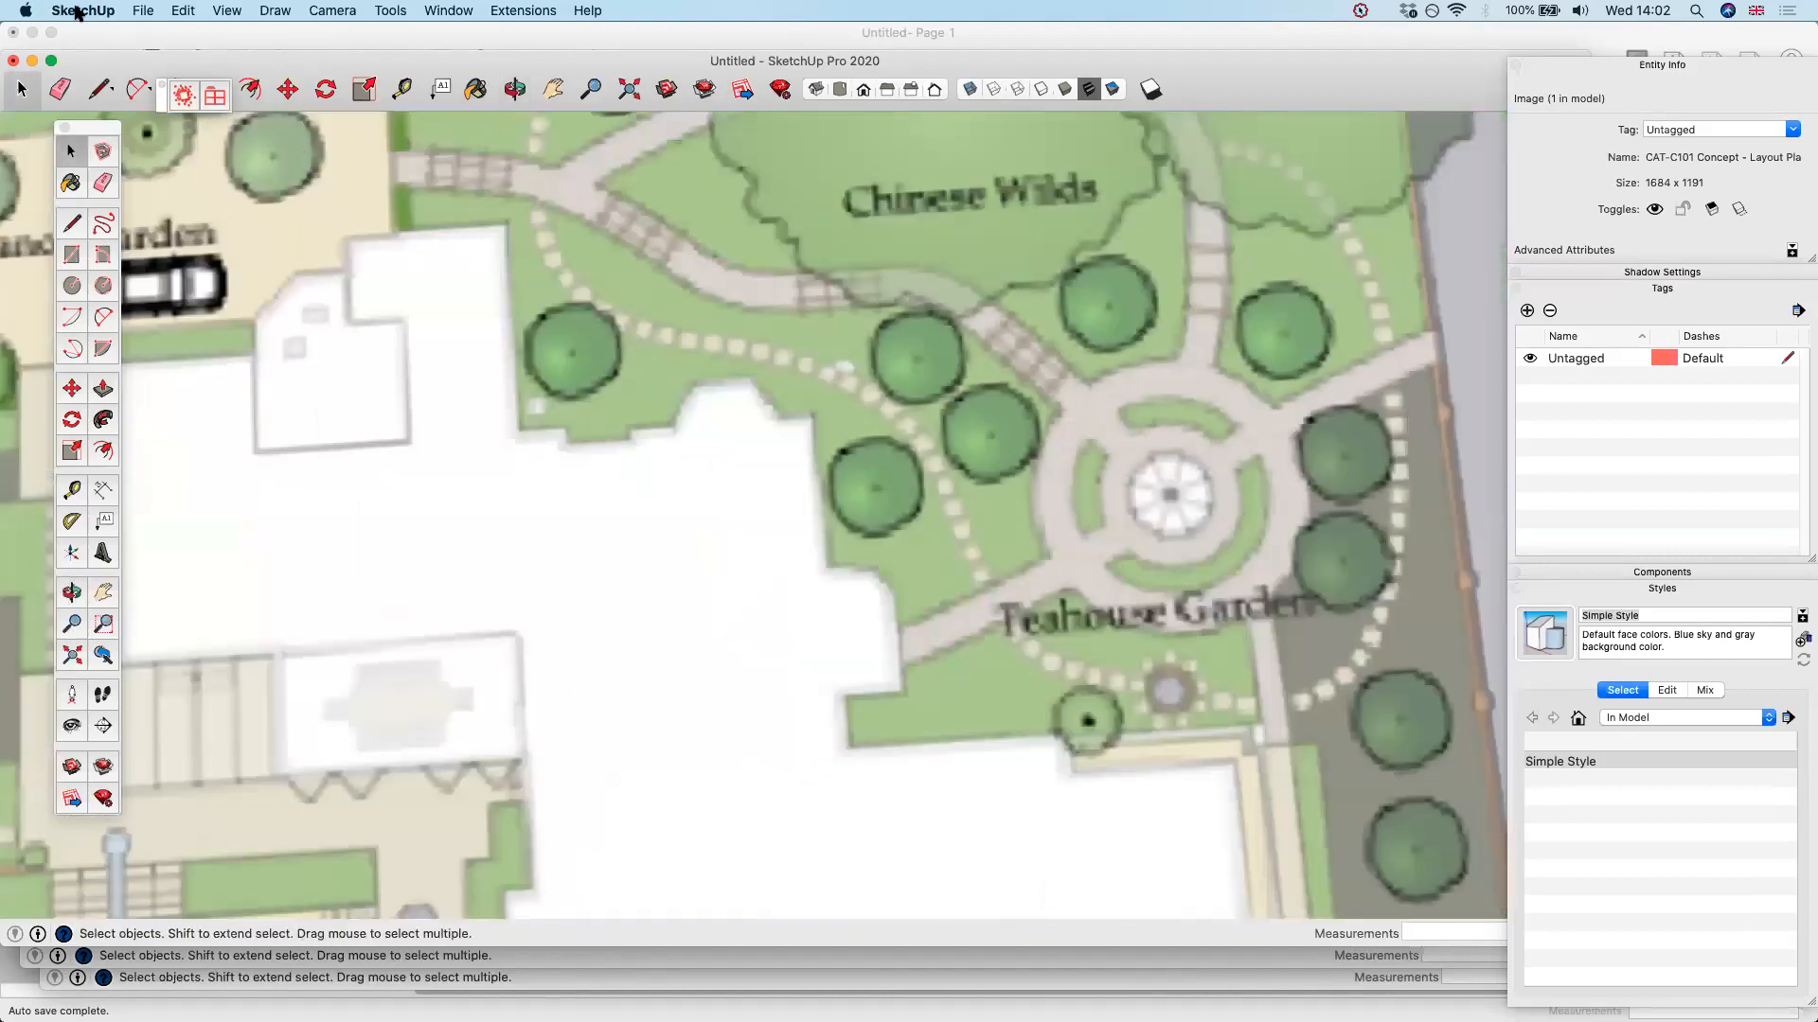
Check the Use maximum texture size option in the OpenGL preferences and close the preferences
{"action": "left_click", "coordinate": [79, 10]}
{"action": "left_click", "coordinate": [106, 63]}
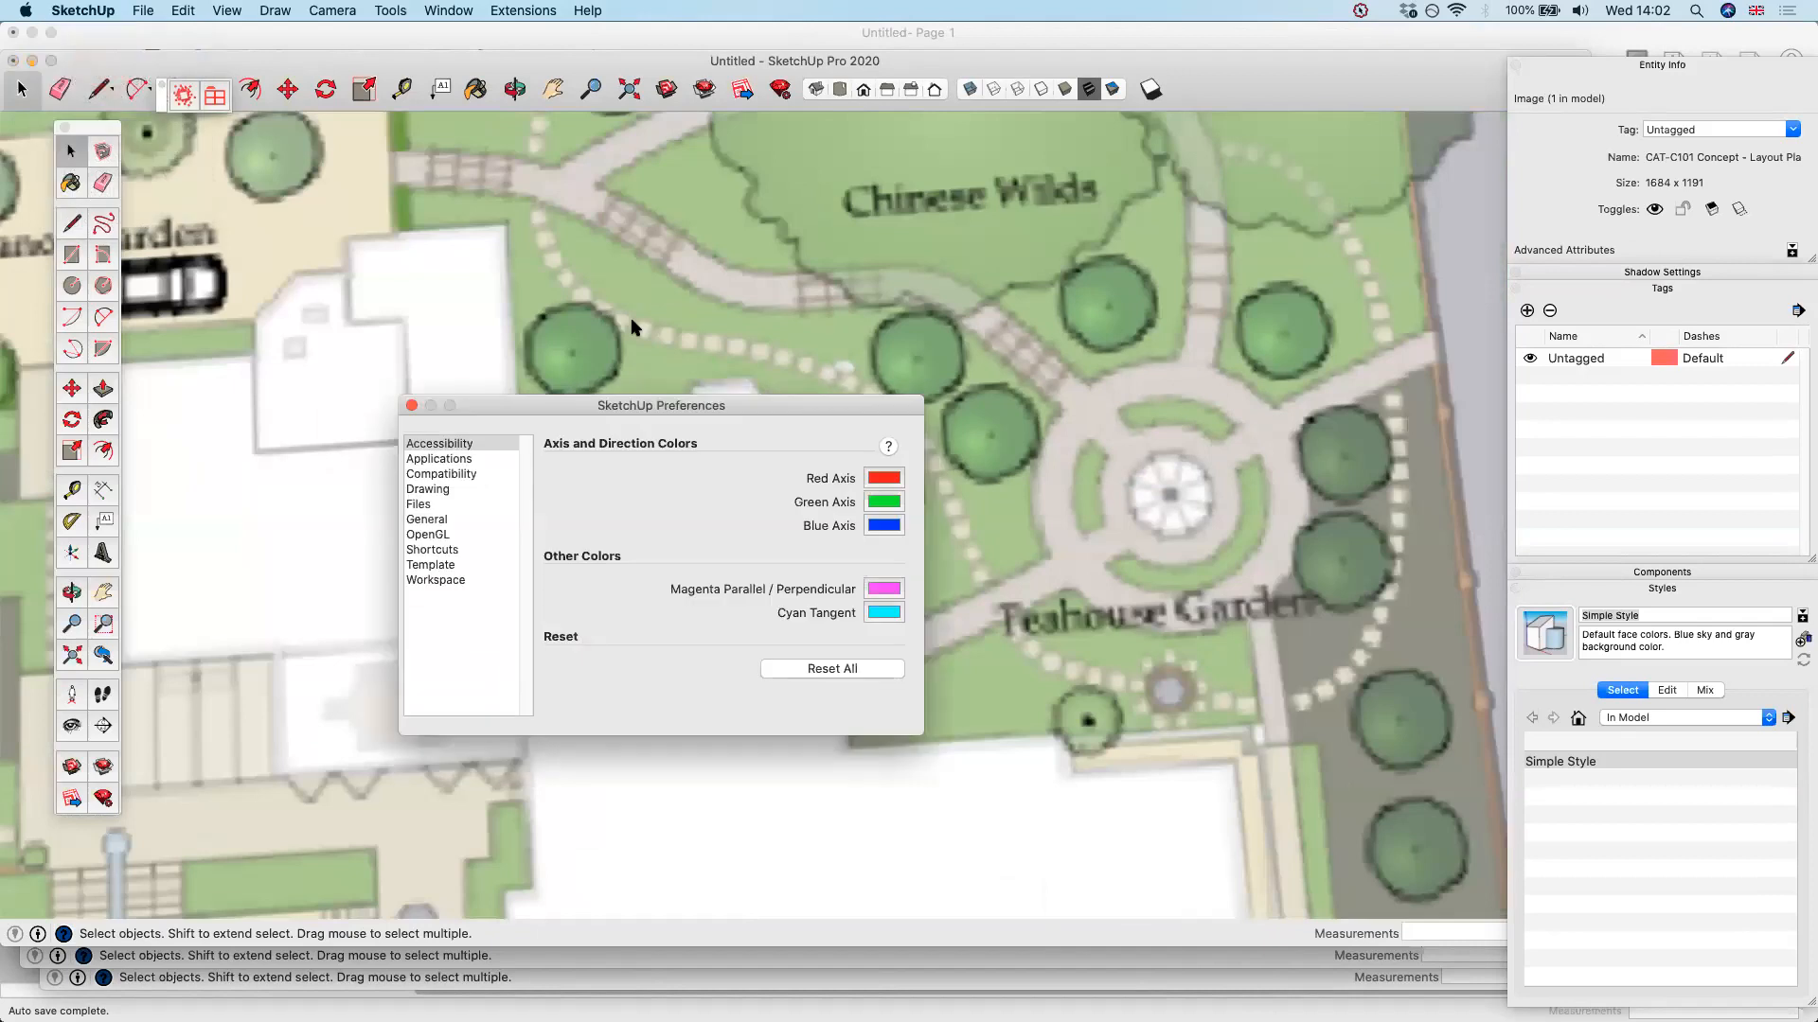
{"action": "left_click", "coordinate": [445, 536]}
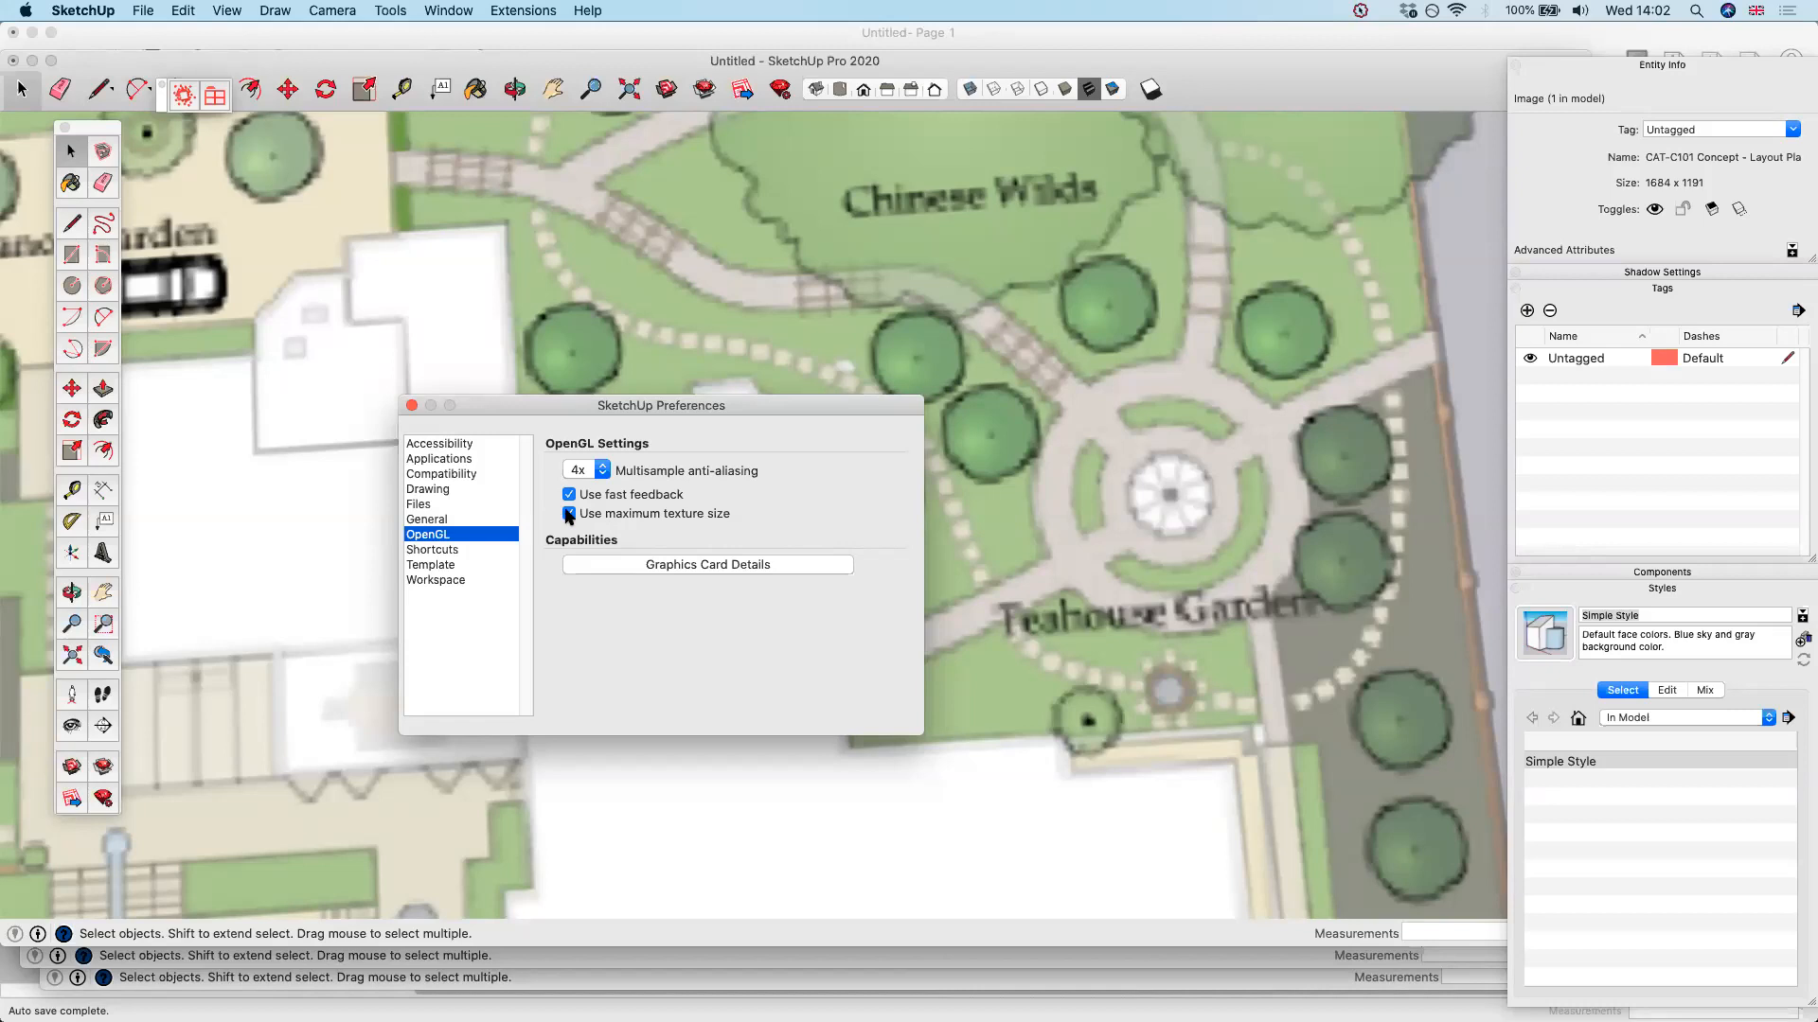
{"action": "left_click", "coordinate": [415, 406]}
Measure the upper edge of the Rill Garden's upper-left lawn and resize the model so that it is 5000 mm long
{"action": "mouse_move", "coordinate": [1143, 857]}
{"action": "middle_mouse_down"}
{"action": "mouse_move", "coordinate": [1226, 808]}
{"action": "mouse_move", "coordinate": [1172, 770]}
{"action": "middle_mouse_up"}
{"action": "scroll", "coordinate": [1173, 769], "scroll_direction": "up", "scroll_amount": 3}
{"action": "key", "text": "t"}
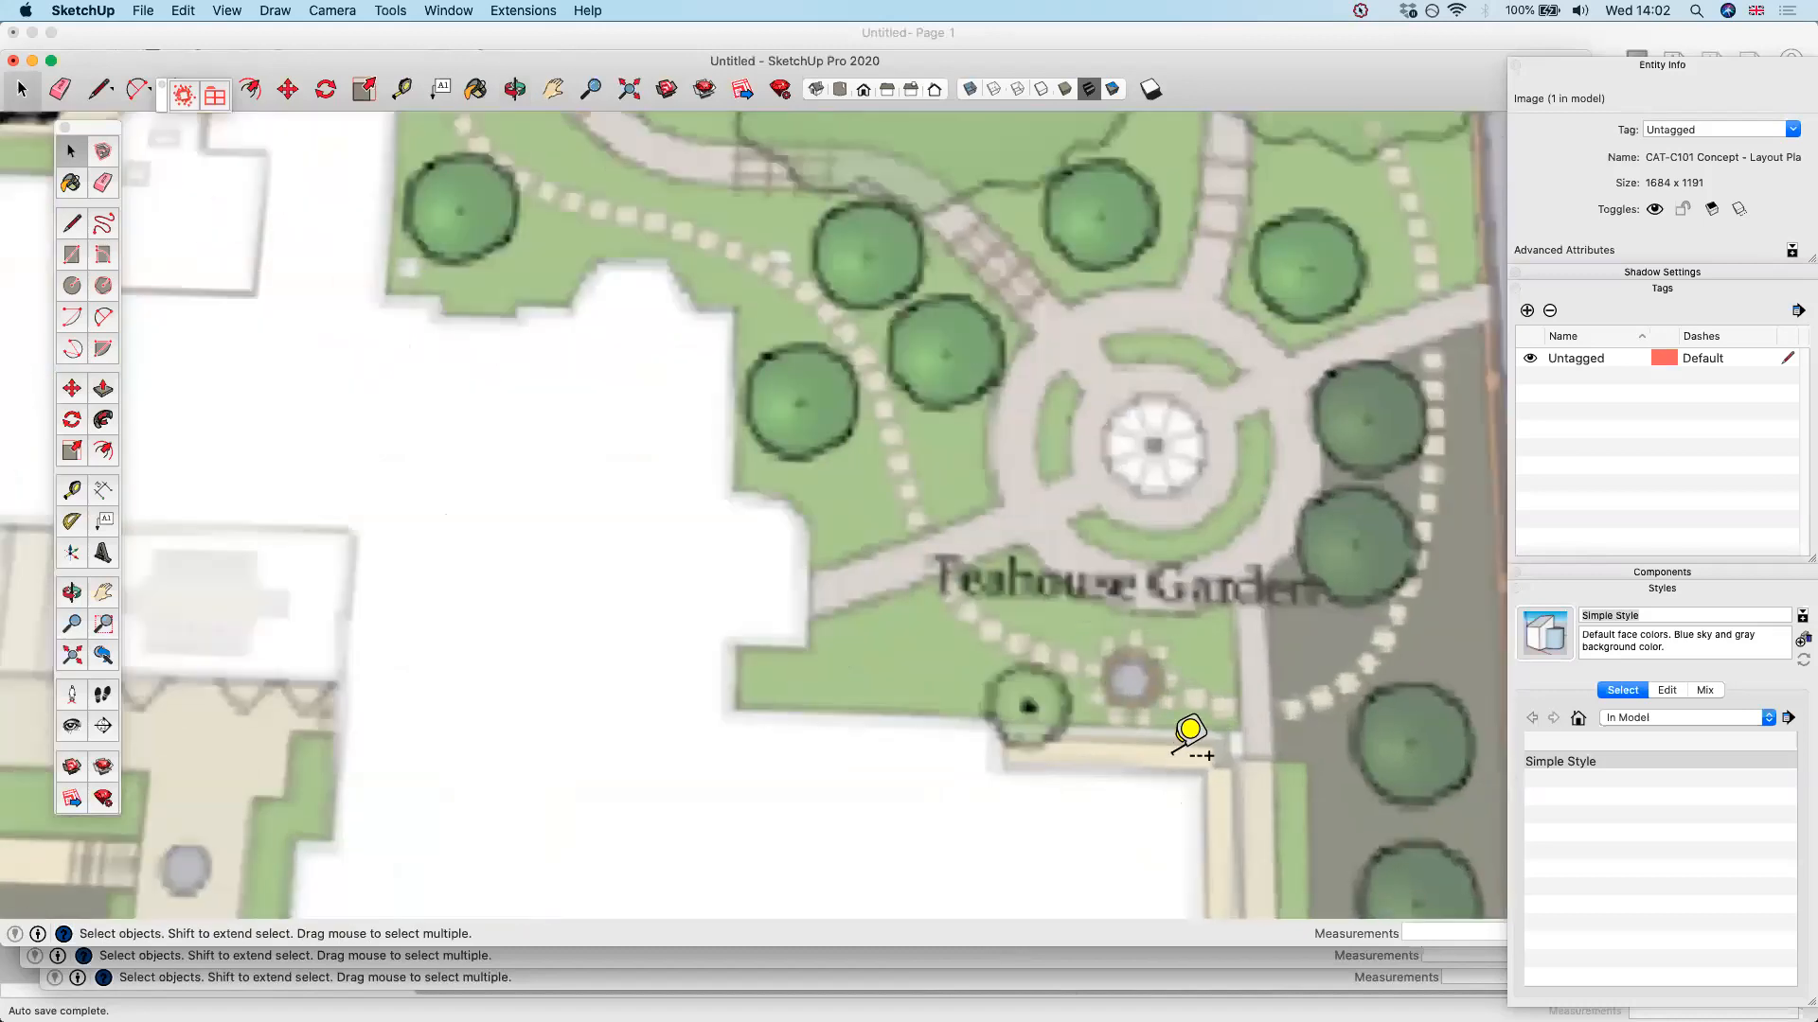
{"action": "scroll", "coordinate": [1164, 640], "scroll_direction": "down", "scroll_amount": 6}
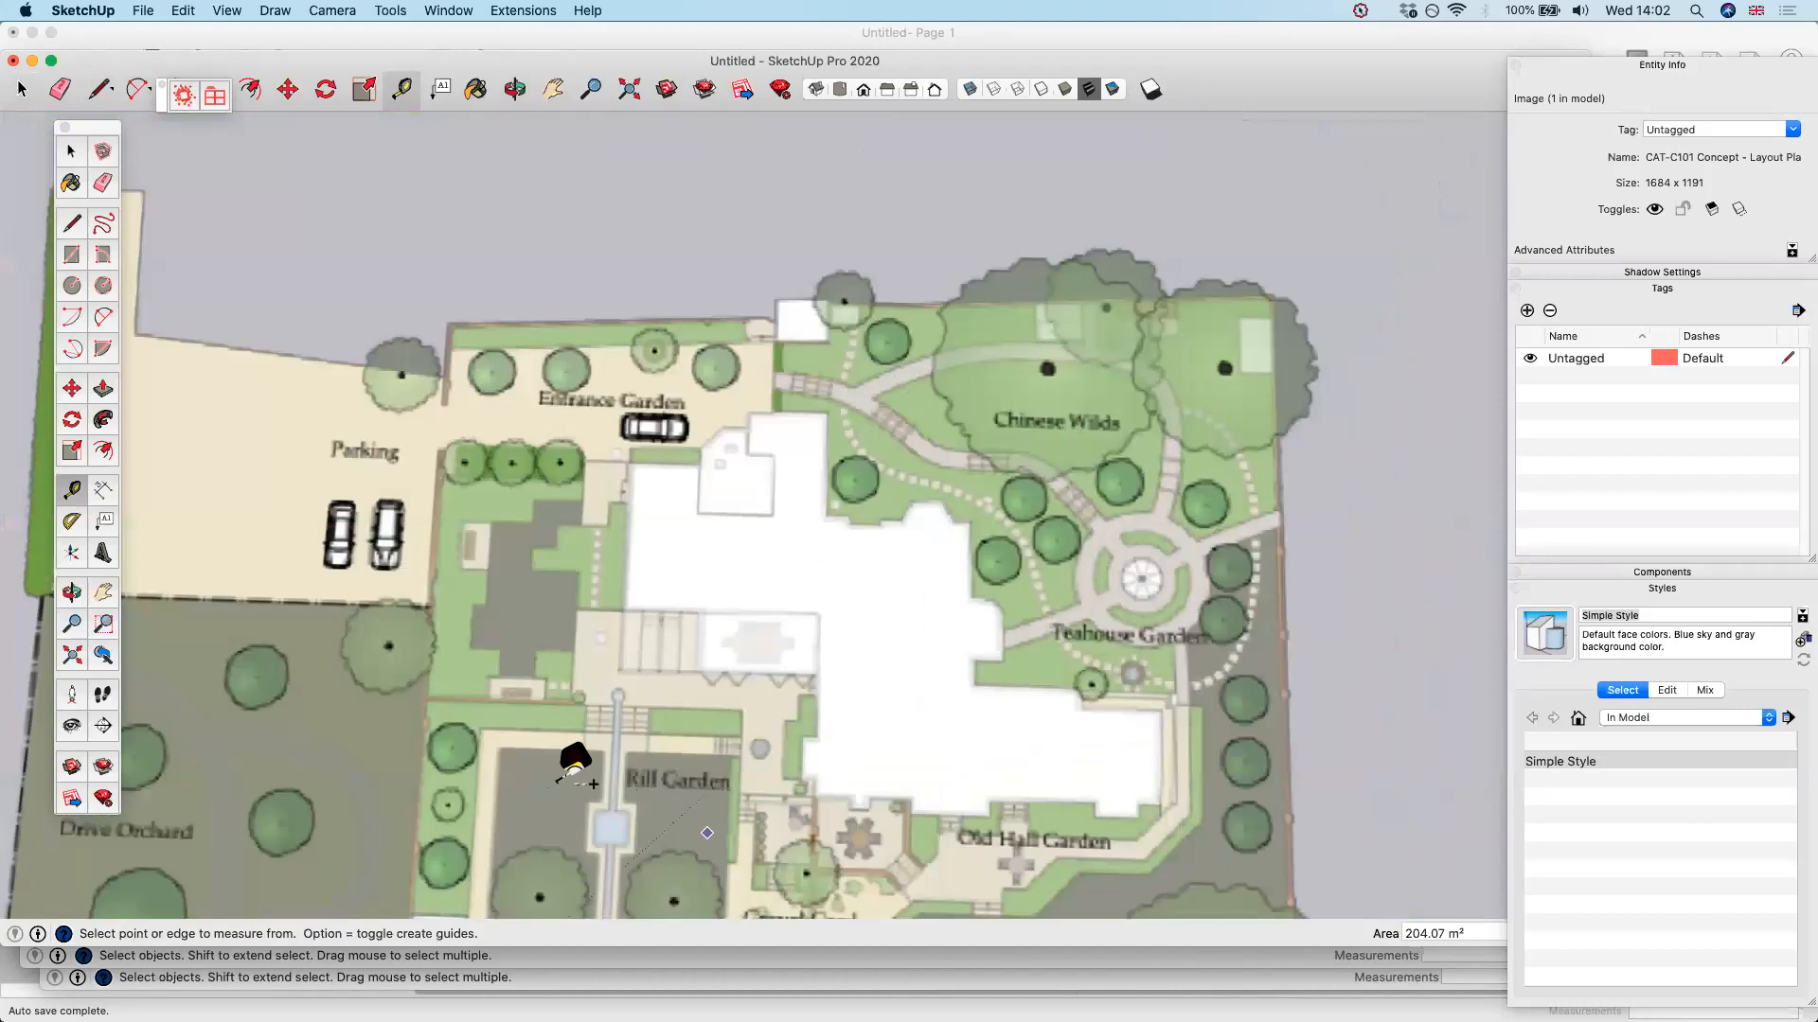
{"action": "scroll", "coordinate": [492, 689], "scroll_direction": "up", "scroll_amount": 5}
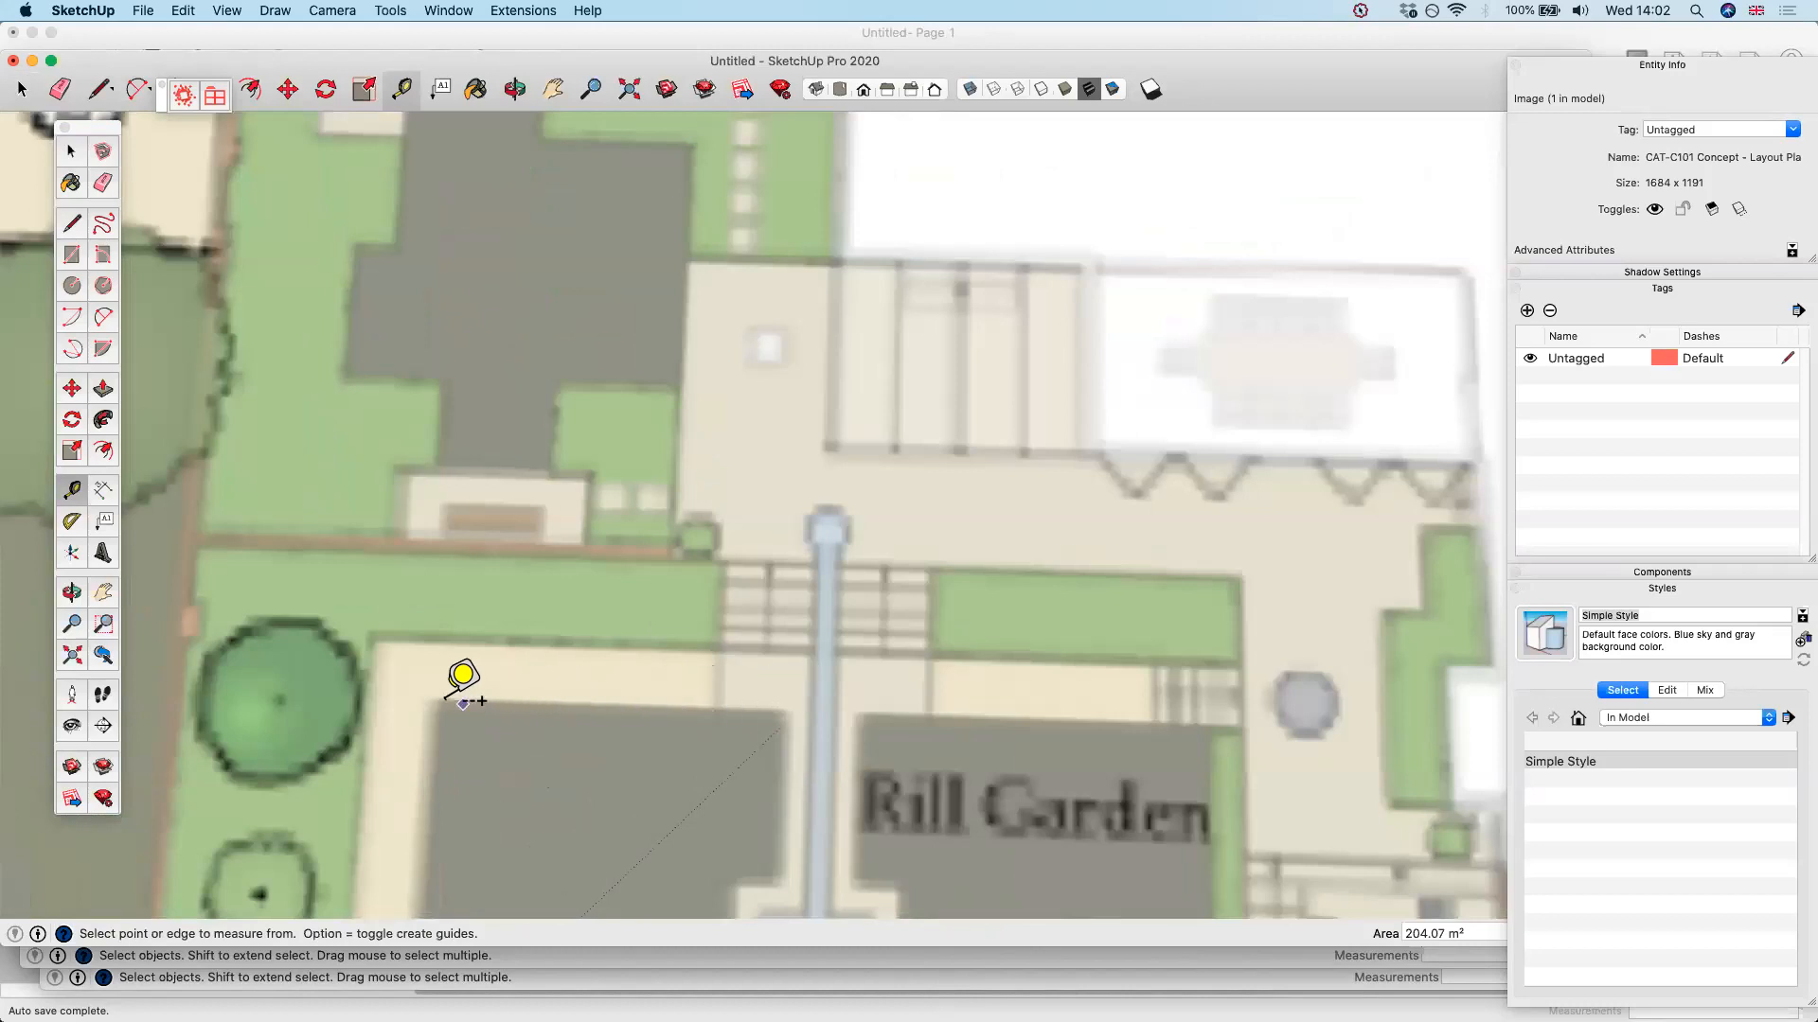
{"action": "left_click", "coordinate": [435, 701]}
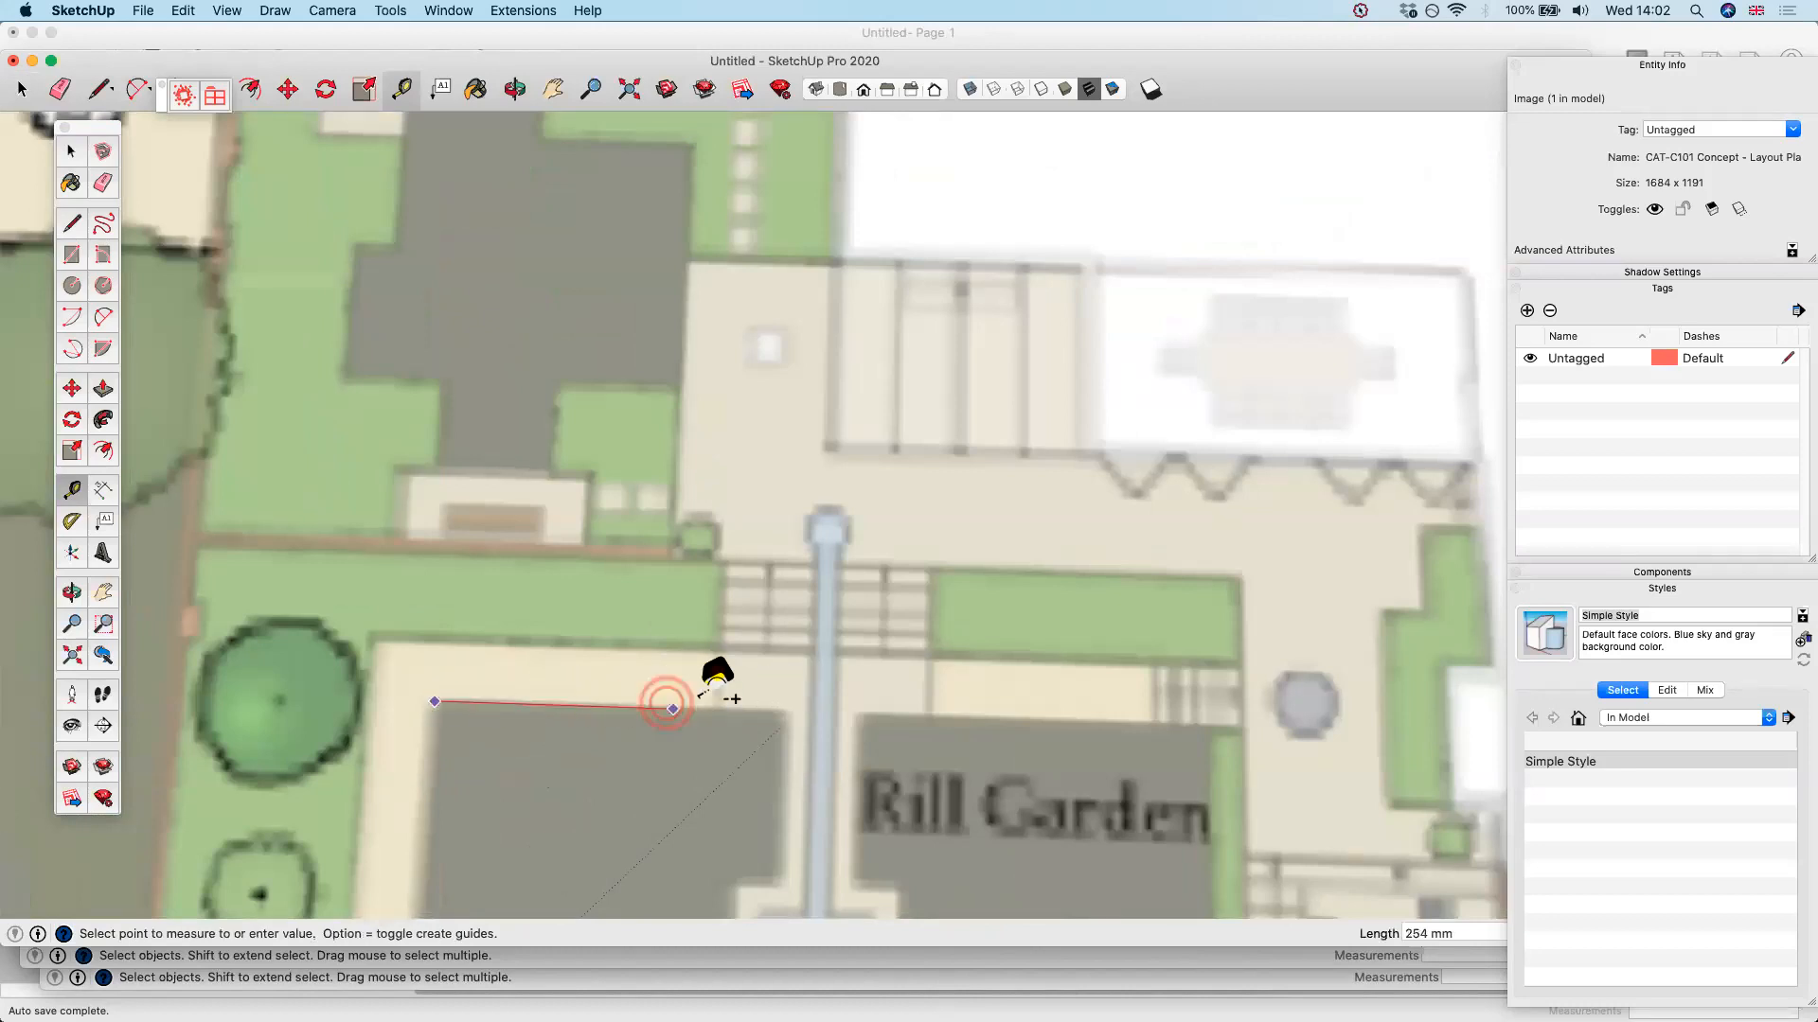
{"action": "left_click", "coordinate": [782, 712]}
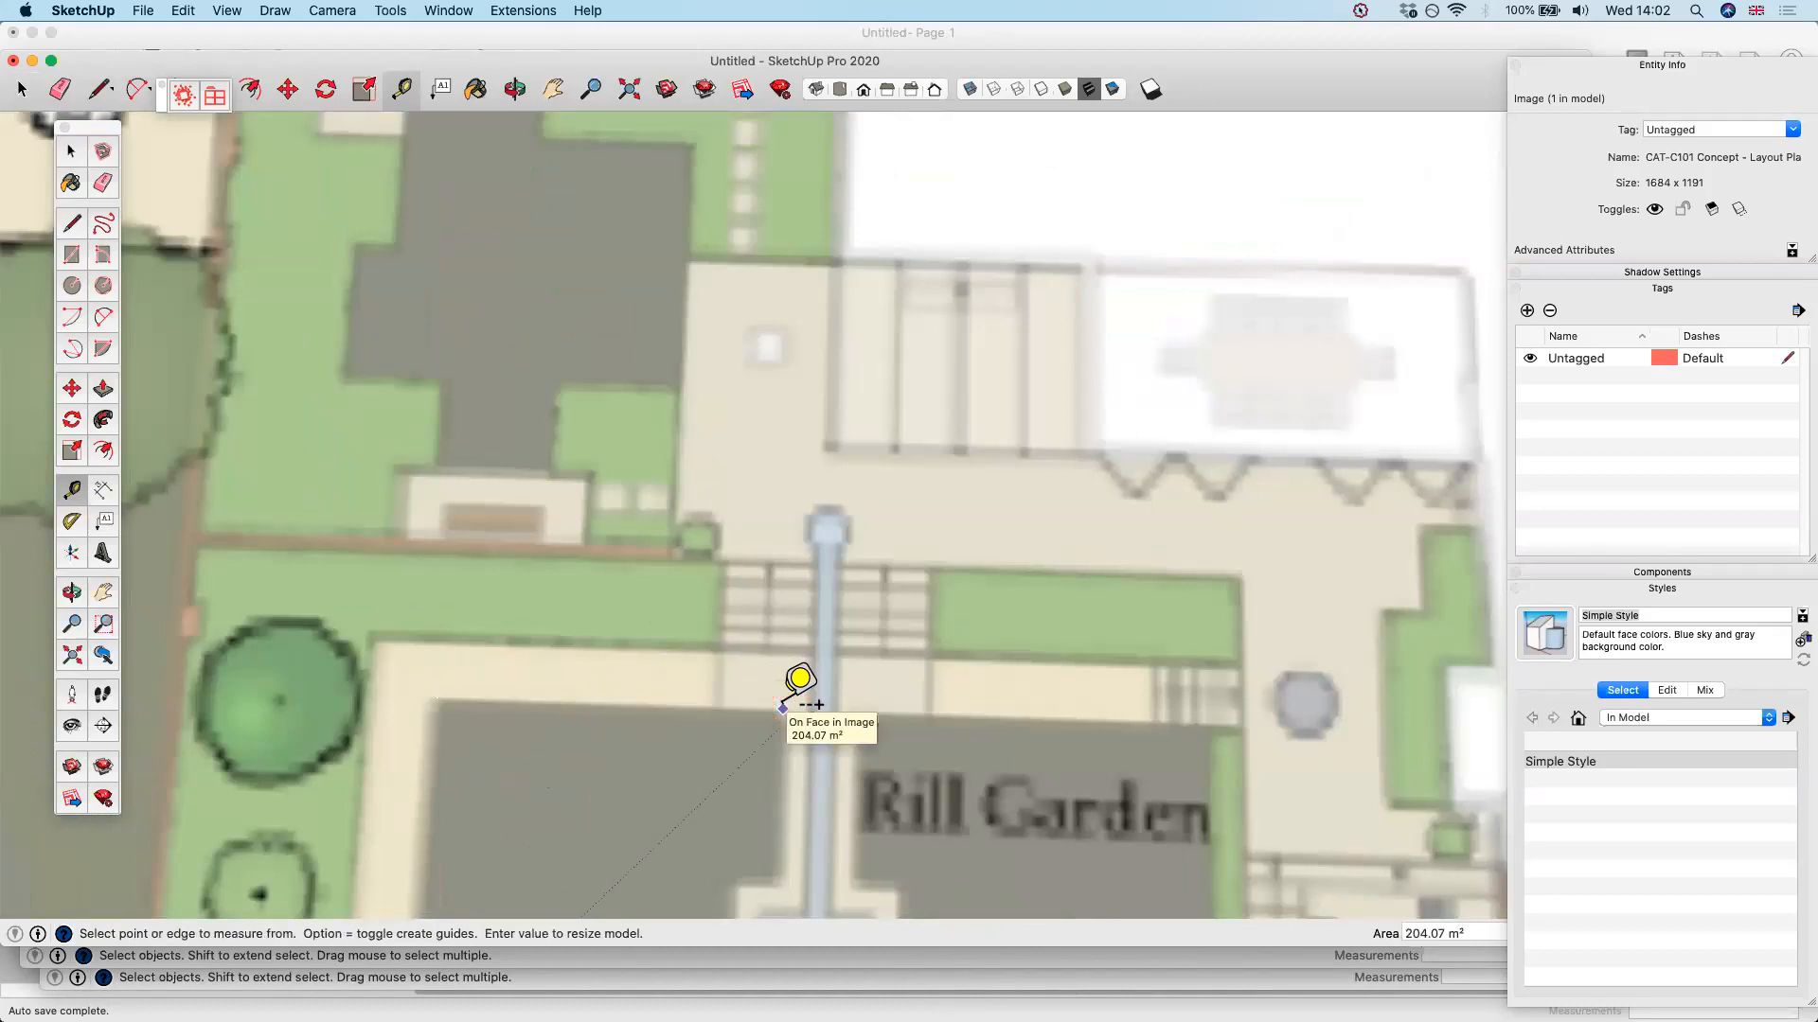
{"action": "type", "text": "5000"}
{"action": "key", "text": "Return"}
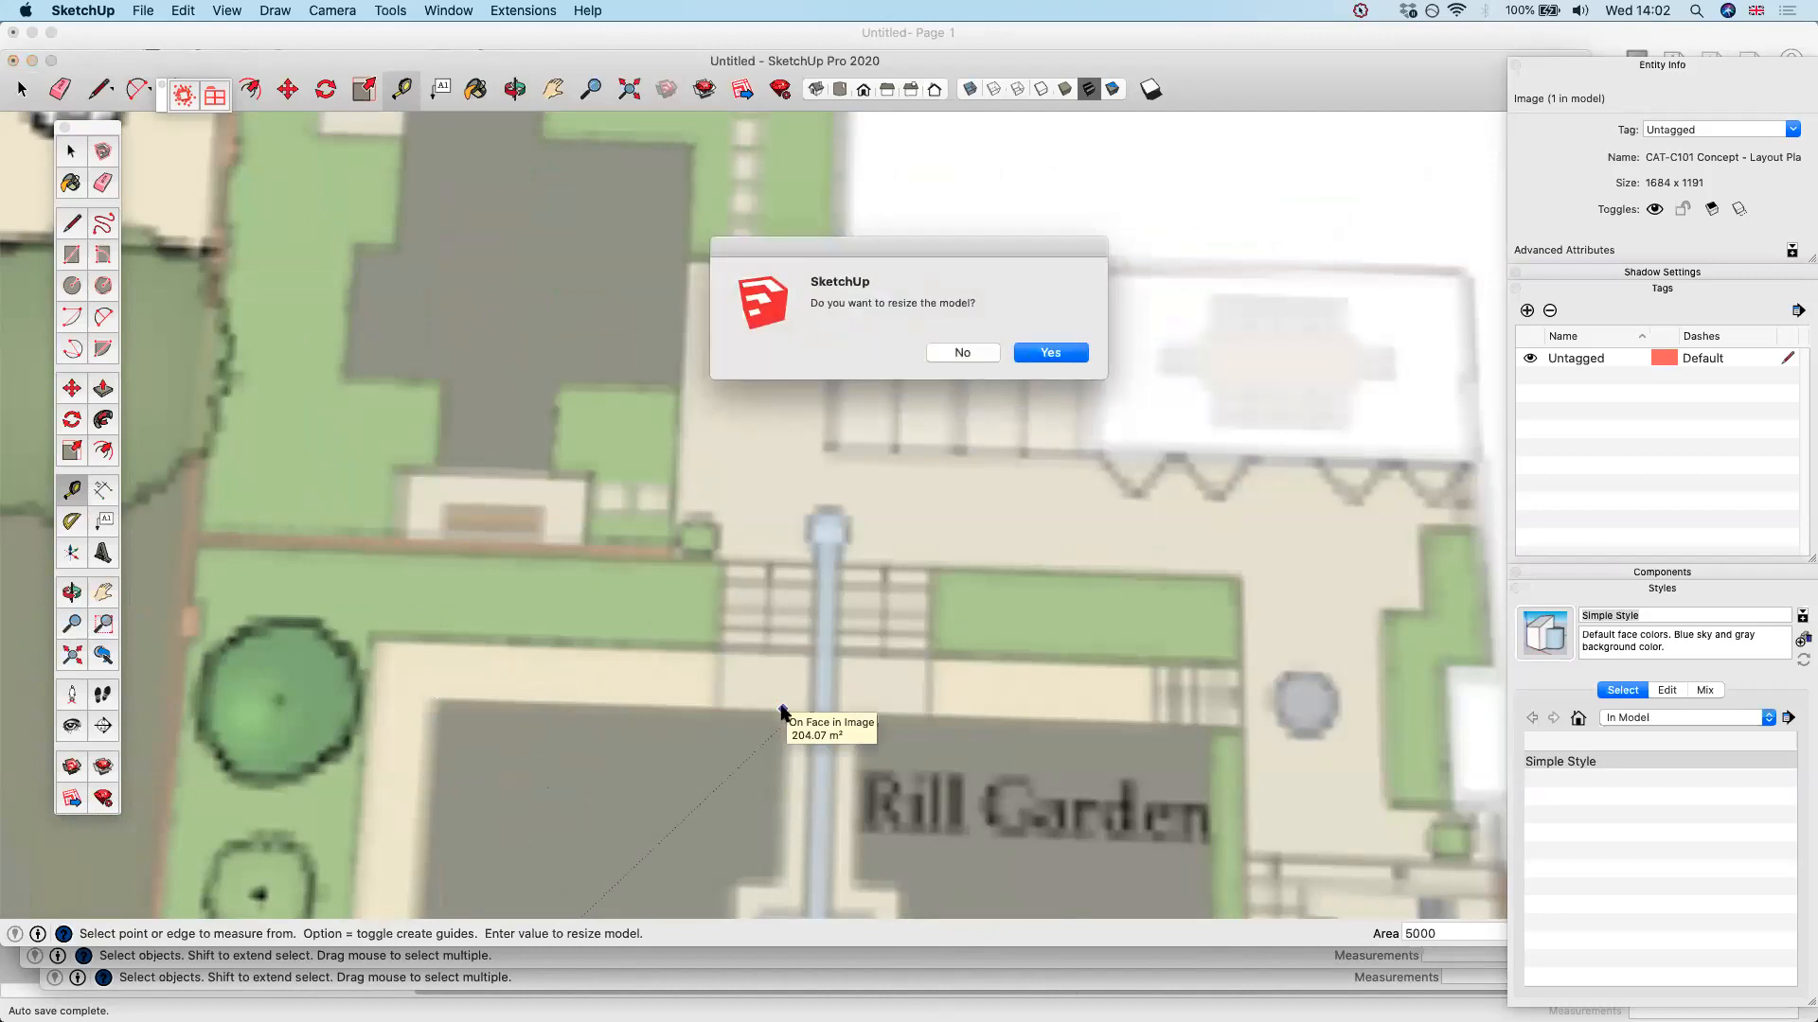
{"action": "left_click", "coordinate": [1044, 354]}
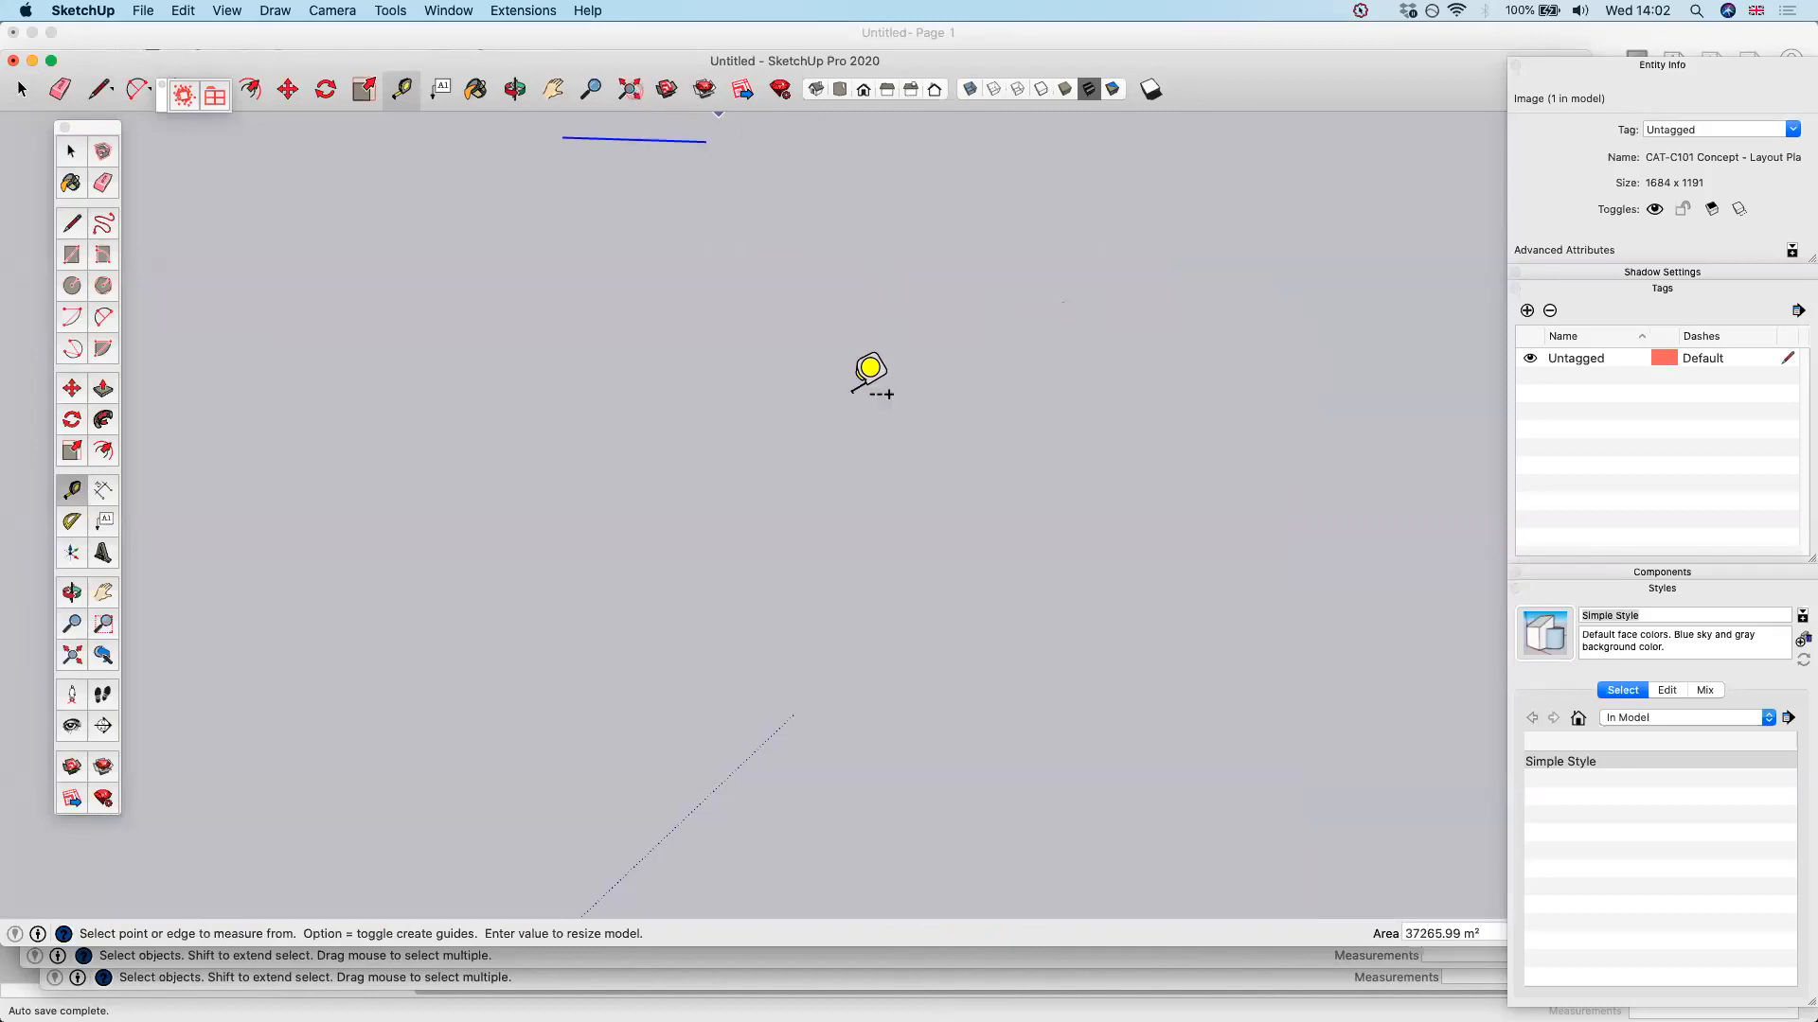
Draw a rectangle about 11161 by 9246 mm over the two upper lawns of the Rill Garden
{"action": "scroll", "coordinate": [861, 330], "scroll_direction": "up", "scroll_amount": 1}
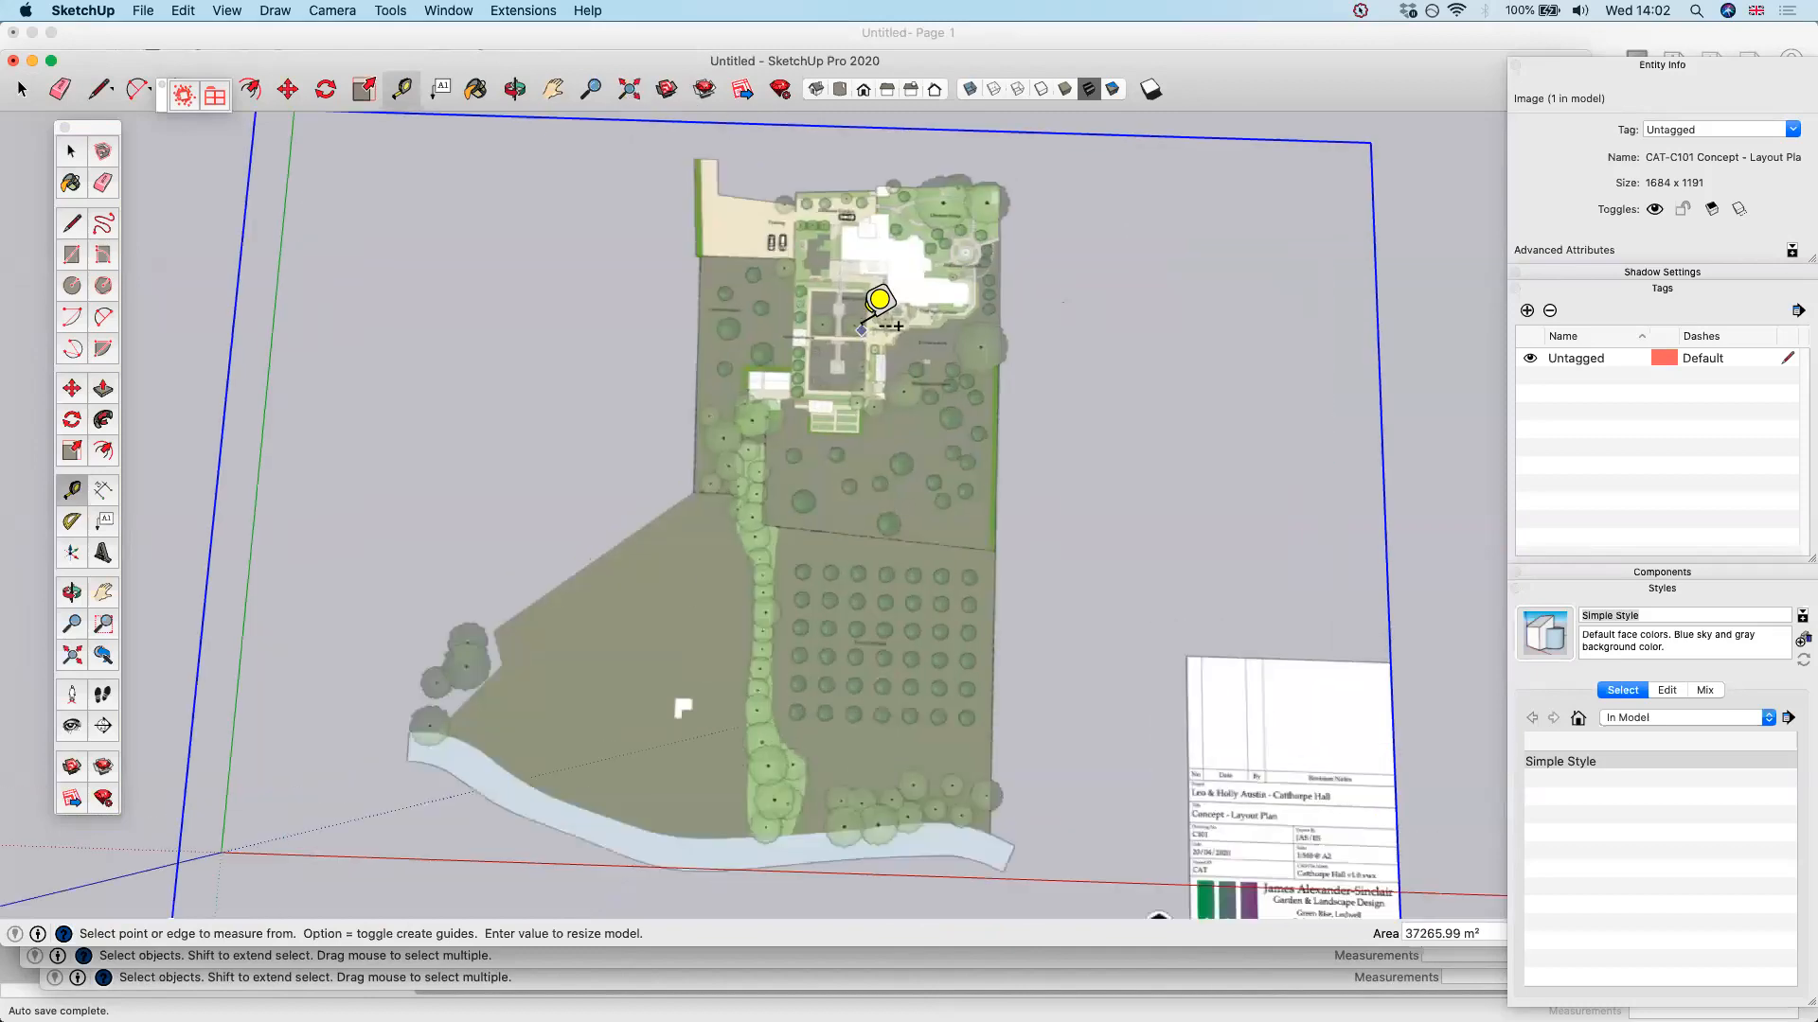
{"action": "scroll", "coordinate": [861, 331], "scroll_direction": "up", "scroll_amount": 5}
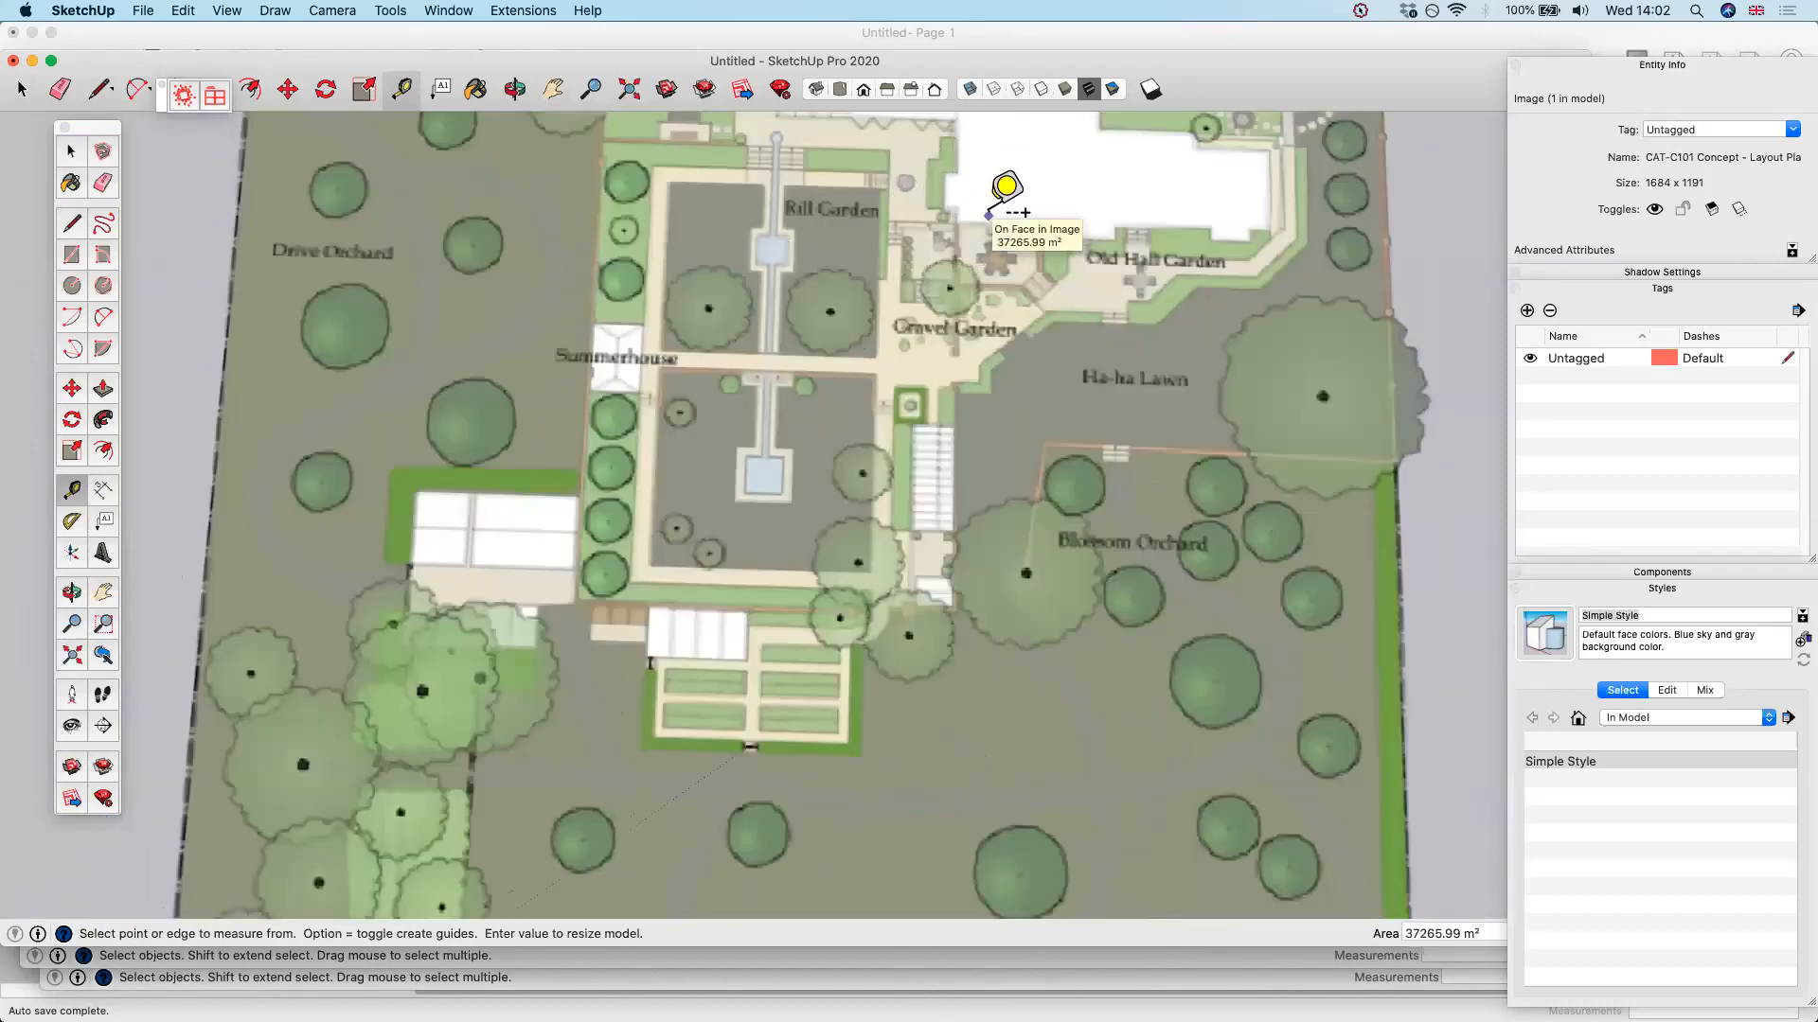
{"action": "key", "text": "h"}
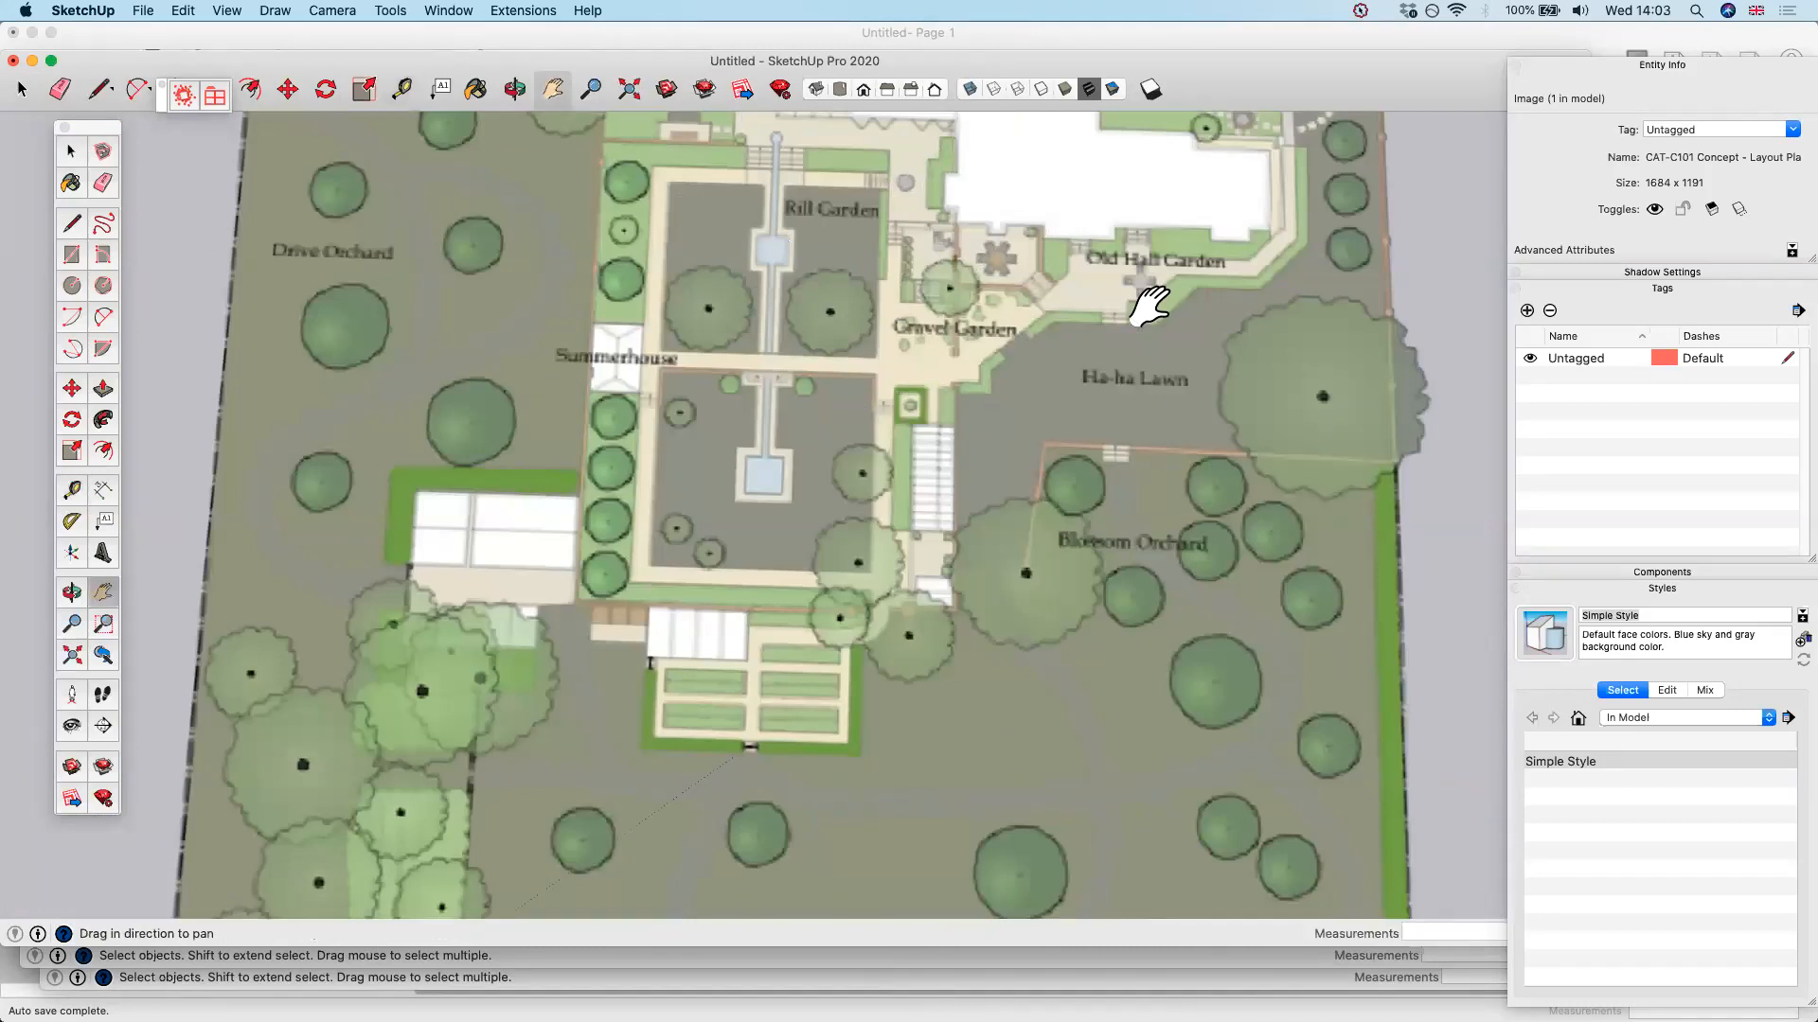
{"action": "mouse_move", "coordinate": [893, 495]}
{"action": "left_mouse_down"}
{"action": "mouse_move", "coordinate": [808, 520]}
{"action": "mouse_move", "coordinate": [876, 649]}
{"action": "mouse_move", "coordinate": [947, 634]}
{"action": "mouse_move", "coordinate": [982, 824]}
{"action": "left_mouse_up"}
{"action": "scroll", "coordinate": [921, 613], "scroll_direction": "up", "scroll_amount": 3}
{"action": "middle_click_drag", "start_coordinate": [921, 612], "coordinate": [792, 600]}
{"action": "key", "text": "r"}
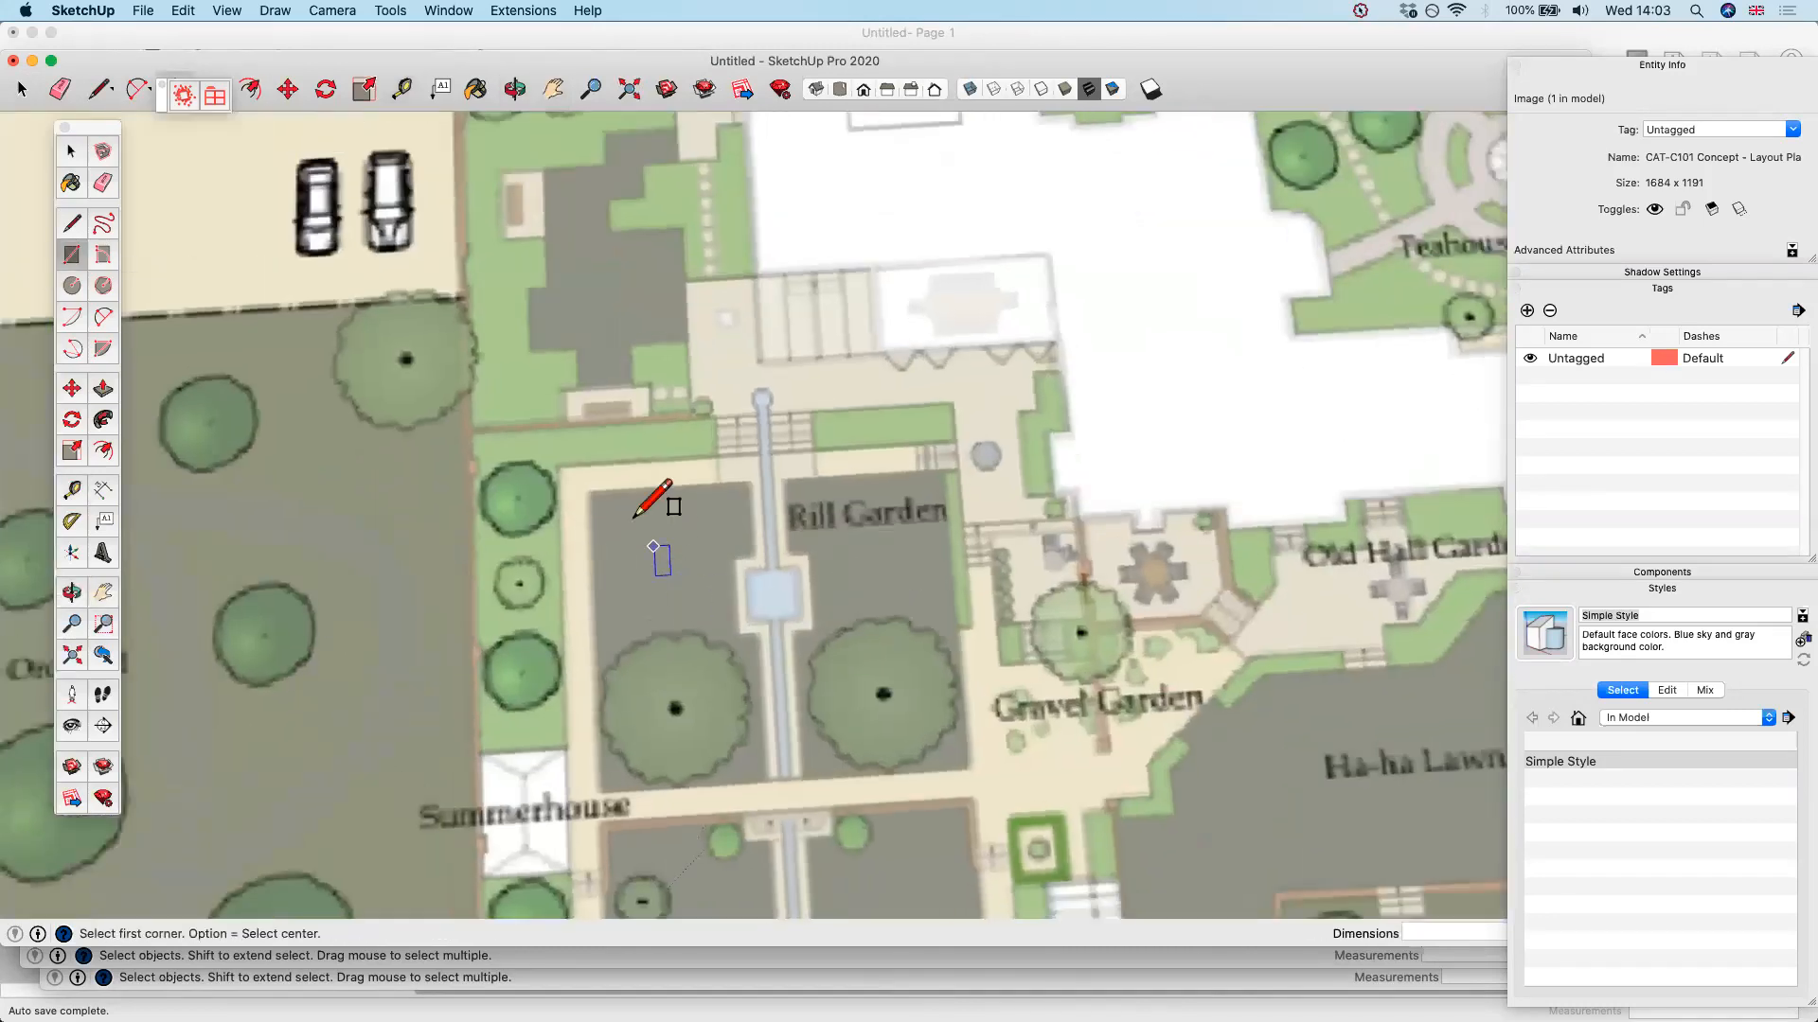
{"action": "left_click", "coordinate": [588, 490]}
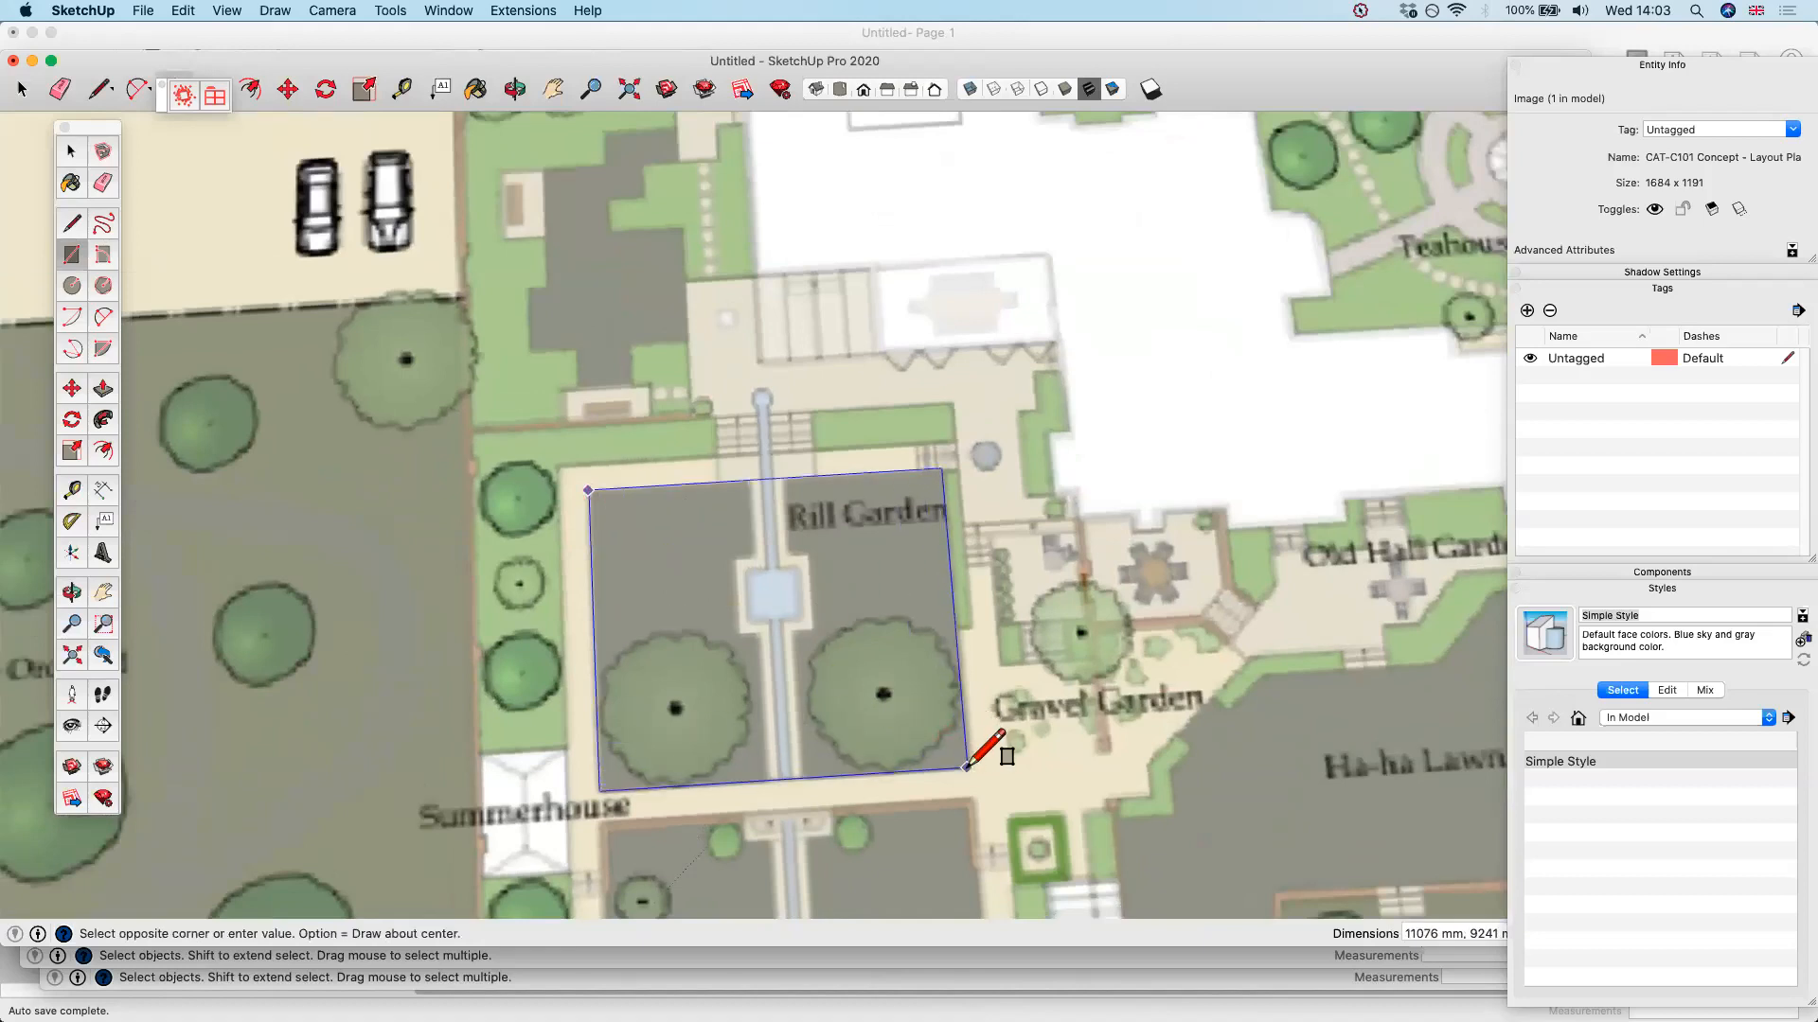
{"action": "left_click", "coordinate": [969, 768]}
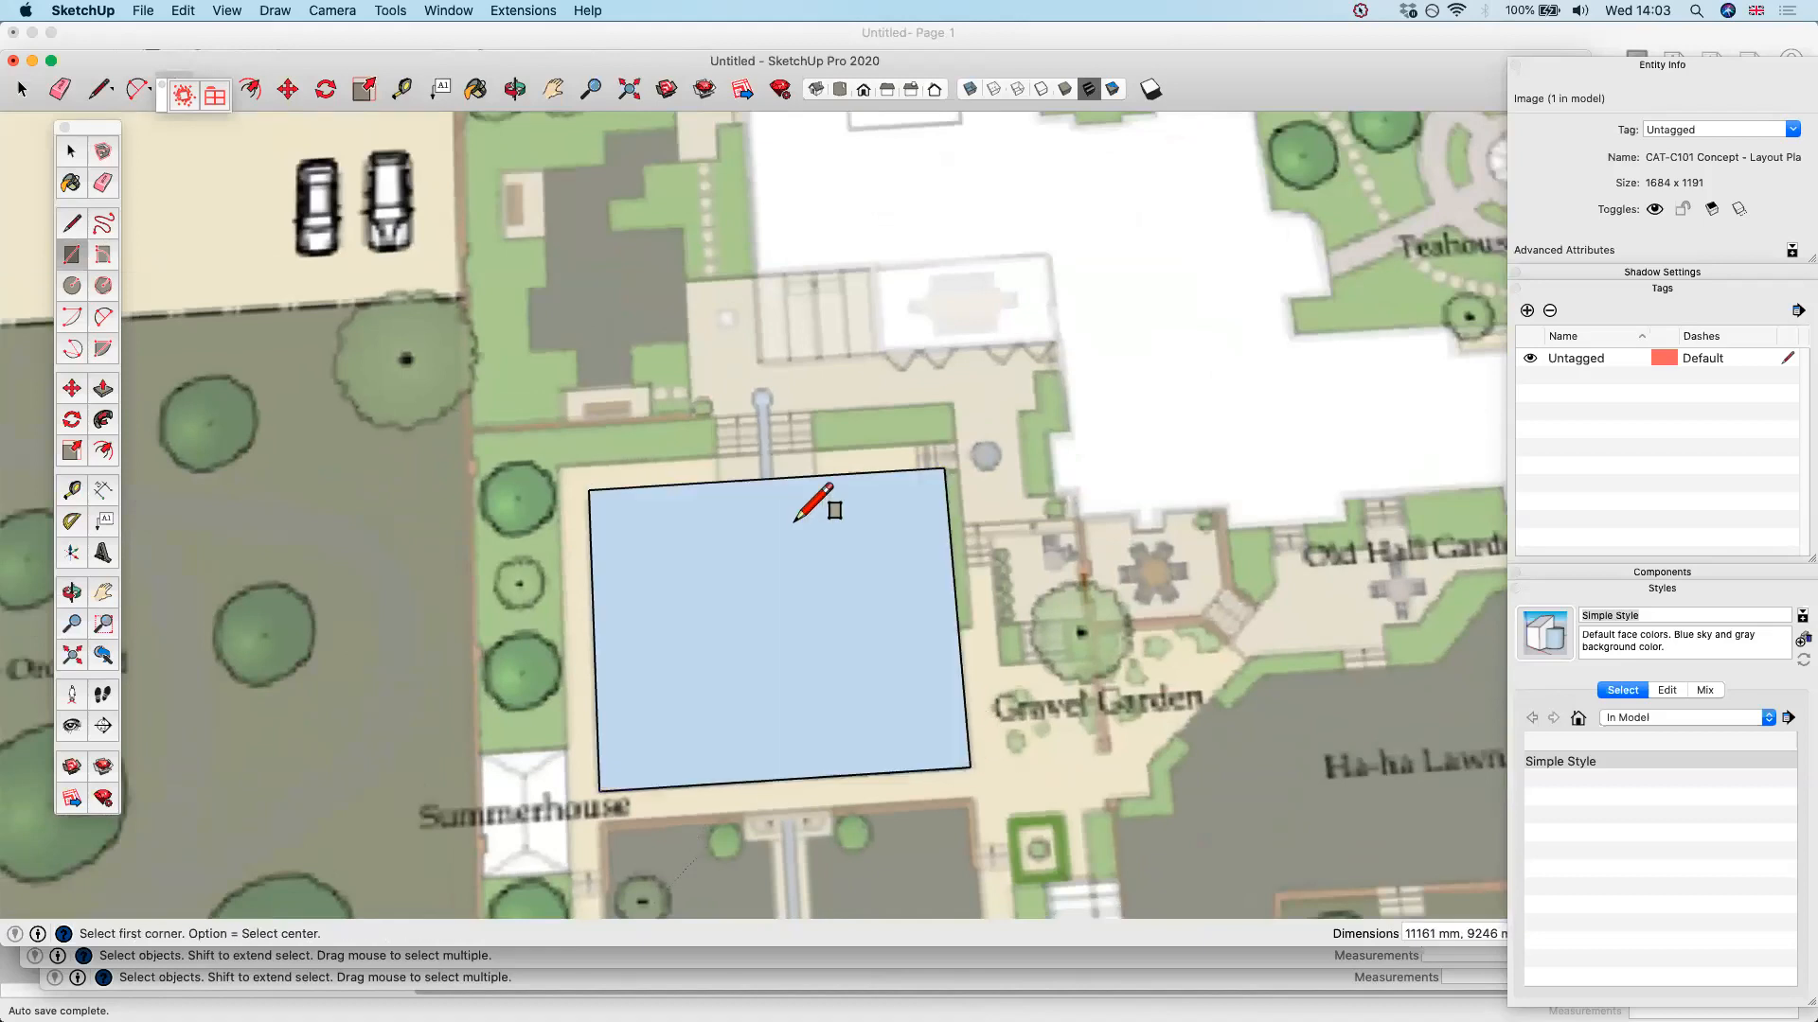
Turn on X-ray display and draw a square of about 2355 mm around the pool's paved surround in the Rill Garden
{"action": "left_click", "coordinate": [969, 90]}
{"action": "scroll", "coordinate": [814, 577], "scroll_direction": "up", "scroll_amount": 3}
{"action": "scroll", "coordinate": [652, 549], "scroll_direction": "up", "scroll_amount": 2}
{"action": "left_click", "coordinate": [647, 550]}
{"action": "left_click", "coordinate": [798, 684]}
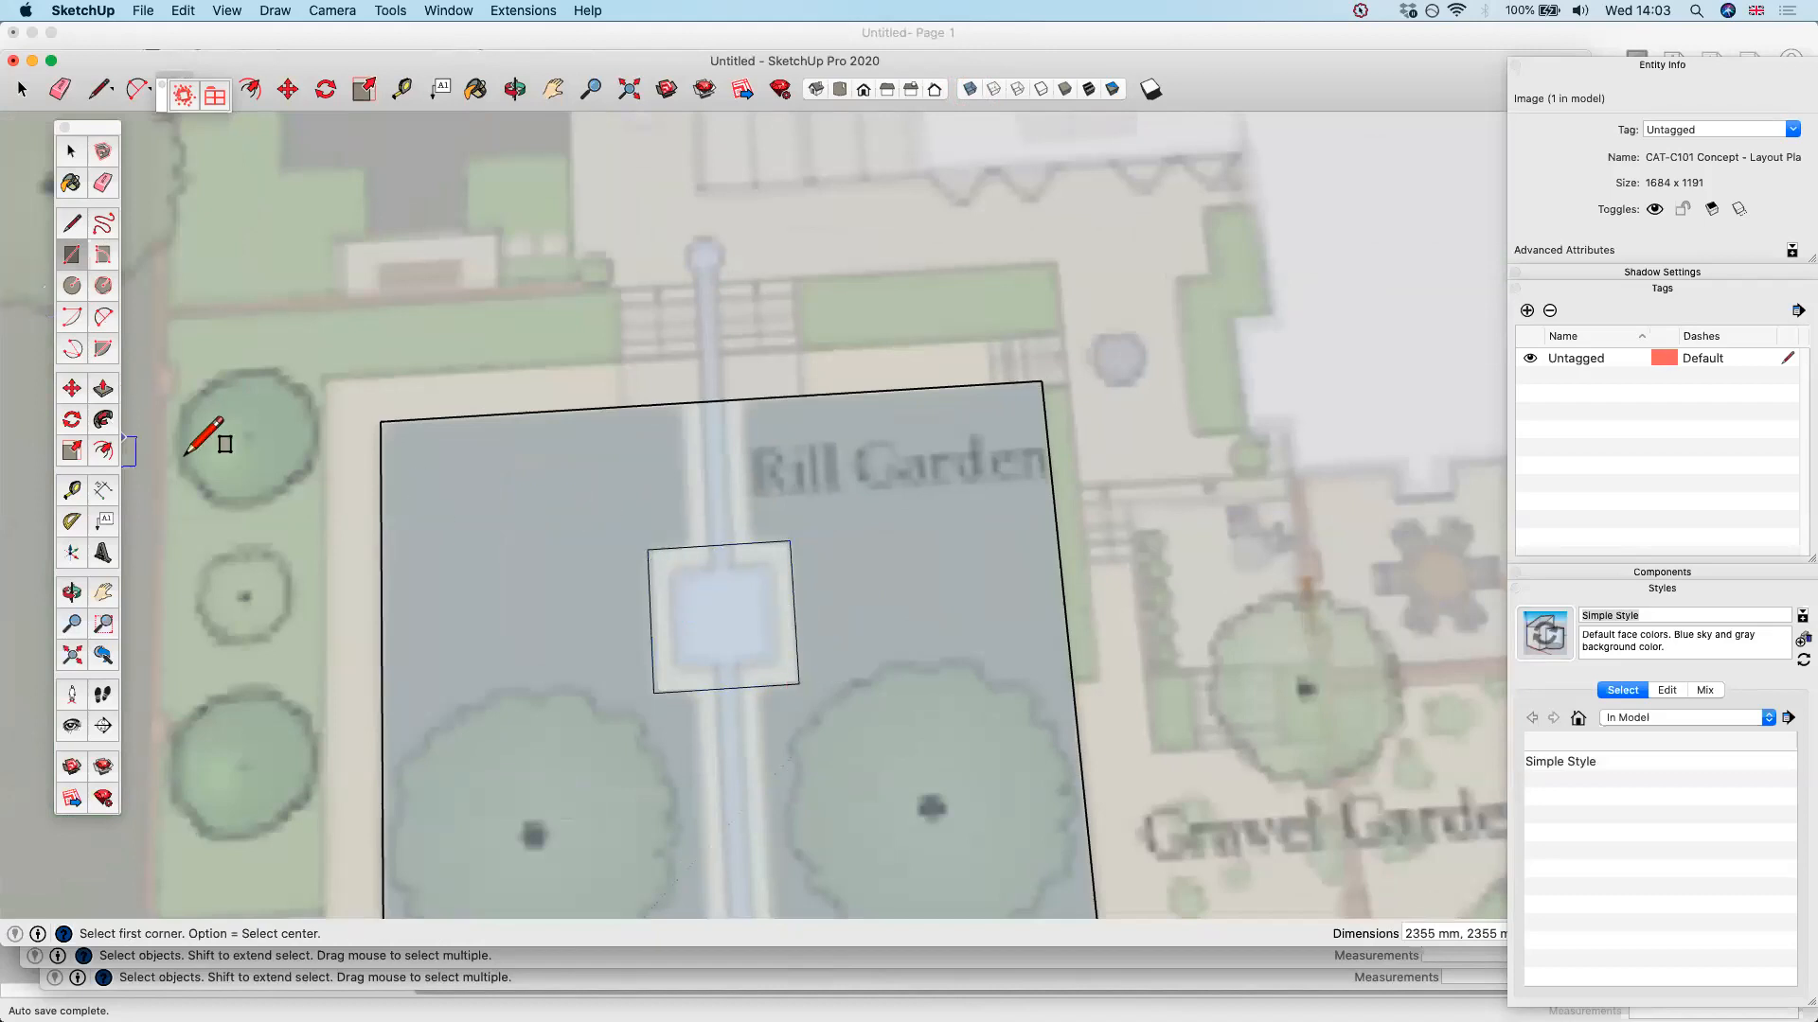
Draw a narrow rectangle about 11484 mm long along the rill and a square of about 1729 mm over the pool's water
{"action": "left_click", "coordinate": [697, 276]}
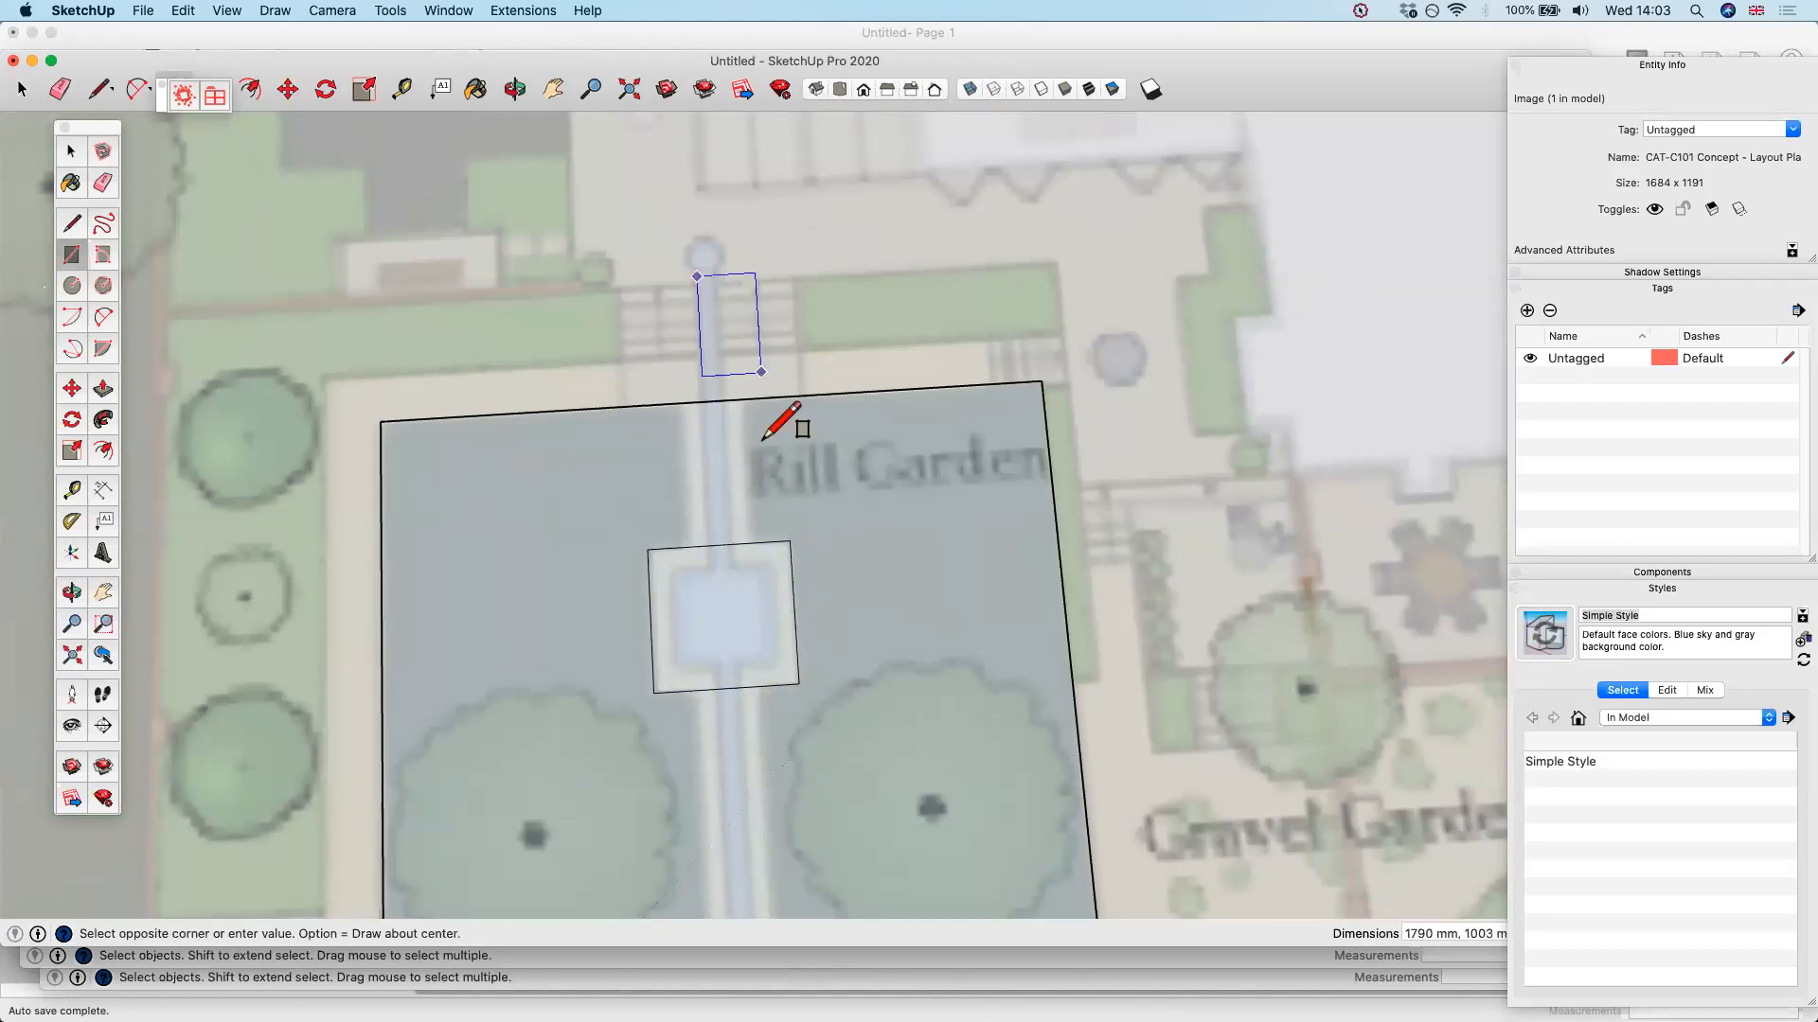
{"action": "scroll", "coordinate": [766, 663], "scroll_direction": "down", "scroll_amount": 3}
{"action": "scroll", "coordinate": [769, 724], "scroll_direction": "down", "scroll_amount": 4}
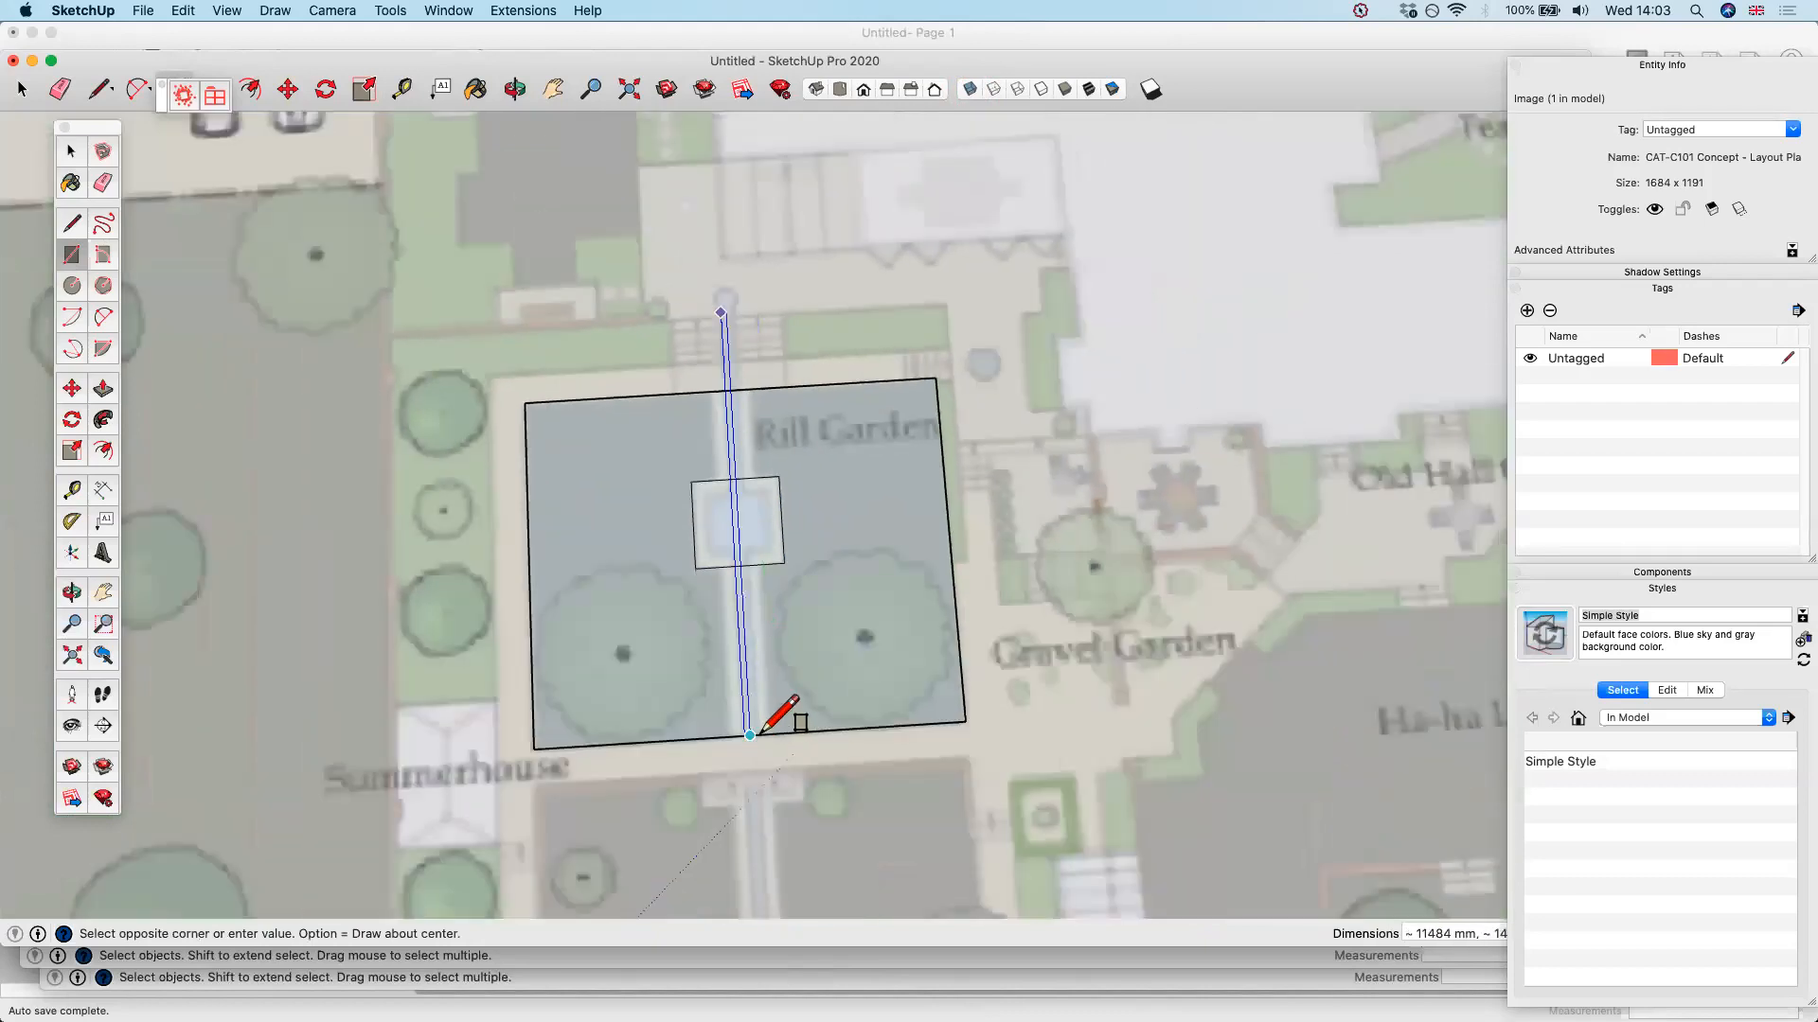
{"action": "scroll", "coordinate": [757, 725], "scroll_direction": "up", "scroll_amount": 3}
{"action": "left_click", "coordinate": [751, 734]}
{"action": "scroll", "coordinate": [762, 727], "scroll_direction": "up", "scroll_amount": 2}
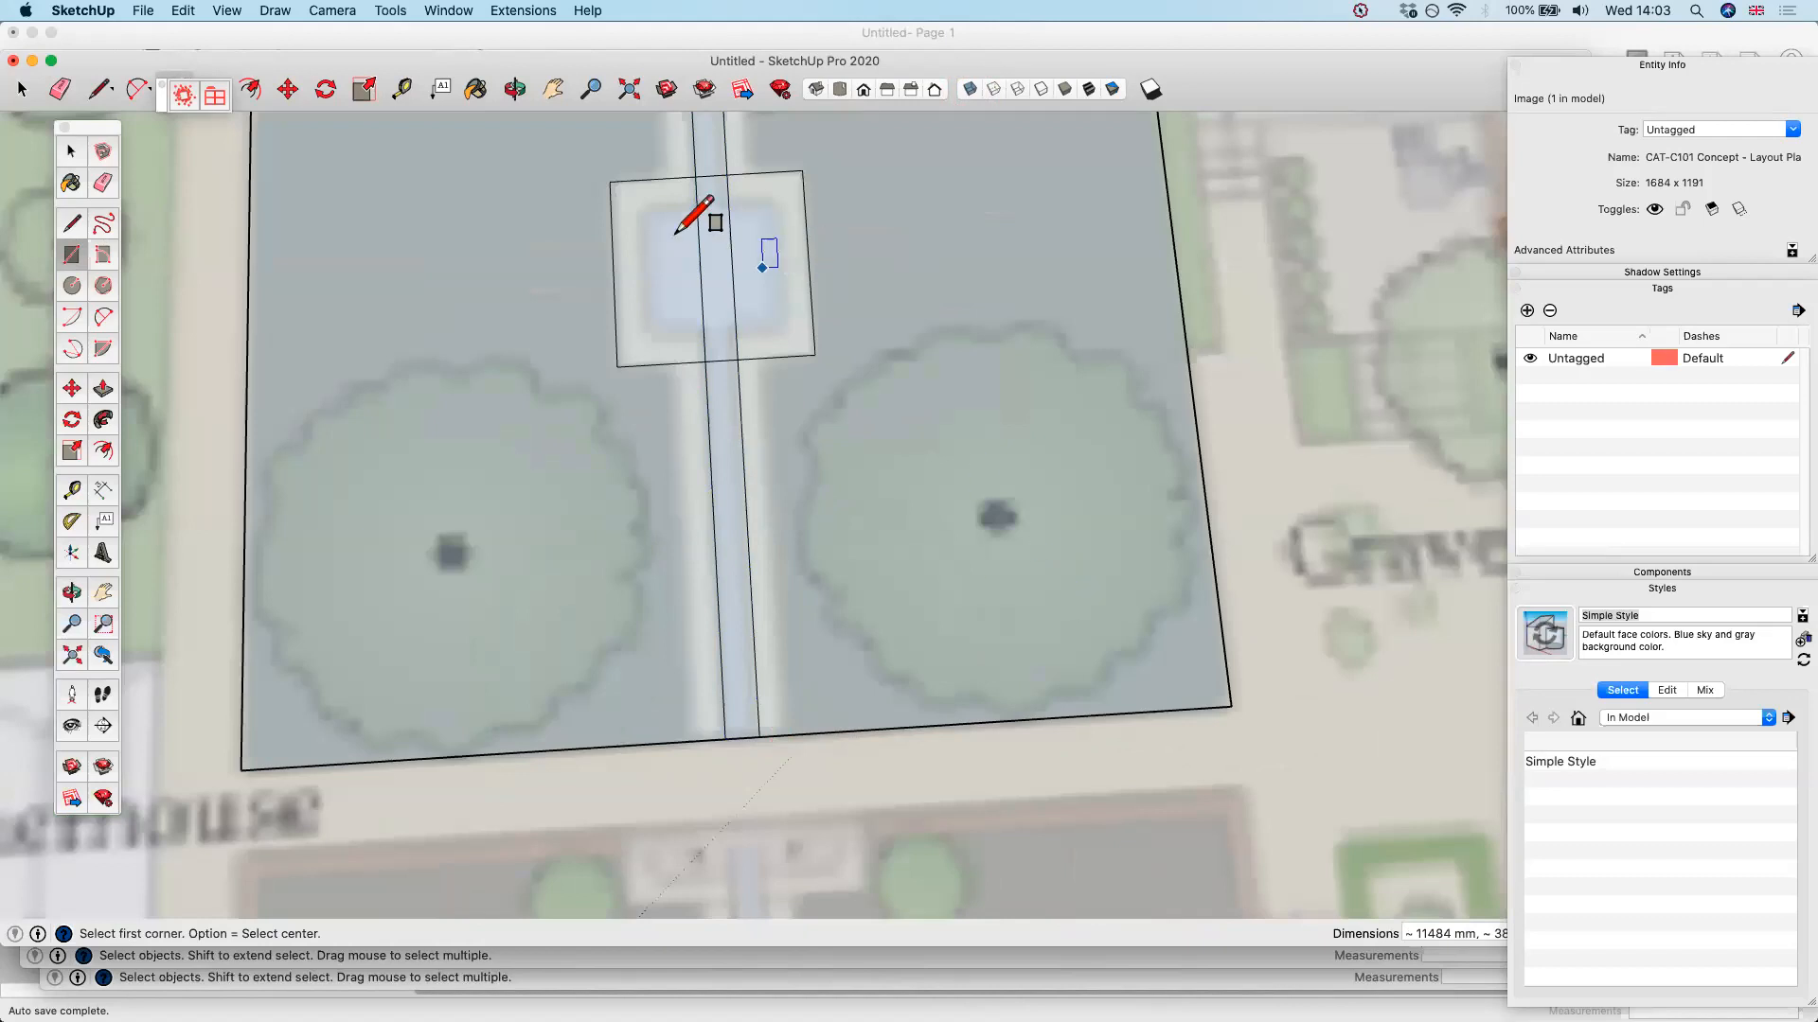
{"action": "left_click", "coordinate": [634, 206]}
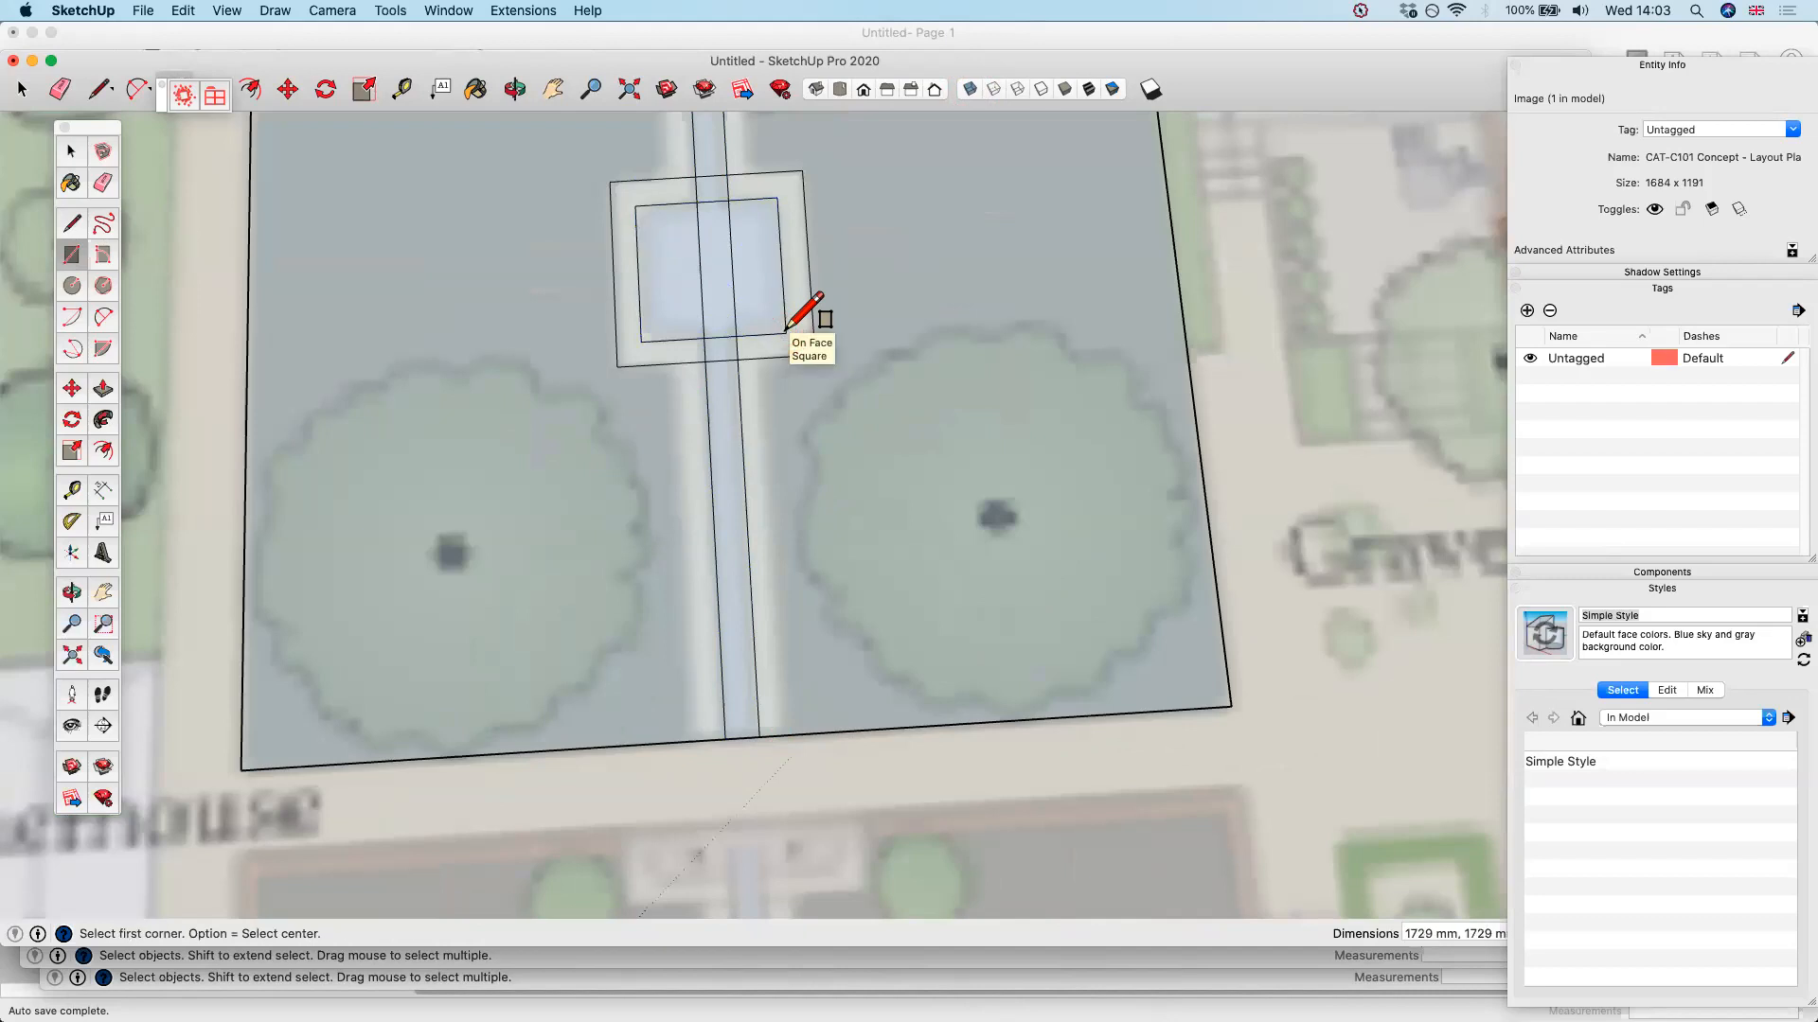
Switch to Preview to look at Plan - Option 1-.pdf
{"action": "key", "text": "super+Tab"}
{"action": "key", "text": "super+Tab"}
{"action": "key", "text": "super+Tab"}
{"action": "key", "text": "super+Tab"}
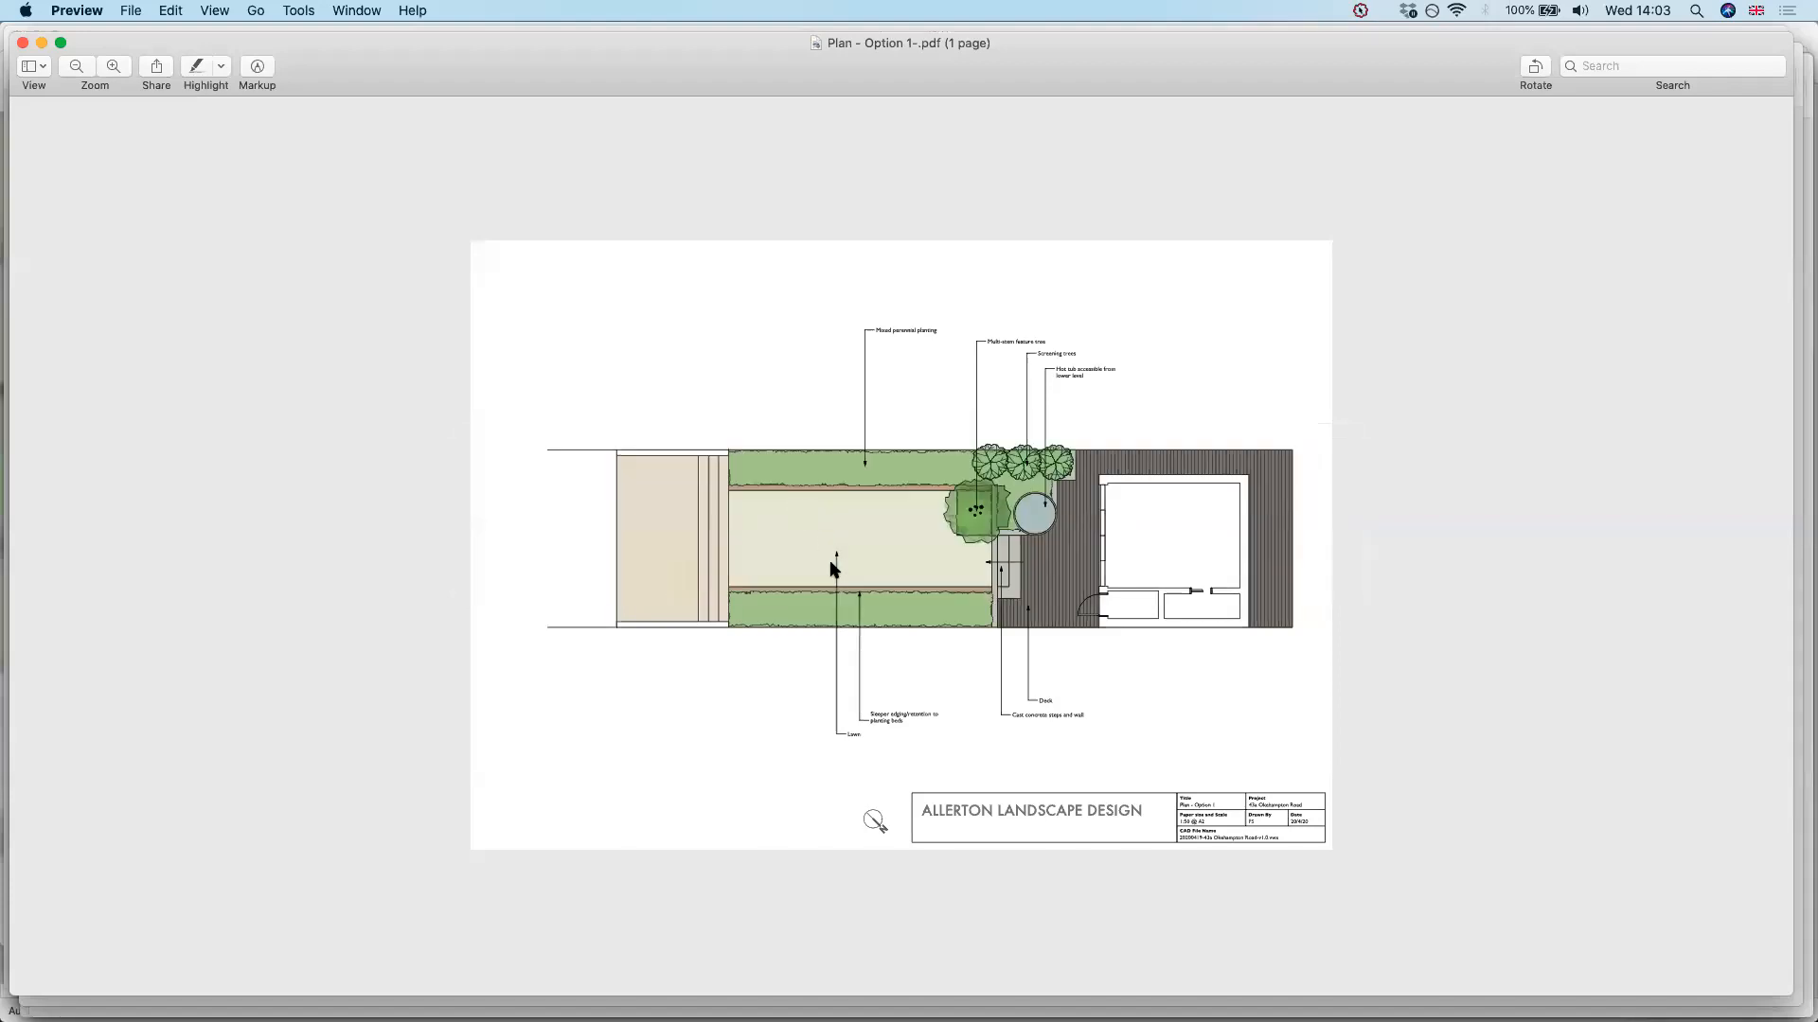
Browse the open Preview documents to view Aerial - v1.1-final.jpg and Look up through hedge - v2.0 - Final.jpg
{"action": "key", "text": "ctrl+Down"}
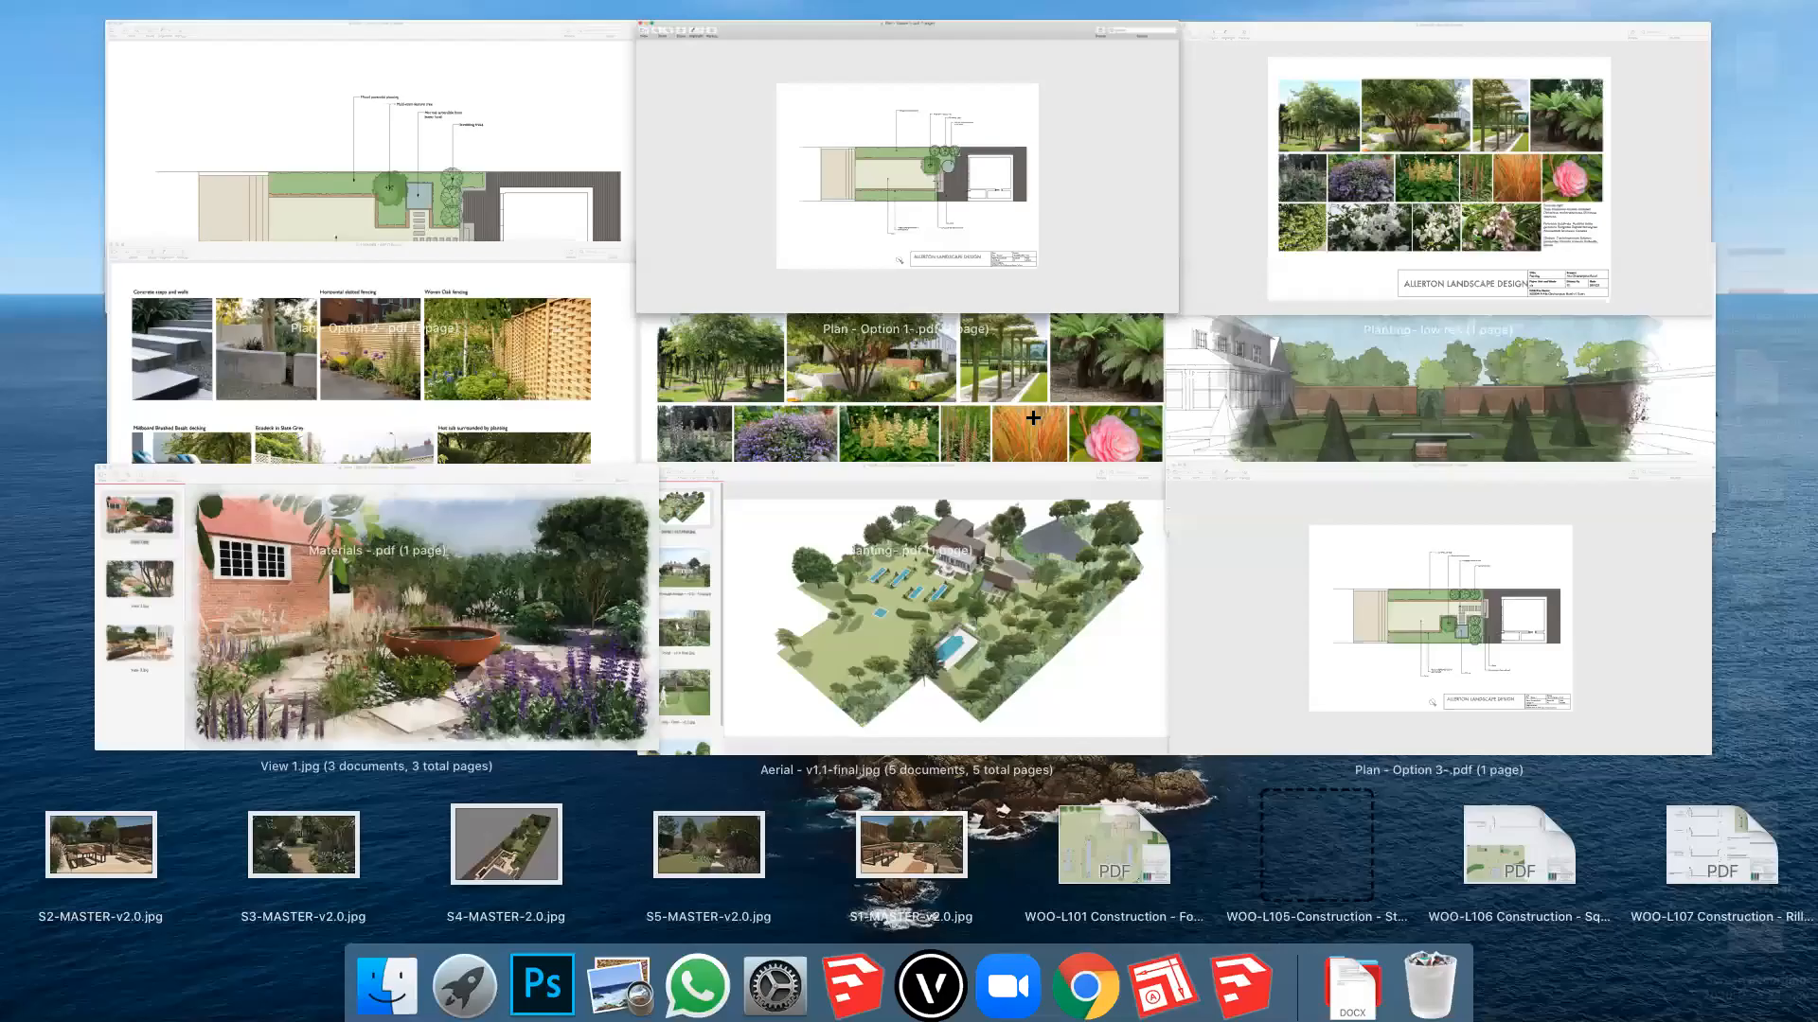
{"action": "left_click", "coordinate": [180, 407]}
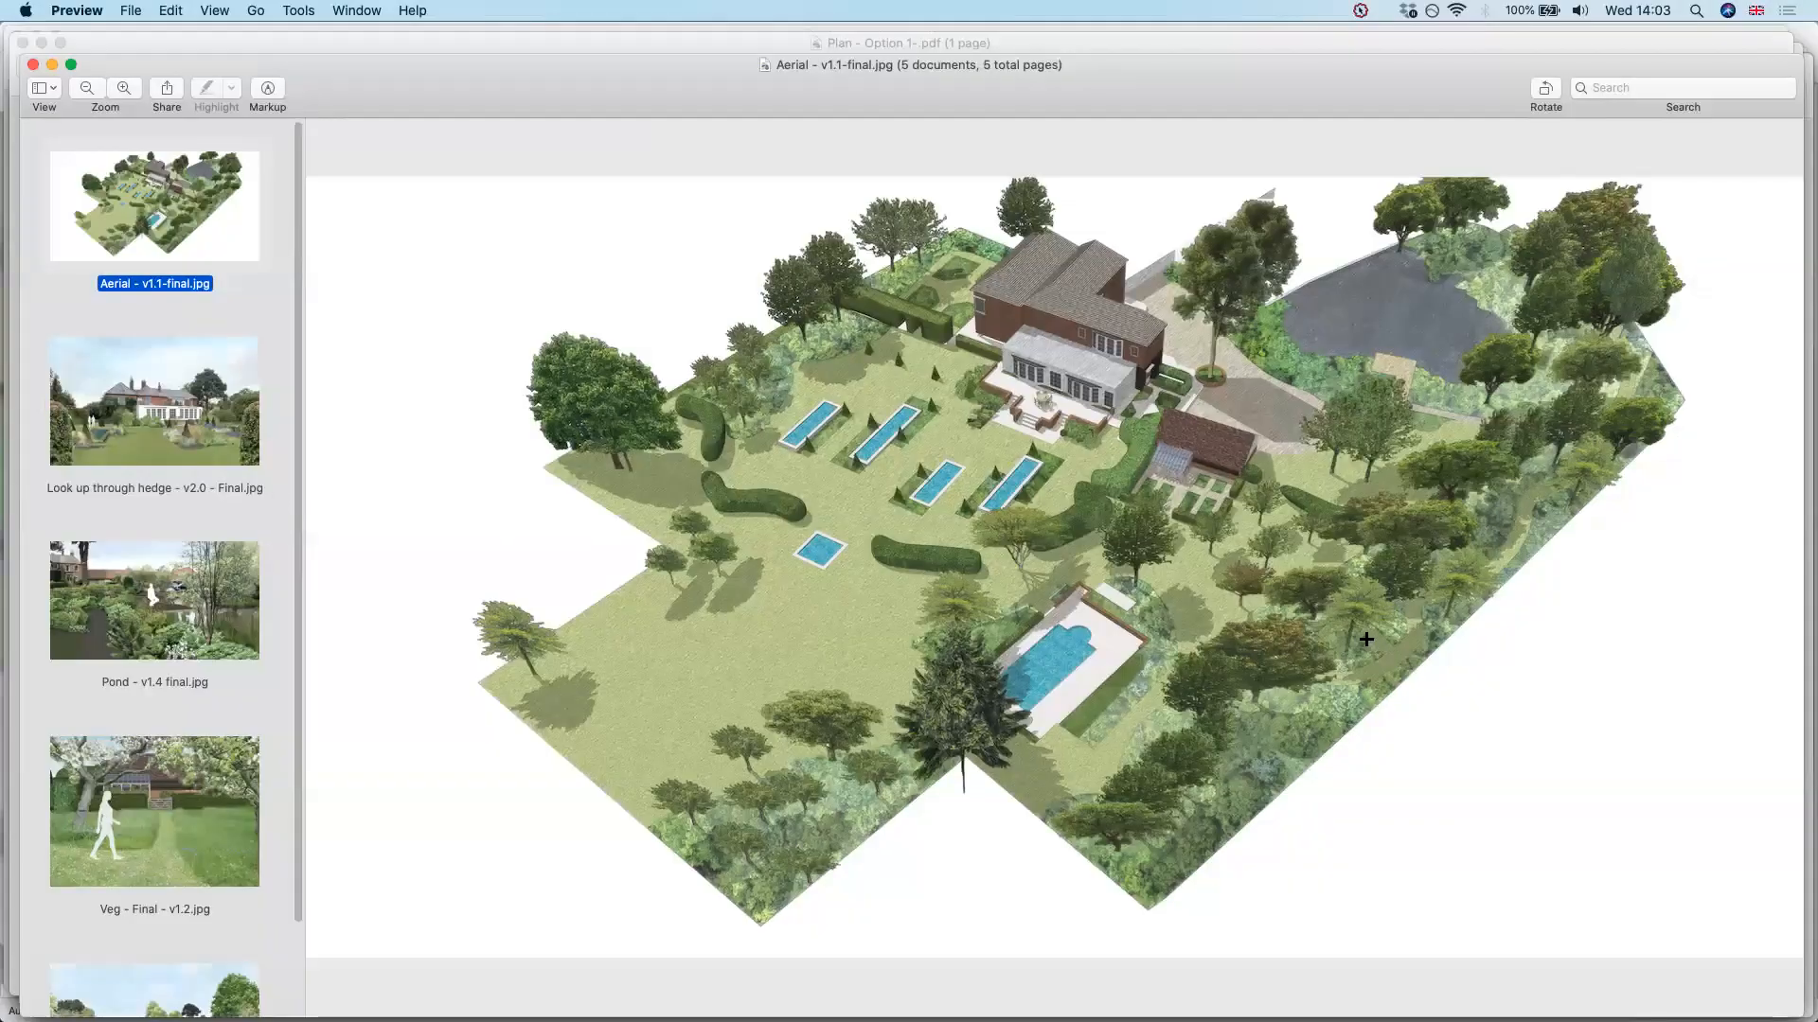
{"action": "key", "text": "Down"}
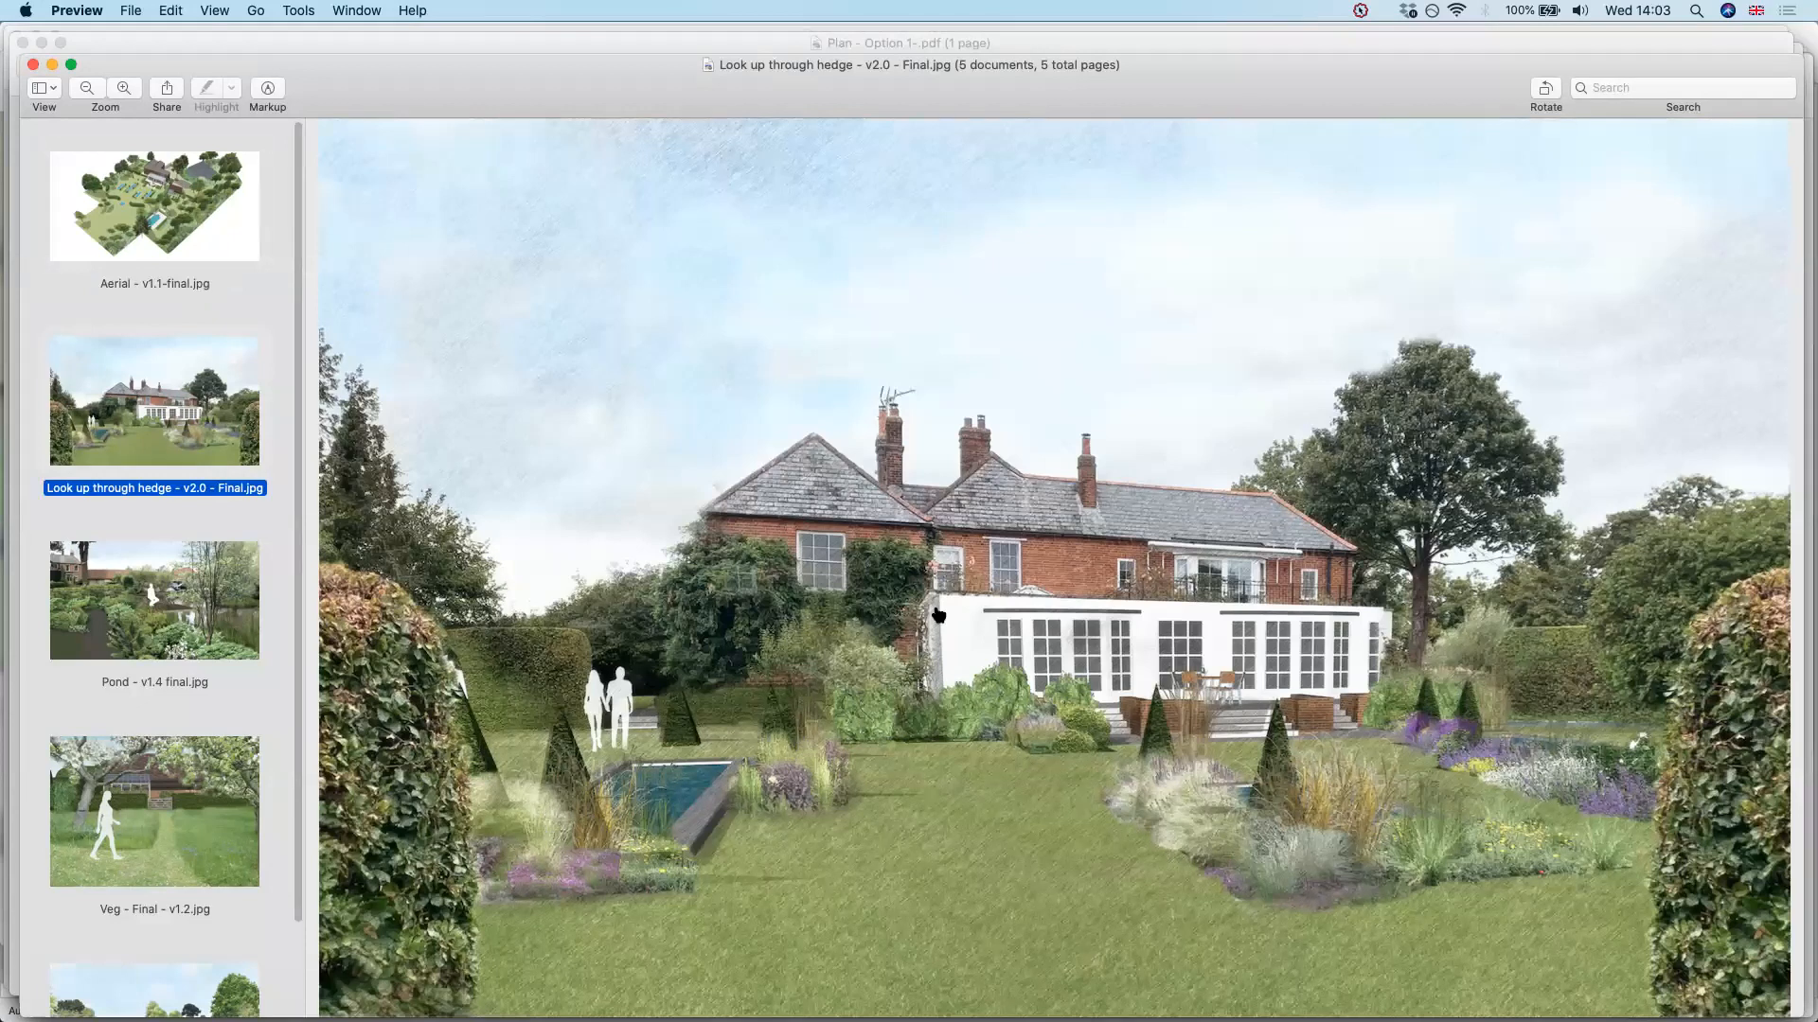
Switch to Finder, search This Mac for "Look up", open Look up through hedge - ske - v1.1.psd in Photoshop and check Dropbox syncing
{"action": "key", "text": "super+Tab"}
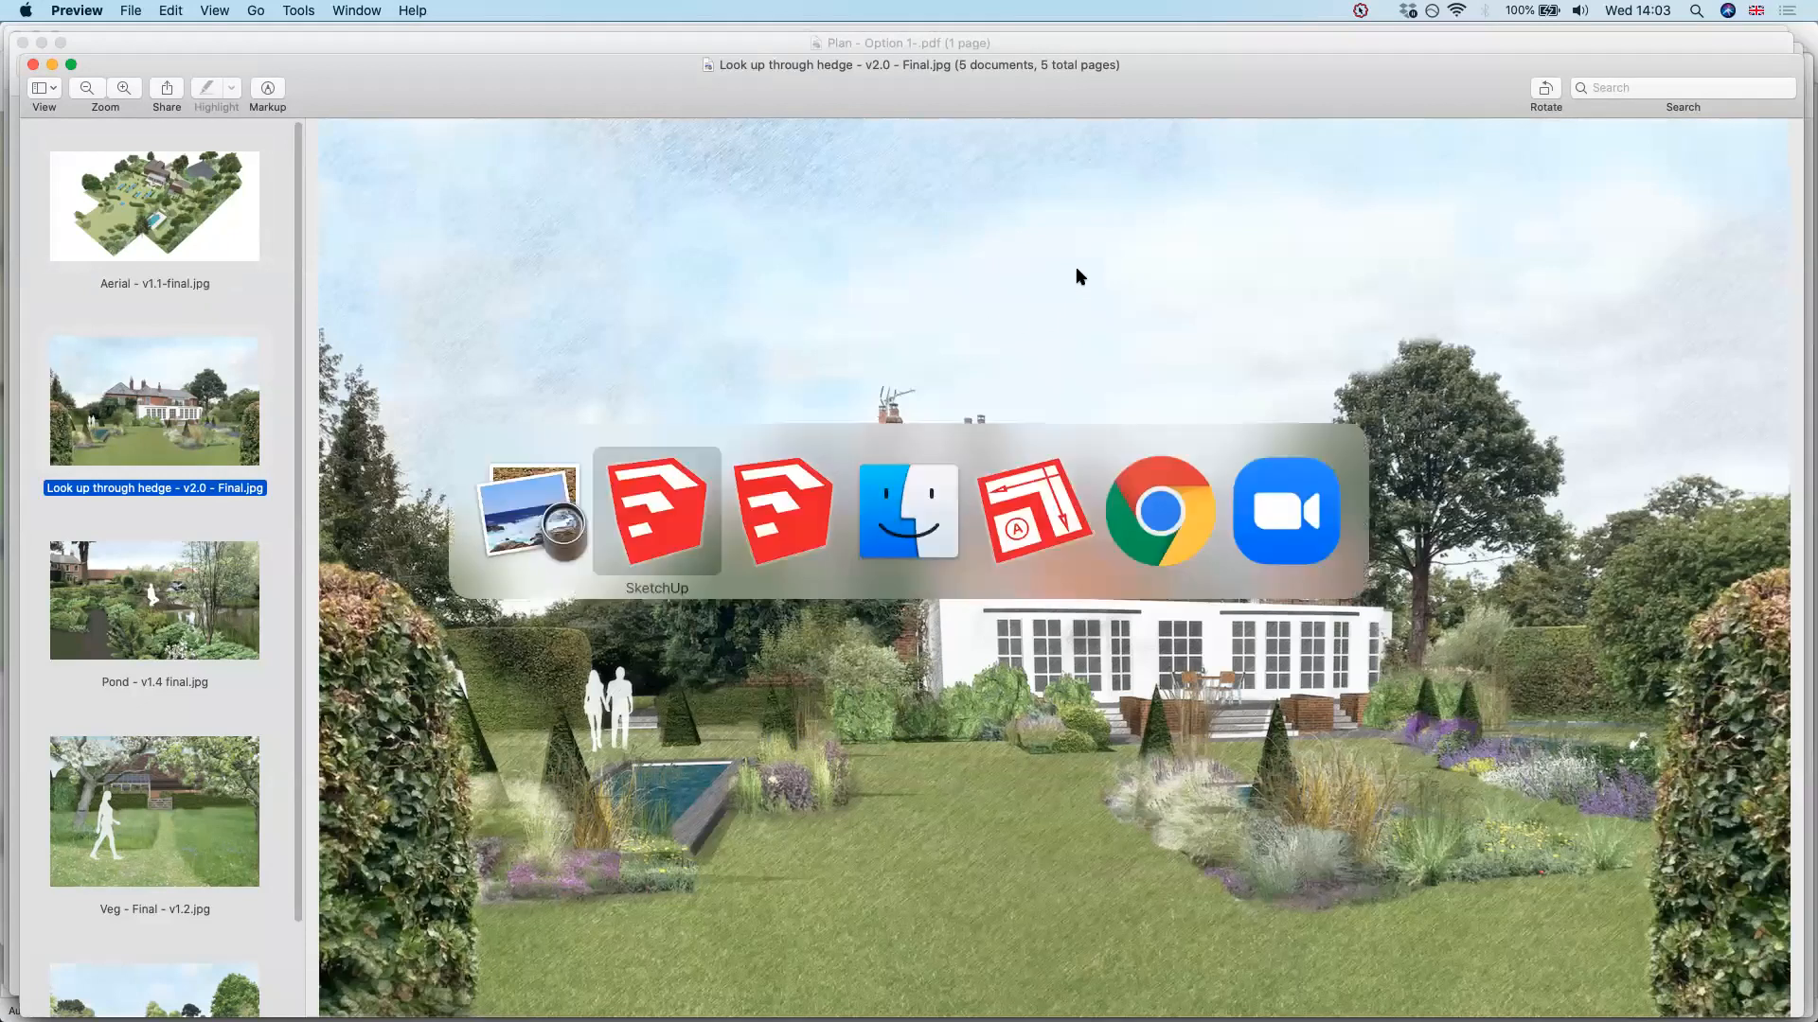
{"action": "key", "text": "super+Tab"}
{"action": "key", "text": "super+Tab"}
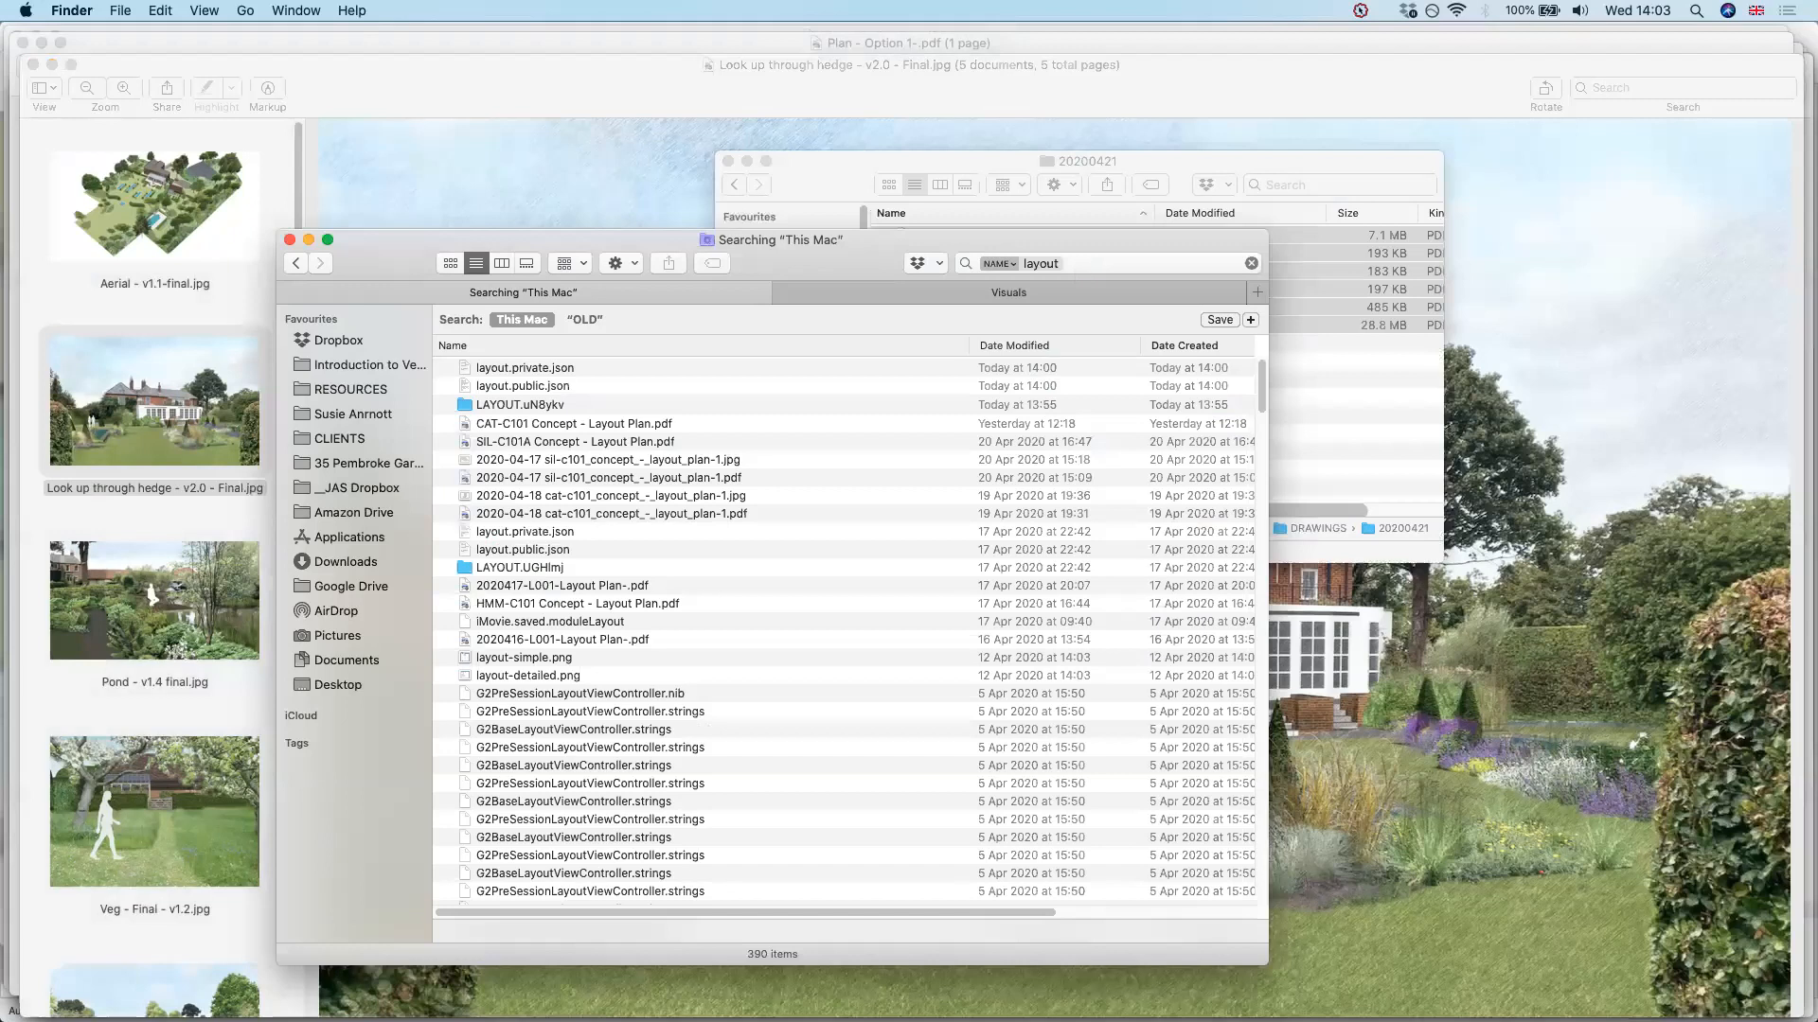
{"action": "key", "text": "super+f"}
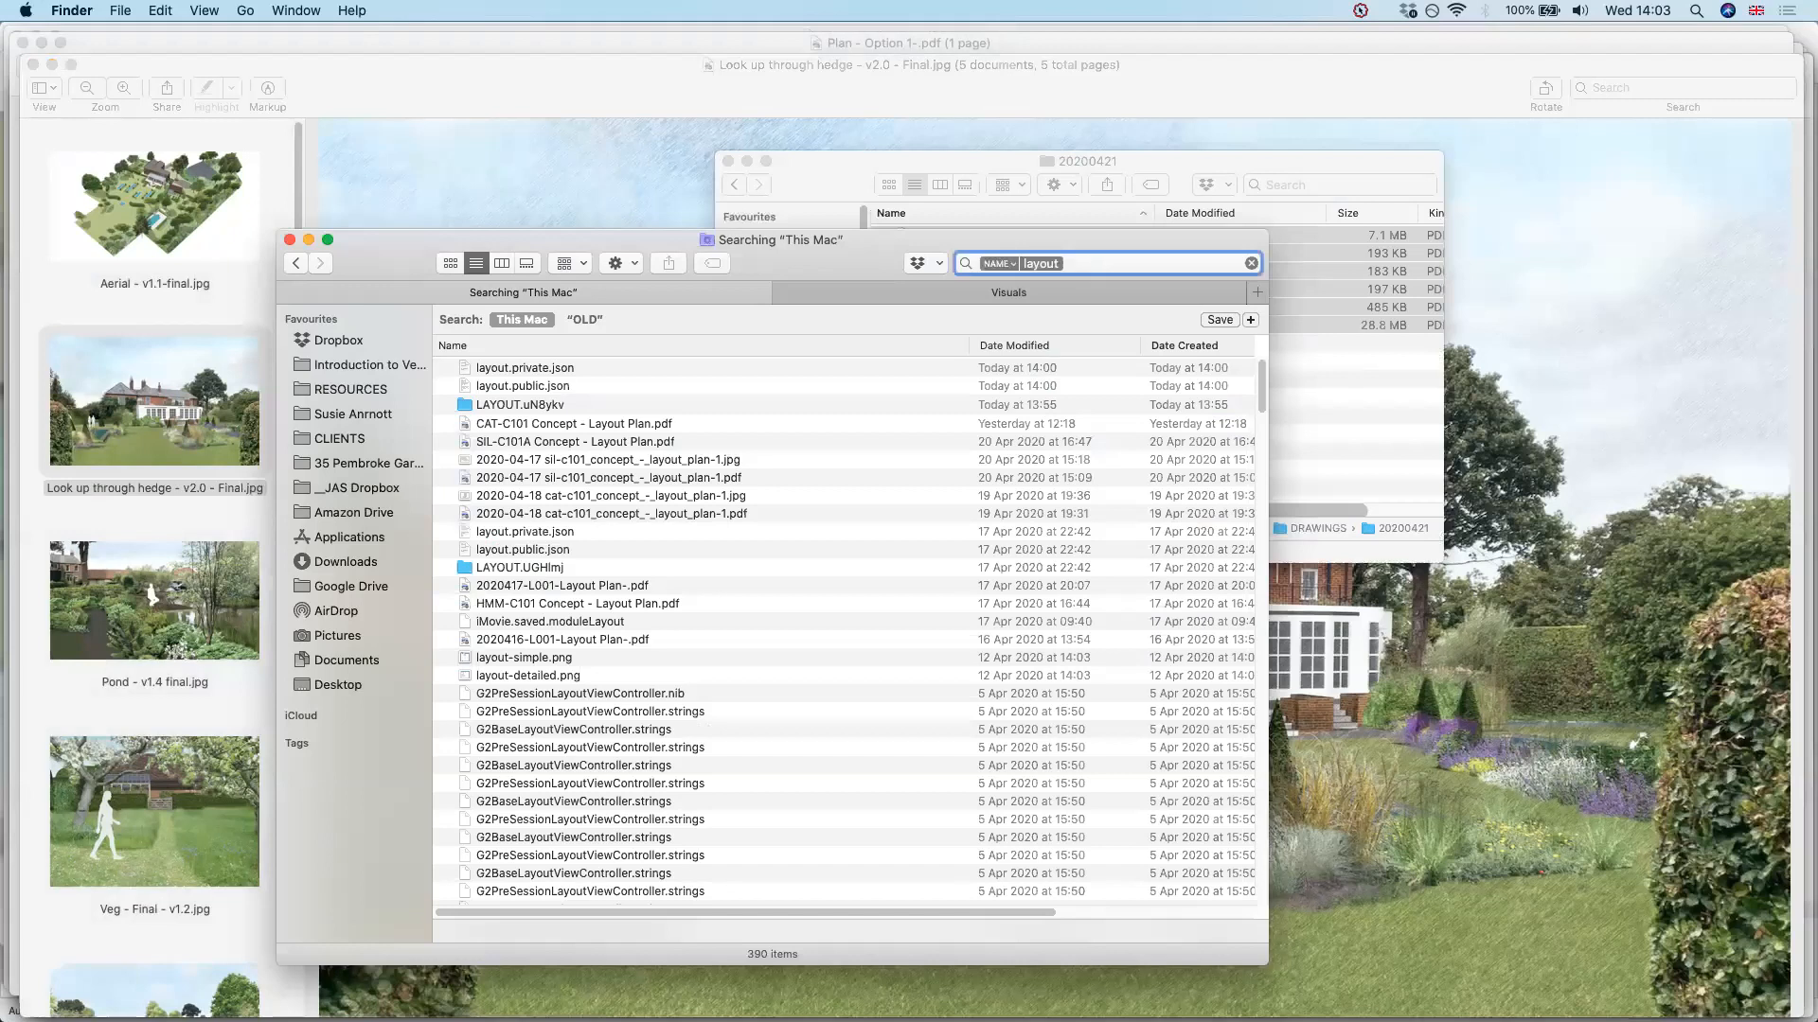
{"action": "type", "text": "Look"}
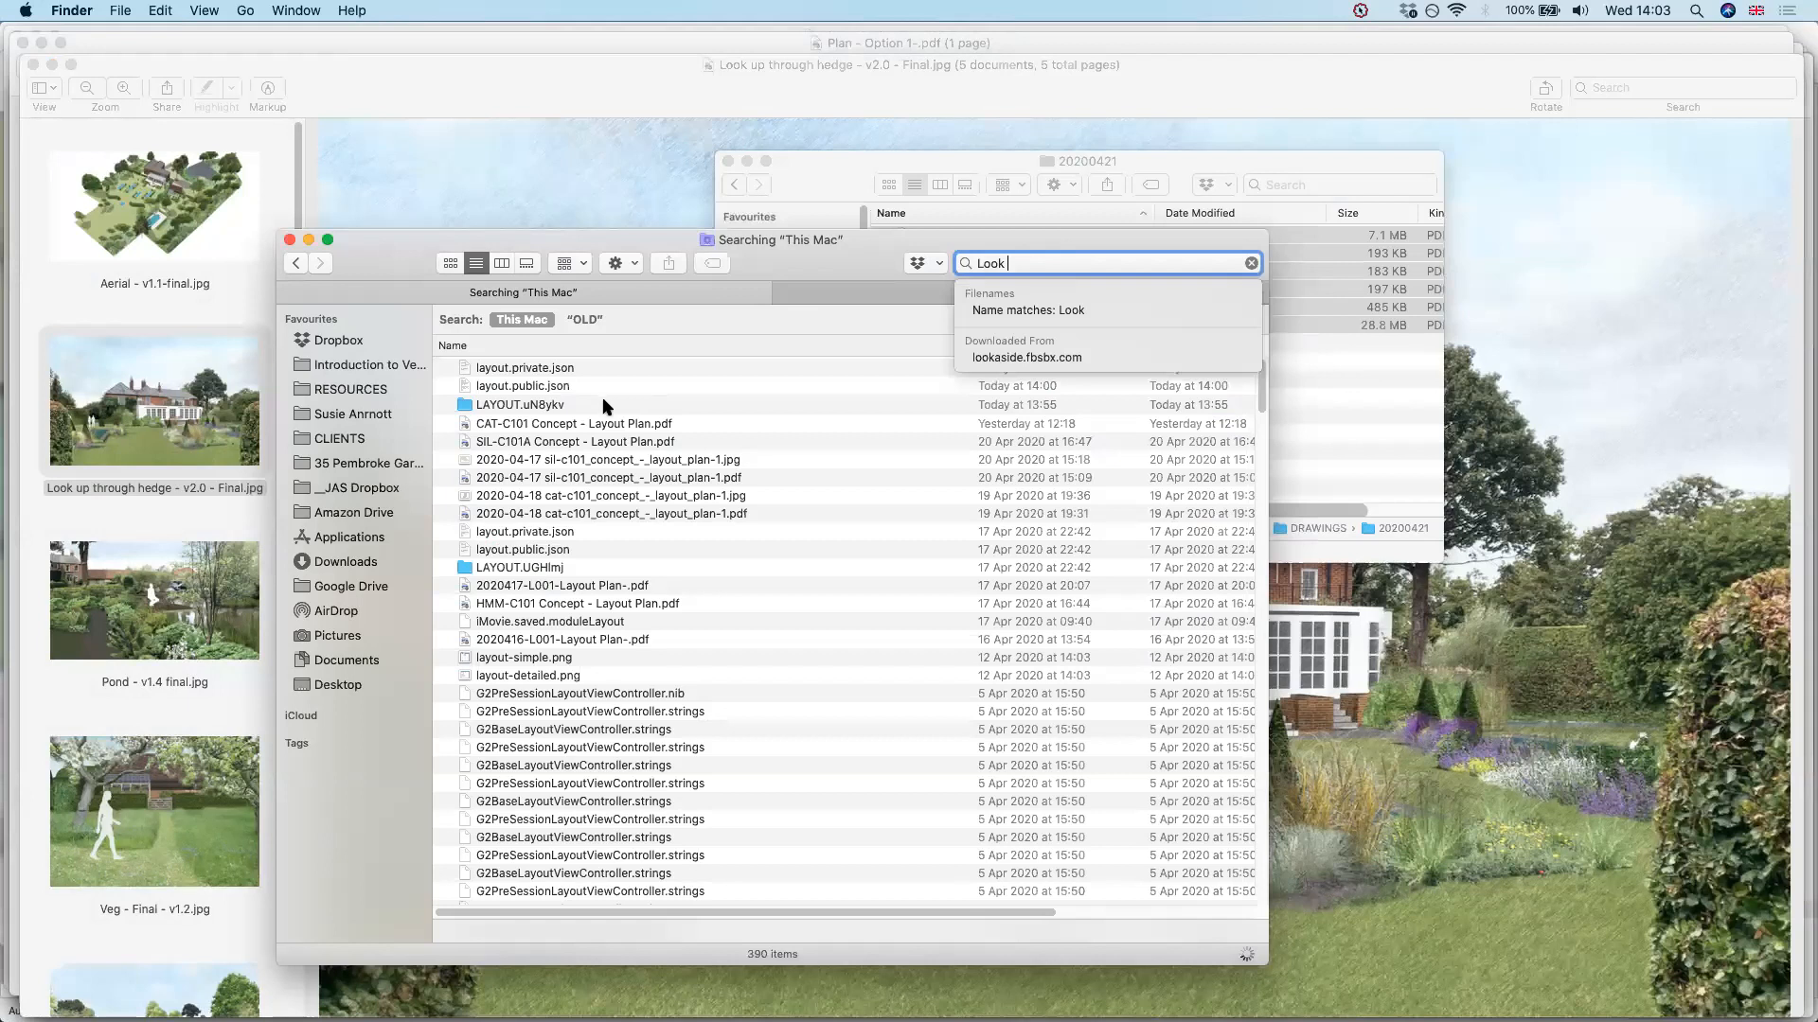
{"action": "type", "text": " up"}
{"action": "key", "text": "Return"}
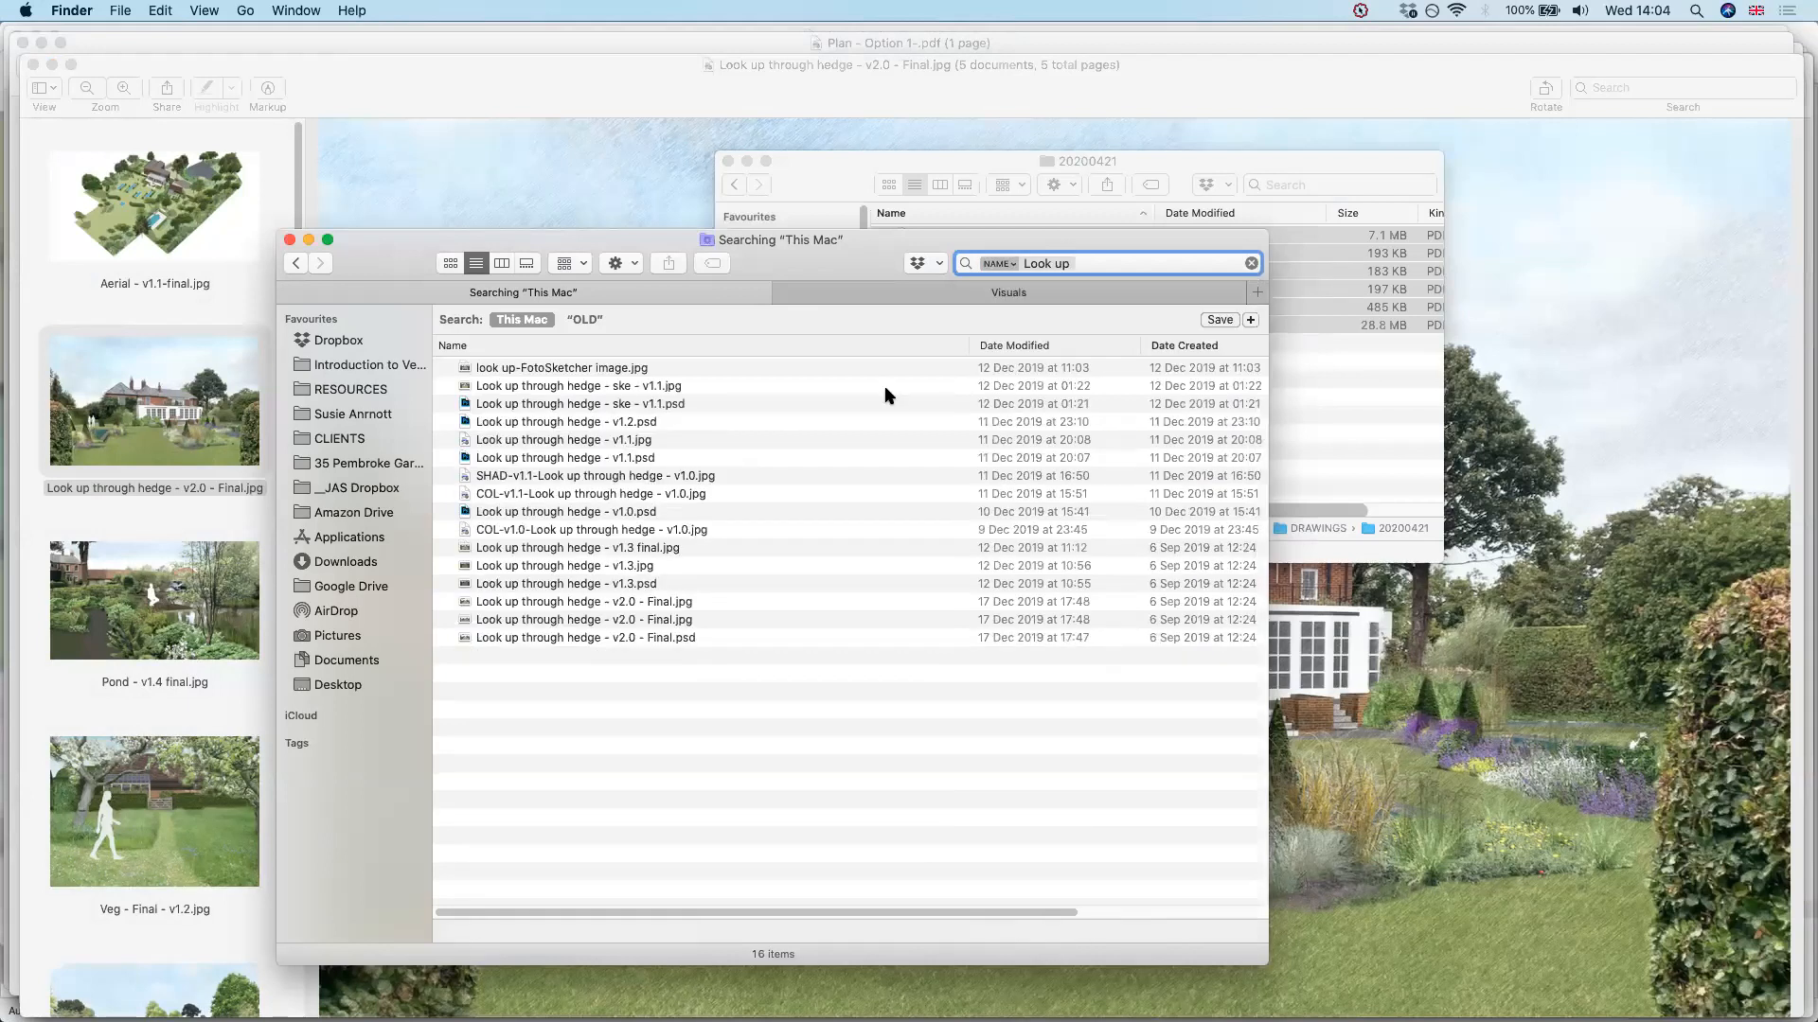
{"action": "left_click", "coordinate": [601, 403]}
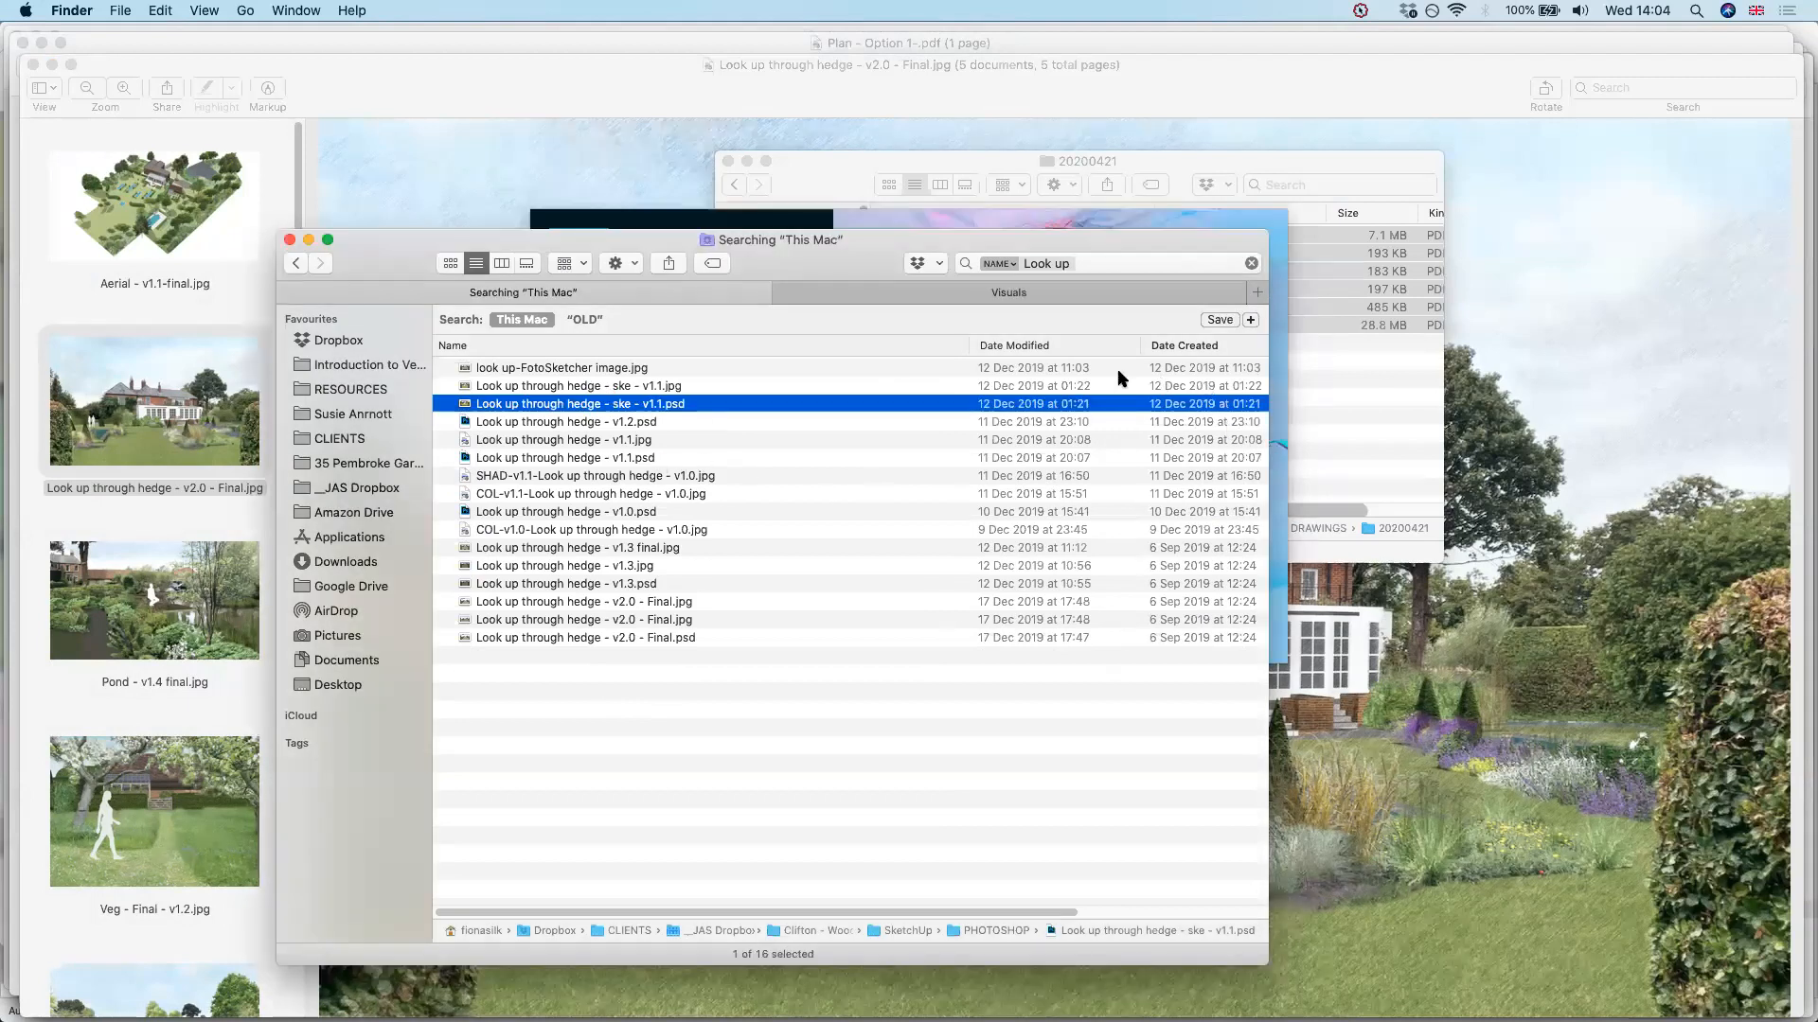
{"action": "left_click", "coordinate": [1407, 9]}
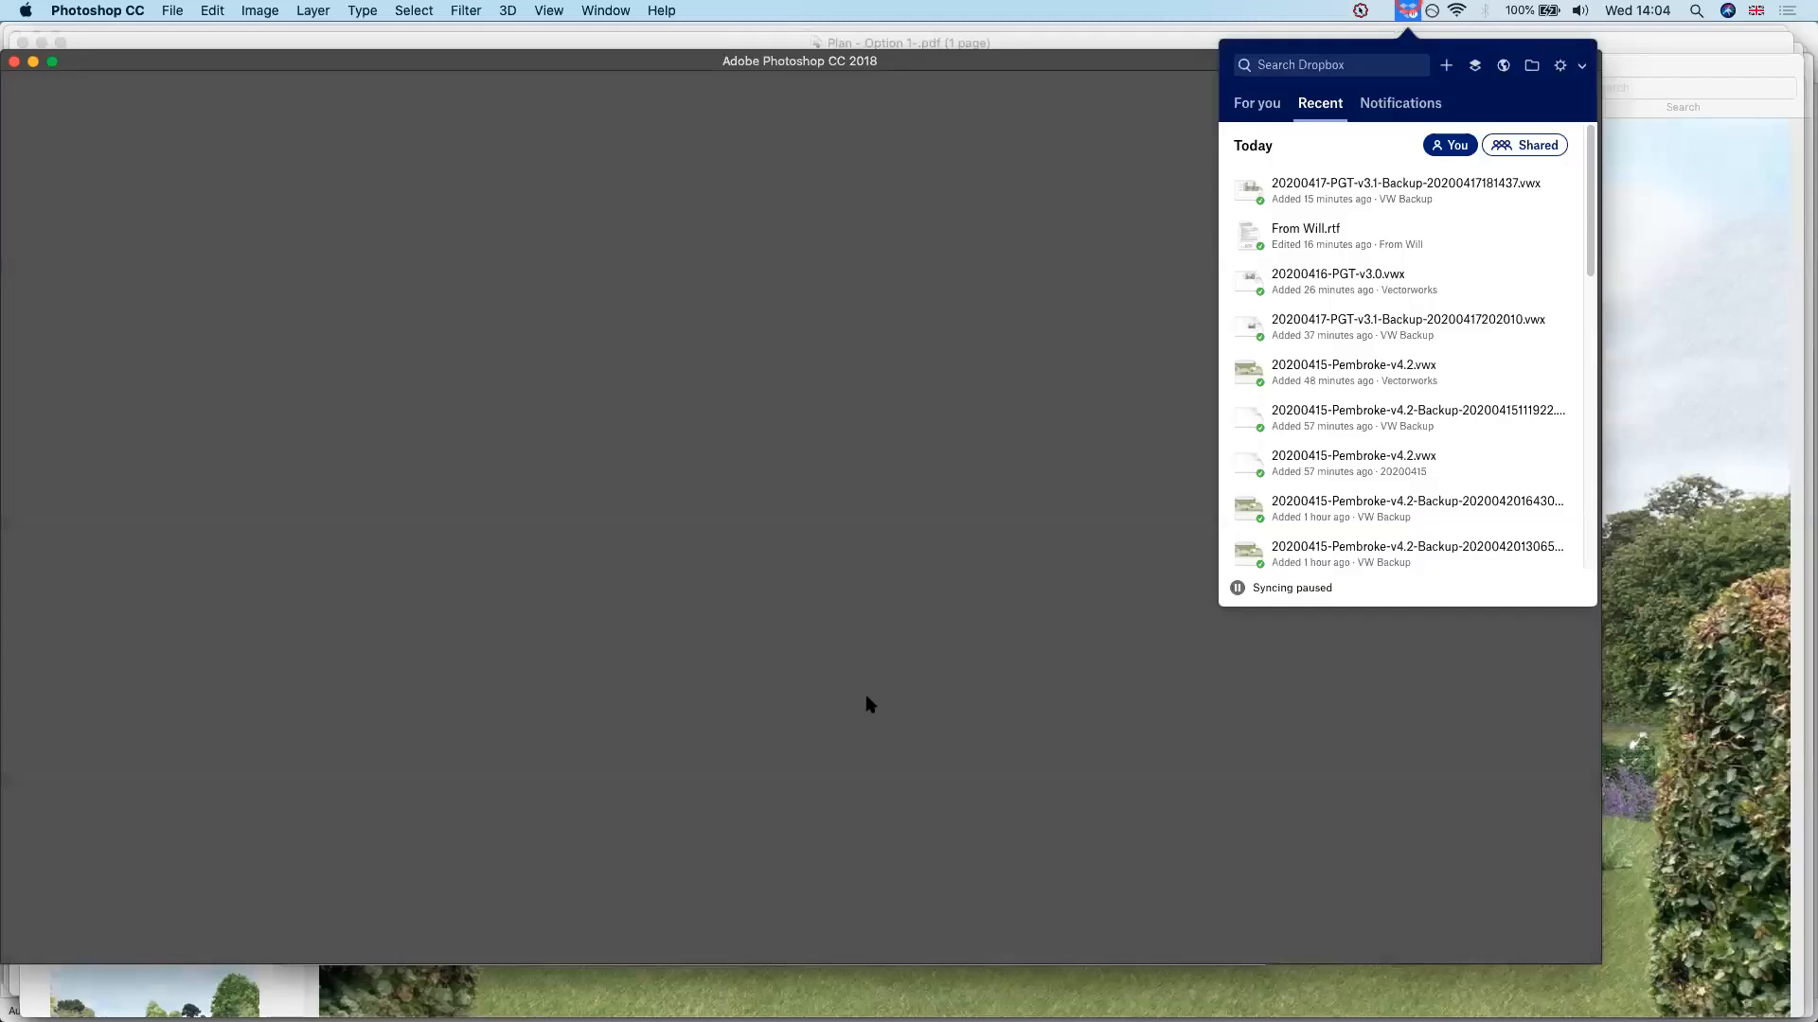
Sort Finder's PHOTOSHOP folder by kind and open Aerial - v1.0.psd in Photoshop
{"action": "key", "text": "super+Tab"}
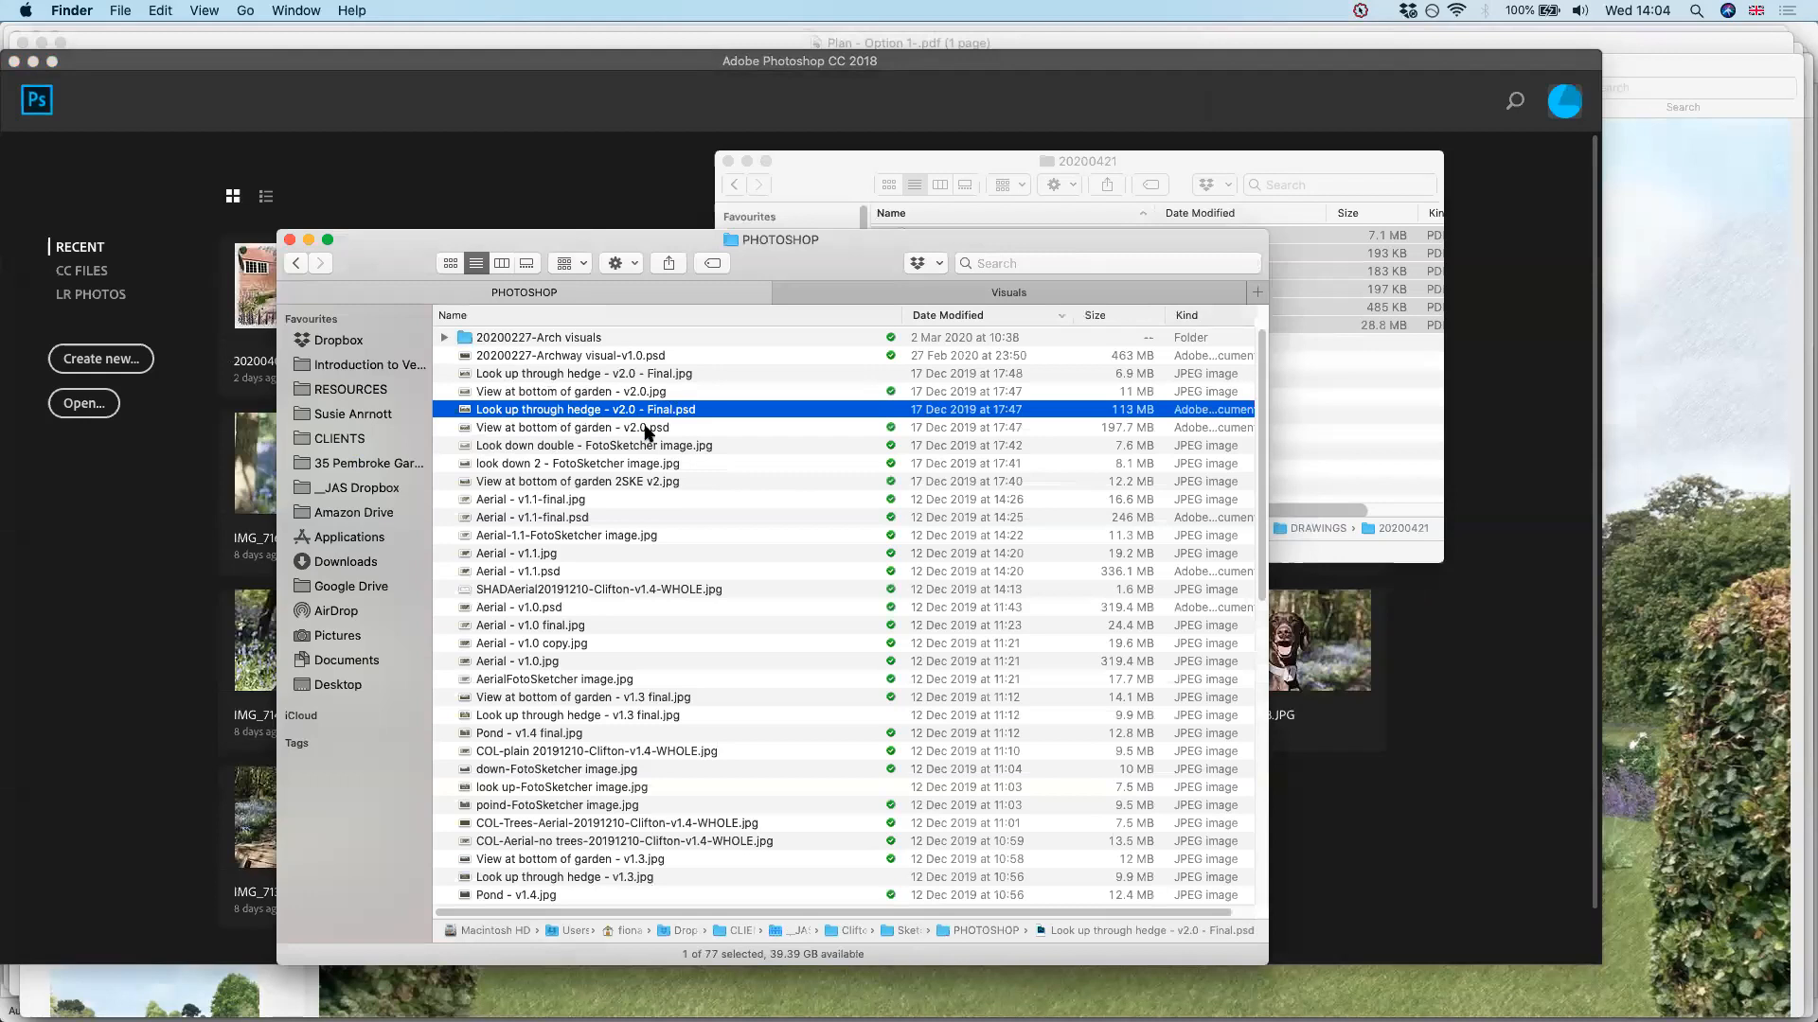
{"action": "left_click", "coordinate": [1189, 315]}
{"action": "double_click", "coordinate": [587, 374]}
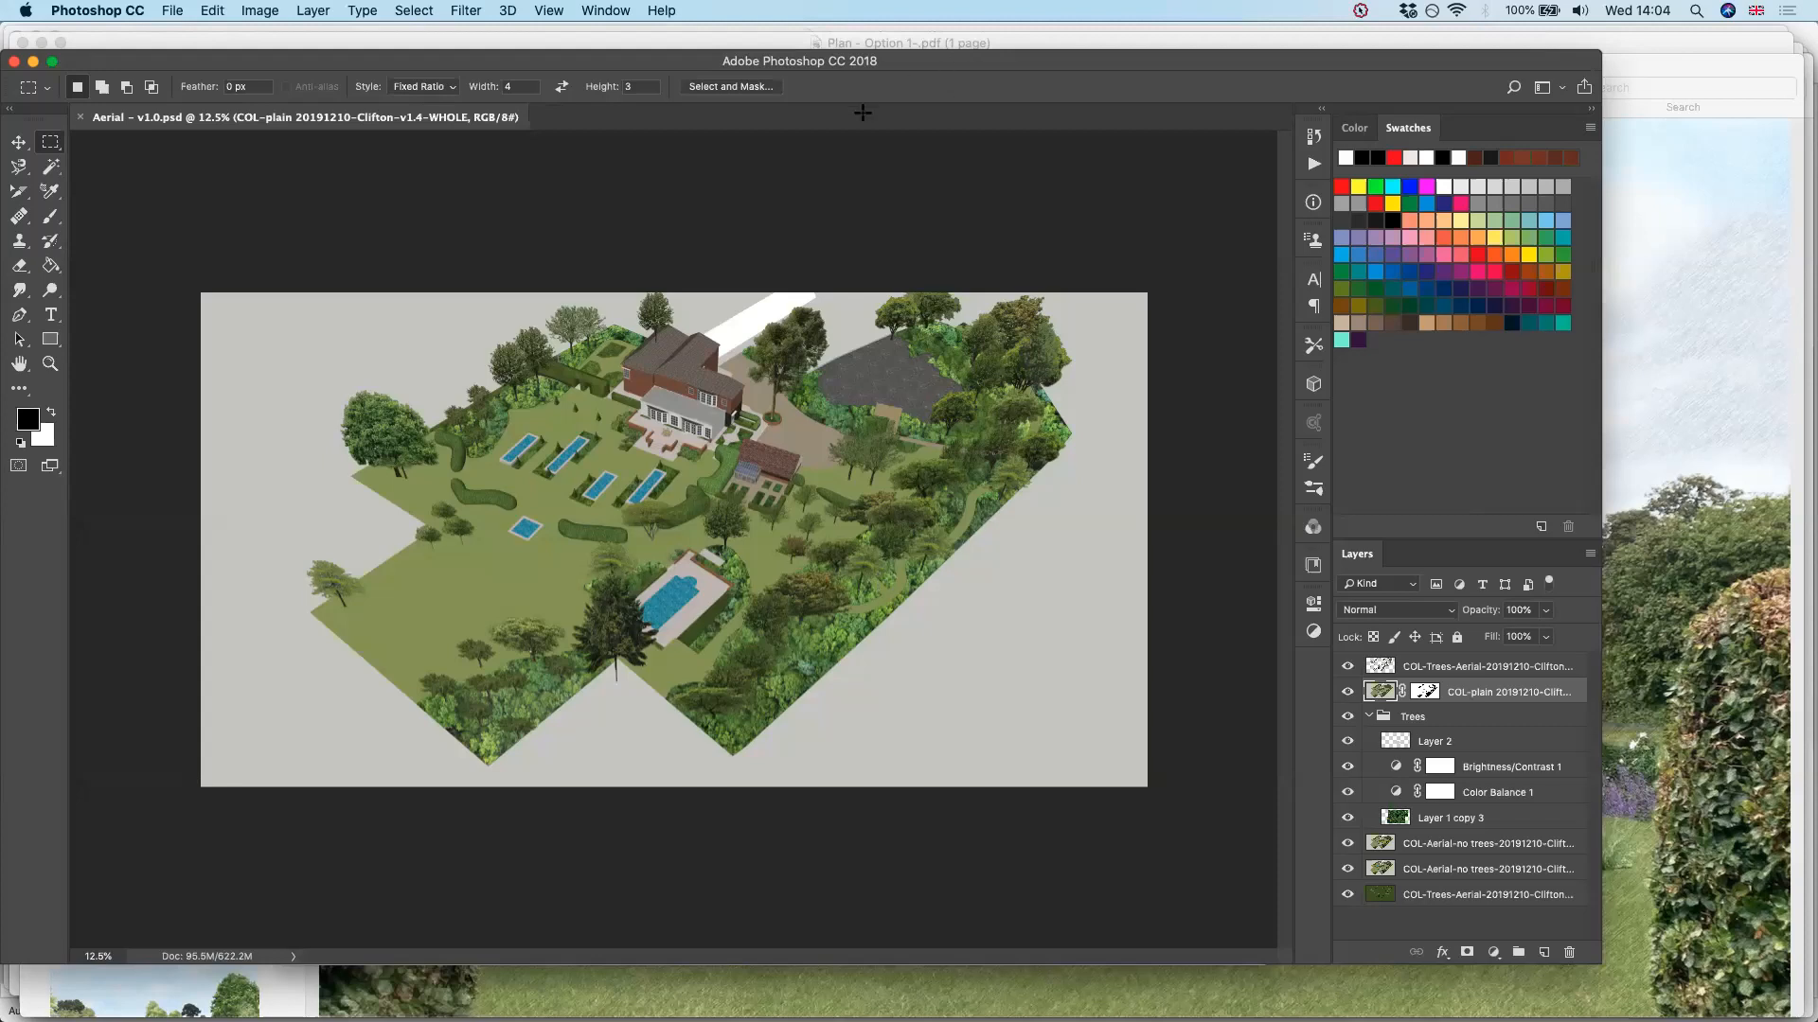
{"action": "key", "text": "super+Tab"}
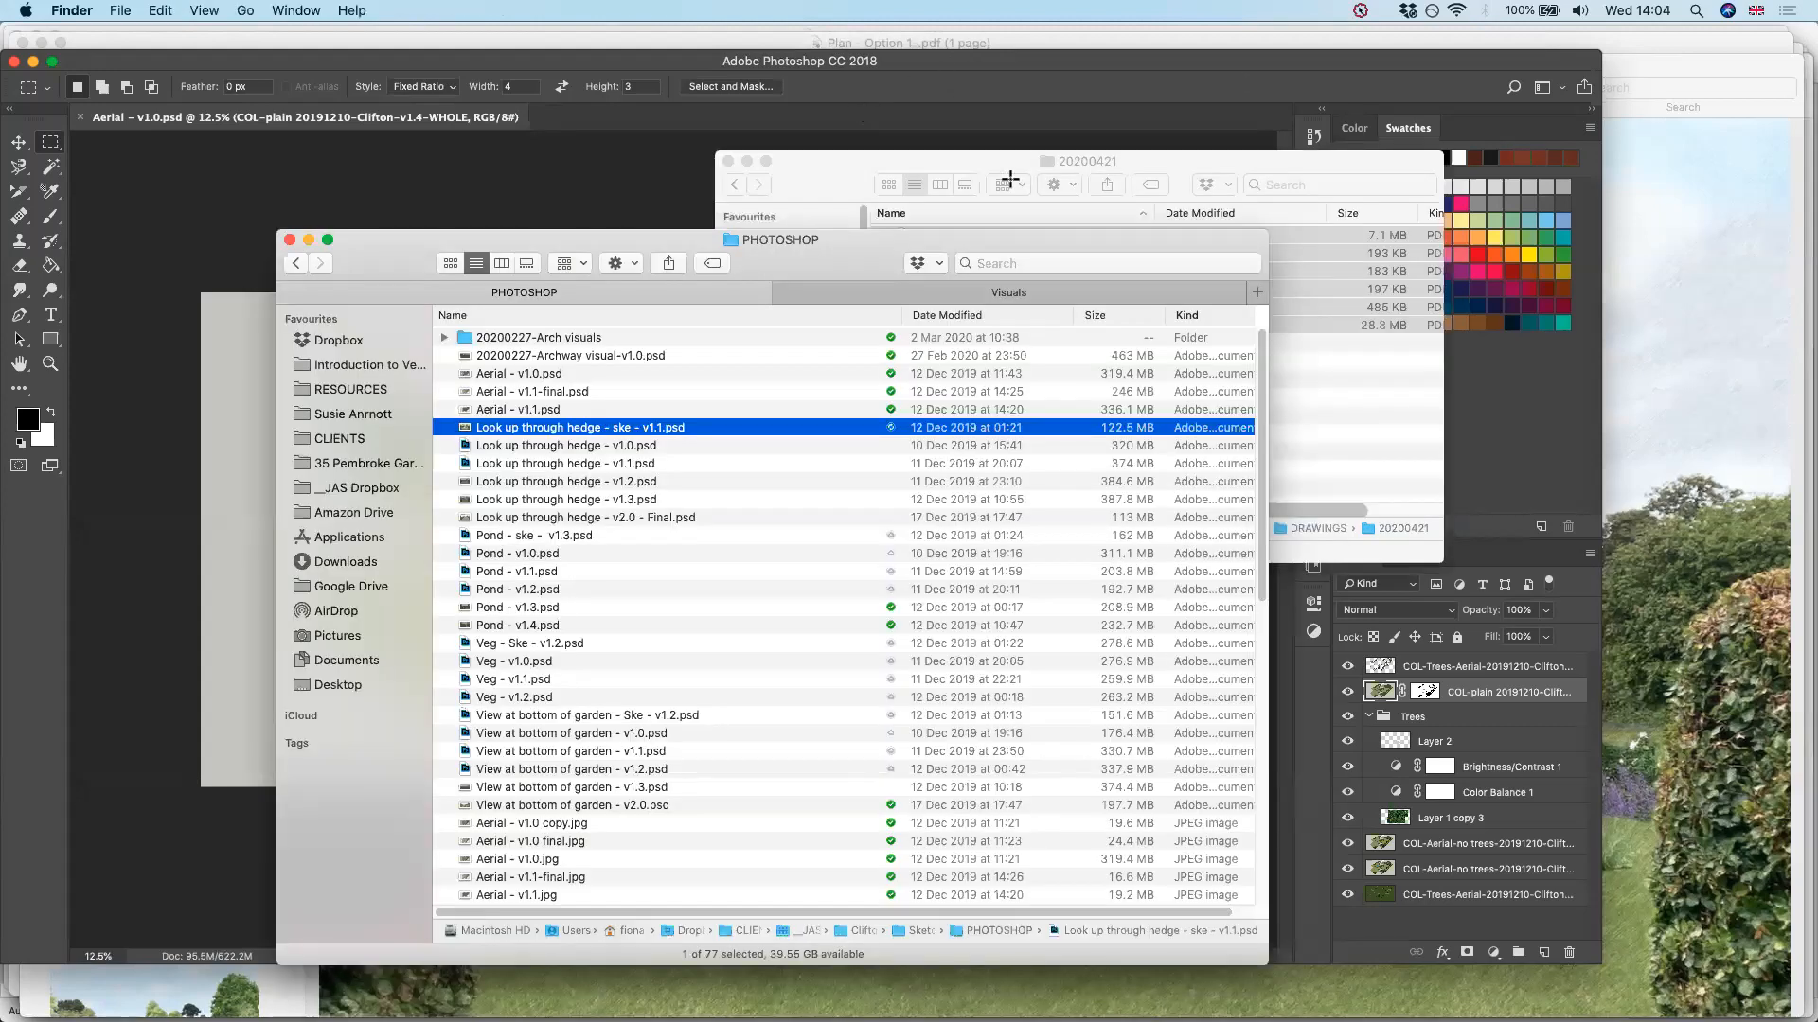
{"action": "key", "text": "super+Tab"}
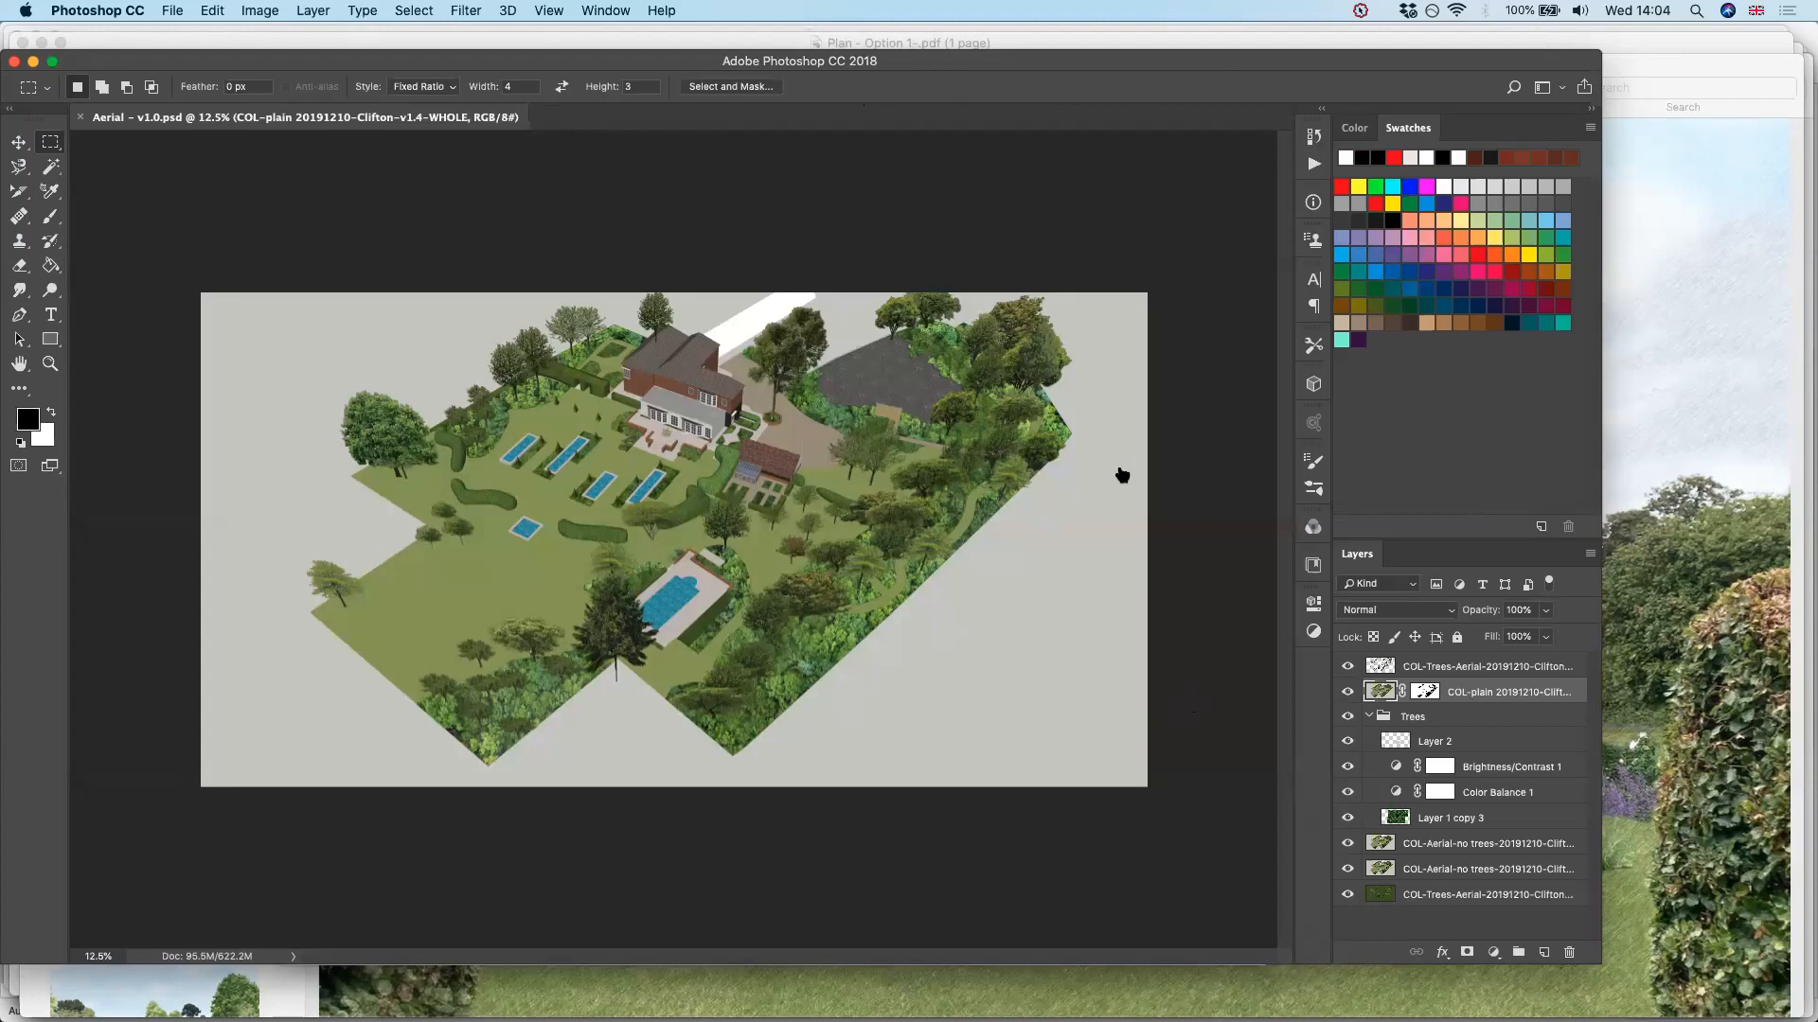
Return to Preview and view the finished visuals Pond - v1.4 final.jpg and Veg - Final - v1.2.jpg
{"action": "mouse_move", "coordinate": [542, 964]}
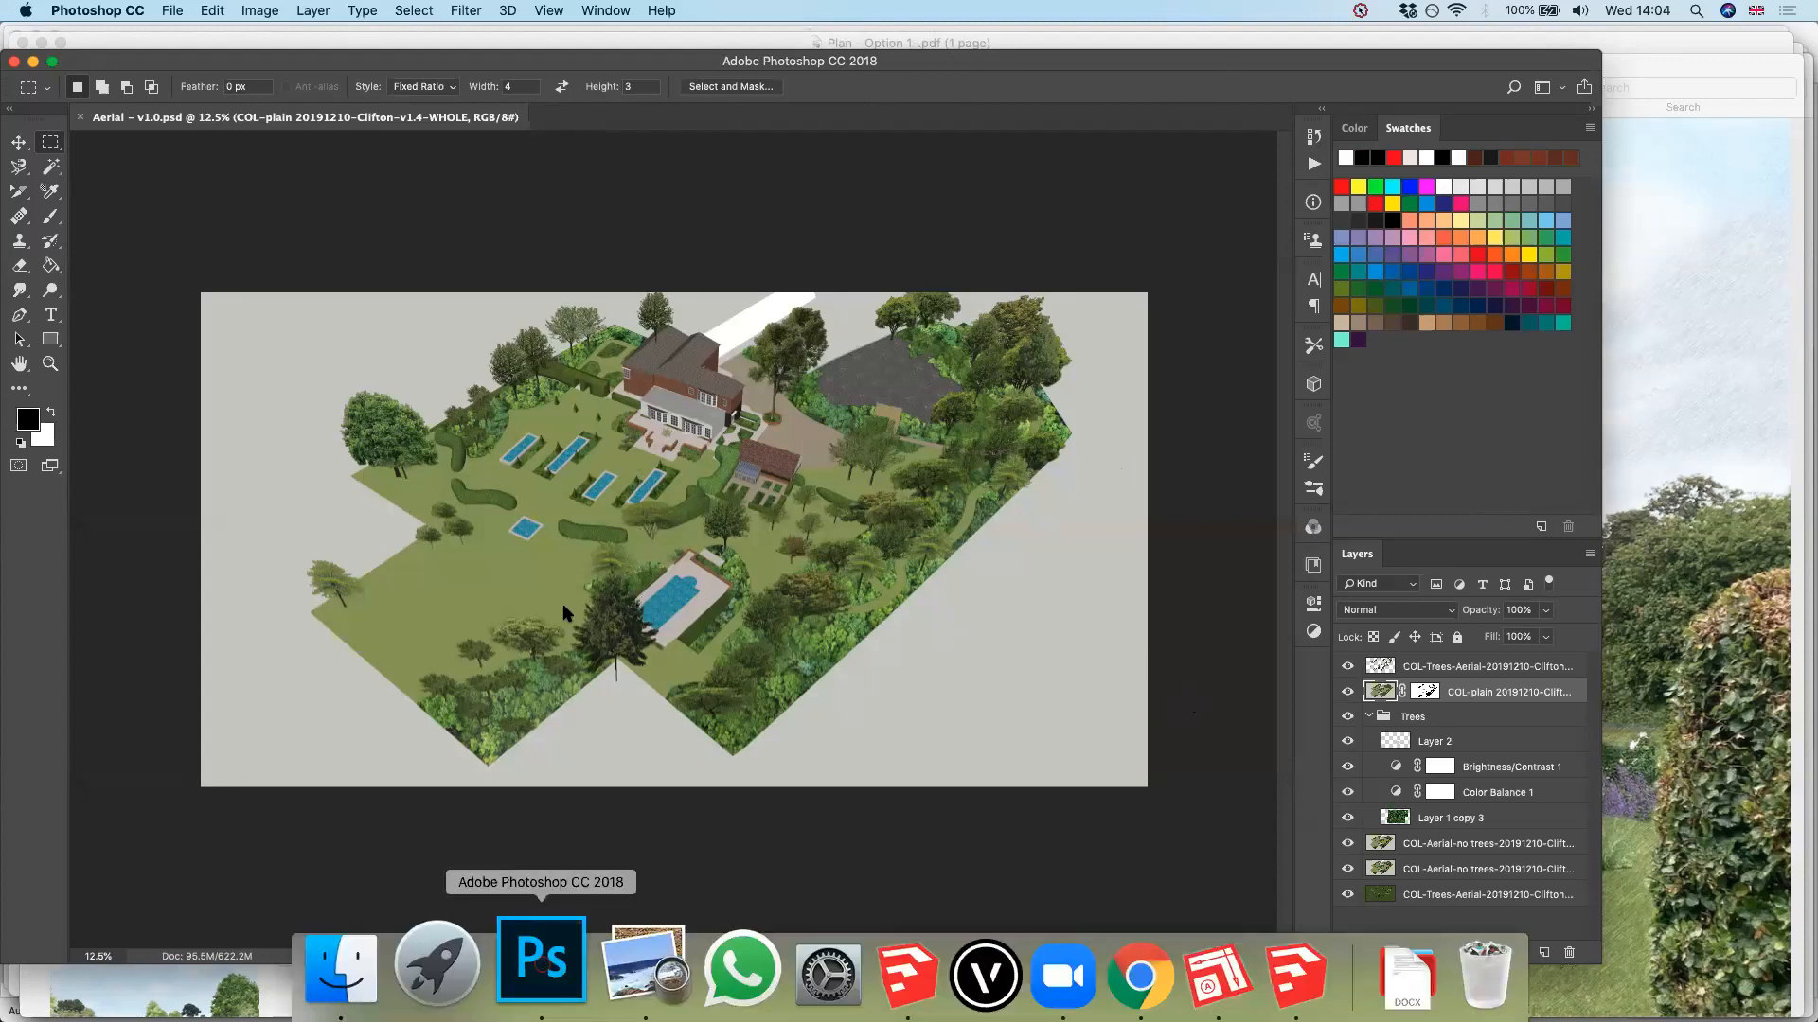
{"action": "key", "text": "super+h"}
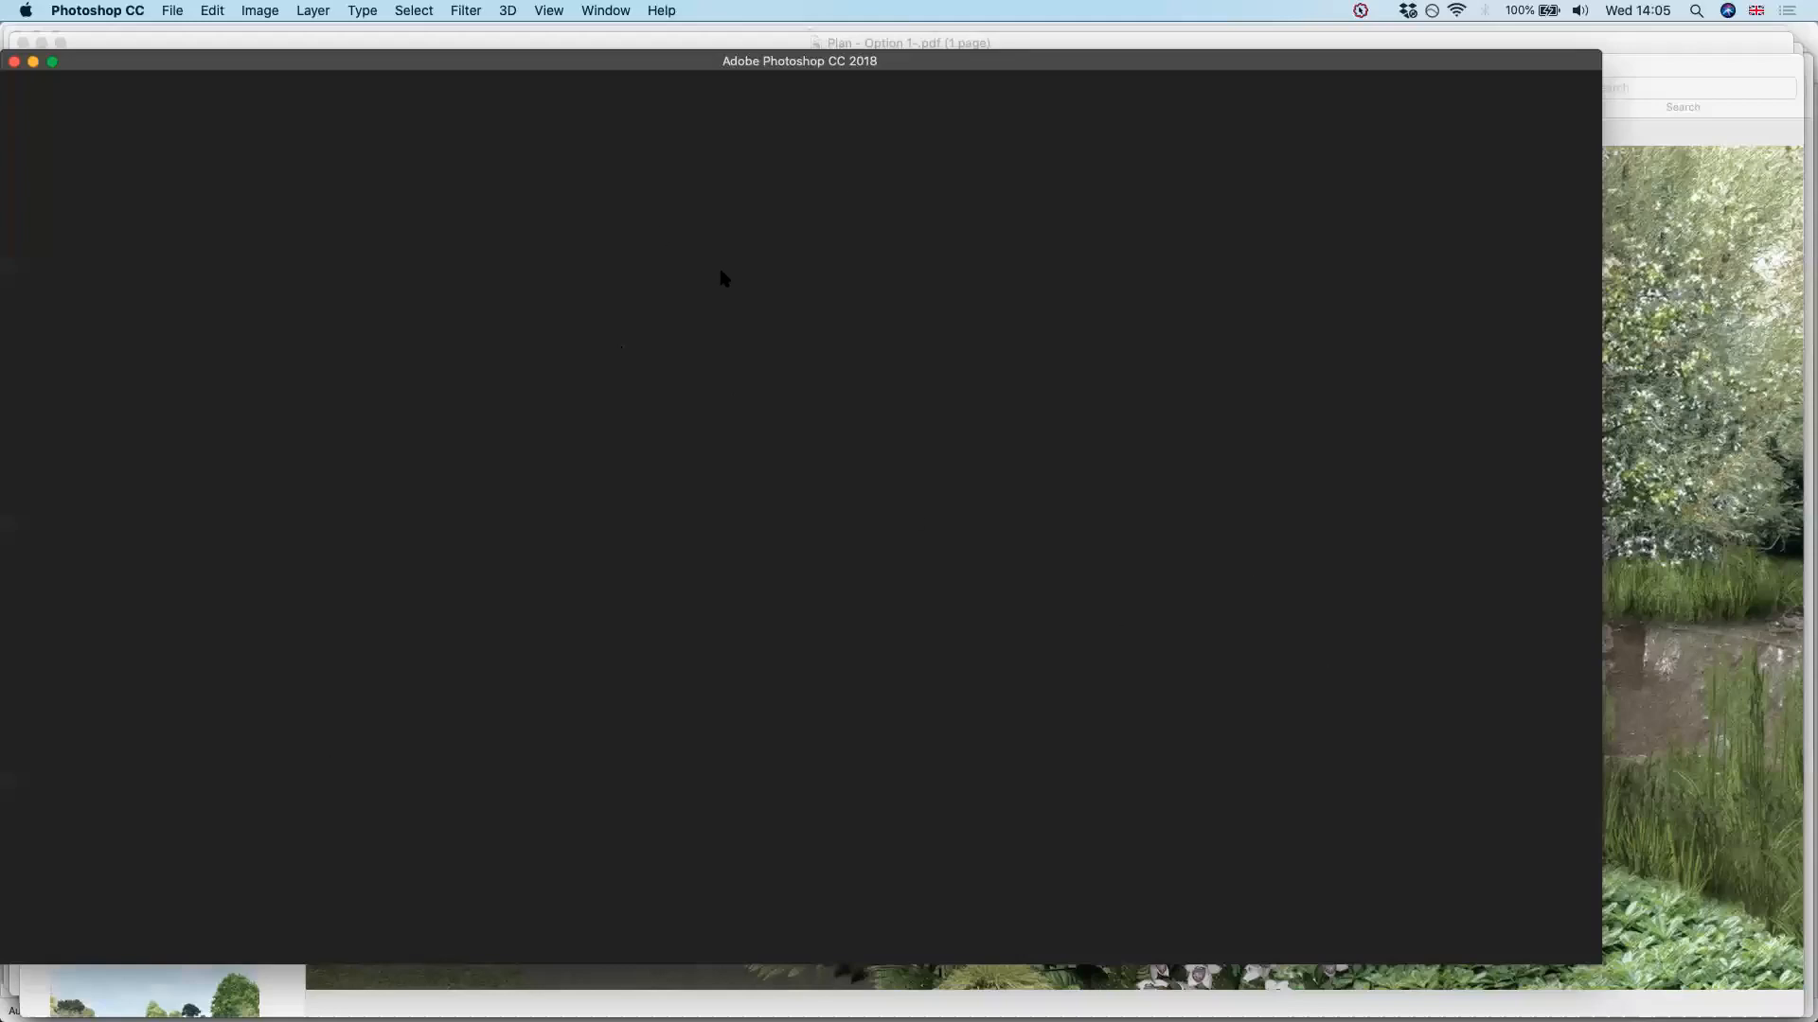
{"action": "key", "text": "super+Tab"}
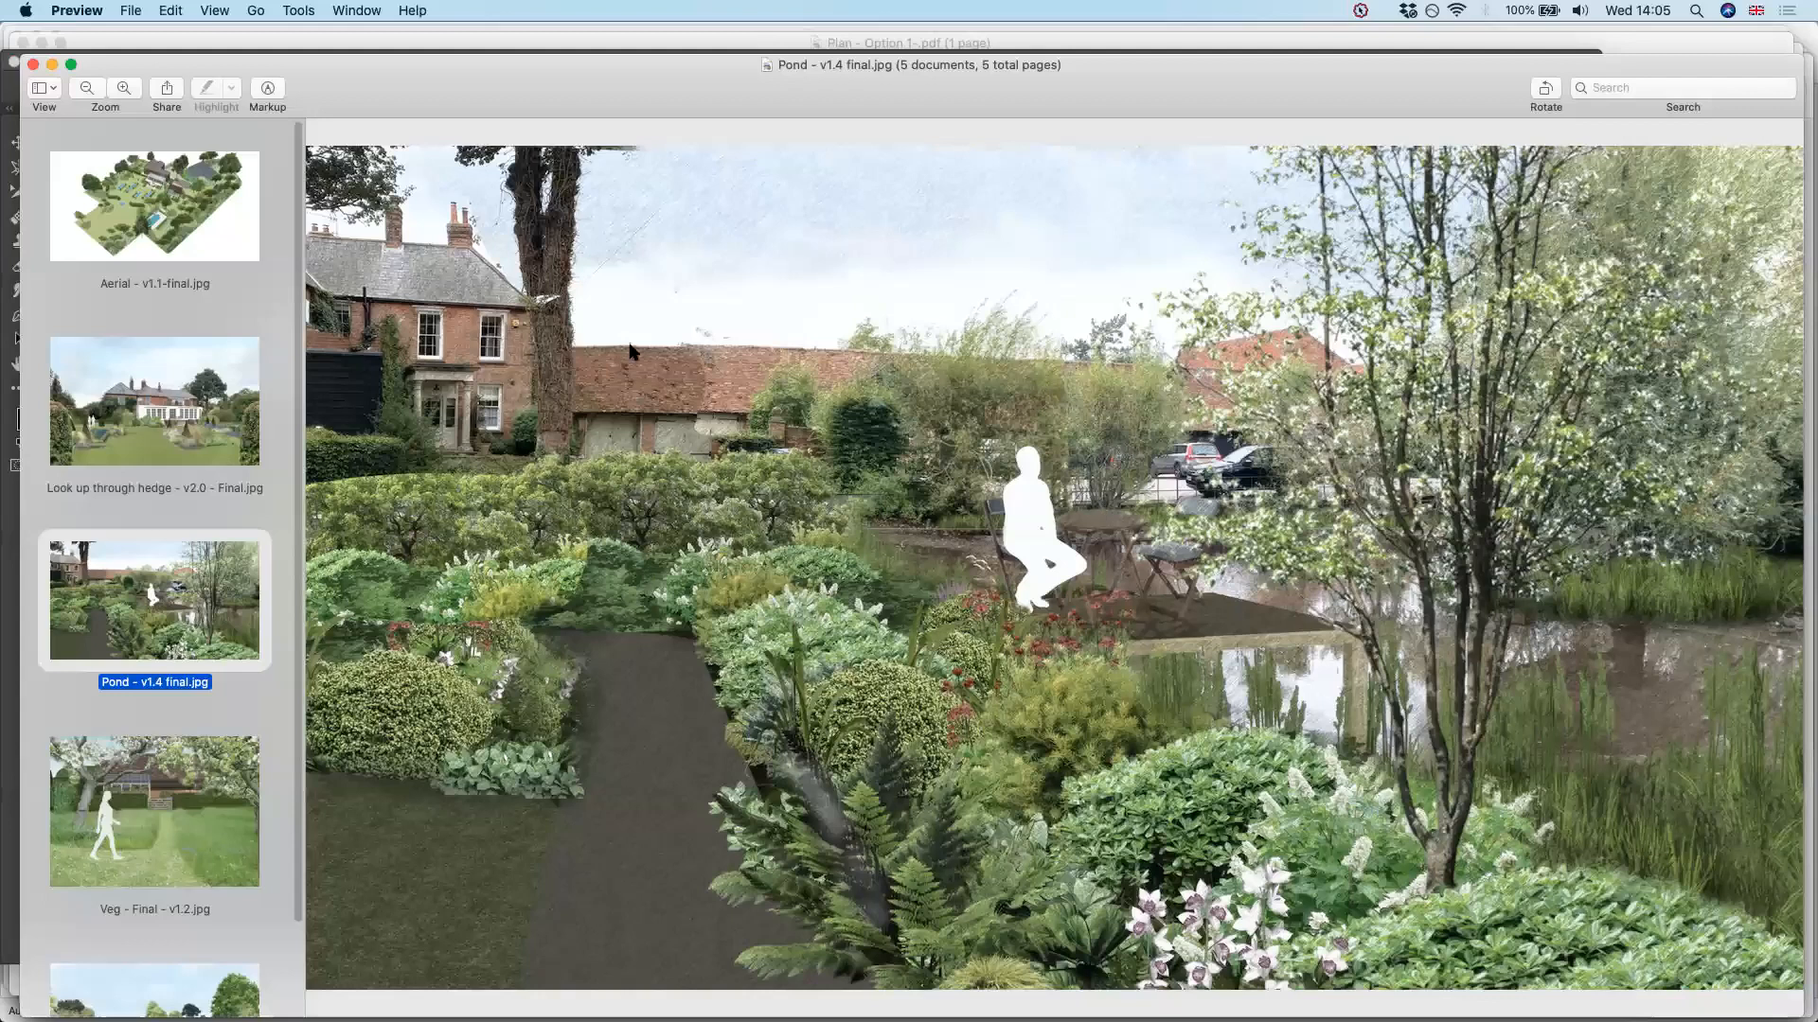
{"action": "key", "text": "Down"}
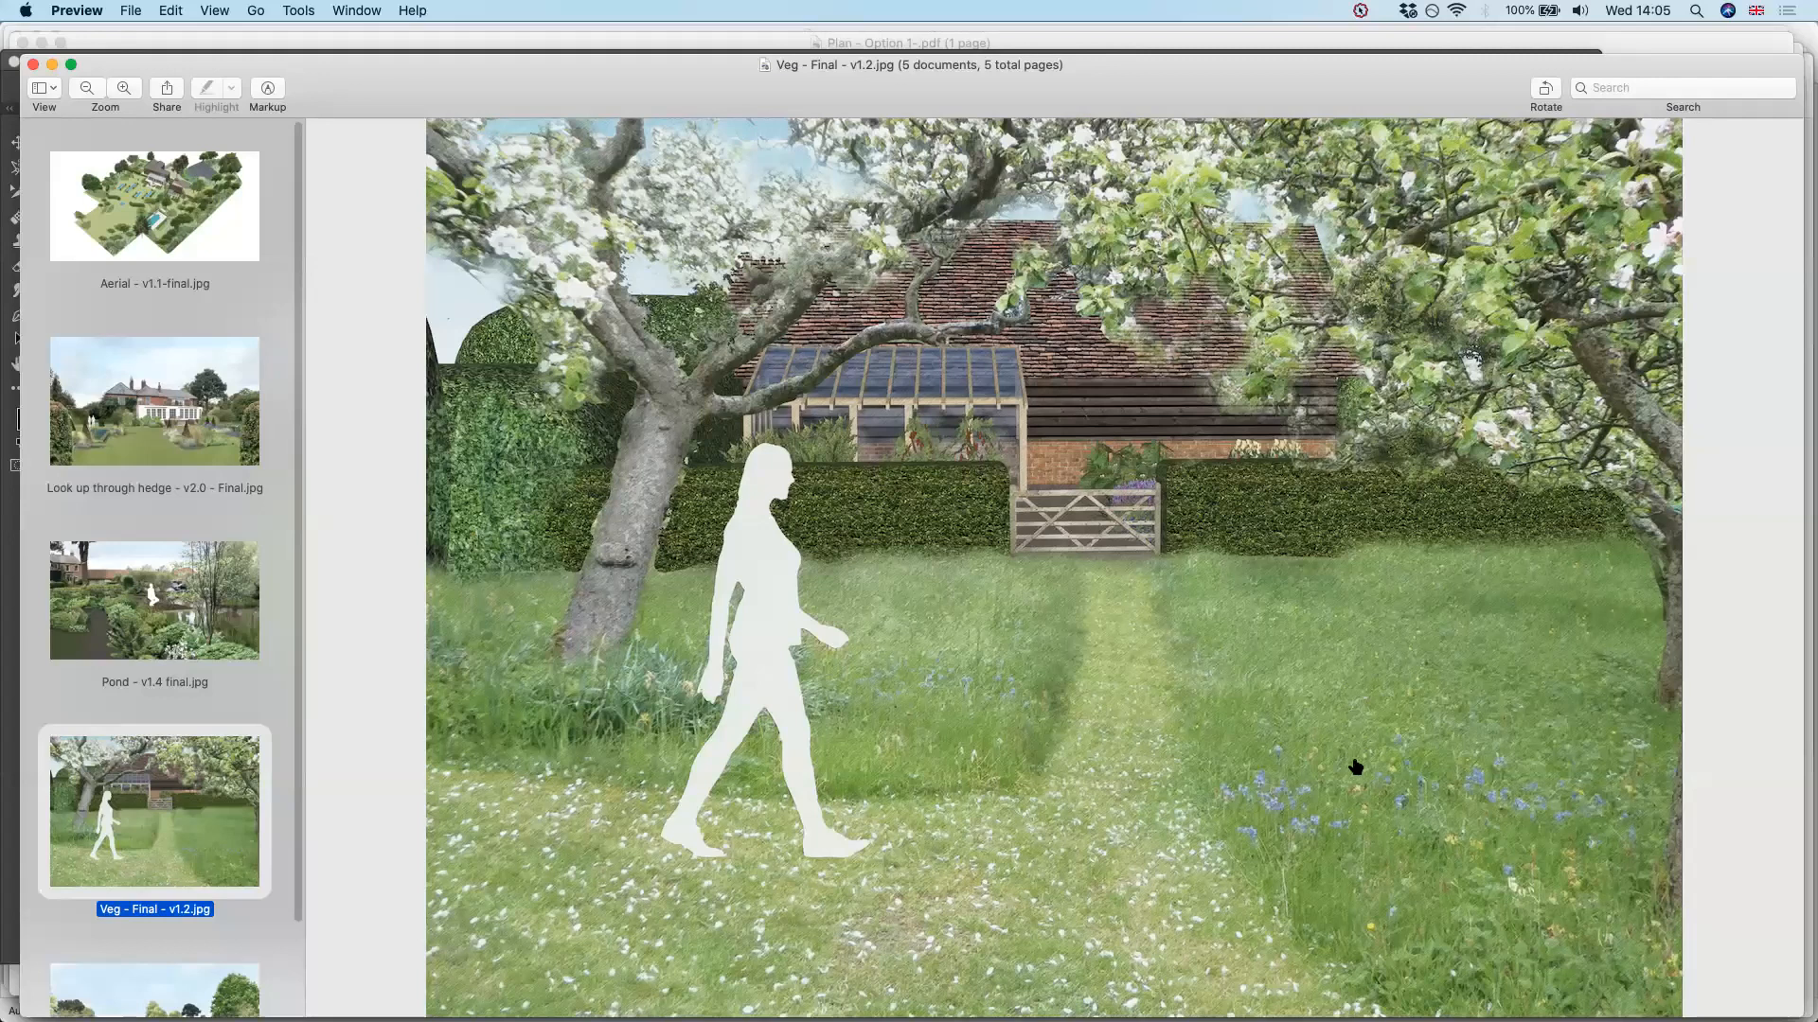
In Photoshop, toggle the layers of Pond - v1.4.psd, leaving Layer 5, Layer 6, both COL-Pond1 layers and the cut out tree layer shown
{"action": "key", "text": "super+Tab"}
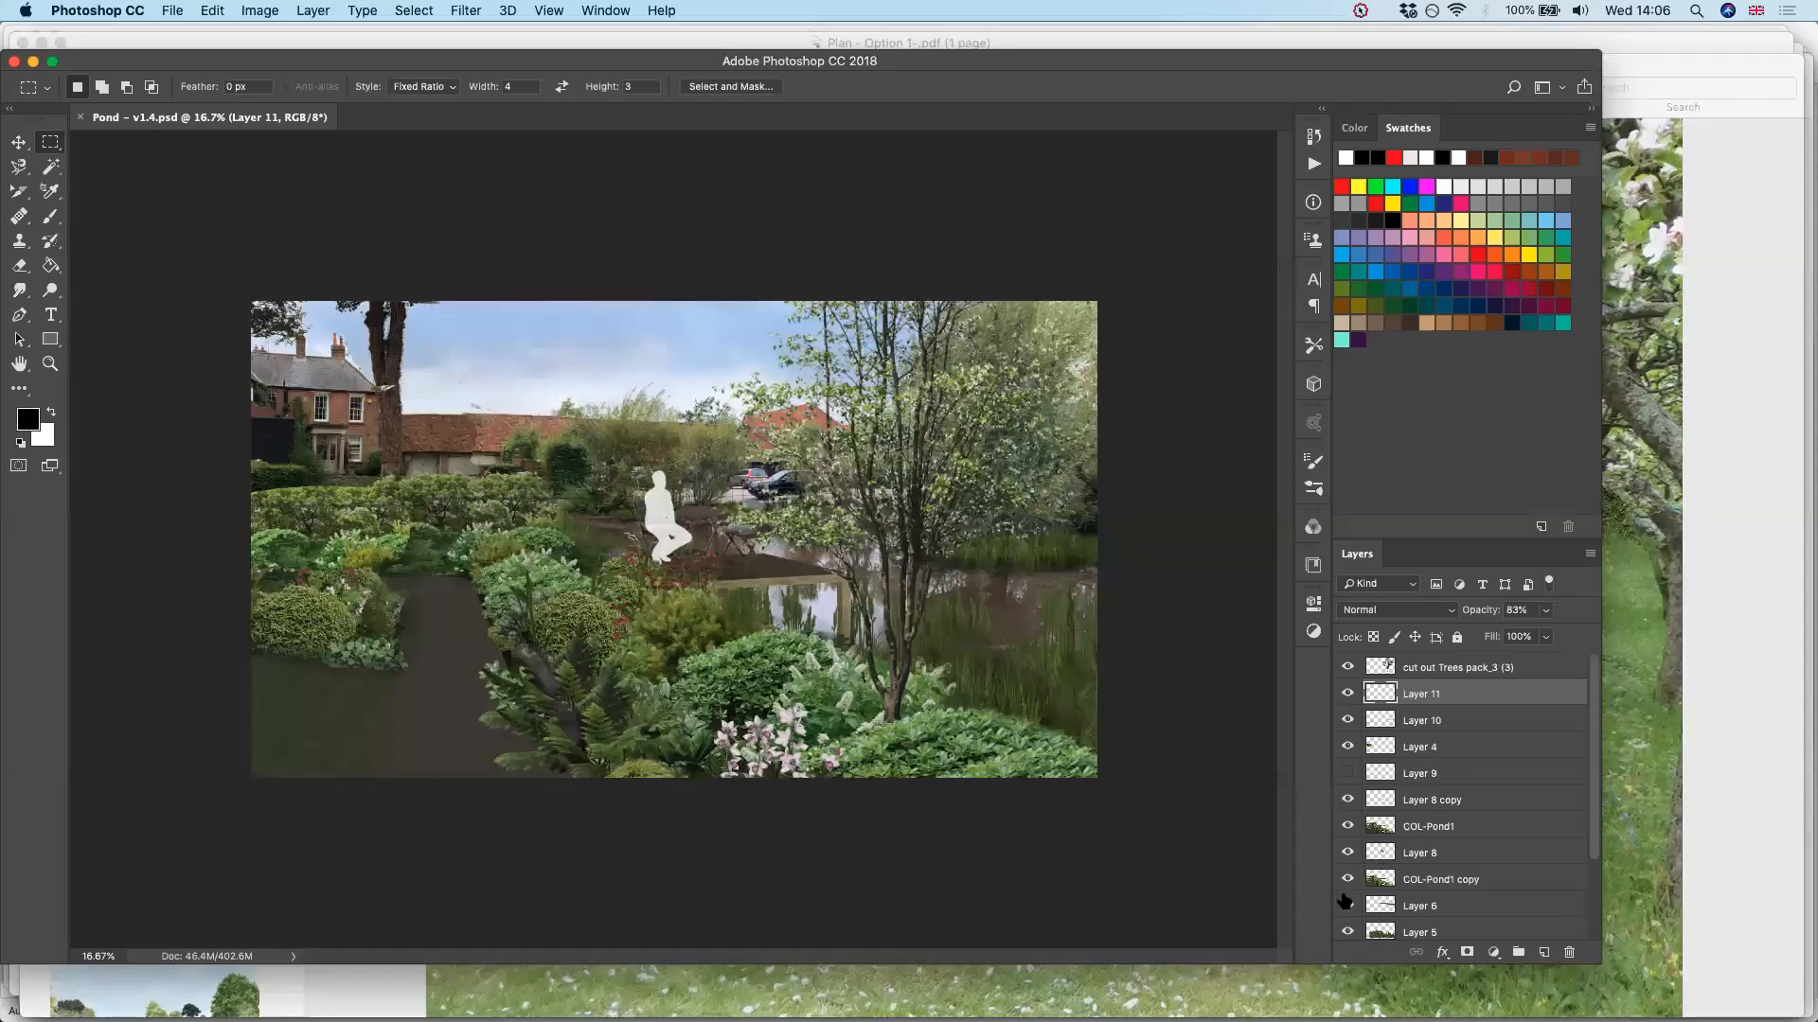
{"action": "left_click", "coordinate": [1349, 926], "text": "alt"}
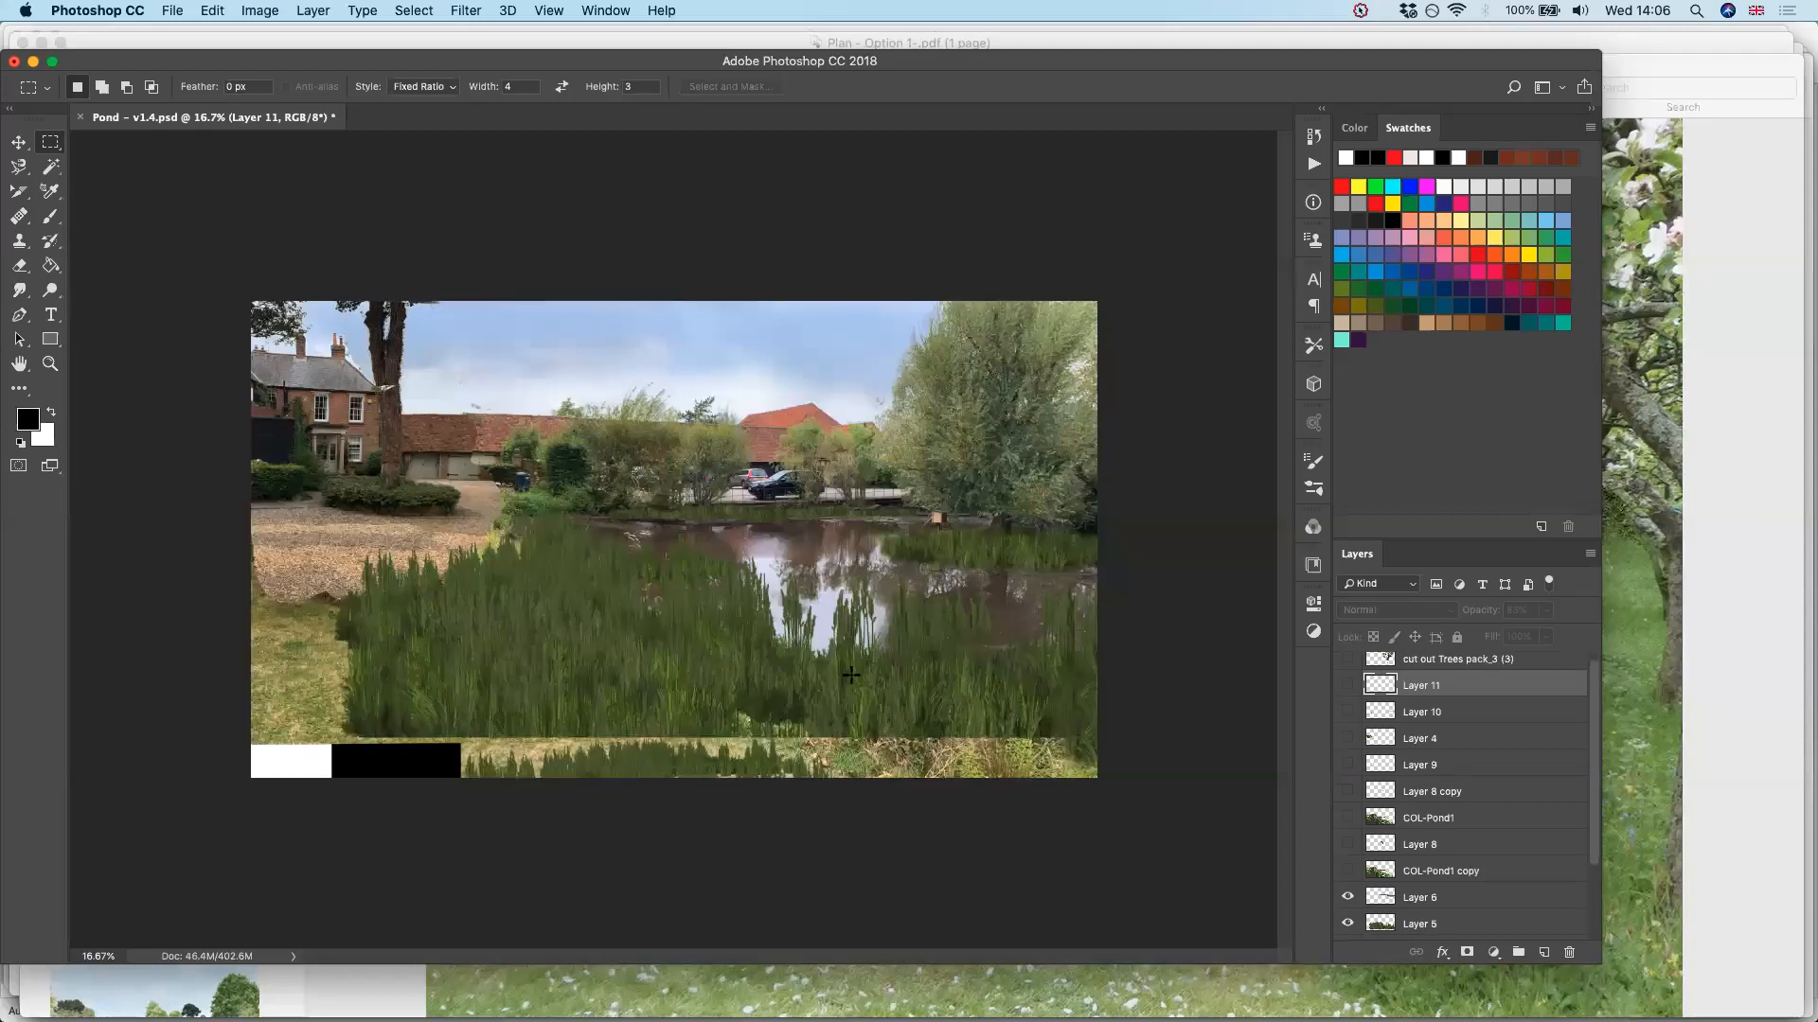
{"action": "key", "text": "super+z"}
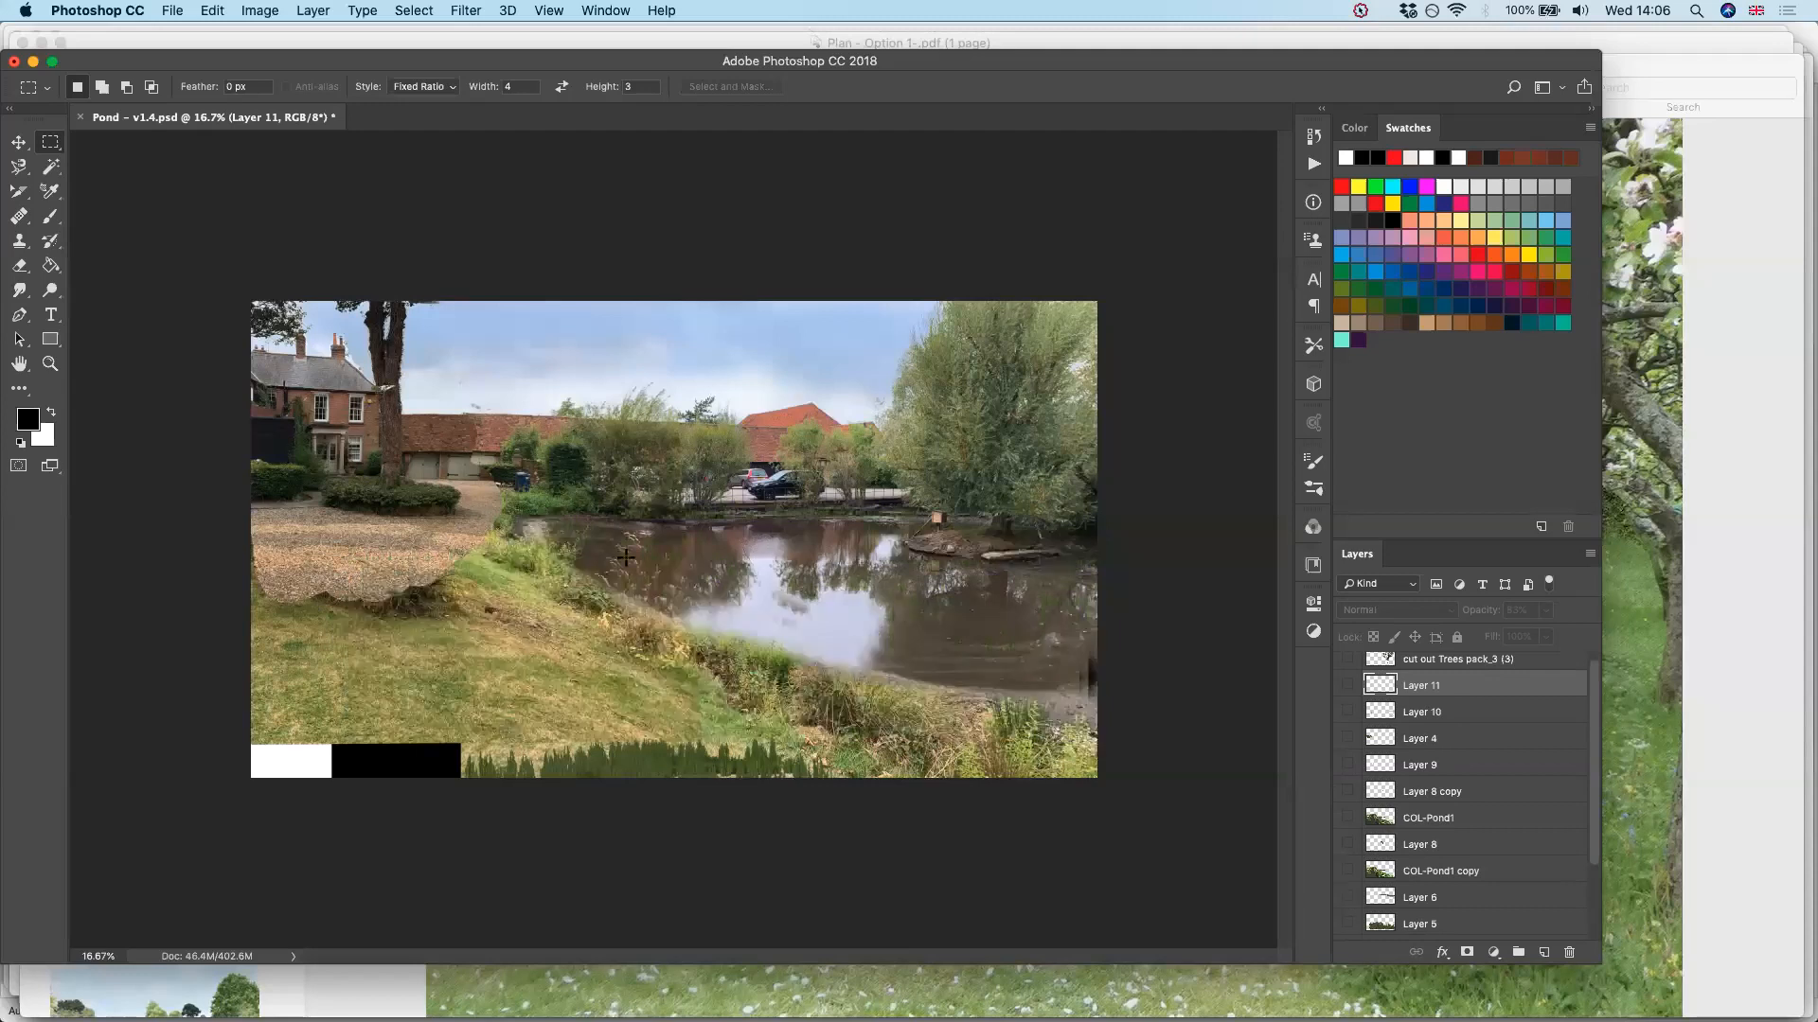
{"action": "left_click", "coordinate": [1347, 900]}
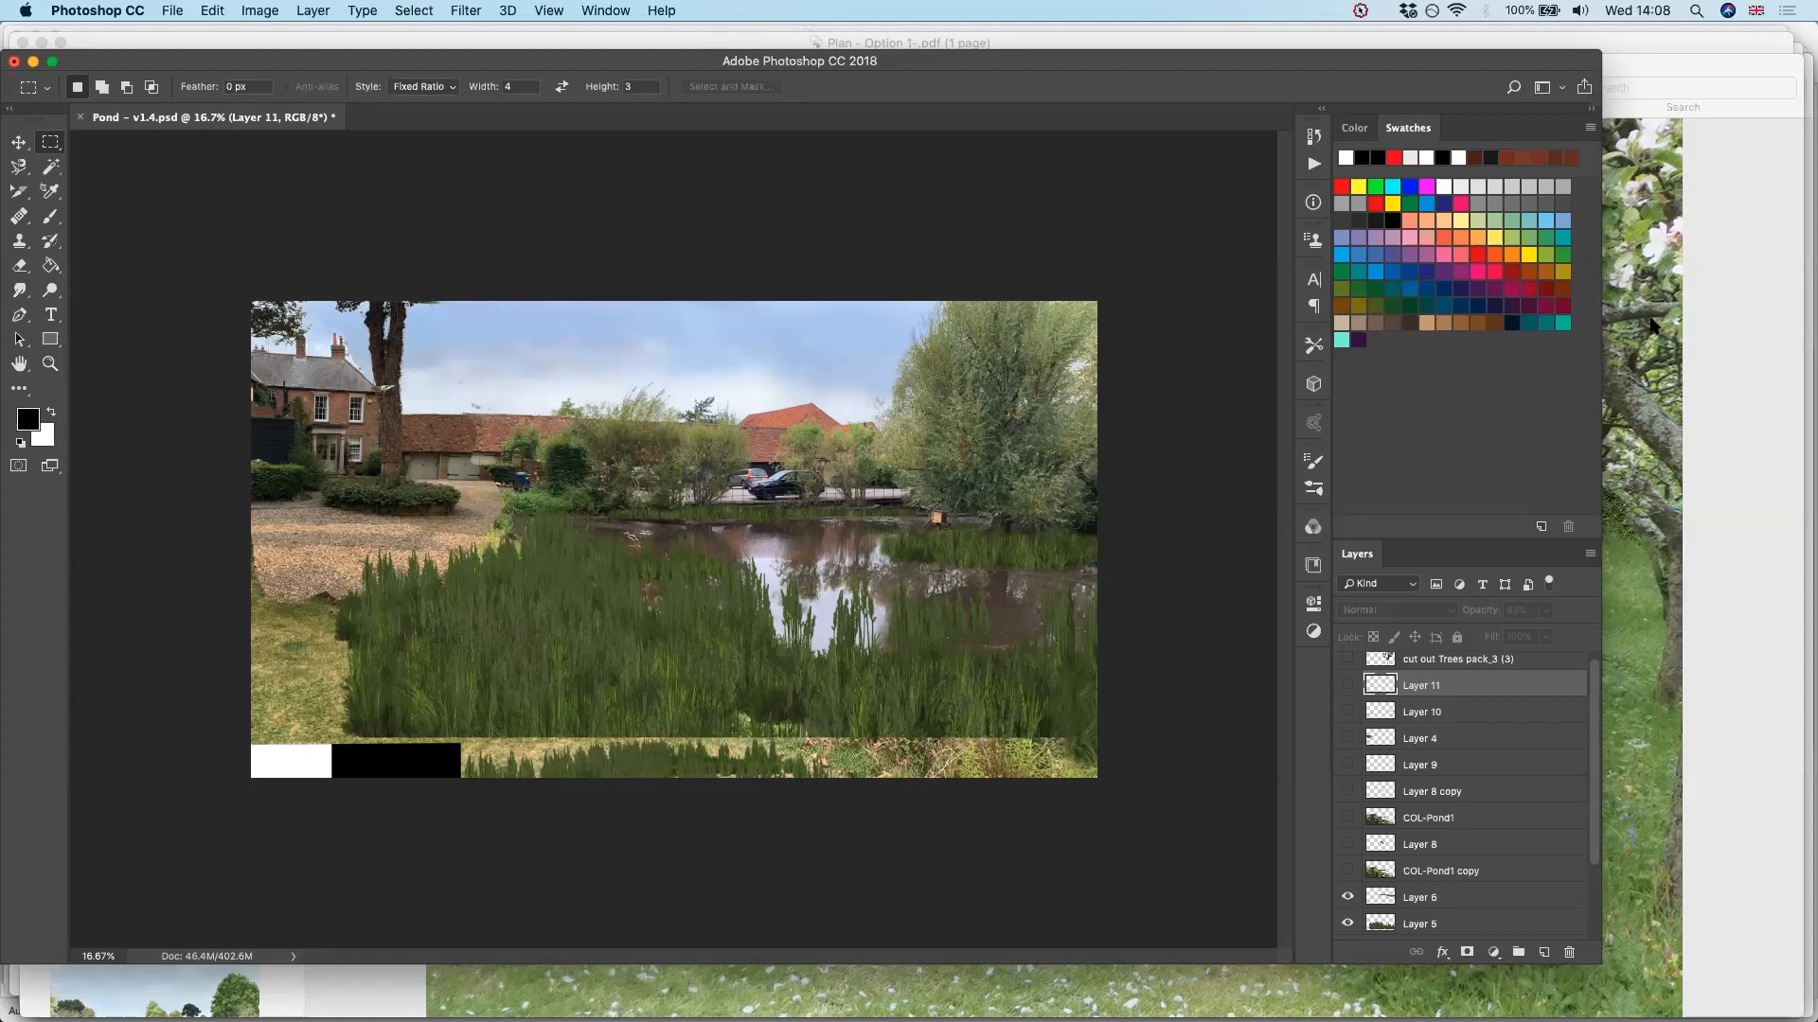
{"action": "left_click", "coordinate": [1346, 871]}
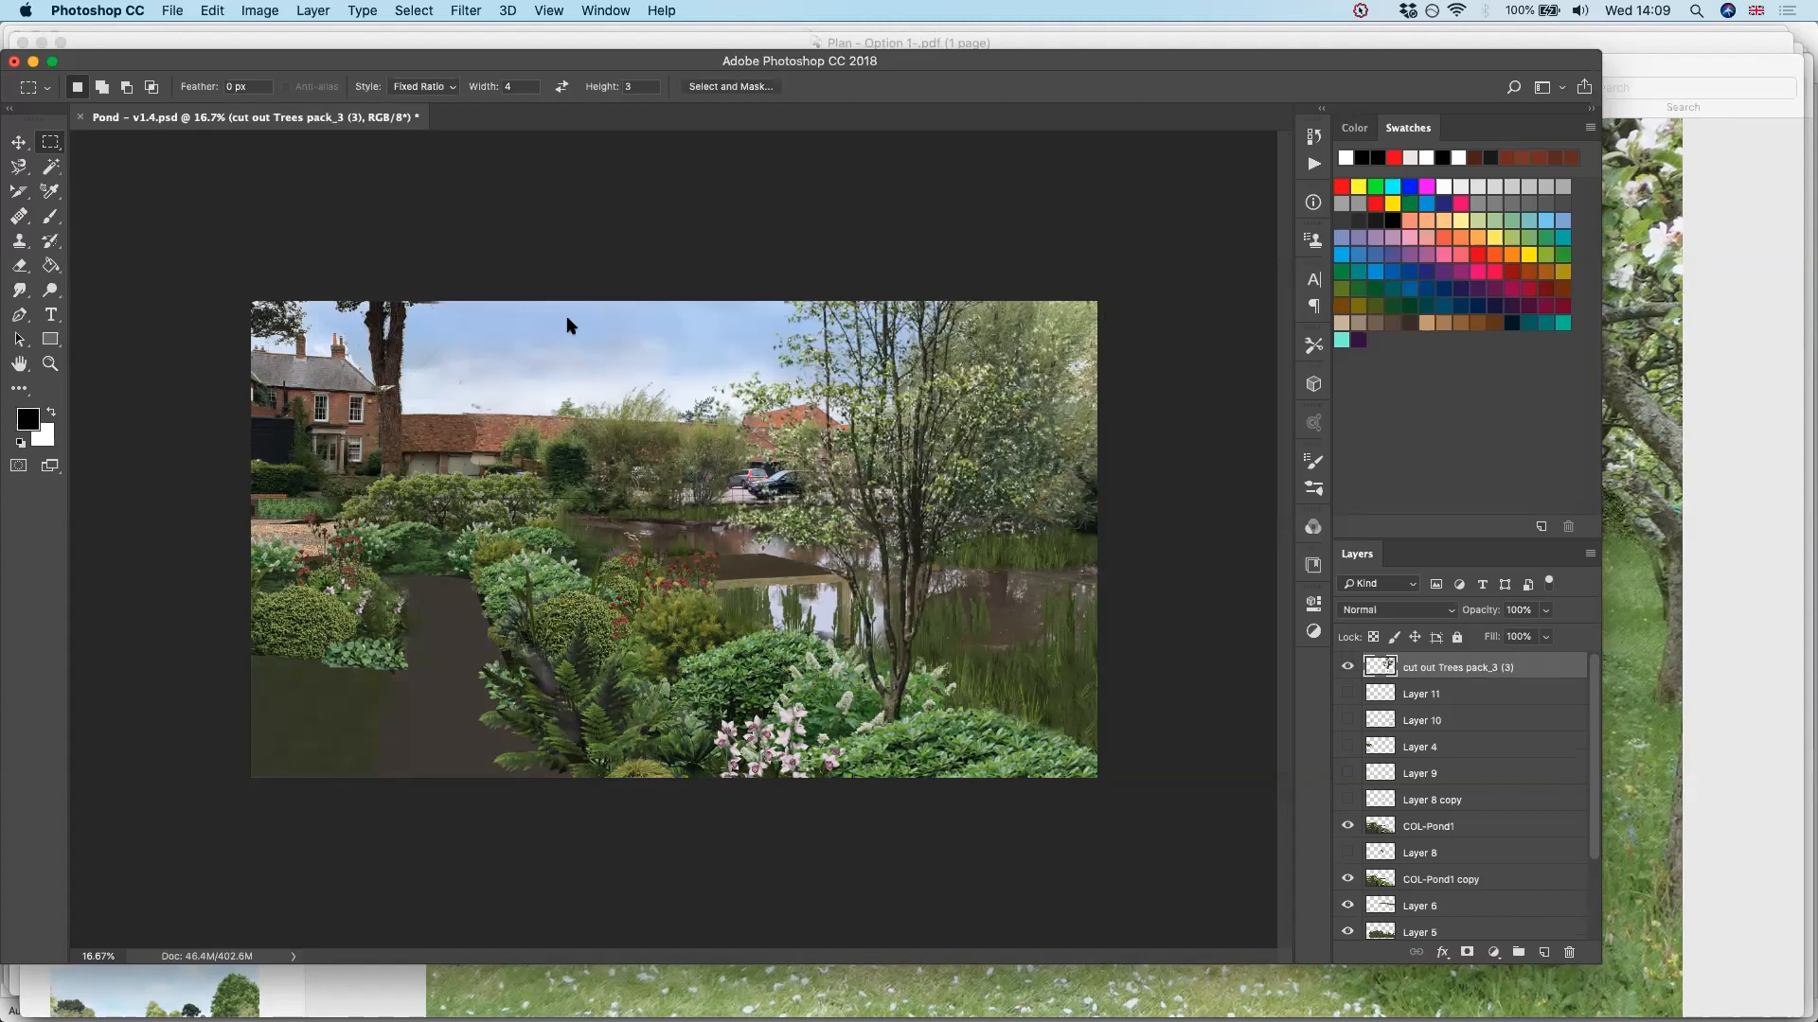
Switch to Finder, find the Transparent PNGs plant library and open its Perennials folder
{"action": "key", "text": "super+Tab"}
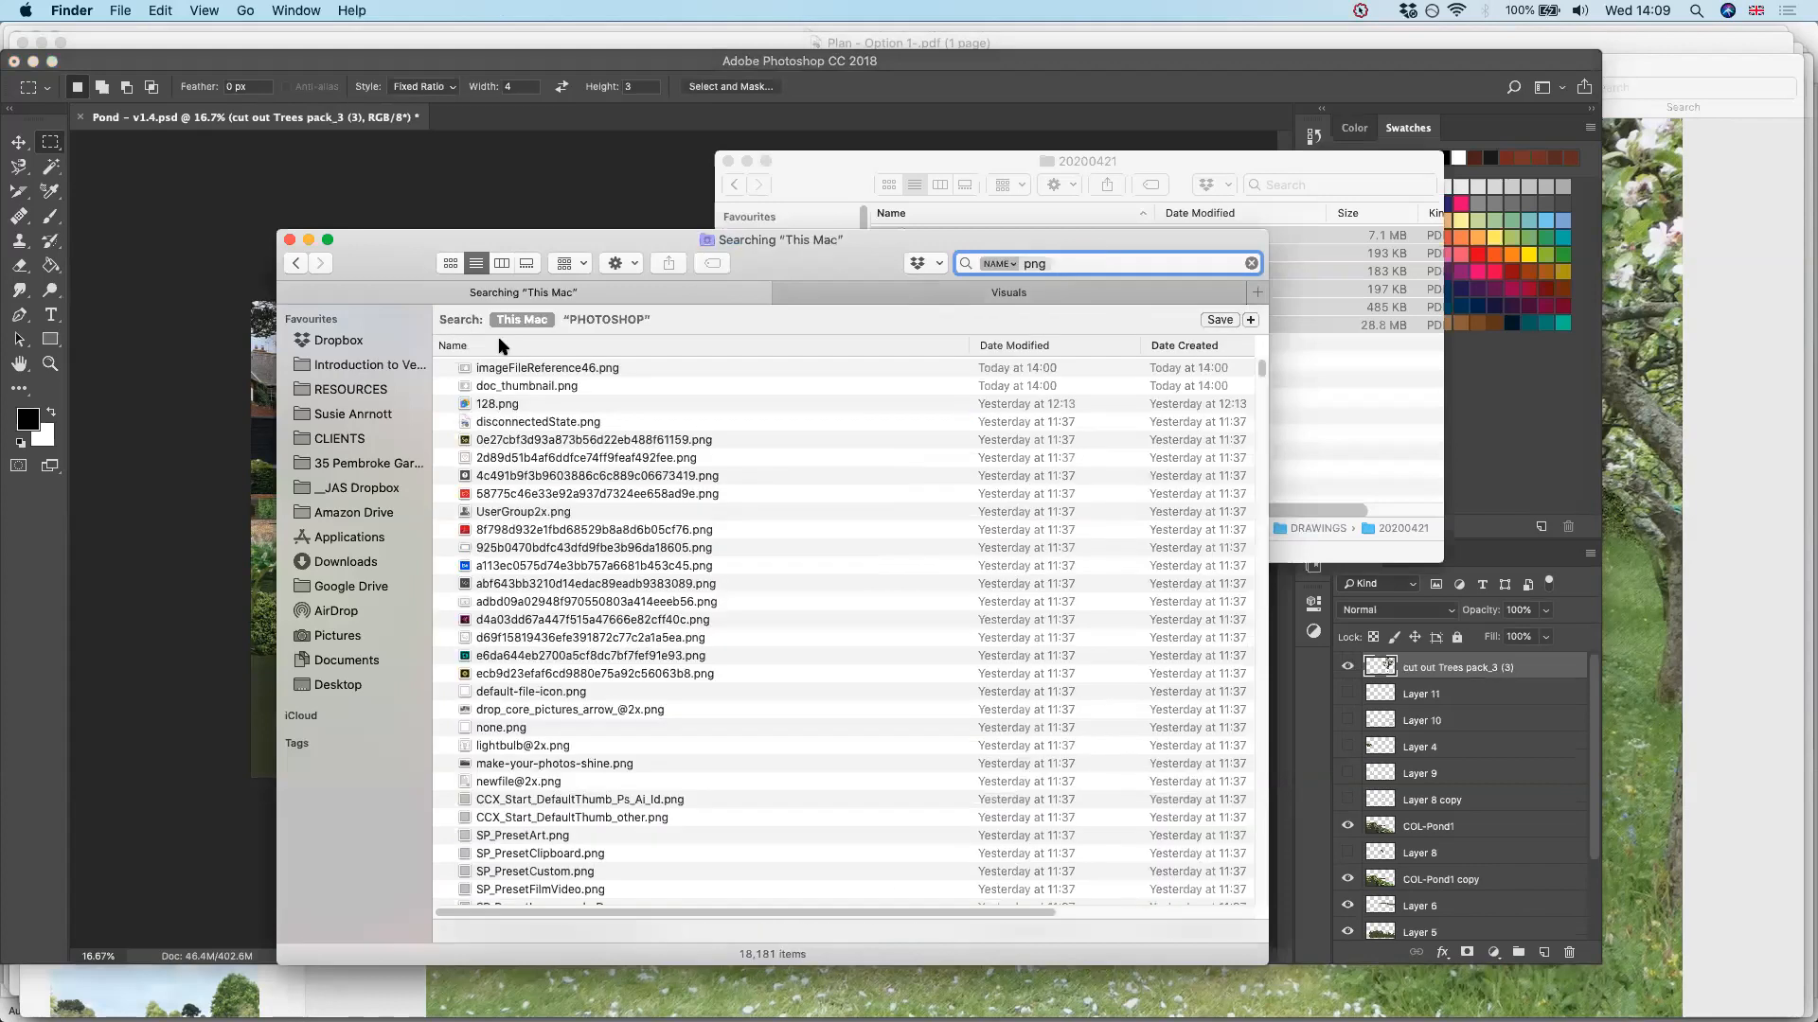
{"action": "double_click", "coordinate": [498, 337]}
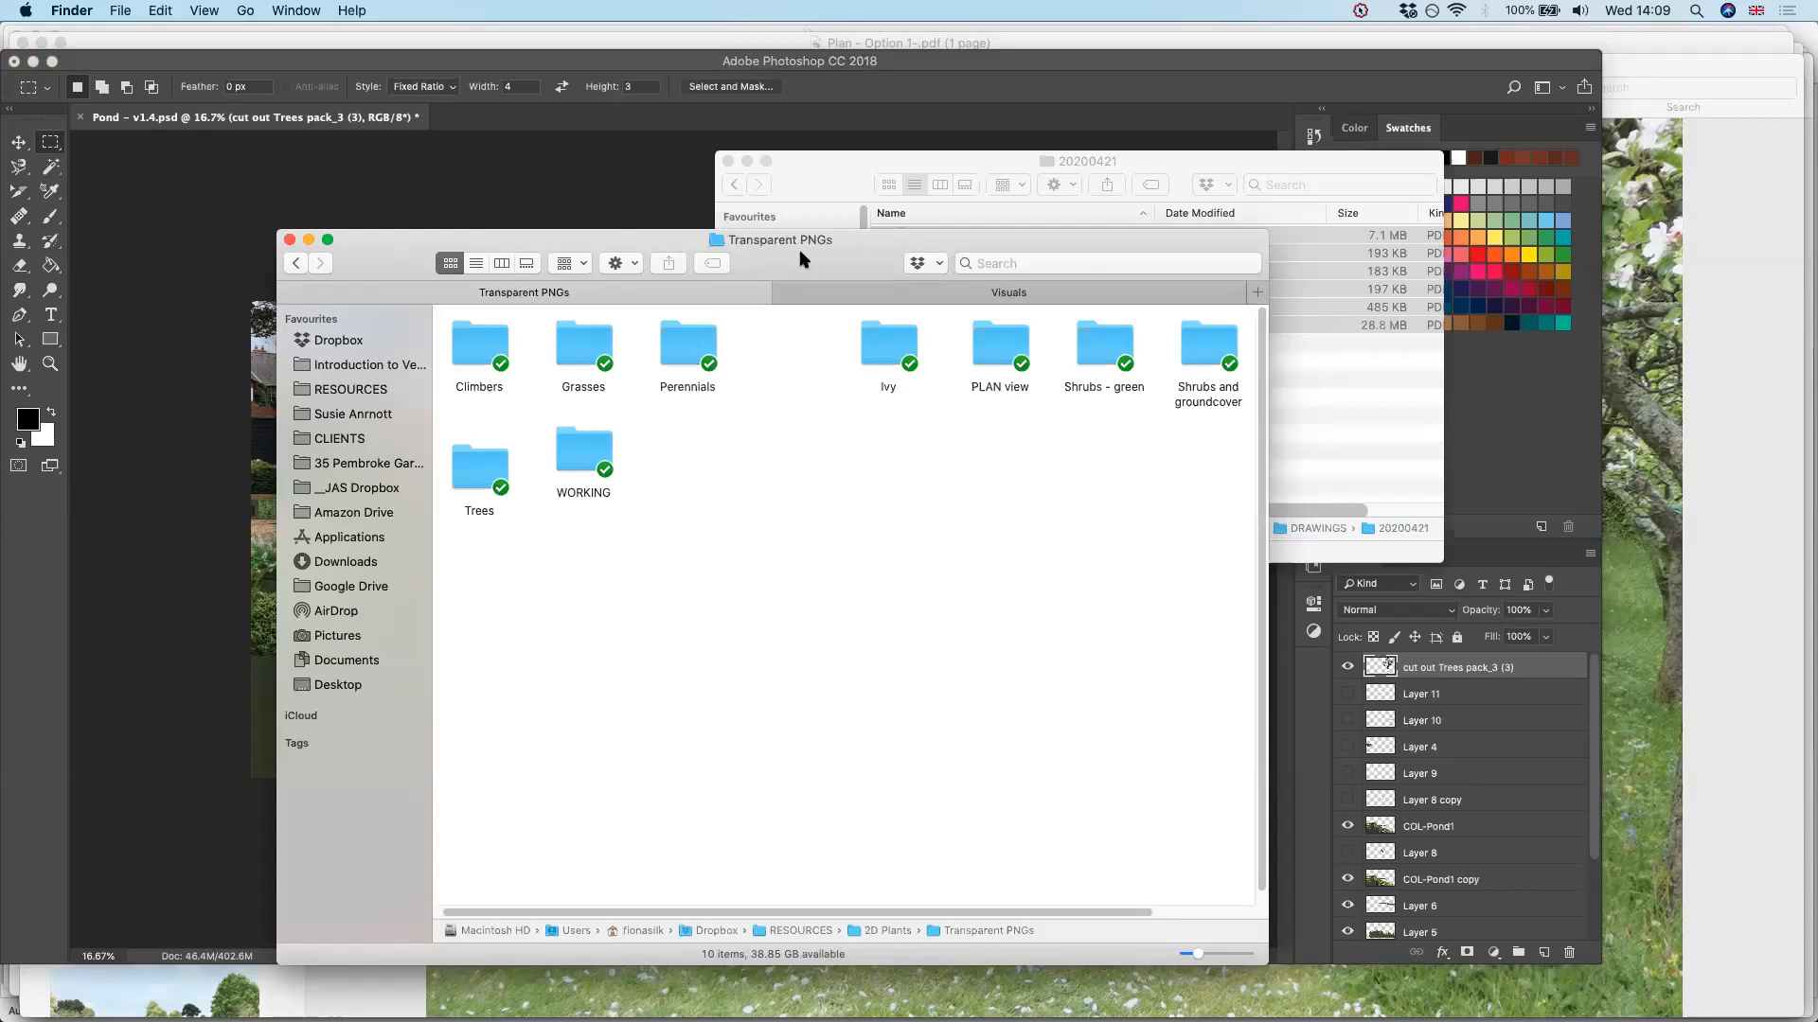
{"action": "left_click", "coordinate": [687, 346]}
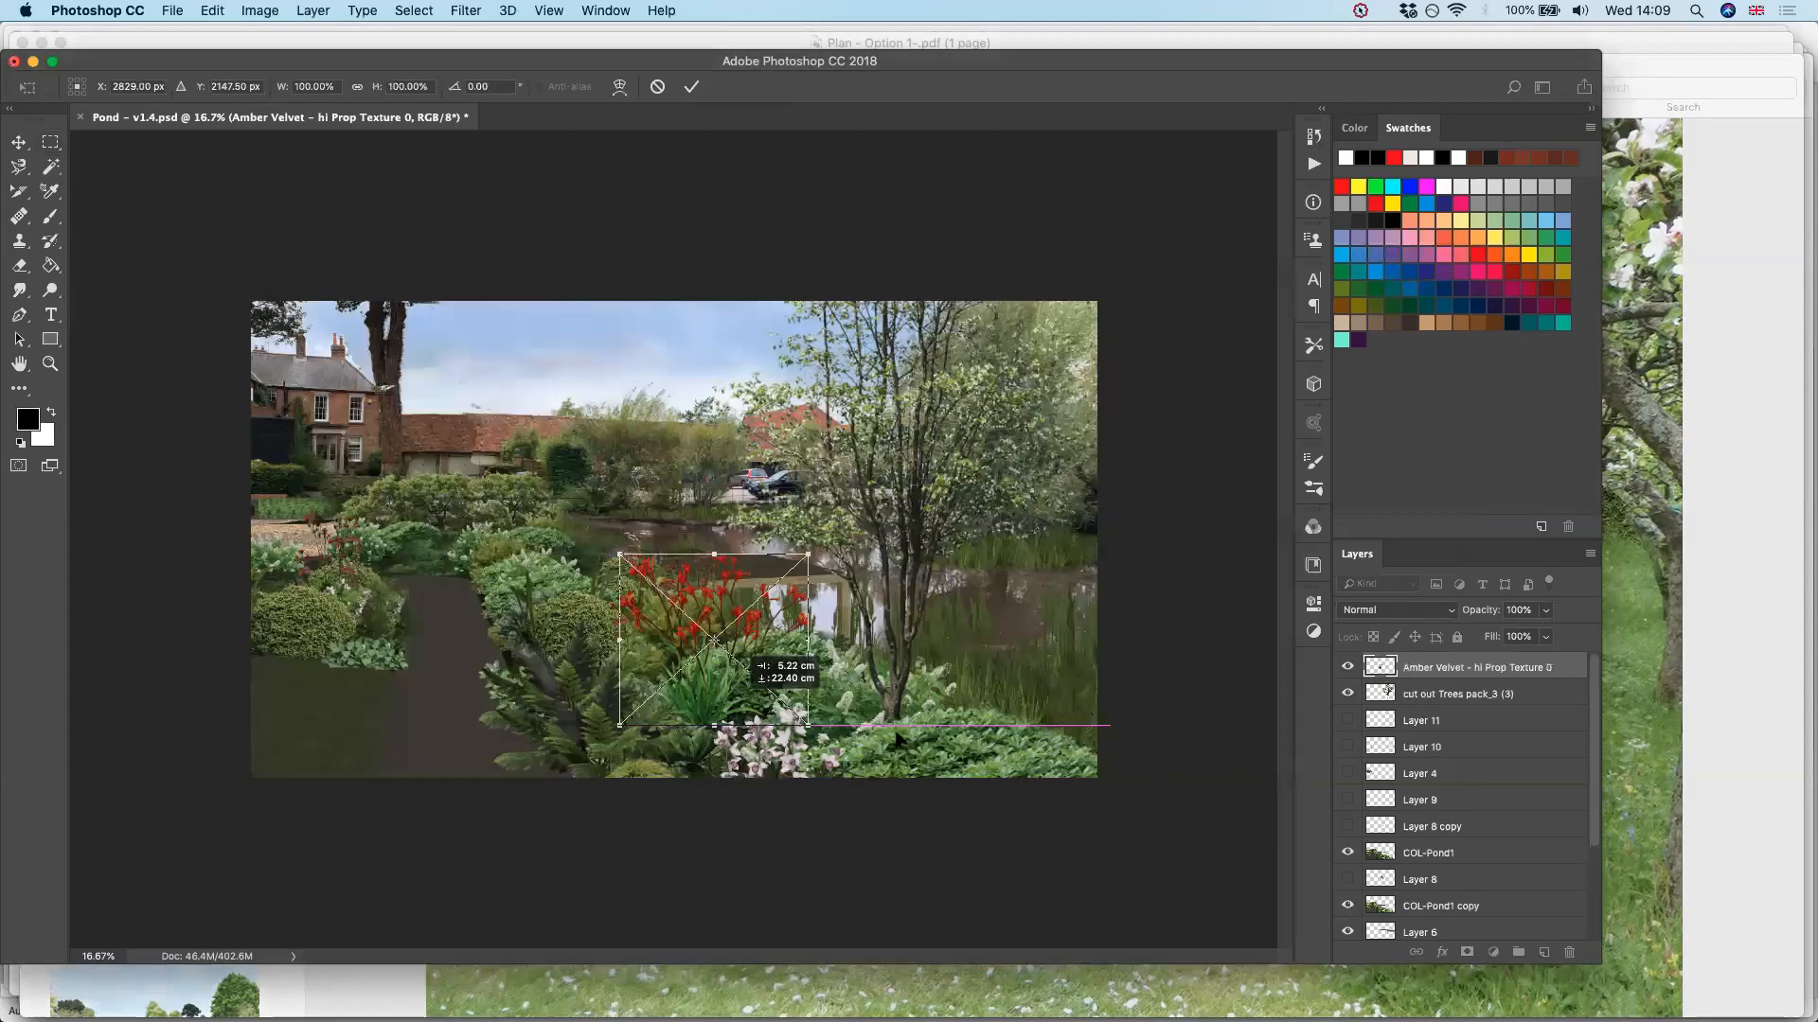
Place Amber Velvet - hi Prop Texture 0 into the pond visual, slightly reduced, in front of the multi-stem tree's trunk
{"action": "left_click_drag", "start_coordinate": [898, 738], "coordinate": [930, 662]}
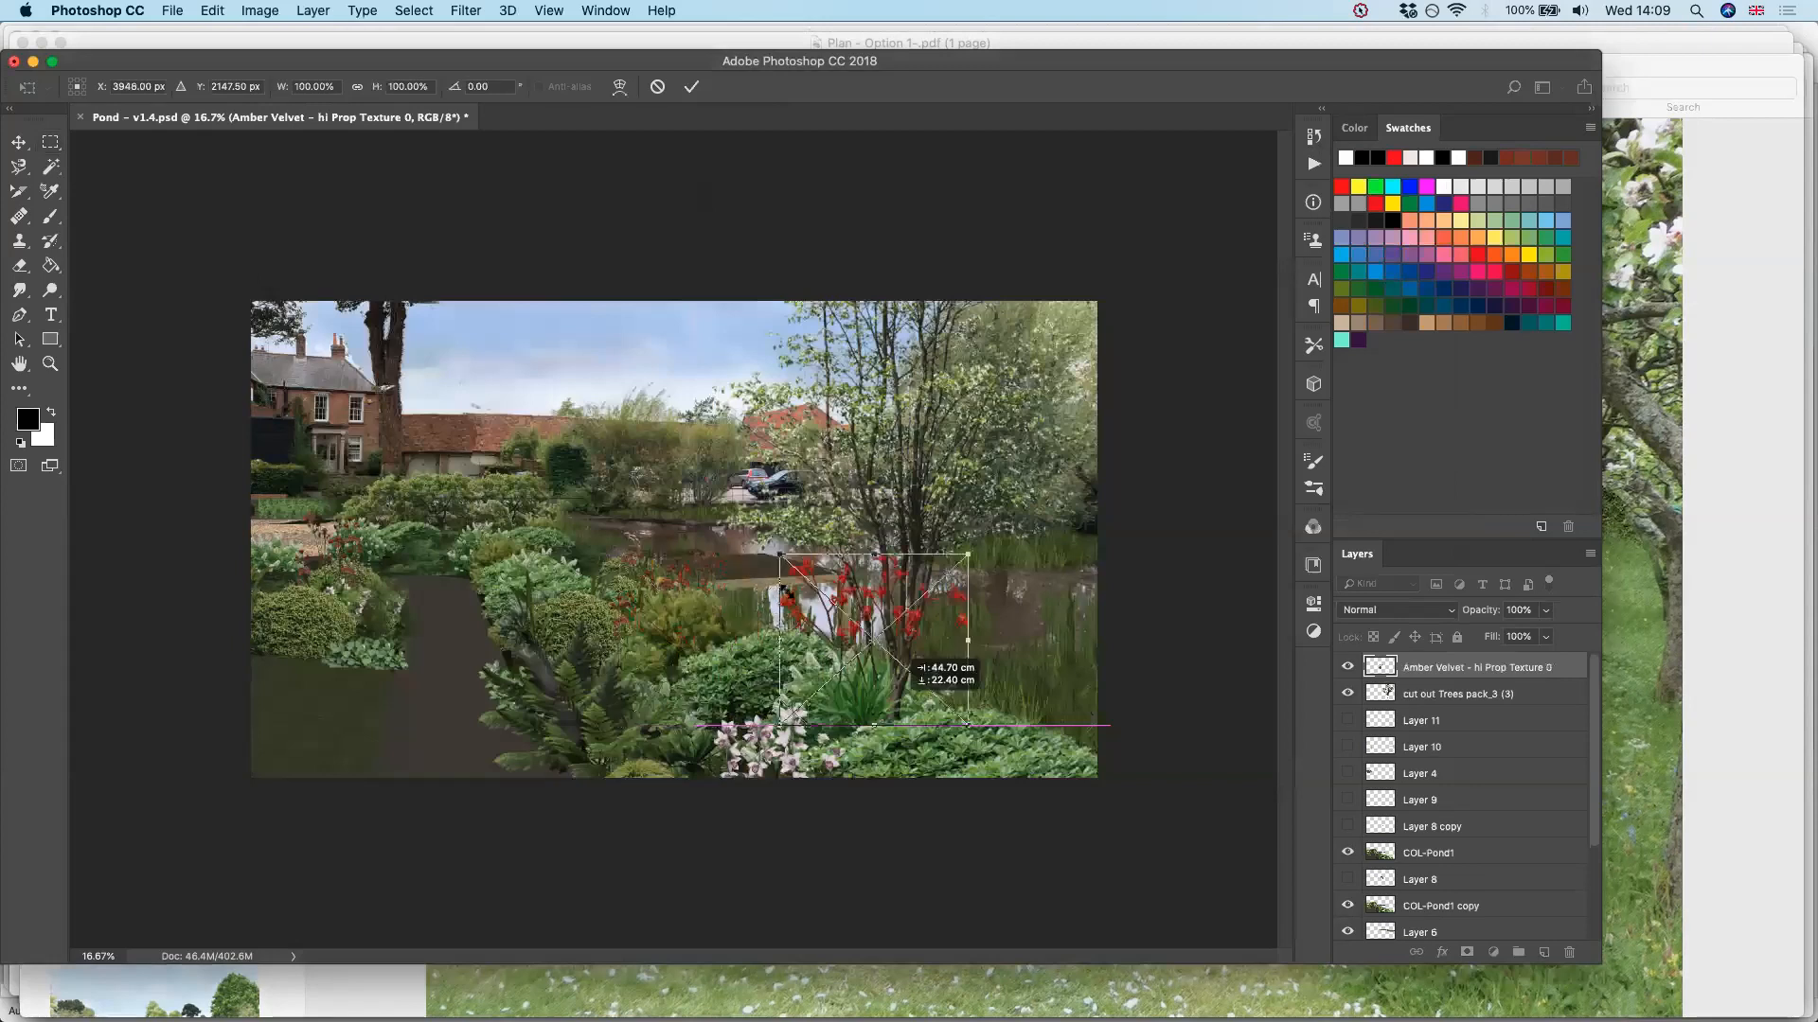
{"action": "left_click_drag", "start_coordinate": [786, 591], "coordinate": [785, 590]}
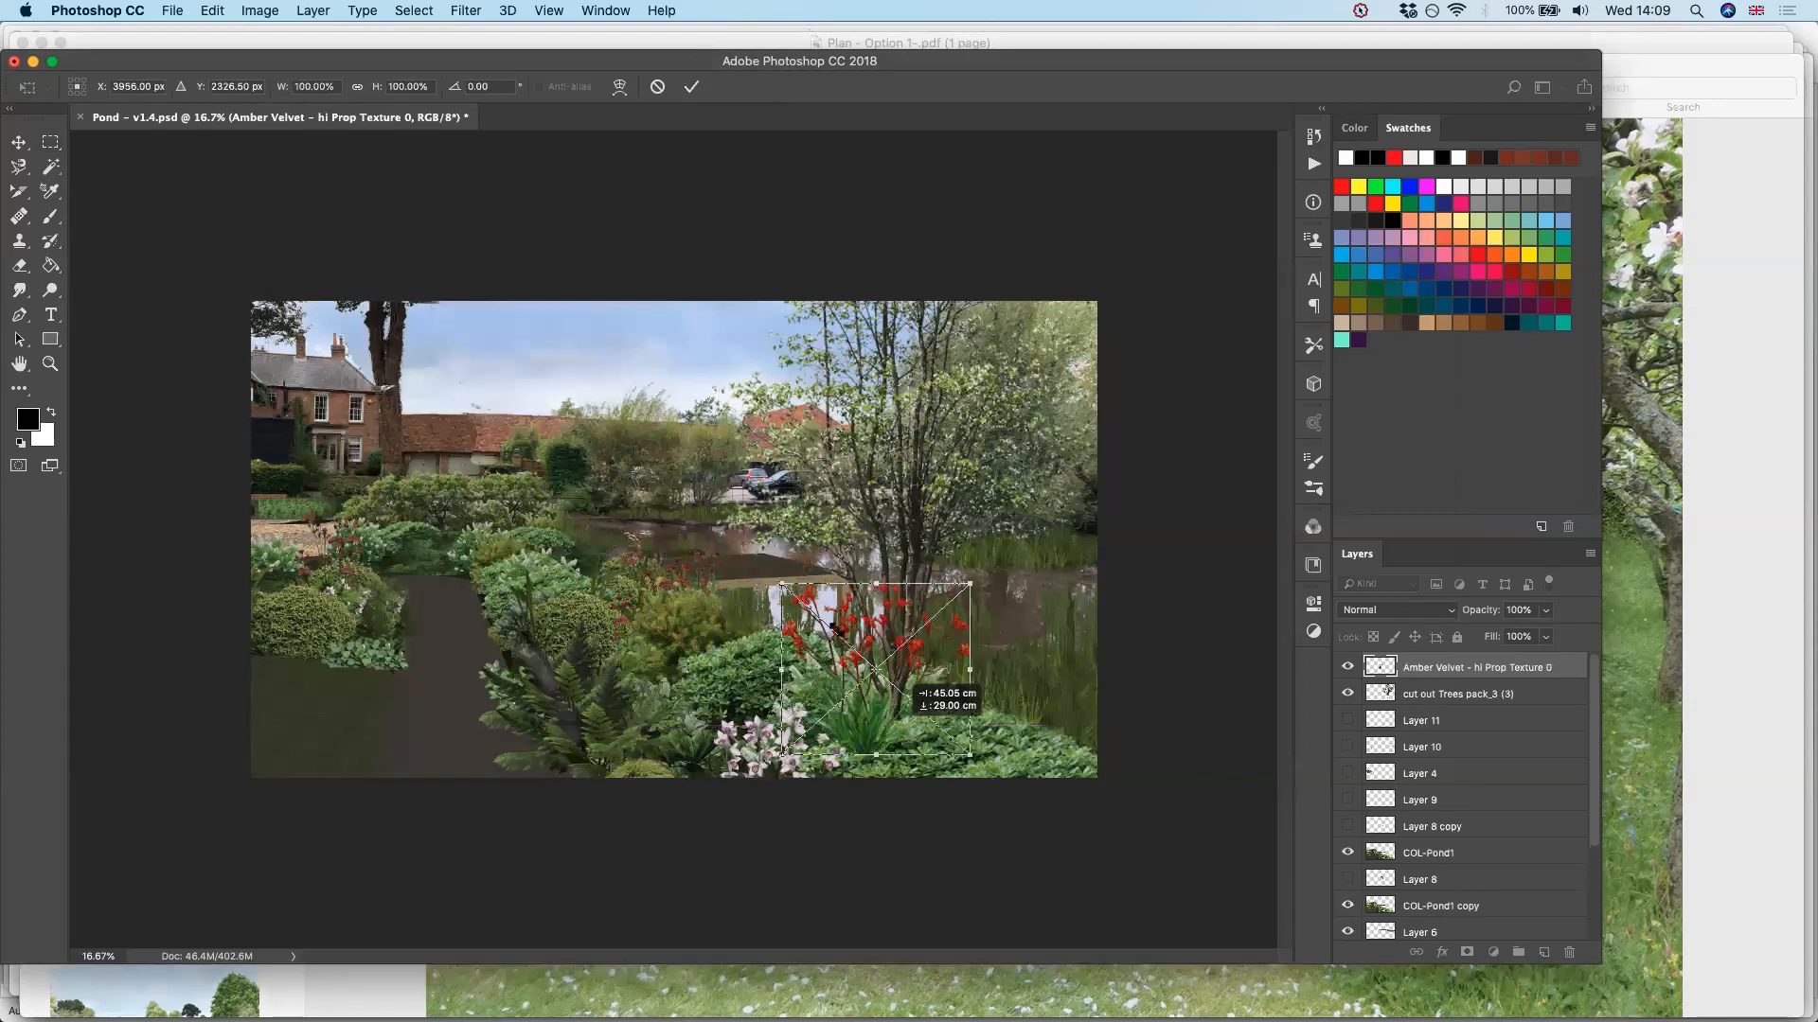
{"action": "left_click_drag", "start_coordinate": [836, 628], "coordinate": [838, 636]}
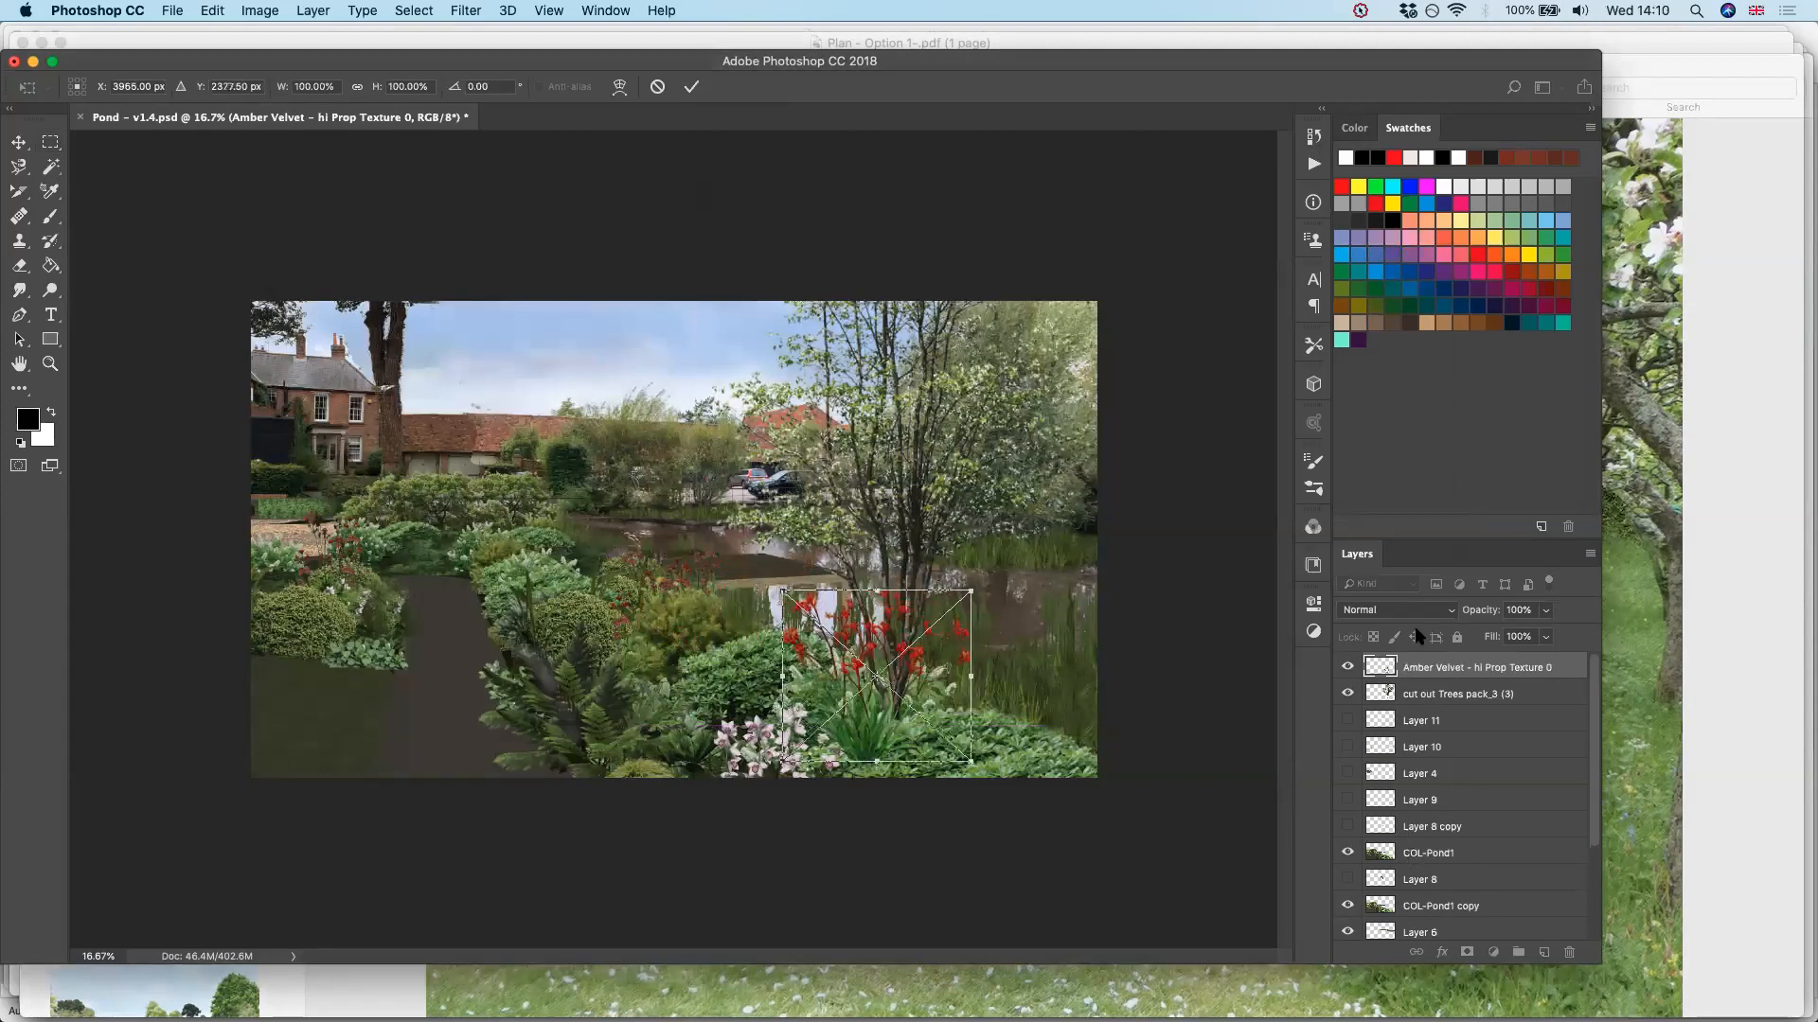
{"action": "key", "text": "Return"}
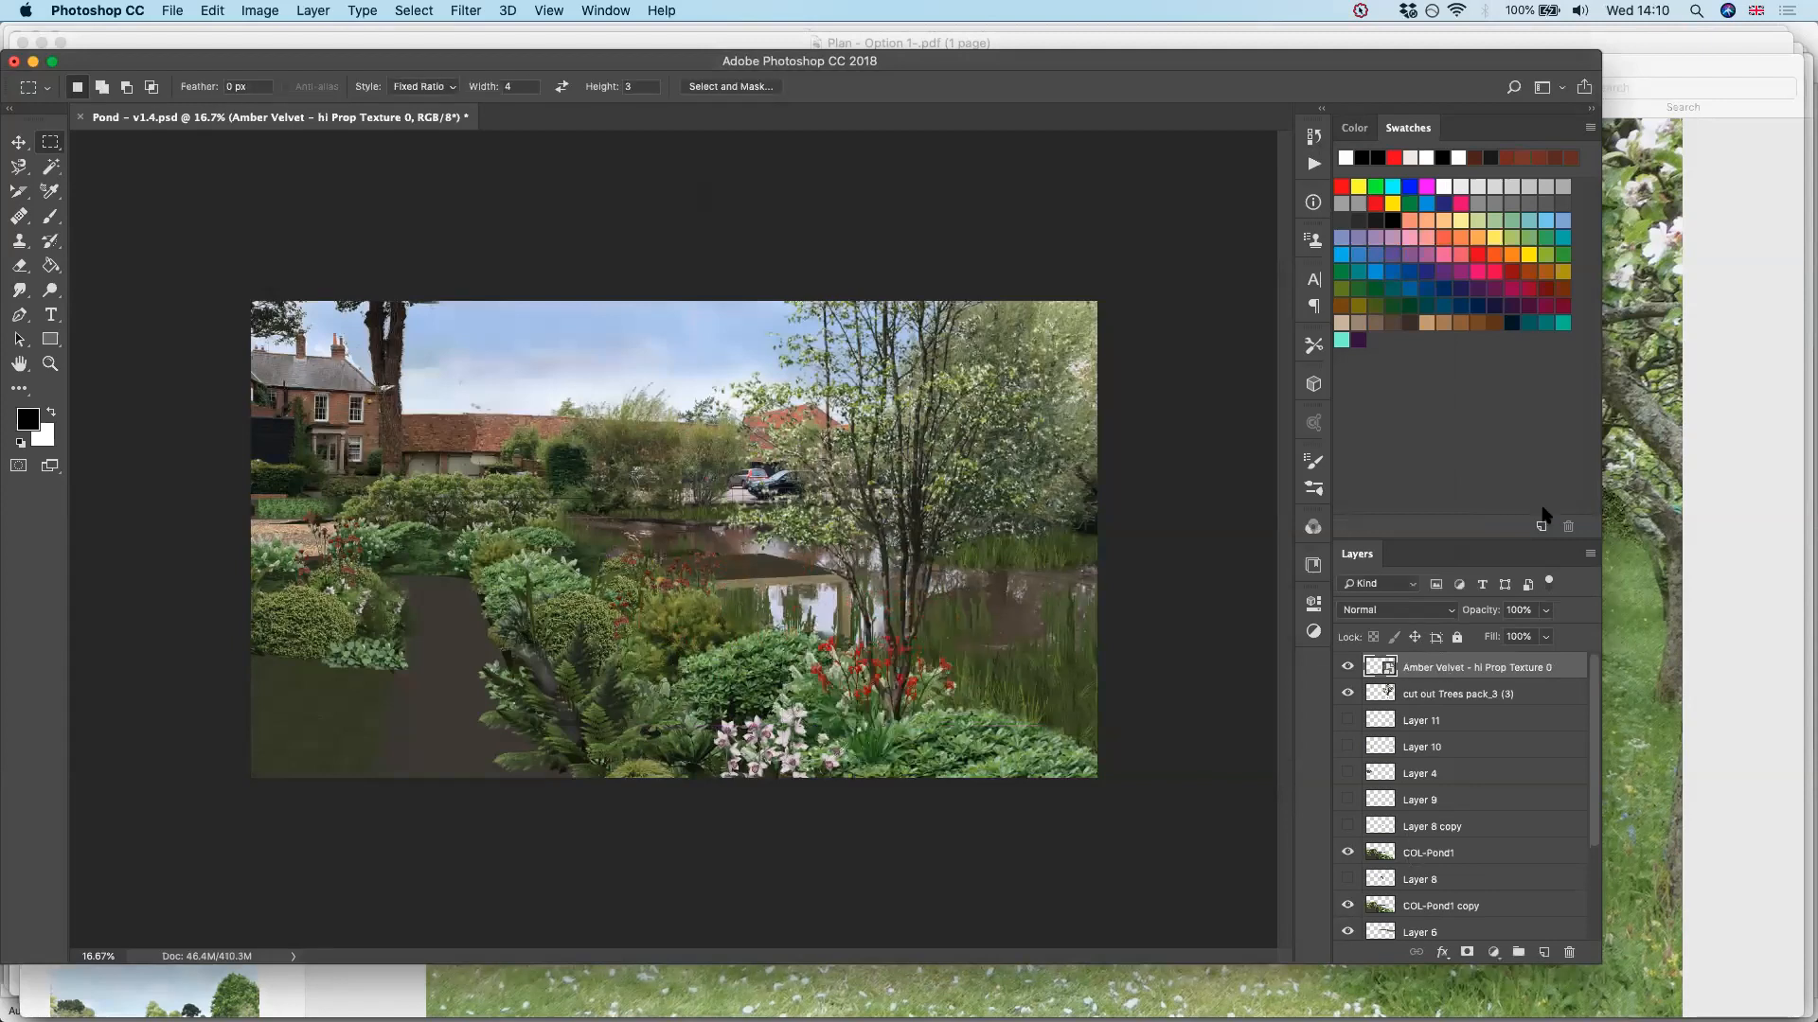
{"action": "key", "text": "Return"}
Use the Eraser to blend the base of the Amber Velvet plant into the surrounding shrubs
{"action": "key", "text": "e"}
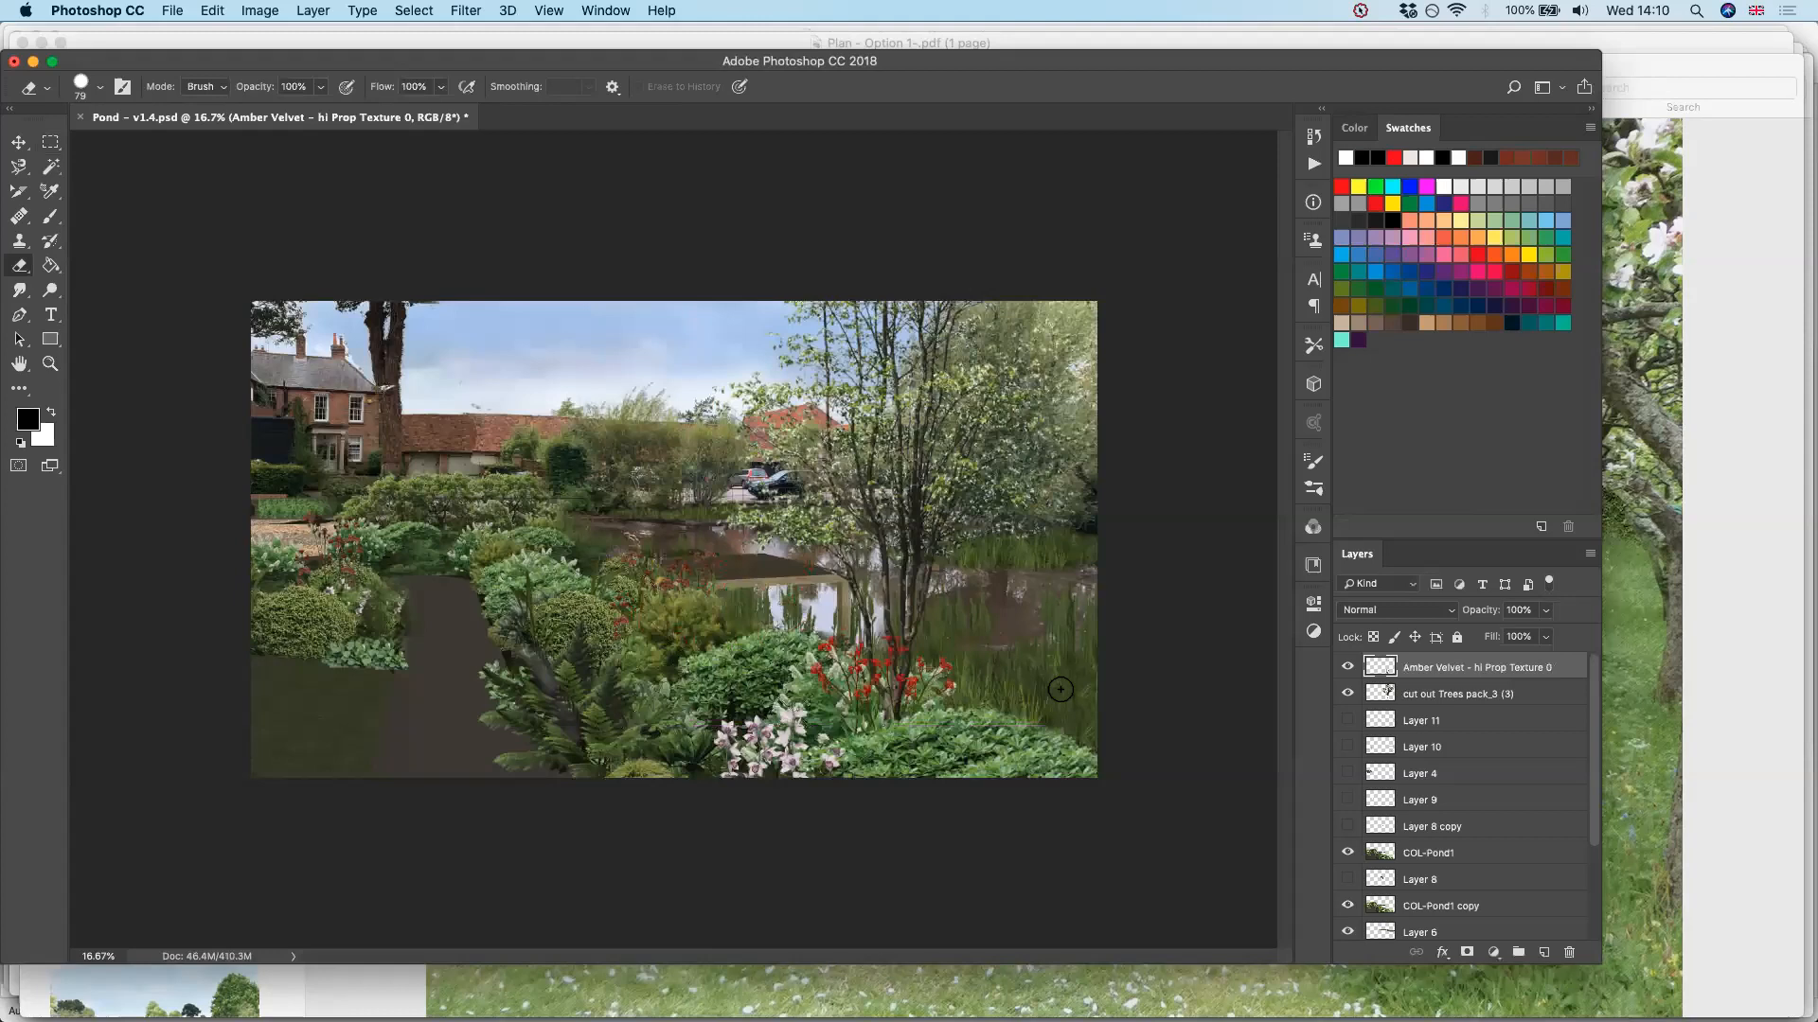
{"action": "scroll", "coordinate": [1060, 690], "scroll_direction": "up", "scroll_amount": 3, "text": "alt"}
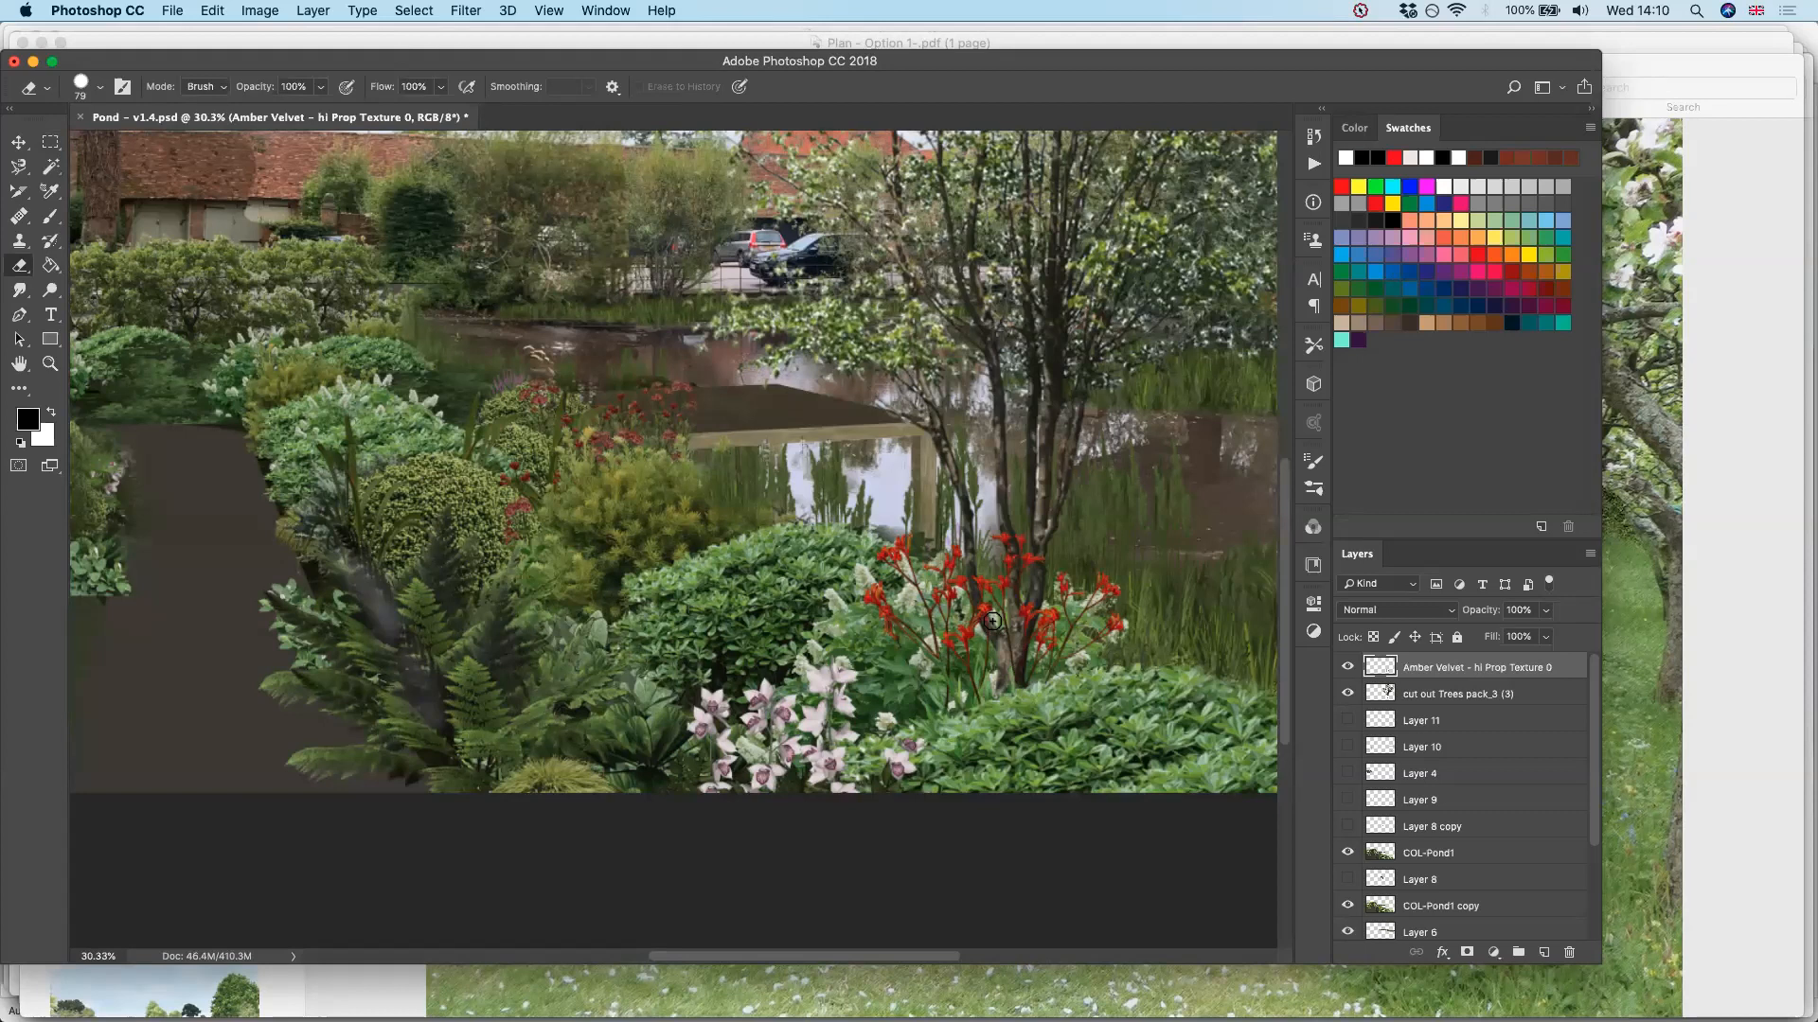
{"action": "scroll", "coordinate": [992, 621], "scroll_direction": "down", "scroll_amount": 3, "text": "alt"}
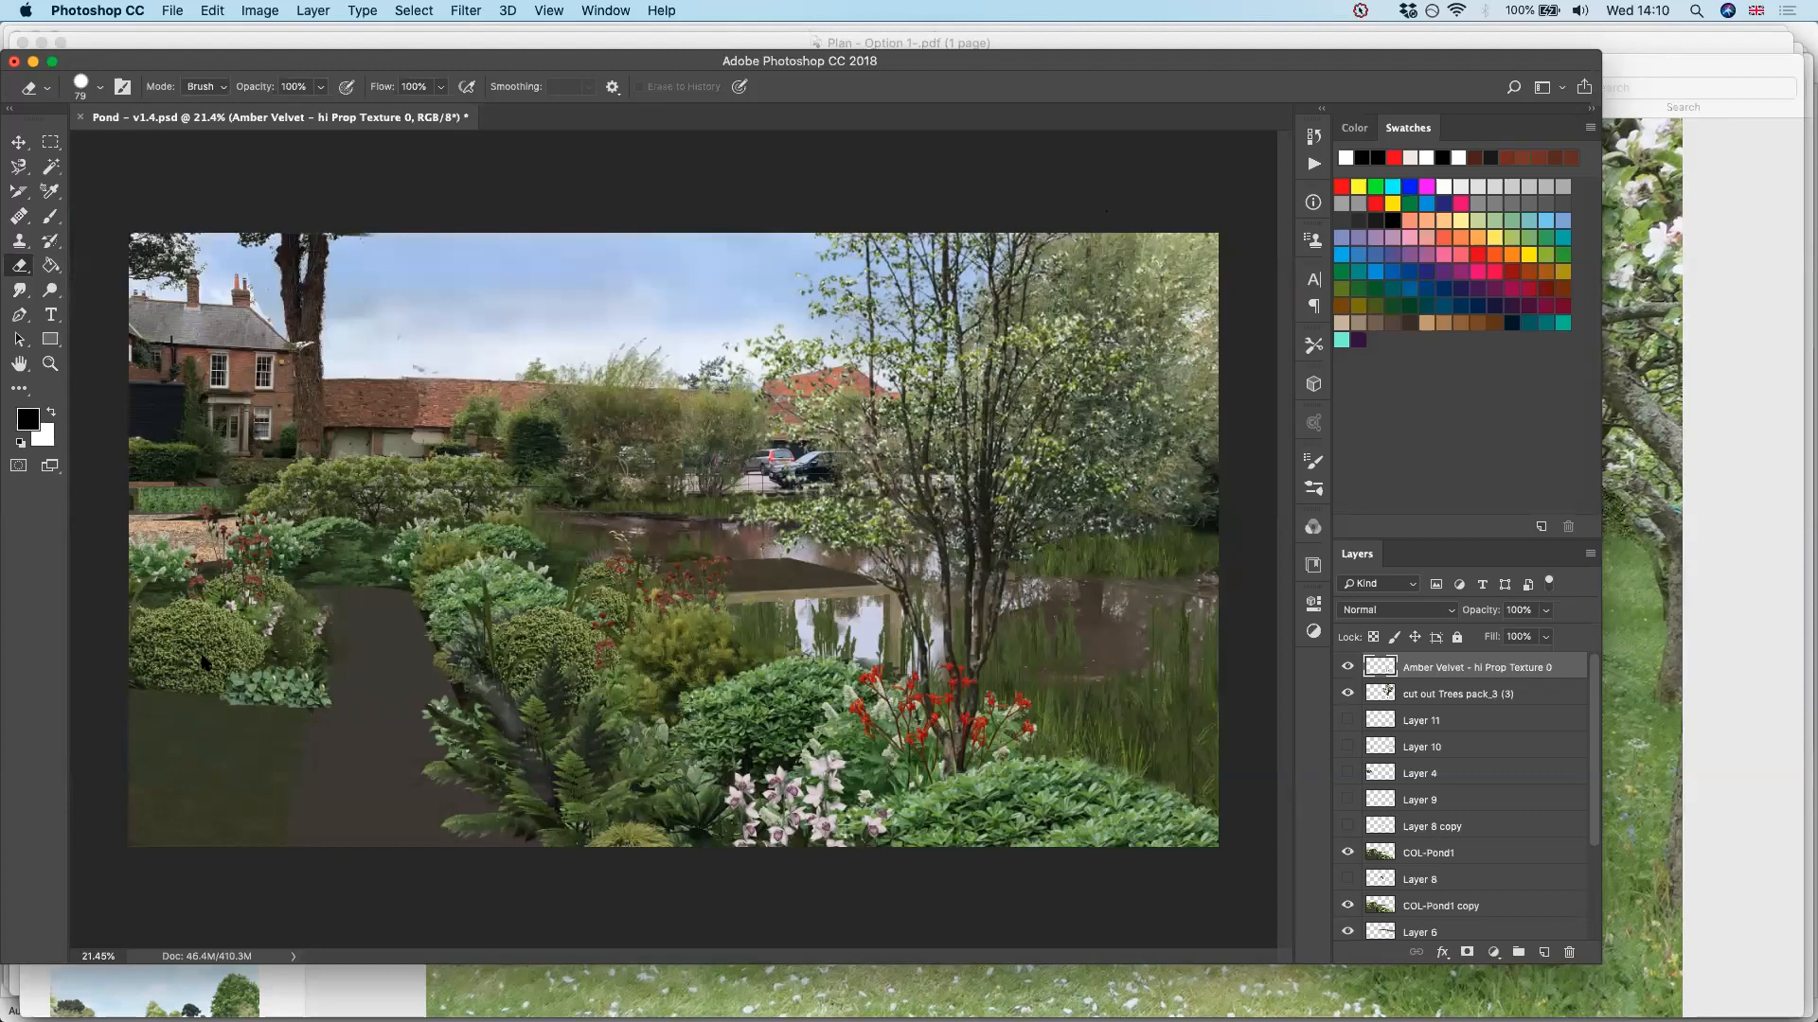
View View 3.jpg in Preview, then switch to Photoshop to examine the layered visual of the garden with the round water bowl
{"action": "key", "text": "super+Tab"}
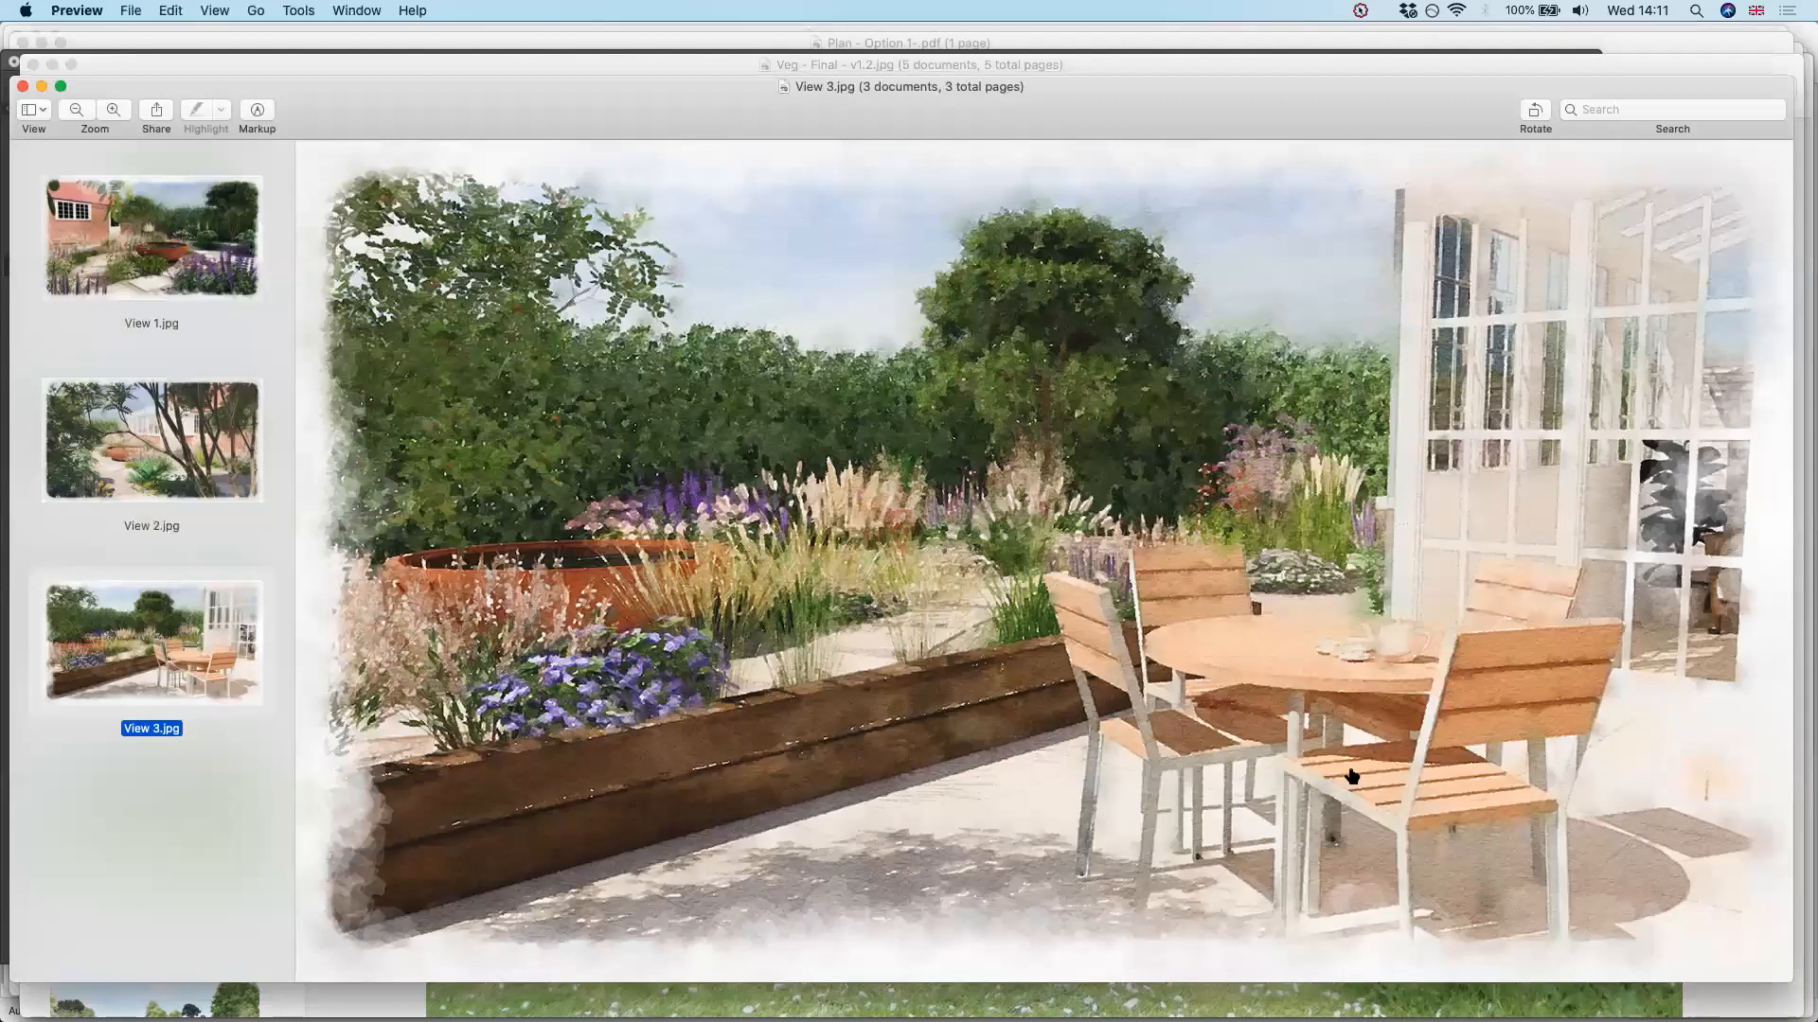
{"action": "key", "text": "super+Tab"}
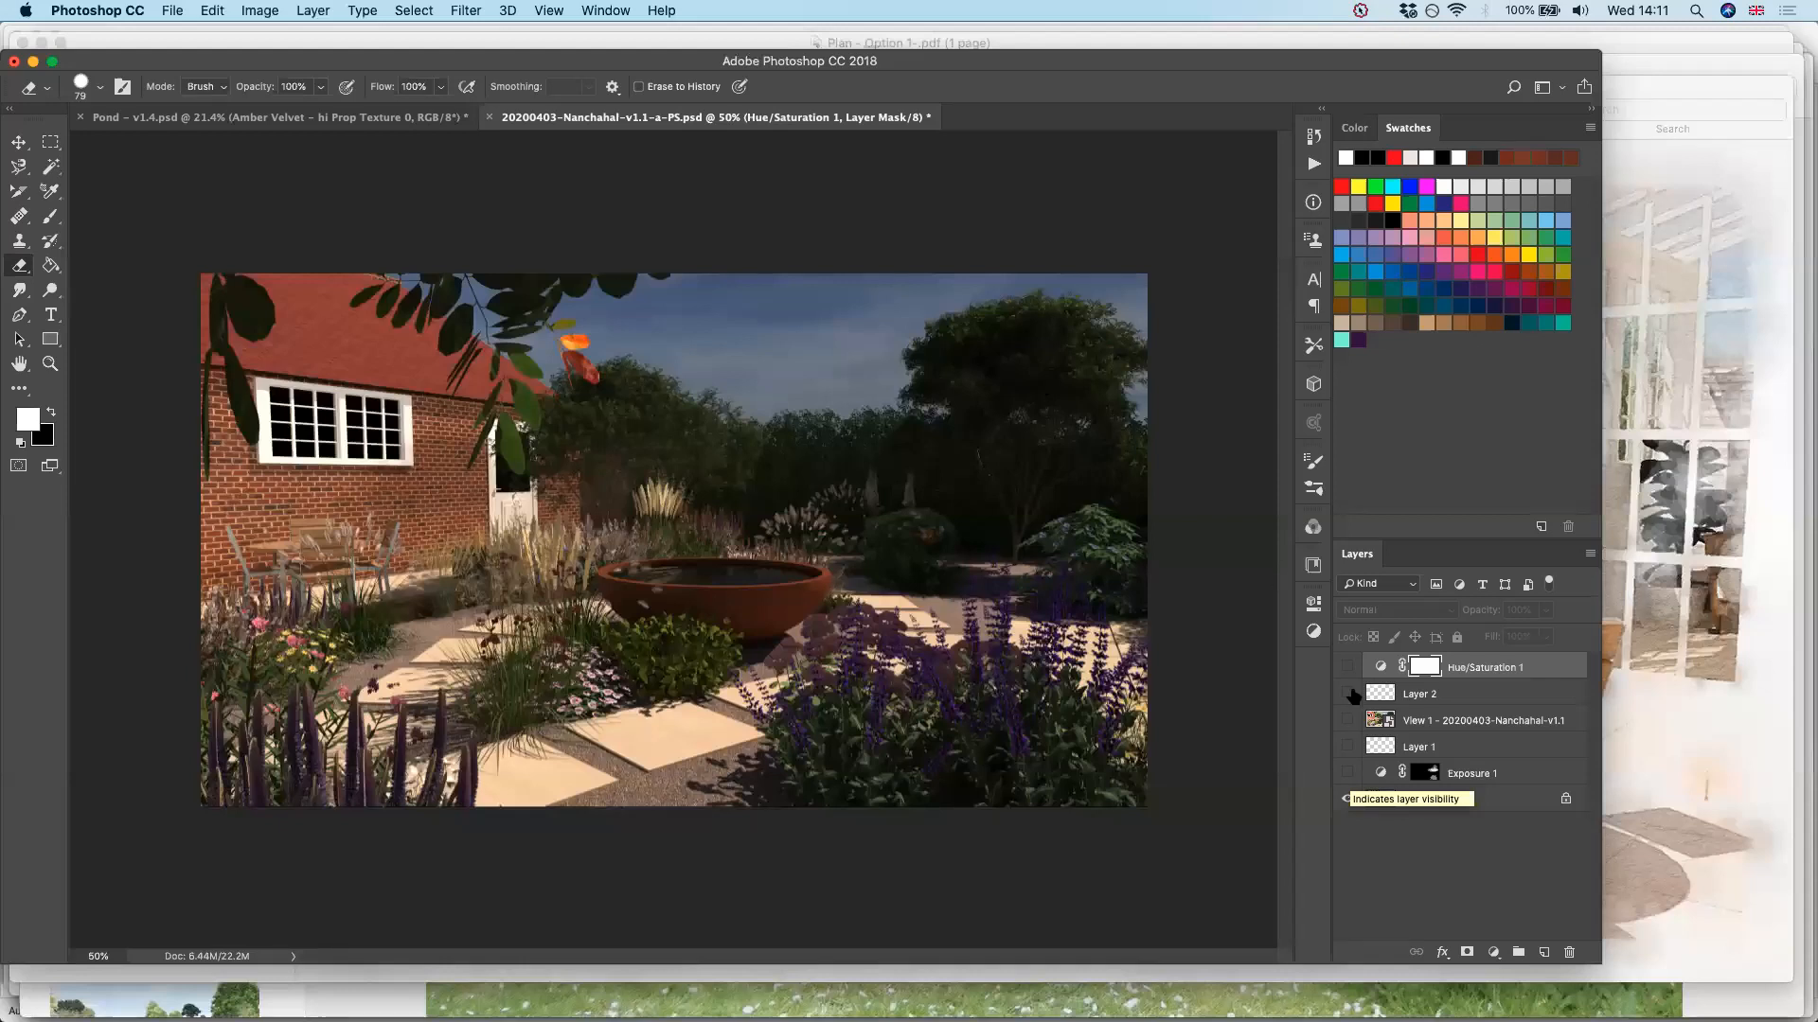
Show the Exposure 1, Layer 1, View 1, Layer 2 and Hue/Saturation 1 layers of the water bowl visual
{"action": "left_click_drag", "start_coordinate": [1348, 774], "coordinate": [1352, 670]}
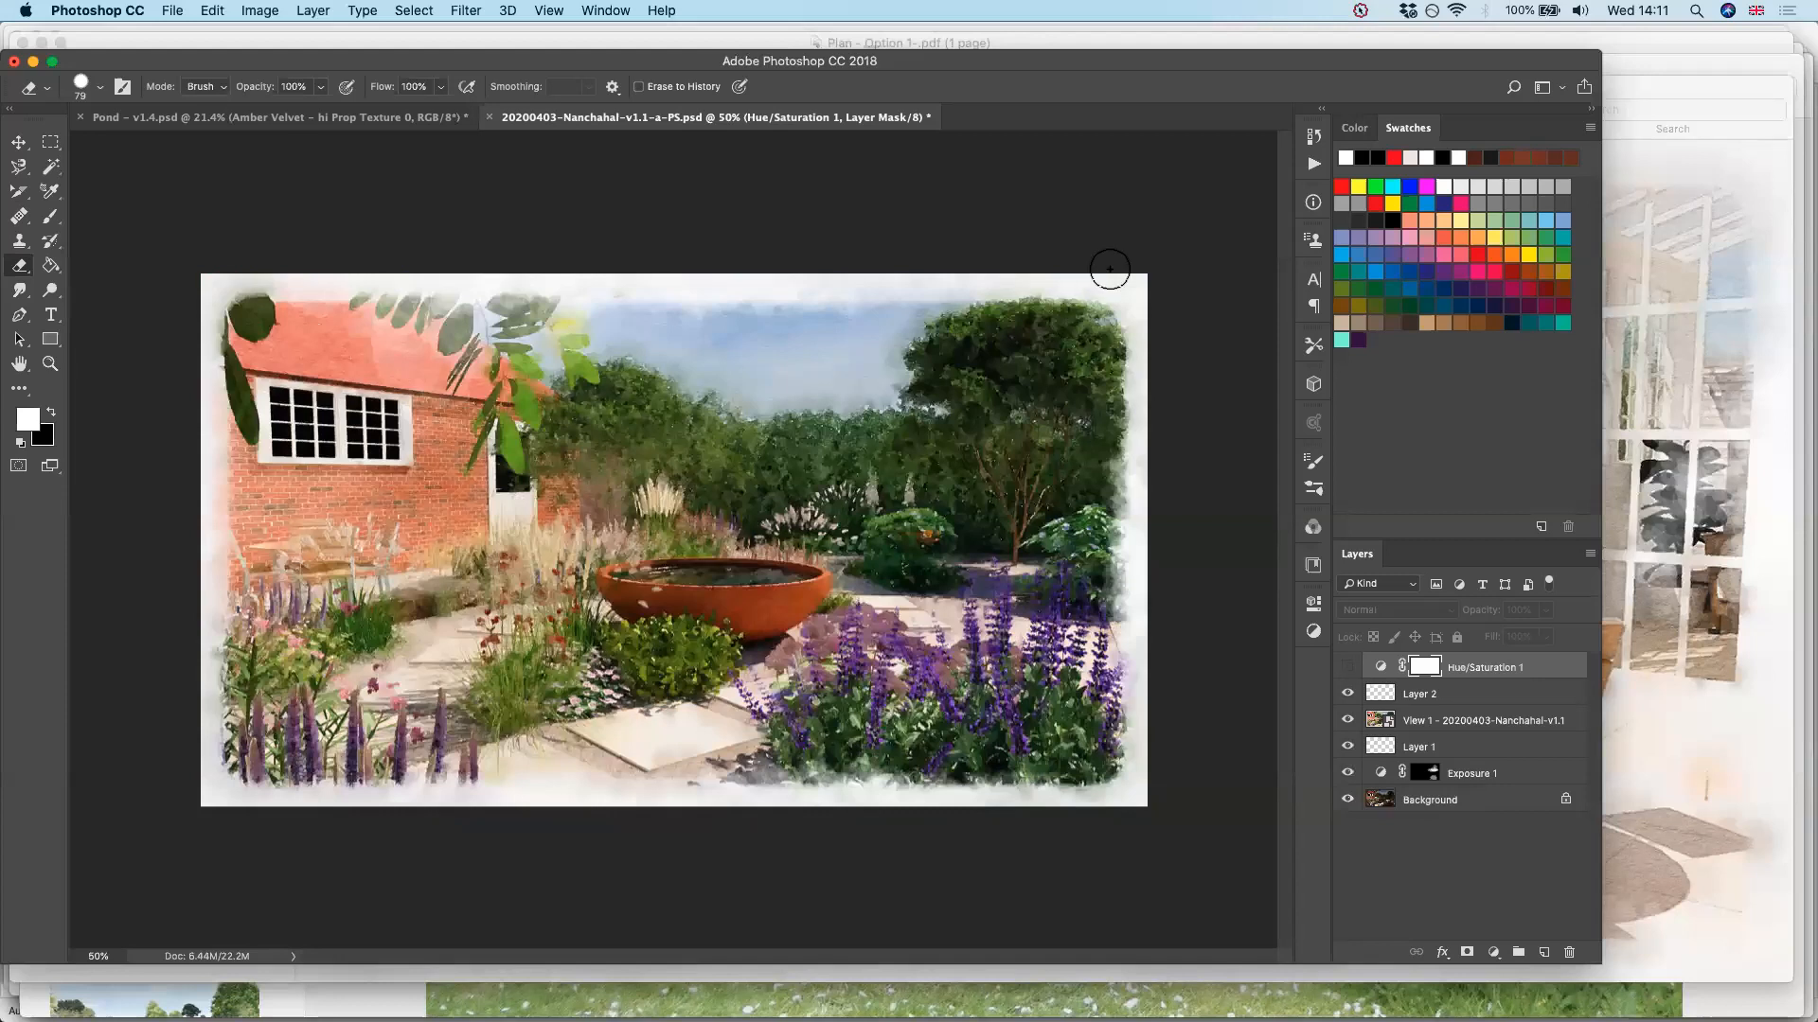
{"action": "left_click", "coordinate": [1347, 668]}
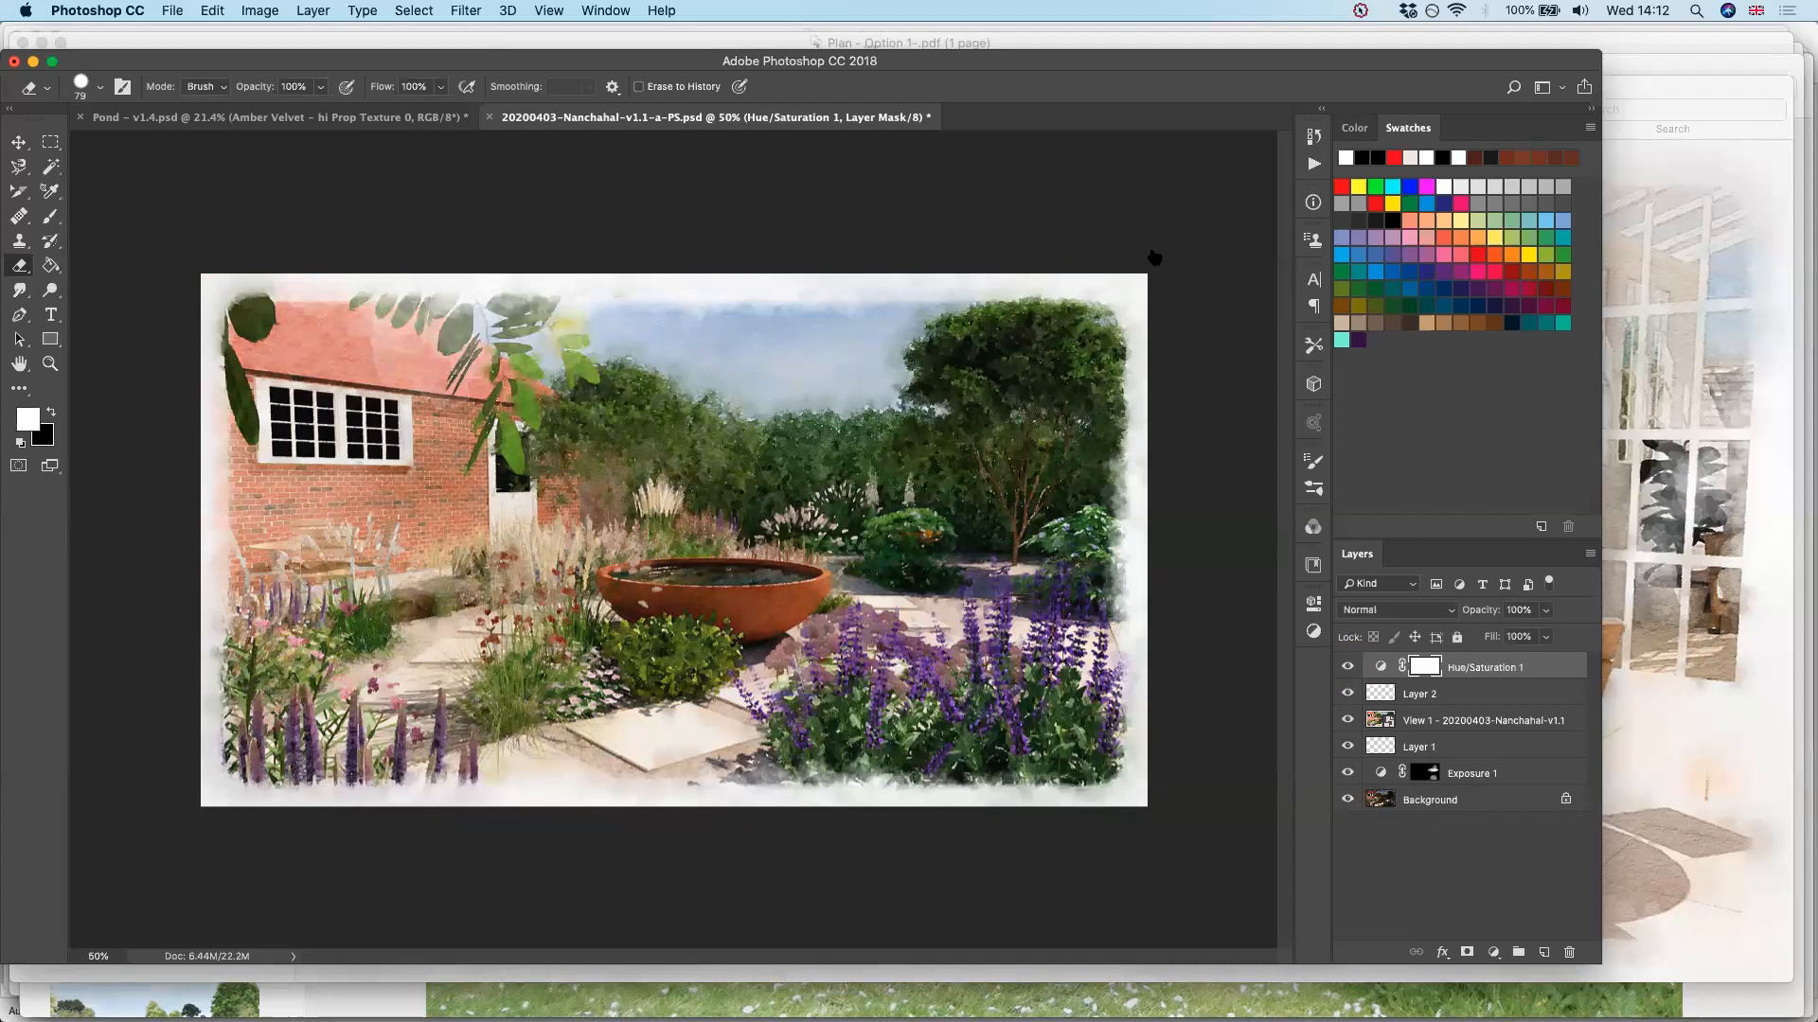
{"action": "key", "text": "super+Tab"}
{"action": "key", "text": "super+Tab"}
{"action": "key", "text": "super+Tab"}
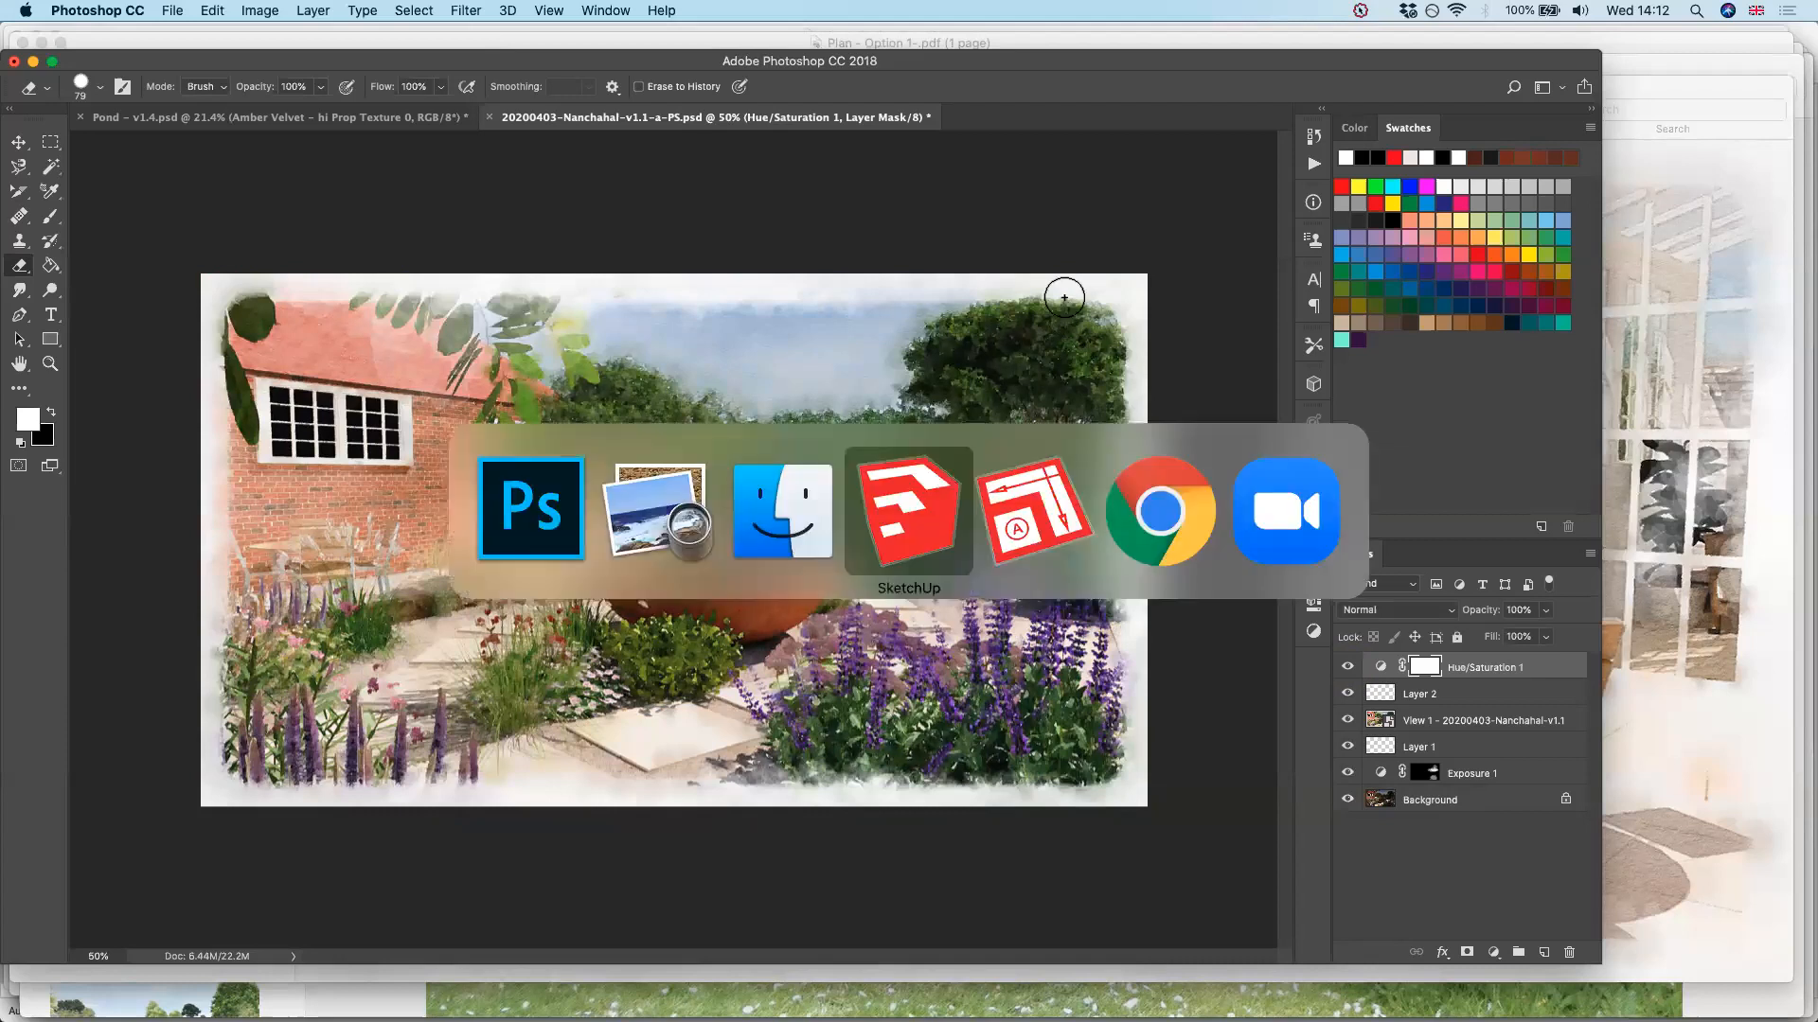
{"action": "key", "text": "super+Tab"}
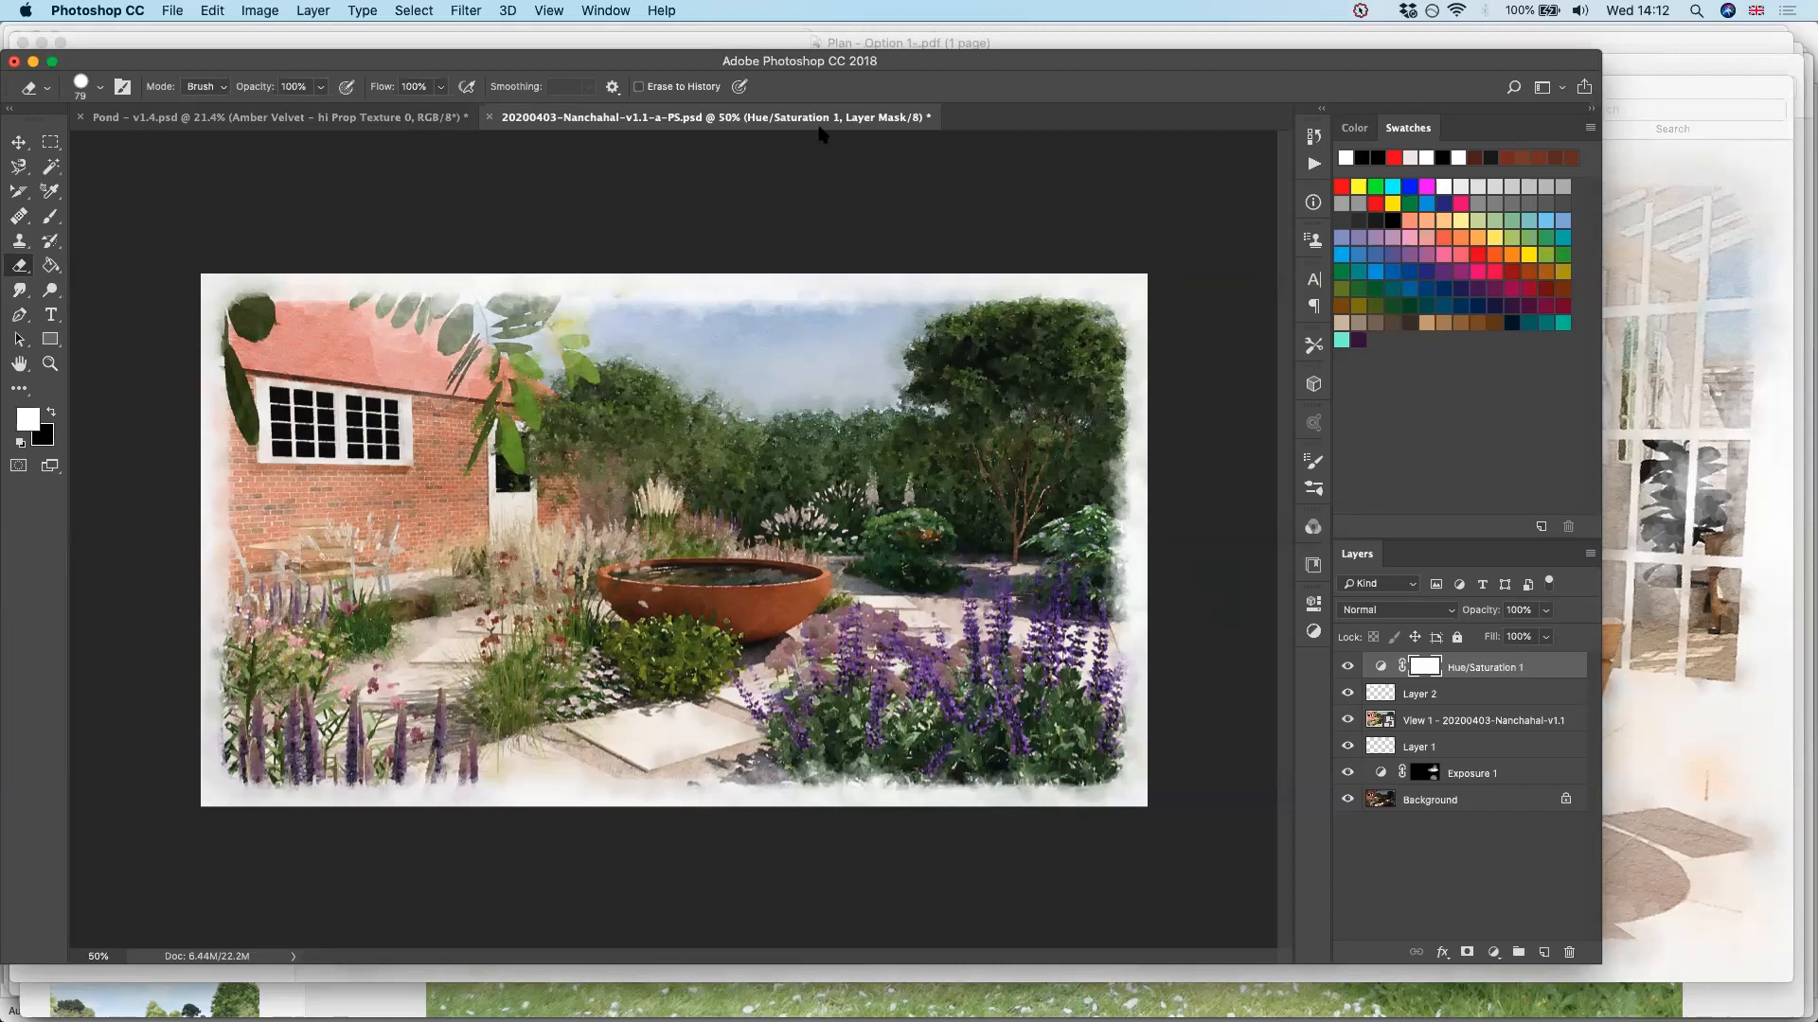
Switch to Chrome, search Google Images for "apple tree" in a new window and open the image from A Brief History of the Apple Tree
{"action": "key", "text": "super+Tab"}
{"action": "key", "text": "super+Tab"}
{"action": "key", "text": "super+Tab"}
{"action": "key", "text": "super+Tab"}
{"action": "key", "text": "super+Tab"}
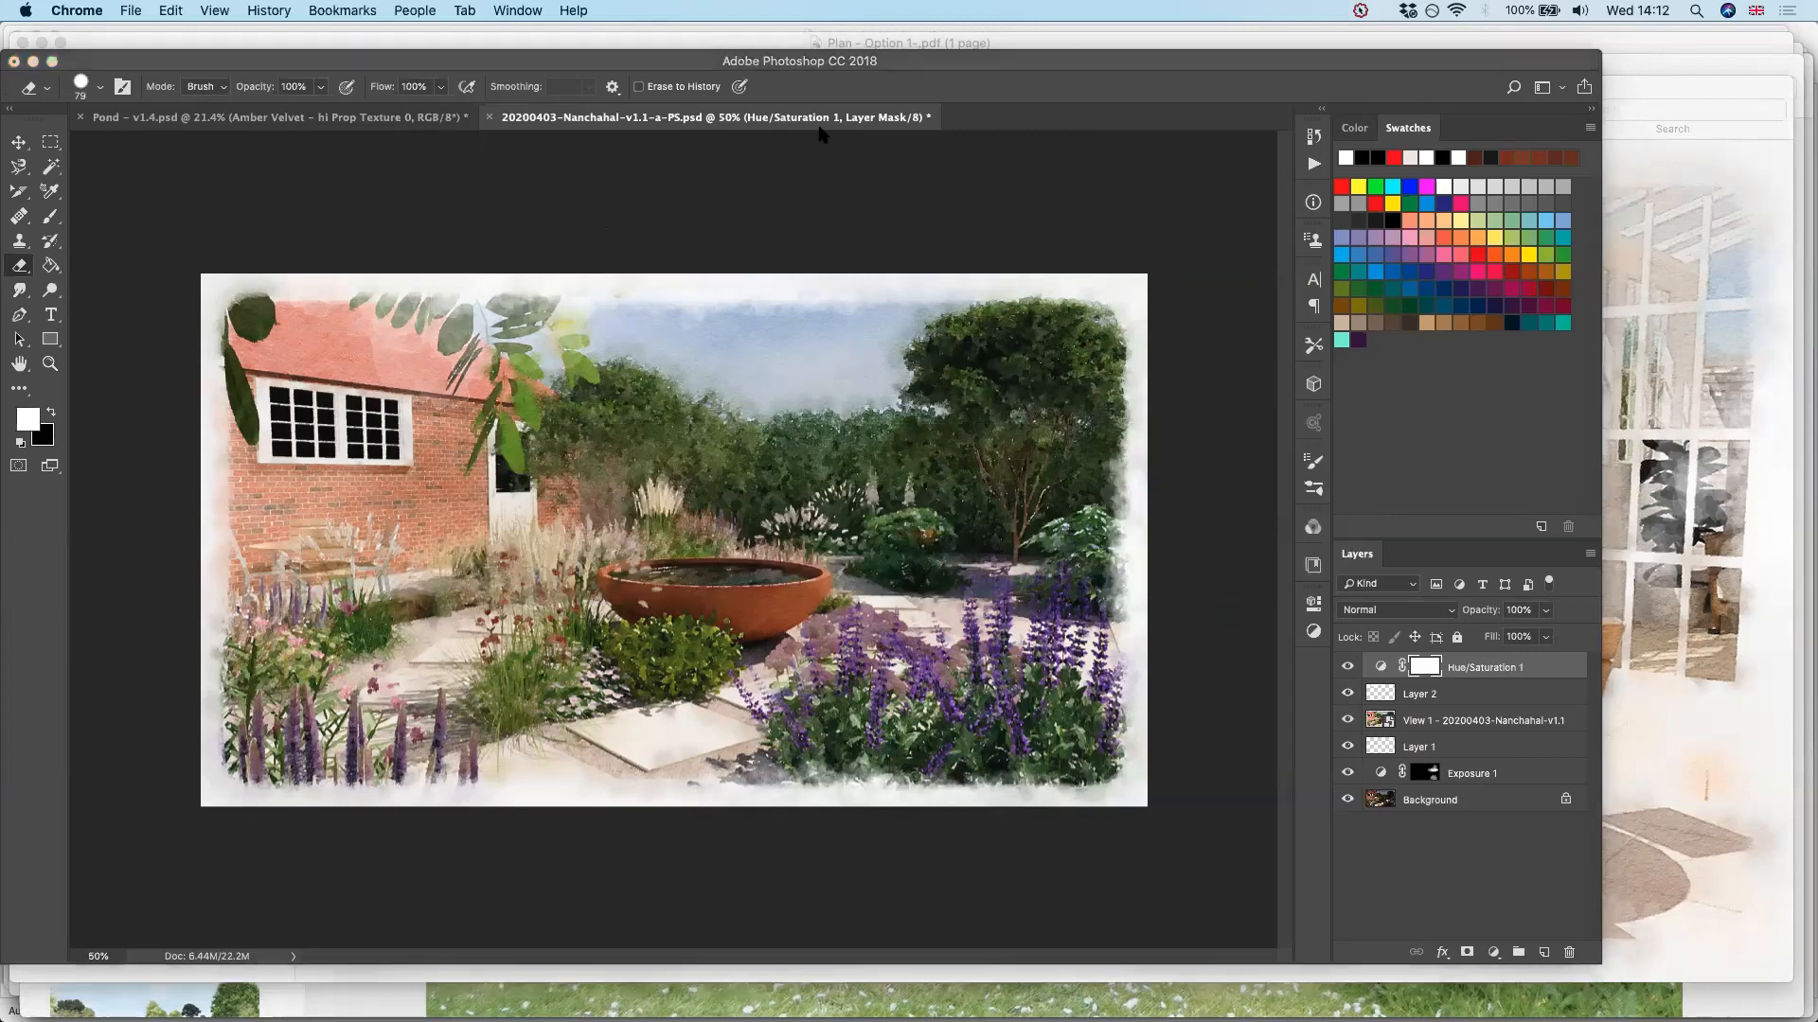
{"action": "key", "text": "super+n"}
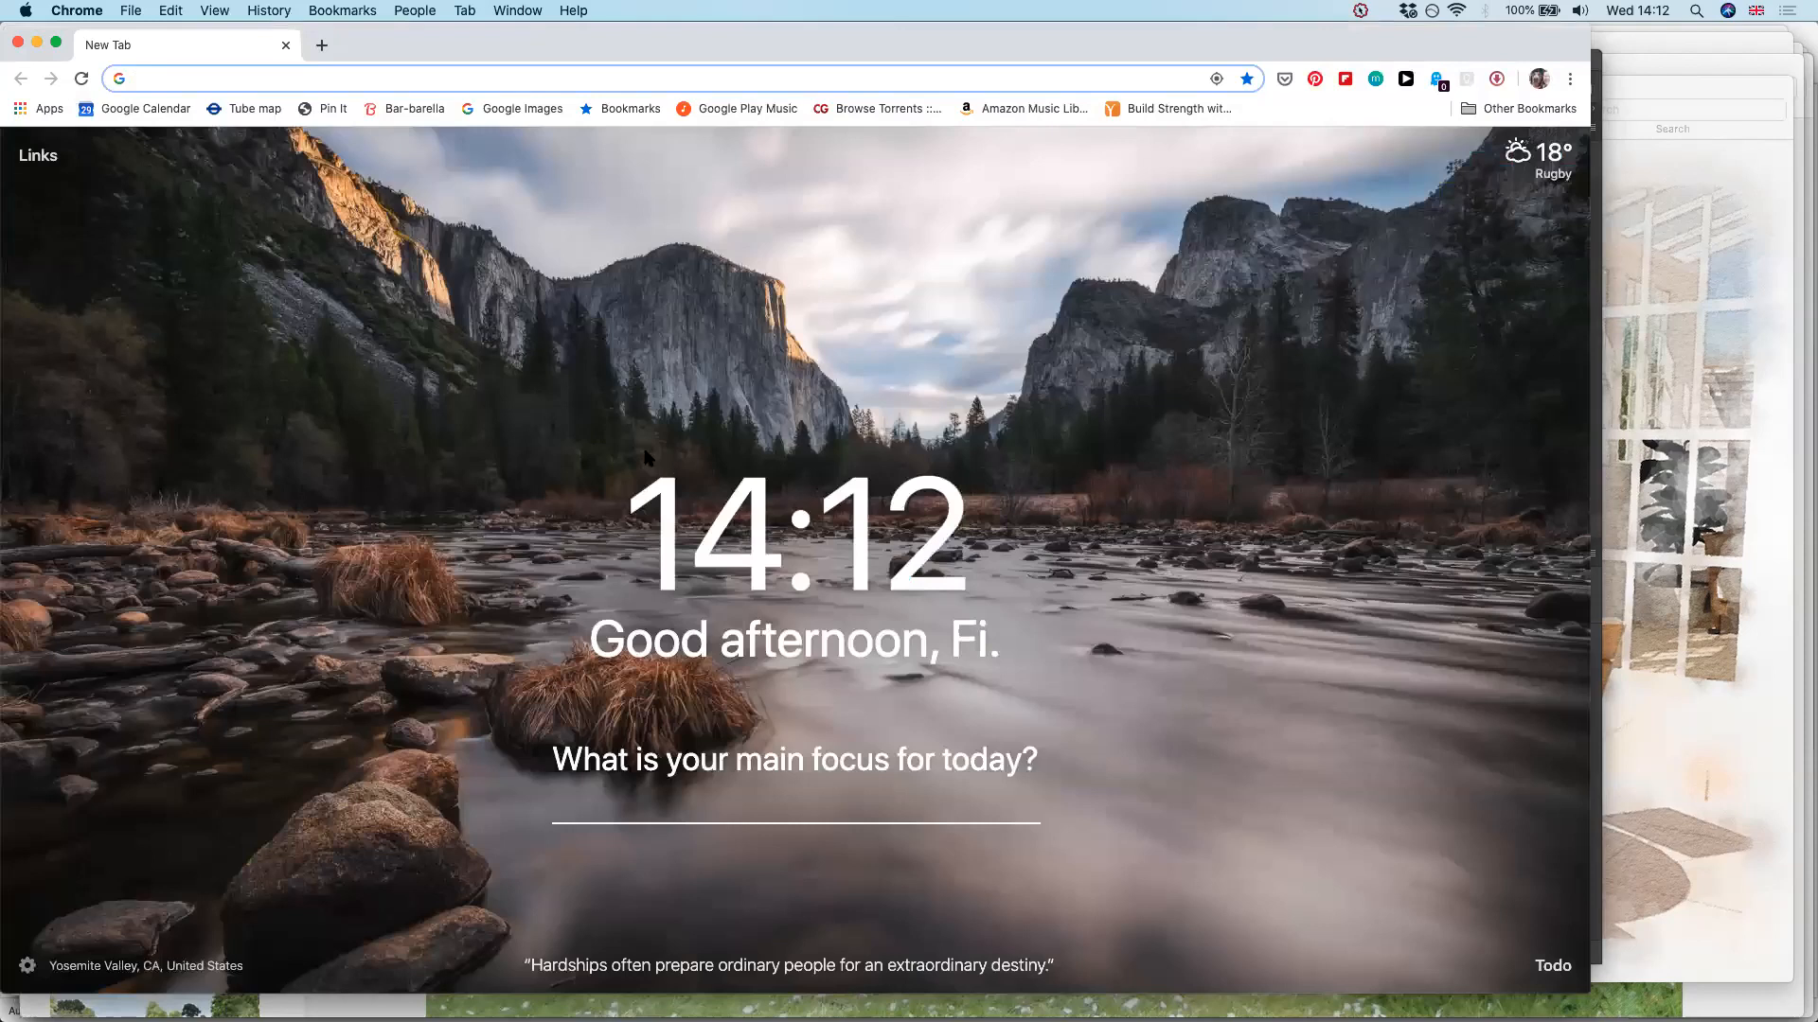
{"action": "type", "text": "apple tree"}
{"action": "key", "text": "Return"}
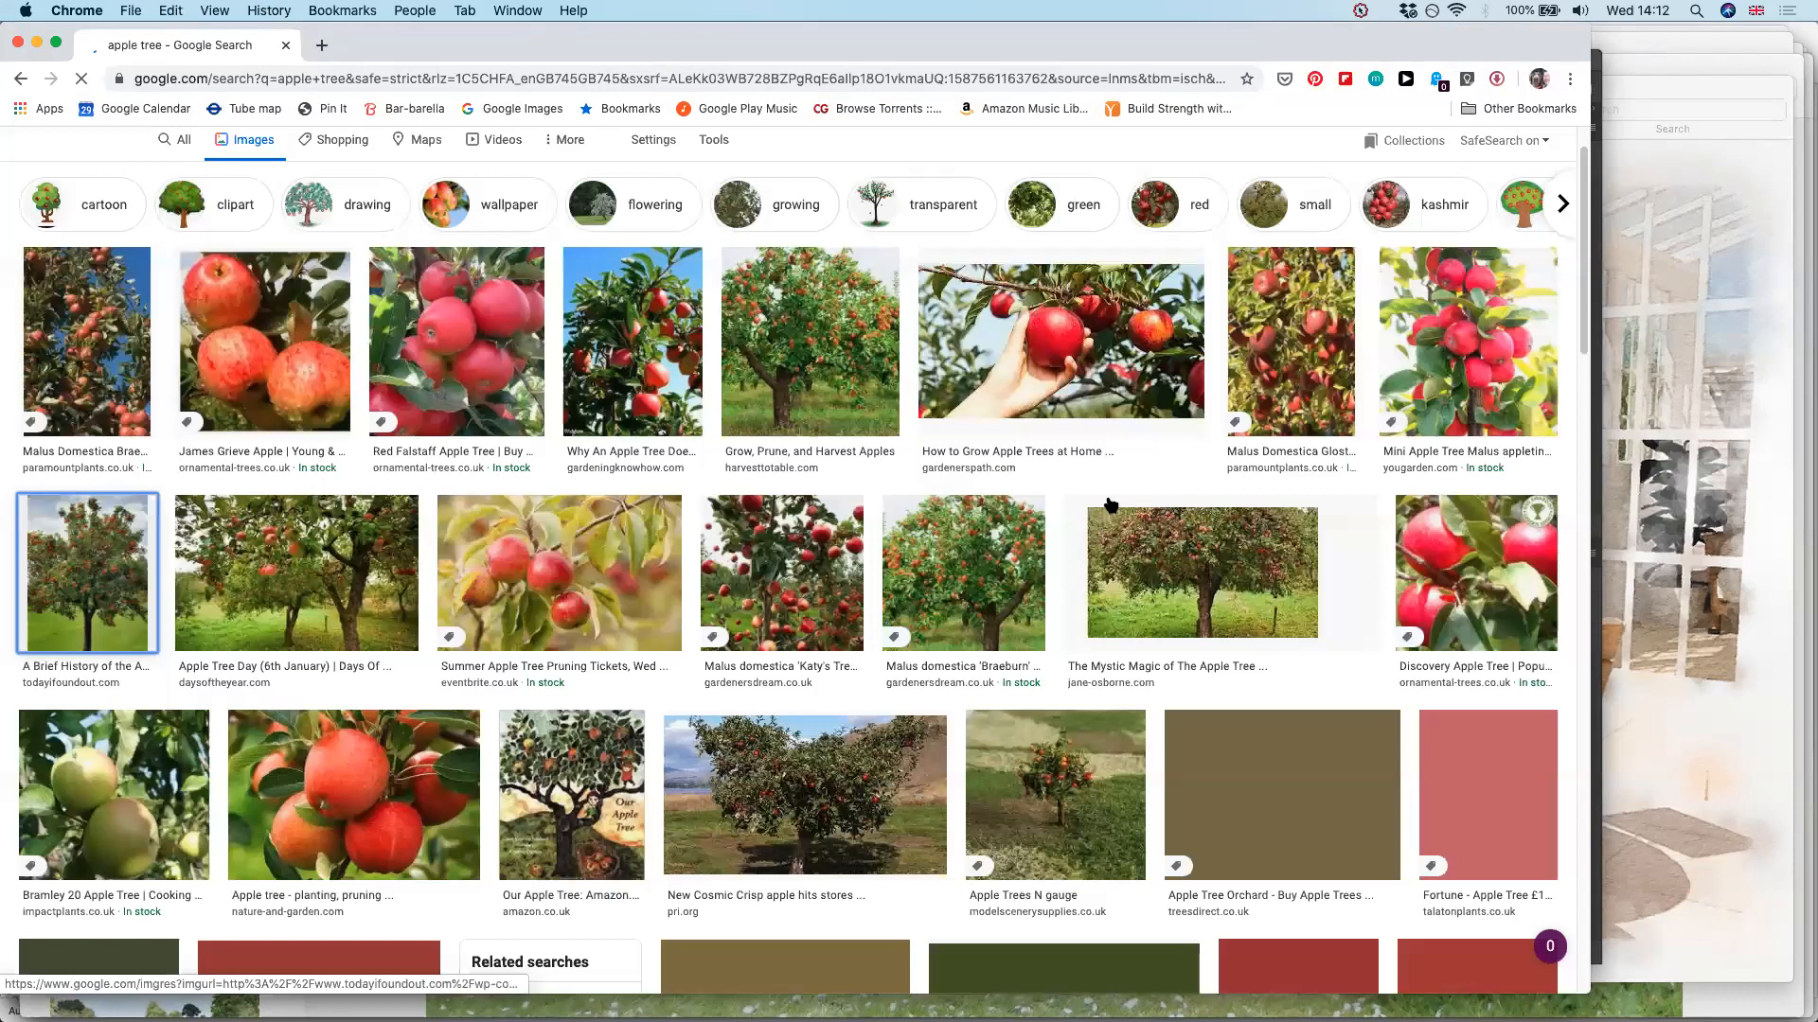
{"action": "key", "text": "Return"}
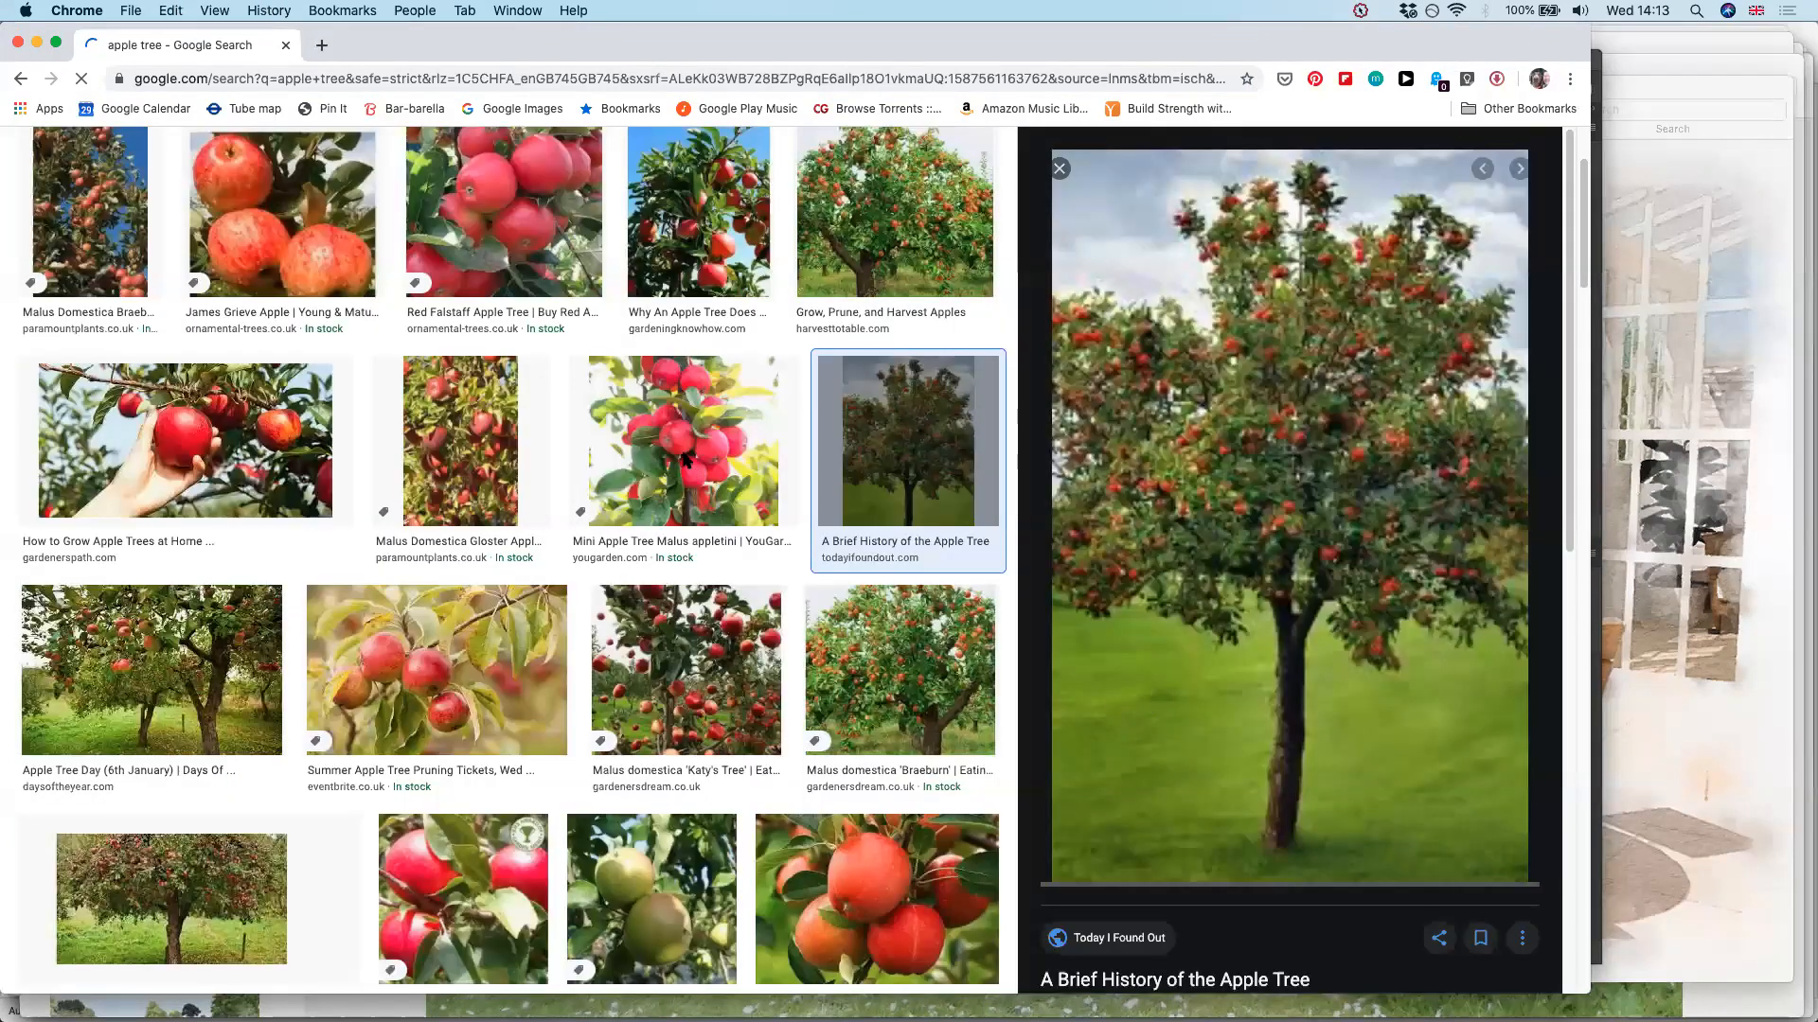
Switch to Photoshop and paste the apple tree photo into a new 649 x 1000 px Clipboard document
{"action": "key", "text": "super+Tab"}
{"action": "key", "text": "super+n"}
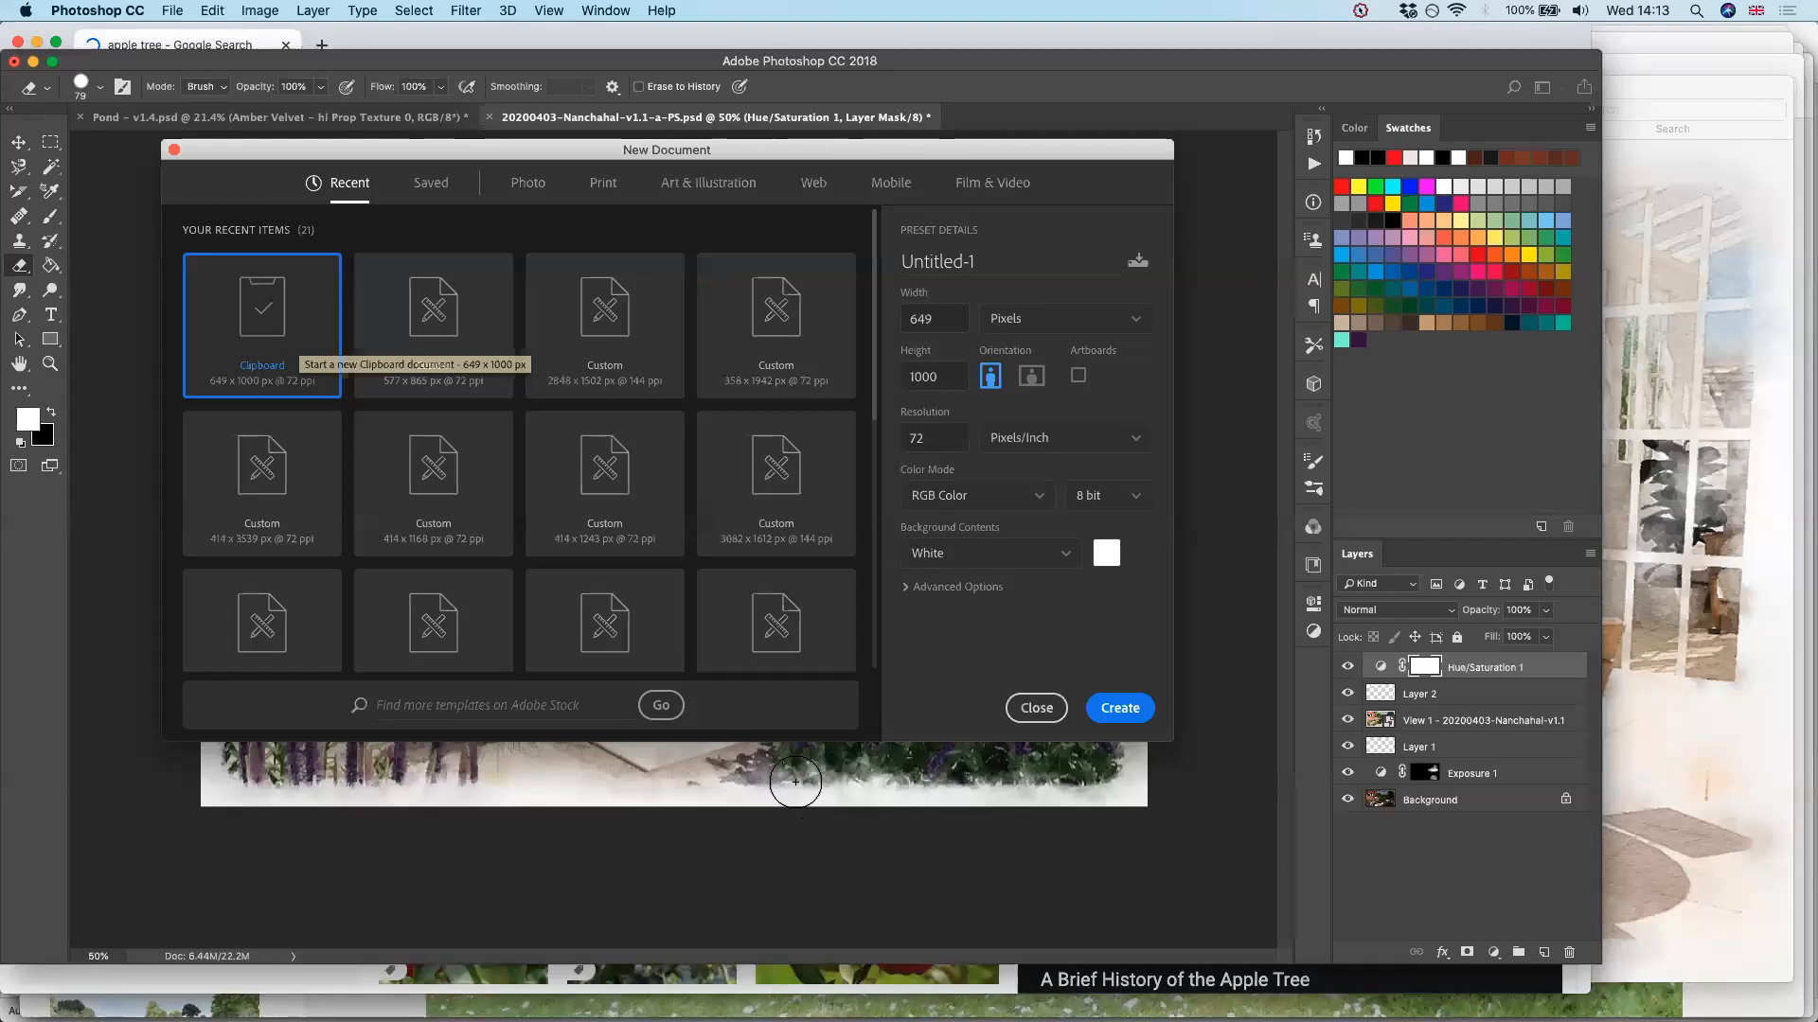
{"action": "key", "text": "Return"}
{"action": "key", "text": "ctrl+v"}
Erase a patch of lawn beside the trunk and delete the pale cloud areas around the tree's crown with the Magic Wand
{"action": "left_click_drag", "start_coordinate": [863, 689], "coordinate": [769, 748]}
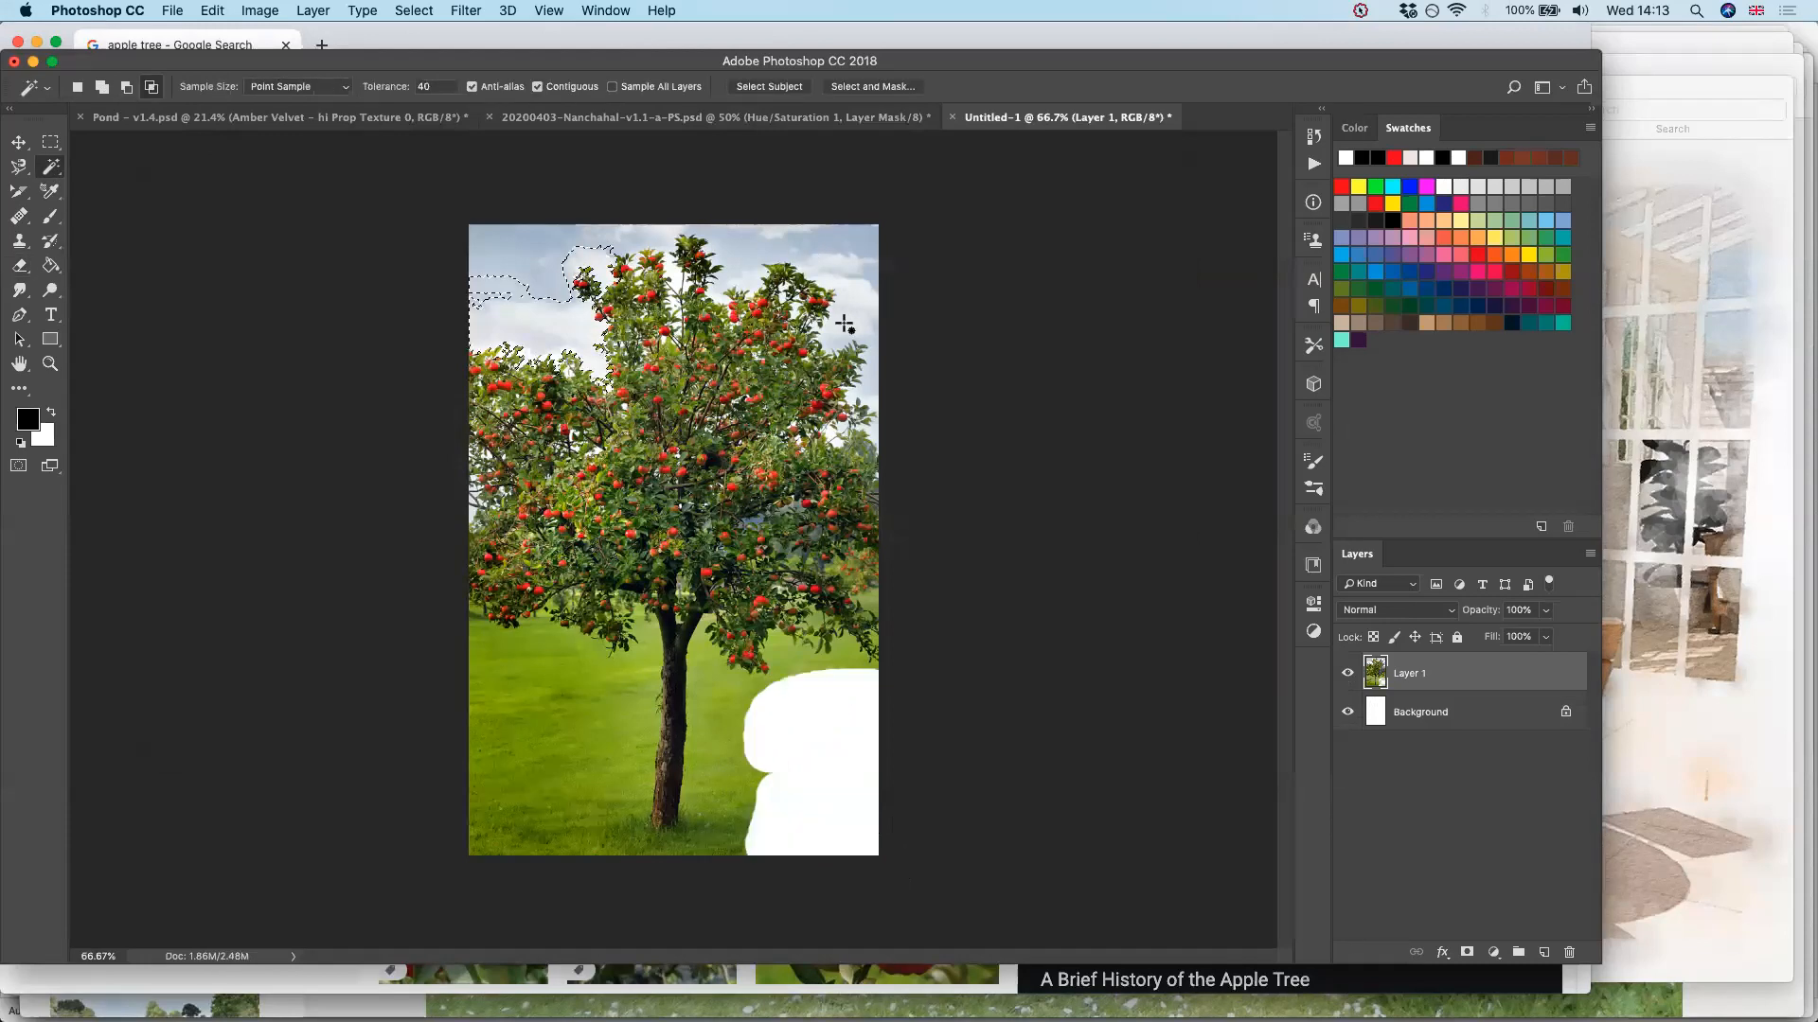
{"action": "left_click", "coordinate": [842, 322]}
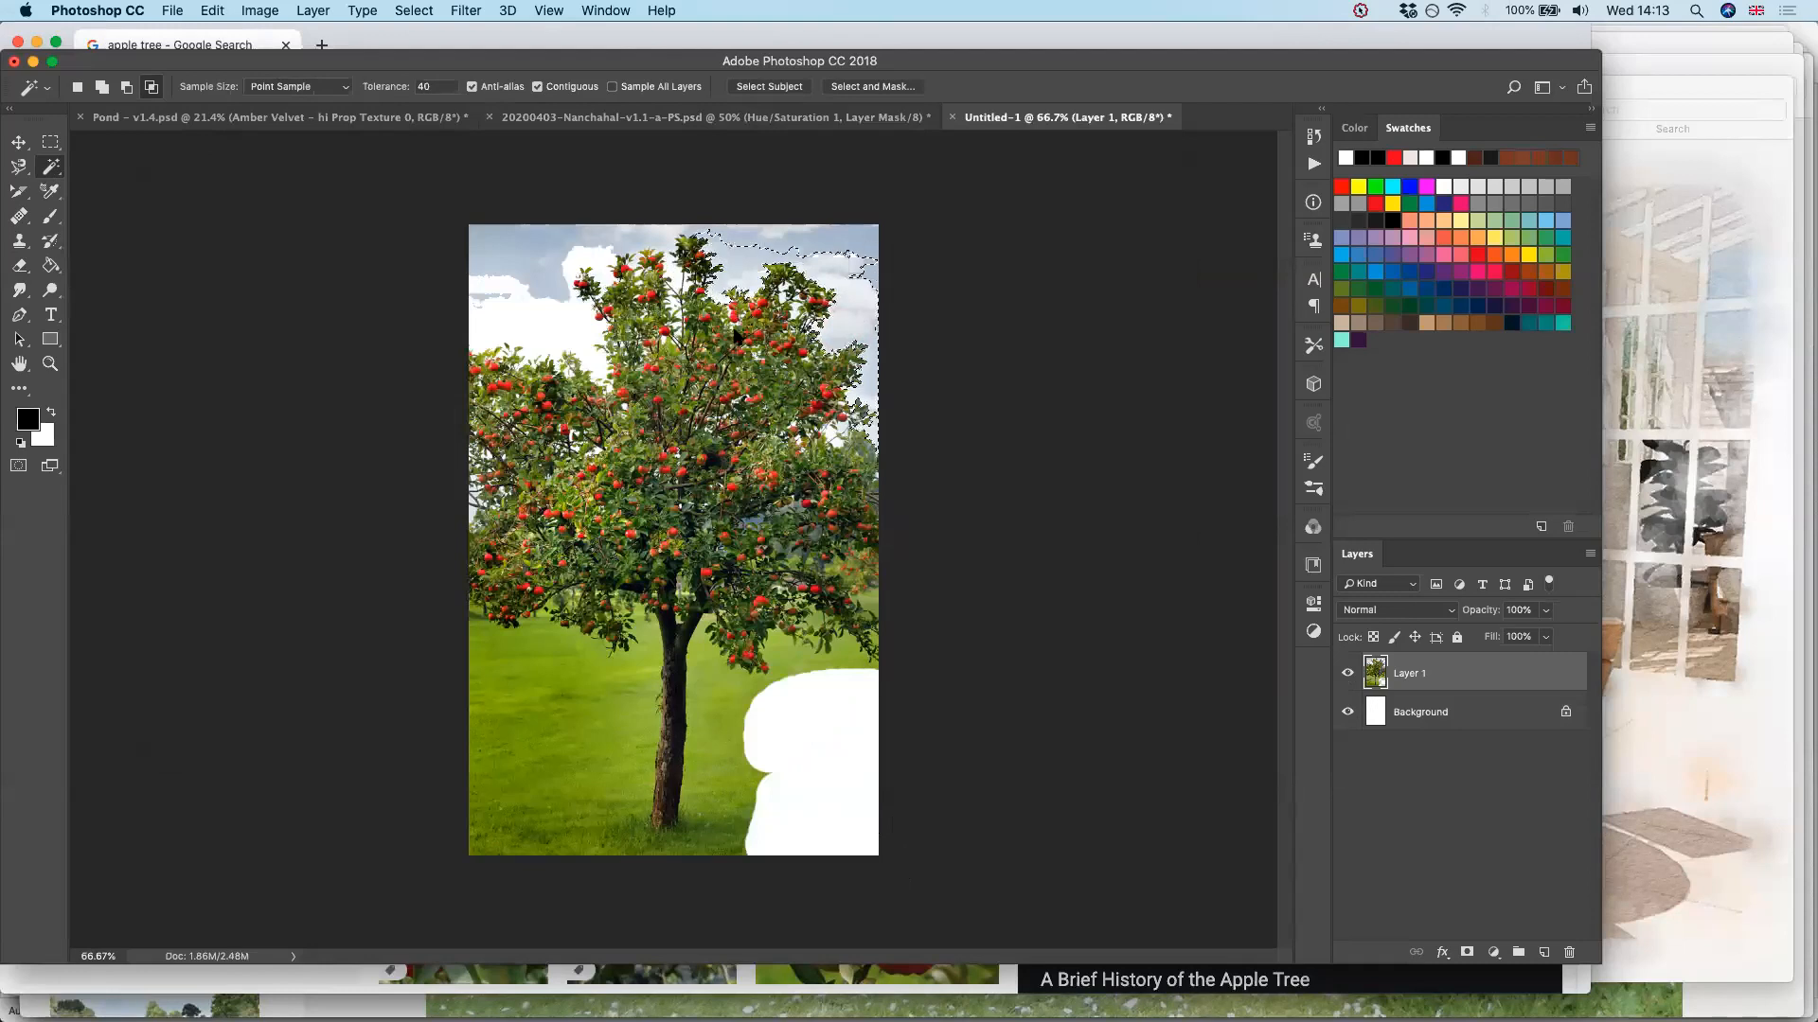
{"action": "key", "text": "Delete"}
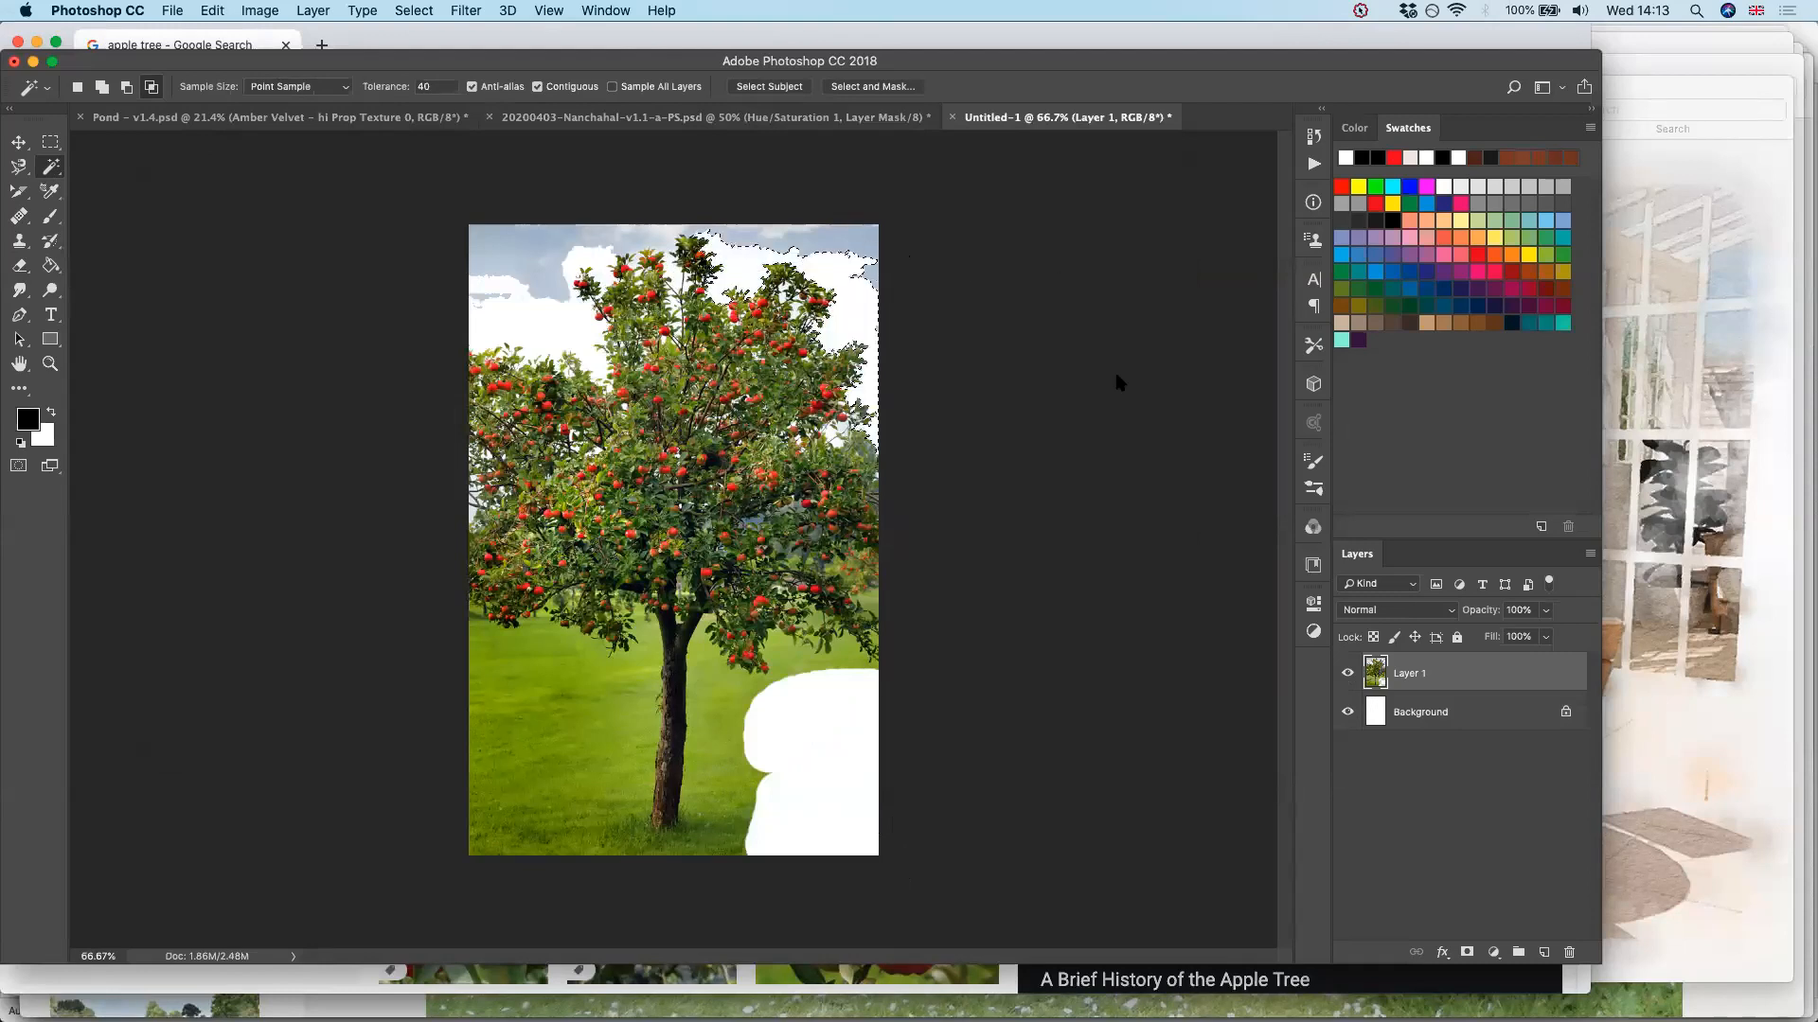
{"action": "key", "text": "Delete"}
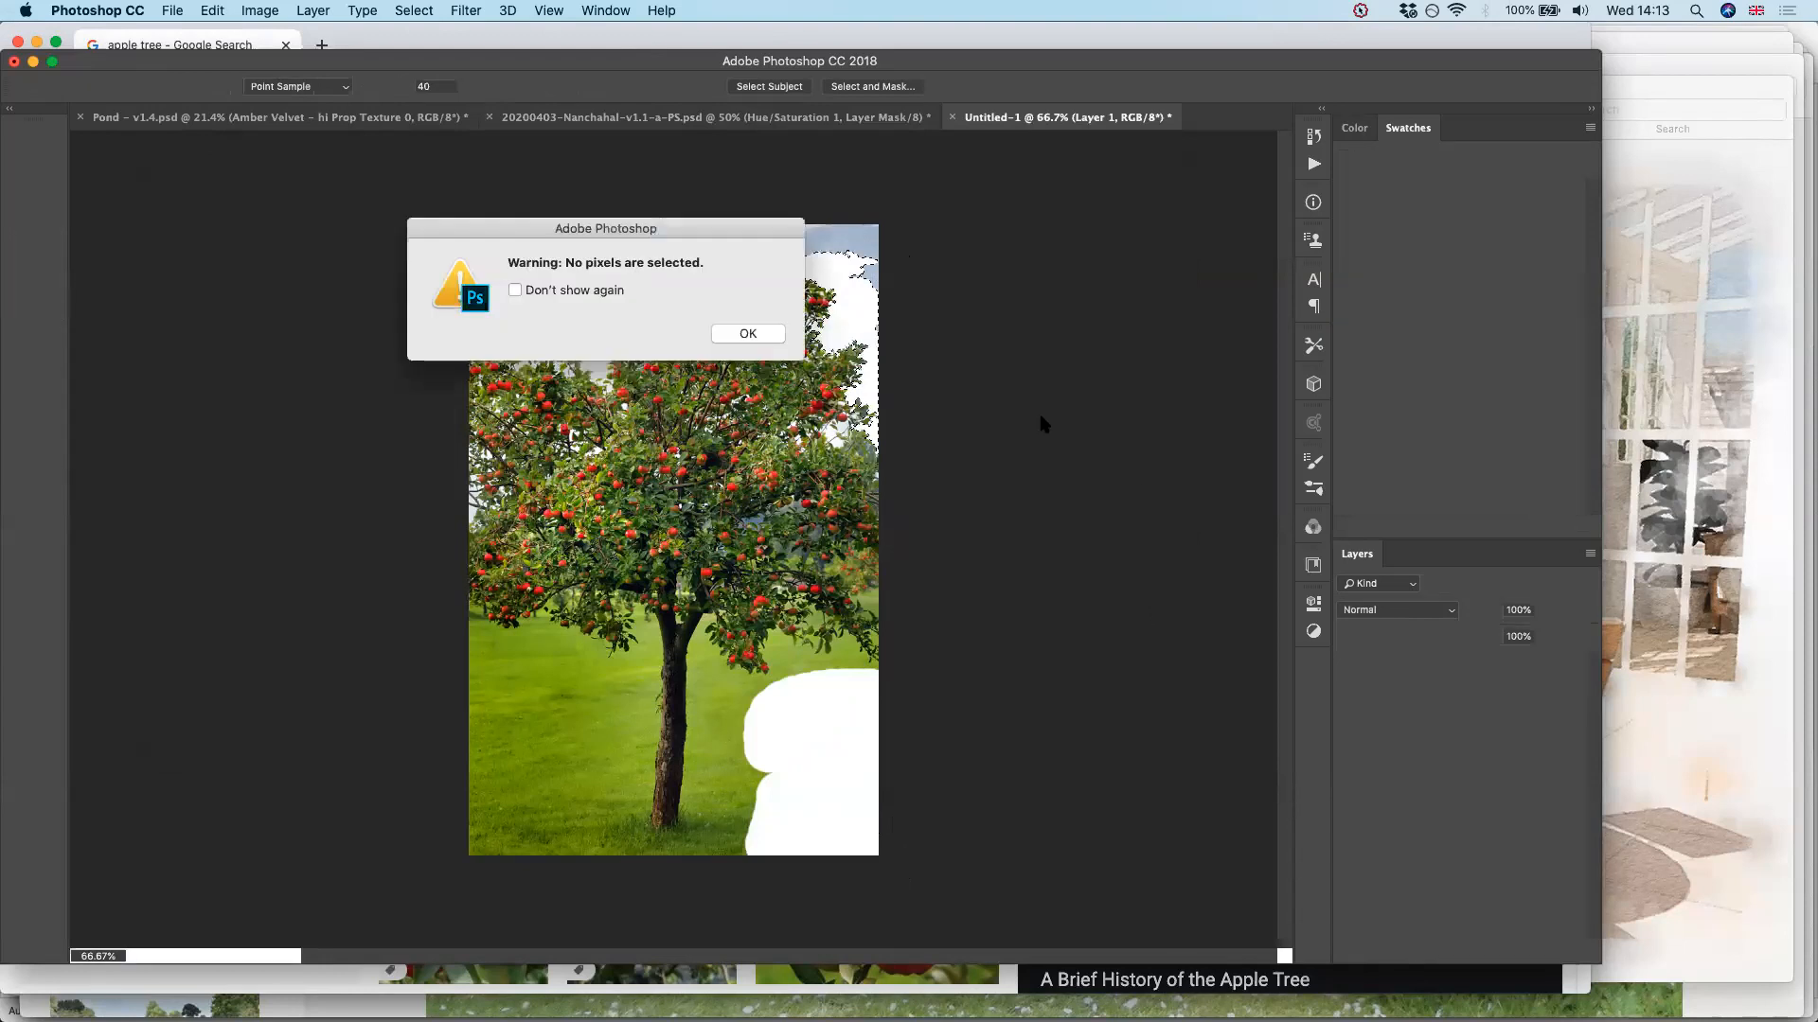
{"action": "key", "text": "Return"}
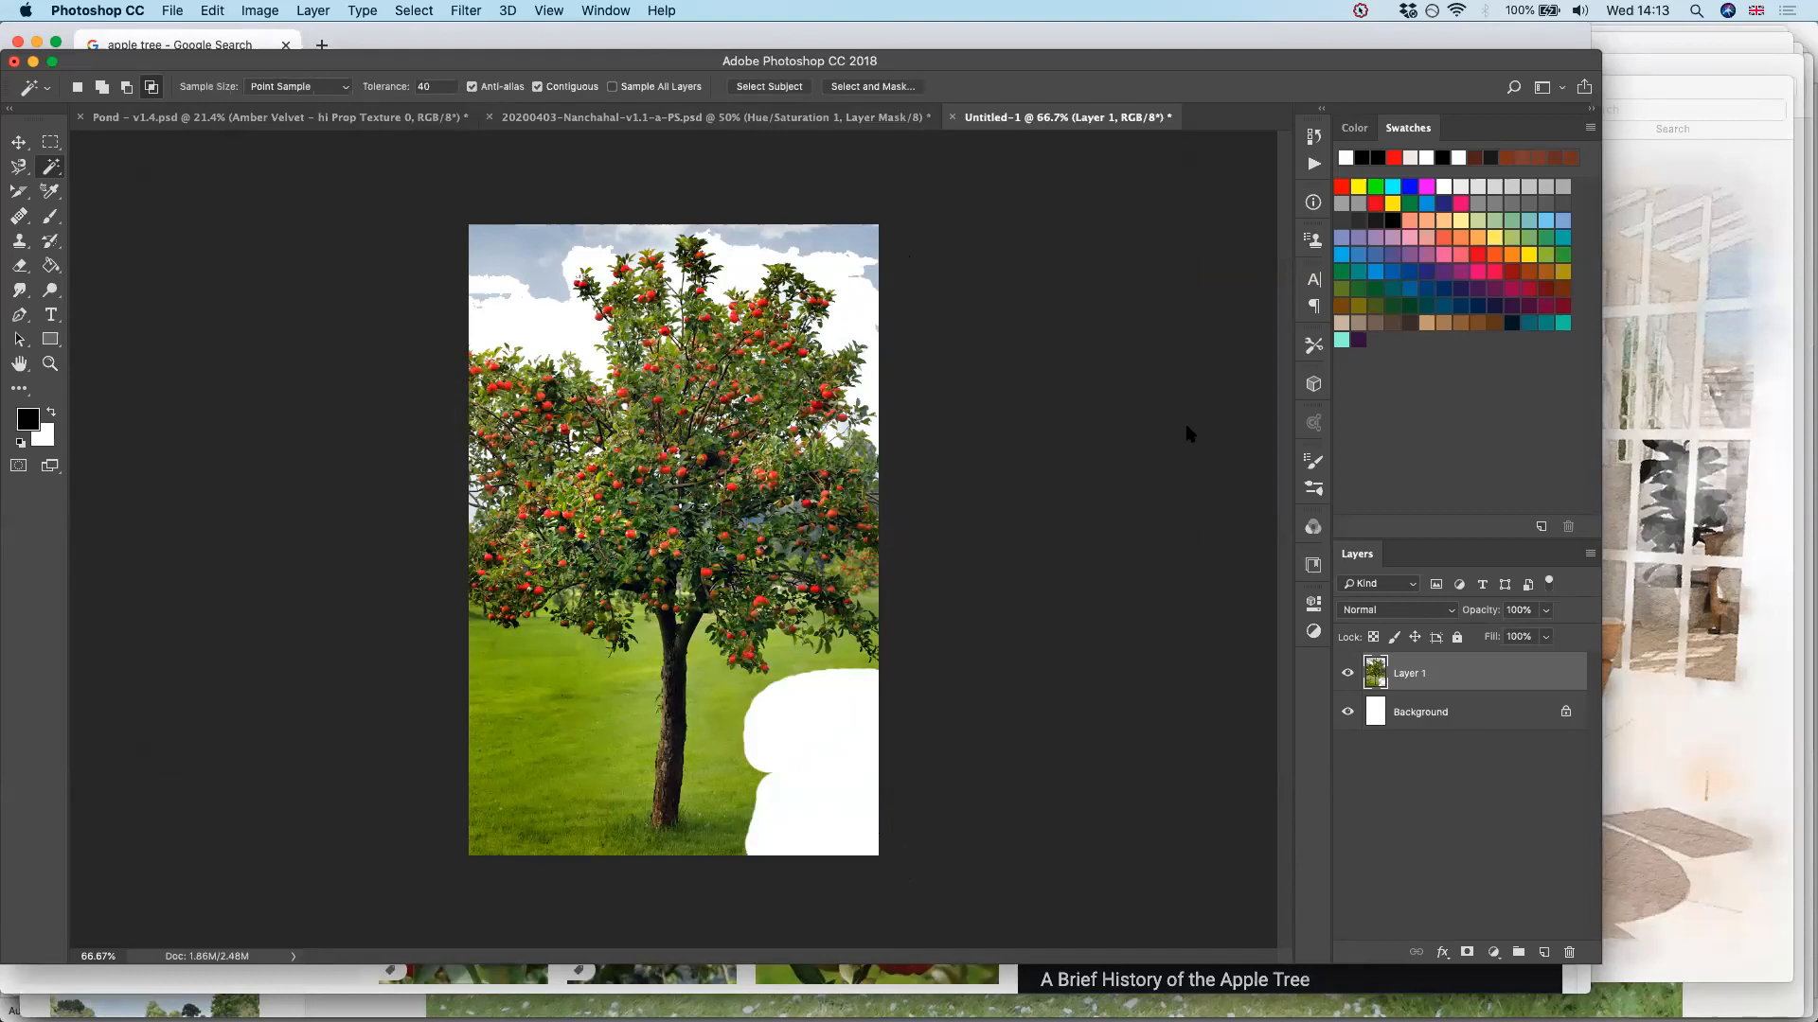
Open the Filter Gallery for the apple tree layer and preview the Artistic filters Film Grain and Cutout
{"action": "left_click", "coordinate": [509, 10]}
{"action": "left_click", "coordinate": [465, 10]}
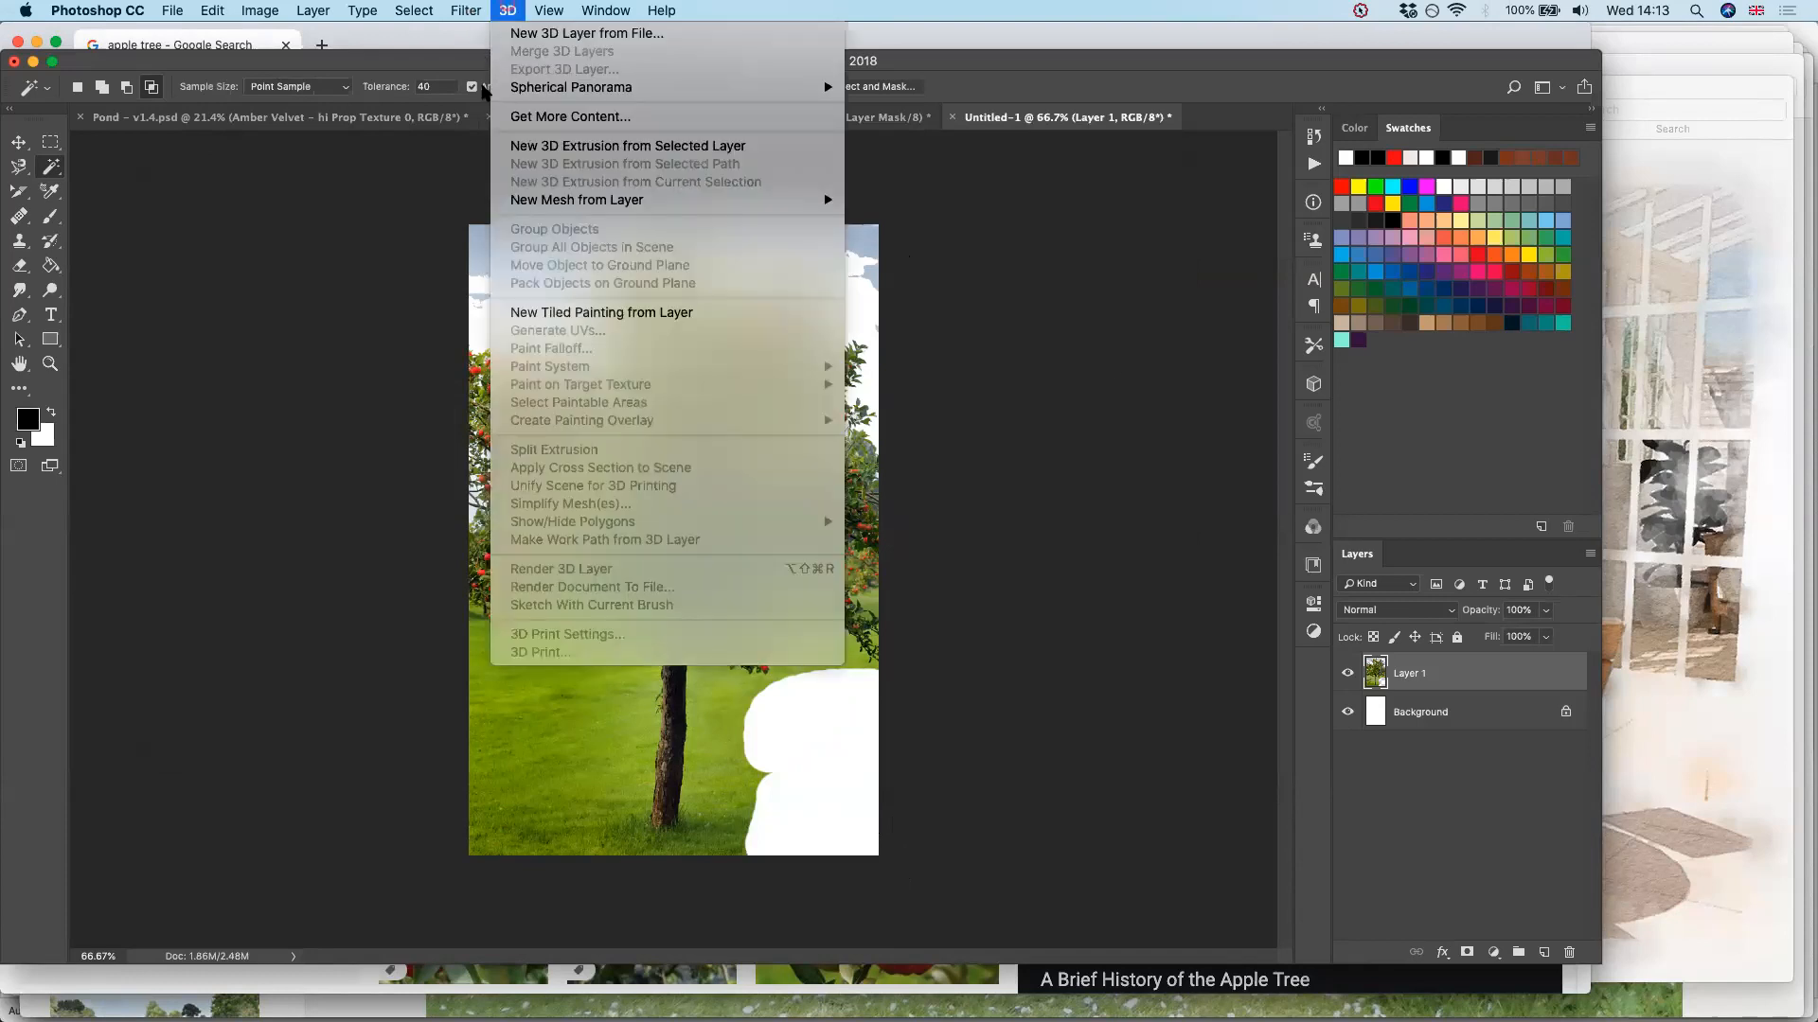
{"action": "left_click", "coordinate": [481, 91]}
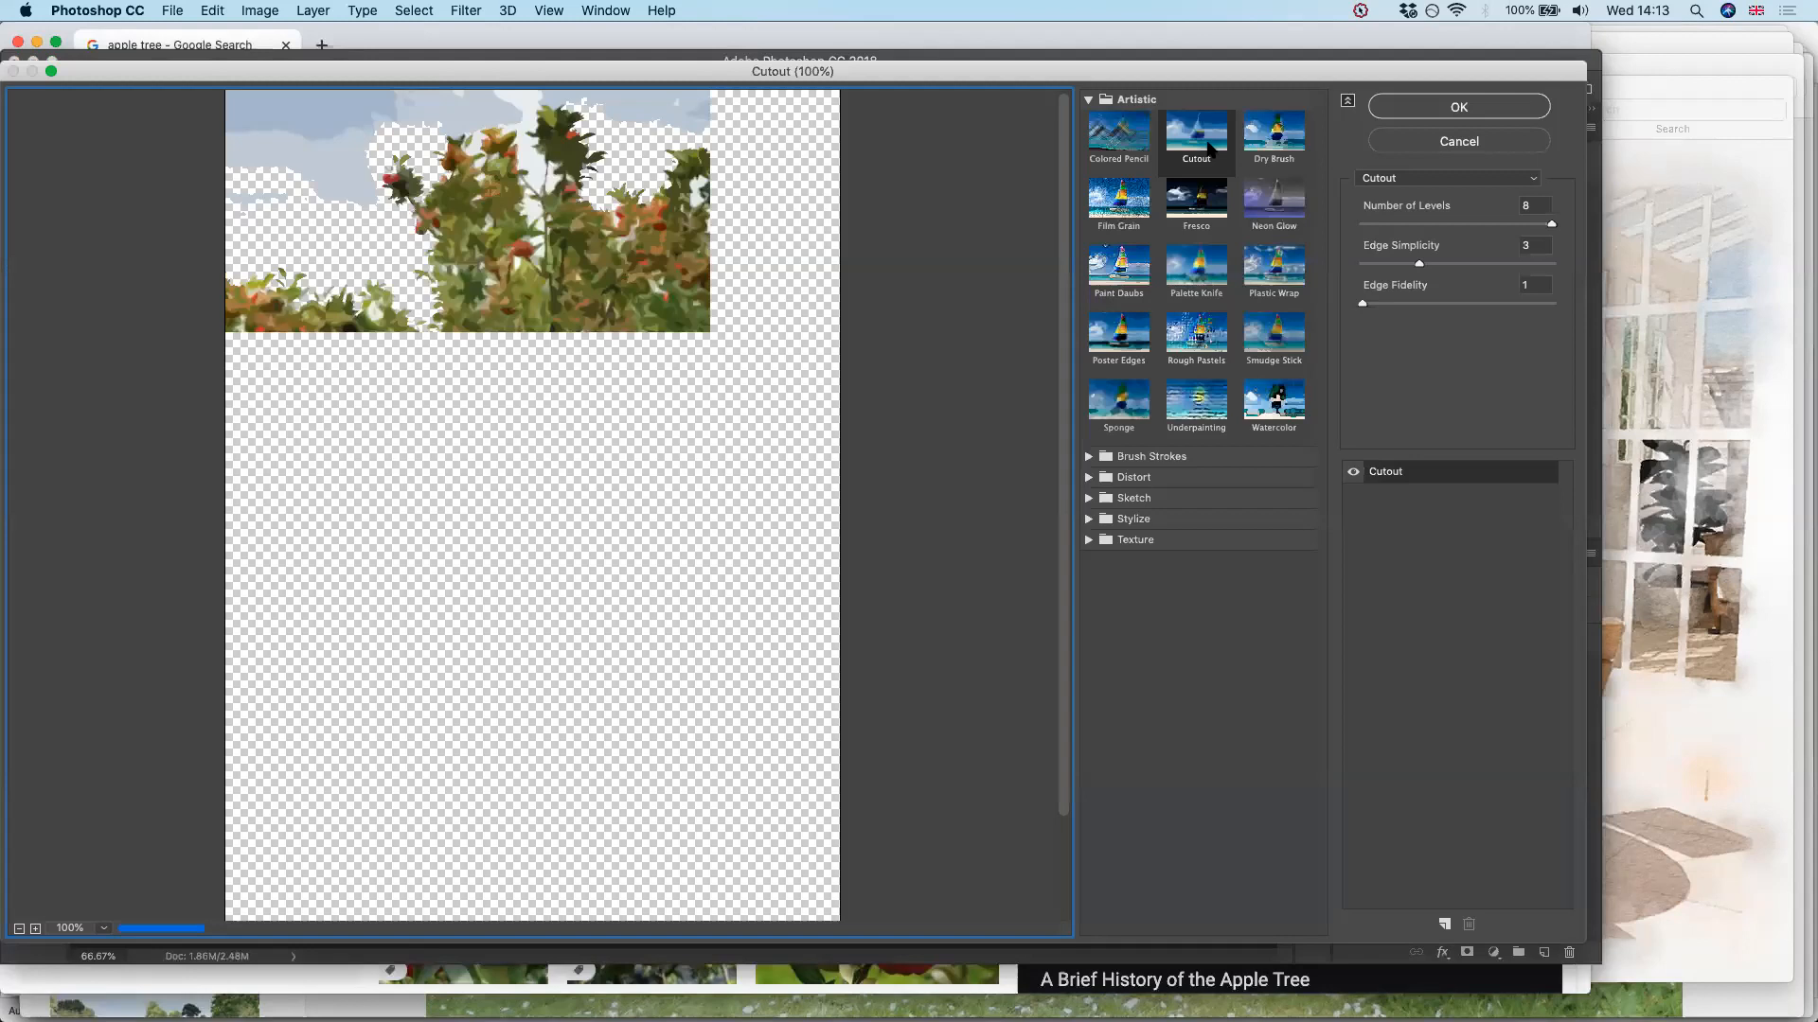
{"action": "left_click", "coordinate": [1100, 197]}
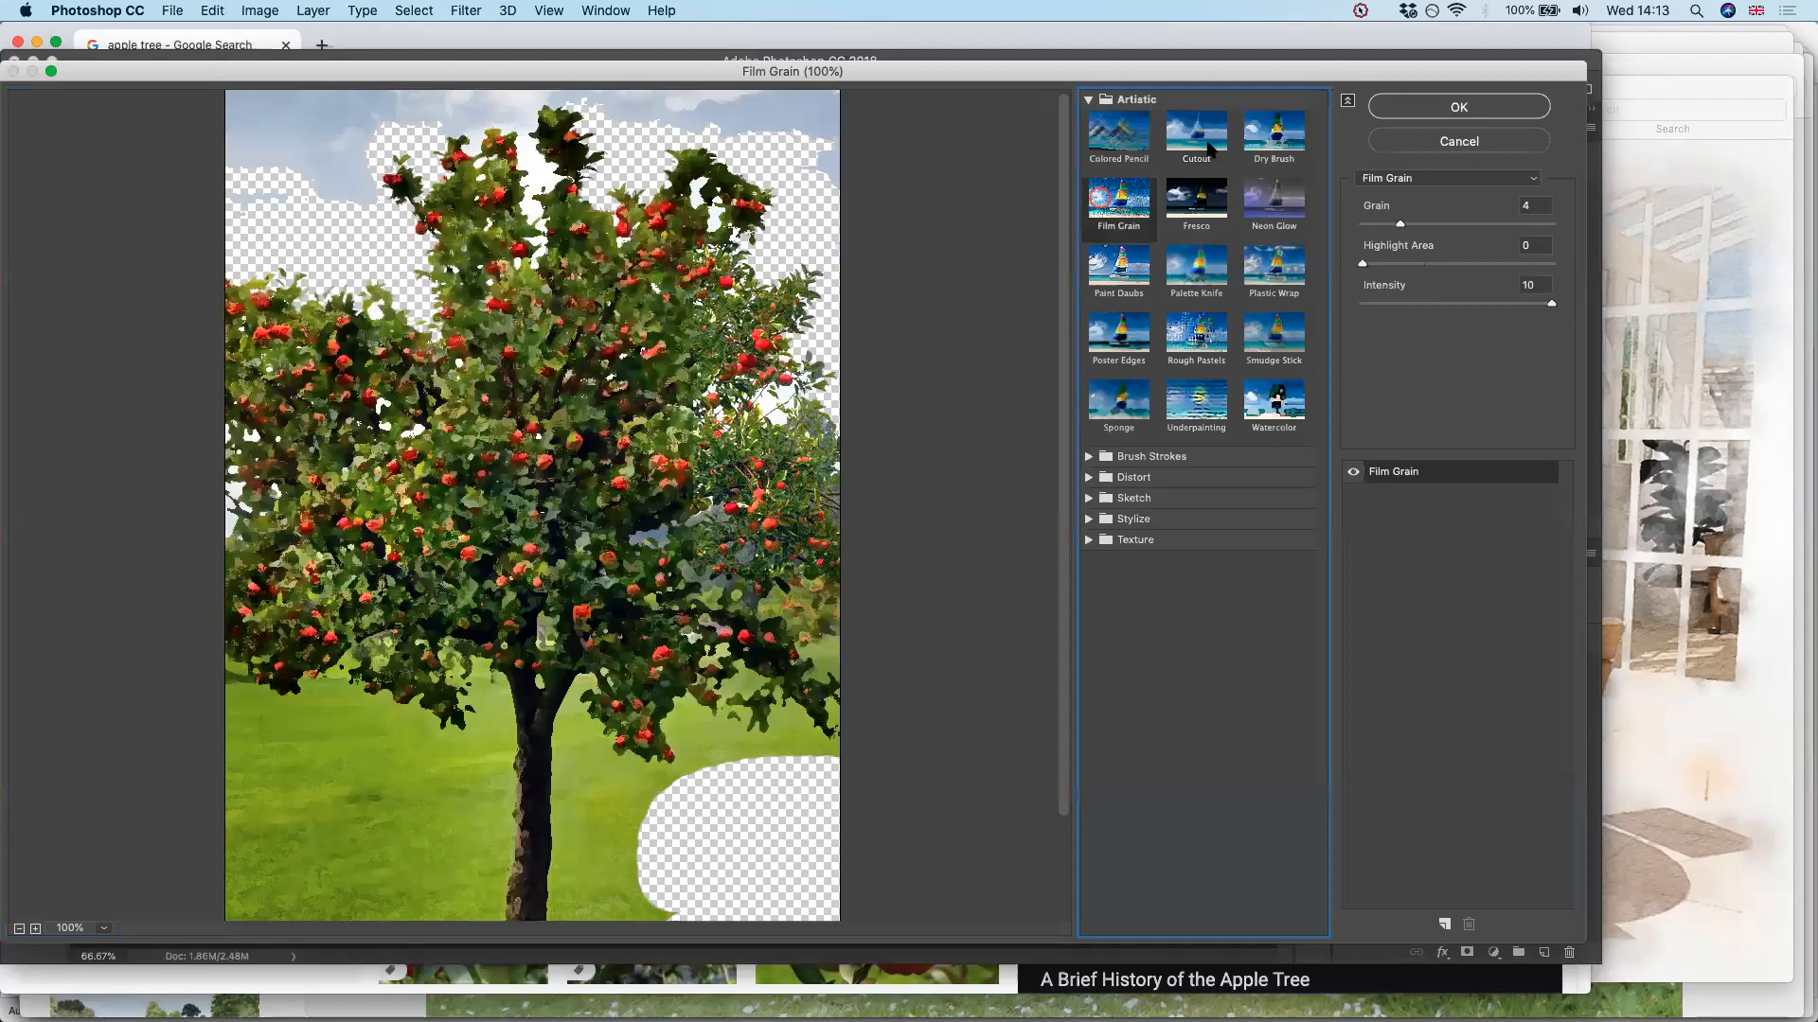
{"action": "left_click", "coordinate": [1210, 147]}
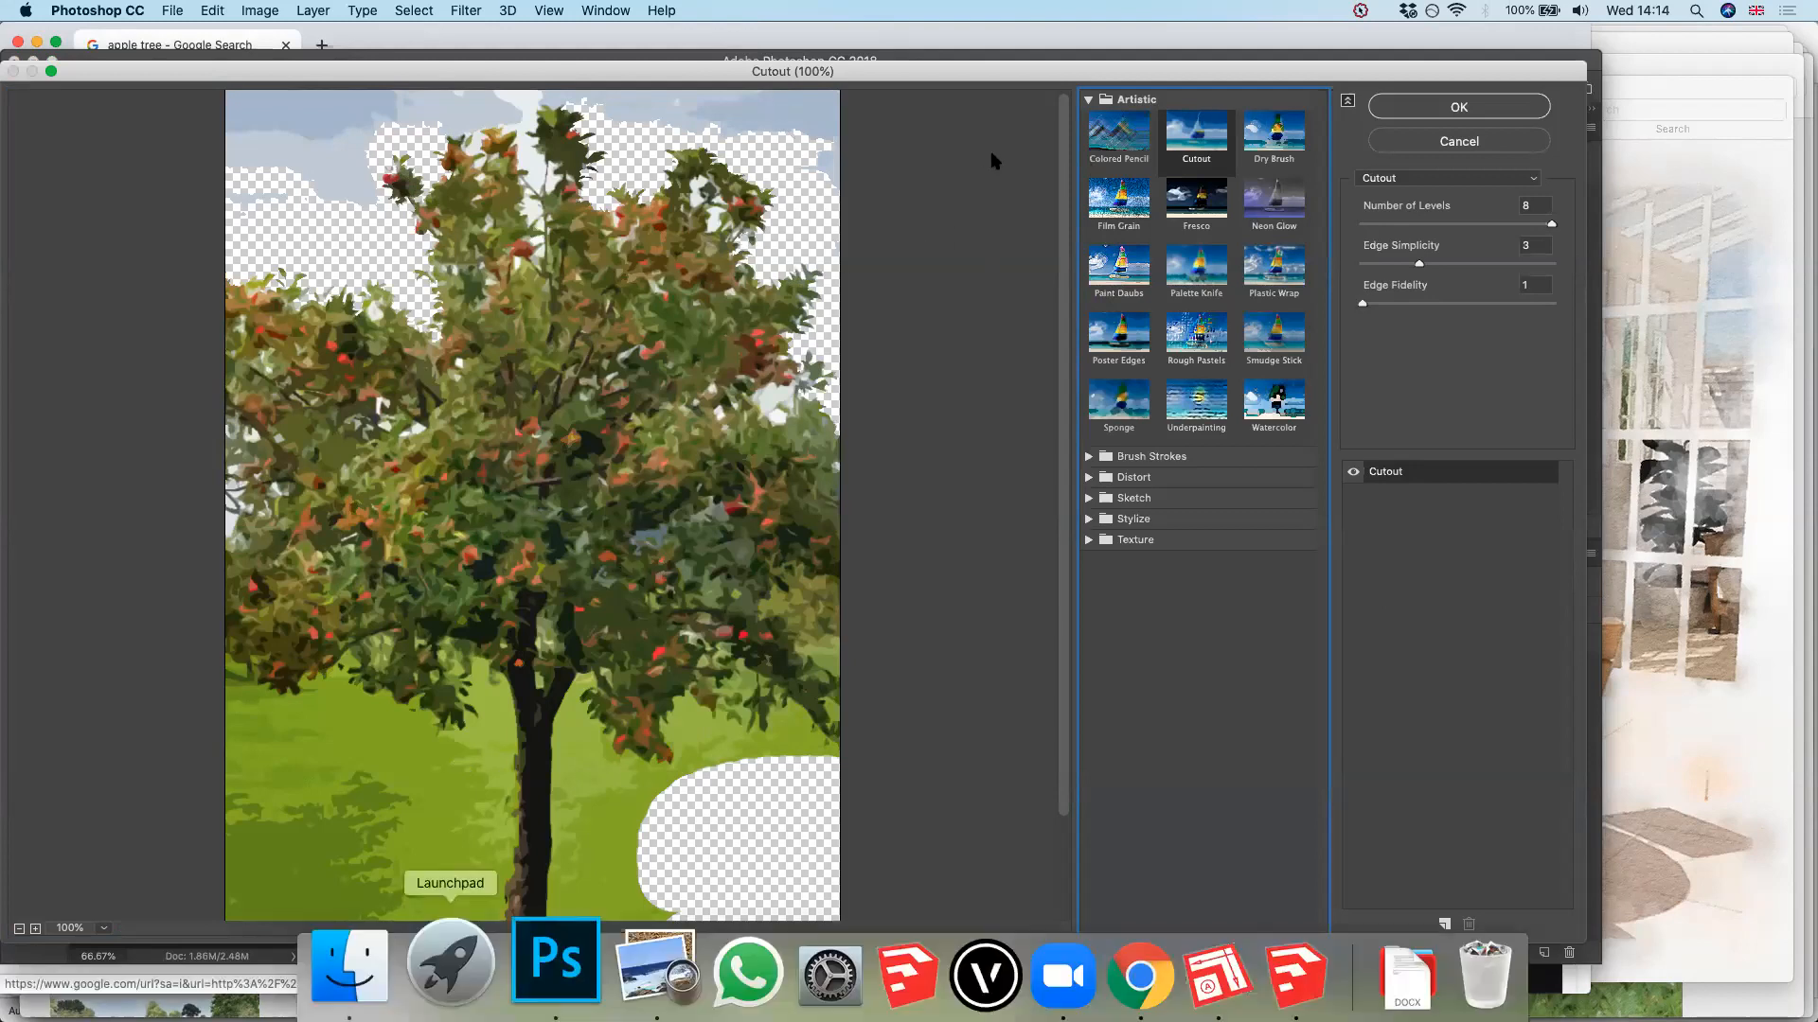
Launch Sketcher and process the apple tree photo with the Watercolor filter
{"action": "key", "text": "super+space"}
{"action": "type", "text": "sket"}
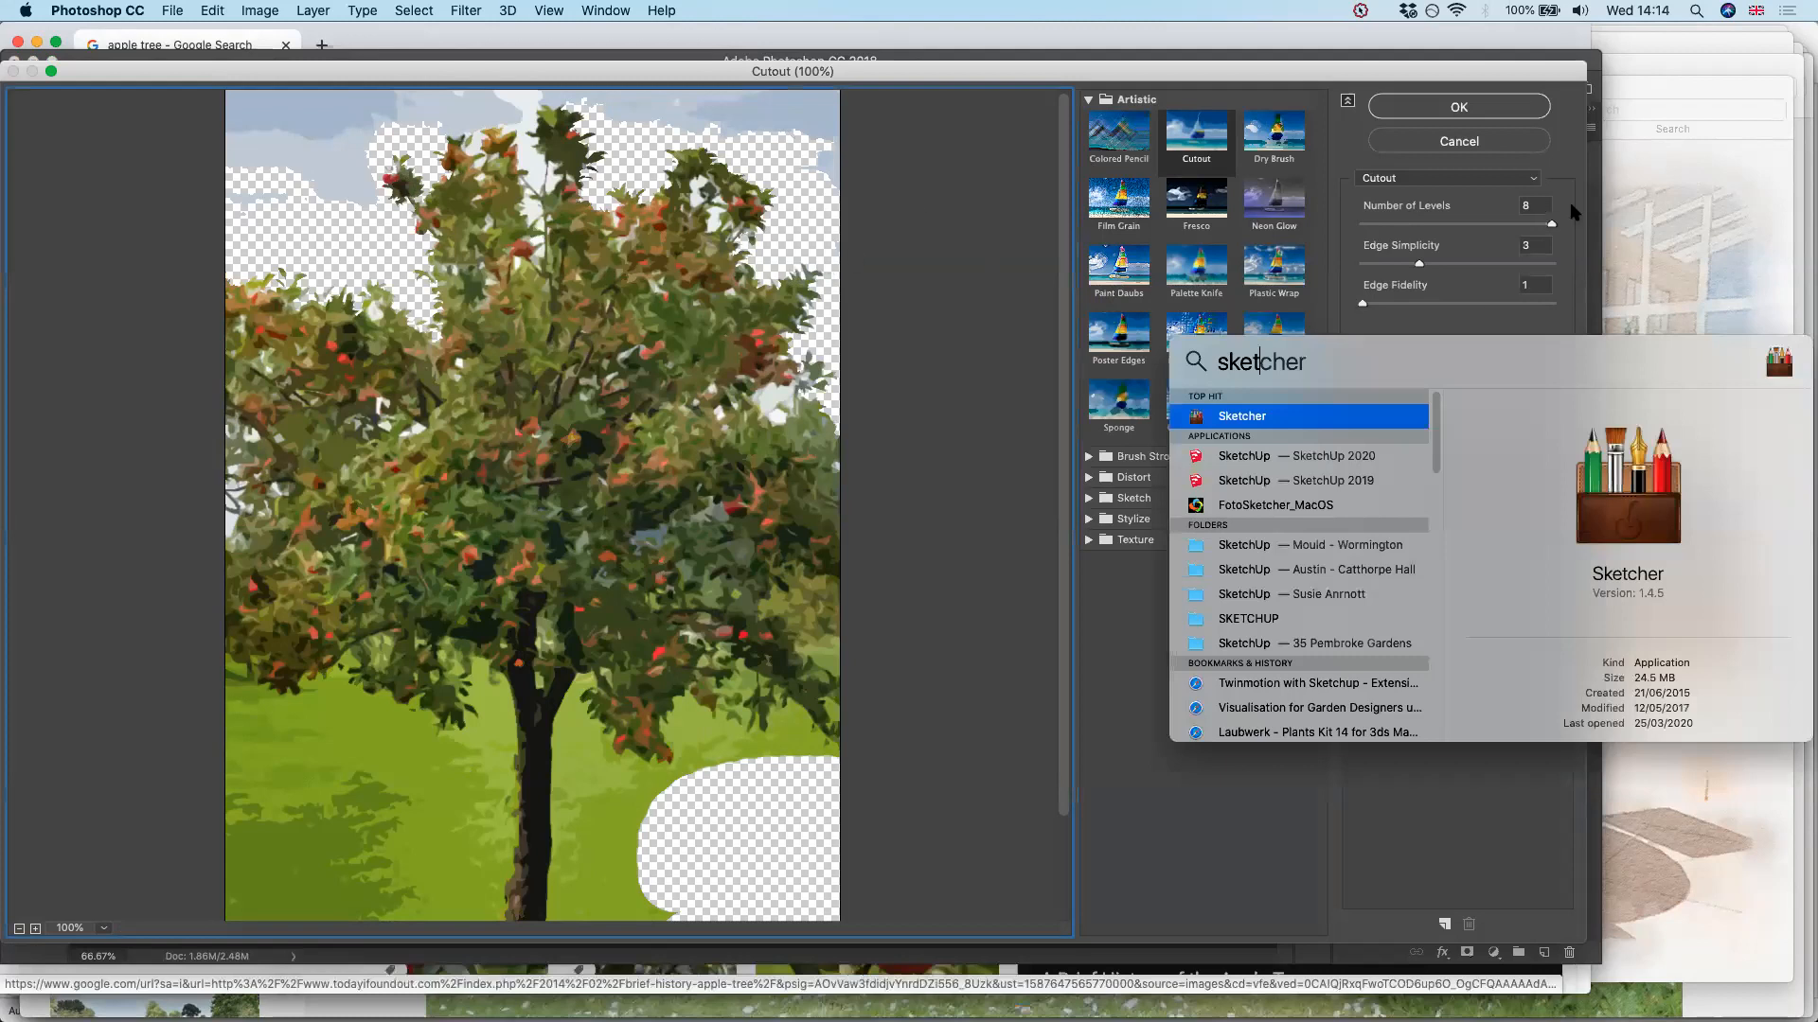
{"action": "key", "text": "Return"}
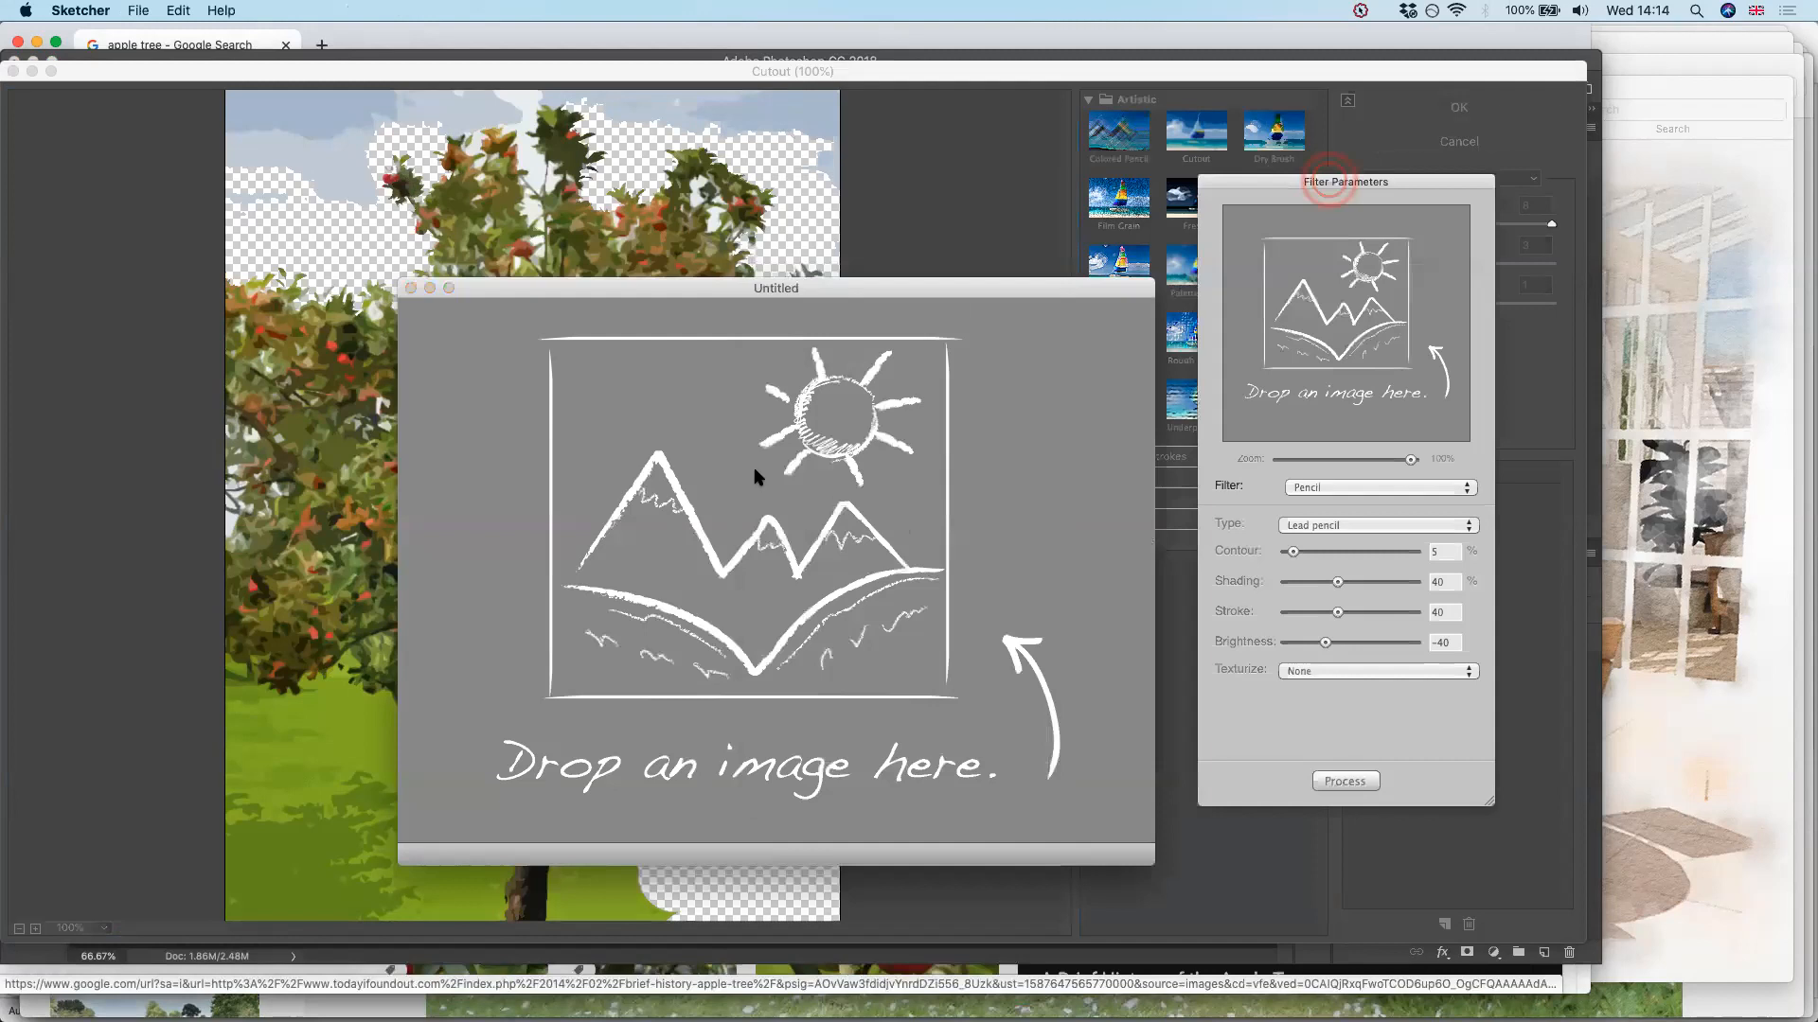
{"action": "left_click", "coordinate": [1329, 182]}
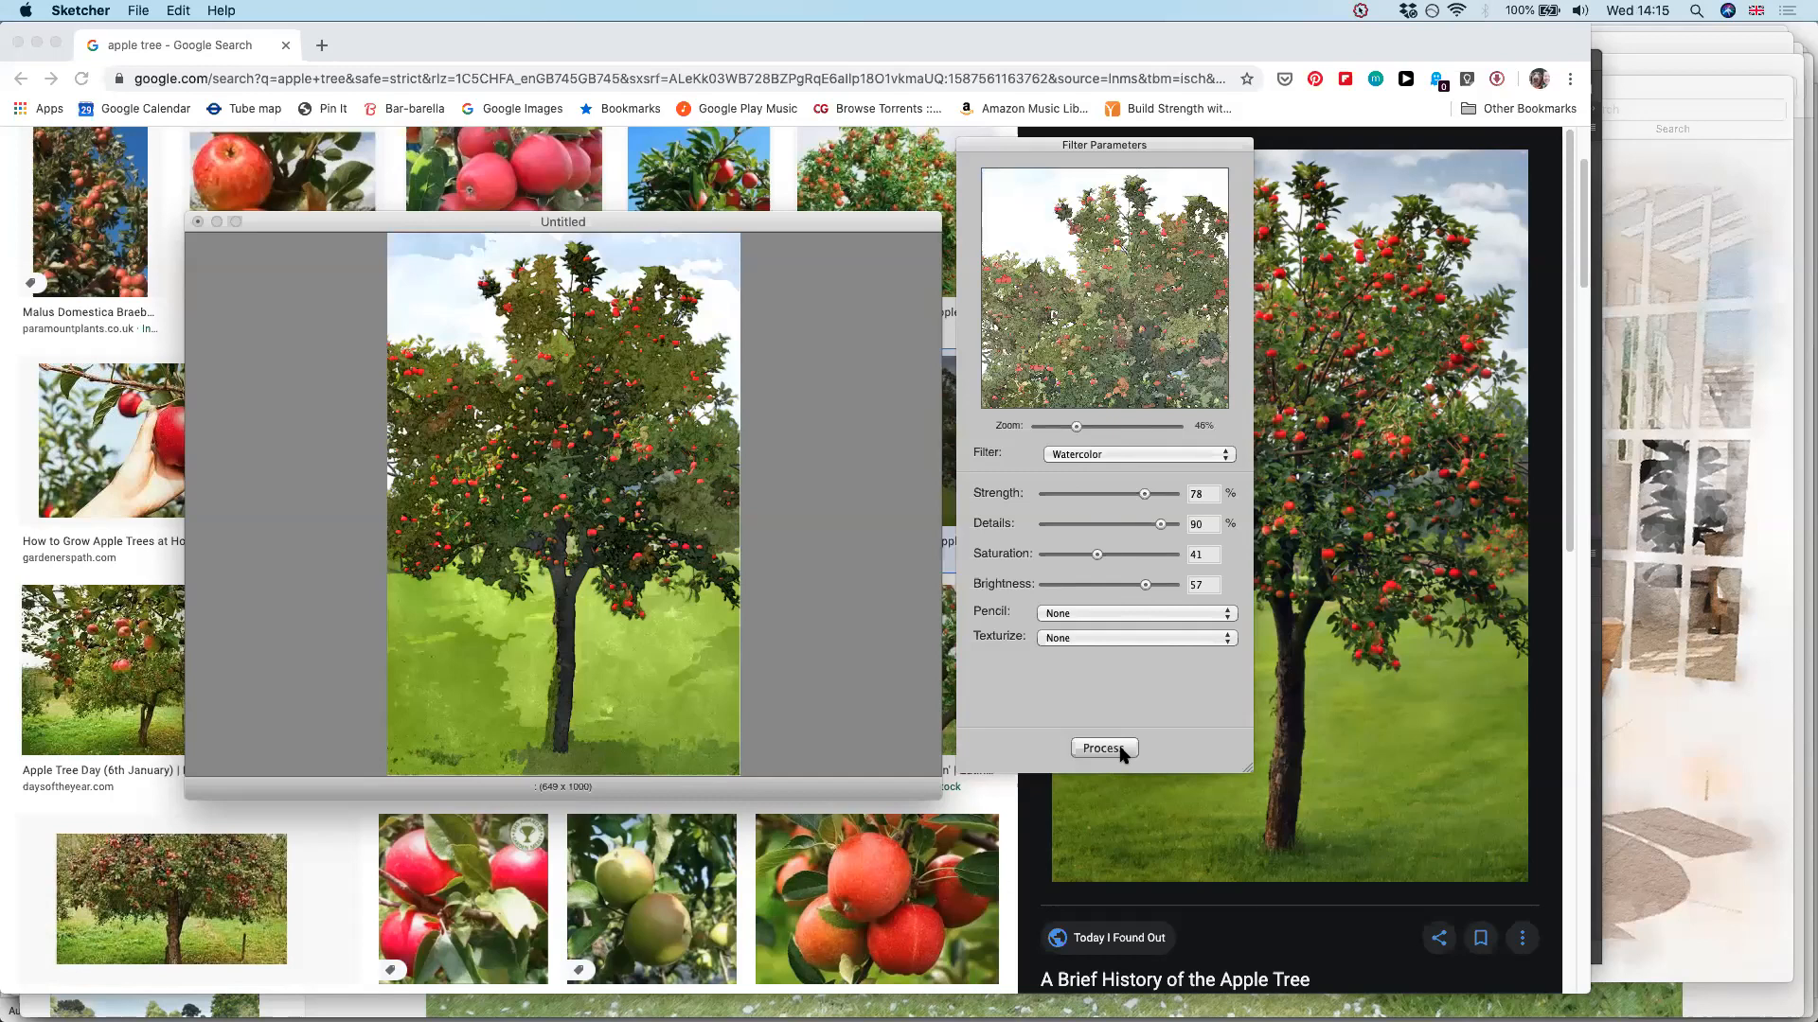
{"action": "left_click", "coordinate": [1147, 455]}
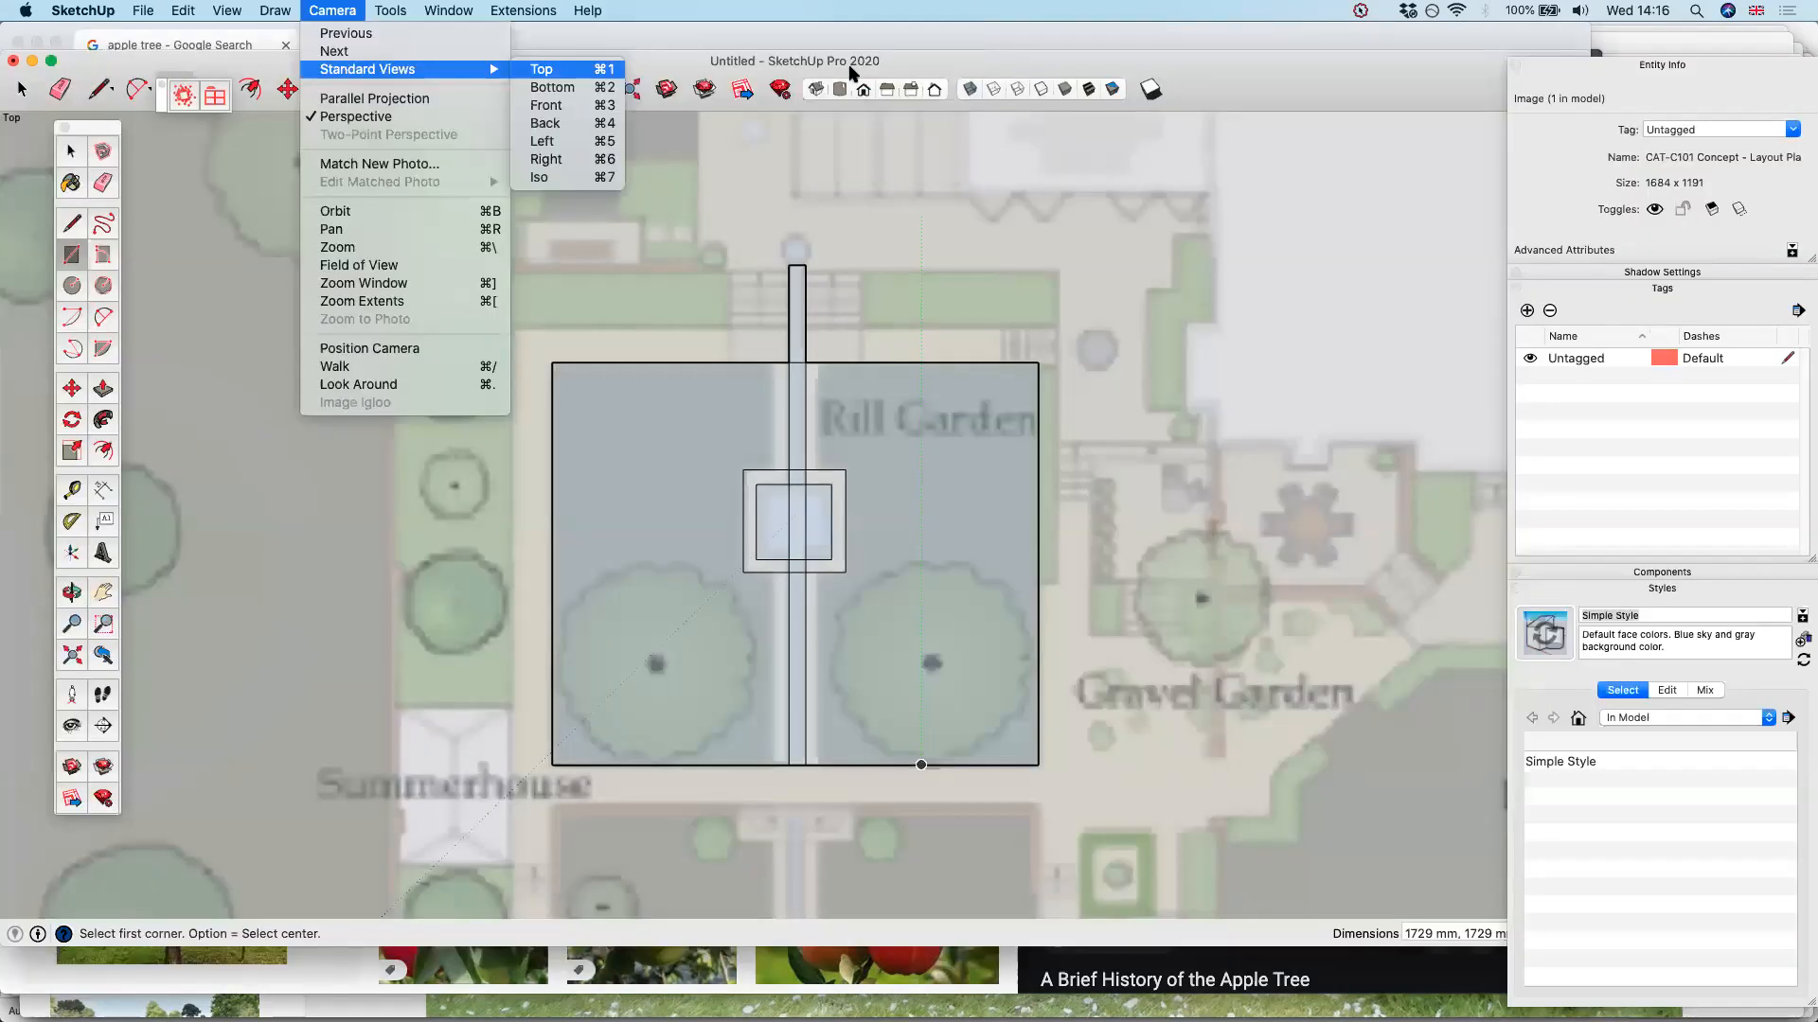
Set the camera of the Rill Garden model in SketchUp to the standard Top view
{"action": "left_click", "coordinate": [582, 74]}
{"action": "left_click", "coordinate": [334, 10]}
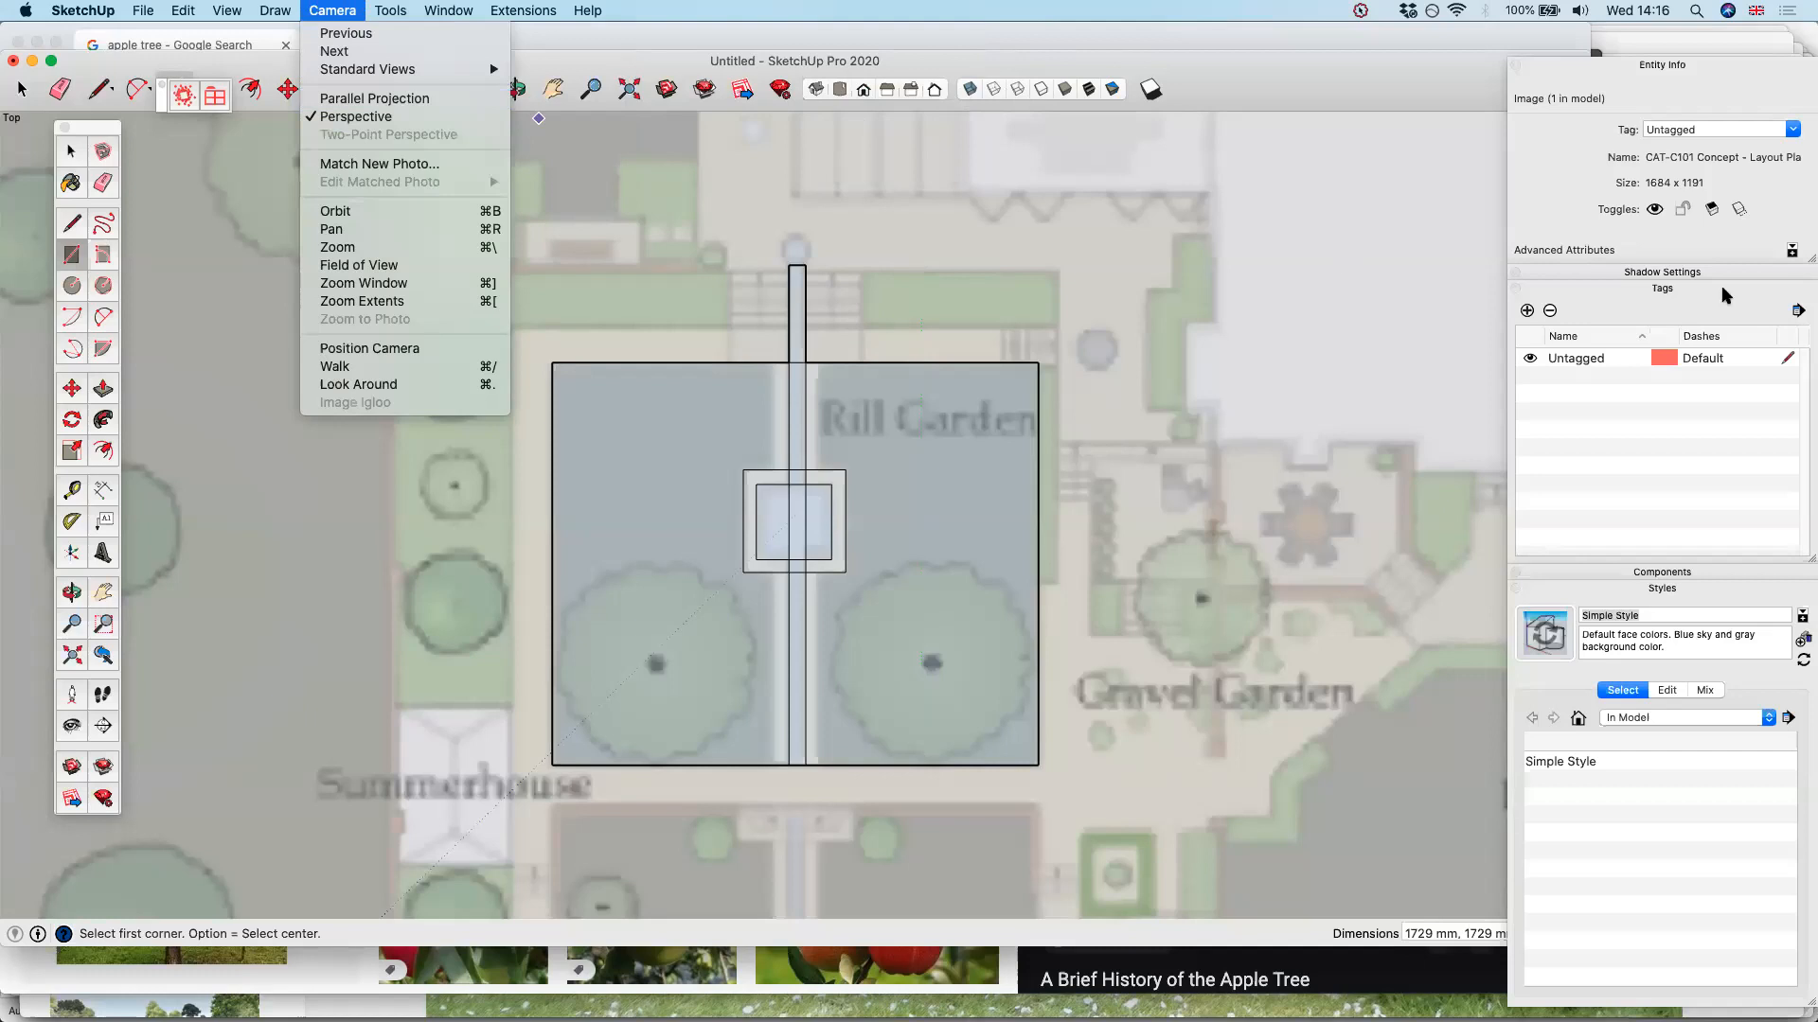
{"action": "left_click", "coordinate": [1273, 342]}
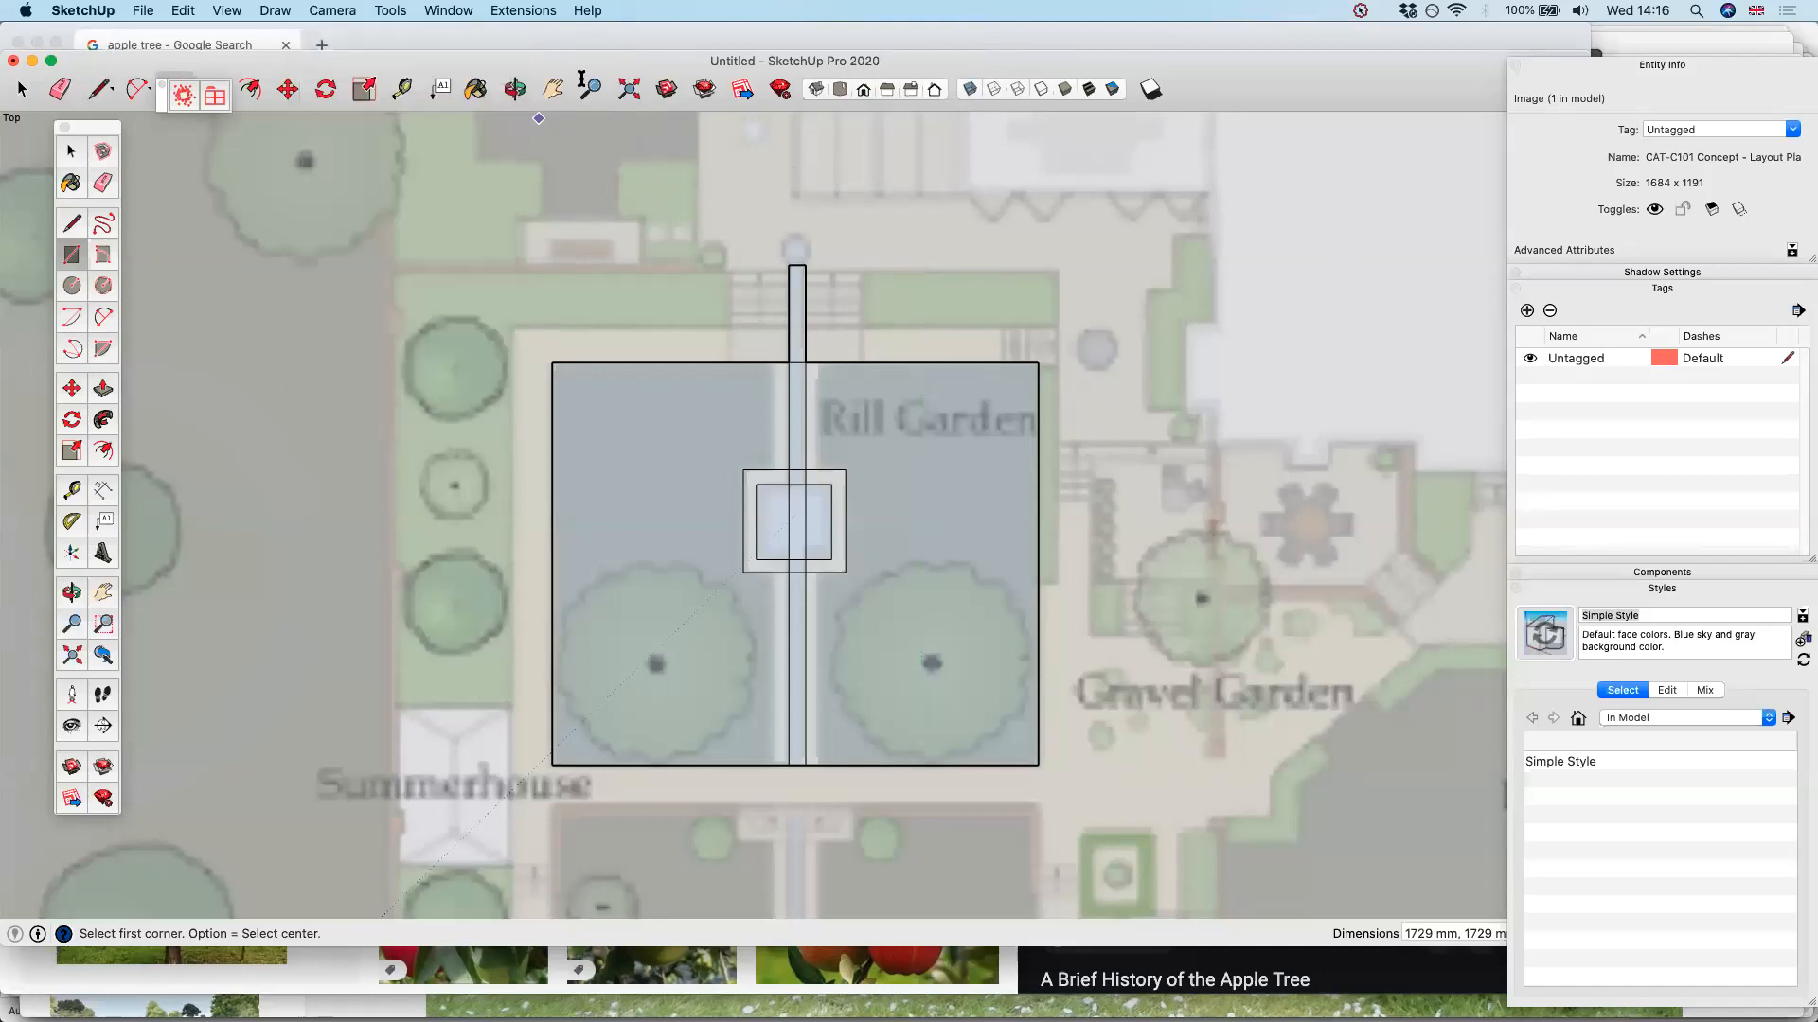
Switch to Chrome and examine the SketchUp Help Center page on downloading older versions
{"action": "key", "text": "super+Tab"}
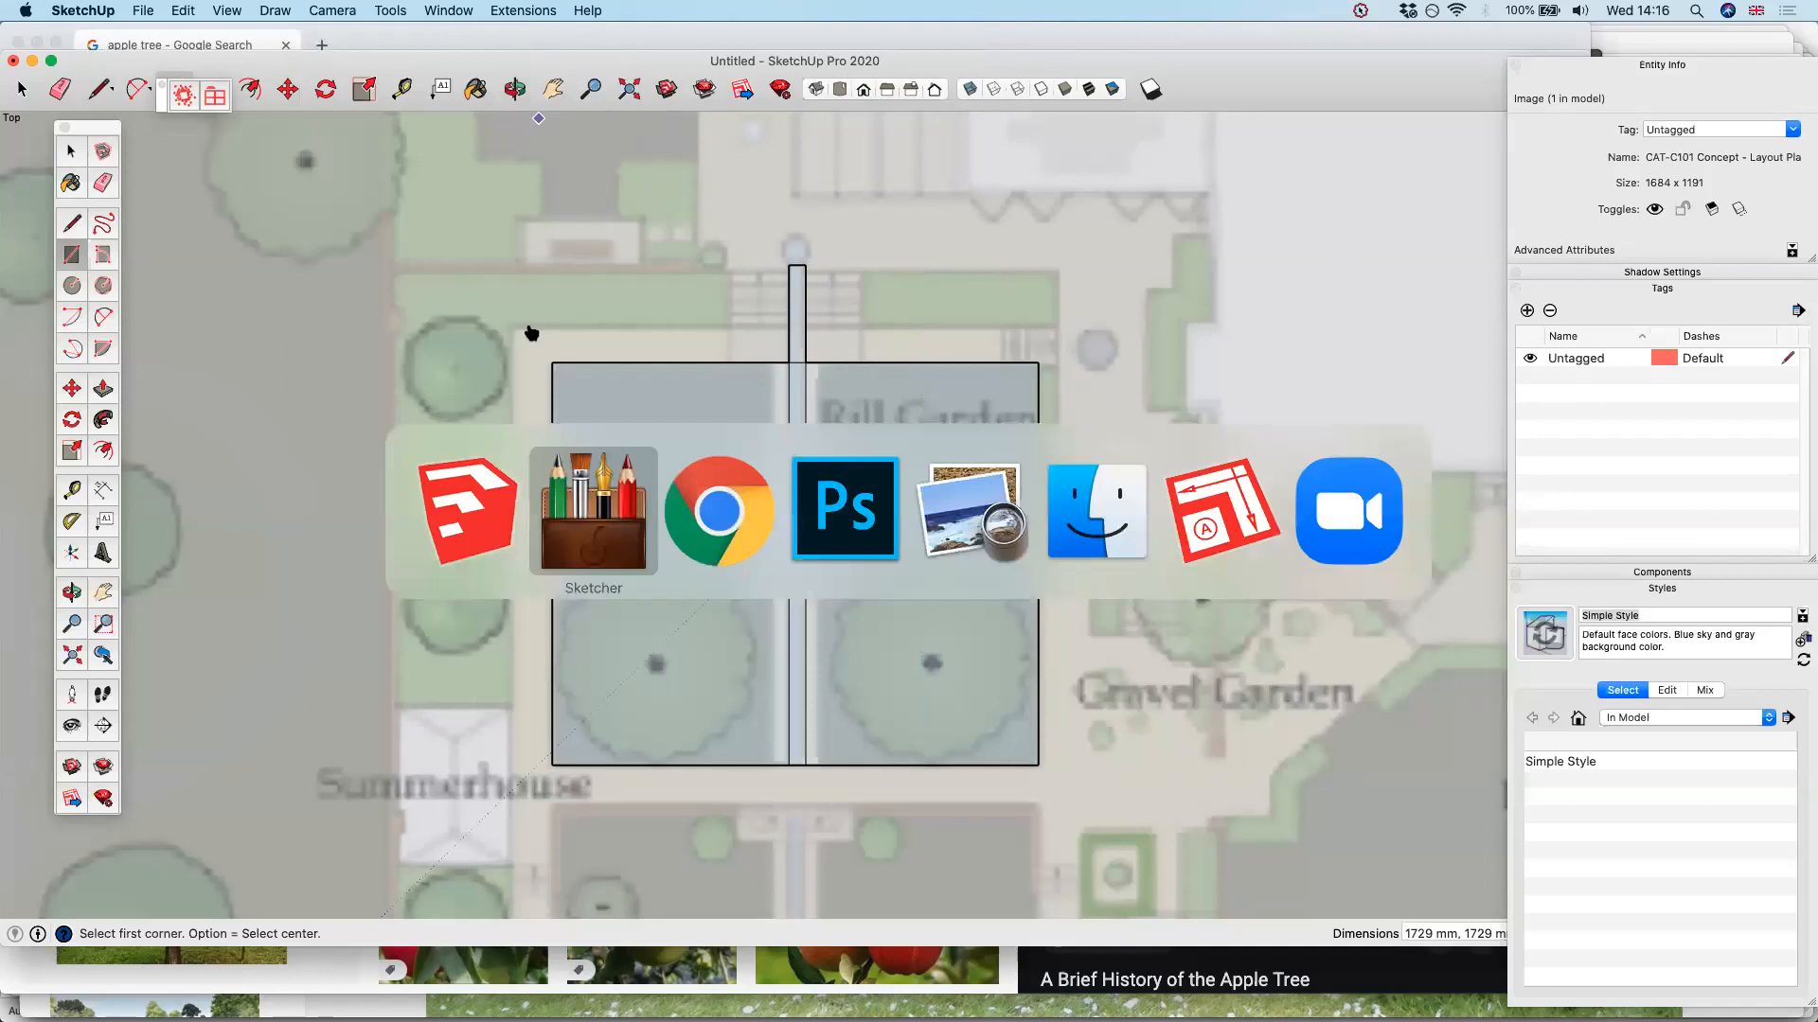
{"action": "key", "text": "super+Tab"}
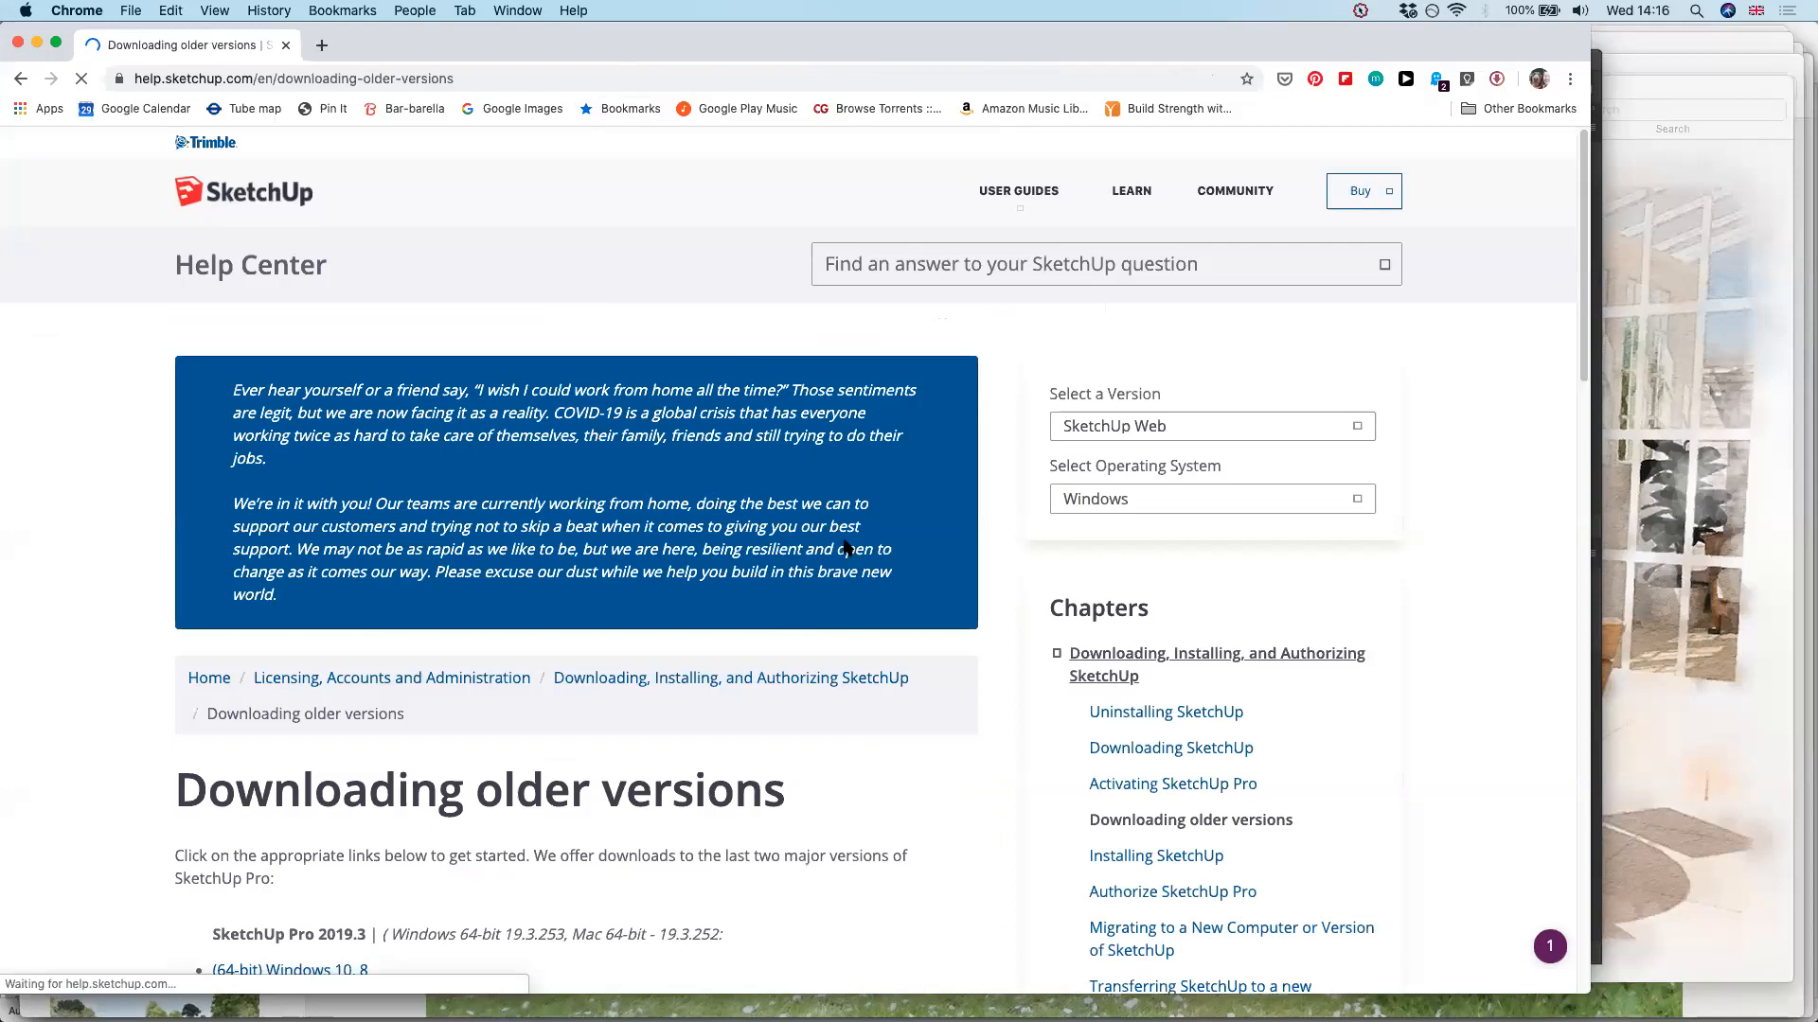
{"action": "scroll", "coordinate": [846, 547], "scroll_direction": "down", "scroll_amount": 6}
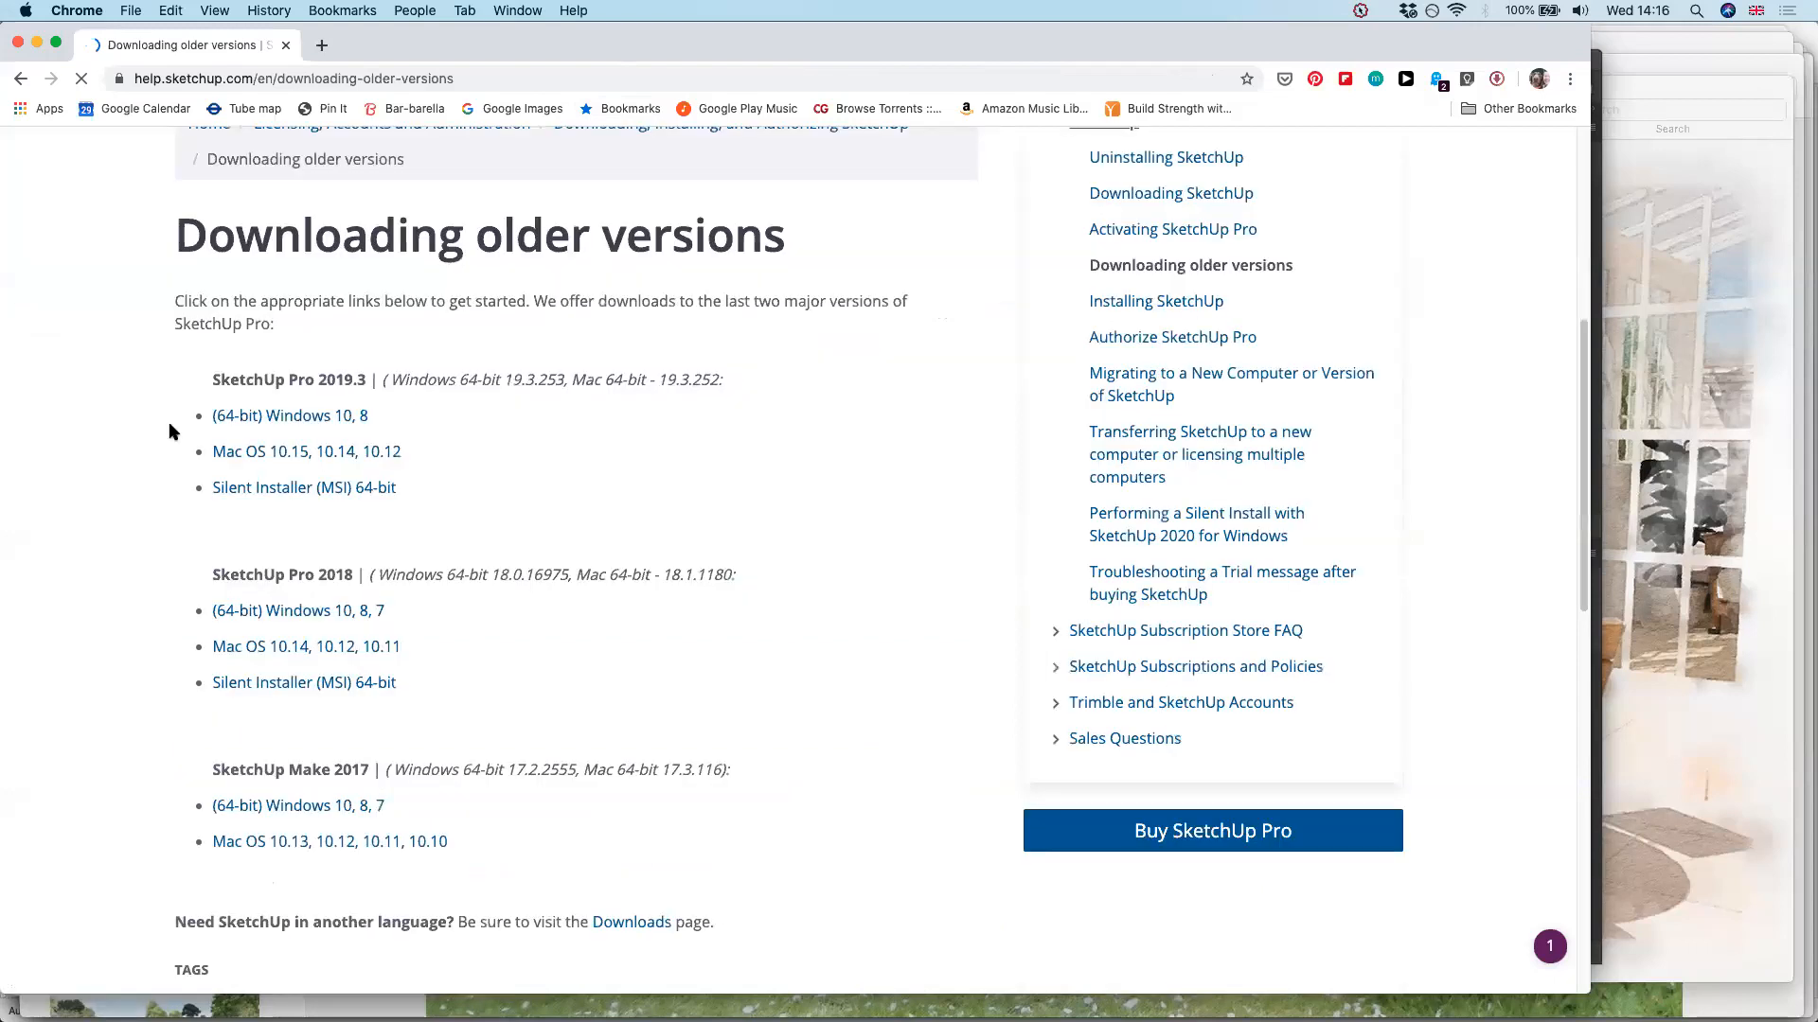
{"action": "scroll", "coordinate": [664, 420], "scroll_direction": "down", "scroll_amount": 2}
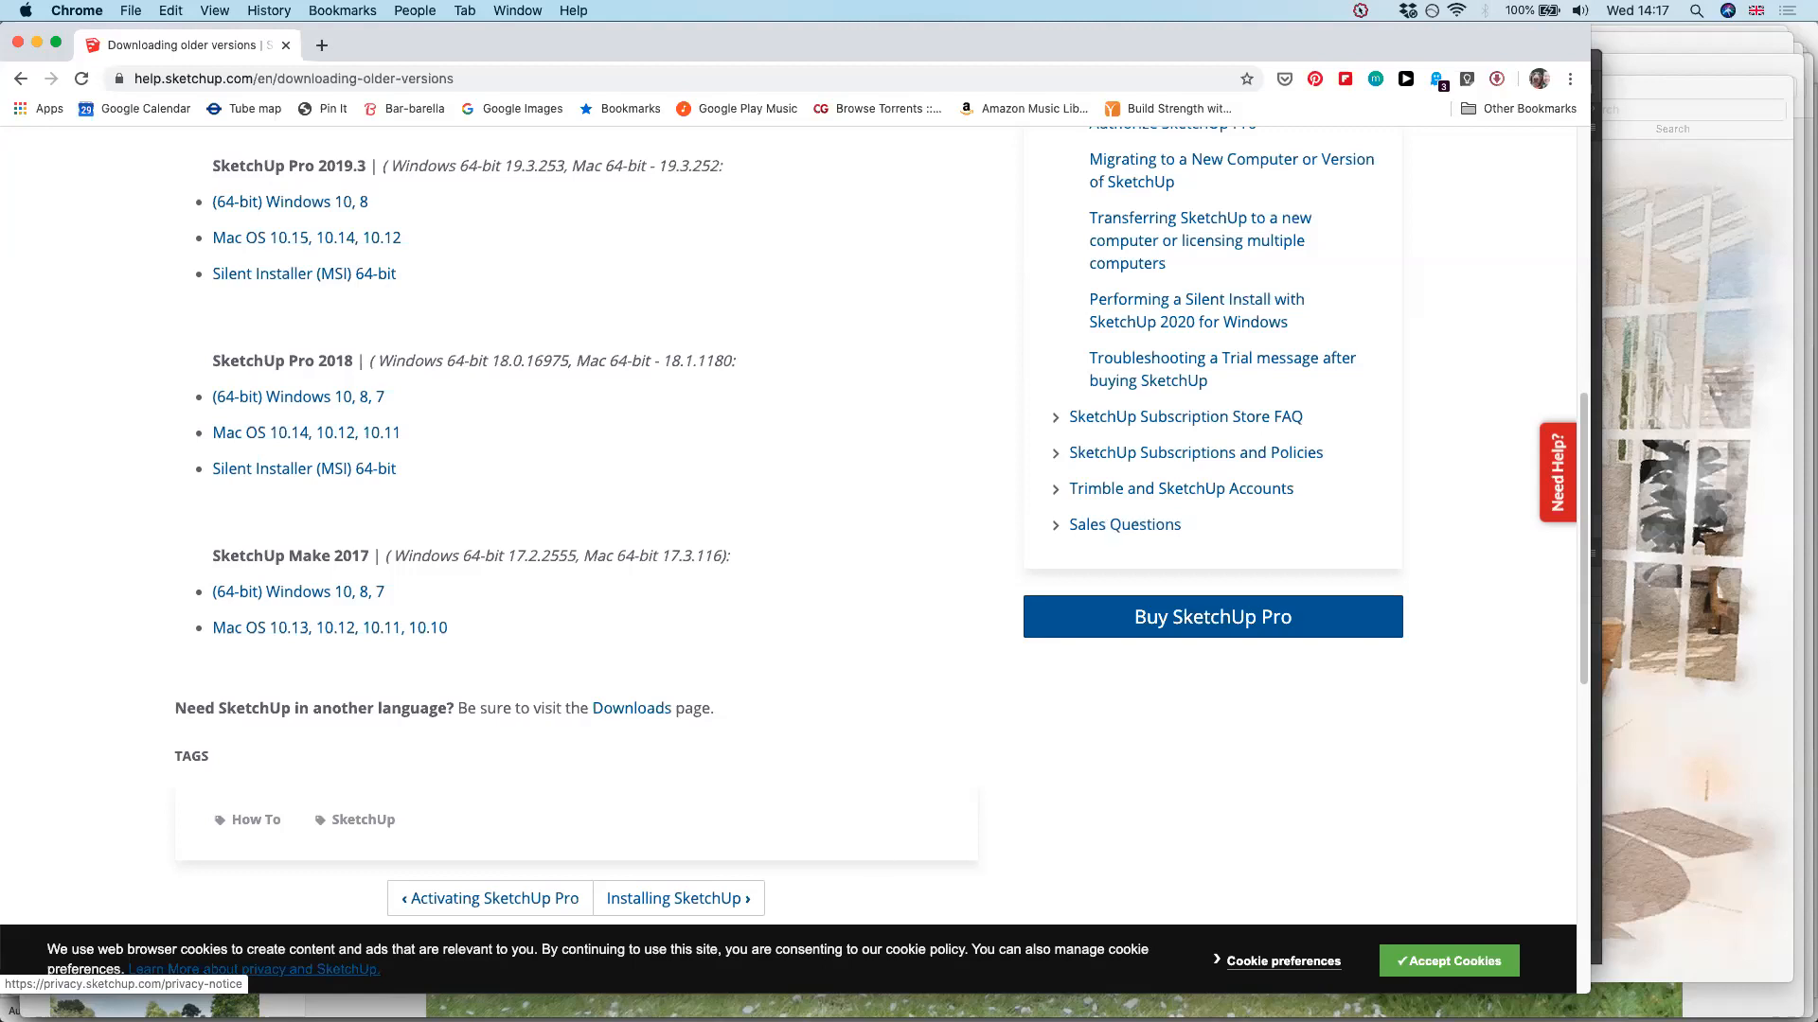
Switch to SketchUp, view the Add Location window for geo-locating the model, close it and return to the Chrome download page
{"action": "left_click", "coordinate": [805, 971]}
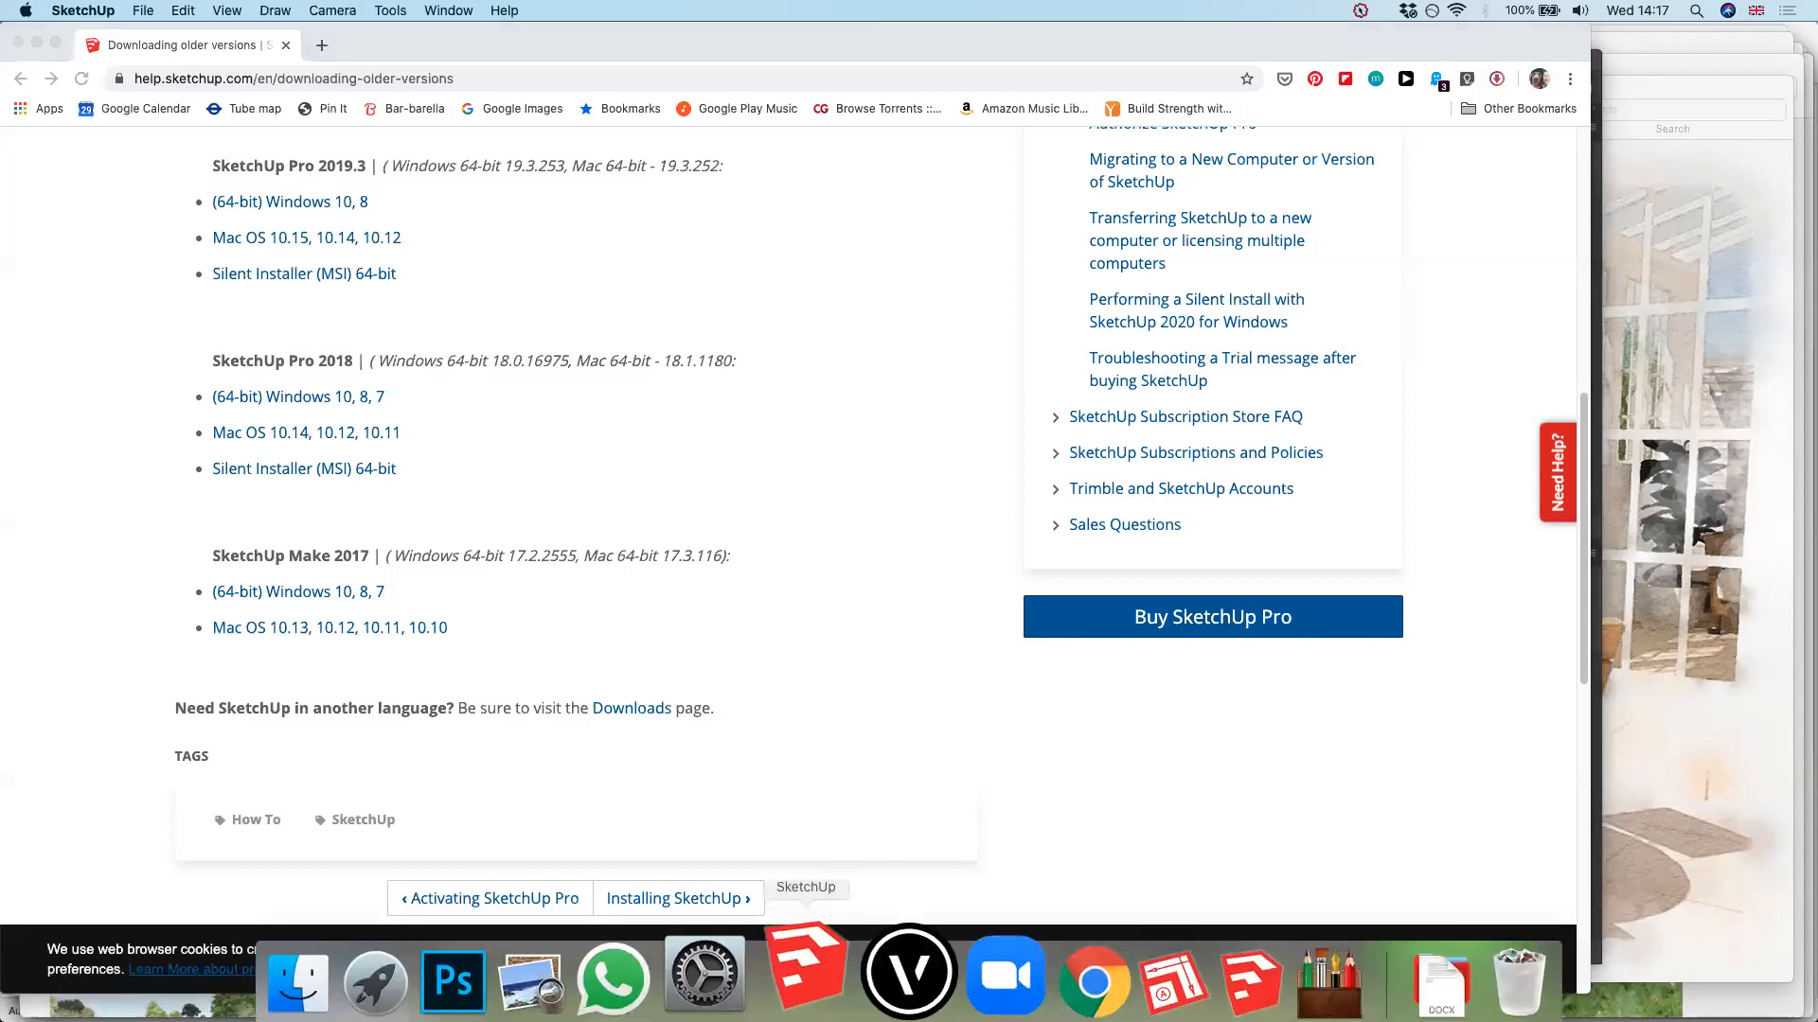
{"action": "right_click", "coordinate": [805, 971]}
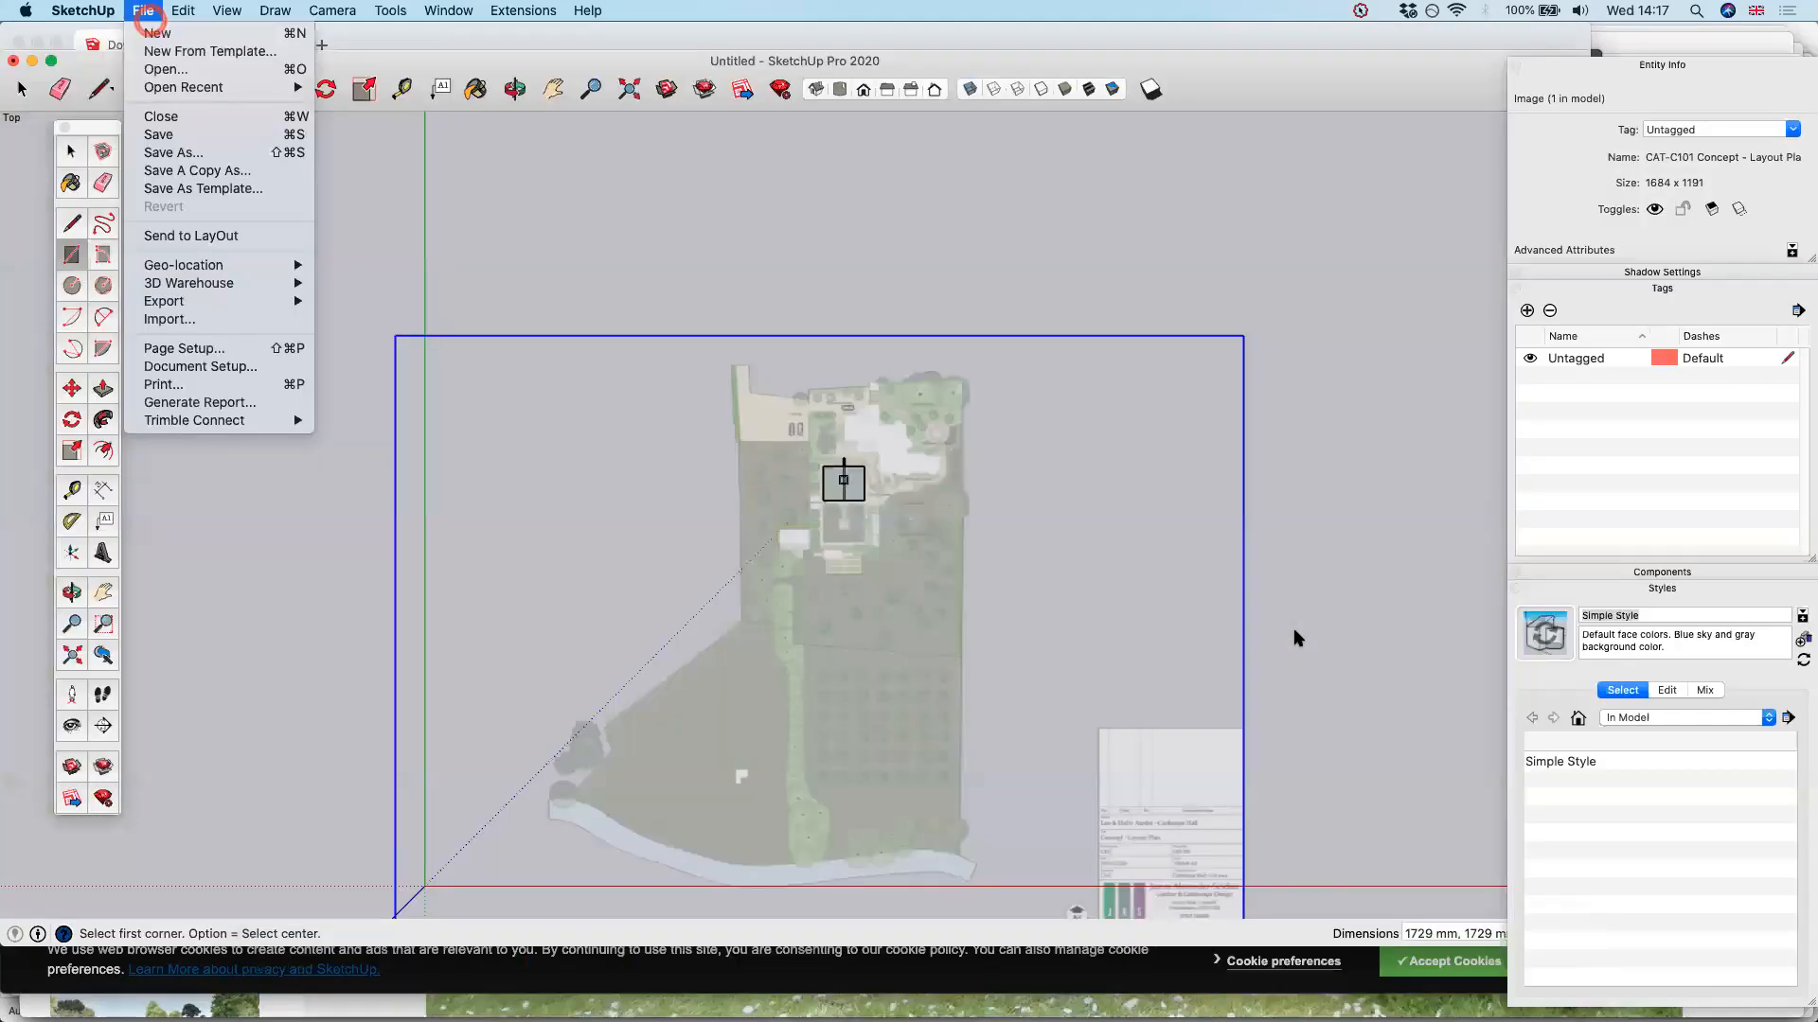
{"action": "left_click", "coordinate": [1123, 307]}
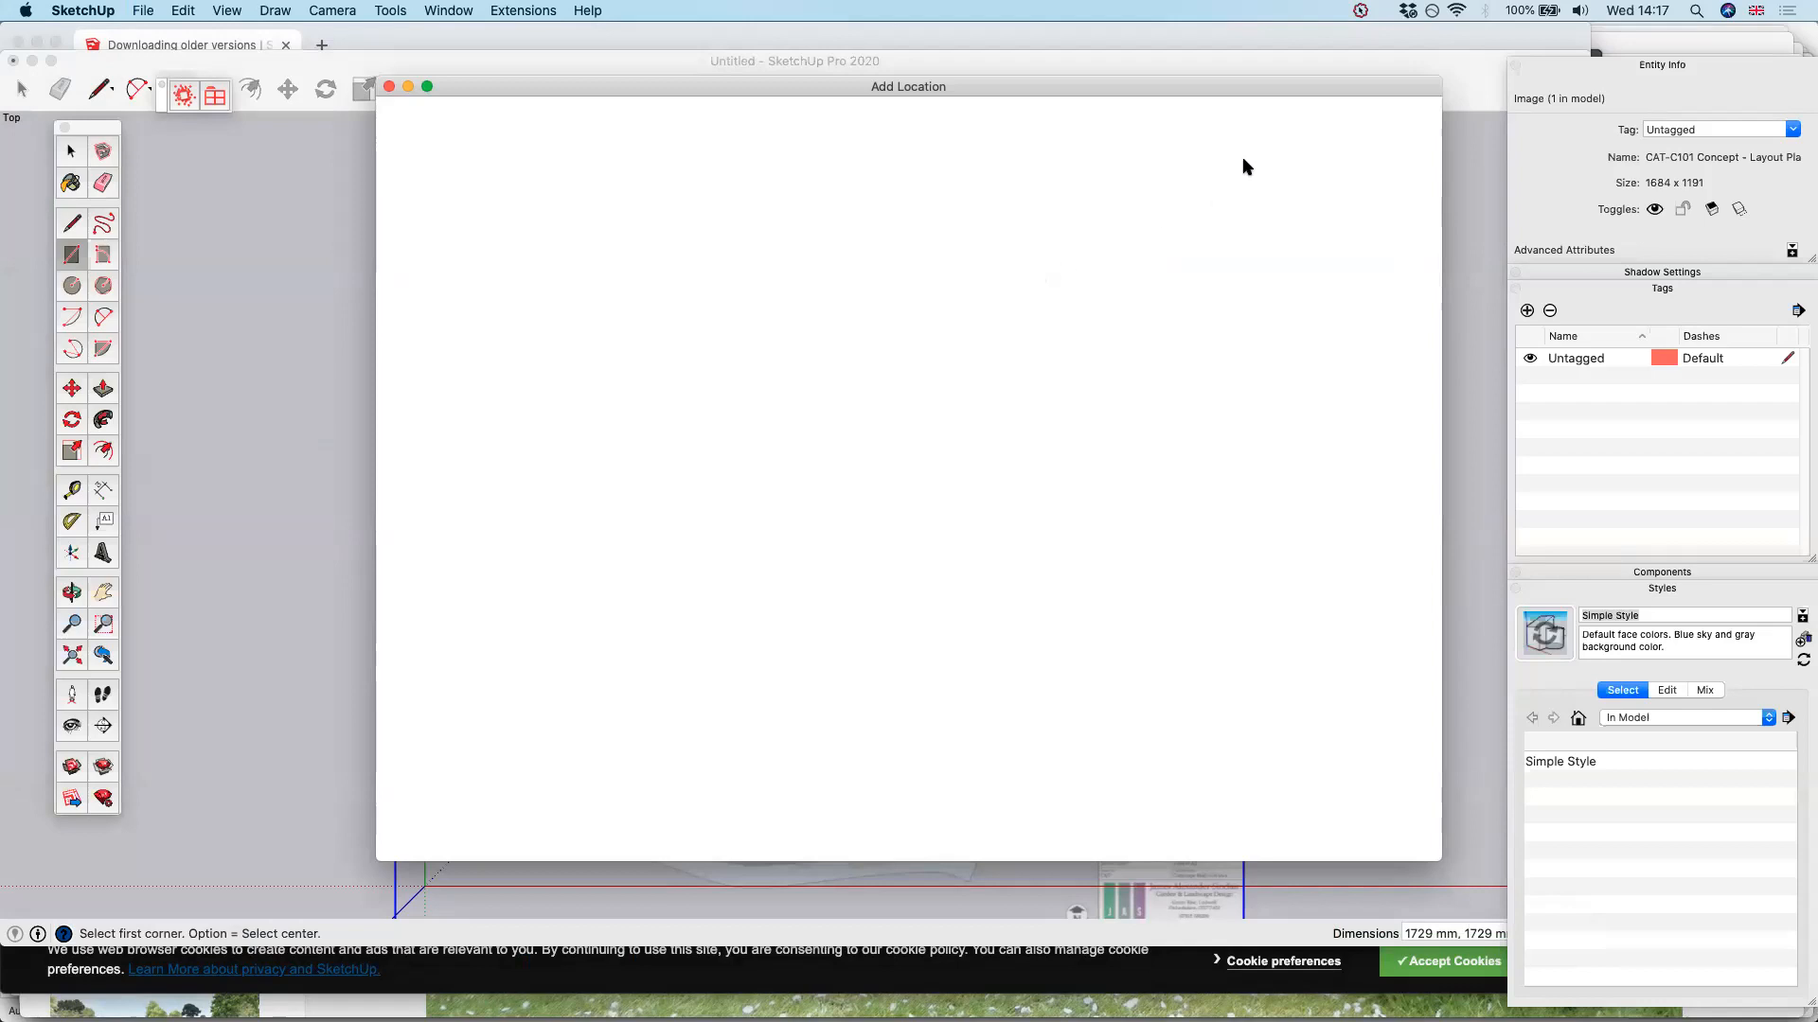
{"action": "left_click", "coordinate": [1408, 10]}
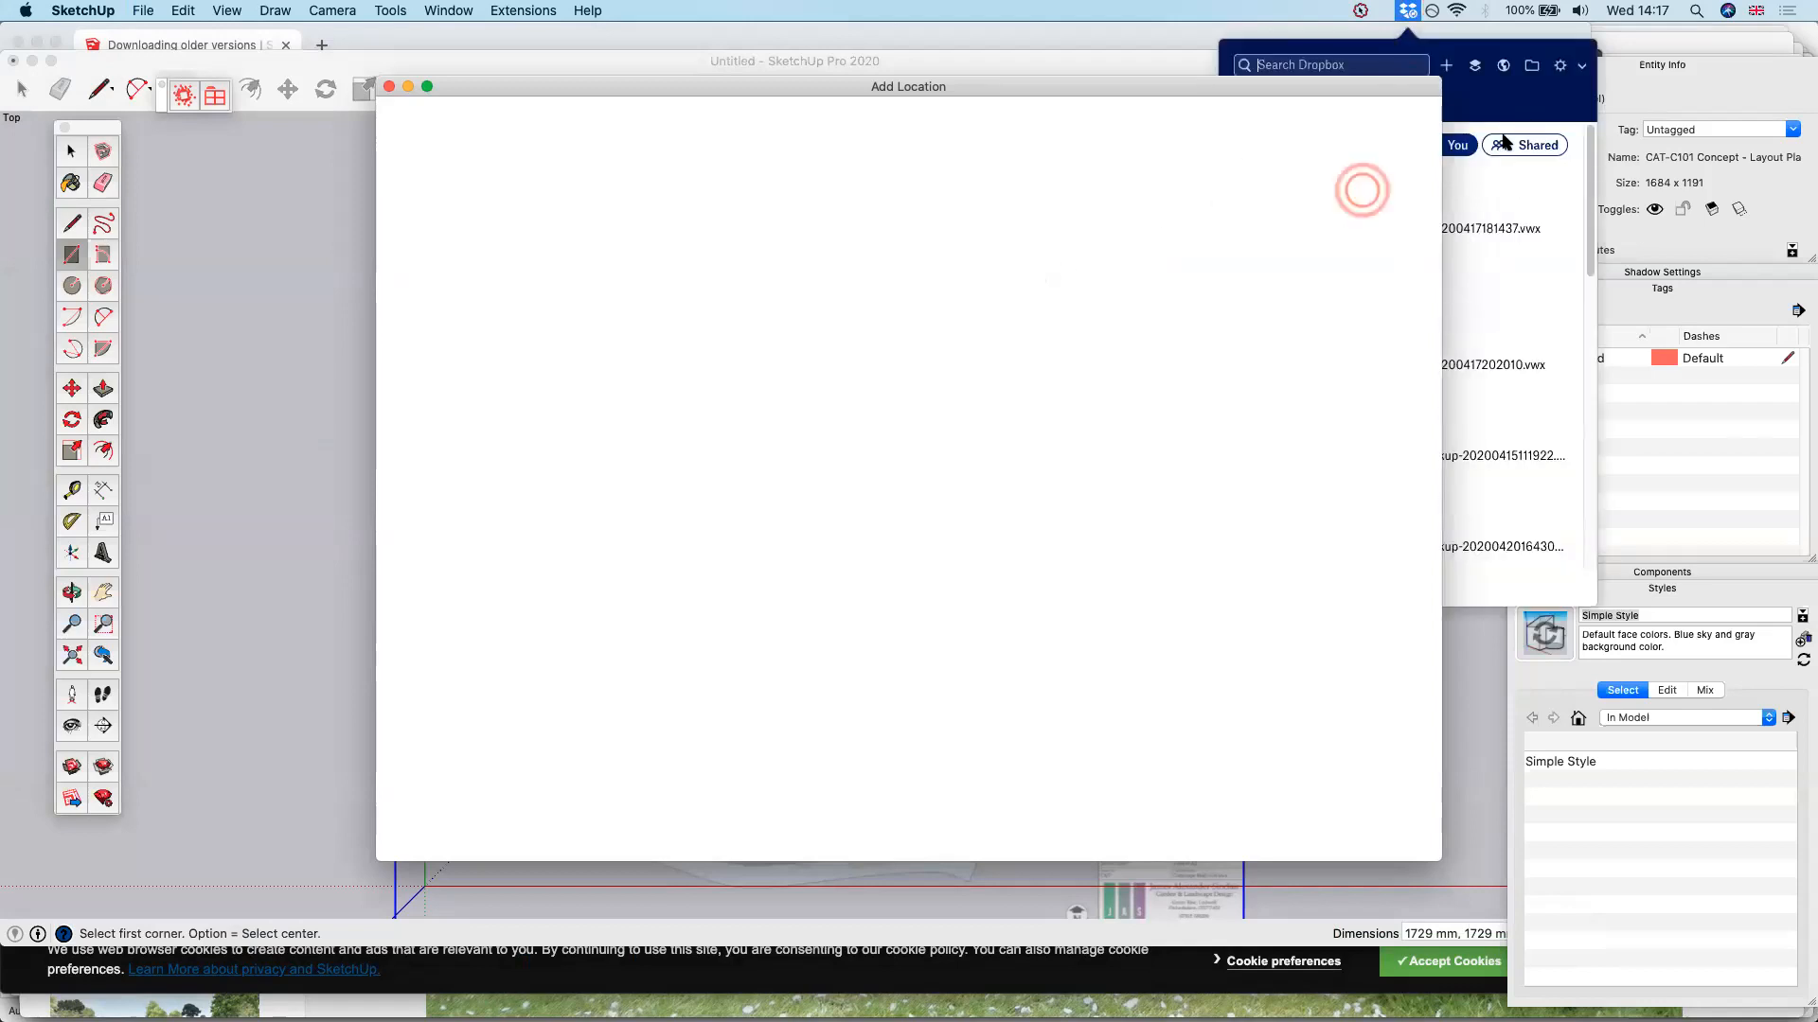
{"action": "left_click_drag", "start_coordinate": [1291, 85], "coordinate": [949, 98]}
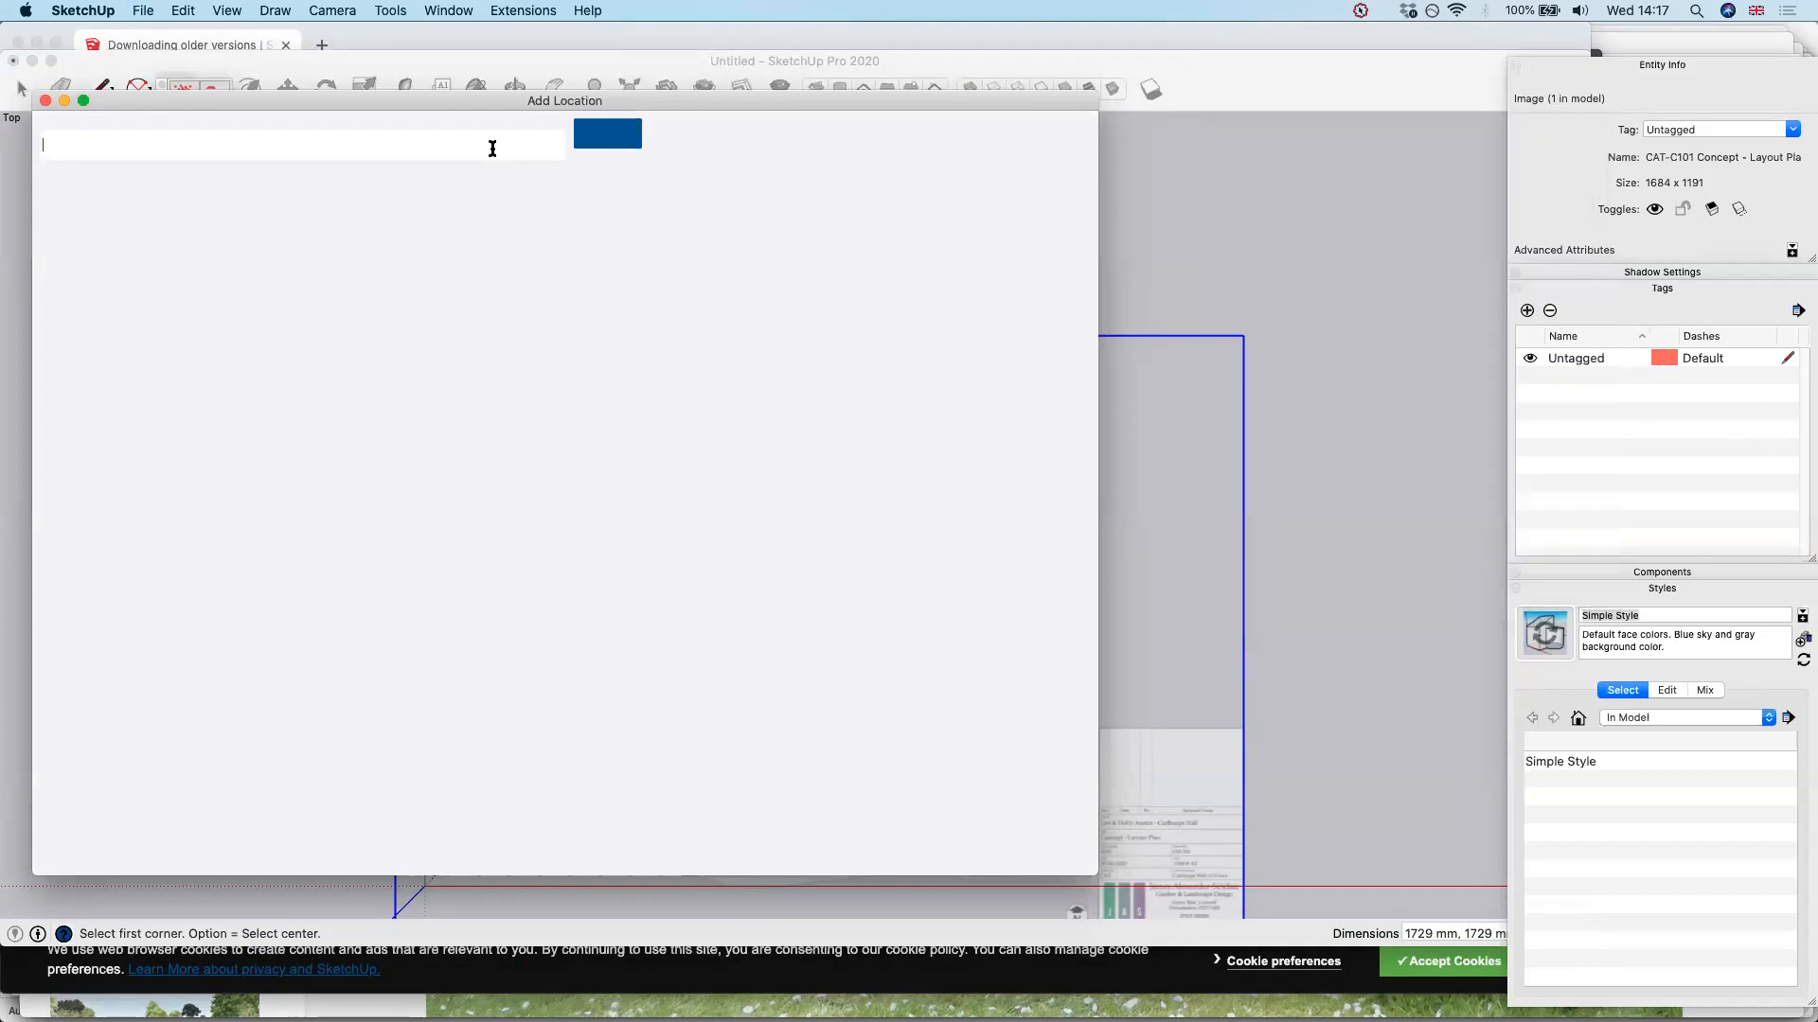
{"action": "left_click", "coordinate": [44, 102]}
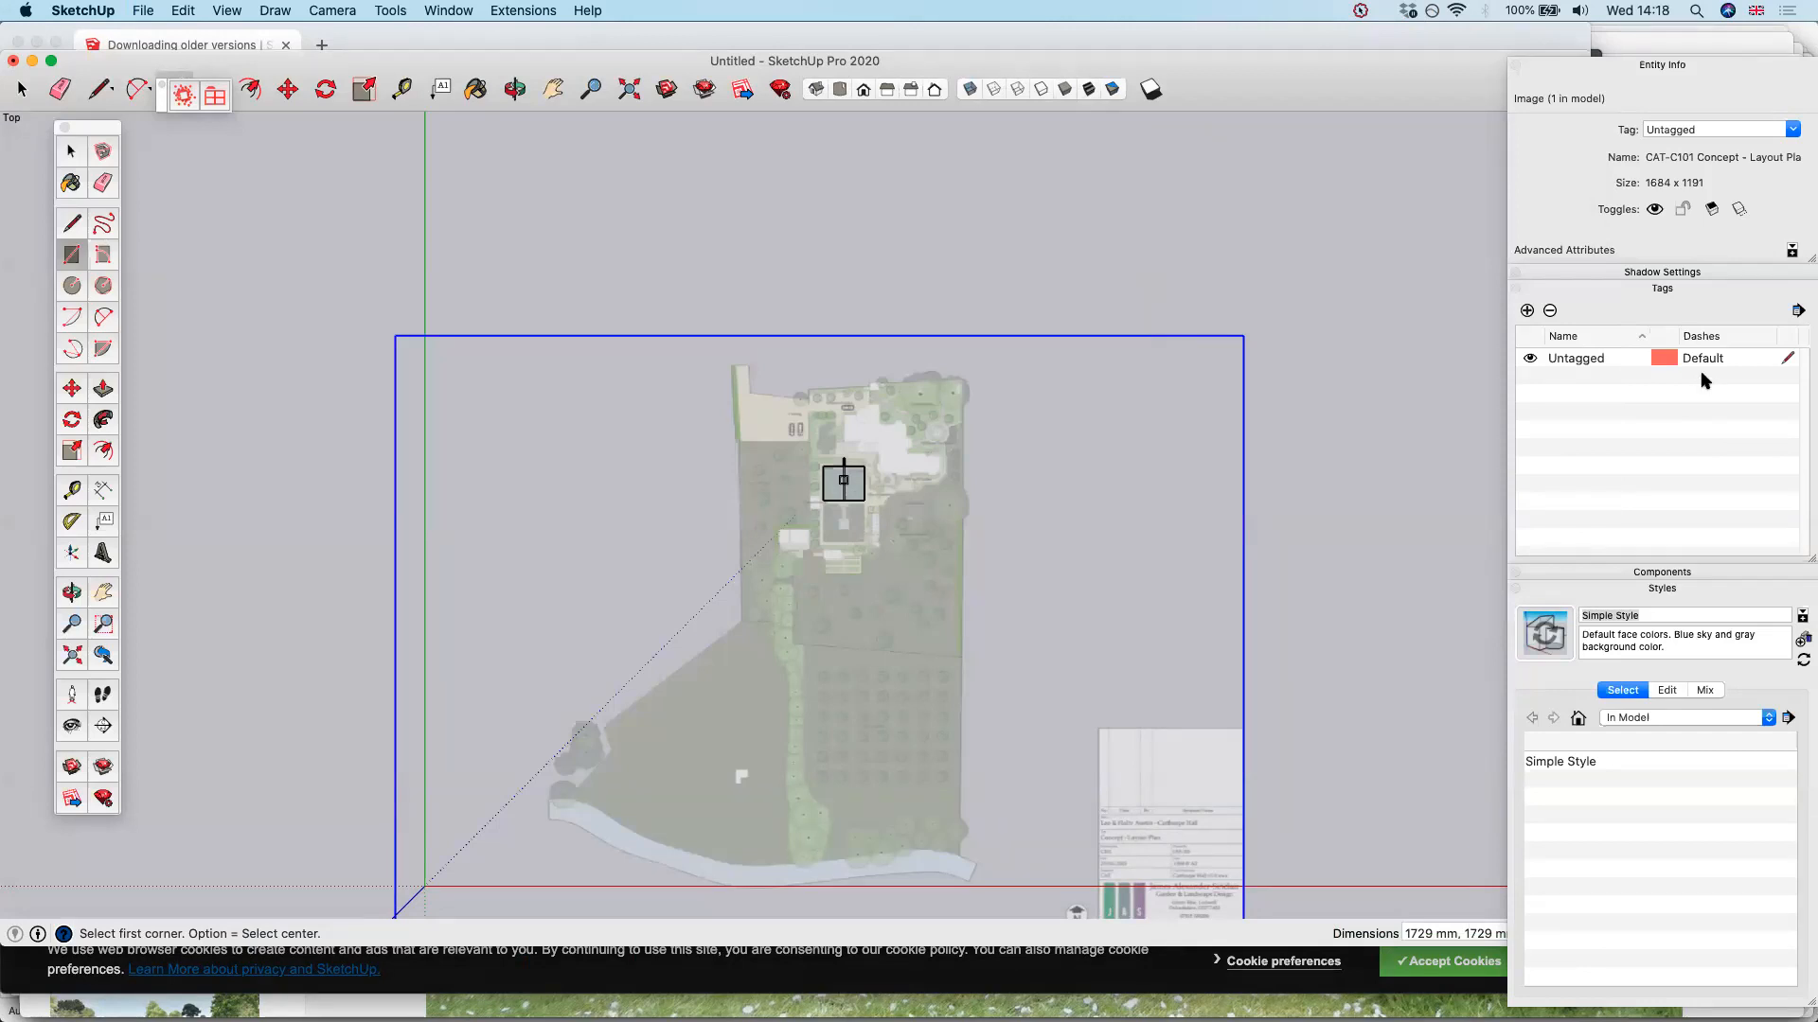
{"action": "key", "text": "super+Tab"}
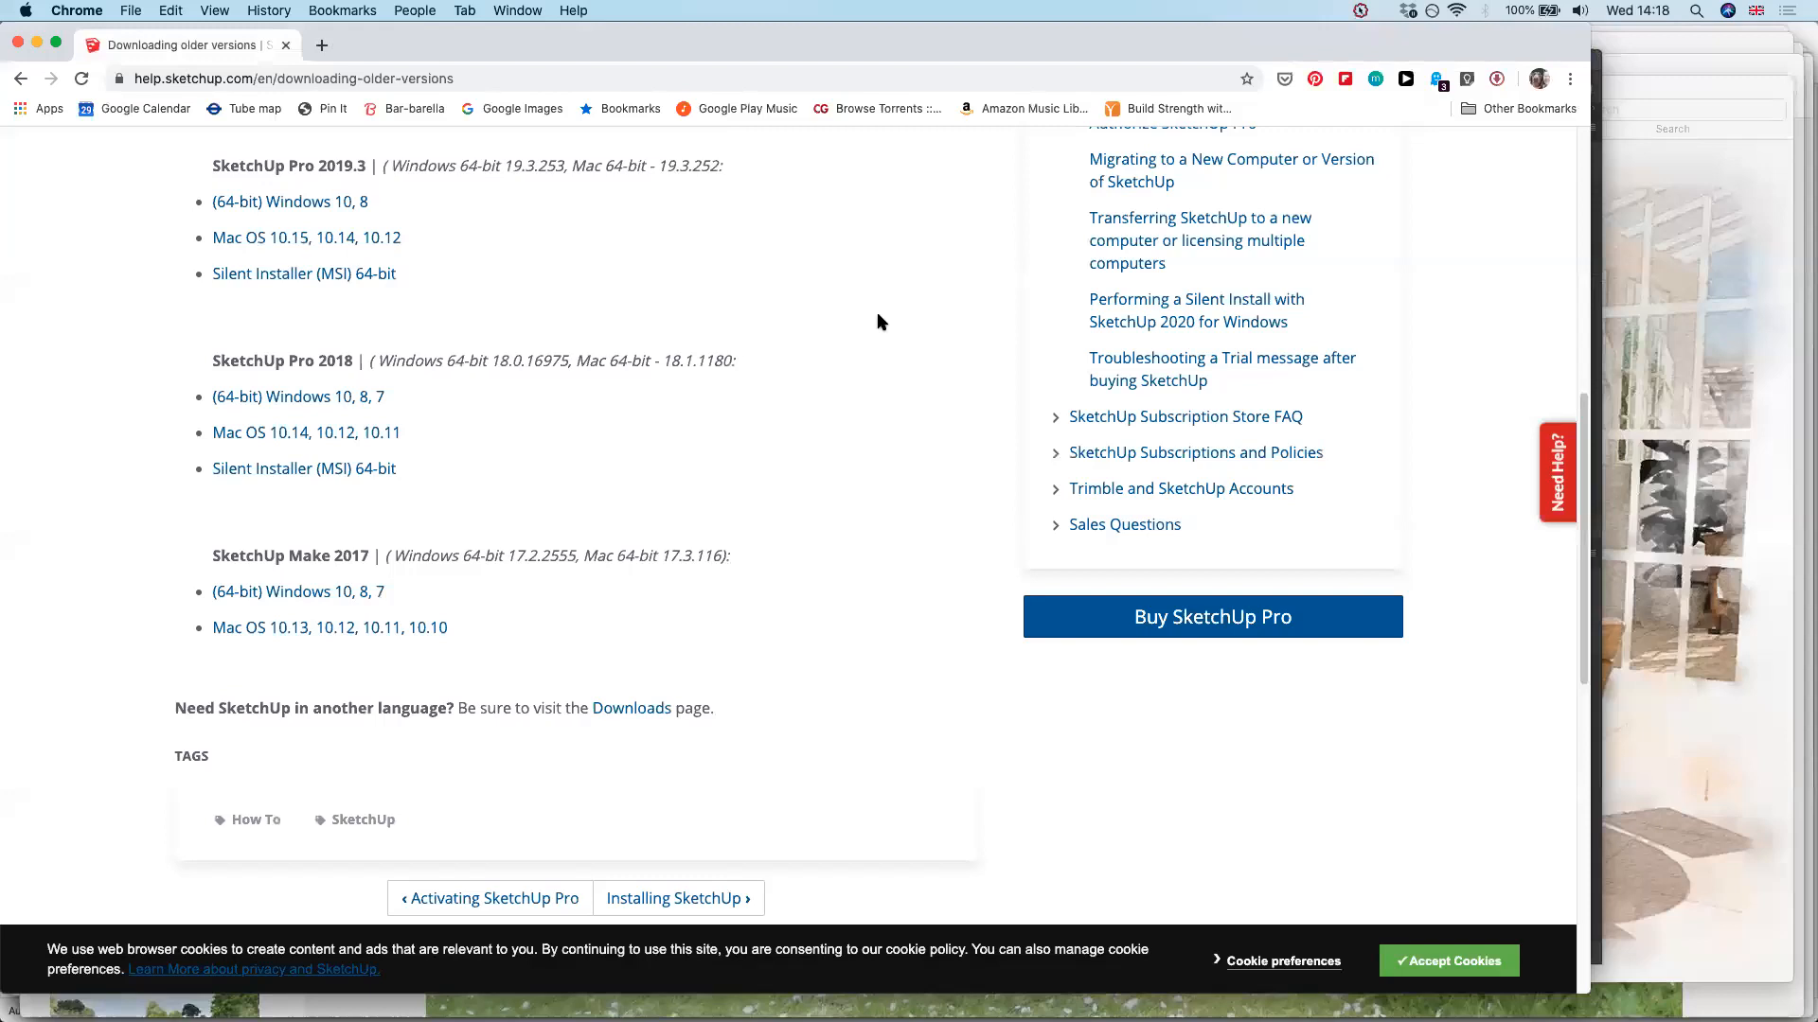
Open udemy.com in a new browser tab and search its courses for "photoshop"
{"action": "key", "text": "super+t"}
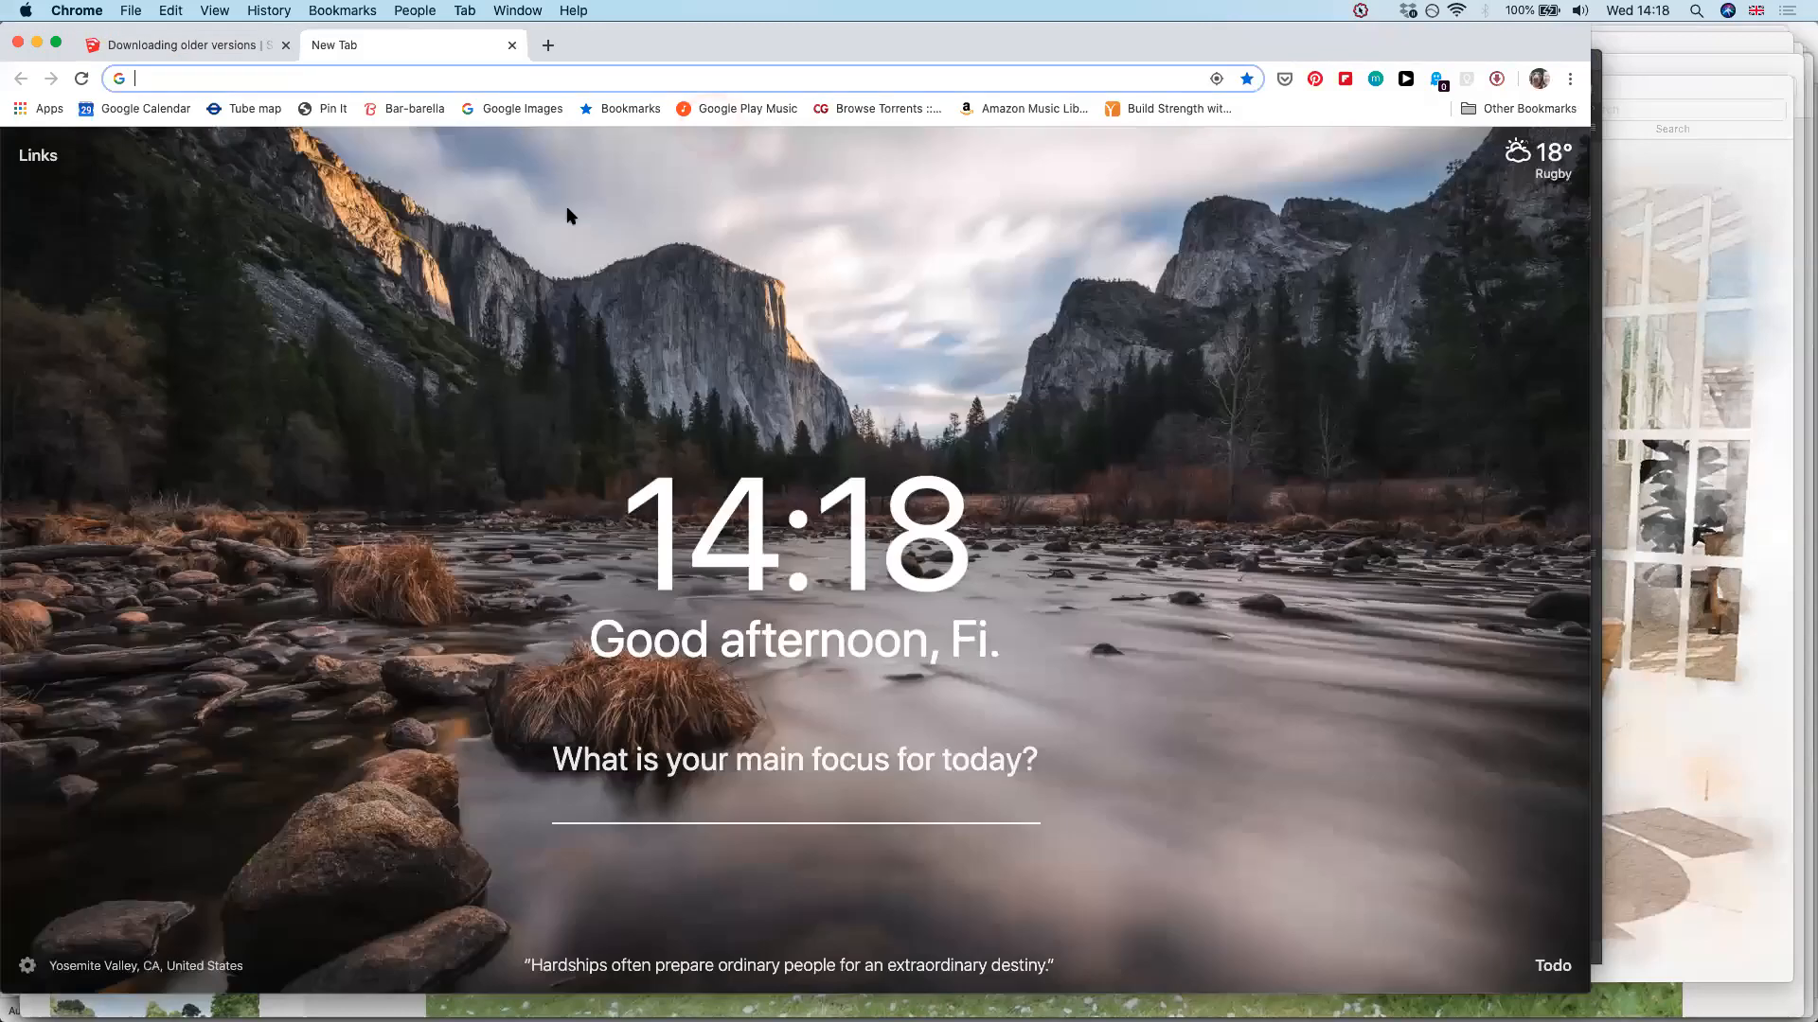
{"action": "type", "text": "udemy.com"}
{"action": "key", "text": "Return"}
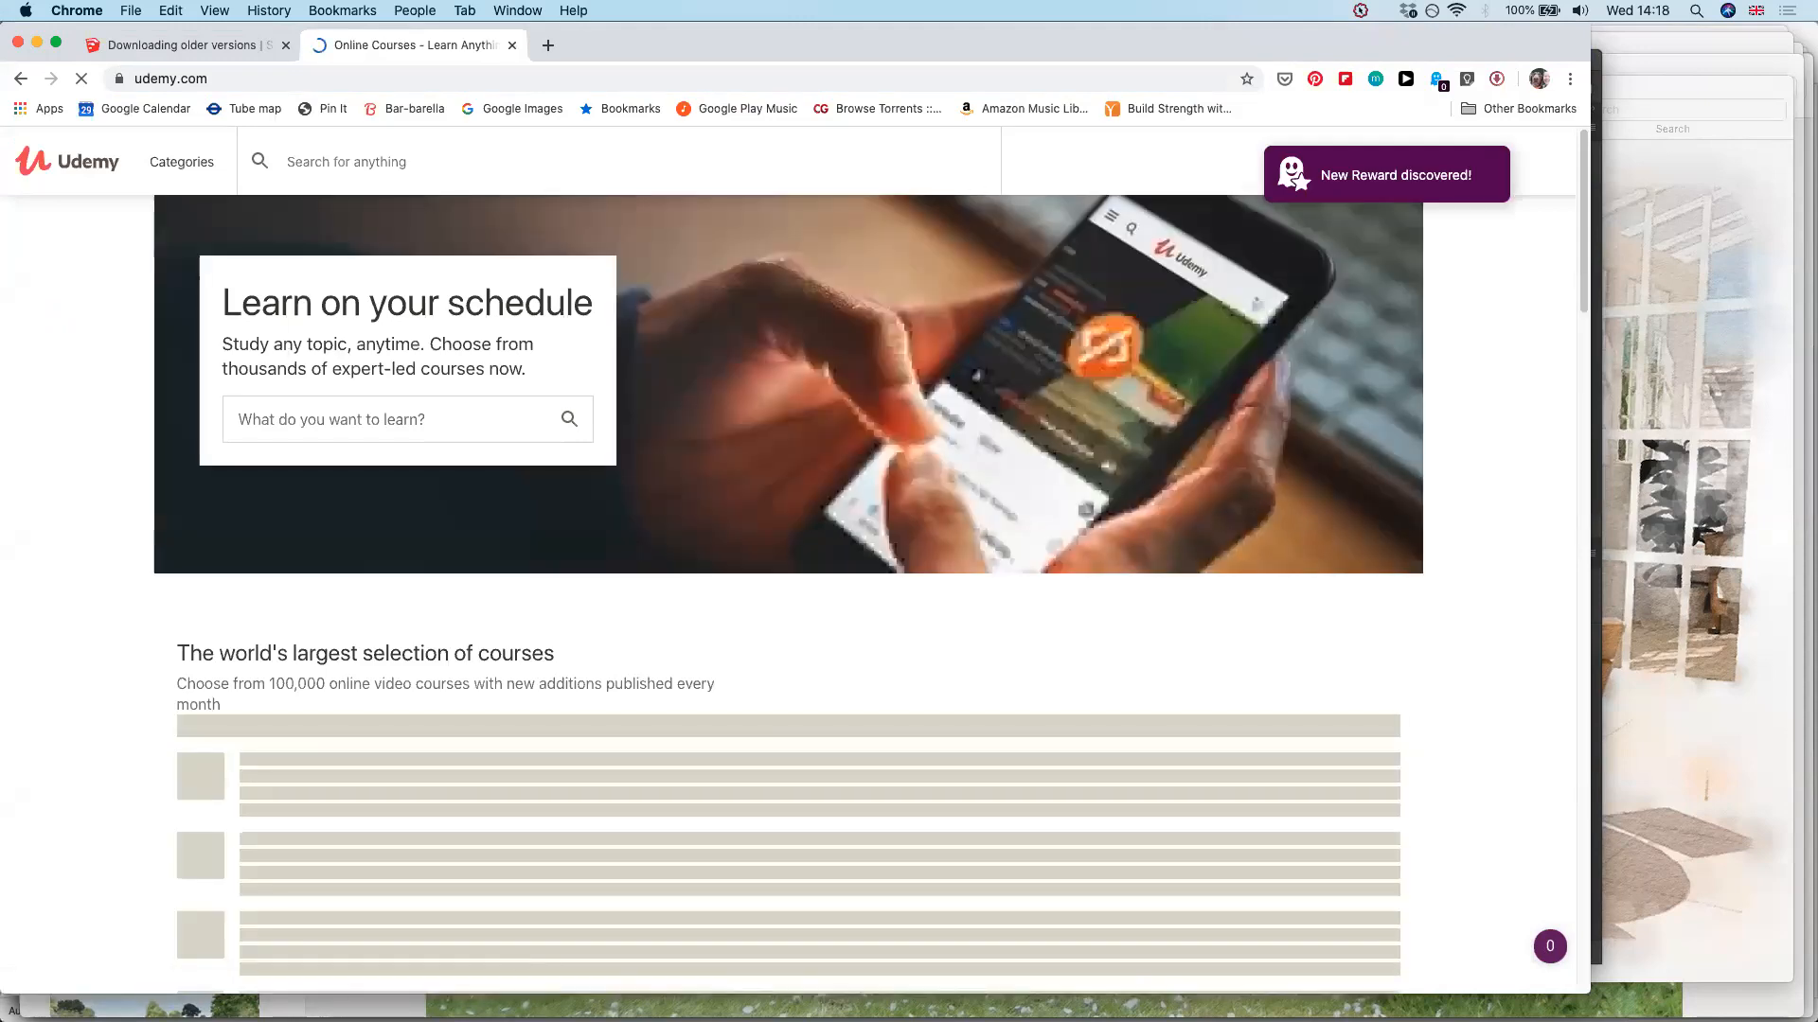
{"action": "type", "text": "photoshop"}
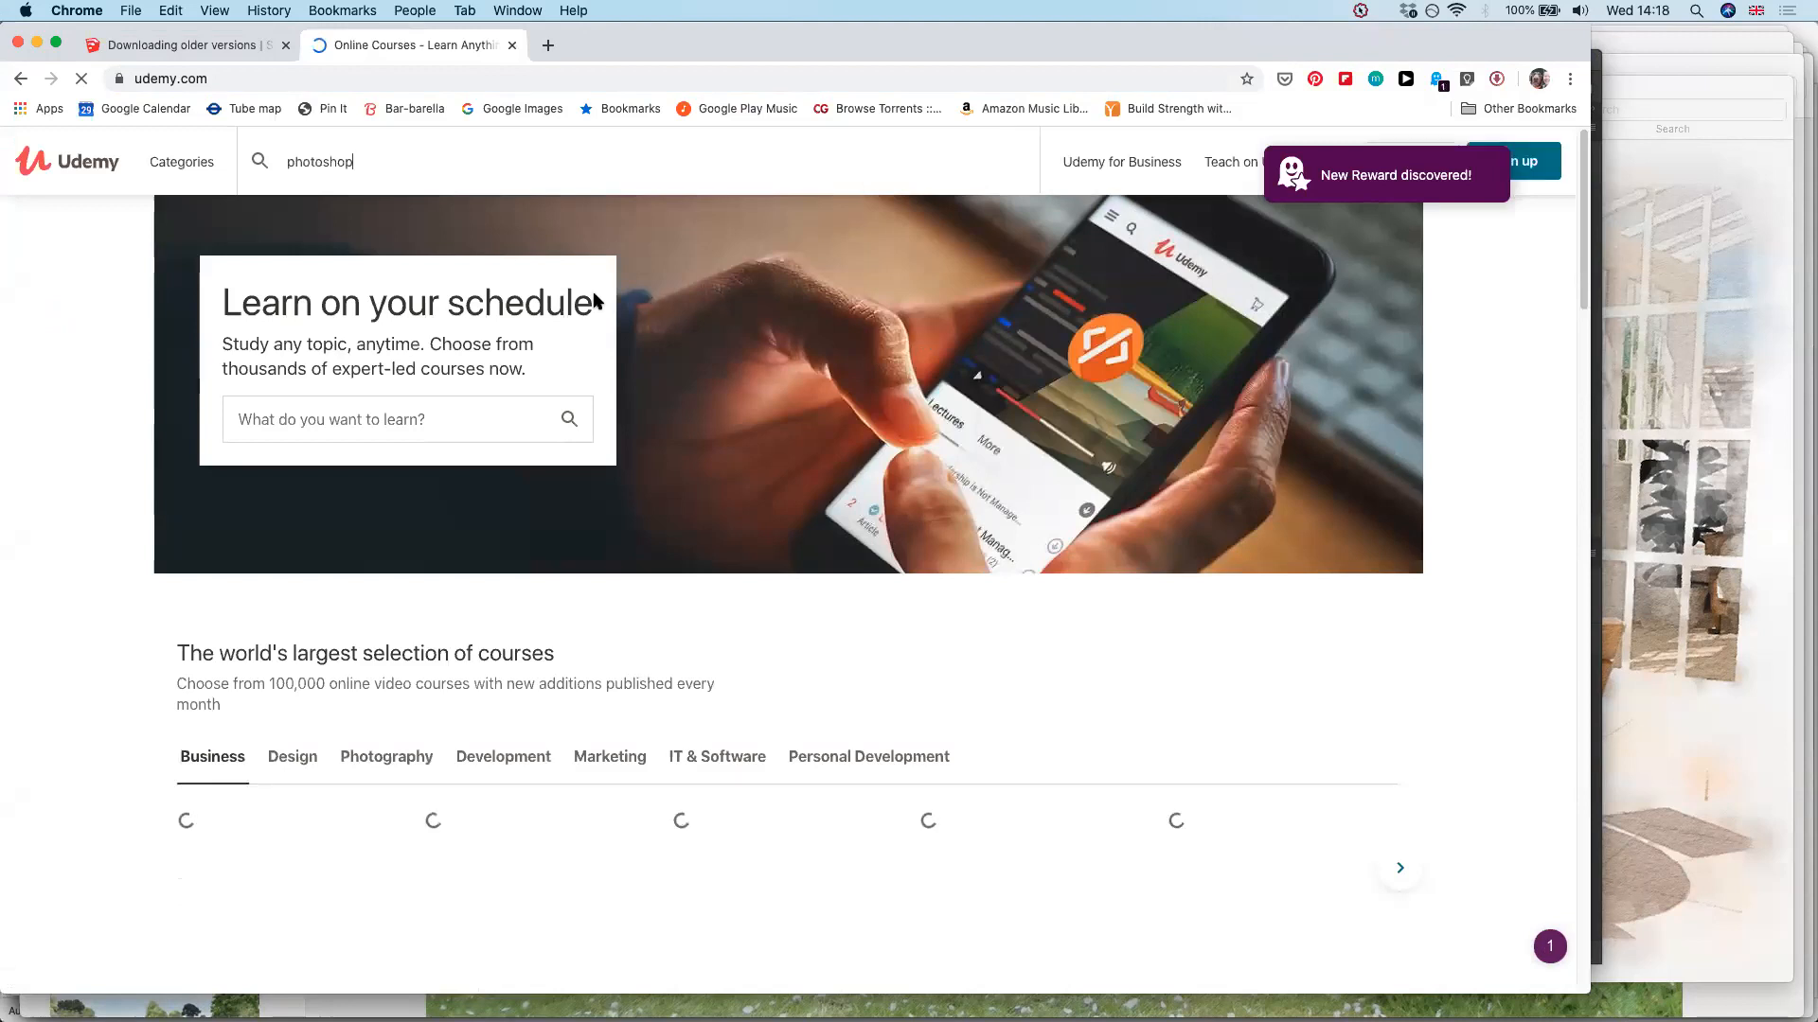
{"action": "key", "text": "Return"}
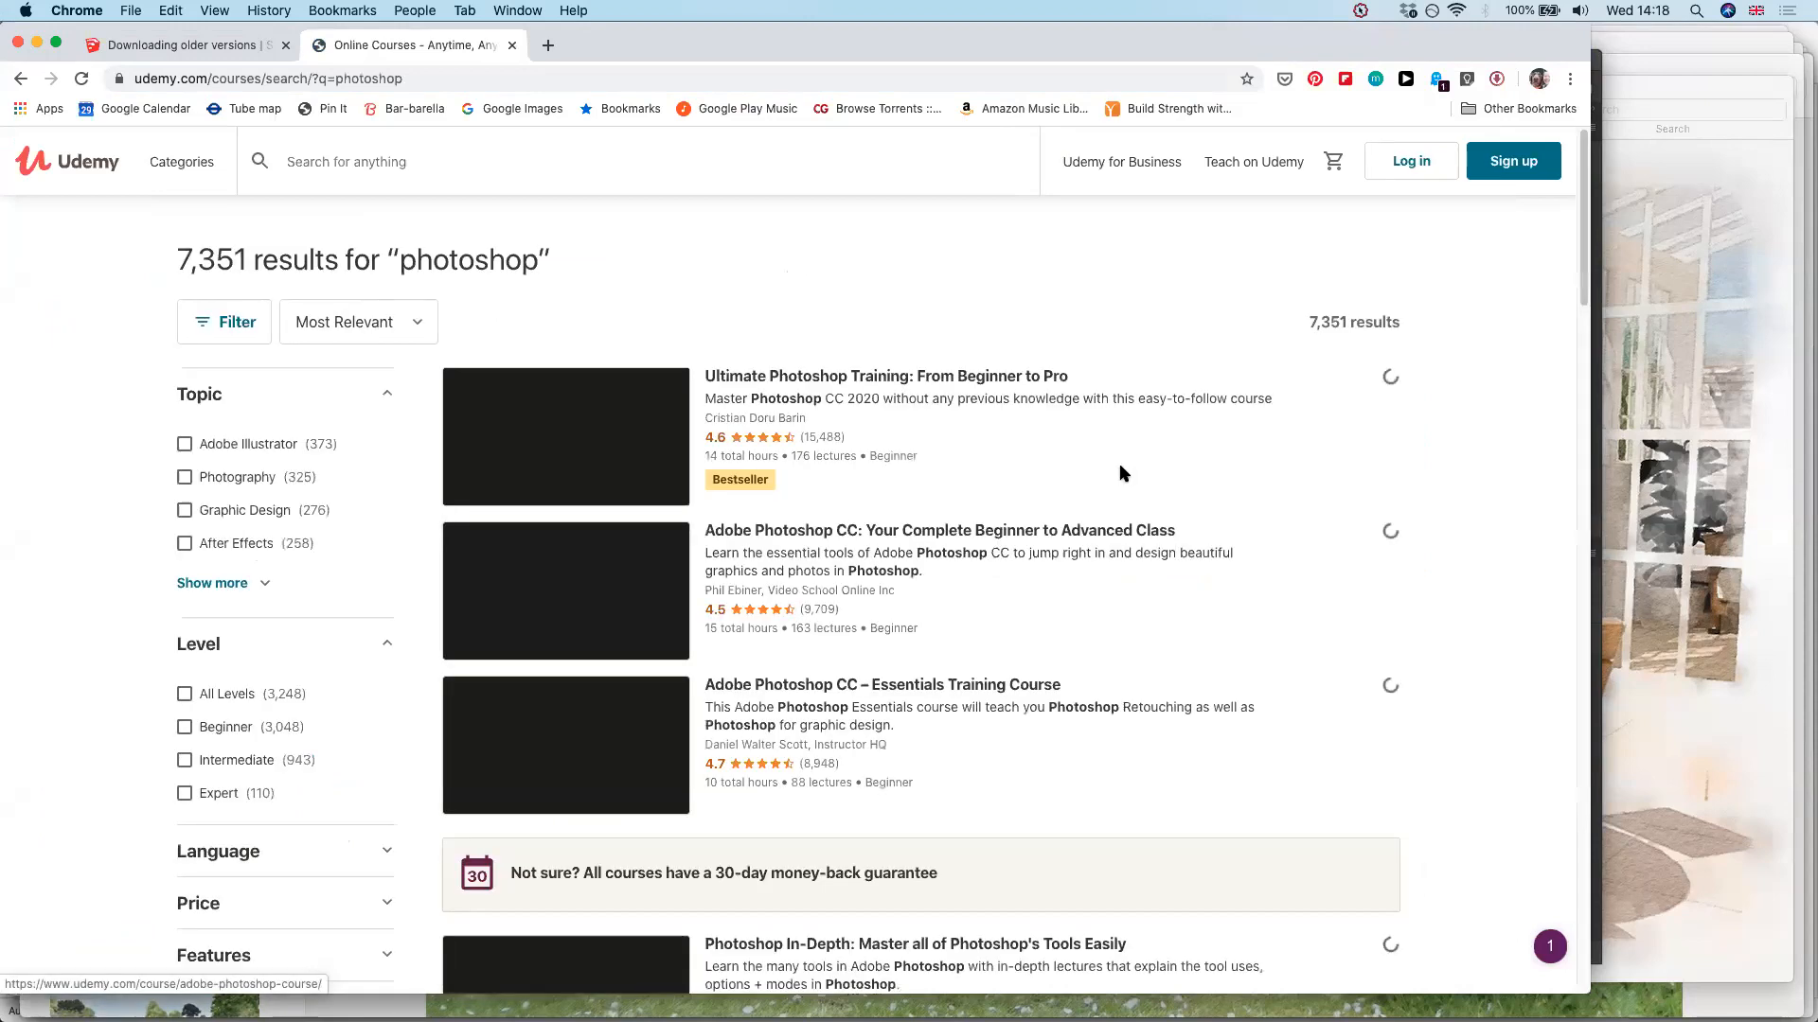
Look through the Photoshop course results and open the course Learn Adobe Photoshop from Scratch
{"action": "scroll", "coordinate": [1122, 474], "scroll_direction": "down", "scroll_amount": 3}
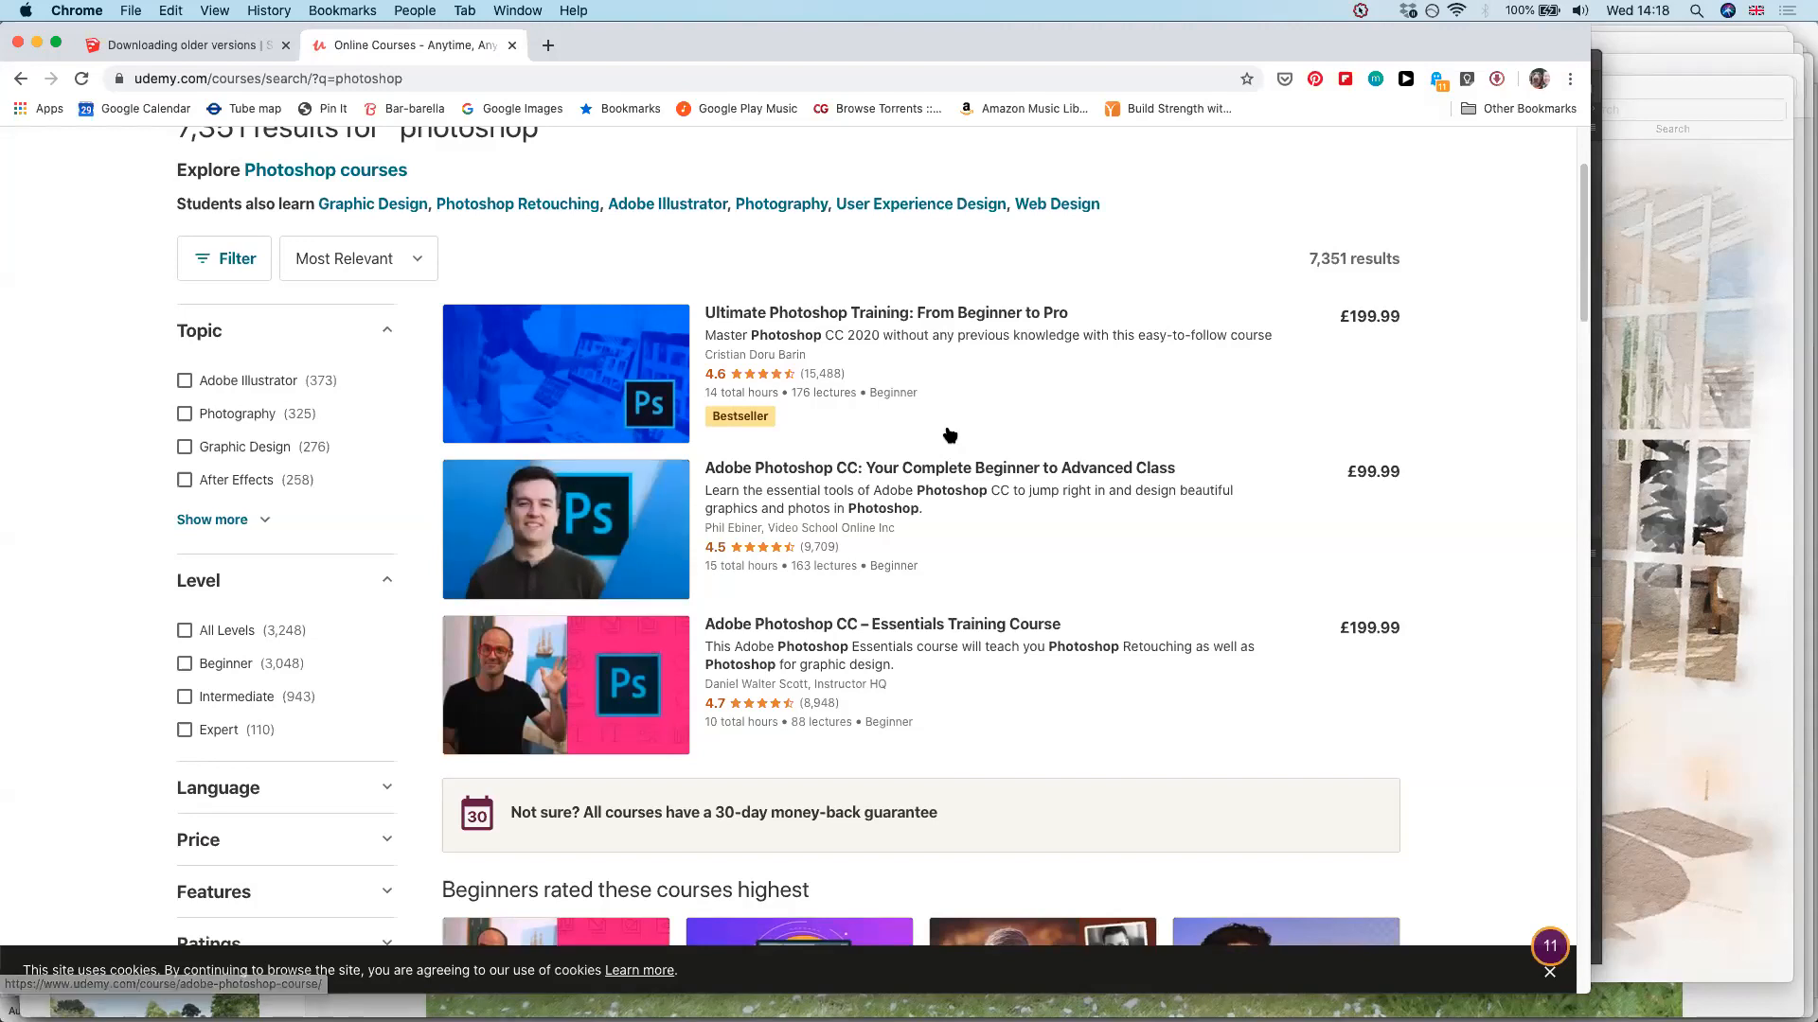
{"action": "scroll", "coordinate": [985, 326], "scroll_direction": "down", "scroll_amount": 3}
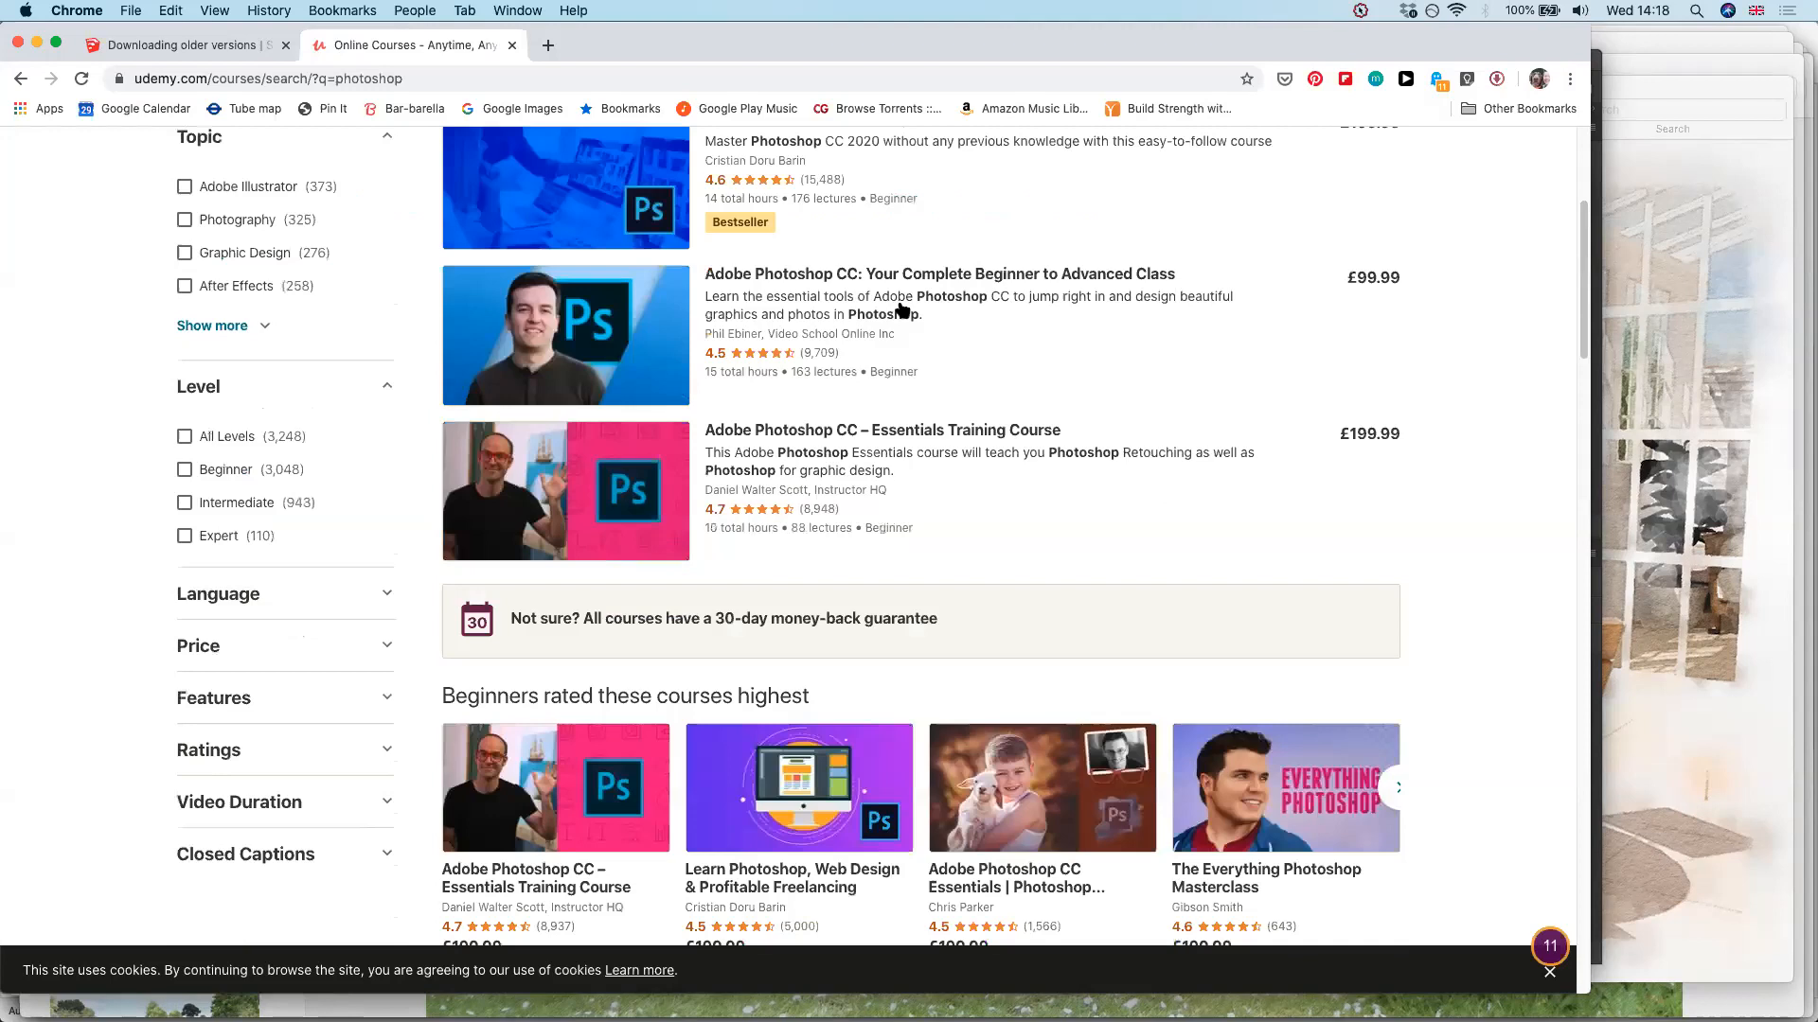
{"action": "scroll", "coordinate": [897, 312], "scroll_direction": "down", "scroll_amount": 10}
{"action": "scroll", "coordinate": [900, 328], "scroll_direction": "down", "scroll_amount": 1}
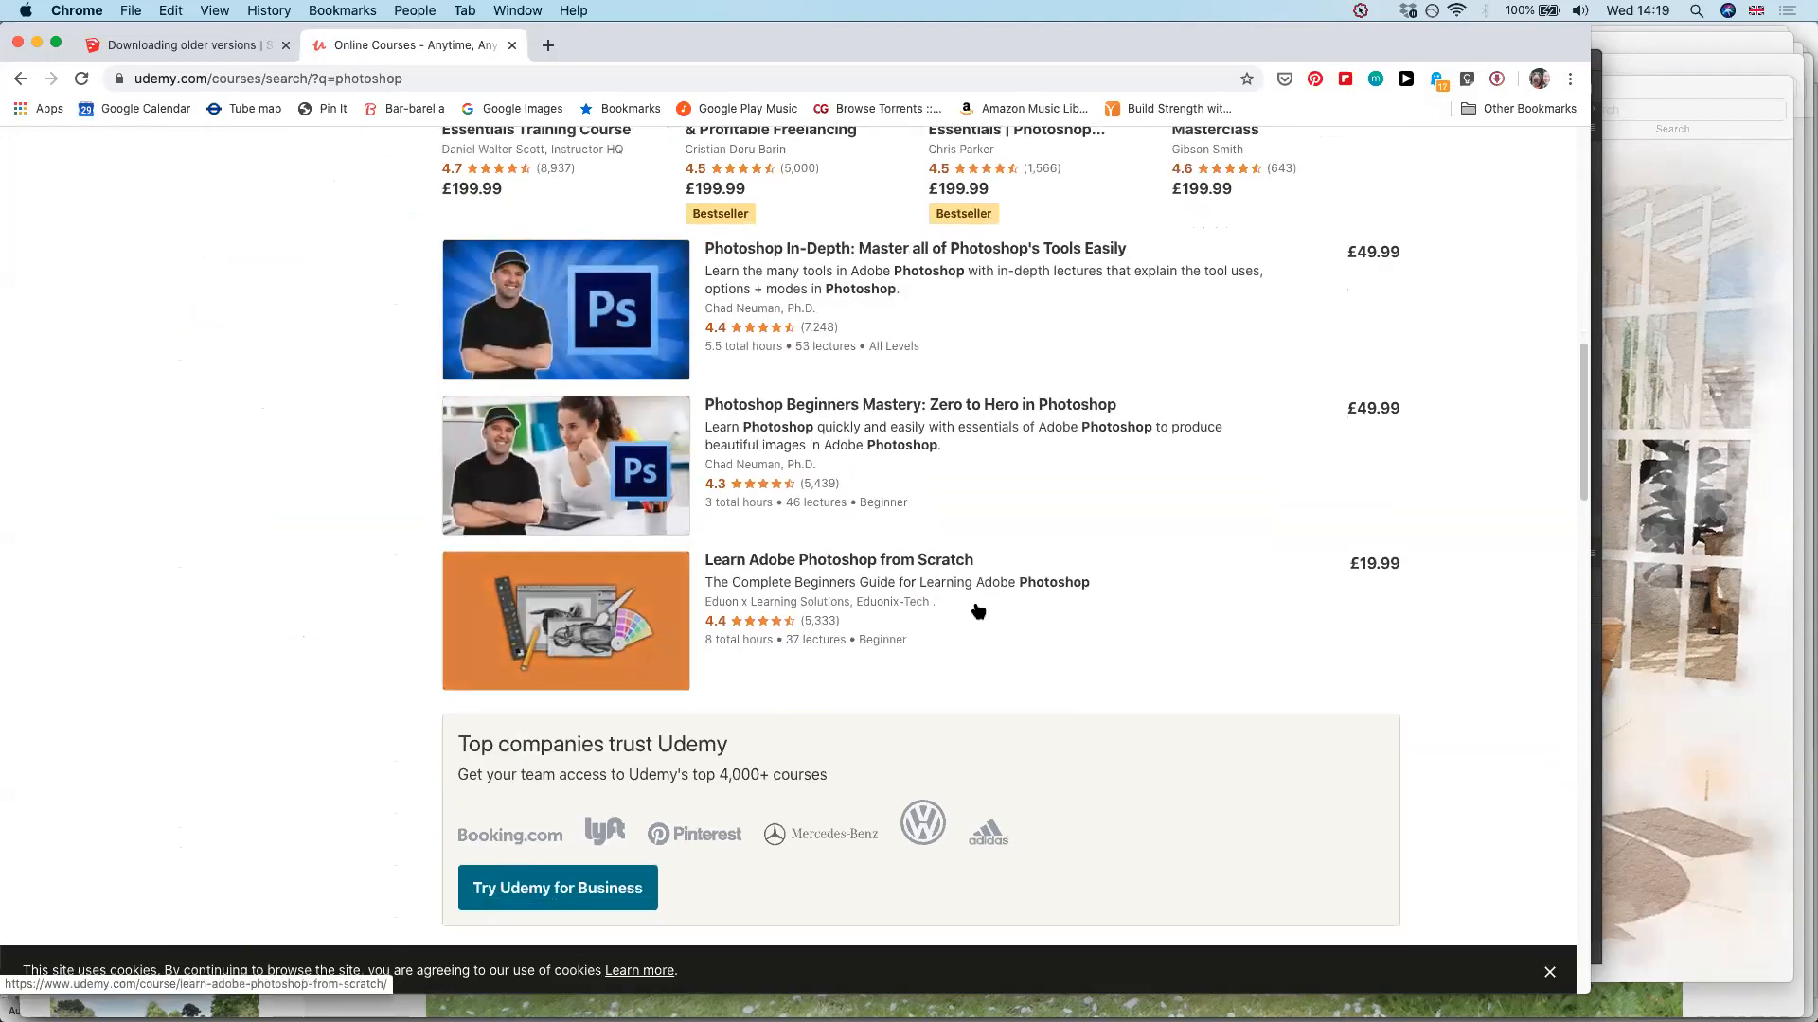
{"action": "left_click", "coordinate": [937, 558]}
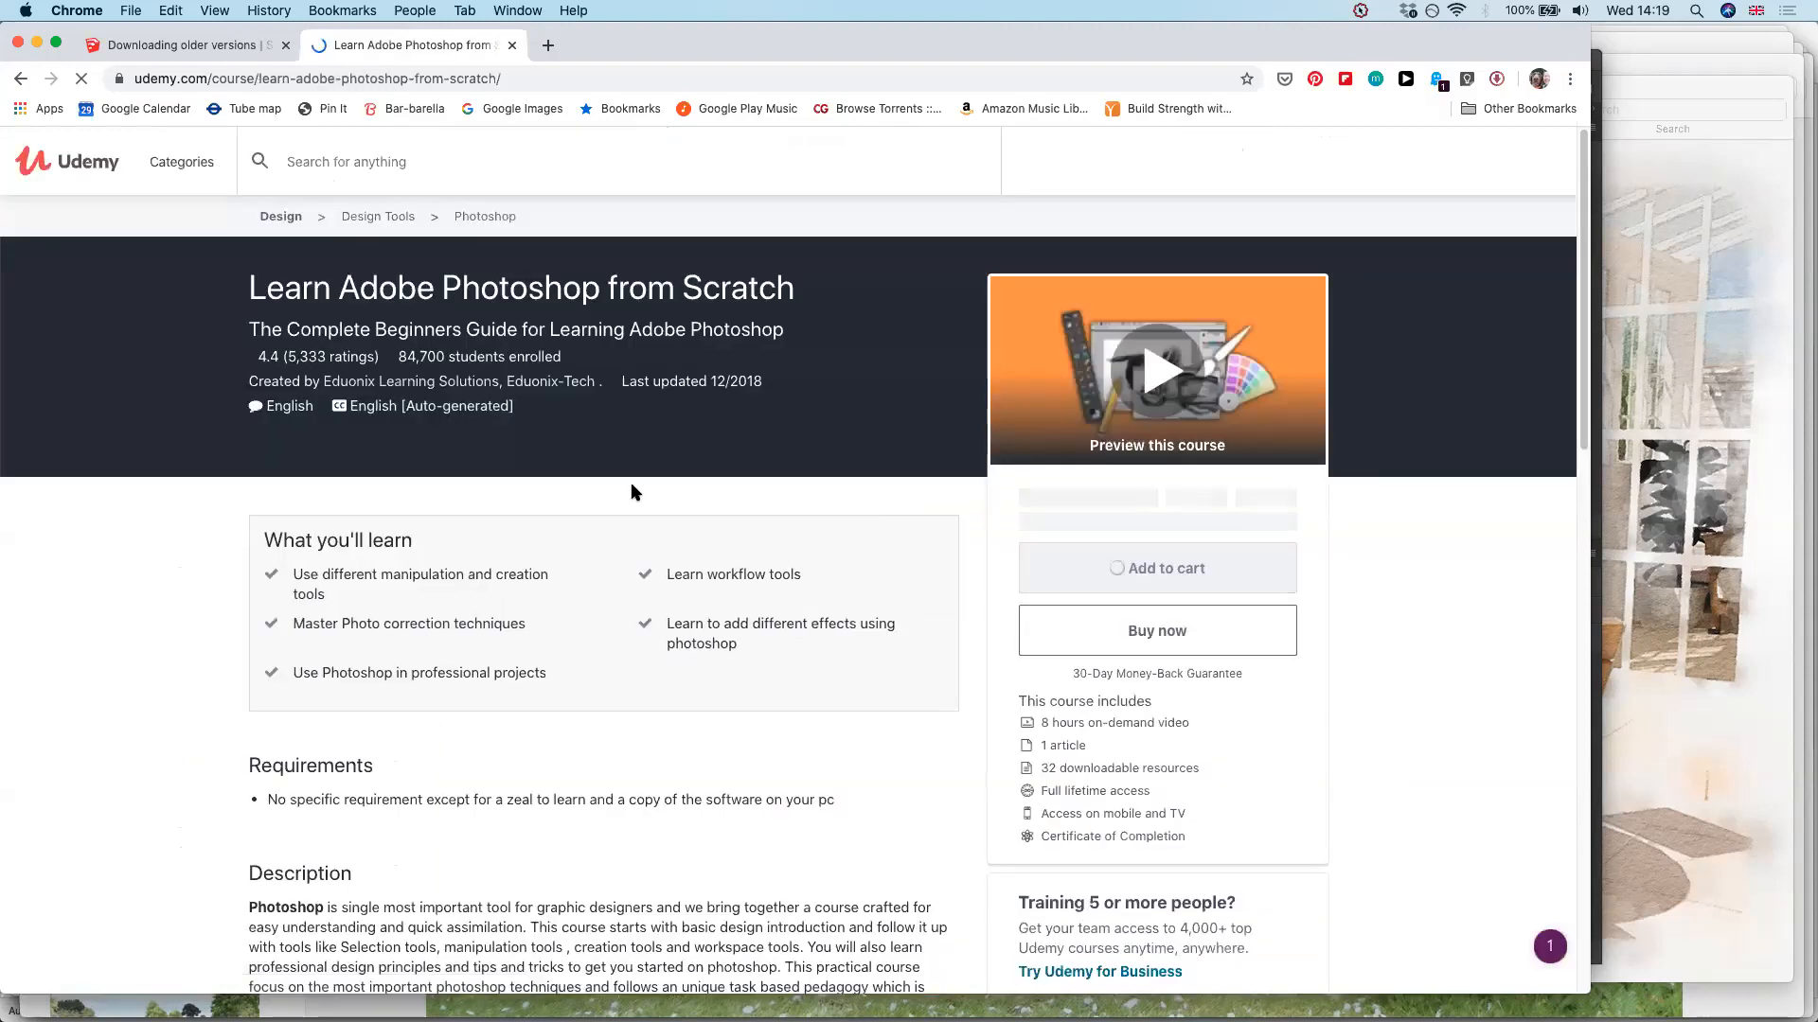
Examine the course page's price, learning outcomes, requirements and description, and return to its beginning
{"action": "scroll", "coordinate": [631, 486], "scroll_direction": "down", "scroll_amount": 1}
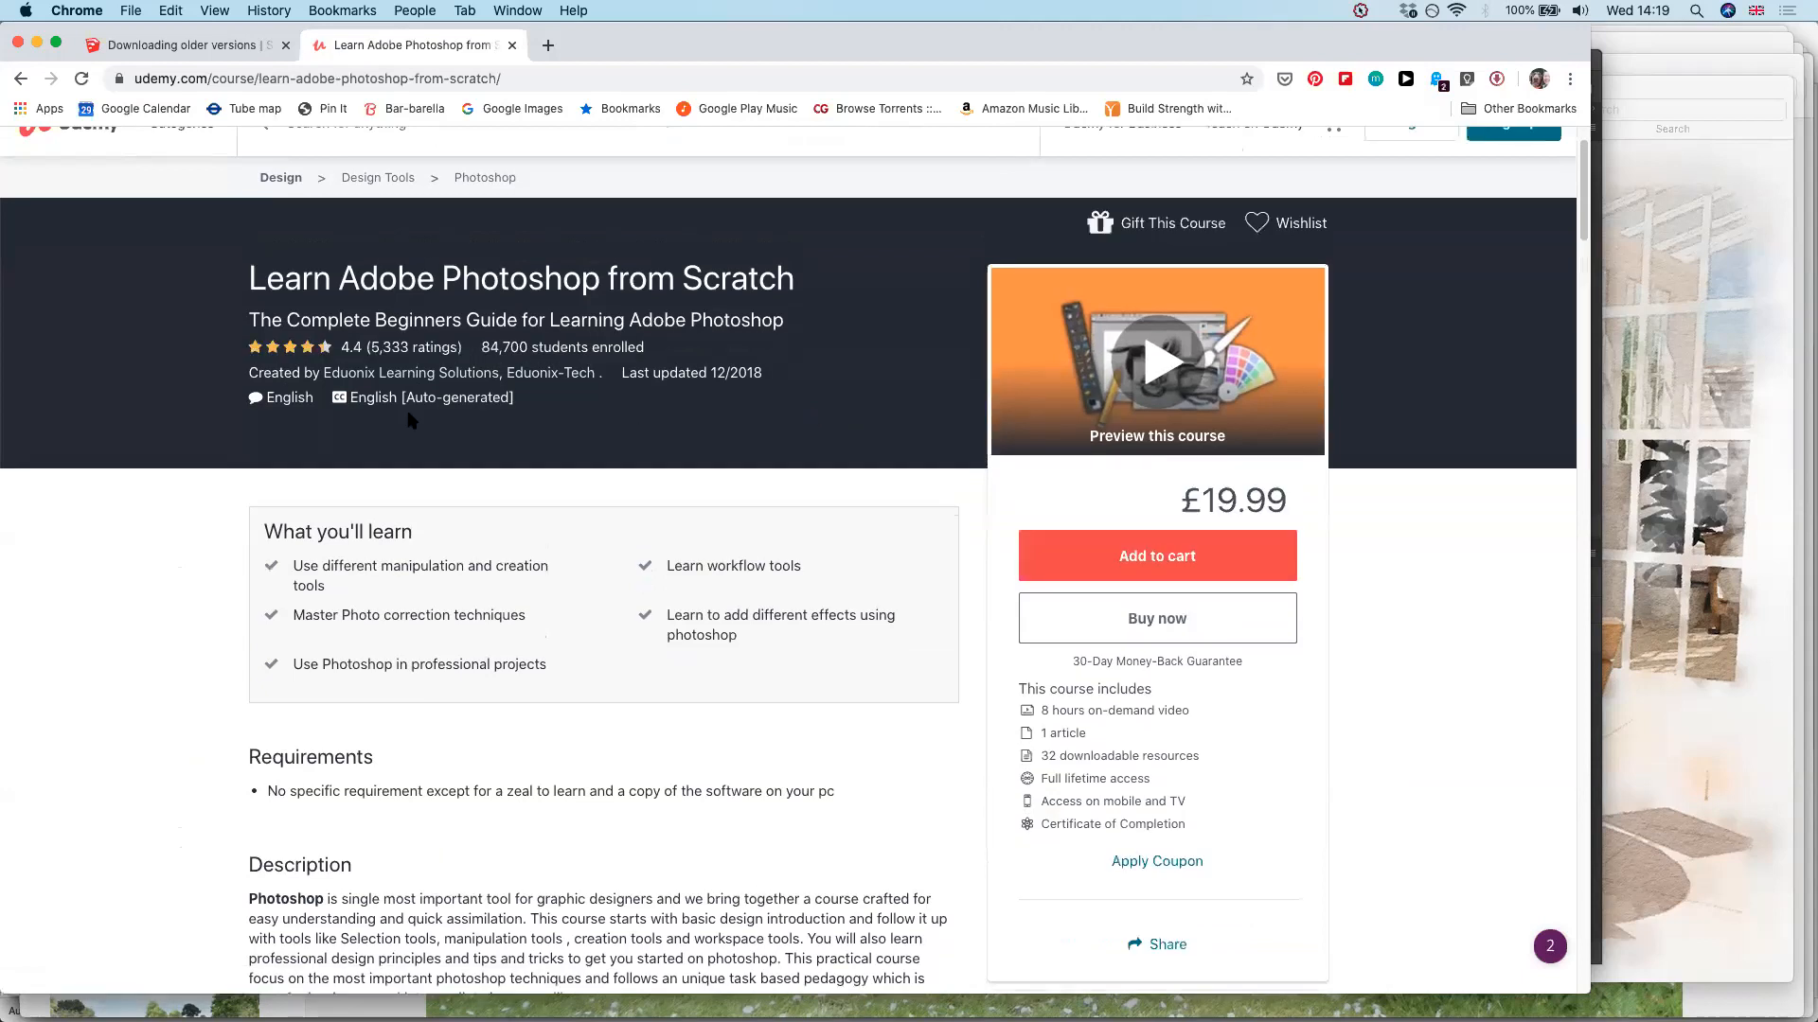
{"action": "scroll", "coordinate": [412, 420], "scroll_direction": "down", "scroll_amount": 3}
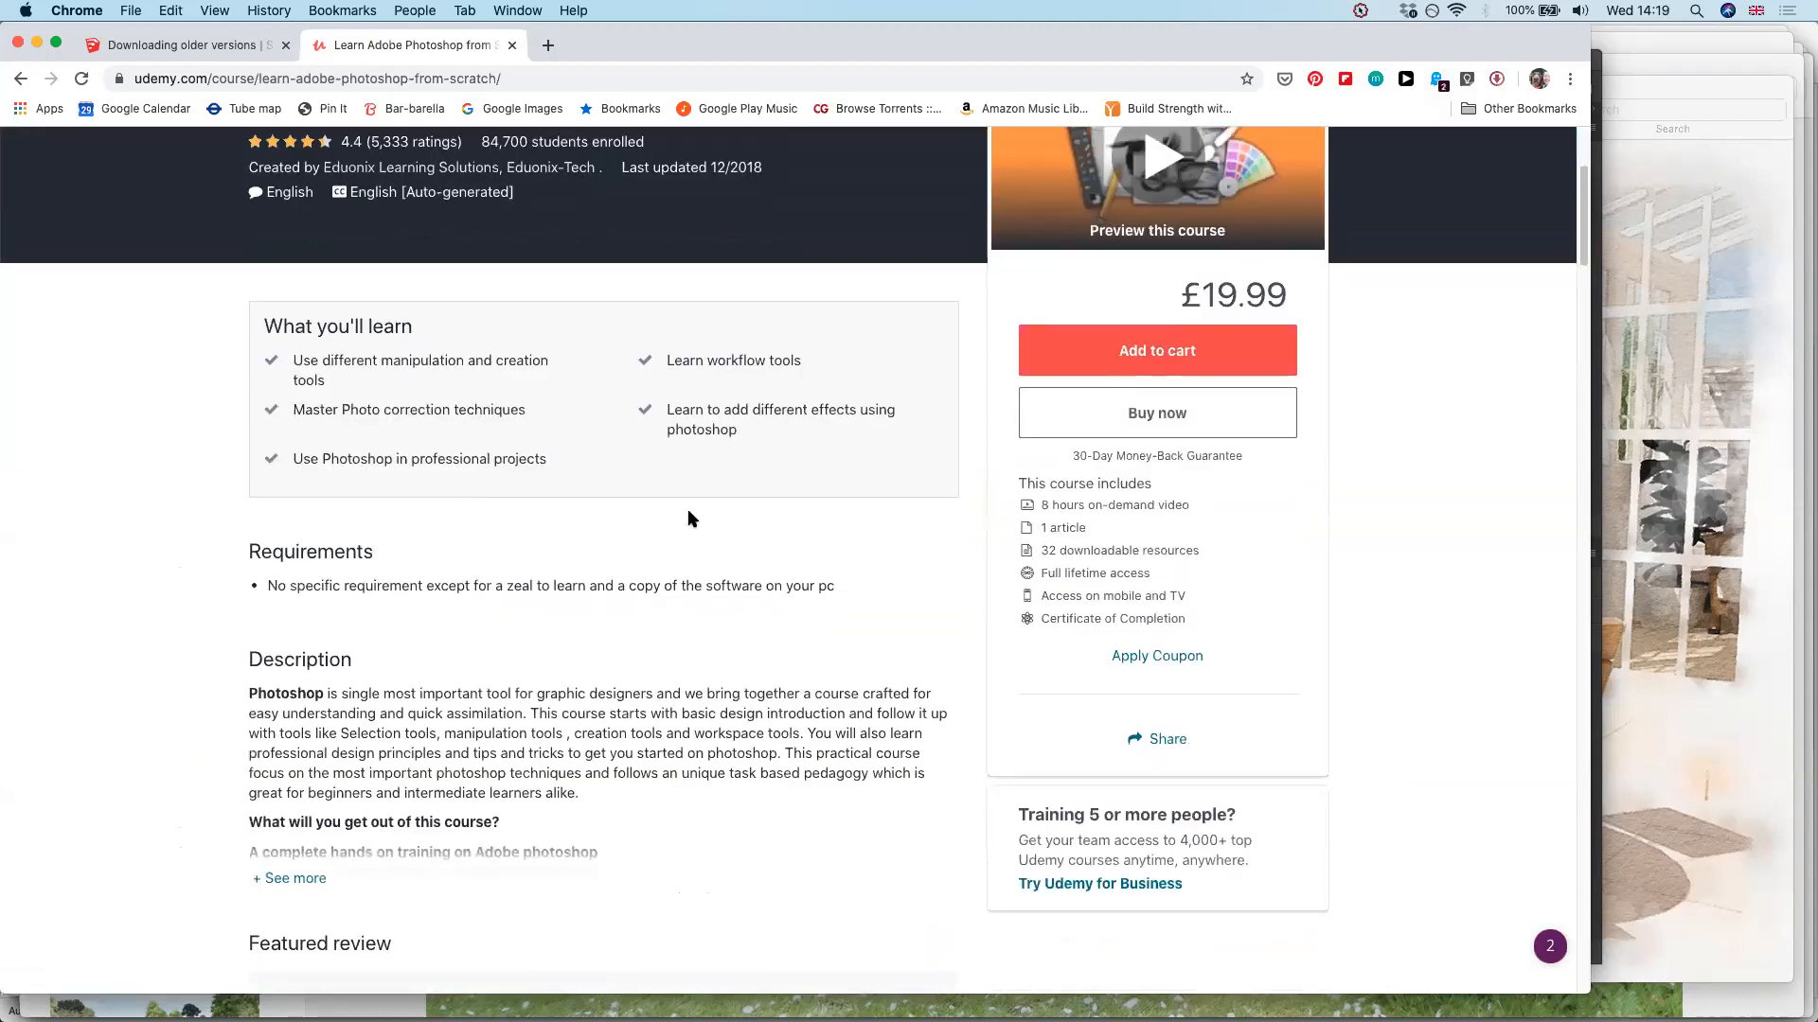
{"action": "scroll", "coordinate": [688, 517], "scroll_direction": "up", "scroll_amount": 5}
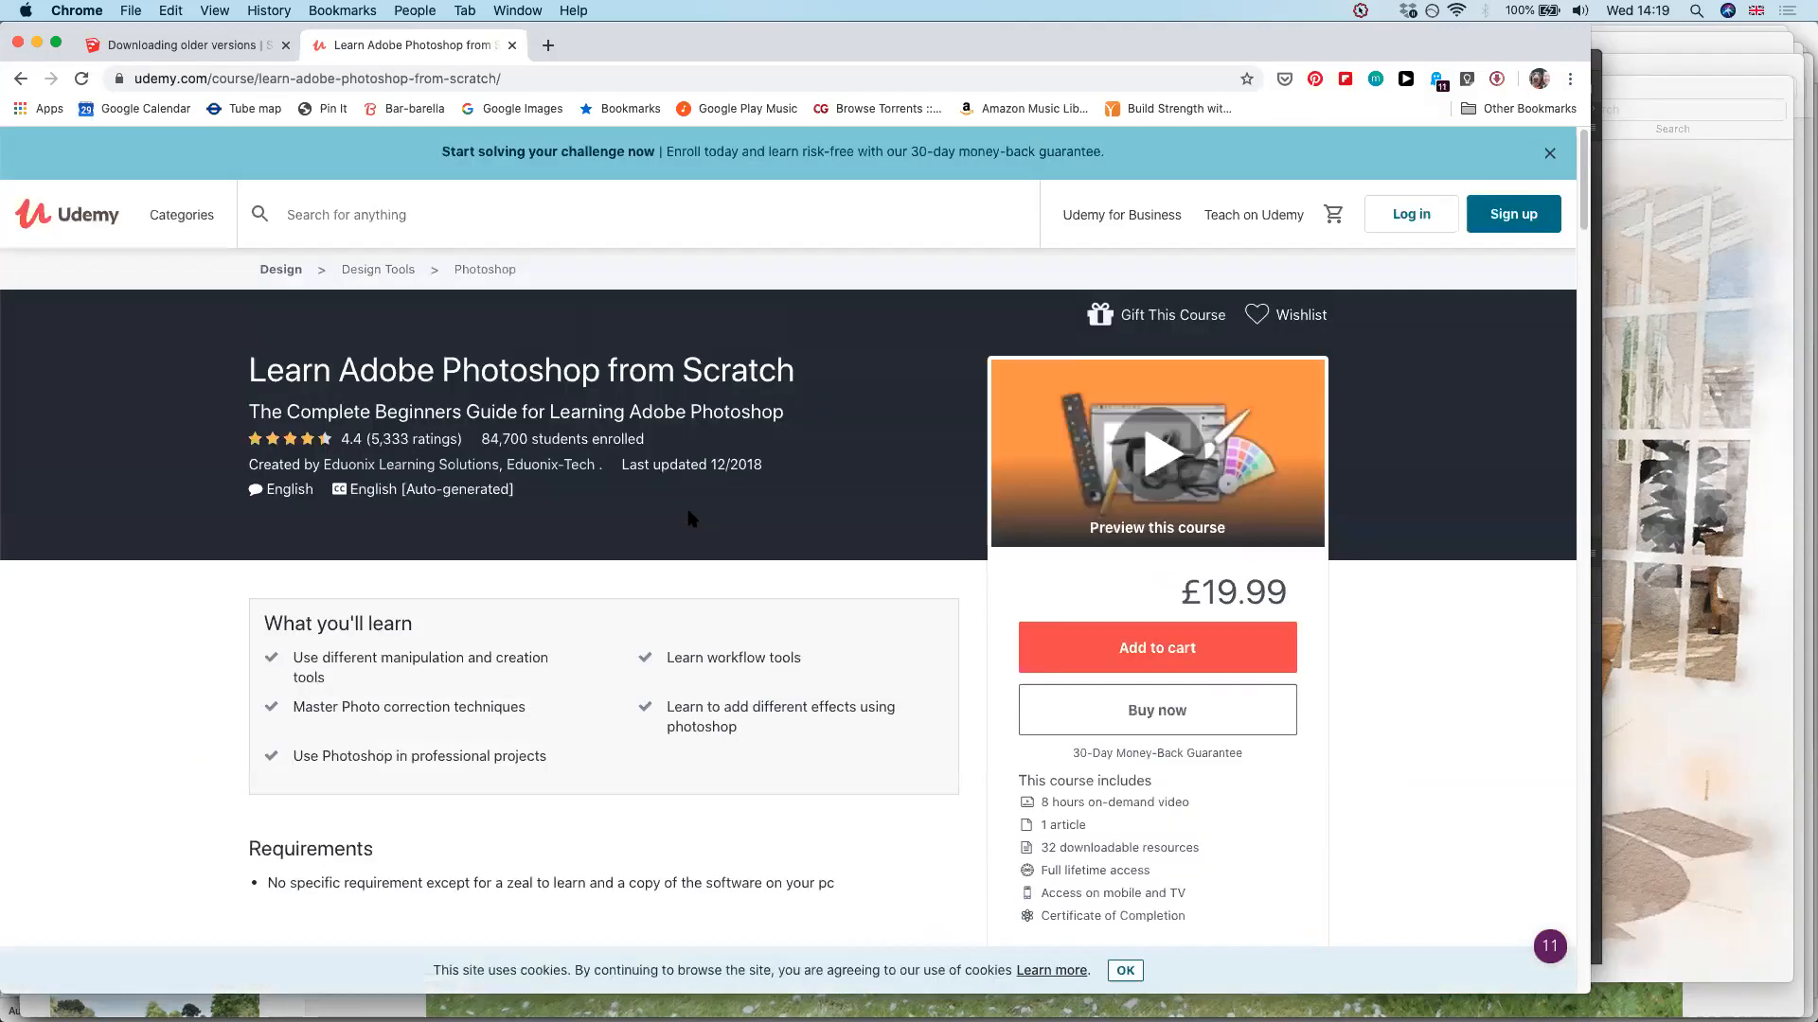
{"action": "scroll", "coordinate": [690, 518], "scroll_direction": "down", "scroll_amount": 6}
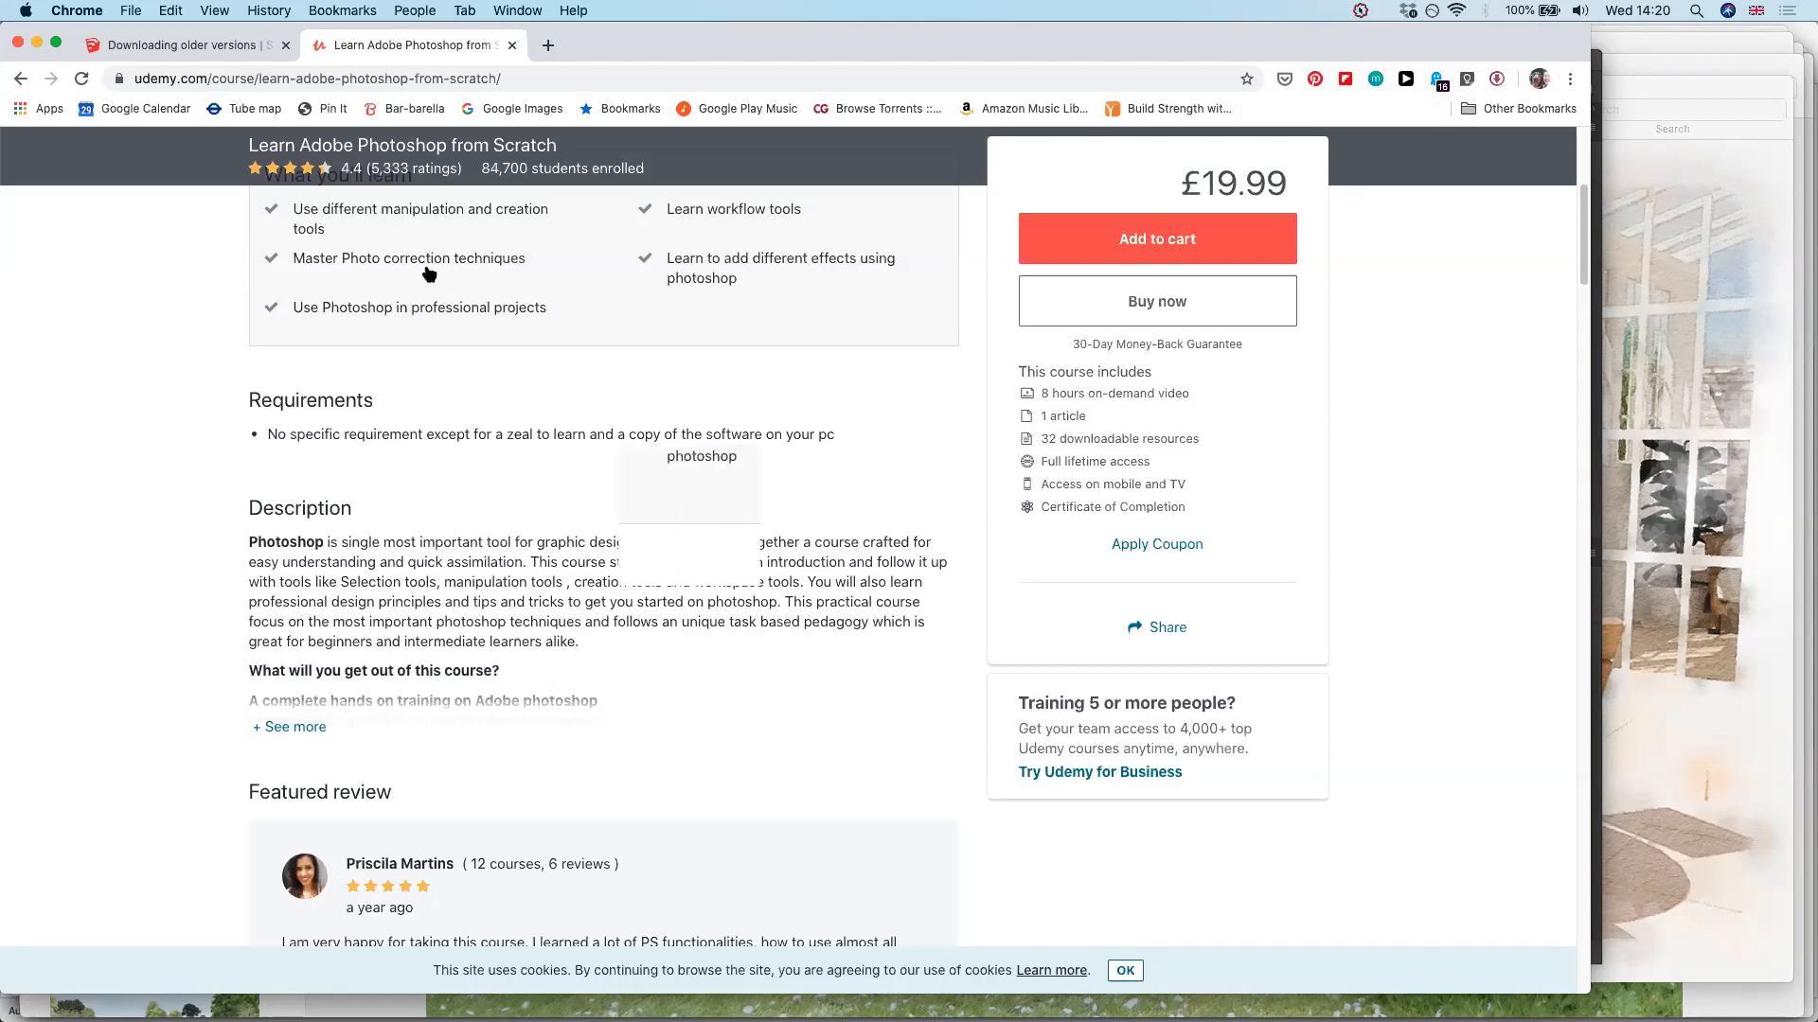
{"action": "scroll", "coordinate": [745, 236], "scroll_direction": "up", "scroll_amount": 5}
{"action": "scroll", "coordinate": [994, 244], "scroll_direction": "up", "scroll_amount": 2}
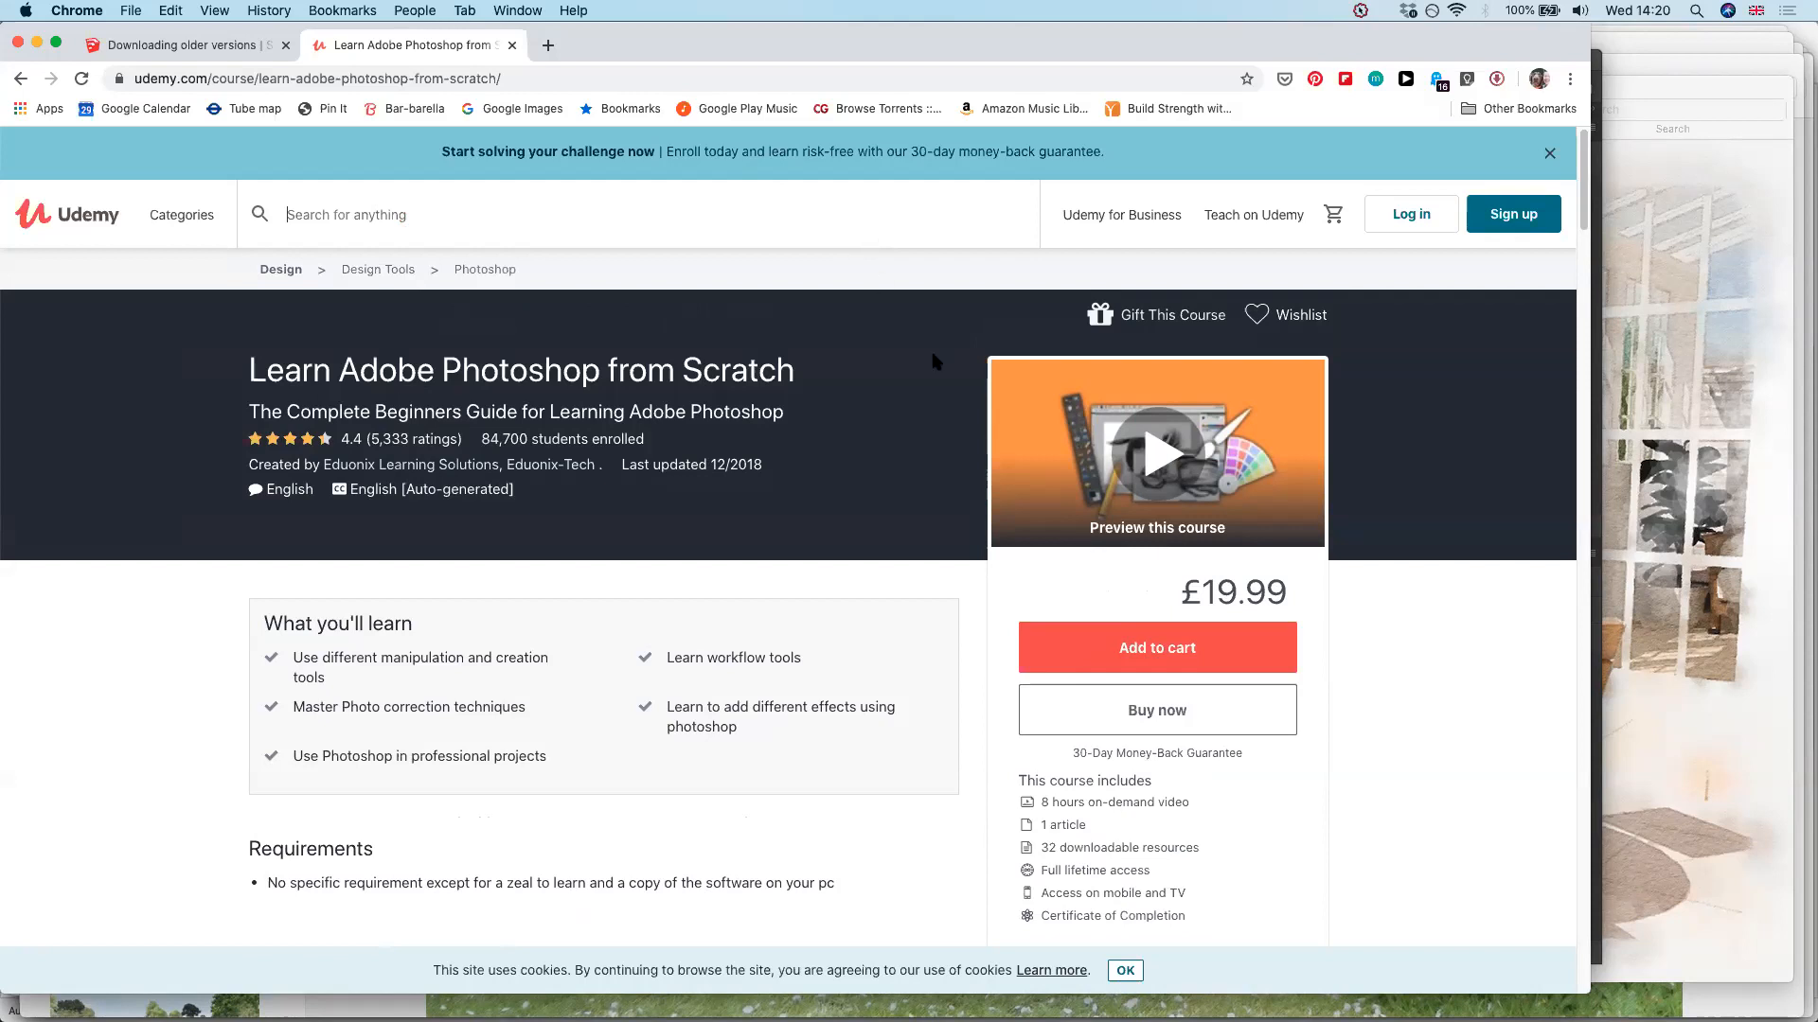
Switch from the Udemy course page in Chrome to the Zoom meeting application
{"action": "mouse_move", "coordinate": [800, 975]}
{"action": "mouse_move", "coordinate": [985, 1017]}
{"action": "left_click", "coordinate": [948, 994]}
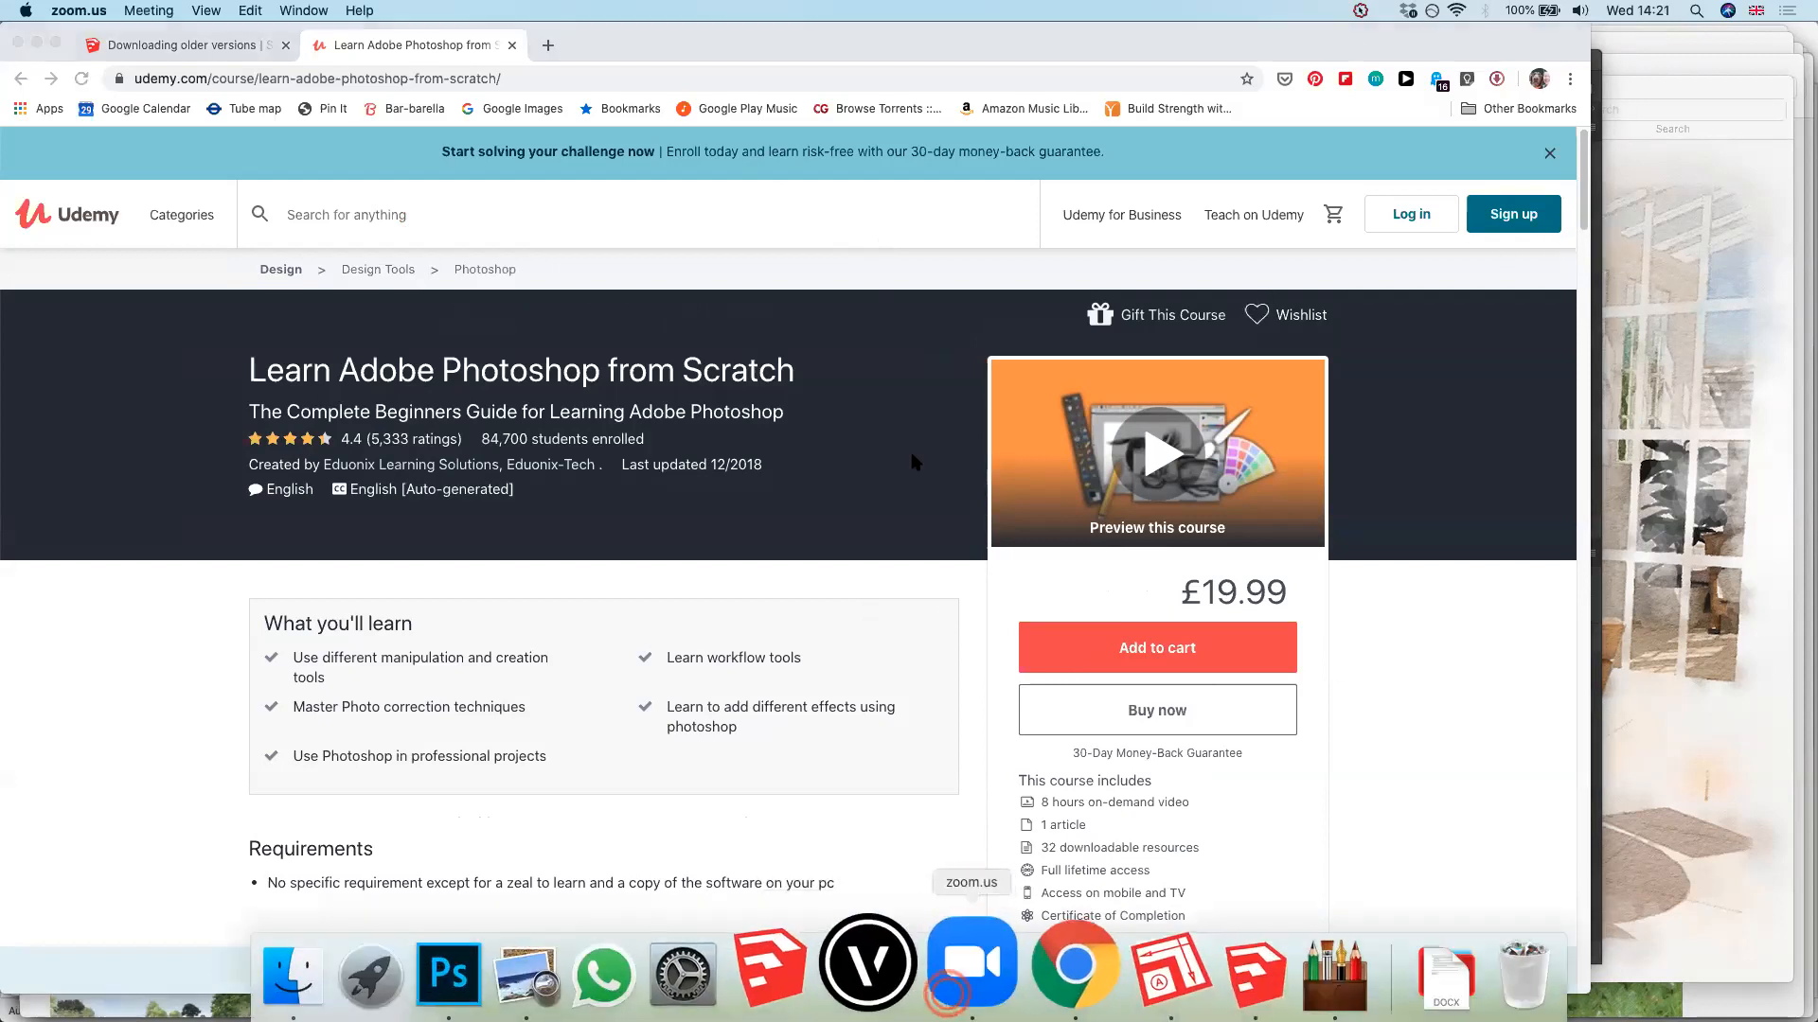